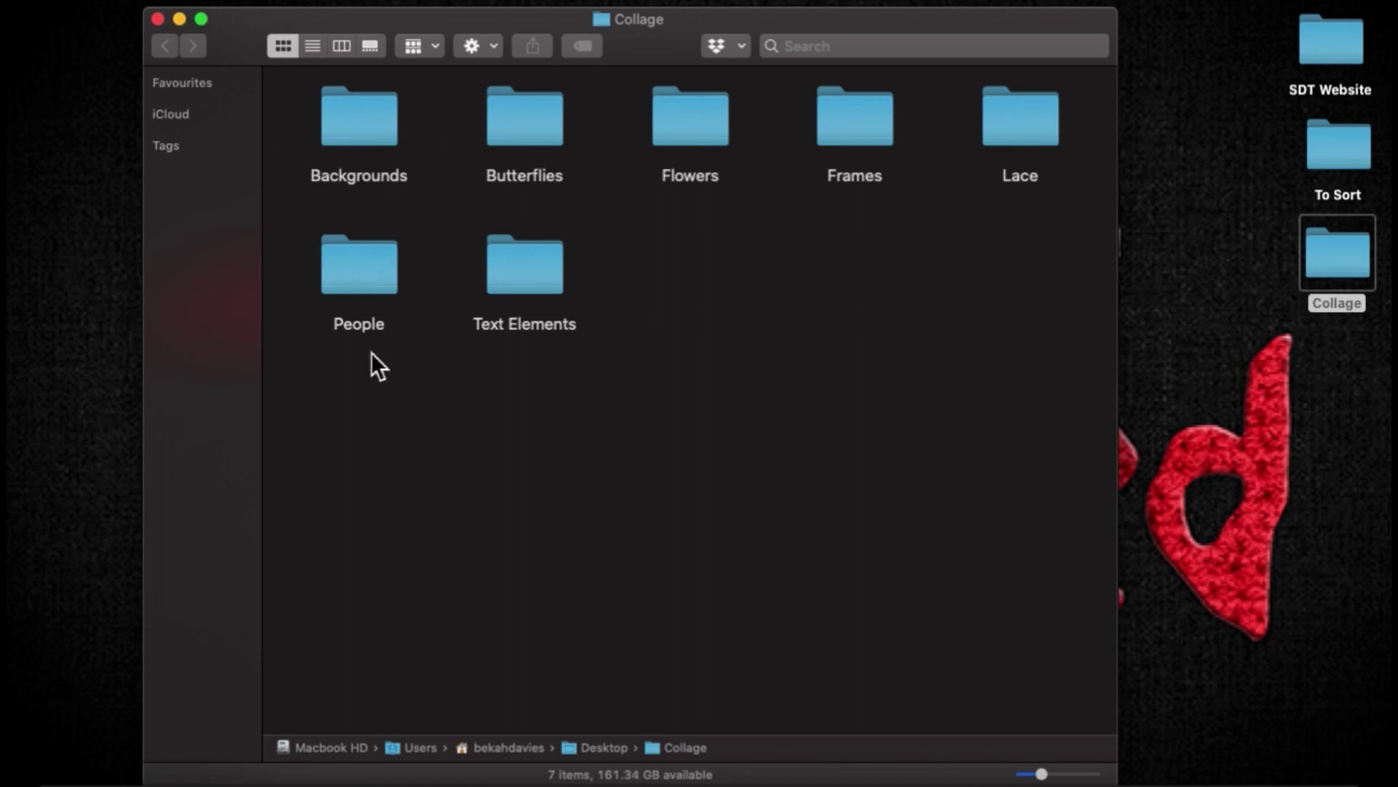
# - Open the Backgrounds folder inside Collage and browse its images as enlarged icon thumbnails
pyautogui.click(312, 46)
pyautogui.click(277, 105)
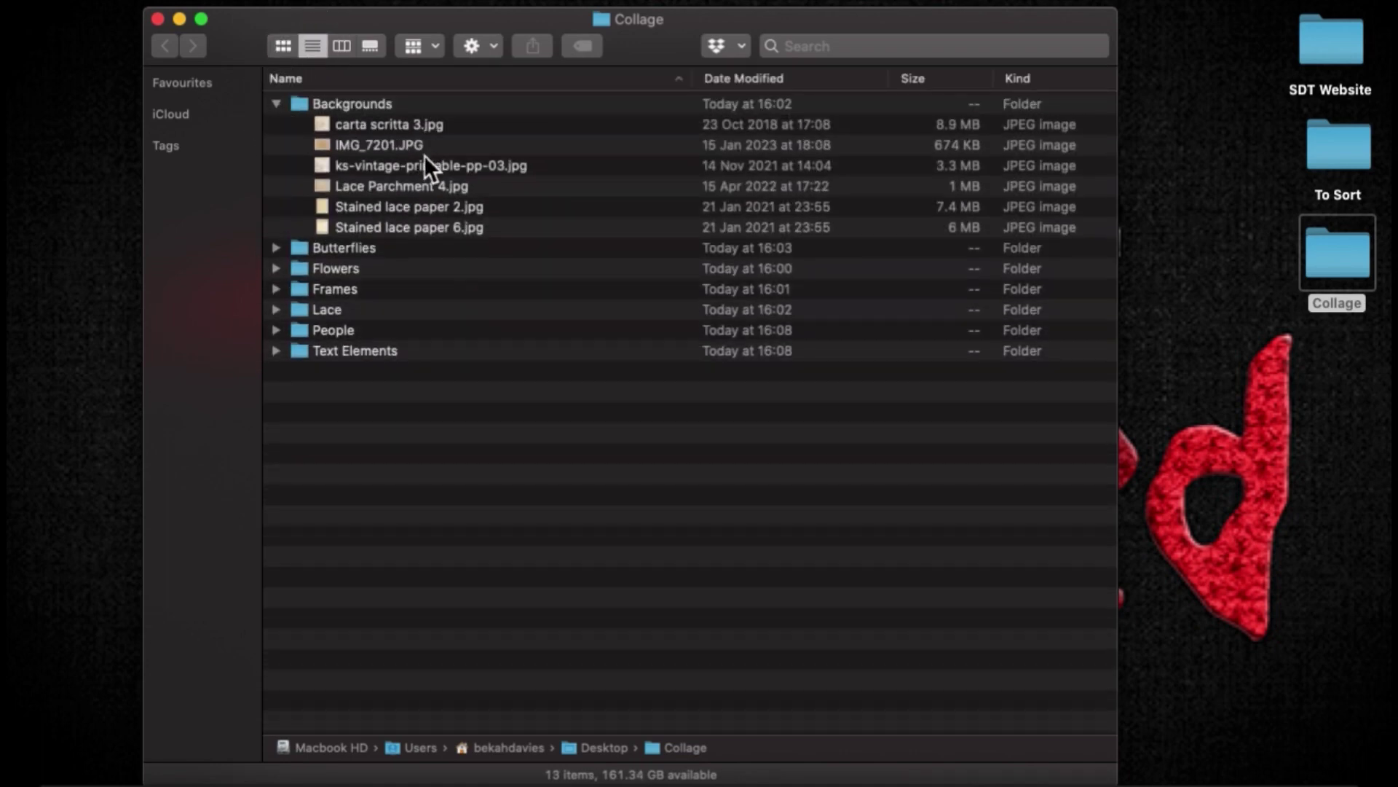
pyautogui.doubleClick(369, 107)
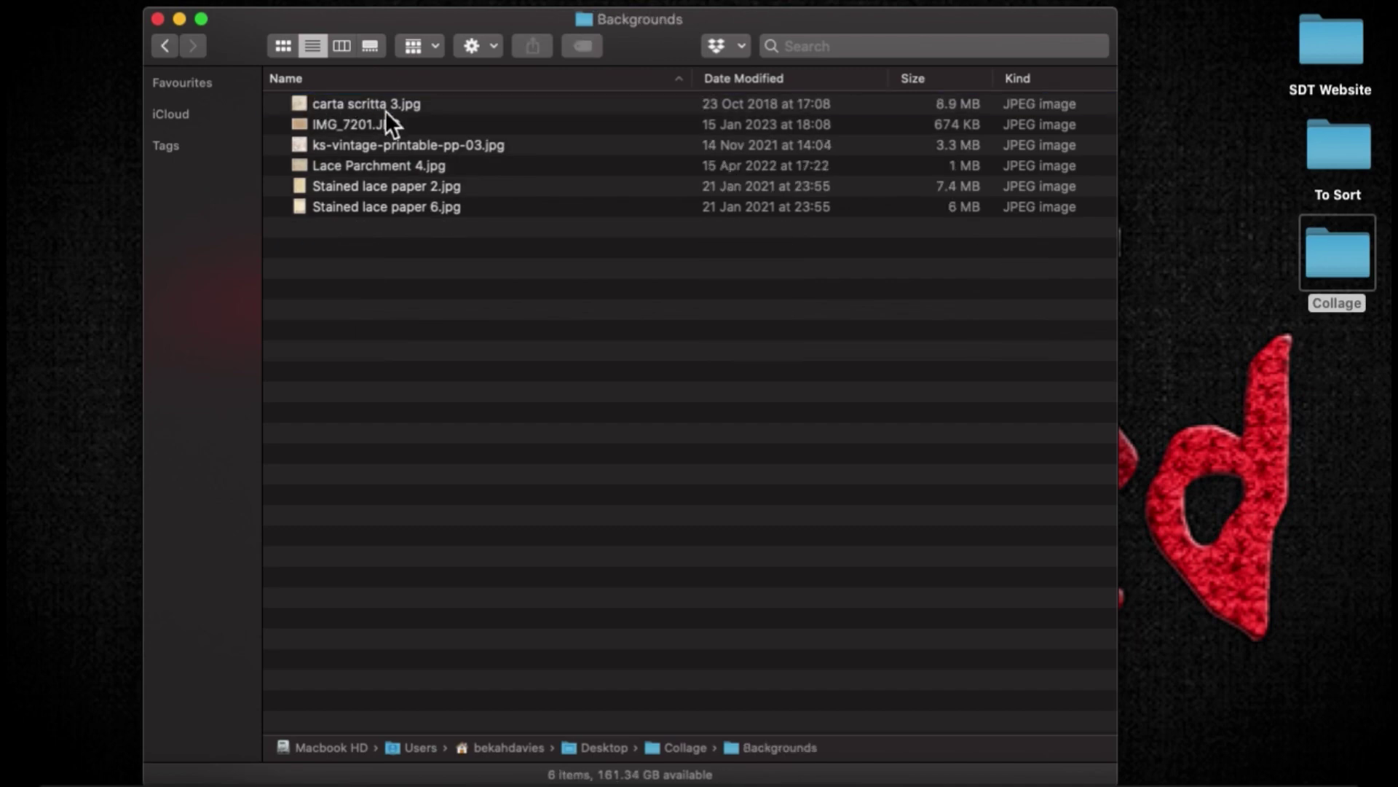
pyautogui.click(284, 45)
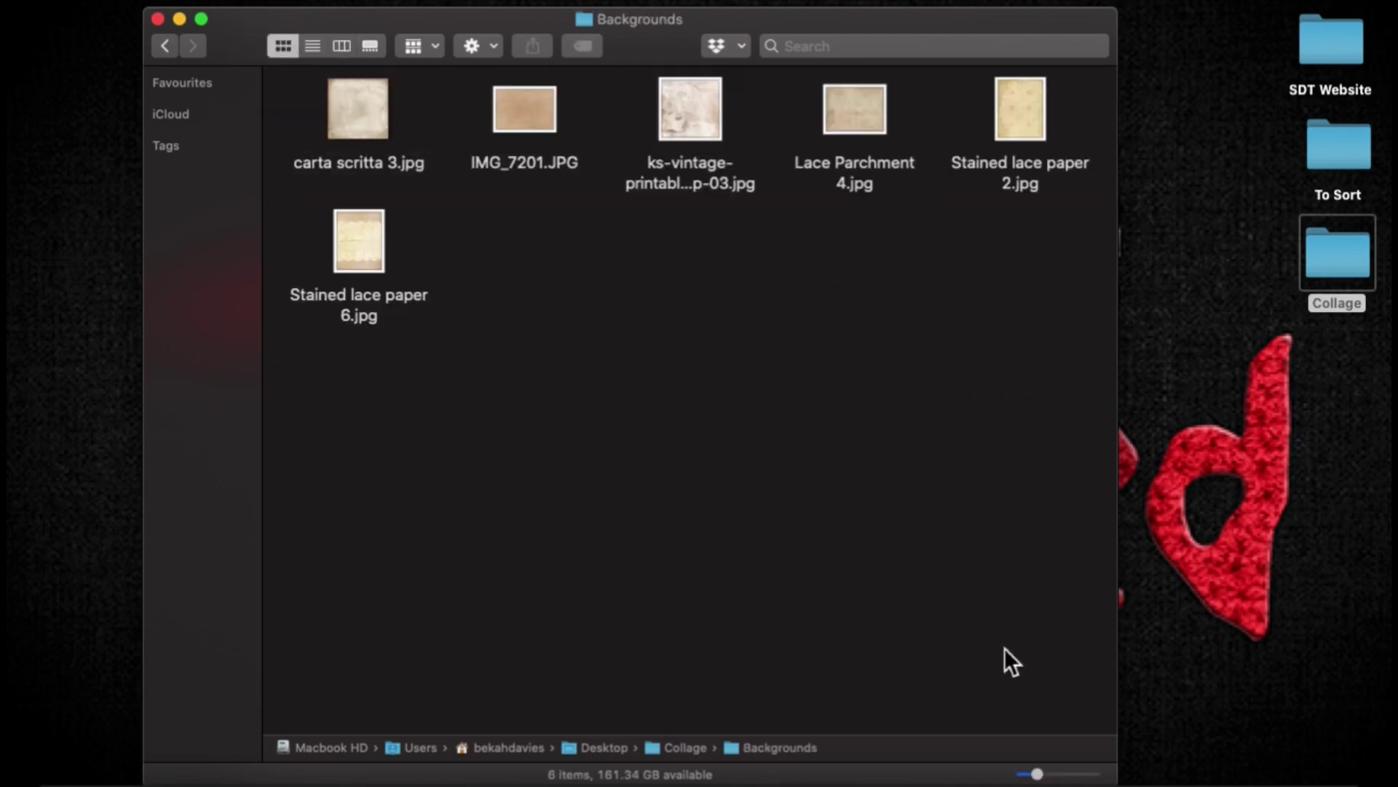
pyautogui.moveTo(1045, 772); pyautogui.dragTo(1073, 773)
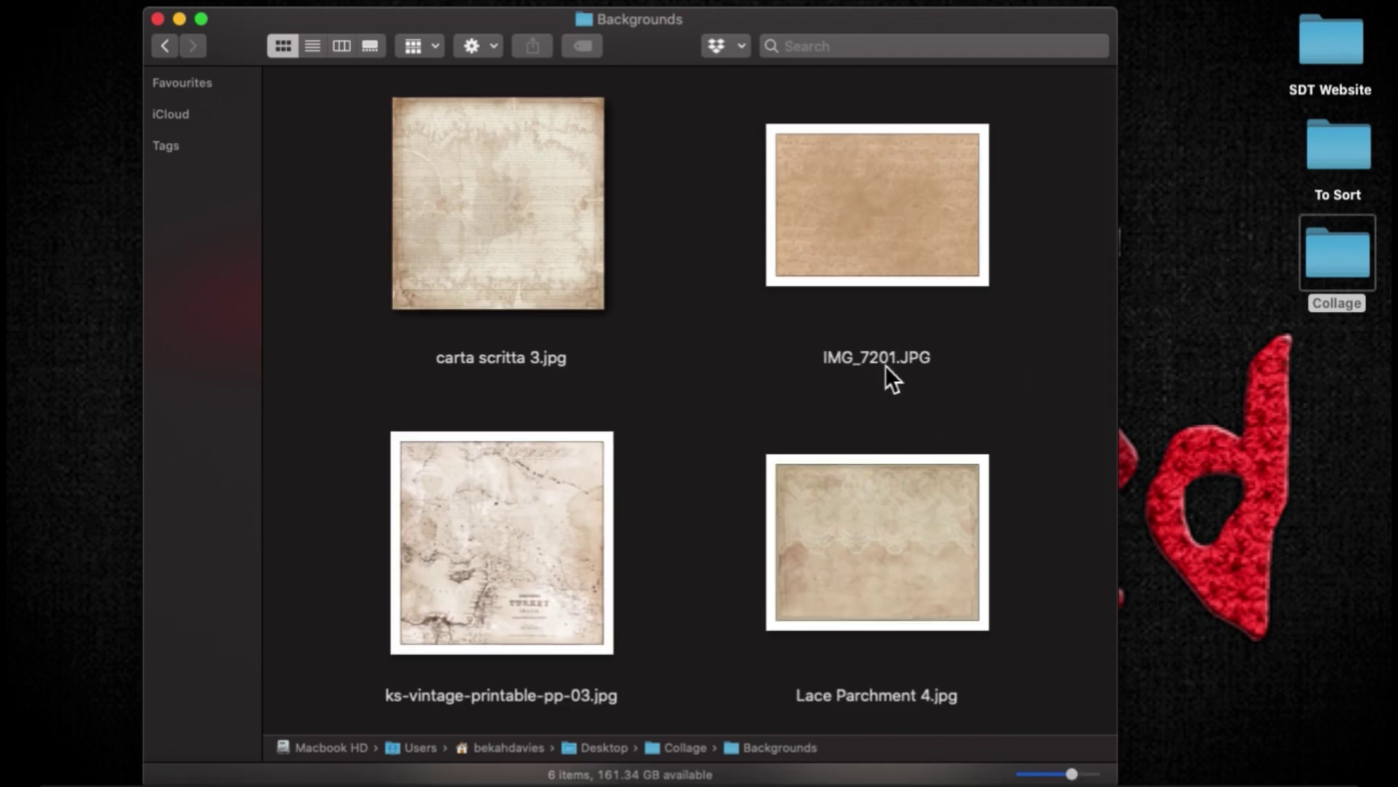
pyautogui.scroll(-10, 883, 382)
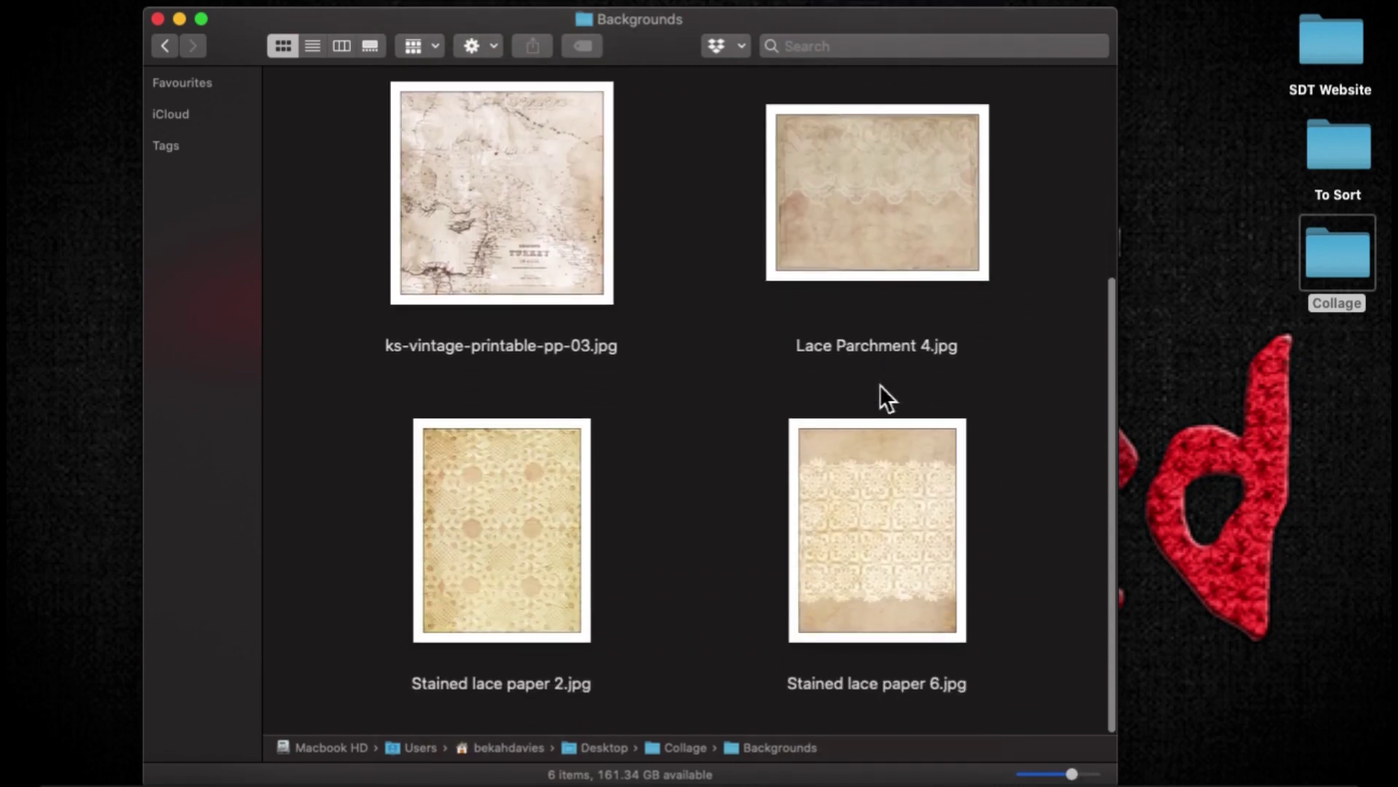
pyautogui.scroll(10, 880, 383)
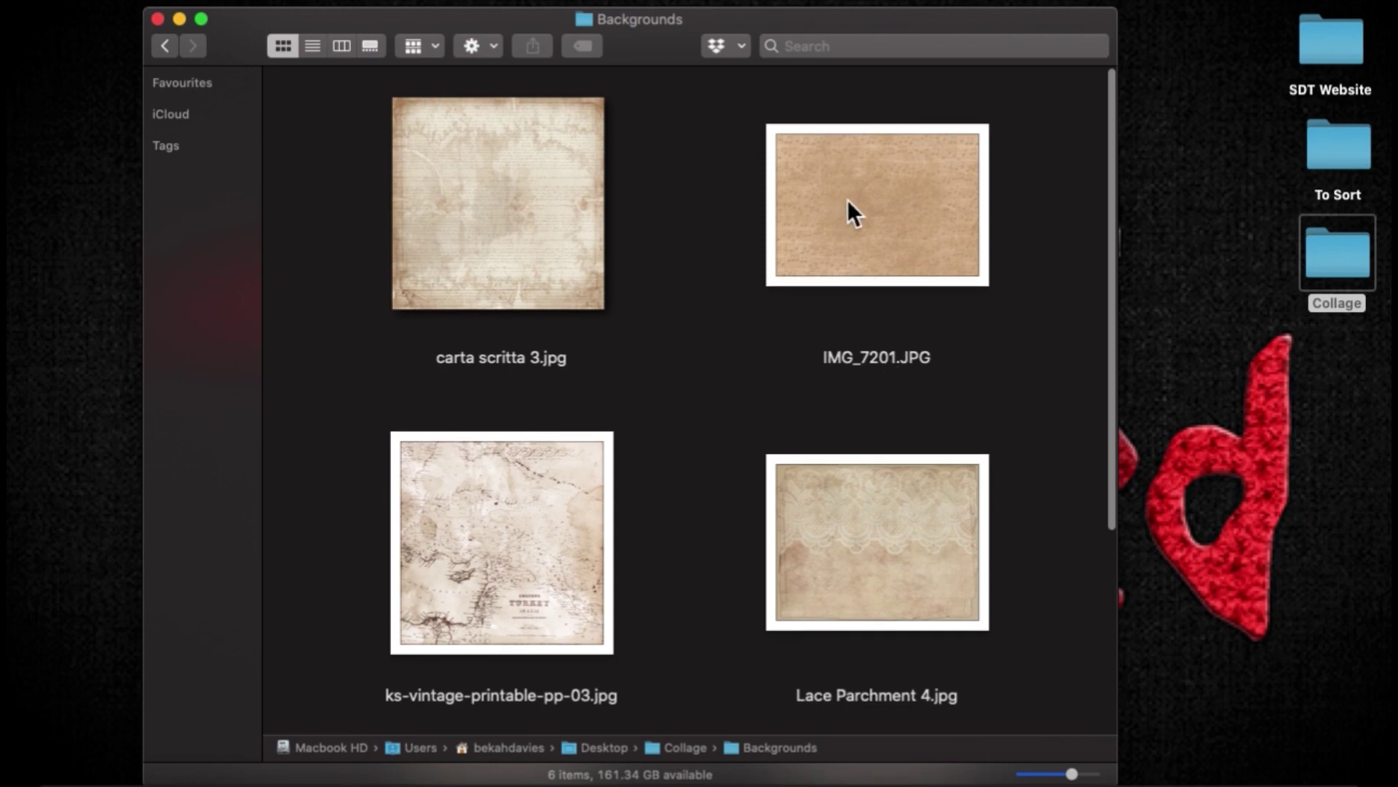
# - Open IMG_7201.JPG from the Backgrounds folder in Photoshop and move its window clear of the tools
pyautogui.click(860, 210)
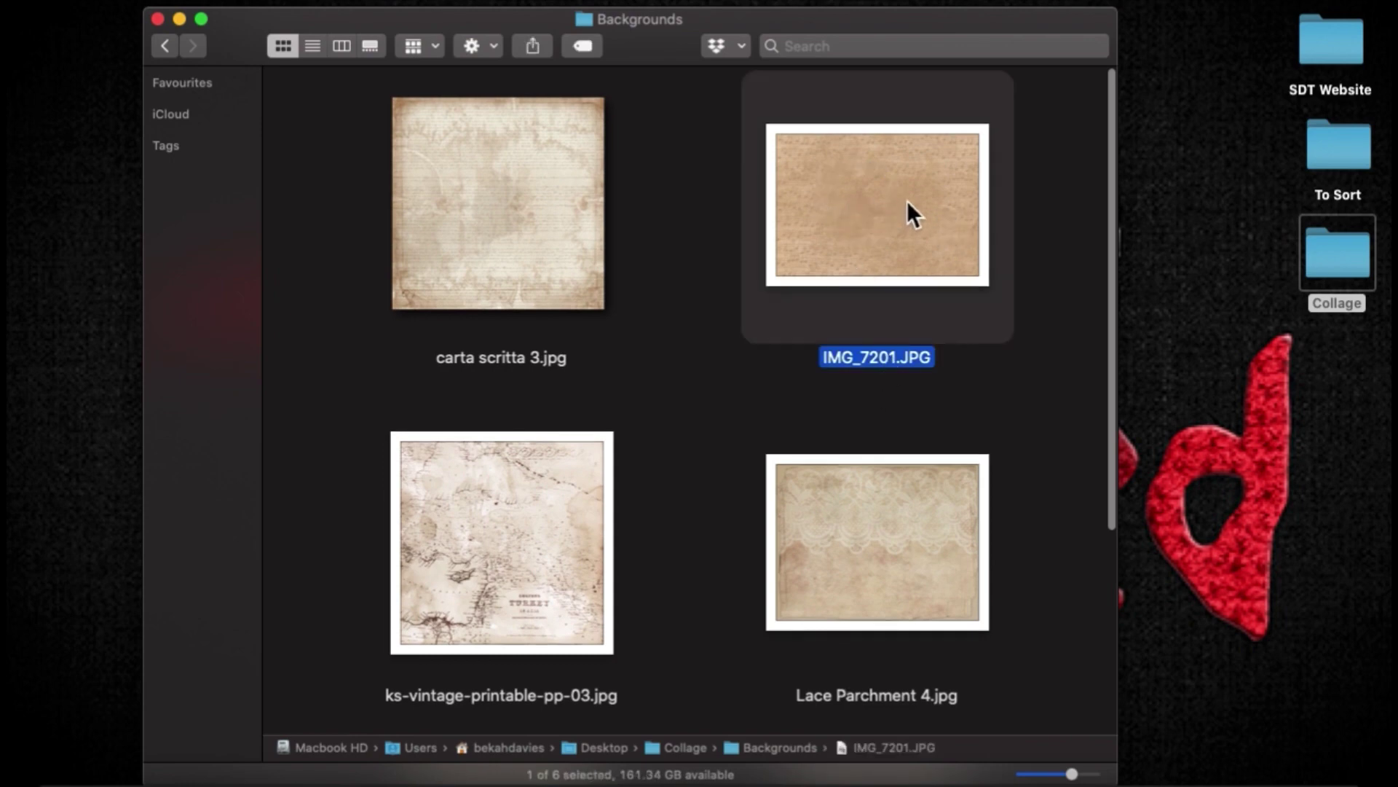
pyautogui.moveTo(907, 212); pyautogui.dragTo(452, 780)
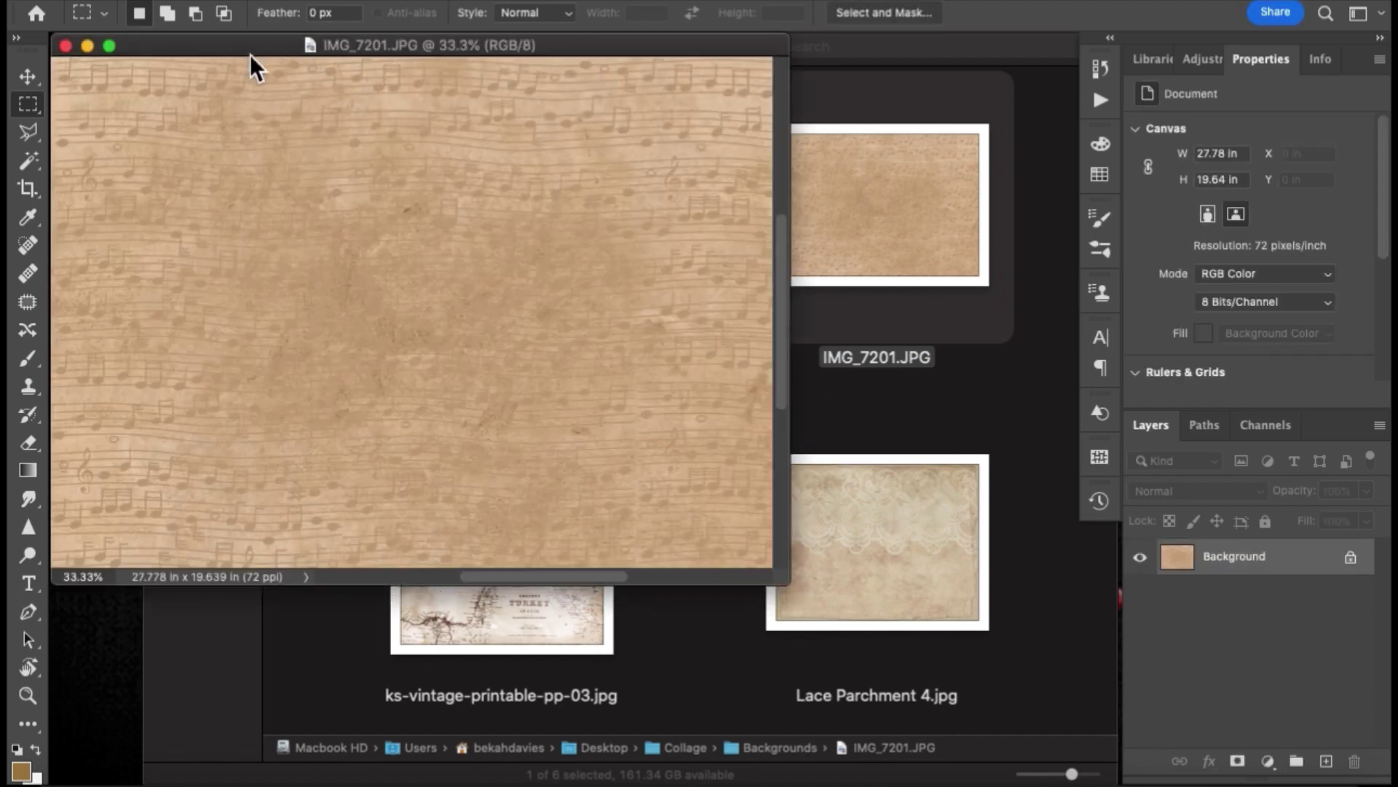
pyautogui.moveTo(251, 54); pyautogui.dragTo(252, 59)
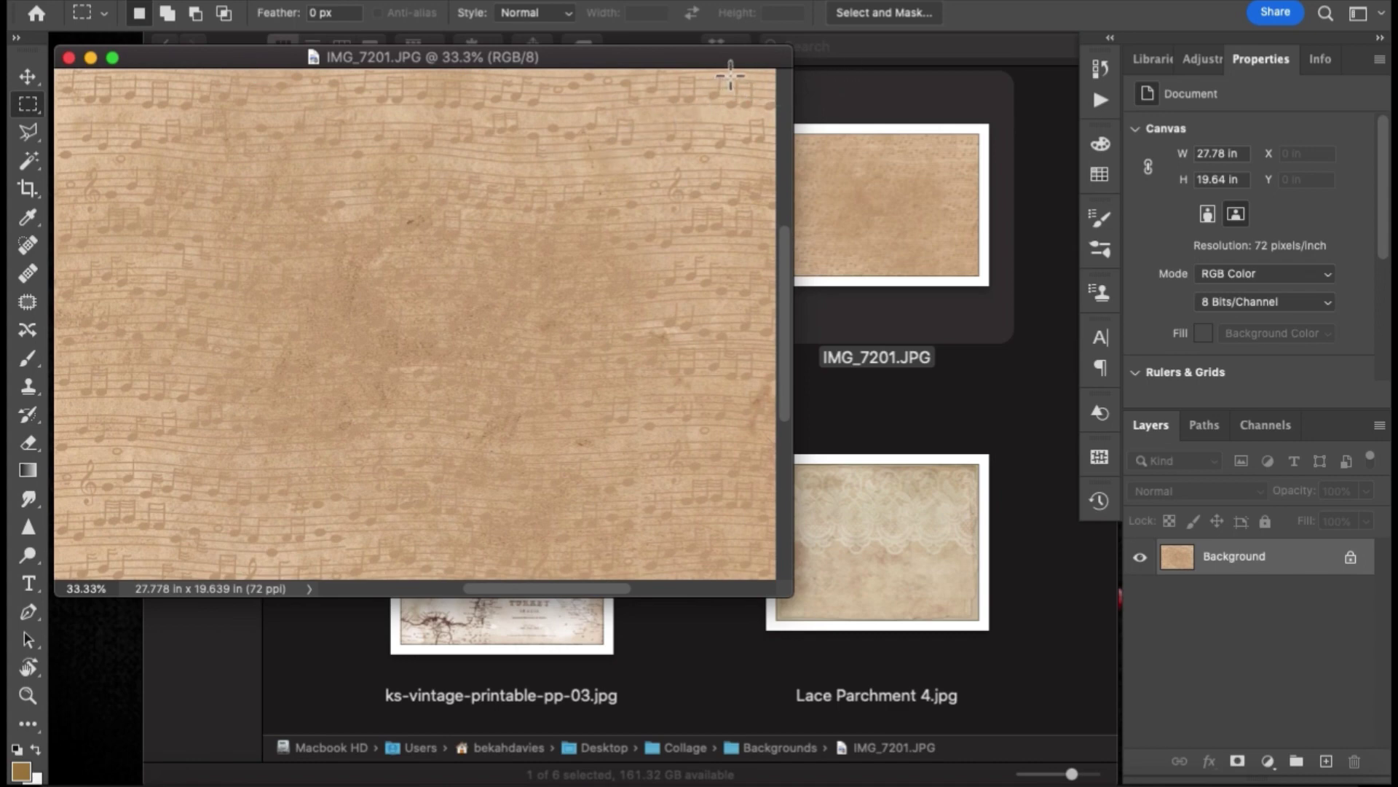
pyautogui.moveTo(711, 61); pyautogui.dragTo(802, 198)
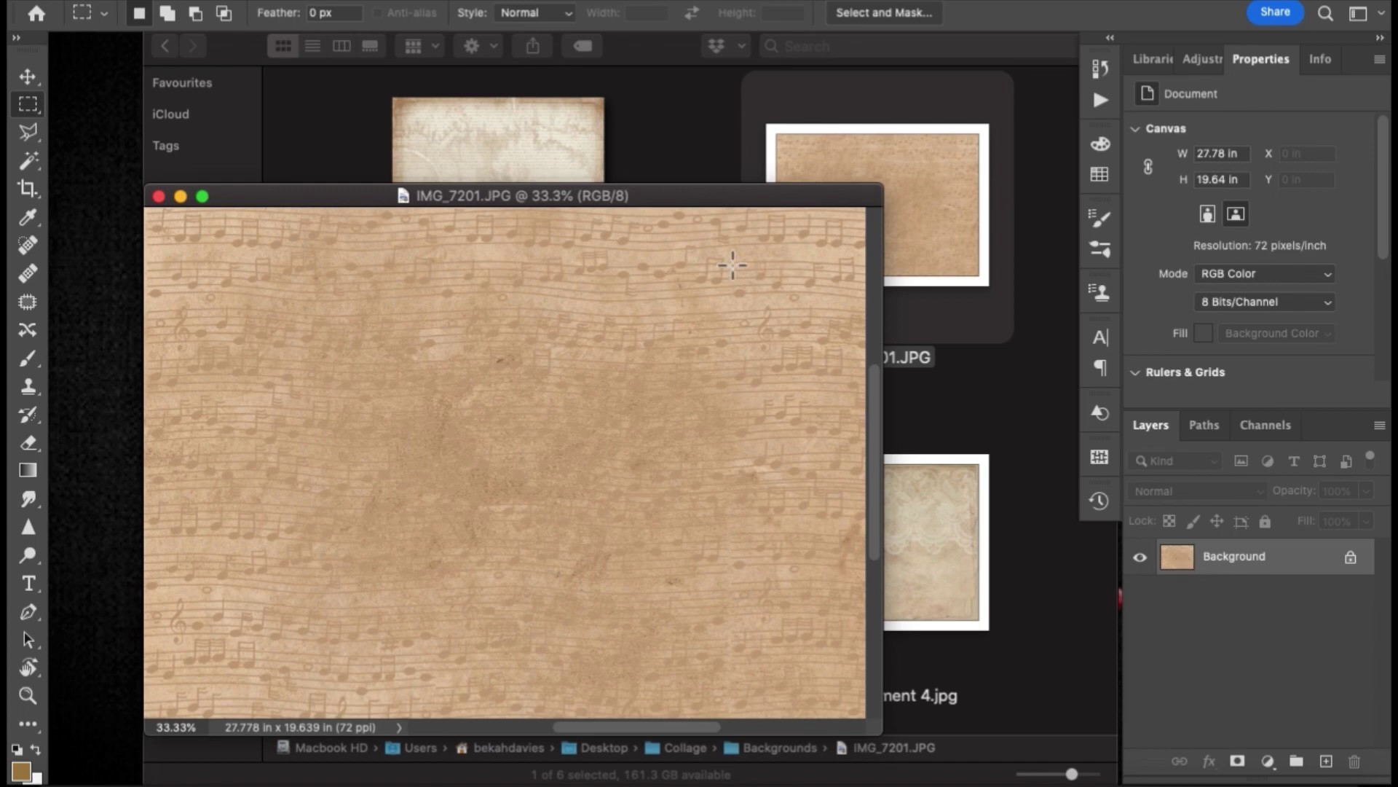
pyautogui.moveTo(684, 195); pyautogui.dragTo(699, 226)
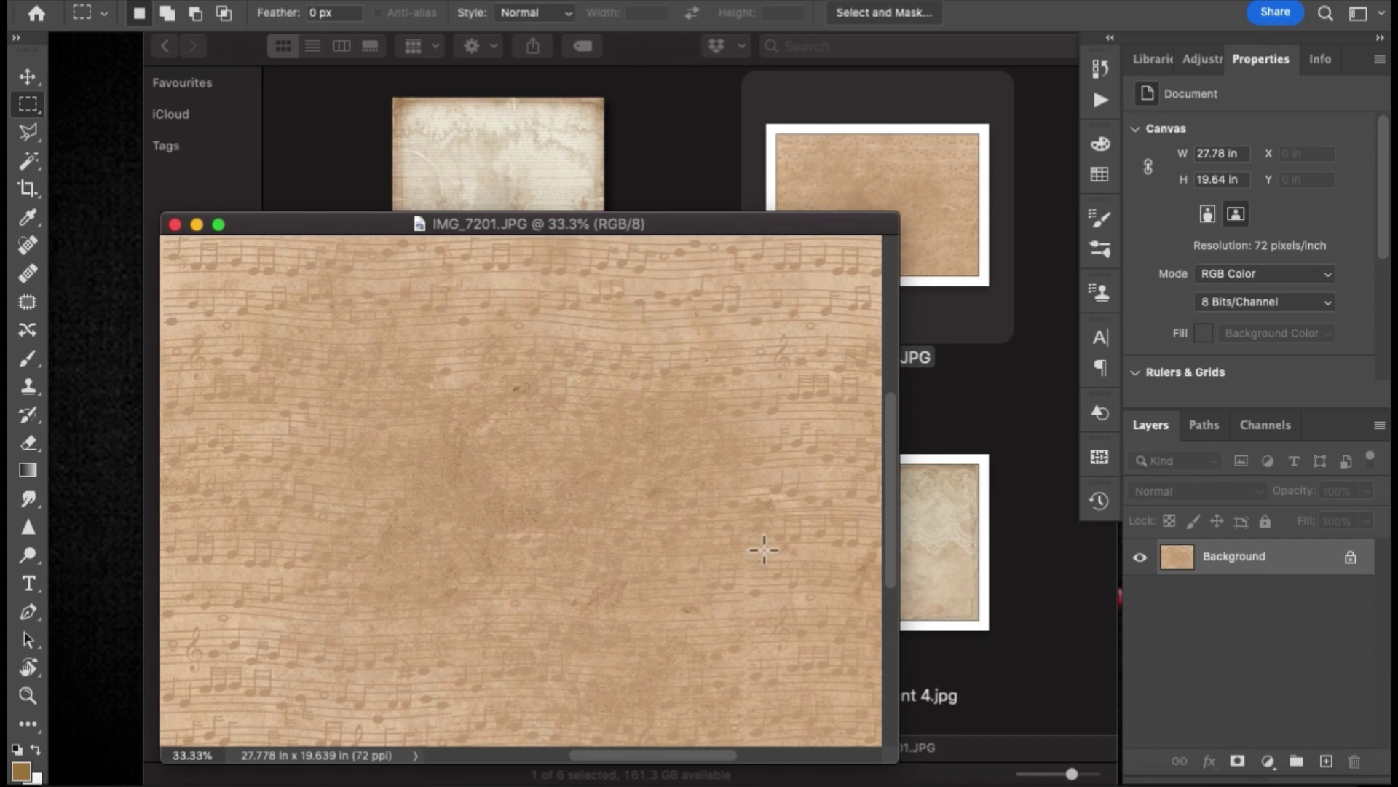
# - Open Lace Parchment 4.jpg and Stained lace paper 2.jpg from the Backgrounds folder in Photoshop
pyautogui.keyDown('alt'); pyautogui.click(652, 48); pyautogui.keyUp('alt')
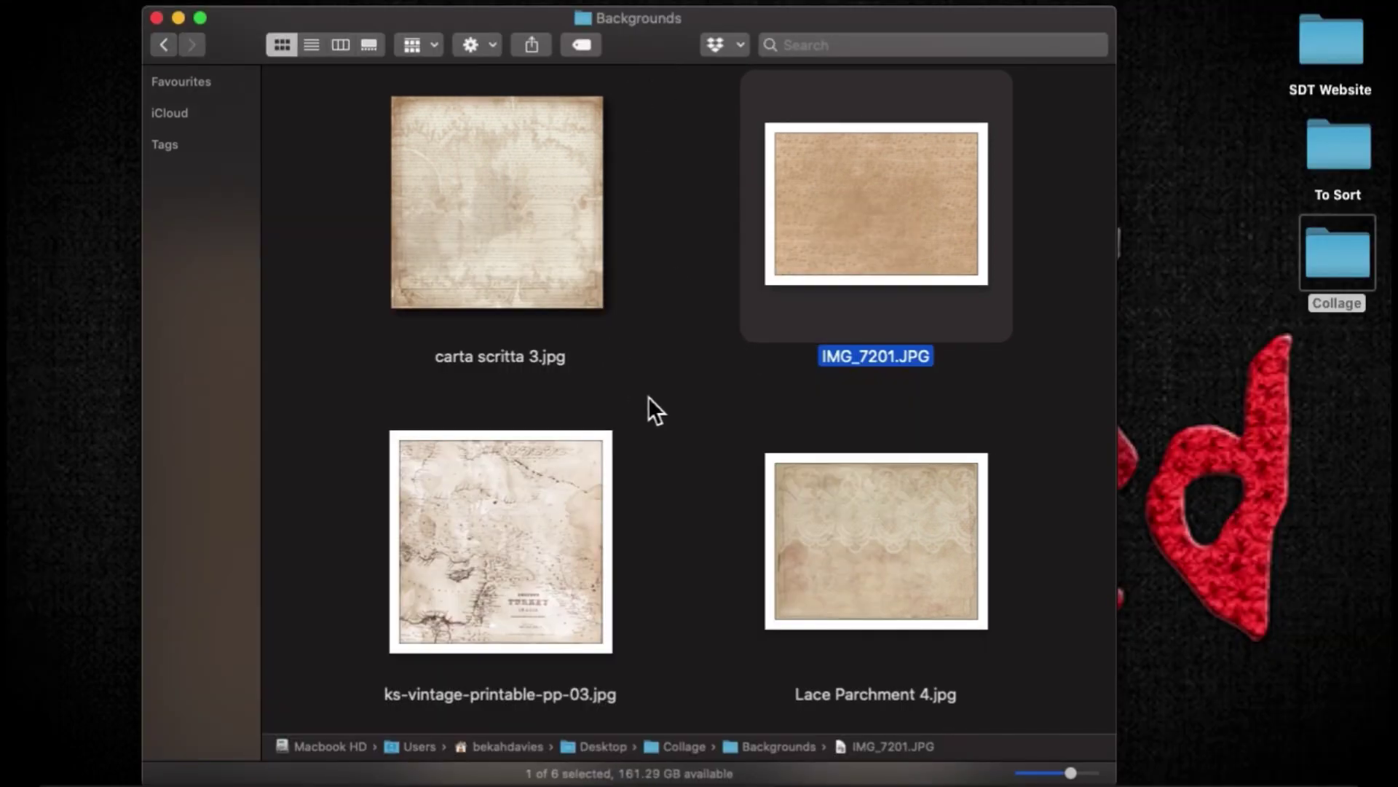
pyautogui.moveTo(862, 523); pyautogui.dragTo(475, 781)
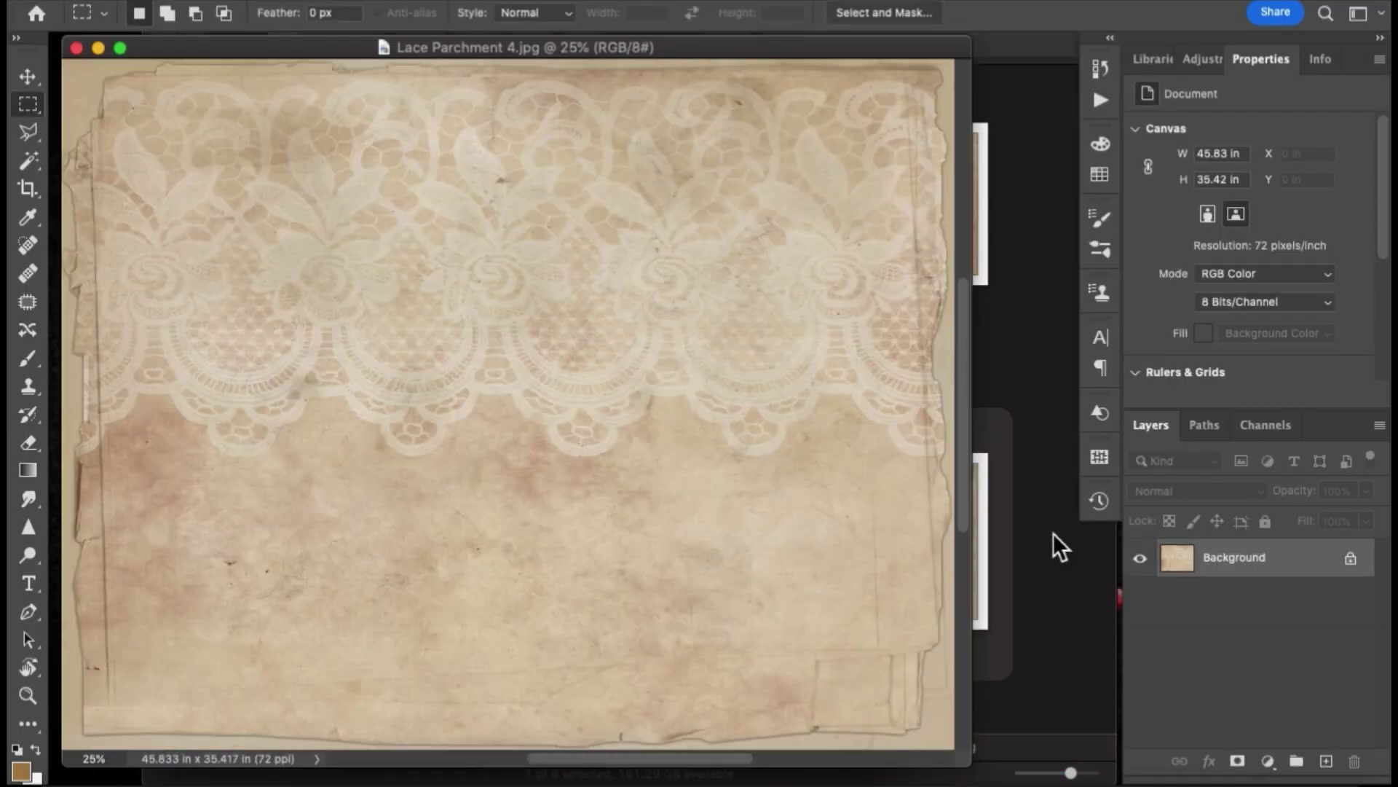
pyautogui.click(1051, 536)
pyautogui.scroll(-4, 838, 543)
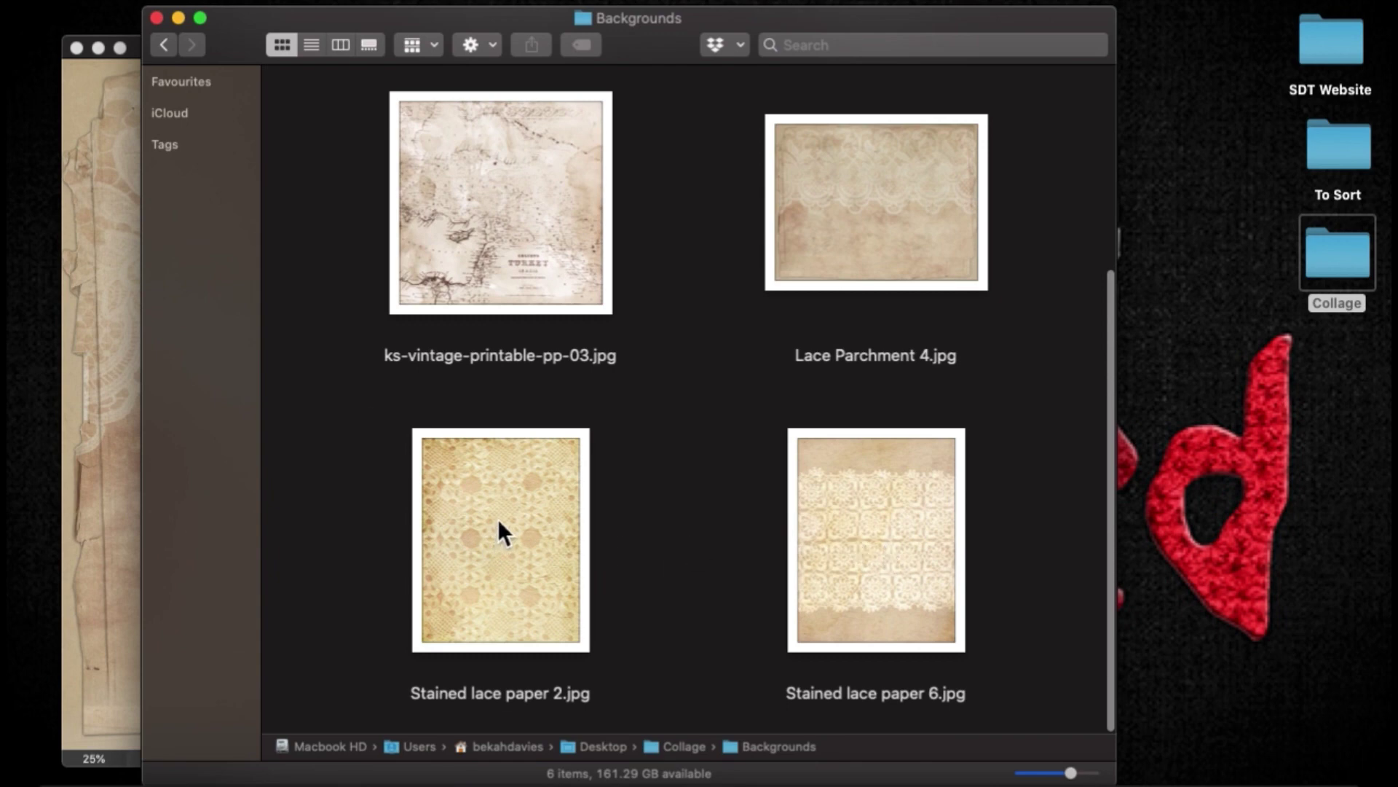
pyautogui.moveTo(497, 518); pyautogui.dragTo(475, 782)
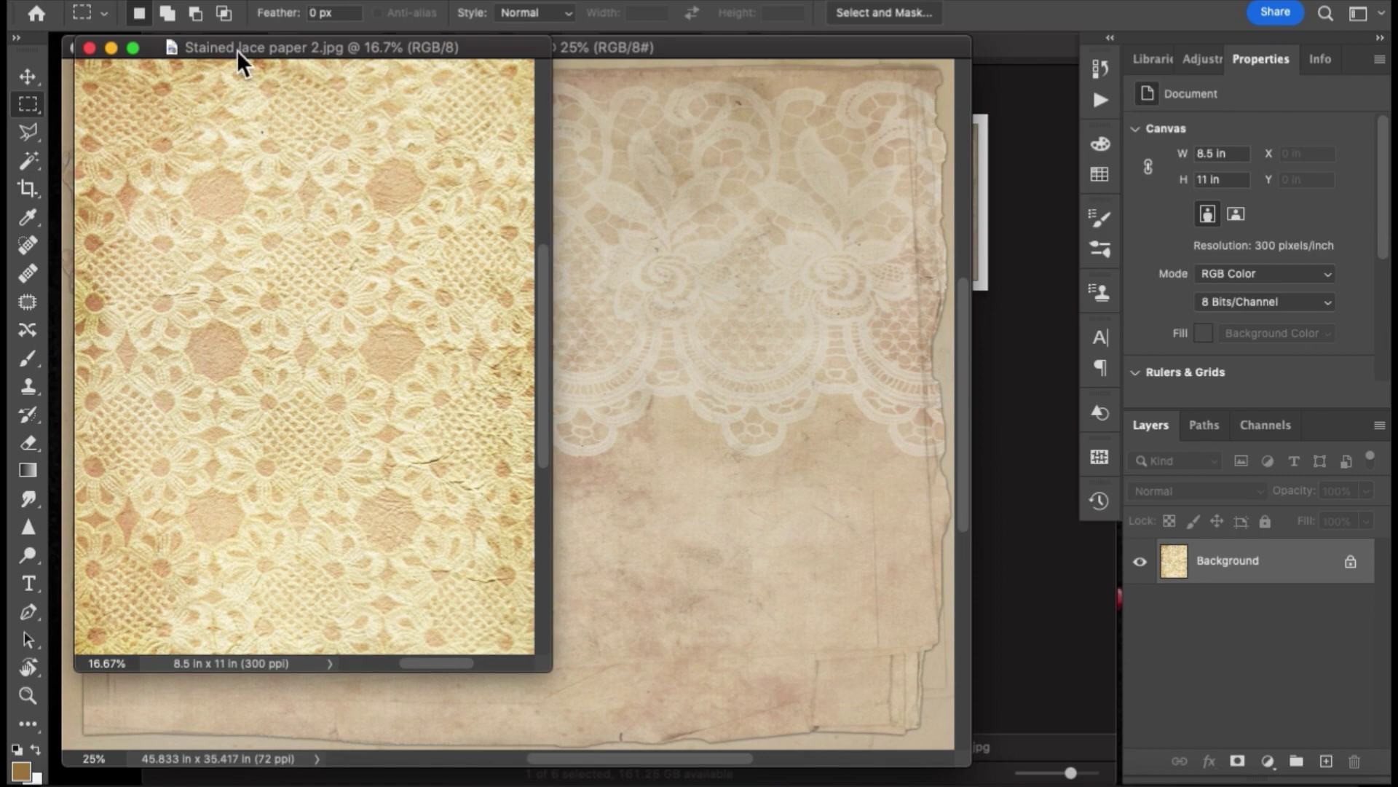
# - Move the Finder window aside and arrange the three image windows so each one is reachable, with Lace Parchment 4.jpg in front
pyautogui.moveTo(237, 50); pyautogui.dragTo(781, 226)
pyautogui.moveTo(329, 47); pyautogui.dragTo(304, 458)
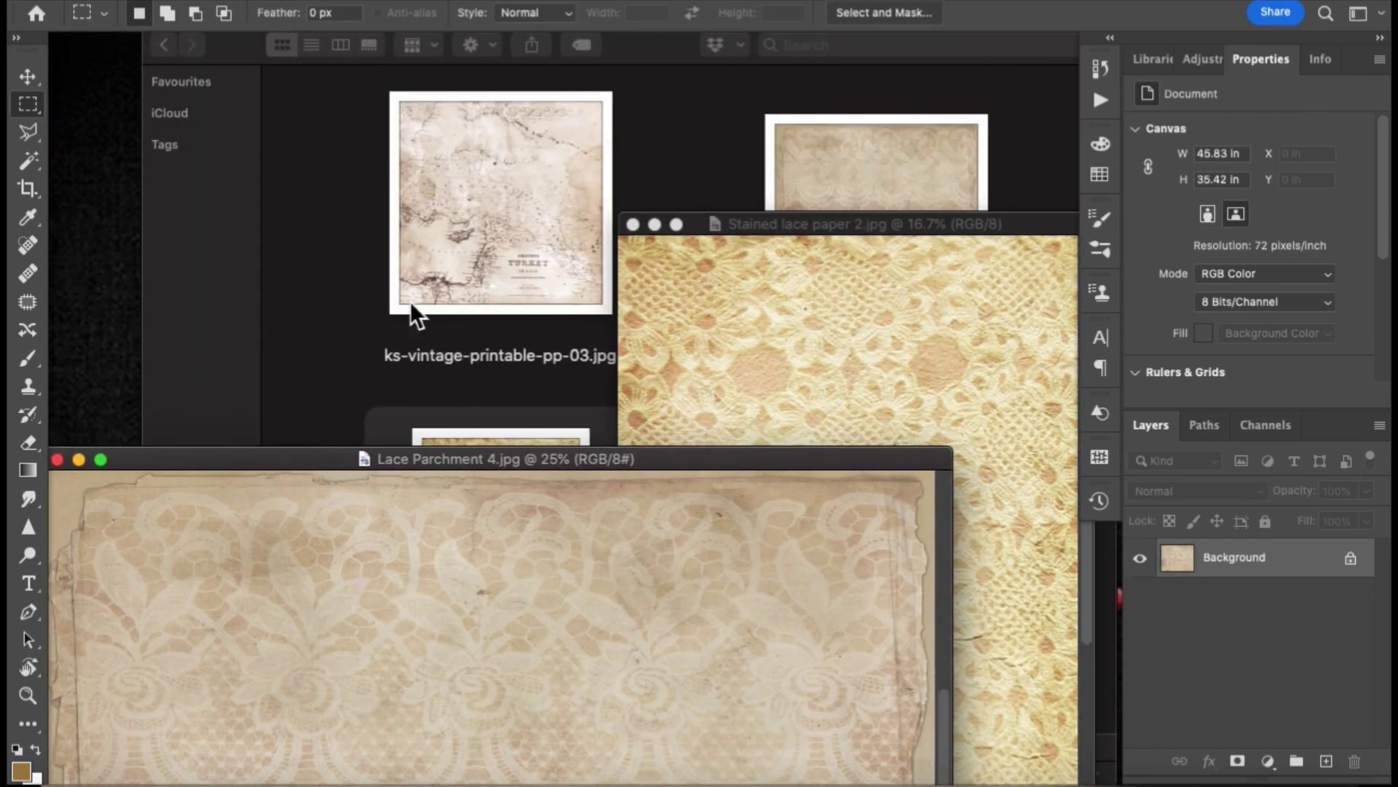
pyautogui.click(211, 41)
pyautogui.moveTo(211, 41); pyautogui.dragTo(1164, 474)
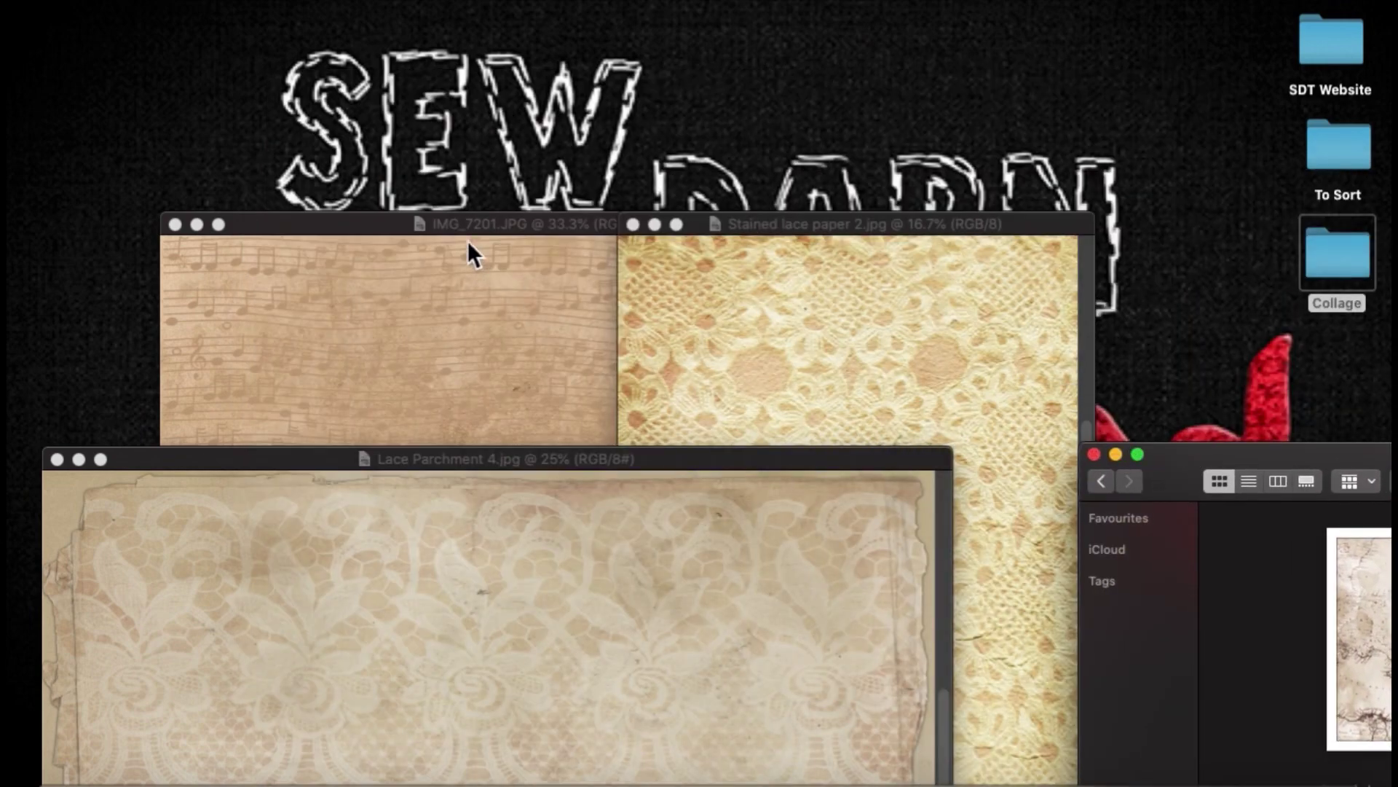
pyautogui.moveTo(378, 222); pyautogui.dragTo(281, 63)
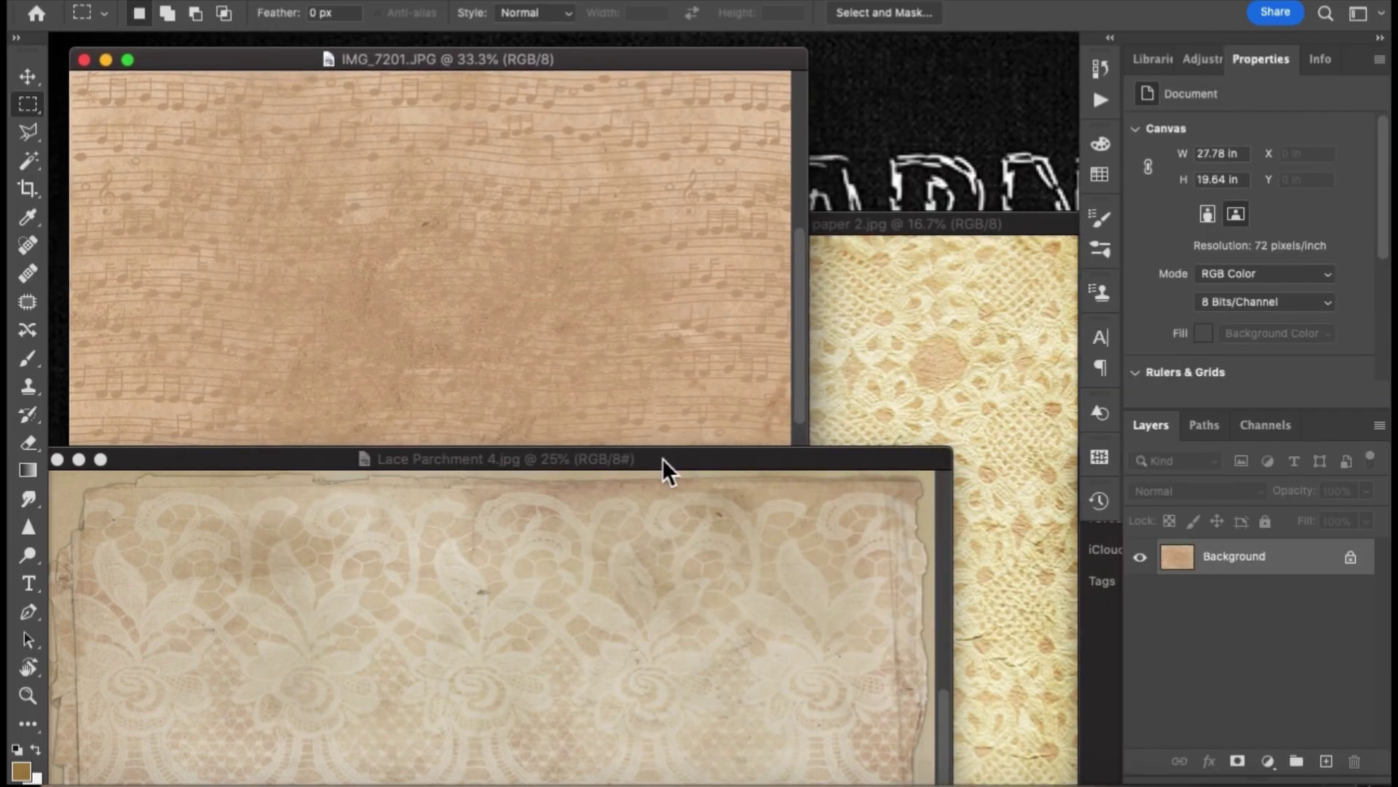
pyautogui.moveTo(661, 457); pyautogui.dragTo(708, 197)
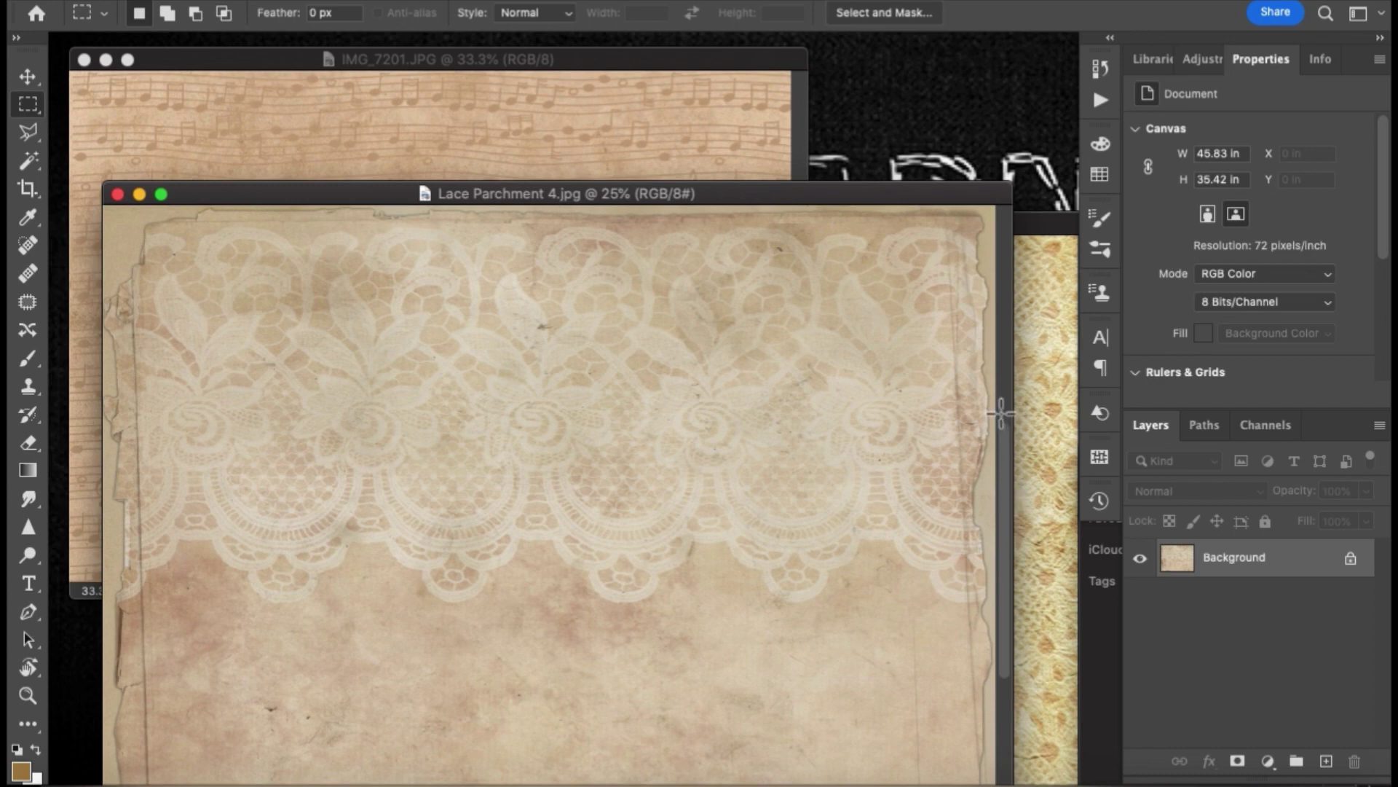
# - Select the full-width upper lace area of Lace Parchment 4.jpg, about 45.83 by 21.08 in, and copy it to a new layer
pyautogui.moveTo(1022, 412); pyautogui.dragTo(1211, 431)
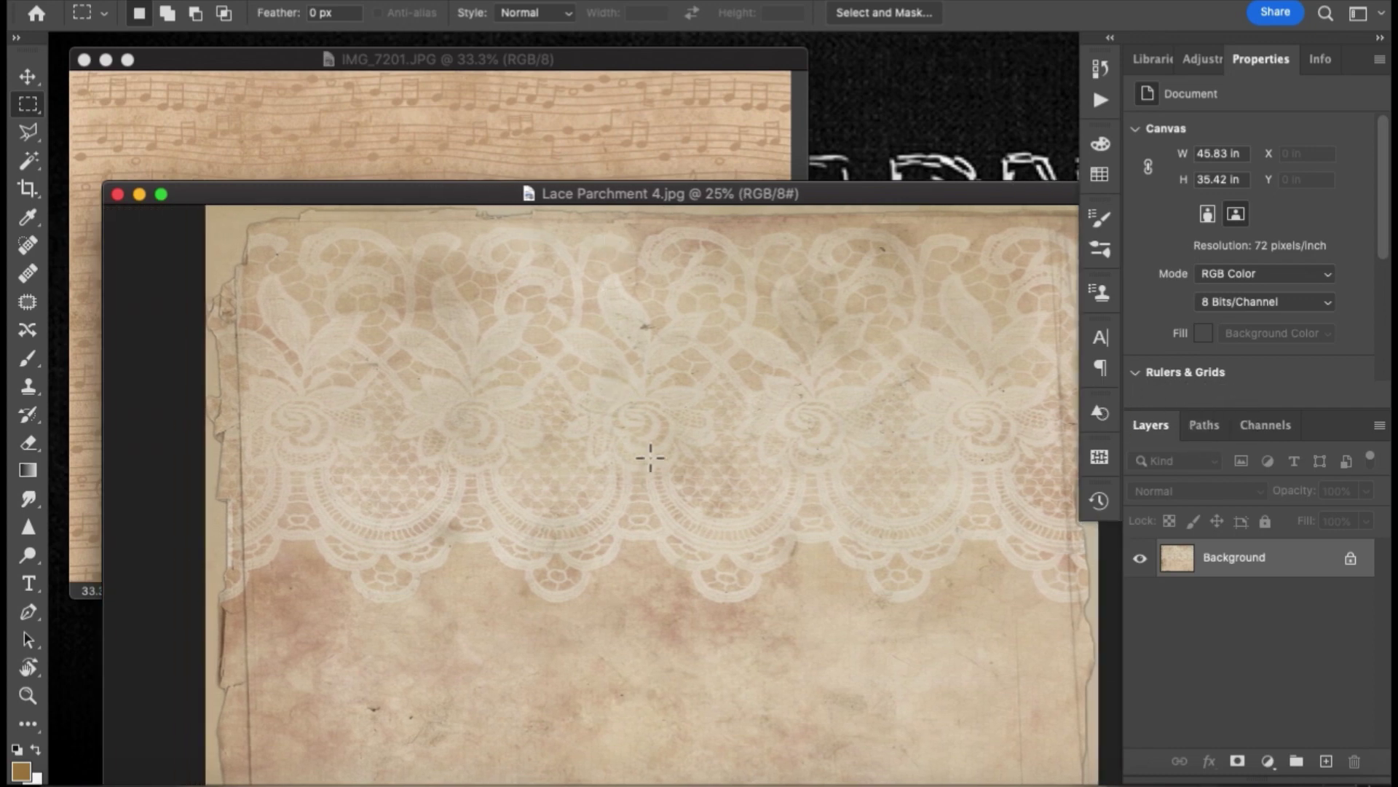
pyautogui.moveTo(670, 437); pyautogui.dragTo(622, 489)
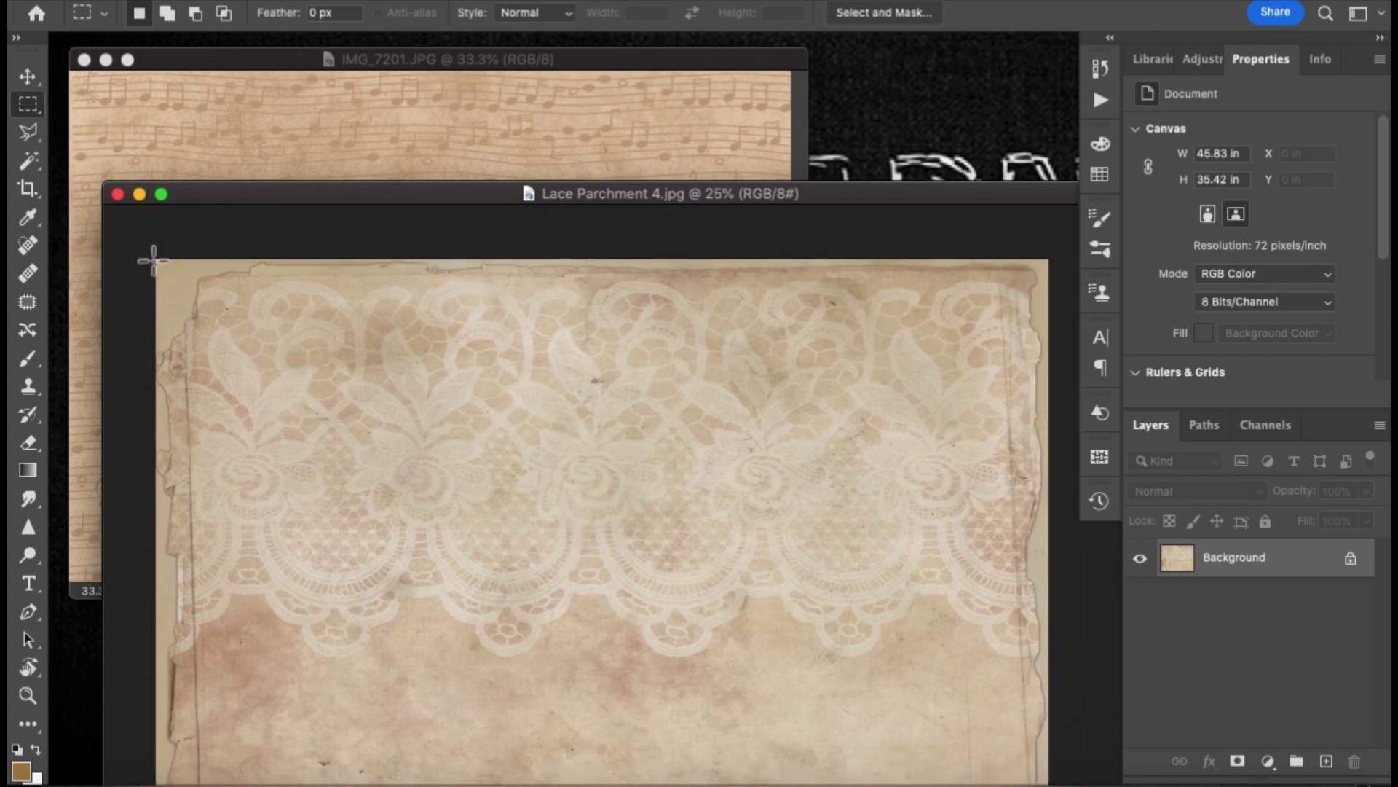
pyautogui.moveTo(154, 260); pyautogui.dragTo(1064, 674)
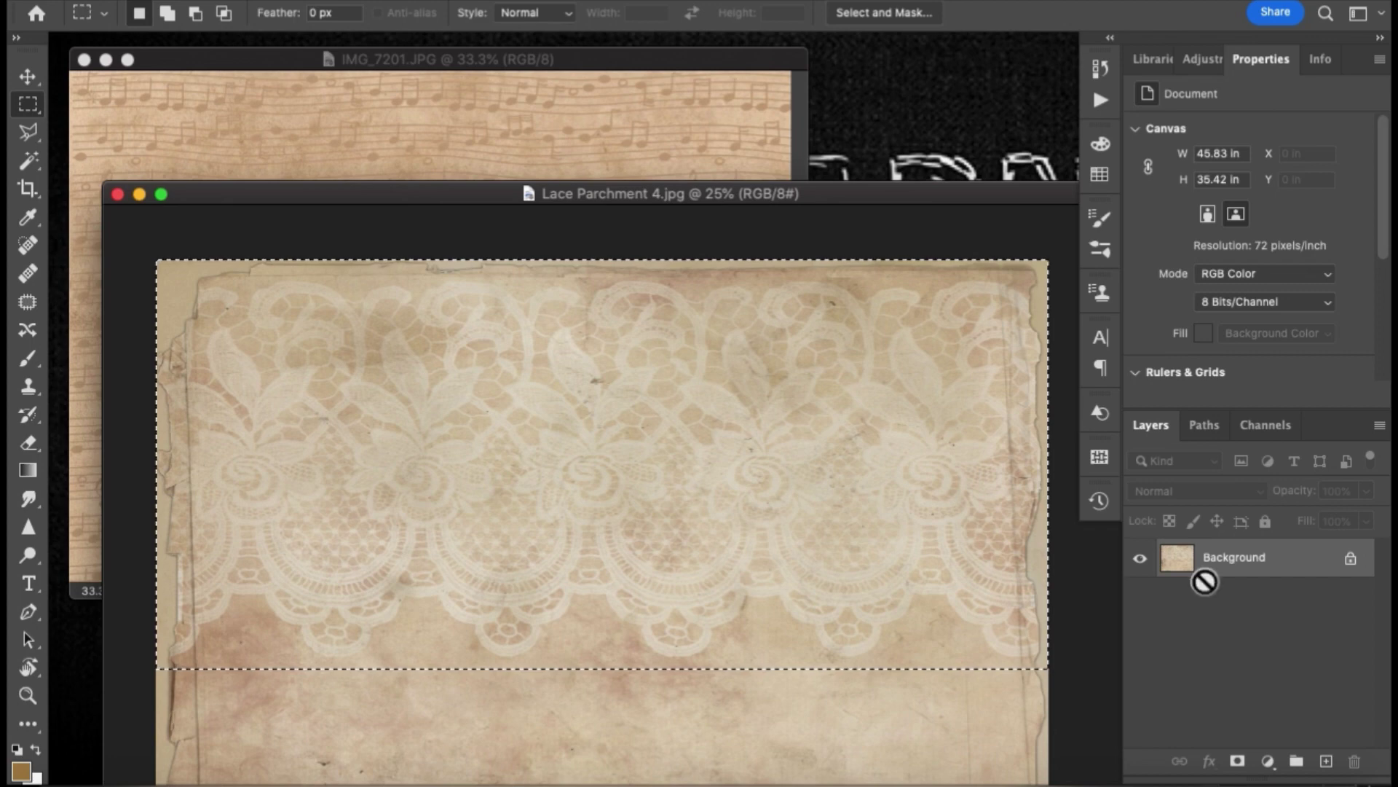
pyautogui.press('super+j')
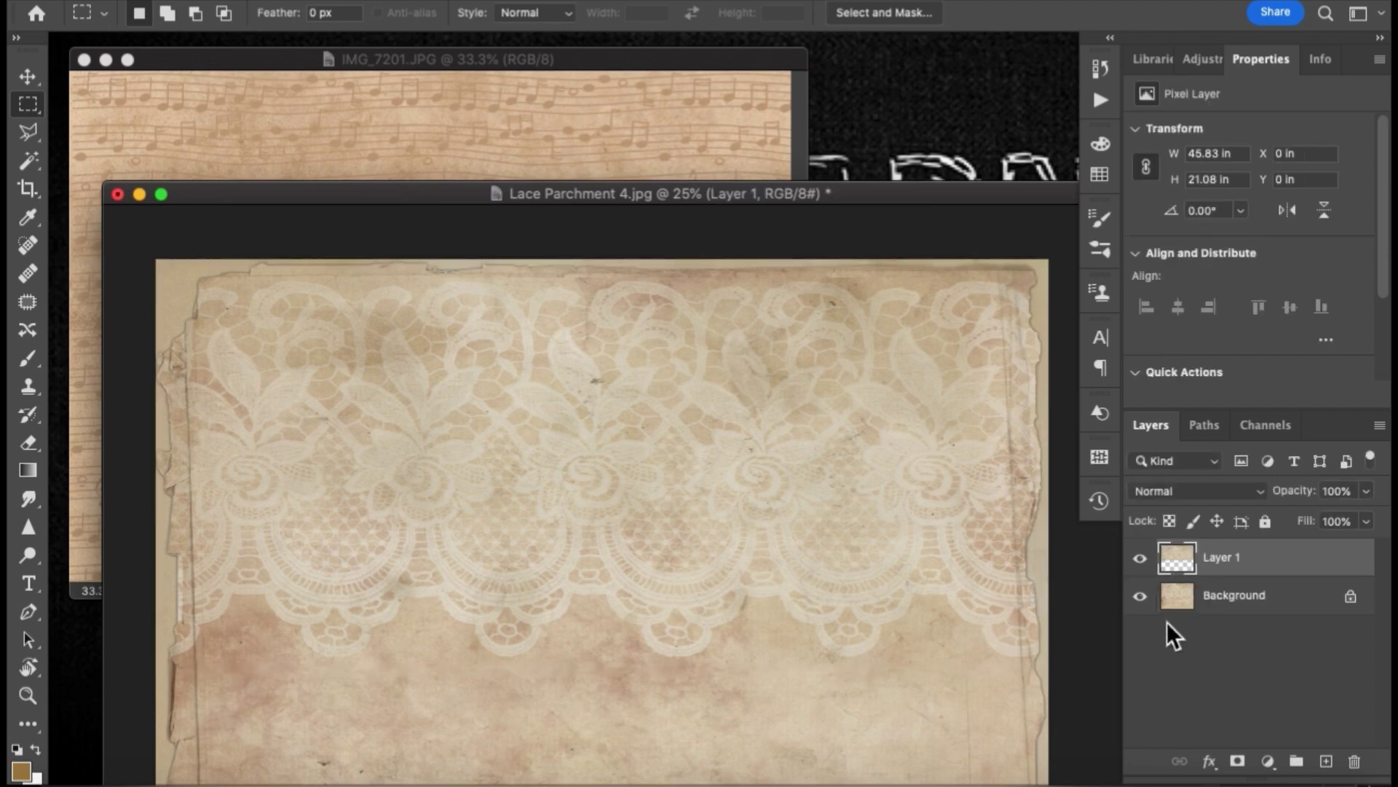
# - Copy the lace parchment layer into IMG_7201.JPG and close Lace Parchment 4.jpg without saving
pyautogui.click(1221, 558)
pyautogui.moveTo(1222, 558); pyautogui.dragTo(635, 128)
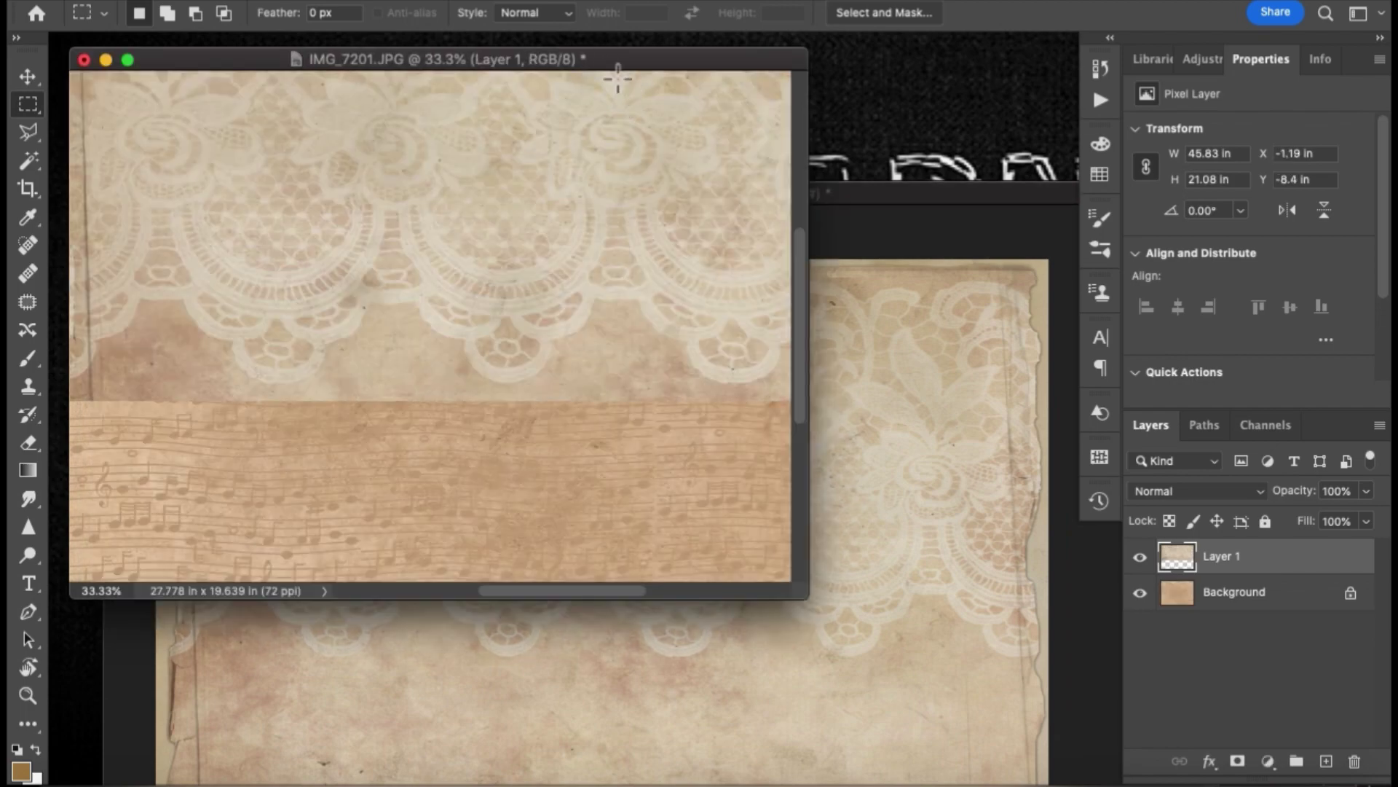
pyautogui.click(842, 189)
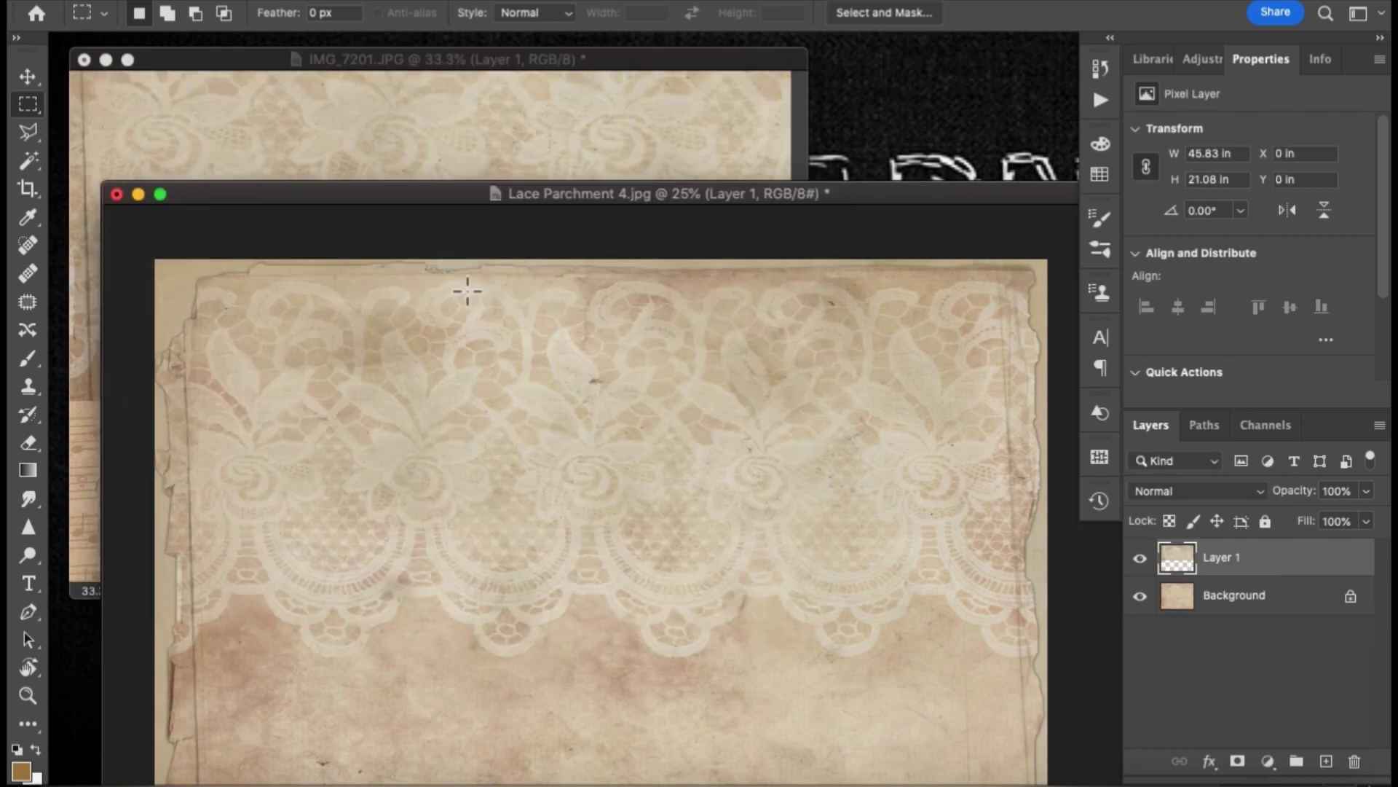
pyautogui.click(119, 195)
pyautogui.click(644, 284)
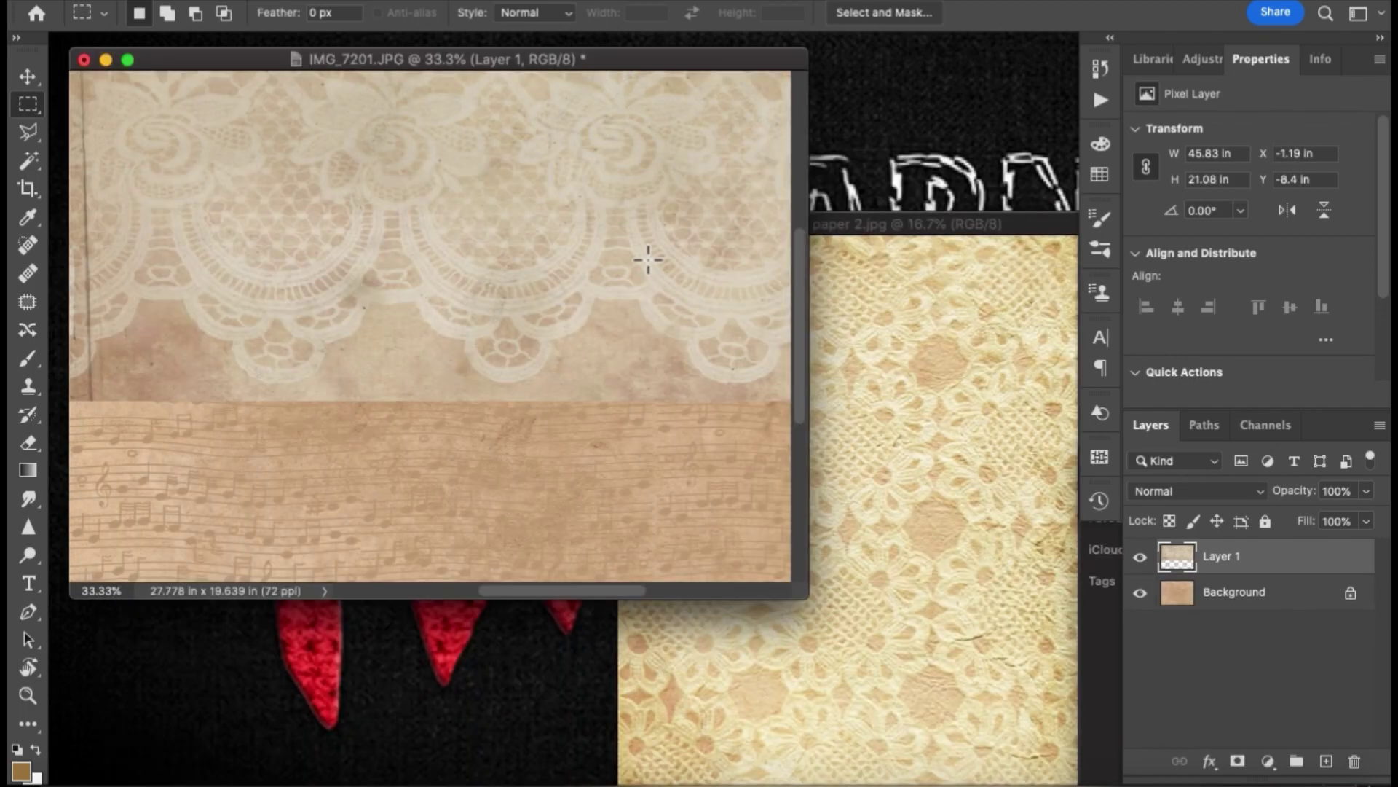
# - Copy an upper-left section of Stained lace paper 2.jpg, about 4.18 by 7.03 in, to a new layer, keeping IMG_7201.JPG visible behind
pyautogui.moveTo(599, 59); pyautogui.dragTo(628, 69)
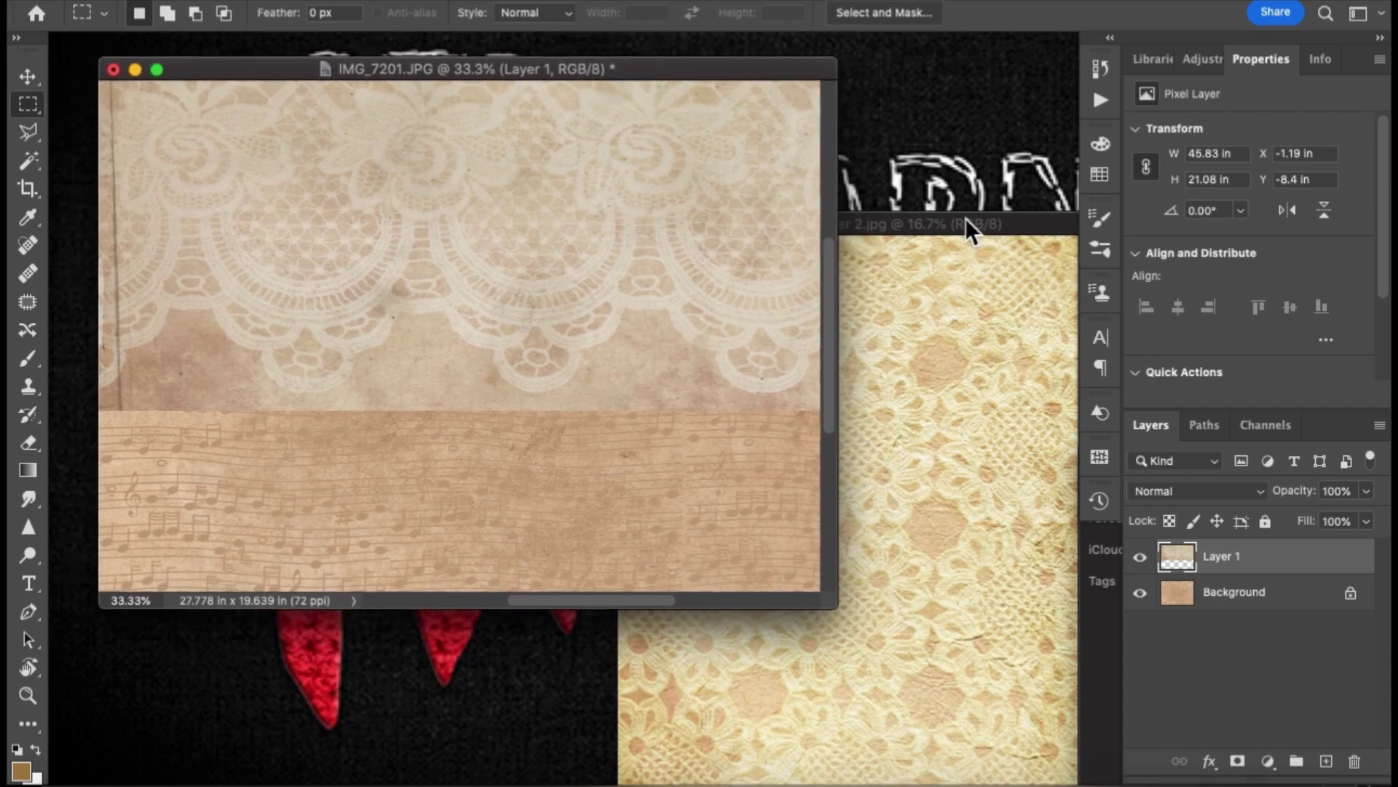
pyautogui.moveTo(1002, 223); pyautogui.dragTo(772, 155)
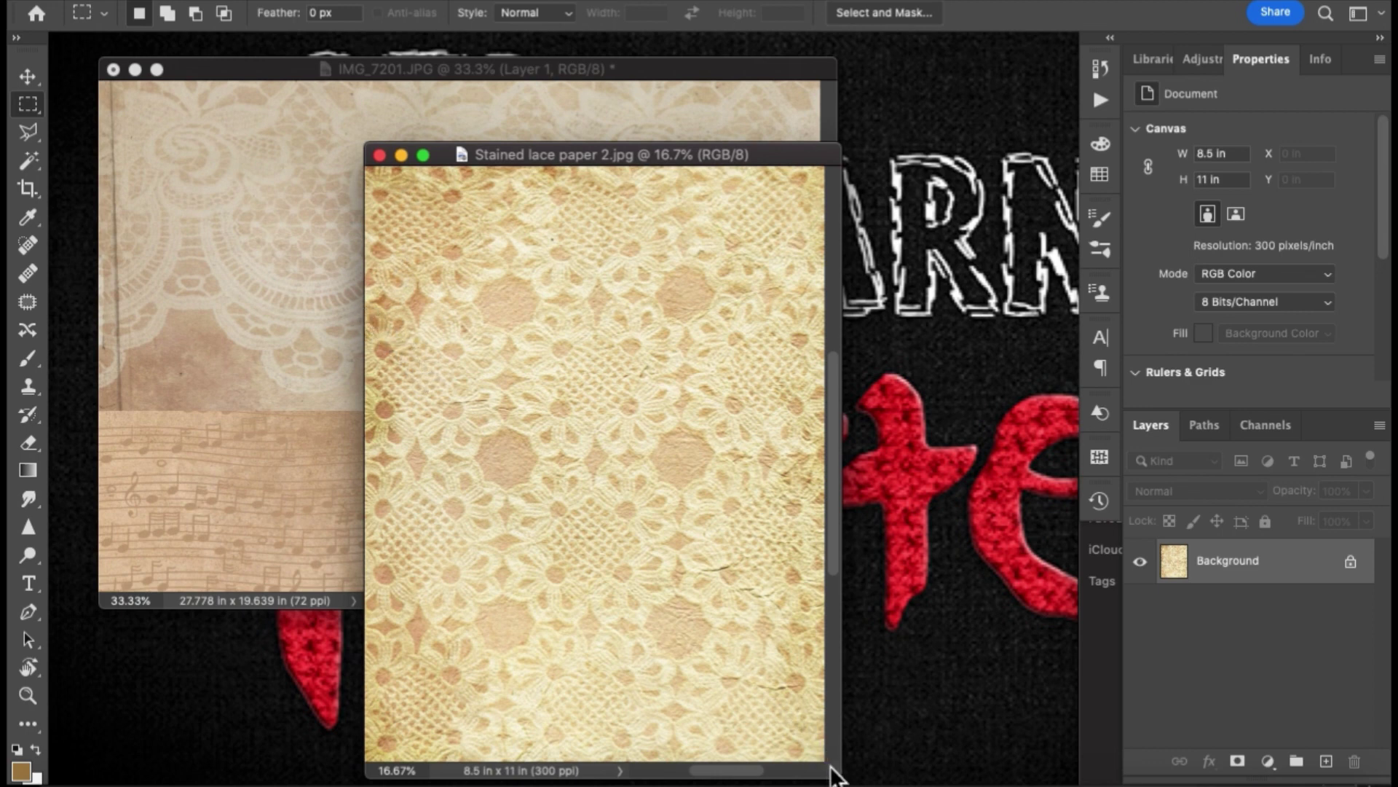
pyautogui.moveTo(837, 775); pyautogui.dragTo(939, 783)
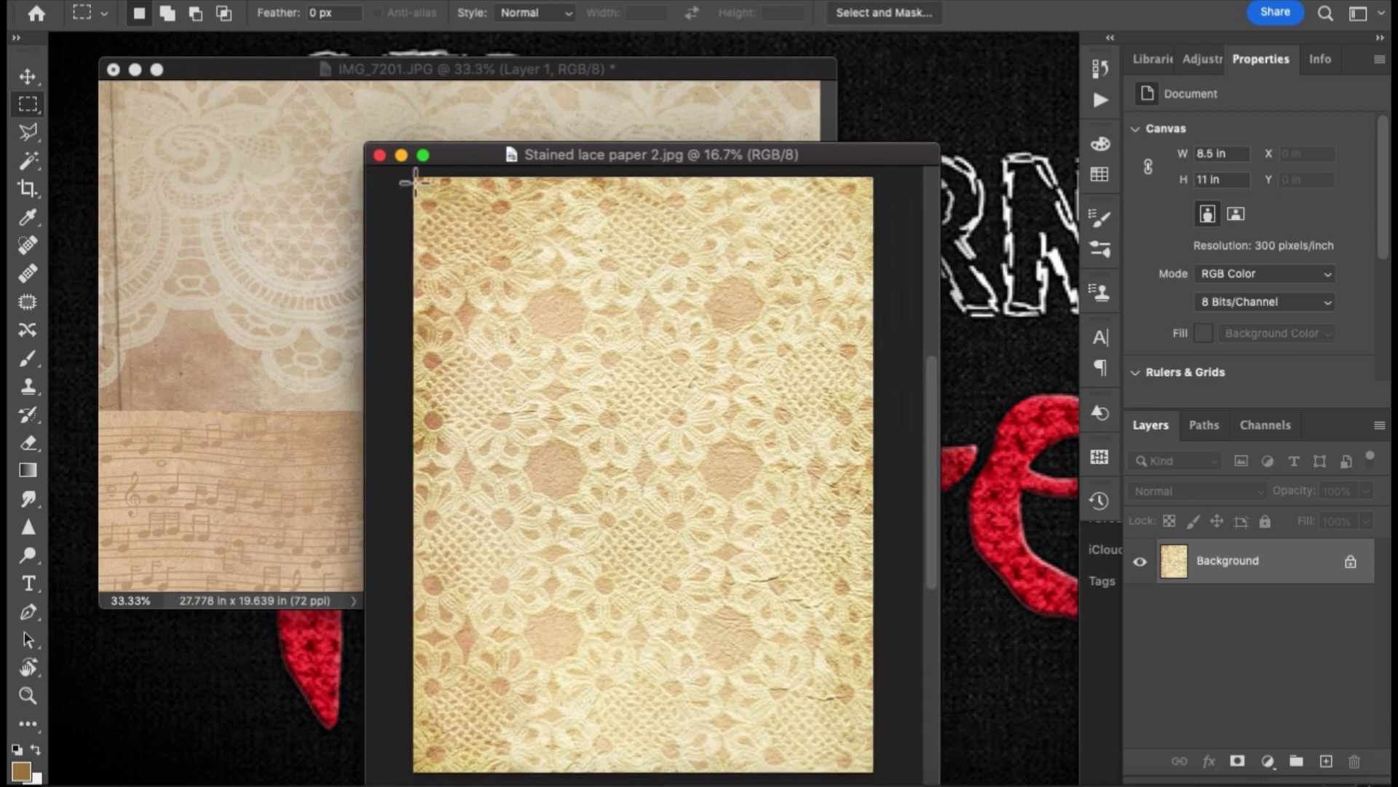
pyautogui.moveTo(414, 178); pyautogui.dragTo(640, 557)
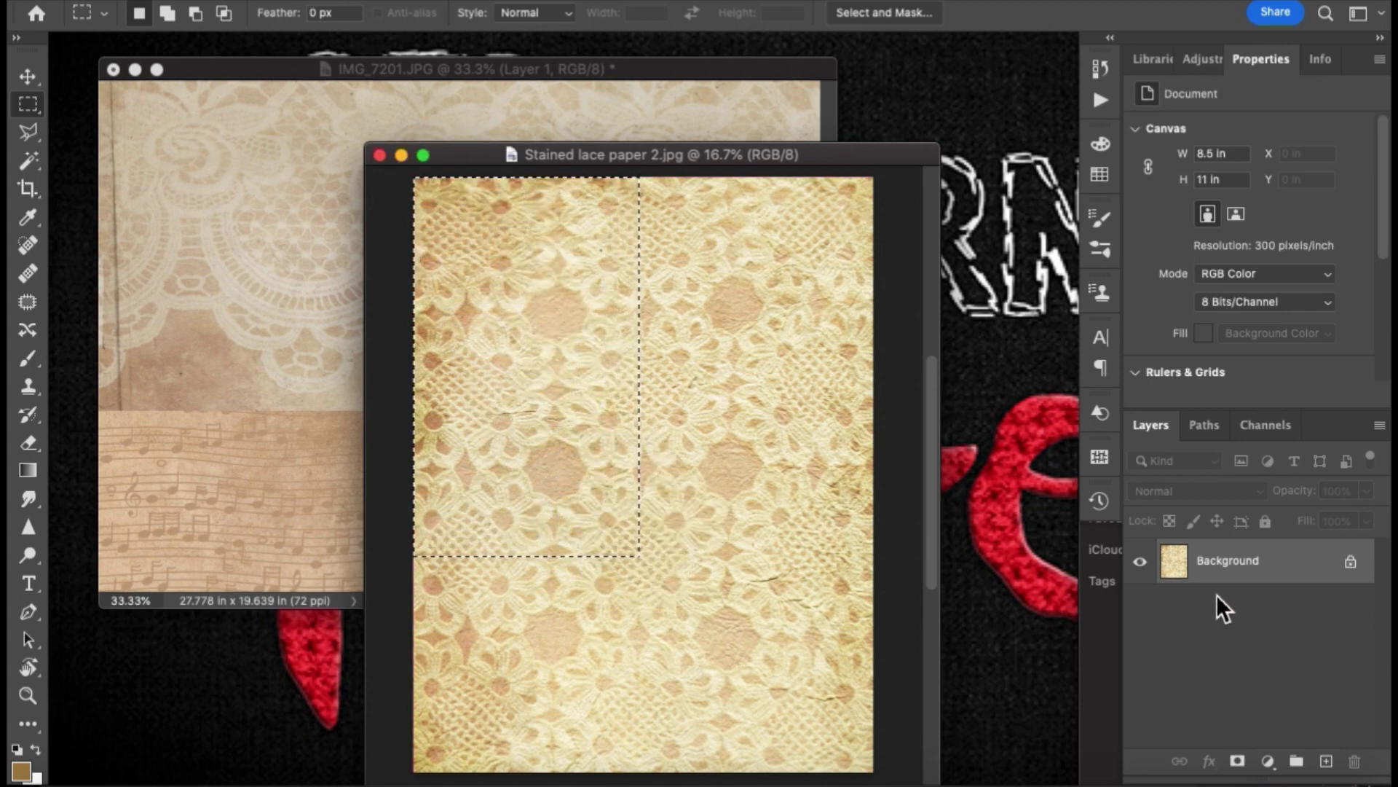
pyautogui.press('super+j')
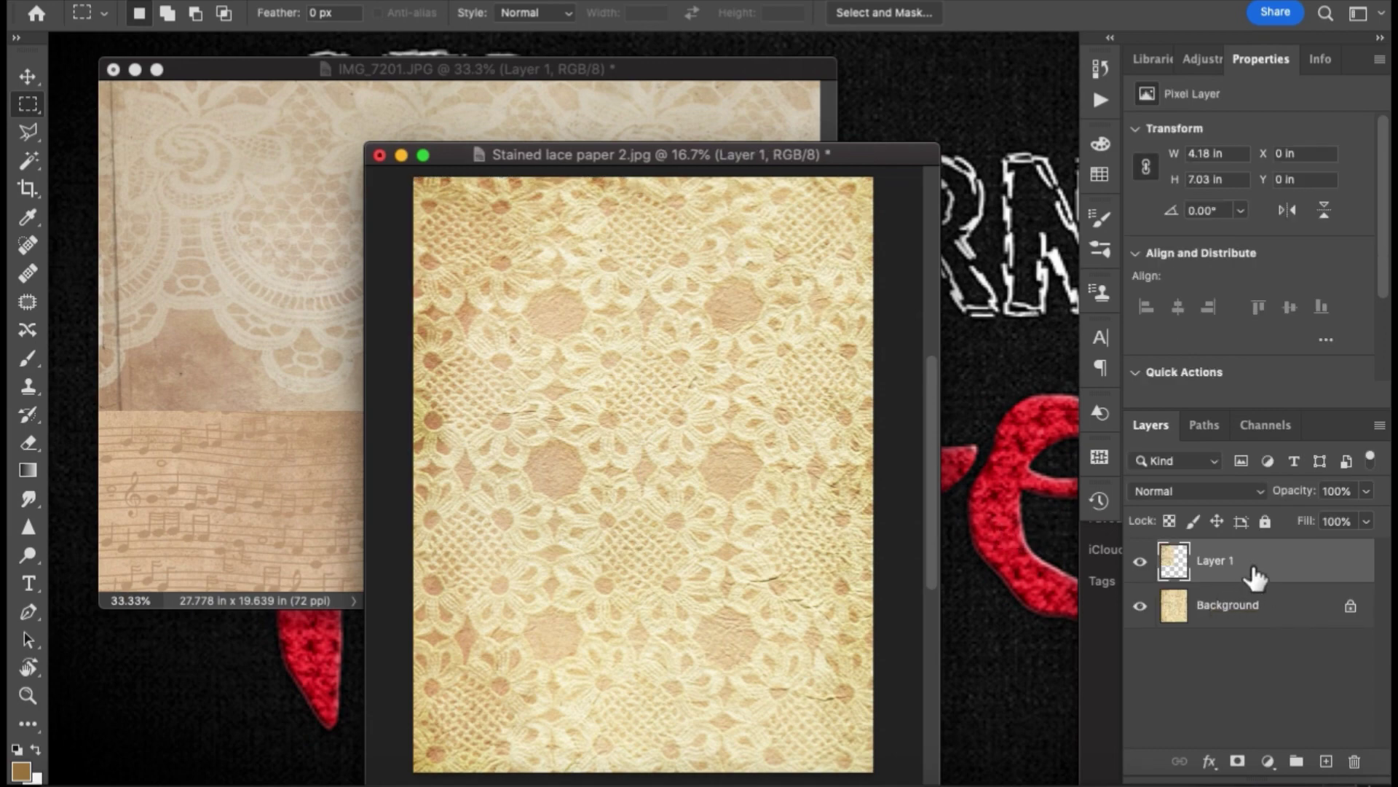
# - Copy the stained lace section's layer into IMG_7201.JPG and close Stained lace paper 2.jpg without saving
pyautogui.moveTo(1249, 568); pyautogui.dragTo(243, 337)
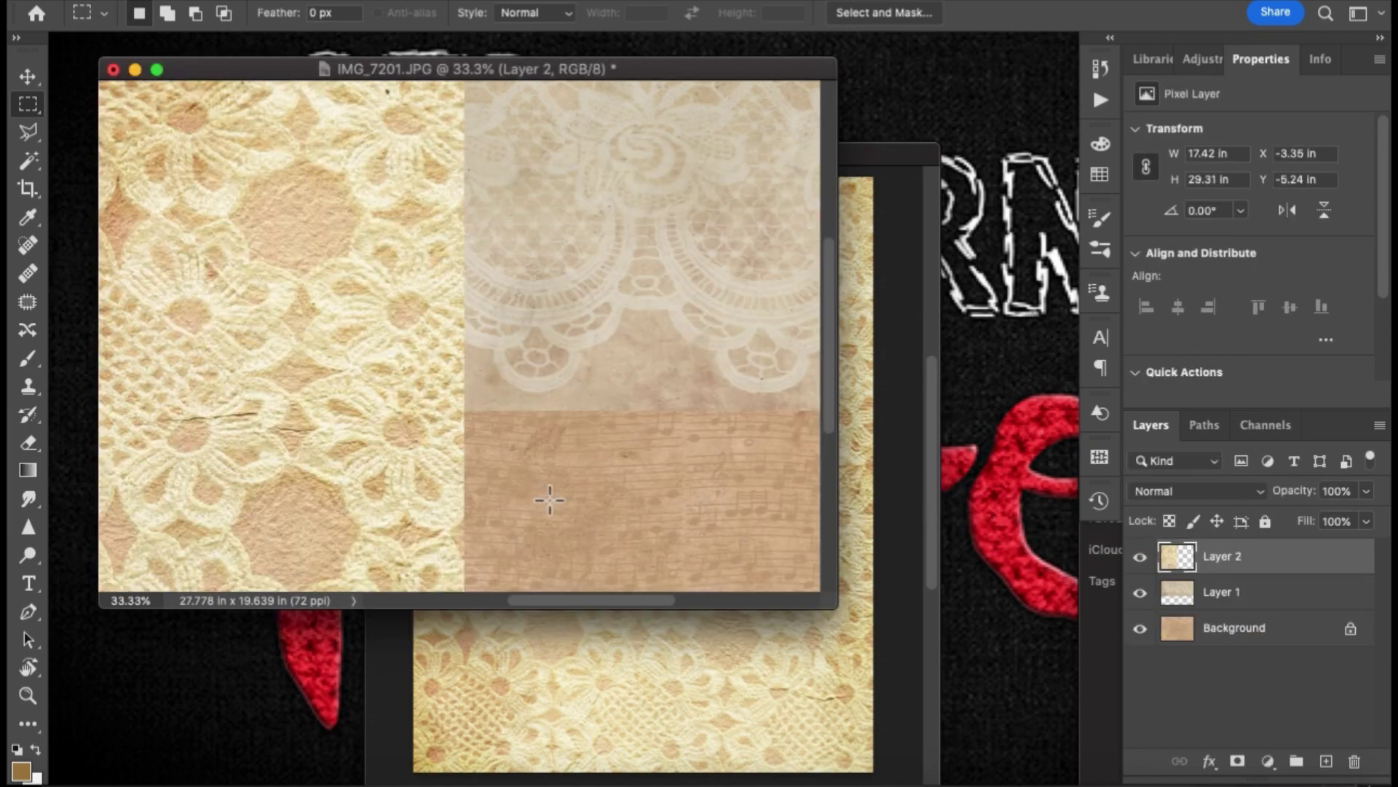
pyautogui.click(923, 175)
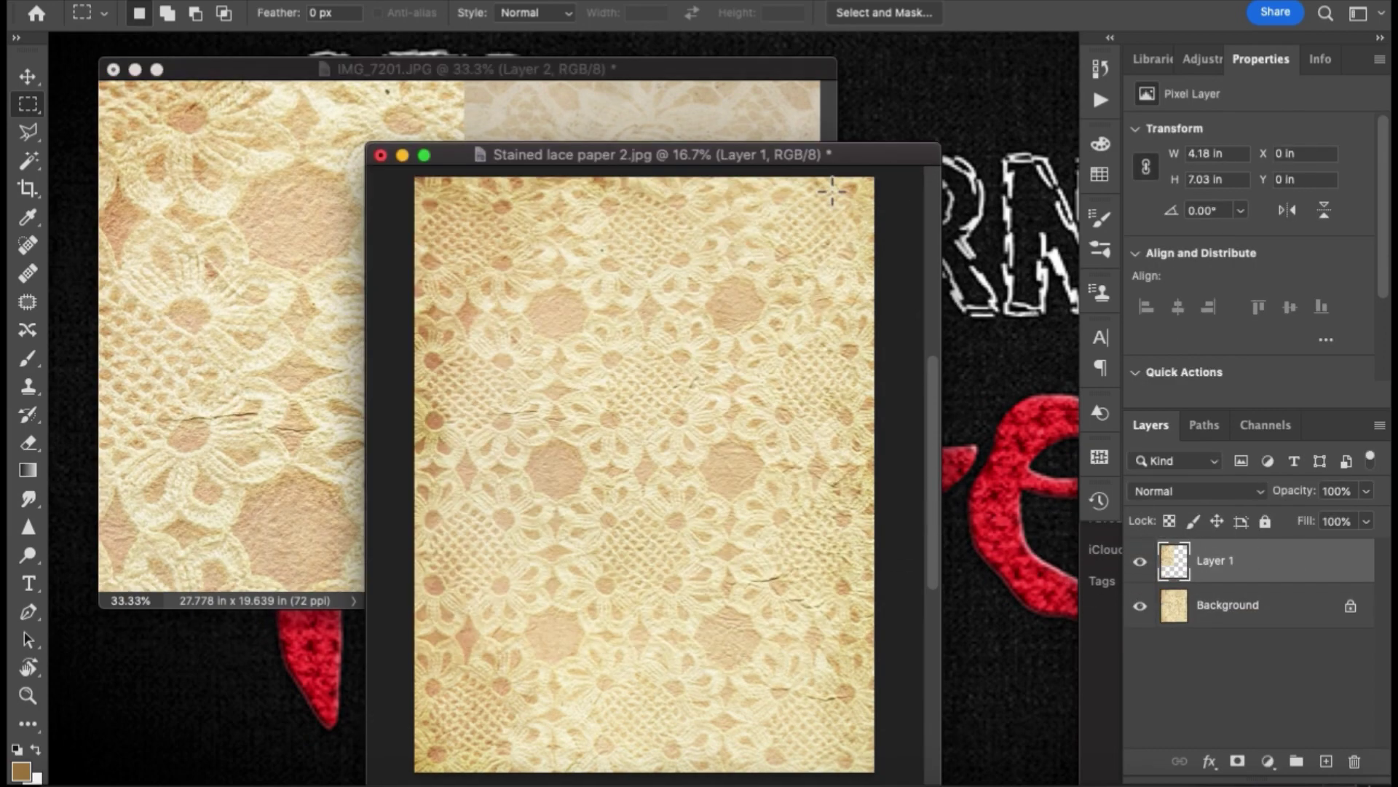
pyautogui.click(380, 154)
pyautogui.click(669, 288)
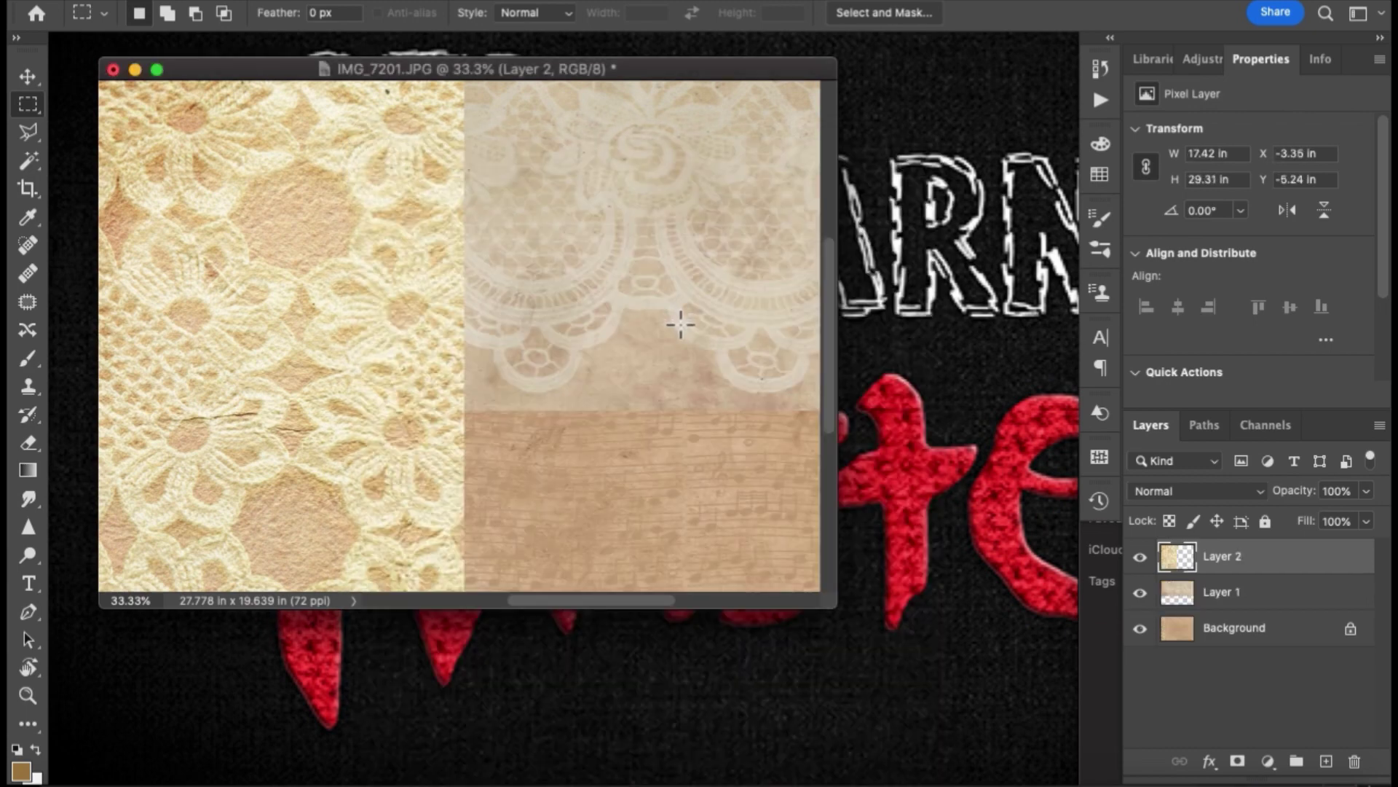
# - Switch the IMG_7201.JPG collage document to full screen mode
pyautogui.press('f')
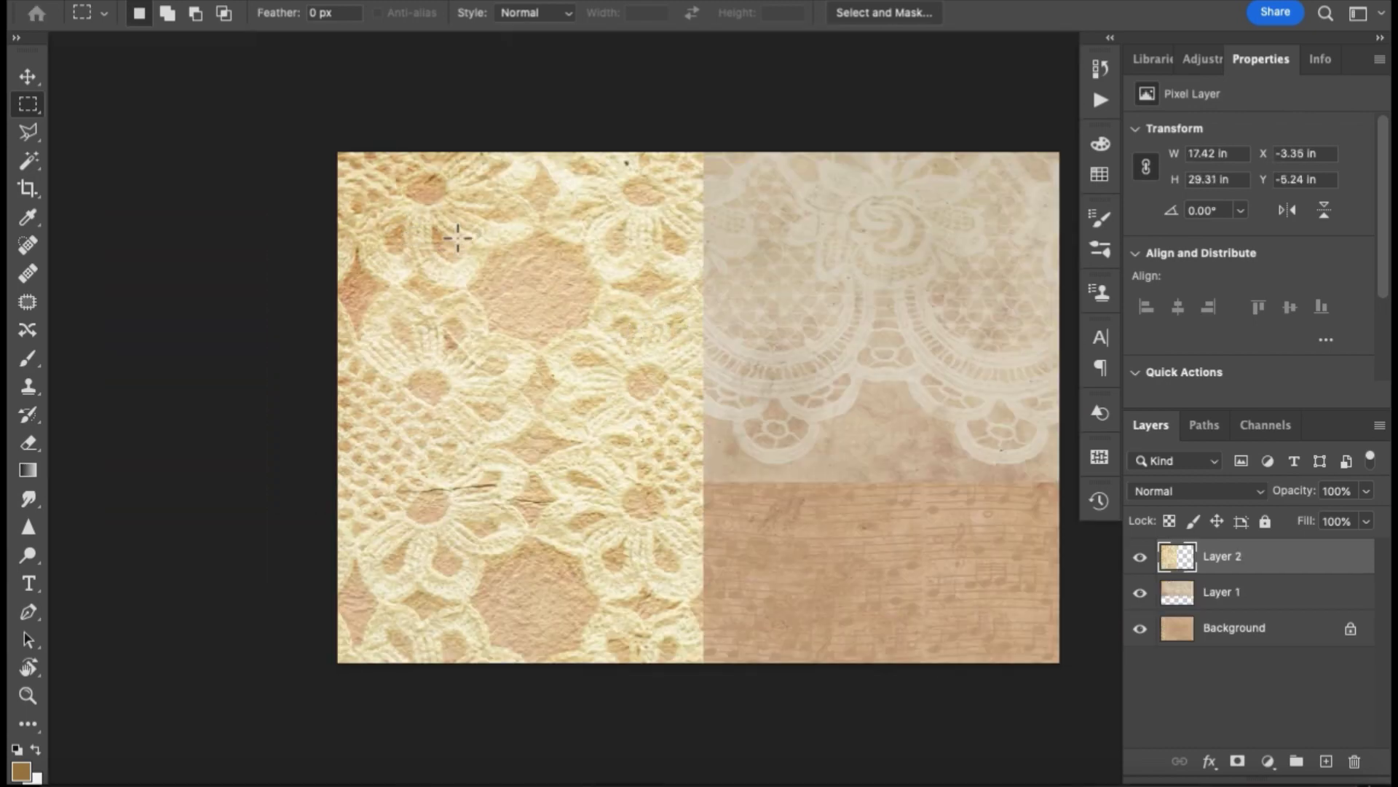
# - Hide Layer 2 and move the lace parchment on Layer 1 down until it fills the canvas
pyautogui.moveTo(757, 324); pyautogui.dragTo(675, 338)
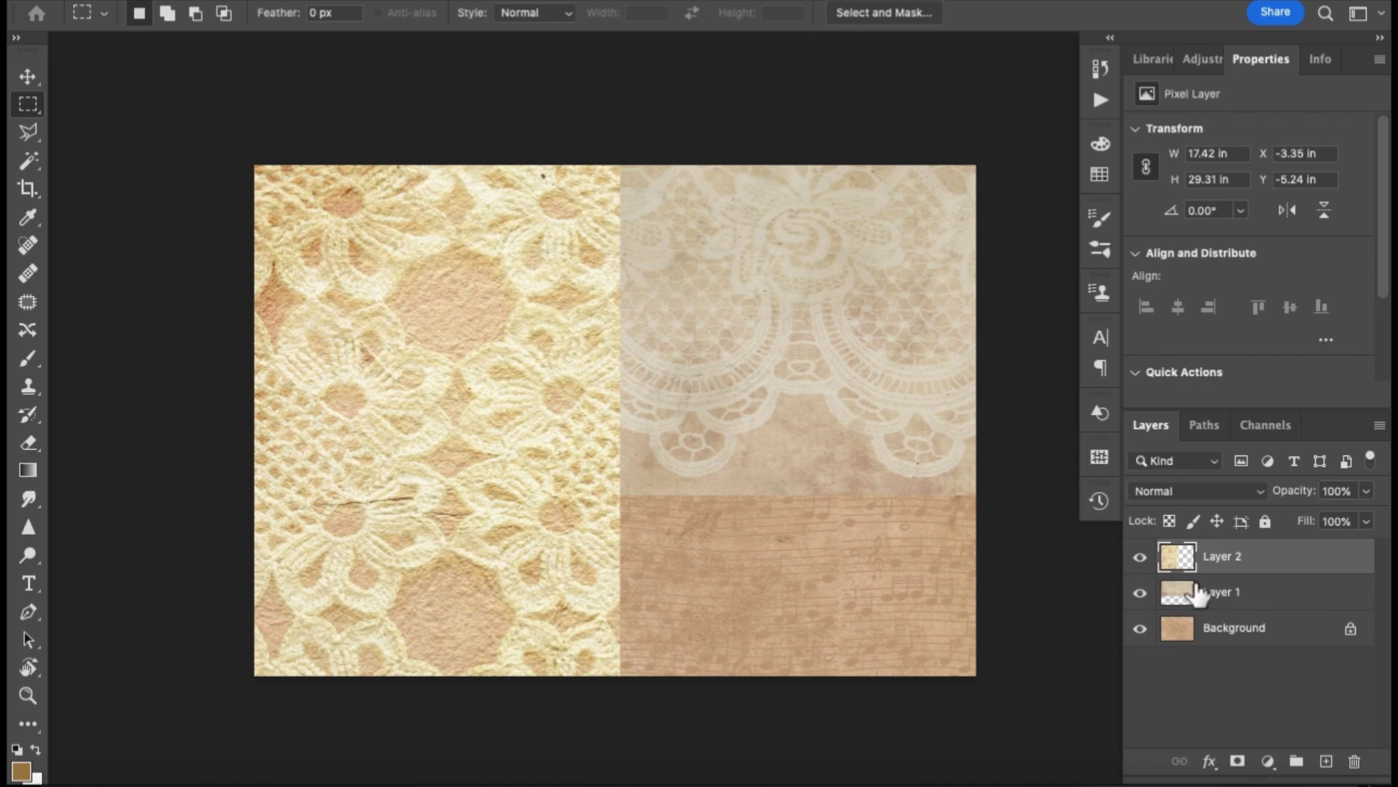
pyautogui.click(1140, 556)
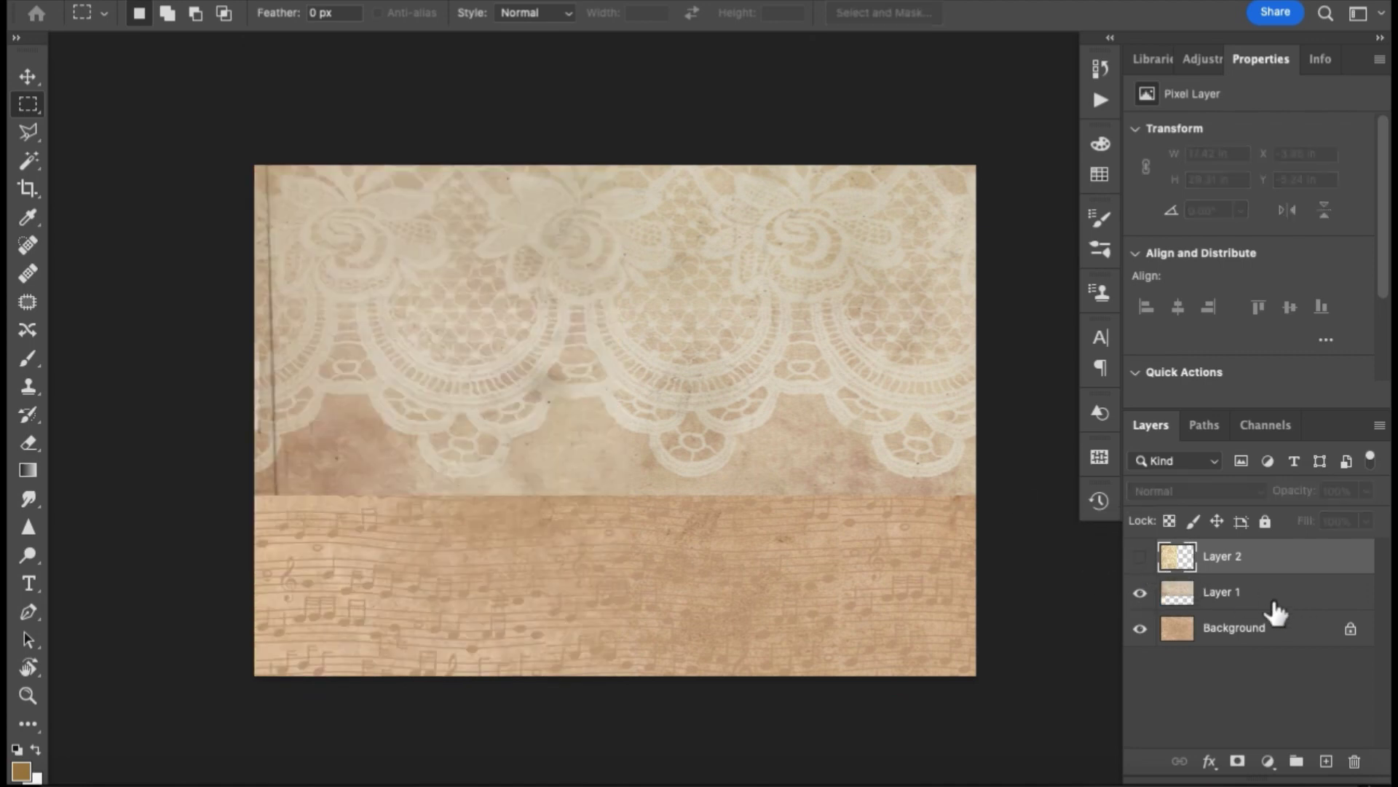
pyautogui.click(1209, 596)
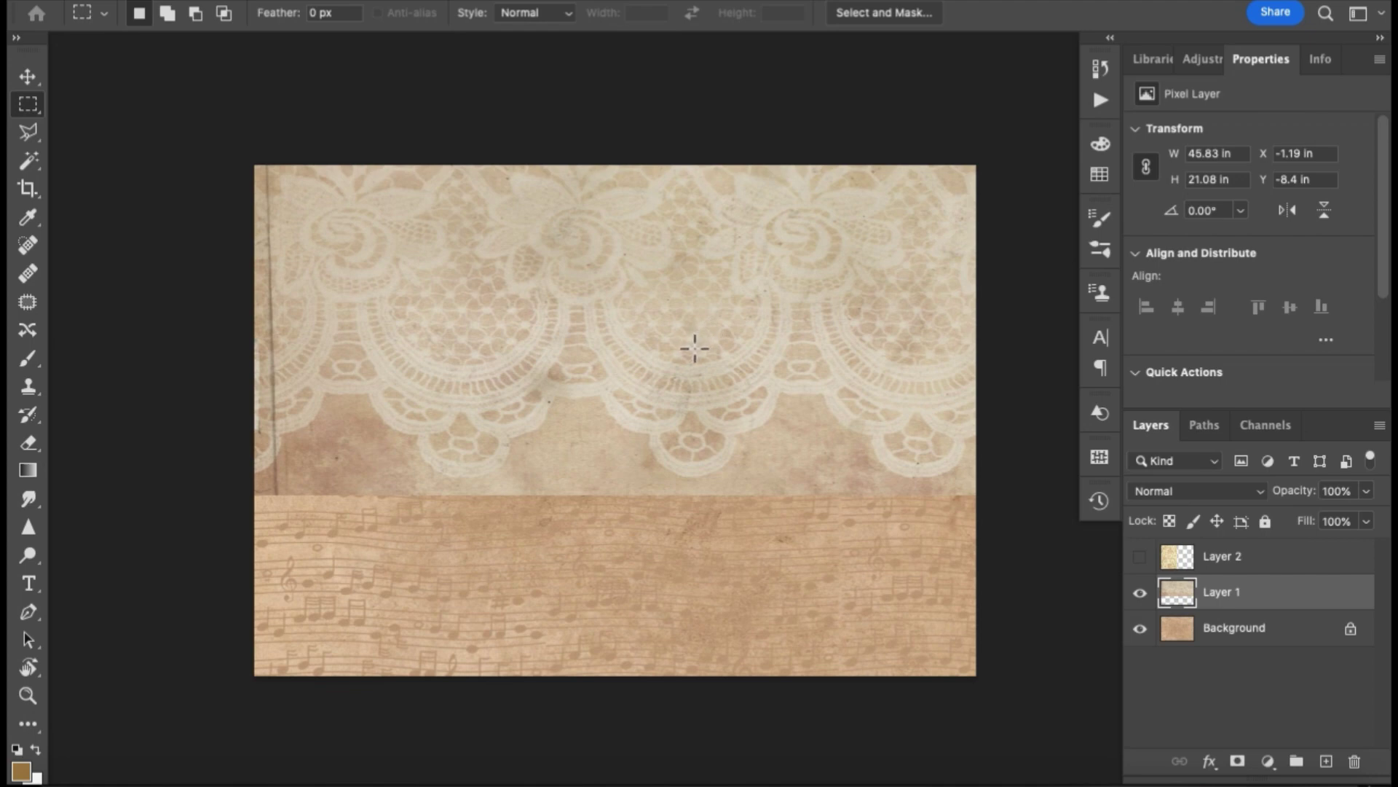
pyautogui.press('v')
pyautogui.moveTo(603, 322); pyautogui.dragTo(545, 515)
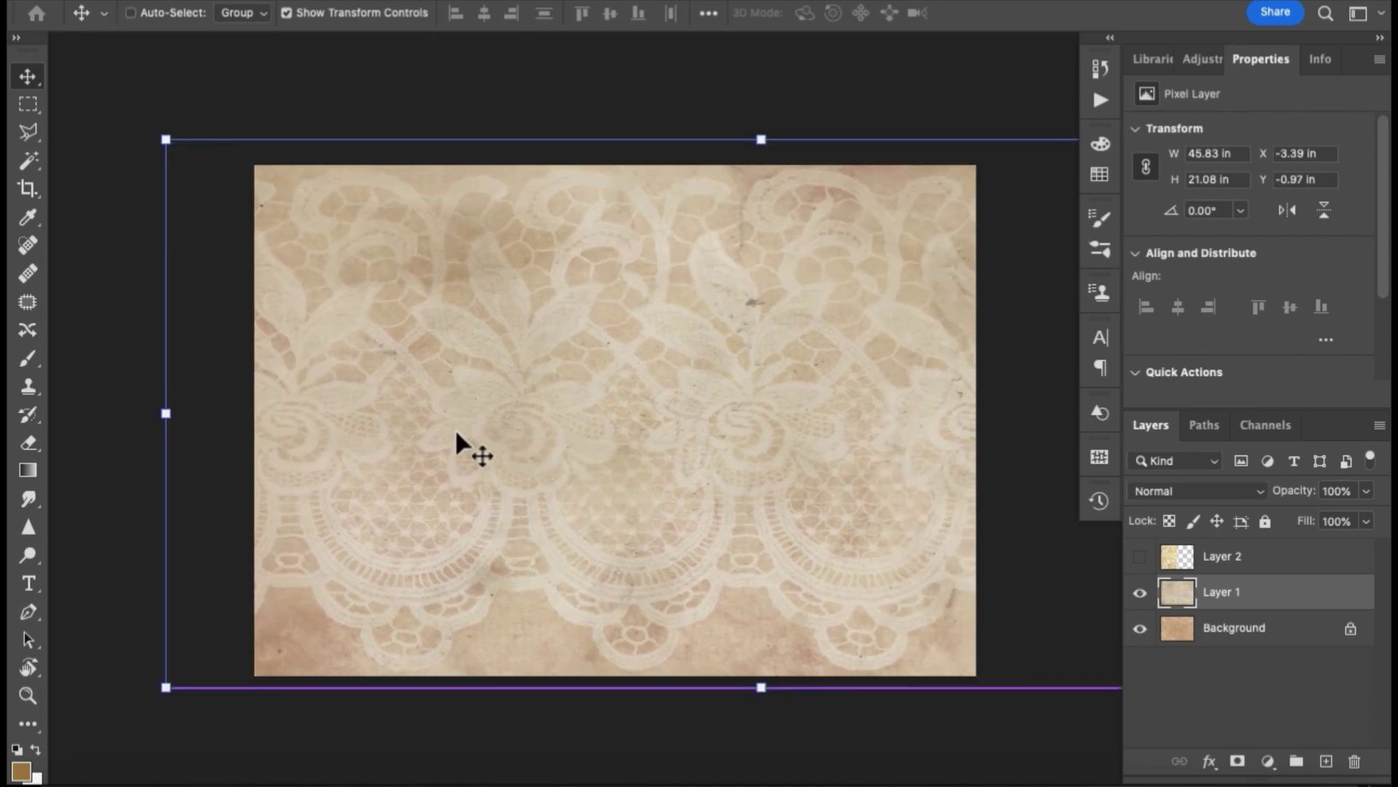
# - Scale the lace parchment layer proportionally to about 79% and place its upper-left corner just inside the canvas
pyautogui.keyDown('super'); pyautogui.click(167, 146); pyautogui.keyUp('super')
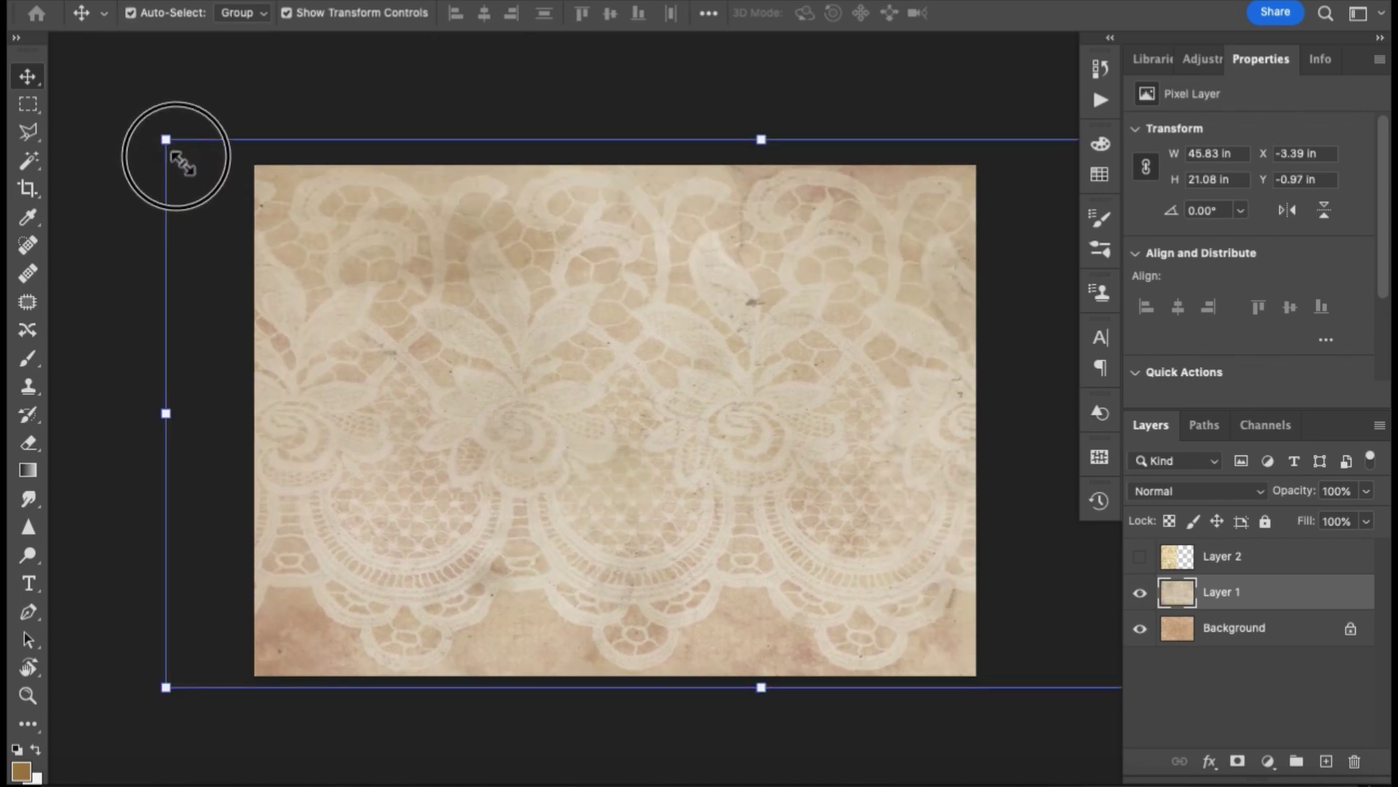
pyautogui.moveTo(175, 156); pyautogui.dragTo(391, 301)
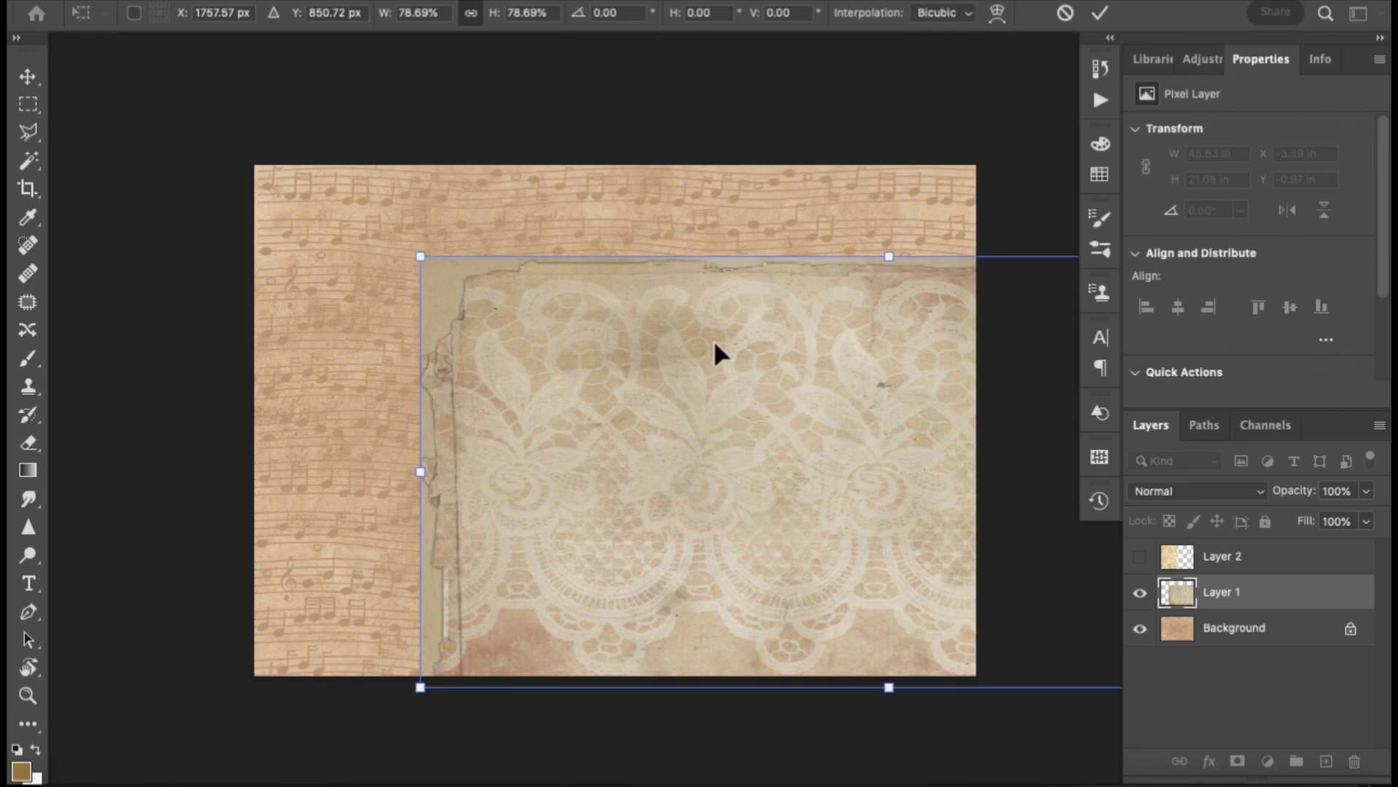
pyautogui.moveTo(648, 322); pyautogui.dragTo(585, 307)
pyautogui.moveTo(303, 225); pyautogui.dragTo(281, 250)
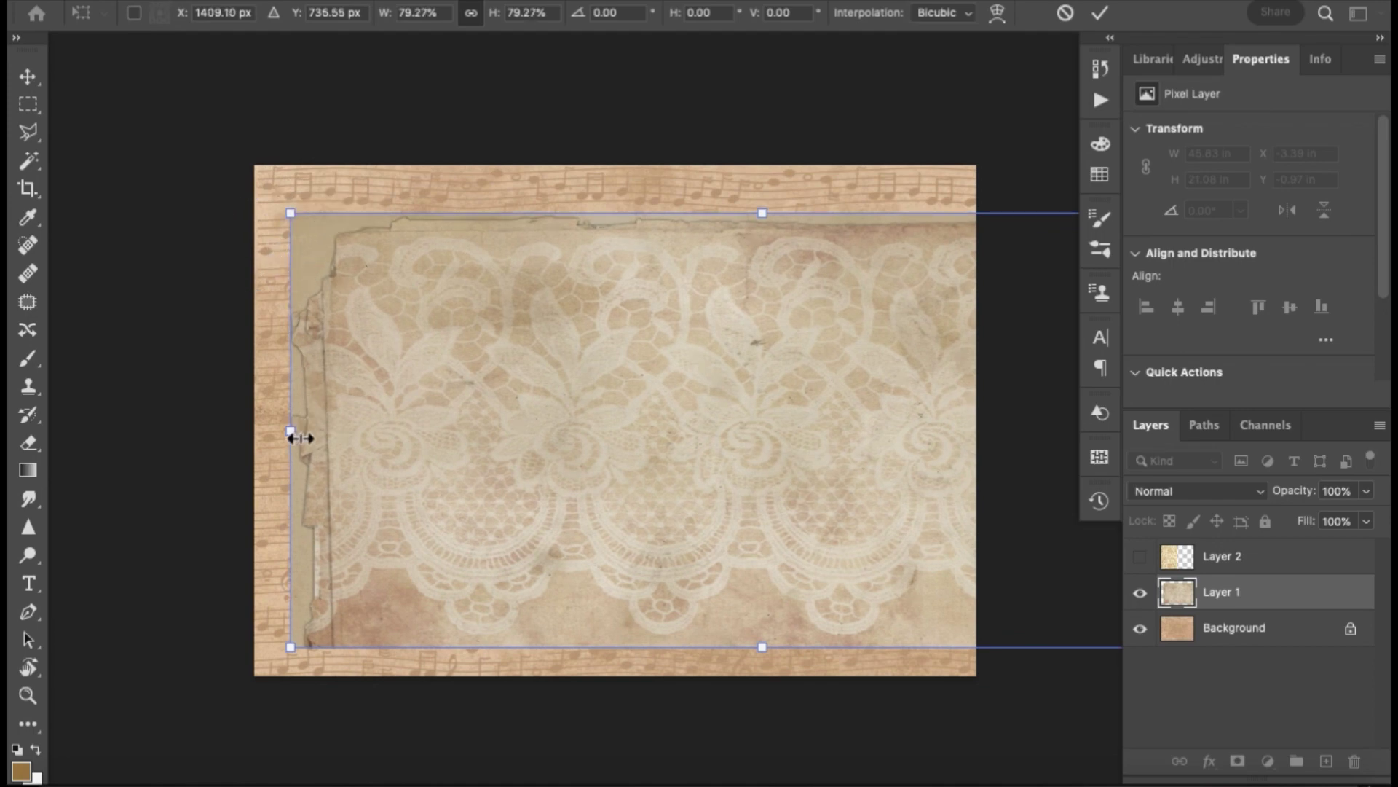
# - Try distorting the lace parchment to 95.39% width and 61% height, and undo the distortion
pyautogui.moveTo(300, 437); pyautogui.dragTo(100, 437)
pyautogui.moveTo(668, 646); pyautogui.dragTo(656, 546)
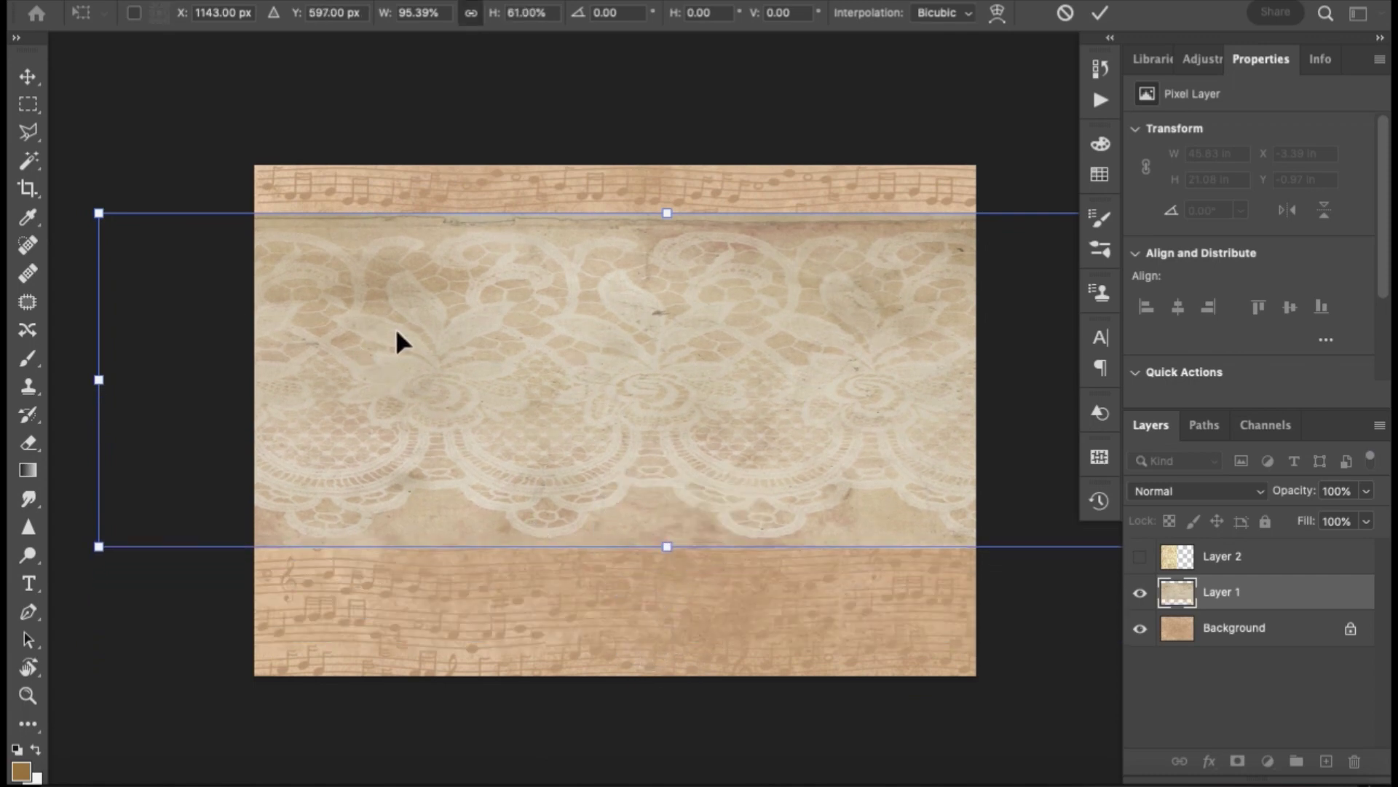
pyautogui.press('super+z')
pyautogui.press('super+z')
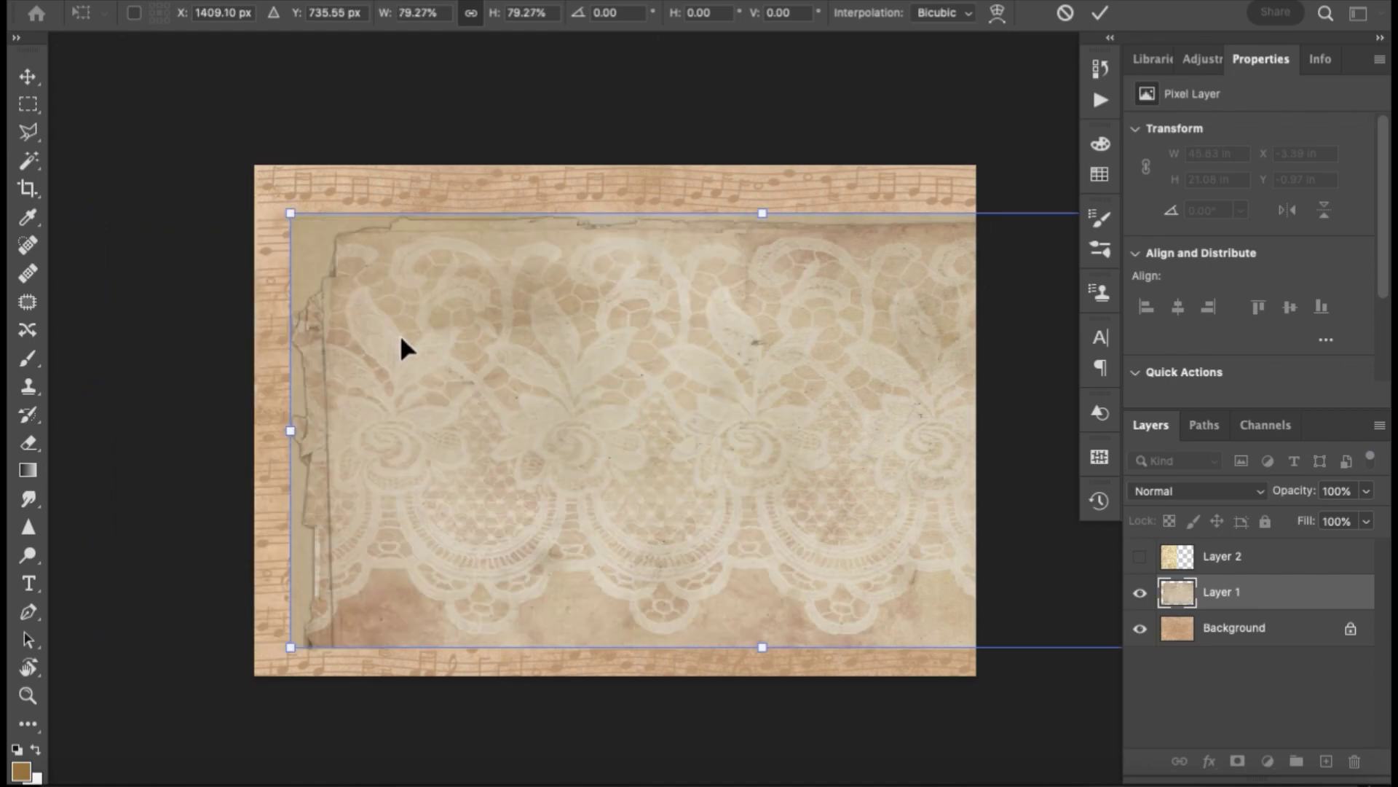
pyautogui.press('super+z')
# - Scale the lace parchment proportionally to about 50%, place it over the canvas's upper-left area, apply the transform and deselect the layer
pyautogui.moveTo(536, 343); pyautogui.dragTo(559, 351)
pyautogui.moveTo(328, 221); pyautogui.dragTo(562, 335)
pyautogui.moveTo(809, 463); pyautogui.dragTo(491, 252)
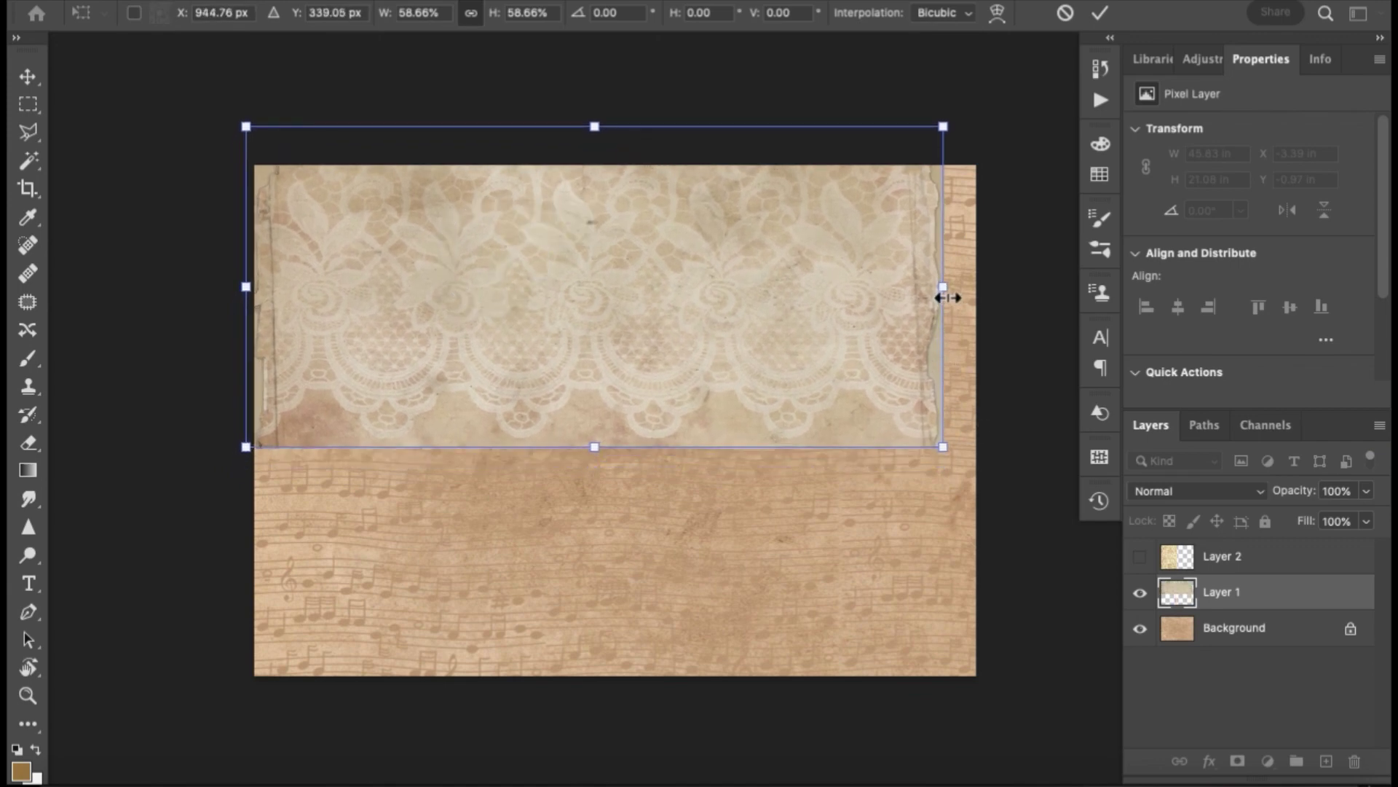
pyautogui.moveTo(947, 295); pyautogui.dragTo(832, 285)
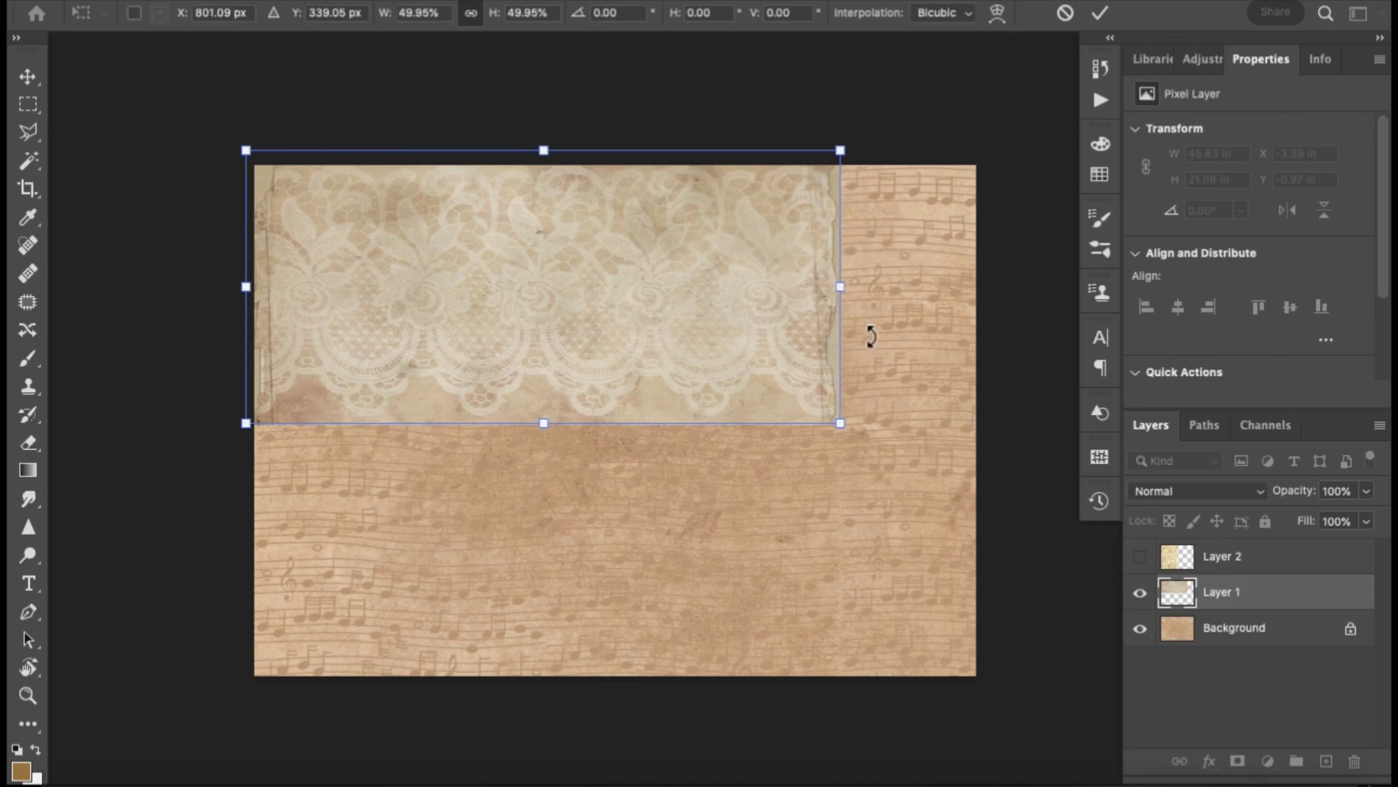
pyautogui.press('Return')
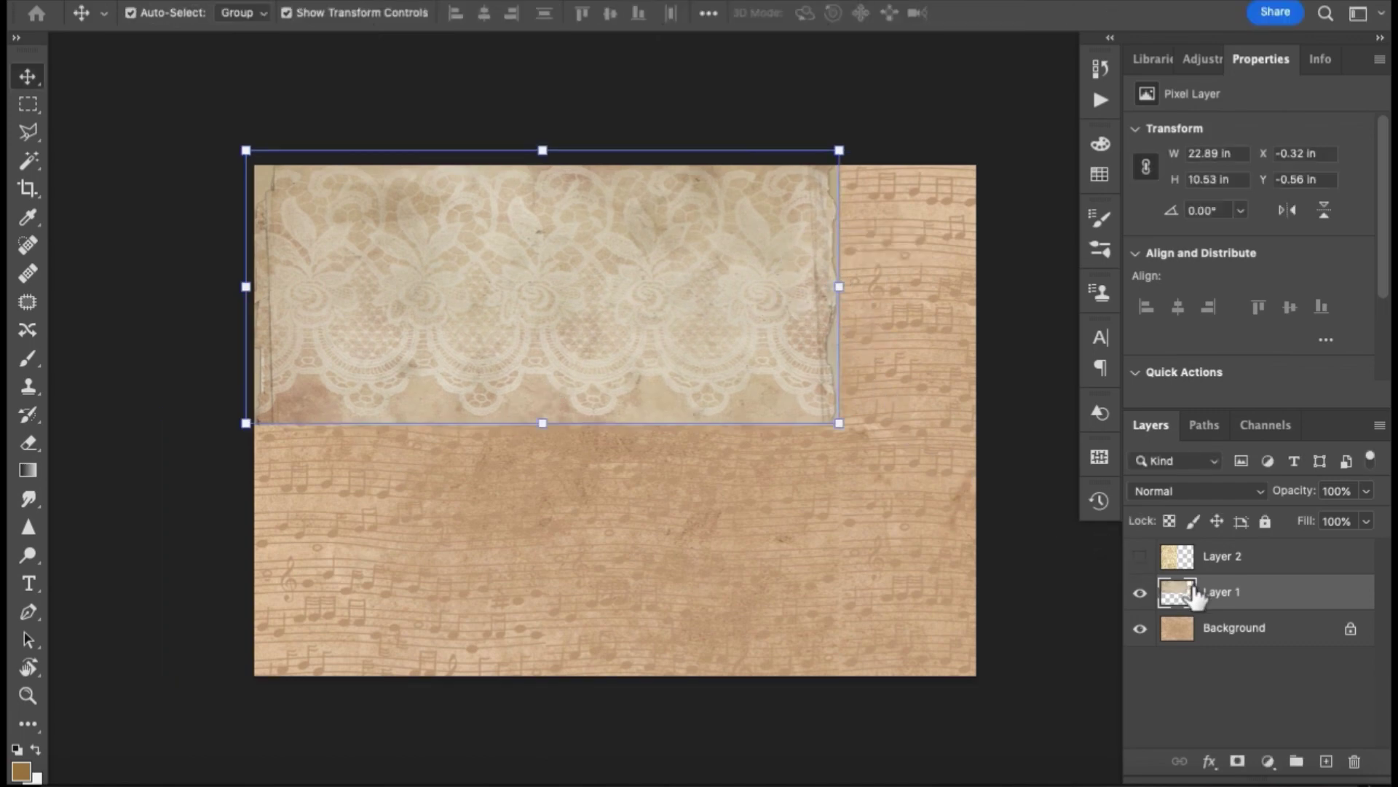
pyautogui.click(1030, 548)
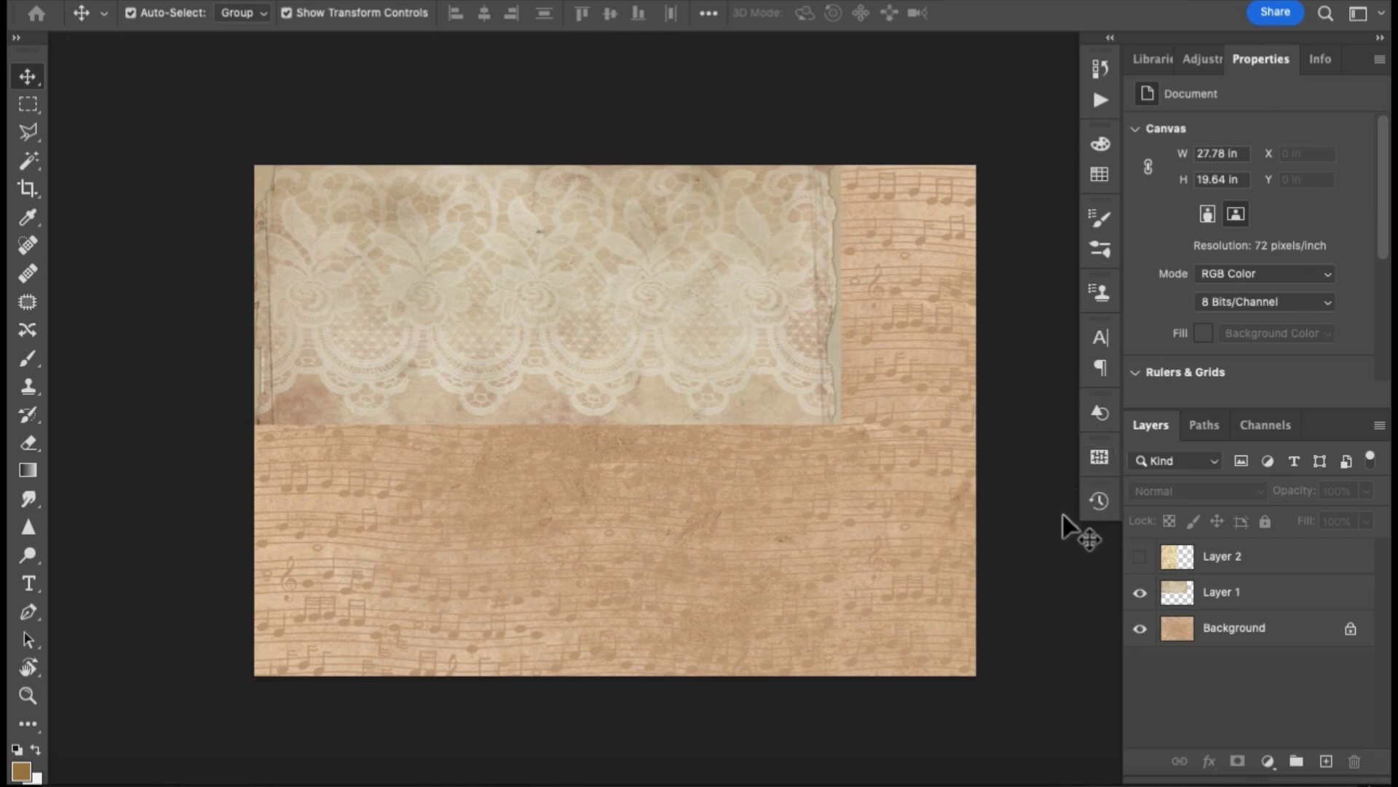
# - Set Layer 1's blend mode to Lighter Color, comparing it with the unblended version by undoing and redoing
pyautogui.click(1238, 593)
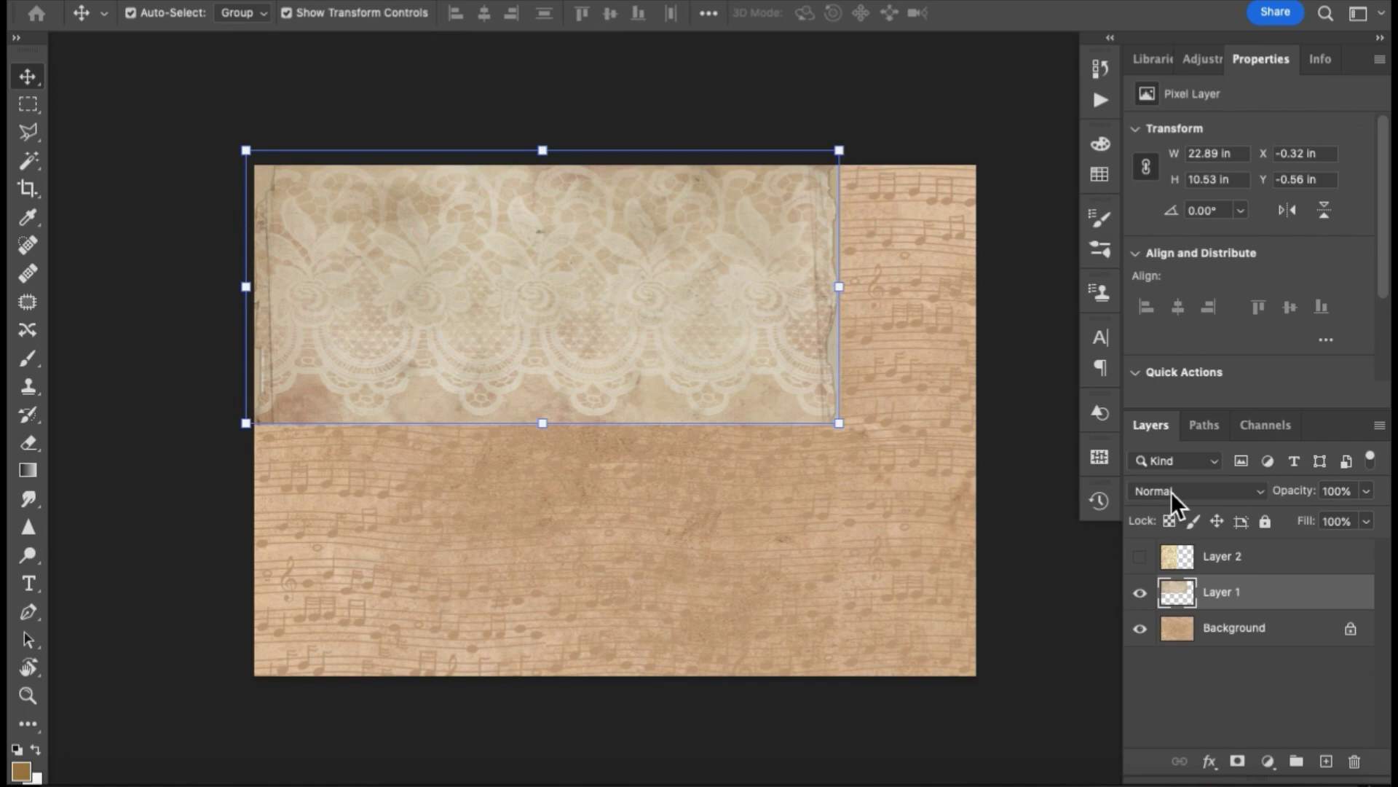
pyautogui.click(1243, 492)
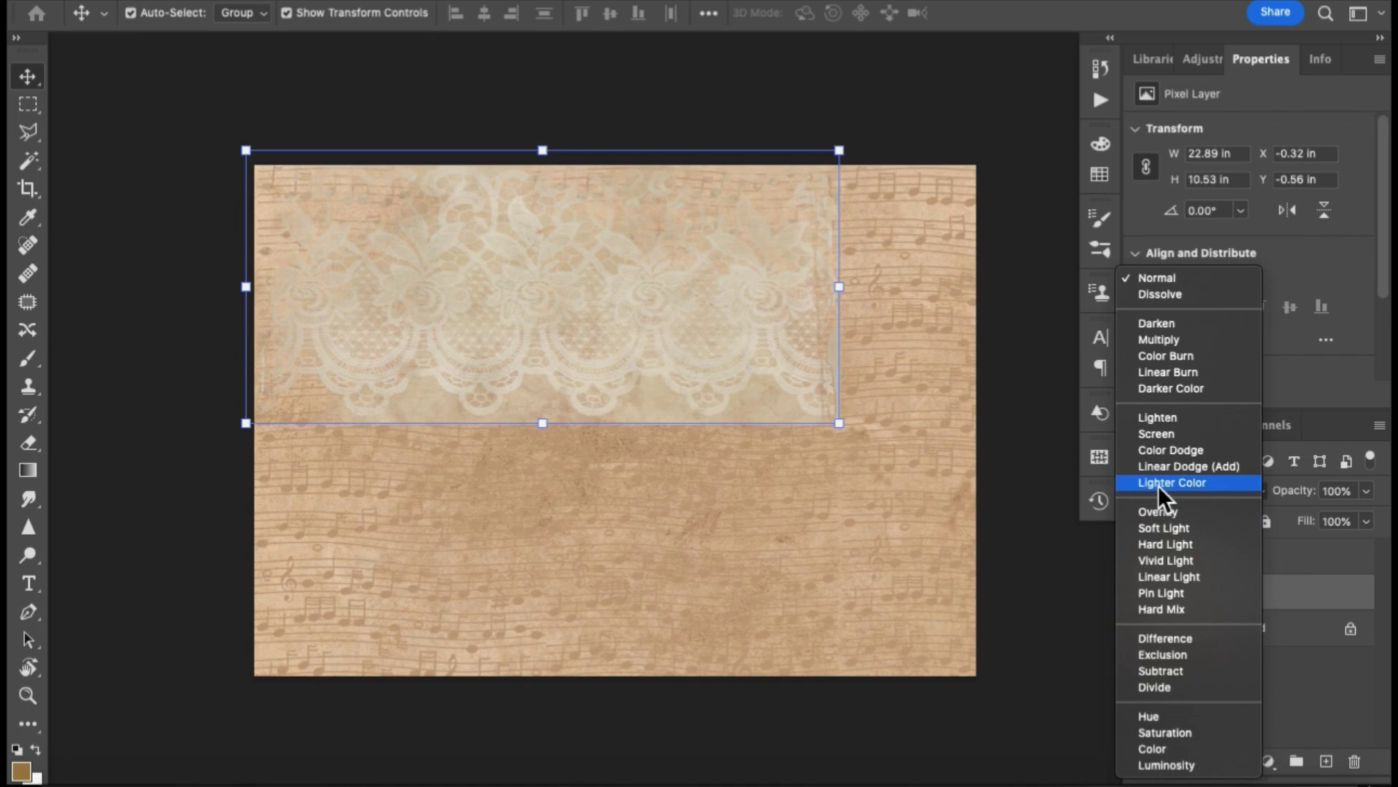
pyautogui.click(1158, 483)
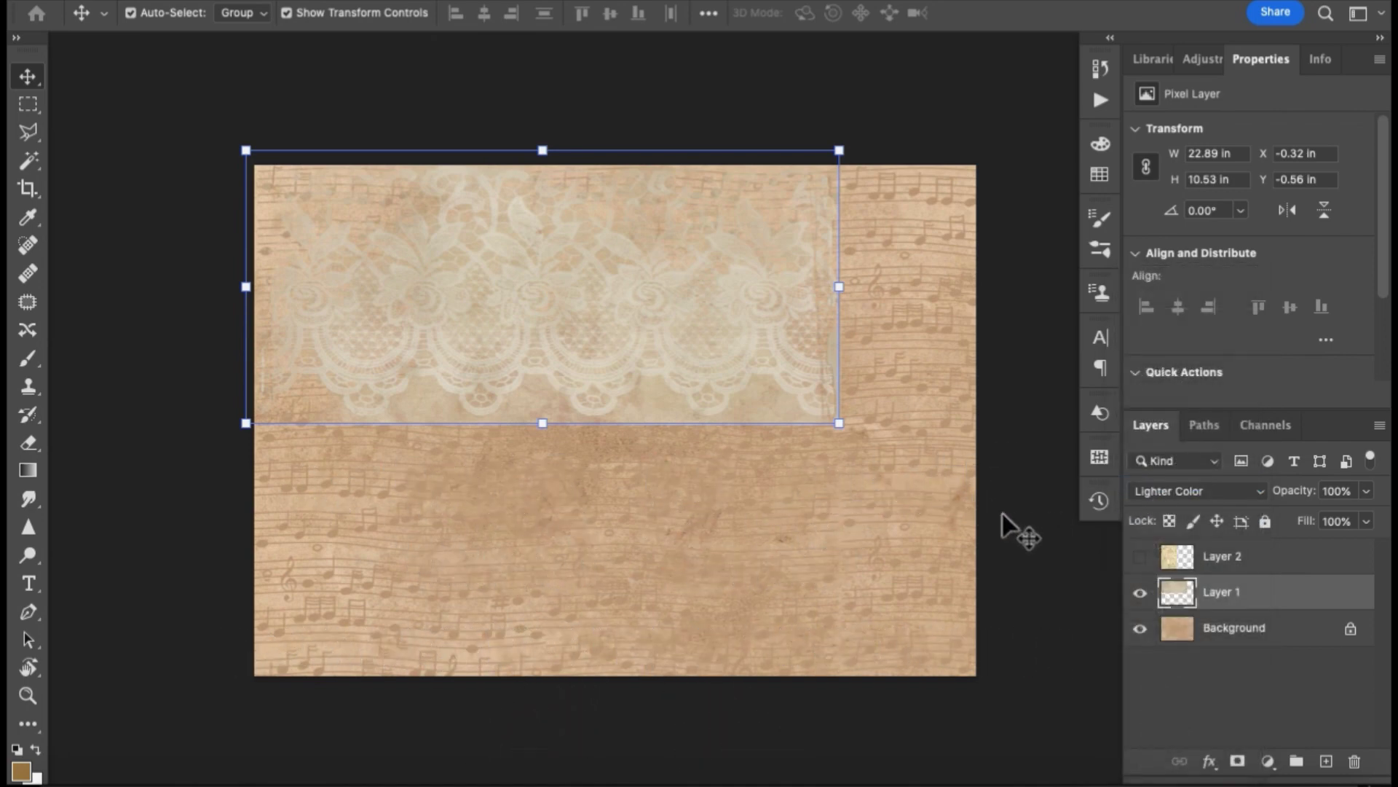
pyautogui.hotkey('ctrl', 'z')
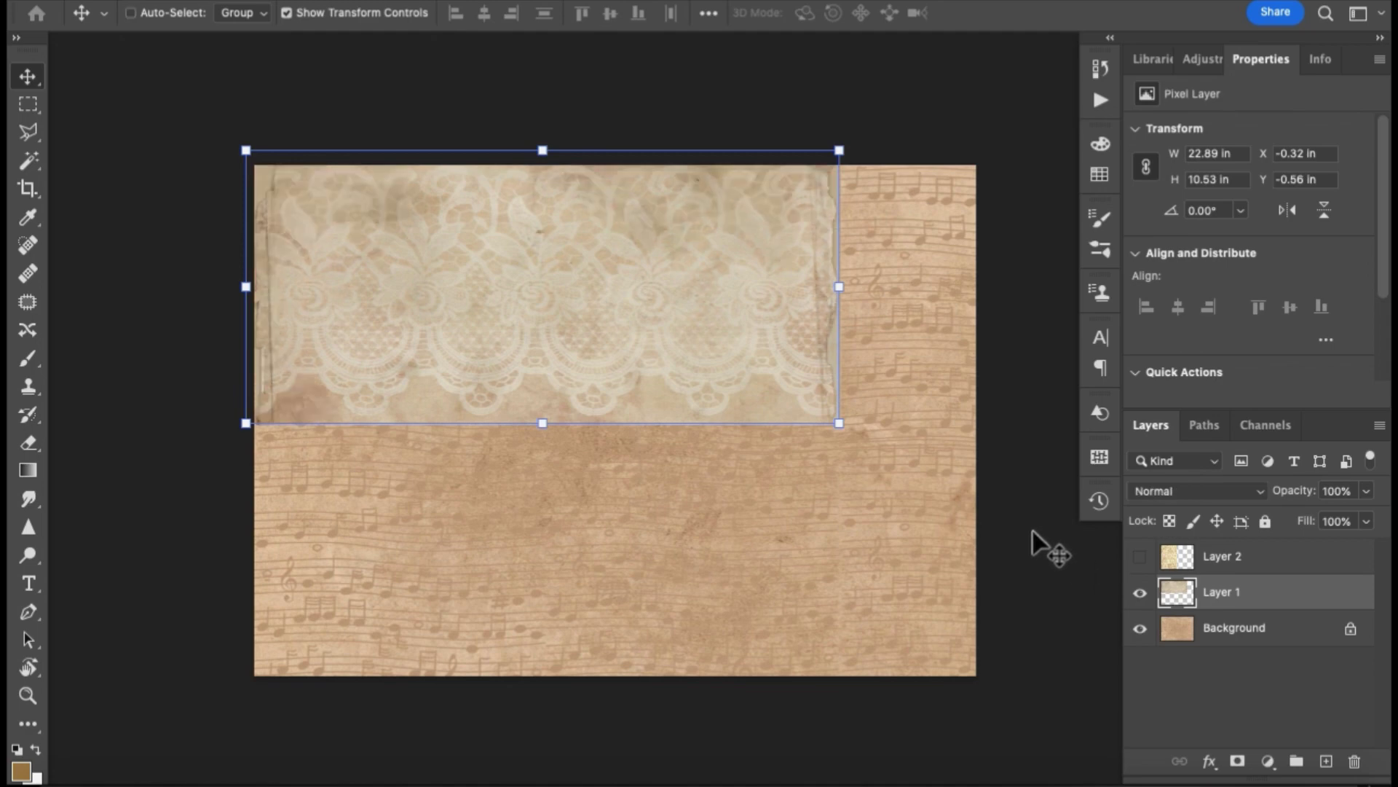
pyautogui.hotkey('ctrl', 'shift', 'z')
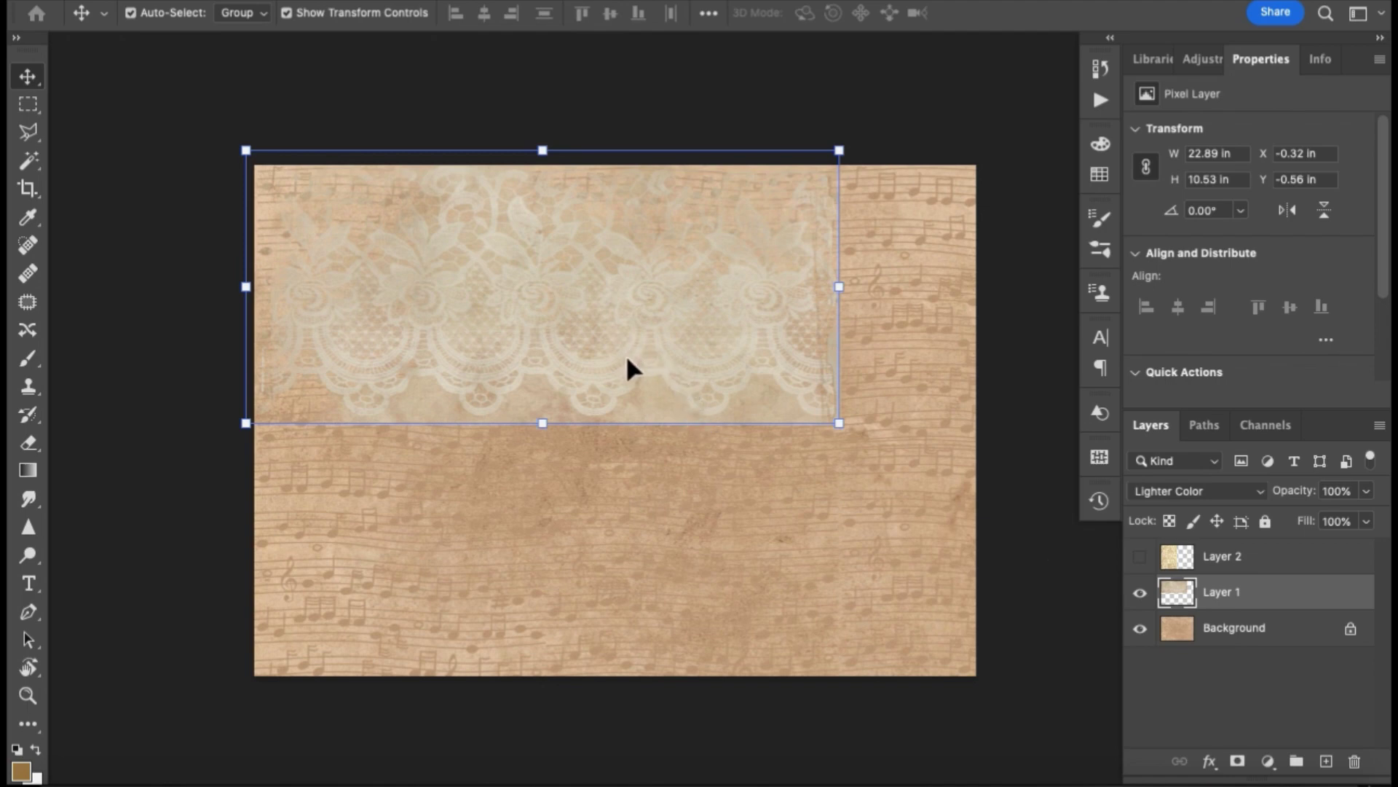
pyautogui.click(1007, 423)
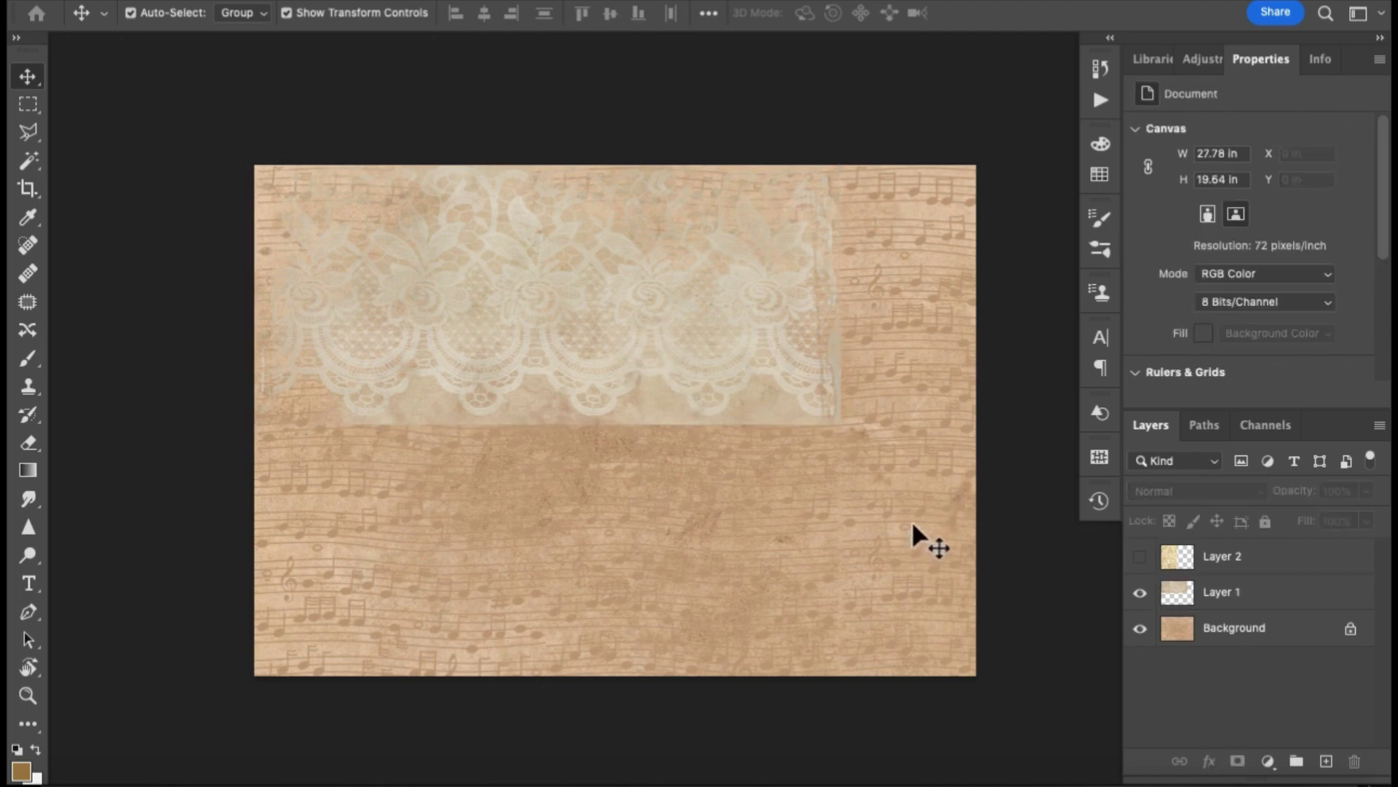
# - Add a white layer mask to the lace parchment on Layer 1
pyautogui.click(1218, 592)
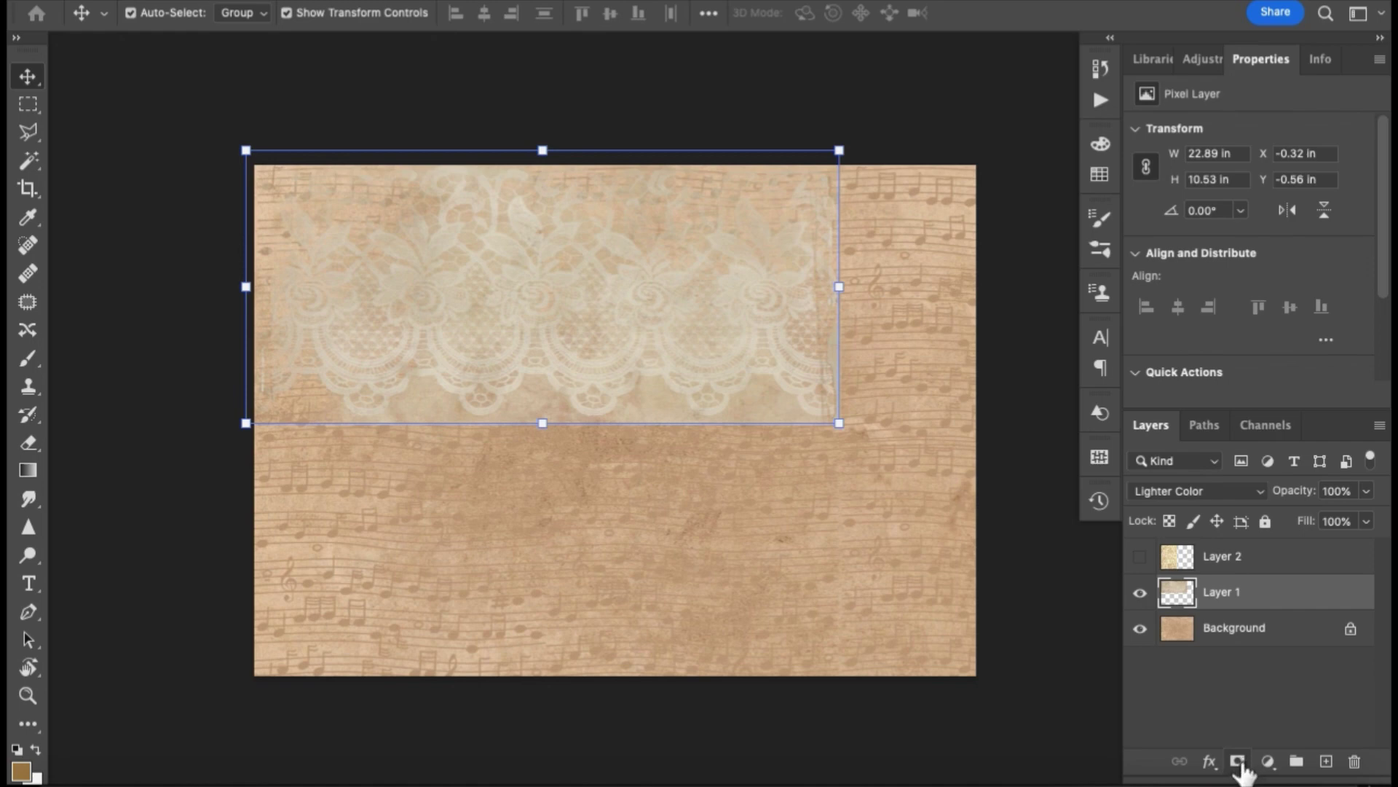
pyautogui.click(1240, 761)
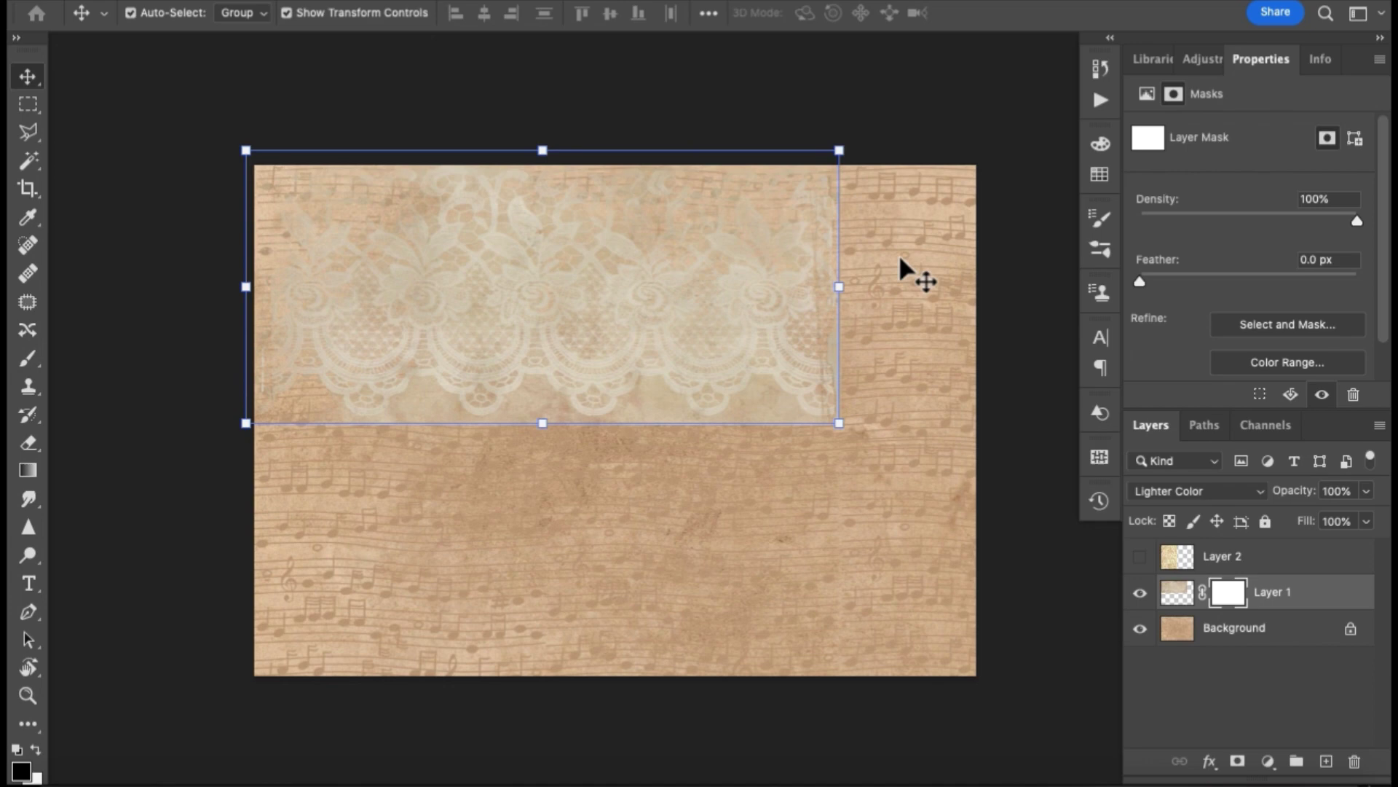
pyautogui.click(962, 150)
# - Set up the Brush tool with the 30 px soft round tip, Shape Dynamics enabled and airbrush-style build-up turned on
pyautogui.press('b')
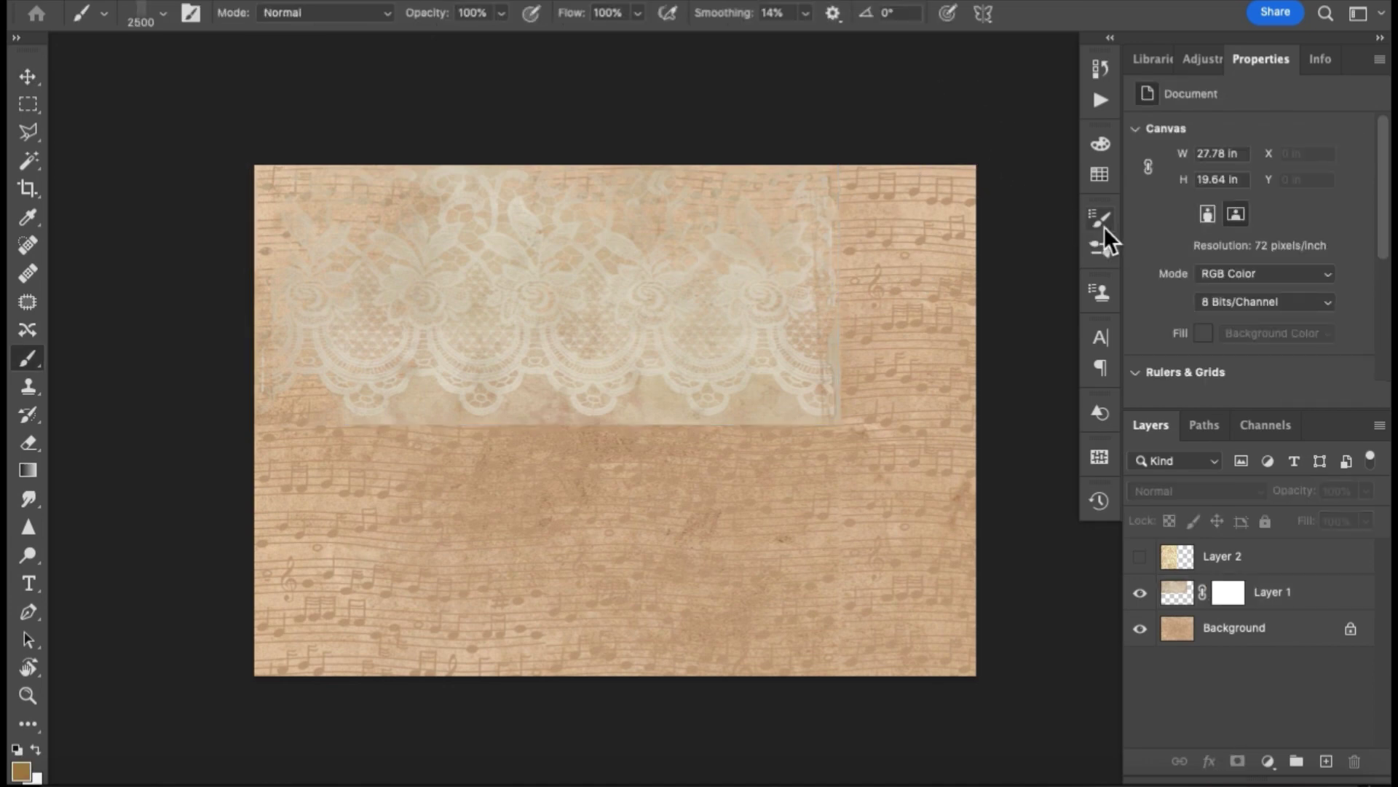
pyautogui.click(1100, 222)
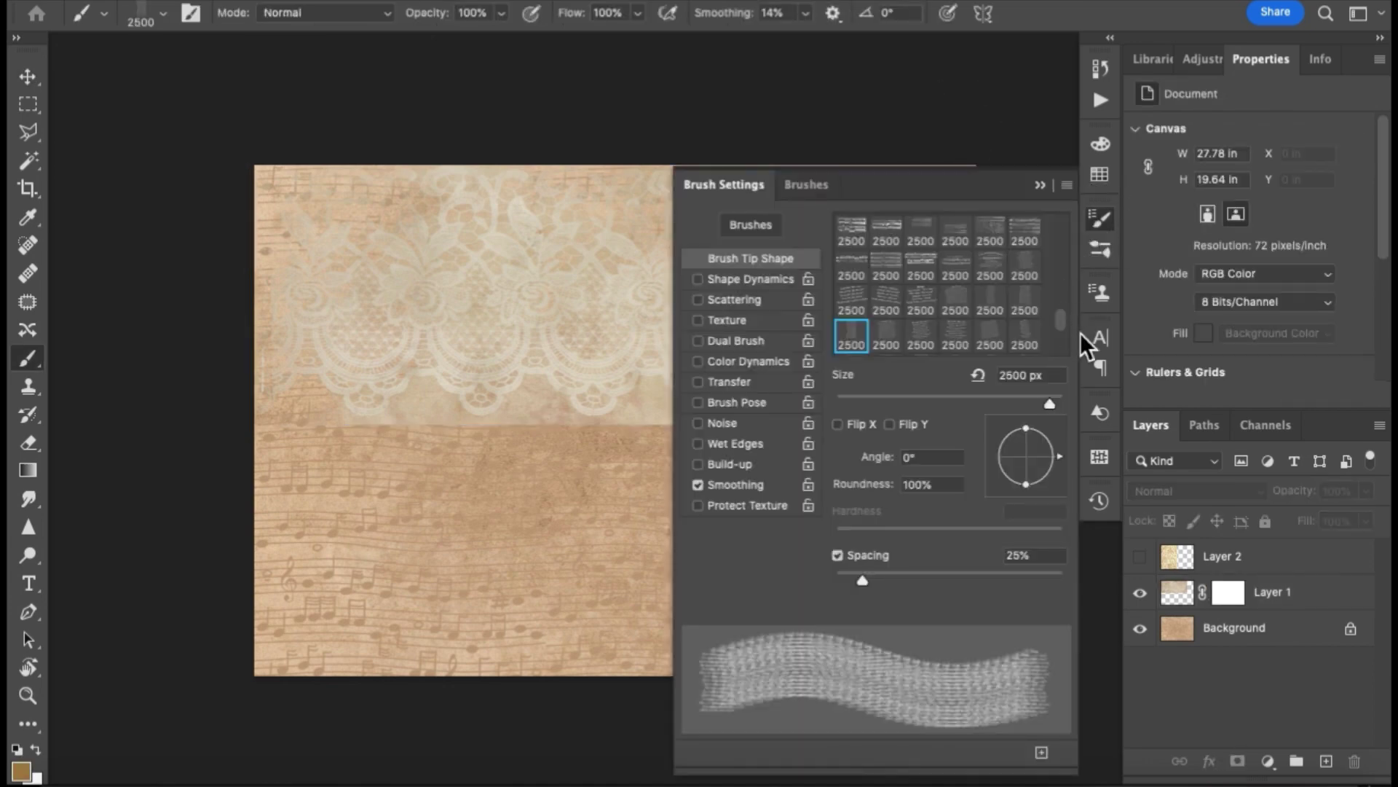
pyautogui.moveTo(1066, 318); pyautogui.dragTo(1055, 206)
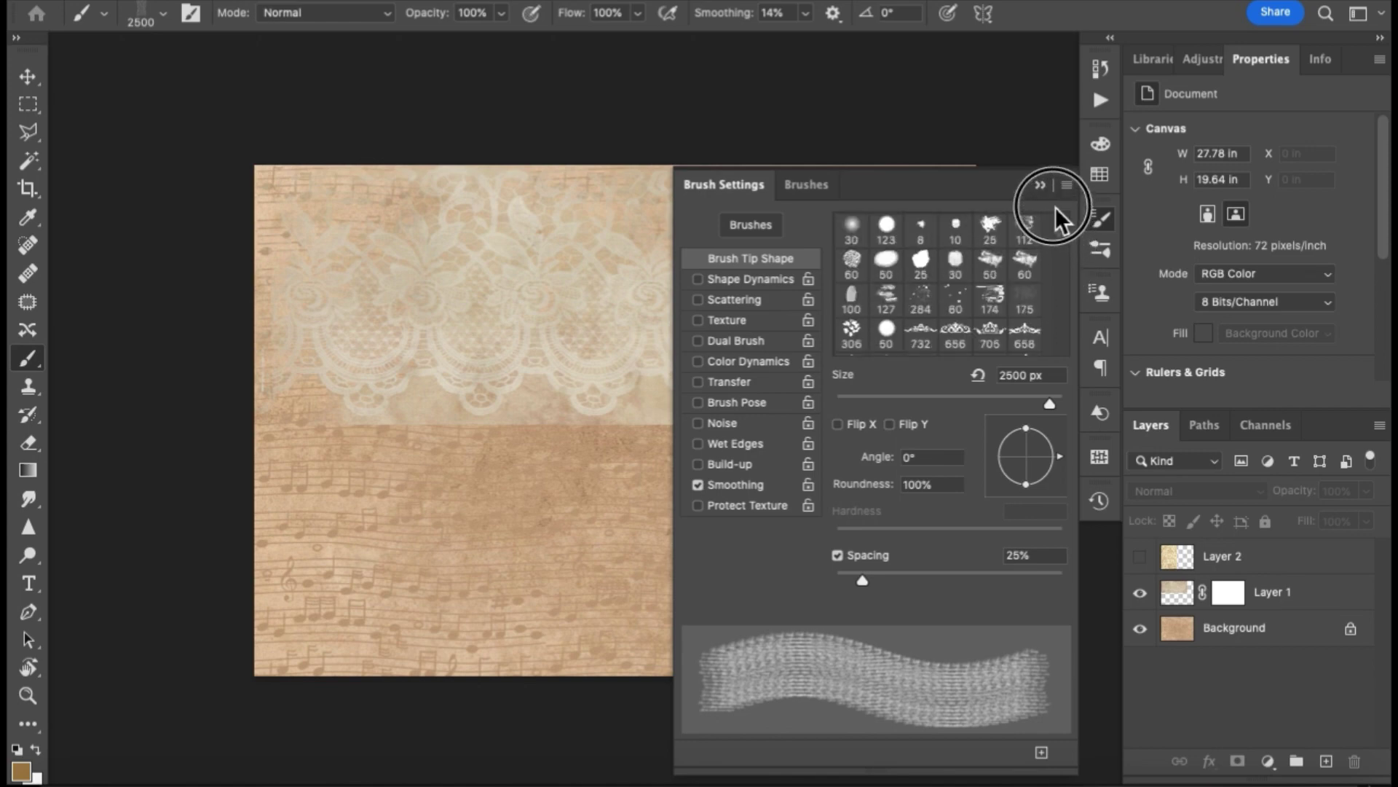
pyautogui.click(885, 230)
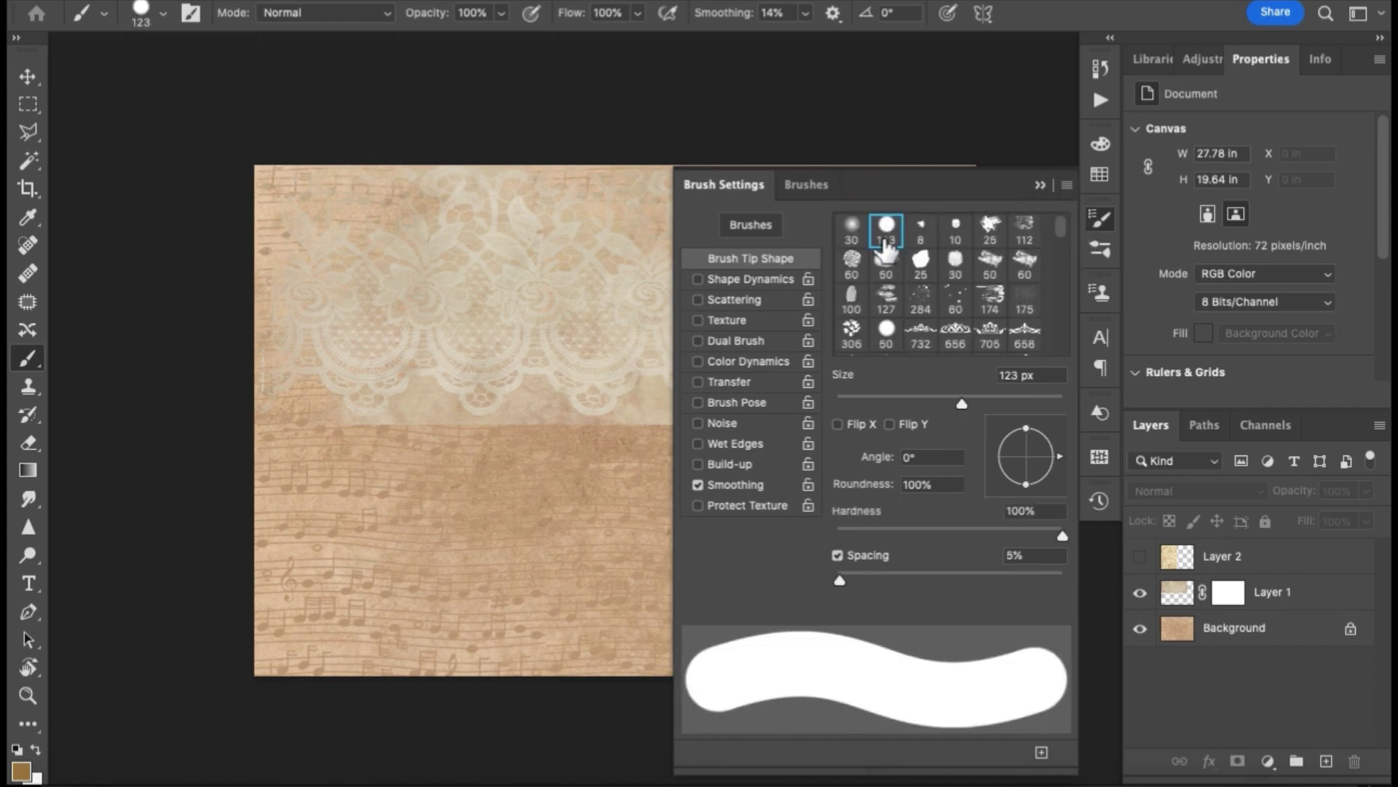
pyautogui.click(864, 237)
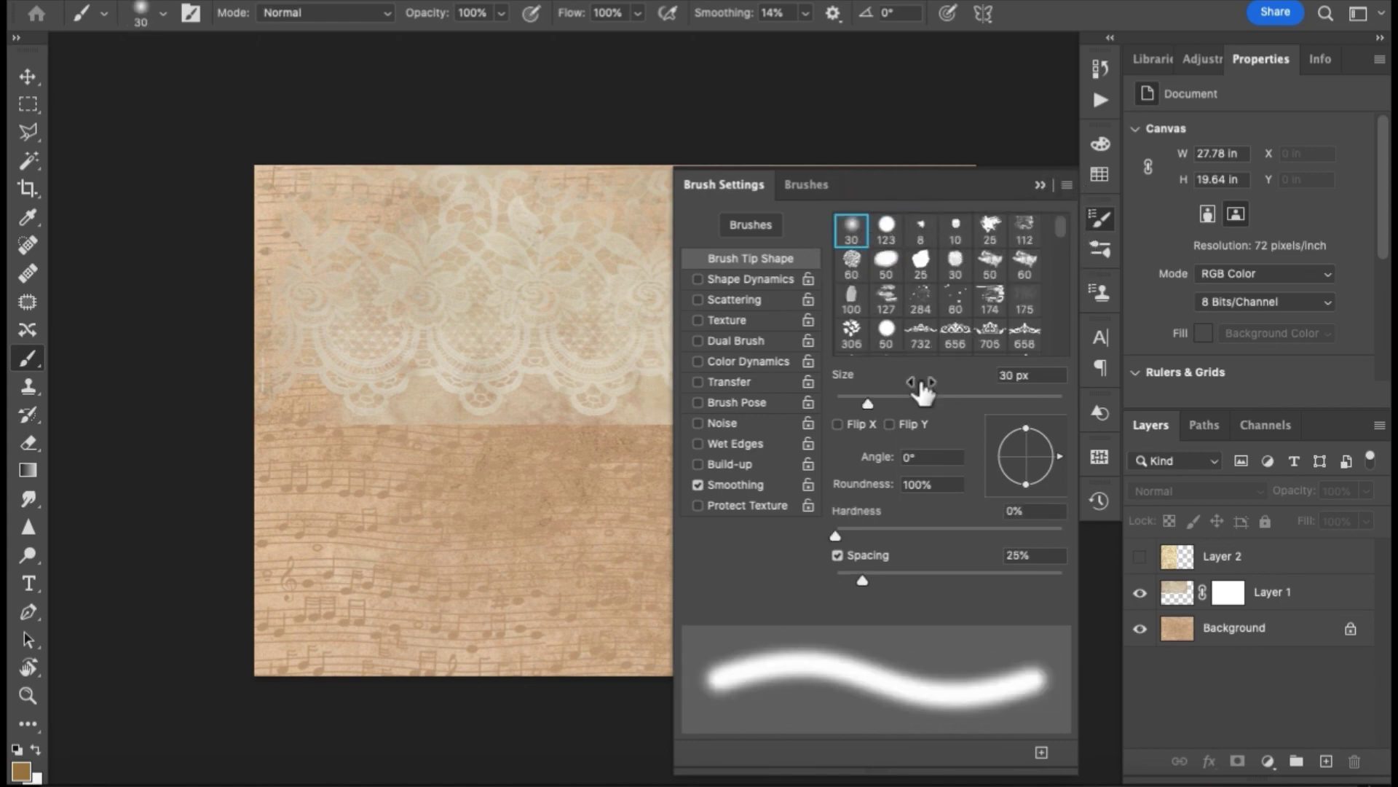
pyautogui.click(699, 280)
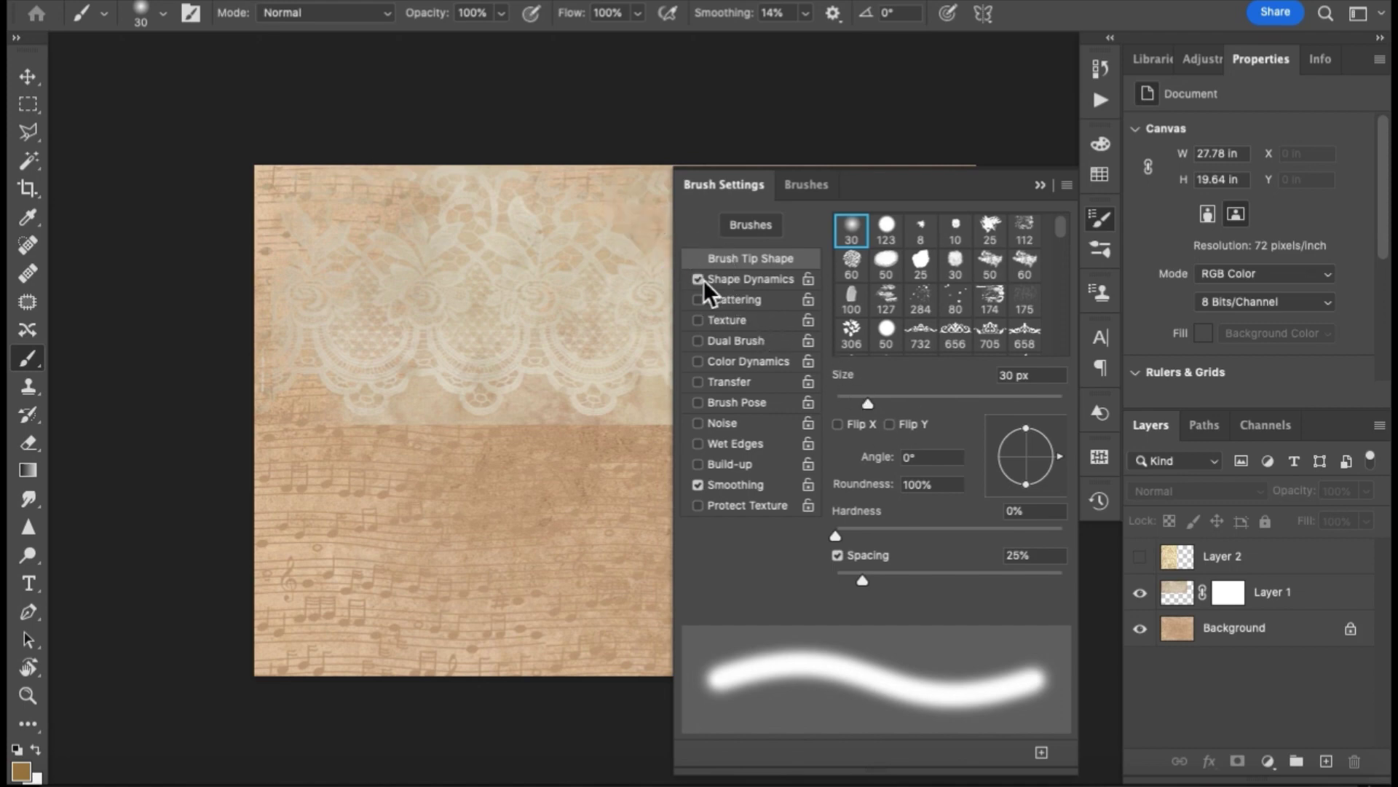
pyautogui.click(1038, 185)
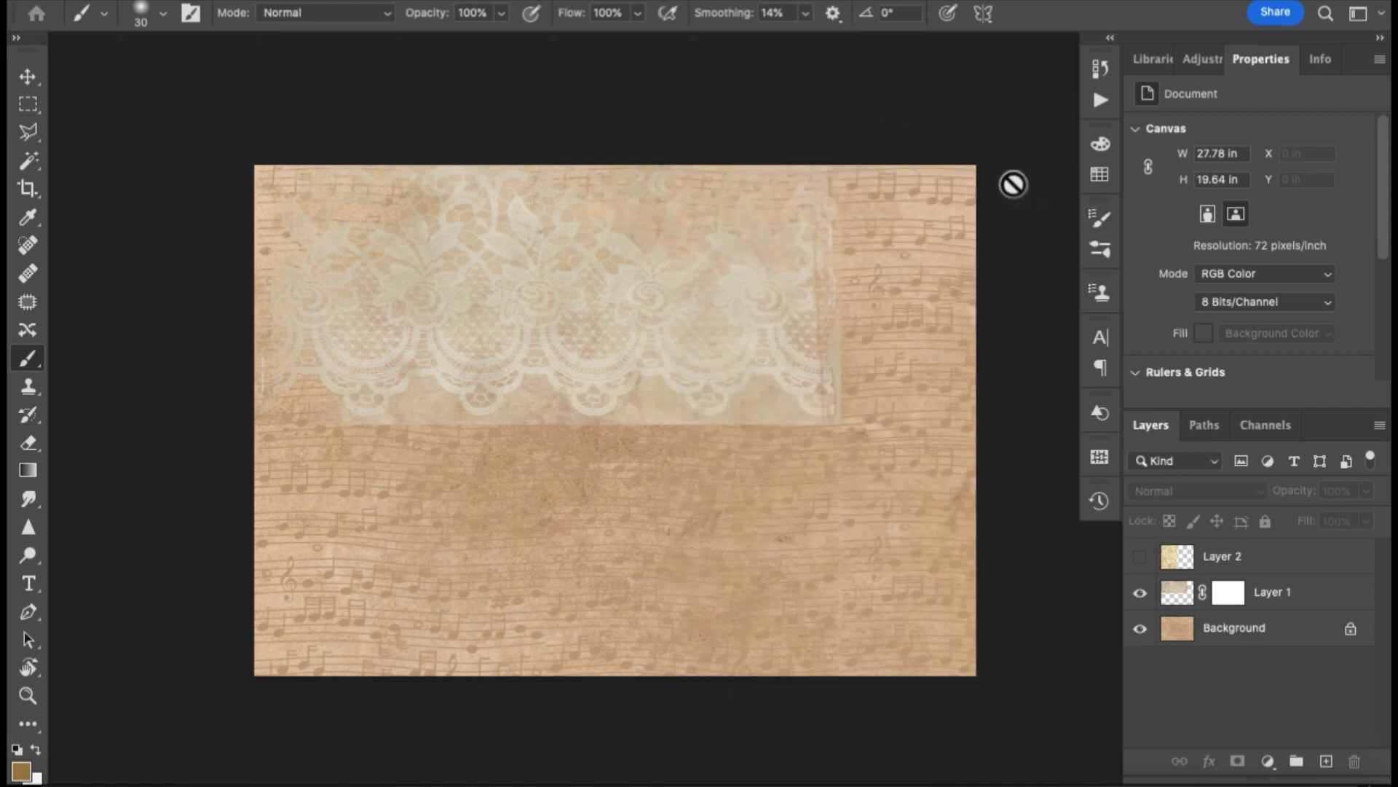
pyautogui.click(667, 13)
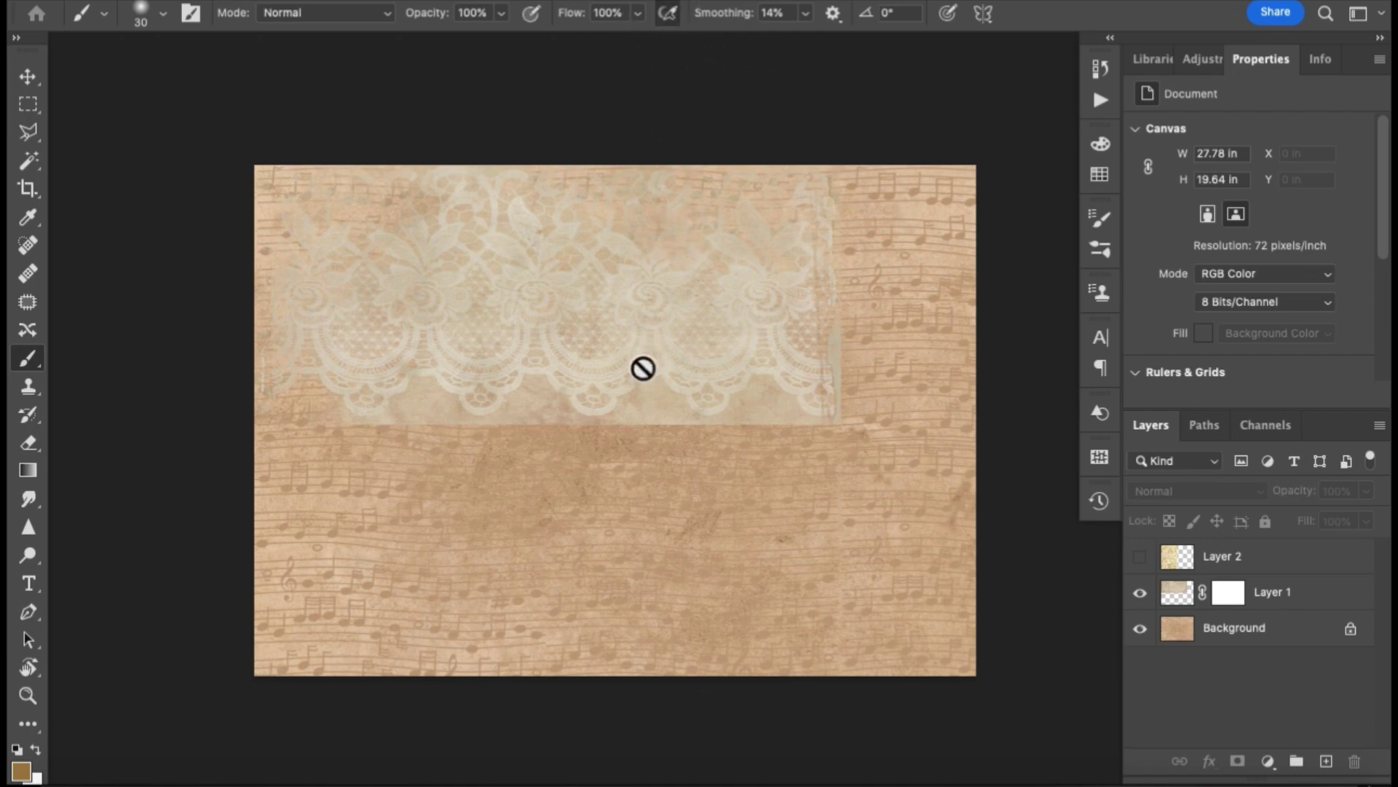
# - Target Layer 1's mask and set the soft brush to 80 px with 50% opacity for the lace's lower edge
pyautogui.click(1191, 597)
pyautogui.click(1231, 594)
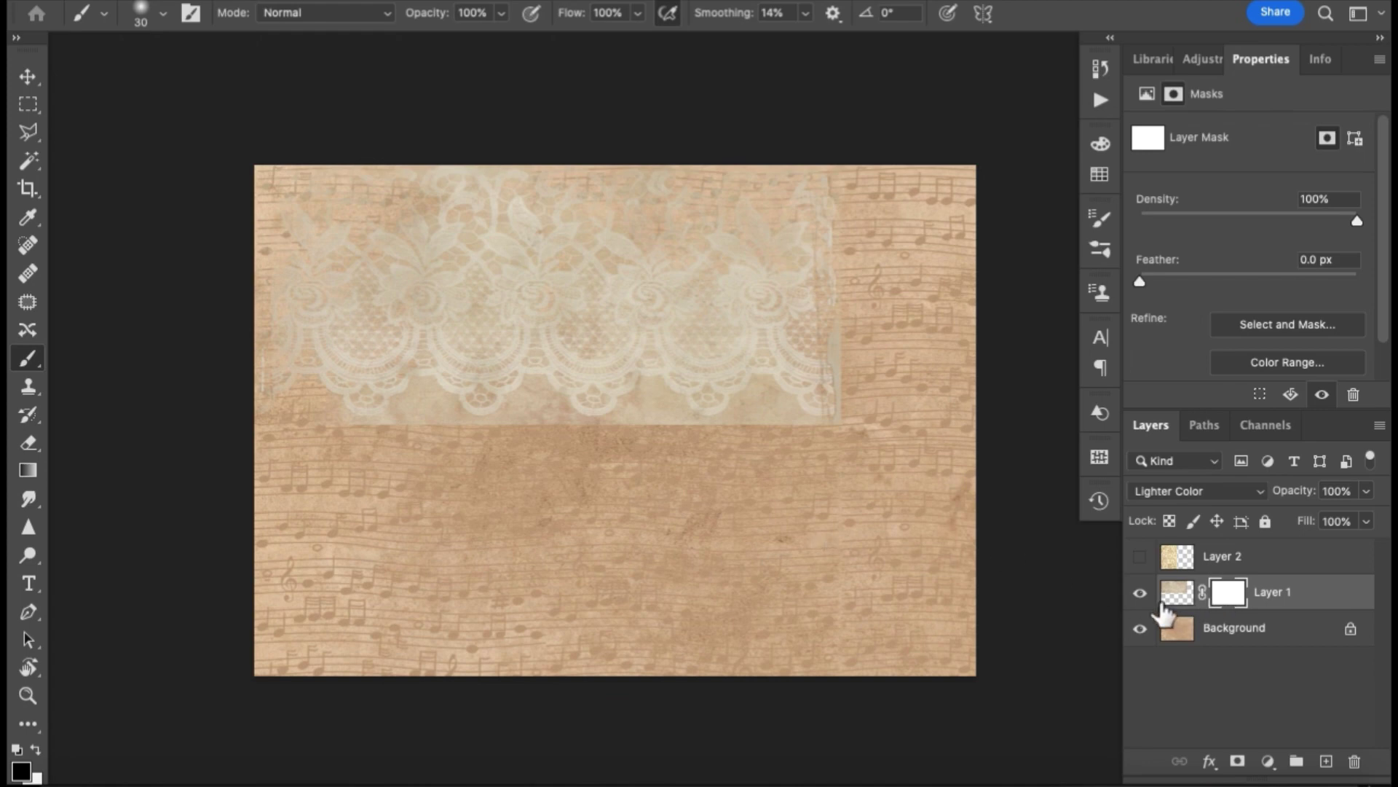
pyautogui.rightClick(538, 522)
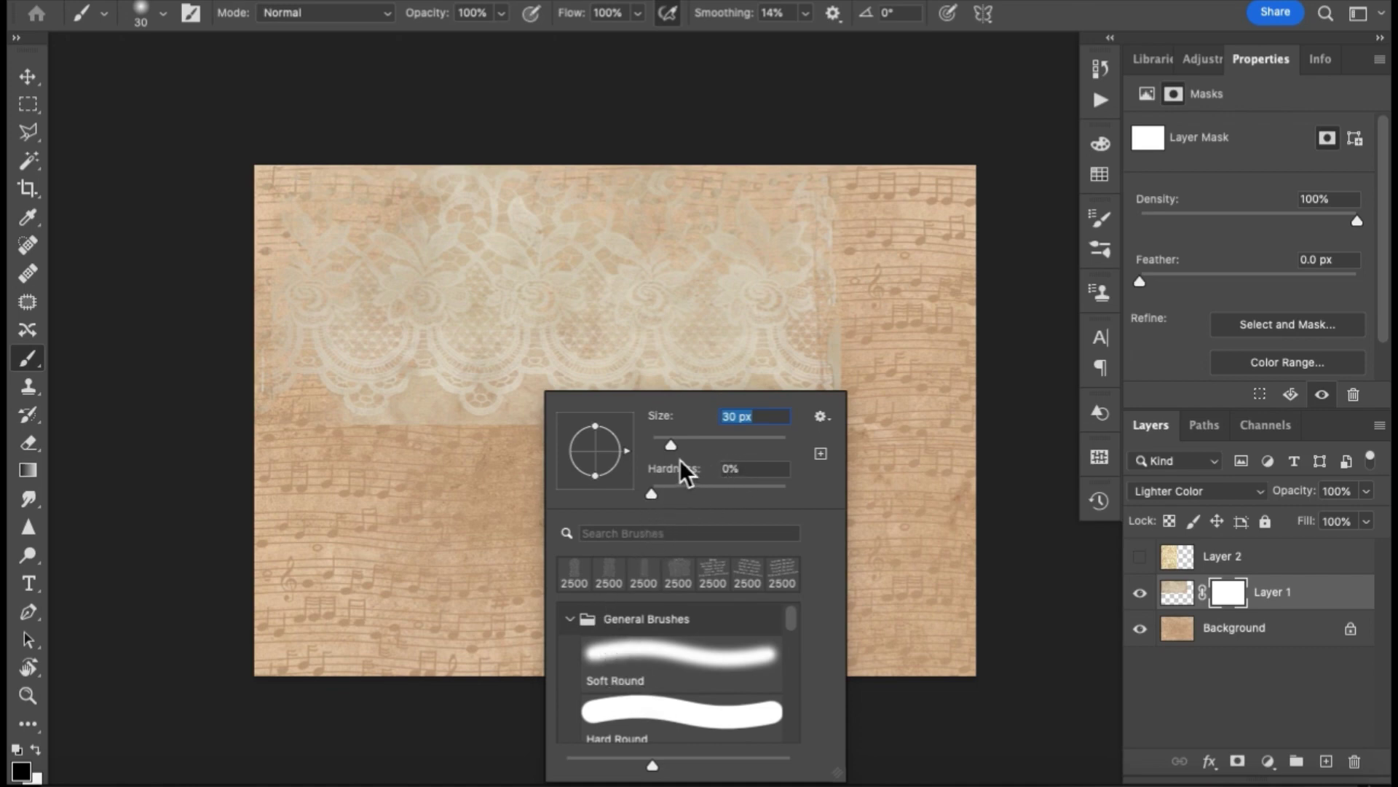
pyautogui.click(924, 418)
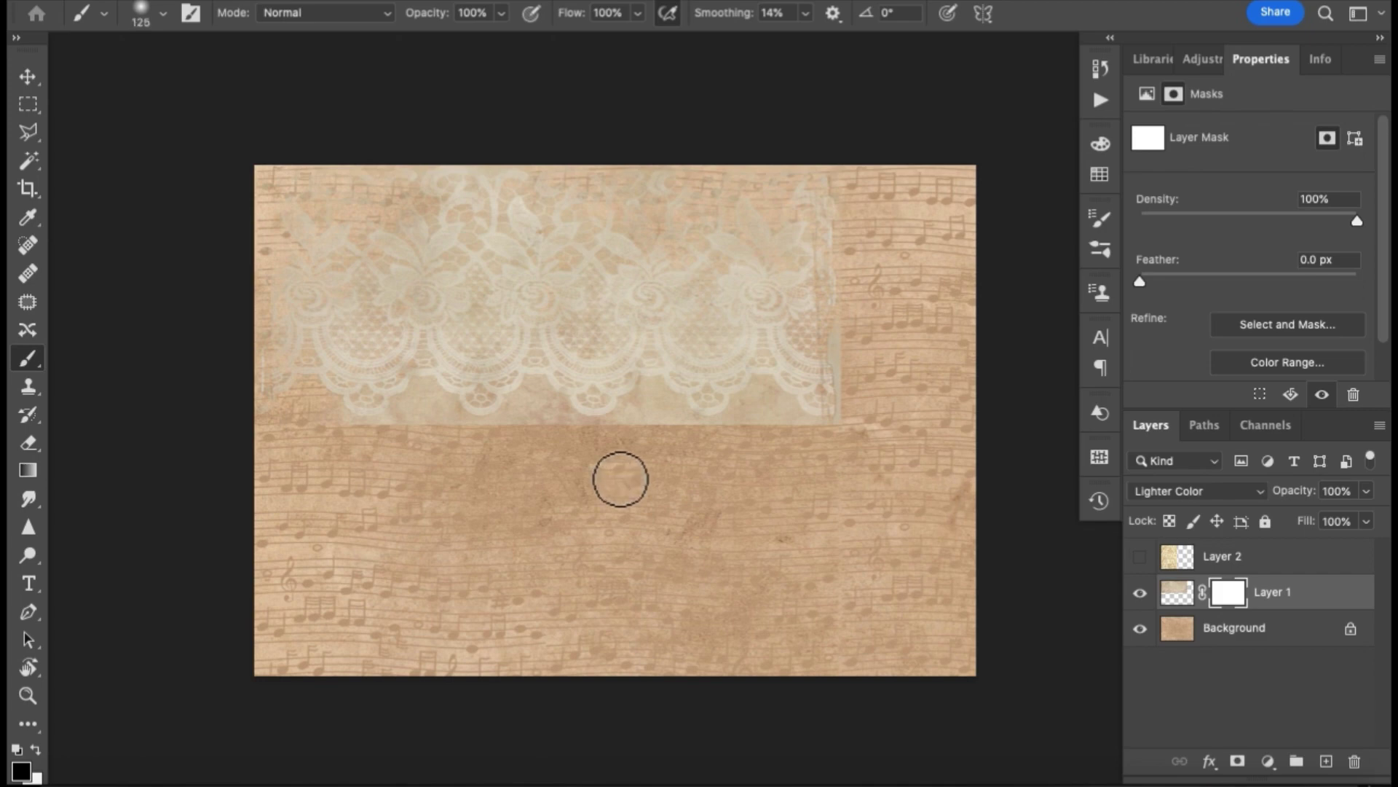
pyautogui.press(']')
pyautogui.press(']')
pyautogui.press(']')
pyautogui.press('[')
pyautogui.press('[')
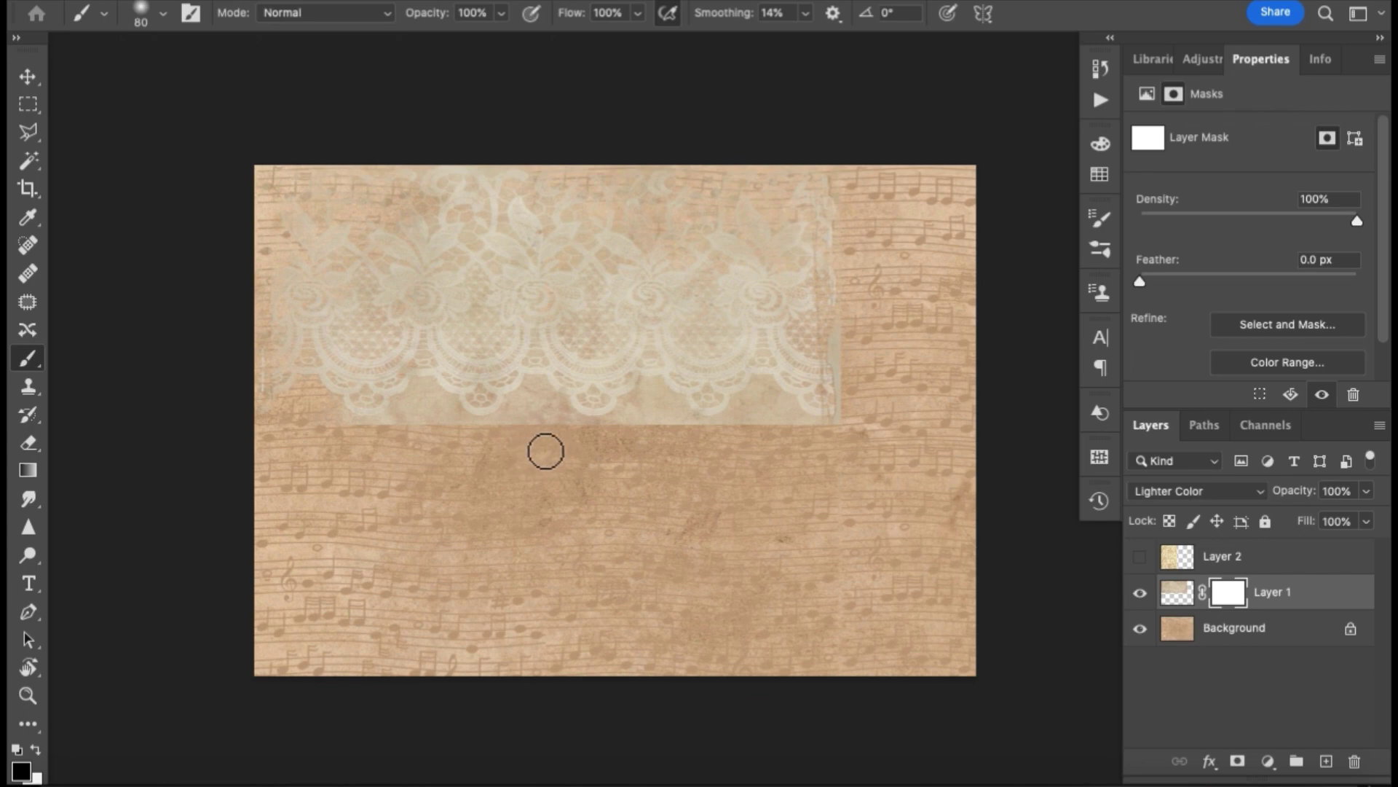
pyautogui.moveTo(539, 451); pyautogui.dragTo(364, 412)
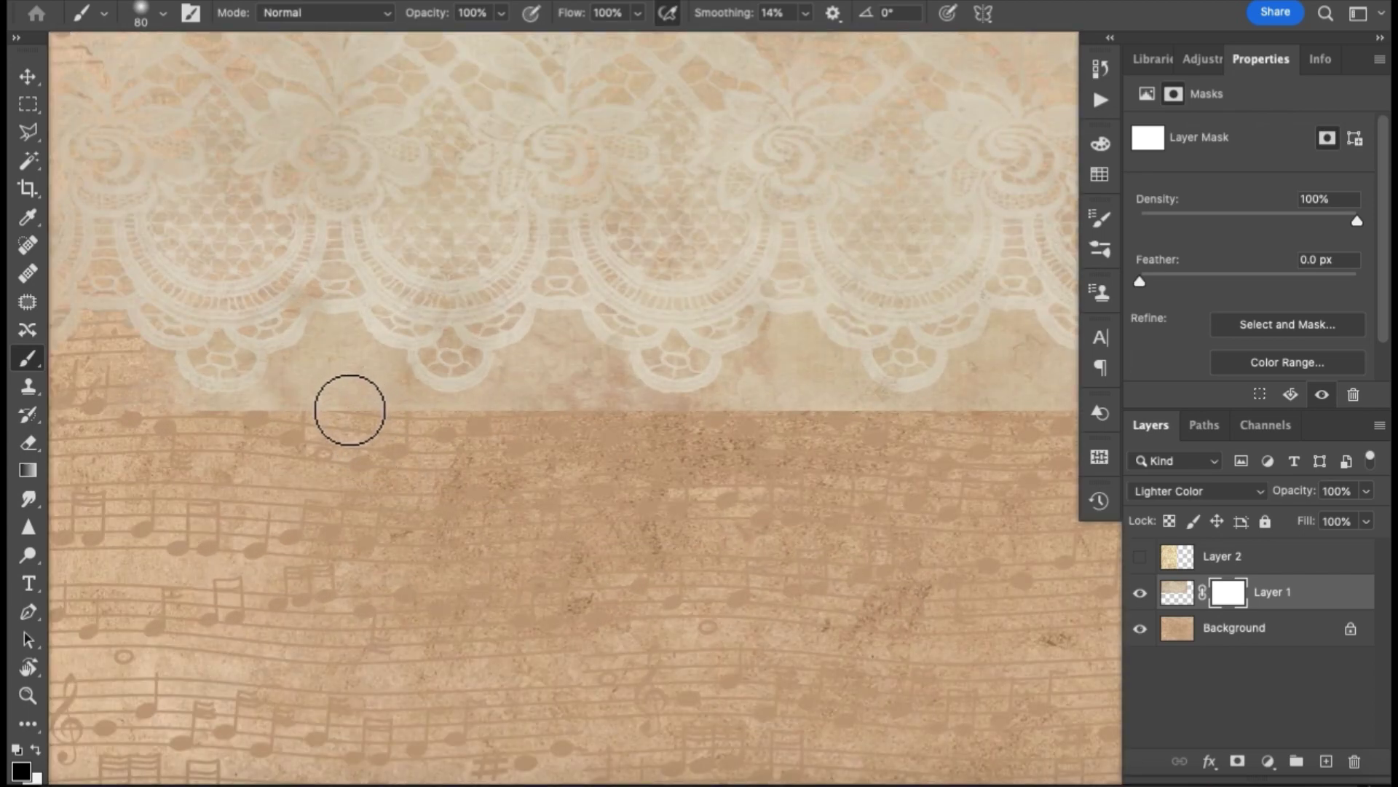
pyautogui.click(499, 14)
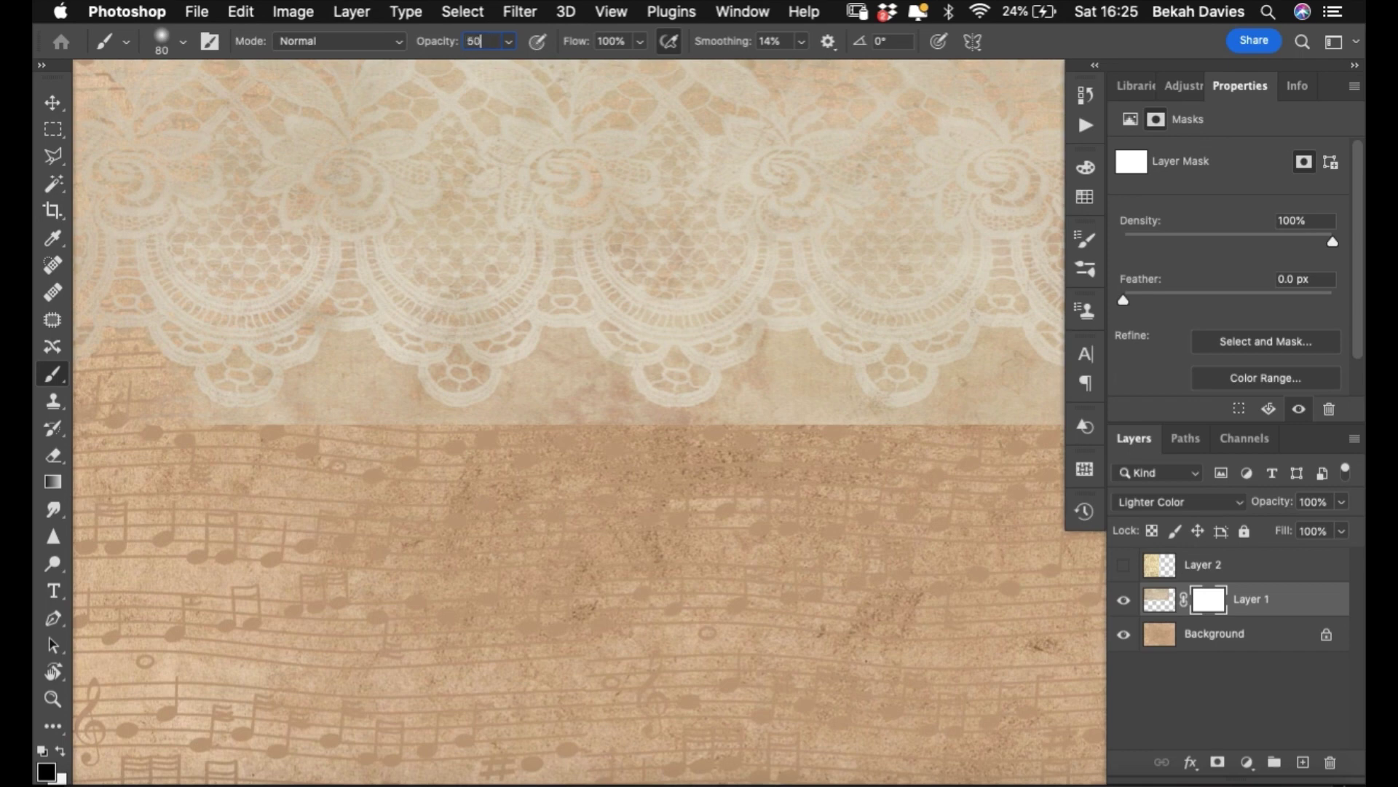
# - Raise the brush flow to 100% and mask out the plain parchment between and below the lace's scallops, reducing the brush to 50 px
pyautogui.press('Return')
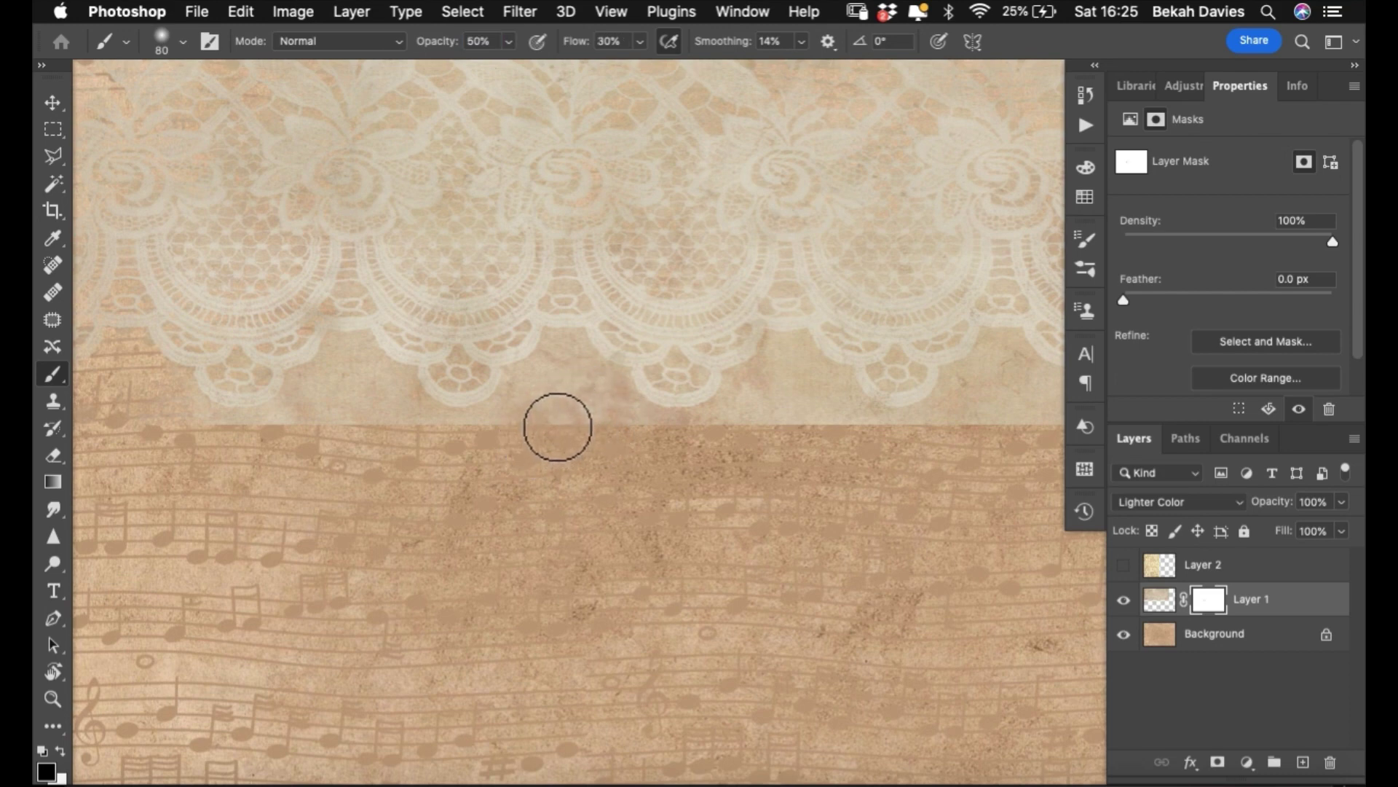
pyautogui.click(640, 41)
pyautogui.moveTo(644, 64); pyautogui.dragTo(770, 73)
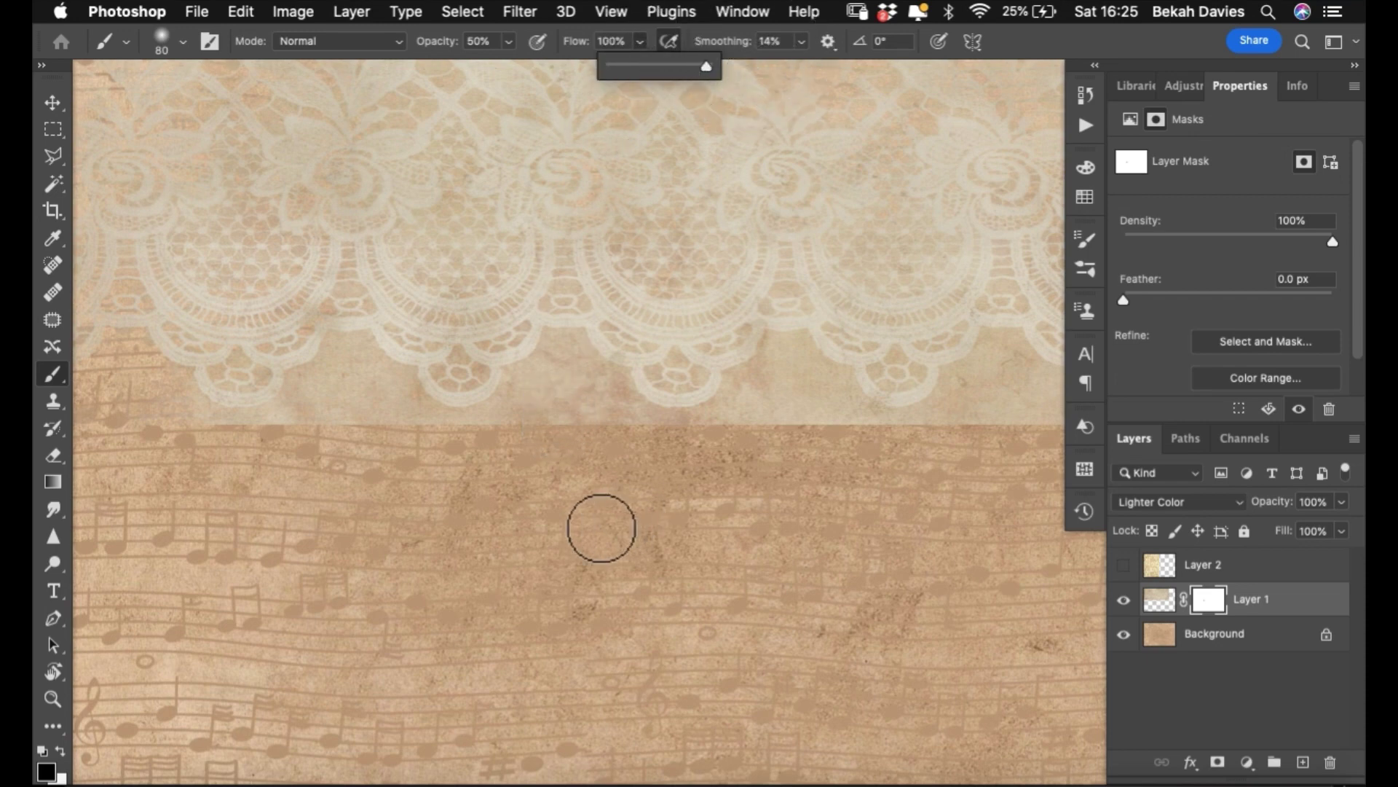
pyautogui.click(574, 453)
pyautogui.moveTo(576, 408)
pyautogui.mouseDown()
pyautogui.moveTo(545, 475)
pyautogui.moveTo(554, 408)
pyautogui.moveTo(547, 443)
pyautogui.moveTo(522, 462)
pyautogui.moveTo(544, 413)
pyautogui.moveTo(517, 476)
pyautogui.moveTo(578, 382)
pyautogui.moveTo(588, 448)
pyautogui.mouseUp()
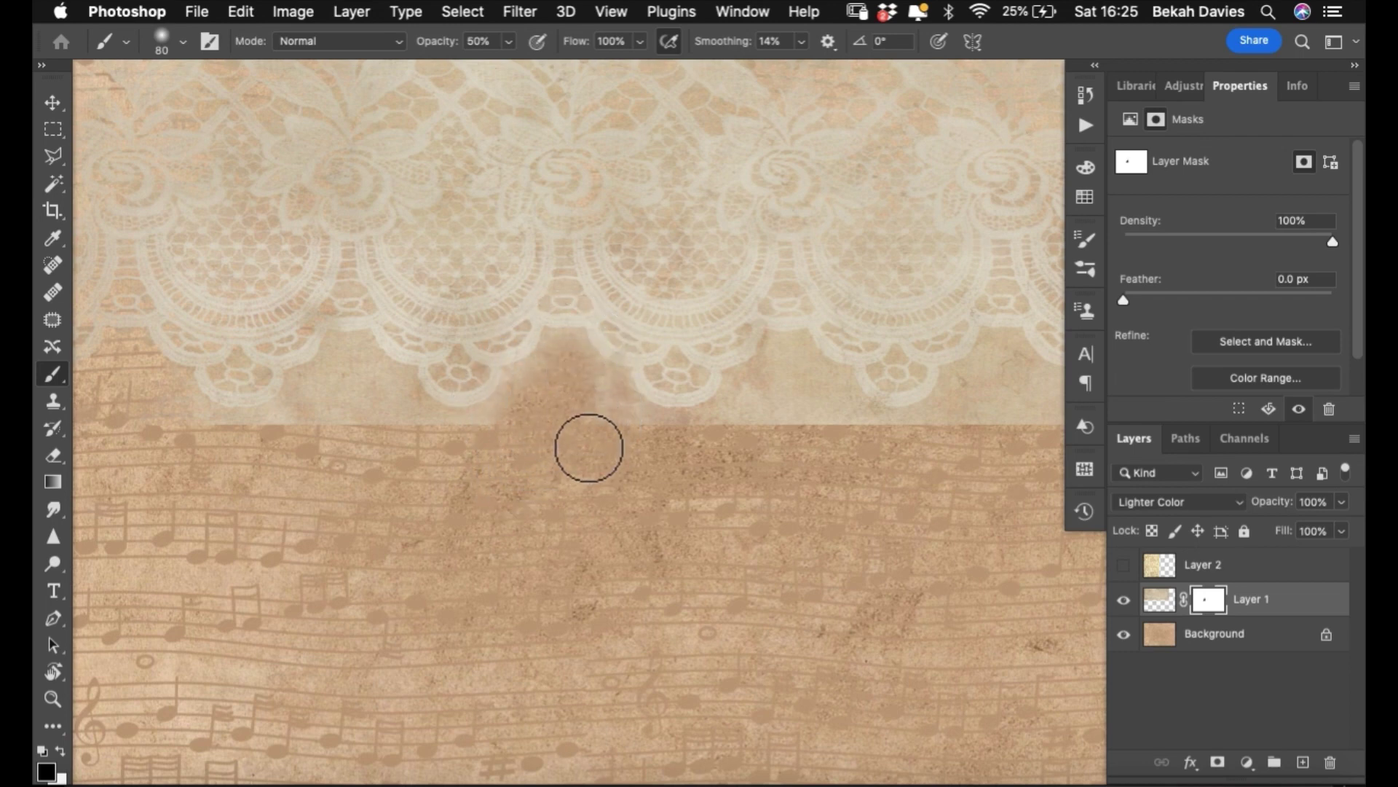
pyautogui.moveTo(569, 360)
pyautogui.mouseDown()
pyautogui.moveTo(621, 399)
pyautogui.moveTo(608, 410)
pyautogui.moveTo(602, 400)
pyautogui.moveTo(742, 423)
pyautogui.moveTo(733, 440)
pyautogui.moveTo(818, 396)
pyautogui.moveTo(818, 369)
pyautogui.moveTo(793, 424)
pyautogui.moveTo(896, 447)
pyautogui.moveTo(790, 365)
pyautogui.moveTo(801, 375)
pyautogui.mouseUp()
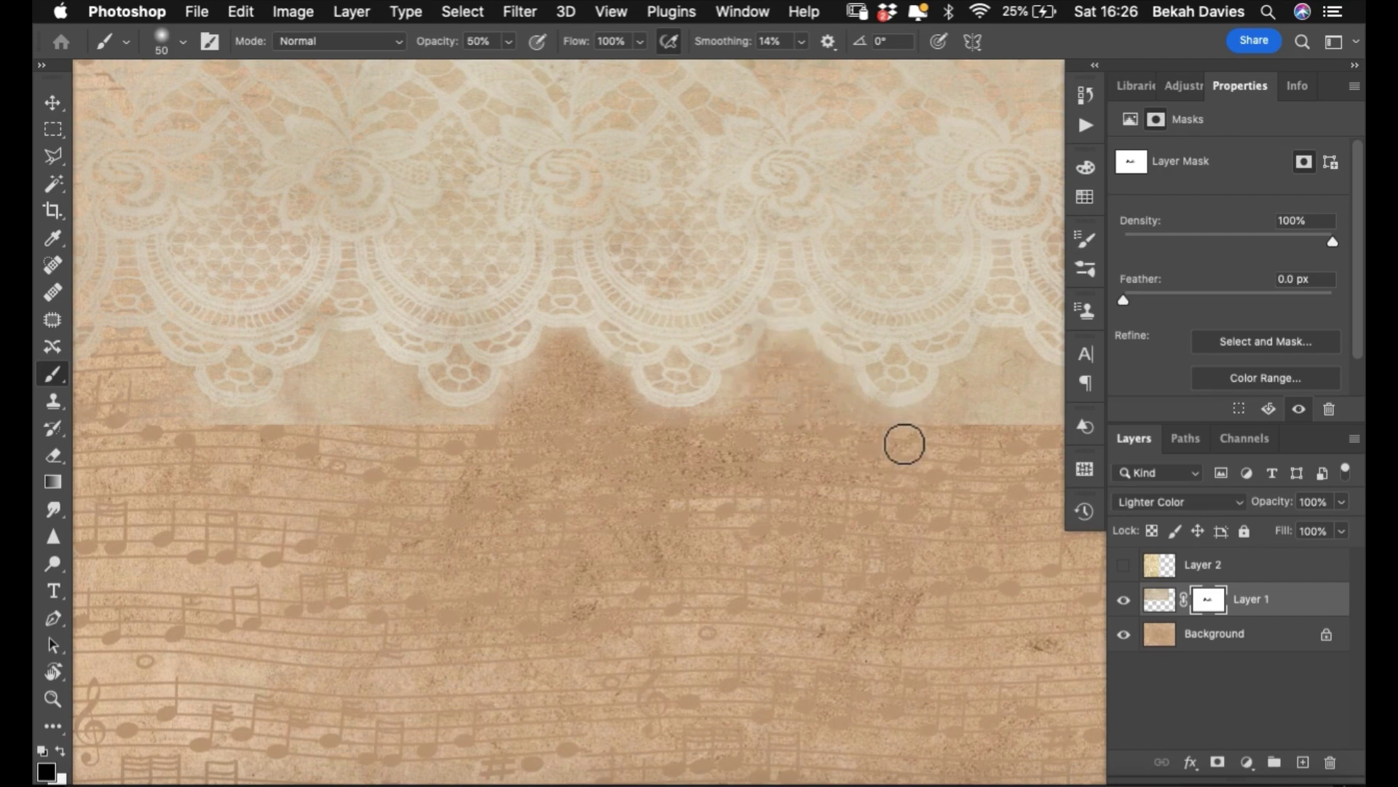
pyautogui.moveTo(902, 440)
pyautogui.mouseDown()
pyautogui.moveTo(965, 436)
pyautogui.moveTo(852, 483)
pyautogui.moveTo(689, 483)
pyautogui.moveTo(680, 430)
pyautogui.moveTo(647, 484)
pyautogui.moveTo(693, 444)
pyautogui.moveTo(758, 493)
pyautogui.moveTo(824, 500)
pyautogui.moveTo(830, 459)
pyautogui.moveTo(838, 501)
pyautogui.moveTo(714, 487)
pyautogui.moveTo(818, 496)
pyautogui.mouseUp()
pyautogui.moveTo(864, 381); pyautogui.dragTo(853, 542)
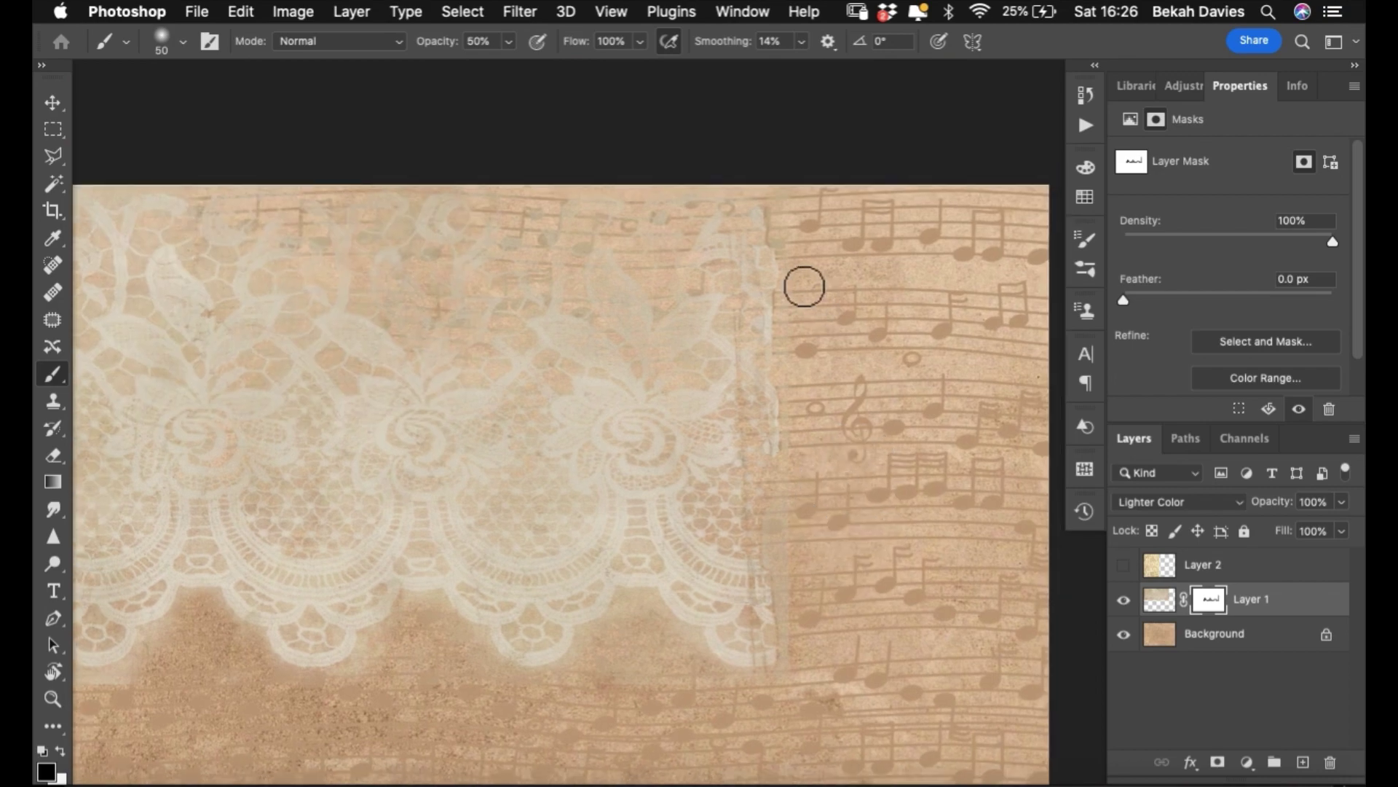
# - Mask Layer 1's hard right edge and the area around its last scallops, reducing the brush to 25 px for the detail
pyautogui.moveTo(780, 404)
pyautogui.mouseDown()
pyautogui.moveTo(784, 523)
pyautogui.moveTo(804, 607)
pyautogui.moveTo(808, 579)
pyautogui.moveTo(808, 646)
pyautogui.moveTo(796, 497)
pyautogui.moveTo(813, 686)
pyautogui.moveTo(680, 670)
pyautogui.moveTo(675, 650)
pyautogui.moveTo(706, 685)
pyautogui.mouseUp()
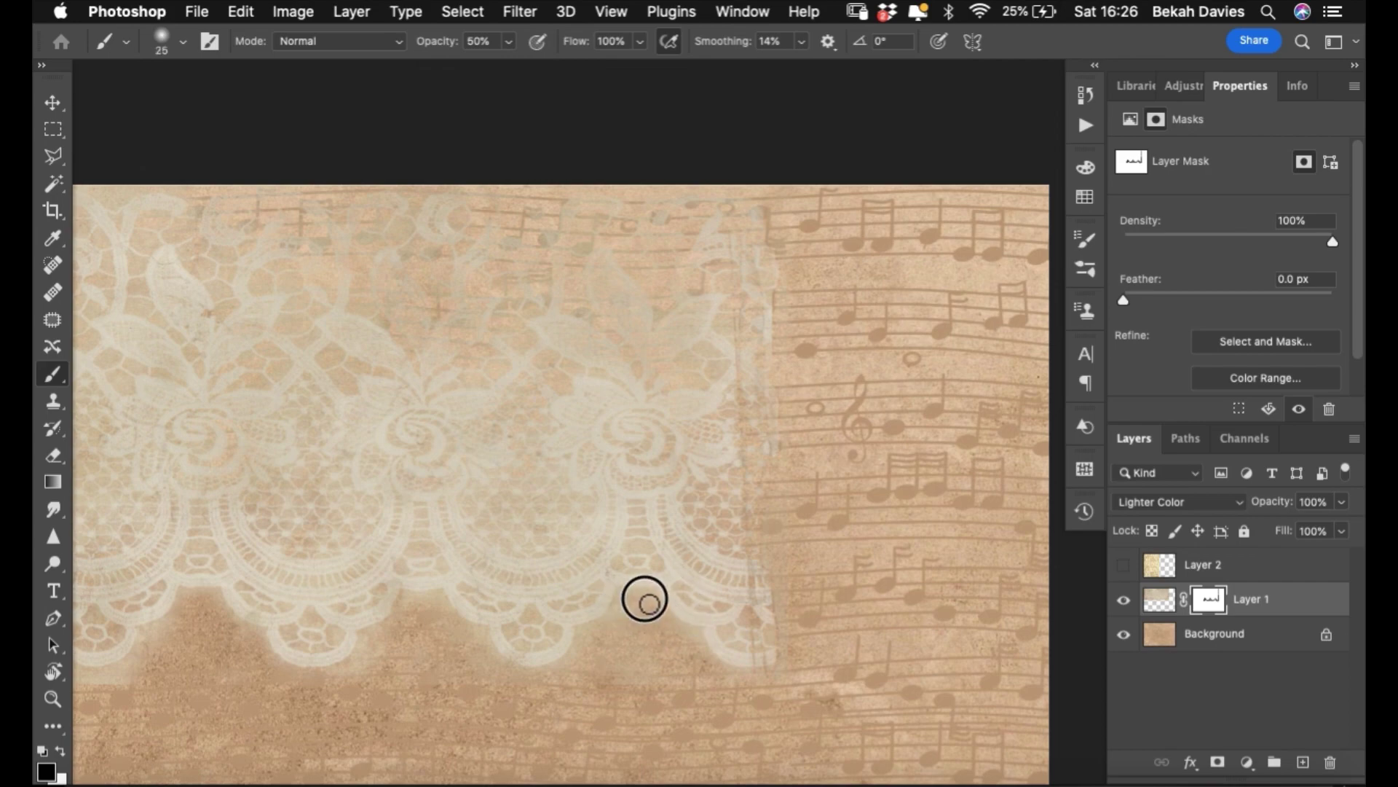
pyautogui.moveTo(644, 598); pyautogui.dragTo(713, 665)
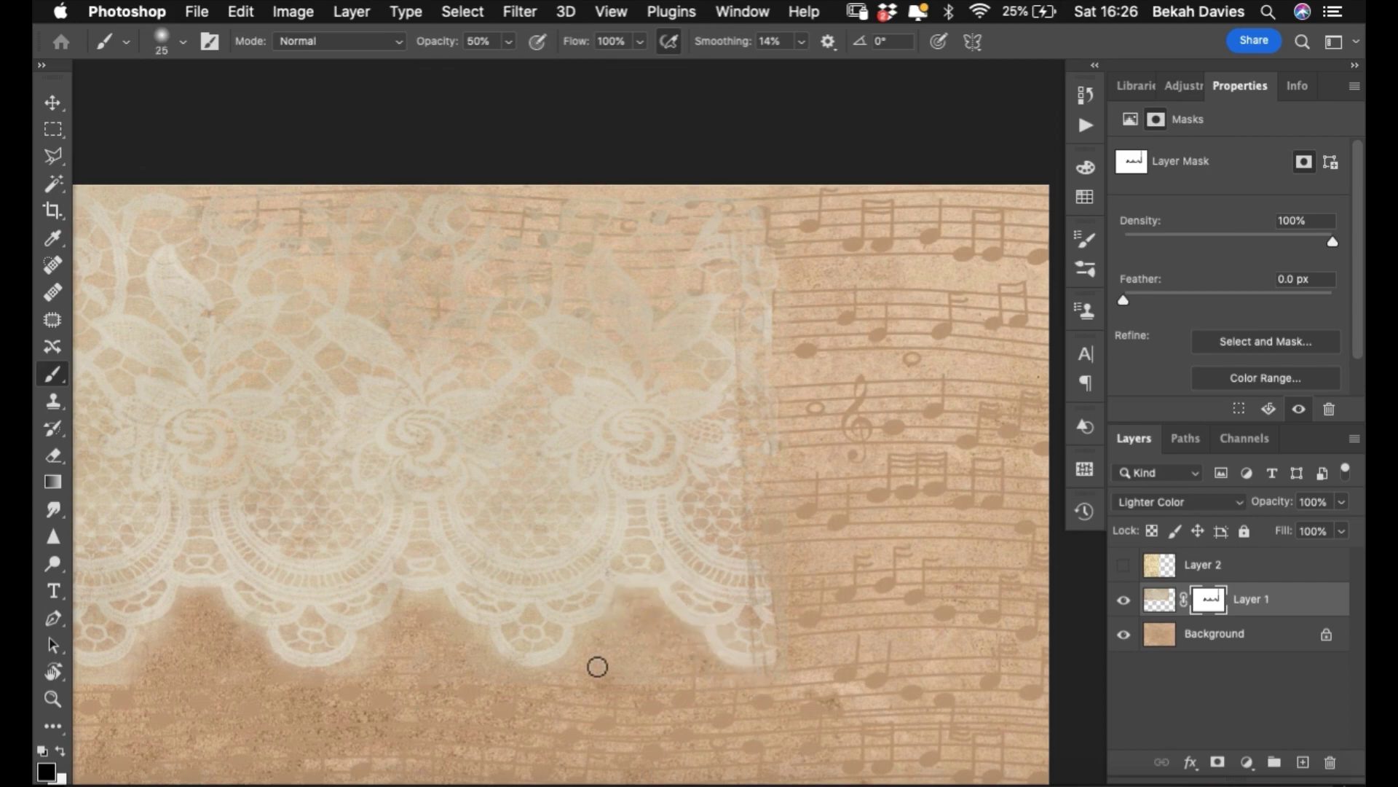
pyautogui.moveTo(597, 666); pyautogui.dragTo(765, 505)
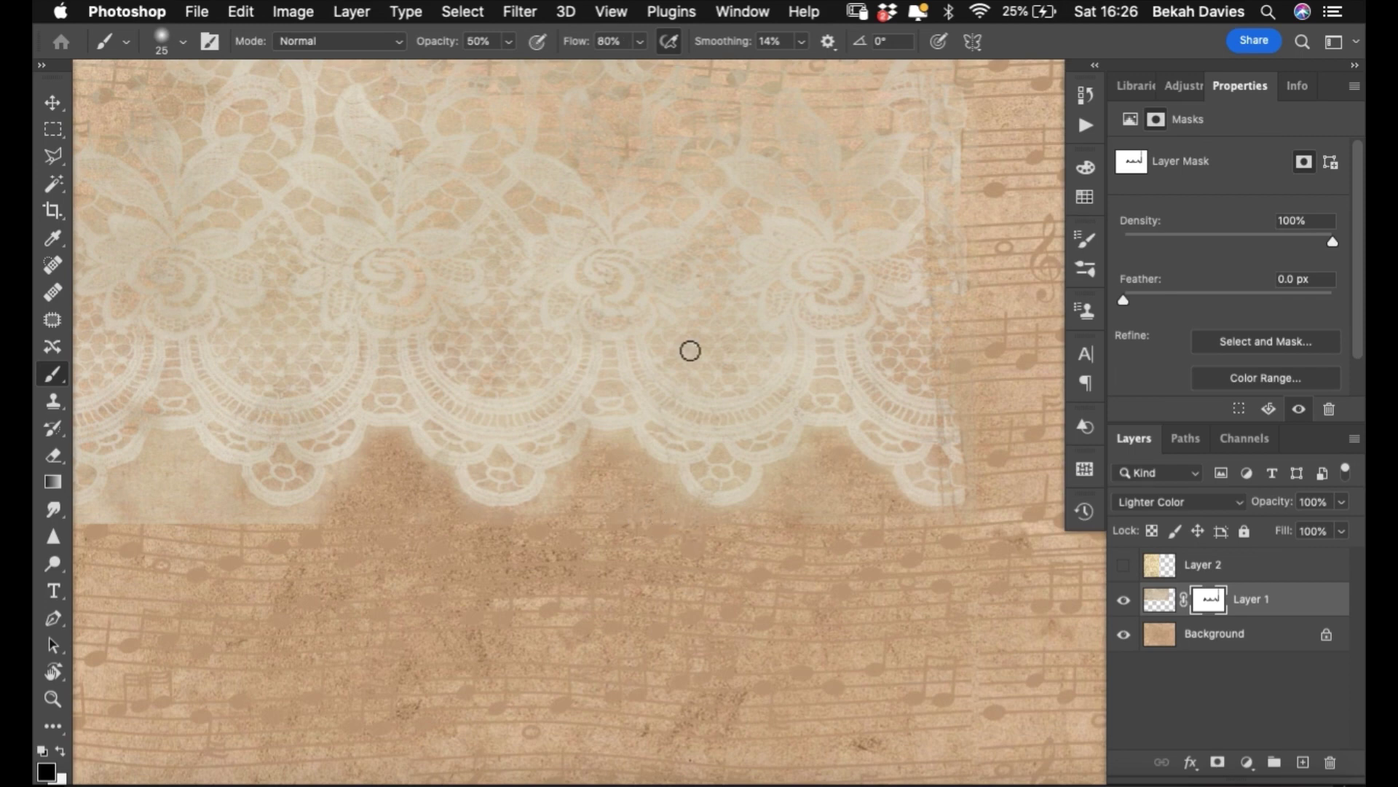
# - Set the brush to 100% flow and 80% opacity and clean up the remaining parchment haze around the scallops
pyautogui.click(640, 42)
pyautogui.moveTo(643, 67); pyautogui.dragTo(700, 69)
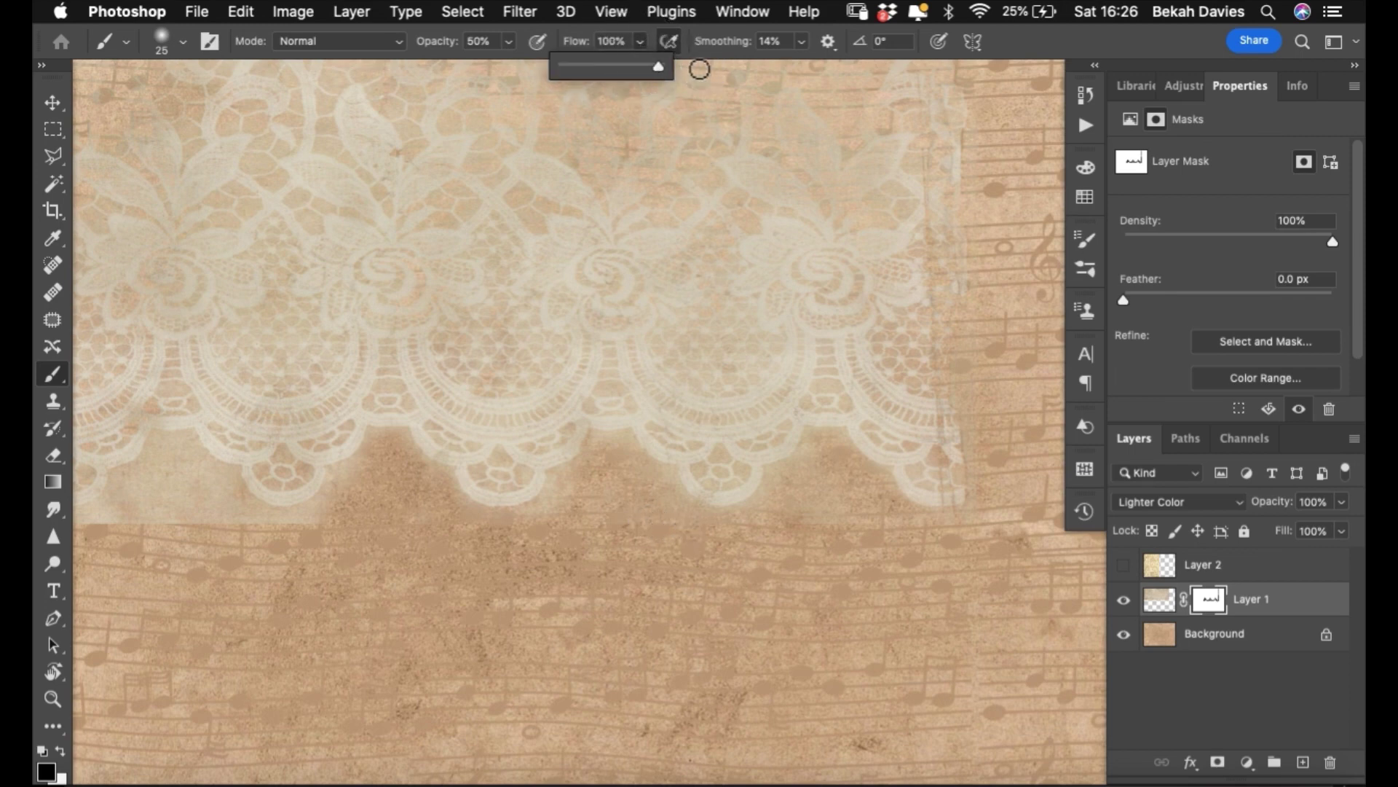
pyautogui.click(508, 43)
pyautogui.moveTo(513, 69); pyautogui.dragTo(540, 68)
pyautogui.click(658, 501)
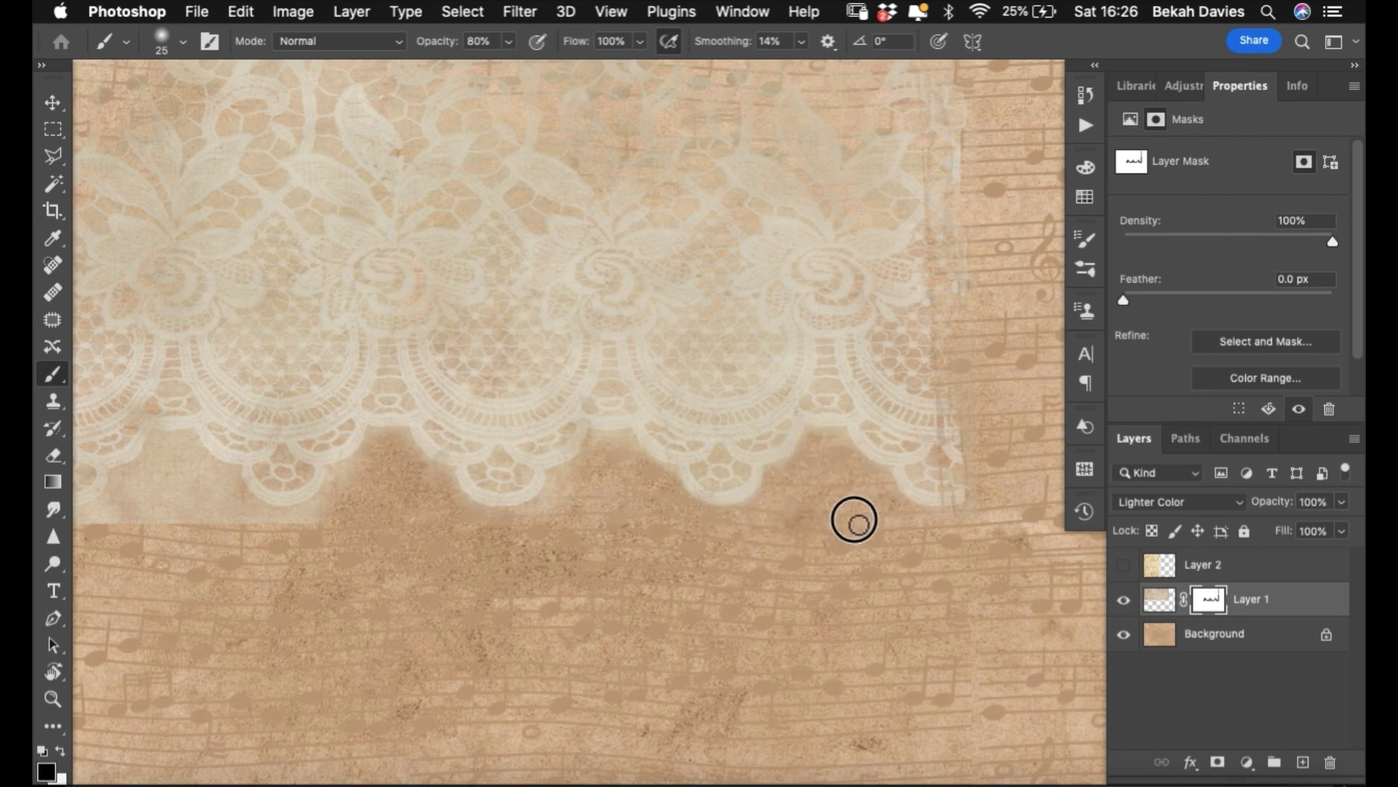
pyautogui.moveTo(618, 507)
pyautogui.mouseDown()
pyautogui.moveTo(606, 445)
pyautogui.moveTo(627, 443)
pyautogui.moveTo(667, 476)
pyautogui.moveTo(626, 444)
pyautogui.moveTo(604, 447)
pyautogui.moveTo(562, 482)
pyautogui.moveTo(590, 467)
pyautogui.moveTo(568, 505)
pyautogui.moveTo(563, 487)
pyautogui.moveTo(526, 527)
pyautogui.moveTo(567, 506)
pyautogui.moveTo(516, 527)
pyautogui.mouseUp()
pyautogui.moveTo(400, 466); pyautogui.dragTo(515, 525)
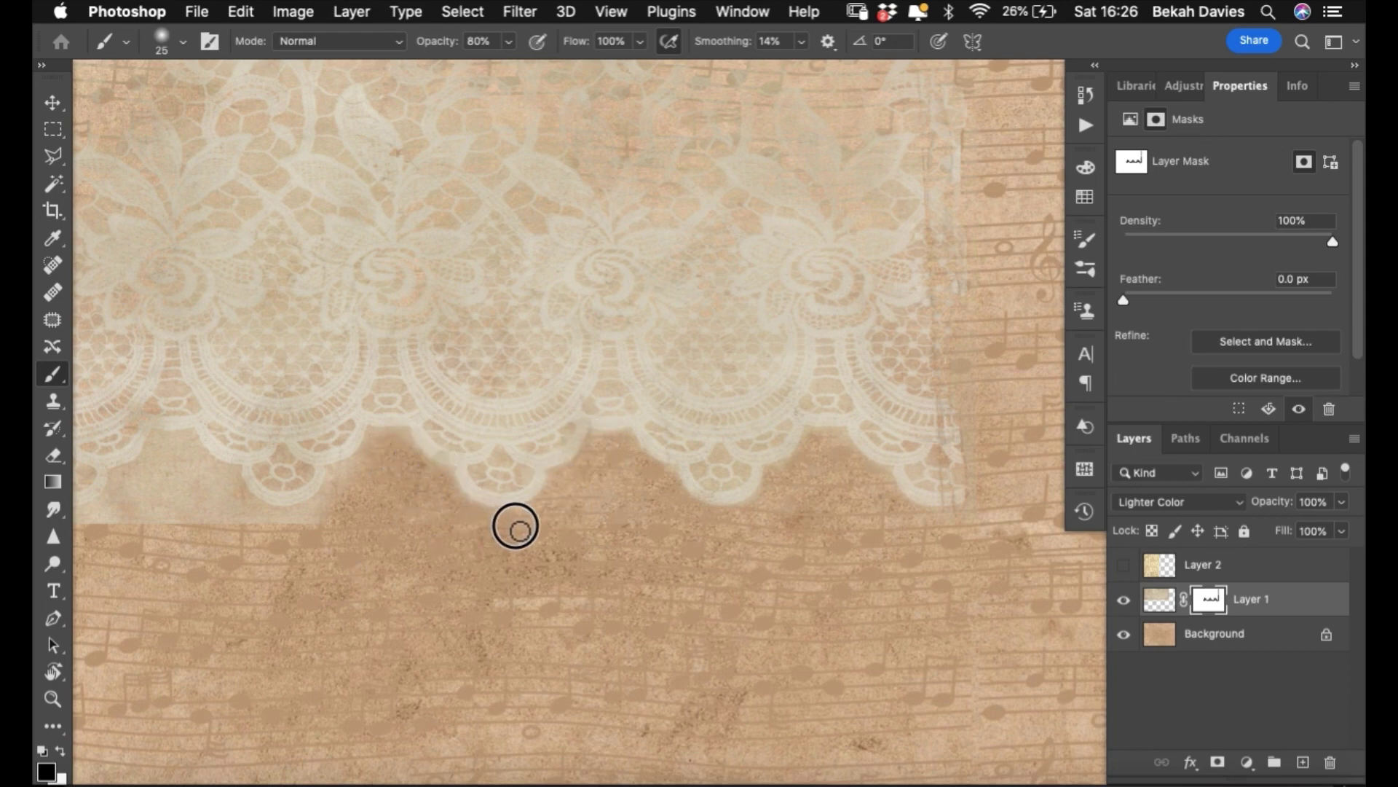
pyautogui.moveTo(391, 466)
pyautogui.mouseDown()
pyautogui.moveTo(381, 437)
pyautogui.moveTo(322, 505)
pyautogui.mouseUp()
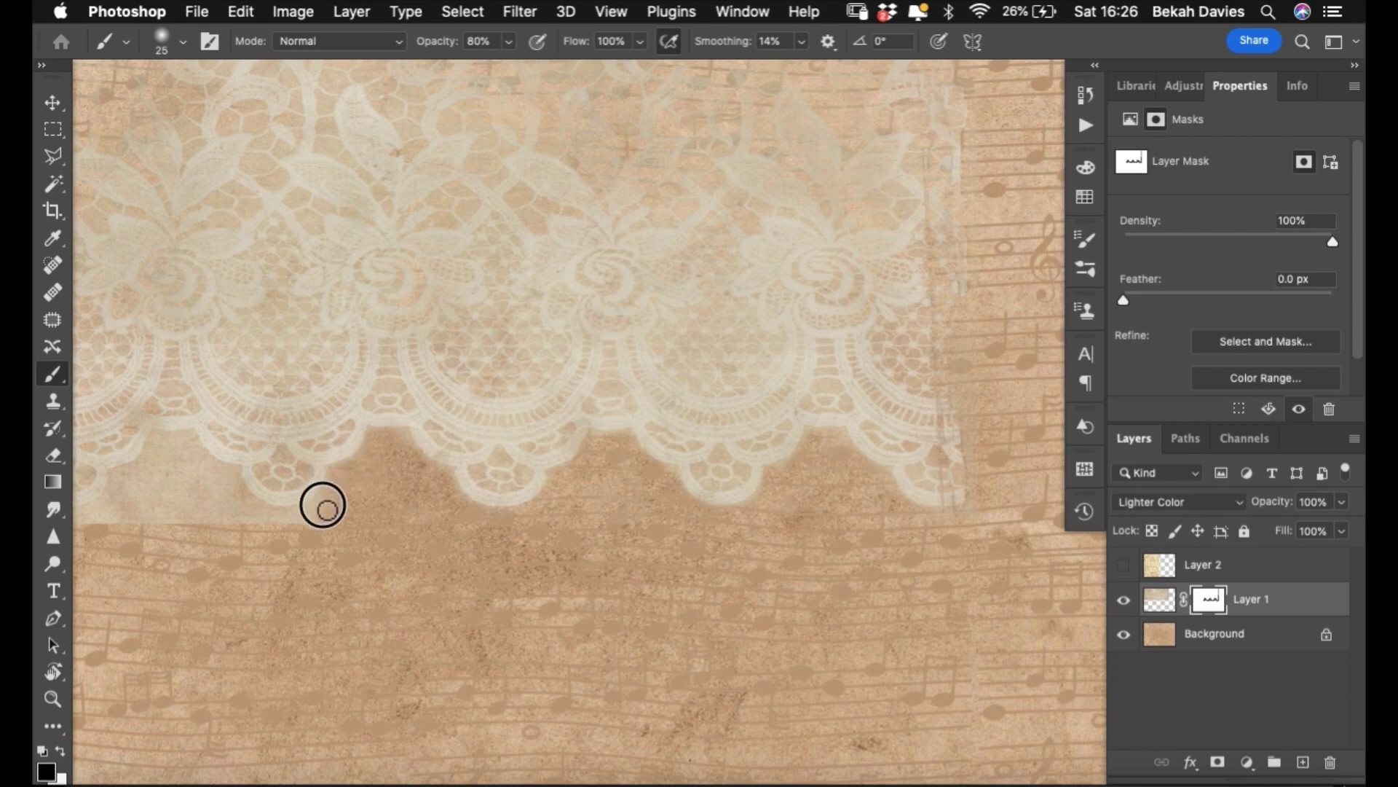
# - Mask out the plain parchment around the scallops at the lace's left end with the 25 px brush
pyautogui.hscroll(-3, 264, 549)
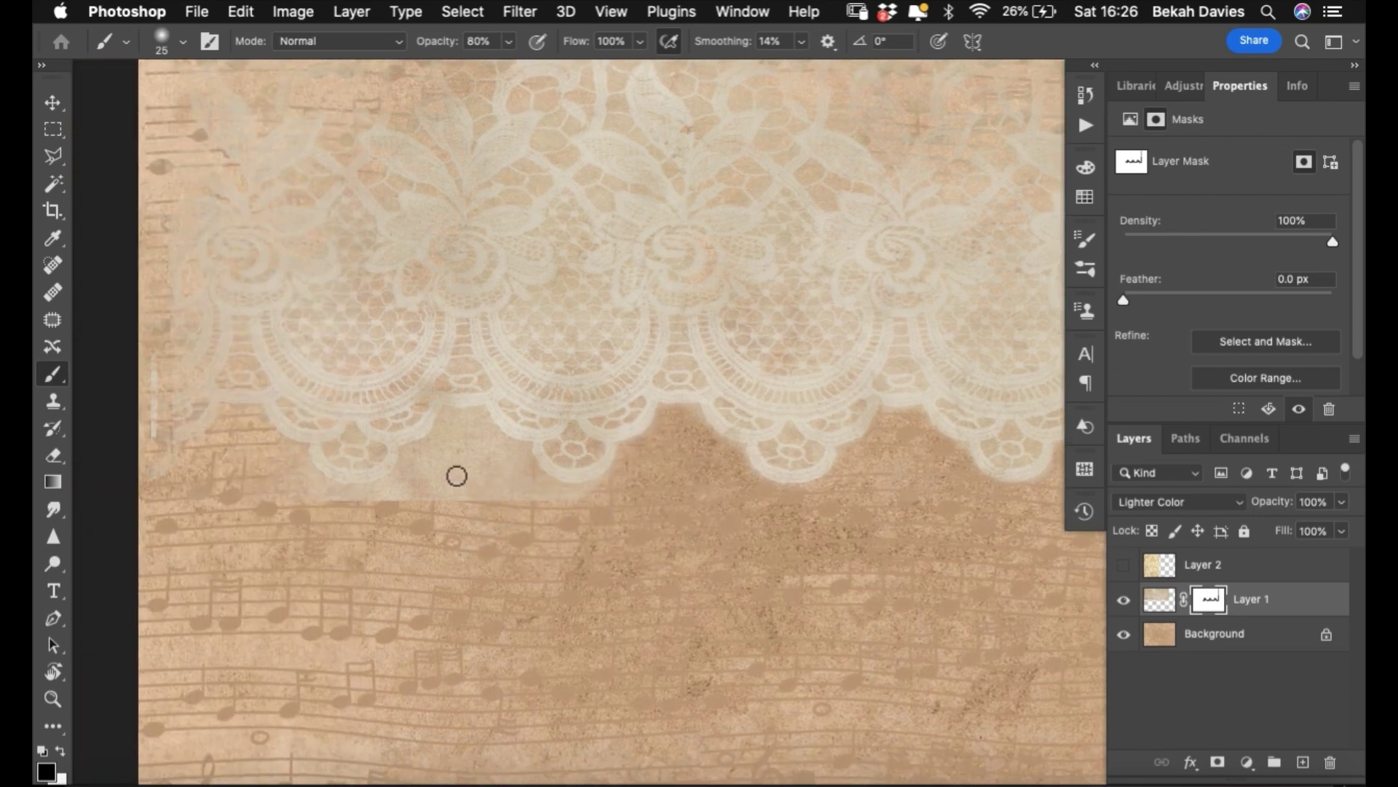
pyautogui.moveTo(456, 475)
pyautogui.mouseDown()
pyautogui.moveTo(437, 441)
pyautogui.moveTo(299, 494)
pyautogui.moveTo(284, 465)
pyautogui.moveTo(431, 503)
pyautogui.moveTo(490, 427)
pyautogui.moveTo(522, 452)
pyautogui.moveTo(531, 480)
pyautogui.moveTo(418, 478)
pyautogui.moveTo(462, 480)
pyautogui.moveTo(405, 521)
pyautogui.mouseUp()
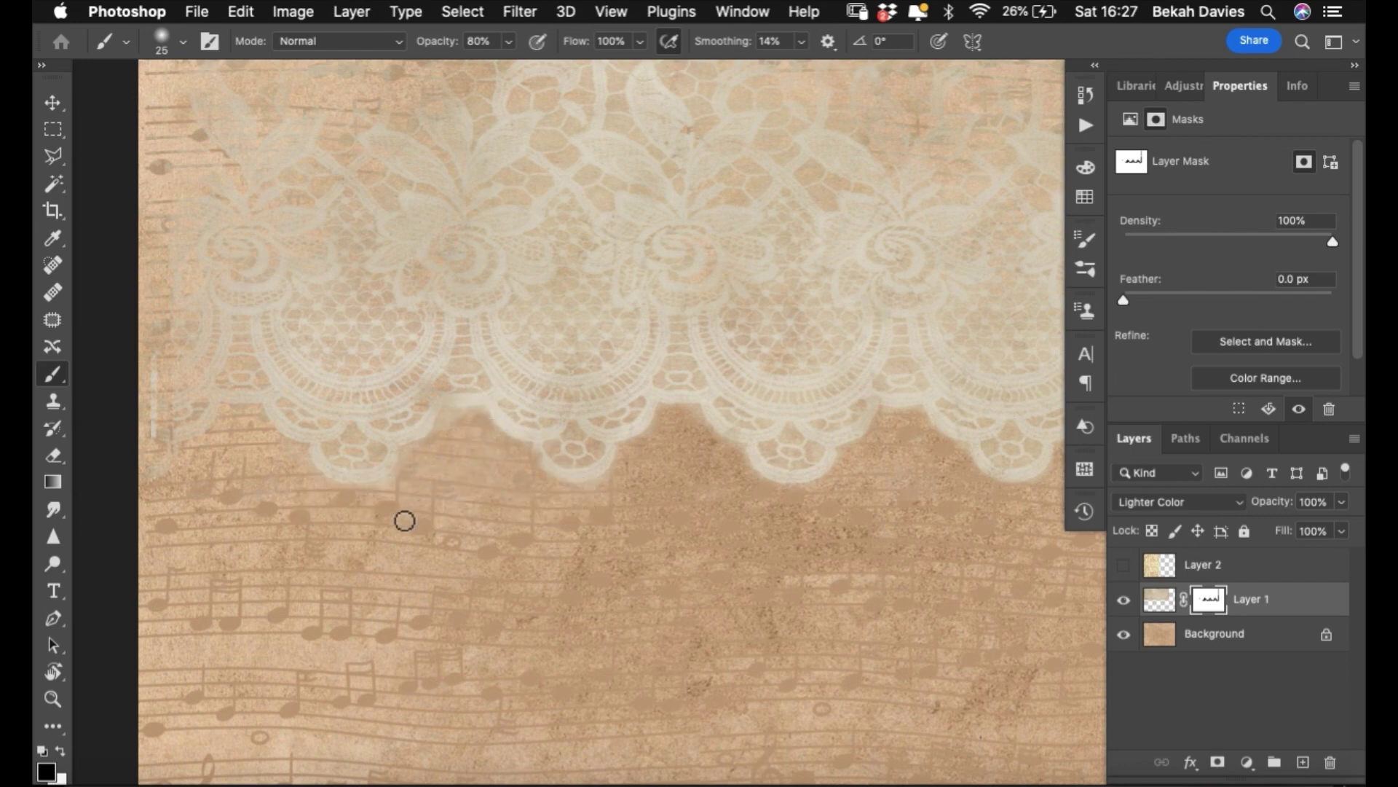
pyautogui.moveTo(230, 474); pyautogui.dragTo(201, 537)
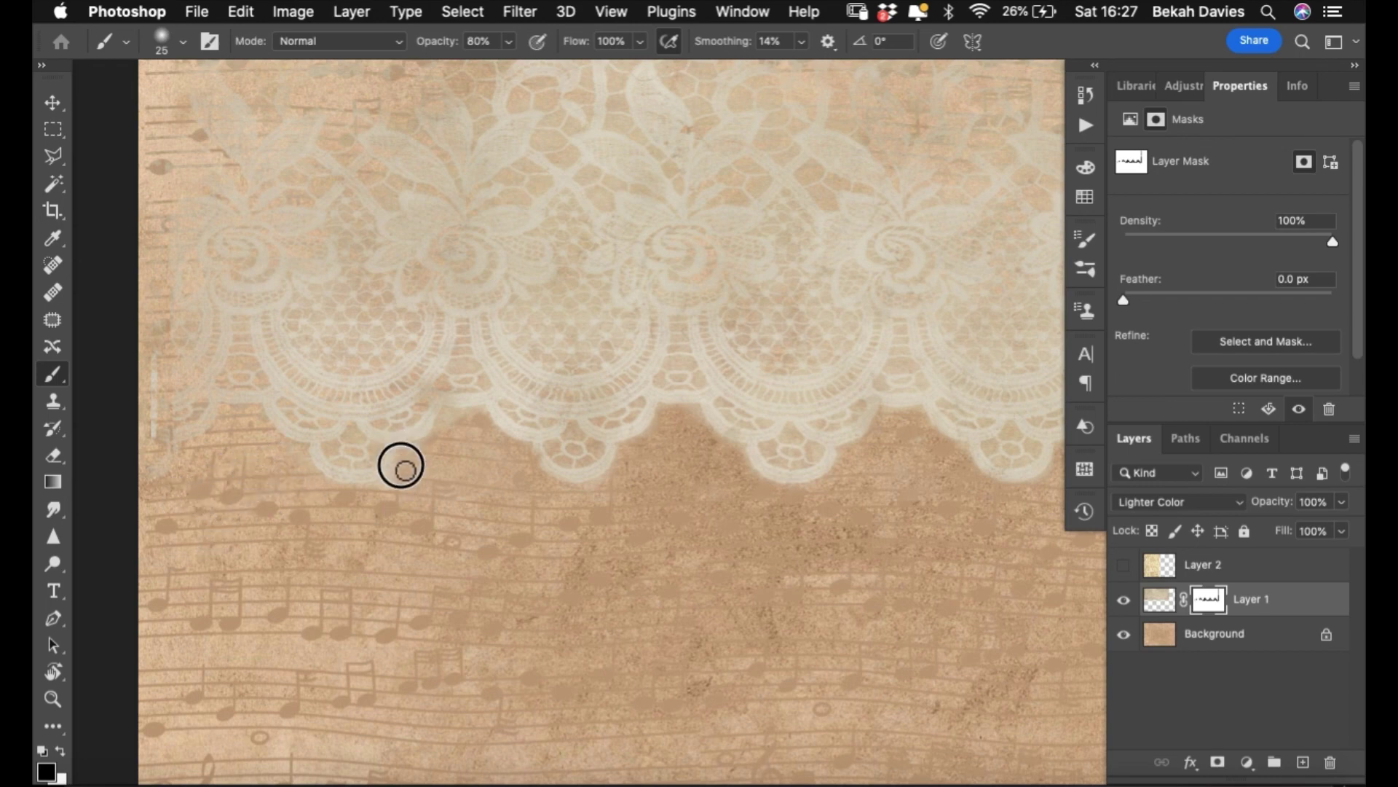
pyautogui.moveTo(400, 466); pyautogui.dragTo(481, 451)
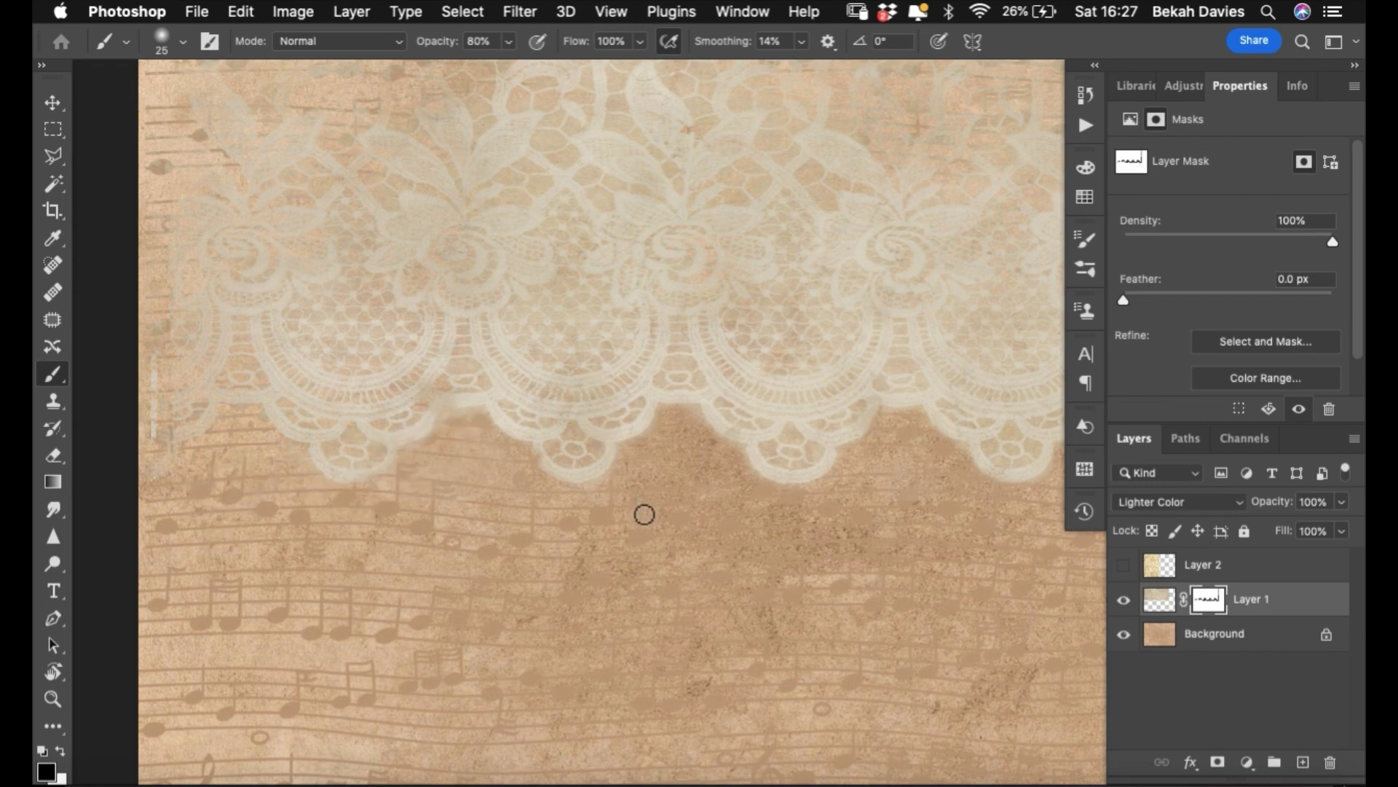
# - Enlarge the brush to 150–175 px and mask the lace's right end into a soft fade
pyautogui.moveTo(736, 504)
pyautogui.mouseDown()
pyautogui.moveTo(499, 531)
pyautogui.moveTo(484, 562)
pyautogui.moveTo(327, 606)
pyautogui.mouseUp()
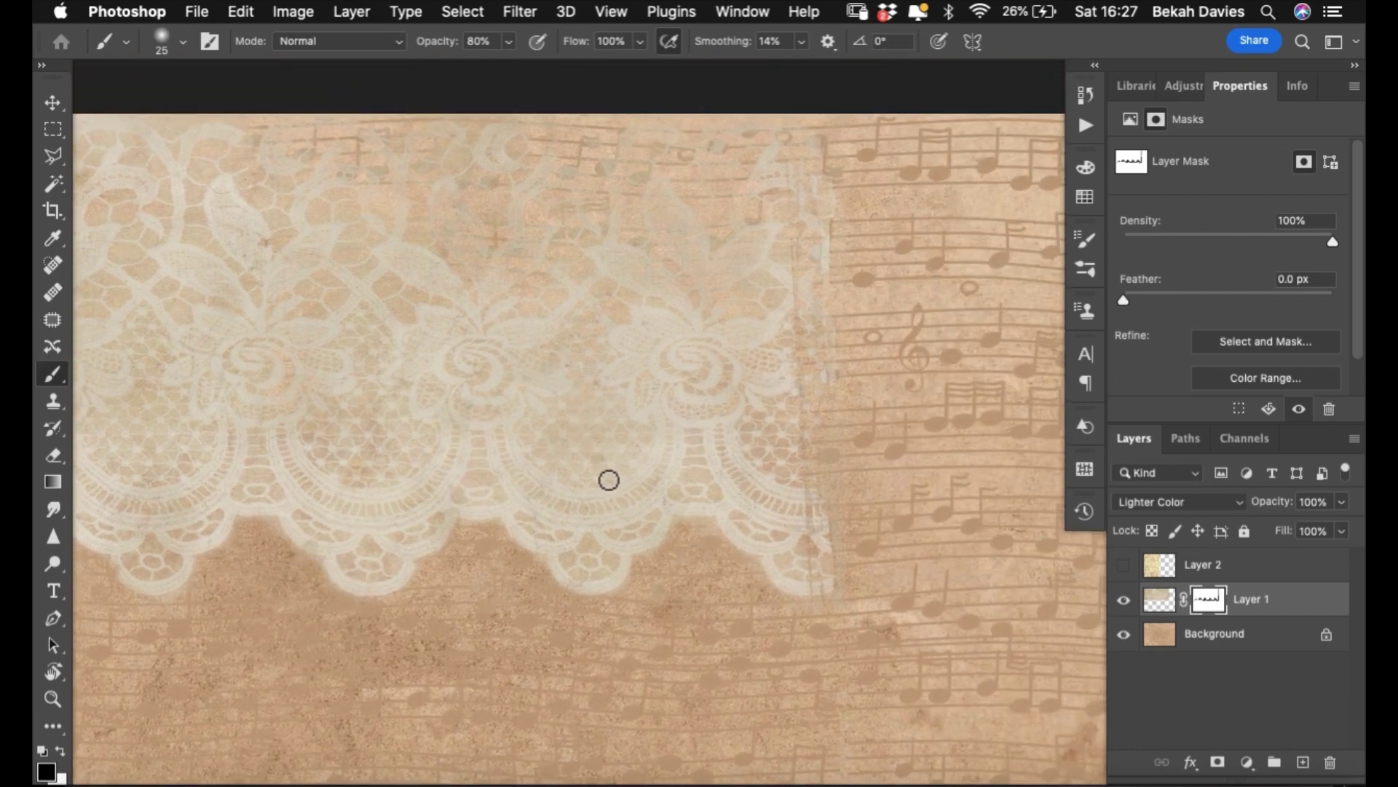
pyautogui.press(']')
pyautogui.press(']')
pyautogui.press(']')
pyautogui.press(']')
pyautogui.press(']')
pyautogui.press(']')
pyautogui.press(']')
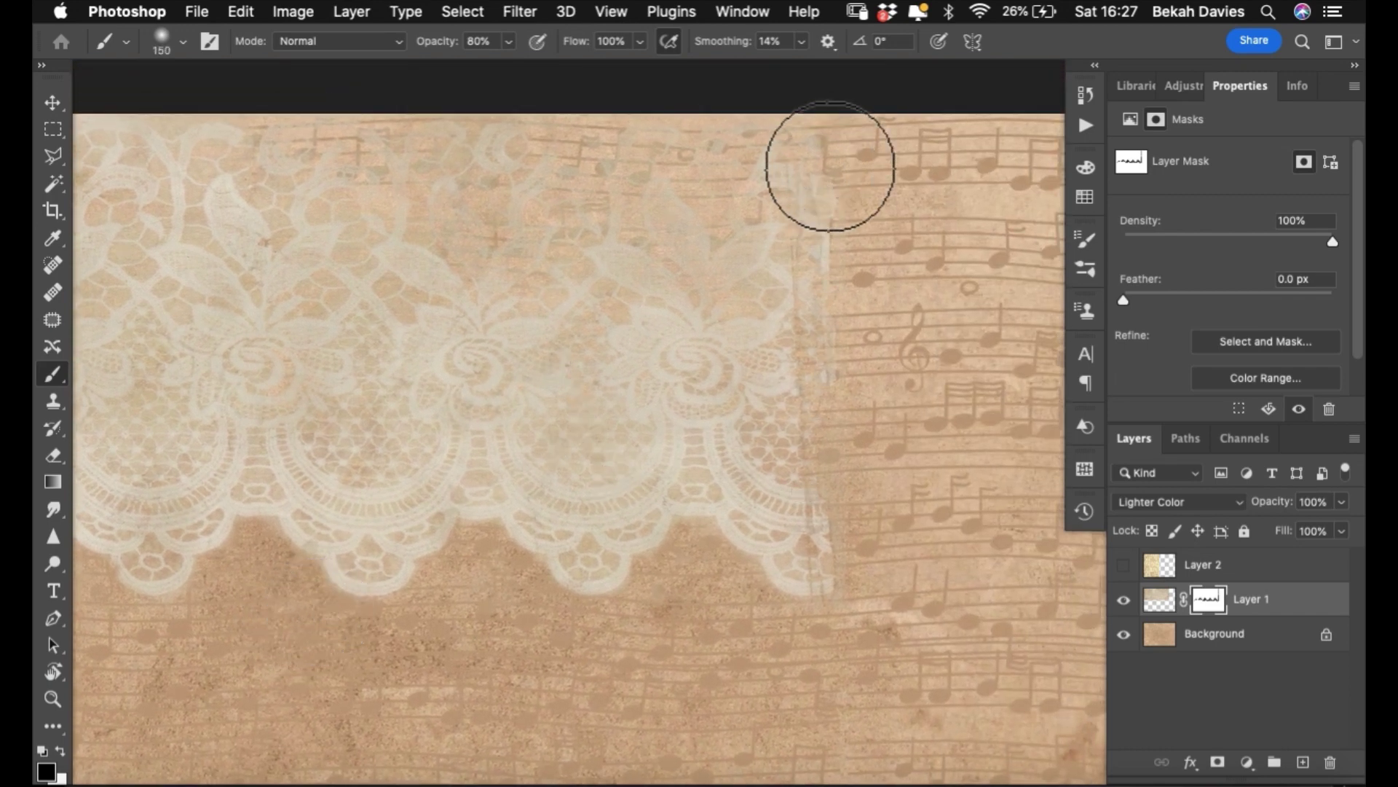
pyautogui.moveTo(837, 178); pyautogui.dragTo(843, 581)
pyautogui.moveTo(843, 238); pyautogui.dragTo(827, 680)
pyautogui.moveTo(829, 268); pyautogui.dragTo(874, 691)
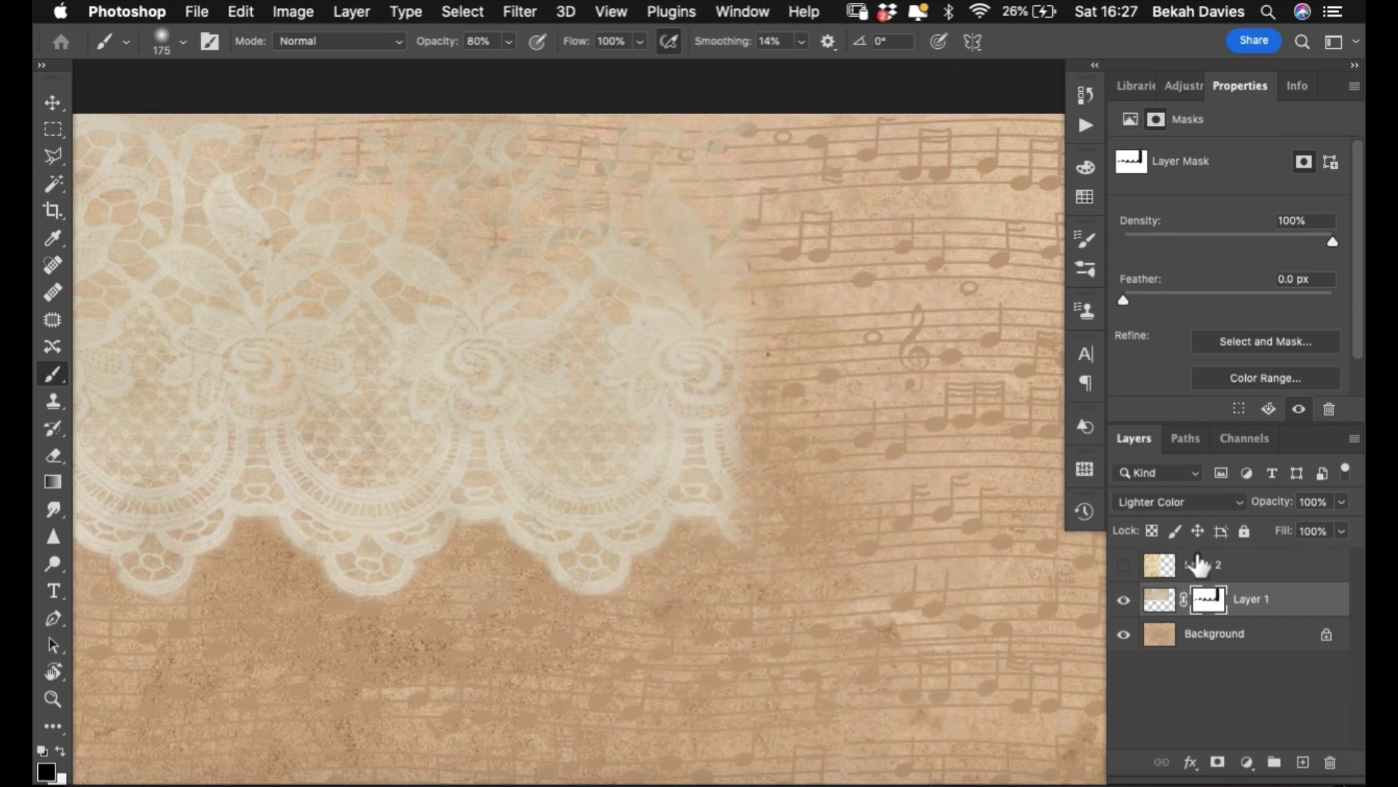
# - Show Layer 2, try moving it on the canvas and undo that, and place it beneath Layer 1
pyautogui.click(1124, 566)
pyautogui.press('v')
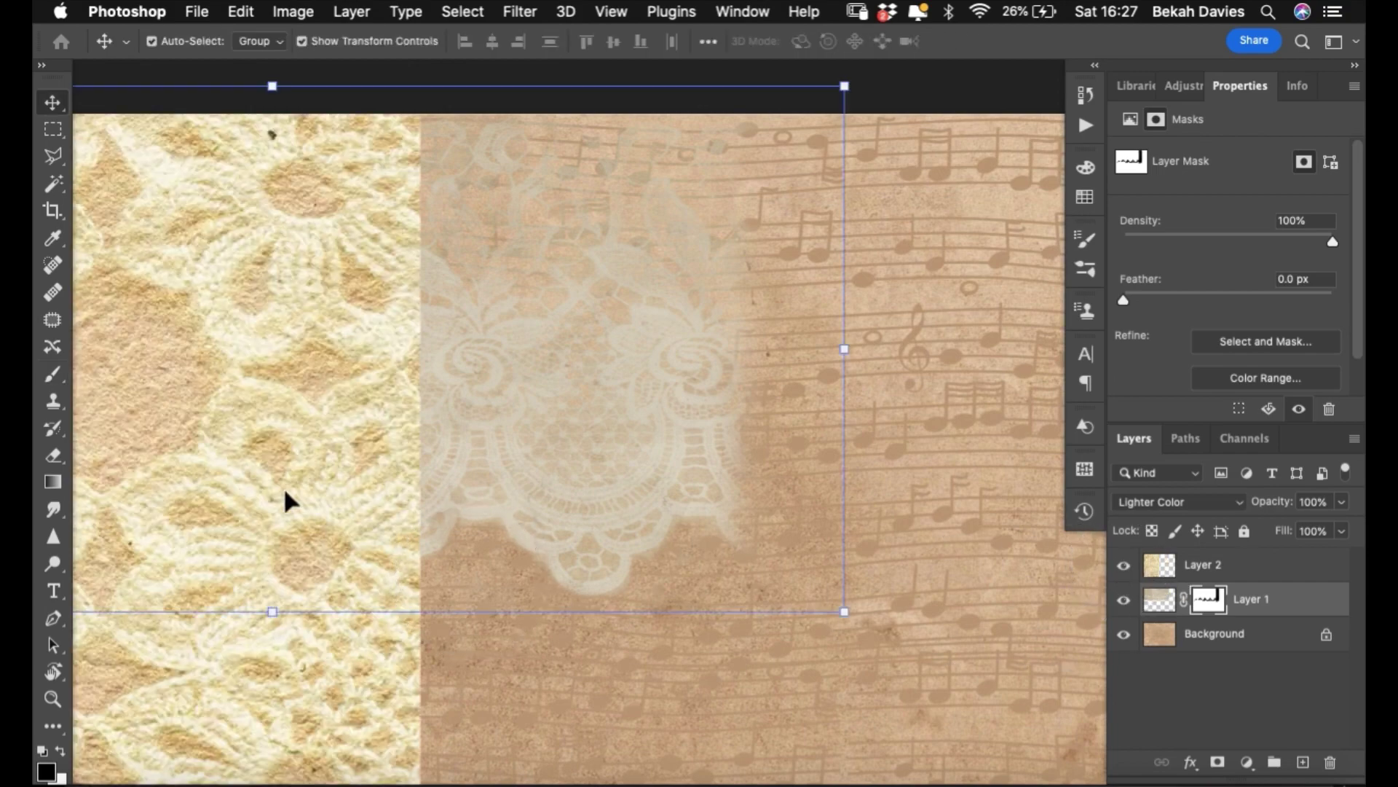
pyautogui.moveTo(281, 499); pyautogui.dragTo(1143, 635)
pyautogui.hotkey('ctrl', 'z')
pyautogui.click(512, 404)
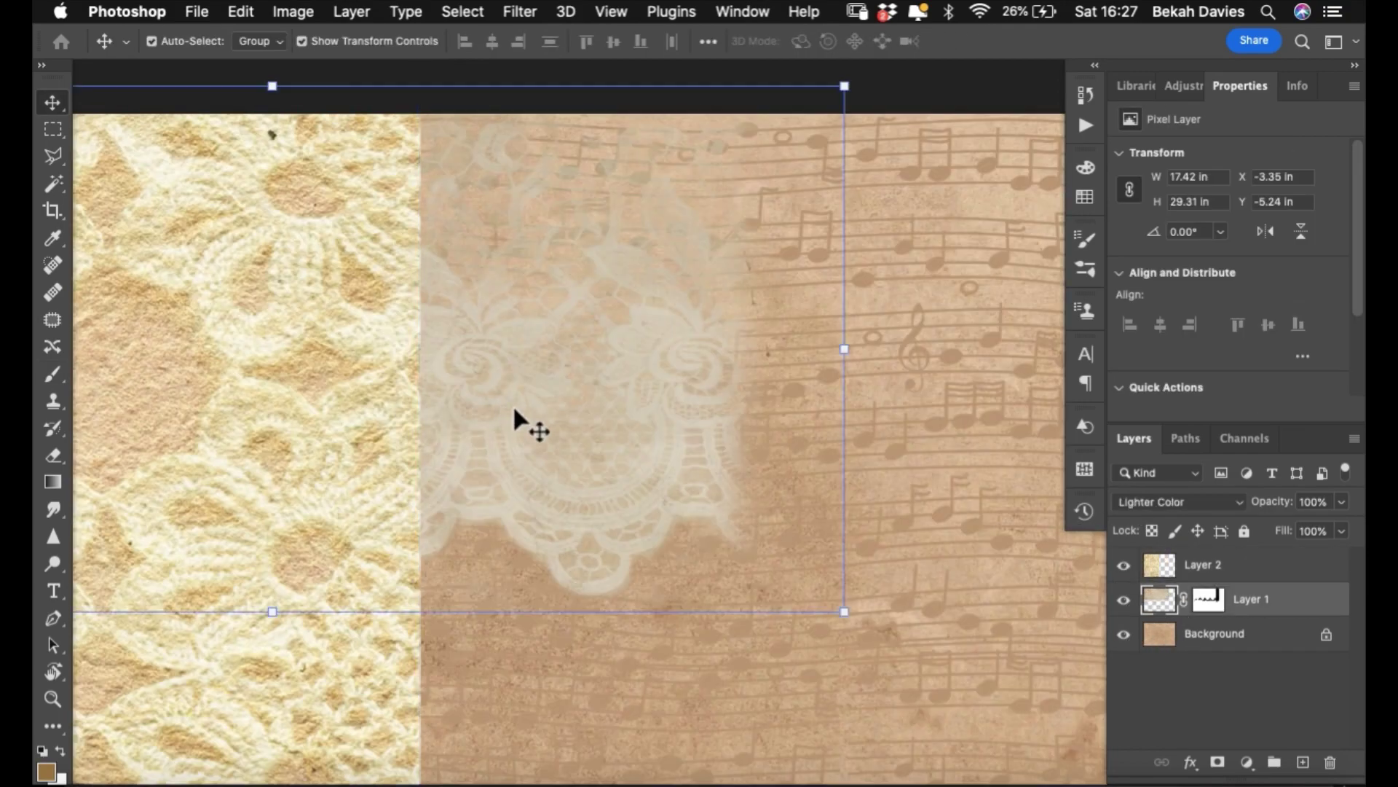
pyautogui.click(1246, 558)
pyautogui.moveTo(1245, 558); pyautogui.dragTo(1241, 611)
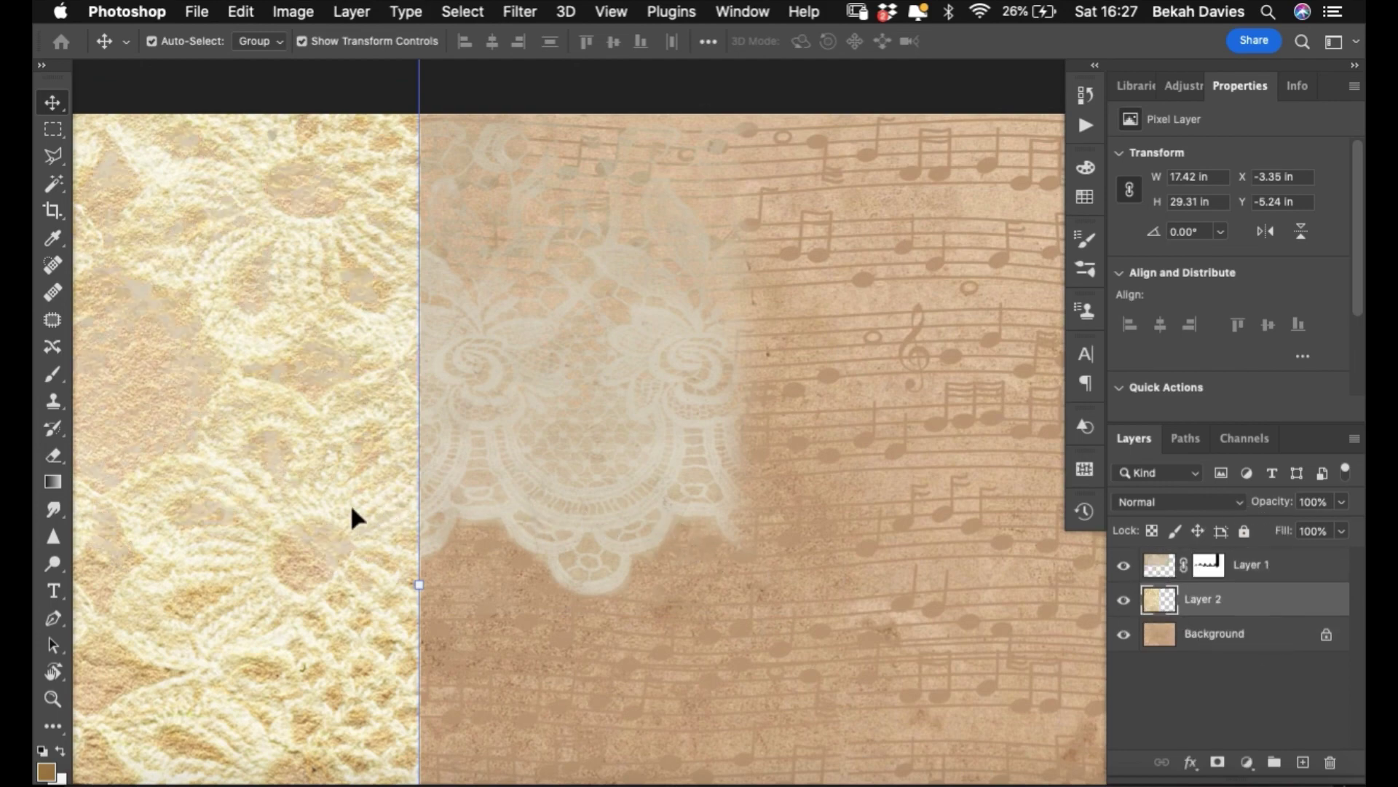
# - Try shifting Layer 1's lace to the right, undo it, and return Layer 2 above Layer 1 and hide it
pyautogui.moveTo(429, 511); pyautogui.dragTo(661, 523)
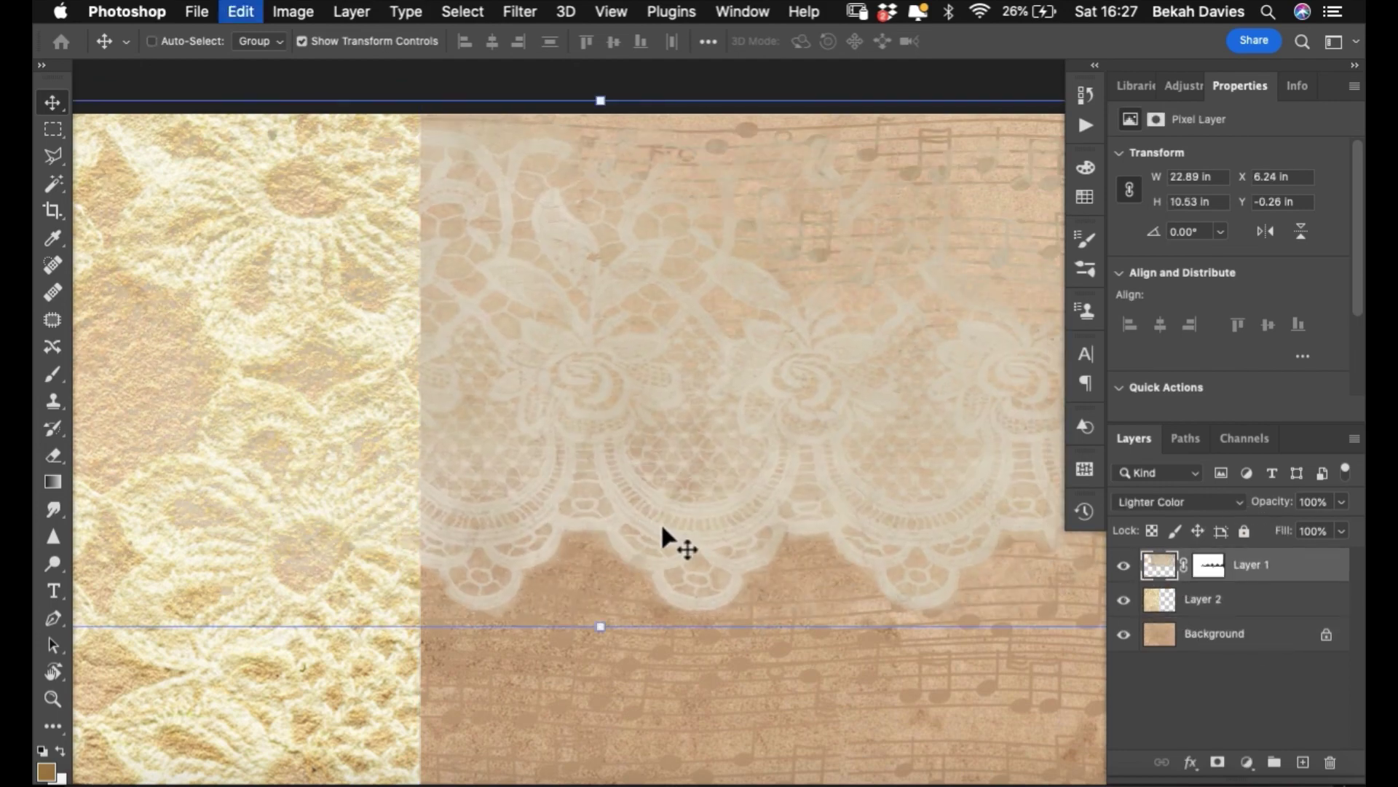
pyautogui.press('super+z')
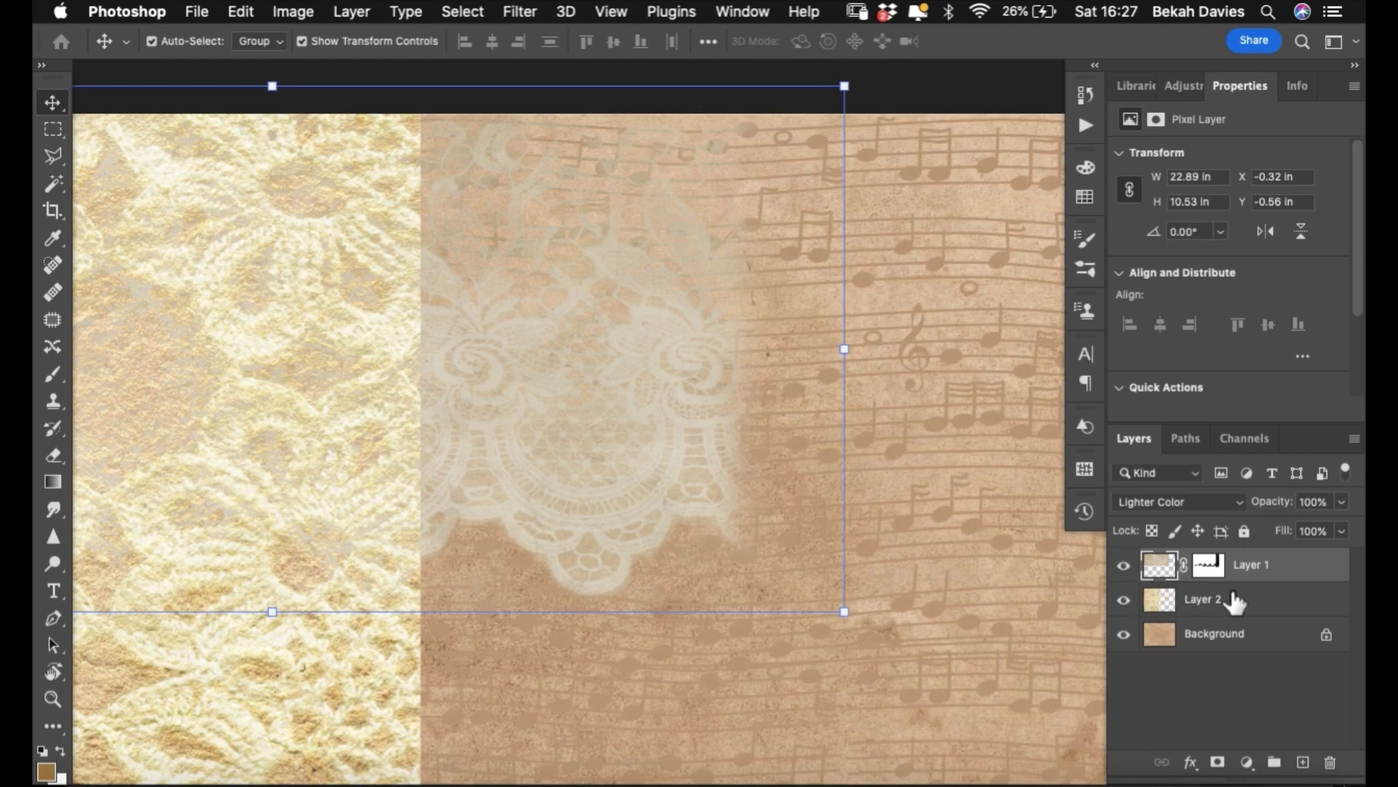
pyautogui.moveTo(1238, 565); pyautogui.dragTo(1241, 619)
pyautogui.click(1124, 565)
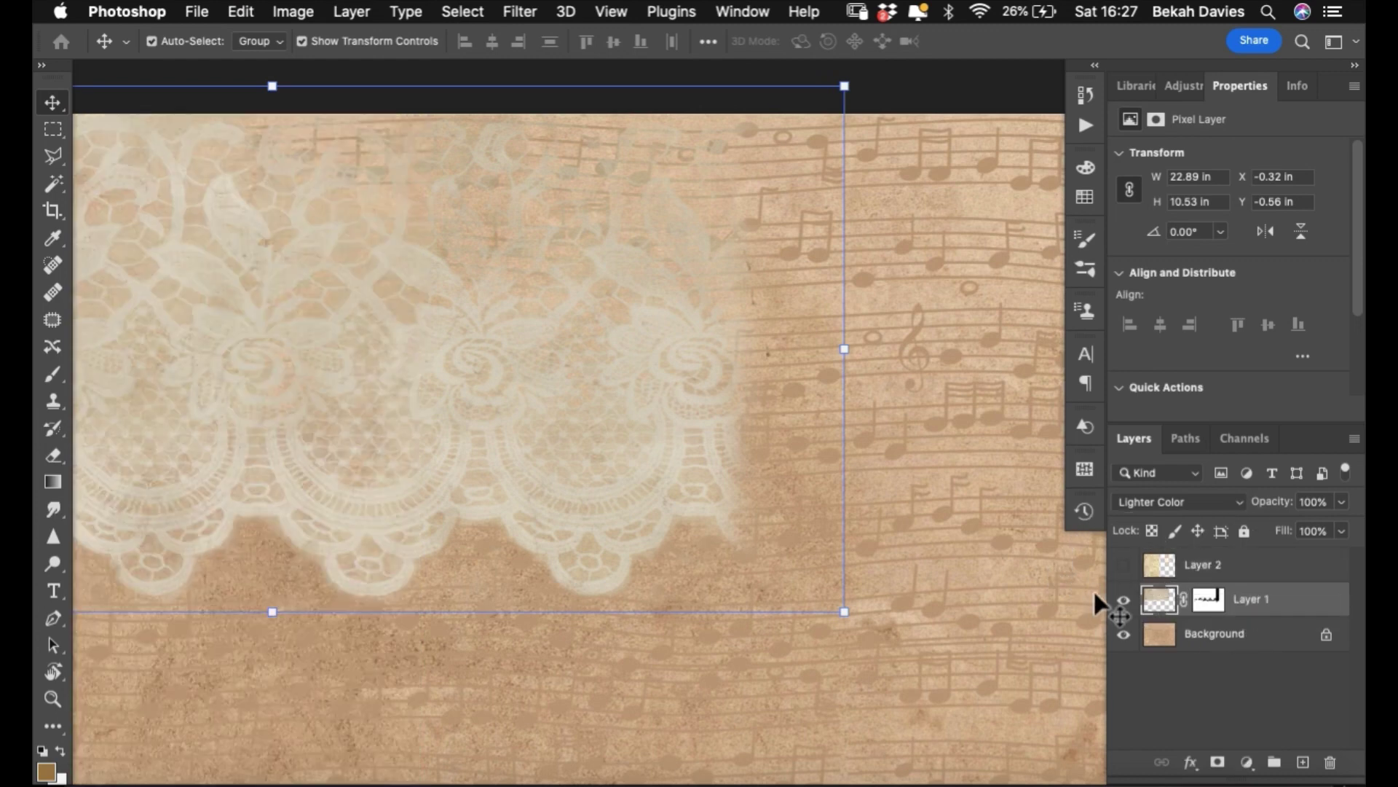
# - Target Layer 1's mask and paint with white using the 175 px brush to restore part of the lace's right end
pyautogui.click(1208, 600)
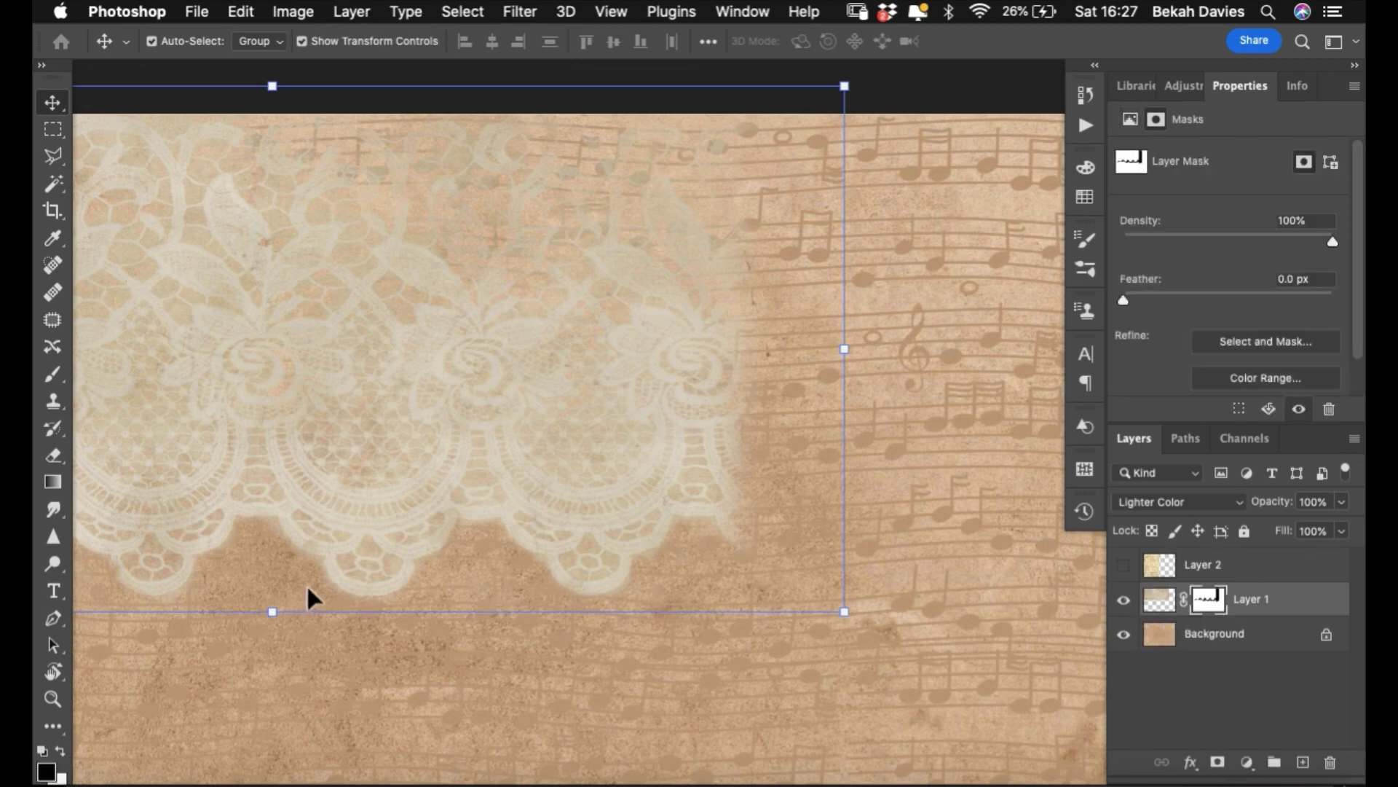
pyautogui.press('b')
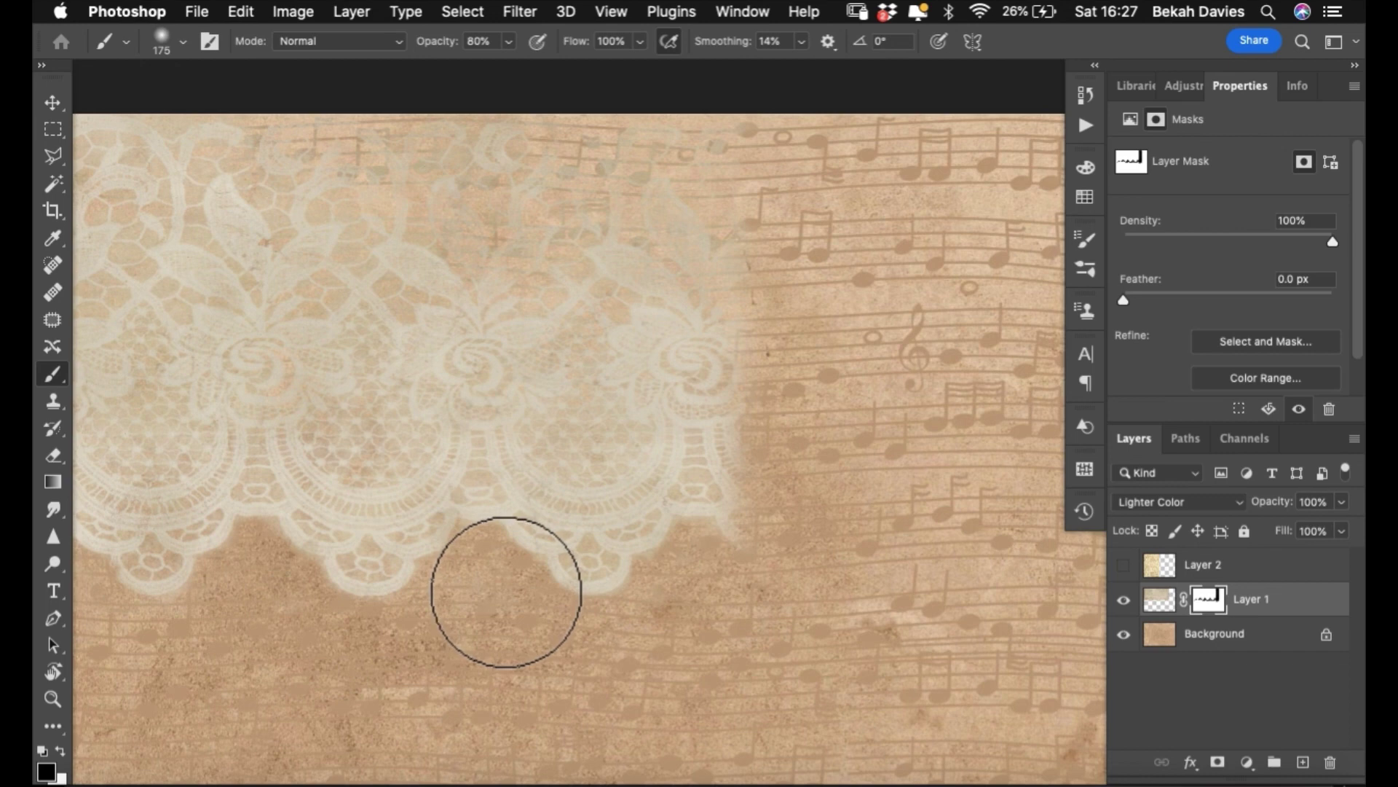
pyautogui.press('x')
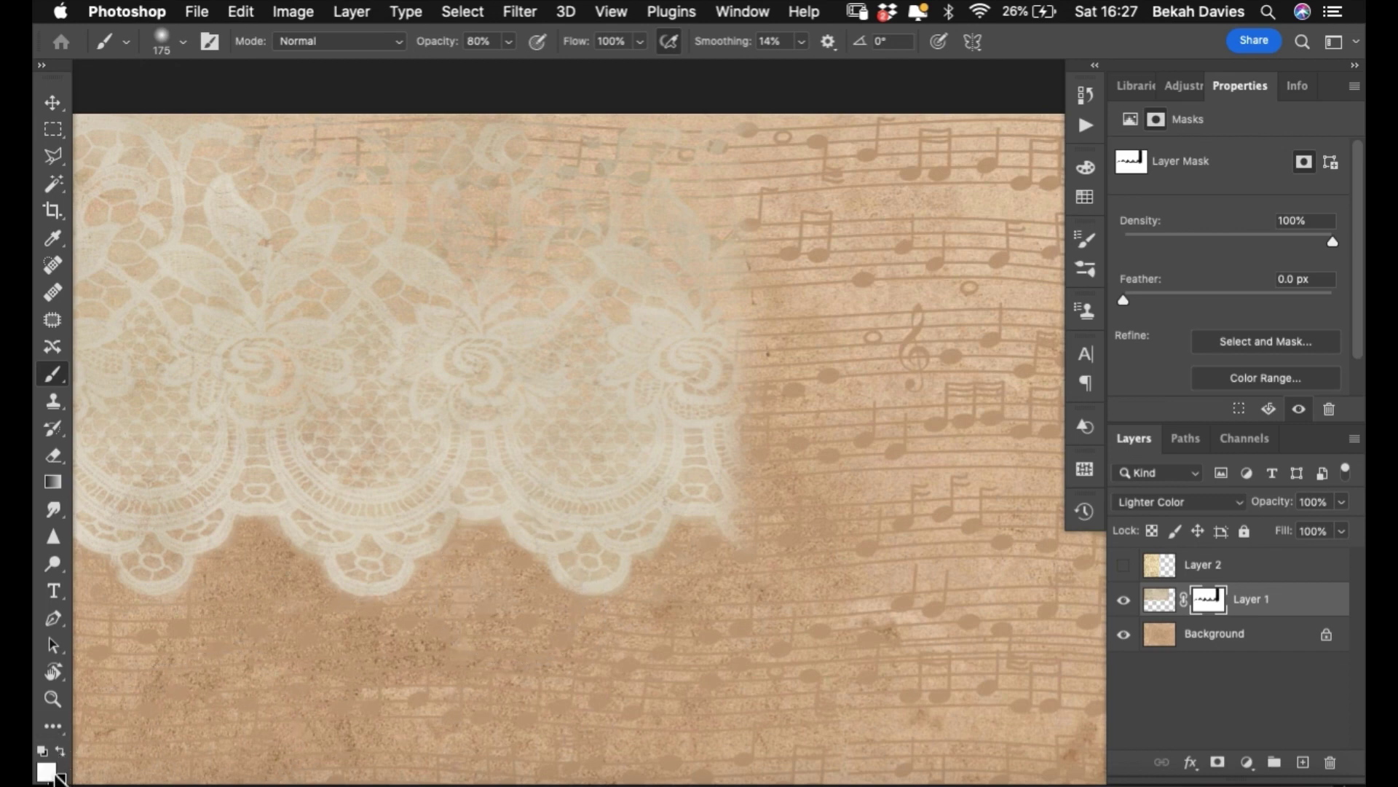
pyautogui.moveTo(803, 462)
pyautogui.mouseDown()
pyautogui.moveTo(794, 509)
pyautogui.moveTo(794, 459)
pyautogui.mouseUp()
pyautogui.moveTo(761, 186); pyautogui.dragTo(692, 218)
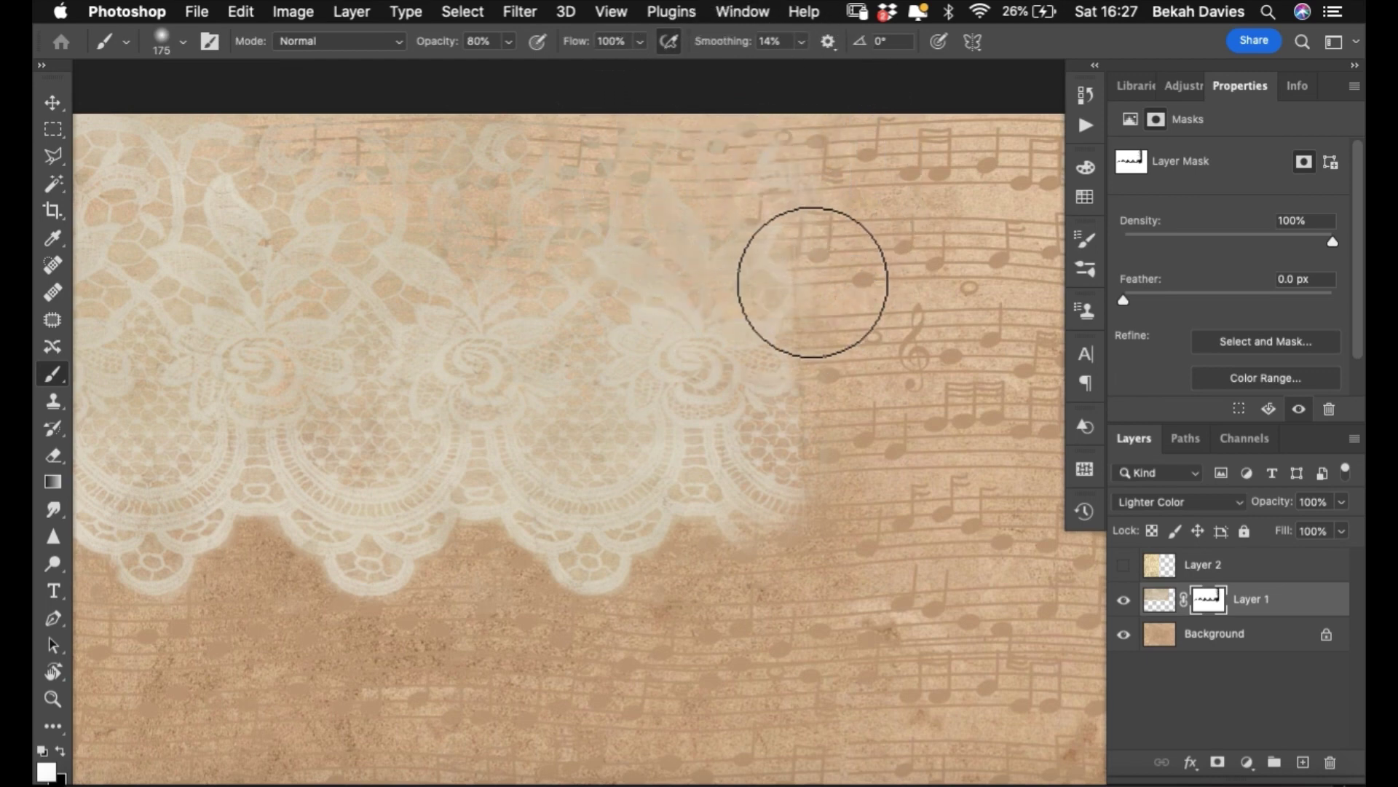
pyautogui.click(806, 520)
pyautogui.moveTo(649, 615)
pyautogui.mouseDown()
pyautogui.moveTo(746, 590)
pyautogui.moveTo(785, 551)
pyautogui.moveTo(770, 596)
pyautogui.mouseUp()
# - Switch back to black (000000) and mask the parchment around the last scallop at the lower right with a 60–70 px brush
pyautogui.press('x')
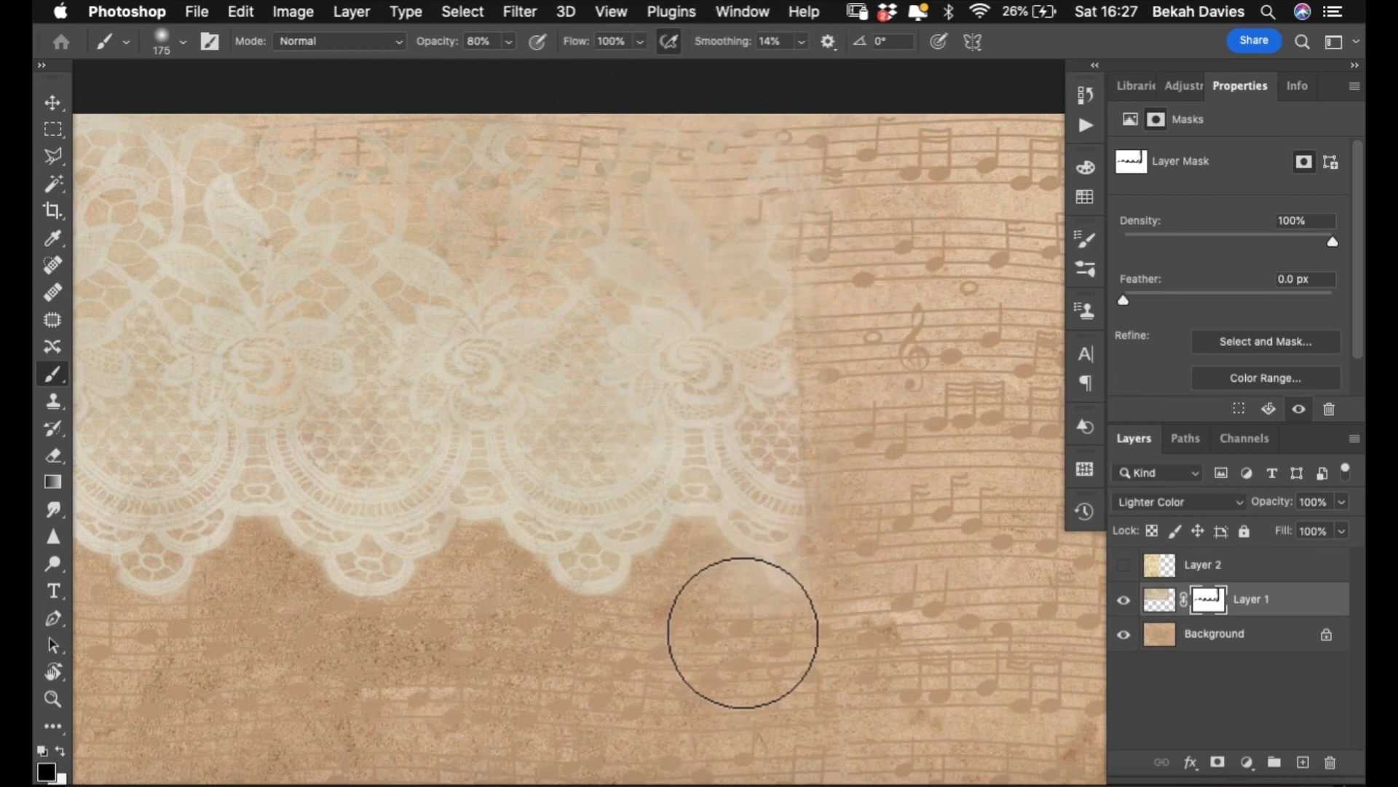
pyautogui.press('[')
pyautogui.press('[')
pyautogui.press('[')
pyautogui.press('[')
pyautogui.press('[')
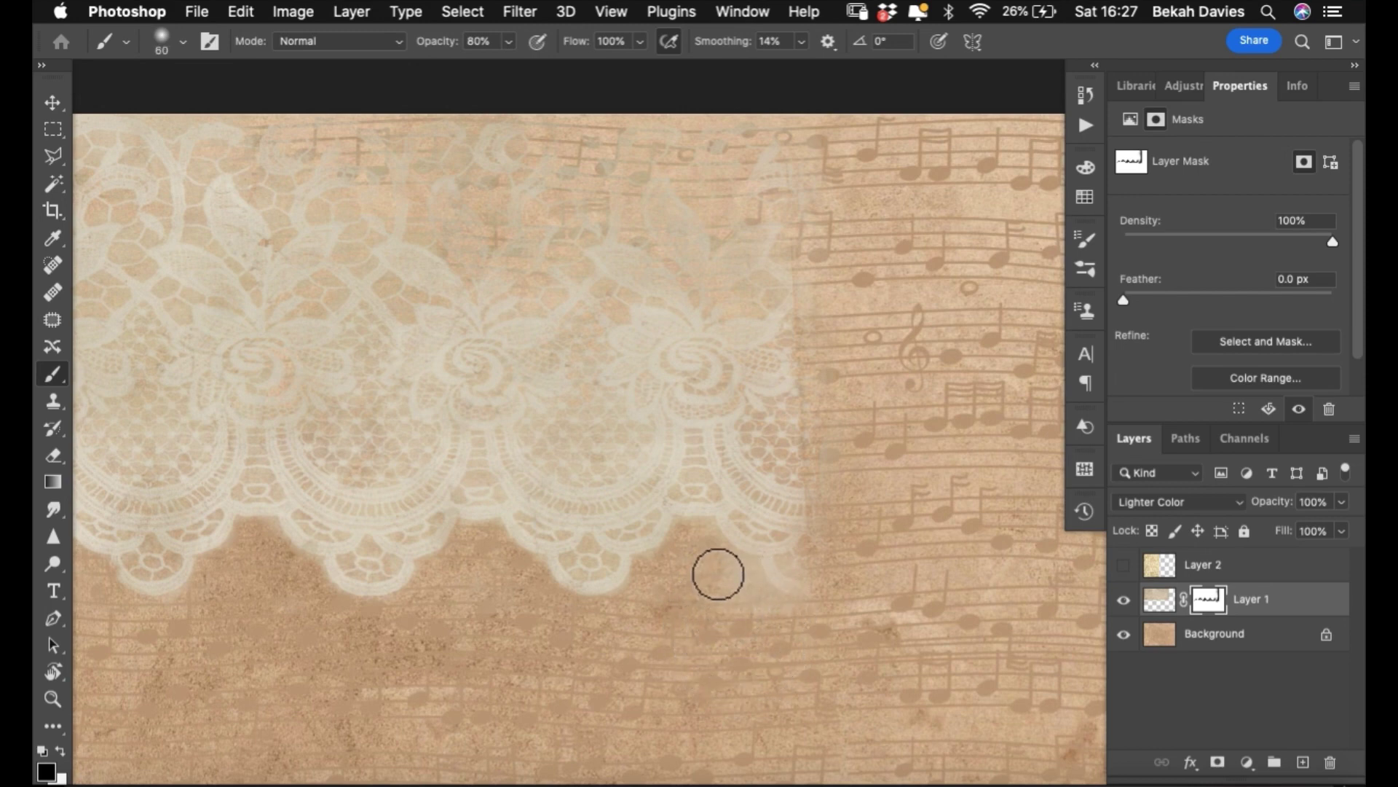
pyautogui.moveTo(718, 574)
pyautogui.mouseDown()
pyautogui.moveTo(712, 562)
pyautogui.moveTo(710, 583)
pyautogui.mouseUp()
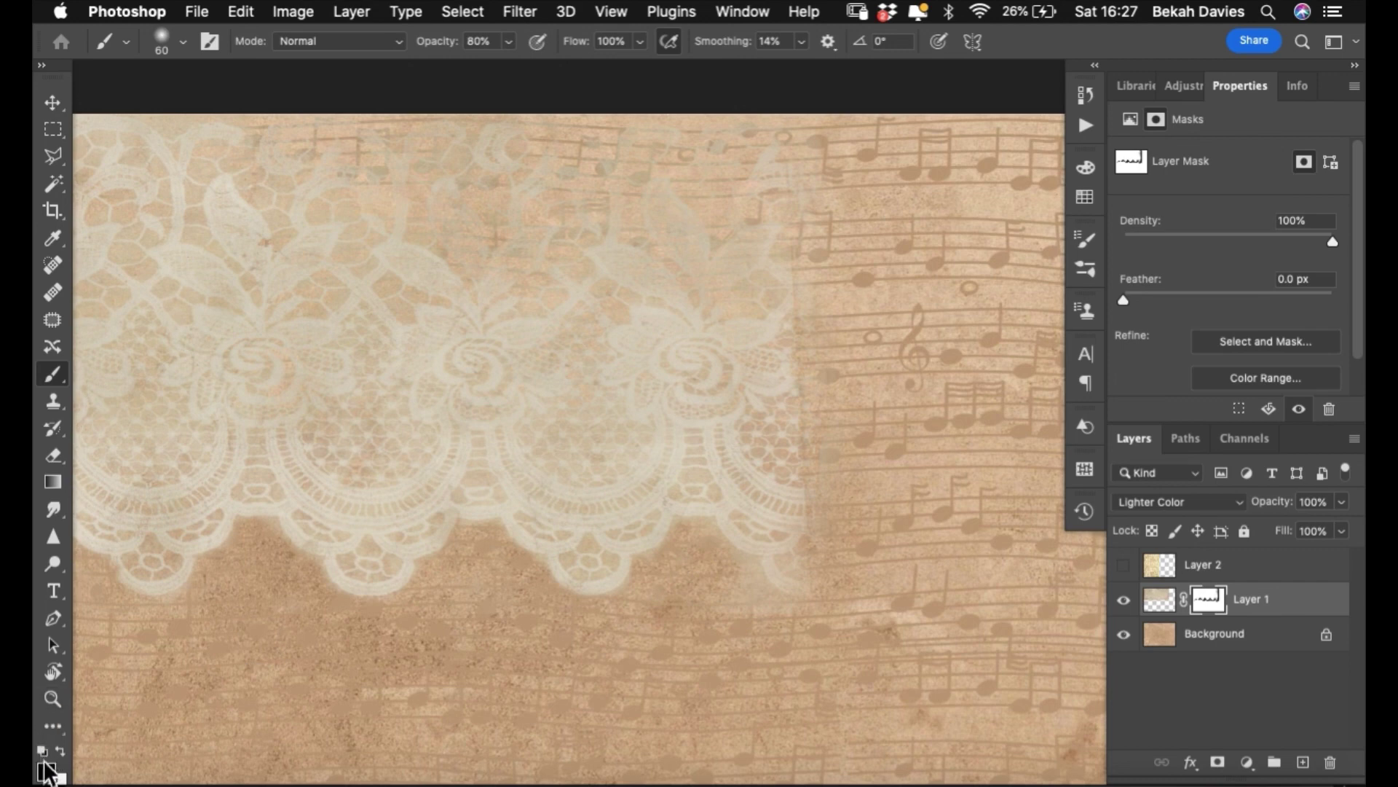
pyautogui.click(45, 770)
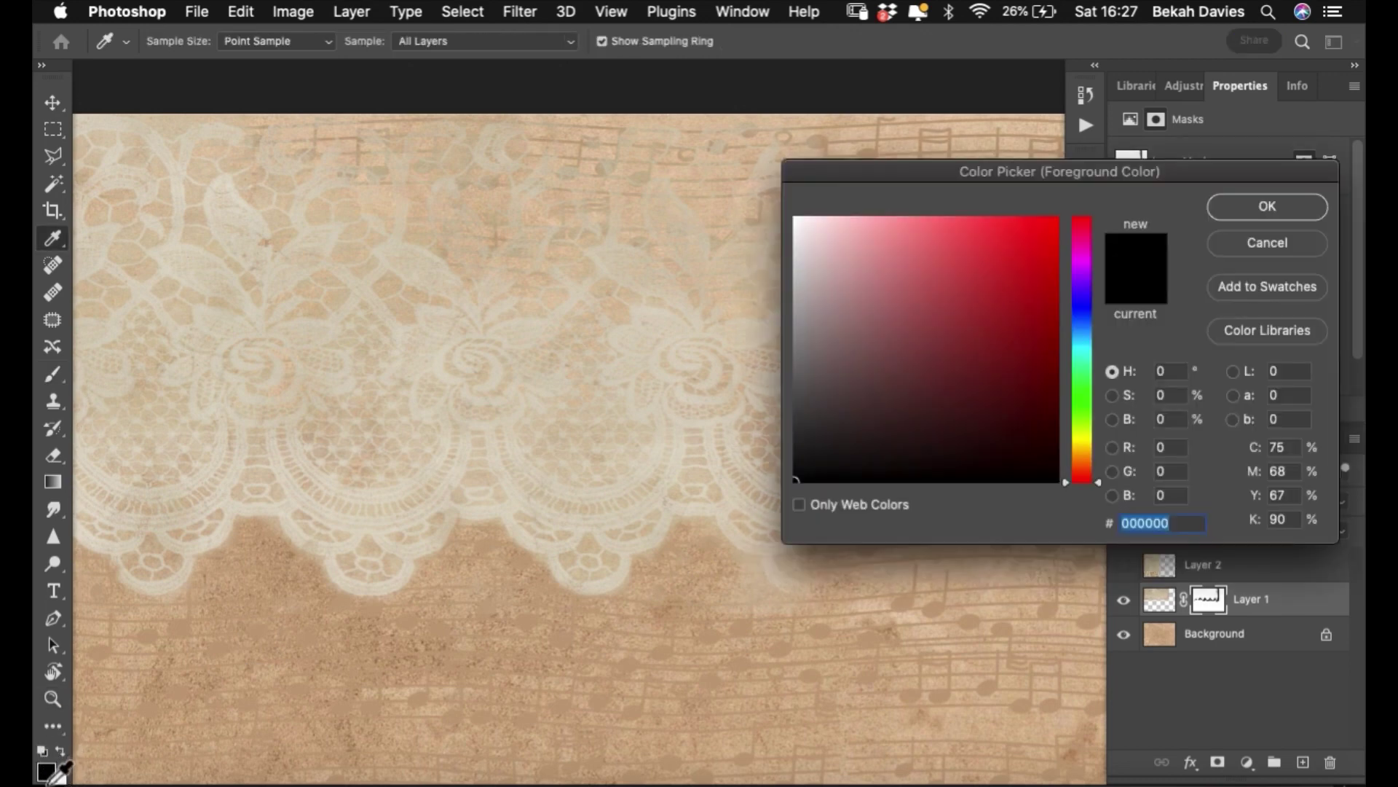
pyautogui.click(1285, 204)
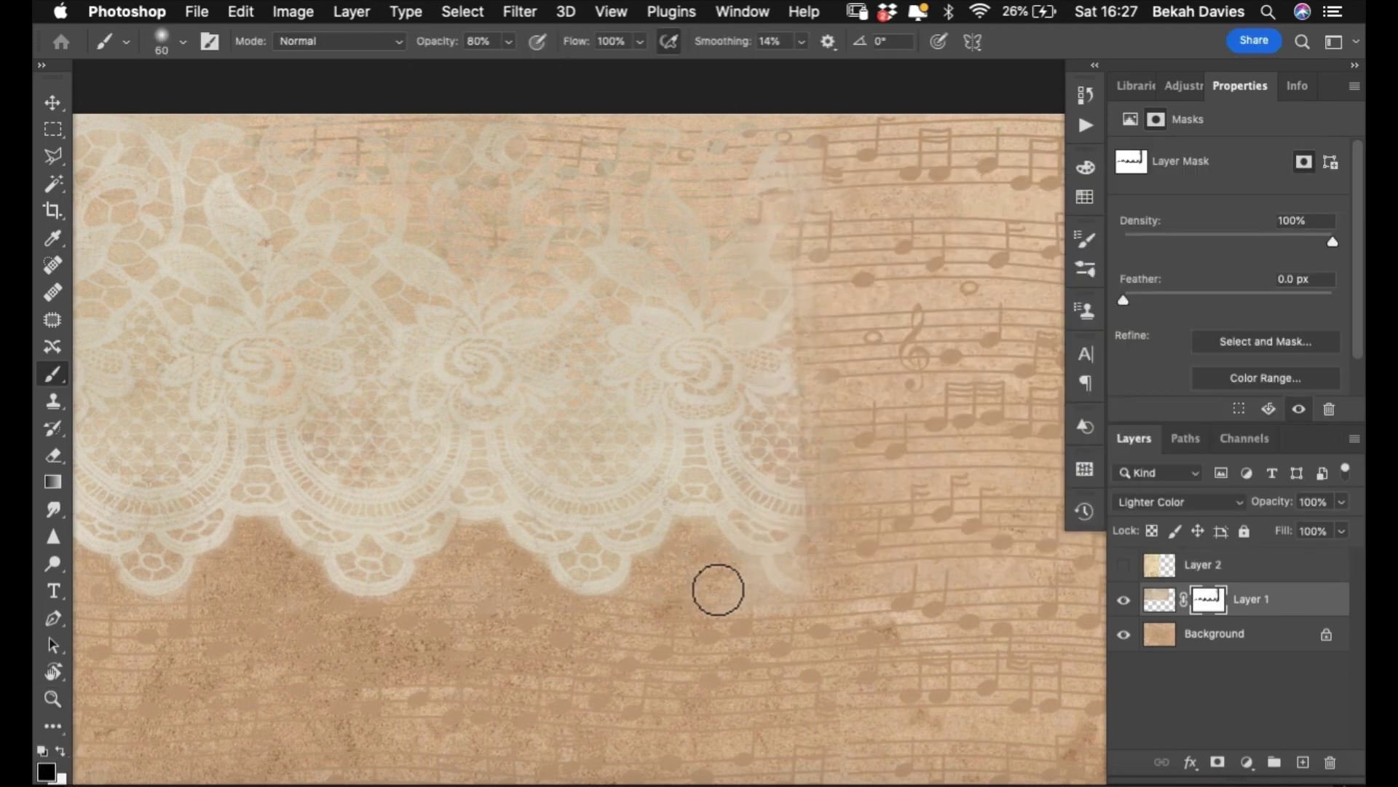
pyautogui.moveTo(734, 589)
pyautogui.mouseDown()
pyautogui.moveTo(724, 571)
pyautogui.moveTo(769, 618)
pyautogui.moveTo(815, 602)
pyautogui.moveTo(780, 587)
pyautogui.moveTo(802, 571)
pyautogui.moveTo(831, 585)
pyautogui.mouseUp()
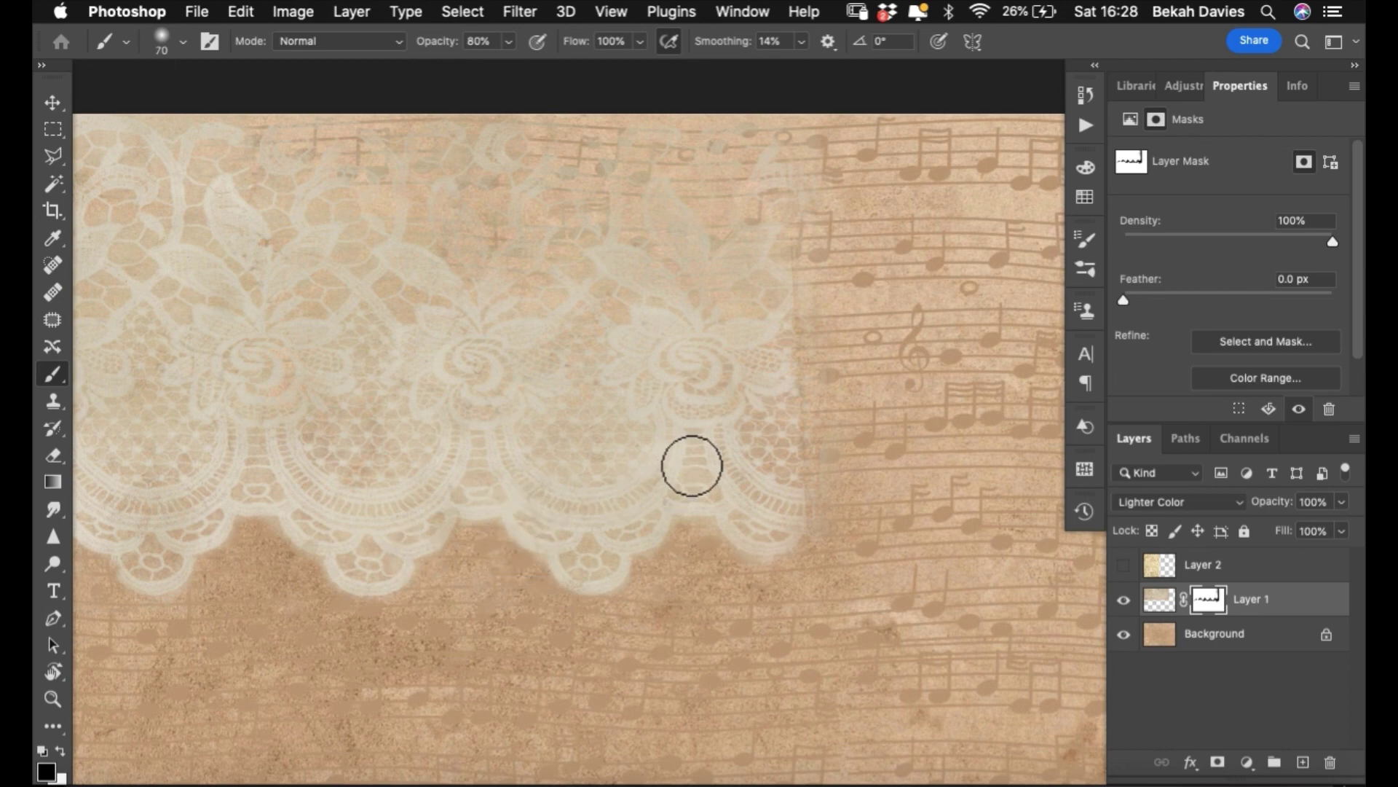
# - Fade both ends of Layer 1's lace into the background on its mask, using a 250 px brush at 19% opacity
pyautogui.press(']')
pyautogui.press(']')
pyautogui.press(']')
pyautogui.press(']')
pyautogui.press(']')
pyautogui.press(']')
pyautogui.press(']')
pyautogui.press(']')
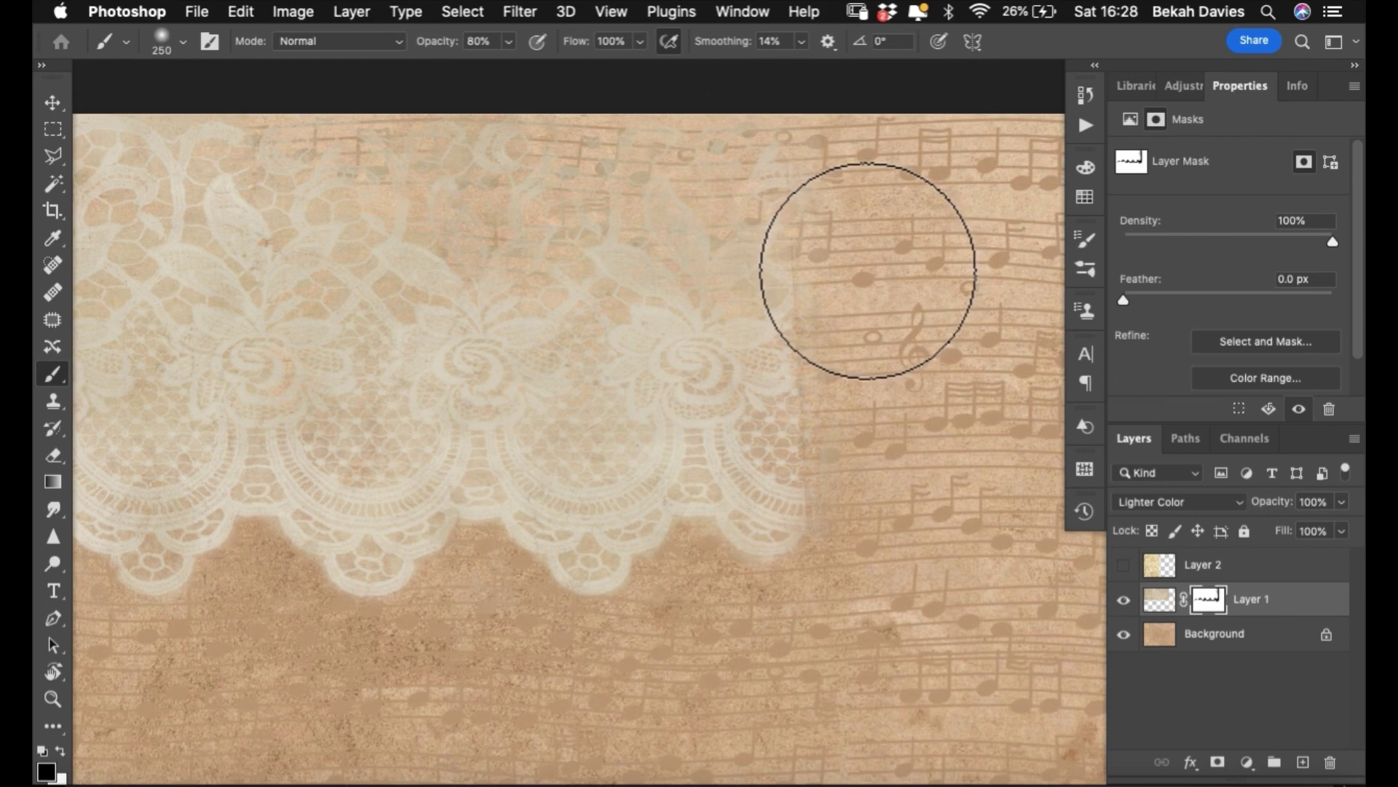
pyautogui.moveTo(508, 41); pyautogui.dragTo(452, 67)
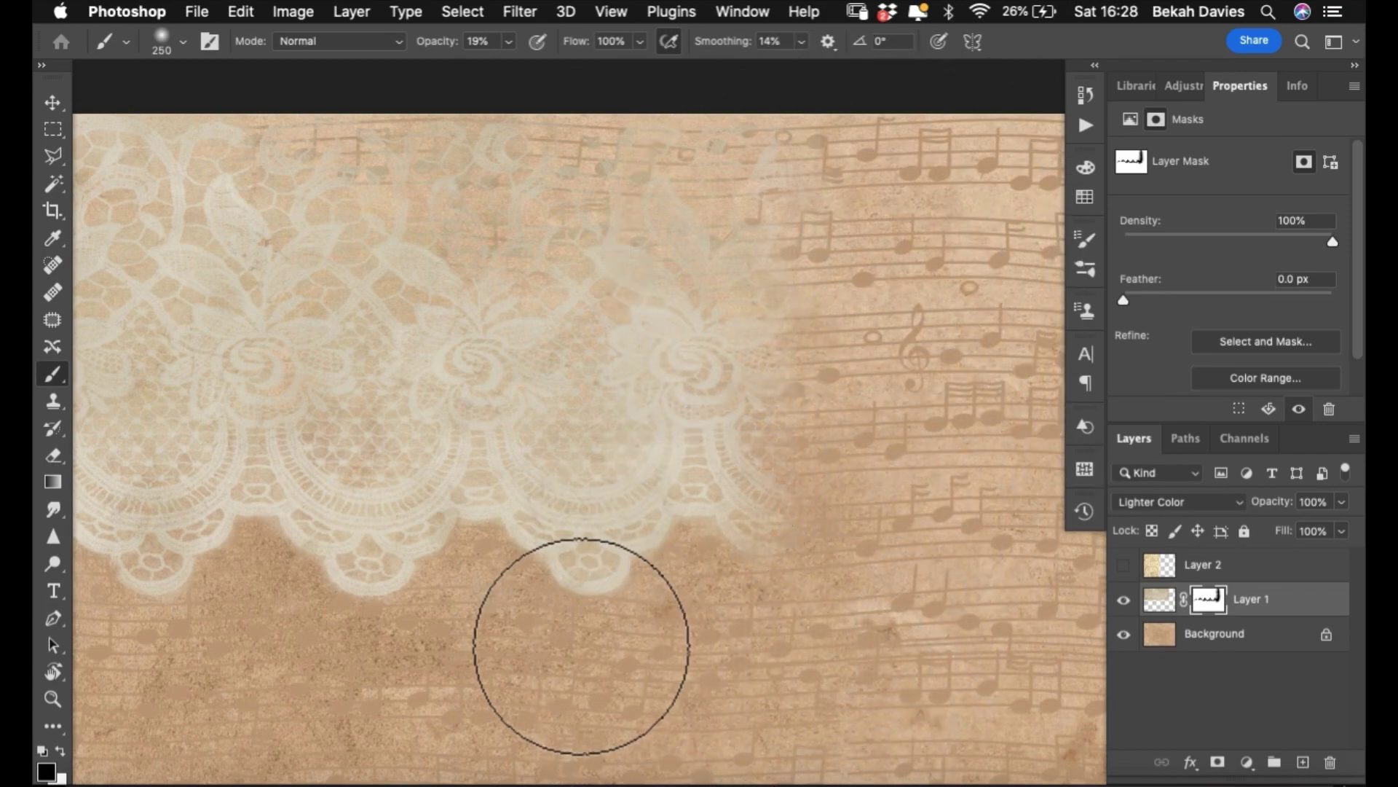
pyautogui.moveTo(734, 649); pyautogui.dragTo(924, 523)
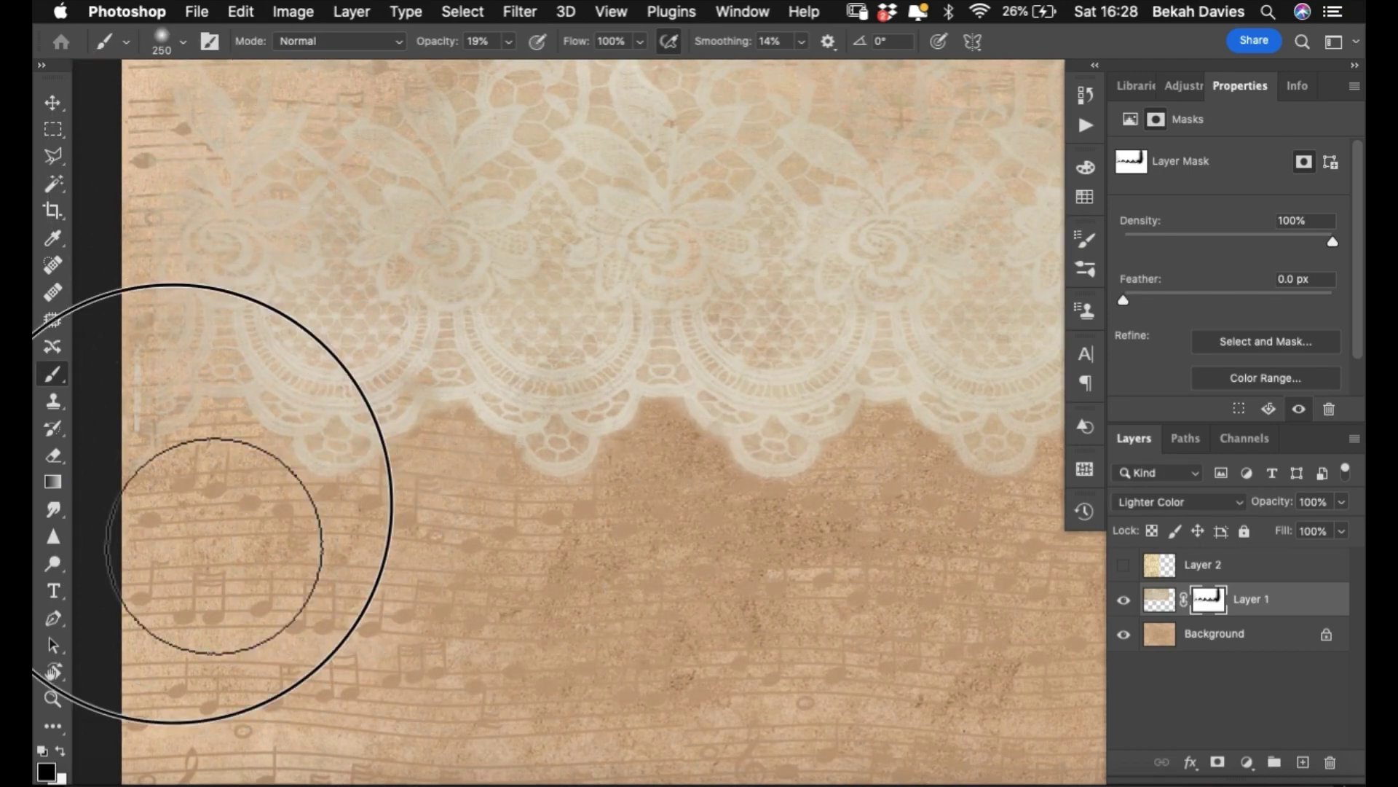
pyautogui.keyDown('alt'); pyautogui.keyDown('super'); pyautogui.click(499, 490); pyautogui.keyUp('super'); pyautogui.keyUp('alt')
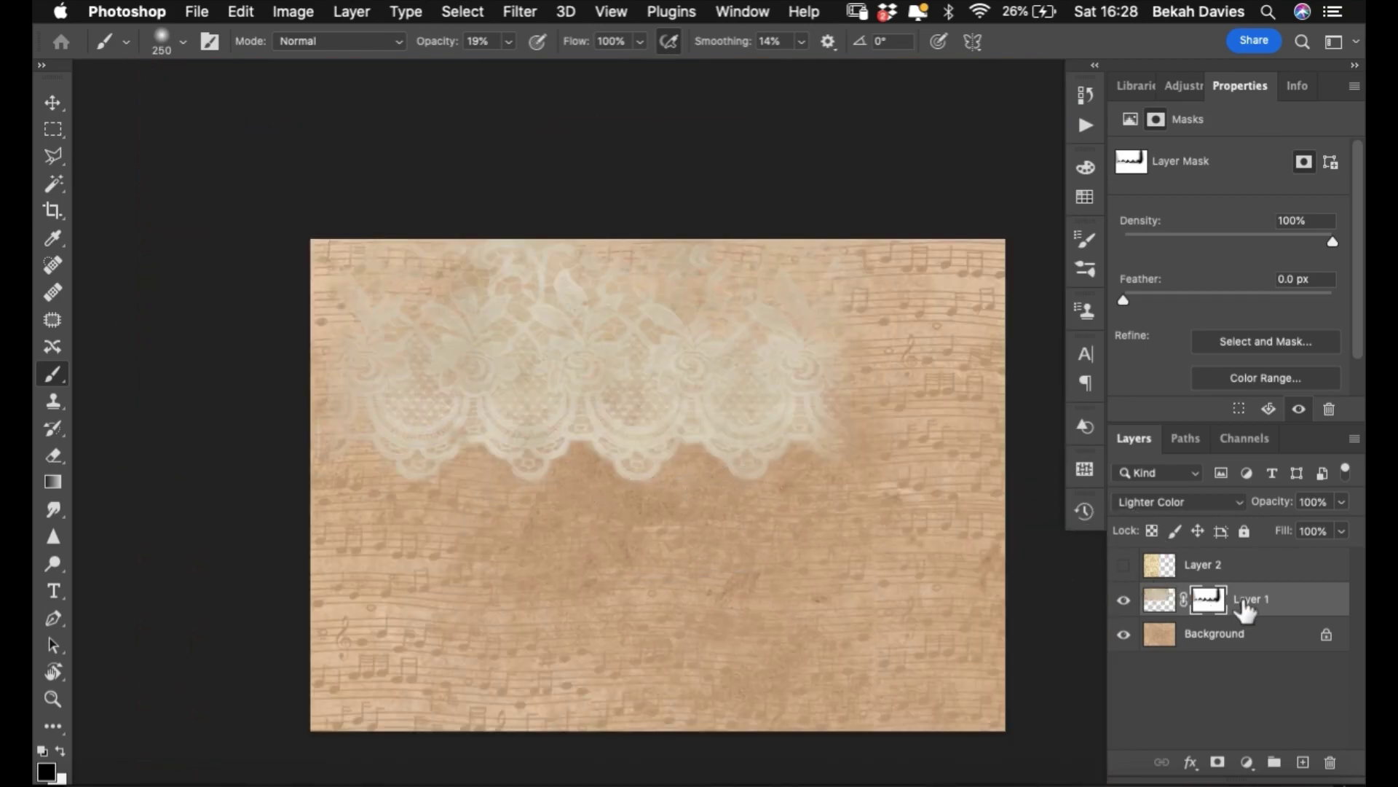
# - Try several opacities on Layer 1, settle on 70%, and move the lace toward the canvas's upper-left corner, about X -5.76 in, Y -2.24 in
pyautogui.click(1158, 599)
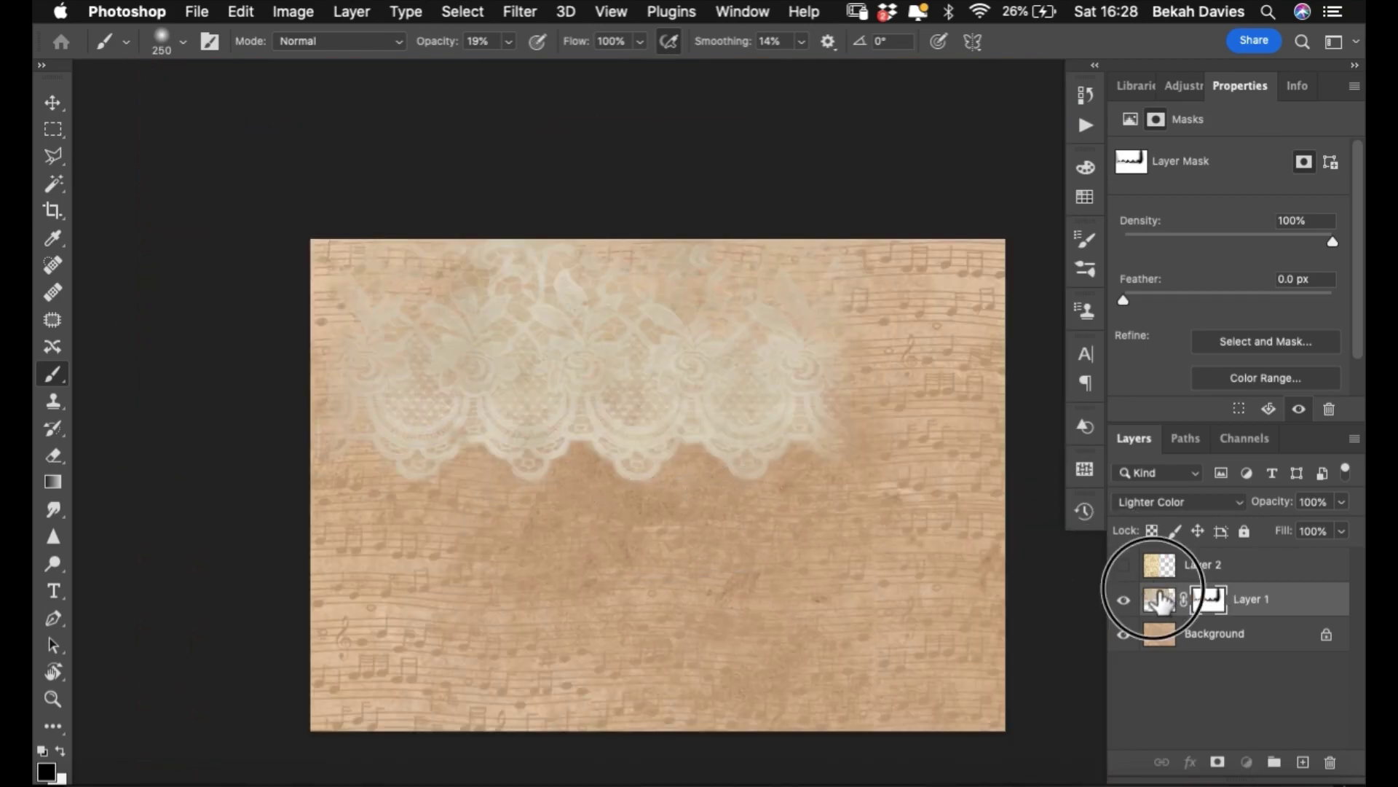
pyautogui.press('v')
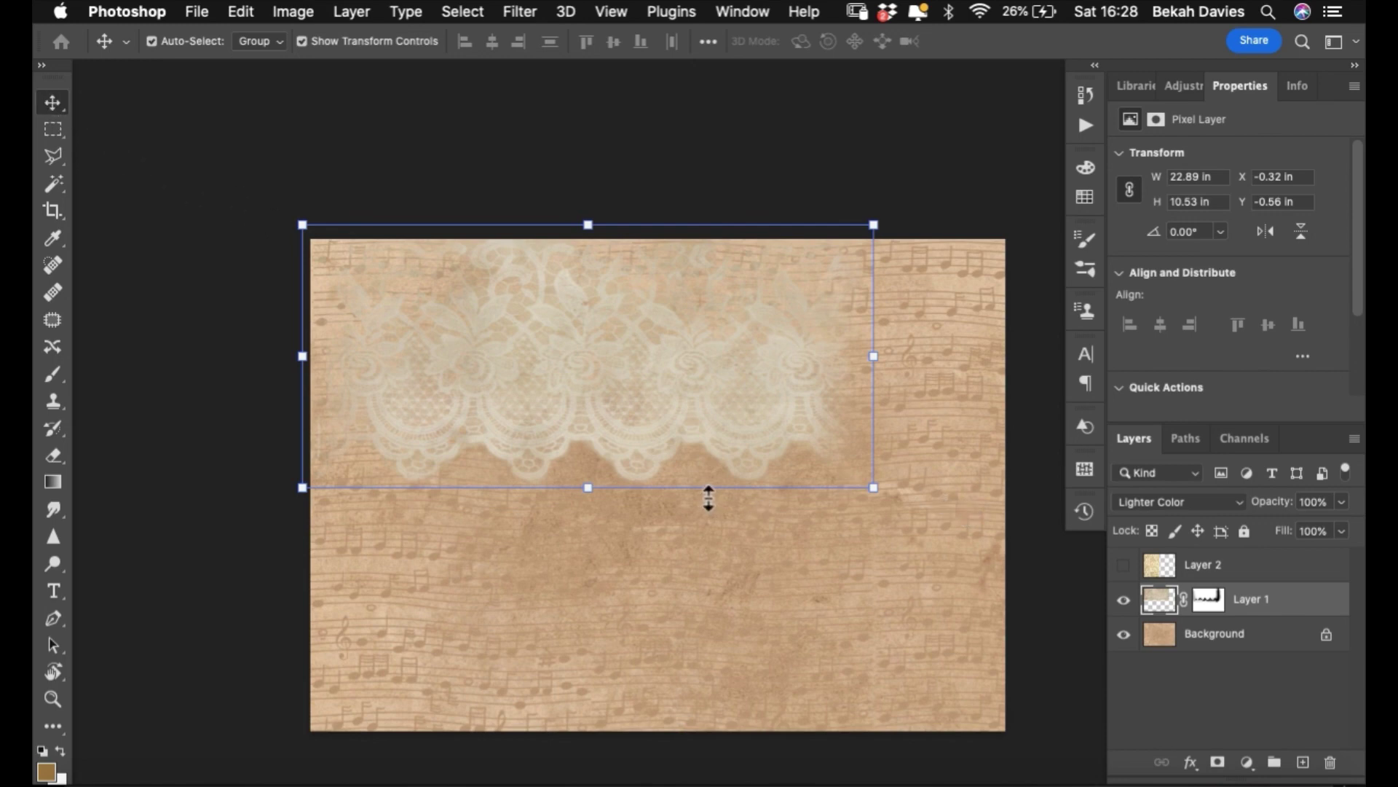
pyautogui.press('8')
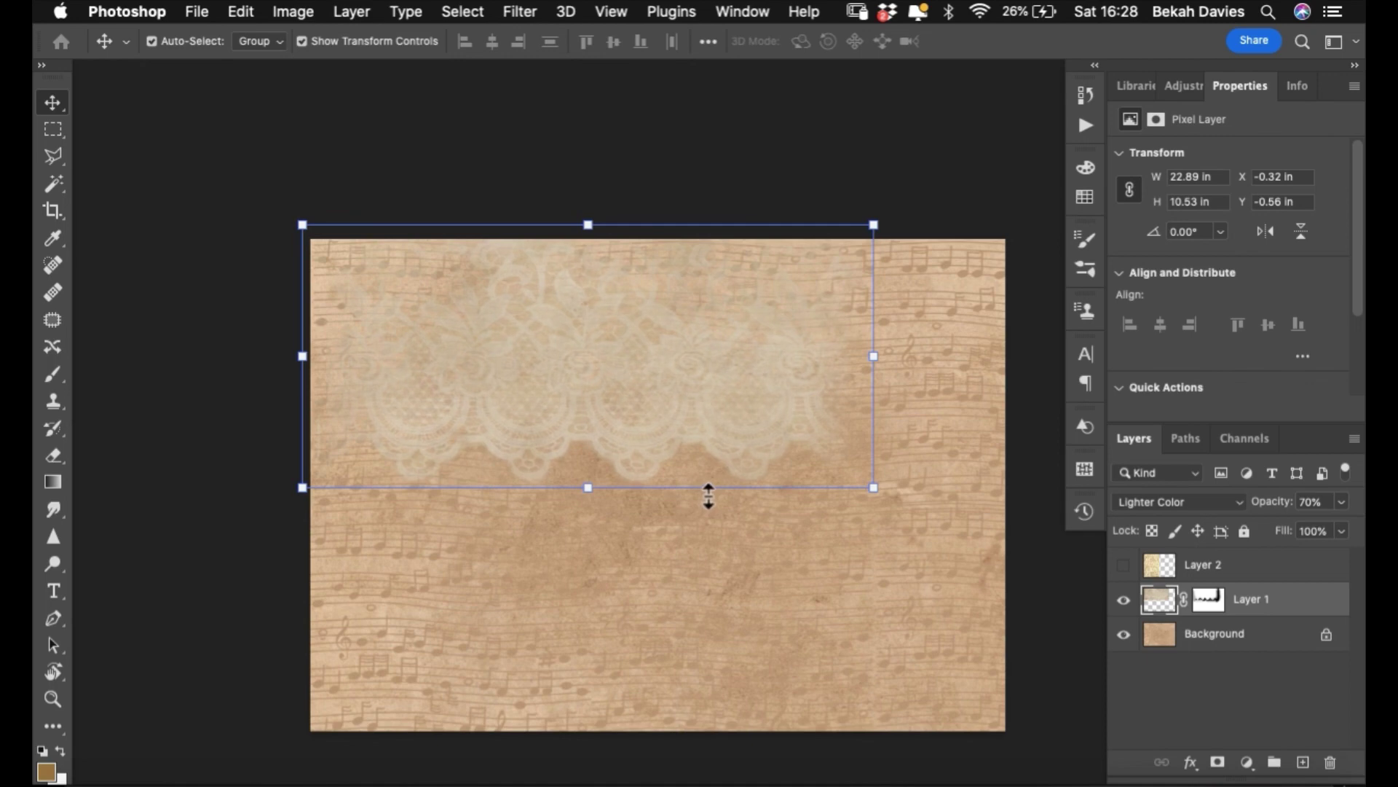
pyautogui.press('5')
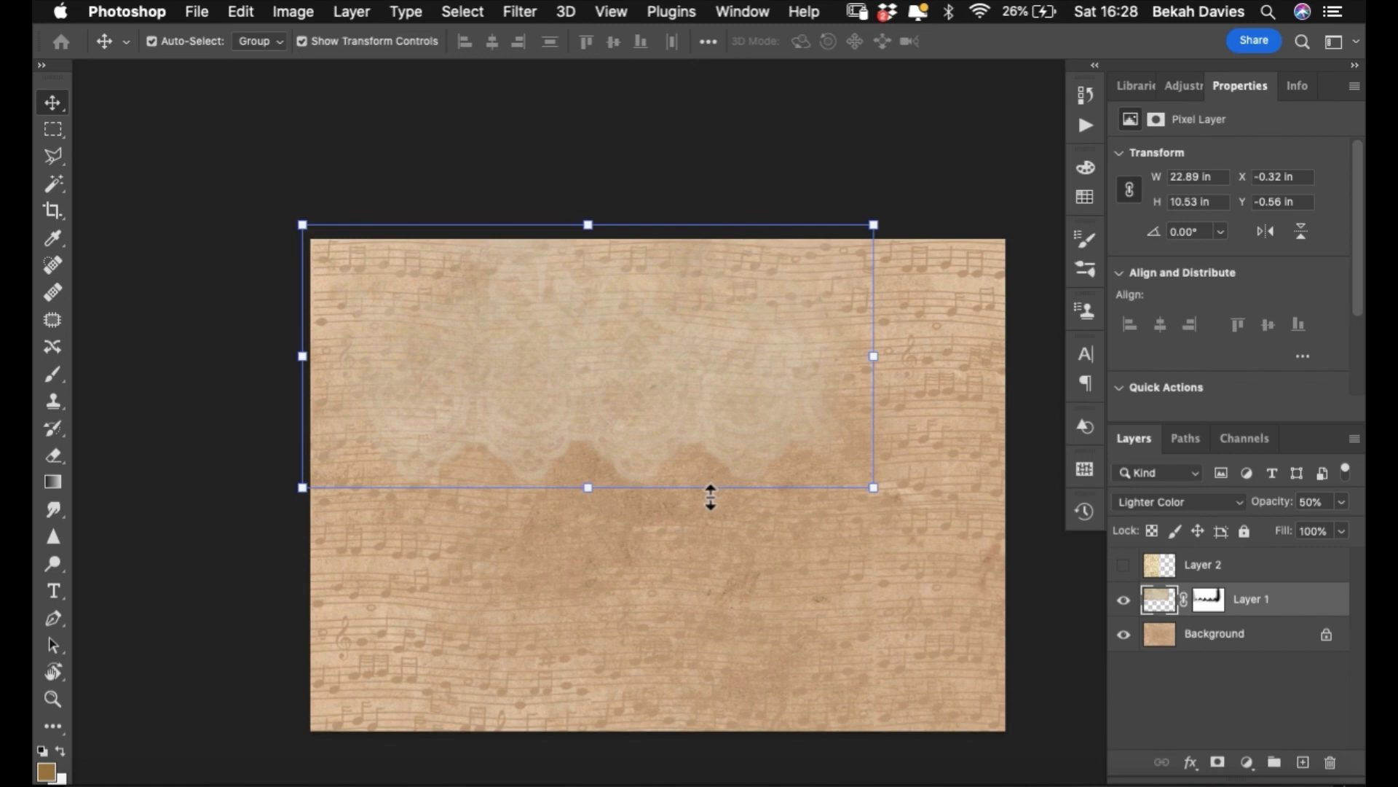
pyautogui.press('3')
pyautogui.press('8')
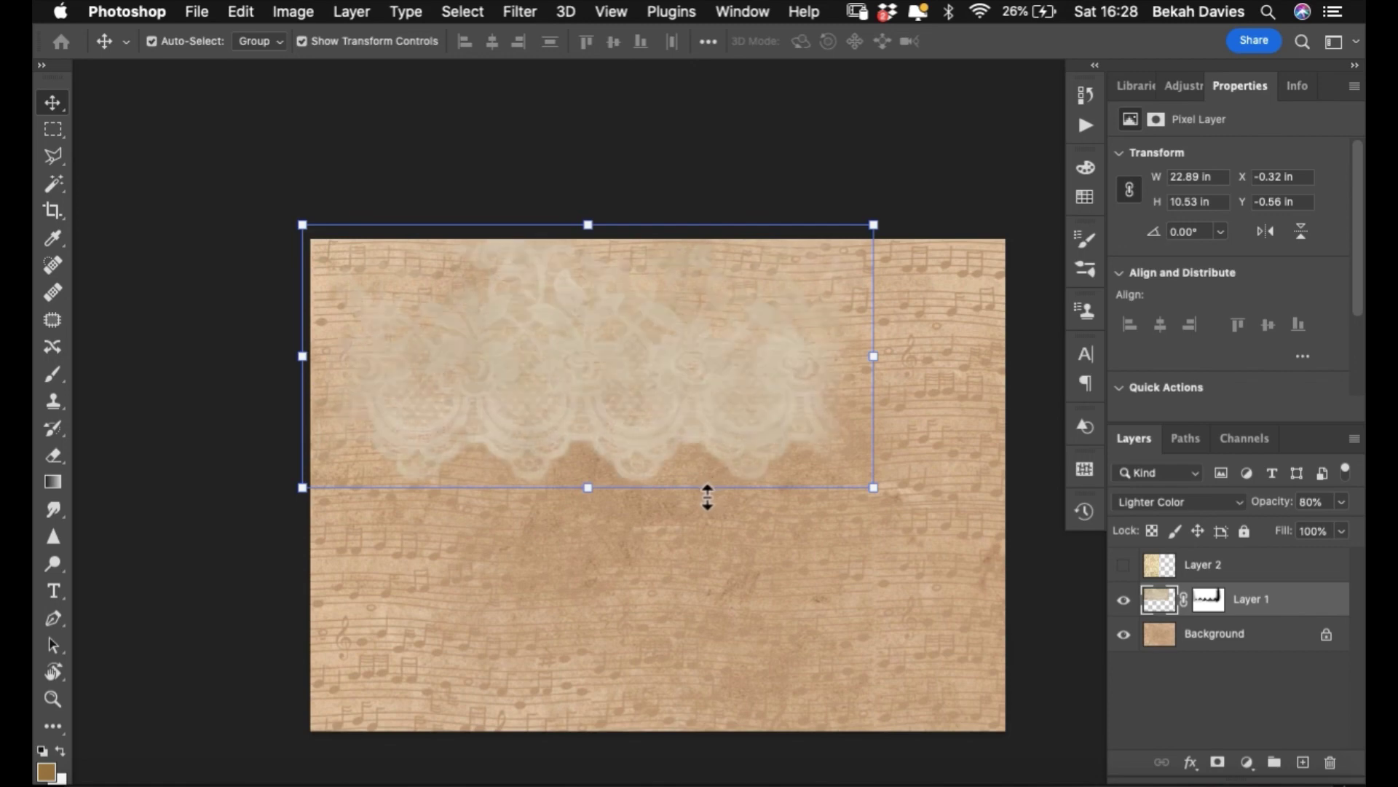
pyautogui.press('6')
pyautogui.moveTo(621, 360); pyautogui.dragTo(479, 328)
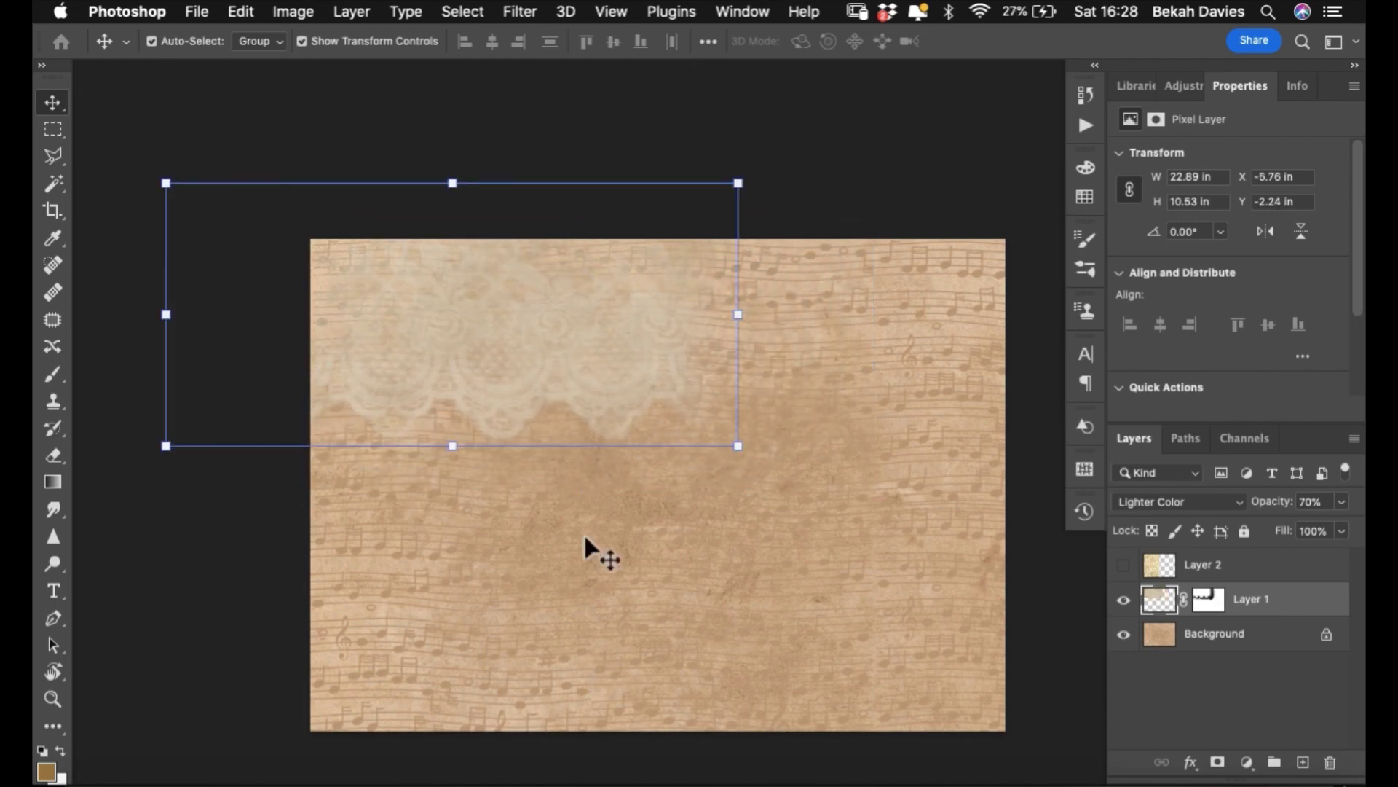
# - Show Layer 2 and make it the active layer
pyautogui.click(1203, 680)
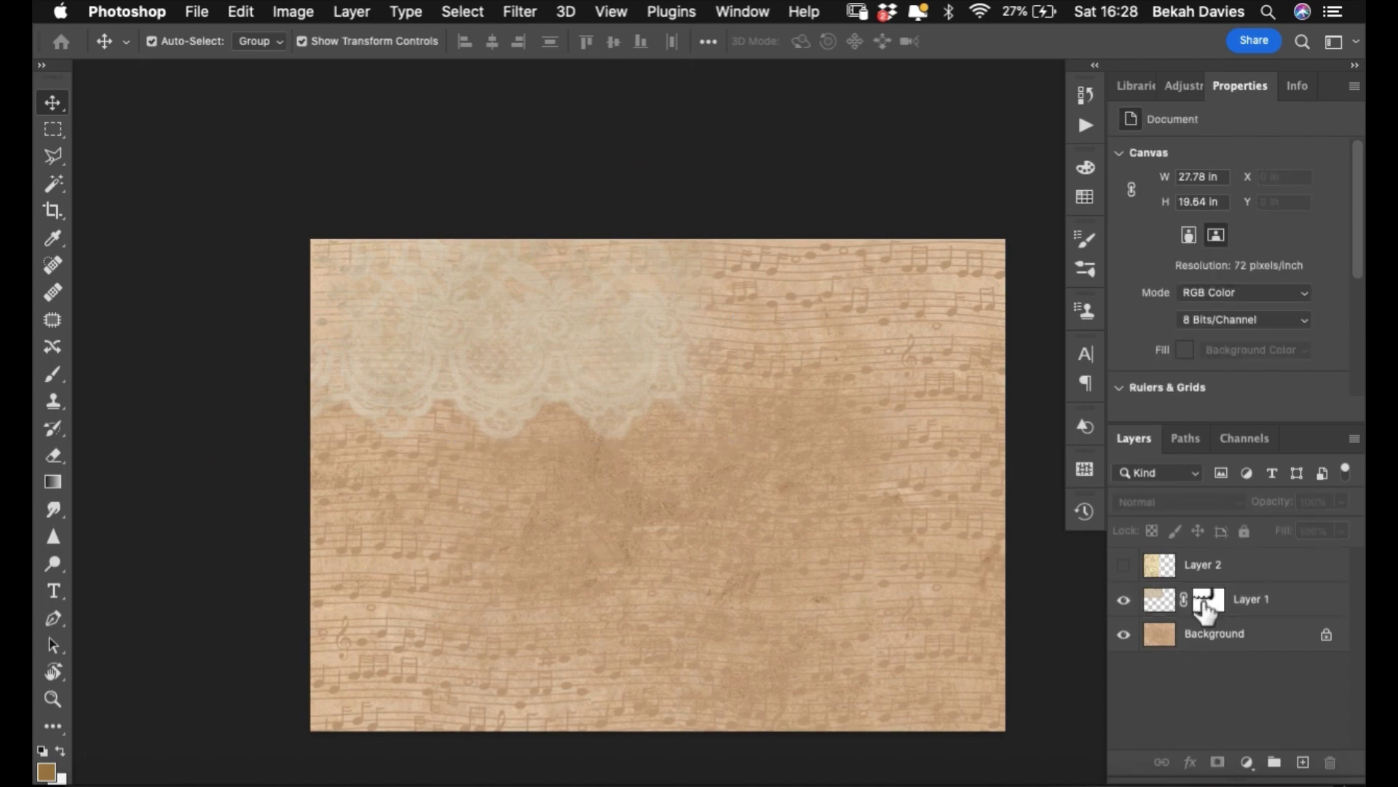
pyautogui.click(1215, 603)
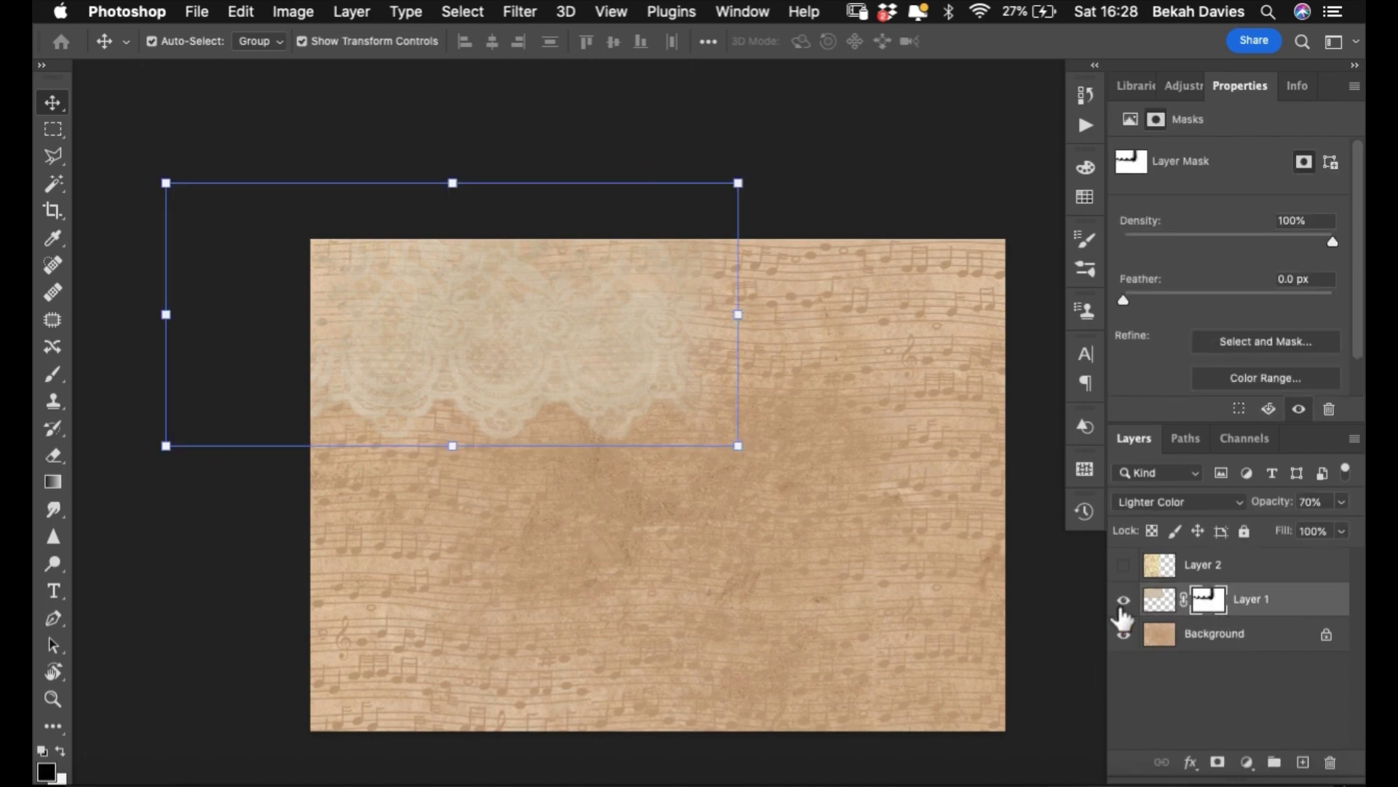
pyautogui.click(1123, 564)
pyautogui.click(1164, 569)
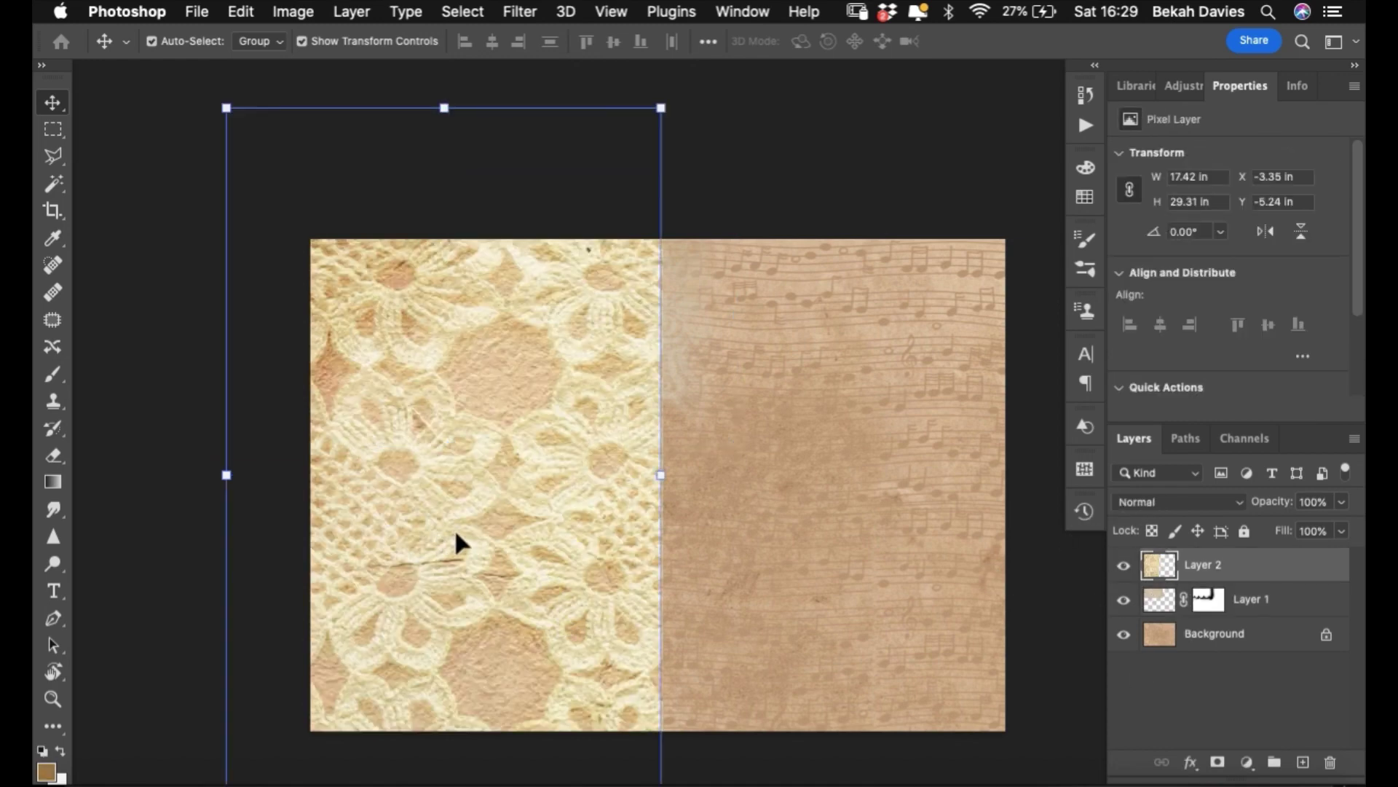
pyautogui.press('super+t')
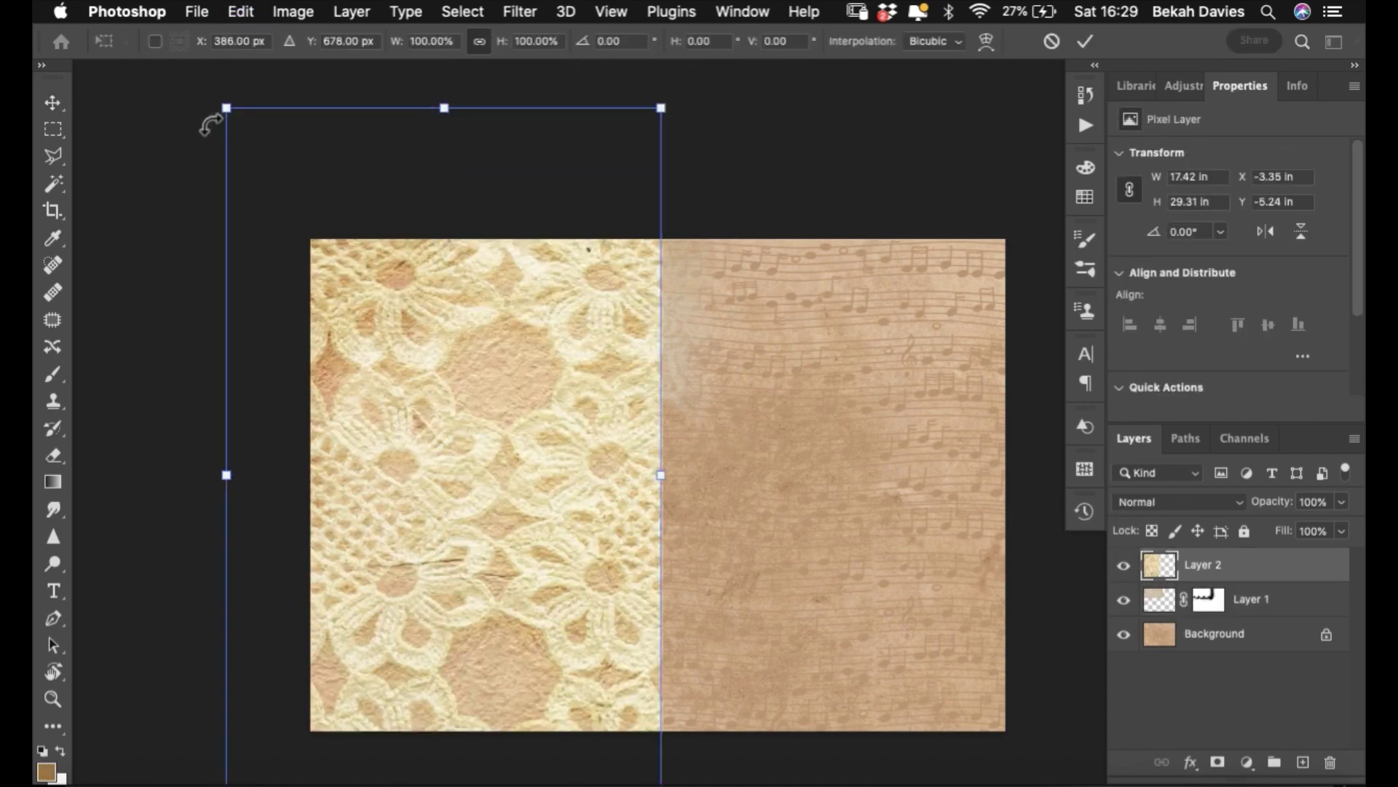
pyautogui.moveTo(226, 109); pyautogui.dragTo(392, 389)
pyautogui.moveTo(491, 509); pyautogui.dragTo(672, 474)
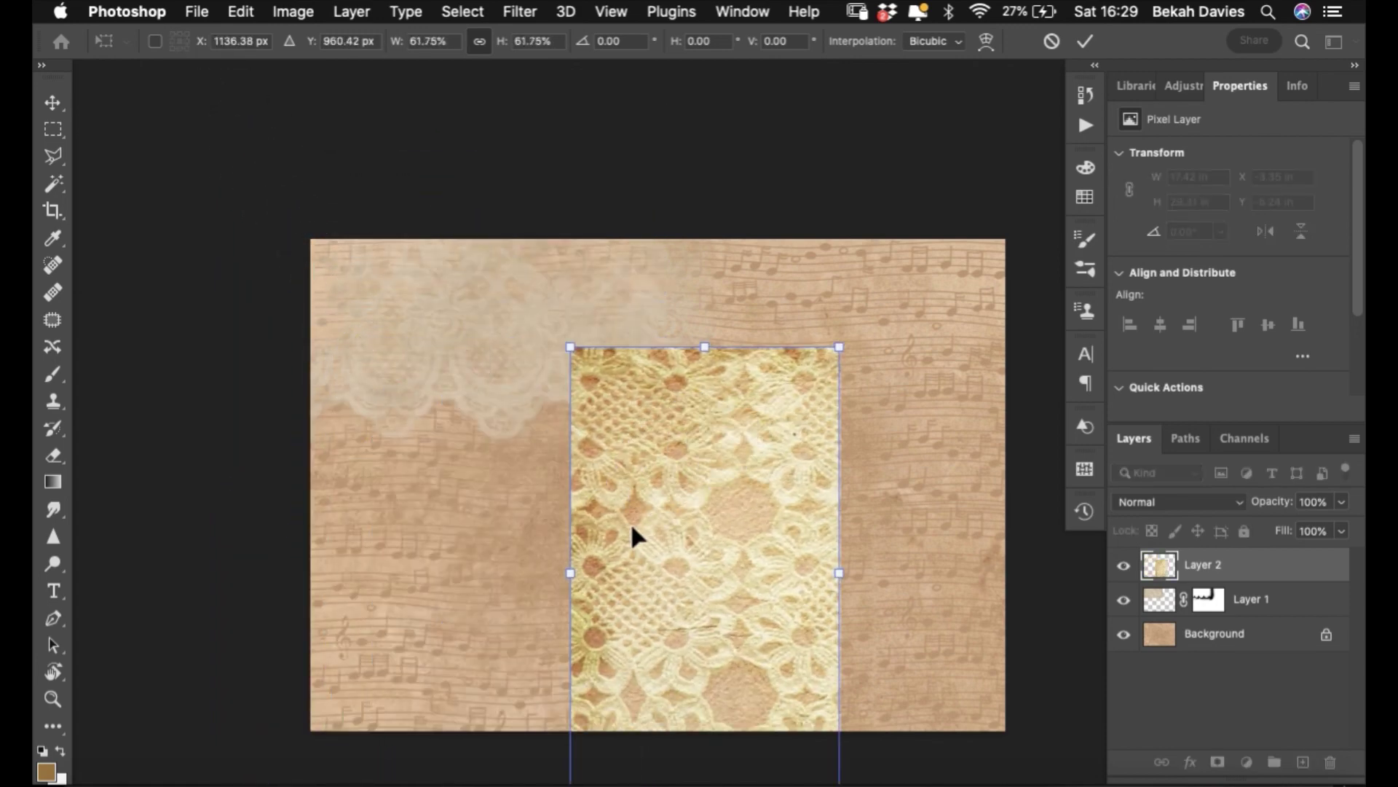
pyautogui.rightClick(705, 462)
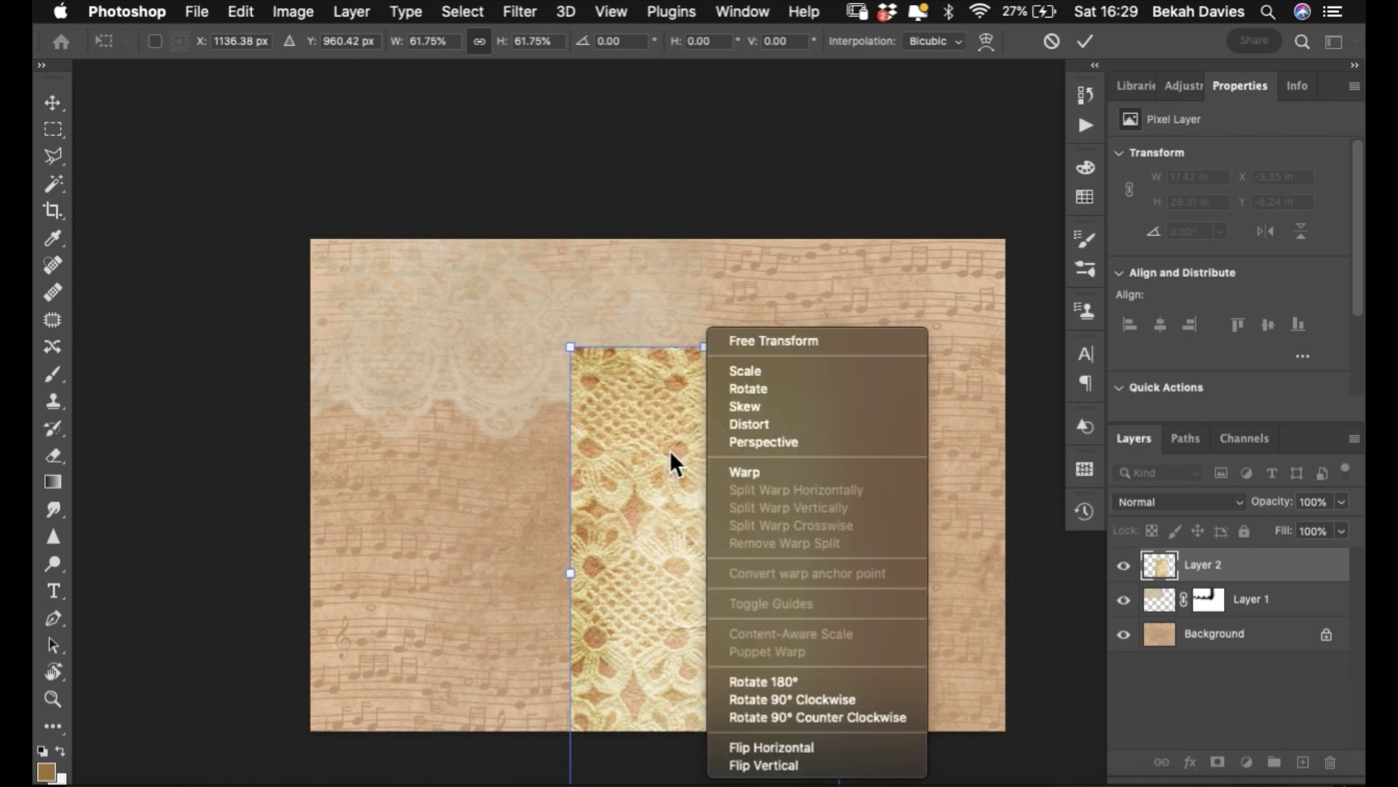
pyautogui.click(1021, 380)
pyautogui.moveTo(681, 444); pyautogui.dragTo(711, 415)
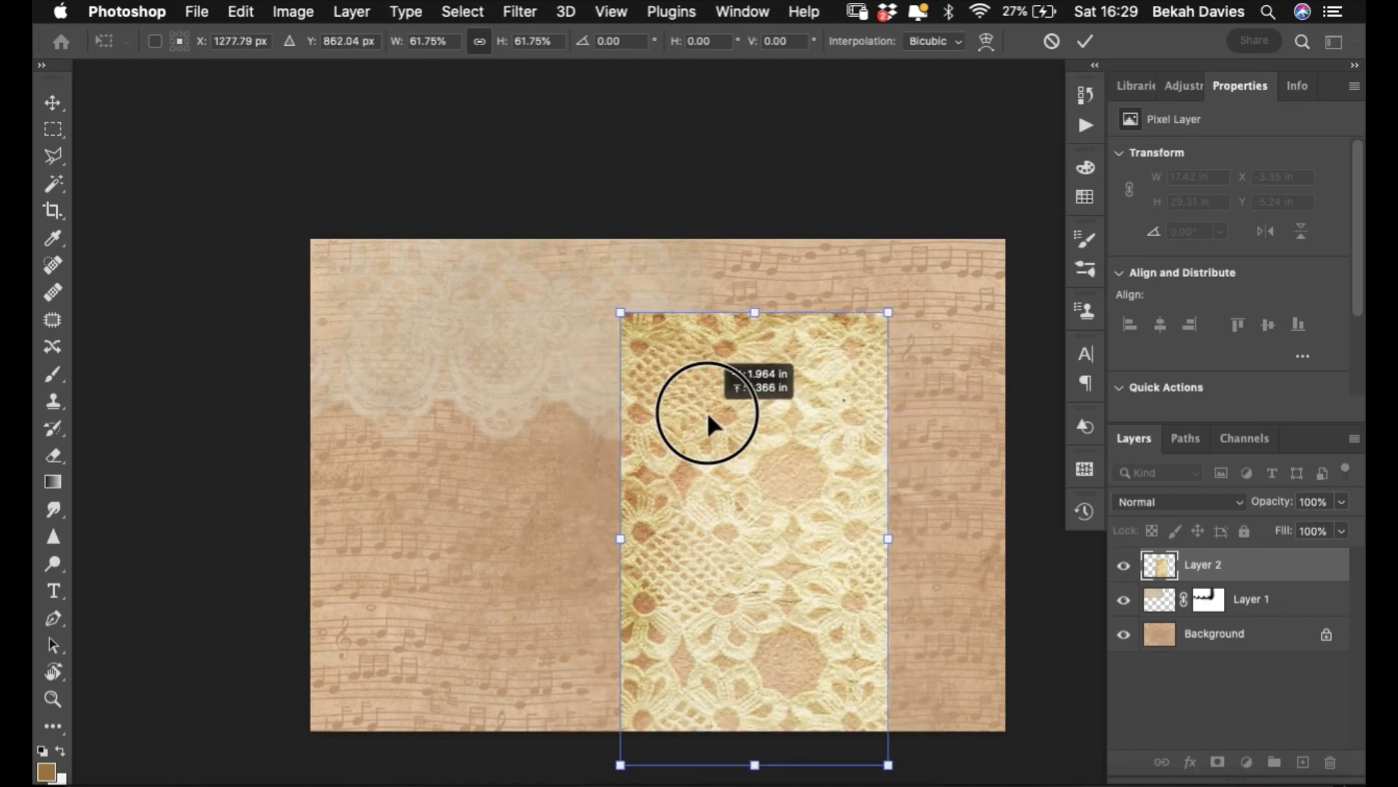
pyautogui.click(1053, 42)
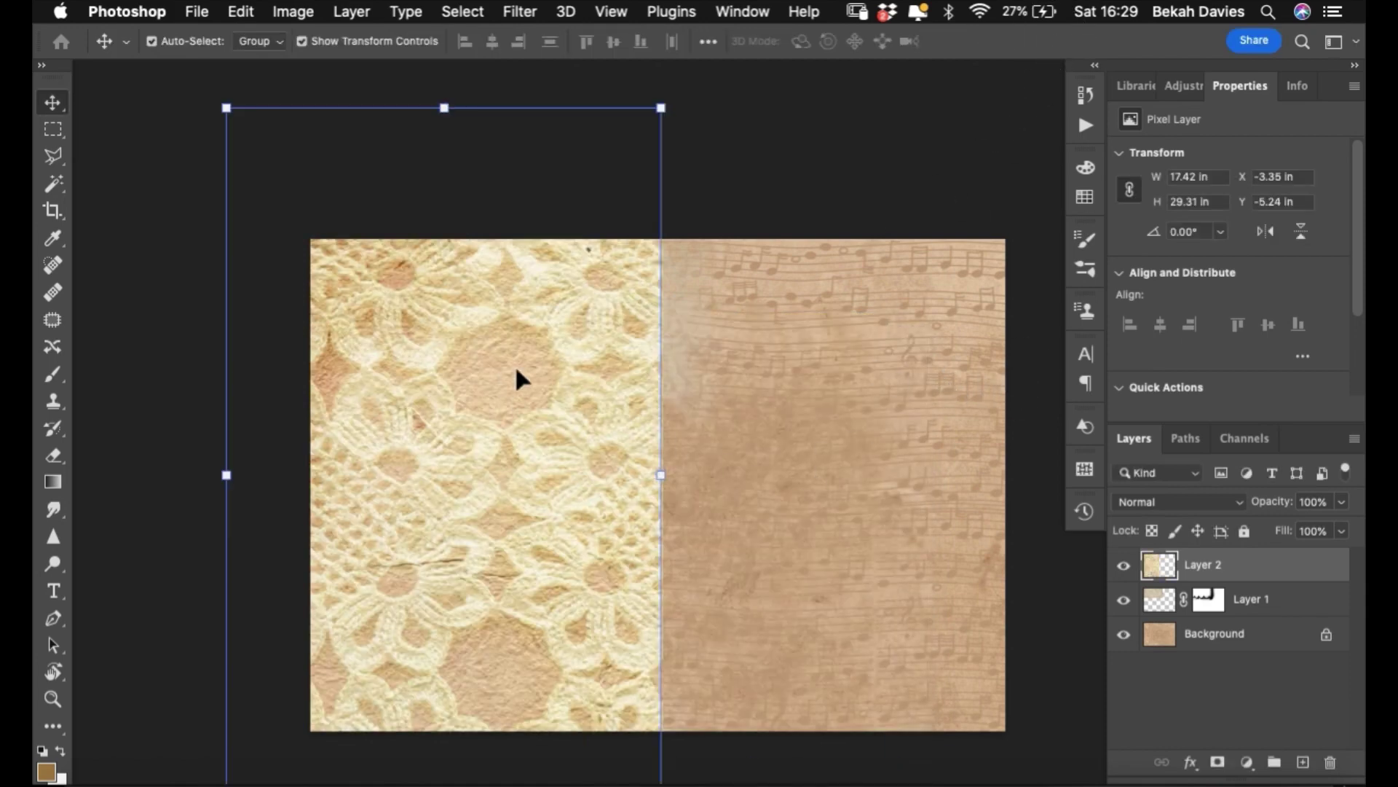
# - Move Layer 2's crochet lace to the right half of the canvas and flip it horizontally with Free Transform
pyautogui.moveTo(529, 368); pyautogui.dragTo(806, 461)
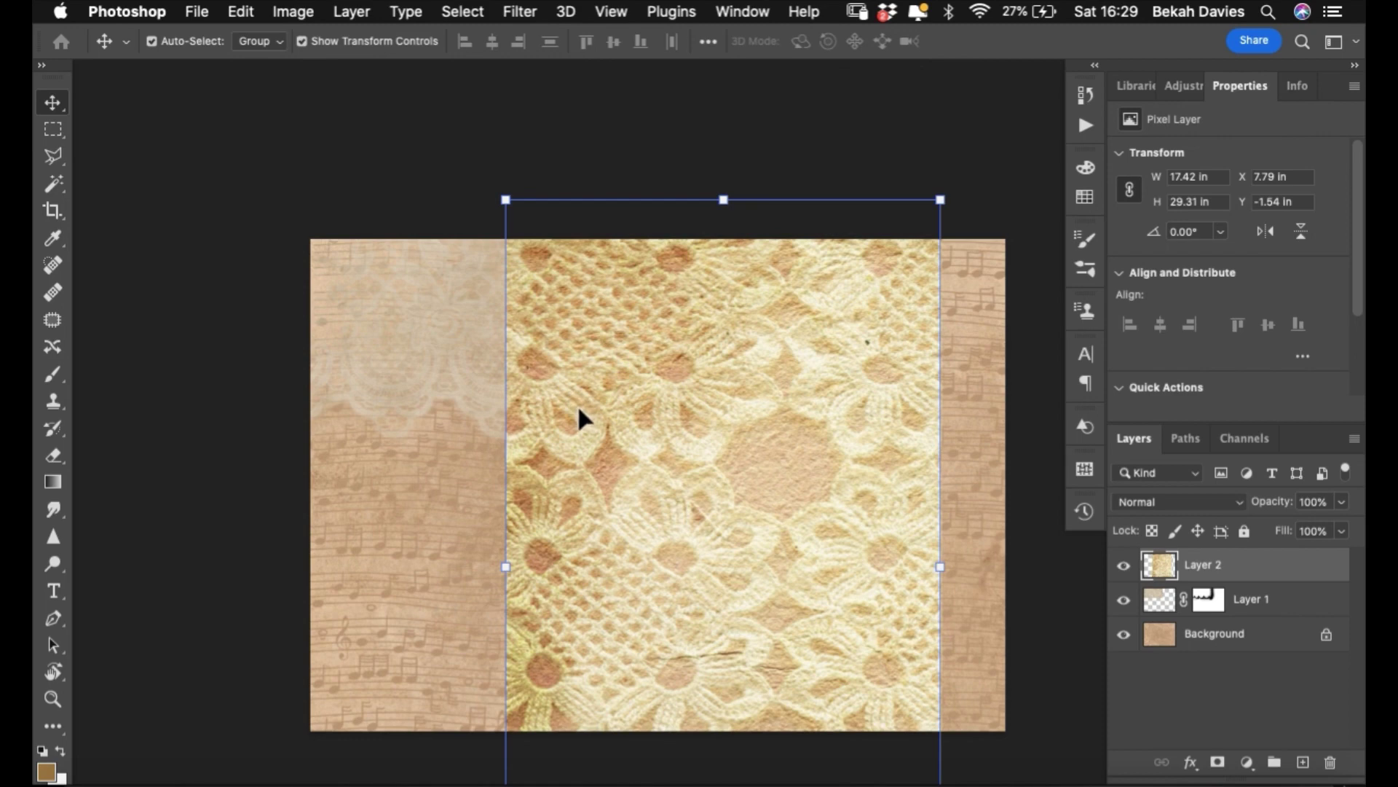
pyautogui.click(299, 16)
pyautogui.moveTo(241, 12)
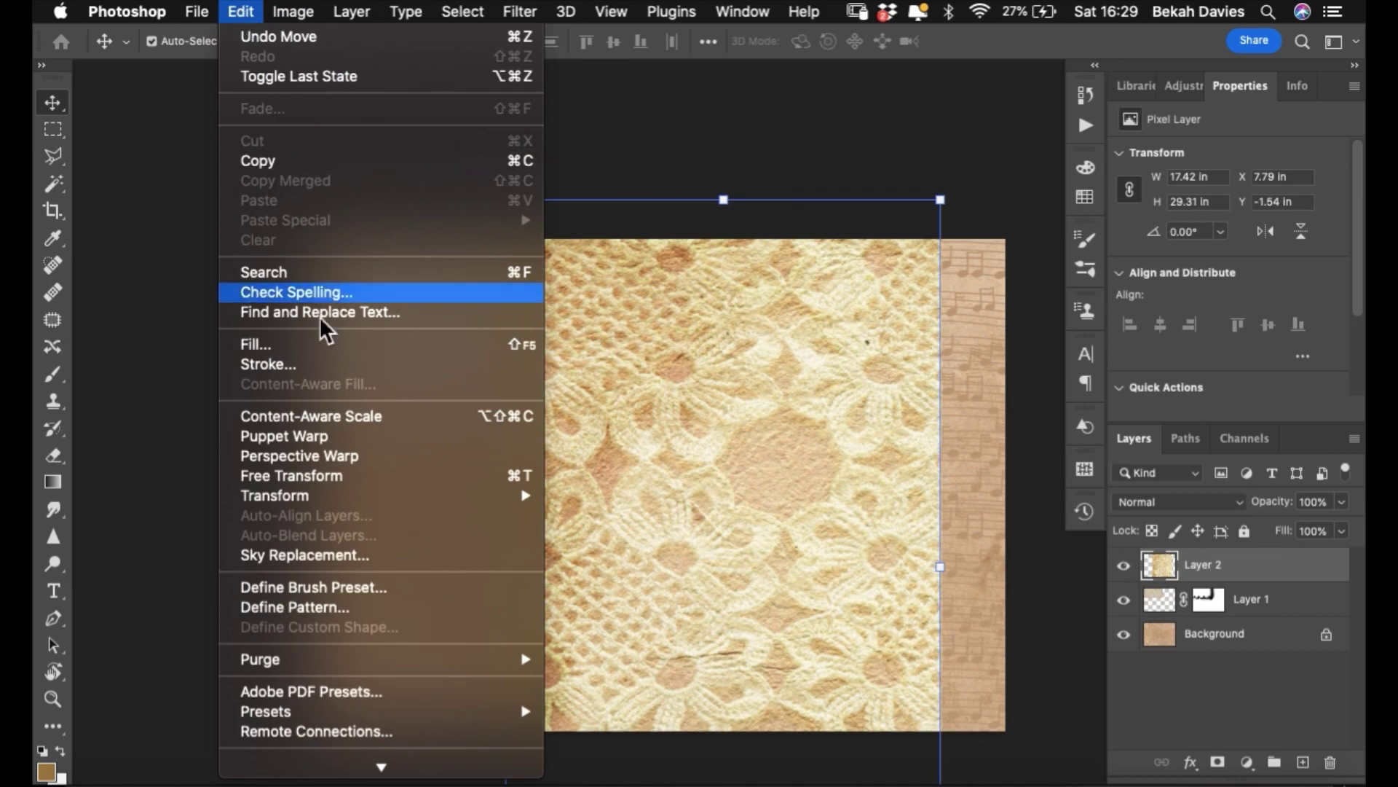
pyautogui.click(357, 475)
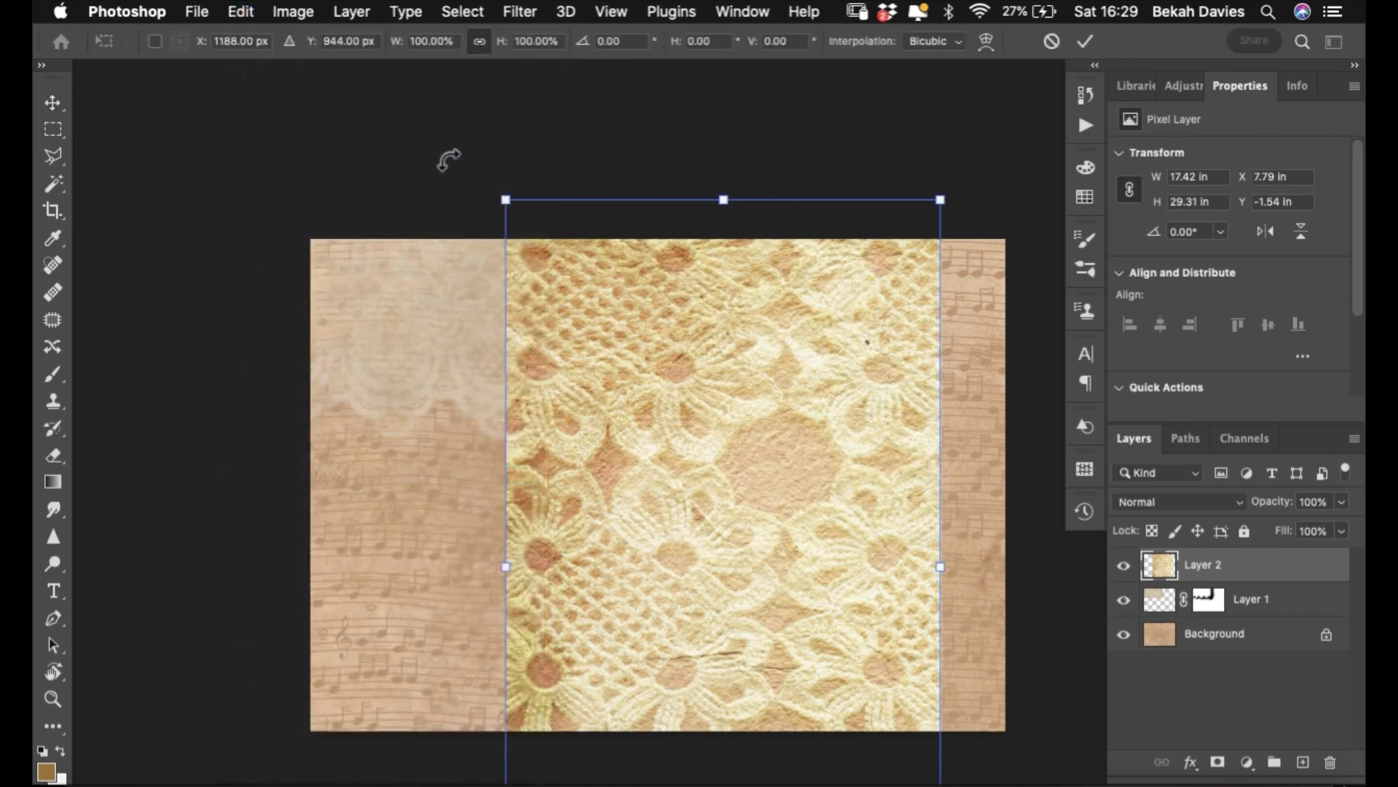
pyautogui.rightClick(646, 399)
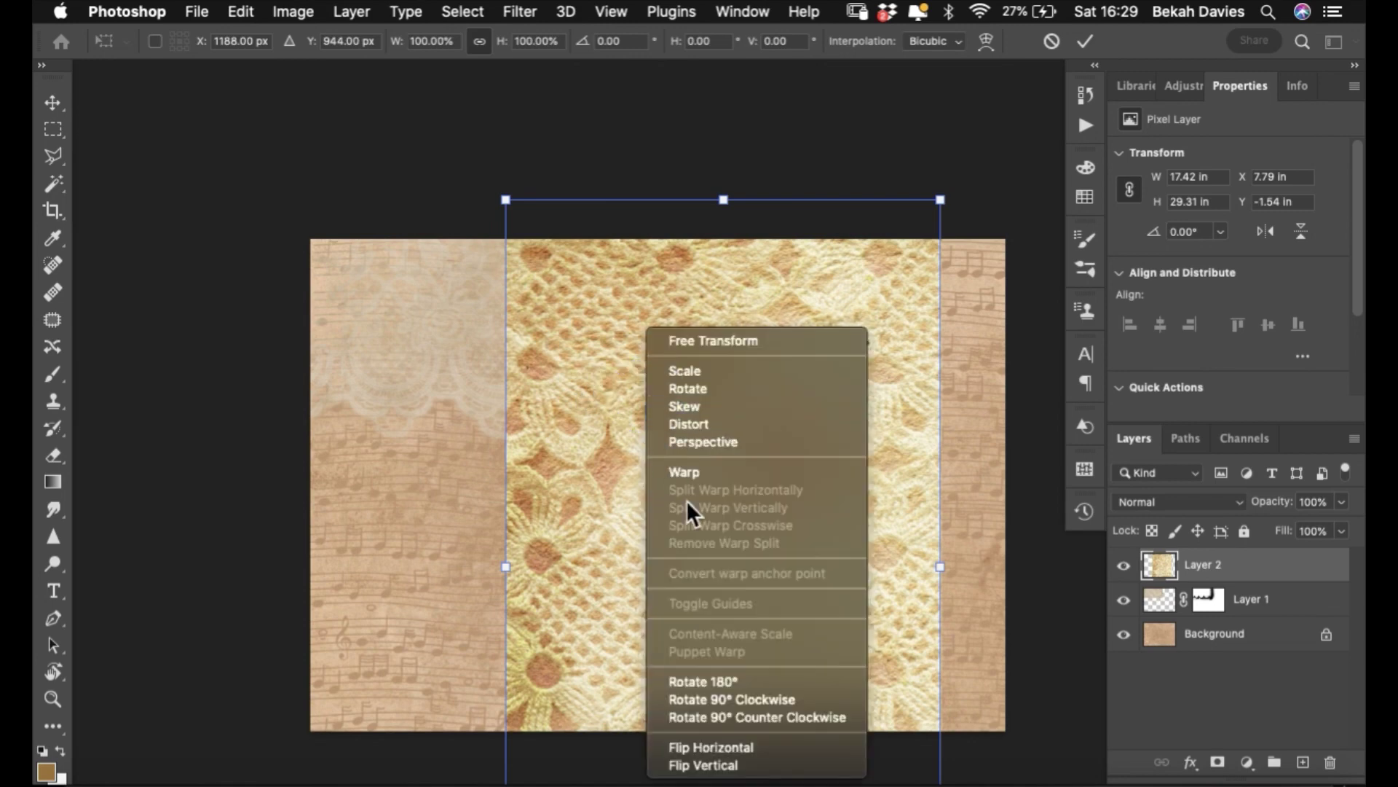
pyautogui.click(725, 751)
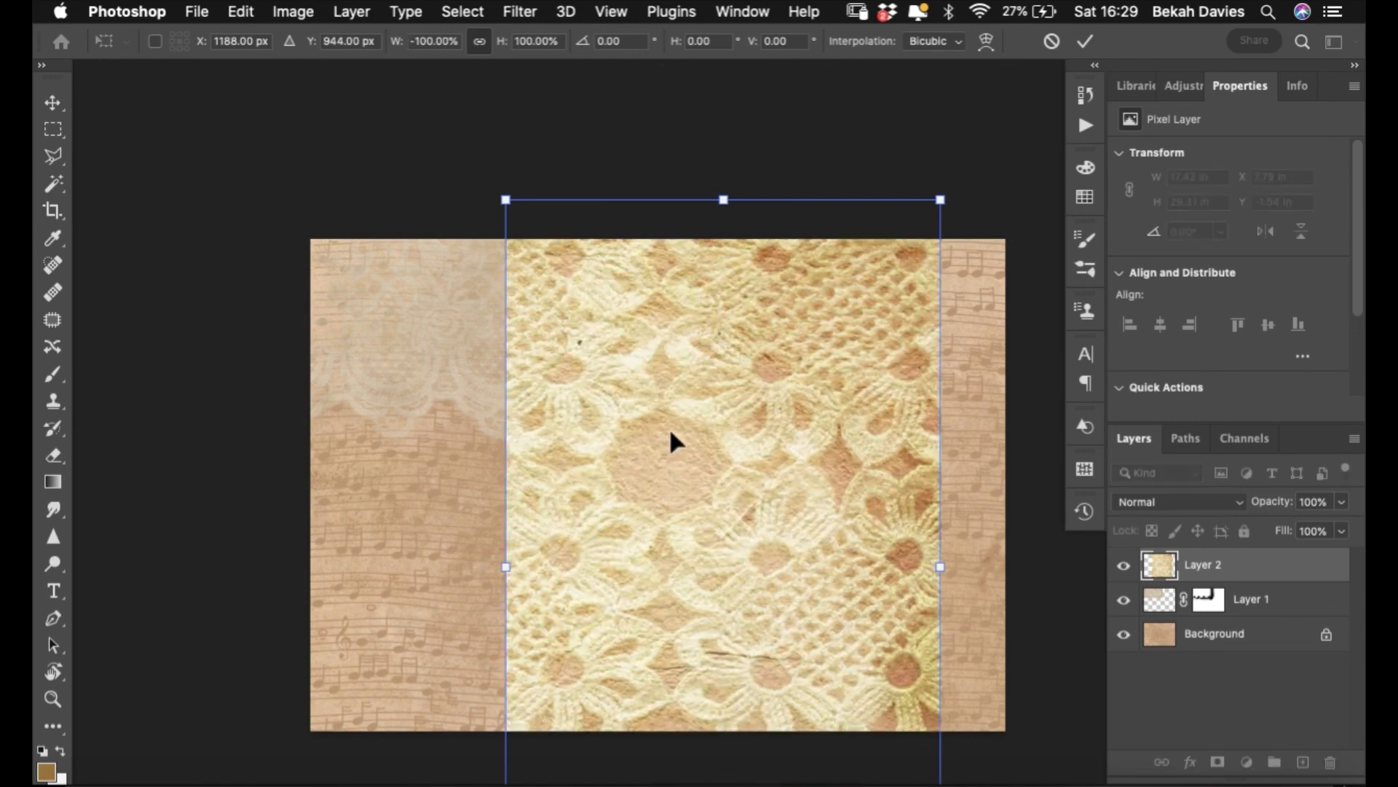
# - Align the flipped crochet lace with the canvas's top-right corner, scale it to about 67.83% to fit the canvas height, and apply the transform
pyautogui.moveTo(712, 442); pyautogui.dragTo(785, 527)
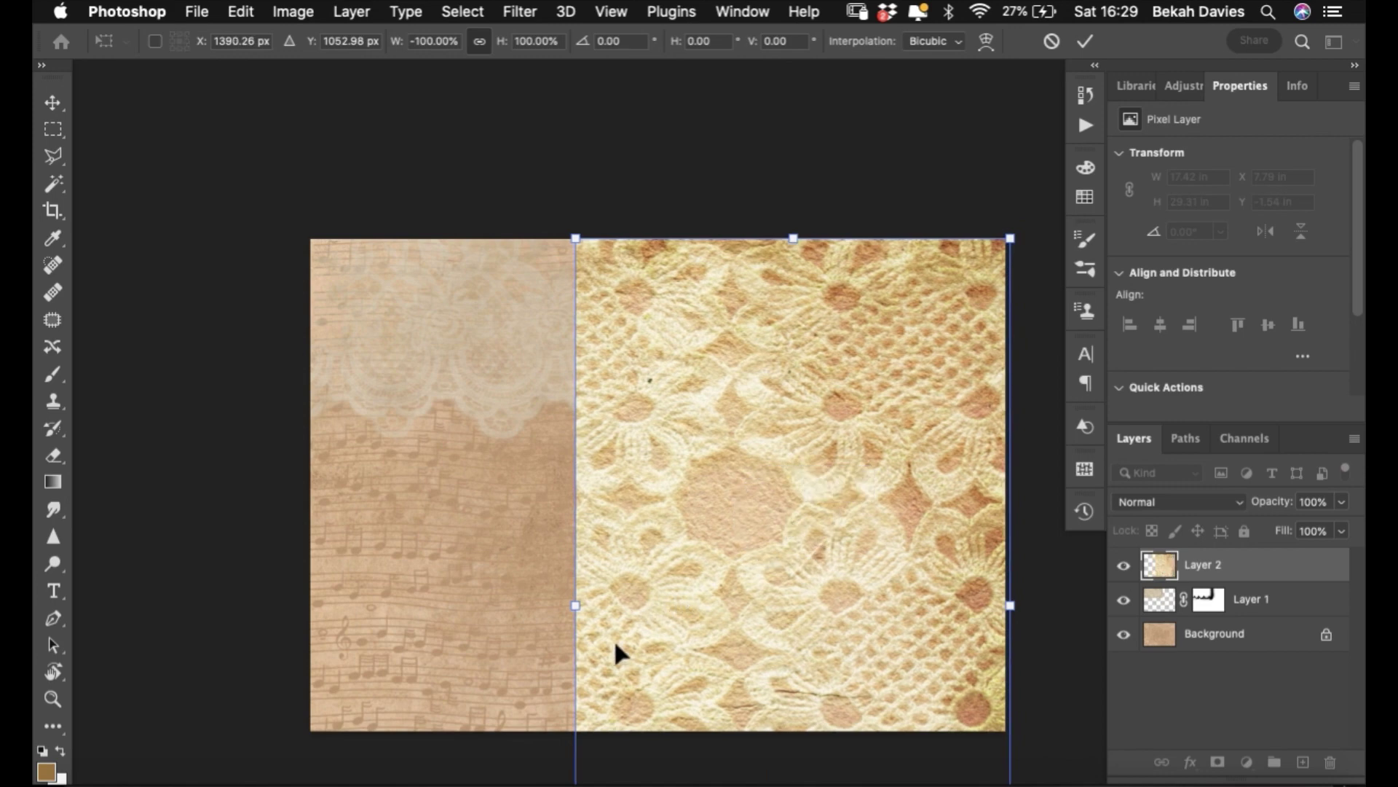
pyautogui.moveTo(621, 620); pyautogui.dragTo(612, 493)
pyautogui.moveTo(621, 546); pyautogui.dragTo(612, 481)
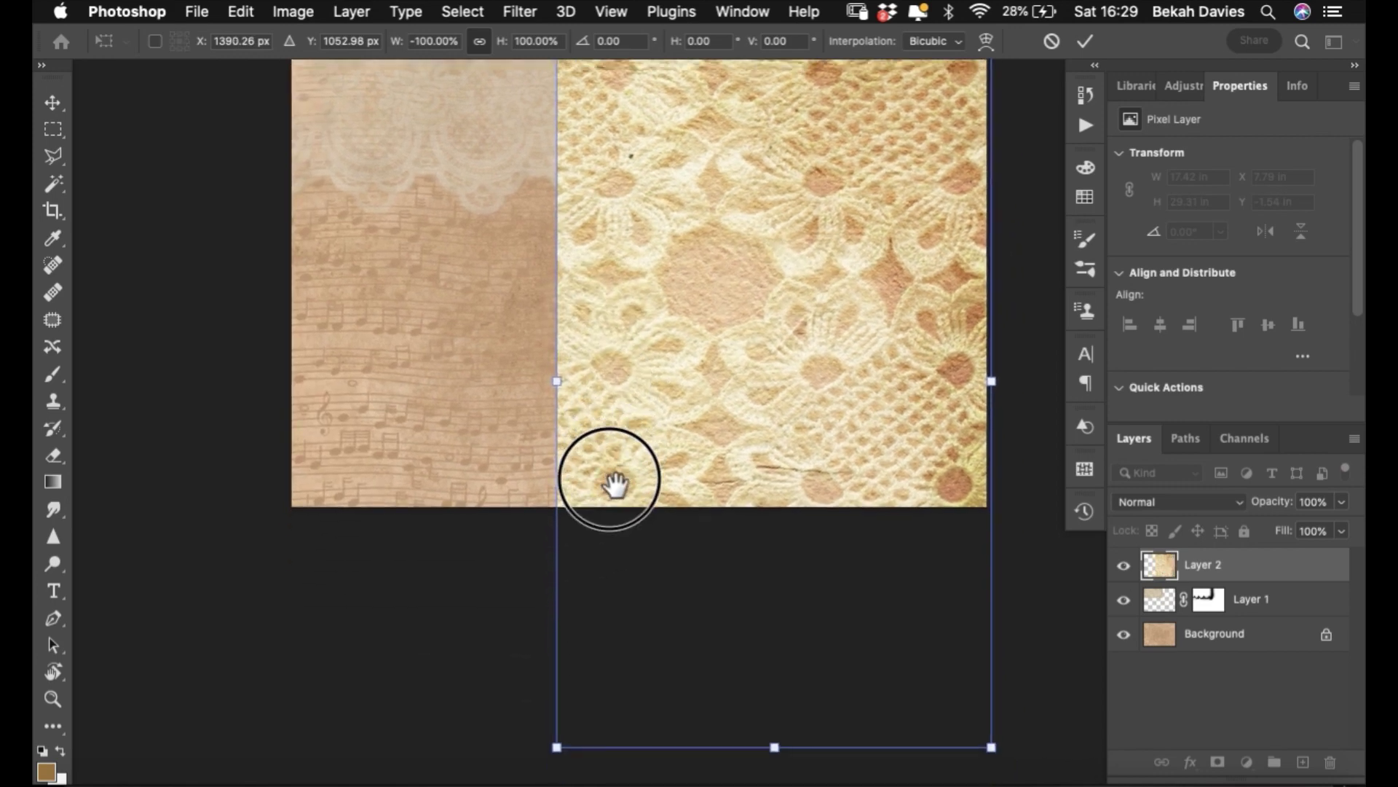
pyautogui.moveTo(564, 729); pyautogui.dragTo(718, 493)
pyautogui.moveTo(667, 591); pyautogui.dragTo(662, 693)
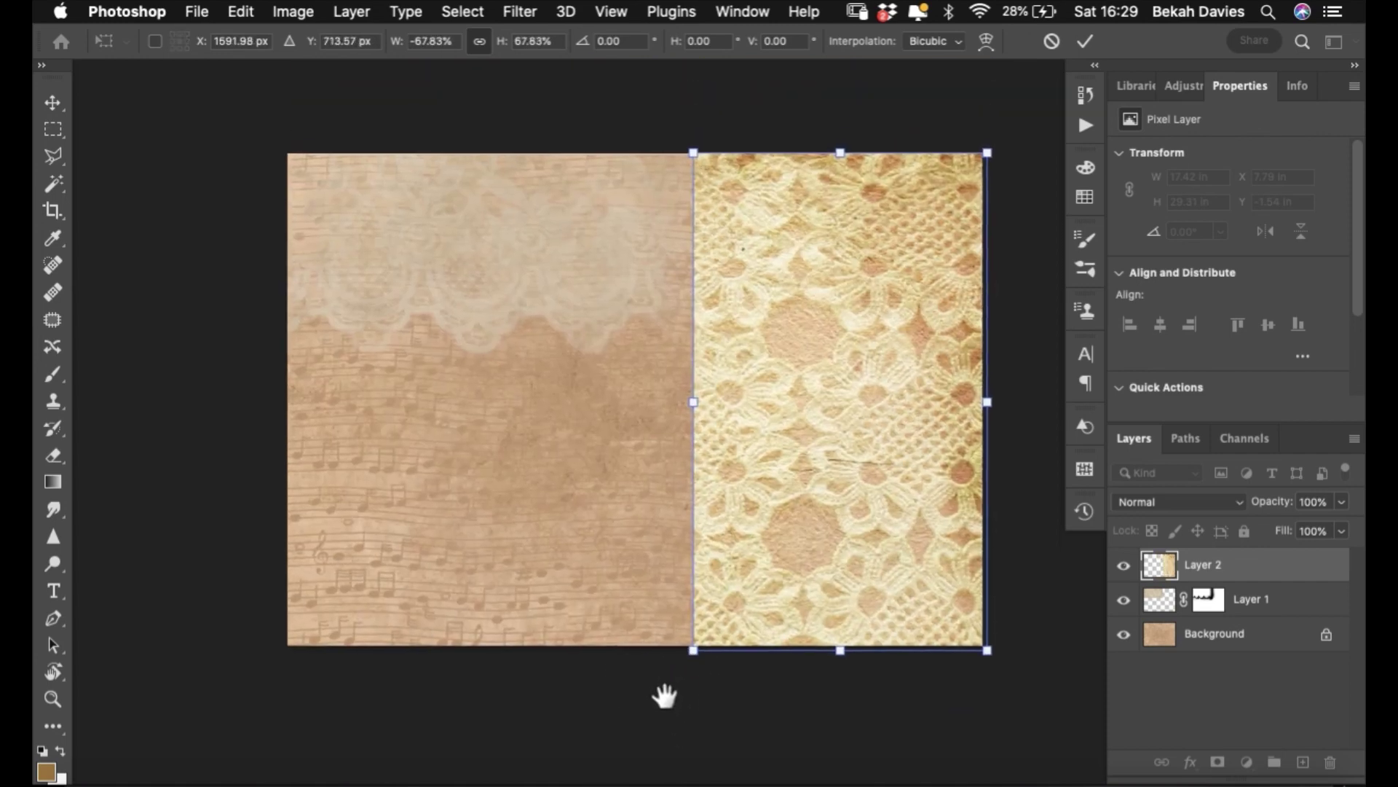
pyautogui.press('Return')
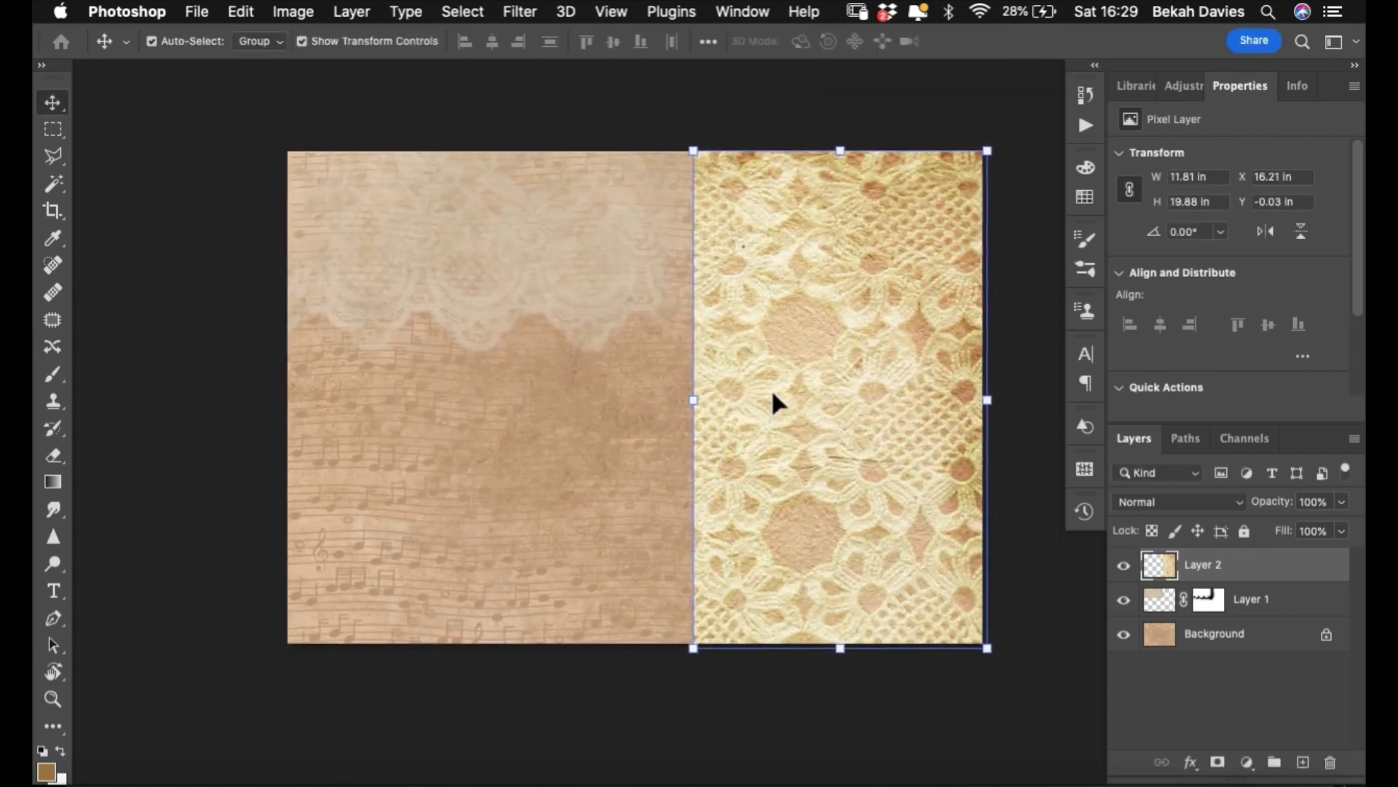
pyautogui.click(1012, 571)
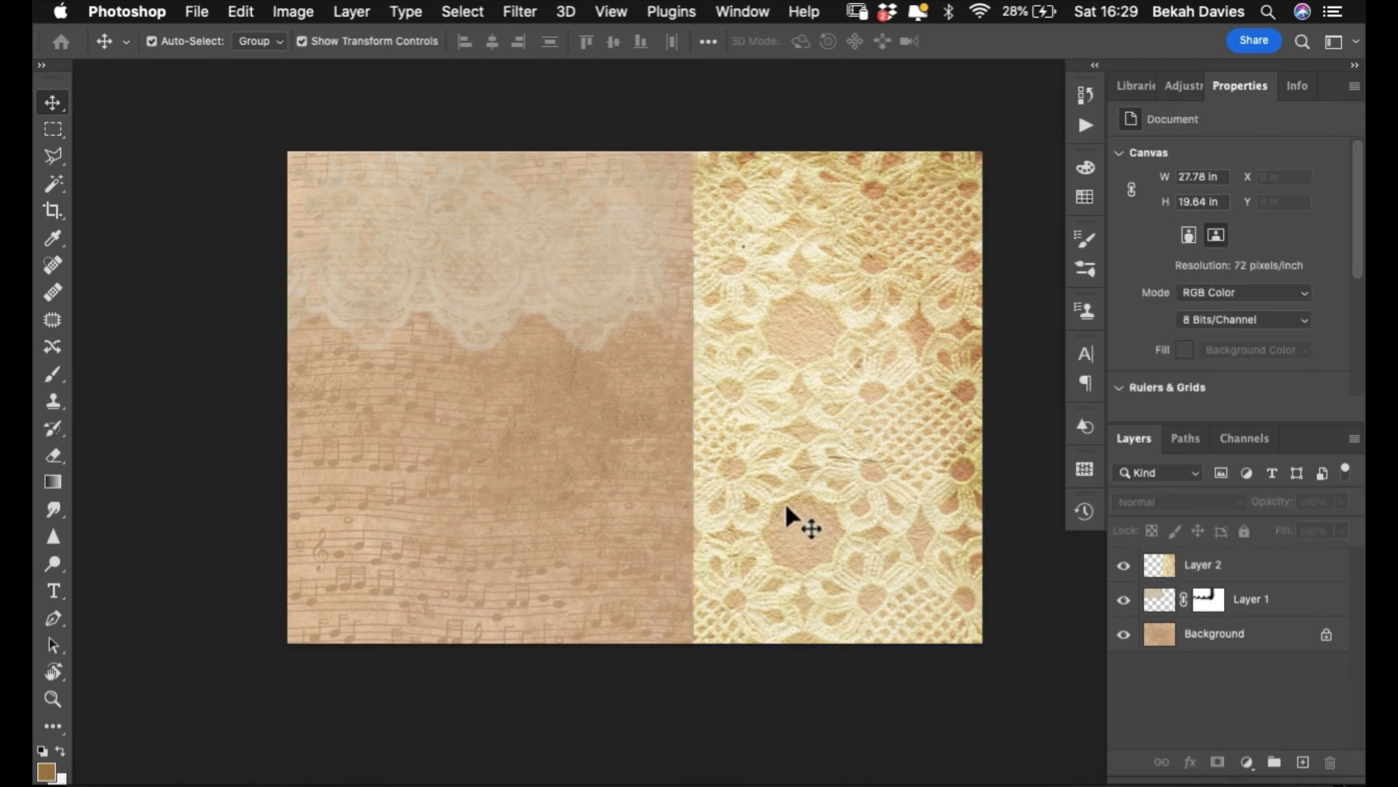
# - Set Layer 2's blend mode to Lighten
pyautogui.click(1169, 572)
pyautogui.press('b')
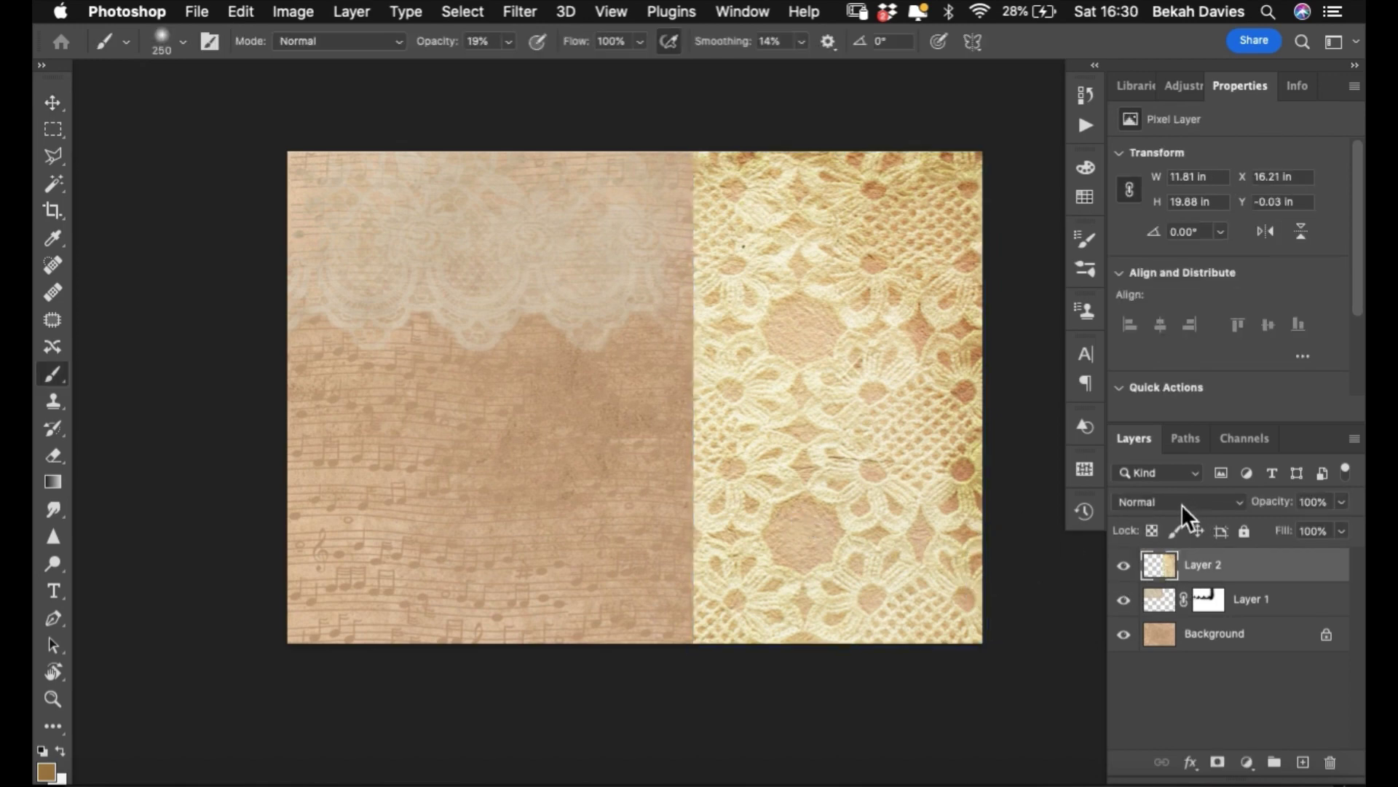
pyautogui.click(1182, 504)
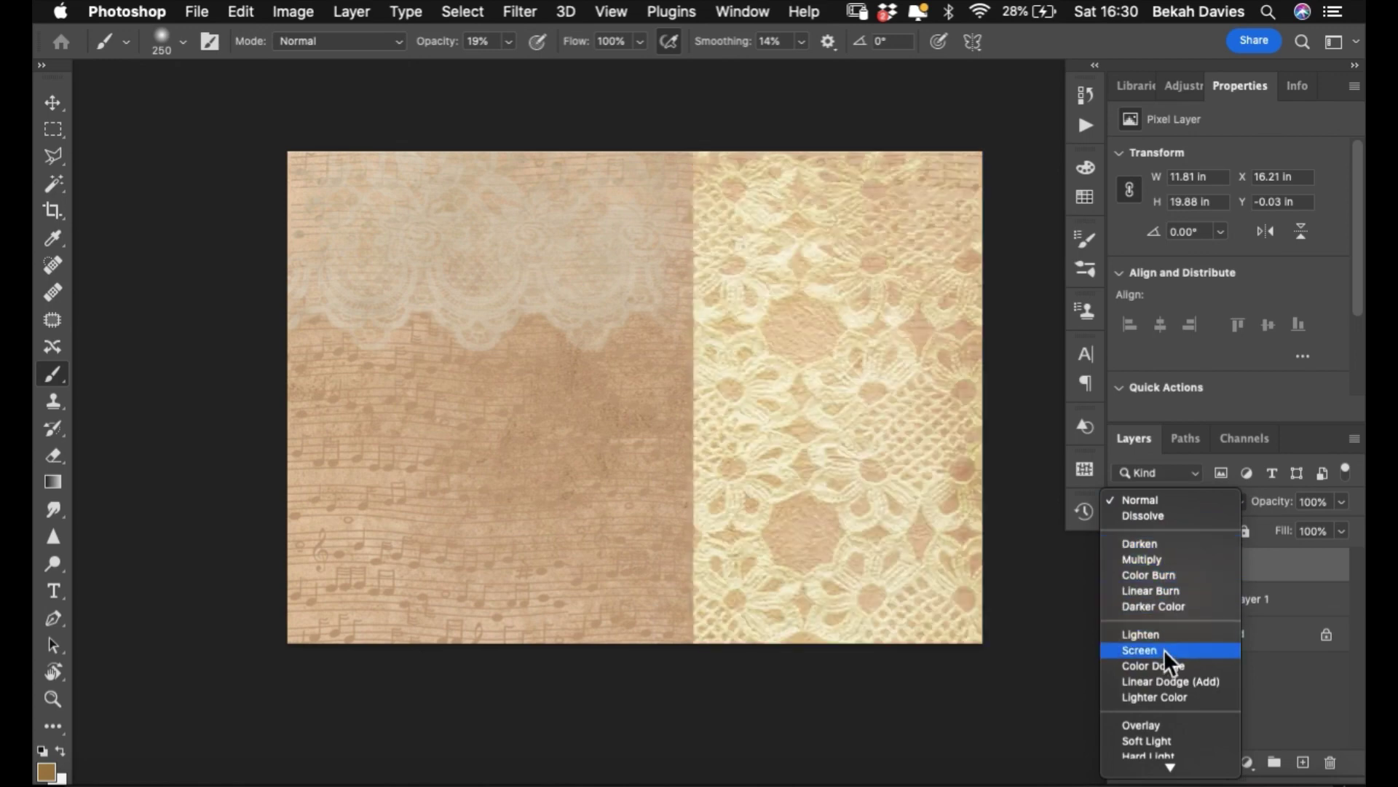
pyautogui.click(1161, 635)
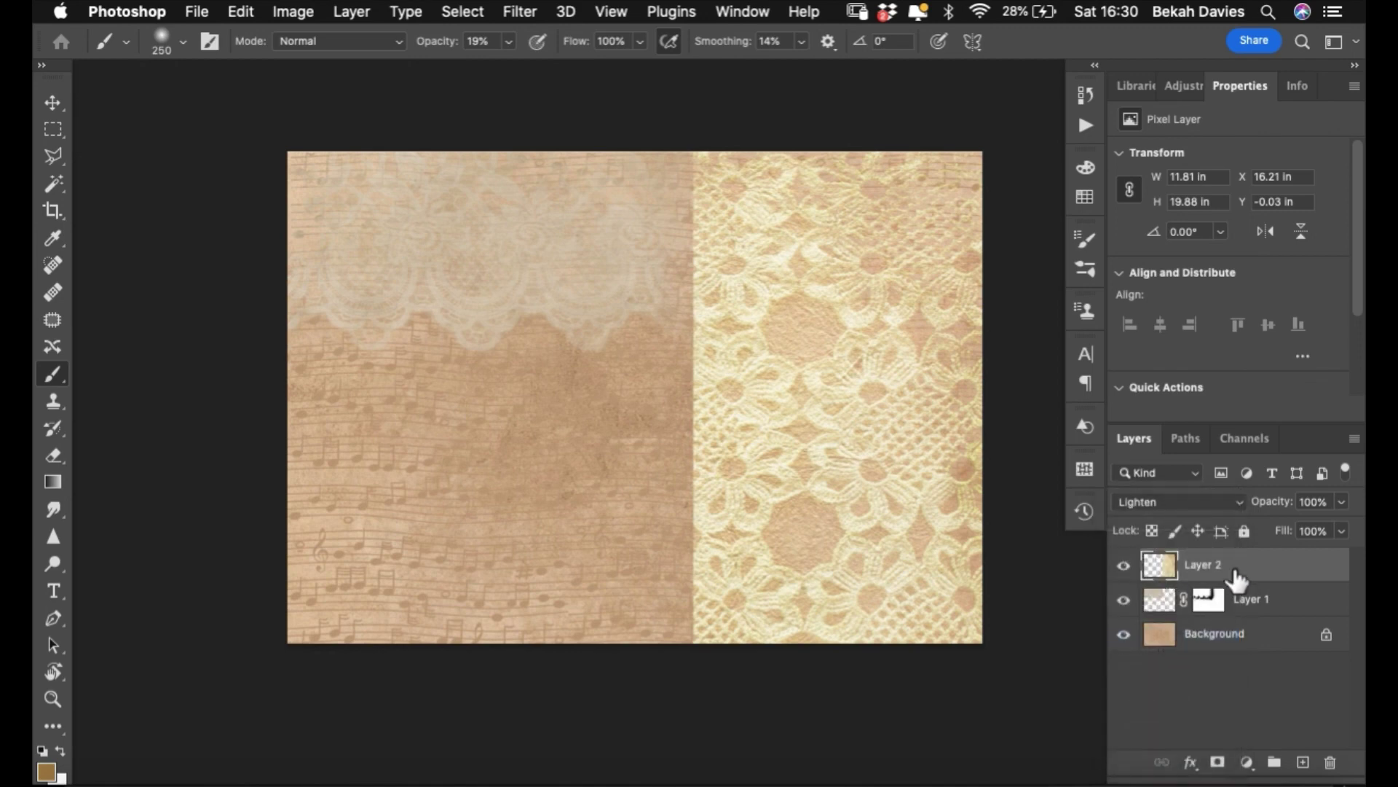
# - Set Layer 2's opacity to 50% and add a layer mask to it
pyautogui.press('v')
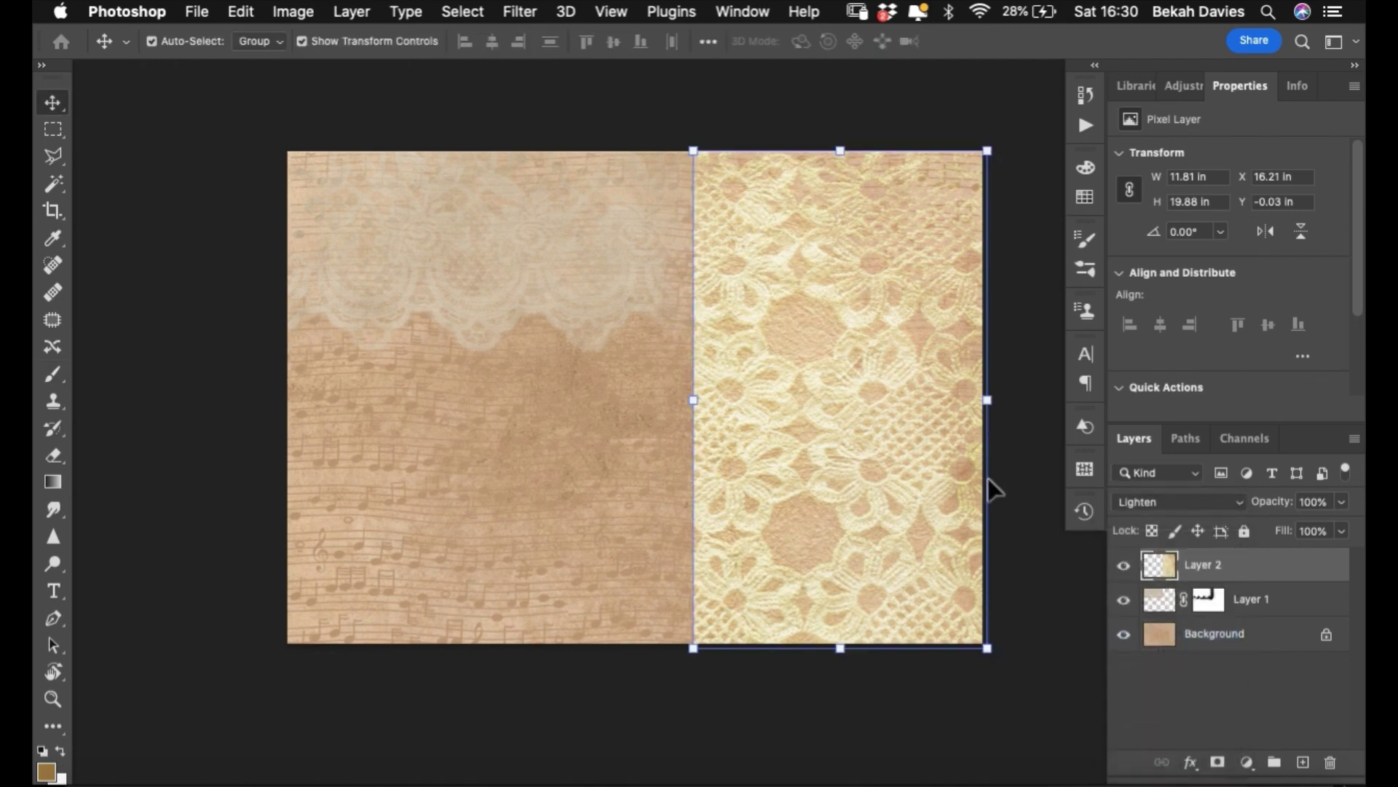
pyautogui.press('5')
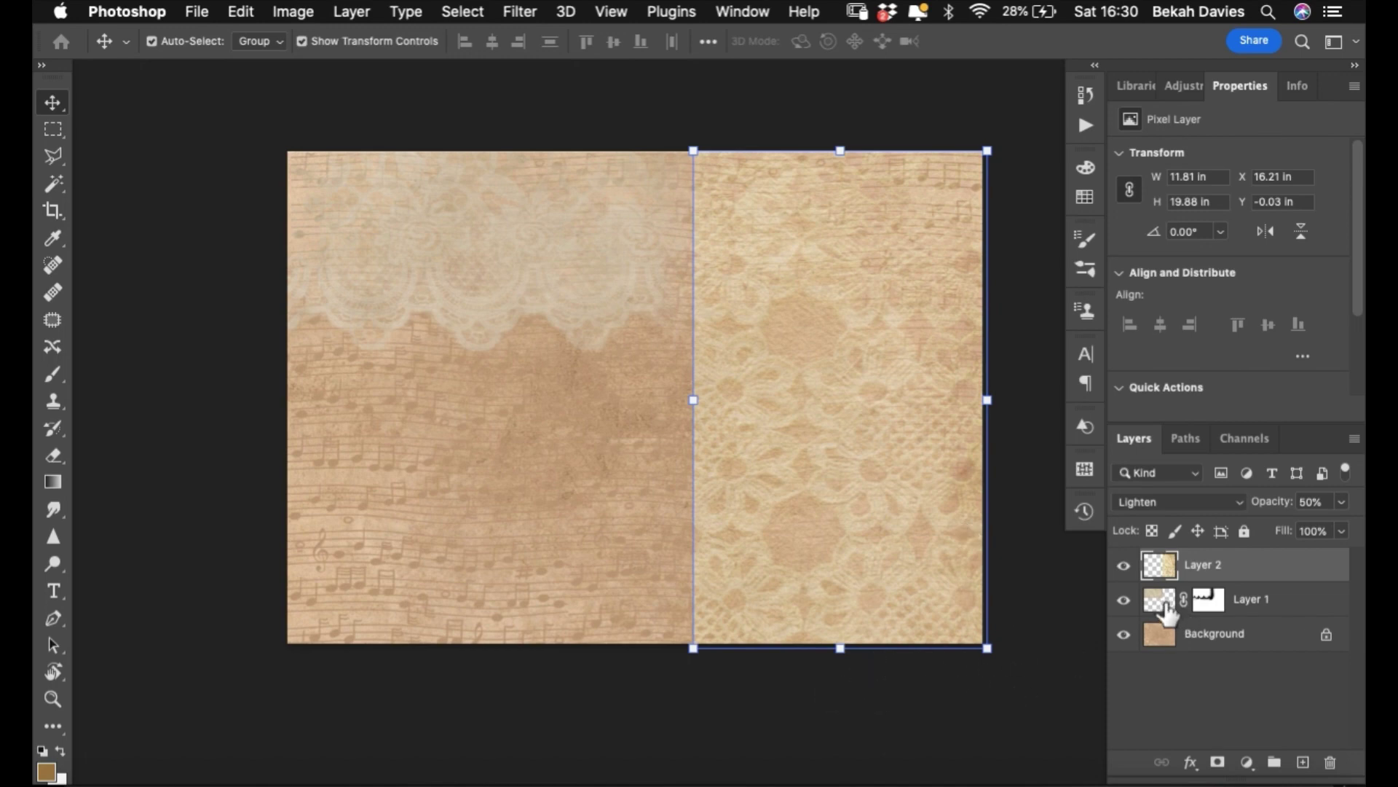
pyautogui.click(845, 699)
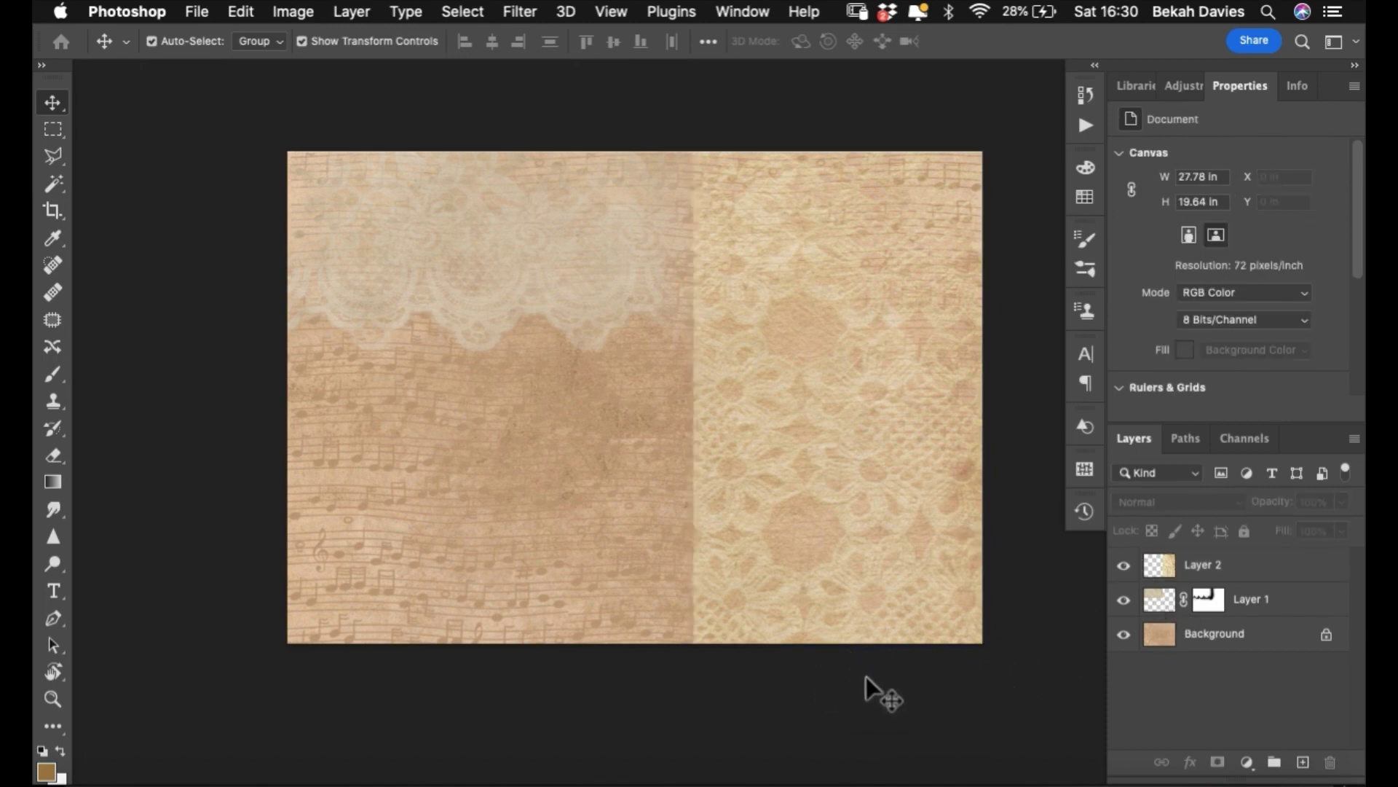
pyautogui.click(1195, 572)
pyautogui.click(1218, 762)
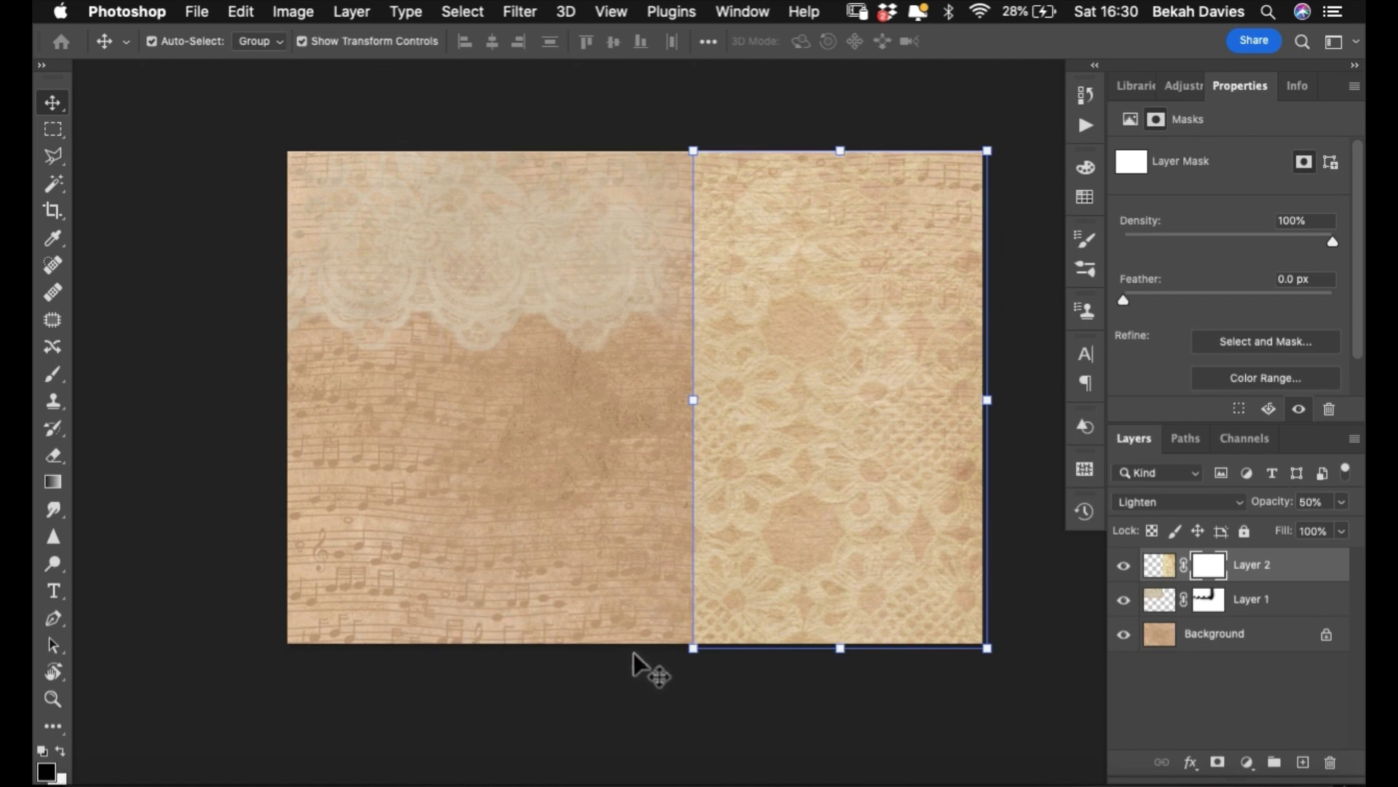
# - Soften the inner vertical edge of the crochet lace on Layer 2's mask with a 150 px black brush at 19% opacity
pyautogui.press('b')
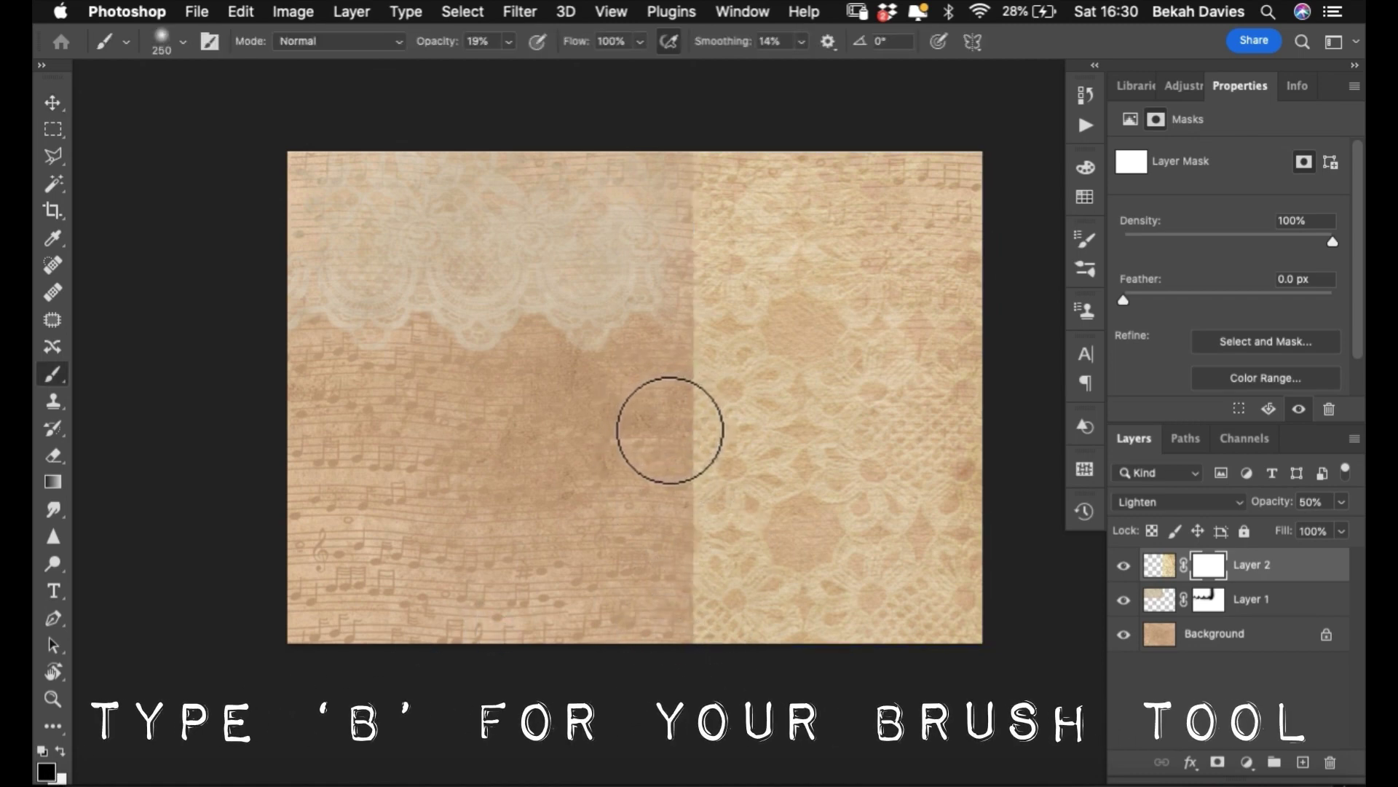
pyautogui.press('[')
pyautogui.press('[')
pyautogui.press('[')
pyautogui.click(703, 222)
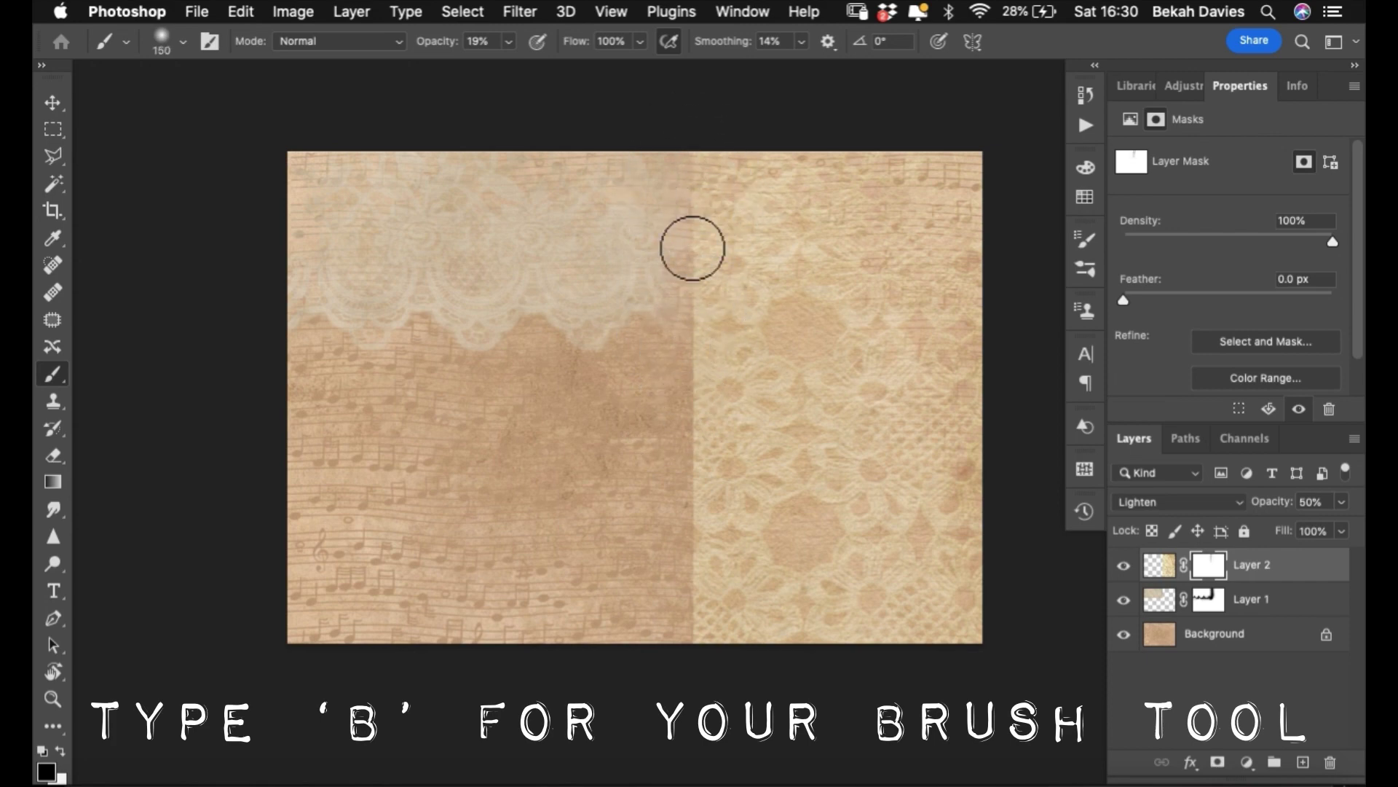
pyautogui.click(689, 237)
pyautogui.click(692, 219)
pyautogui.moveTo(698, 306); pyautogui.dragTo(693, 481)
pyautogui.moveTo(685, 401)
pyautogui.mouseDown()
pyautogui.moveTo(699, 436)
pyautogui.moveTo(698, 423)
pyautogui.moveTo(681, 439)
pyautogui.moveTo(683, 404)
pyautogui.moveTo(697, 405)
pyautogui.moveTo(686, 356)
pyautogui.moveTo(680, 603)
pyautogui.mouseUp()
# - Set the brush opacity to 41% and fade the crochet lace's inner edge and patches across it on Layer 2's mask
pyautogui.hotkey('shift', '5')
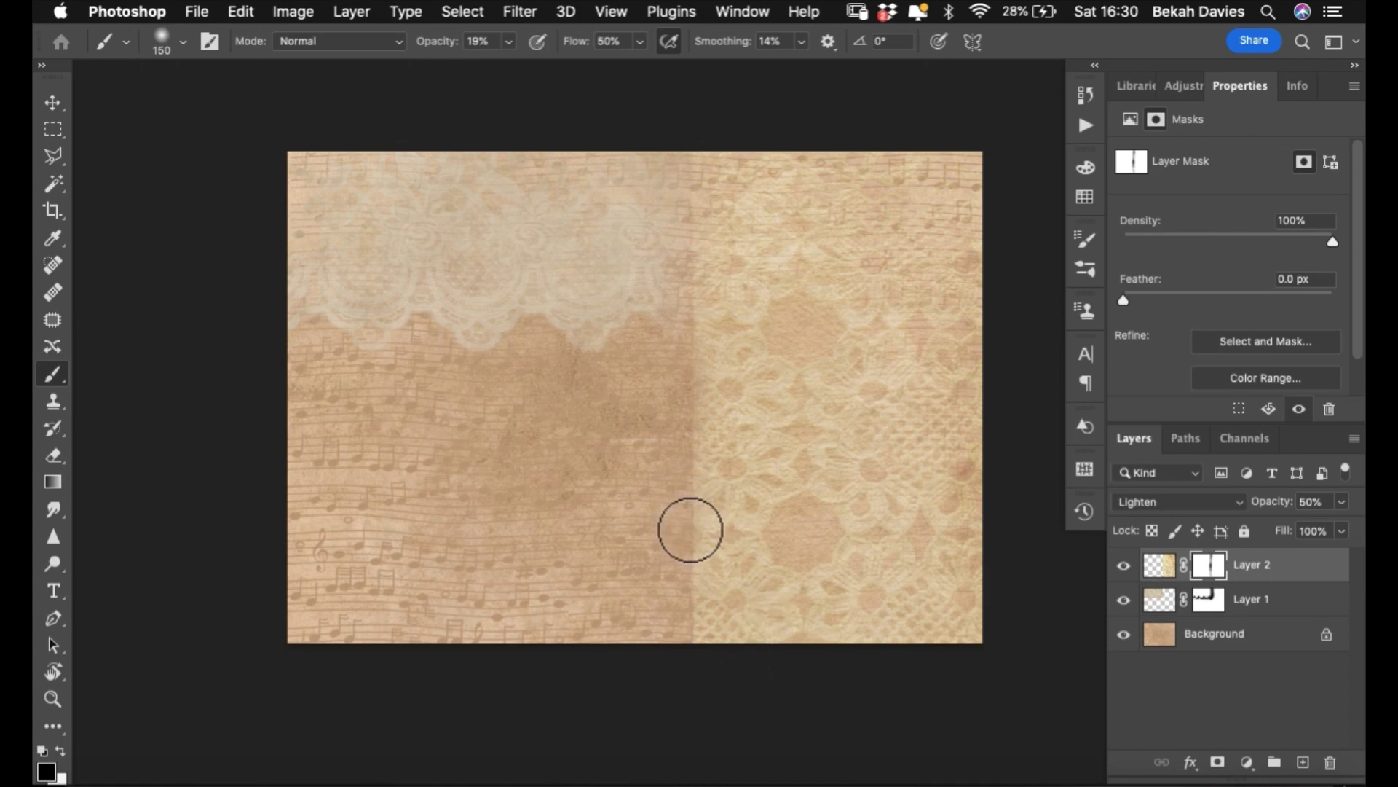
pyautogui.hotkey('shift', '0')
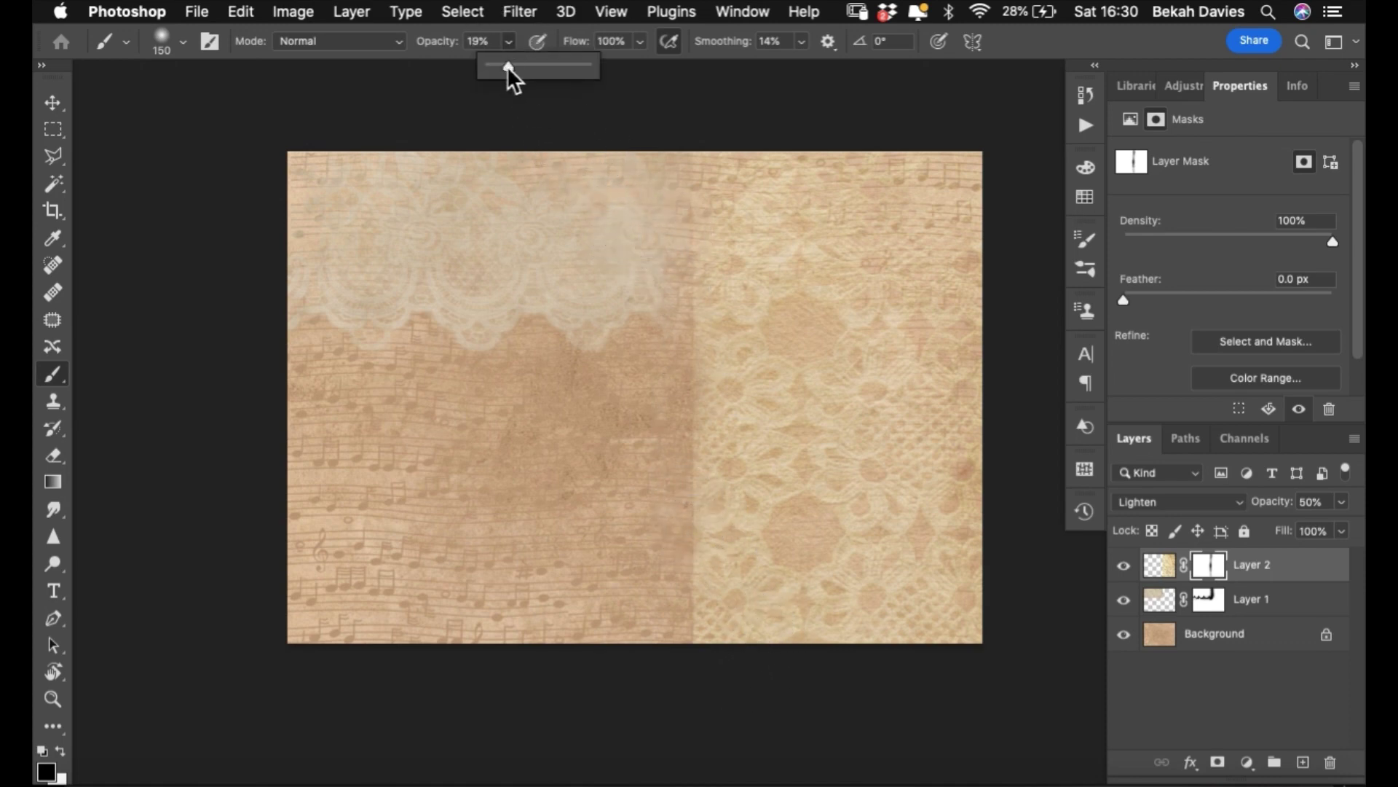
pyautogui.moveTo(530, 67); pyautogui.dragTo(533, 67)
pyautogui.click(1123, 596)
pyautogui.click(1124, 595)
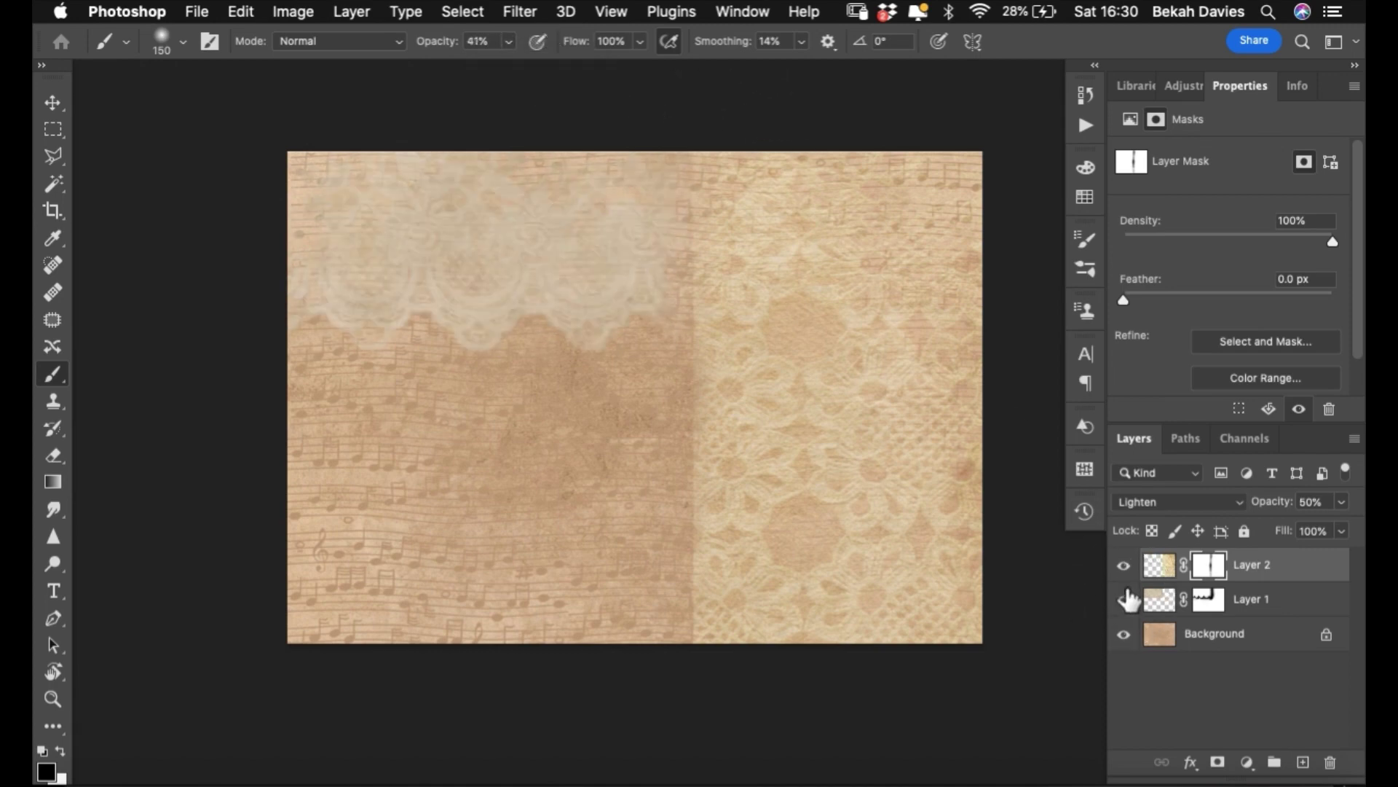
pyautogui.click(1126, 565)
pyautogui.click(1125, 567)
pyautogui.moveTo(693, 193)
pyautogui.mouseDown()
pyautogui.moveTo(671, 484)
pyautogui.moveTo(700, 569)
pyautogui.moveTo(688, 511)
pyautogui.moveTo(690, 686)
pyautogui.moveTo(667, 533)
pyautogui.moveTo(708, 648)
pyautogui.moveTo(755, 660)
pyautogui.moveTo(714, 633)
pyautogui.moveTo(695, 557)
pyautogui.moveTo(747, 640)
pyautogui.moveTo(753, 621)
pyautogui.moveTo(723, 627)
pyautogui.moveTo(728, 592)
pyautogui.moveTo(735, 617)
pyautogui.moveTo(715, 573)
pyautogui.moveTo(739, 521)
pyautogui.moveTo(707, 558)
pyautogui.moveTo(744, 508)
pyautogui.moveTo(685, 429)
pyautogui.moveTo(718, 444)
pyautogui.moveTo(758, 219)
pyautogui.moveTo(806, 226)
pyautogui.moveTo(826, 302)
pyautogui.moveTo(871, 319)
pyautogui.moveTo(854, 379)
pyautogui.moveTo(867, 486)
pyautogui.moveTo(882, 480)
pyautogui.moveTo(831, 505)
pyautogui.moveTo(810, 431)
pyautogui.moveTo(797, 497)
pyautogui.moveTo(771, 519)
pyautogui.moveTo(784, 473)
pyautogui.moveTo(908, 490)
pyautogui.moveTo(909, 528)
pyautogui.moveTo(868, 579)
pyautogui.moveTo(871, 550)
pyautogui.moveTo(837, 587)
pyautogui.moveTo(898, 558)
pyautogui.moveTo(779, 635)
pyautogui.moveTo(772, 665)
pyautogui.moveTo(933, 633)
pyautogui.mouseUp()
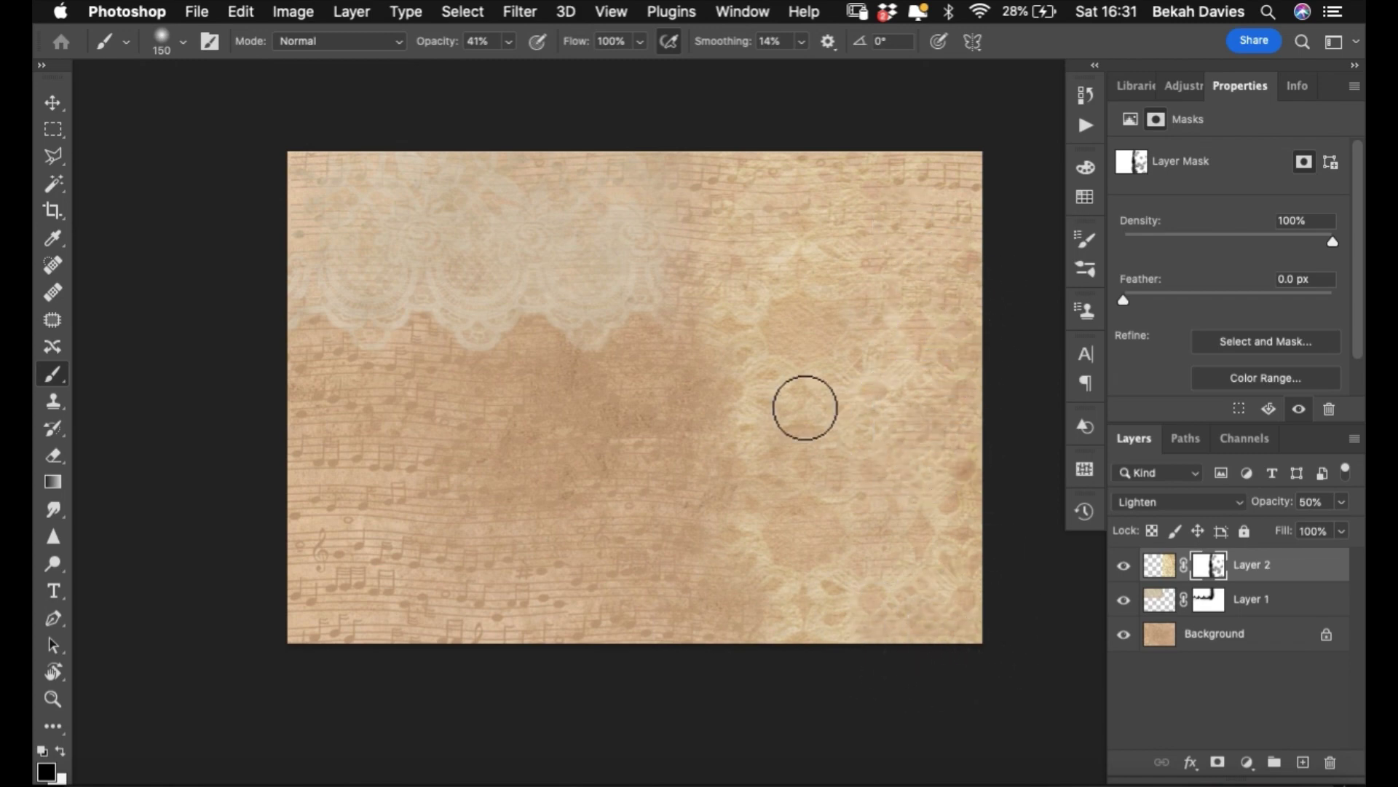
pyautogui.click(735, 435)
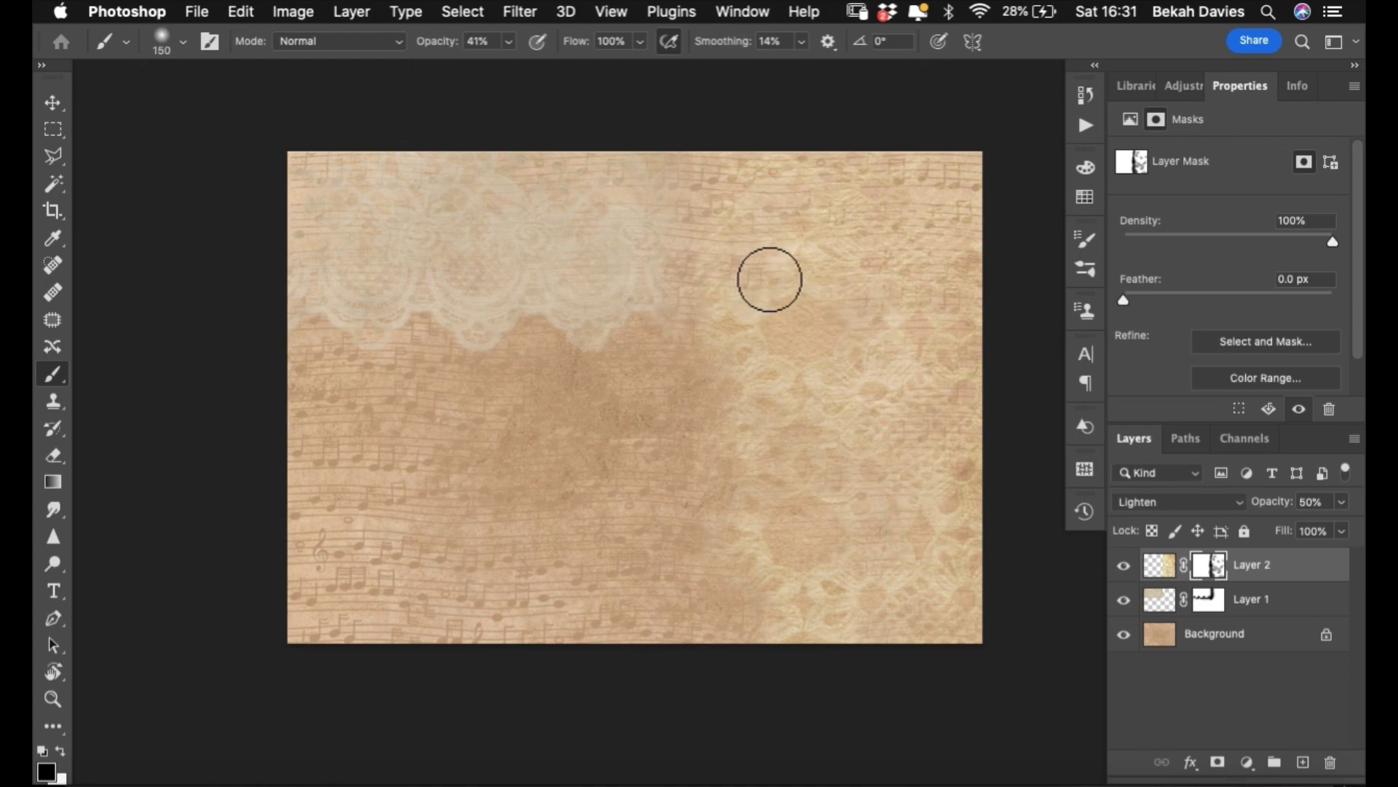
# - Restore parts of the crochet lace by brushing white over its upper and lower areas on Layer 2's mask
pyautogui.press('x')
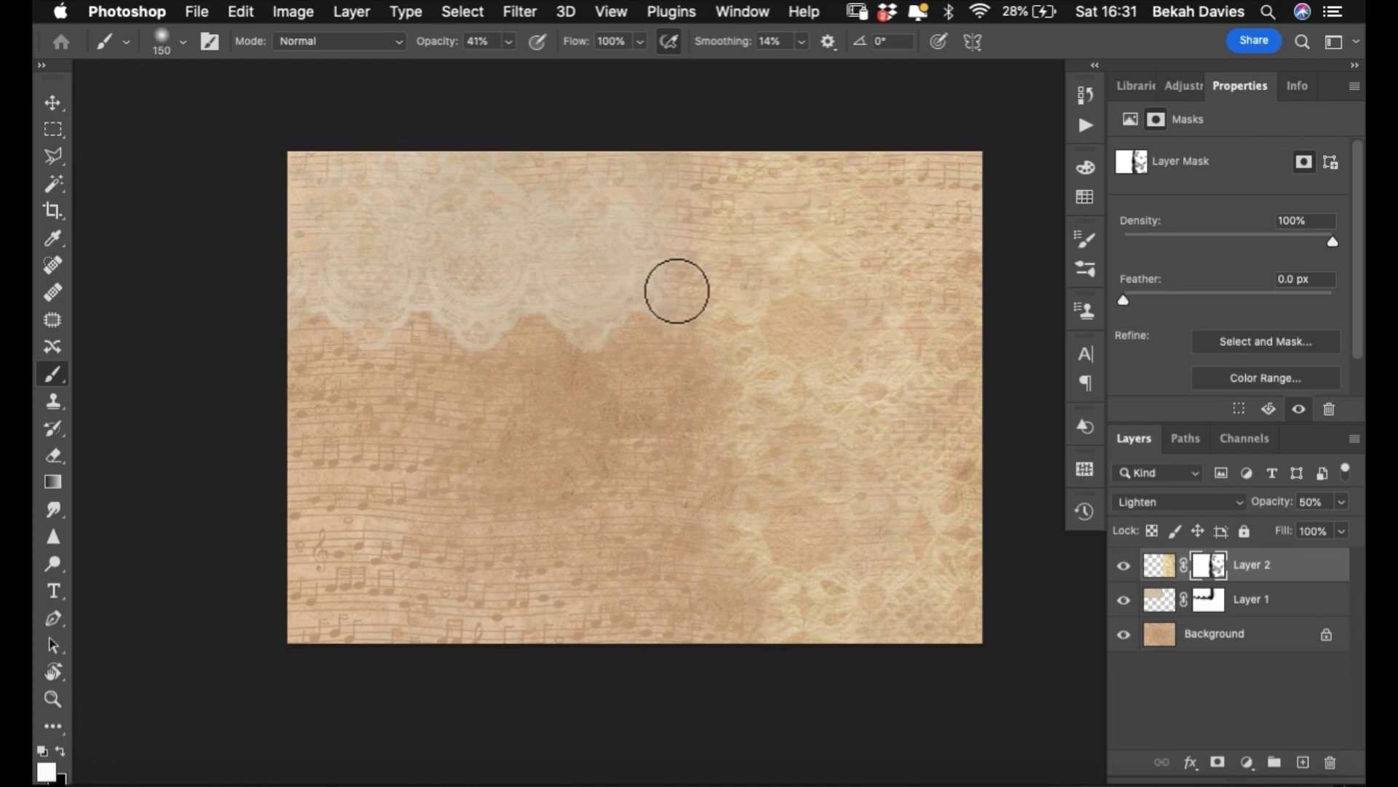
pyautogui.click(772, 249)
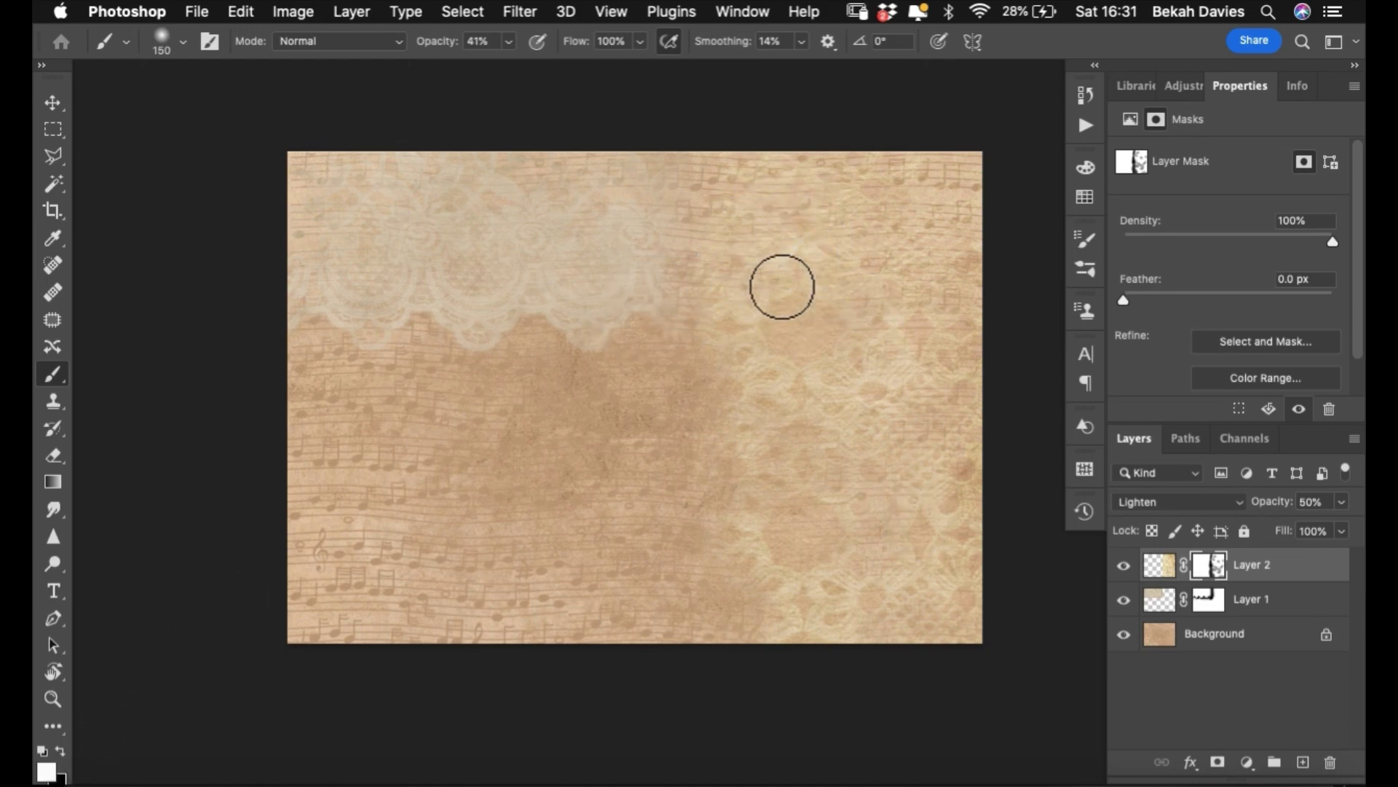
pyautogui.click(804, 221)
pyautogui.moveTo(803, 221)
pyautogui.mouseDown()
pyautogui.moveTo(799, 199)
pyautogui.moveTo(843, 234)
pyautogui.moveTo(896, 206)
pyautogui.moveTo(904, 325)
pyautogui.moveTo(874, 342)
pyautogui.mouseUp()
pyautogui.moveTo(812, 546); pyautogui.dragTo(763, 590)
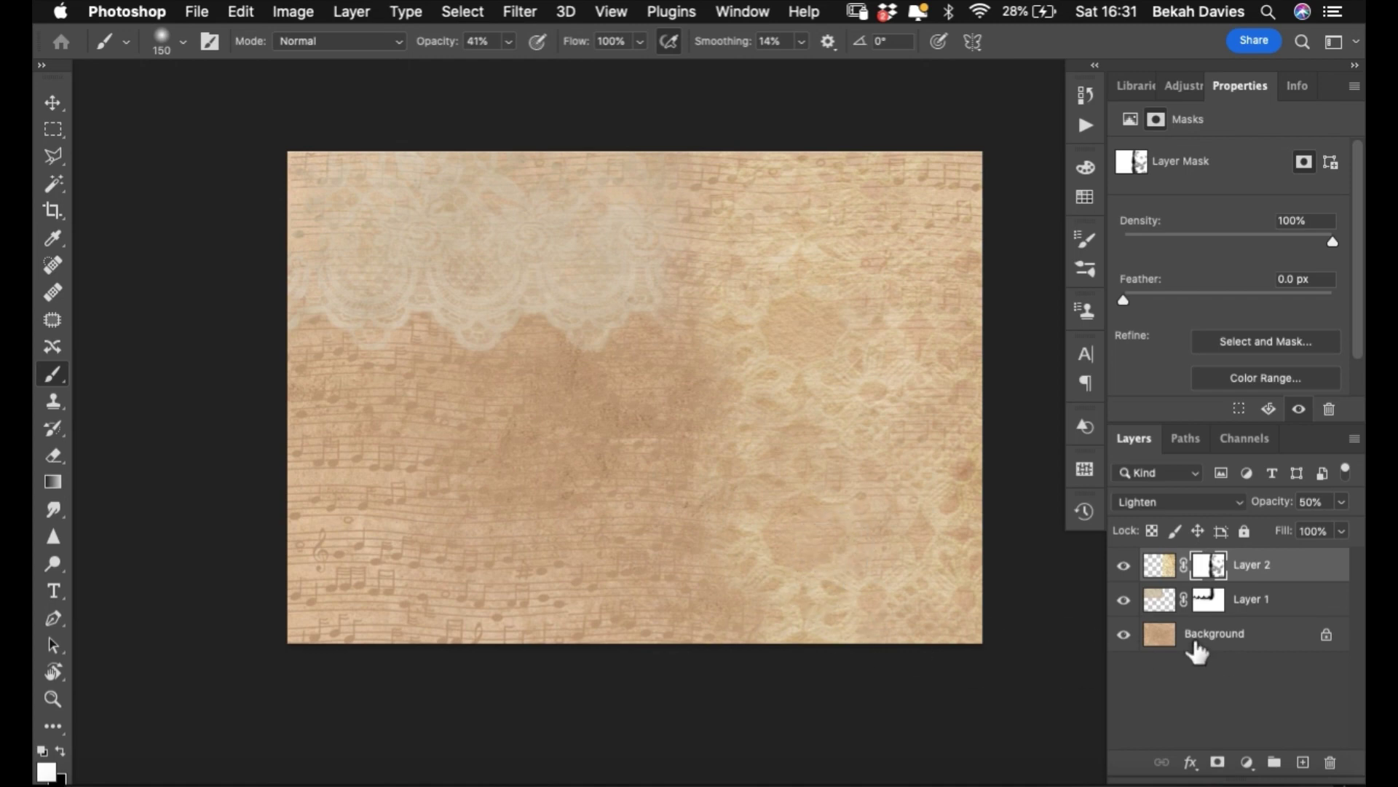
# - Switch the brush back to black and fade the lower inner edge of the crochet lace on Layer 2's mask
pyautogui.press('x')
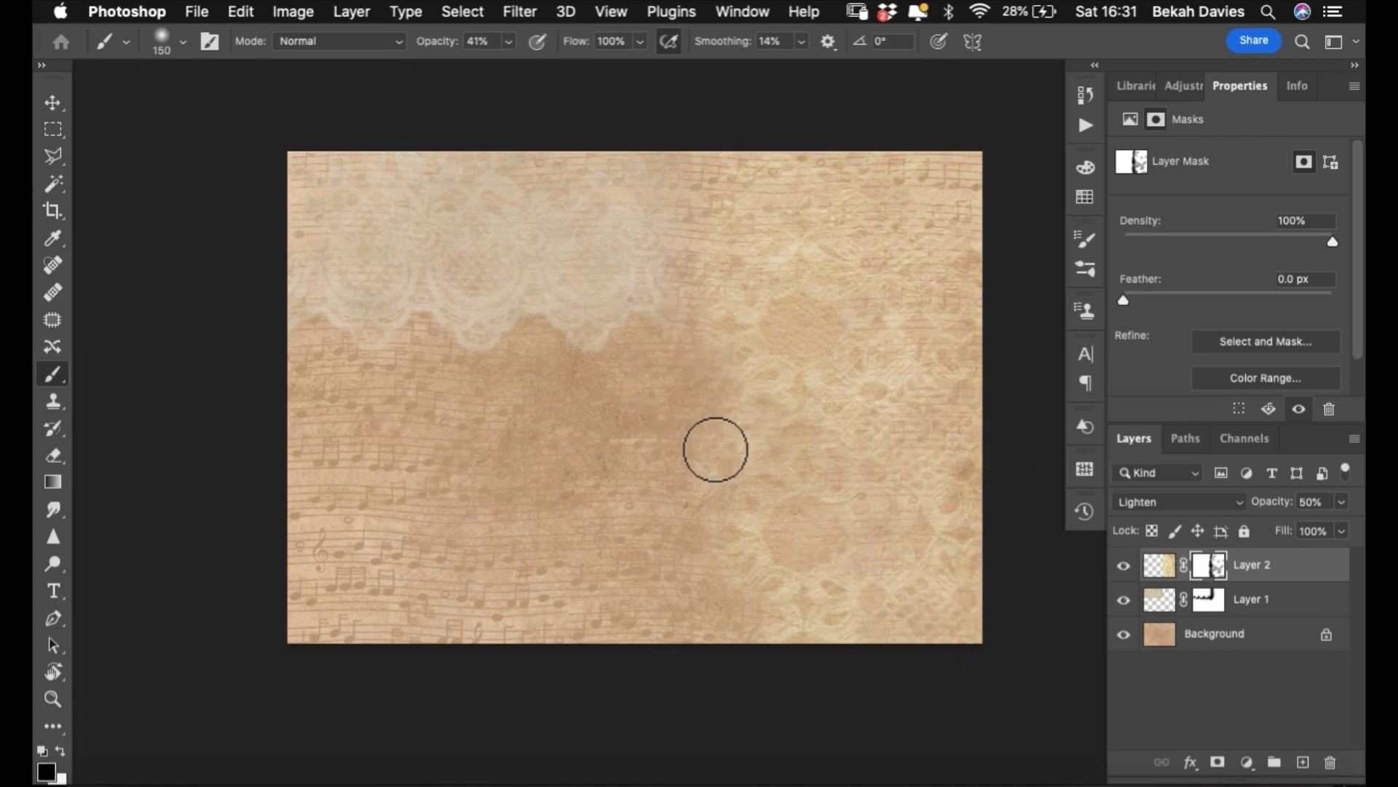
pyautogui.moveTo(686, 487)
pyautogui.mouseDown()
pyautogui.moveTo(691, 425)
pyautogui.moveTo(702, 436)
pyautogui.moveTo(707, 408)
pyautogui.moveTo(684, 323)
pyautogui.moveTo(702, 405)
pyautogui.moveTo(675, 491)
pyautogui.moveTo(670, 592)
pyautogui.moveTo(707, 658)
pyautogui.moveTo(646, 719)
pyautogui.mouseUp()
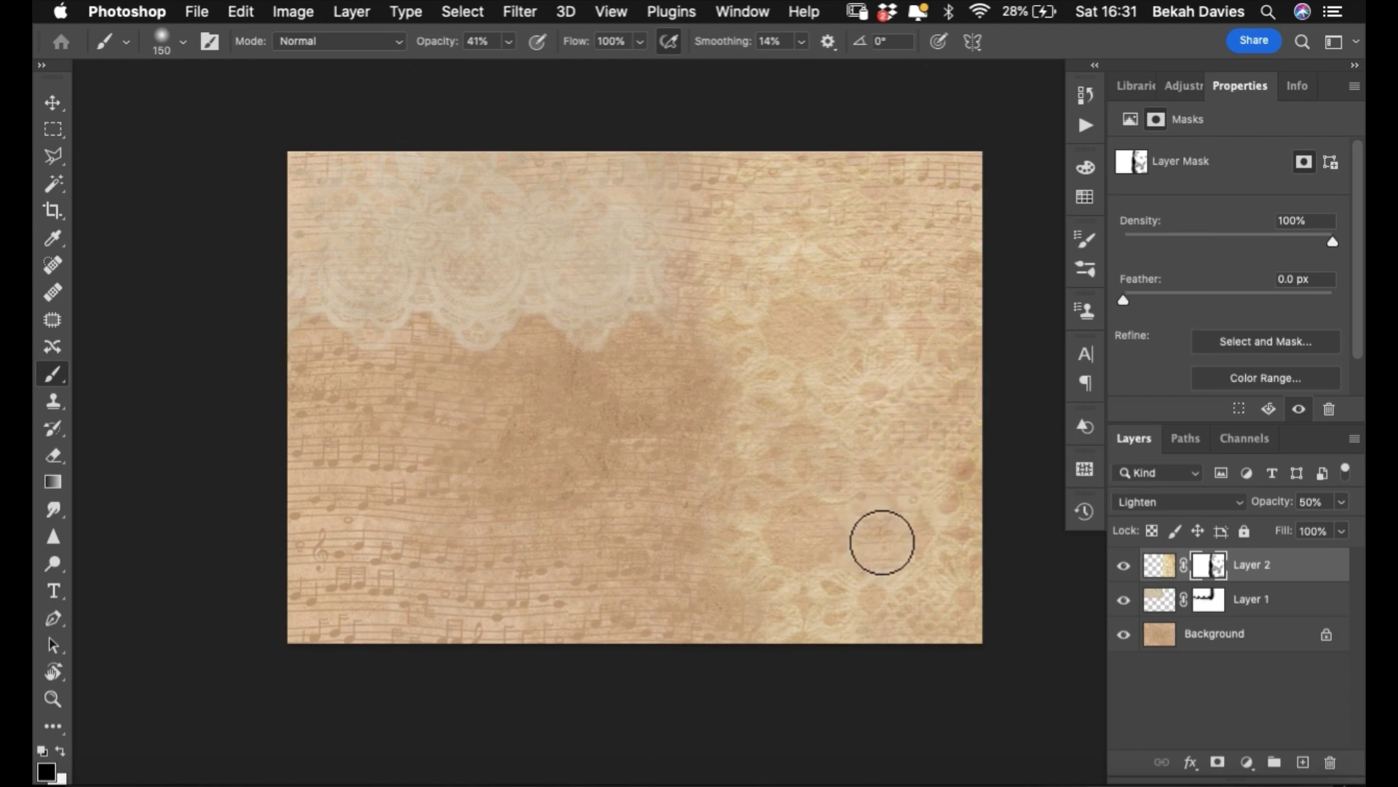
pyautogui.moveTo(1209, 566); pyautogui.dragTo(1203, 583)
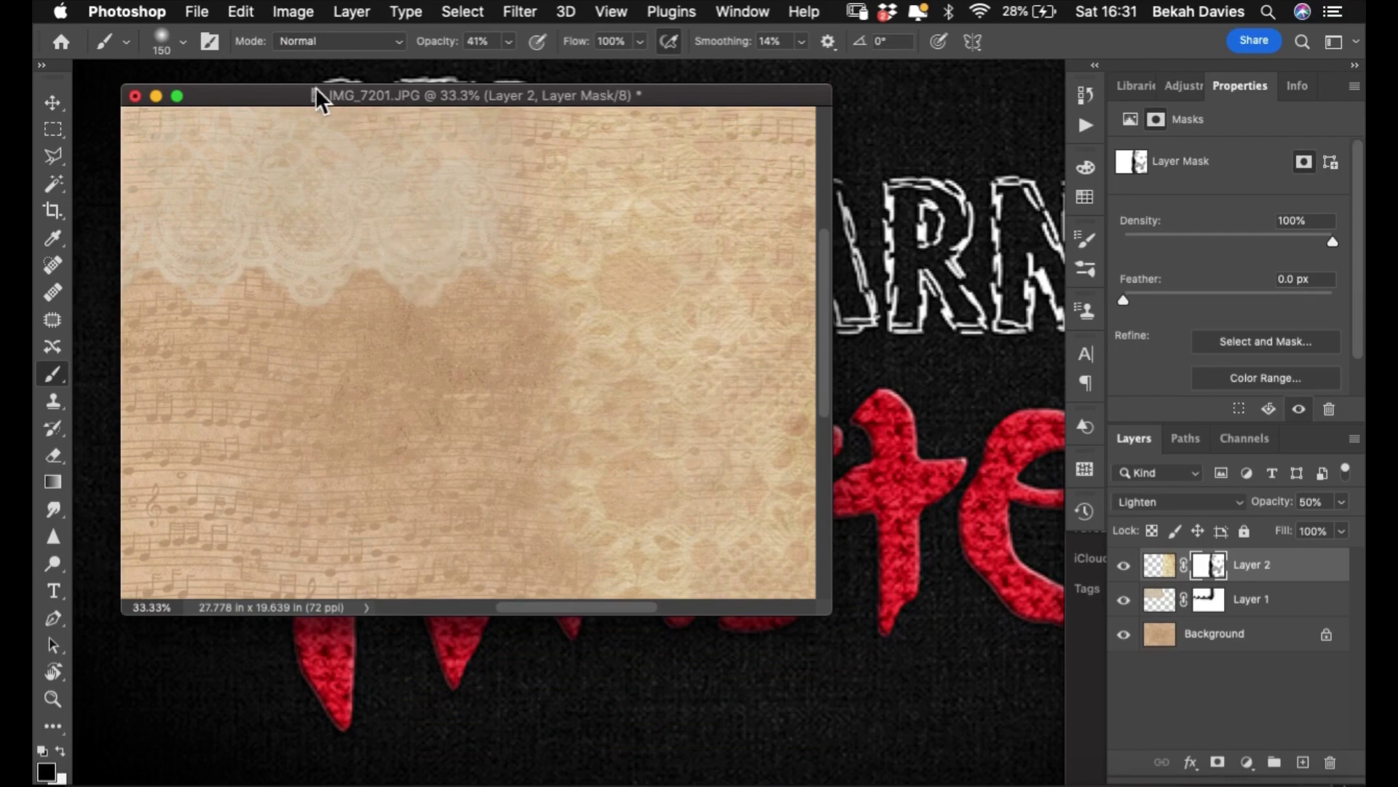
# - Move the collage document aside, switch to Finder, and return from the Backgrounds folder to the Collage folder with its subfolders collapsed
pyautogui.moveTo(267, 98); pyautogui.dragTo(321, 214)
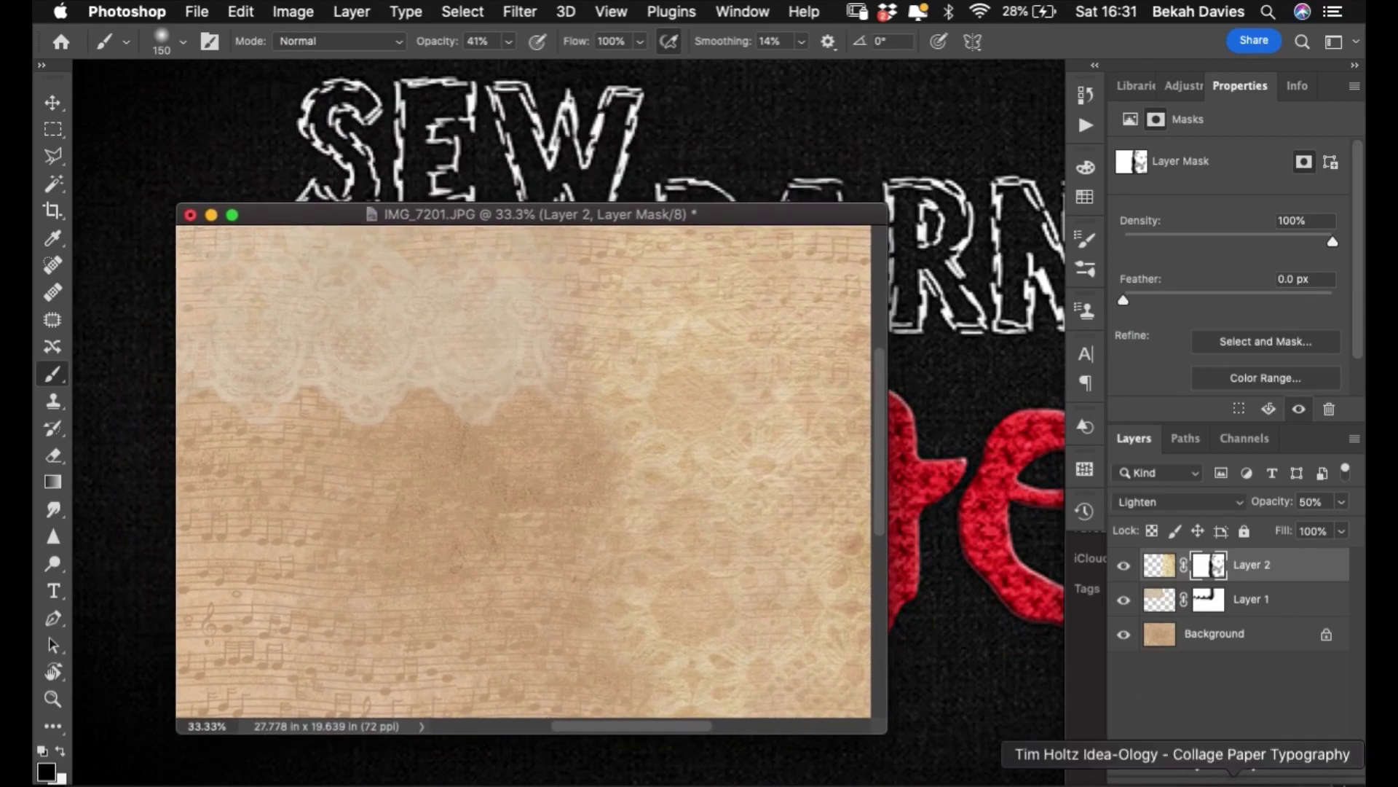
pyautogui.click(1016, 561)
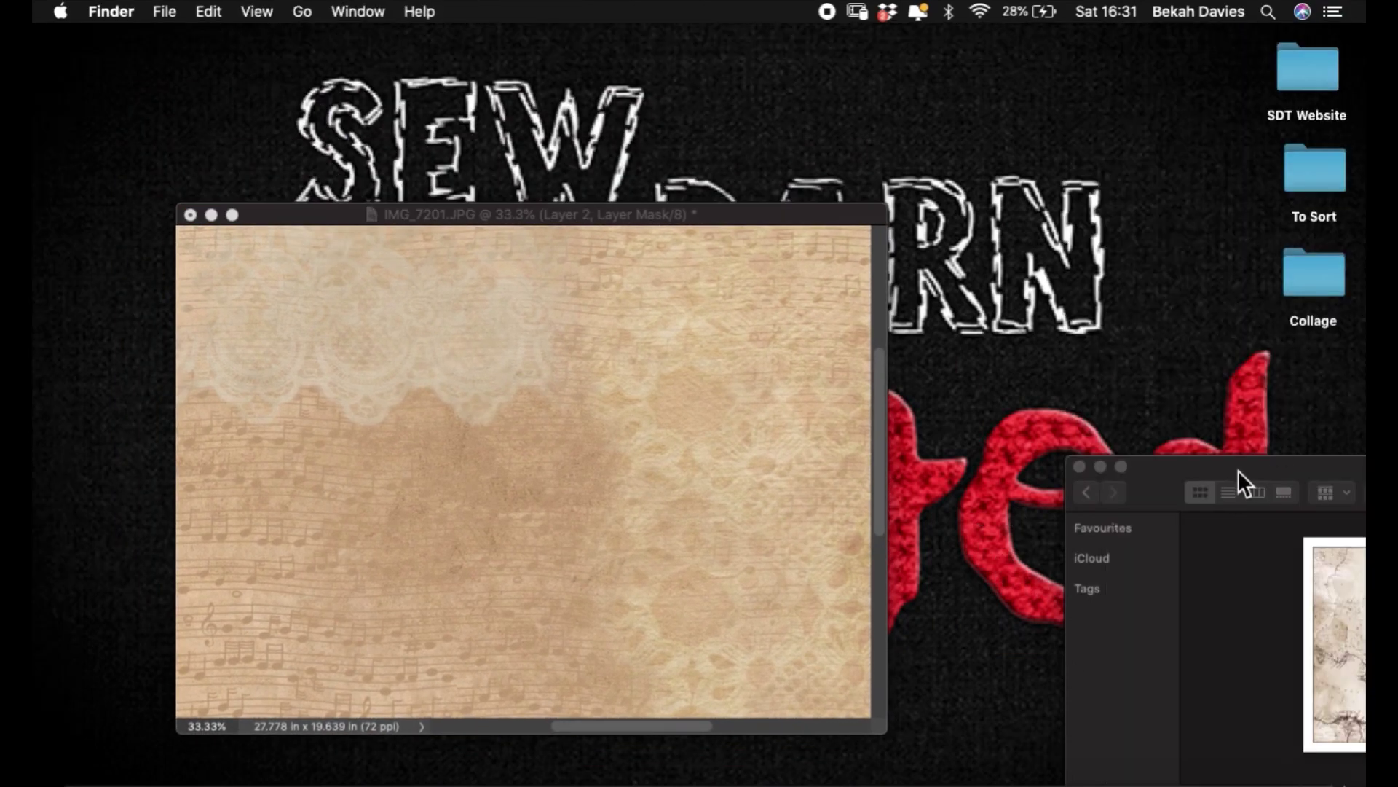
pyautogui.moveTo(1239, 471); pyautogui.dragTo(597, 112)
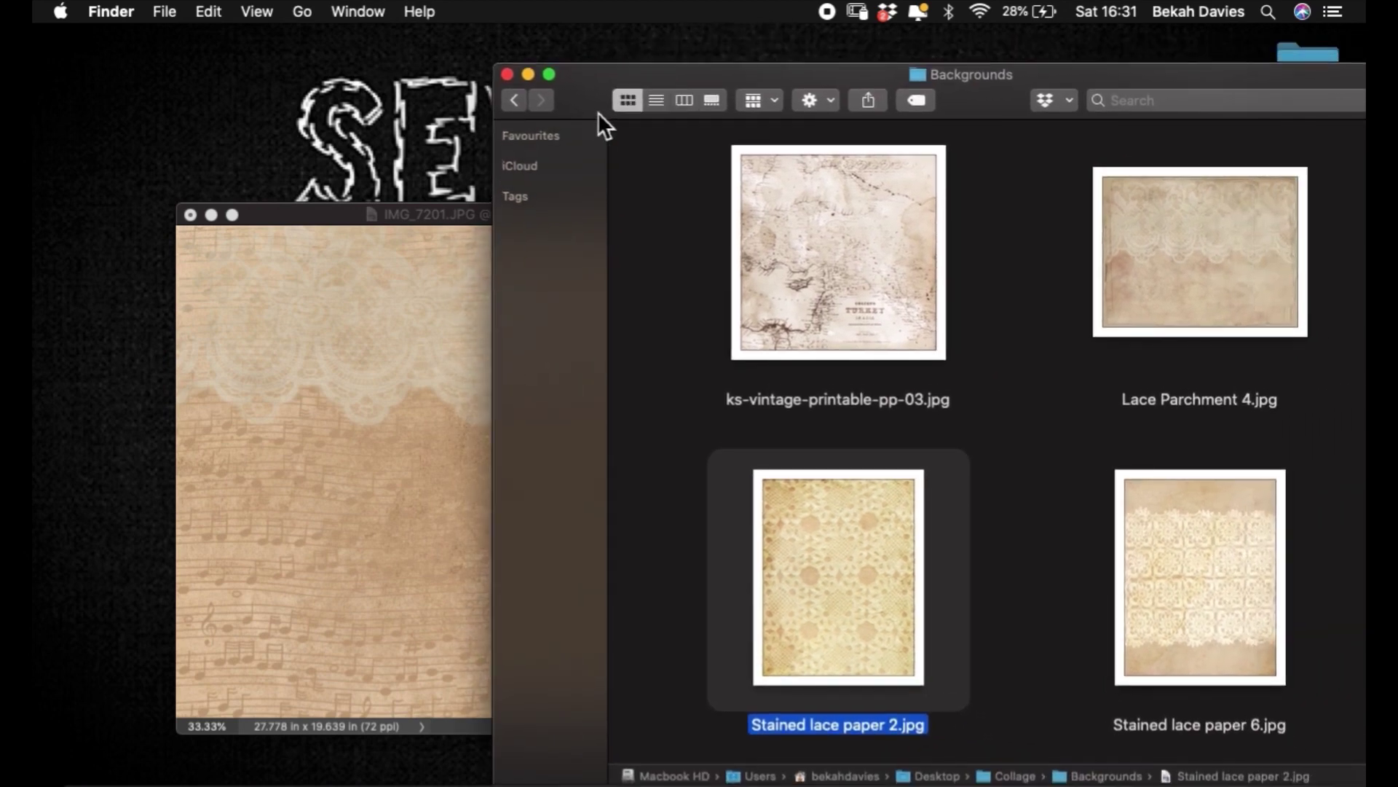
pyautogui.click(514, 102)
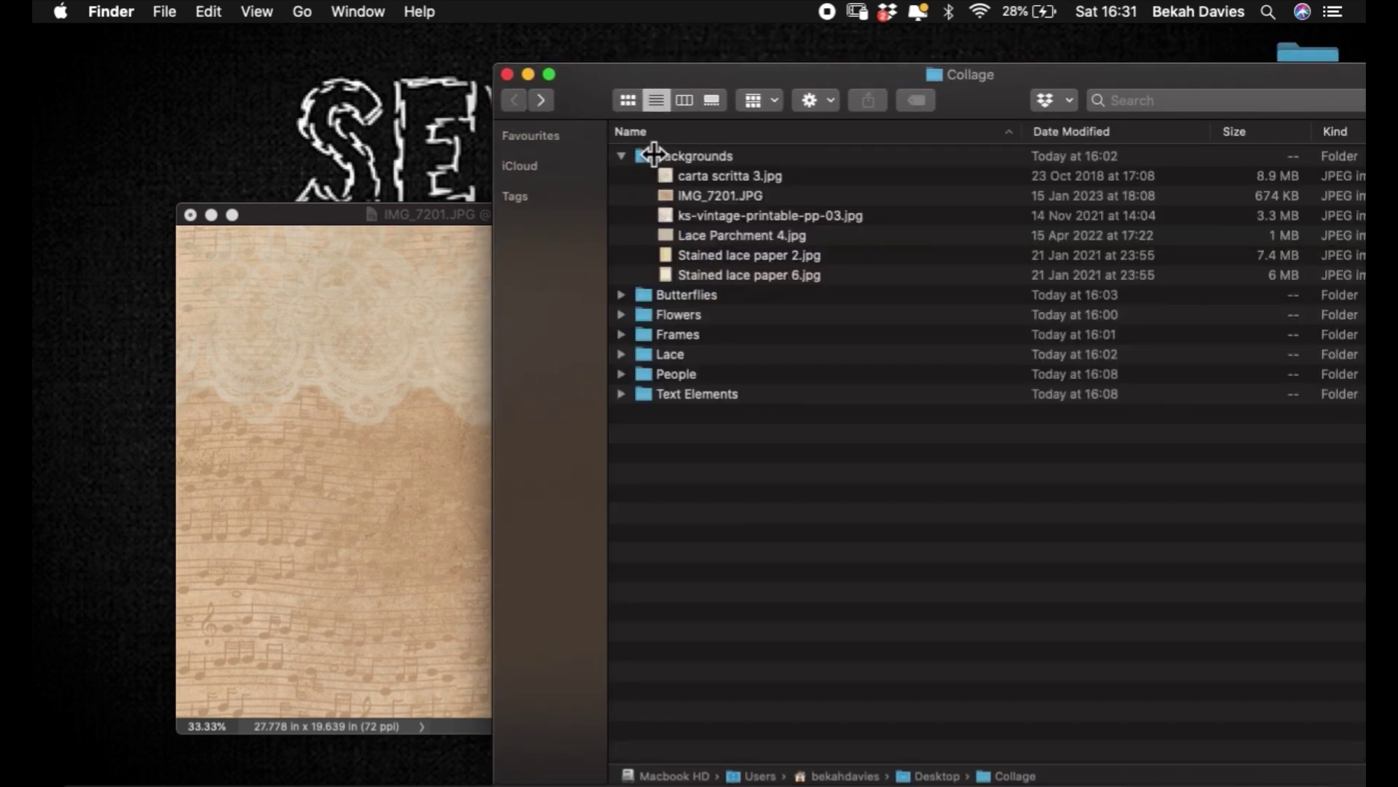
pyautogui.click(623, 157)
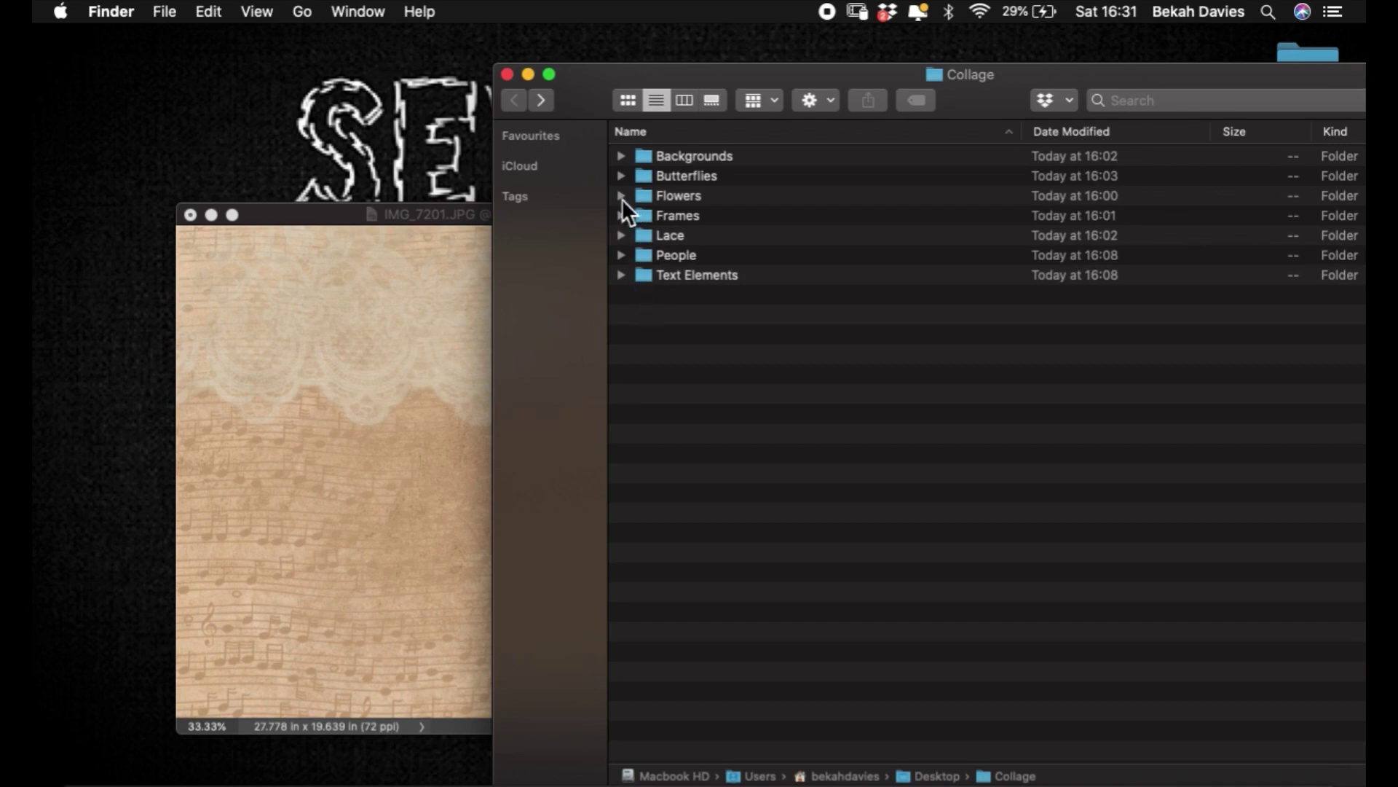
# - Open the Flowers folder in icon view, bring its window fully on screen and enlarge the thumbnails
pyautogui.click(622, 196)
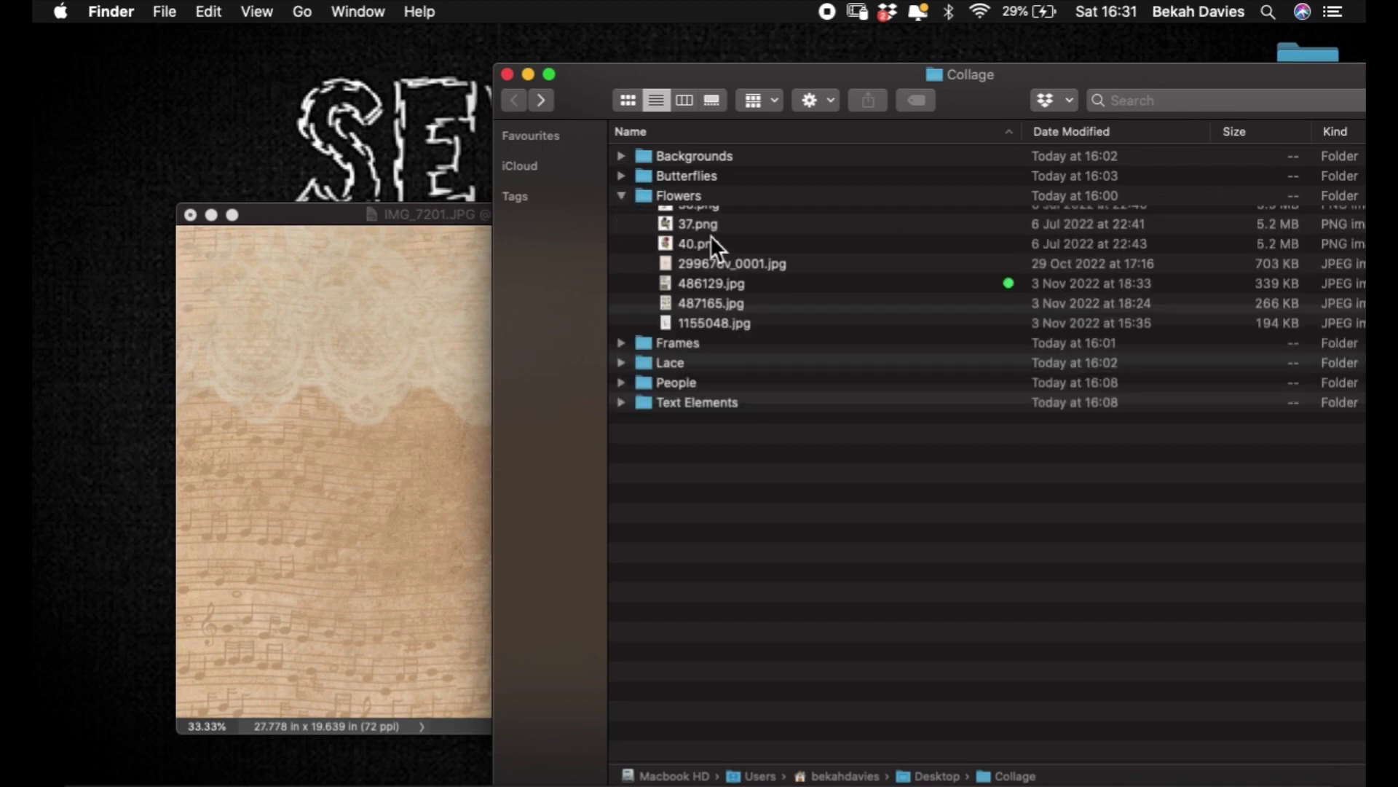
pyautogui.click(689, 198)
pyautogui.press('super+Down')
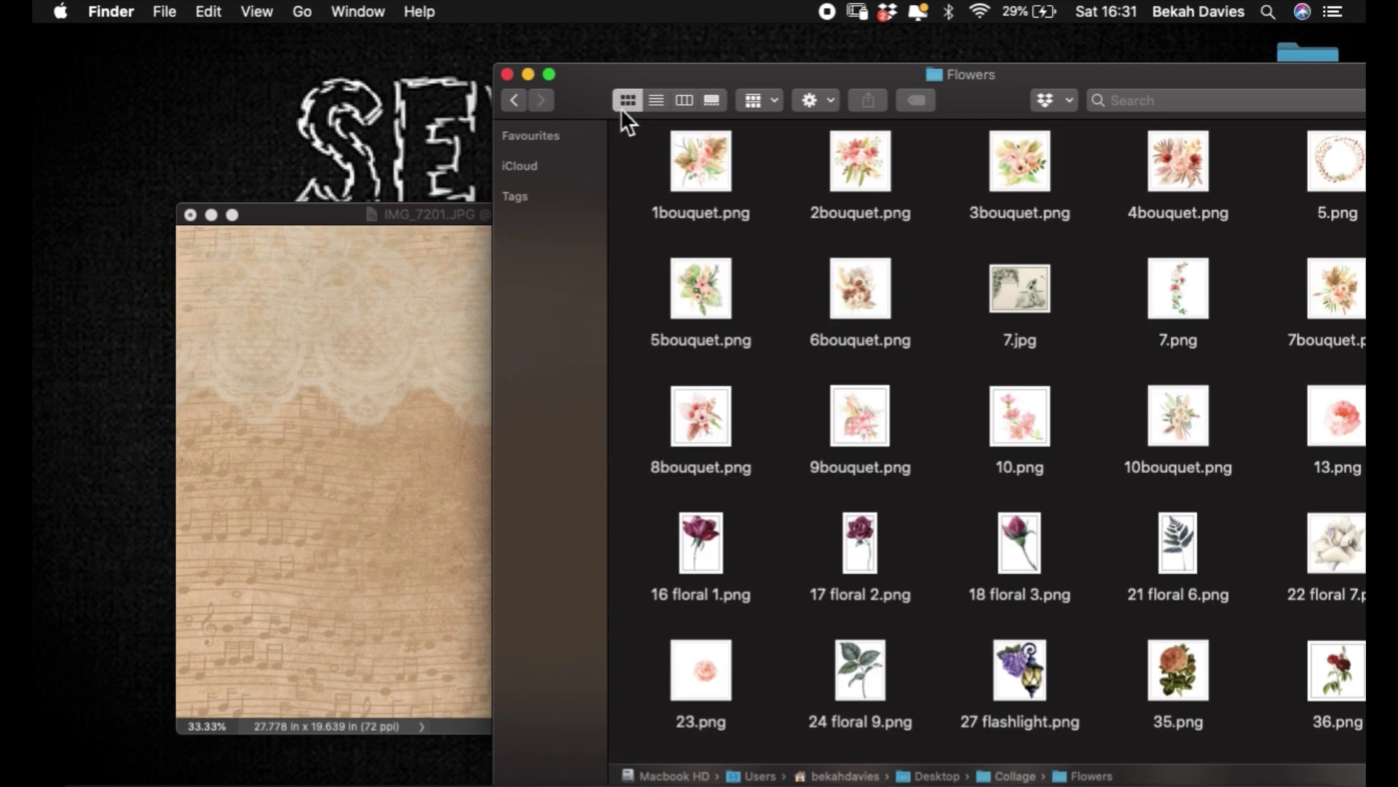
pyautogui.moveTo(962, 101); pyautogui.dragTo(801, 62)
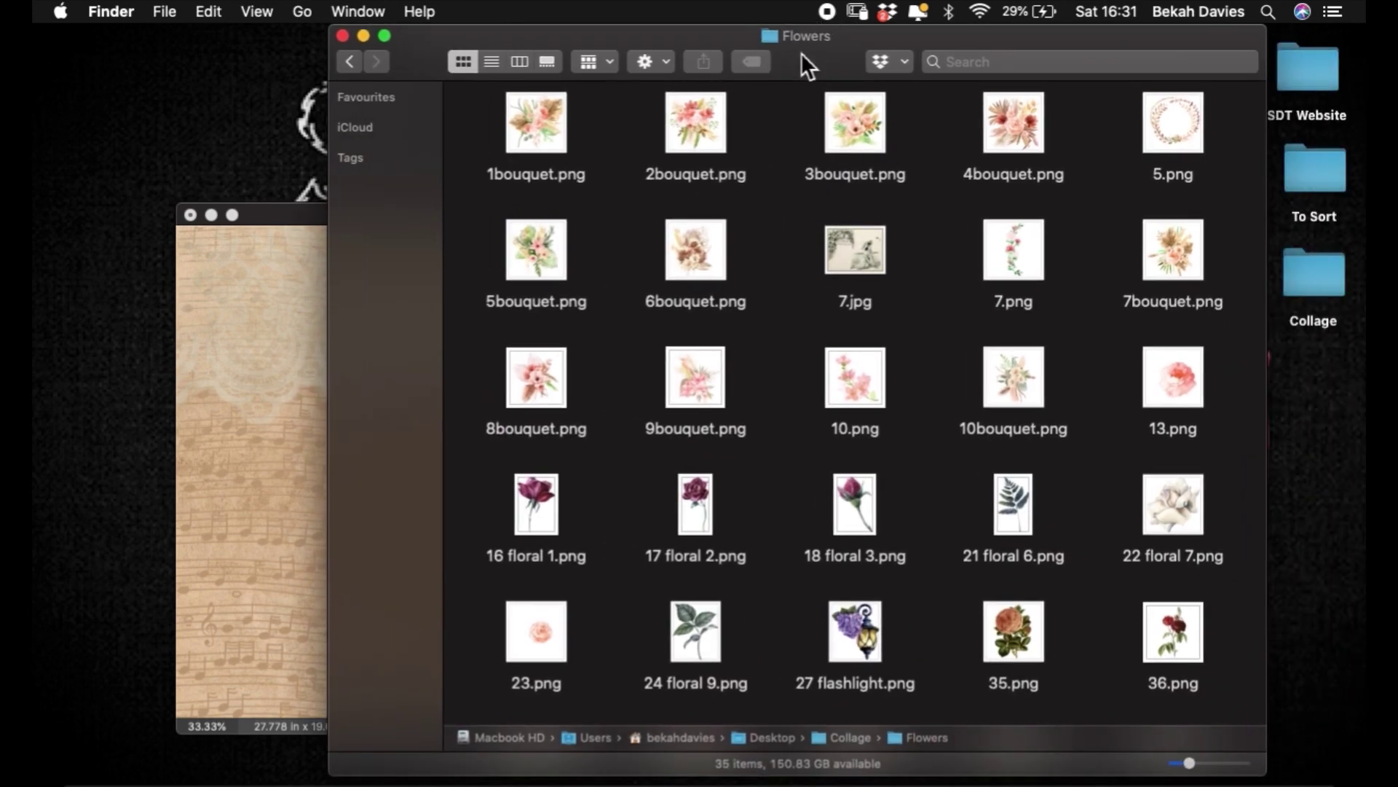
pyautogui.moveTo(1191, 762); pyautogui.dragTo(1205, 762)
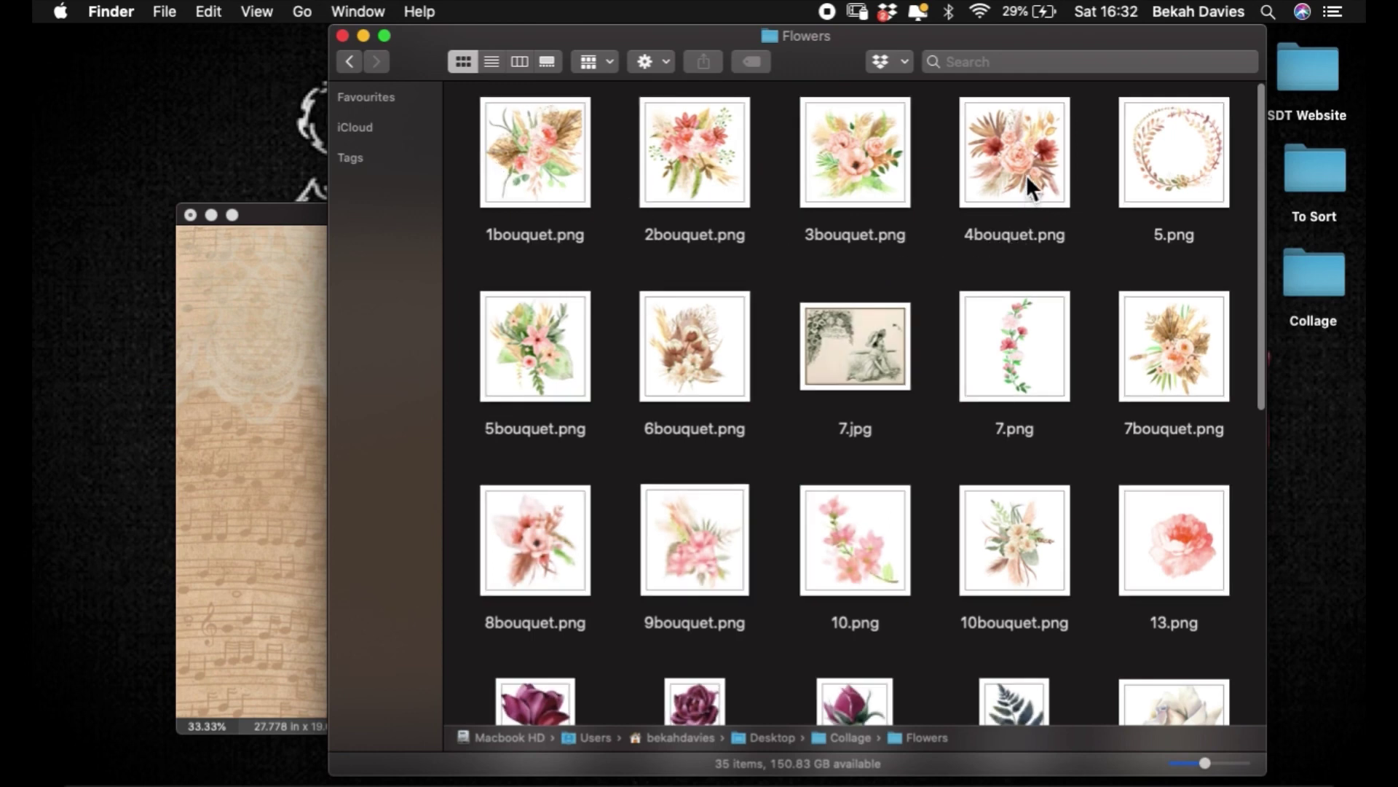
# - Open 4bouquet.png and 35.png from the Flowers folder in Photoshop
pyautogui.click(1047, 188)
pyautogui.moveTo(1027, 162); pyautogui.dragTo(477, 781)
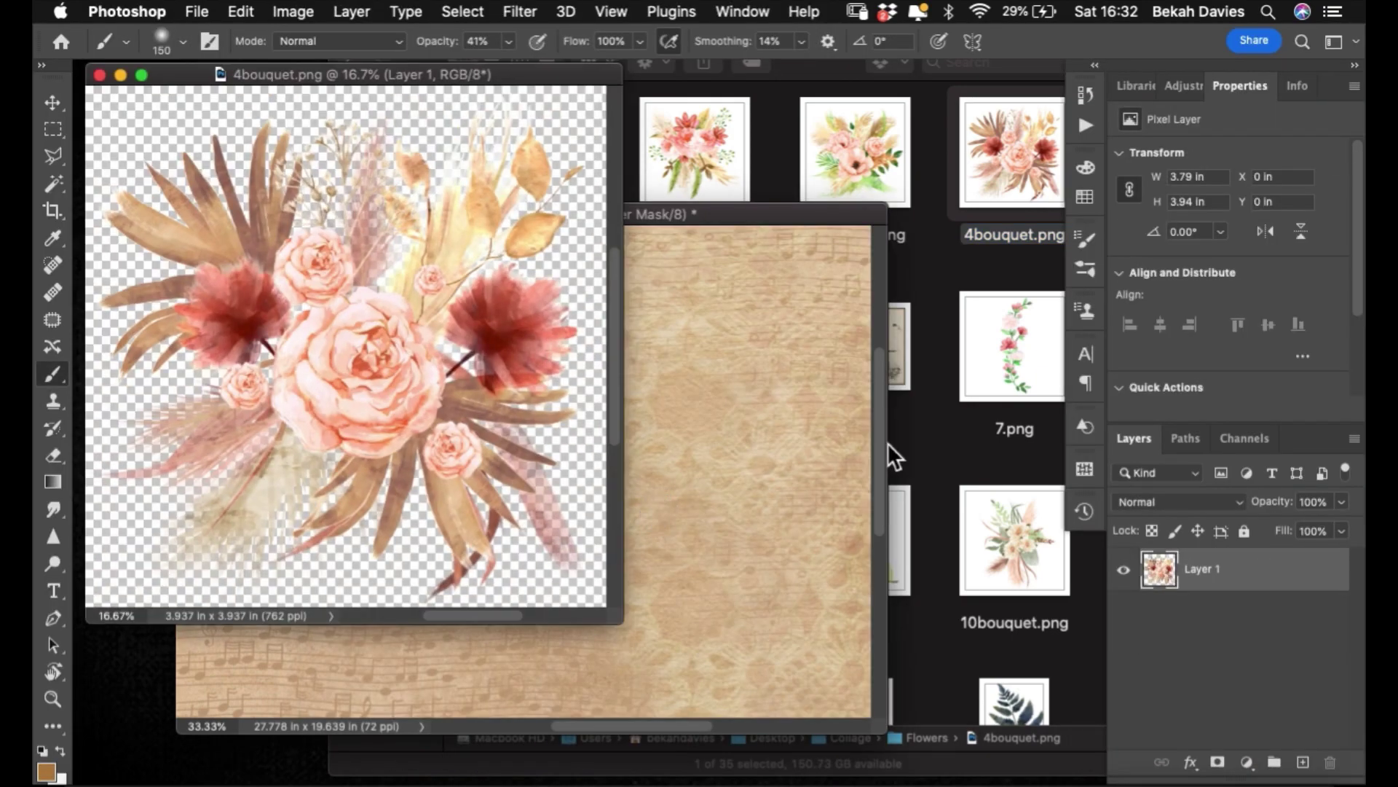
pyautogui.click(937, 434)
pyautogui.scroll(-5, 983, 553)
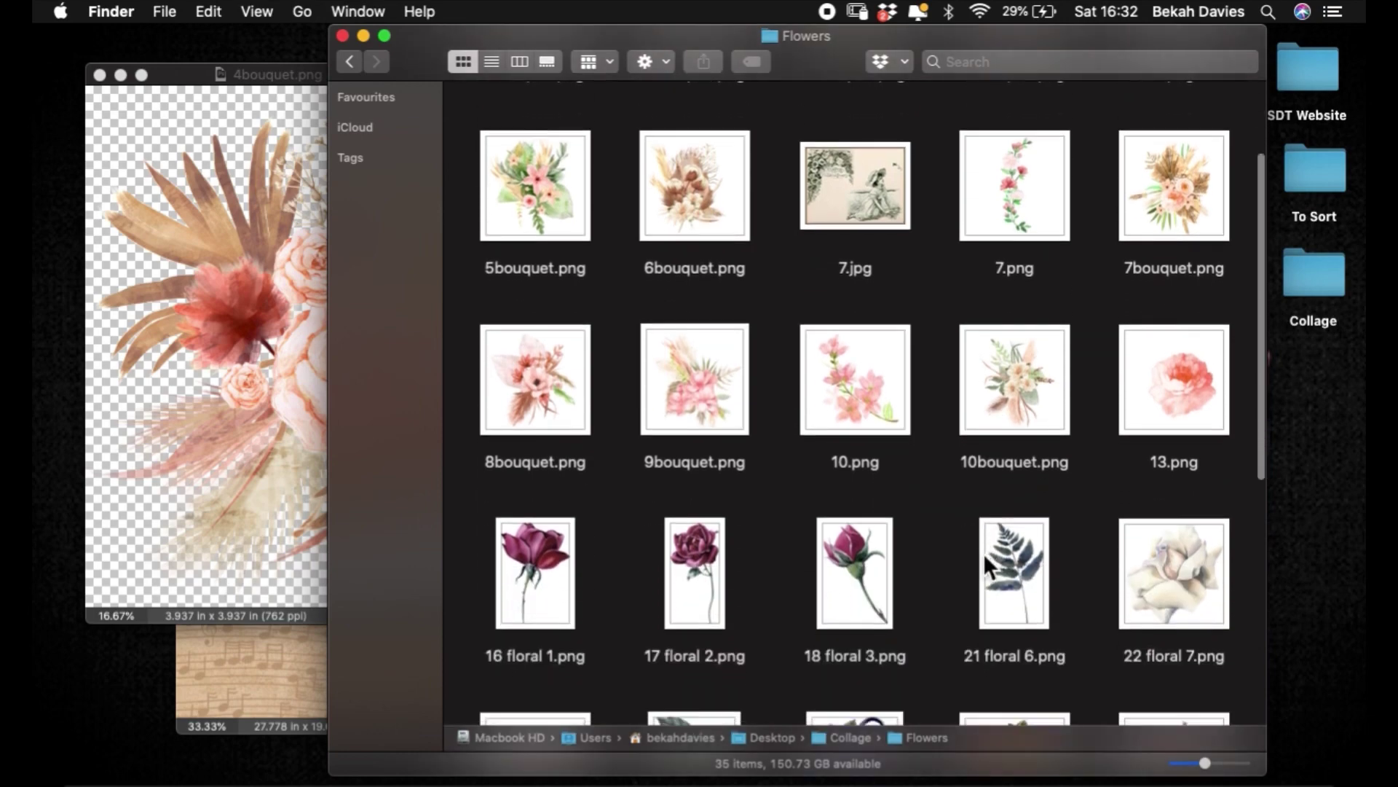
pyautogui.moveTo(1018, 548); pyautogui.dragTo(469, 778)
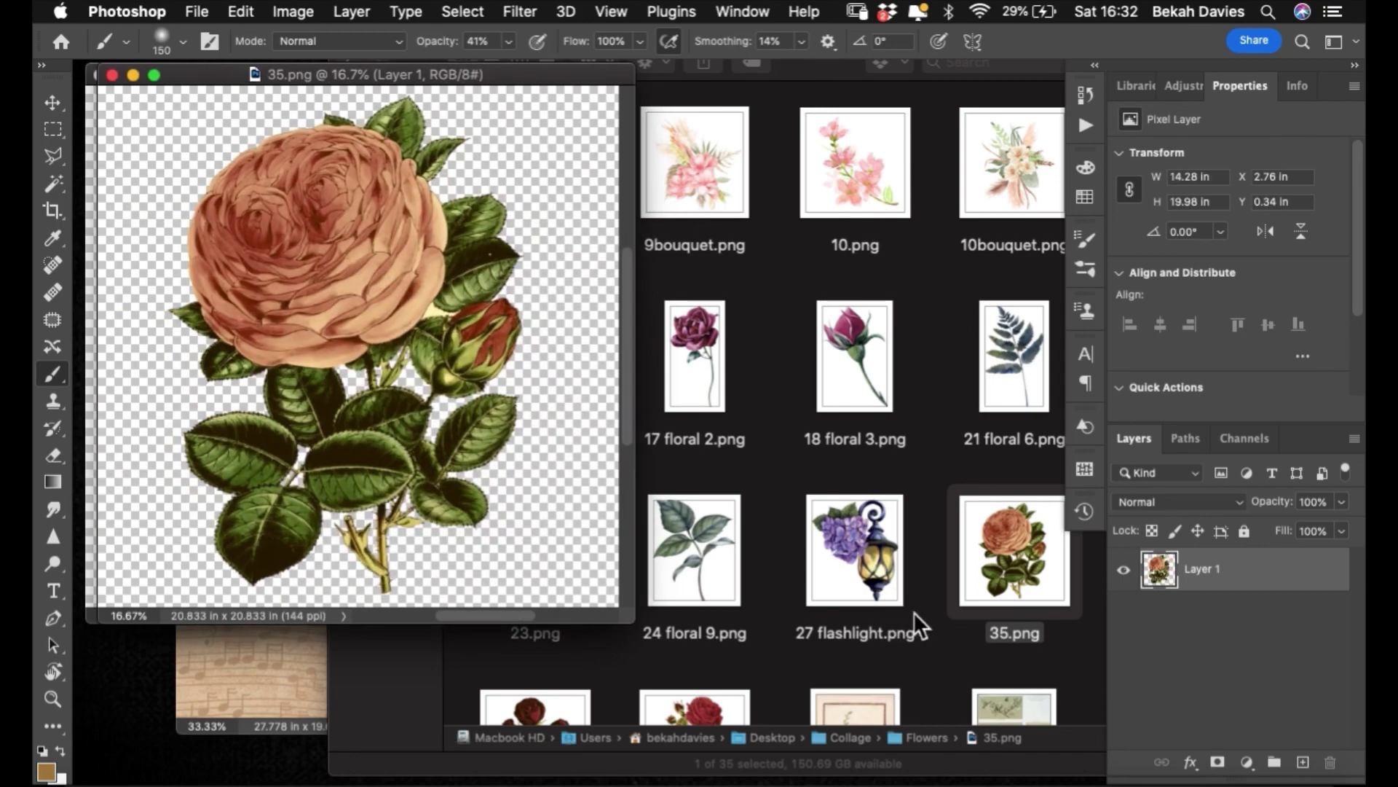
# - Open pinkgold_0011_1.png from the end of the Flowers folder in Photoshop
pyautogui.click(936, 649)
pyautogui.scroll(-5, 932, 648)
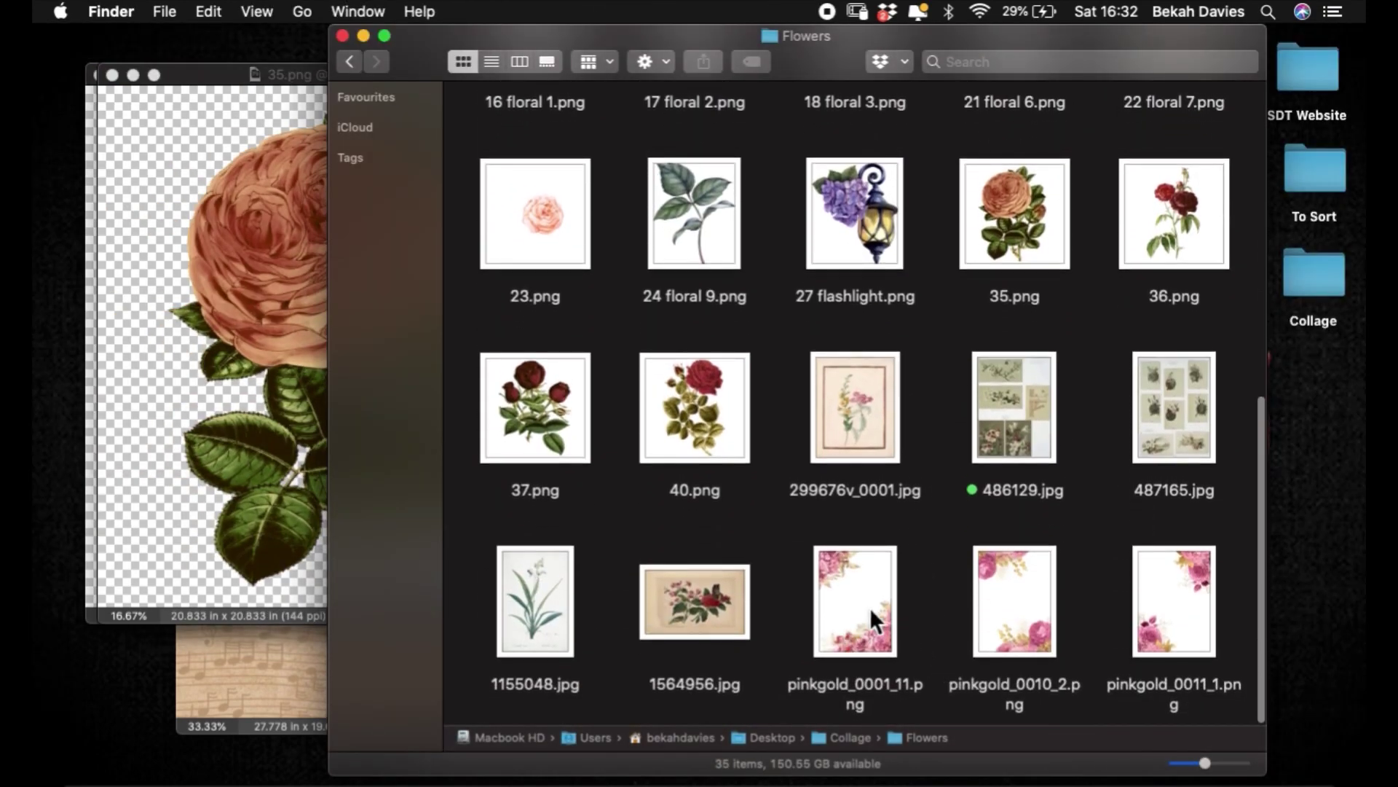
pyautogui.moveTo(1168, 583); pyautogui.dragTo(477, 778)
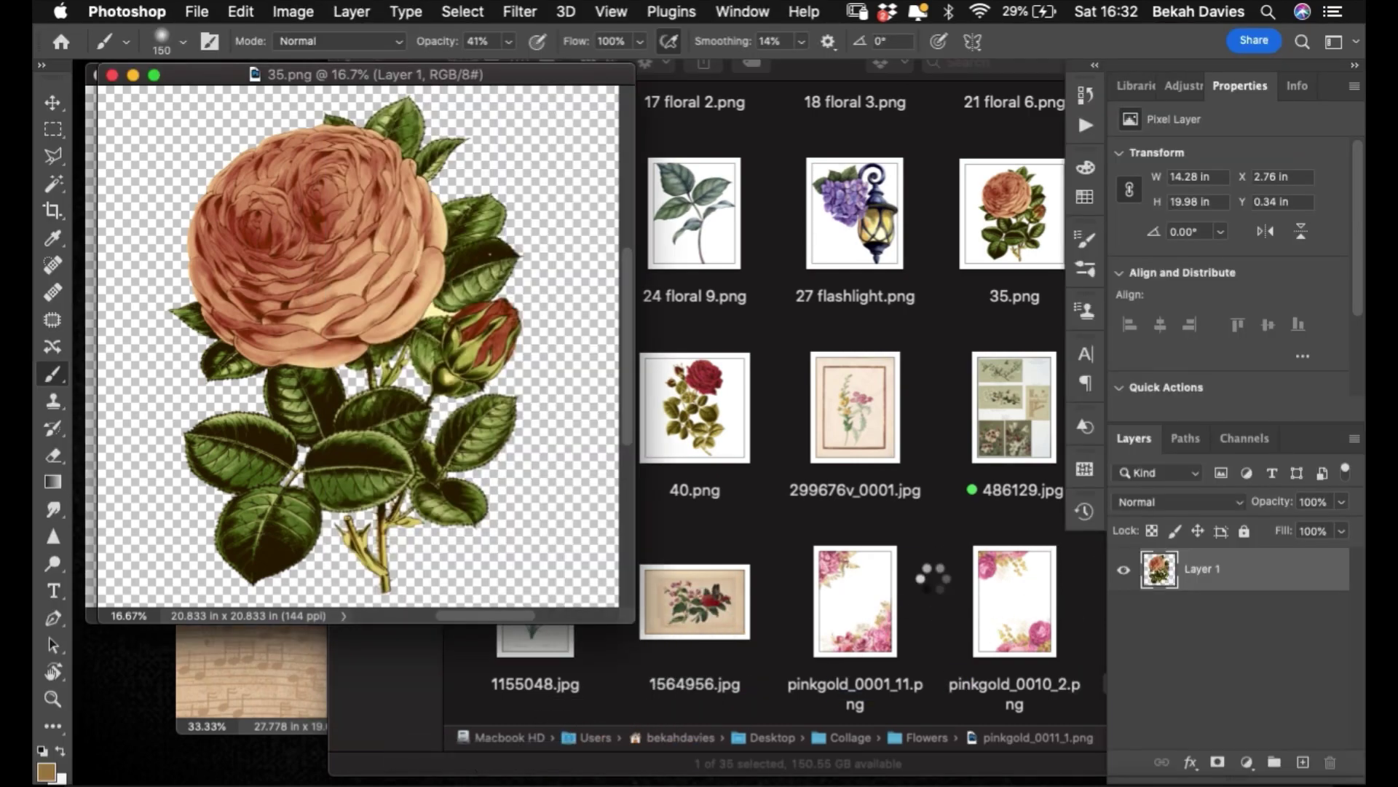
# - Return to the Flowers folder and open 22 floral 7.png in Photoshop
pyautogui.click(940, 524)
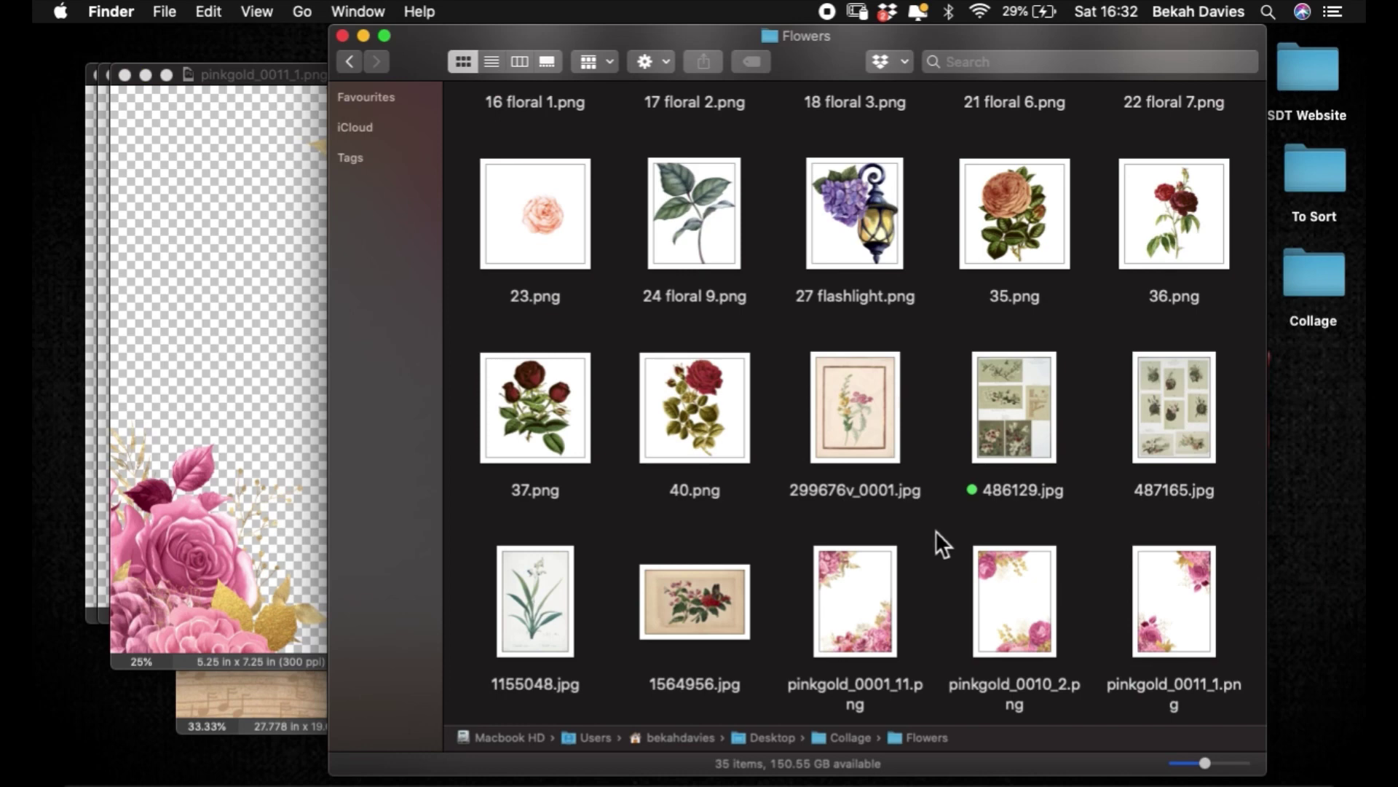
pyautogui.scroll(2, 936, 532)
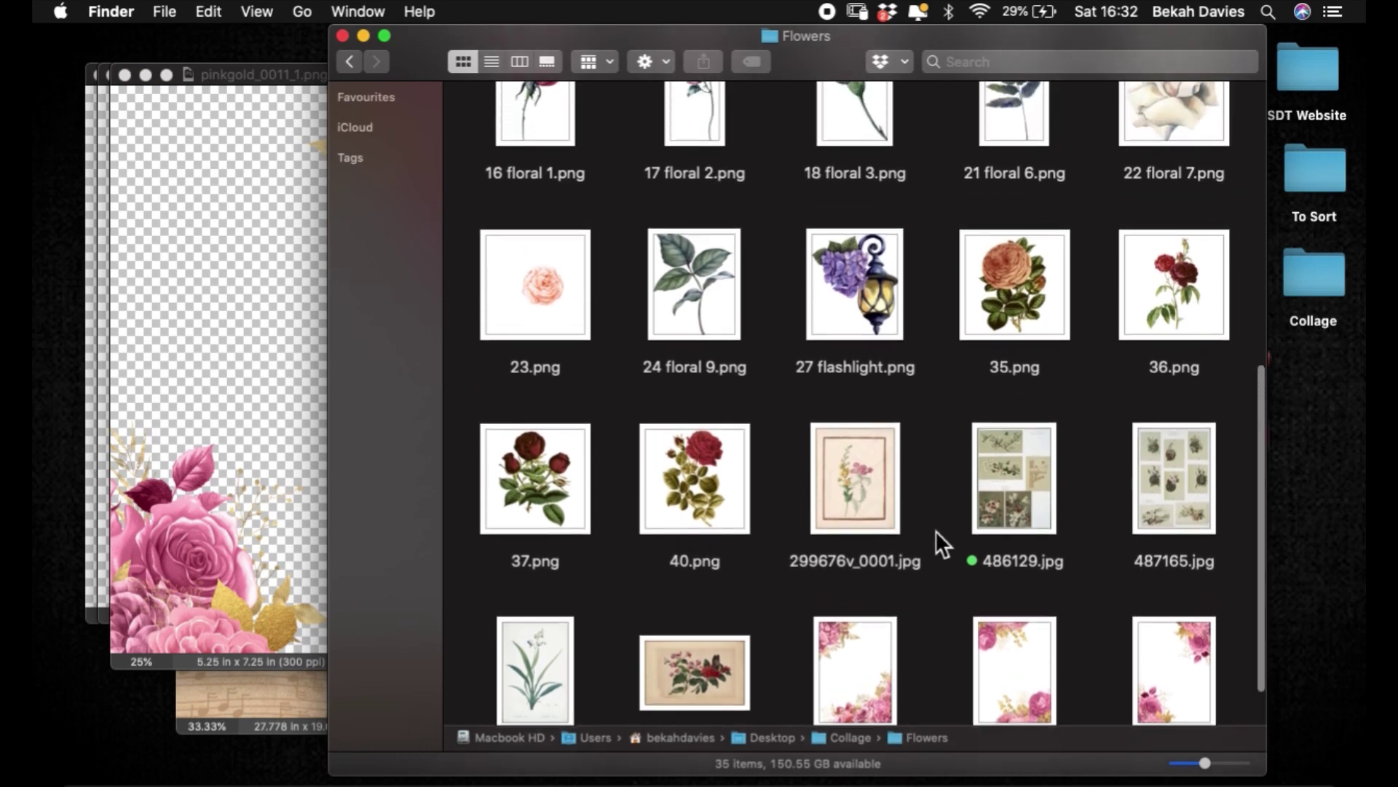
pyautogui.scroll(5, 935, 530)
pyautogui.scroll(1, 932, 531)
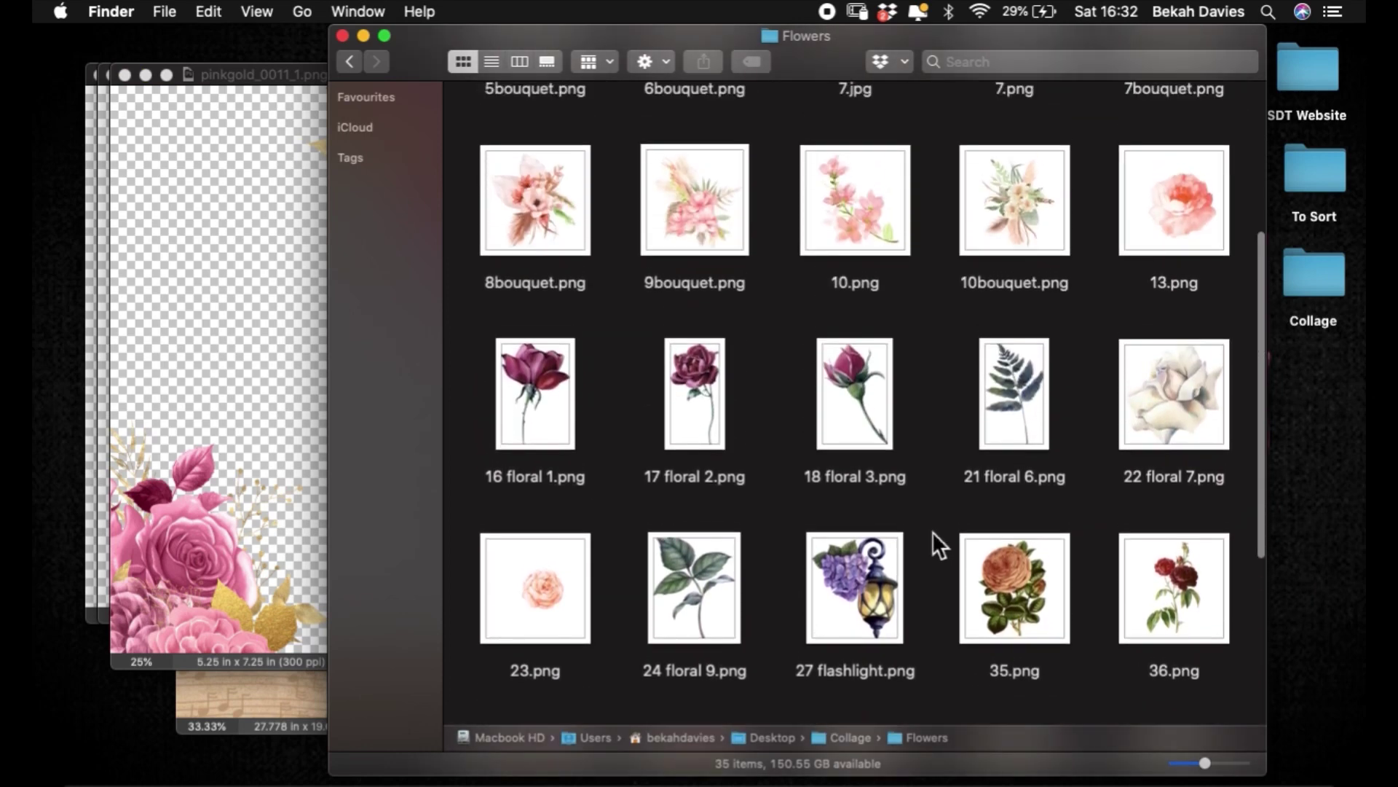
pyautogui.click(1174, 413)
pyautogui.moveTo(1174, 413); pyautogui.dragTo(455, 768)
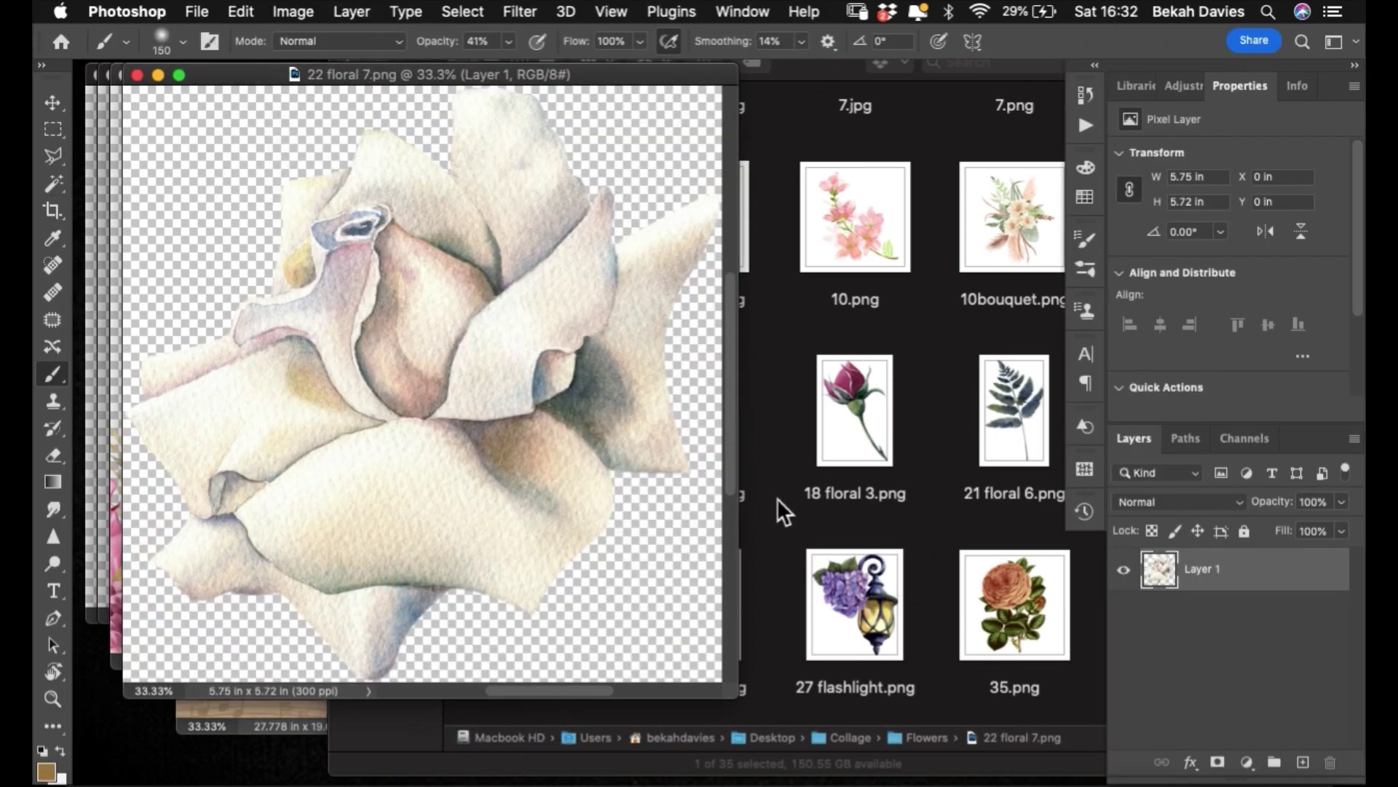
# - Open 10bouquet.png and 17 floral 2.png from the Flowers folder in Photoshop
pyautogui.click(776, 501)
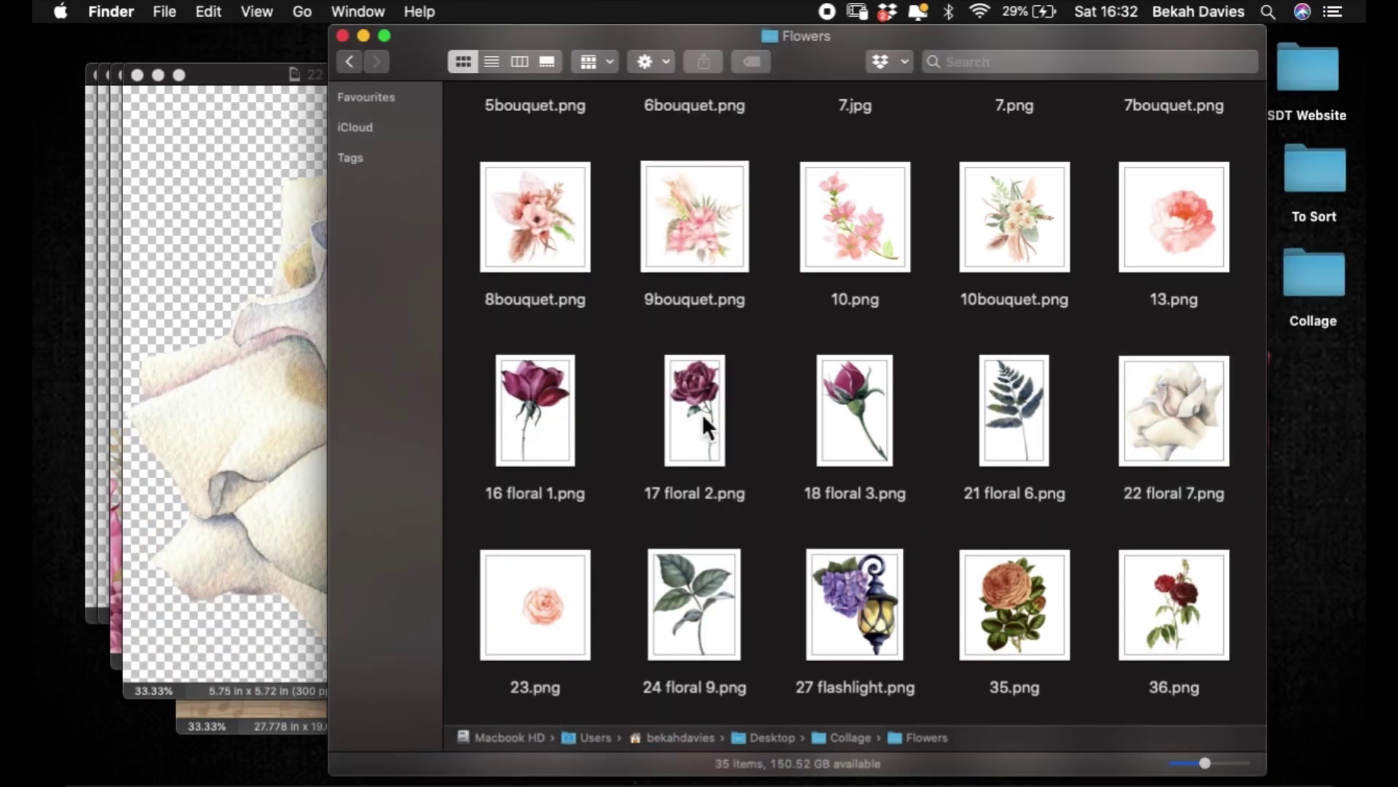
pyautogui.scroll(5, 729, 434)
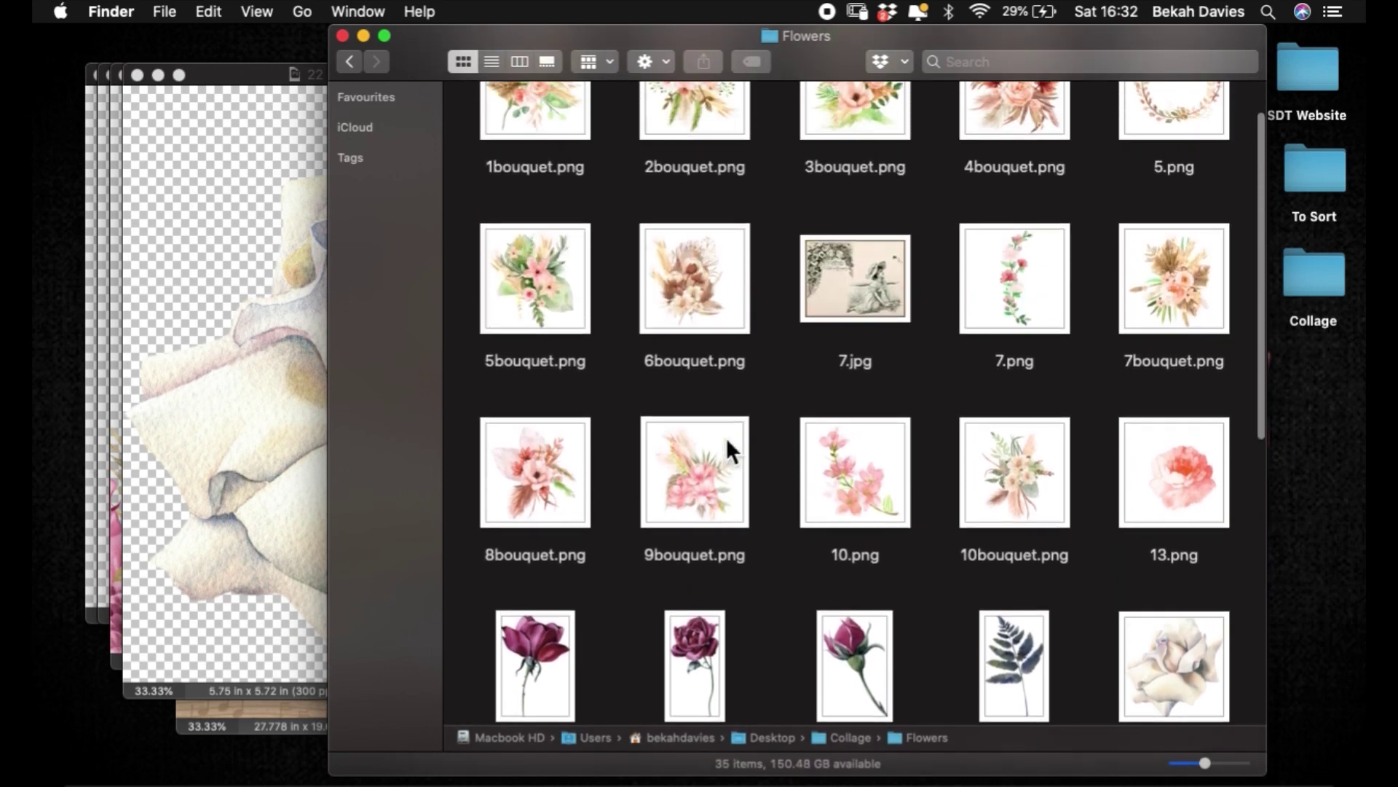
pyautogui.scroll(2, 724, 437)
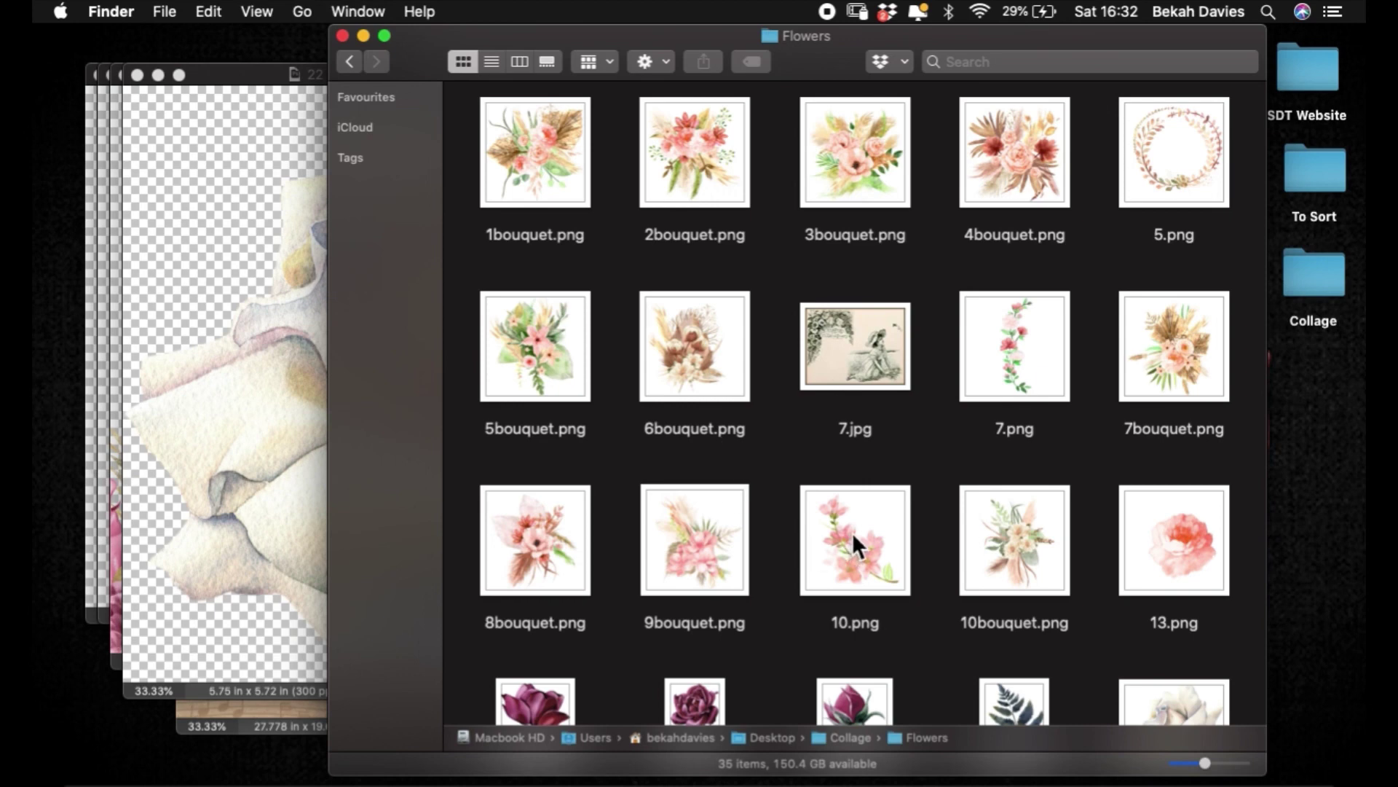
pyautogui.scroll(-4, 852, 532)
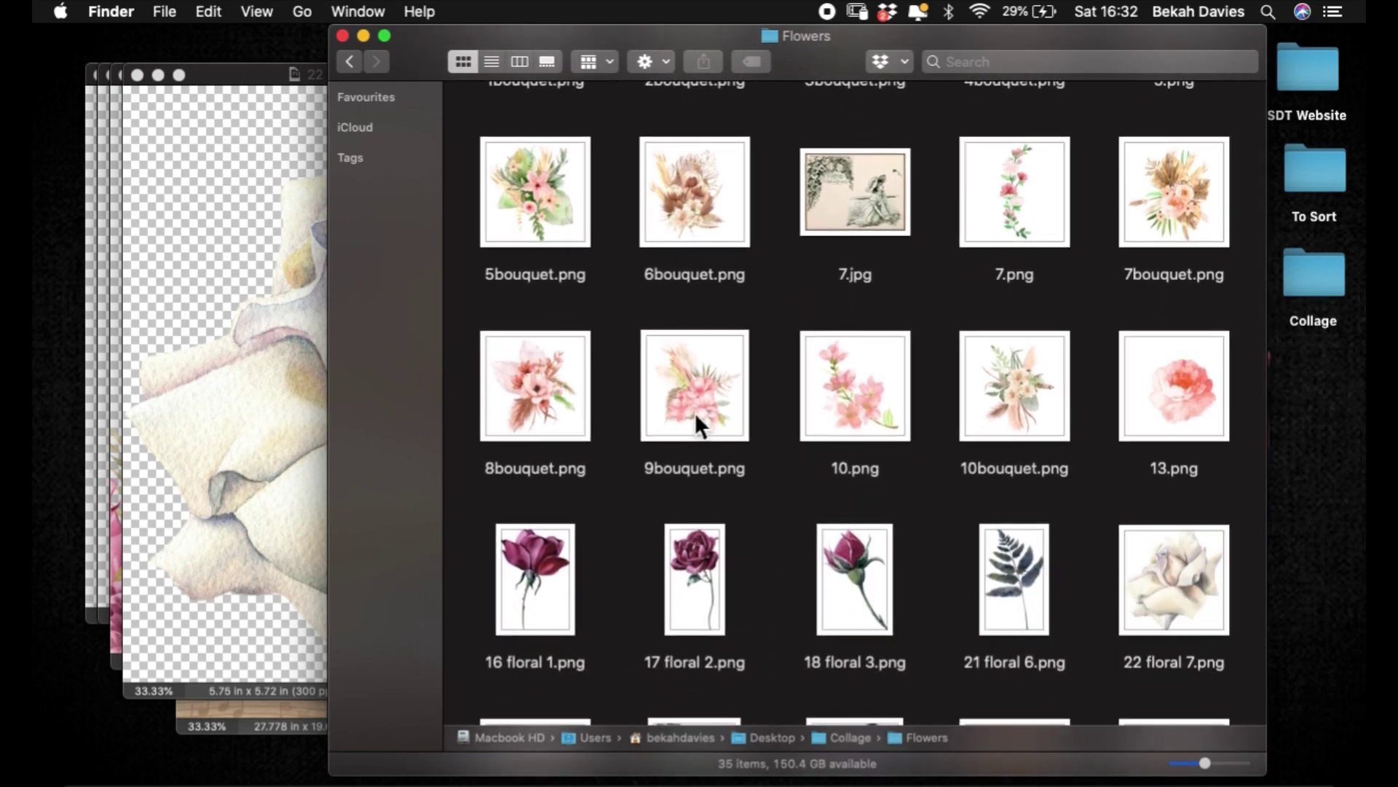
pyautogui.moveTo(829, 382); pyautogui.dragTo(750, 430)
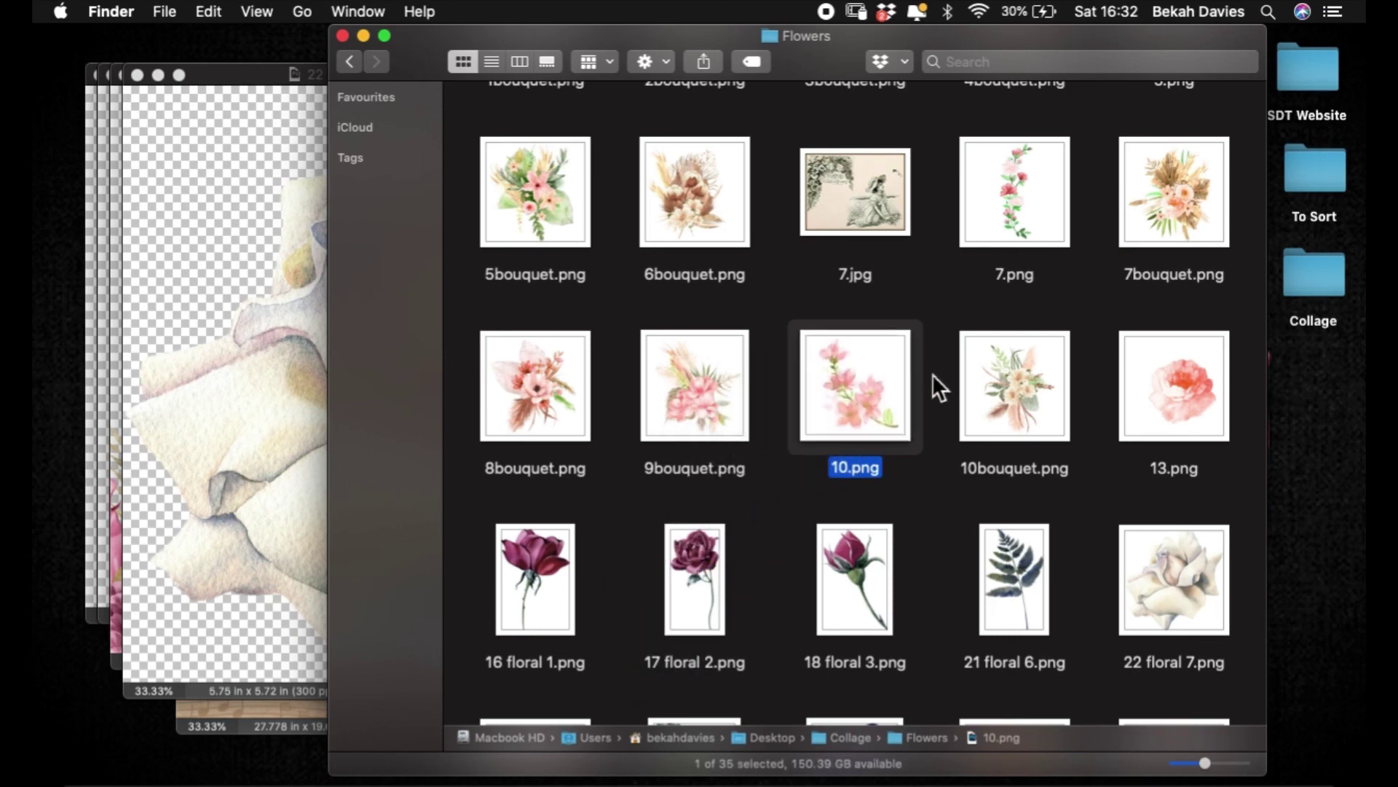
pyautogui.moveTo(1000, 379); pyautogui.dragTo(456, 771)
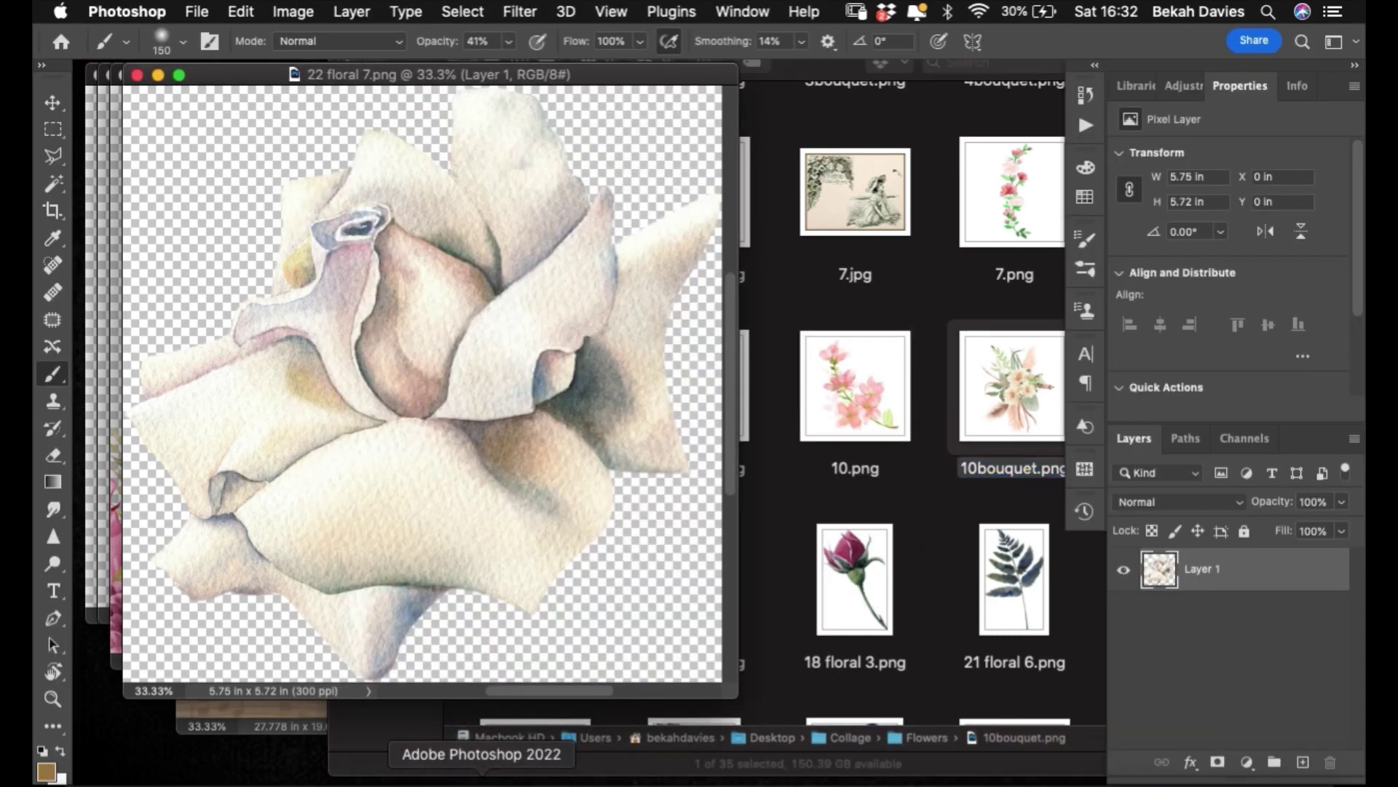
pyautogui.click(925, 584)
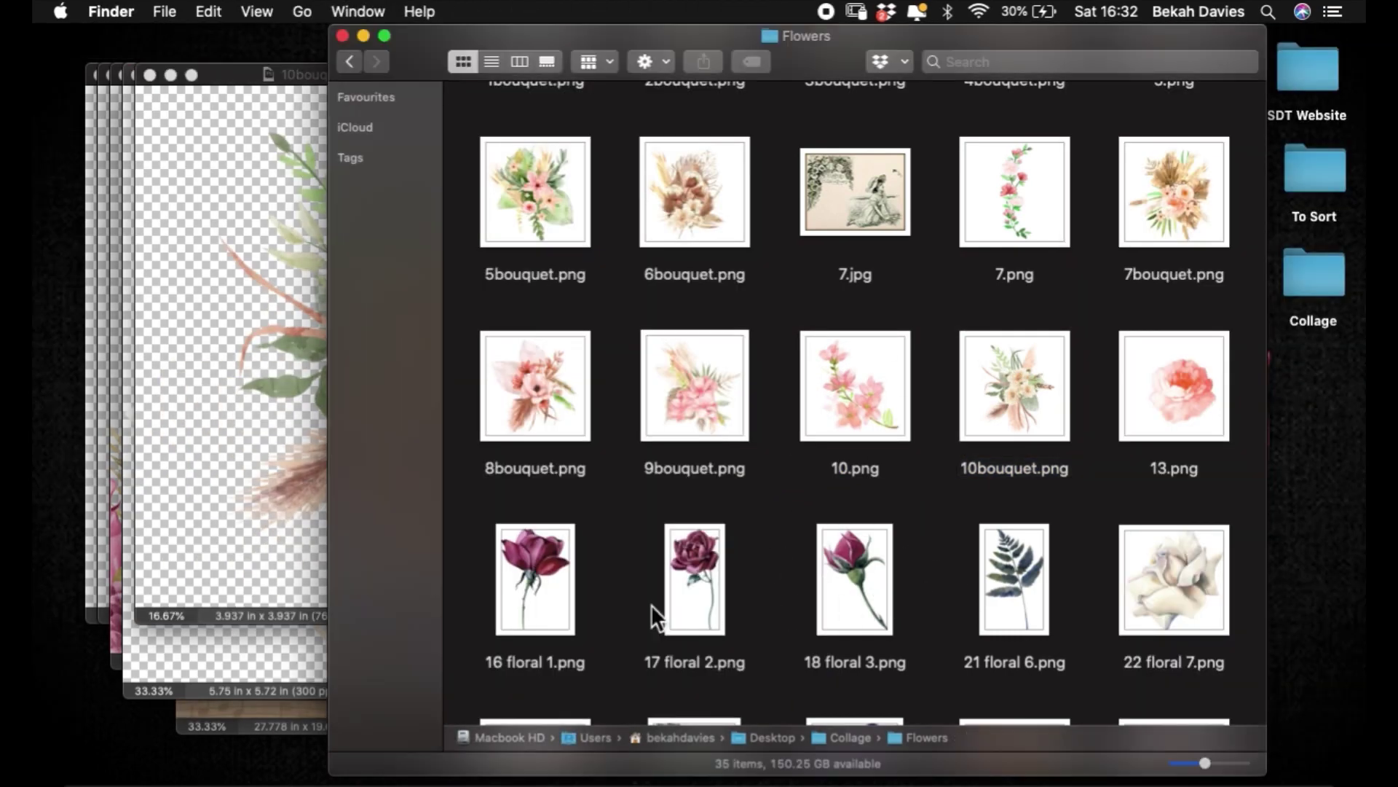
pyautogui.moveTo(697, 566); pyautogui.dragTo(455, 770)
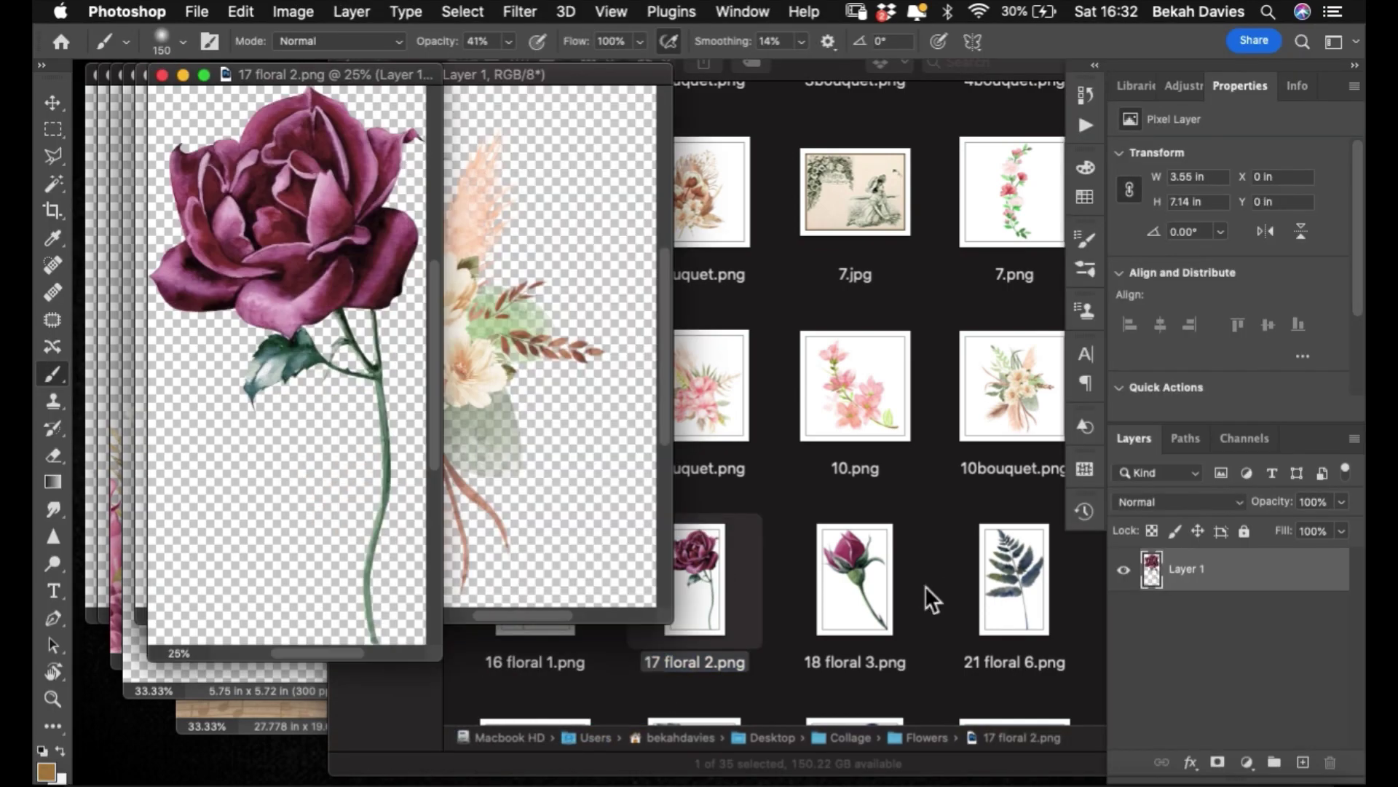
# - Move the Flowers folder window and the IMG_7201.JPG window aside to make room for the flower documents
pyautogui.click(793, 64)
pyautogui.moveTo(440, 57); pyautogui.dragTo(1081, 110)
pyautogui.moveTo(797, 212); pyautogui.dragTo(1080, 224)
# - Zoom out 17 floral 2.png and set 10bouquet.png to 8.33% zoom, placing the bouquet's window below the other flower windows
pyautogui.click(387, 77)
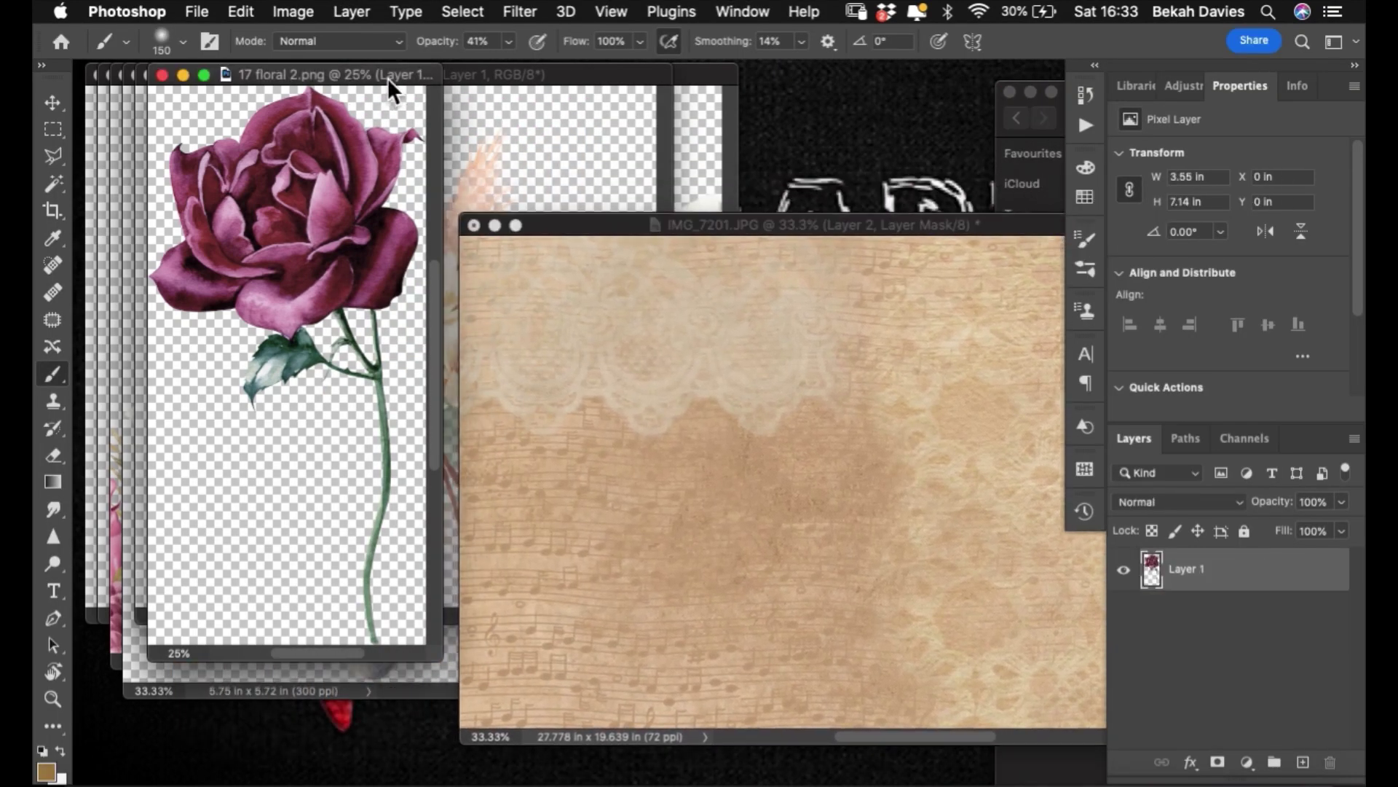
pyautogui.click(309, 265)
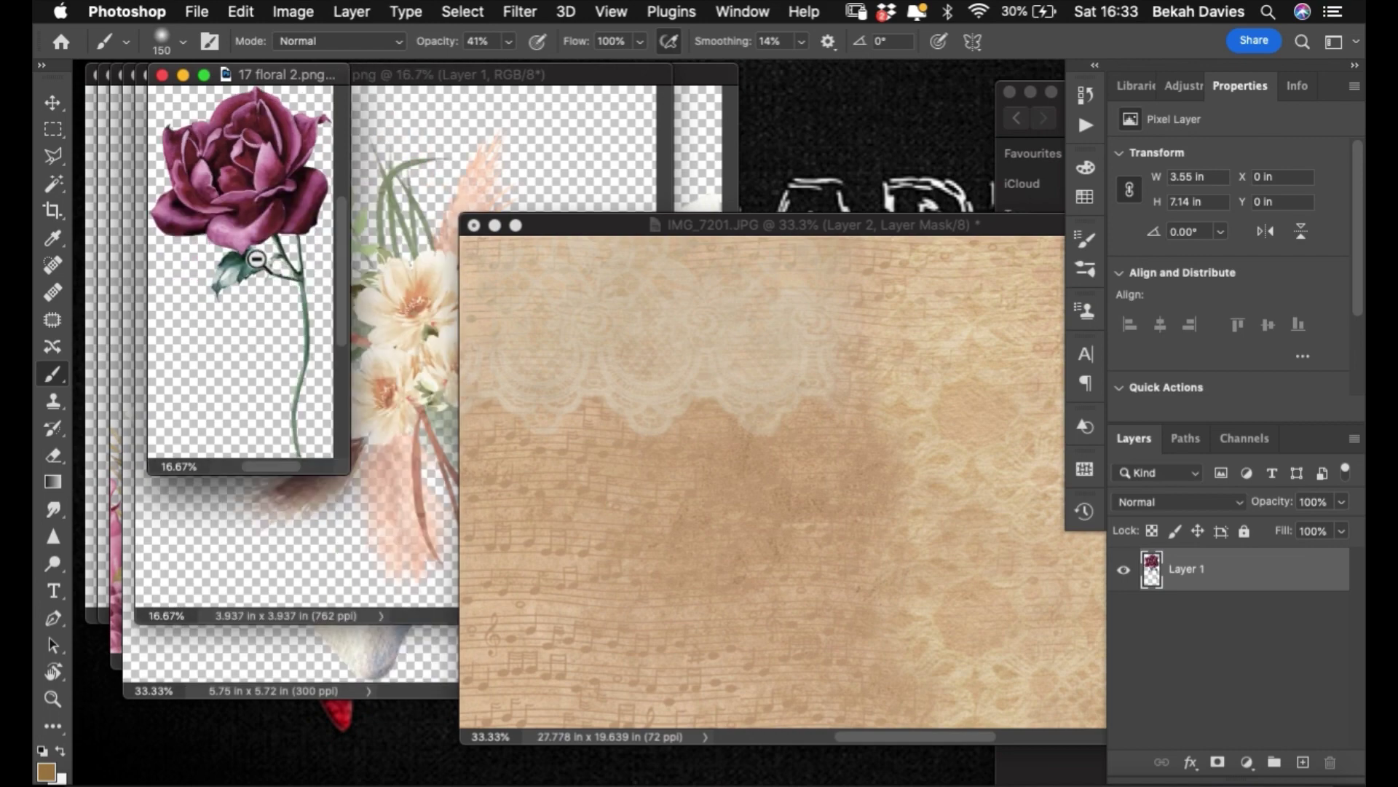
pyautogui.click(272, 120)
pyautogui.click(434, 79)
pyautogui.click(379, 204)
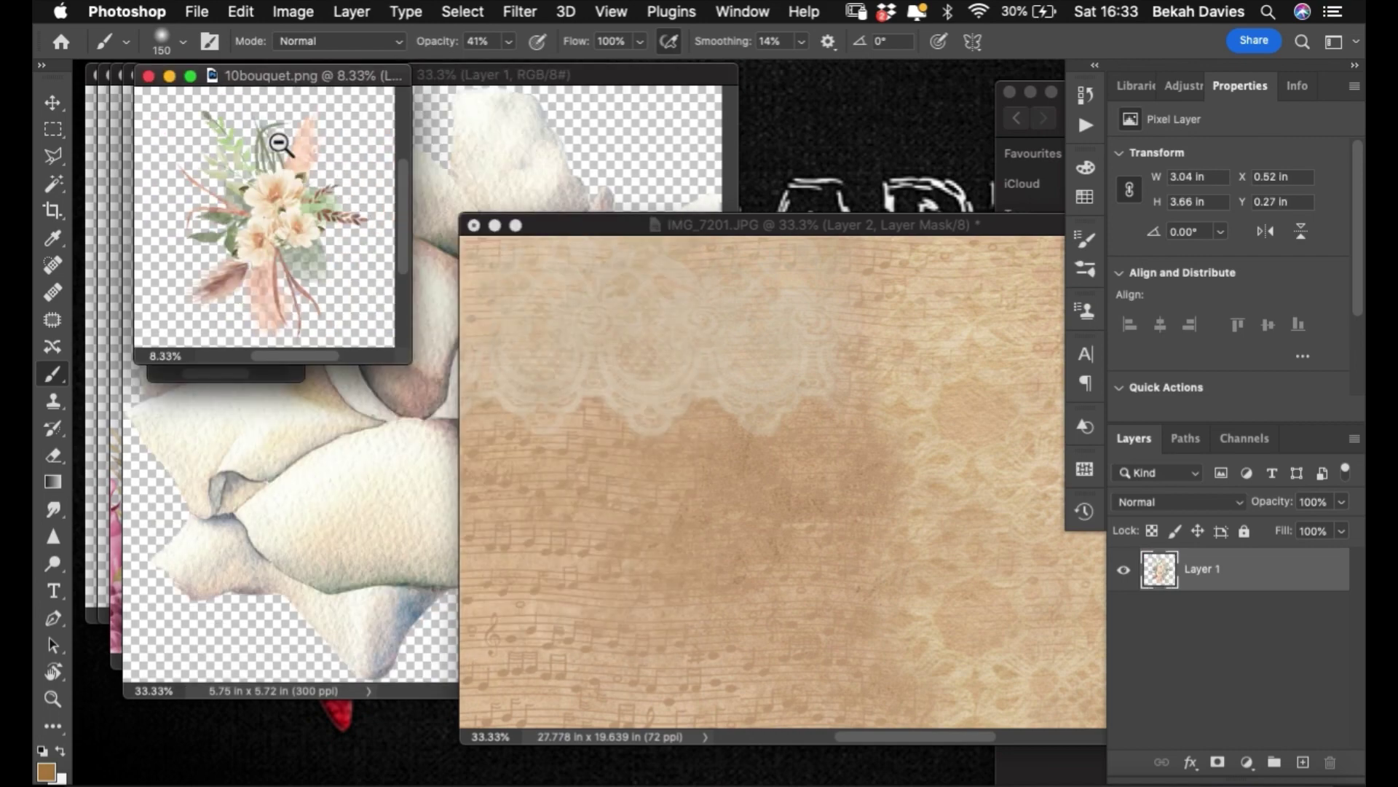
pyautogui.moveTo(311, 83); pyautogui.dragTo(270, 454)
# - Zoom 22 floral 7.png out to 12.5% and place its window beside 10bouquet.png
pyautogui.click(451, 78)
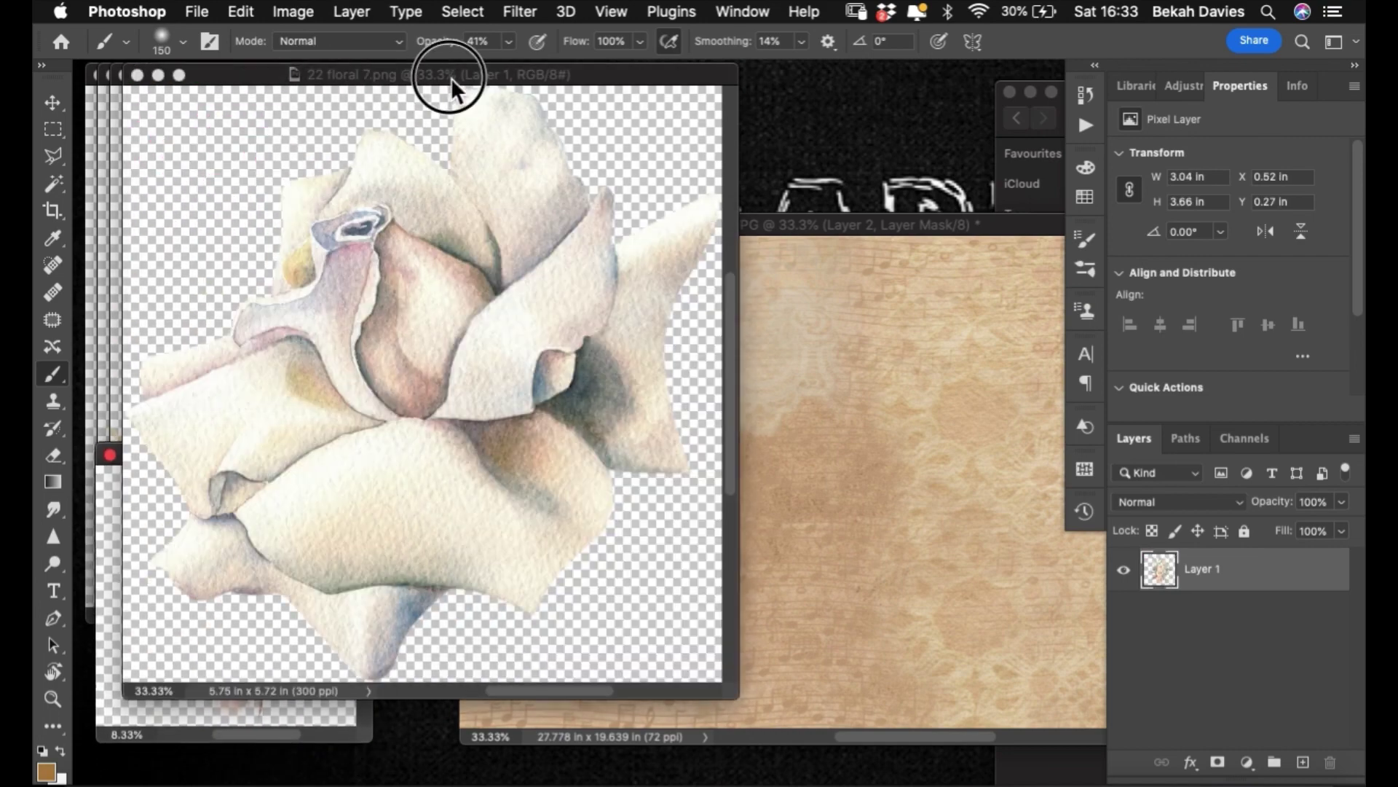
pyautogui.click(324, 257)
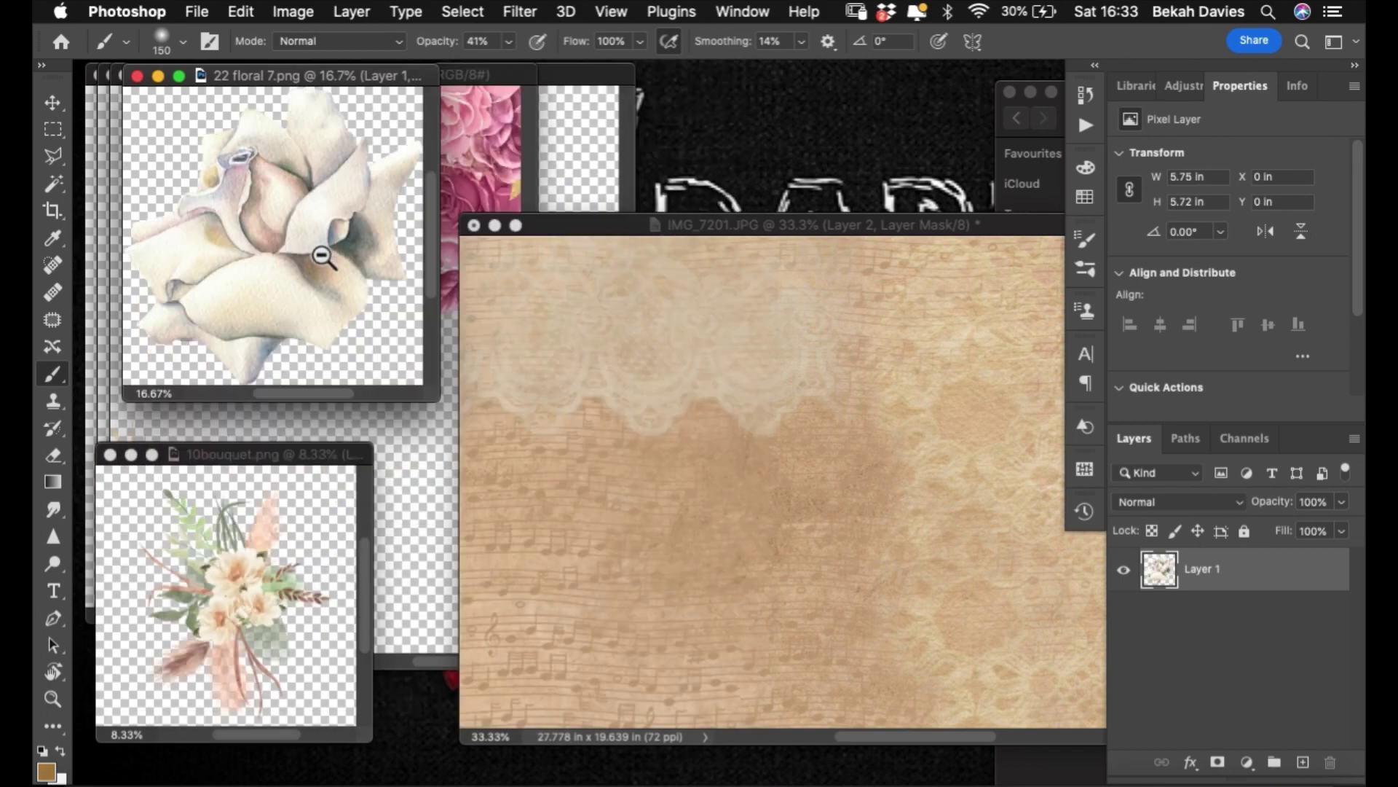
pyautogui.click(280, 149)
pyautogui.moveTo(267, 77); pyautogui.dragTo(517, 531)
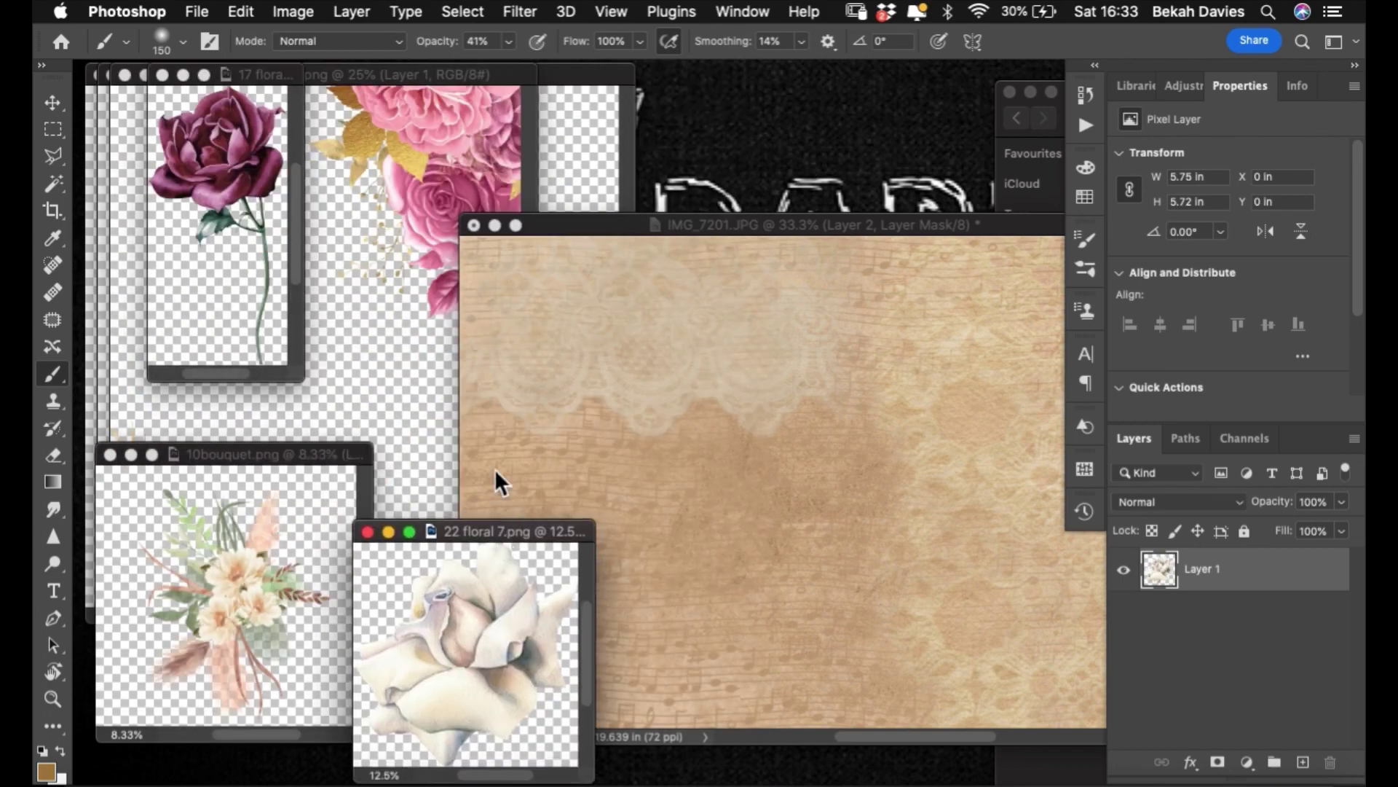
# - Zoom pinkgold_0011_1.png out to 12.5% and 35.png out to 8.33%
pyautogui.click(448, 73)
pyautogui.click(353, 240)
pyautogui.click(341, 240)
pyautogui.click(407, 73)
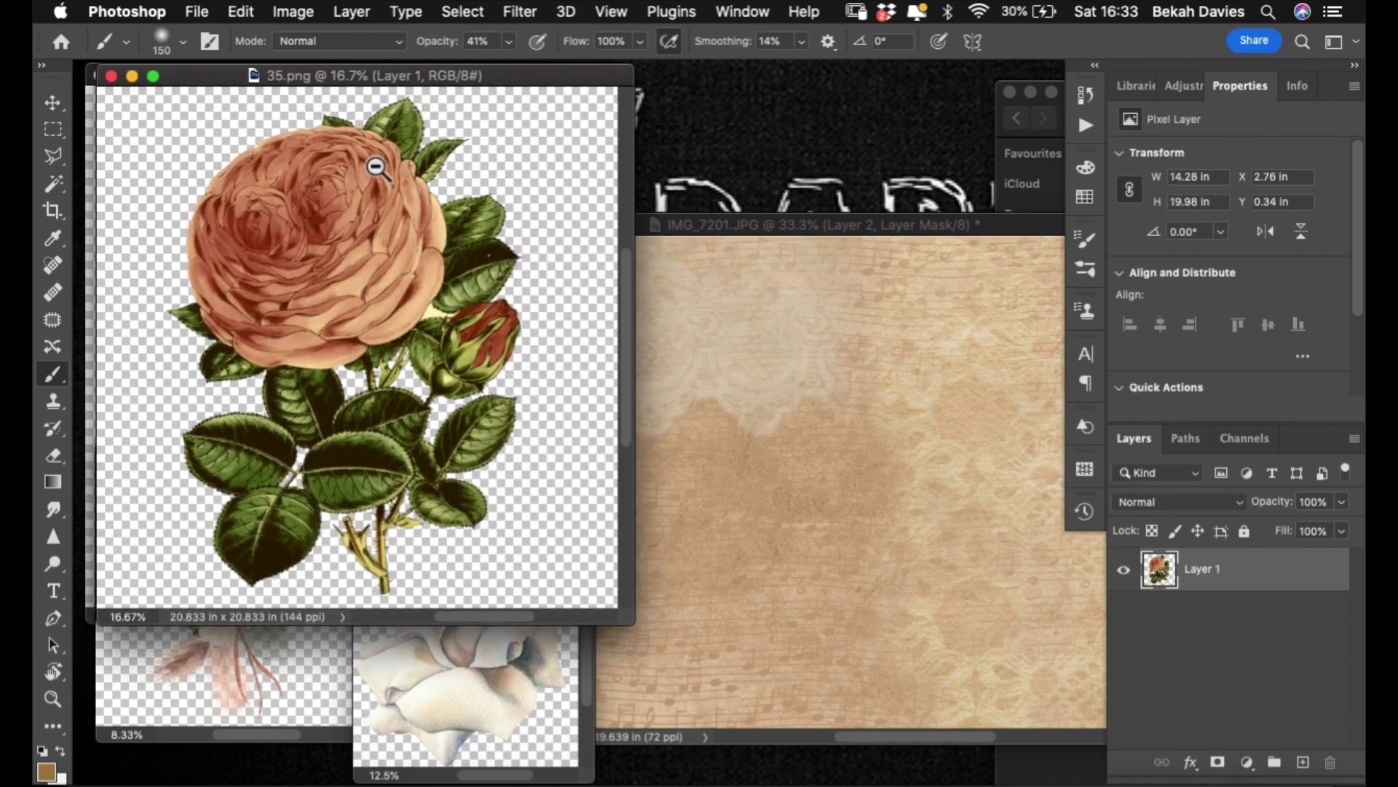
pyautogui.press('super+minus')
pyautogui.press('super+minus')
# - Zoom 4bouquet.png out to 8.33% and place its window side by side with the 35.png window
pyautogui.click(464, 74)
pyautogui.press('super+minus')
pyautogui.press('super+minus')
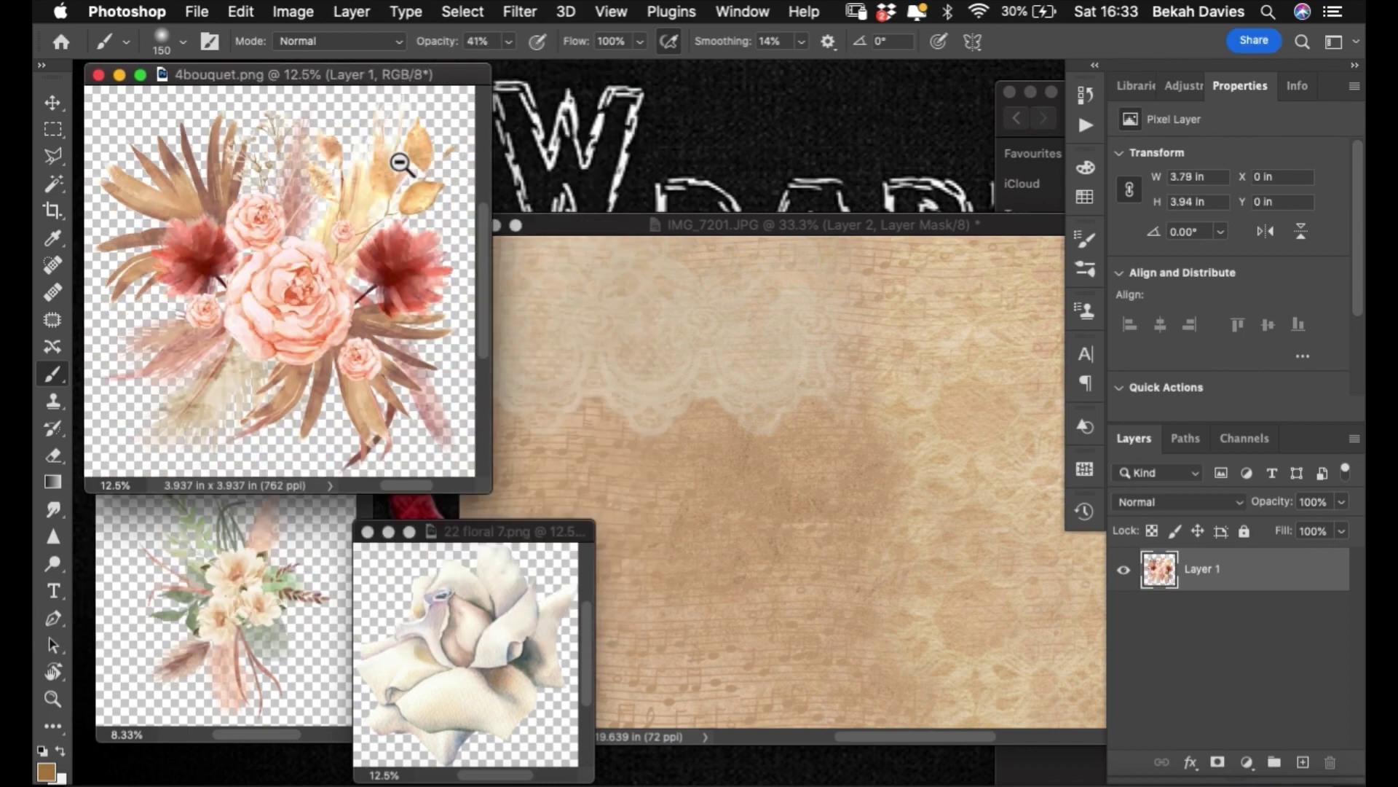
pyautogui.moveTo(245, 77); pyautogui.dragTo(554, 76)
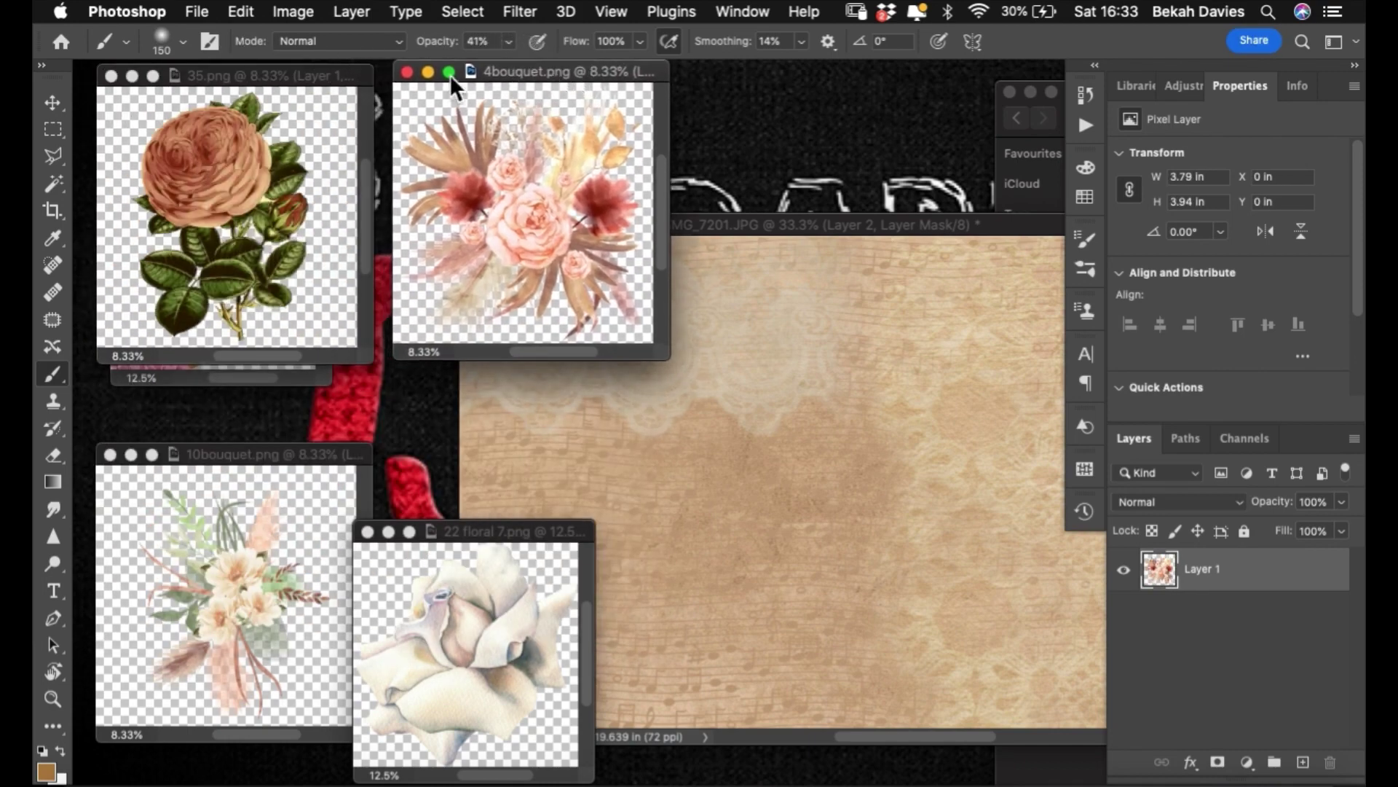
pyautogui.moveTo(309, 83); pyautogui.dragTo(879, 84)
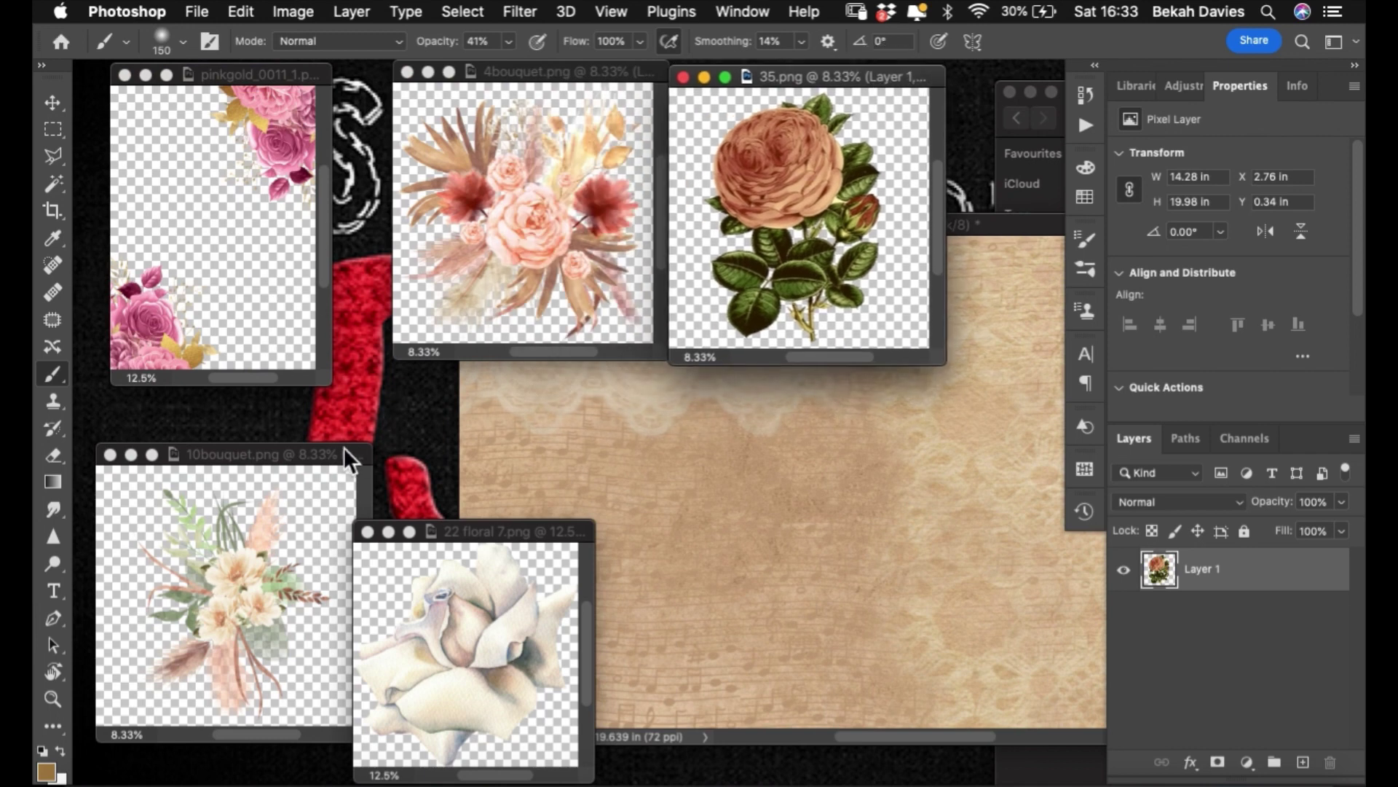
# - Arrange the 10bouquet, 22 floral 7 and pinkgold windows around IMG_7201.JPG, bring that document forward and narrow the panel column
pyautogui.moveTo(344, 447); pyautogui.dragTo(305, 420)
pyautogui.moveTo(453, 525); pyautogui.dragTo(348, 558)
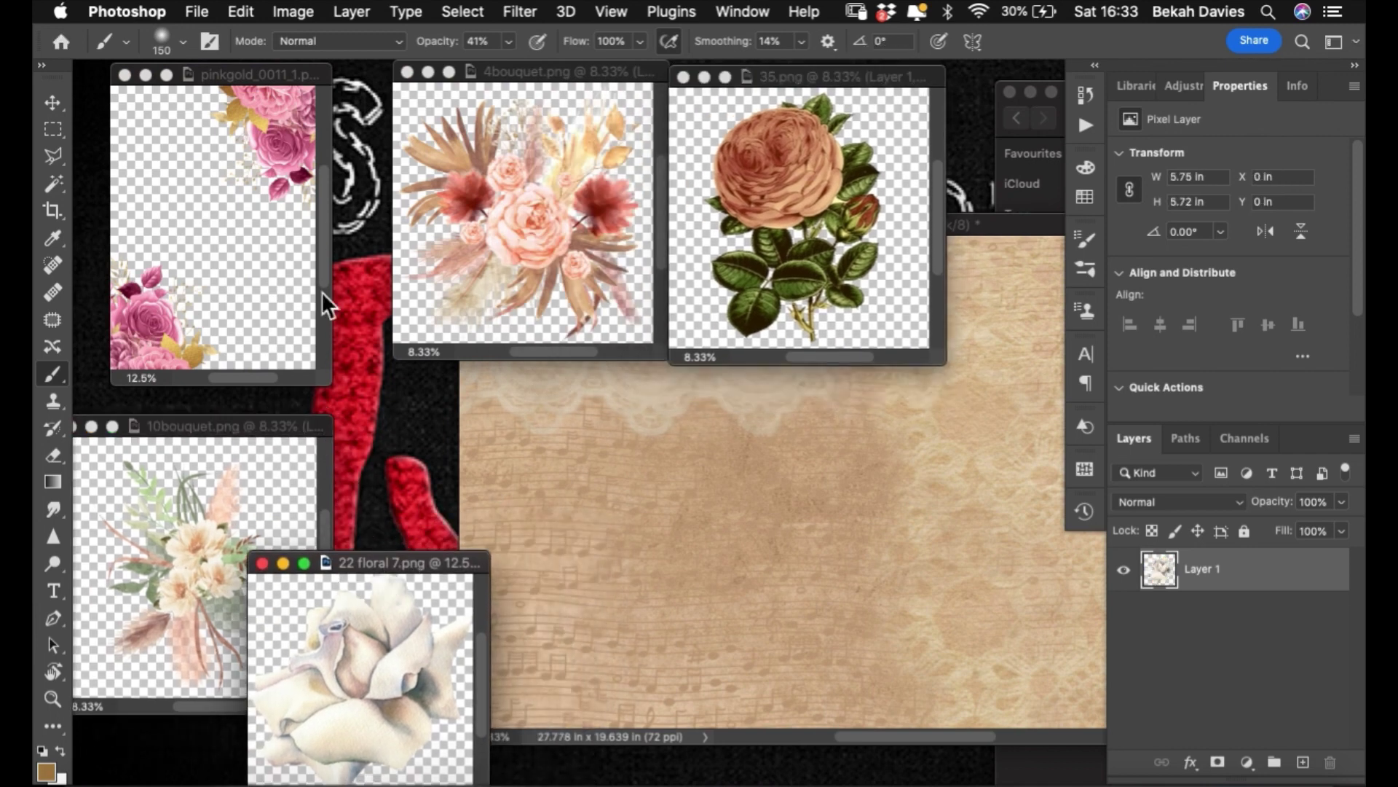
pyautogui.moveTo(303, 75); pyautogui.dragTo(456, 278)
pyautogui.moveTo(983, 224); pyautogui.dragTo(976, 264)
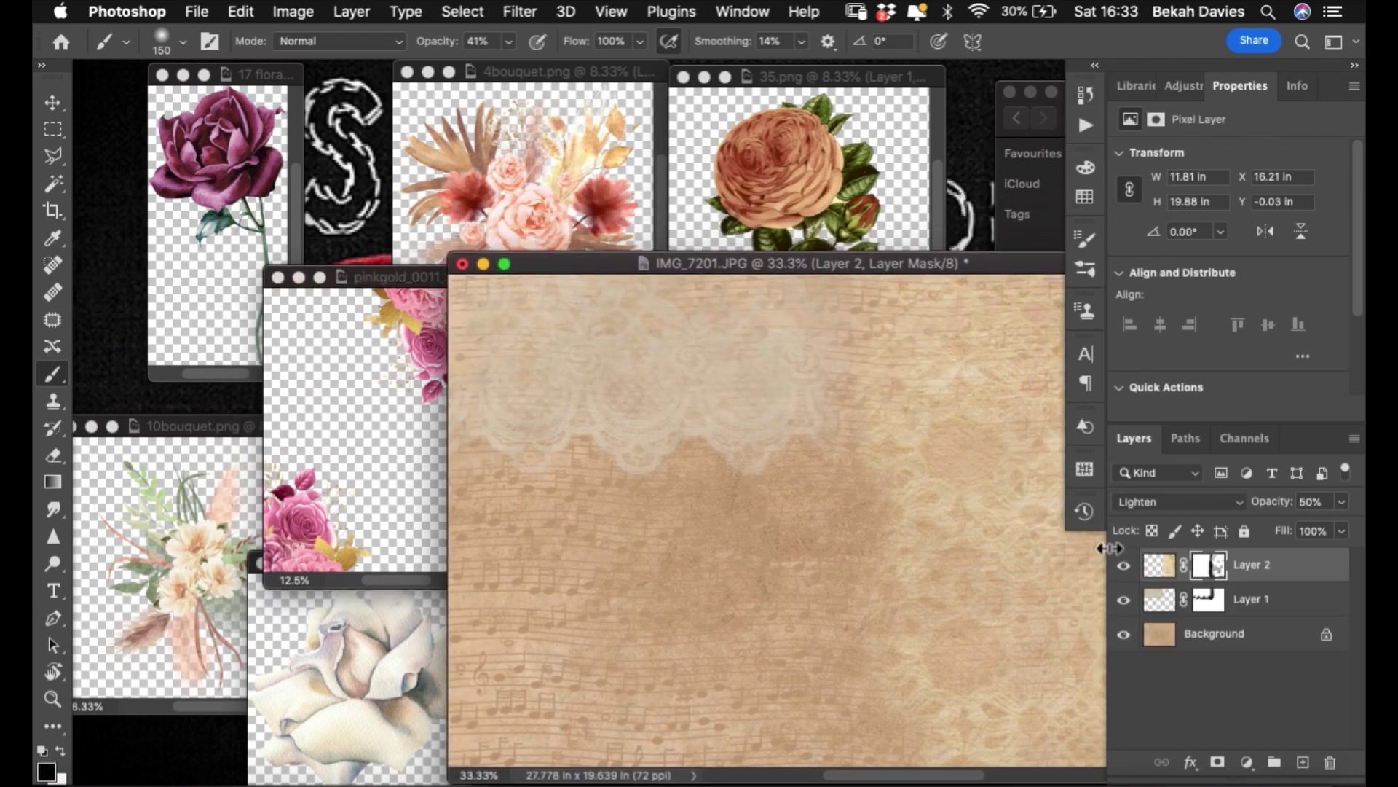
pyautogui.moveTo(1109, 550); pyautogui.dragTo(1175, 546)
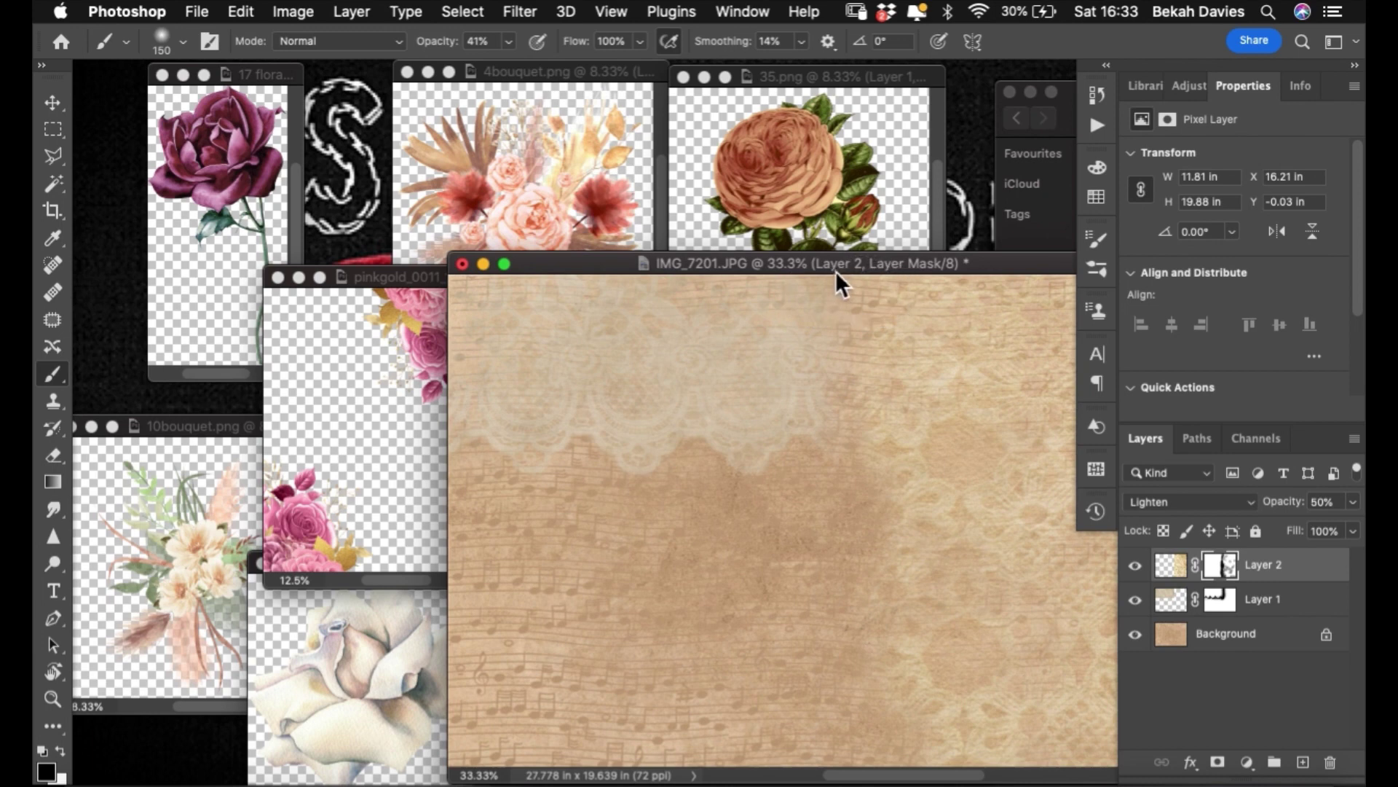
pyautogui.moveTo(834, 267); pyautogui.dragTo(861, 281)
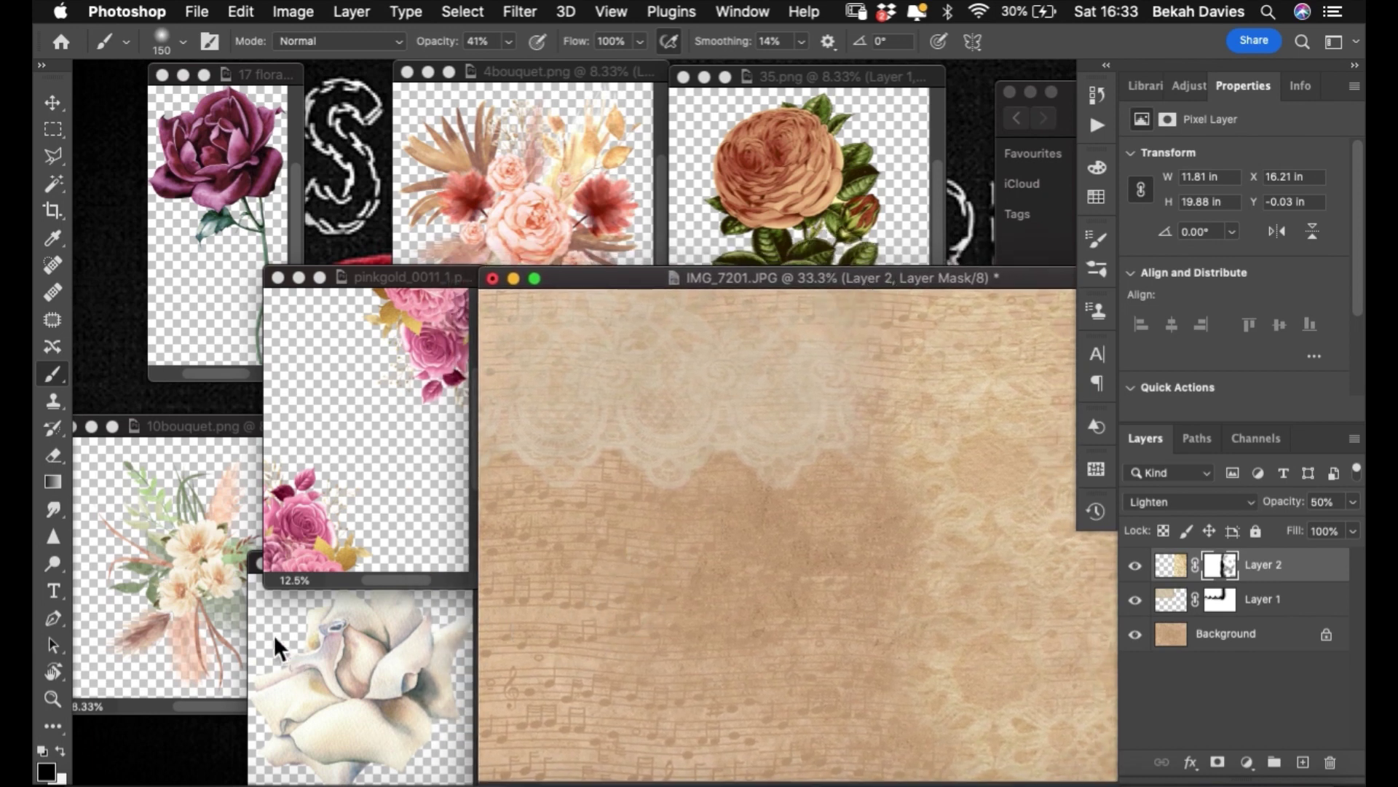
# - Copy the 10bouquet.png layer into IMG_7201.JPG and enlarge the document window around the canvas at 25% zoom
pyautogui.click(210, 581)
pyautogui.moveTo(1230, 571); pyautogui.dragTo(710, 527)
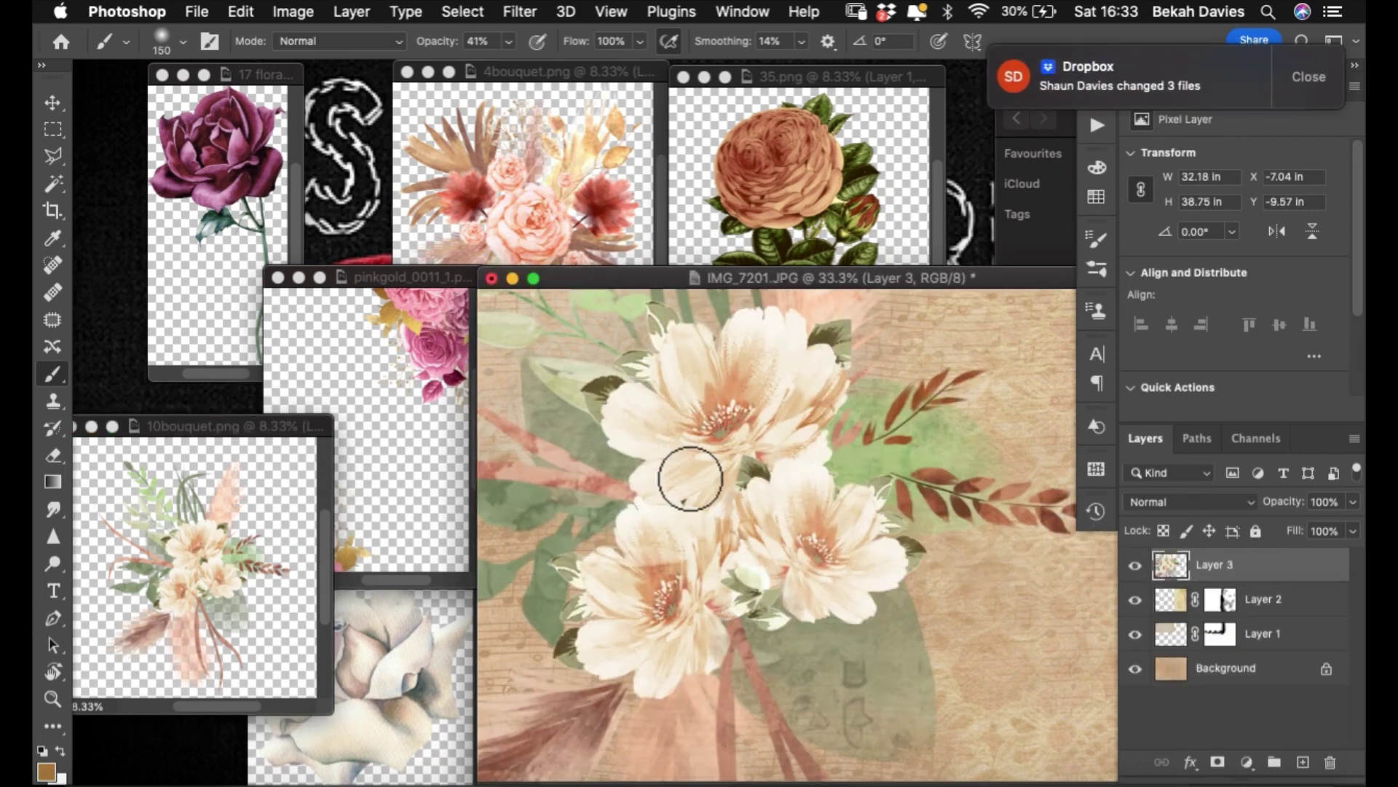
pyautogui.keyDown('alt'); pyautogui.click(661, 453); pyautogui.keyUp('alt')
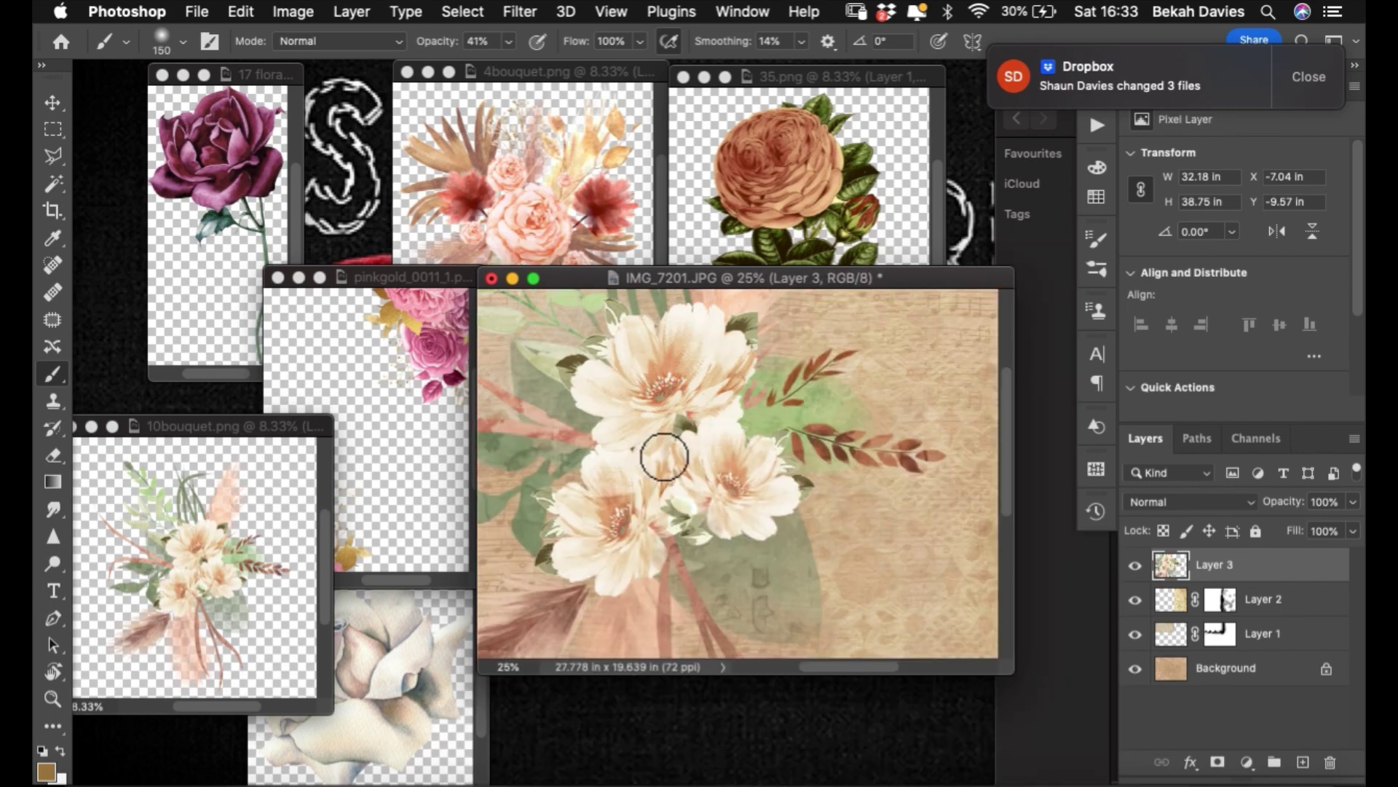
pyautogui.click(1289, 76)
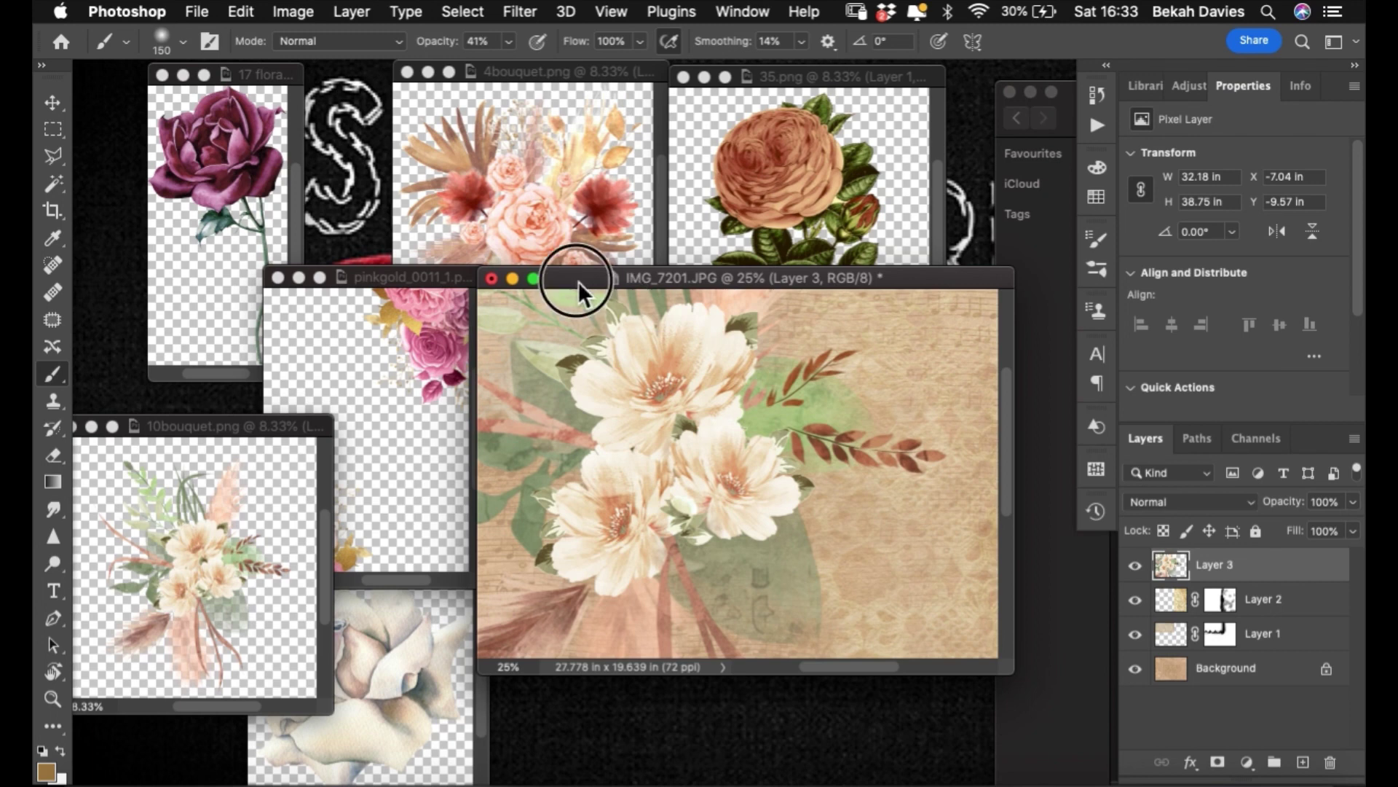
pyautogui.moveTo(578, 281); pyautogui.dragTo(574, 255)
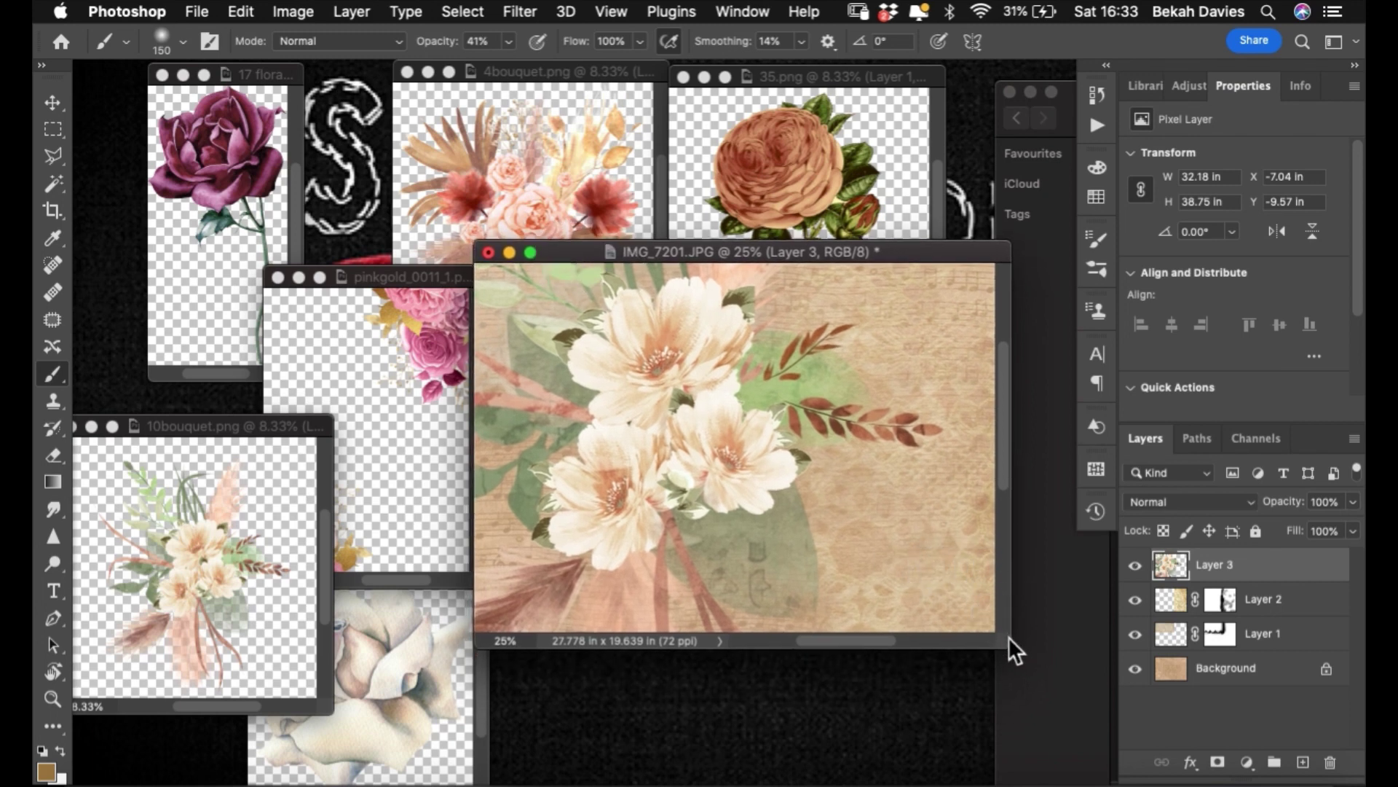
pyautogui.moveTo(1012, 648); pyautogui.dragTo(1101, 773)
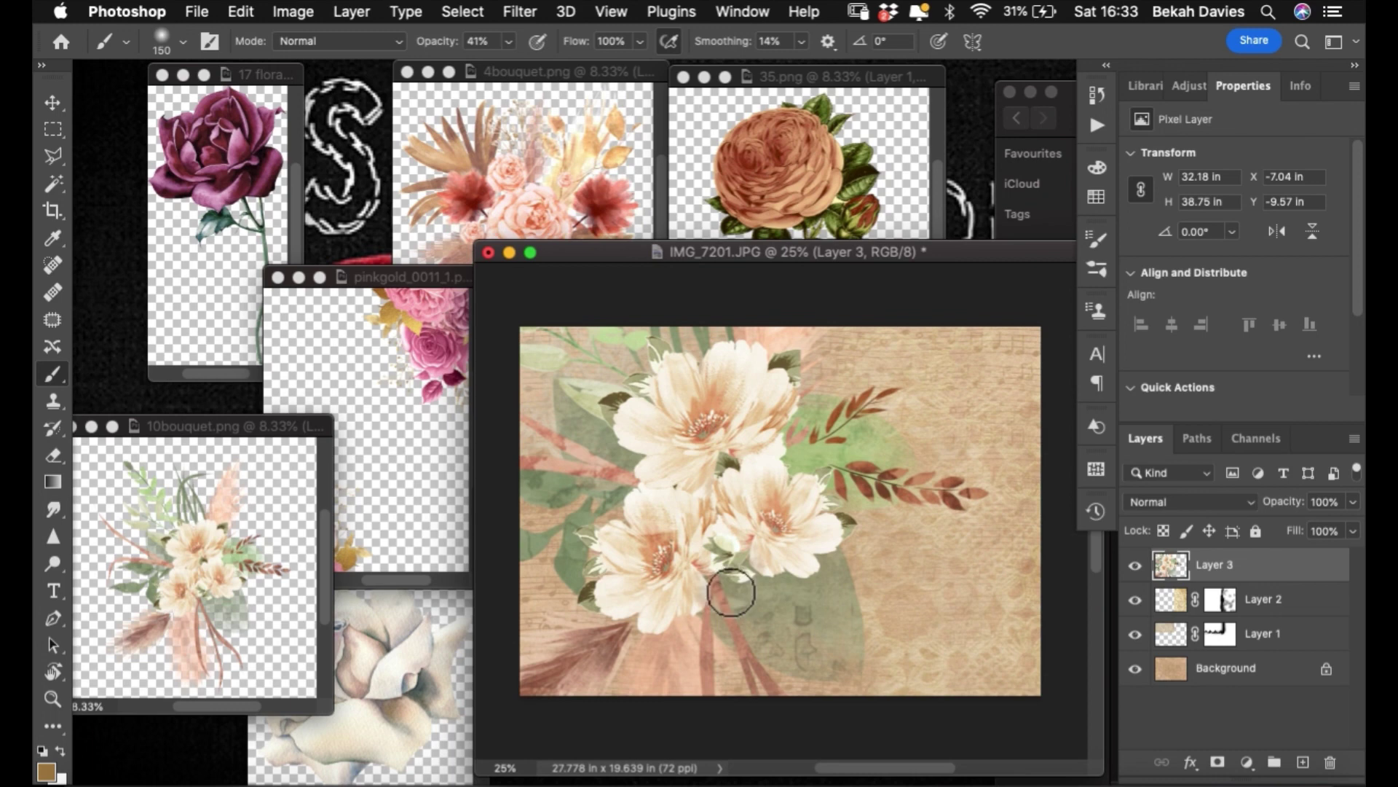
# - Try scaling the copied bouquet to about 35% in the canvas's upper-left corner, and close the 10bouquet.png document
pyautogui.press('v')
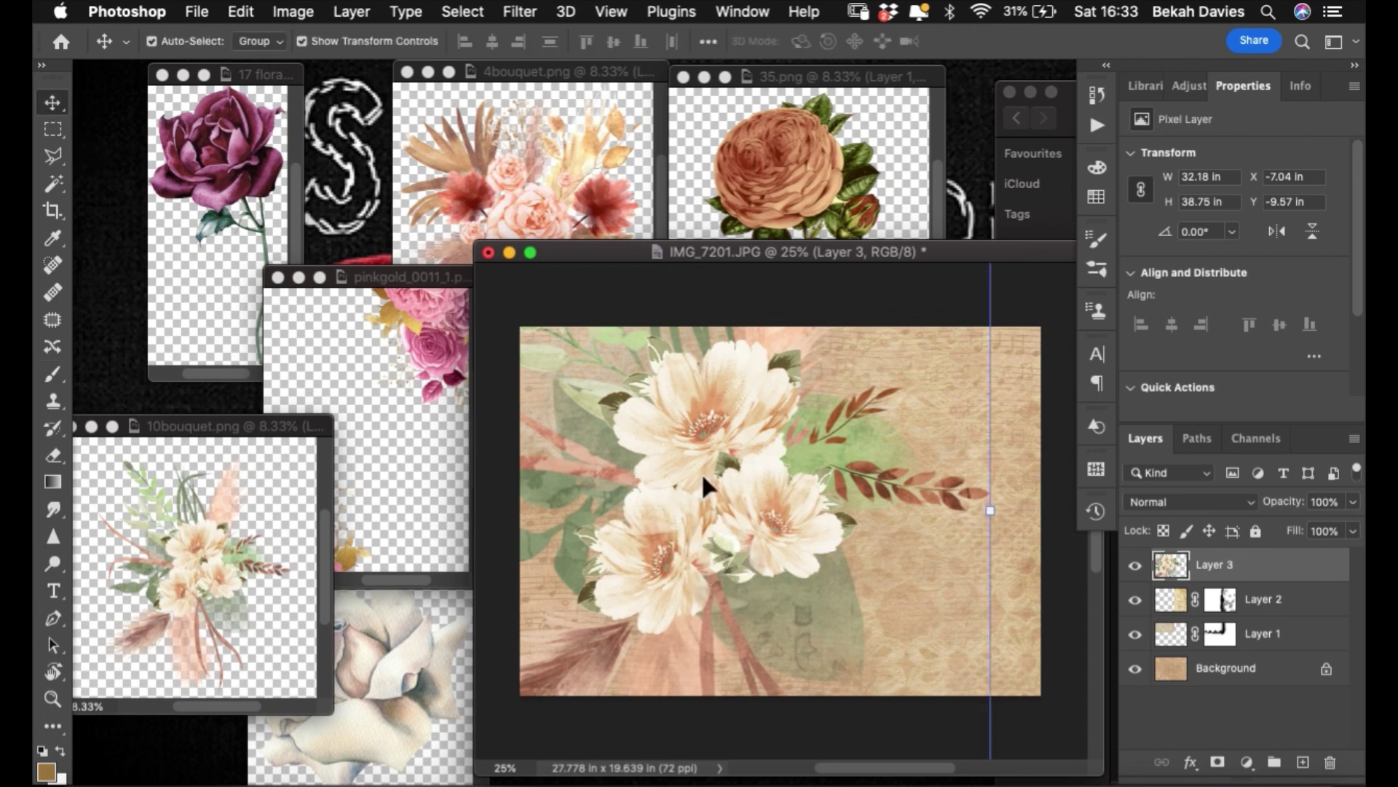
pyautogui.moveTo(990, 509); pyautogui.dragTo(653, 461)
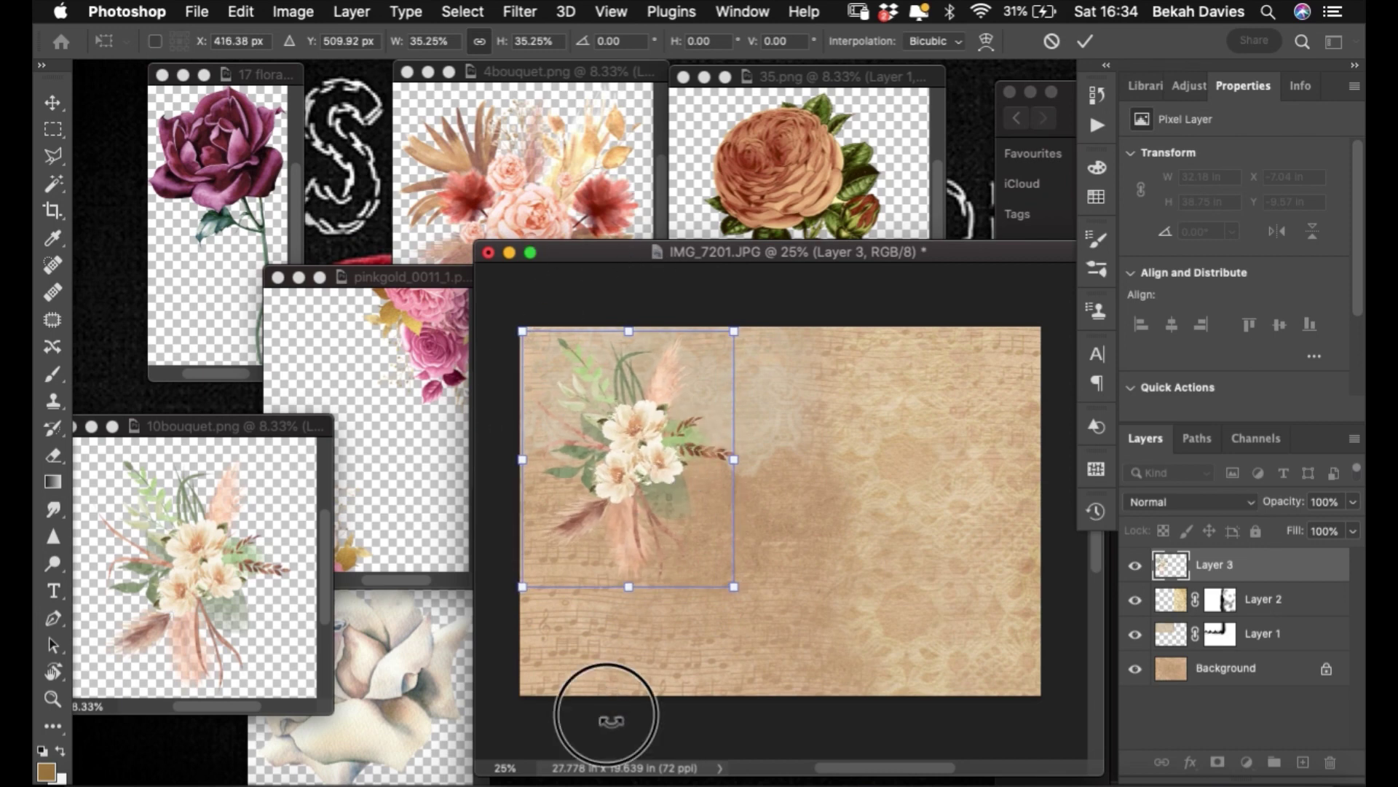
pyautogui.click(259, 432)
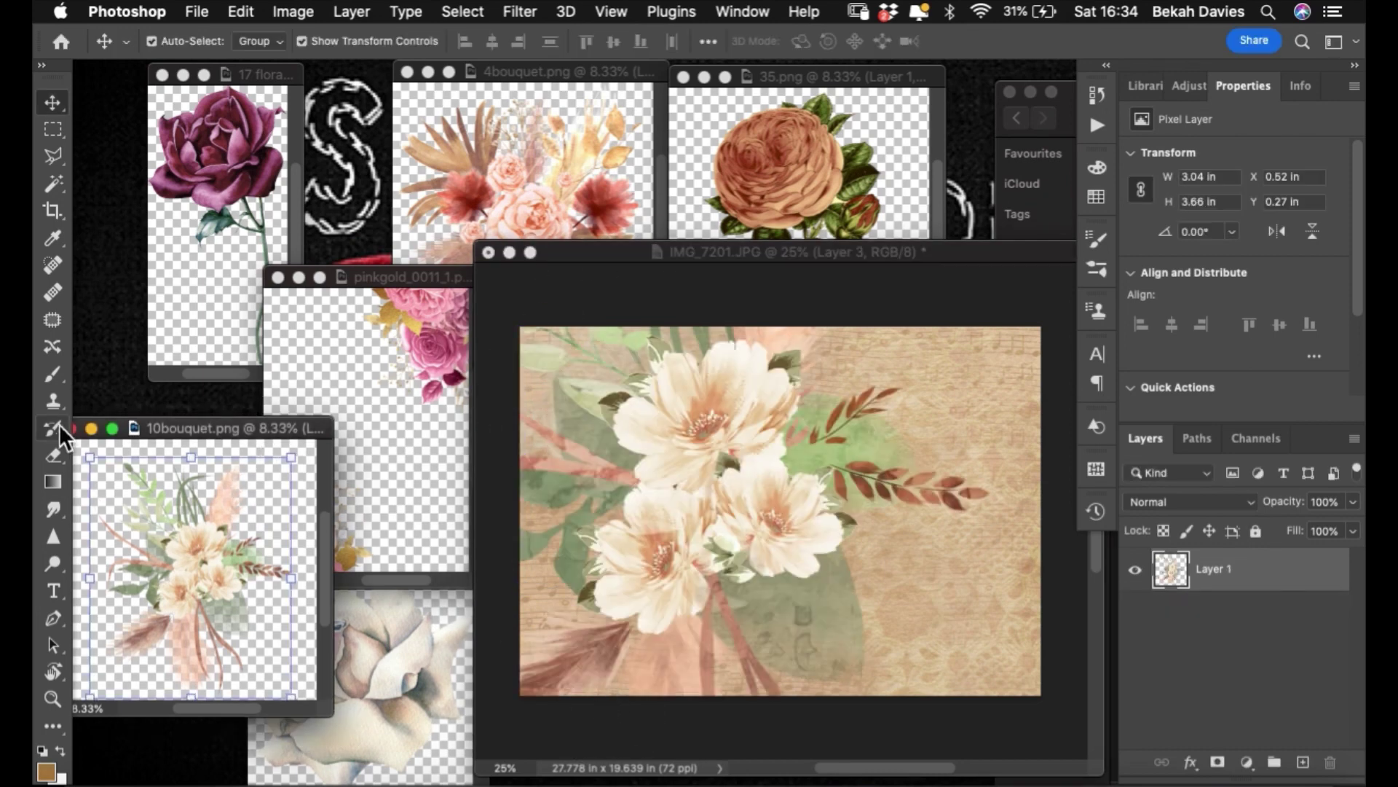
pyautogui.moveTo(150, 427); pyautogui.dragTo(194, 417)
pyautogui.click(110, 418)
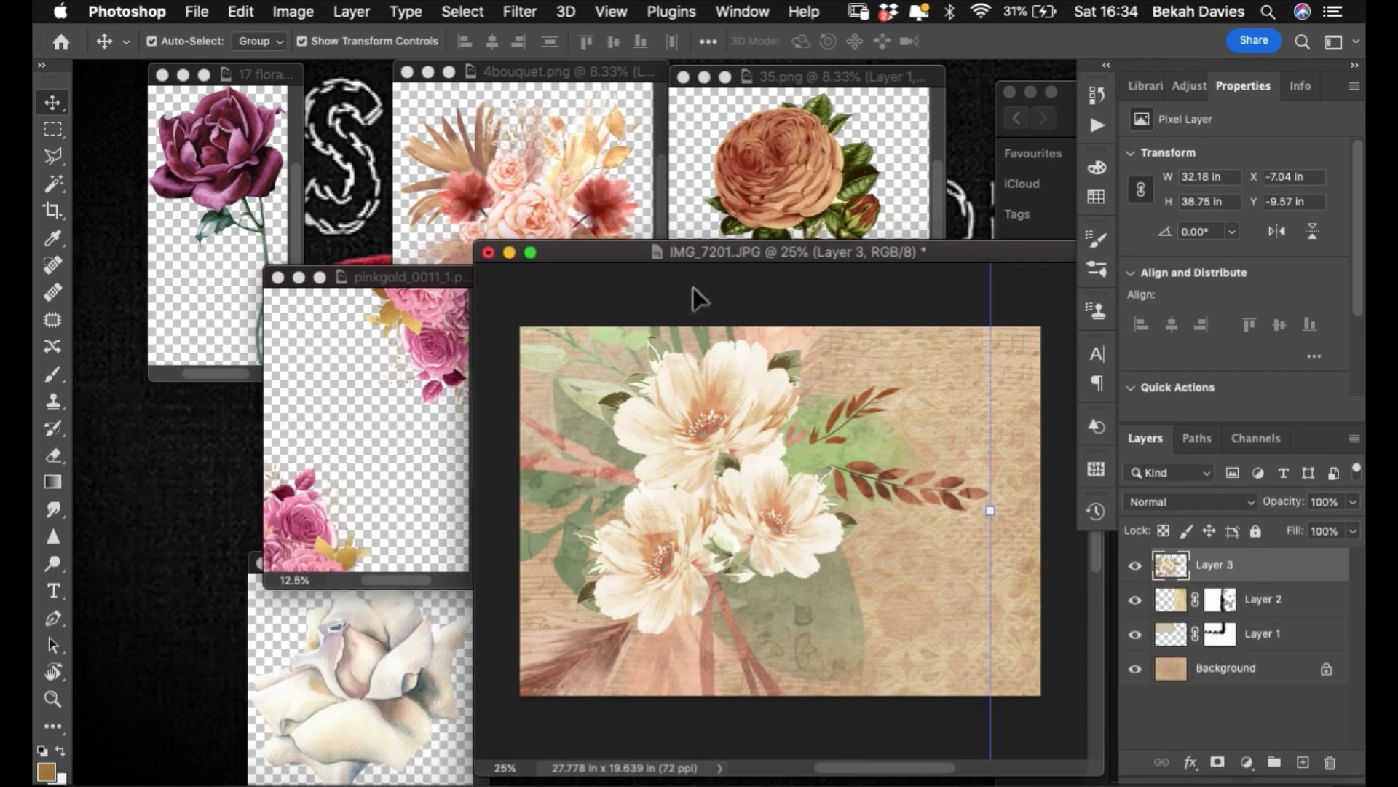
# - Scale the bouquet layer to 29.05%, keep it in the canvas's upper-left corner and apply the transform
pyautogui.click(623, 247)
pyautogui.moveTo(988, 514); pyautogui.dragTo(695, 434)
pyautogui.moveTo(740, 587); pyautogui.dragTo(694, 542)
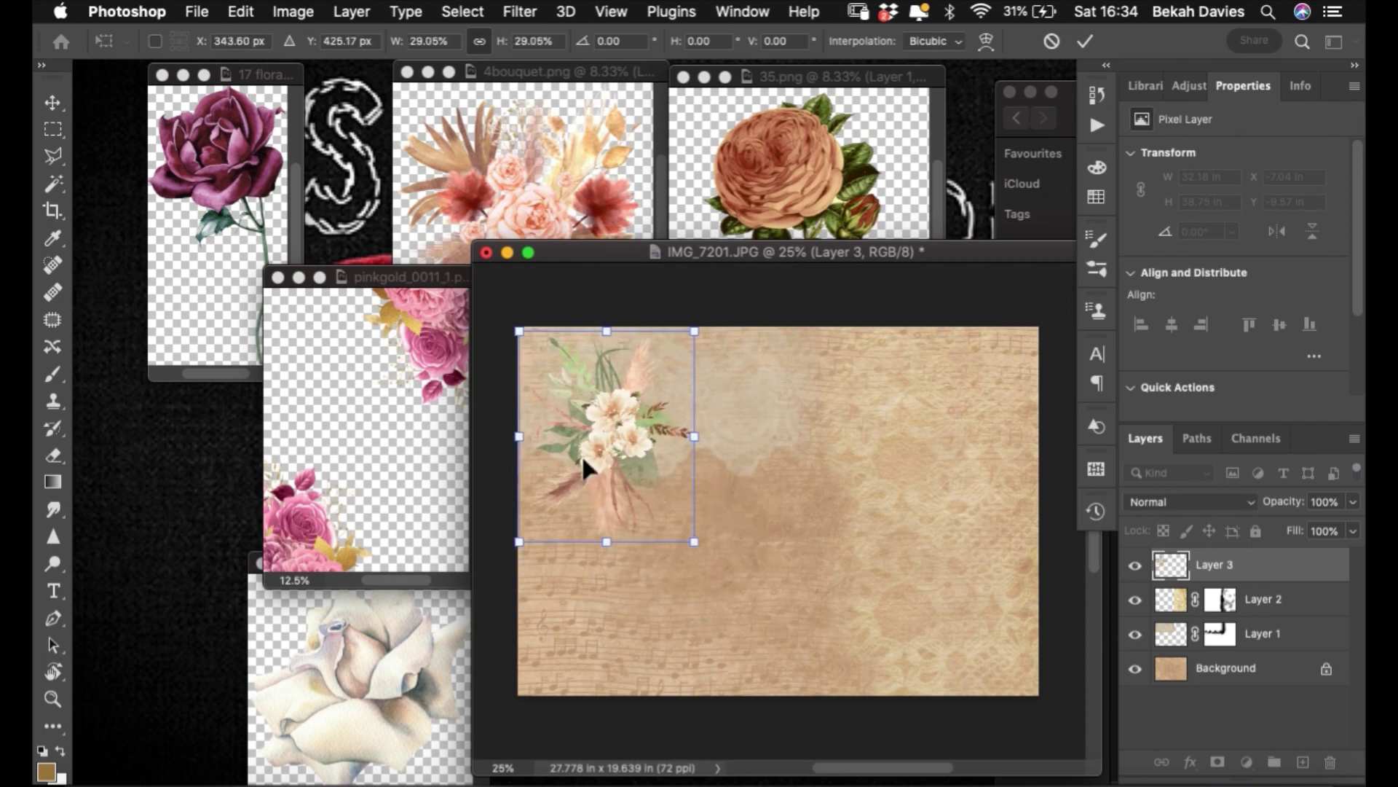
pyautogui.click(1086, 42)
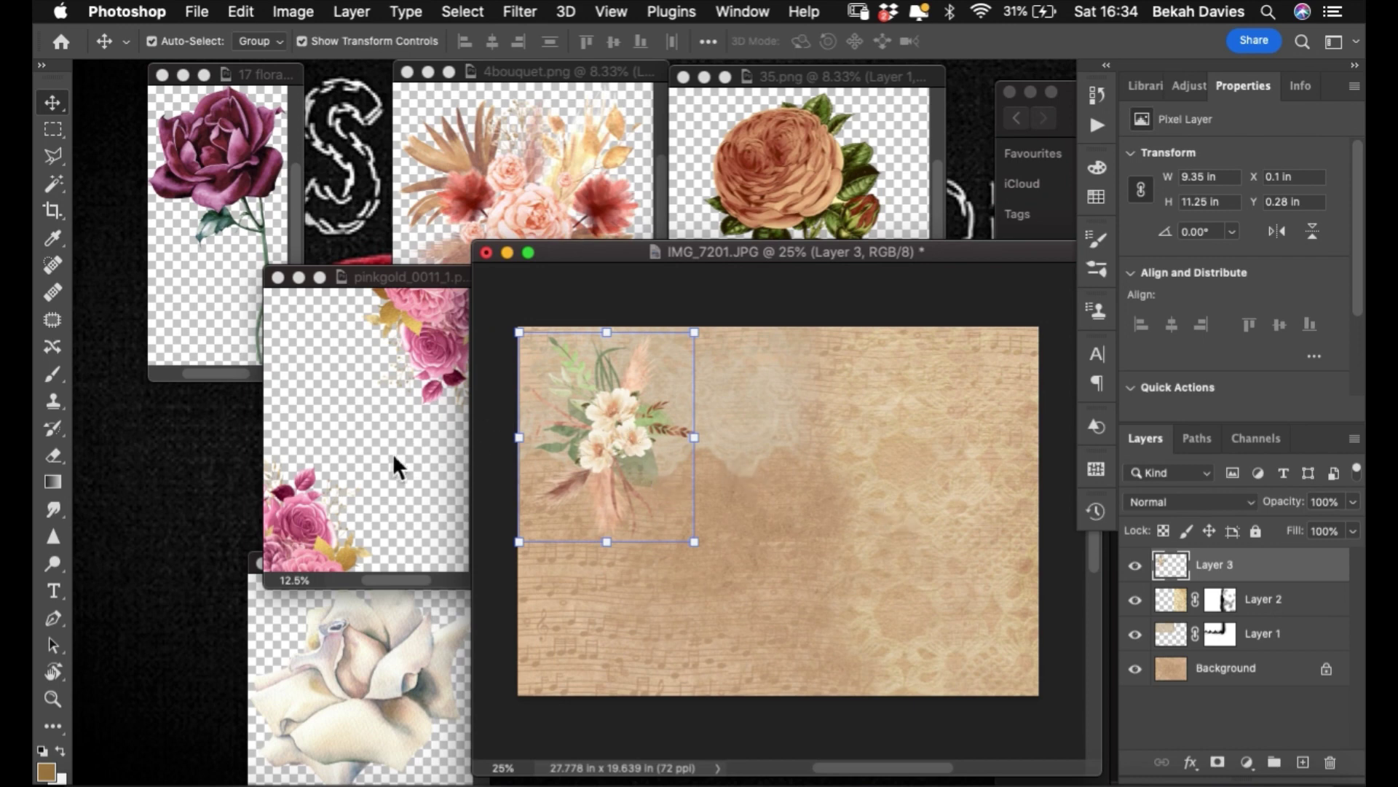
# - Copy the white rose layer from 22 floral 7.png into IMG_7201.JPG
pyautogui.click(349, 635)
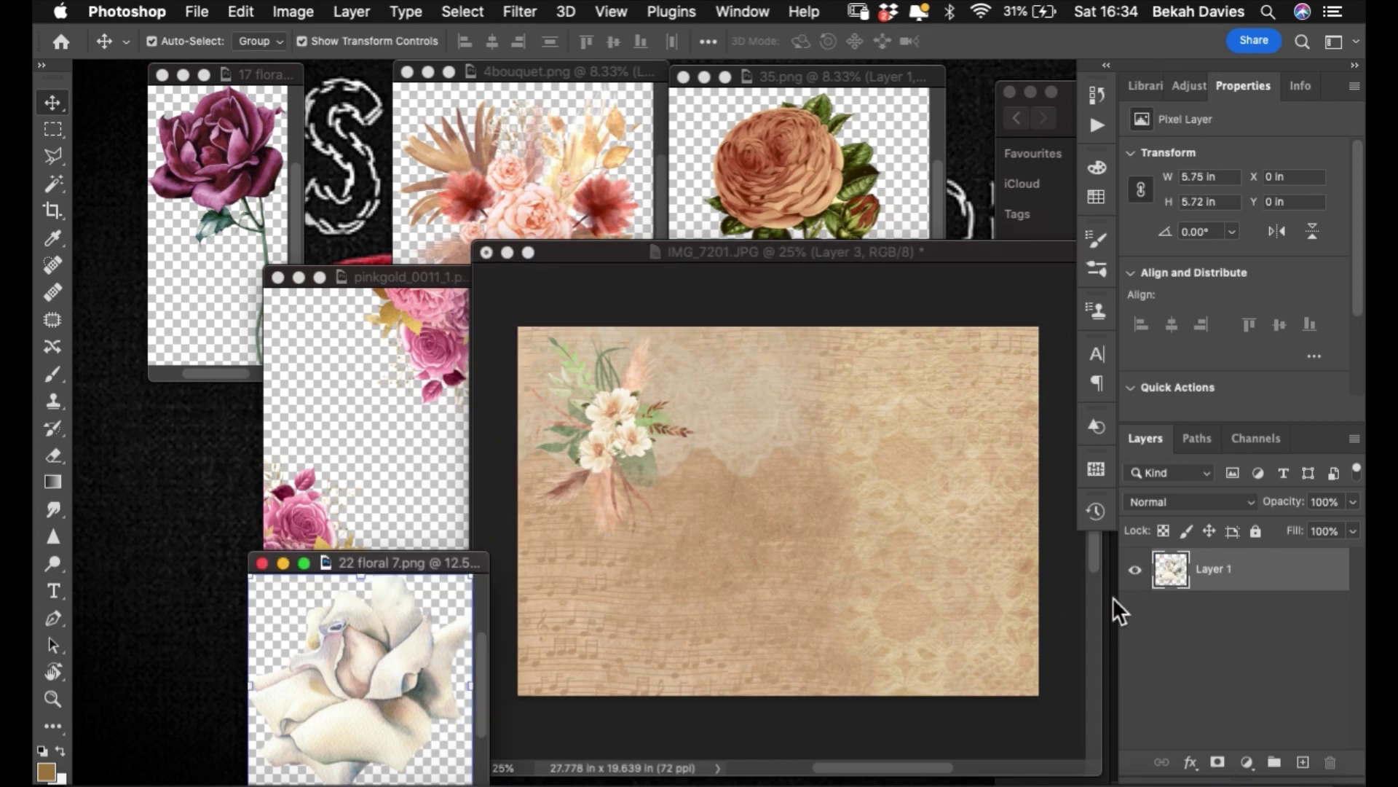
pyautogui.moveTo(1223, 582); pyautogui.dragTo(815, 632)
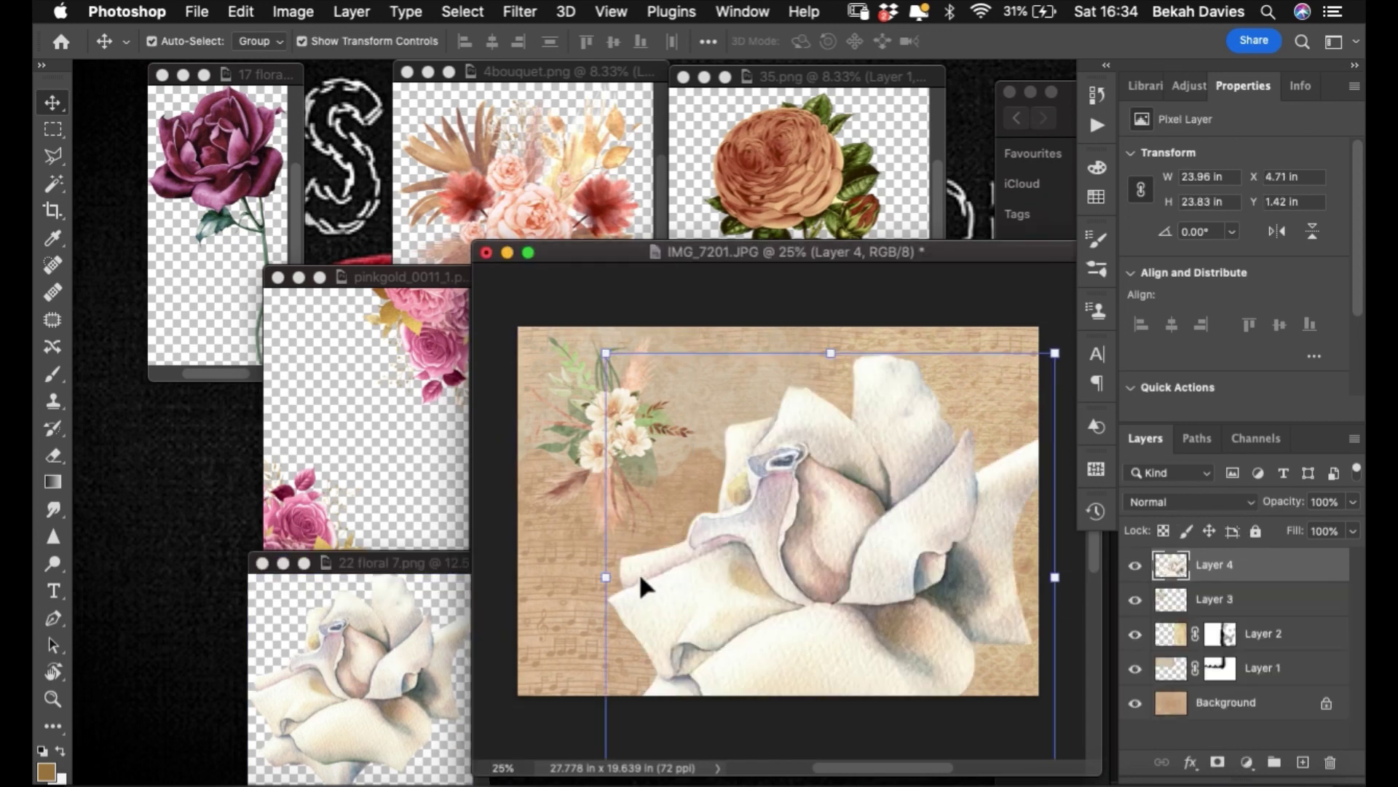
# - Scale the white rose to 39.69%, place it near the canvas's upper-right corner, and close 22 floral 7.png
pyautogui.moveTo(605, 353); pyautogui.dragTo(878, 623)
pyautogui.moveTo(950, 648); pyautogui.dragTo(909, 363)
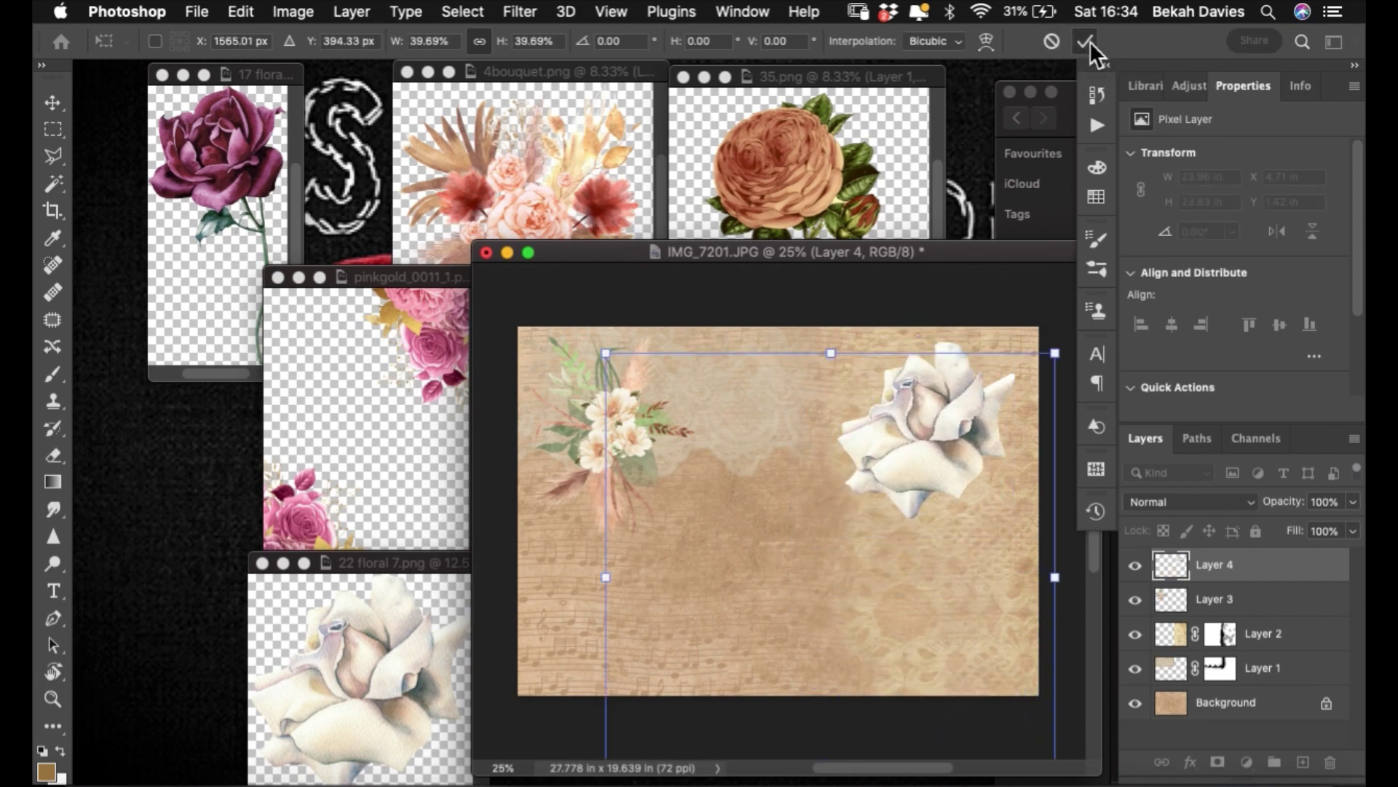
pyautogui.click(1087, 42)
pyautogui.click(412, 556)
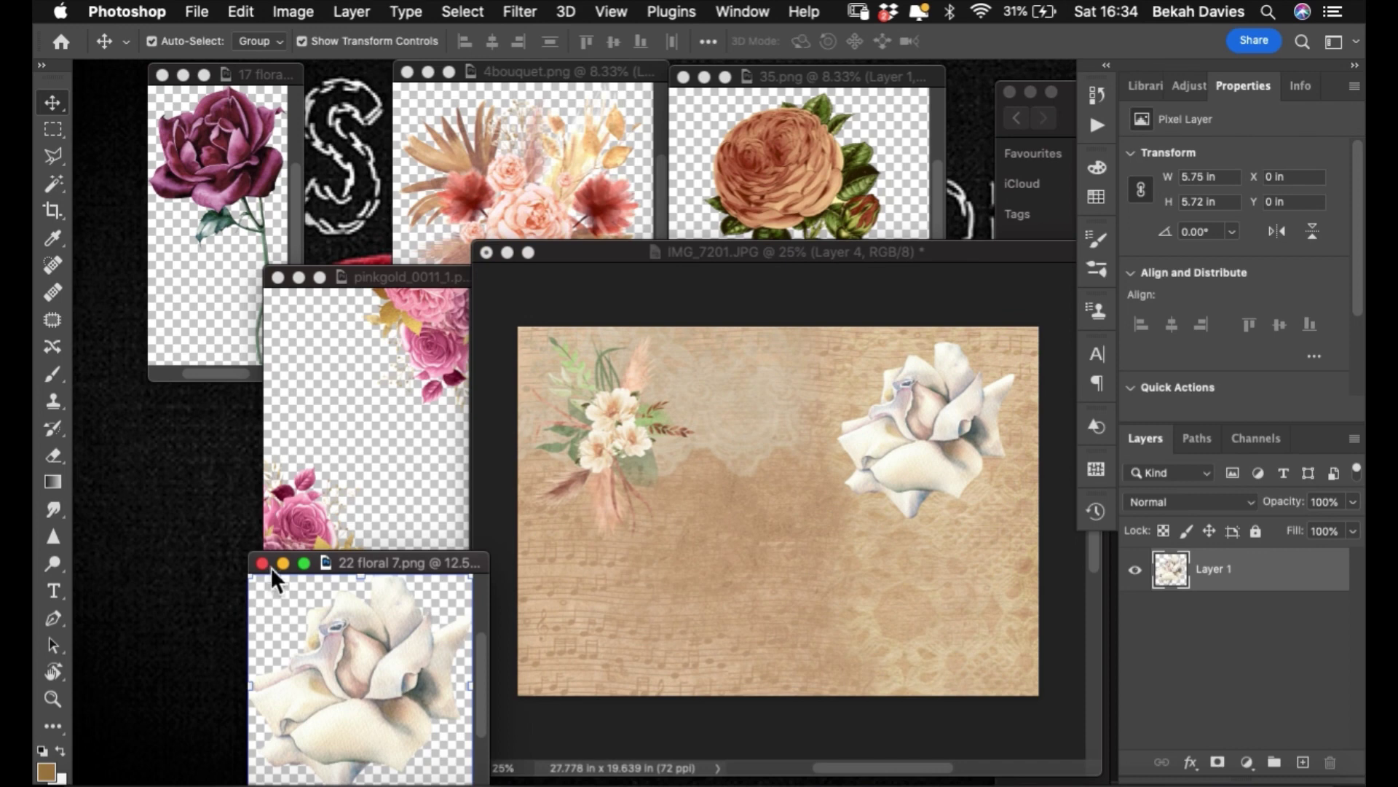
pyautogui.click(262, 563)
# - Enlarge the pinkgold_0011_1.png window and select the upper-right pink rose cluster with the Polygonal Lasso tool
pyautogui.moveTo(373, 282); pyautogui.dragTo(236, 382)
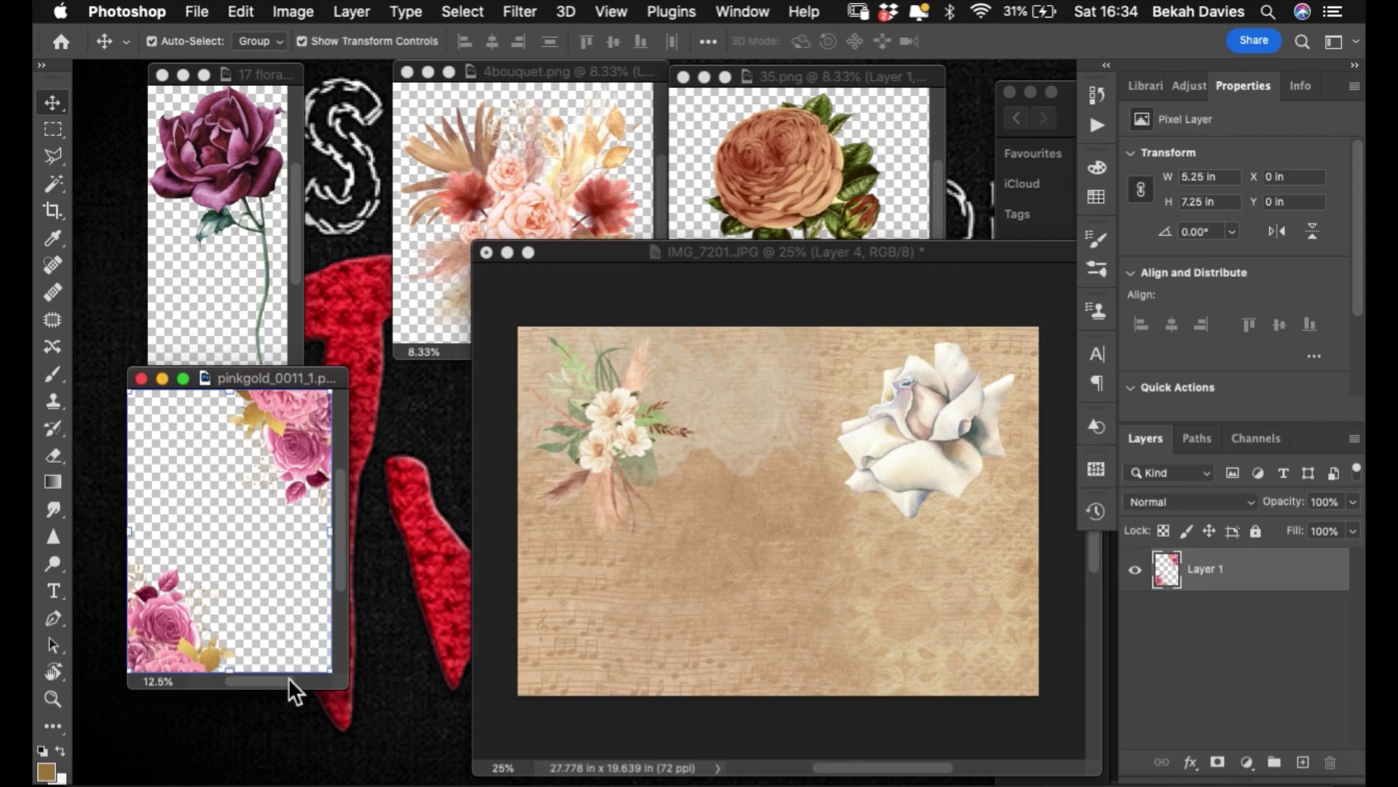
pyautogui.moveTo(342, 679); pyautogui.dragTo(504, 768)
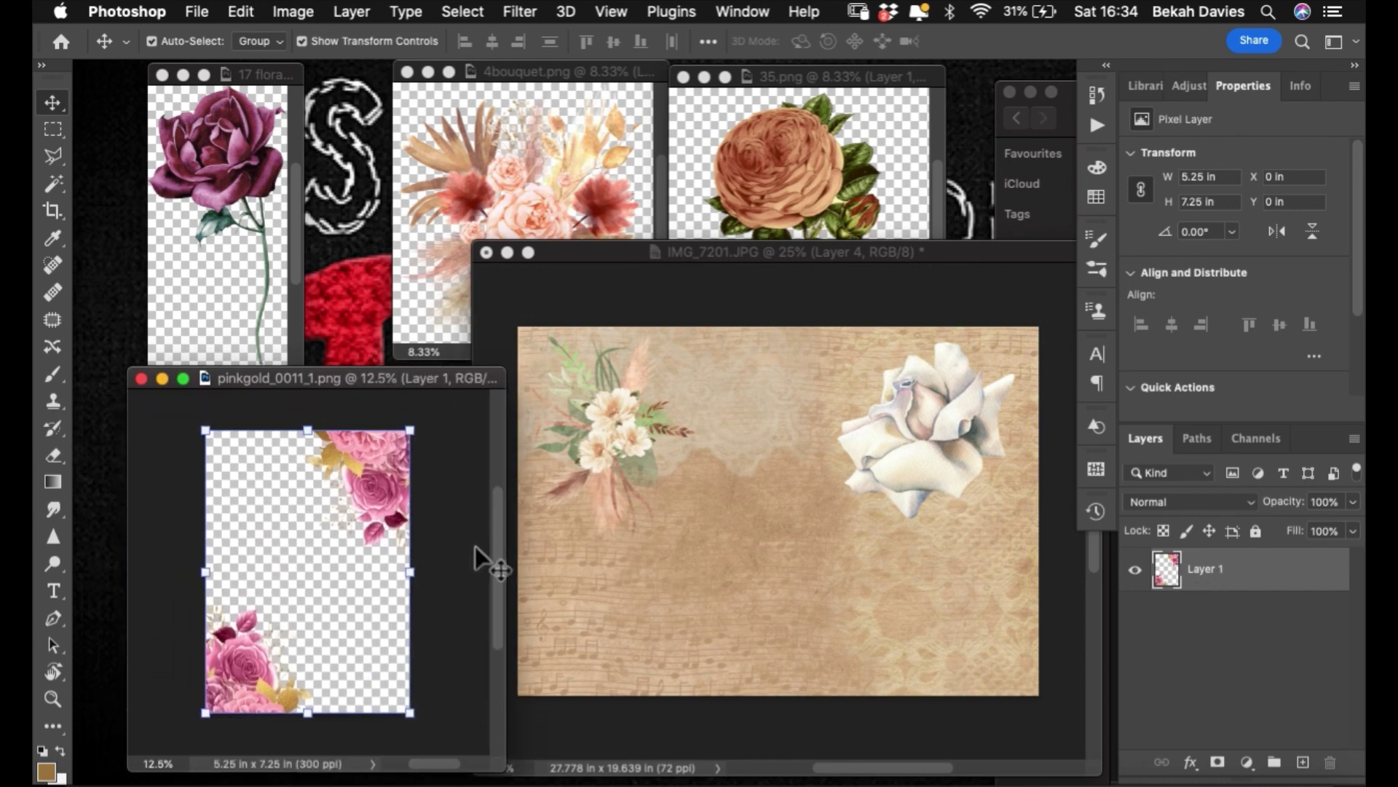
pyautogui.click(436, 552)
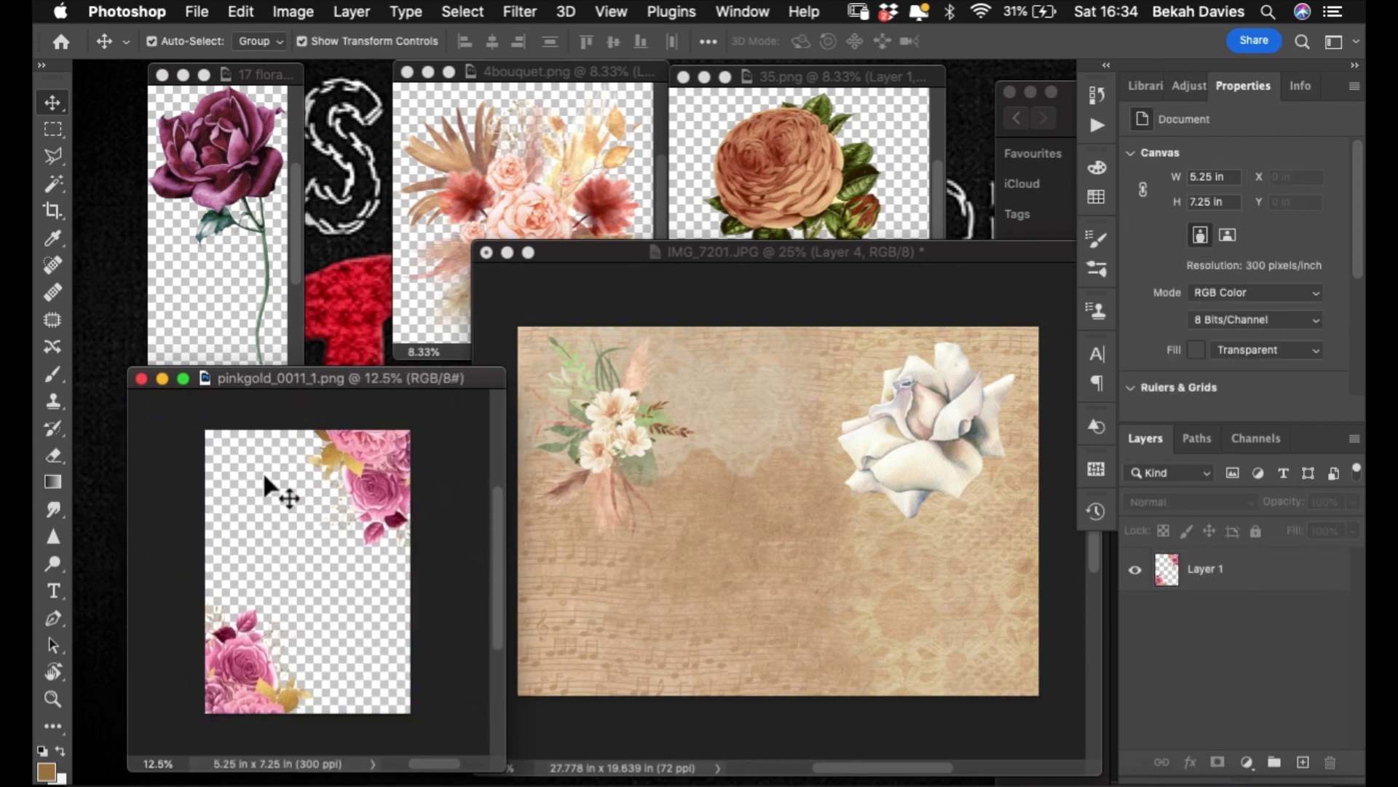
pyautogui.press('l')
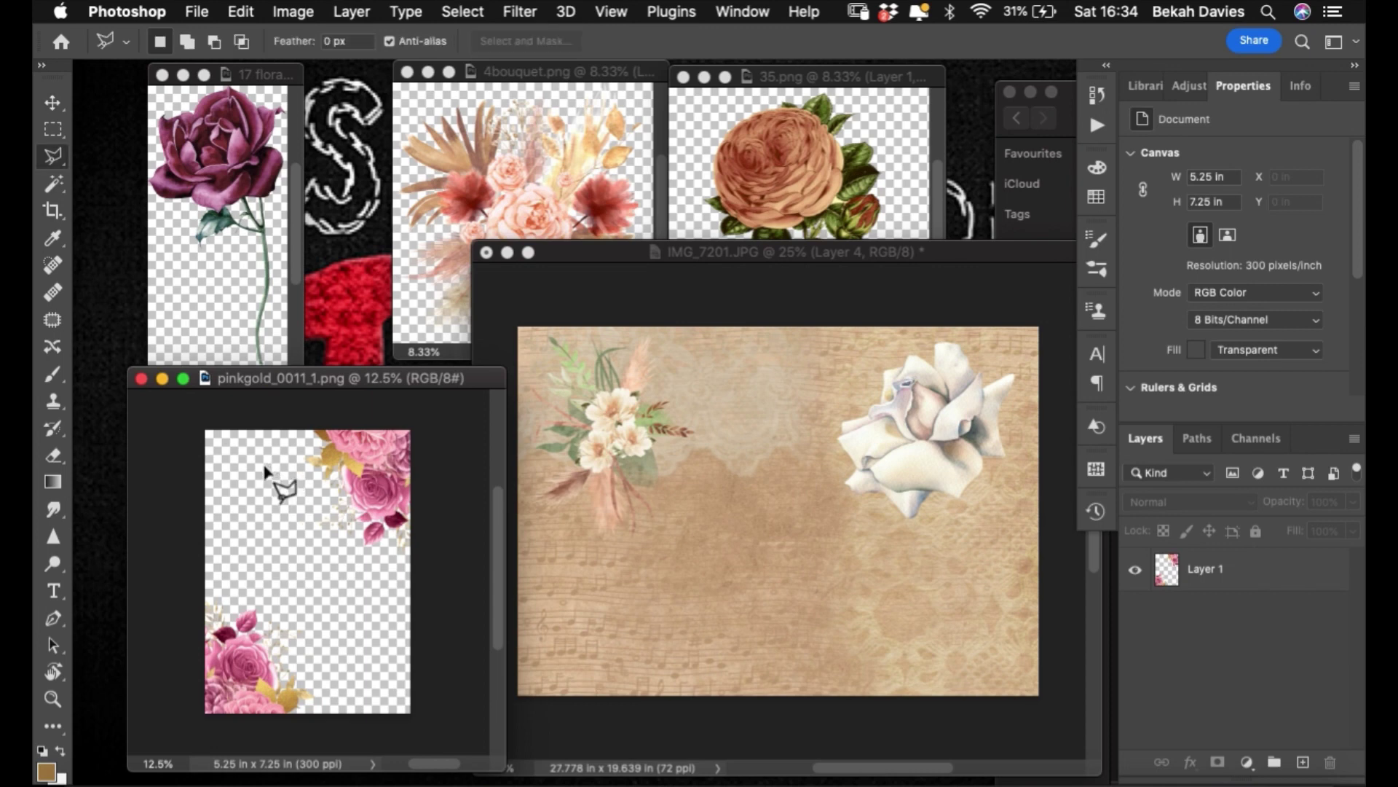
pyautogui.click(276, 409)
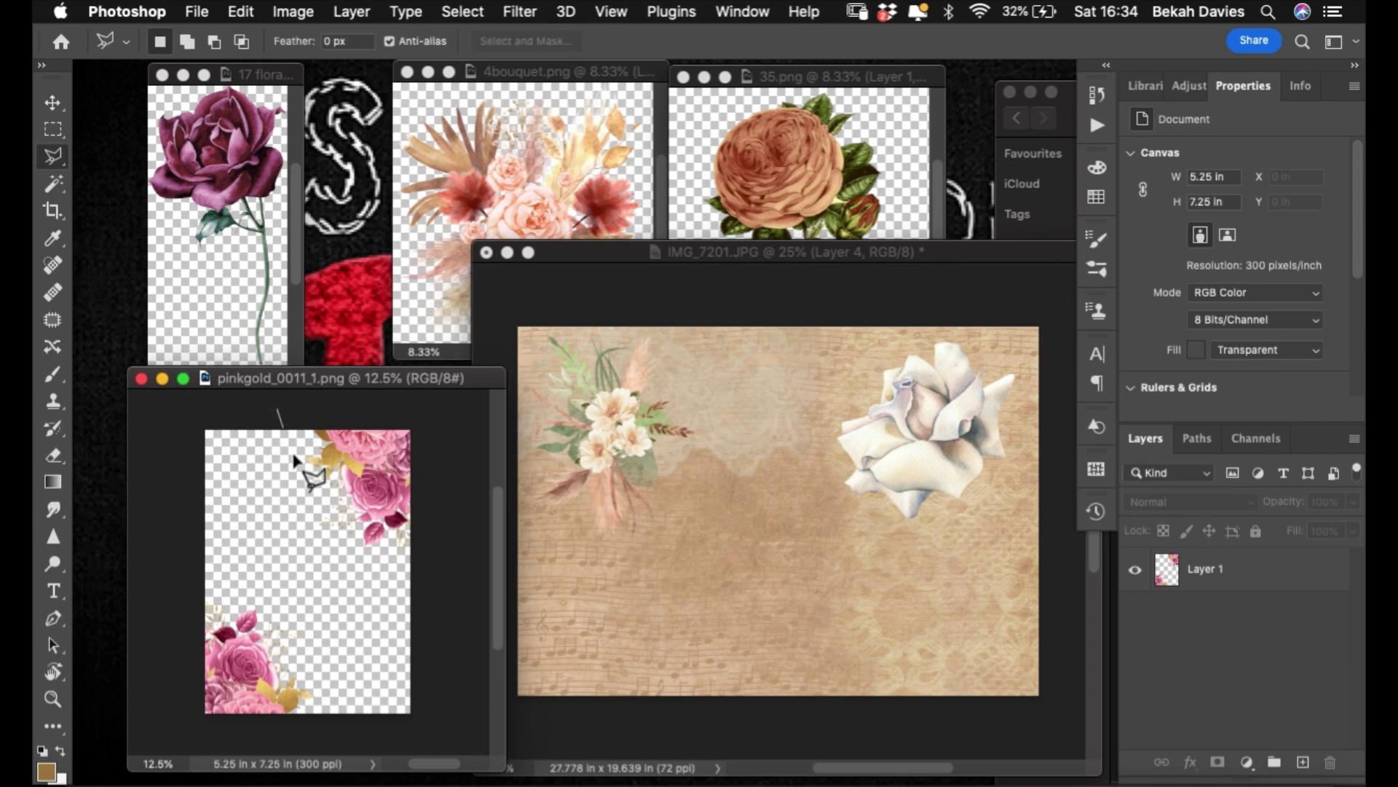
pyautogui.click(331, 560)
pyautogui.click(423, 558)
pyautogui.click(437, 407)
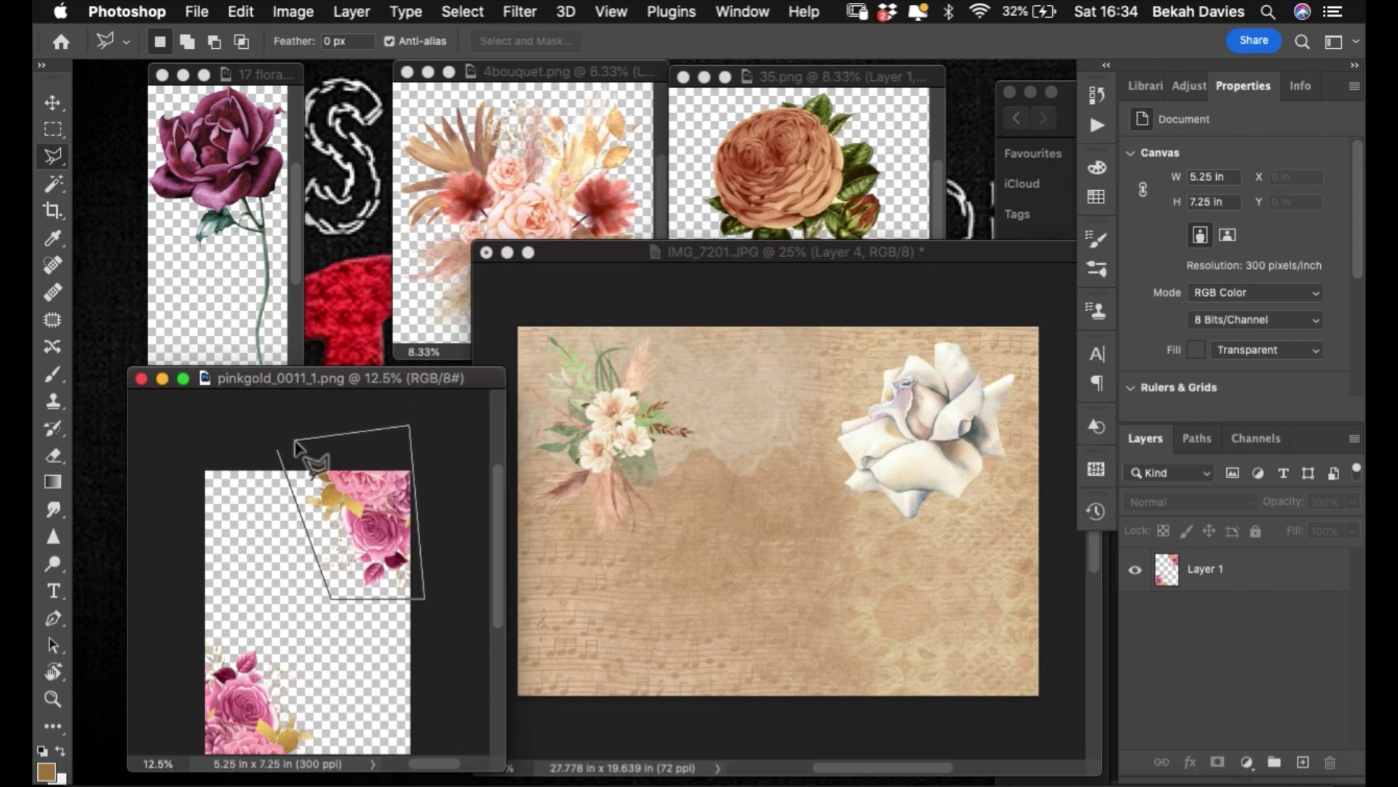
pyautogui.click(278, 450)
# - Copy the selected pink rose cluster into IMG_7201.JPG and close pinkgold_0011_1.png
pyautogui.moveTo(317, 497); pyautogui.dragTo(671, 515)
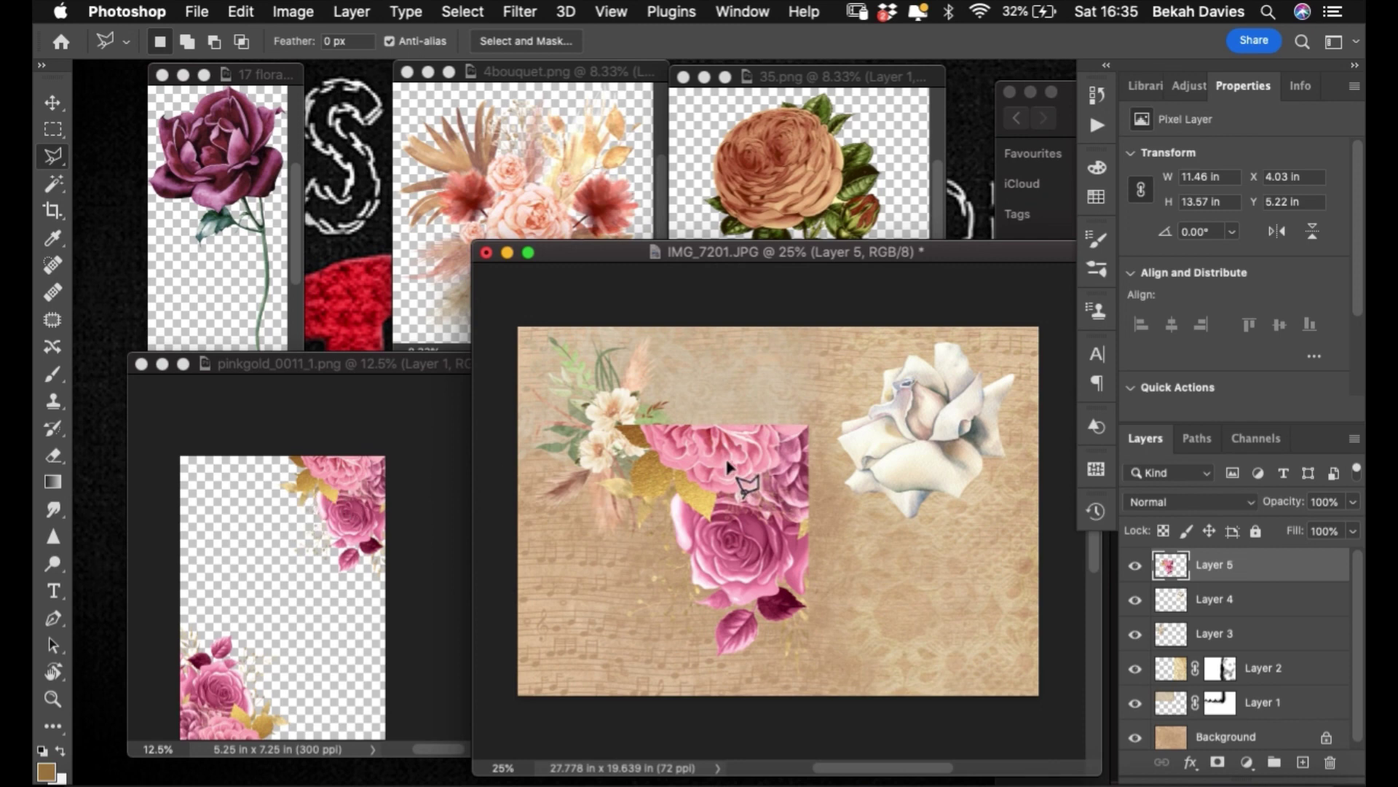
pyautogui.click(296, 361)
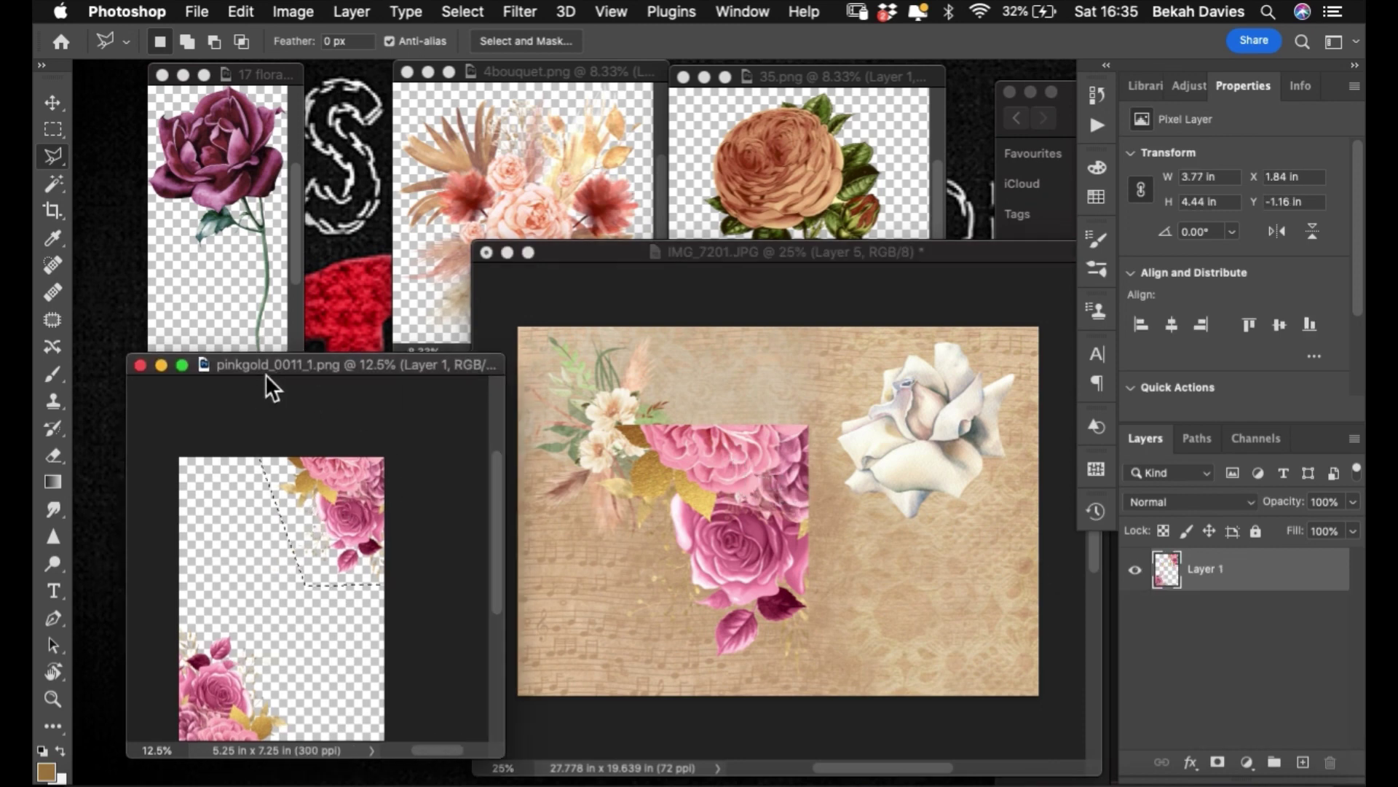
pyautogui.click(140, 366)
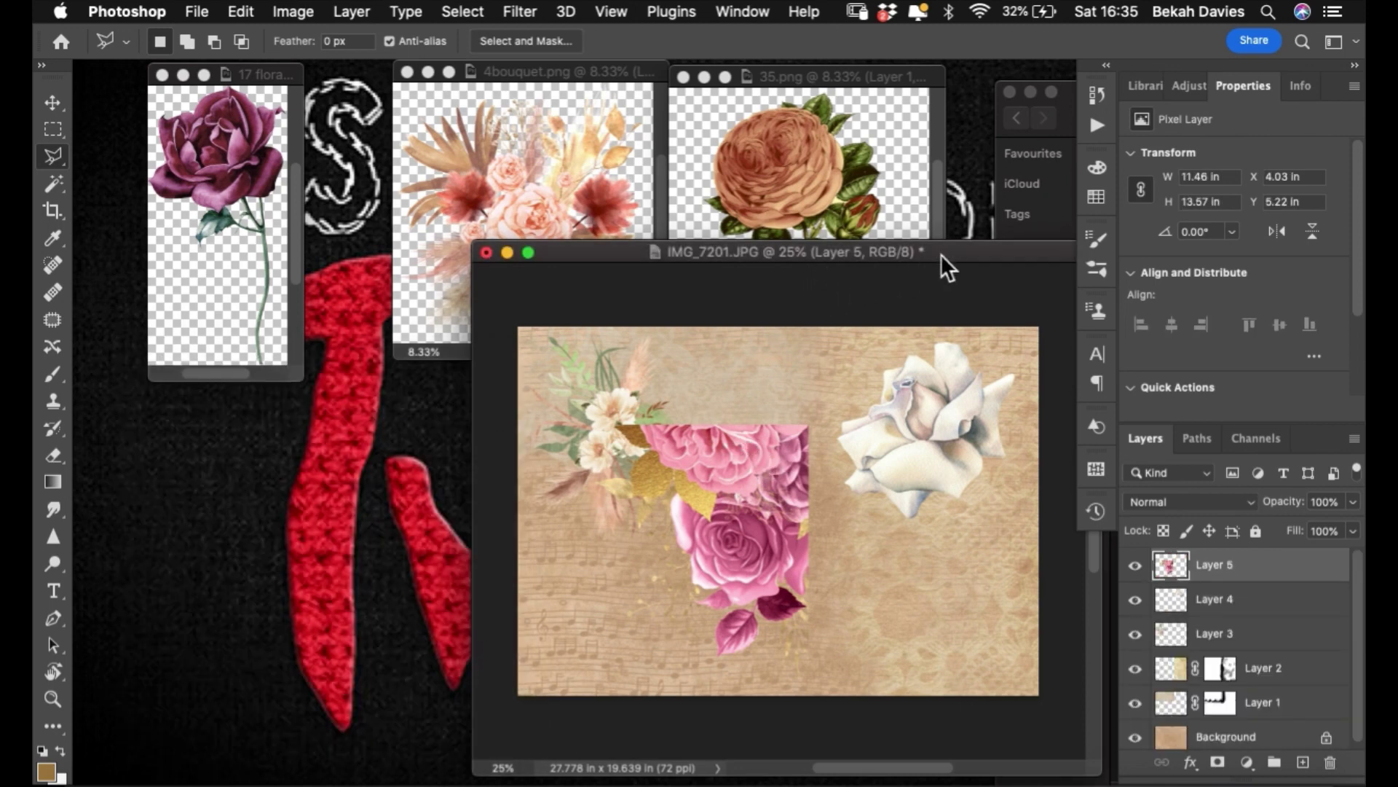
pyautogui.moveTo(941, 255); pyautogui.dragTo(793, 271)
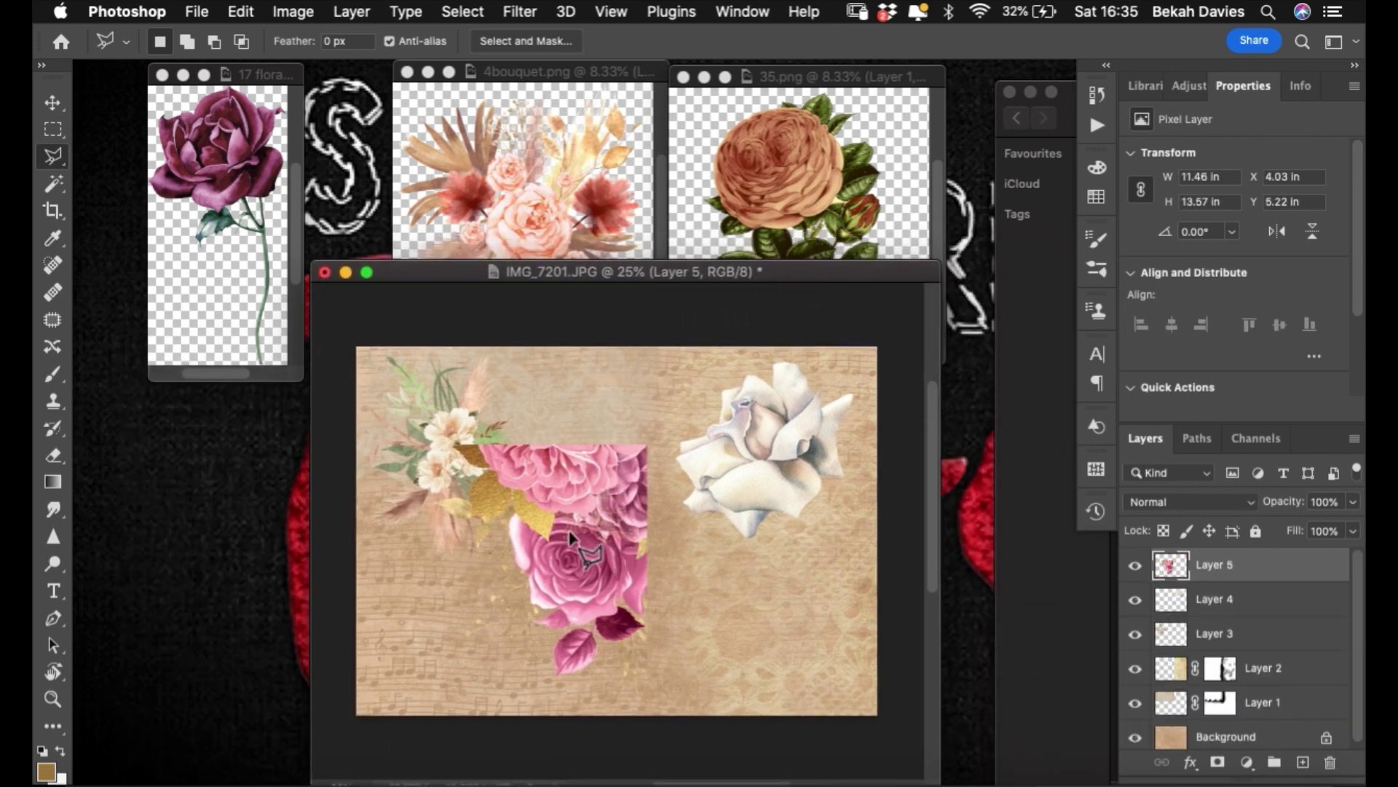
# - Try to scale the pink rose cluster to 66.81% at the canvas's upper edge, between the bouquet and the white rose
pyautogui.press('v')
pyautogui.moveTo(445, 450); pyautogui.dragTo(516, 532)
pyautogui.moveTo(580, 571); pyautogui.dragTo(593, 401)
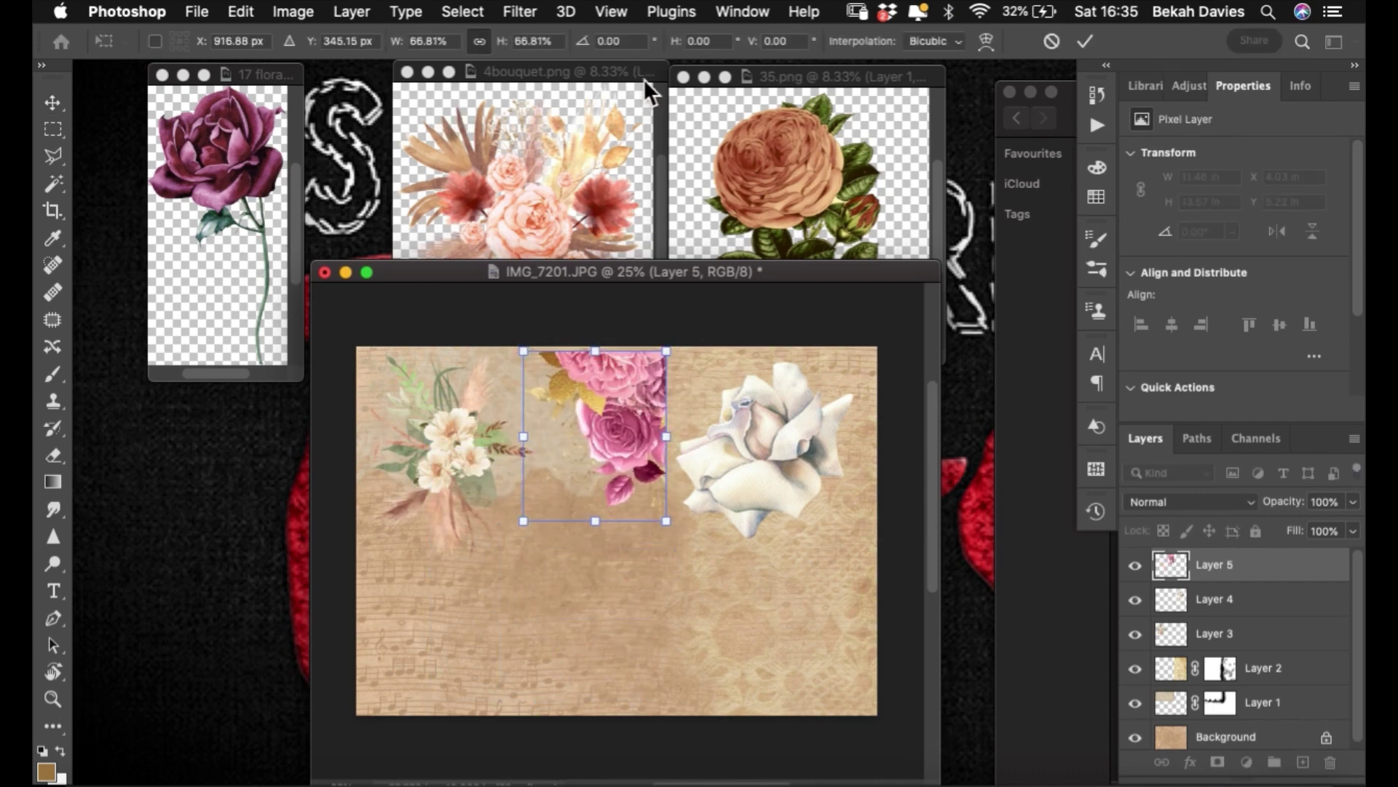
# - Copy the purple rose from the 17 floral document into IMG_7201.JPG, scaled to 34.68% and placed just below the white rose
pyautogui.click(284, 81)
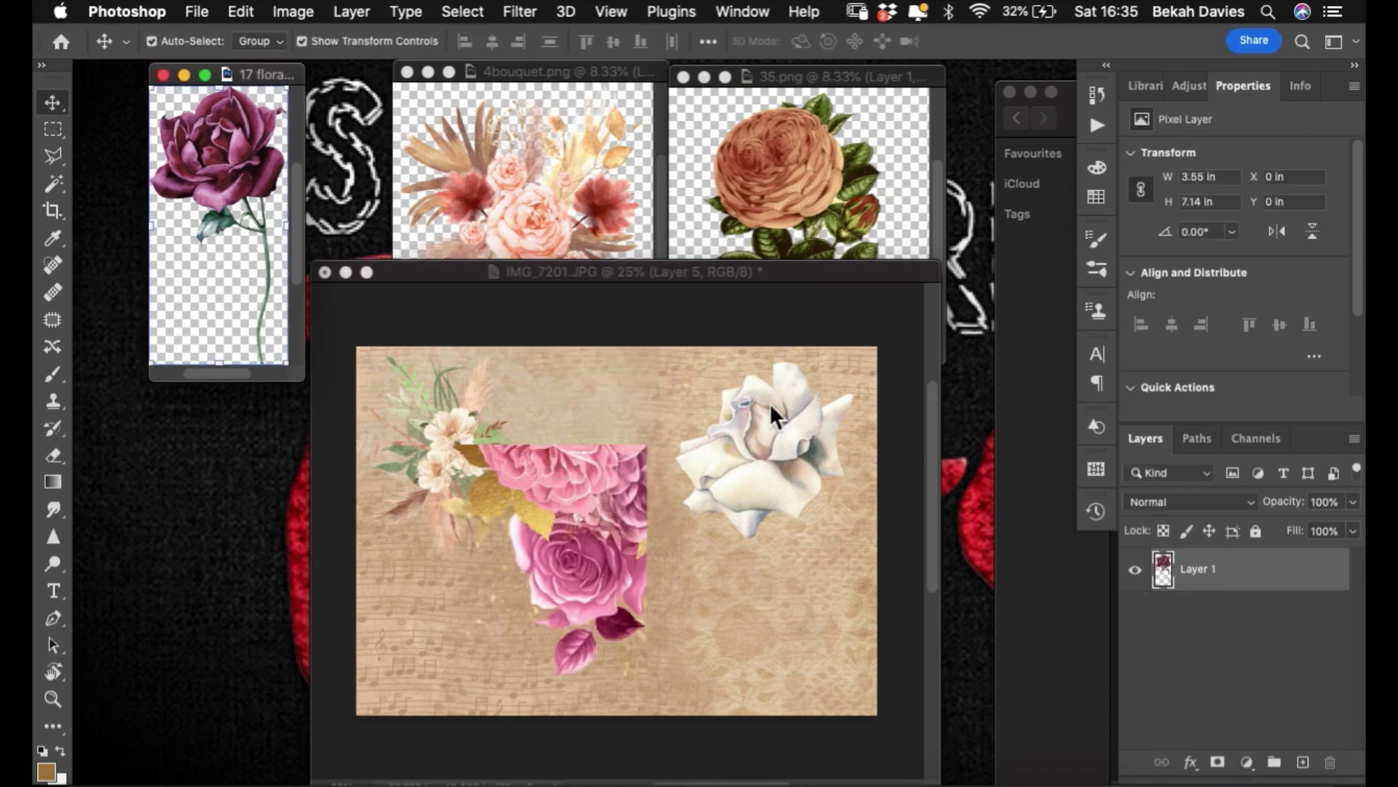
pyautogui.moveTo(724, 560); pyautogui.dragTo(752, 580)
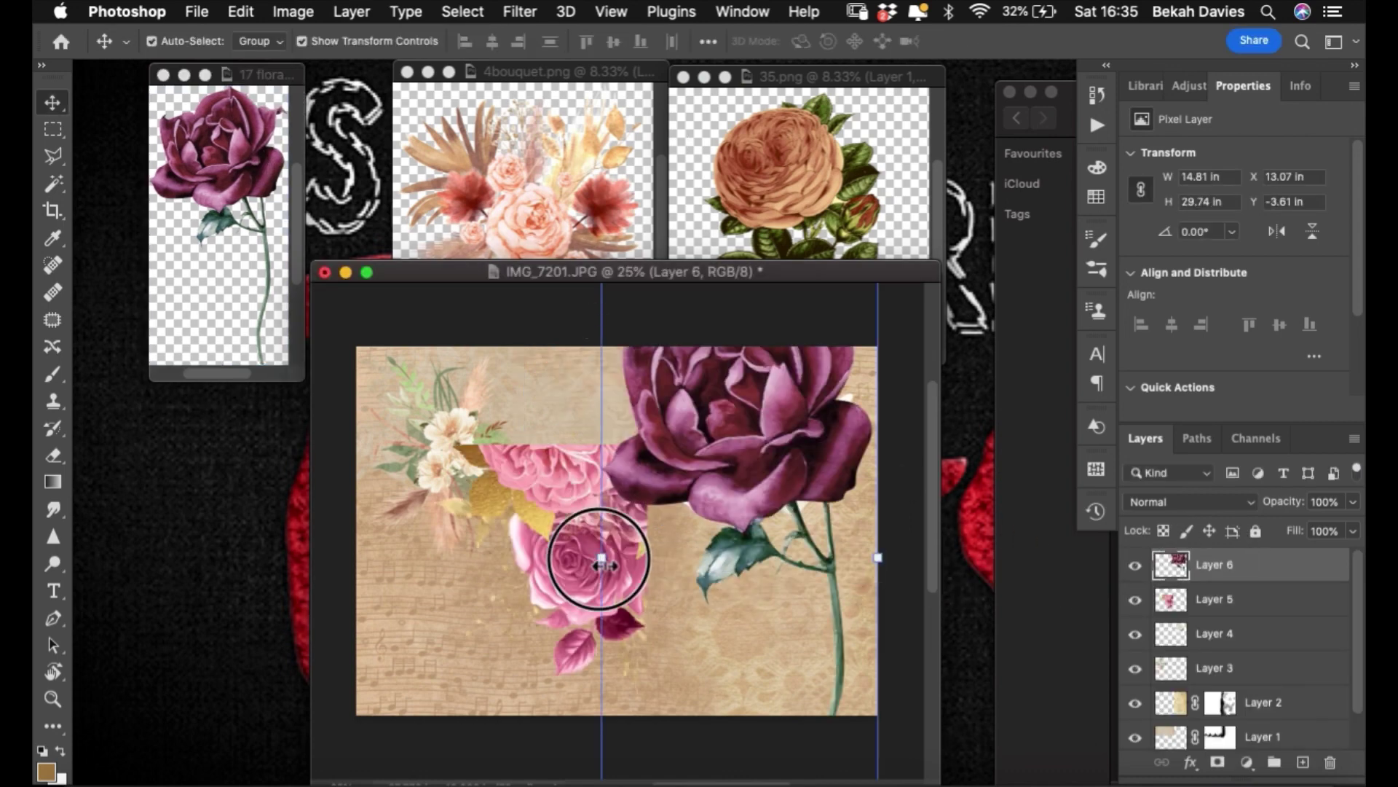
pyautogui.moveTo(601, 557); pyautogui.dragTo(729, 548)
pyautogui.moveTo(726, 404); pyautogui.dragTo(783, 517)
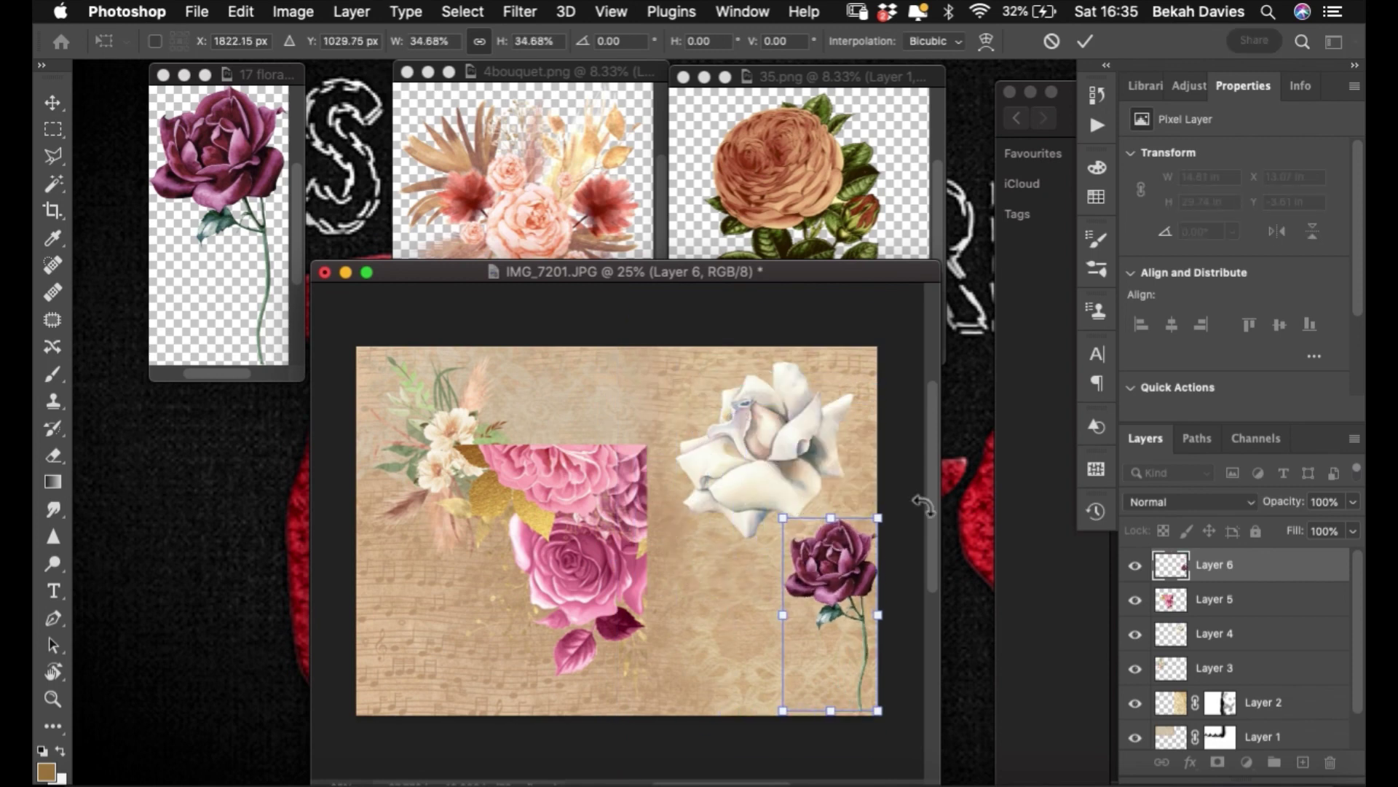
pyautogui.press('Return')
pyautogui.moveTo(818, 577); pyautogui.dragTo(737, 598)
# - Scale the pink rose cluster to about 6.42 × 7.6 in and place it between the bouquet and the white rose
pyautogui.click(604, 530)
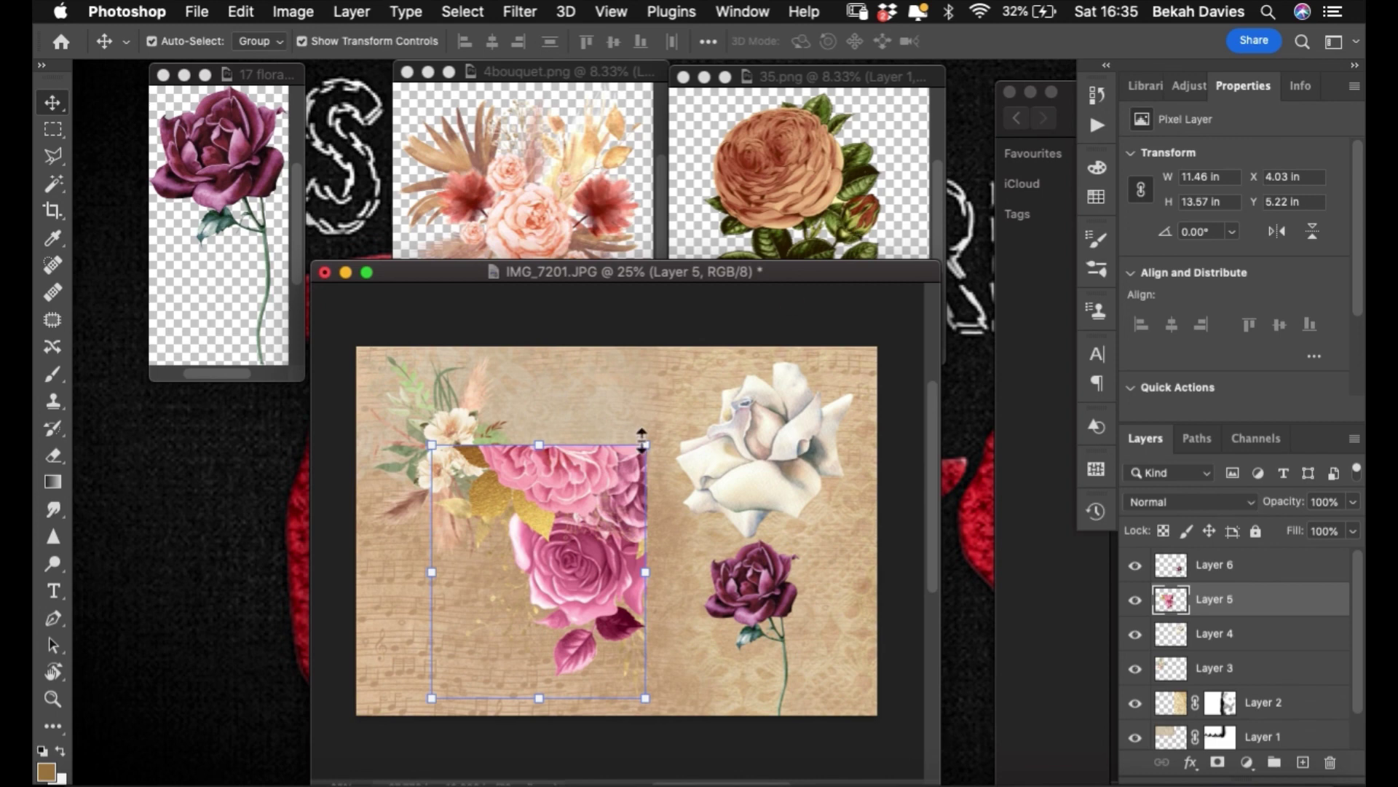
pyautogui.moveTo(646, 439); pyautogui.dragTo(552, 555)
pyautogui.click(1086, 41)
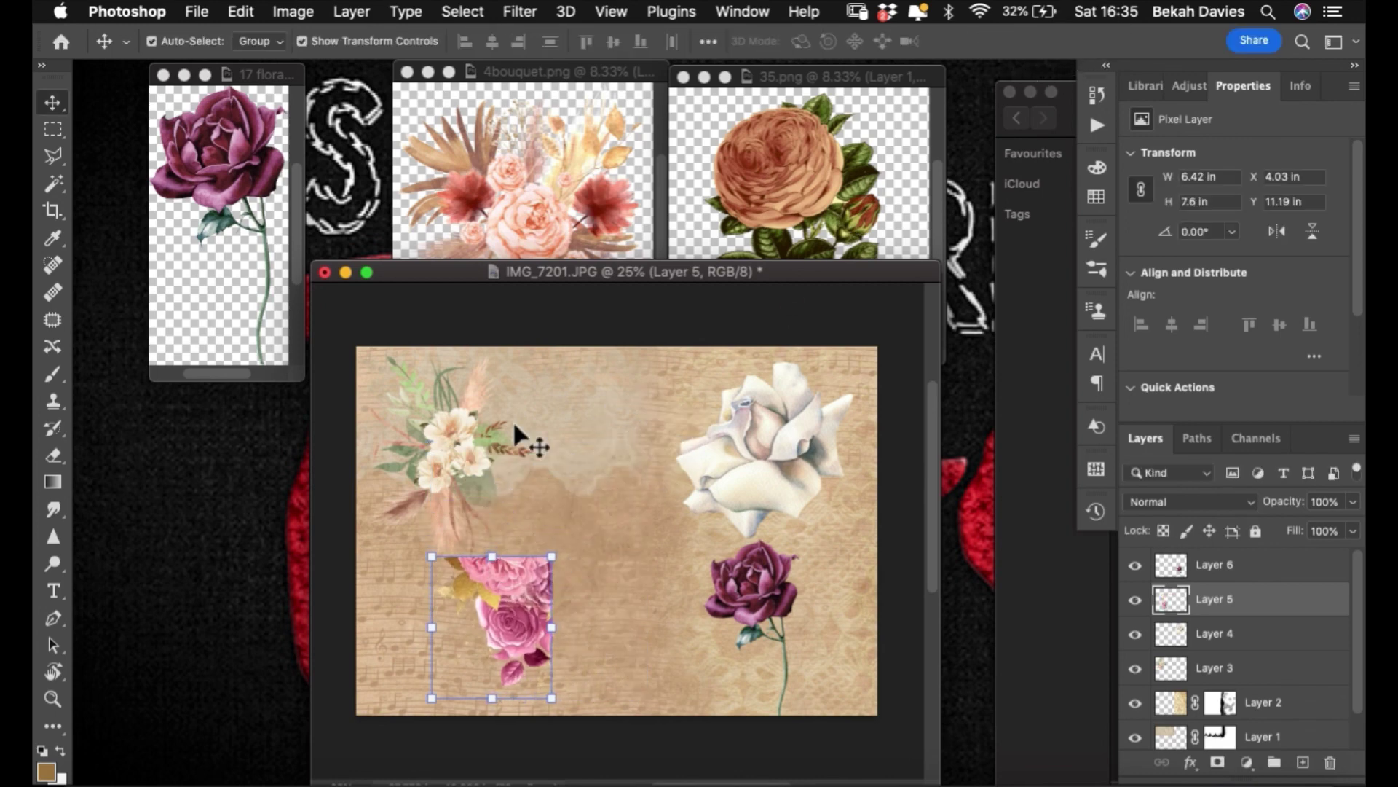
pyautogui.moveTo(495, 614); pyautogui.dragTo(594, 437)
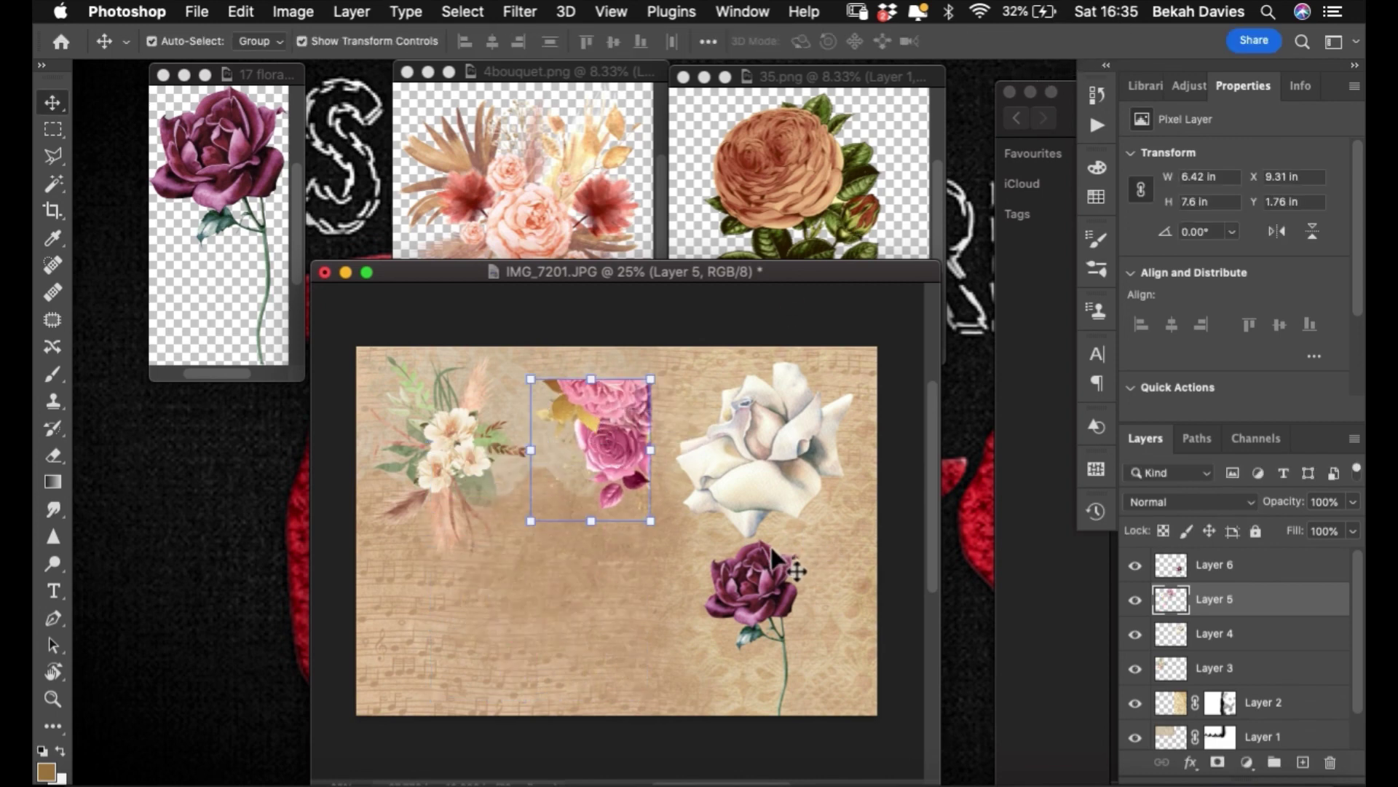
# - Switch the document to full-screen view and move the pink rose cluster into the canvas's upper-right corner
pyautogui.press('f')
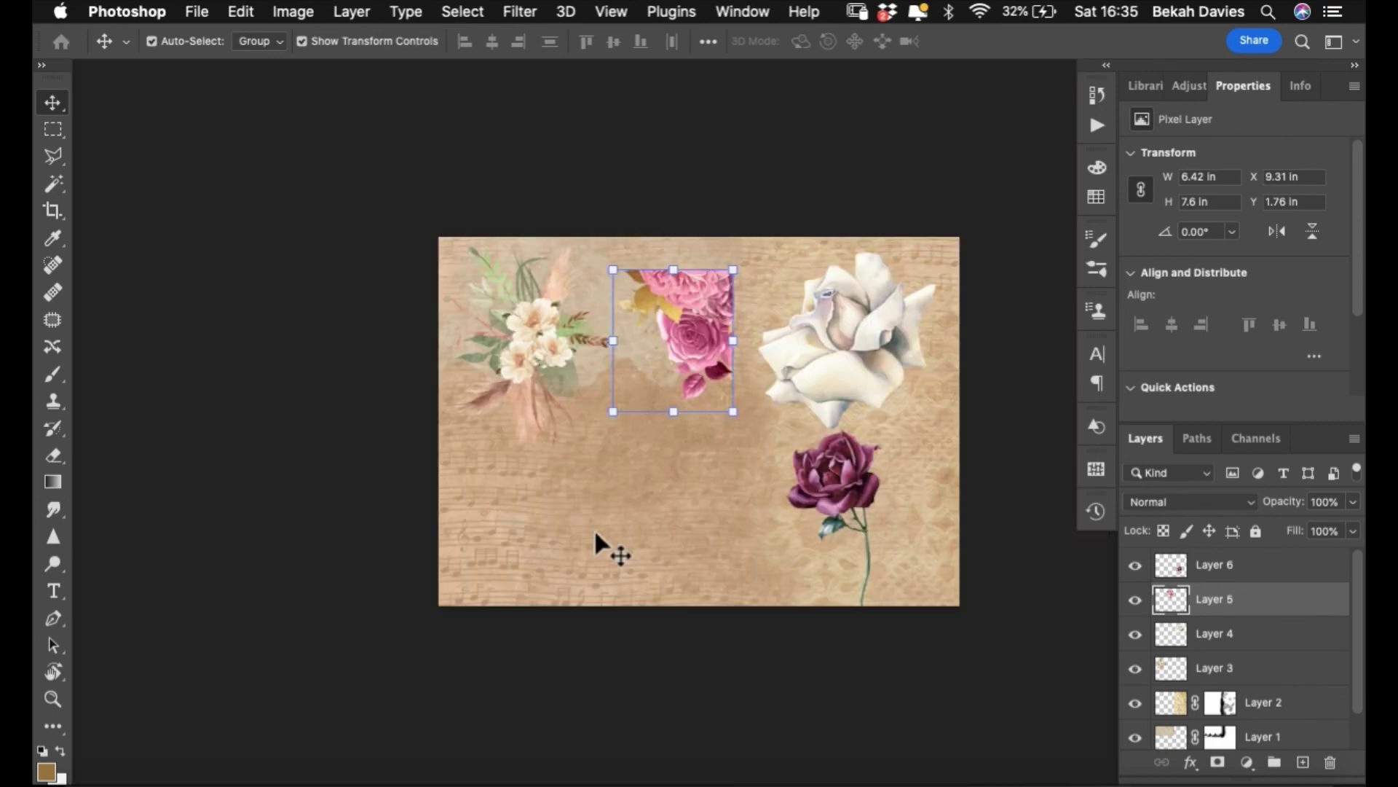
pyautogui.moveTo(621, 546); pyautogui.dragTo(531, 593)
pyautogui.moveTo(497, 312); pyautogui.dragTo(954, 245)
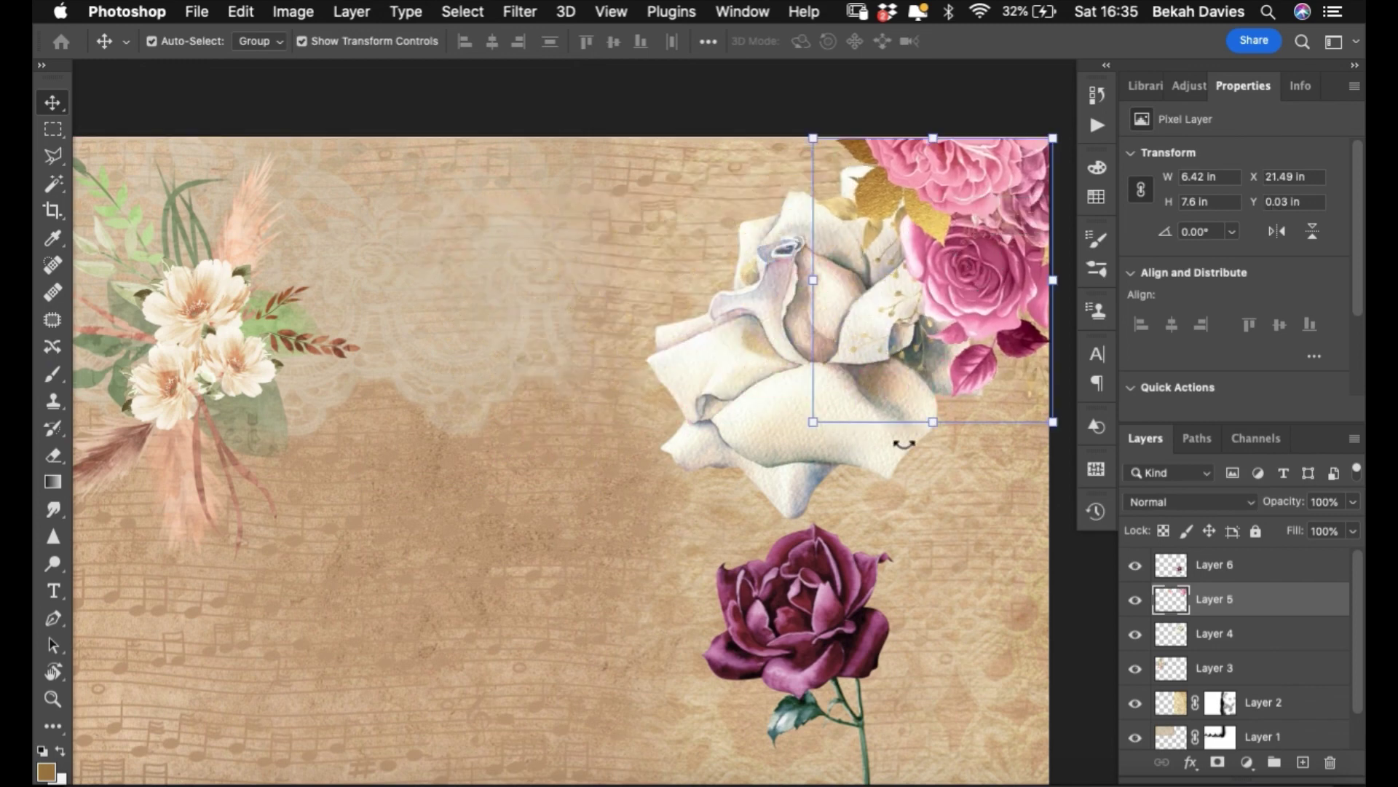
# - Enlarge the pink rose cluster to 122.23% and nudge it flush with the canvas's upper-right corner
pyautogui.moveTo(813, 421); pyautogui.dragTo(760, 485)
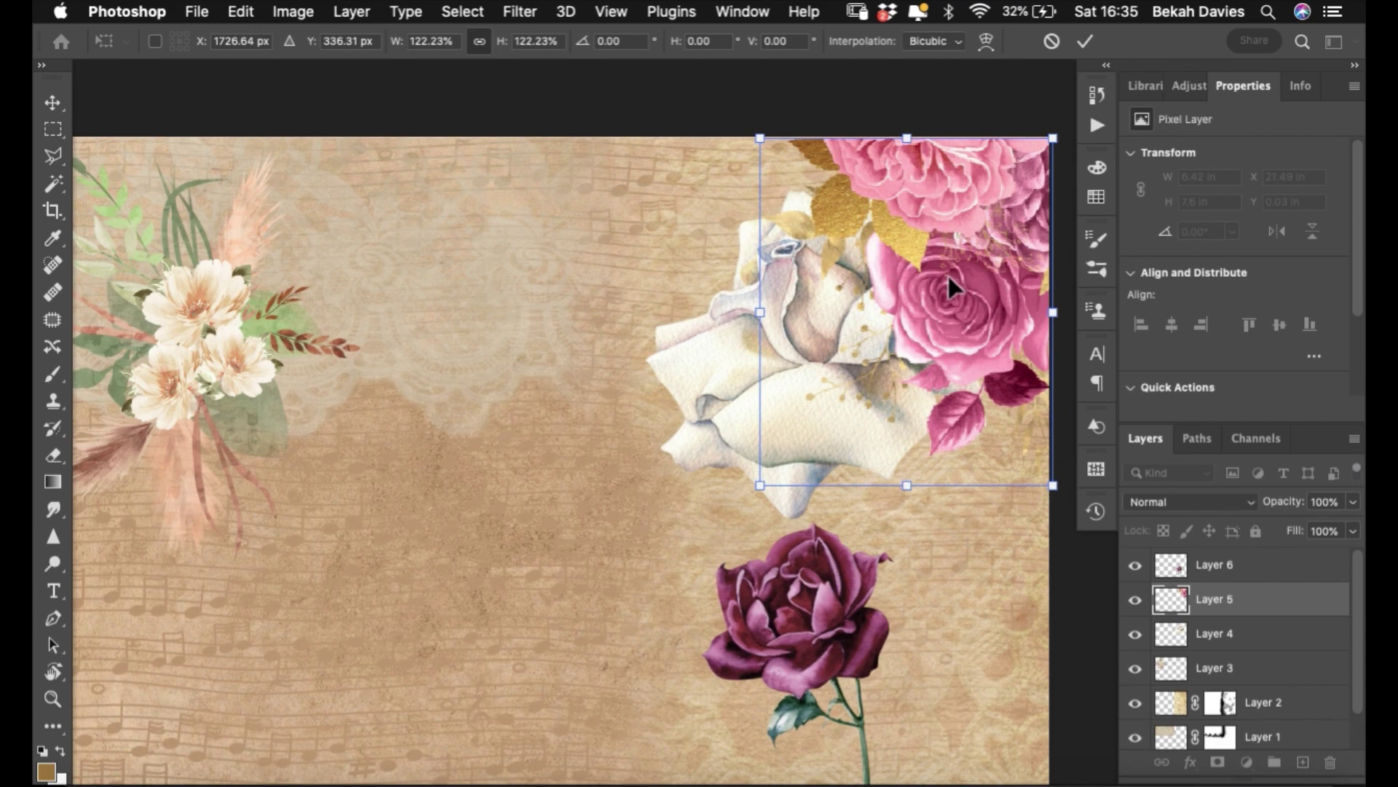
pyautogui.press('Left')
pyautogui.press('Left')
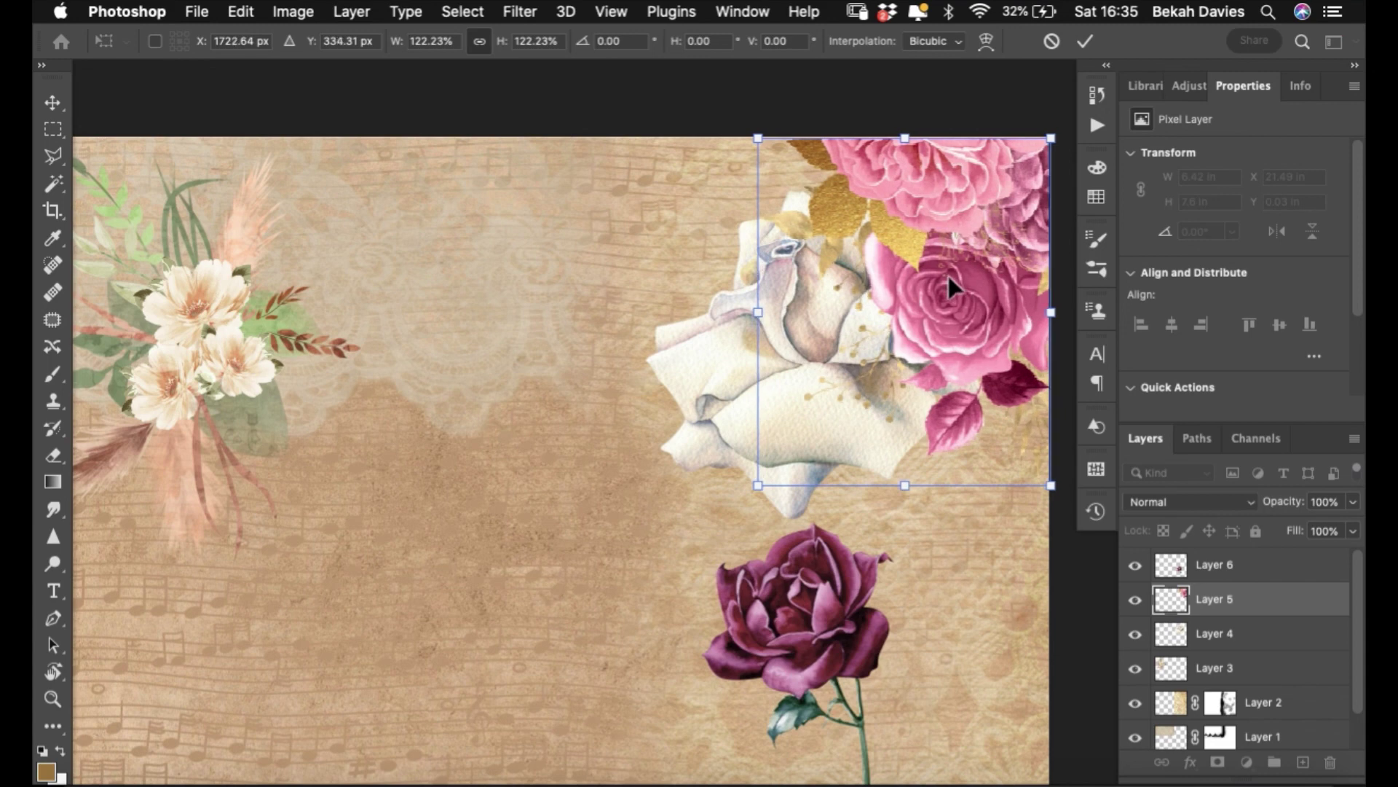
pyautogui.press('Up')
pyautogui.press('Up')
pyautogui.press('Up')
pyautogui.press('Up')
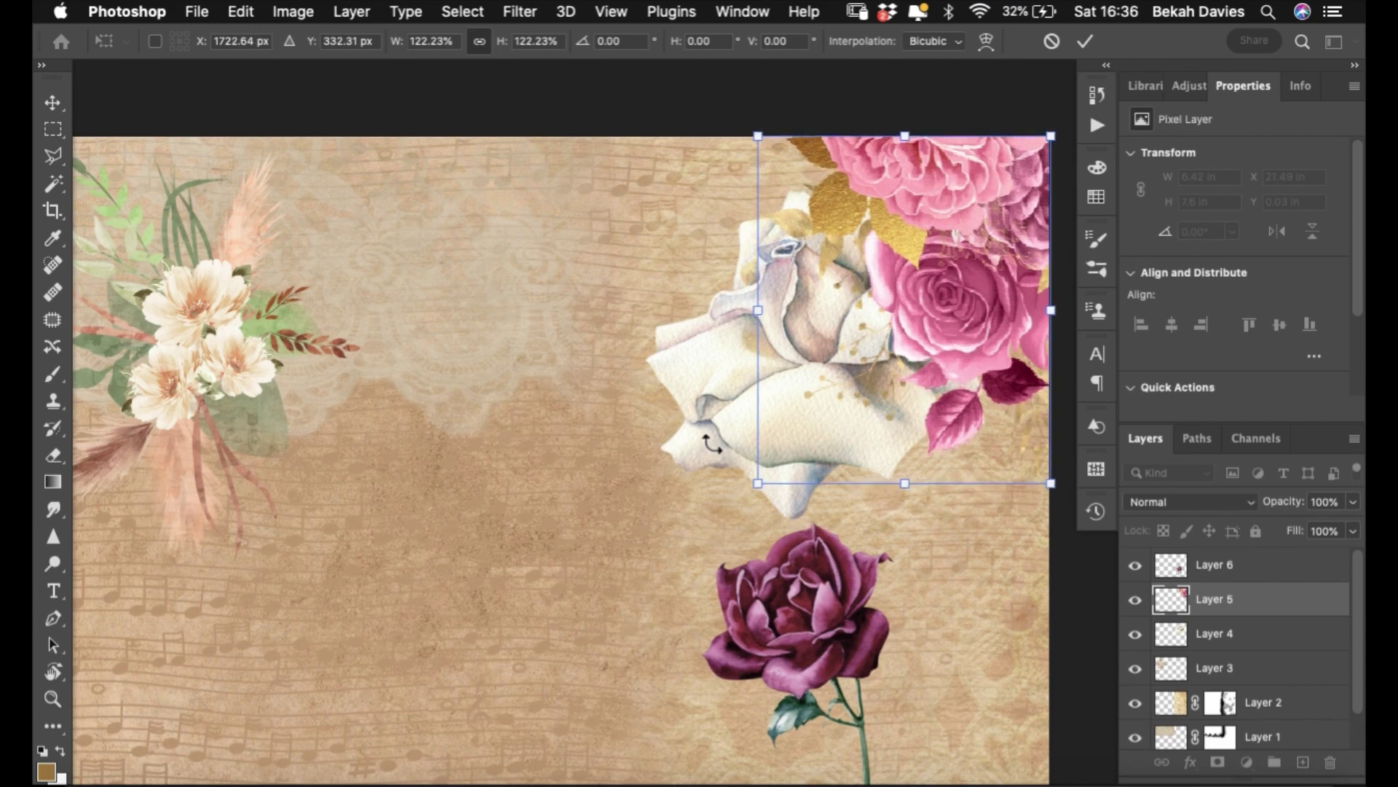
pyautogui.press('Return')
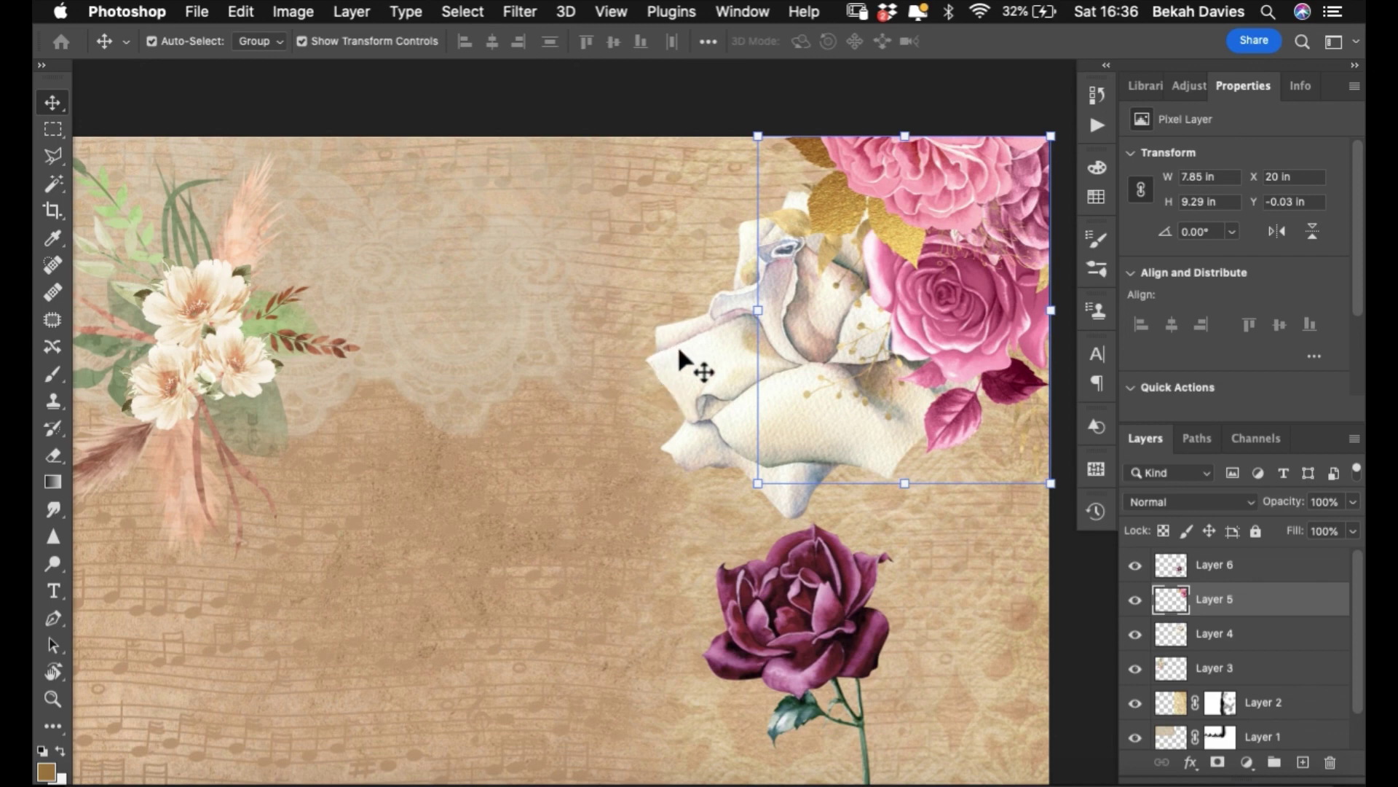
# - Move the white rose to the canvas's centre and the bouquet to its lower-left corner, partly off the canvas
pyautogui.click(681, 359)
pyautogui.moveTo(745, 356); pyautogui.dragTo(497, 470)
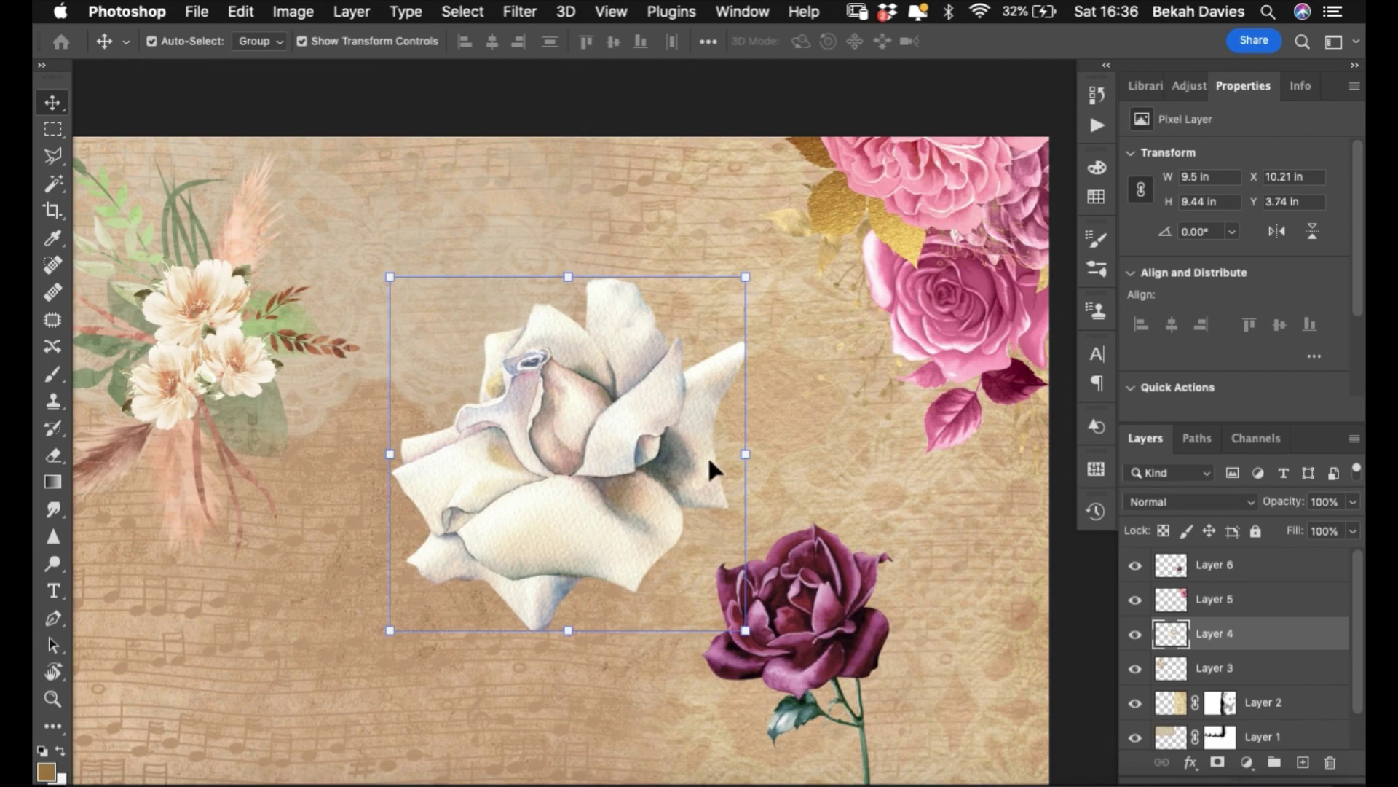
pyautogui.keyDown('alt'); pyautogui.click(459, 526); pyautogui.keyUp('alt')
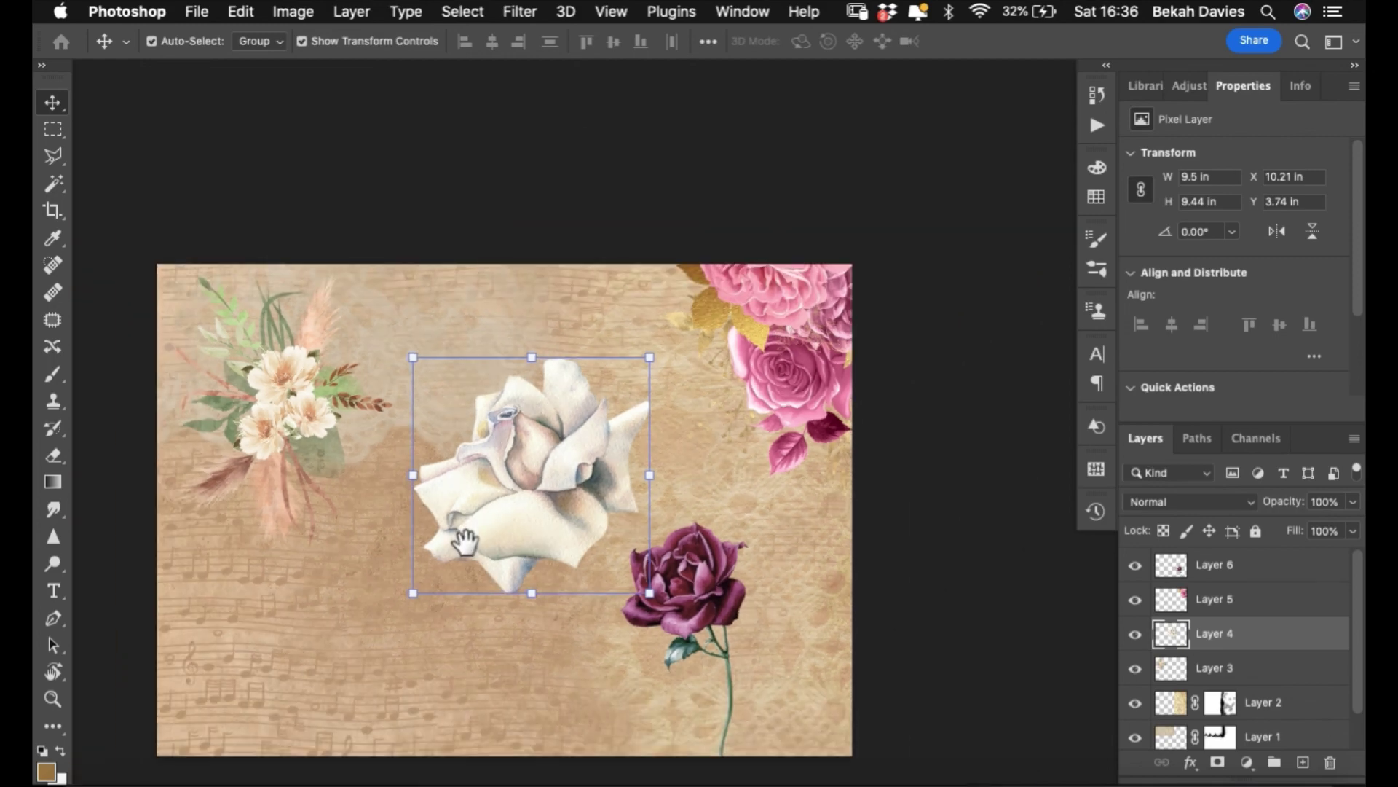
pyautogui.click(279, 408)
pyautogui.moveTo(315, 369); pyautogui.dragTo(269, 626)
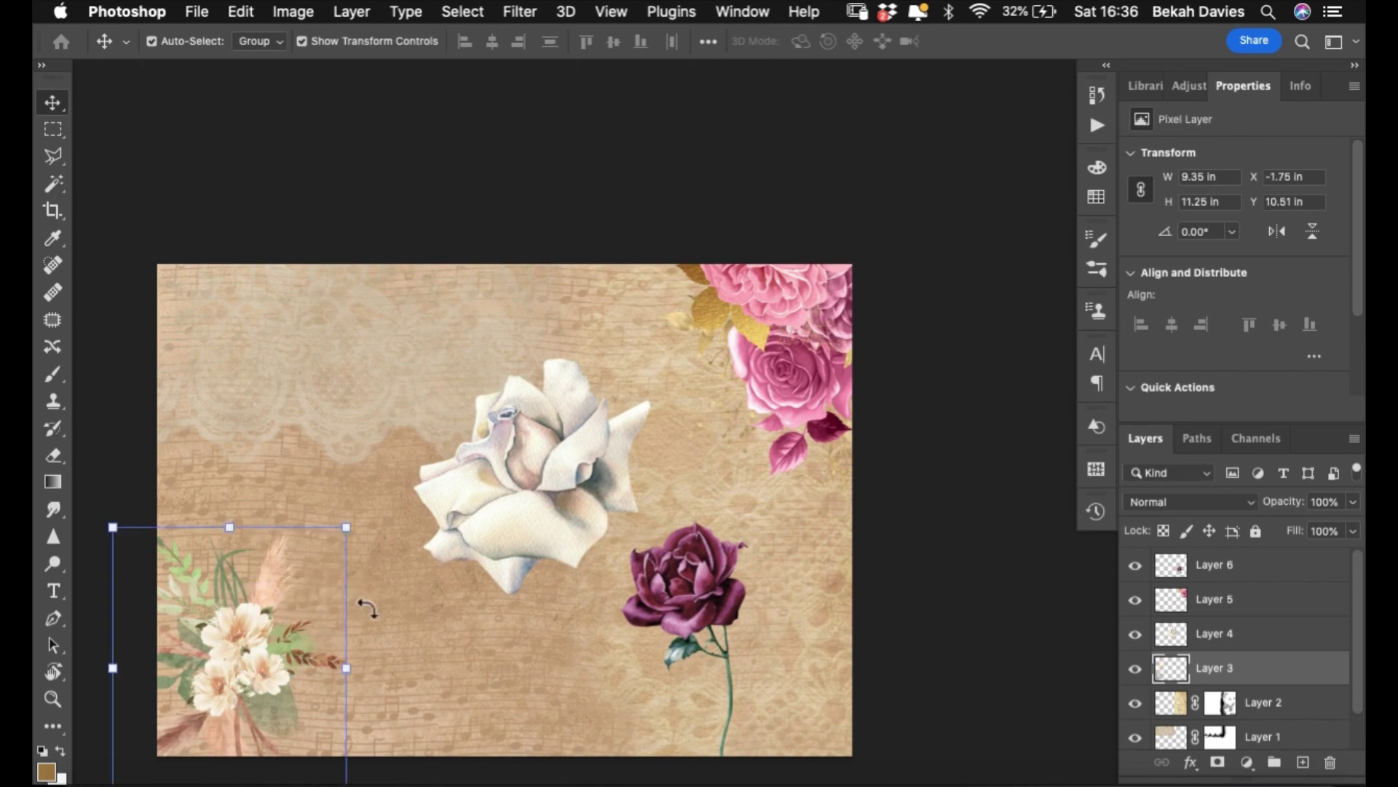
# - Rotate the purple rose to -32.56° and position it near the canvas's lower-right corner with its stem running off the edge
pyautogui.click(714, 589)
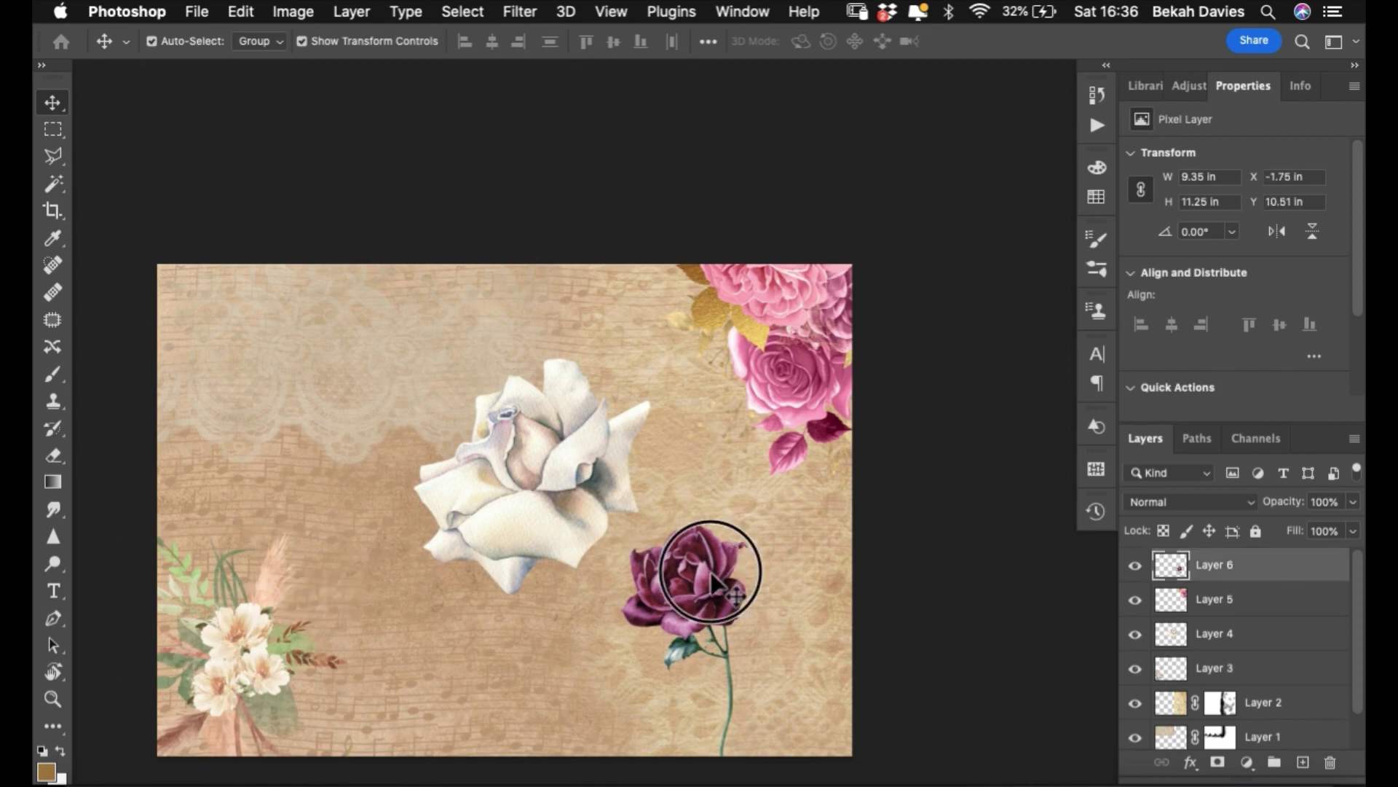
pyautogui.moveTo(716, 591)
pyautogui.mouseDown()
pyautogui.moveTo(801, 623)
pyautogui.moveTo(727, 612)
pyautogui.mouseUp()
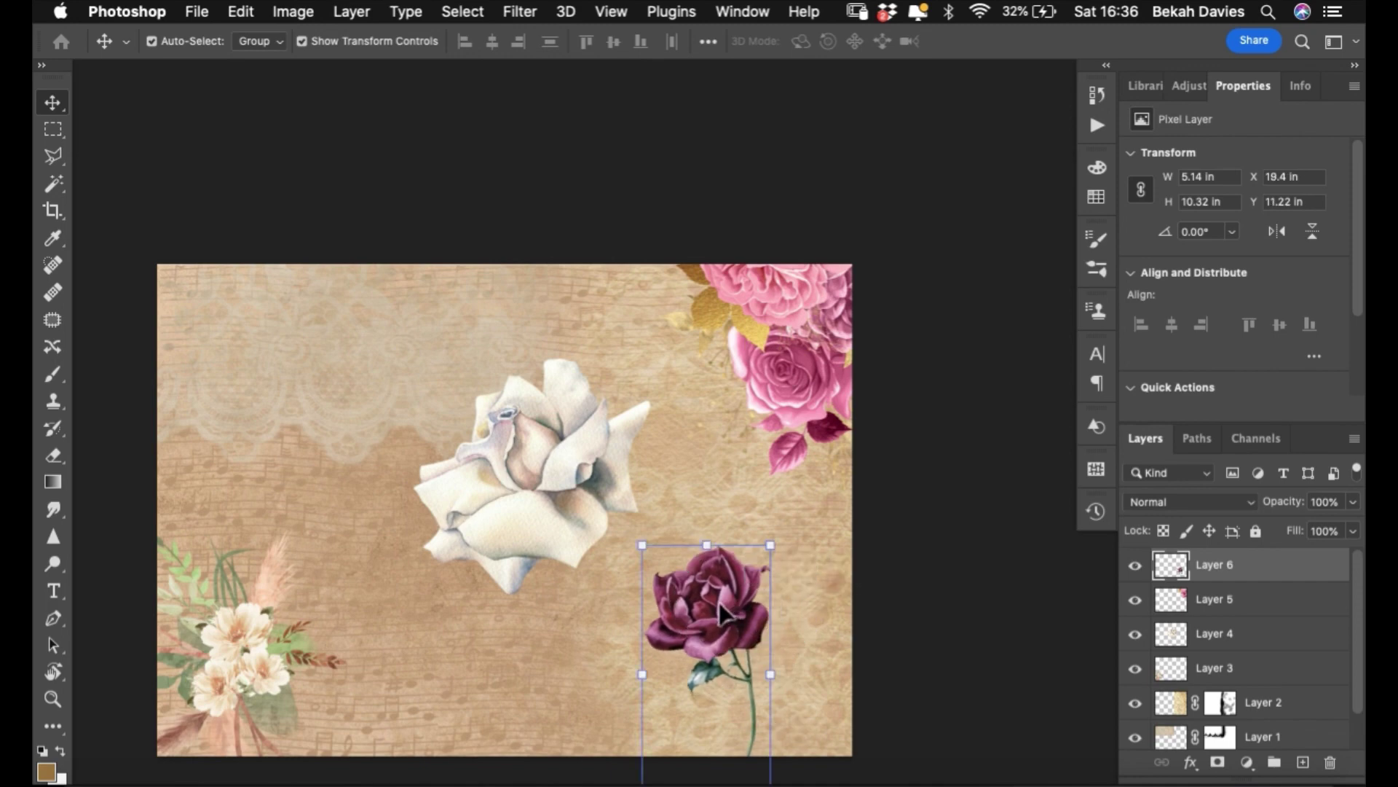
pyautogui.moveTo(635, 536); pyautogui.dragTo(564, 576)
pyautogui.moveTo(648, 610); pyautogui.dragTo(648, 684)
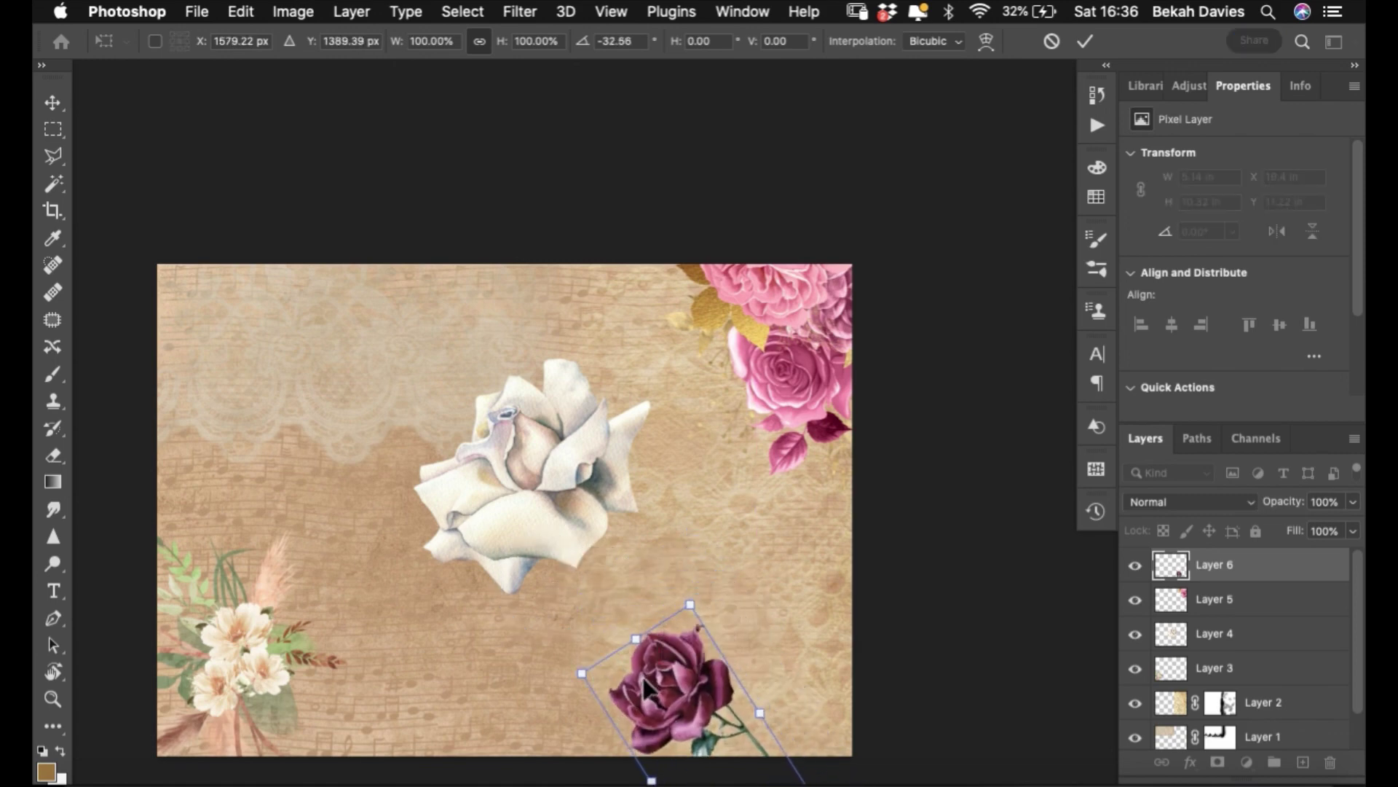
pyautogui.click(1085, 41)
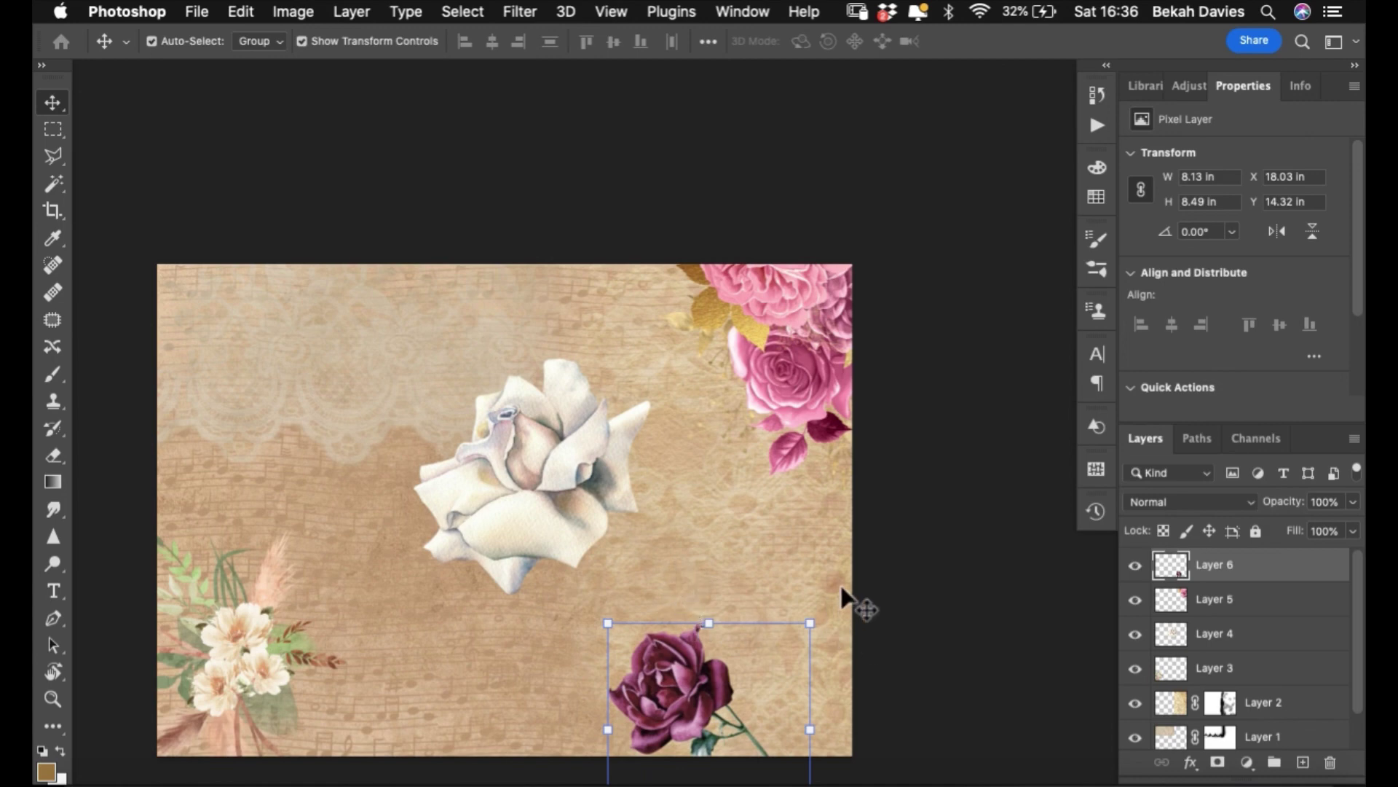
pyautogui.moveTo(703, 562); pyautogui.dragTo(691, 679)
pyautogui.click(1218, 574)
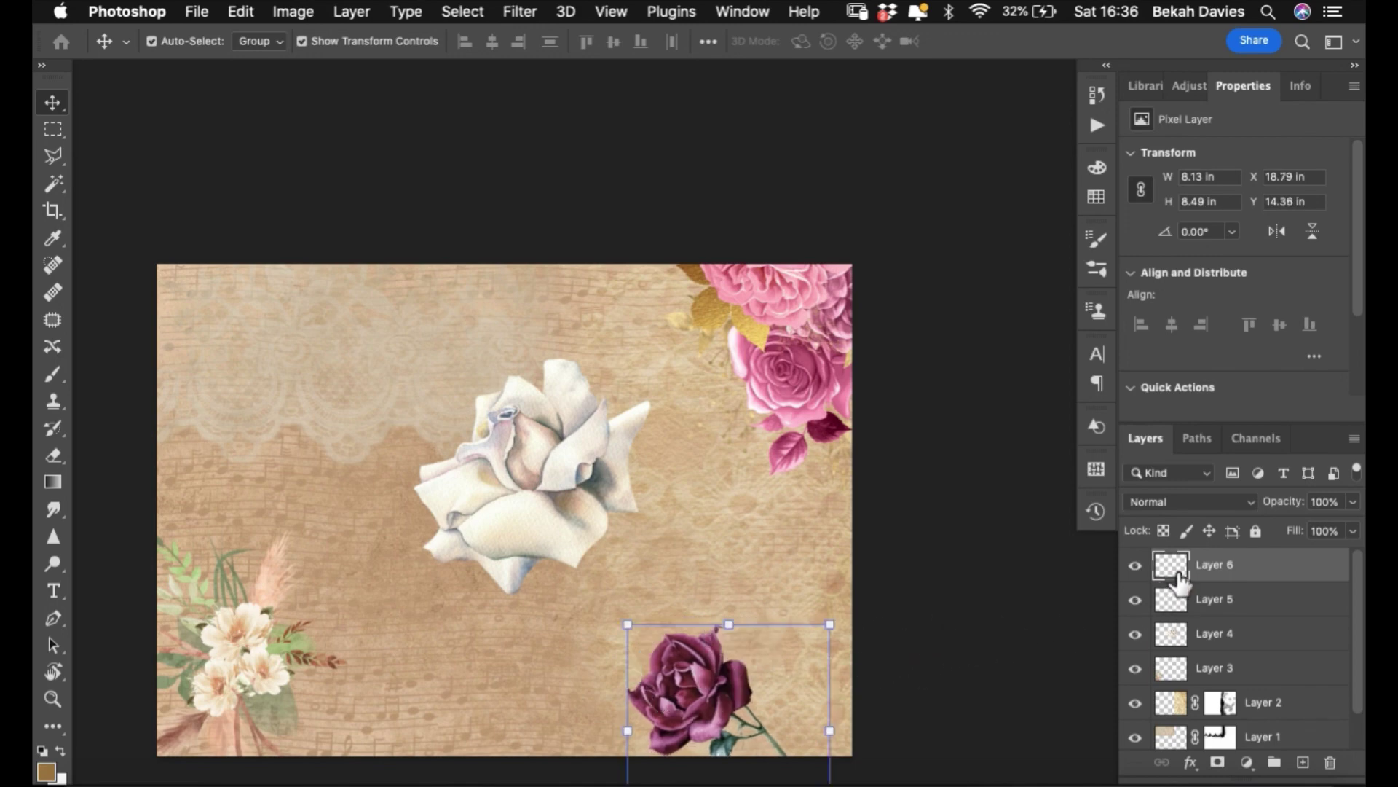
pyautogui.click(919, 592)
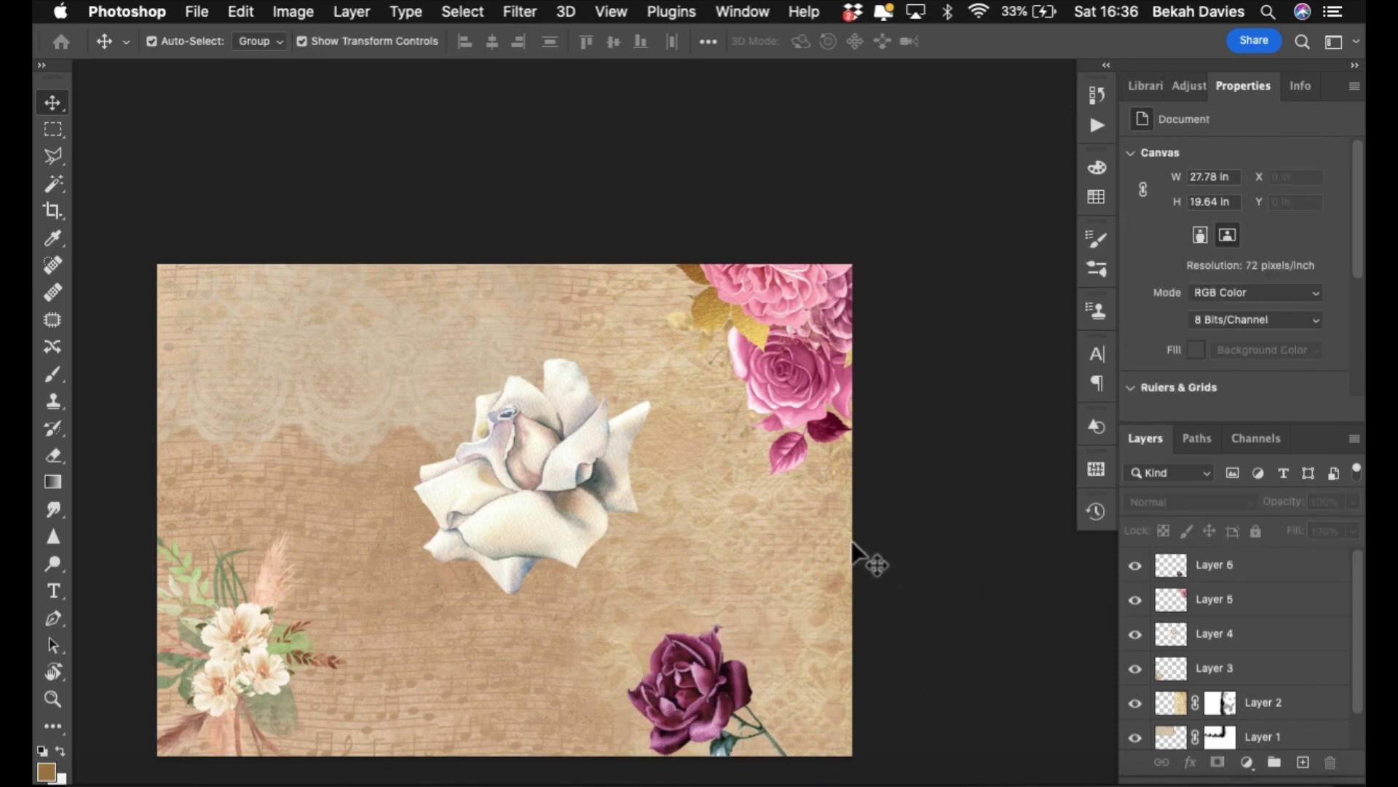
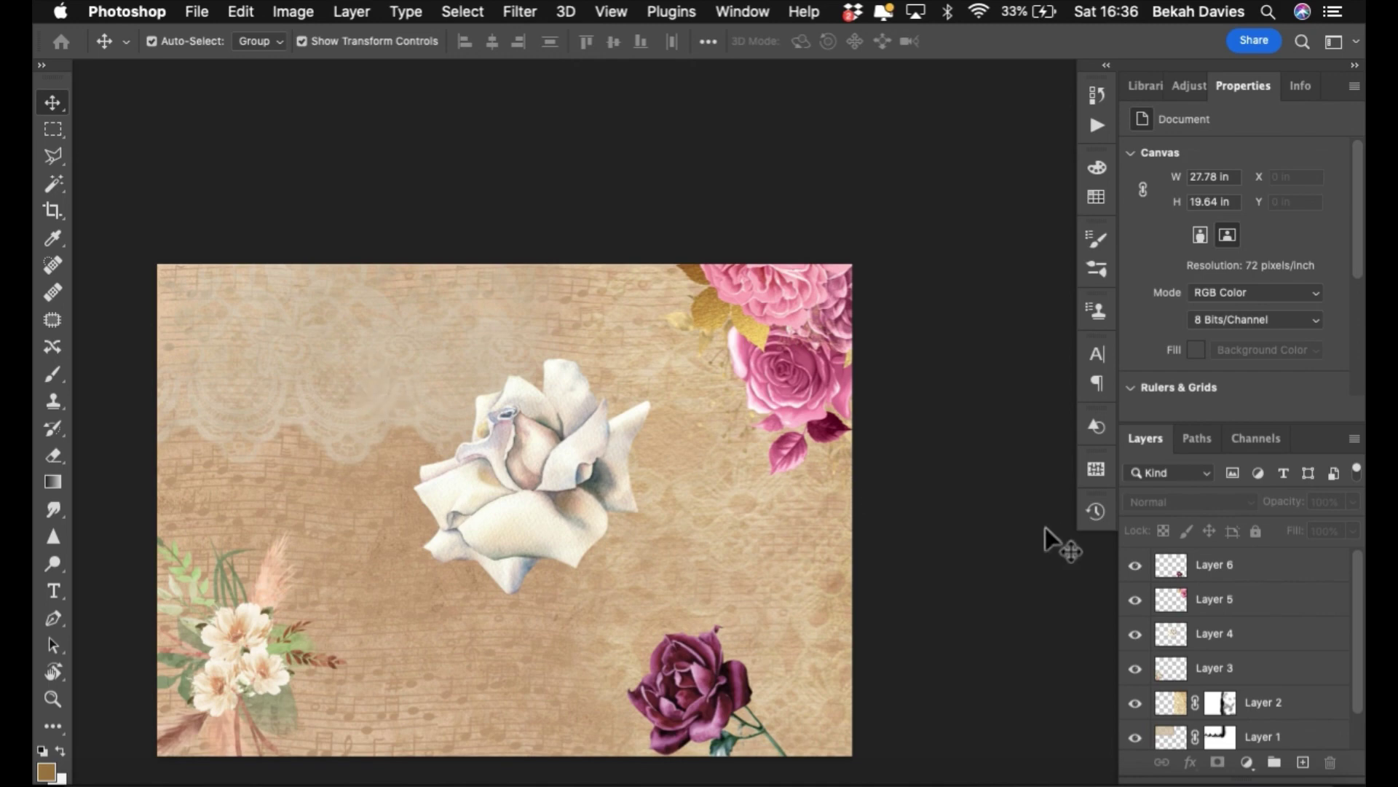
# - Try the pink rose cluster at 40% opacity, and set its layer's opacity to 60%
pyautogui.click(1217, 601)
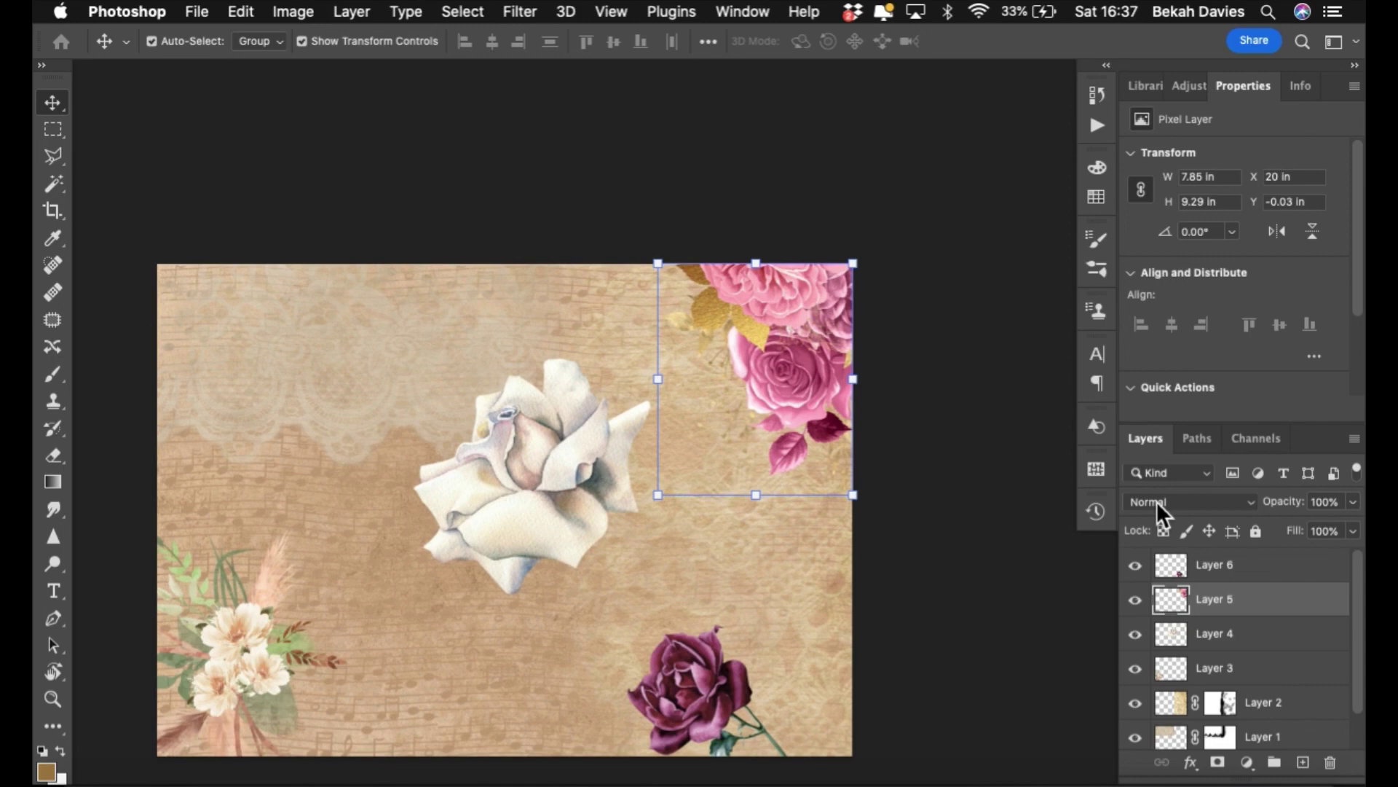
pyautogui.press('4')
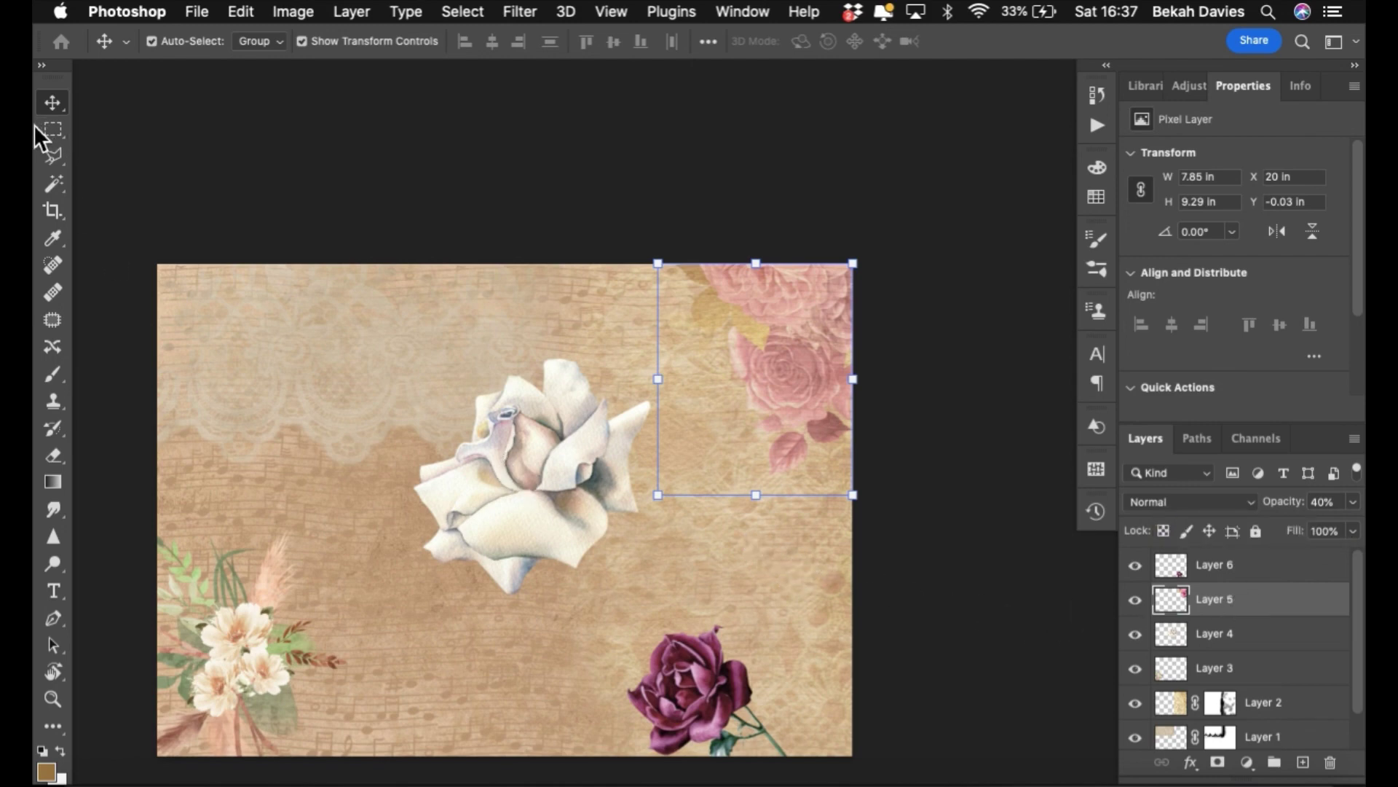
pyautogui.click(1319, 501)
pyautogui.write('40')
pyautogui.click(1353, 502)
pyautogui.click(1346, 504)
pyautogui.write('5')
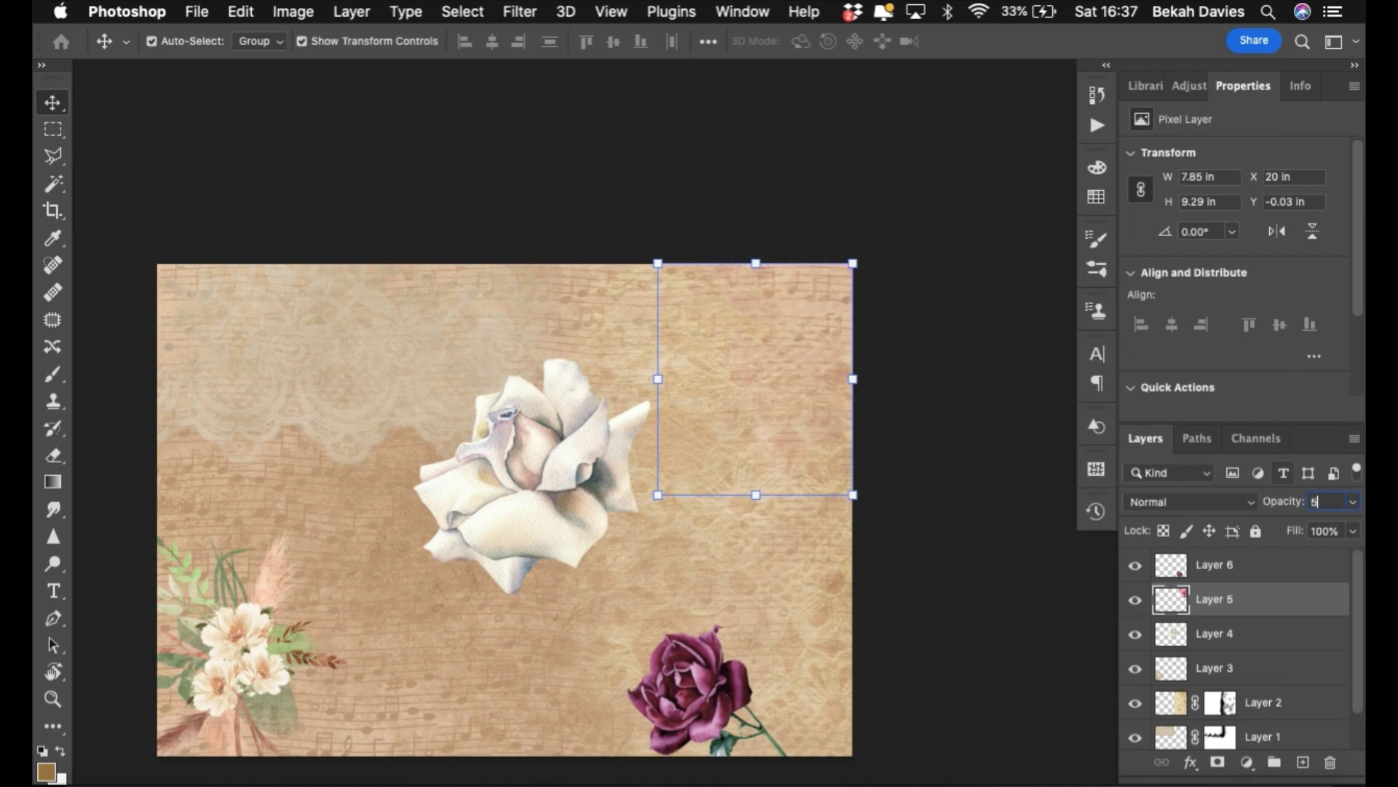
pyautogui.write('0')
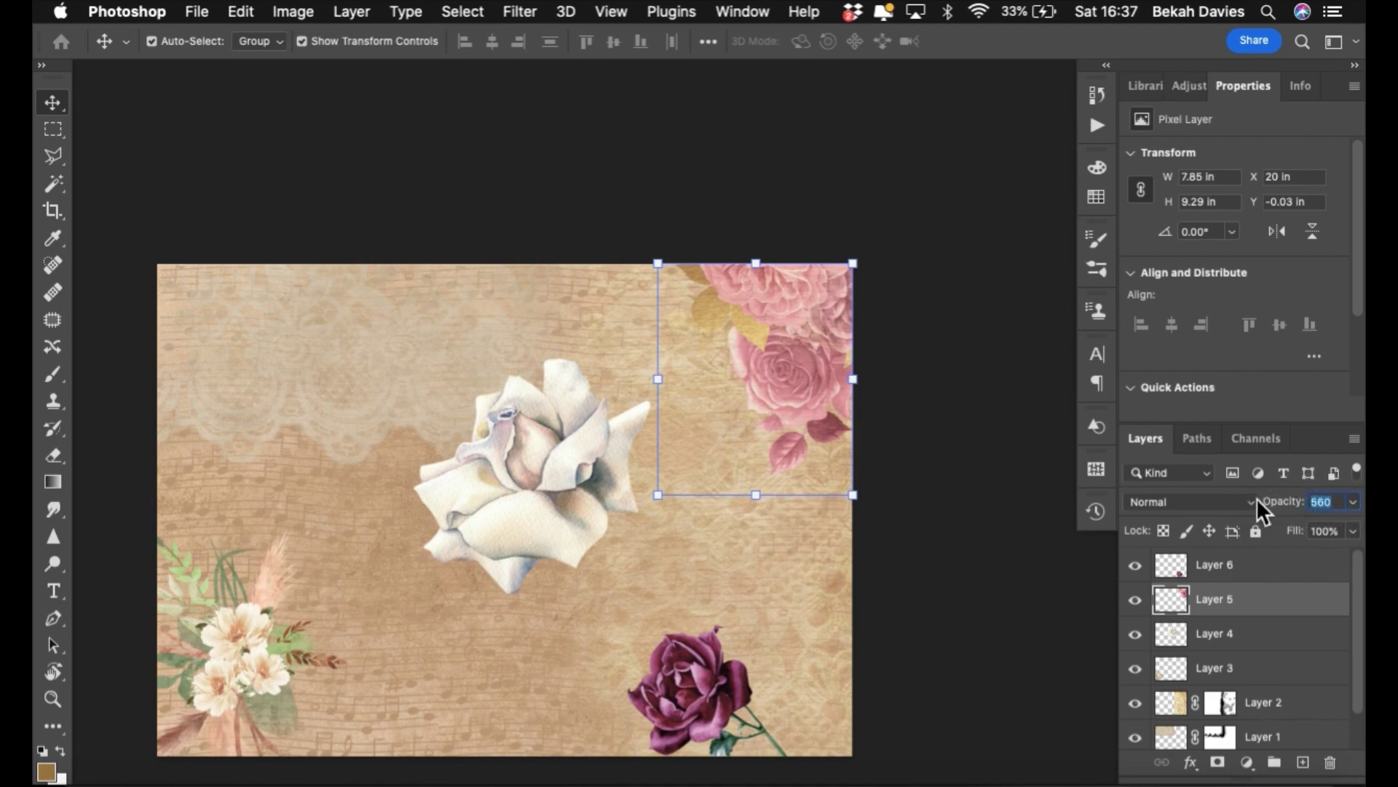
pyautogui.write('60')
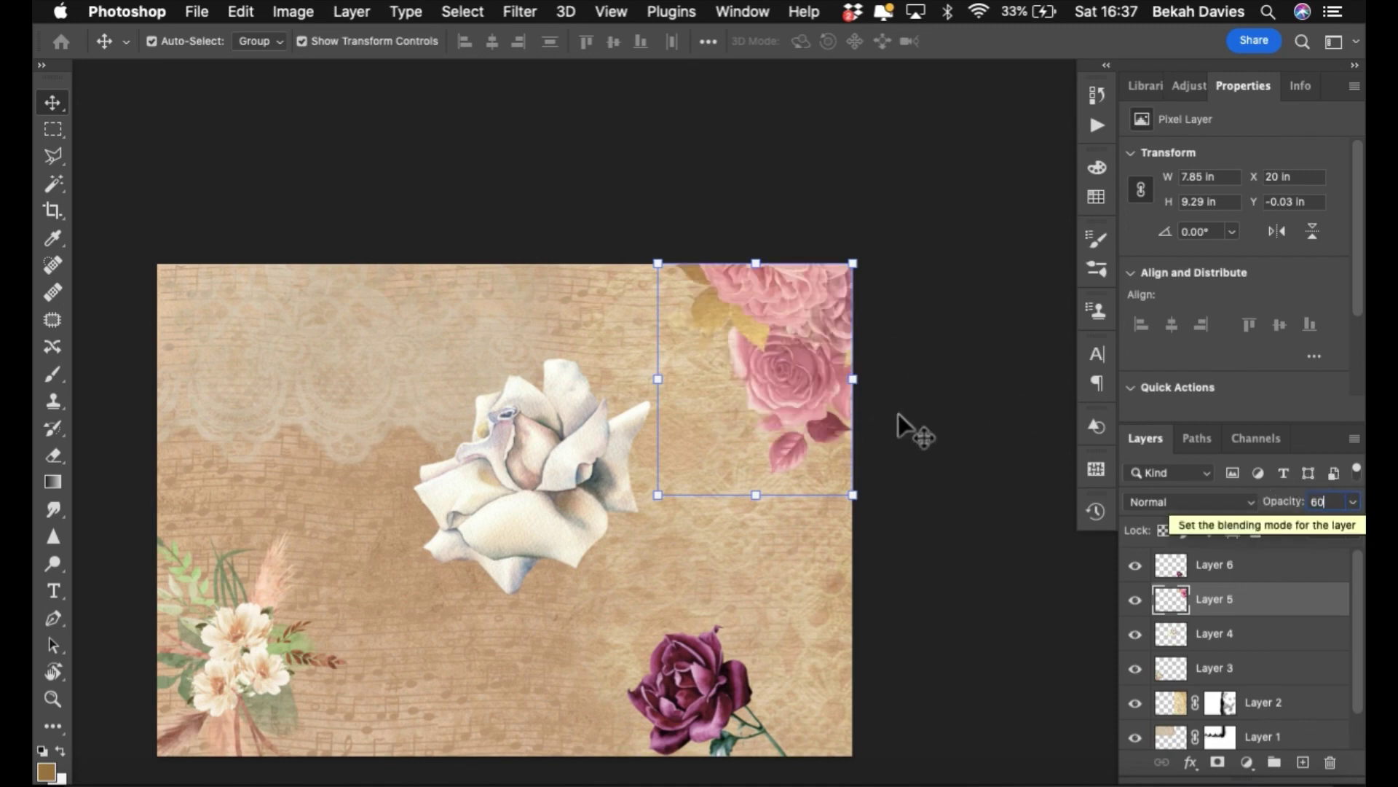
pyautogui.click(942, 549)
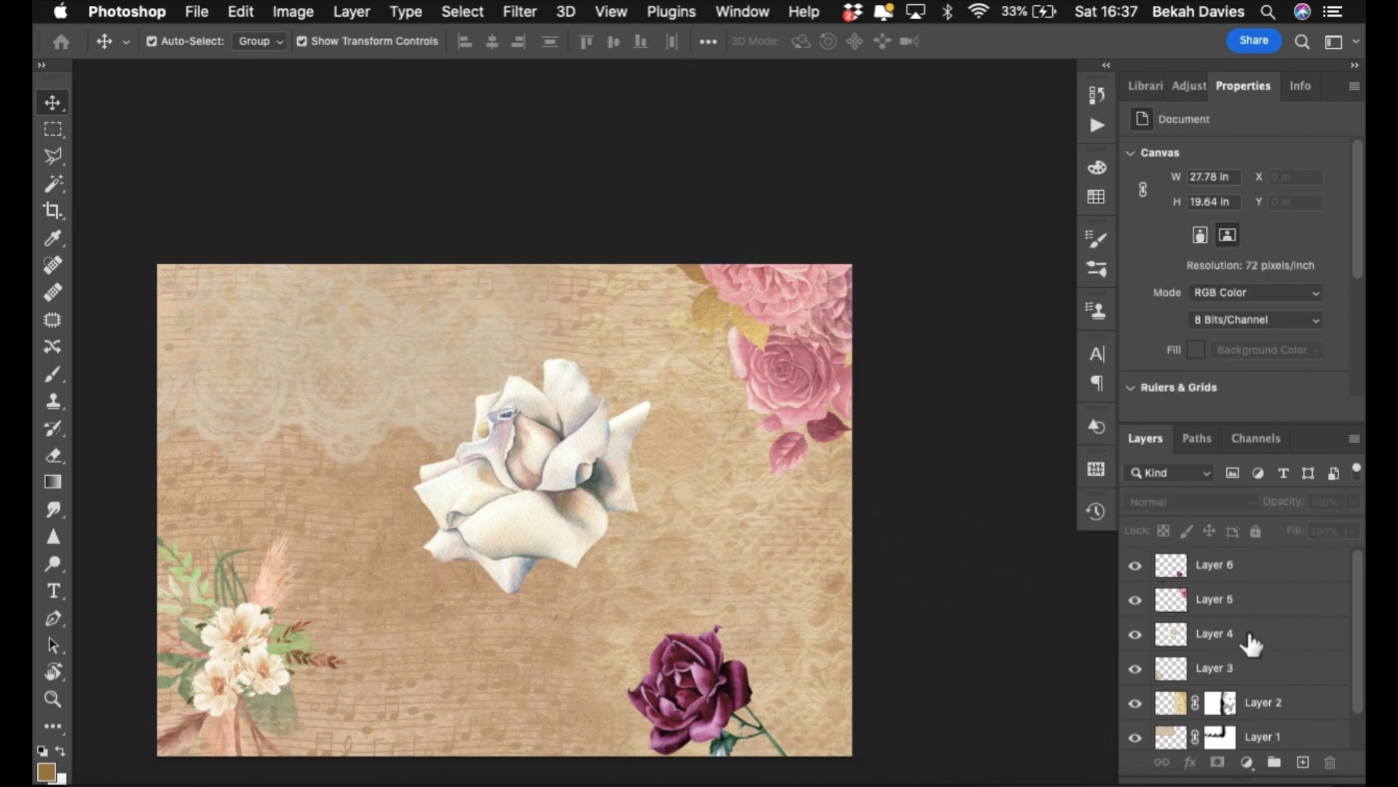
# - Lower the purple rose's opacity, trying 30% and settling on 50%
pyautogui.click(1235, 574)
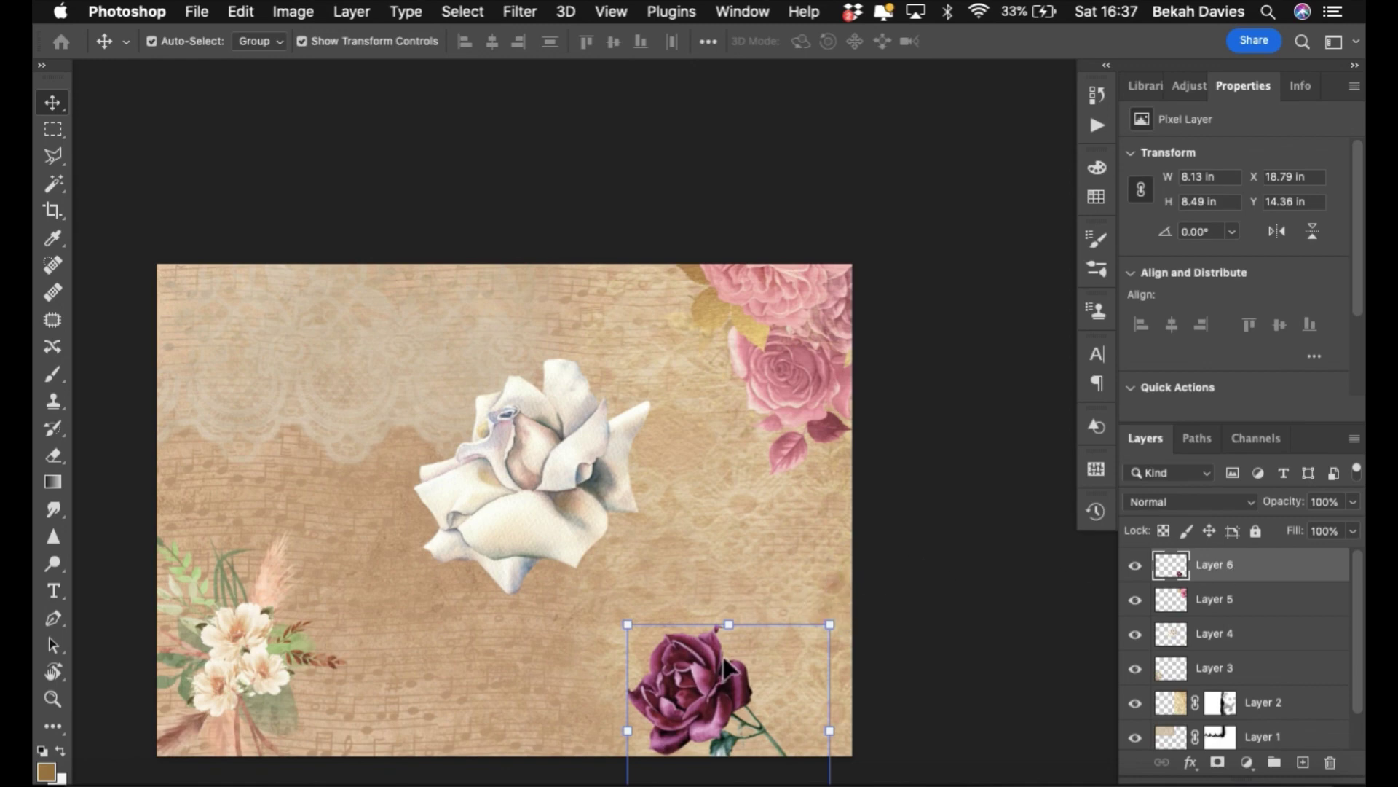
pyautogui.press('3')
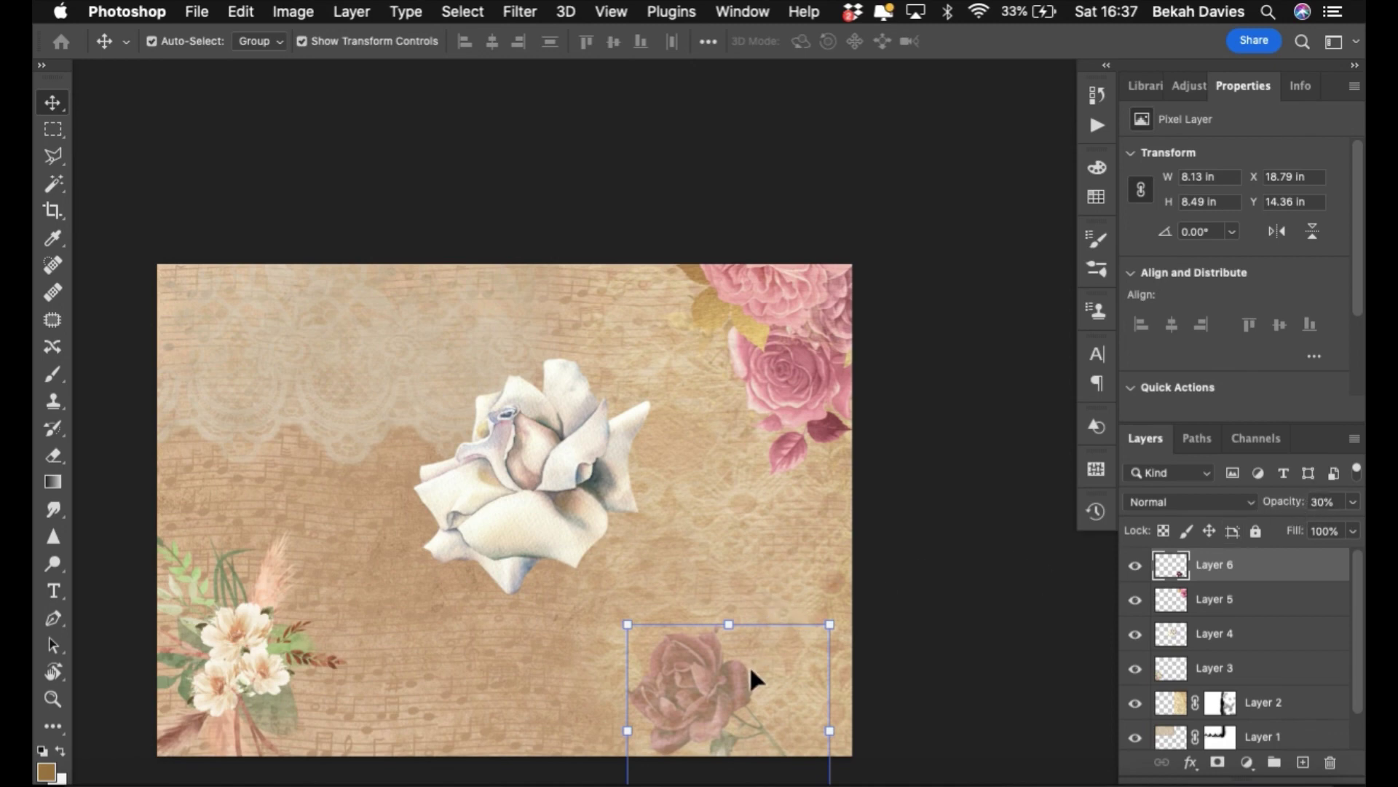
pyautogui.press('5')
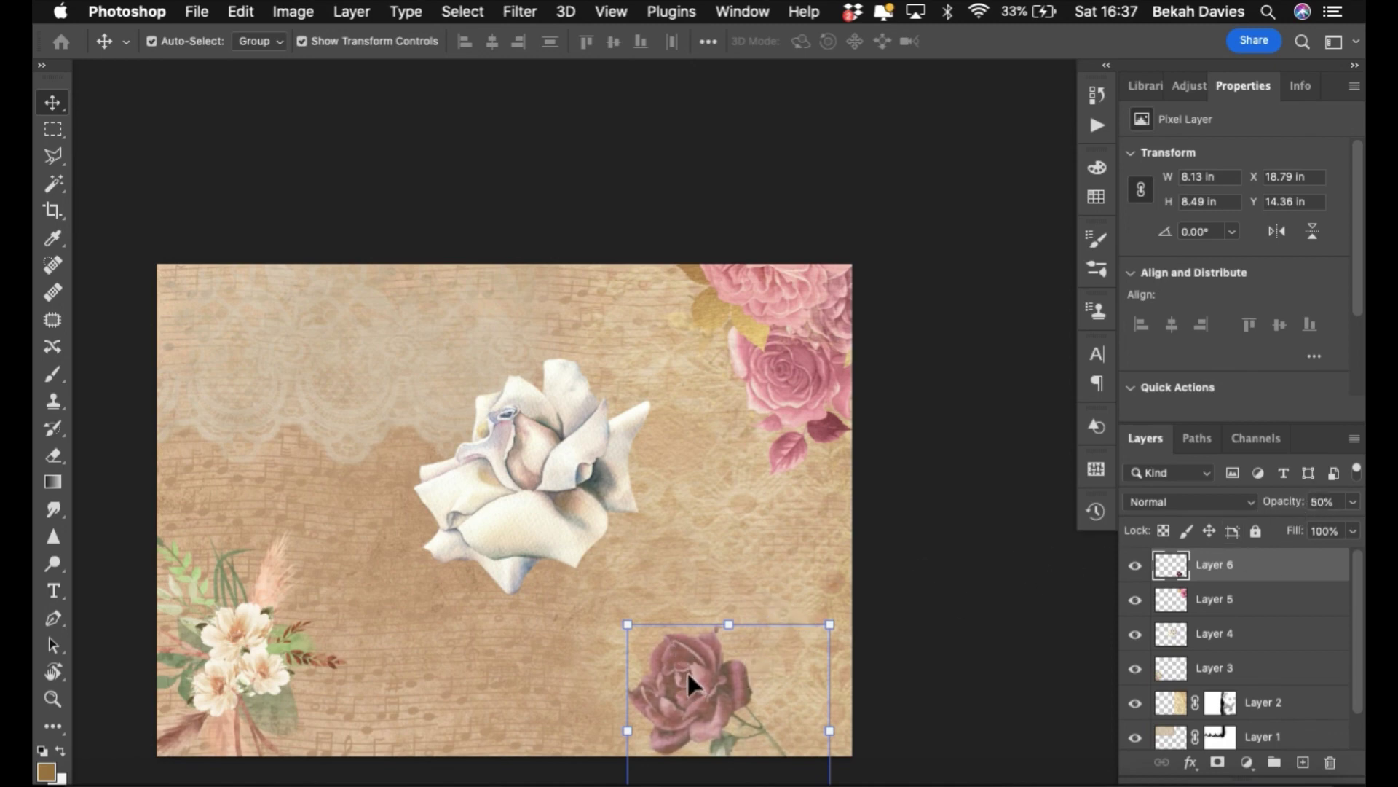
# - Set the bouquet's opacity to 50% and the pink rose cluster's opacity to 40%
pyautogui.click(242, 648)
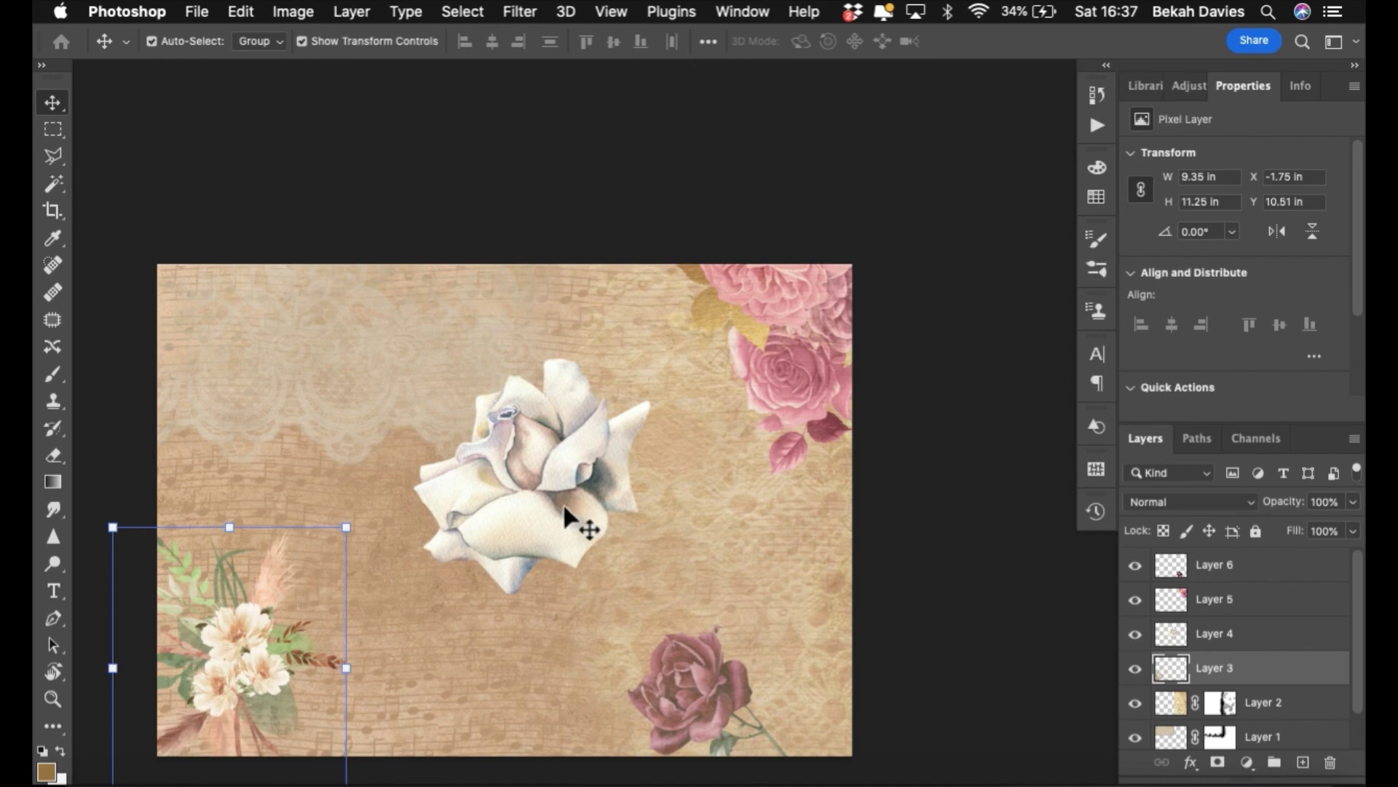
pyautogui.press('5')
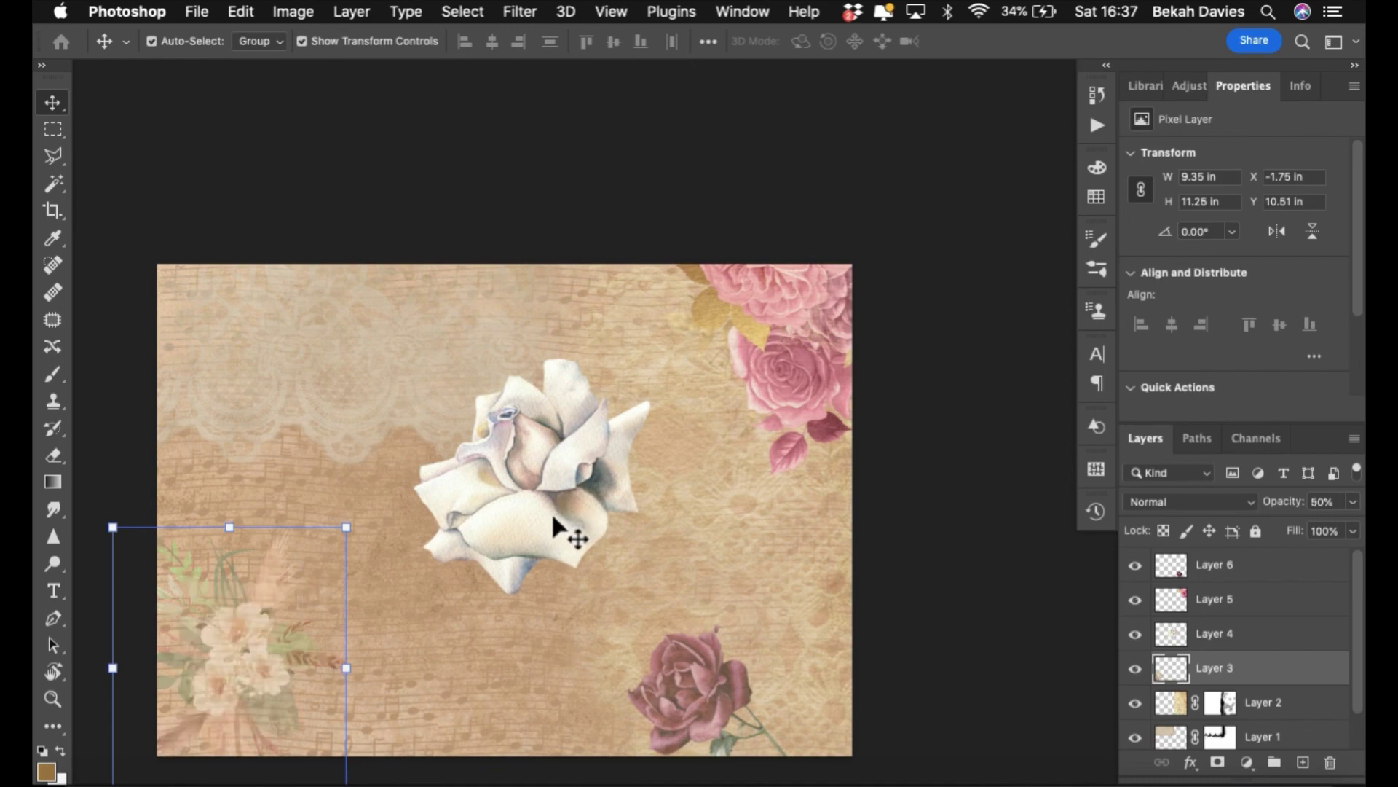
pyautogui.click(811, 324)
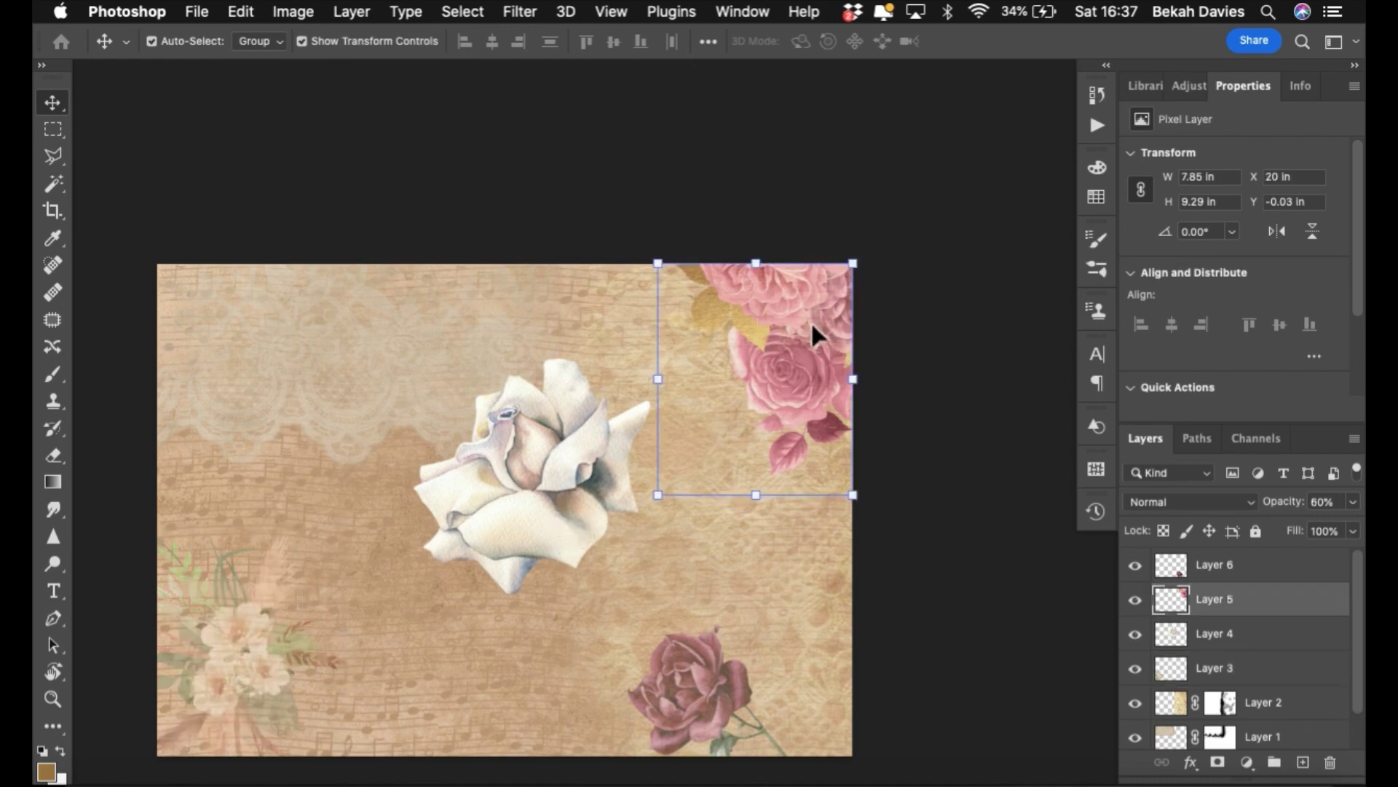
pyautogui.press('4')
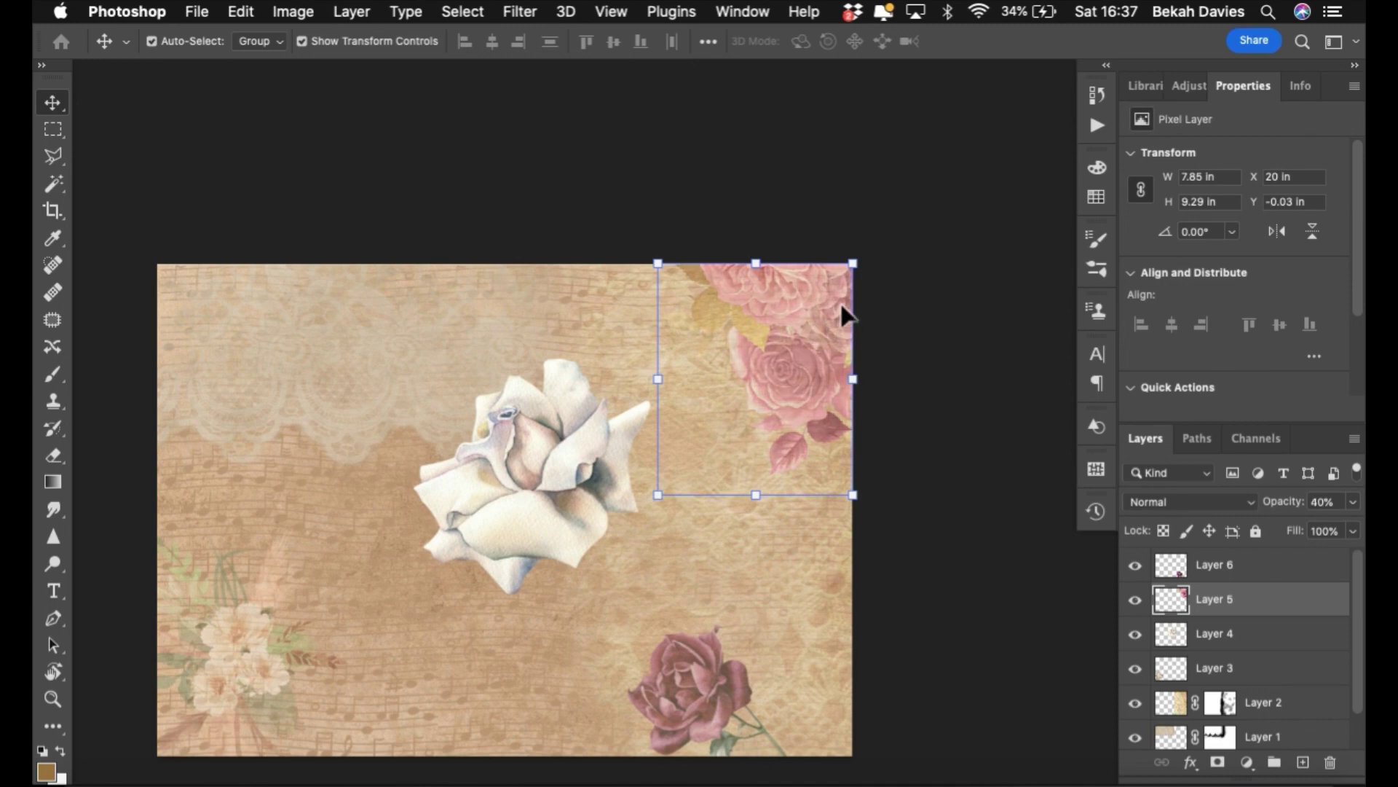
# - Reduce the white rose's opacity to 70% and move it about 3.4 in toward the canvas's left edge
pyautogui.click(539, 494)
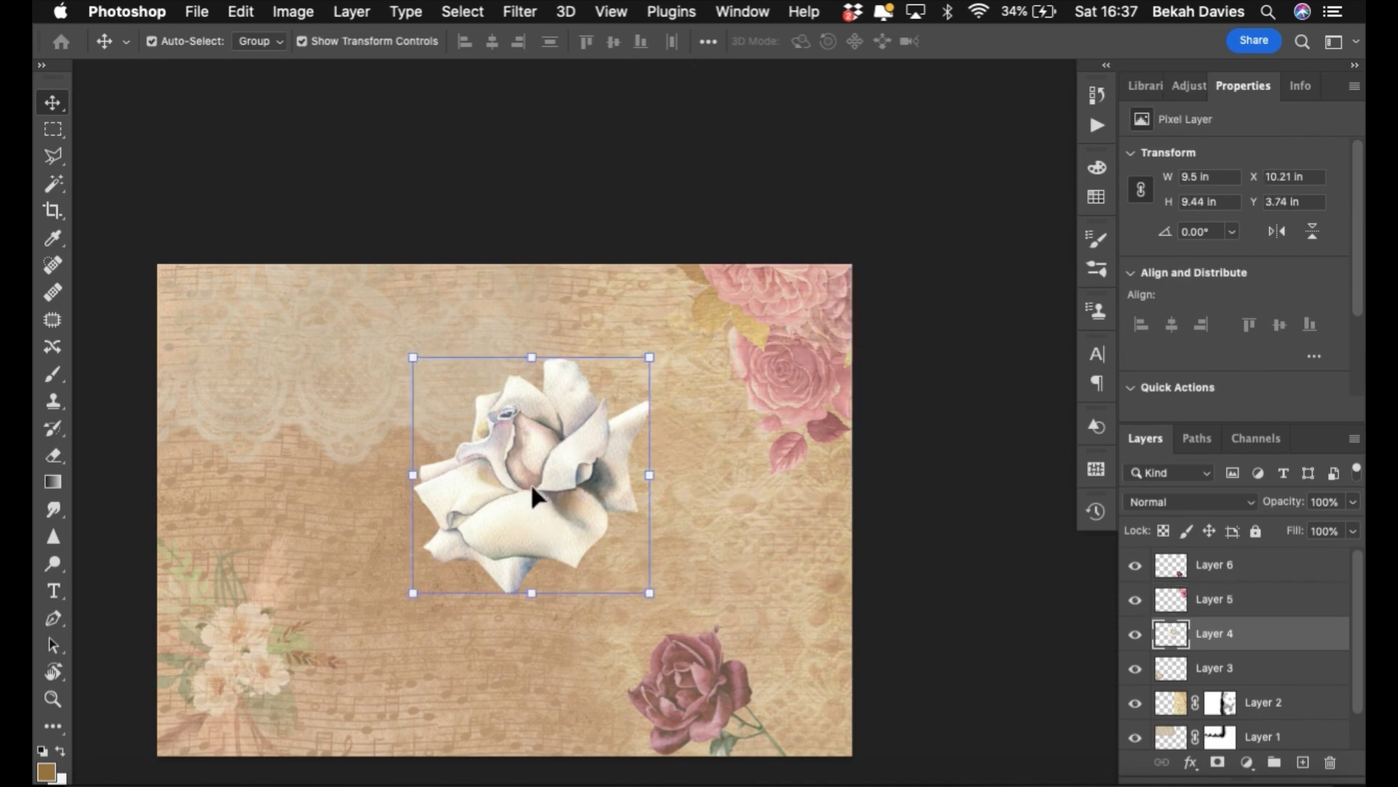
pyautogui.press('8')
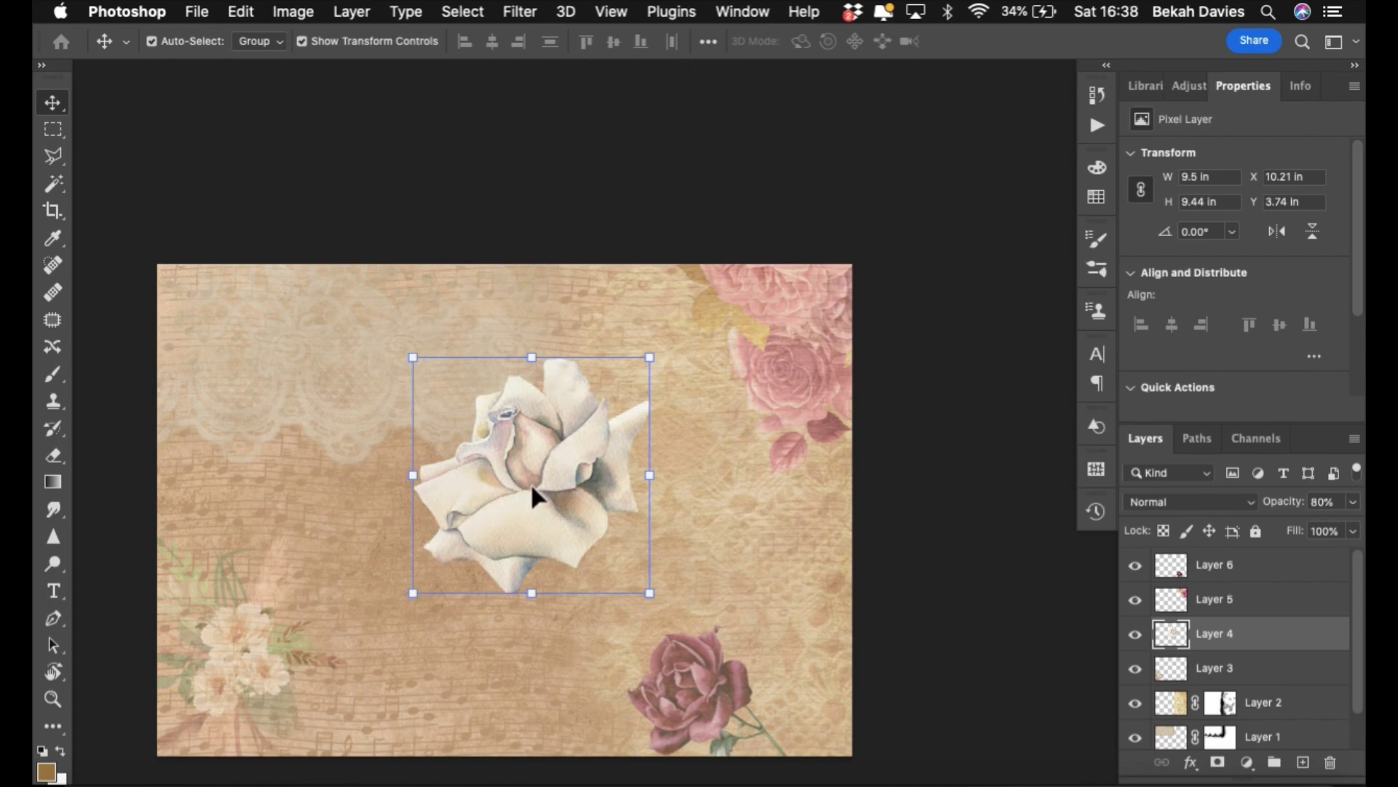
pyautogui.press('7')
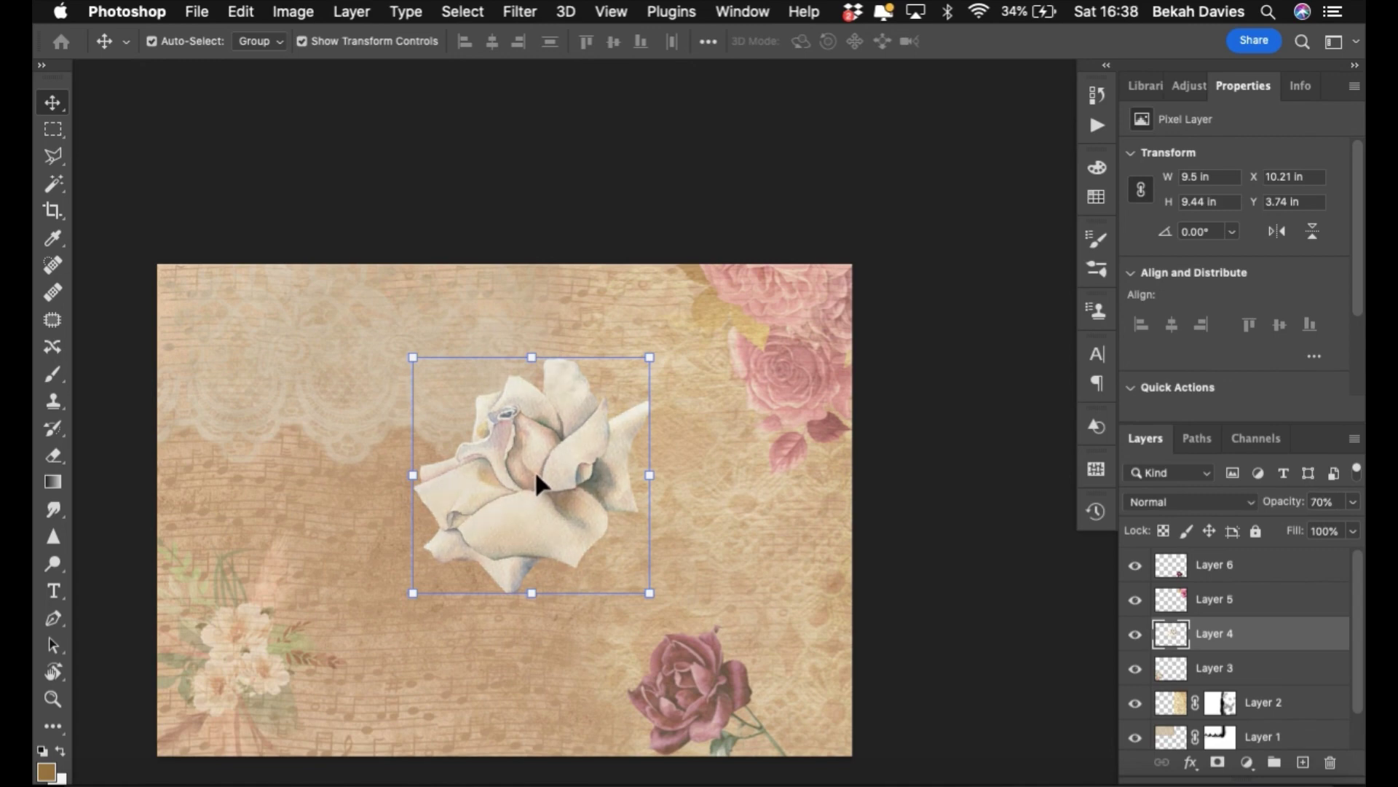
pyautogui.moveTo(534, 483); pyautogui.dragTo(451, 475)
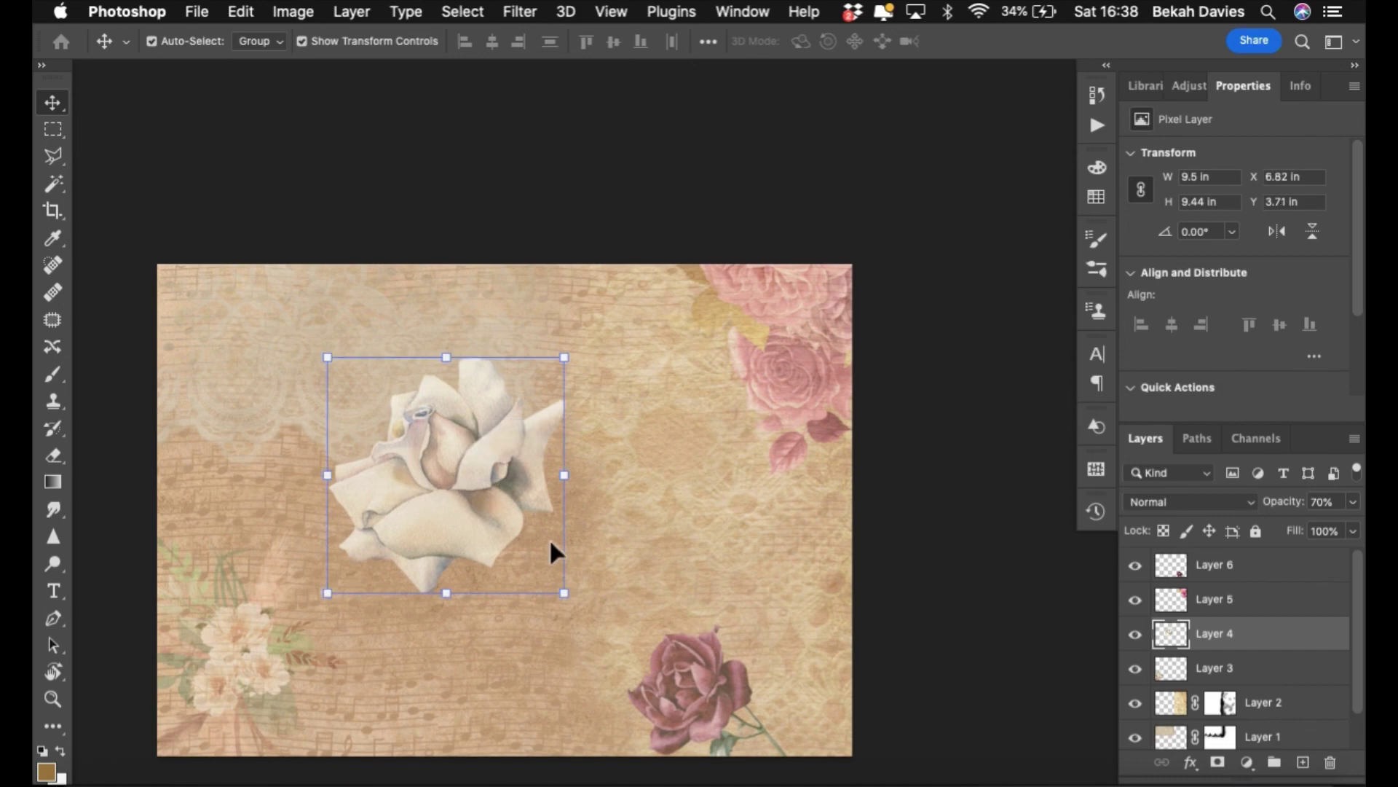
pyautogui.click(976, 424)
# - Return the collage to a floating window and close the 17 floral 2.png, 4bouquet.png and 35.png documents
pyautogui.press('f')
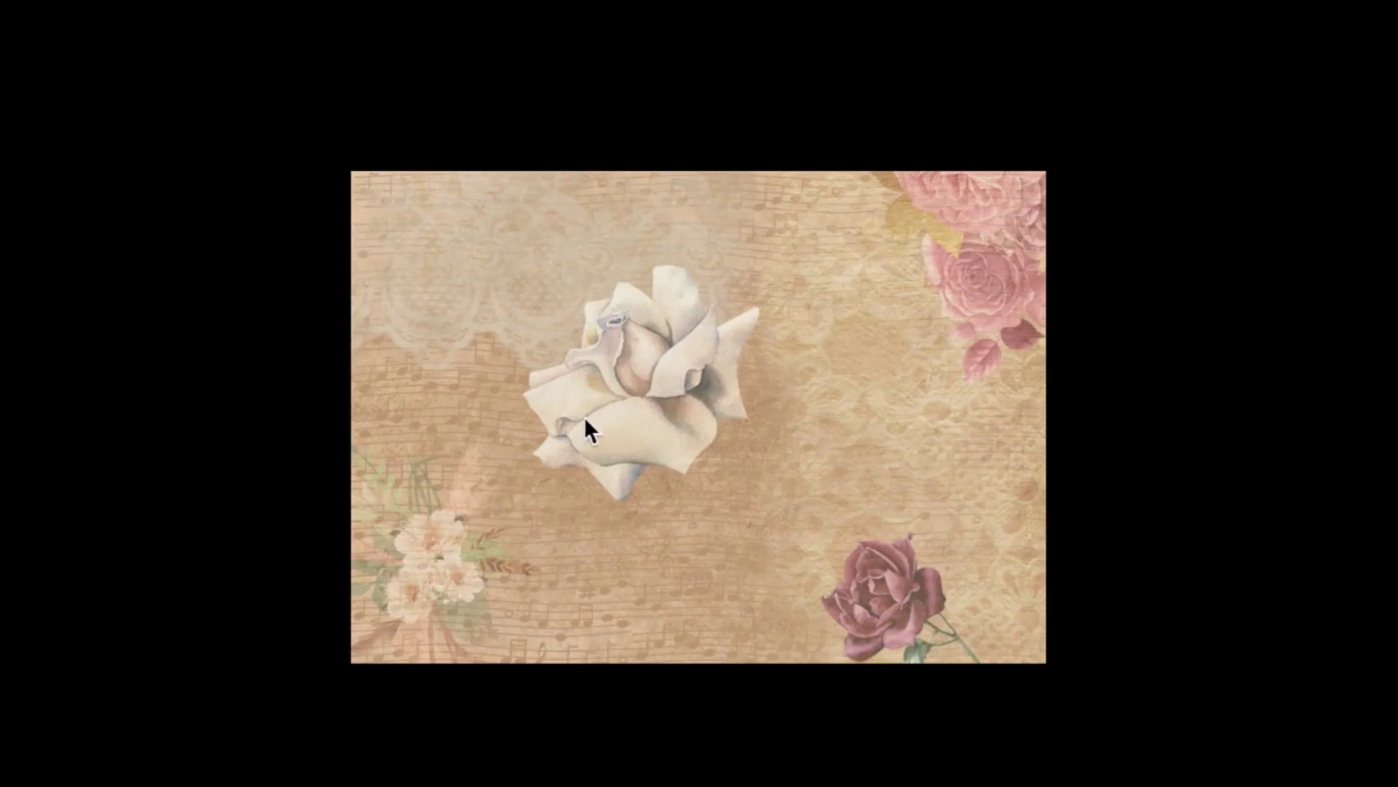
pyautogui.press('f')
pyautogui.click(166, 77)
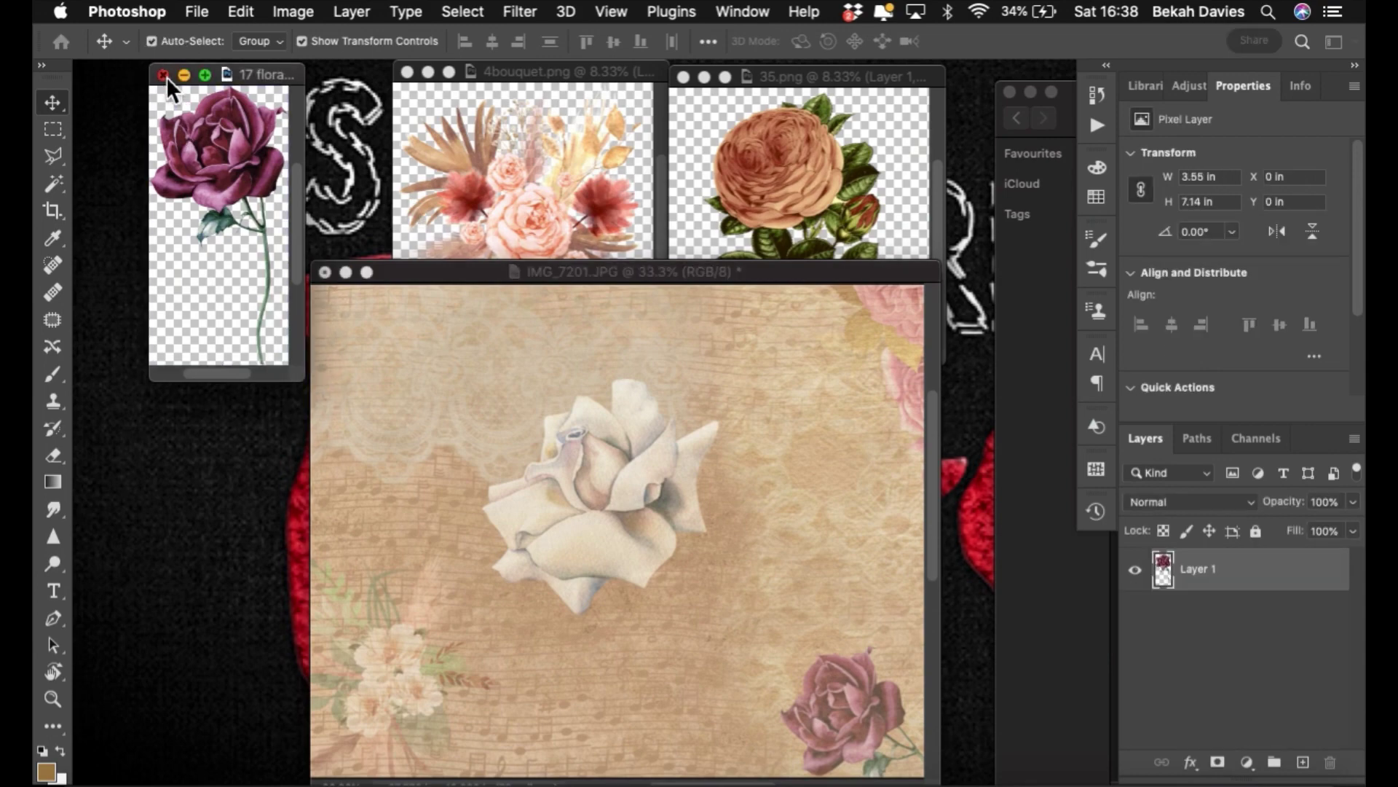
pyautogui.click(404, 71)
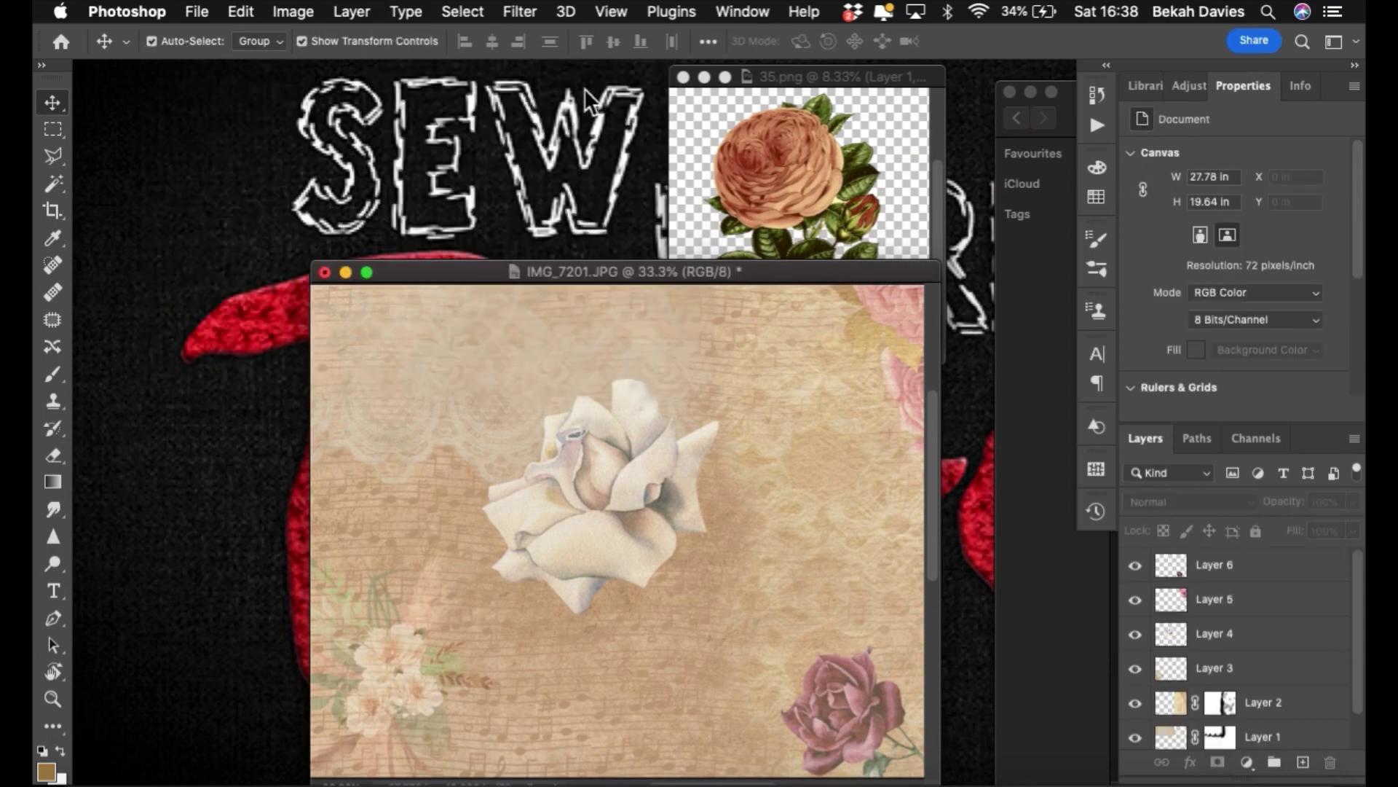
pyautogui.click(683, 76)
pyautogui.moveTo(743, 268); pyautogui.dragTo(741, 233)
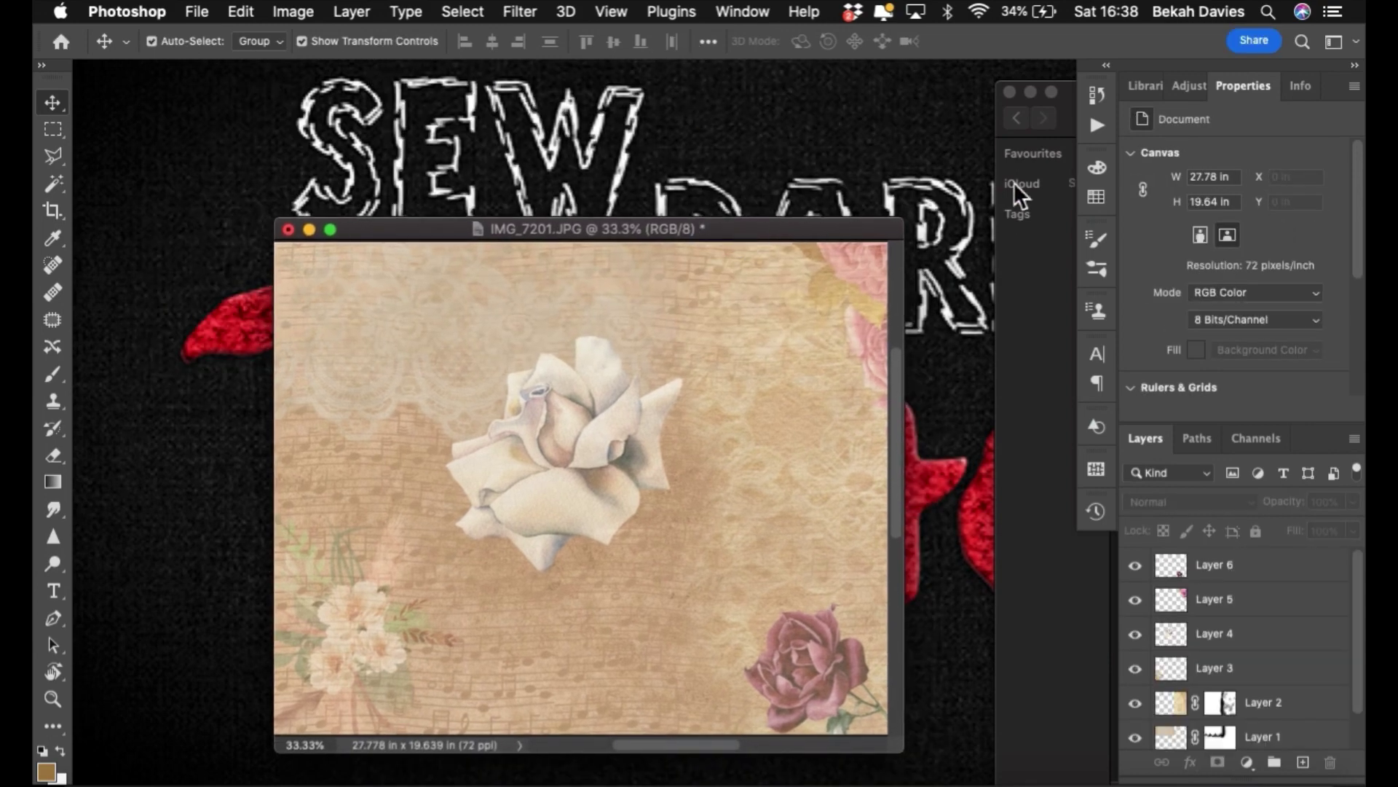
# - Switch to Finder, open the Text Elements folder inside Collage, and enlarge its thumbnails
pyautogui.click(1067, 122)
pyautogui.moveTo(1069, 120); pyautogui.dragTo(429, 77)
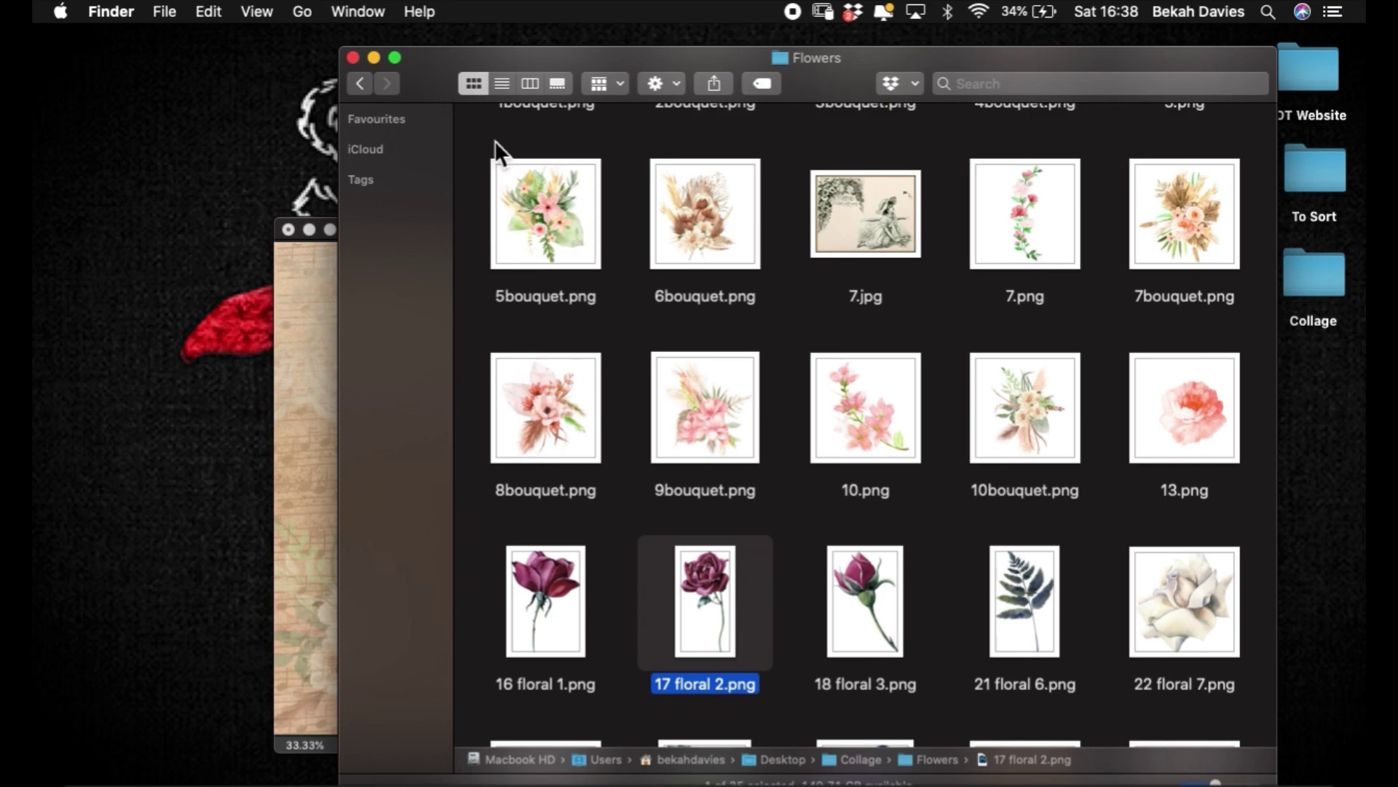
pyautogui.click(360, 84)
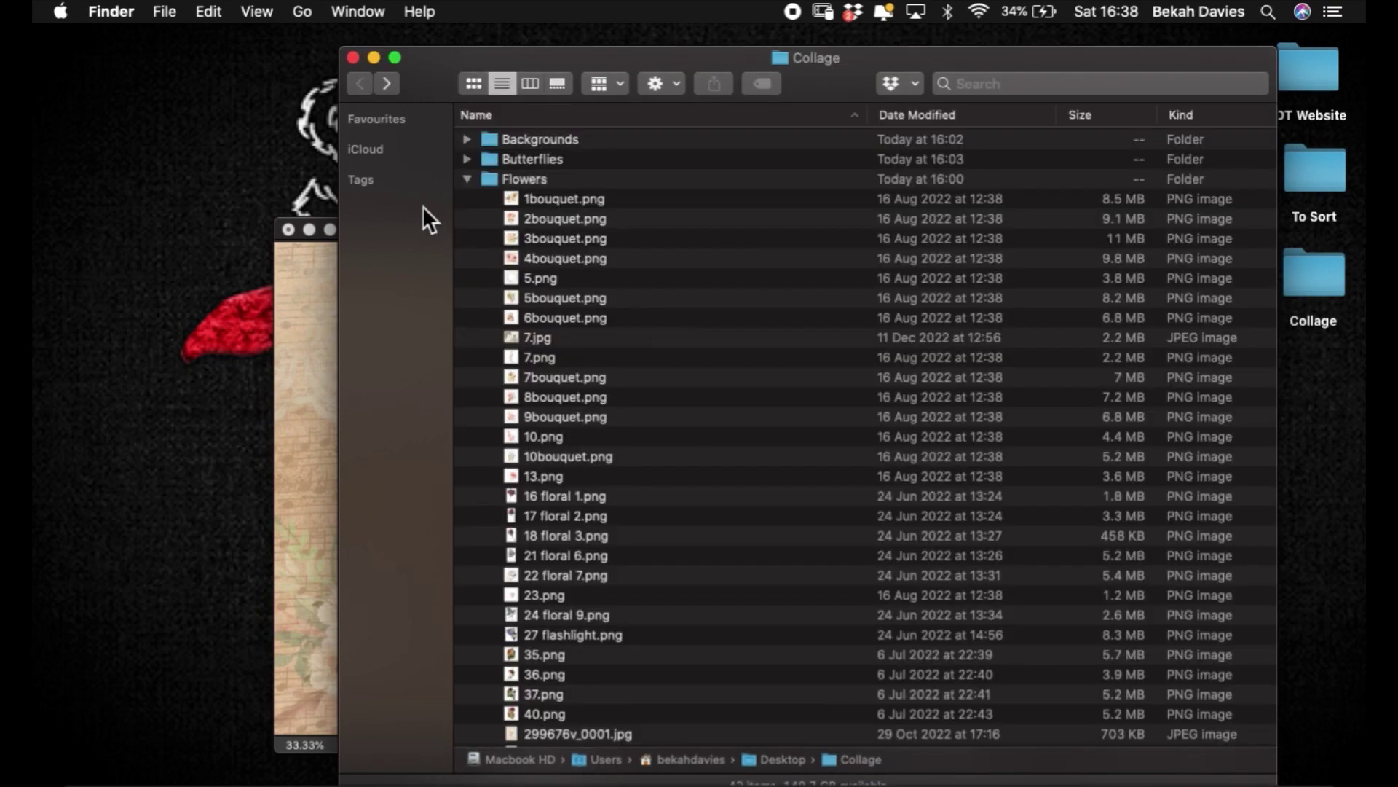
pyautogui.click(467, 179)
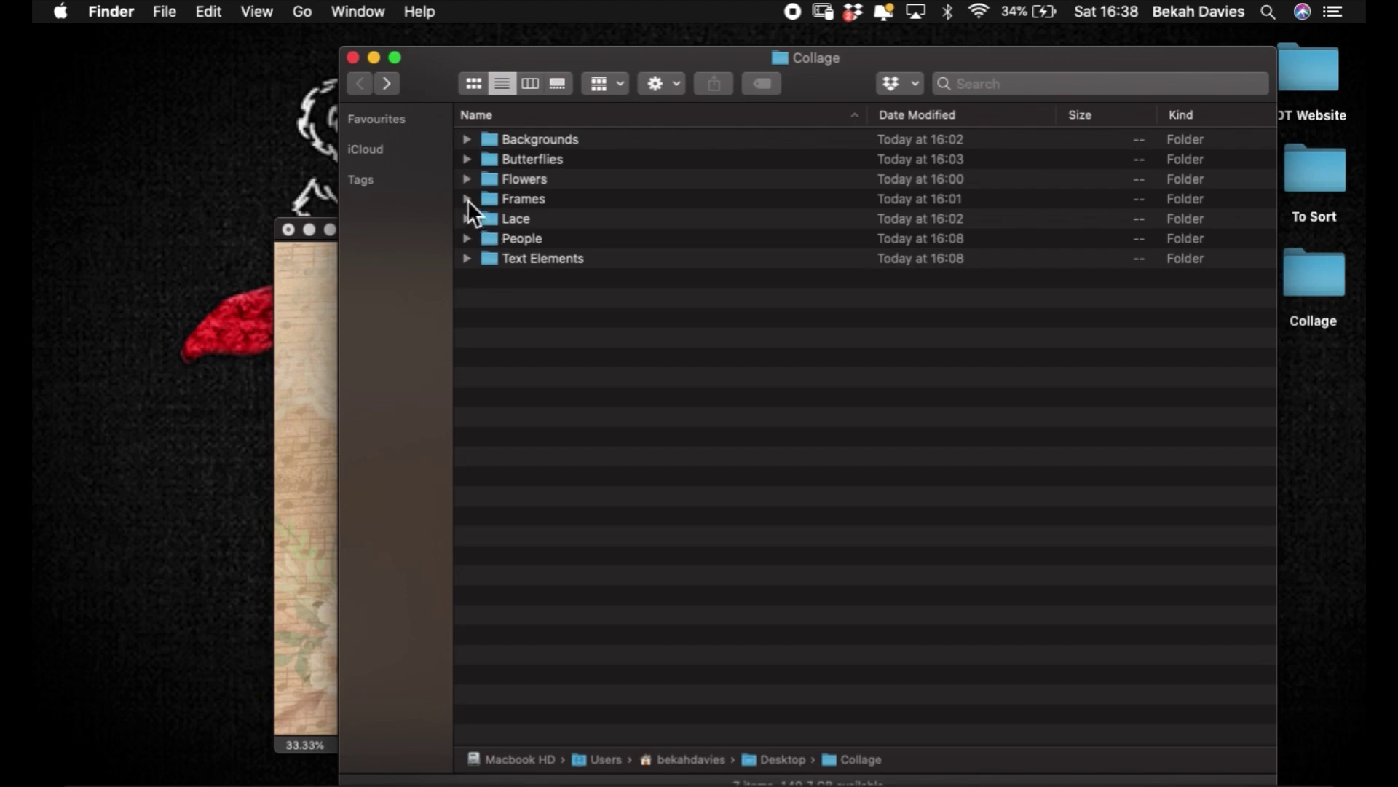
pyautogui.click(466, 259)
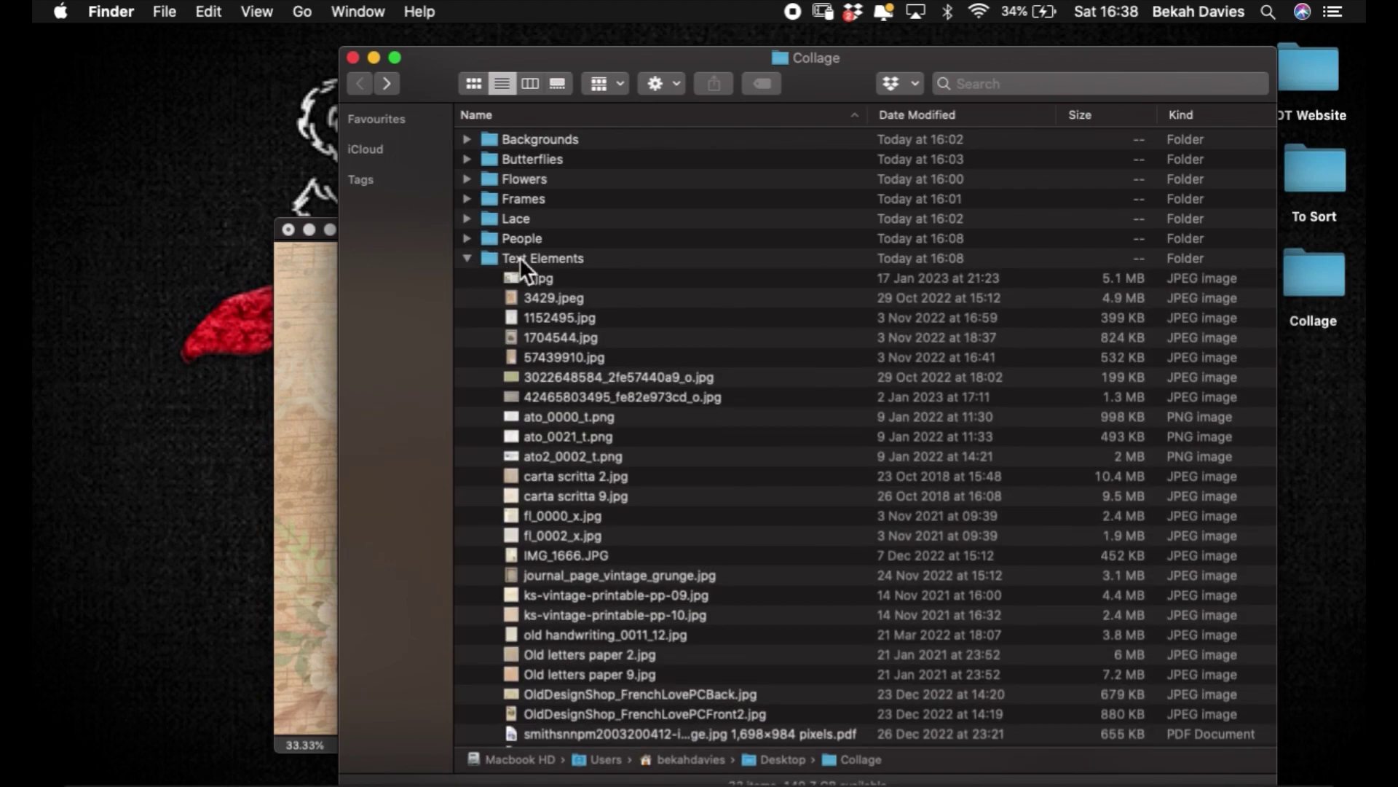
pyautogui.doubleClick(540, 258)
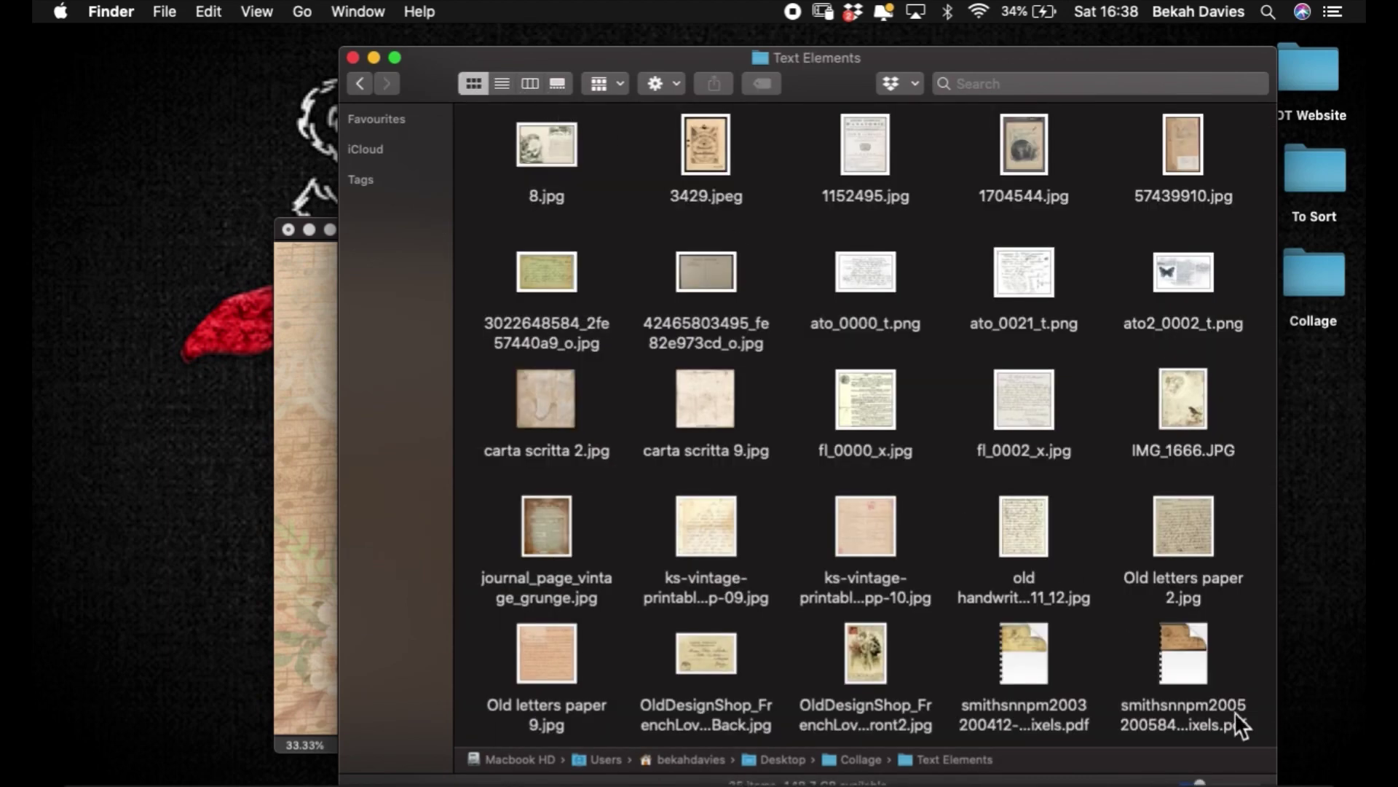
pyautogui.moveTo(1113, 63); pyautogui.dragTo(1104, 48)
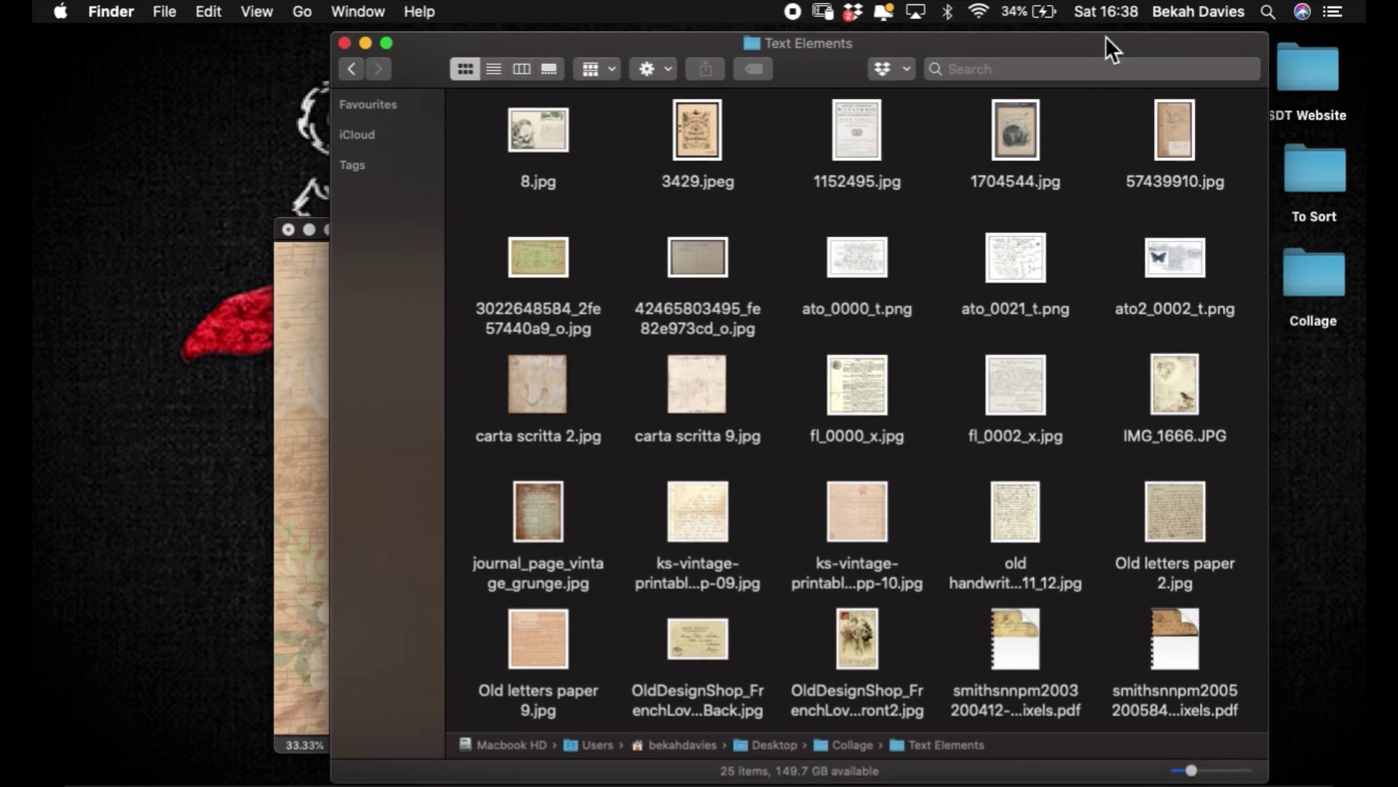
pyautogui.moveTo(1192, 770); pyautogui.dragTo(1228, 774)
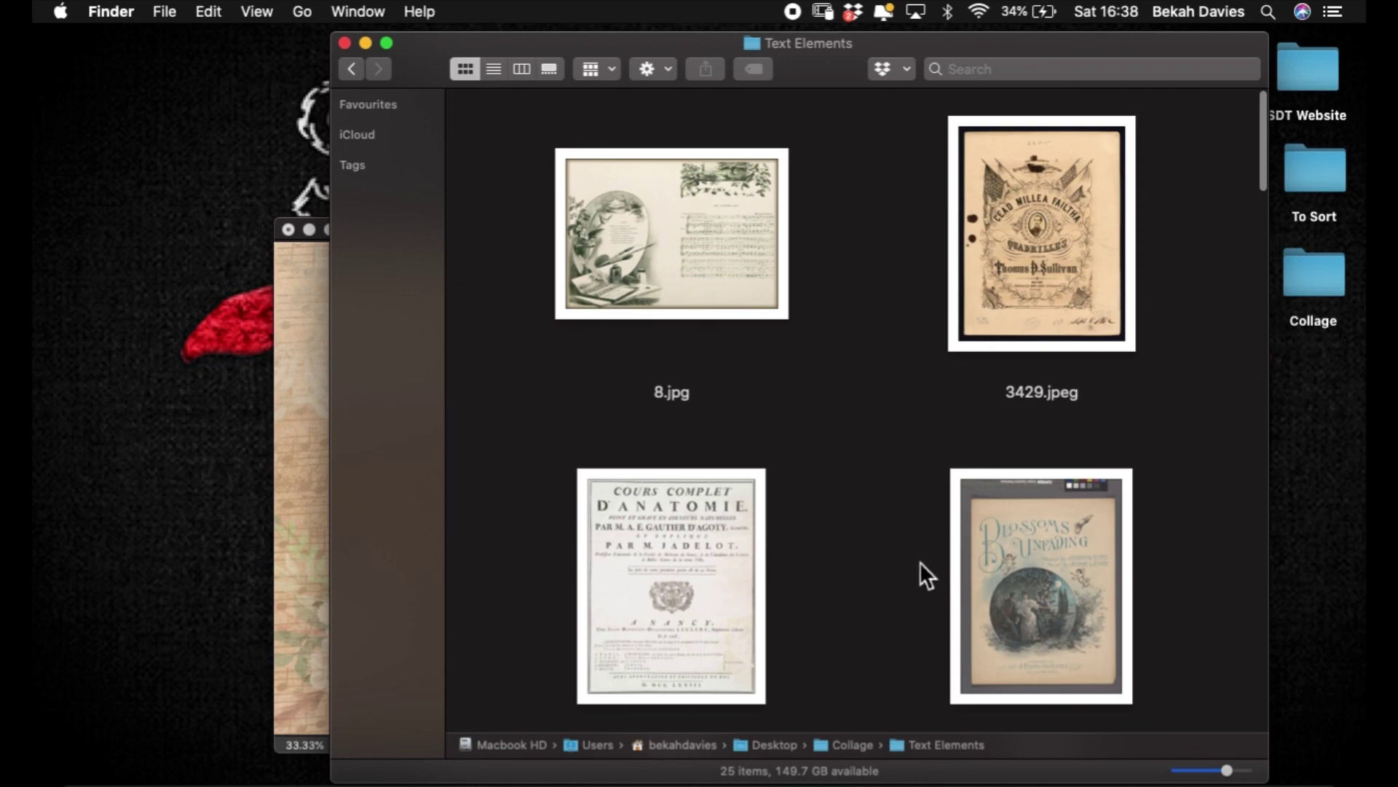
# - Open 8.jpg from the Text Elements folder in Photoshop and move its window aside
pyautogui.scroll(-3, 919, 565)
pyautogui.scroll(2, 917, 567)
pyautogui.click(756, 241)
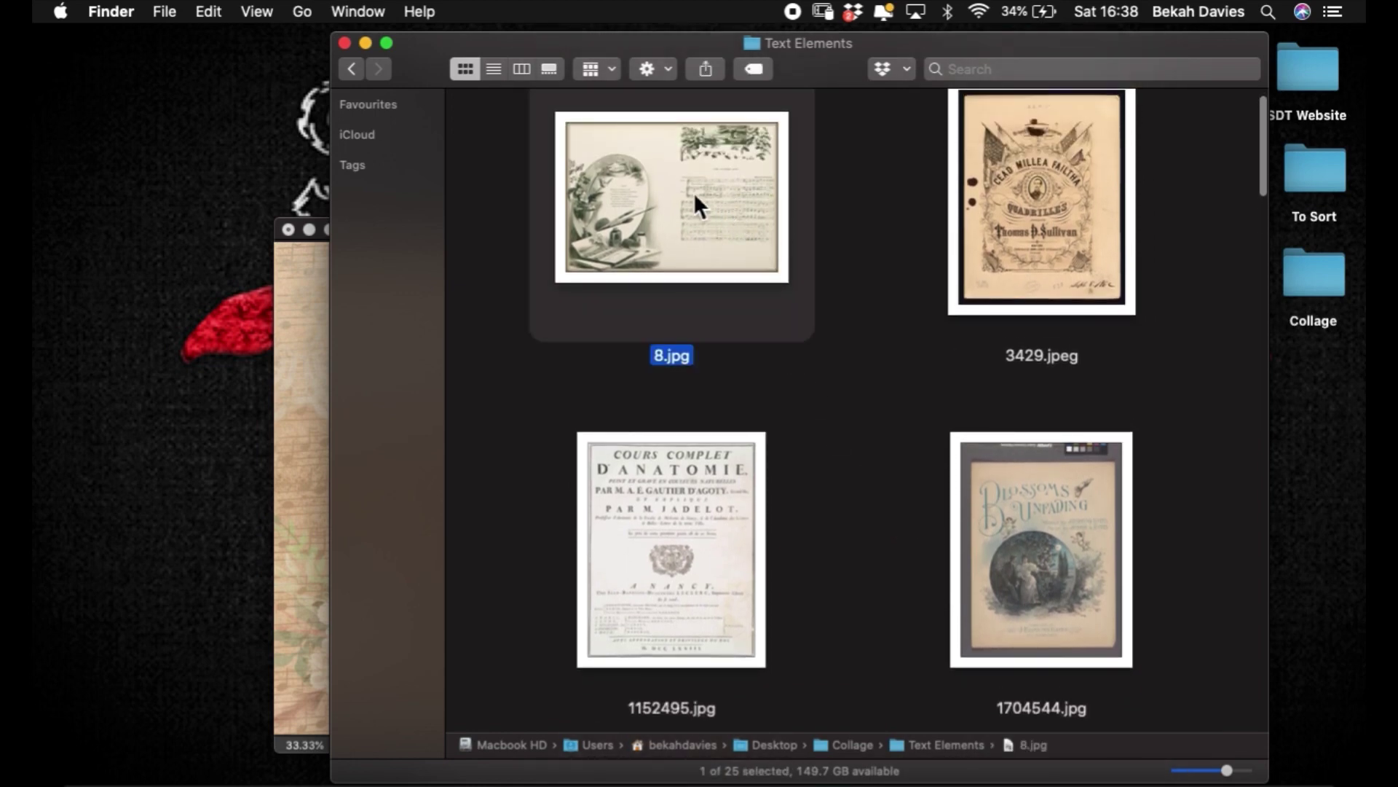
pyautogui.moveTo(724, 198); pyautogui.dragTo(484, 780)
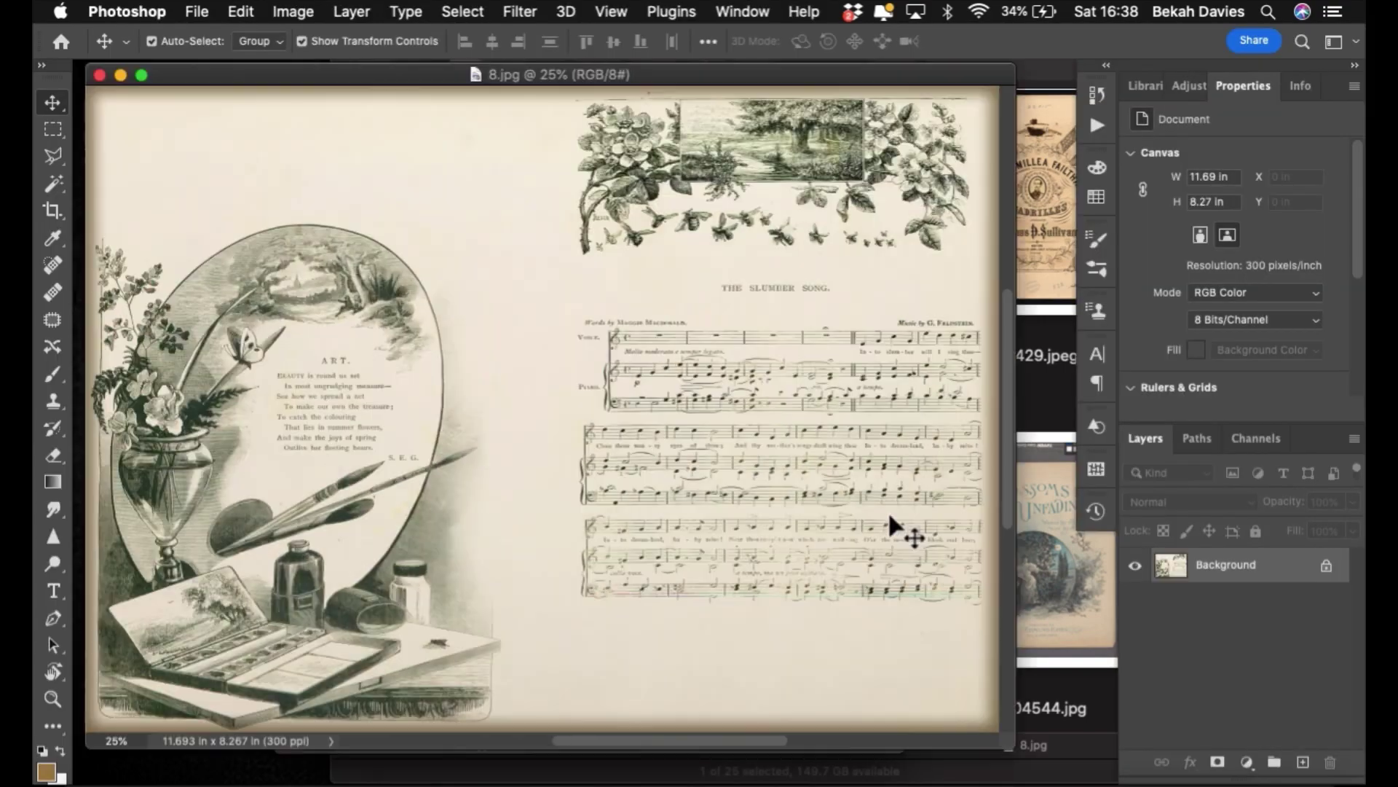
pyautogui.moveTo(823, 73); pyautogui.dragTo(311, 163)
# - Open IMG_1666.JPG and journal_page_vintage_grunge.jpg from Finder's Text Elements folder in Photoshop
pyautogui.click(943, 417)
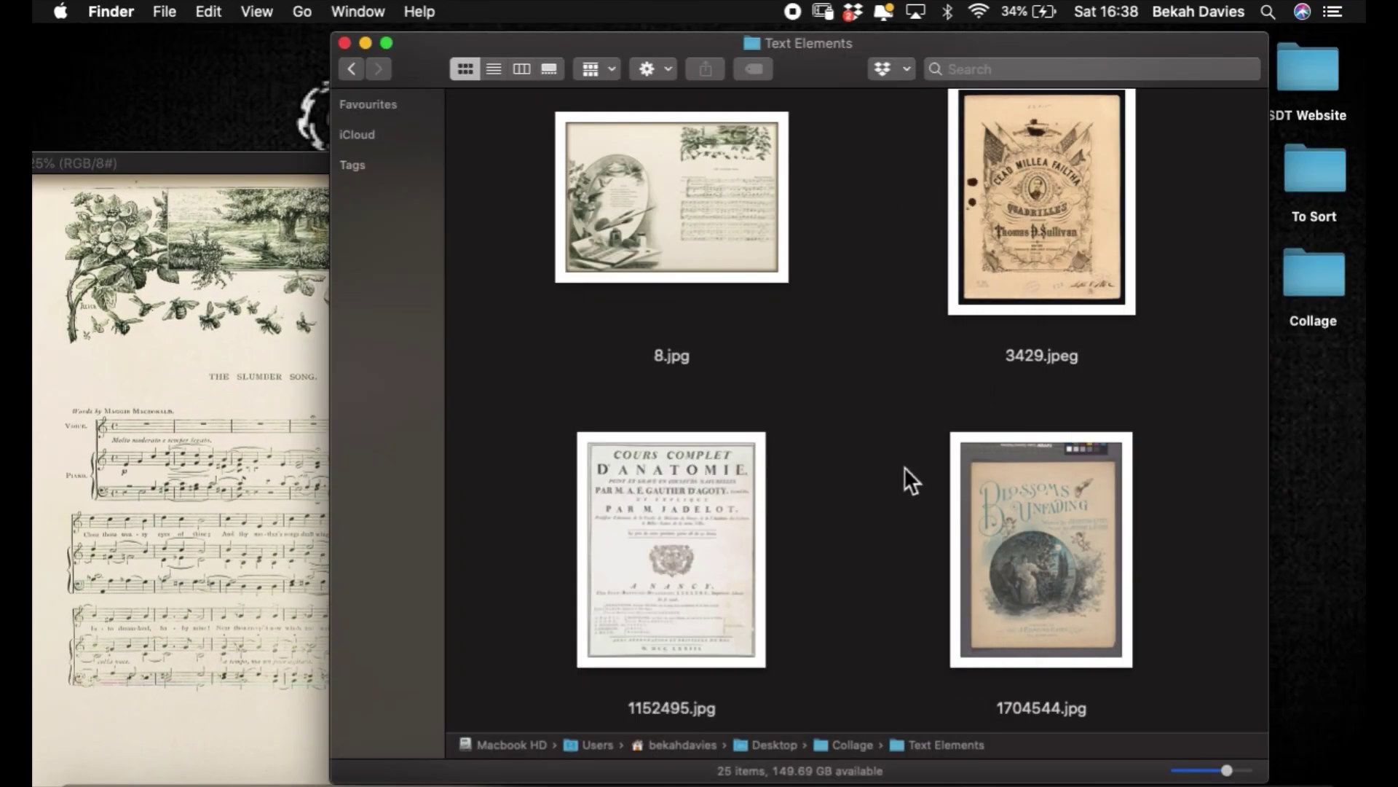
pyautogui.scroll(-10, 905, 466)
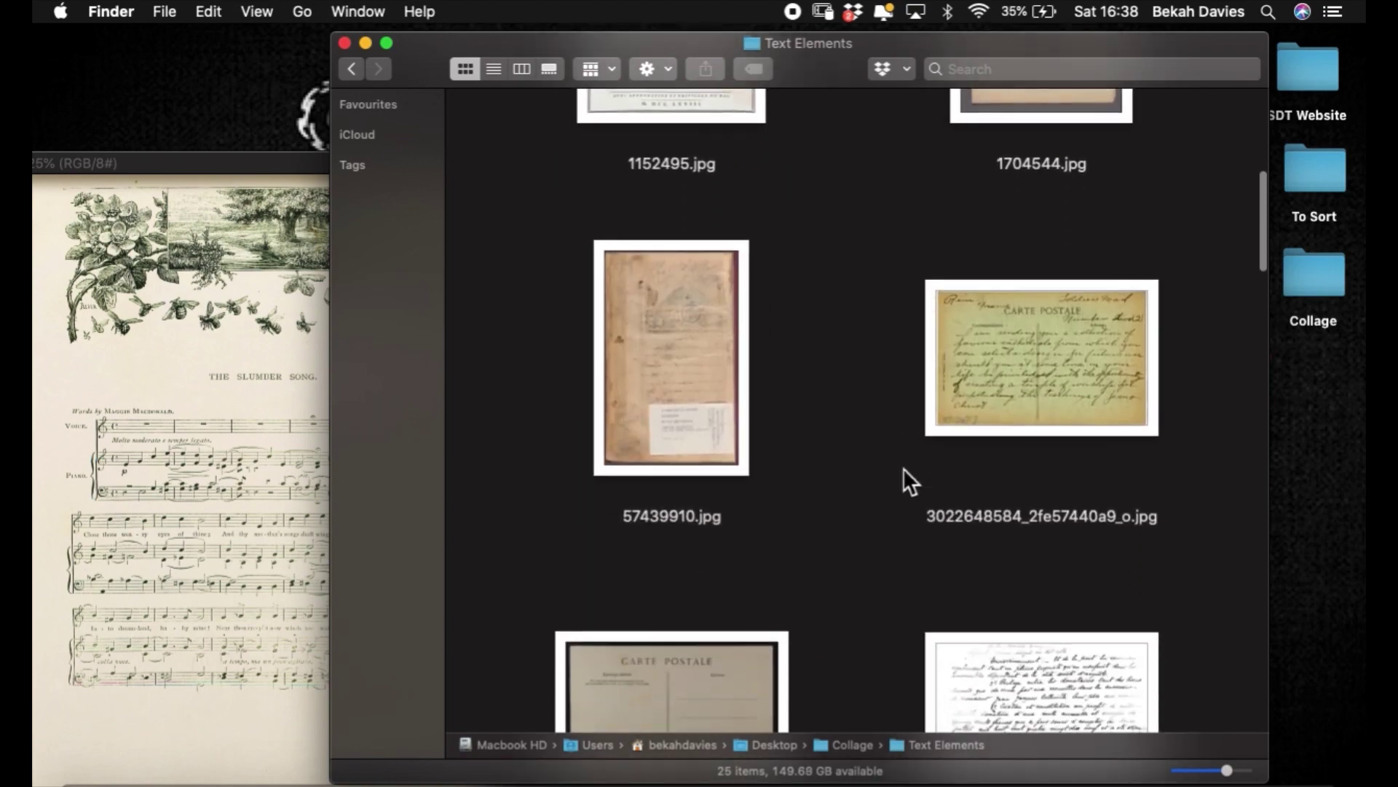
pyautogui.scroll(-15, 904, 469)
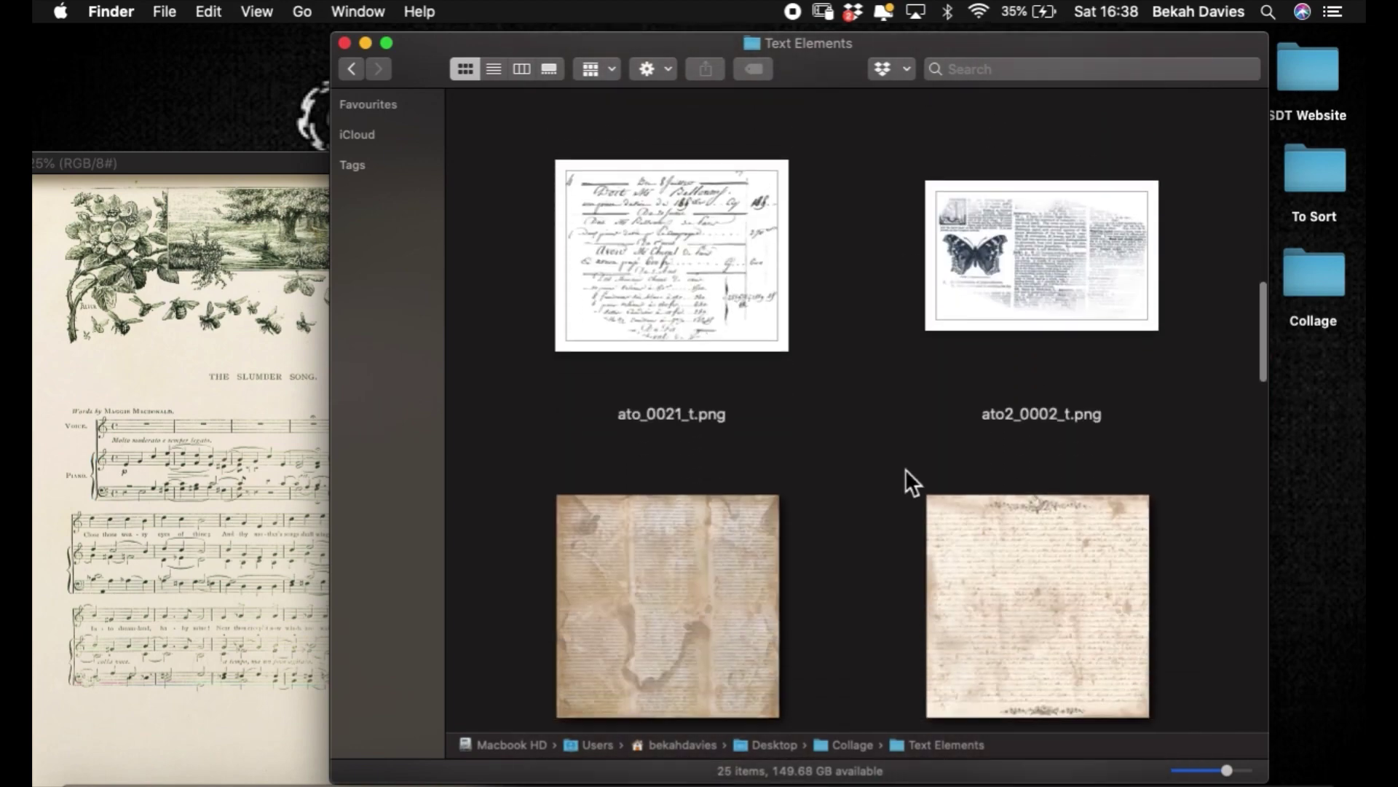
pyautogui.scroll(-8, 906, 469)
pyautogui.scroll(-5, 906, 471)
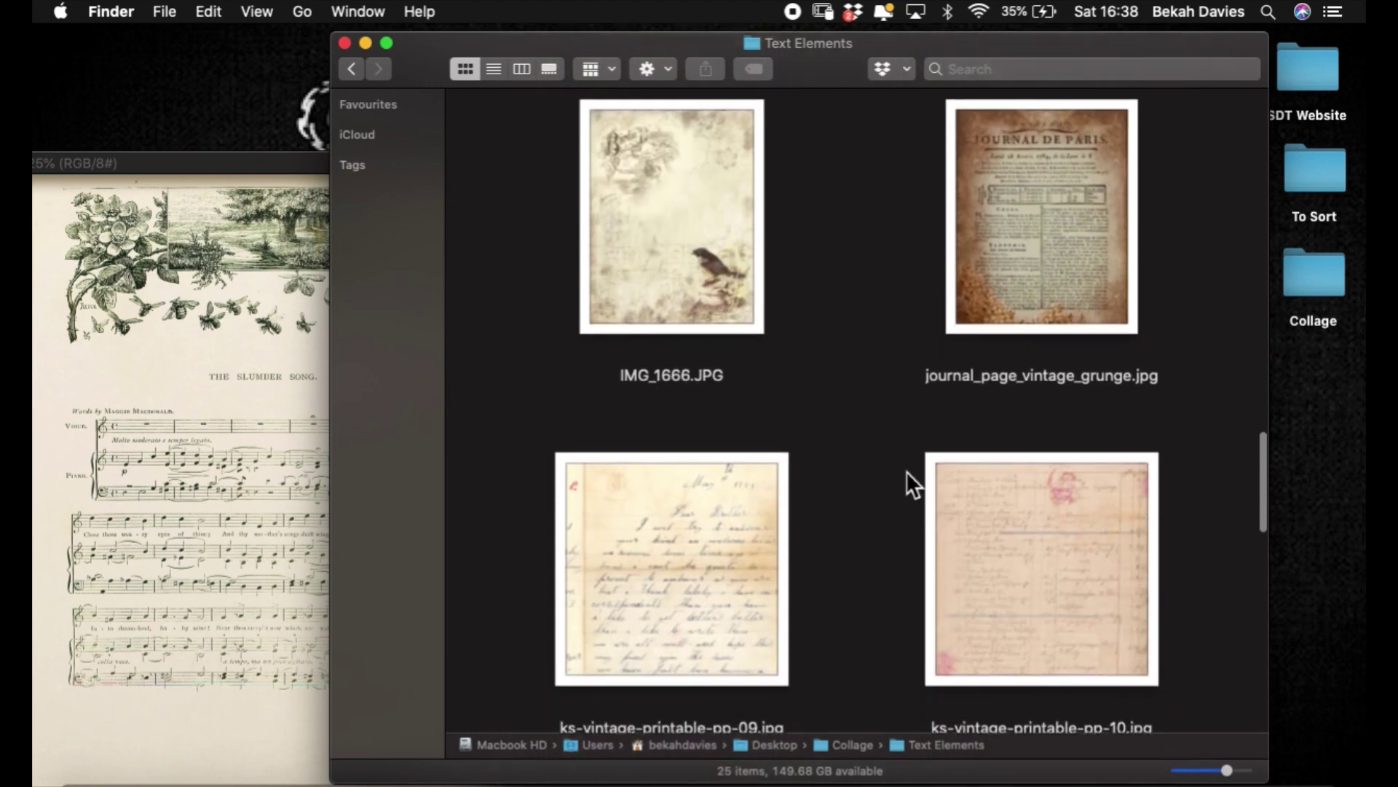
pyautogui.click(613, 160)
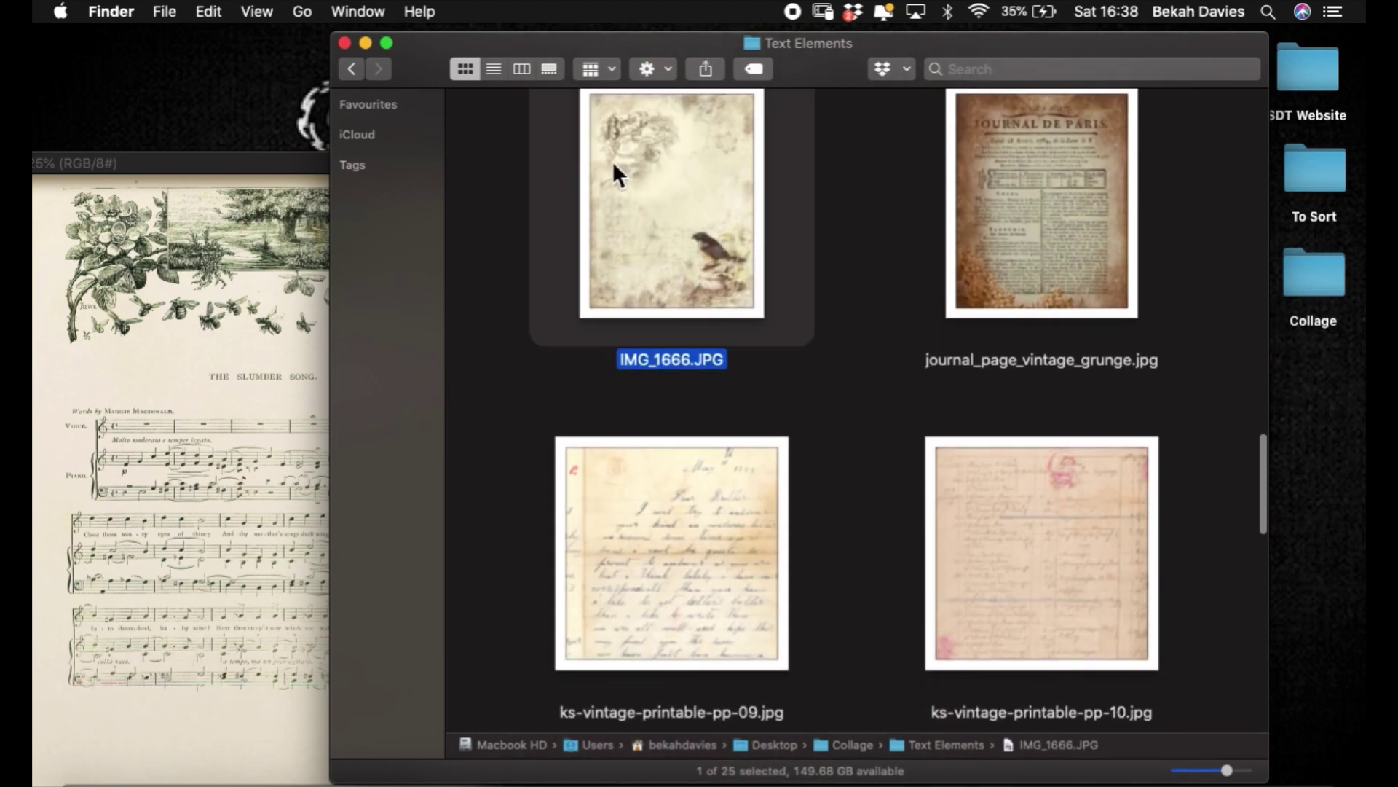
pyautogui.moveTo(647, 130); pyautogui.dragTo(480, 773)
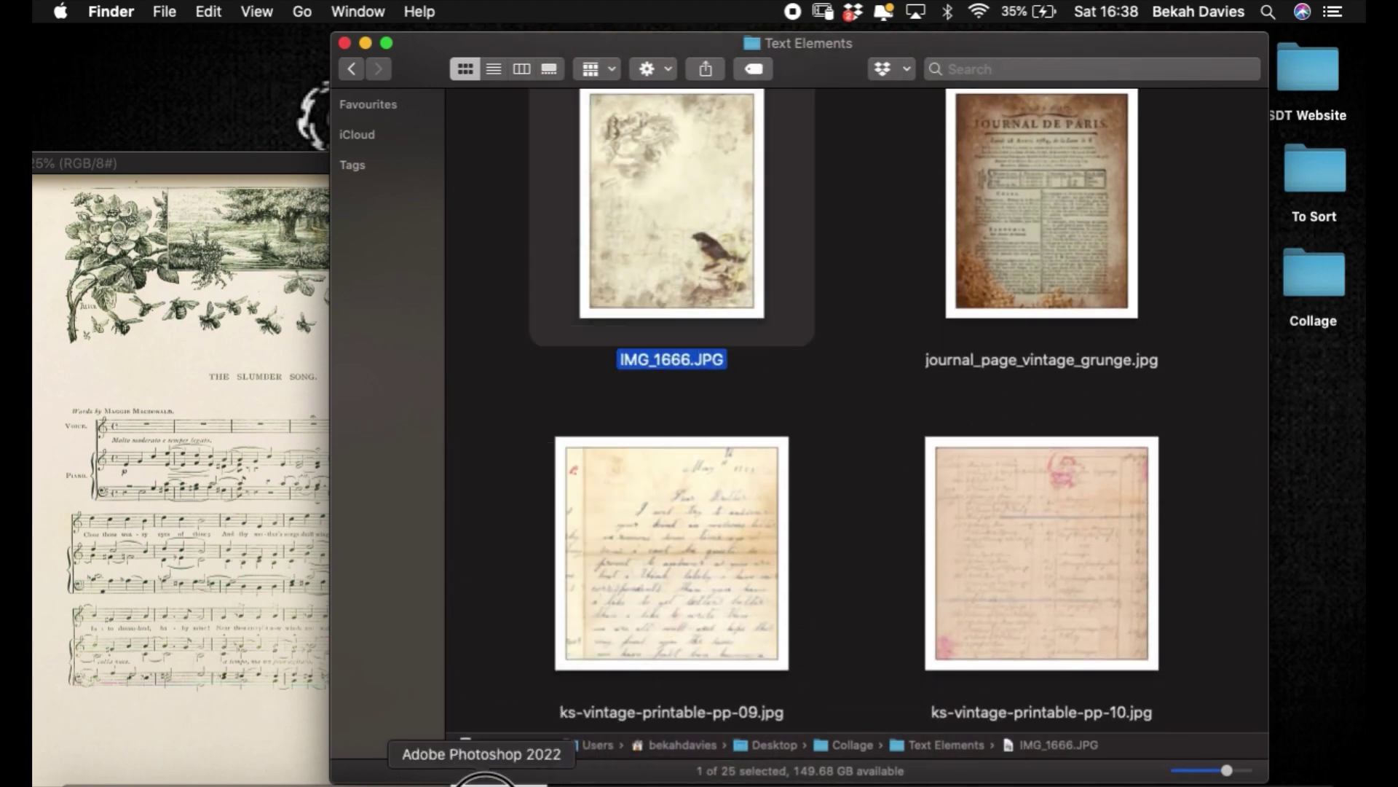
pyautogui.click(874, 459)
pyautogui.scroll(-2, 877, 446)
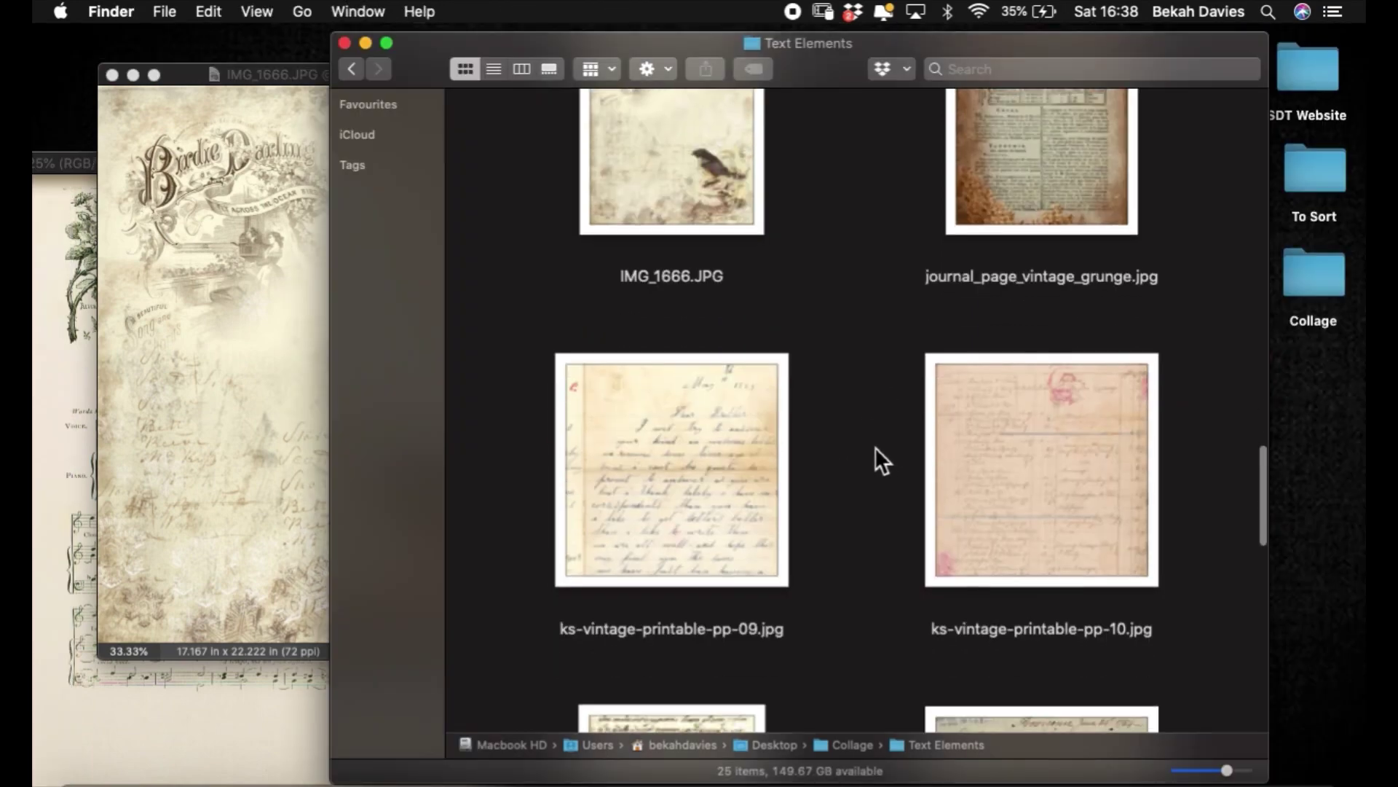
pyautogui.moveTo(1058, 146); pyautogui.dragTo(512, 774)
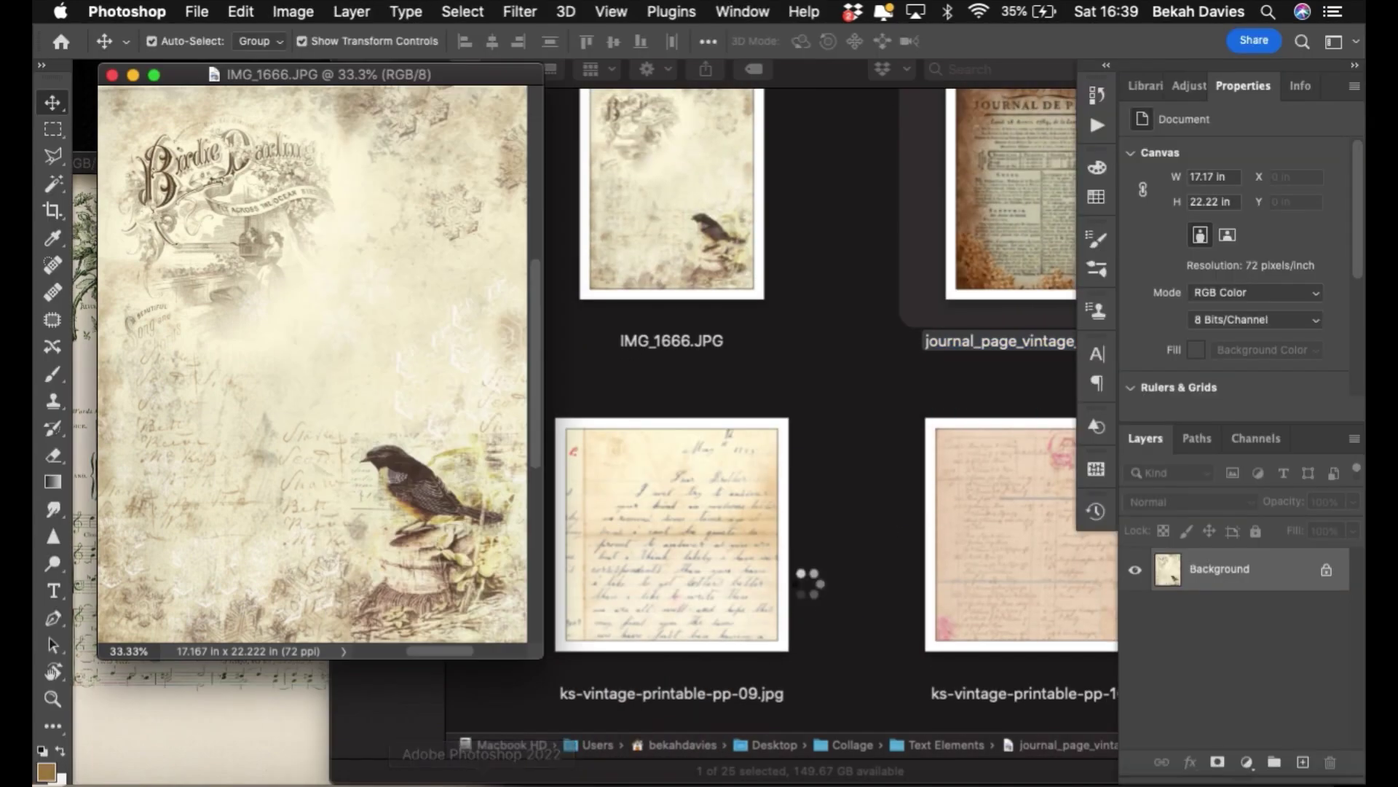
# - Open the vintage couple postcard and OldDesignShop_FrenchLovePCBack.jpg from the Text Elements folder in Photoshop
pyautogui.click(846, 548)
pyautogui.scroll(-8, 844, 545)
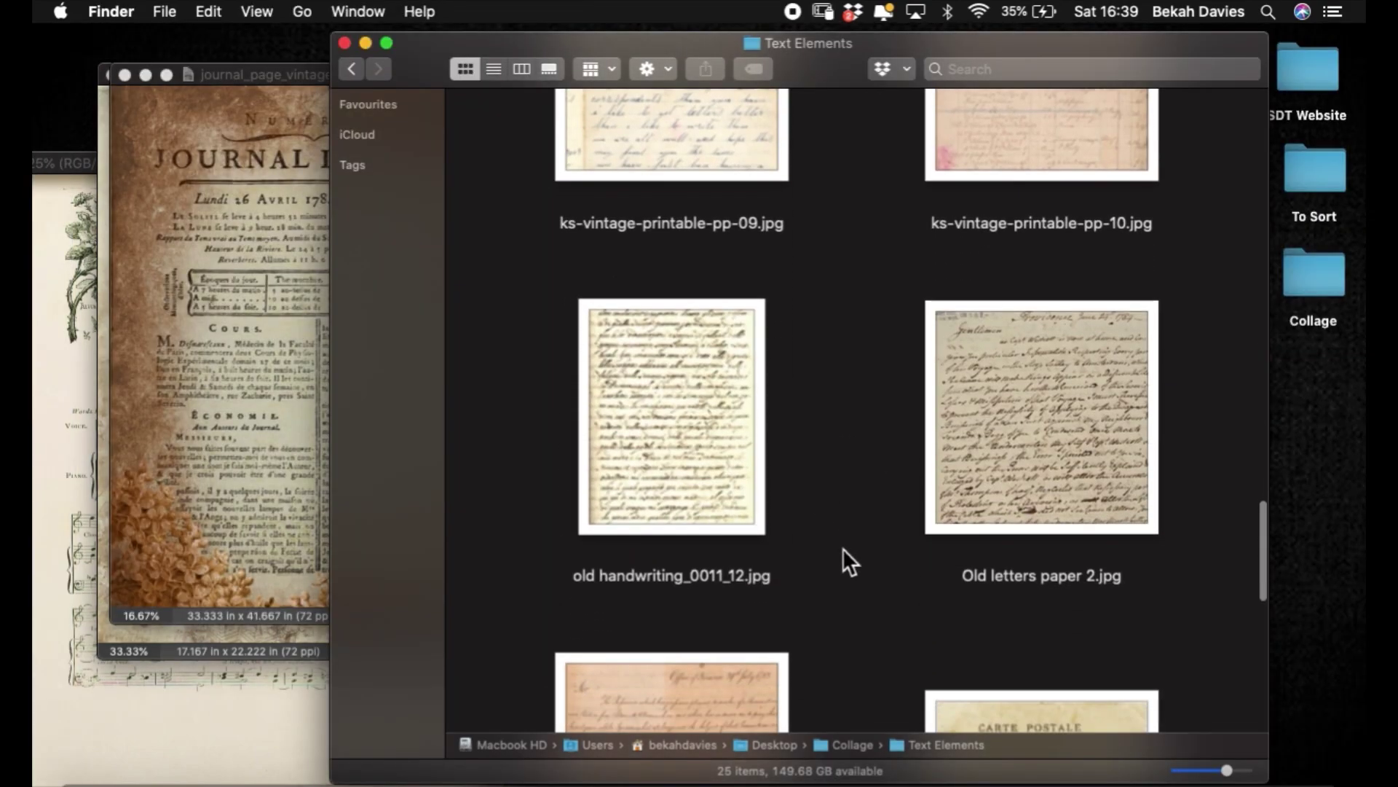
pyautogui.scroll(-6, 844, 542)
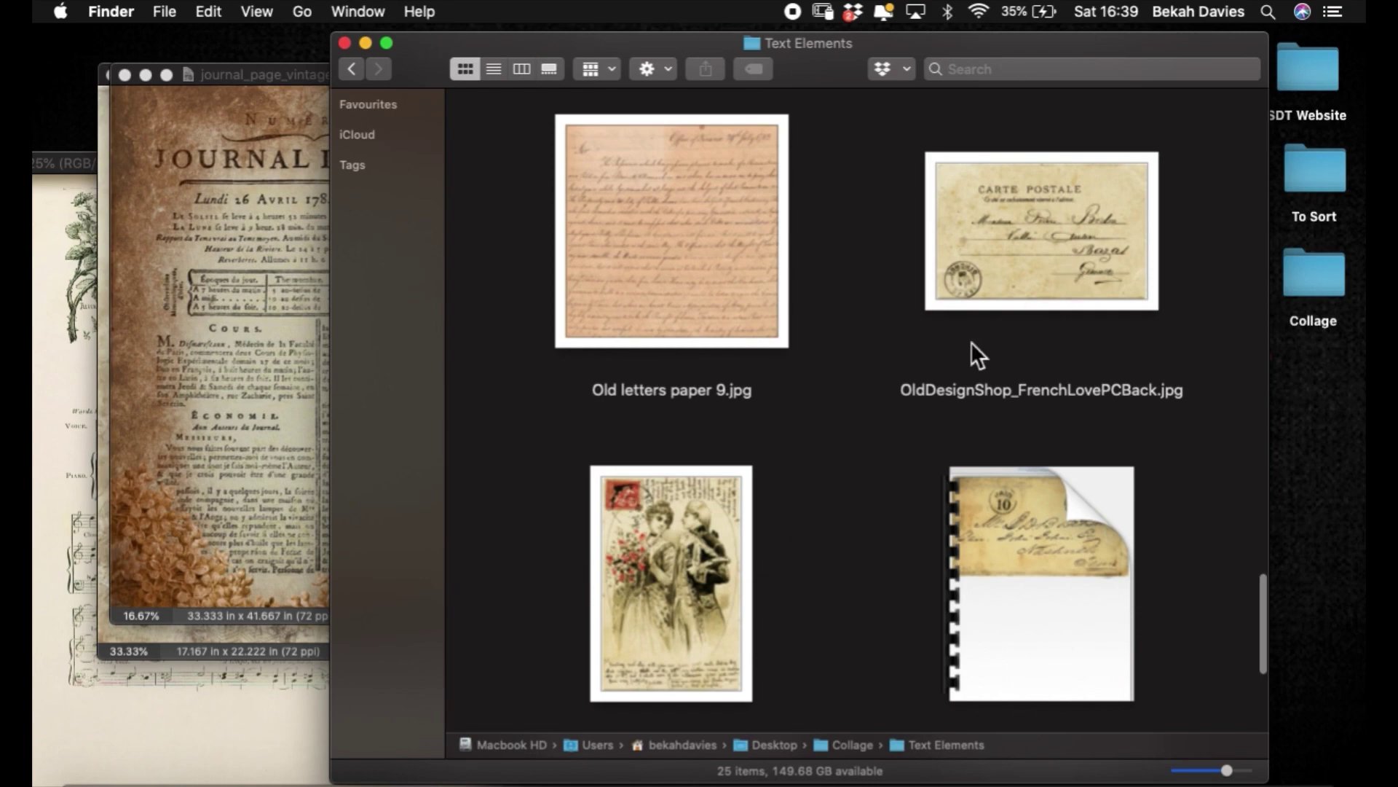
pyautogui.moveTo(705, 539); pyautogui.dragTo(473, 778)
pyautogui.click(993, 281)
pyautogui.moveTo(1050, 219); pyautogui.dragTo(473, 778)
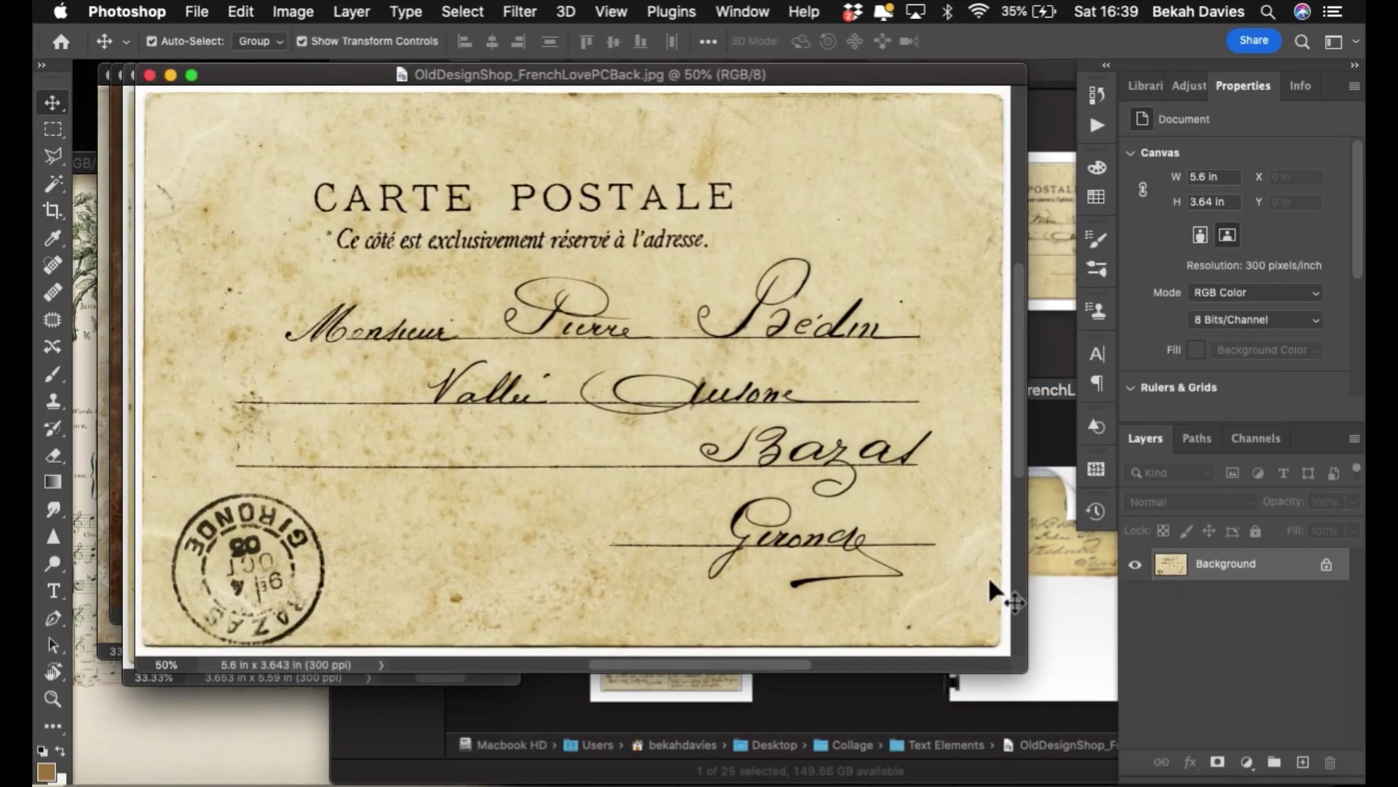
# - Open Old letters paper 2.jpg and ks-vintage-printable-pp-09.jpg from the Text Elements folder in Photoshop
pyautogui.click(1037, 448)
pyautogui.scroll(5, 932, 442)
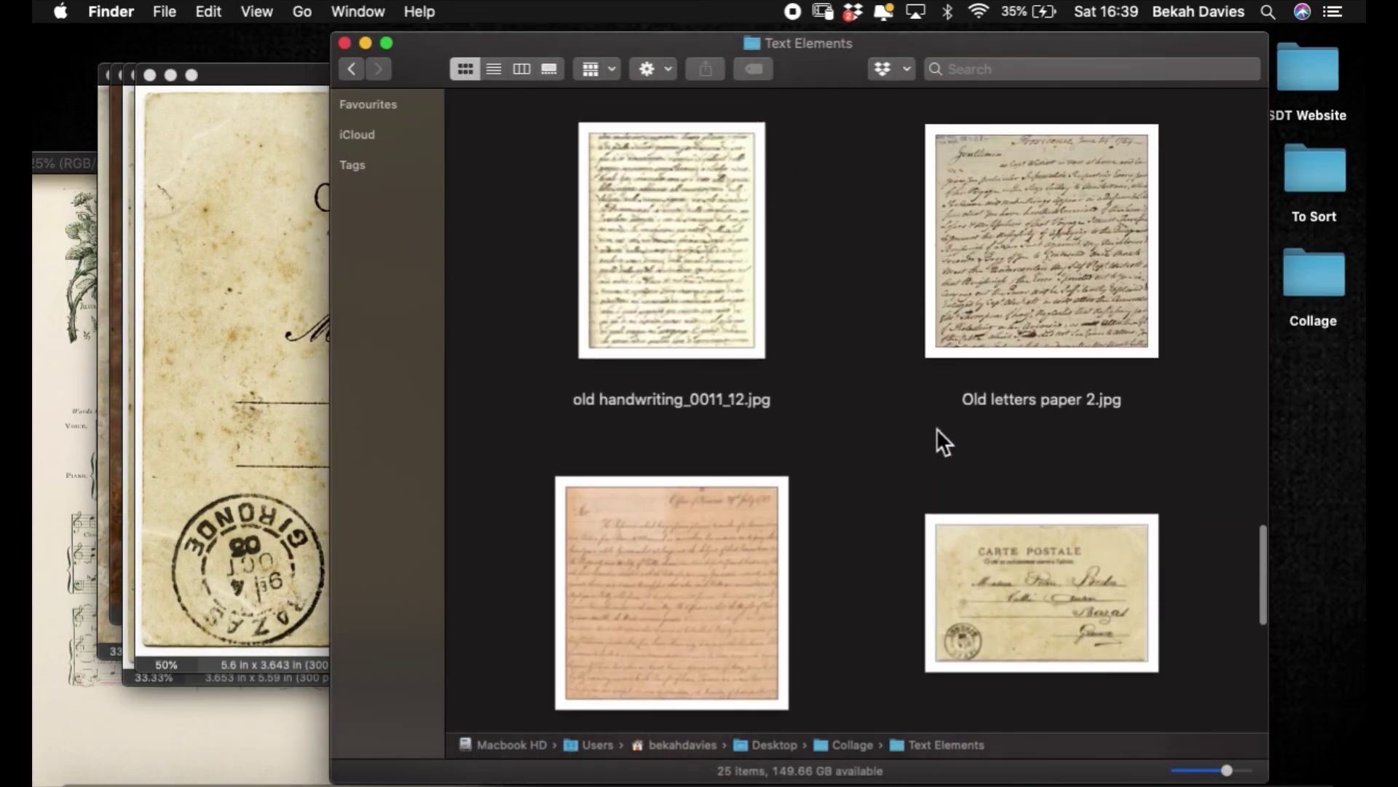
pyautogui.moveTo(1063, 215); pyautogui.dragTo(473, 778)
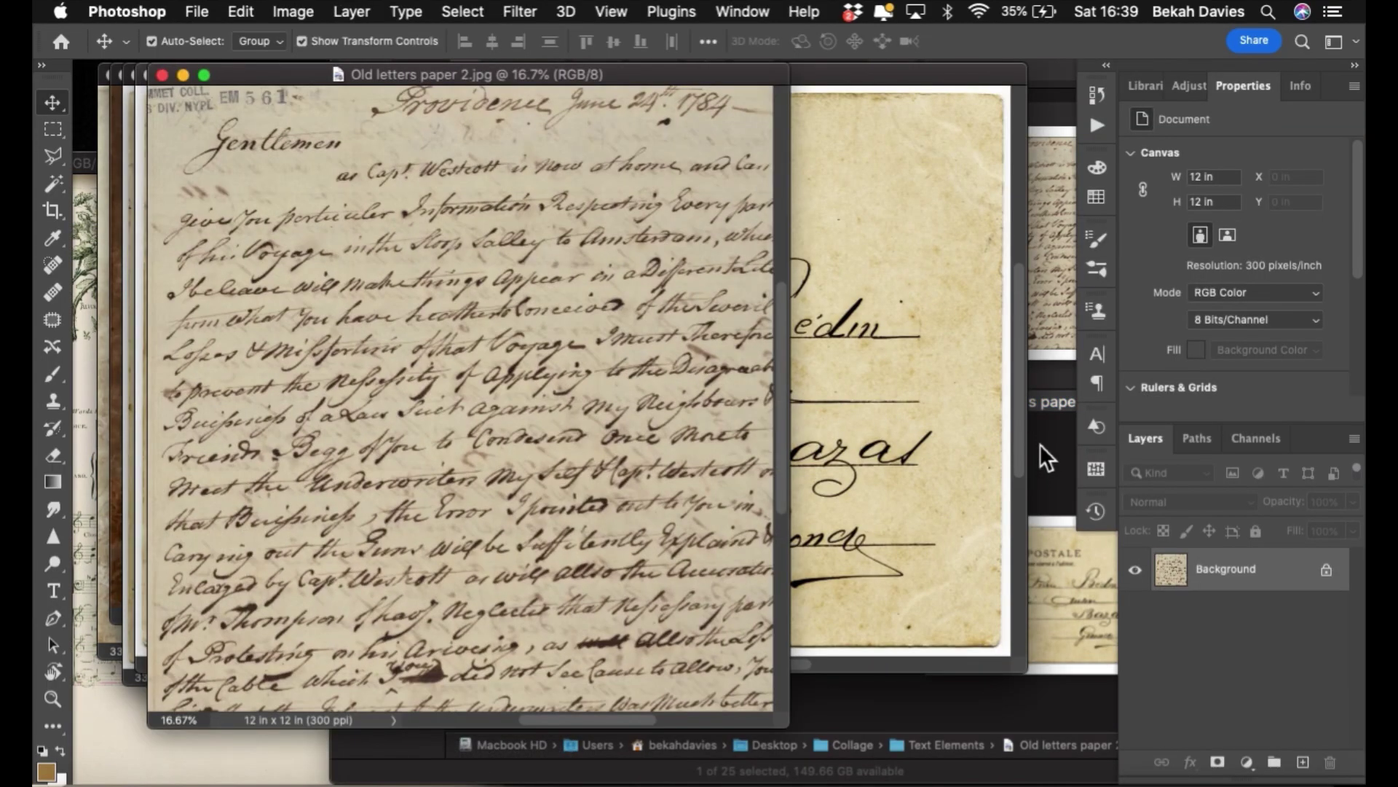
pyautogui.click(1038, 444)
pyautogui.scroll(5, 972, 426)
pyautogui.scroll(1, 971, 427)
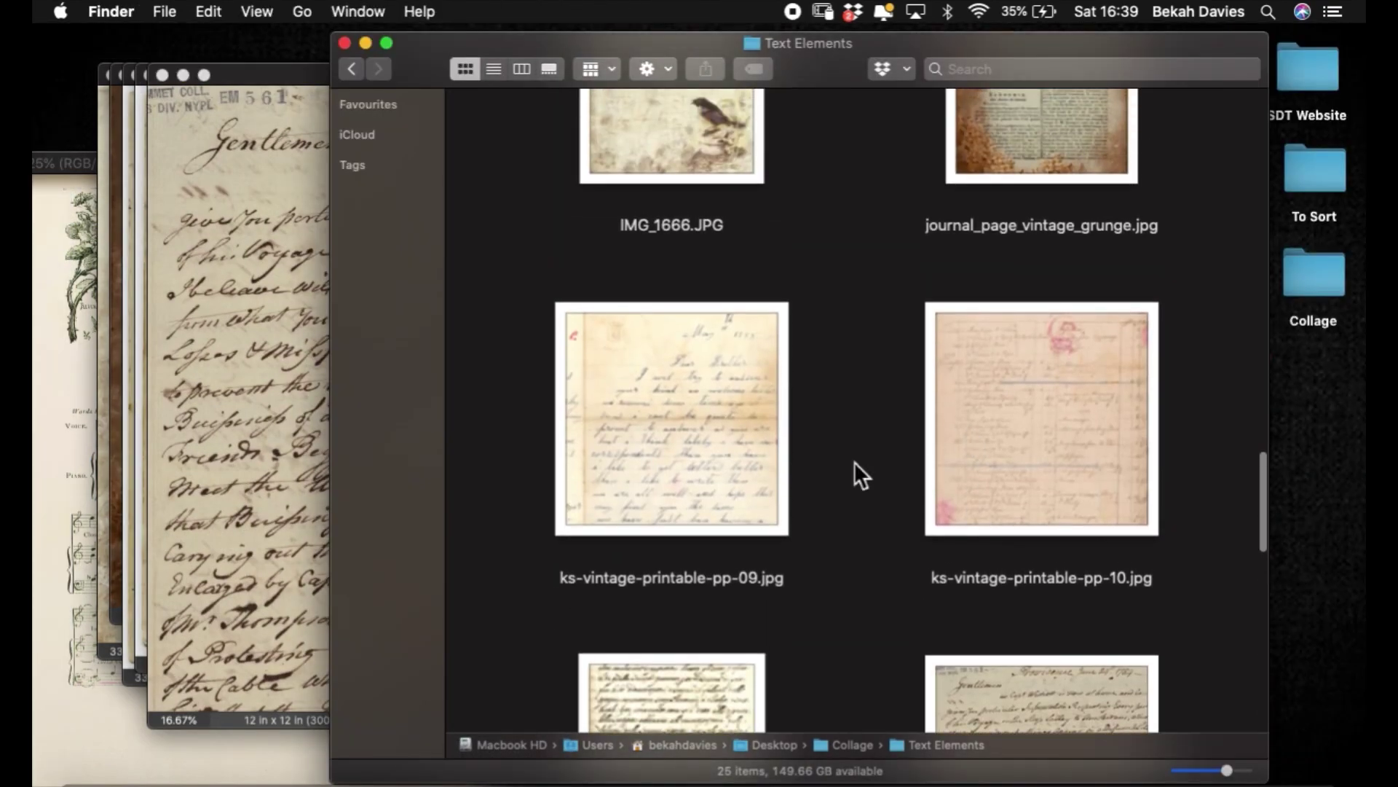
pyautogui.moveTo(677, 417); pyautogui.dragTo(473, 778)
# - Open fl_0000_x.jpg and ato_0000_t.png from the Text Elements folder in Photoshop
pyautogui.click(881, 321)
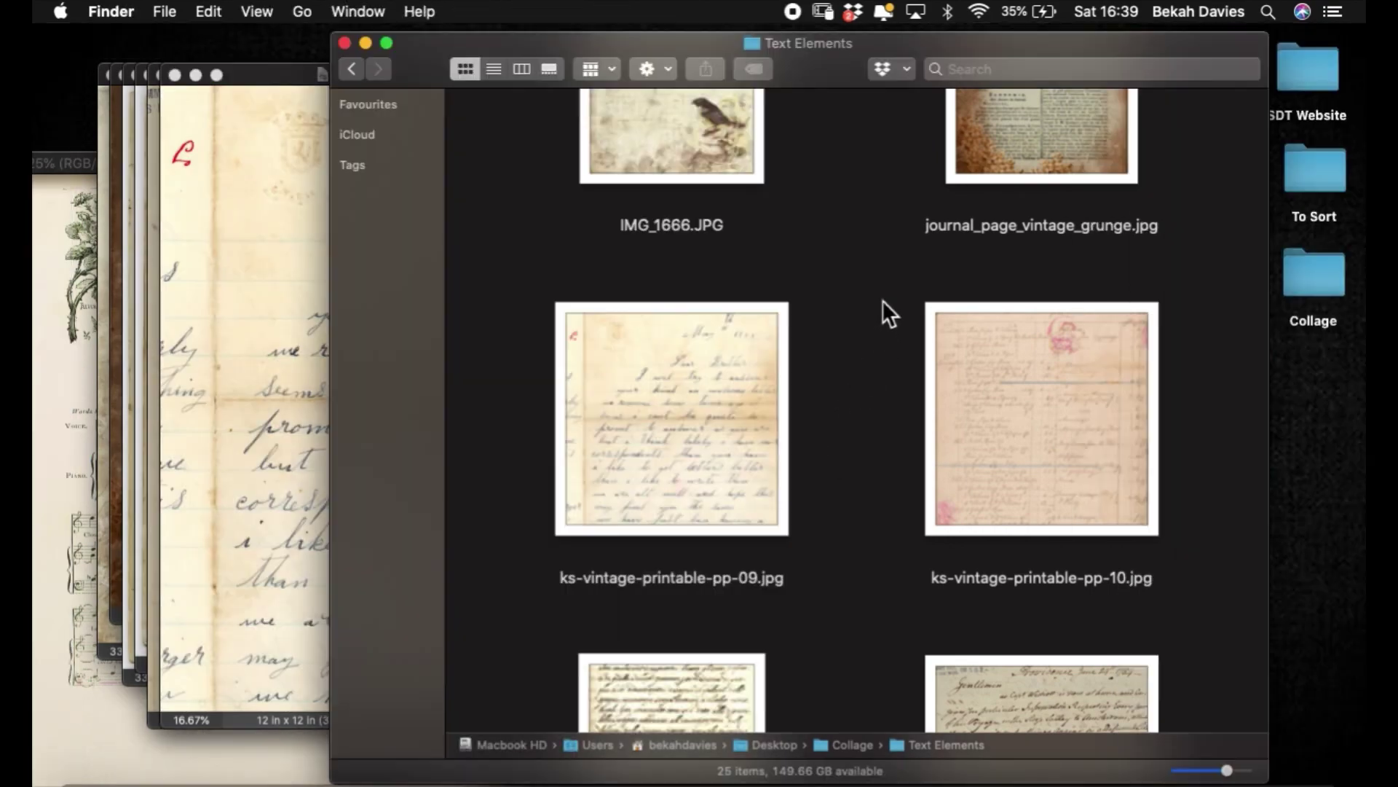
pyautogui.scroll(6, 877, 314)
pyautogui.scroll(3, 869, 320)
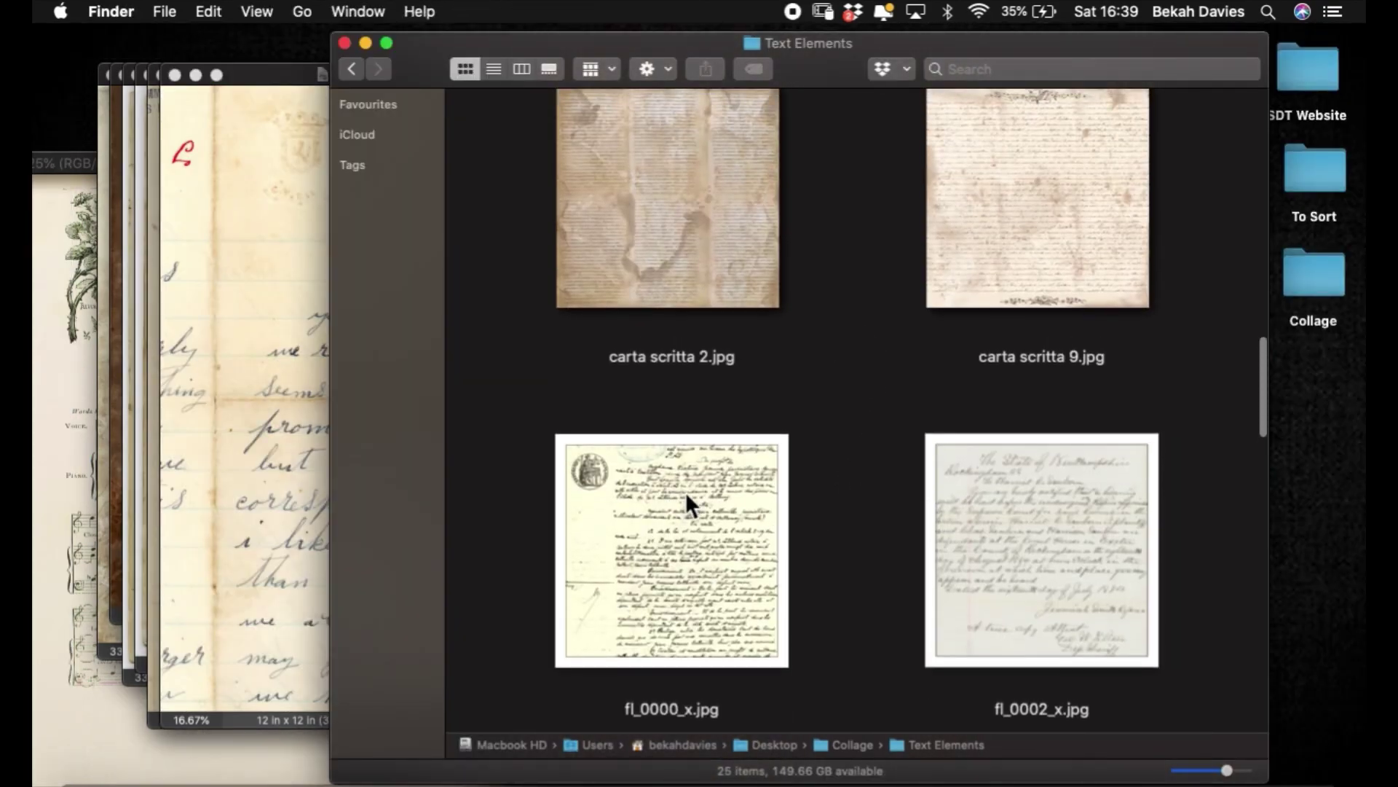
pyautogui.moveTo(688, 503); pyautogui.dragTo(481, 780)
pyautogui.click(903, 412)
pyautogui.scroll(5, 886, 404)
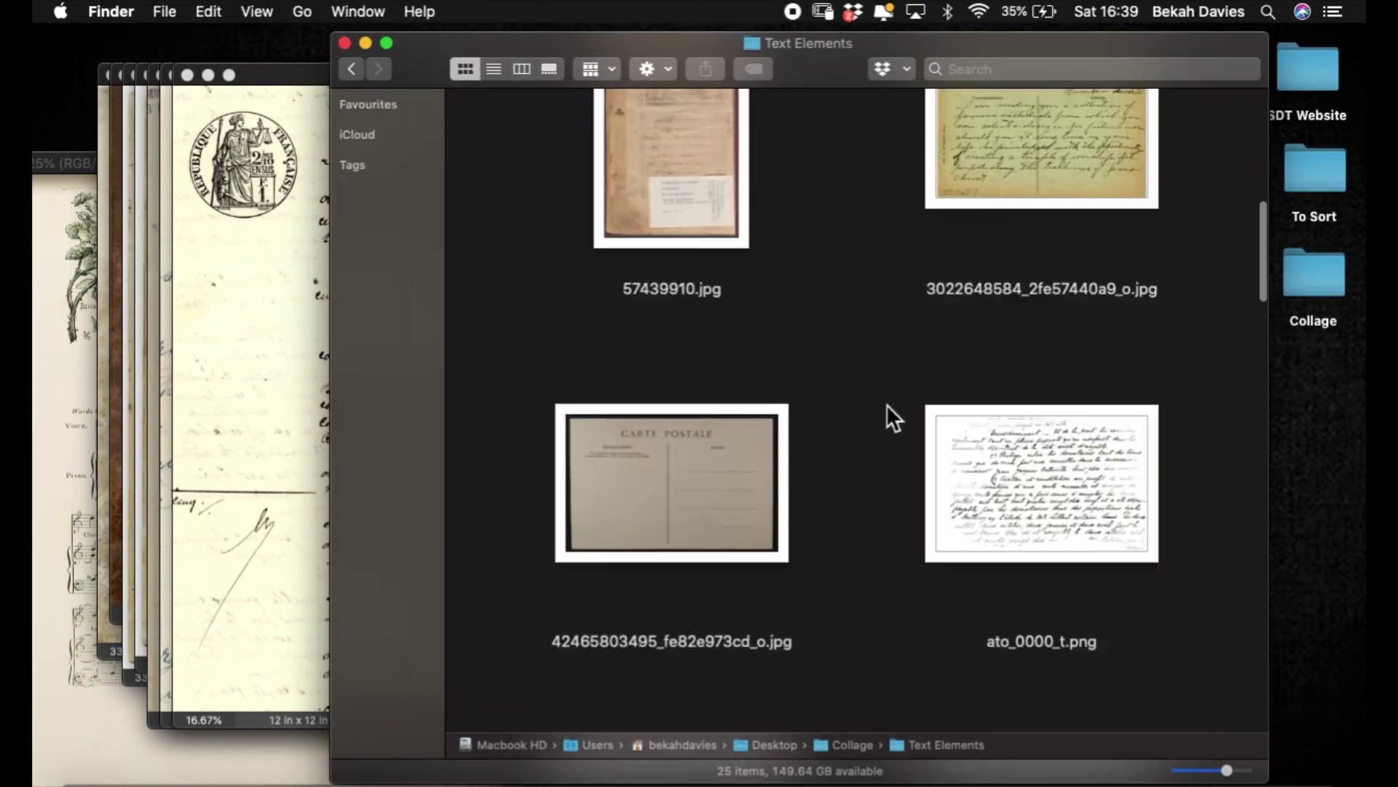
pyautogui.scroll(-4, 881, 407)
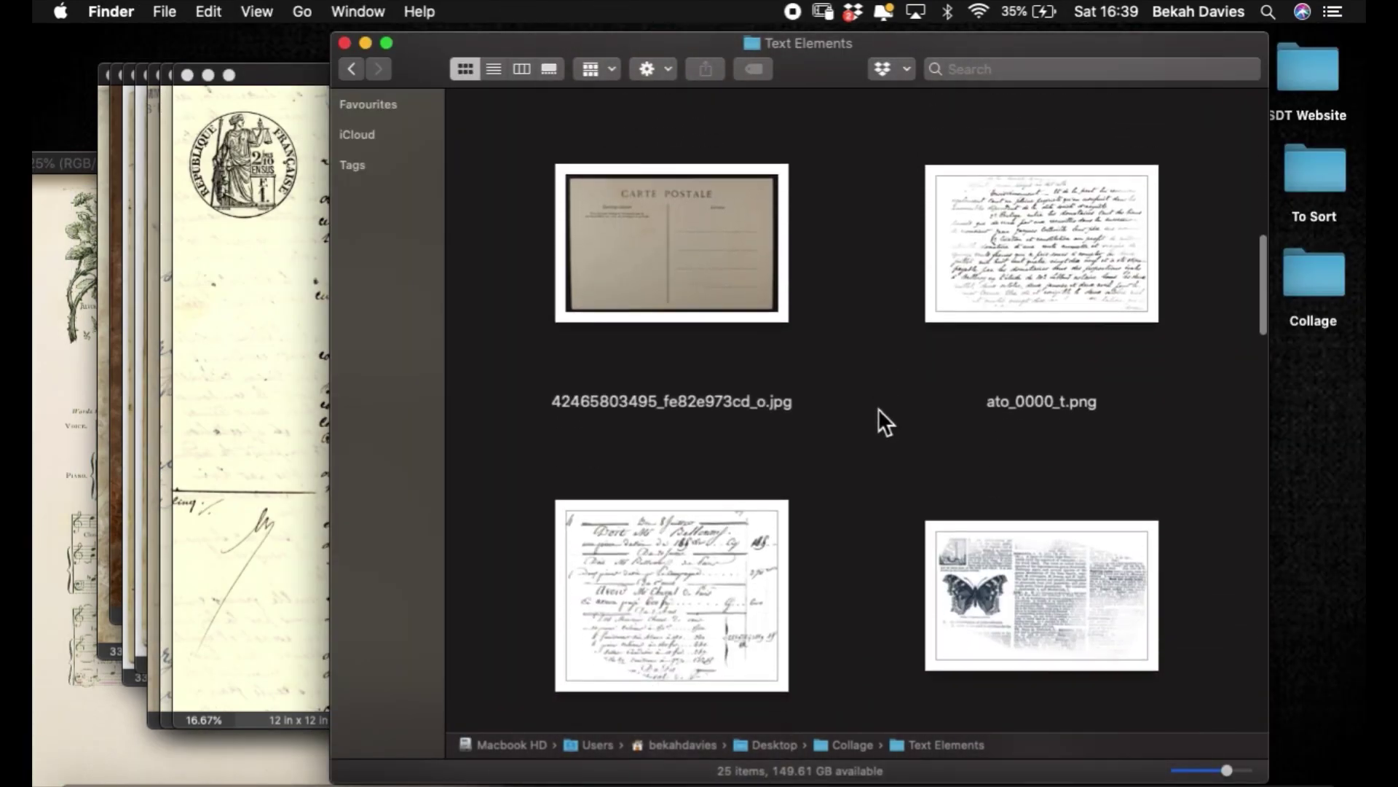
pyautogui.moveTo(1037, 243); pyautogui.dragTo(481, 781)
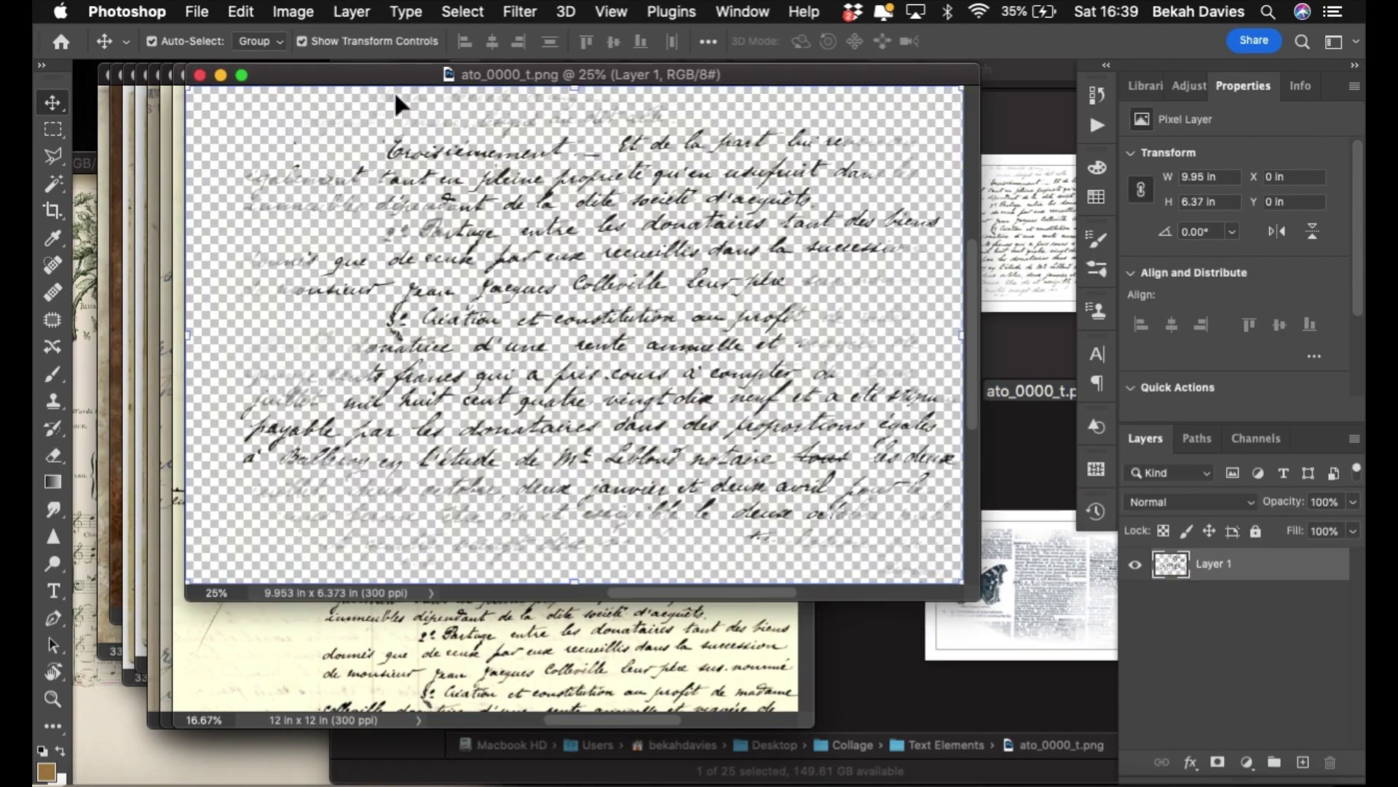
# - Move the Finder window and the IMG_7201.JPG collage window aside, and bring ato_0000_t.png to the front
pyautogui.click(1007, 93)
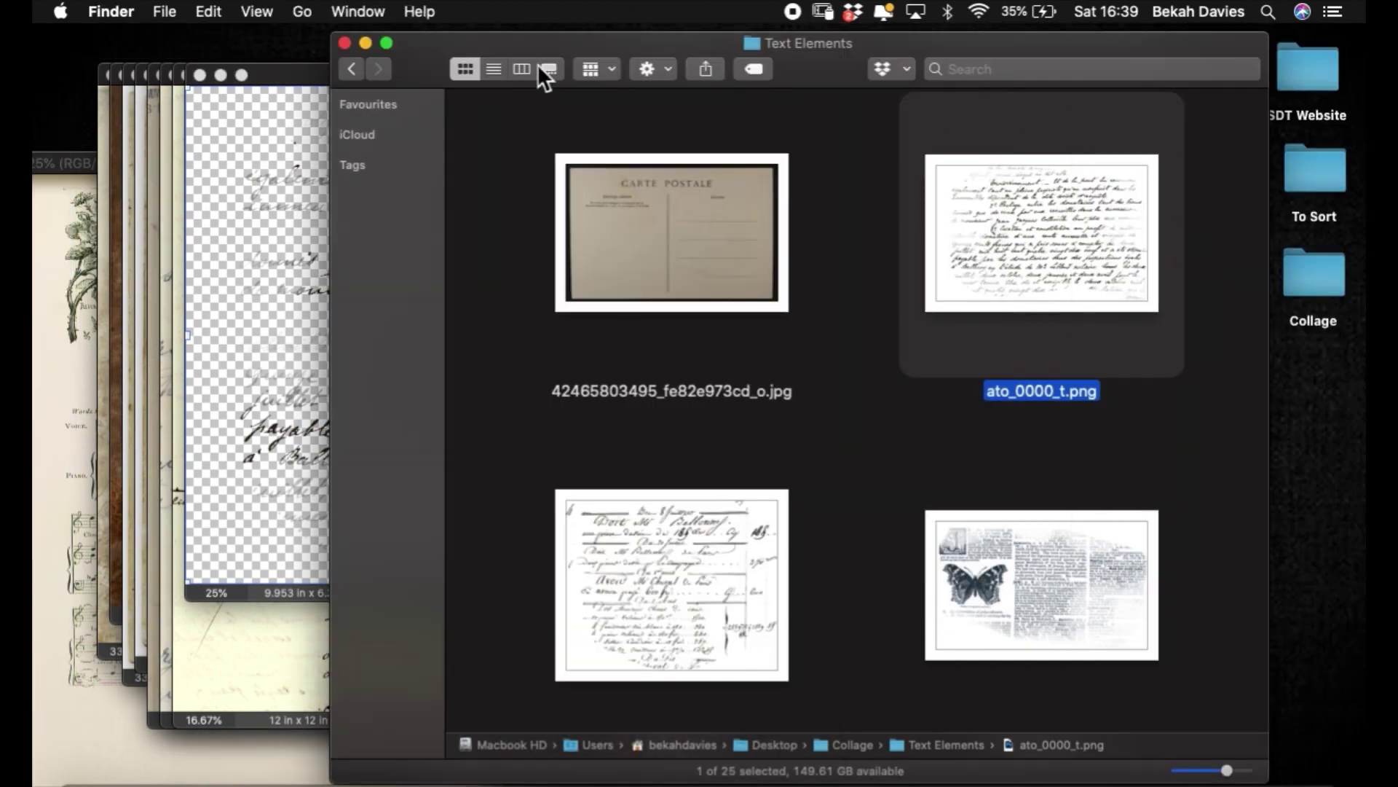
pyautogui.moveTo(421, 49); pyautogui.dragTo(1300, 90)
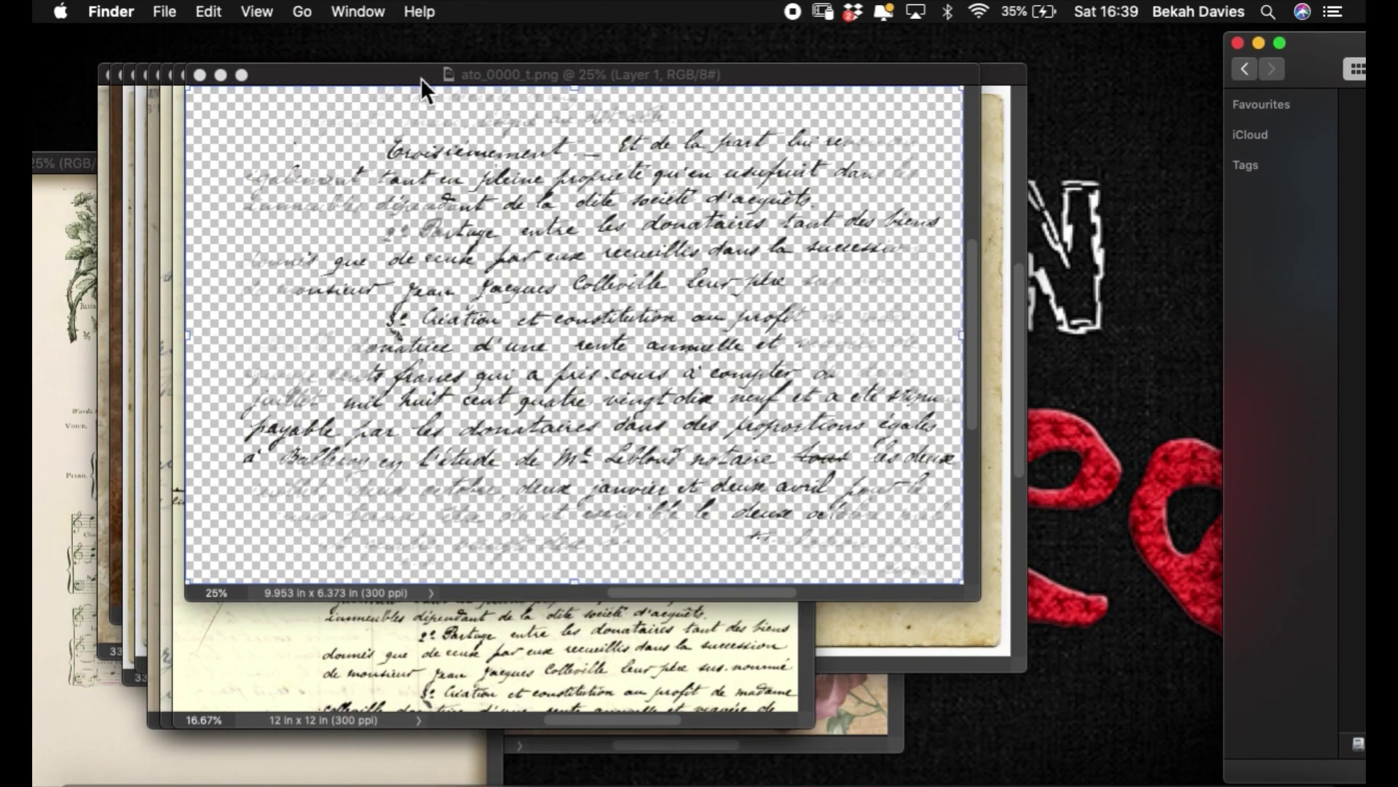
pyautogui.click(868, 721)
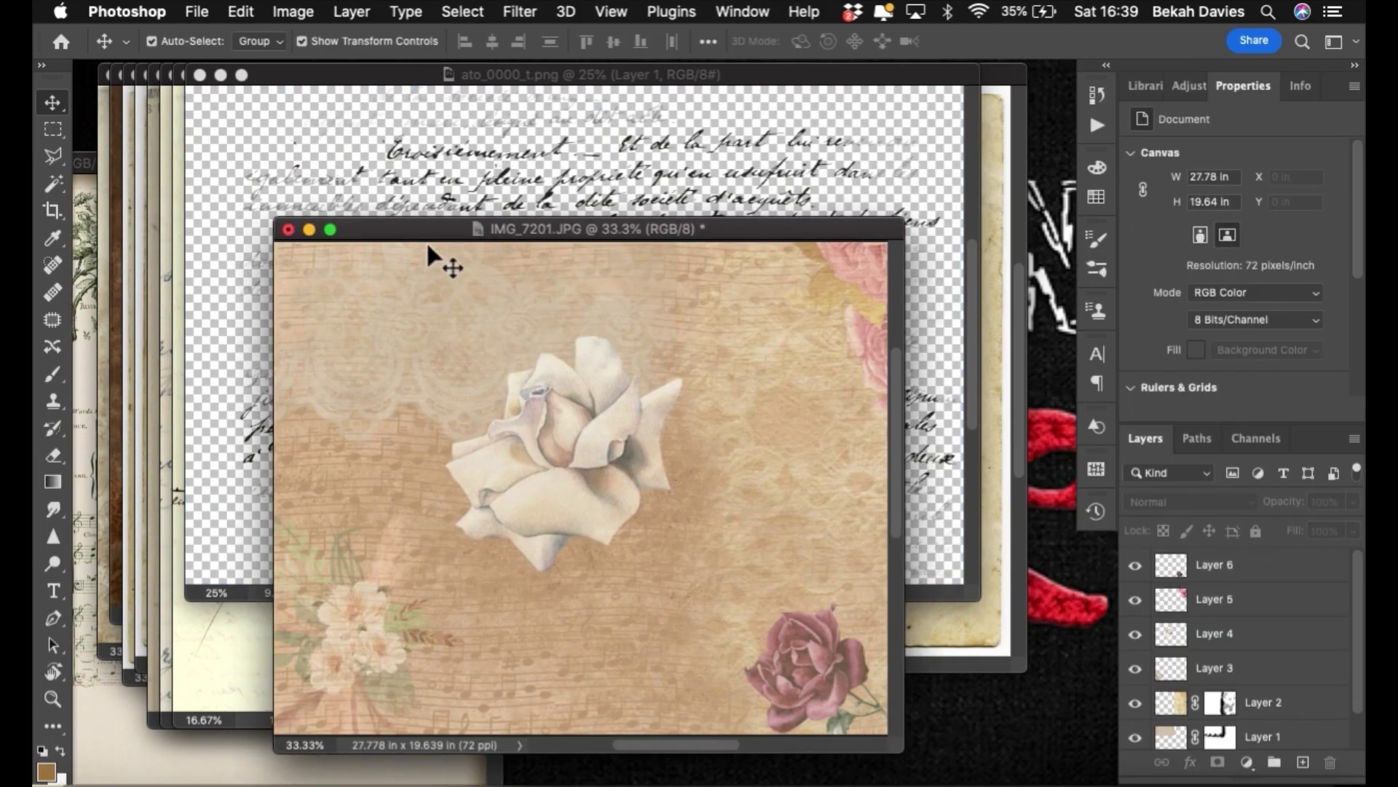
pyautogui.moveTo(426, 241); pyautogui.dragTo(903, 309)
pyautogui.click(370, 95)
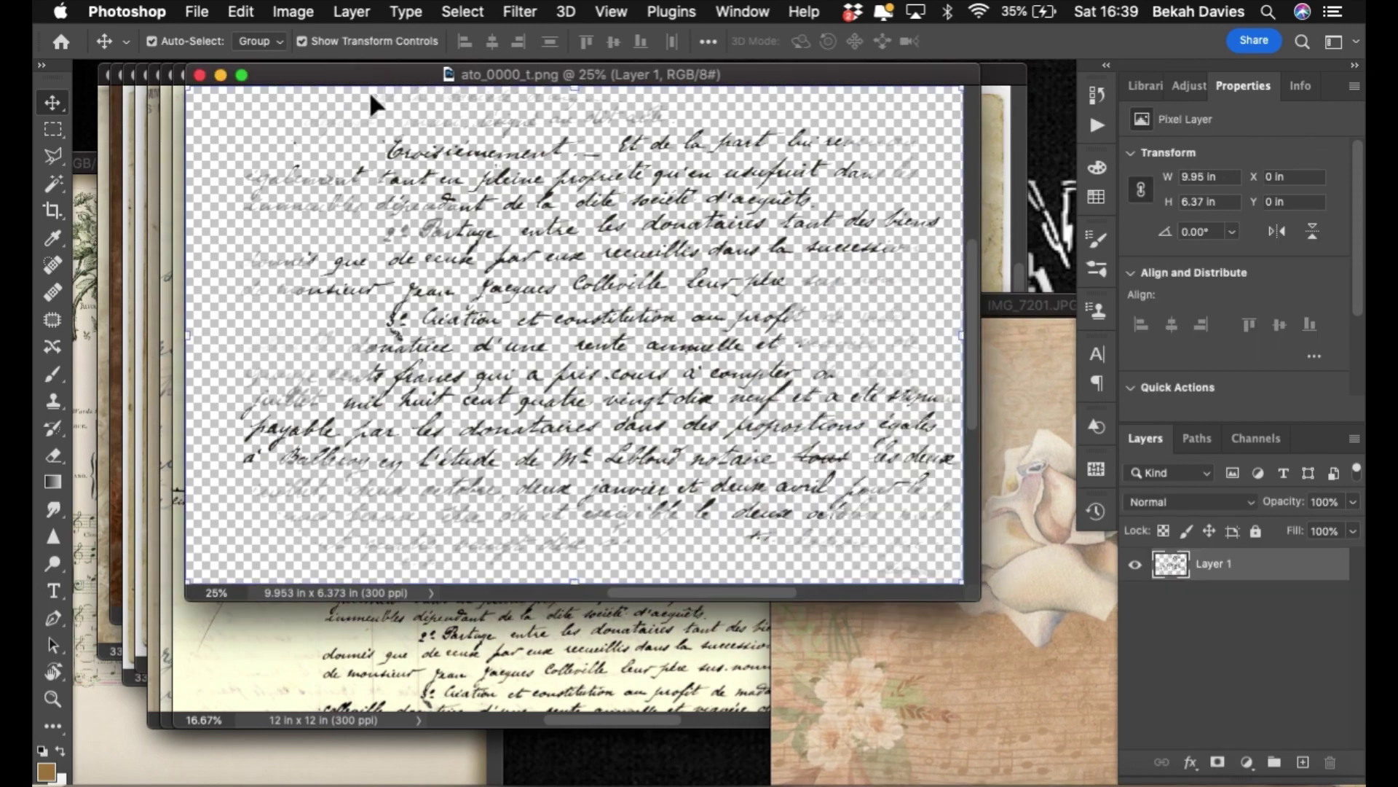
# - Shrink the document windows by zooming ato_0000_t.png out to 8.33%, and fl_0000_x.jpg and ks-vintage-printable-pp-09.jpg to 6.25%
pyautogui.keyDown('alt'); pyautogui.click(361, 160); pyautogui.keyUp('alt')
pyautogui.keyDown('alt'); pyautogui.click(328, 156); pyautogui.keyUp('alt')
pyautogui.keyDown('alt'); pyautogui.click(328, 156); pyautogui.keyUp('alt')
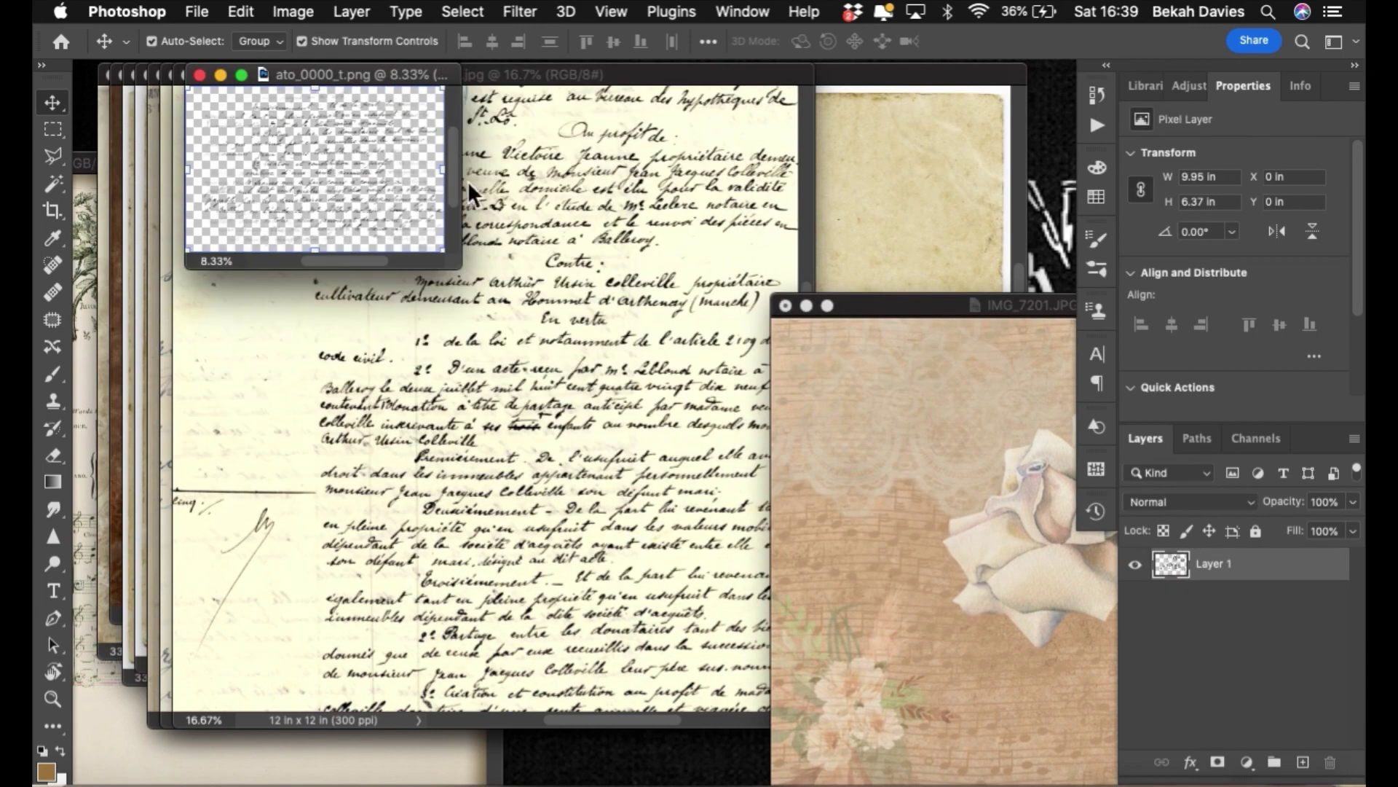
pyautogui.click(639, 90)
pyautogui.keyDown('alt'); pyautogui.click(524, 203); pyautogui.keyUp('alt')
pyautogui.keyDown('alt'); pyautogui.click(546, 212); pyautogui.keyUp('alt')
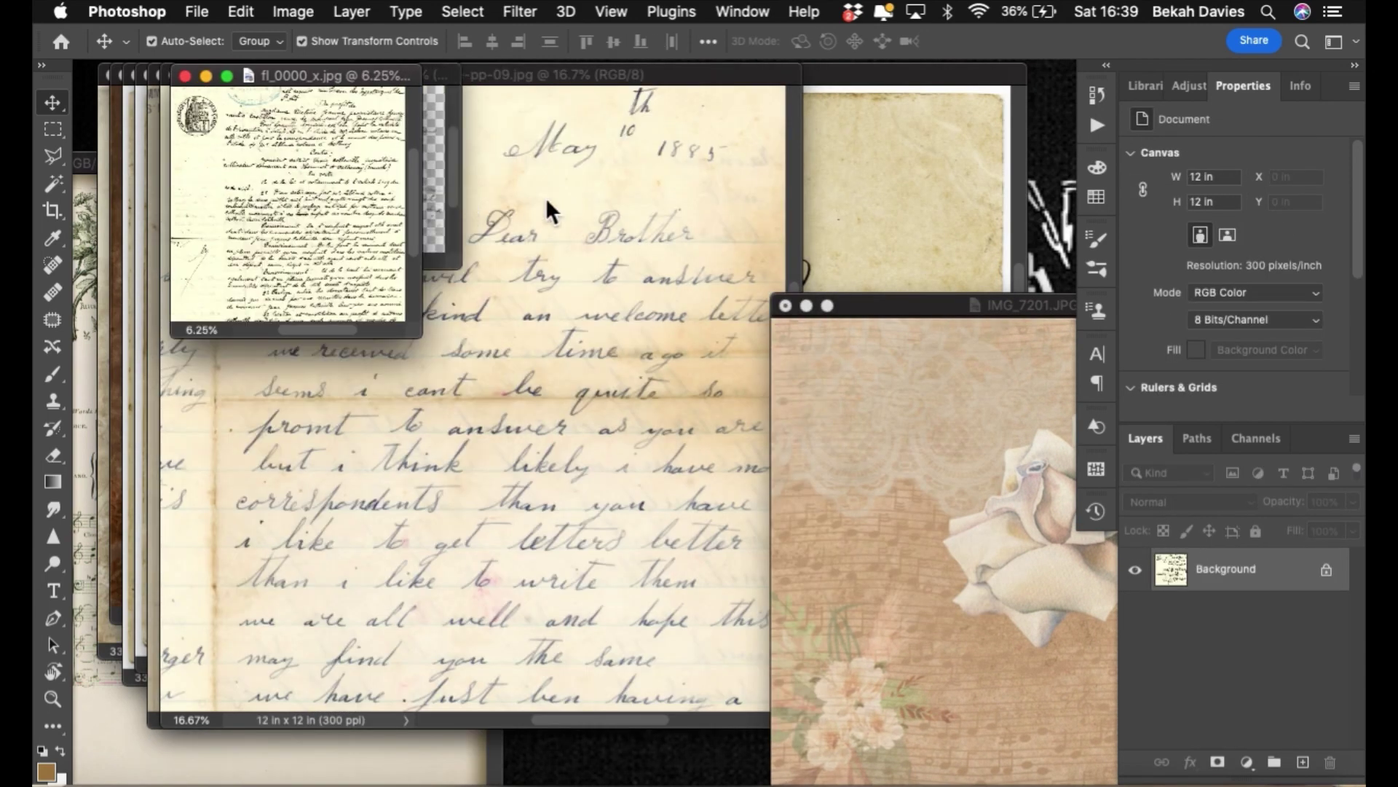
pyautogui.keyDown('alt'); pyautogui.click(554, 192); pyautogui.keyUp('alt')
pyautogui.keyDown('alt'); pyautogui.click(553, 192); pyautogui.keyUp('alt')
pyautogui.keyDown('alt'); pyautogui.click(554, 192); pyautogui.keyUp('alt')
pyautogui.keyDown('alt'); pyautogui.click(416, 195); pyautogui.keyUp('alt')
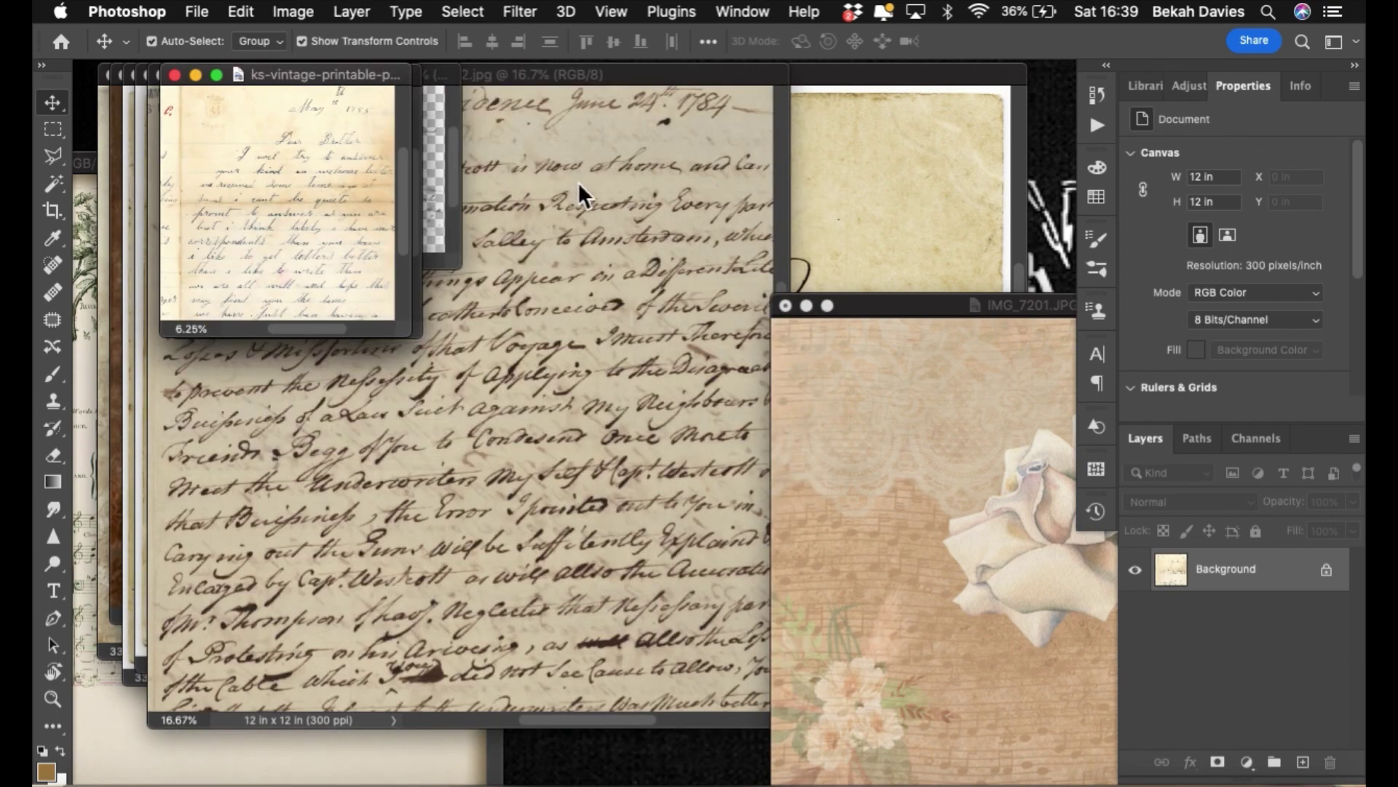
# - Zoom Old letters paper 2.jpg out to 8.33% and the couple postcard to 16.67%, and shrink OldDesignShop_FrenchLovePCBack.jpg as well
pyautogui.click(579, 182)
pyautogui.hotkey('ctrl', 'Tab')
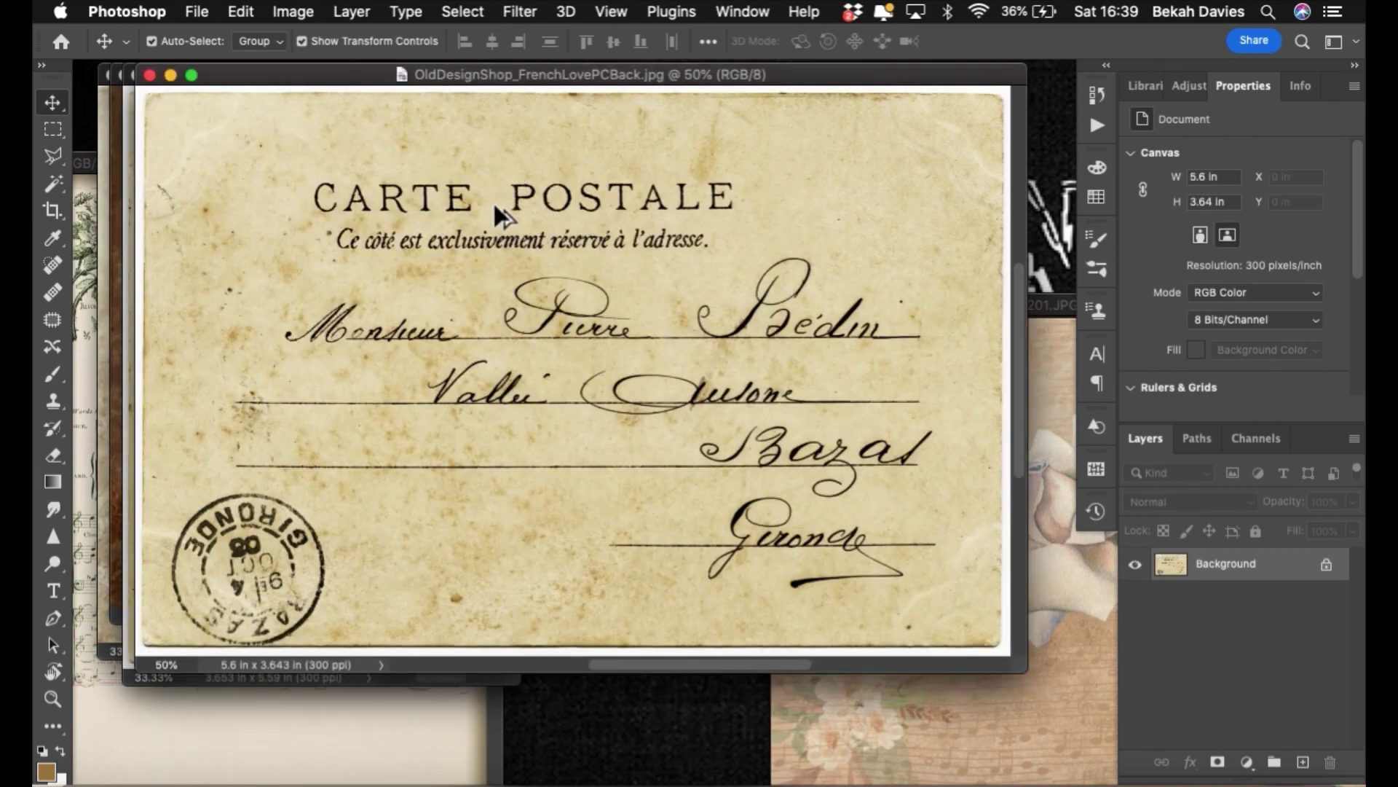
pyautogui.keyDown('alt'); pyautogui.click(492, 201); pyautogui.keyUp('alt')
pyautogui.keyDown('alt'); pyautogui.click(430, 343); pyautogui.keyUp('alt')
pyautogui.click(375, 461)
pyautogui.keyDown('alt'); pyautogui.click(325, 375); pyautogui.keyUp('alt')
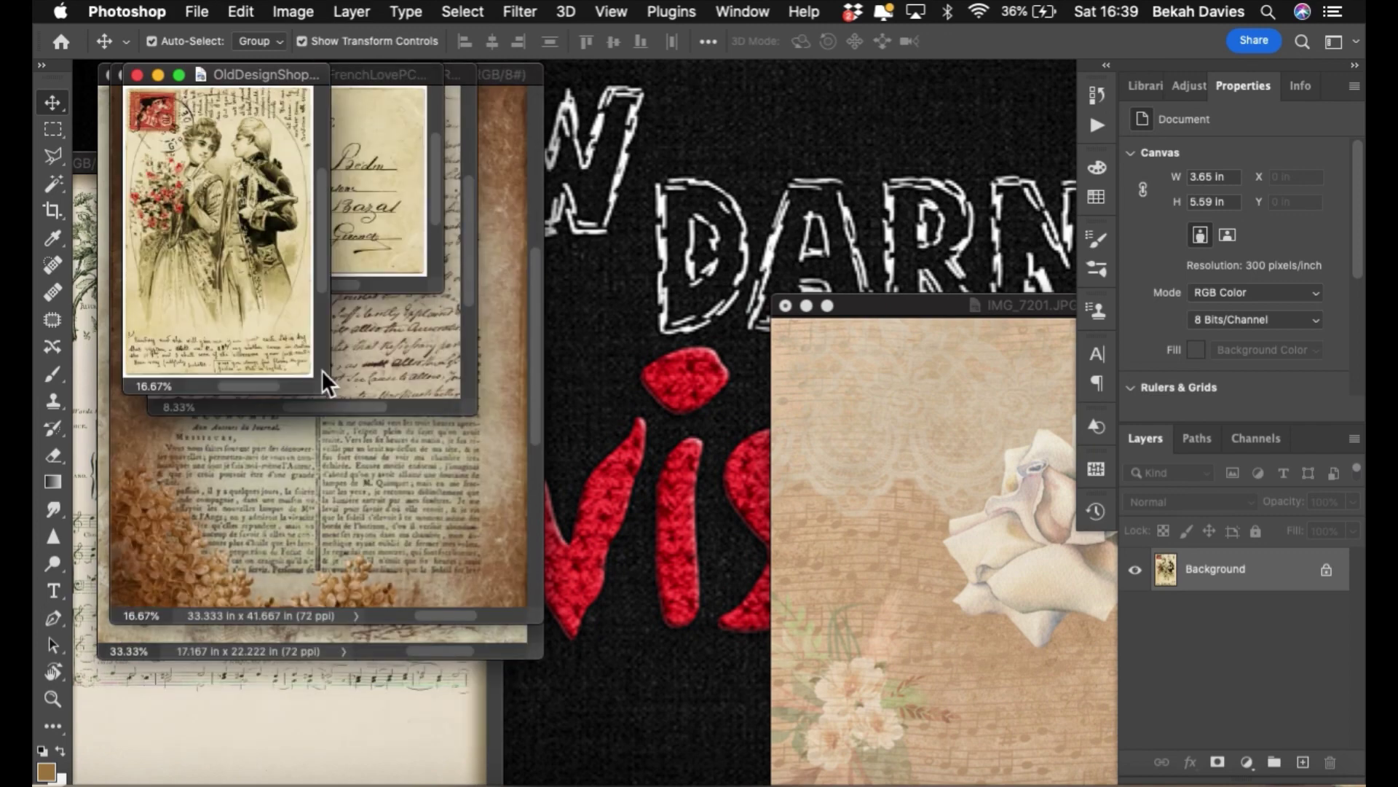
# - Zoom the journal page out to 8.33% and IMG_1666.JPG to 16.67%, and place the latter in a wider window below the others
pyautogui.click(308, 482)
pyautogui.keyDown('alt'); pyautogui.click(287, 466); pyautogui.keyUp('alt')
pyautogui.click(288, 478)
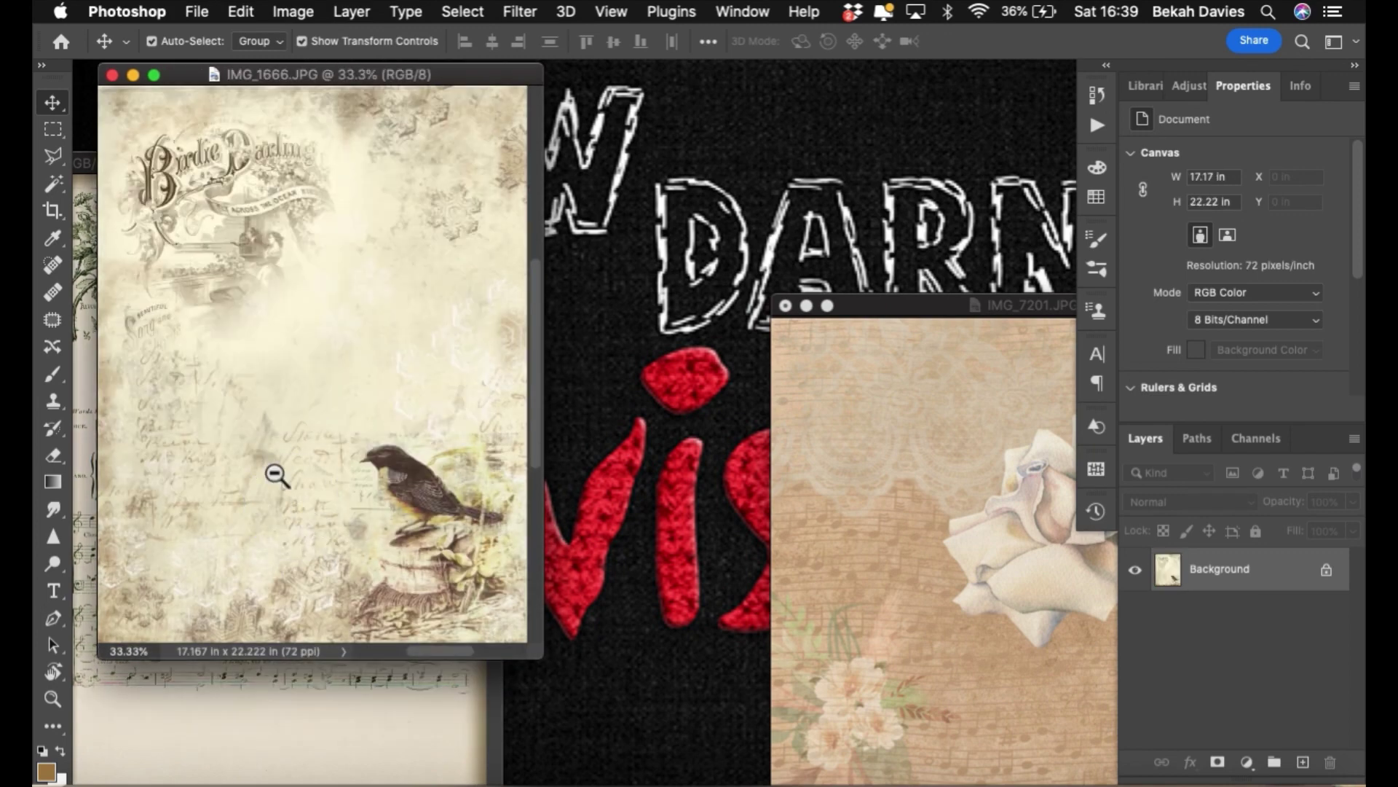
pyautogui.keyDown('alt'); pyautogui.click(275, 474); pyautogui.keyUp('alt')
pyautogui.moveTo(278, 72); pyautogui.dragTo(320, 443)
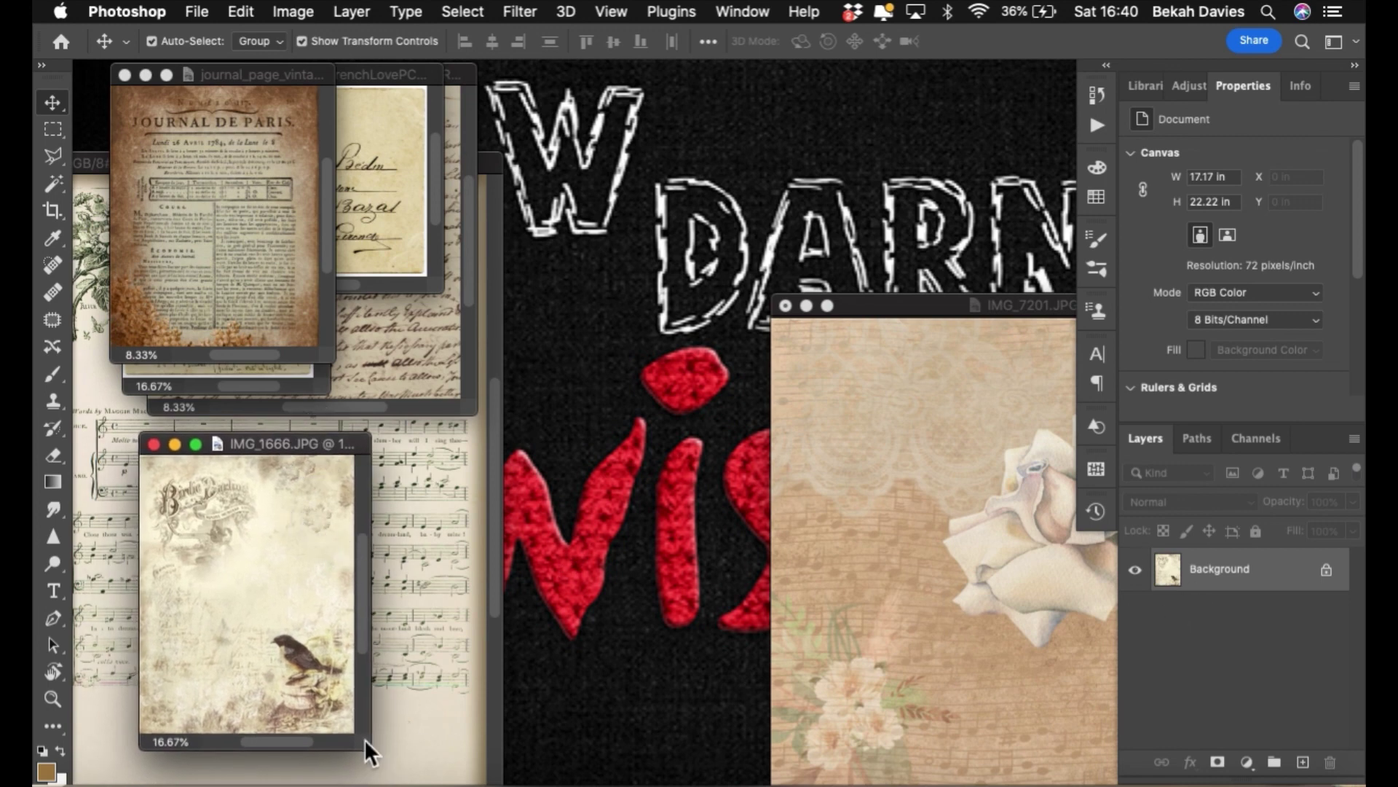
pyautogui.moveTo(364, 739); pyautogui.dragTo(520, 784)
# - Select the Birdie Darling title corner of IMG_1666.JPG with the Polygonal Lasso and copy it onto the upper-left area of the IMG_7201.JPG collage
pyautogui.press('l')
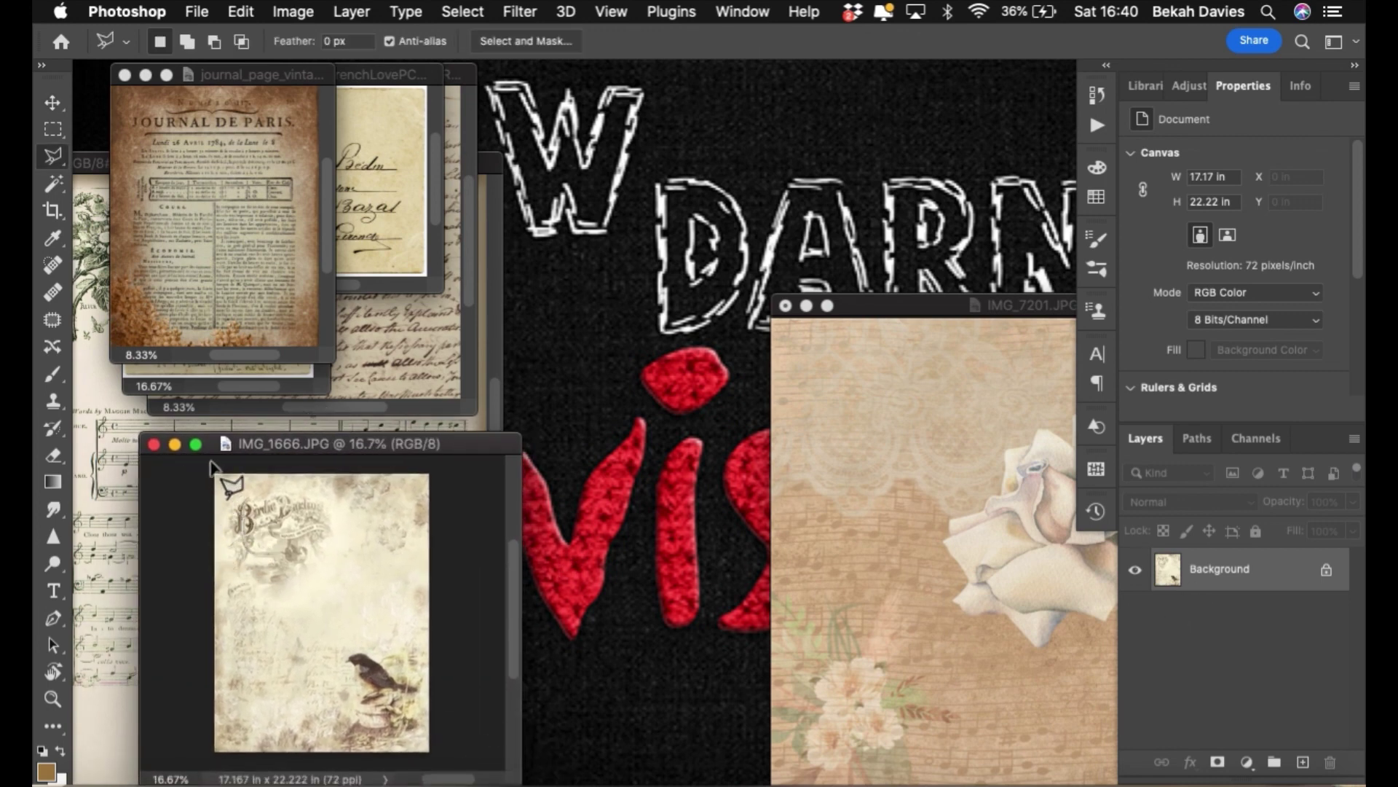
pyautogui.moveTo(205, 469); pyautogui.dragTo(212, 620)
pyautogui.click(210, 611)
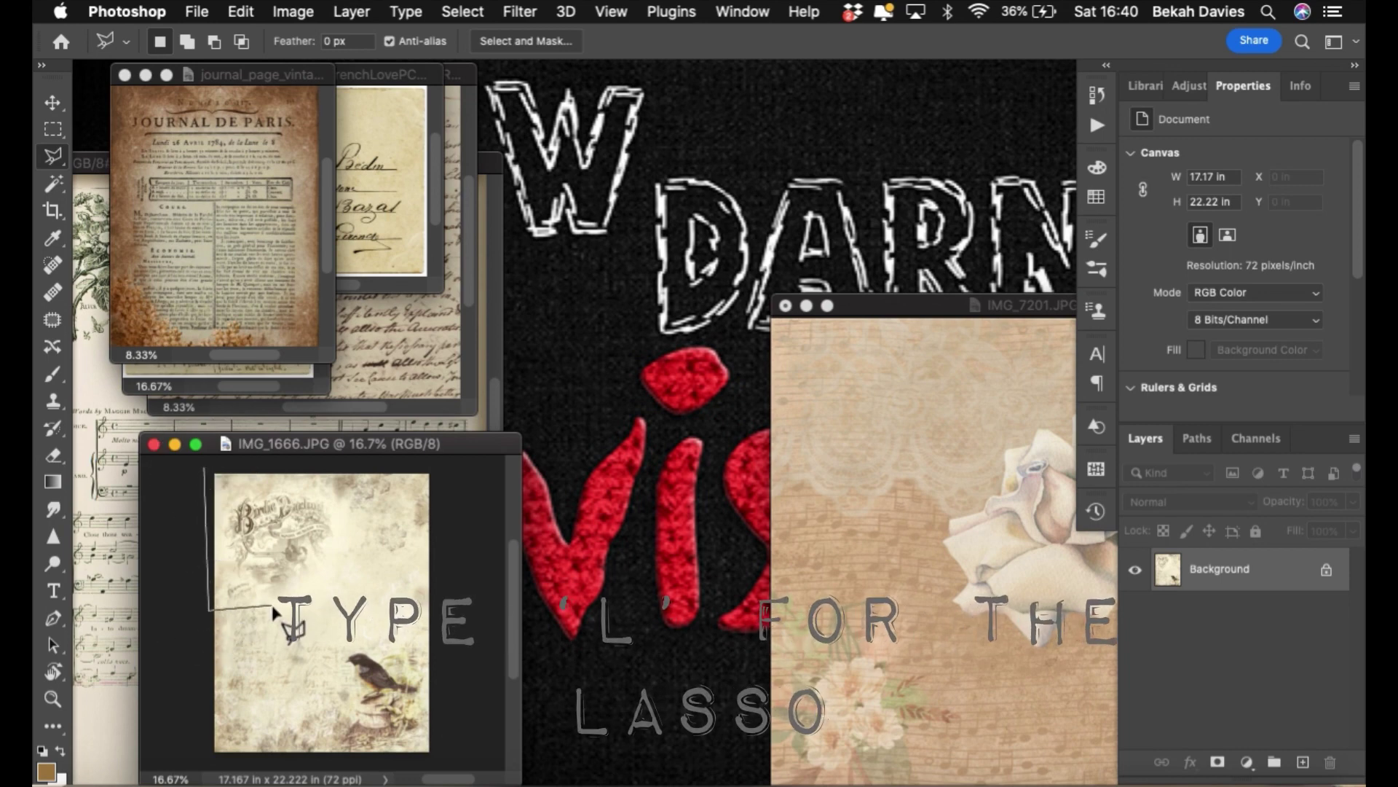
pyautogui.click(284, 615)
pyautogui.click(356, 540)
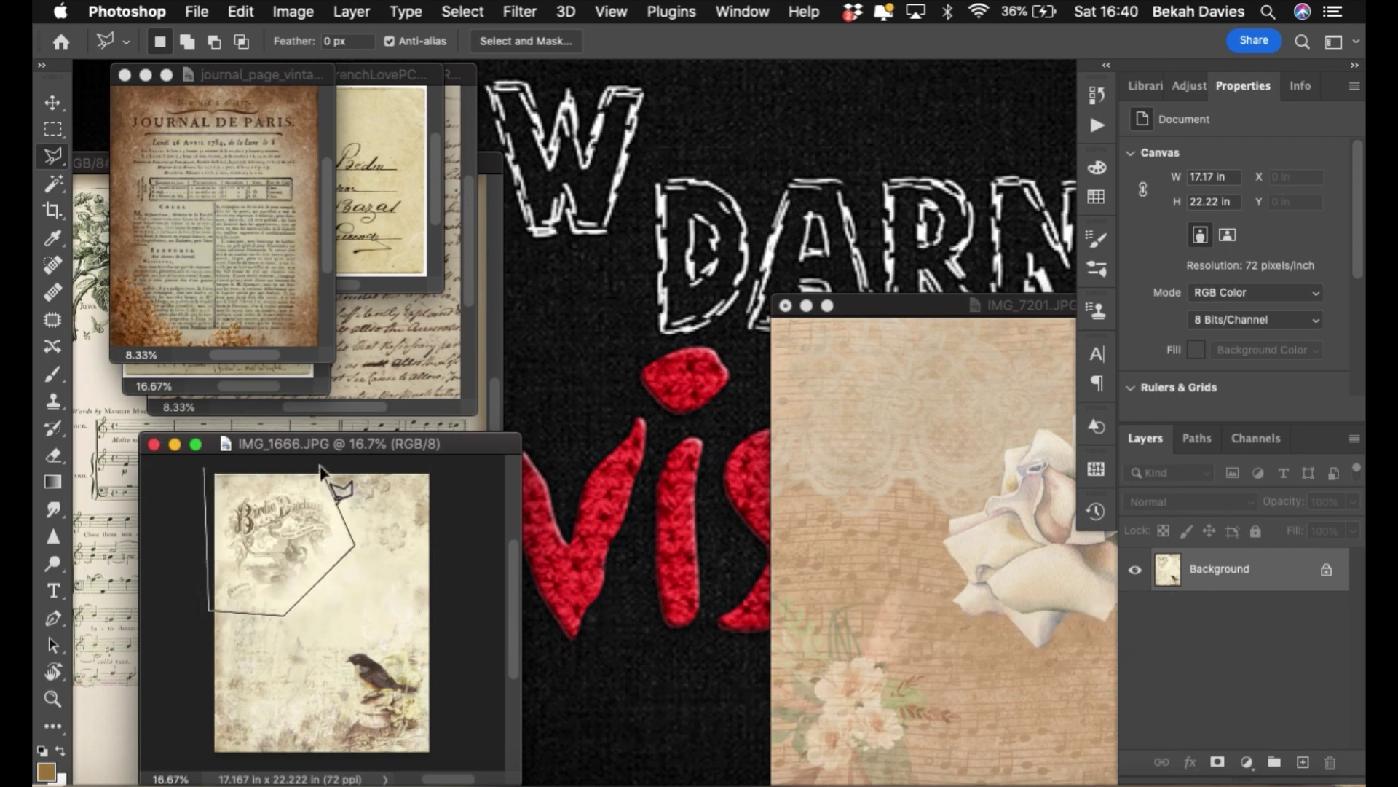
pyautogui.click(329, 475)
pyautogui.click(206, 471)
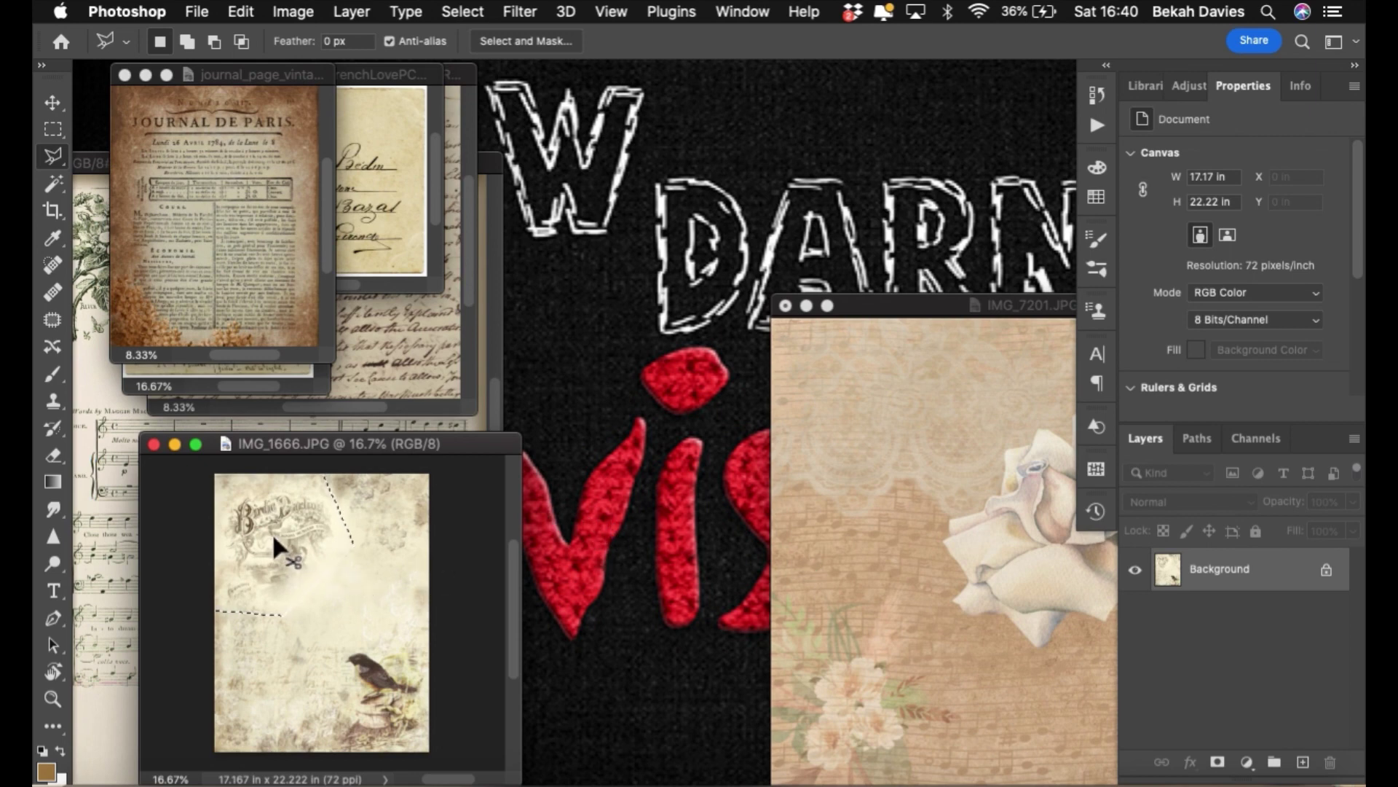
pyautogui.moveTo(272, 531)
pyautogui.mouseDown()
pyautogui.moveTo(903, 474)
pyautogui.moveTo(909, 505)
pyautogui.mouseUp()
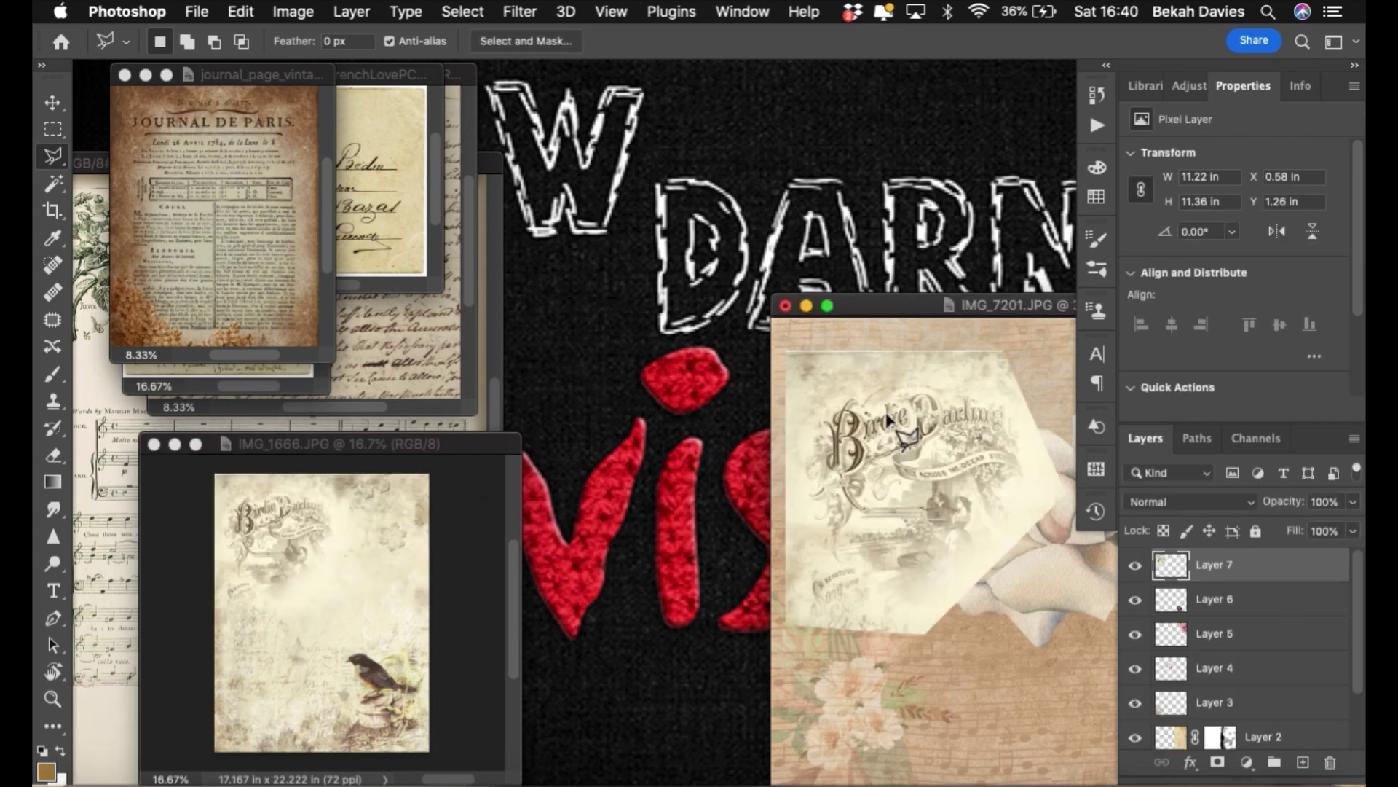
# - Move the Birdie Darling cut-out into the upper-left corner of the IMG_7201.JPG collage and shrink it to about 7.69 in wide
pyautogui.moveTo(906, 306); pyautogui.dragTo(605, 263)
pyautogui.press('v')
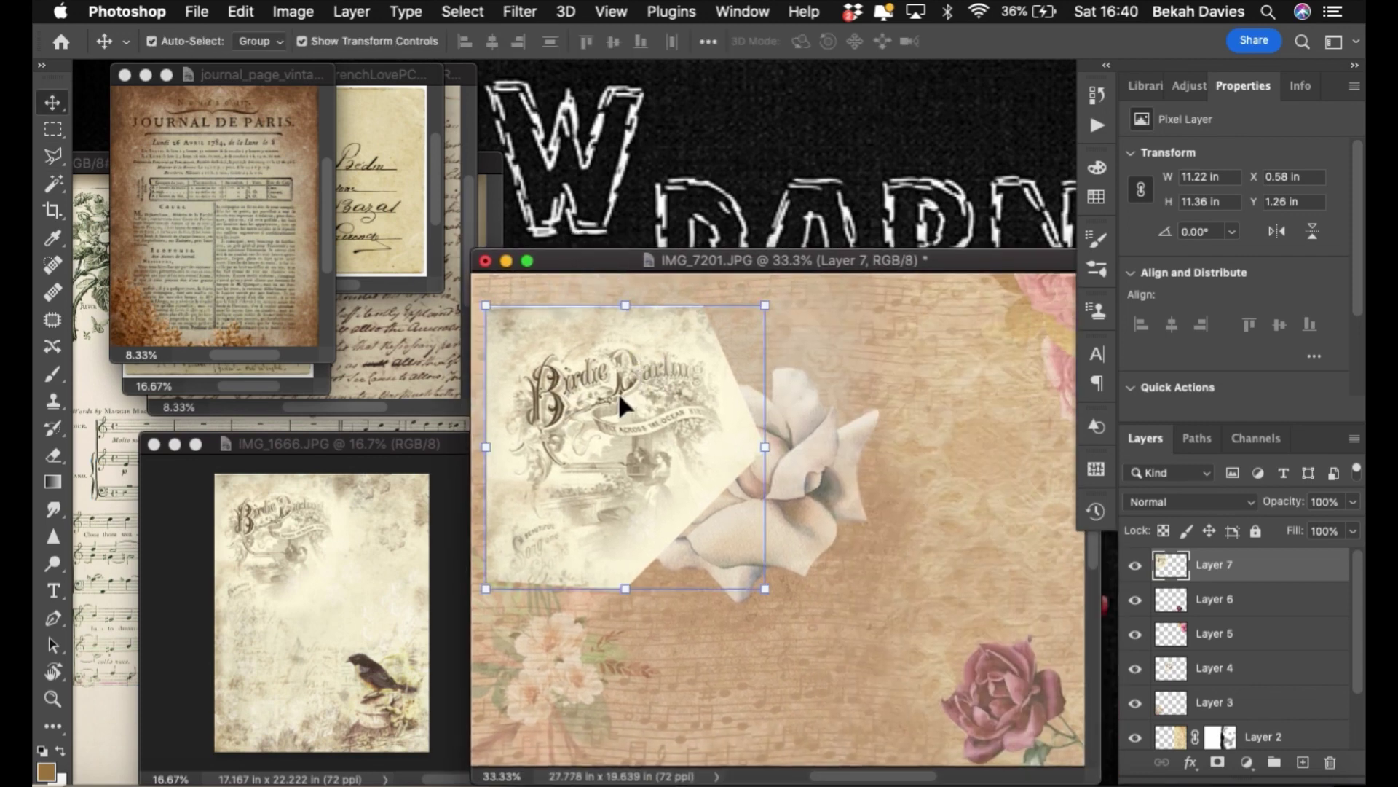
pyautogui.moveTo(628, 427)
pyautogui.mouseDown()
pyautogui.moveTo(655, 413)
pyautogui.moveTo(624, 402)
pyautogui.mouseUp()
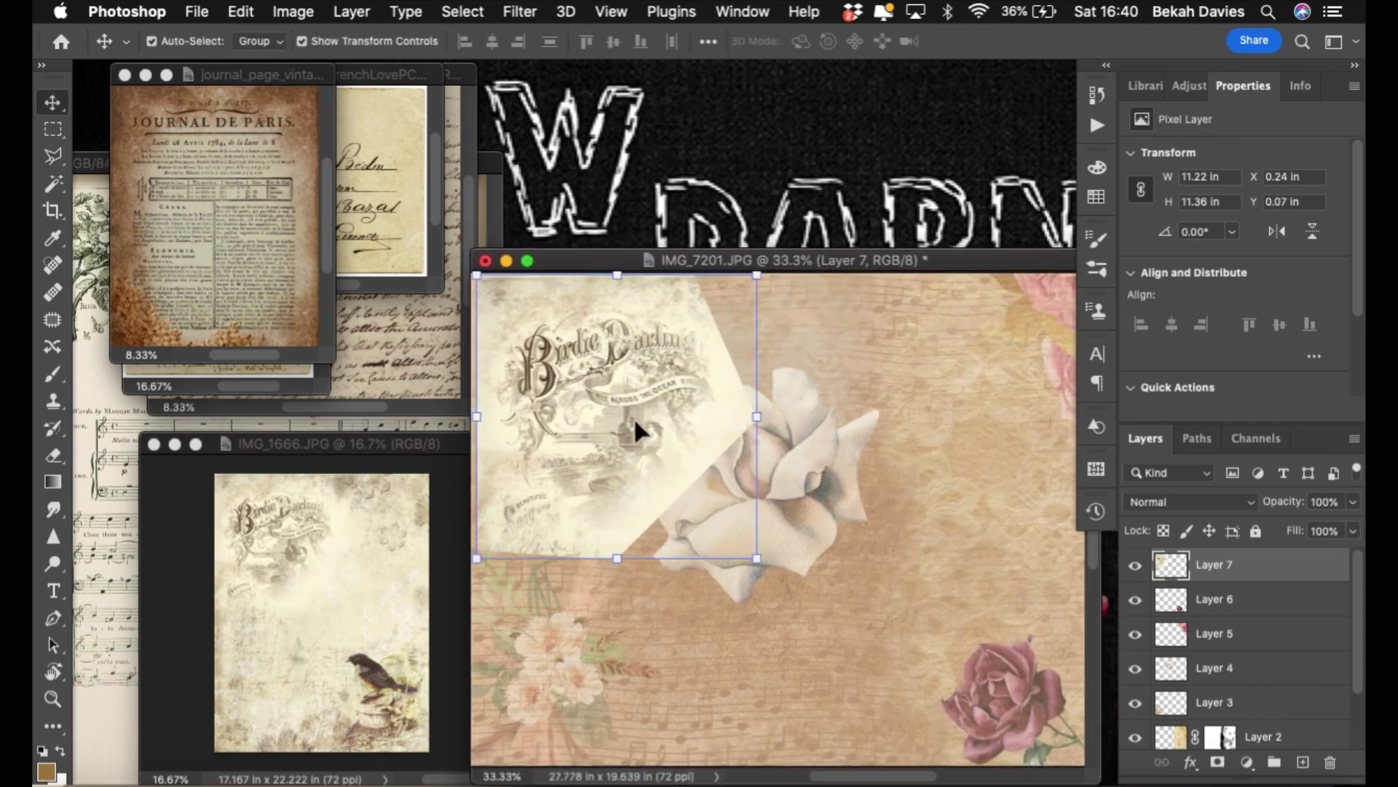
pyautogui.moveTo(758, 559); pyautogui.dragTo(668, 466)
pyautogui.press('Return')
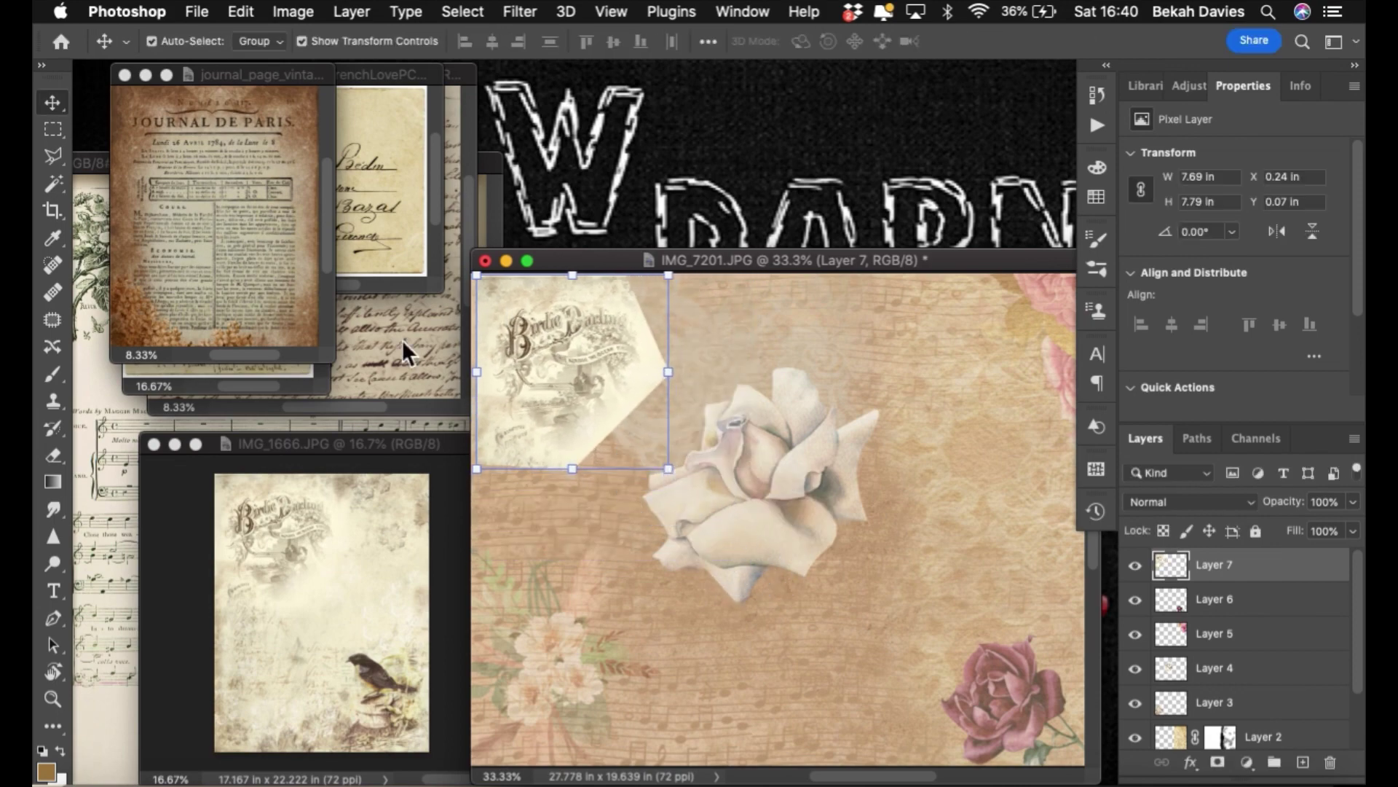
# - Minimize IMG_1666.JPG and place the journal page below the couple postcard in a larger window showing the whole page
pyautogui.click(174, 446)
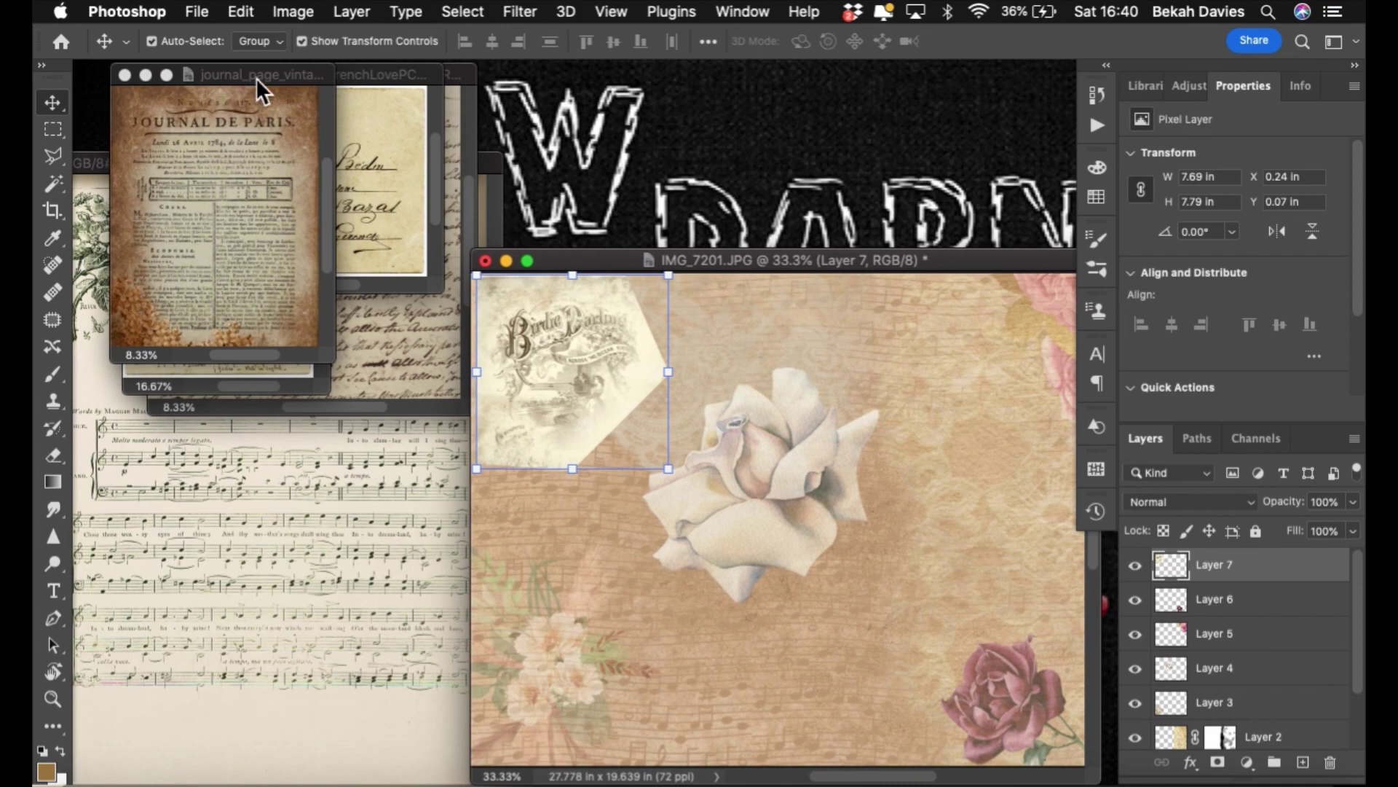
pyautogui.moveTo(256, 78); pyautogui.dragTo(256, 487)
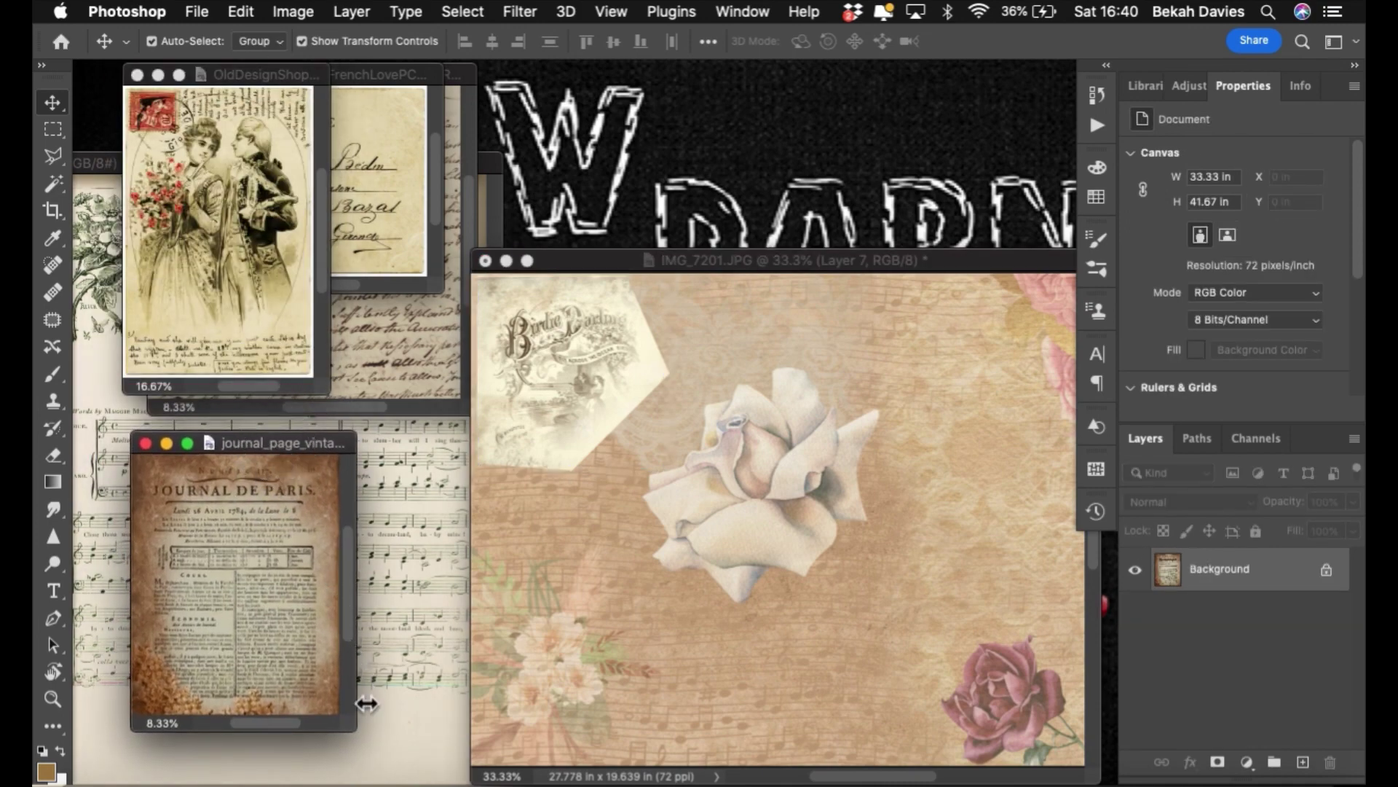
pyautogui.moveTo(359, 724); pyautogui.dragTo(435, 785)
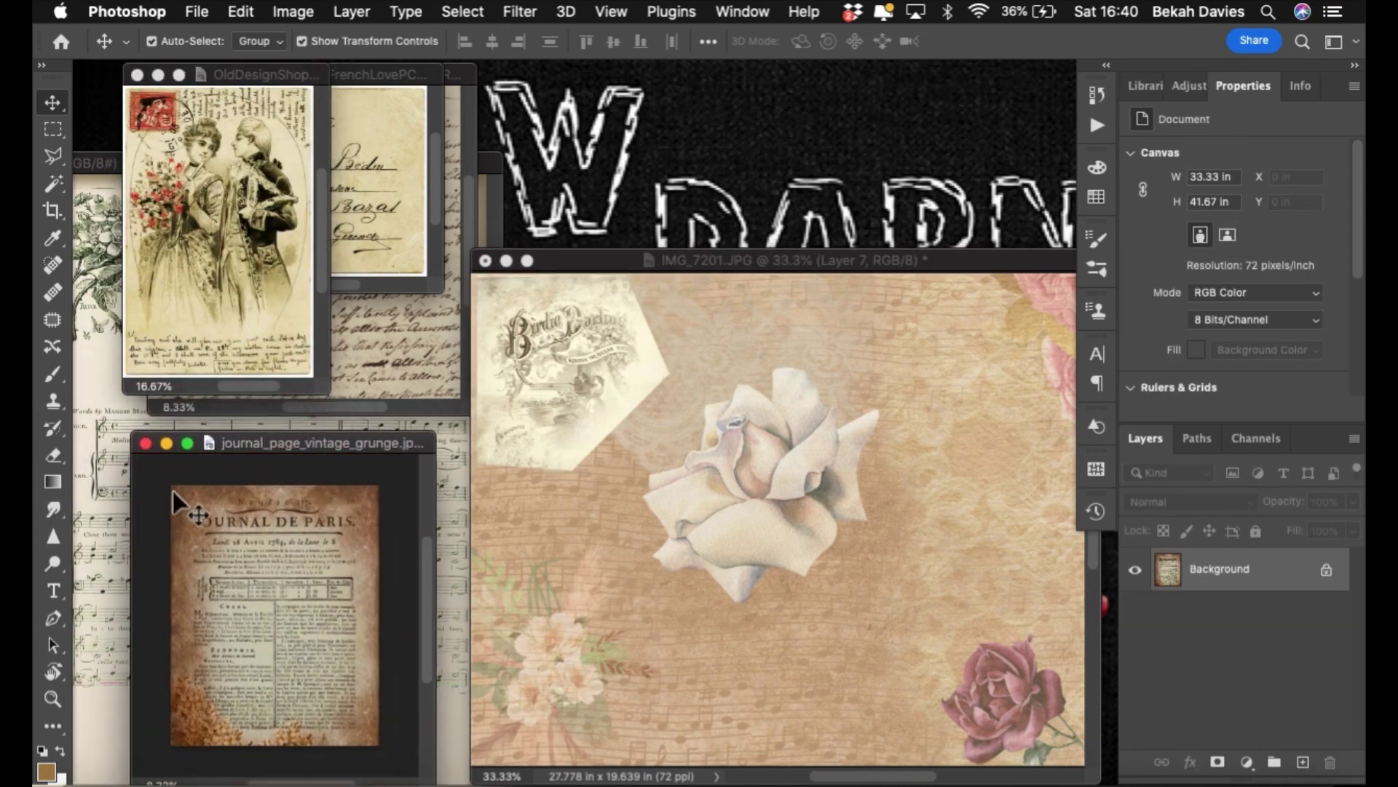
# - Select the full-width Journal de Paris title strip, copy it to a new layer and add it to the IMG_7201.JPG collage
pyautogui.press('m')
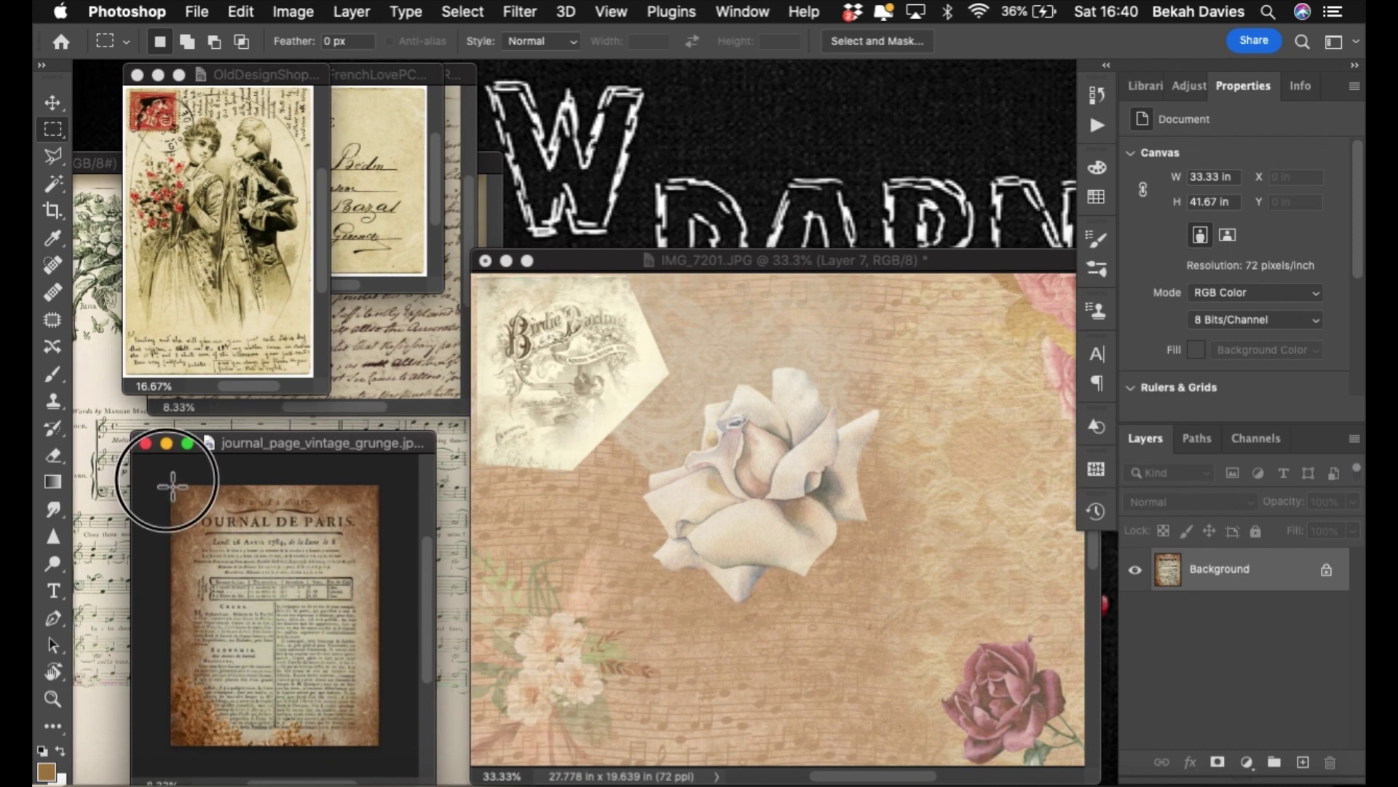
pyautogui.moveTo(172, 486); pyautogui.dragTo(400, 545)
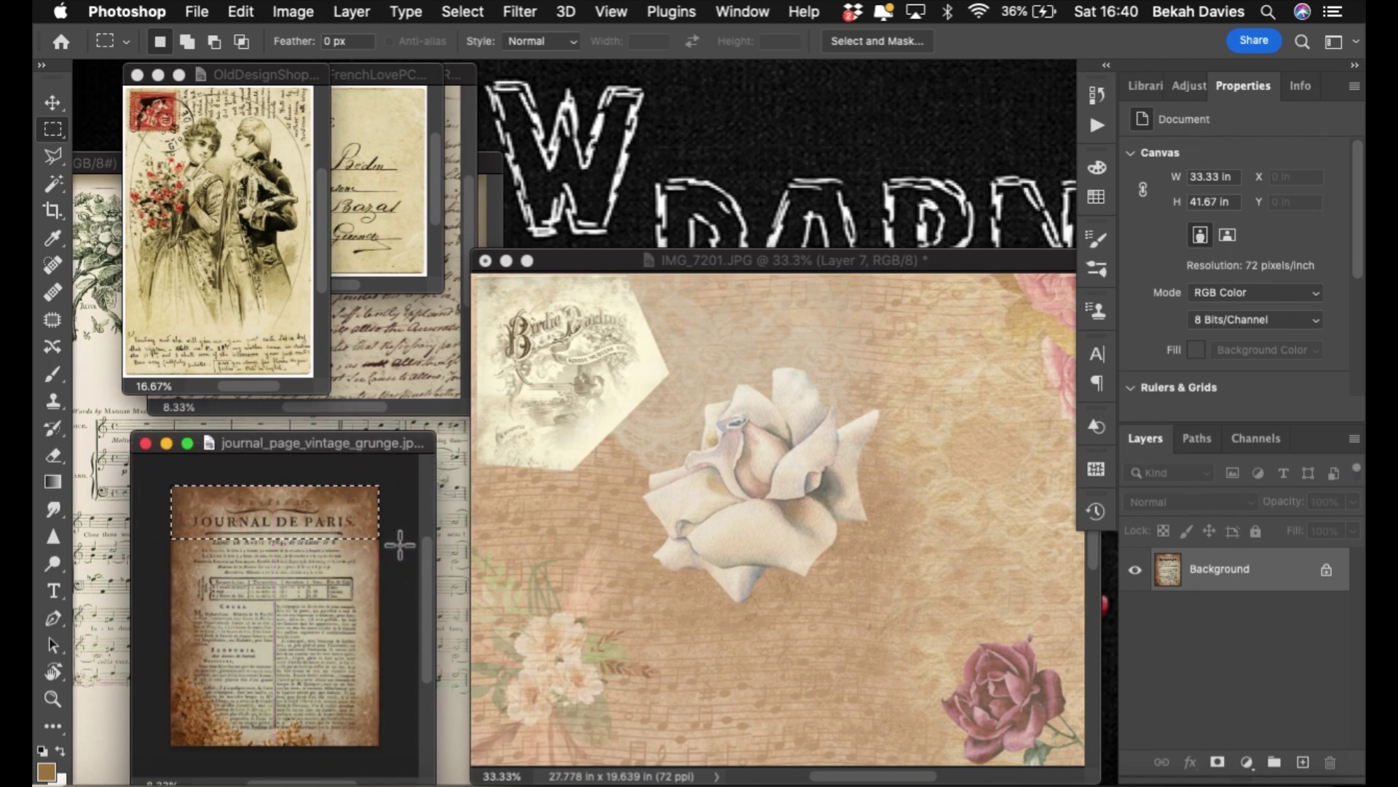
pyautogui.hotkey('ctrl', 'j')
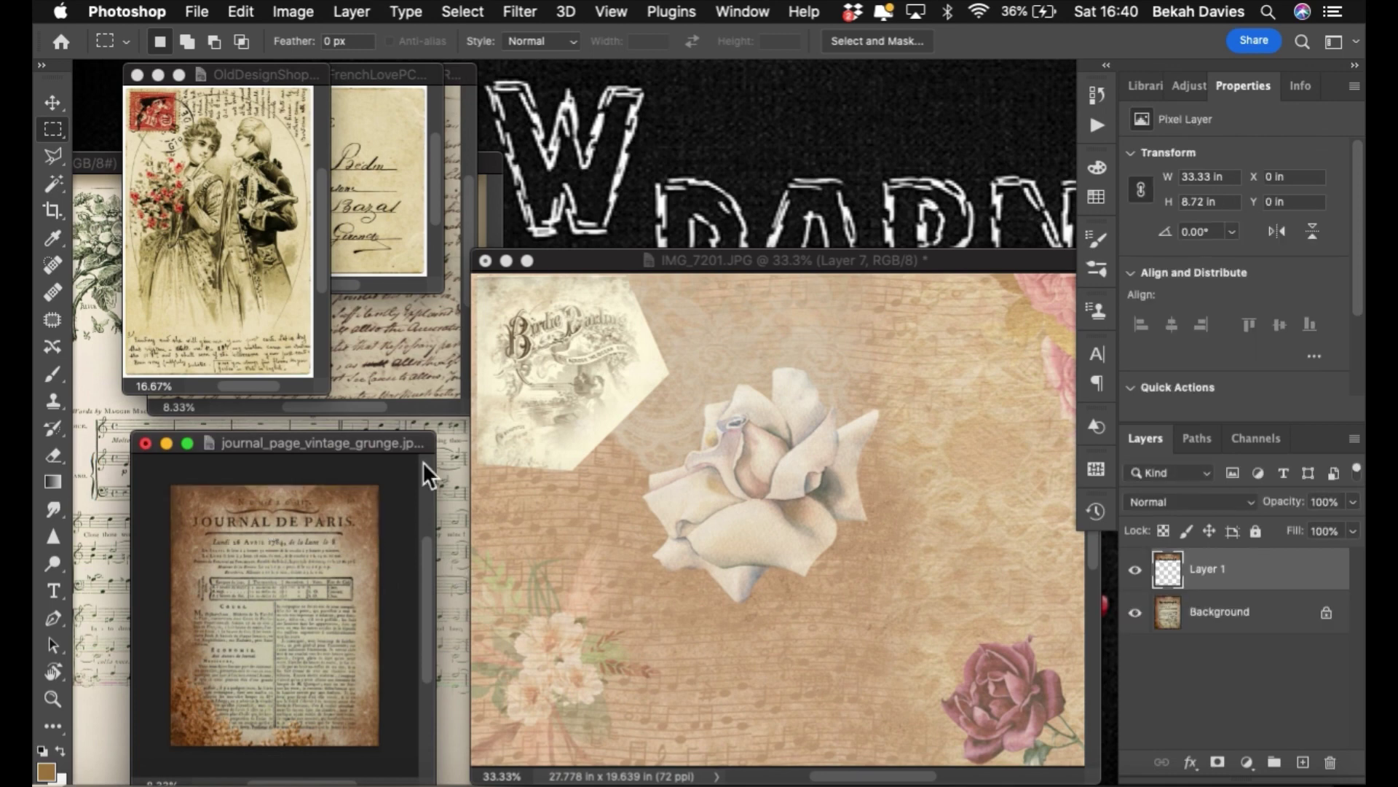
pyautogui.moveTo(1179, 567); pyautogui.dragTo(878, 602)
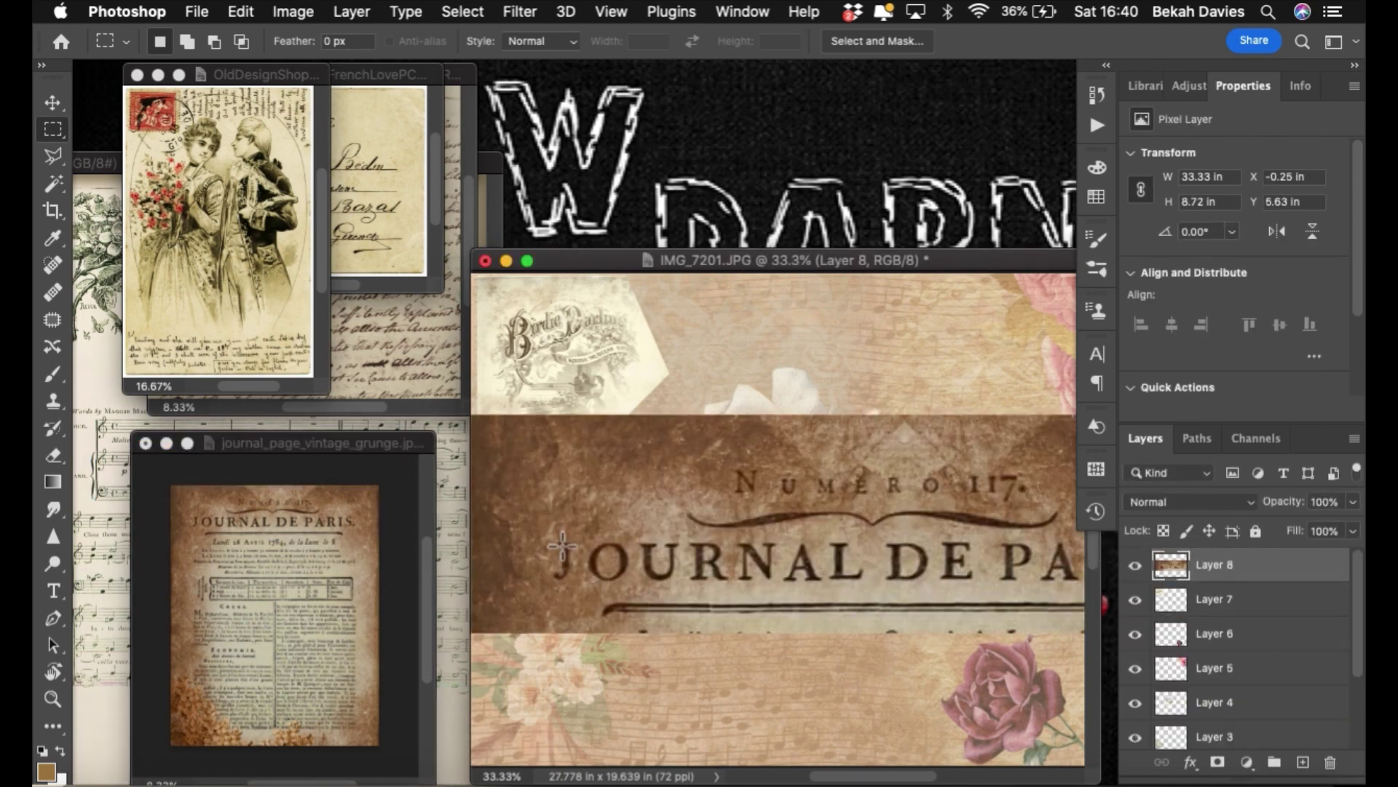
pyautogui.moveTo(633, 260); pyautogui.dragTo(633, 261)
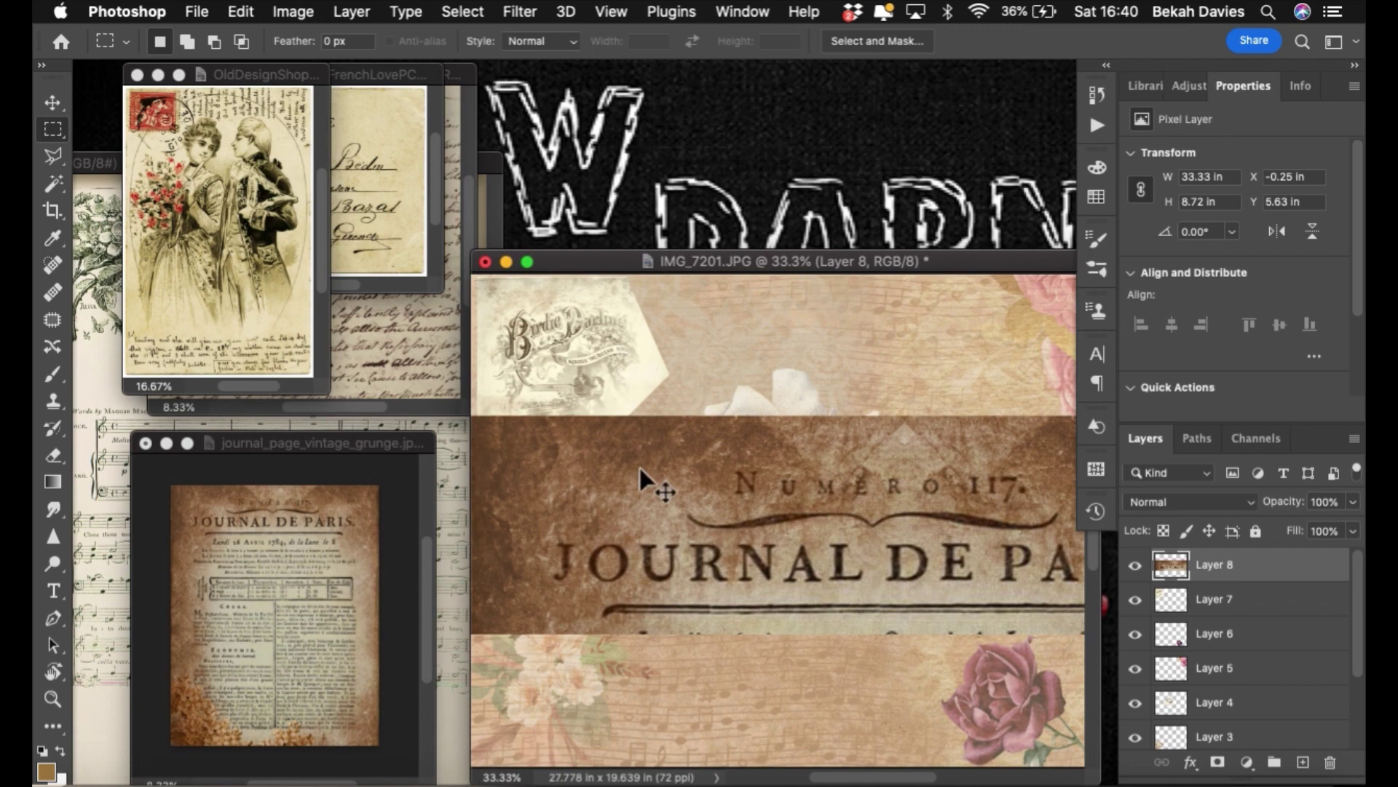
# - Scale the Journal de Paris strip to 36.69% and place it at the top of the collage, beside the Birdie Darling cut-out
pyautogui.hotkey('ctrl', 't')
pyautogui.moveTo(880, 416); pyautogui.dragTo(883, 540)
pyautogui.moveTo(858, 592); pyautogui.dragTo(824, 341)
pyautogui.moveTo(1020, 381); pyautogui.dragTo(972, 368)
pyautogui.moveTo(755, 343); pyautogui.dragTo(759, 316)
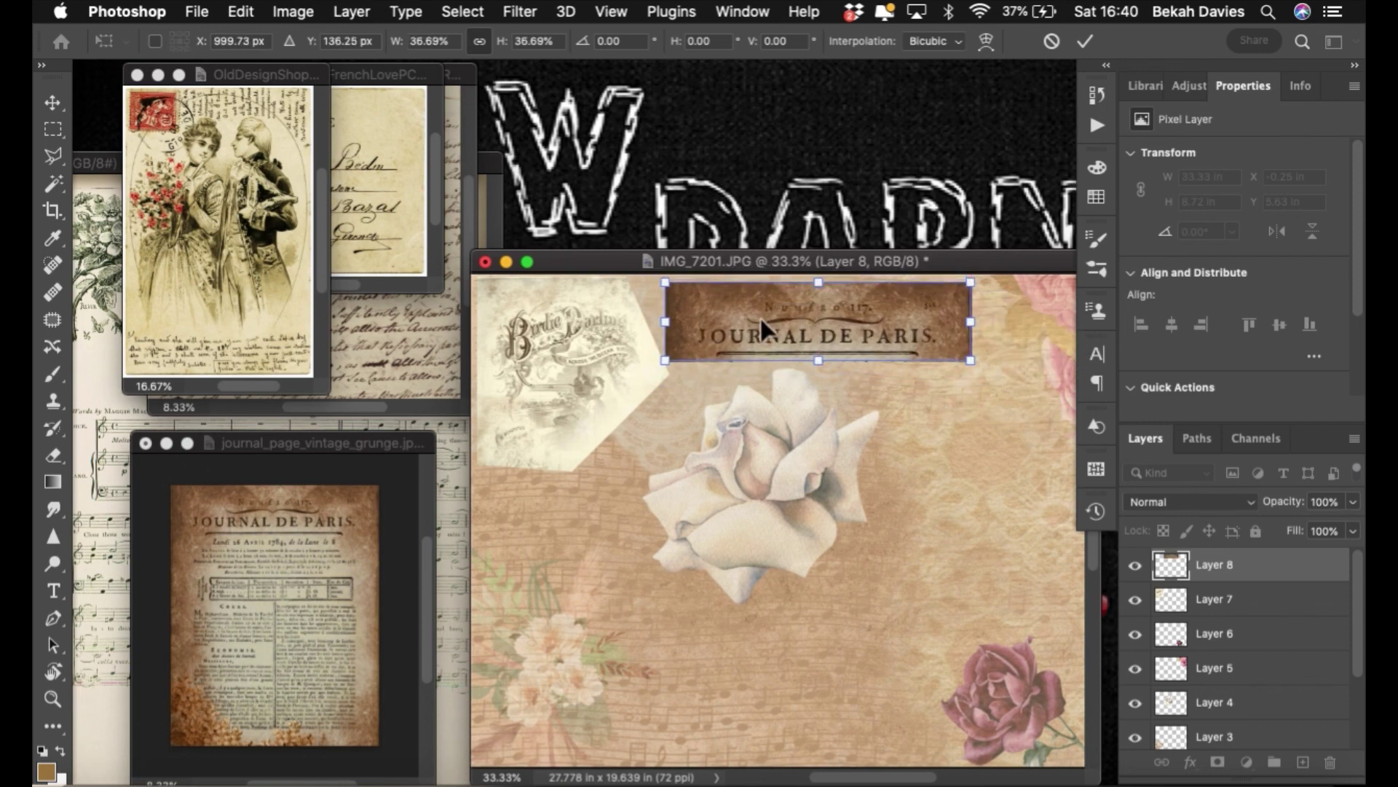
pyautogui.press('Return')
# - Select the Slumber Song sheet music in 8.jpg, copy it to a new layer and add it to the collage
pyautogui.press('m')
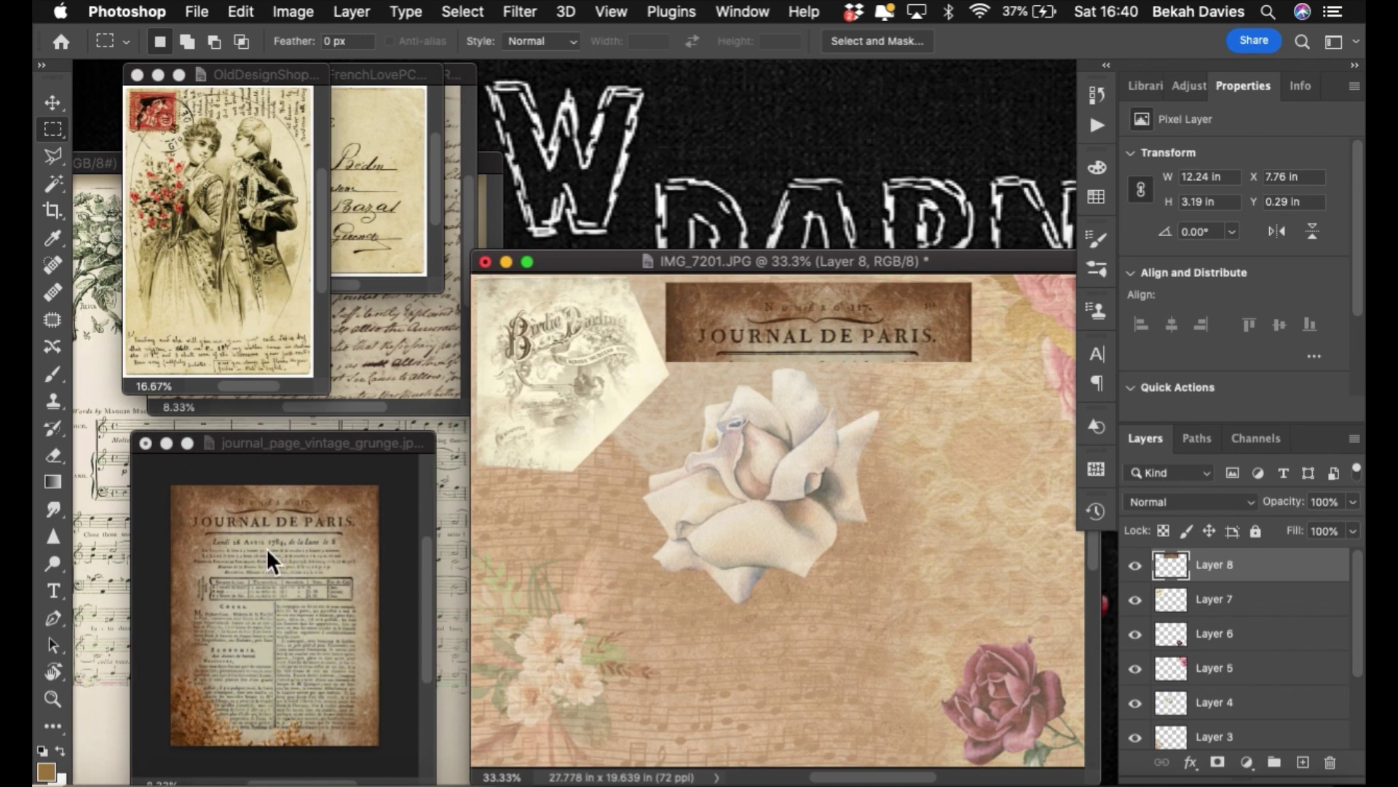
pyautogui.moveTo(252, 443); pyautogui.dragTo(233, 728)
pyautogui.click(219, 583)
pyautogui.moveTo(350, 179); pyautogui.dragTo(474, 90)
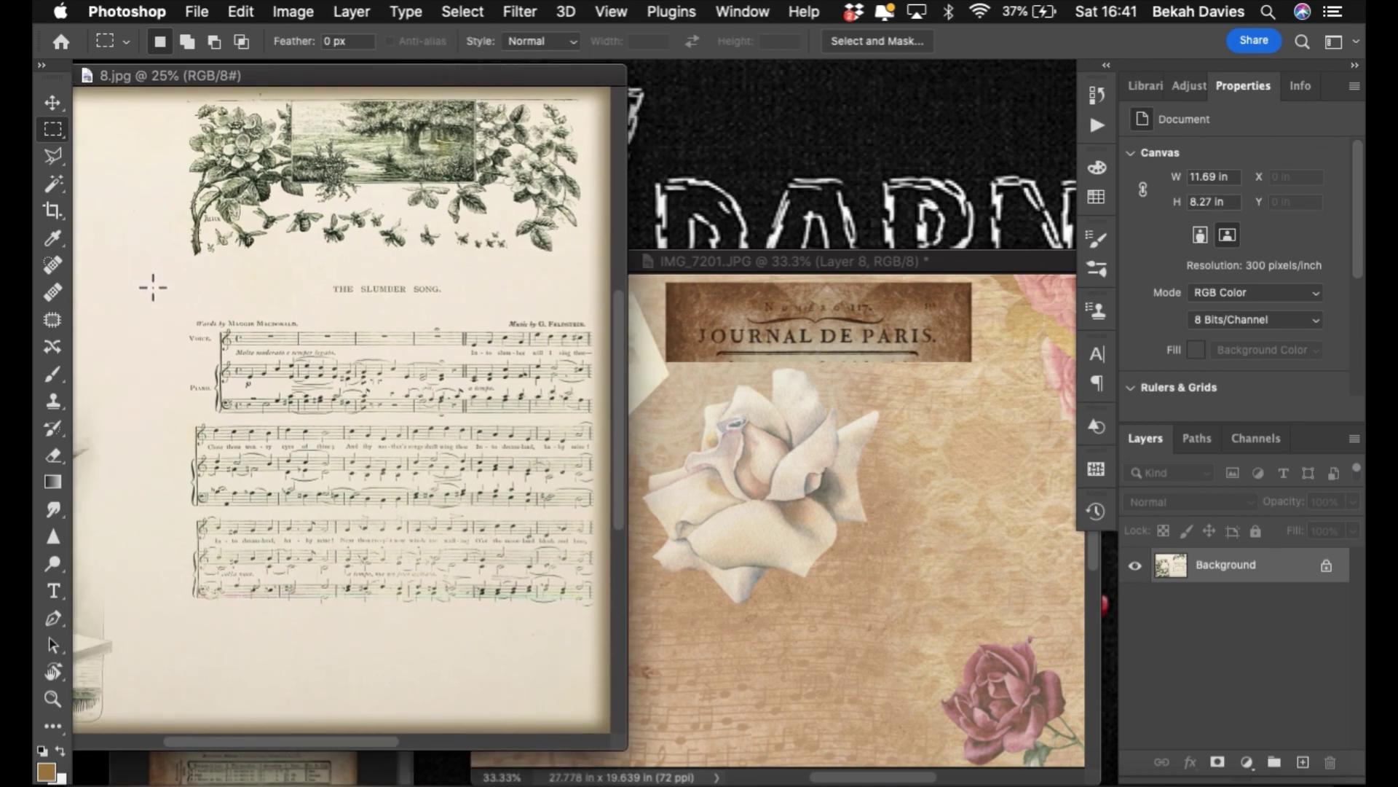
pyautogui.moveTo(153, 287); pyautogui.dragTo(593, 631)
pyautogui.press('super+j')
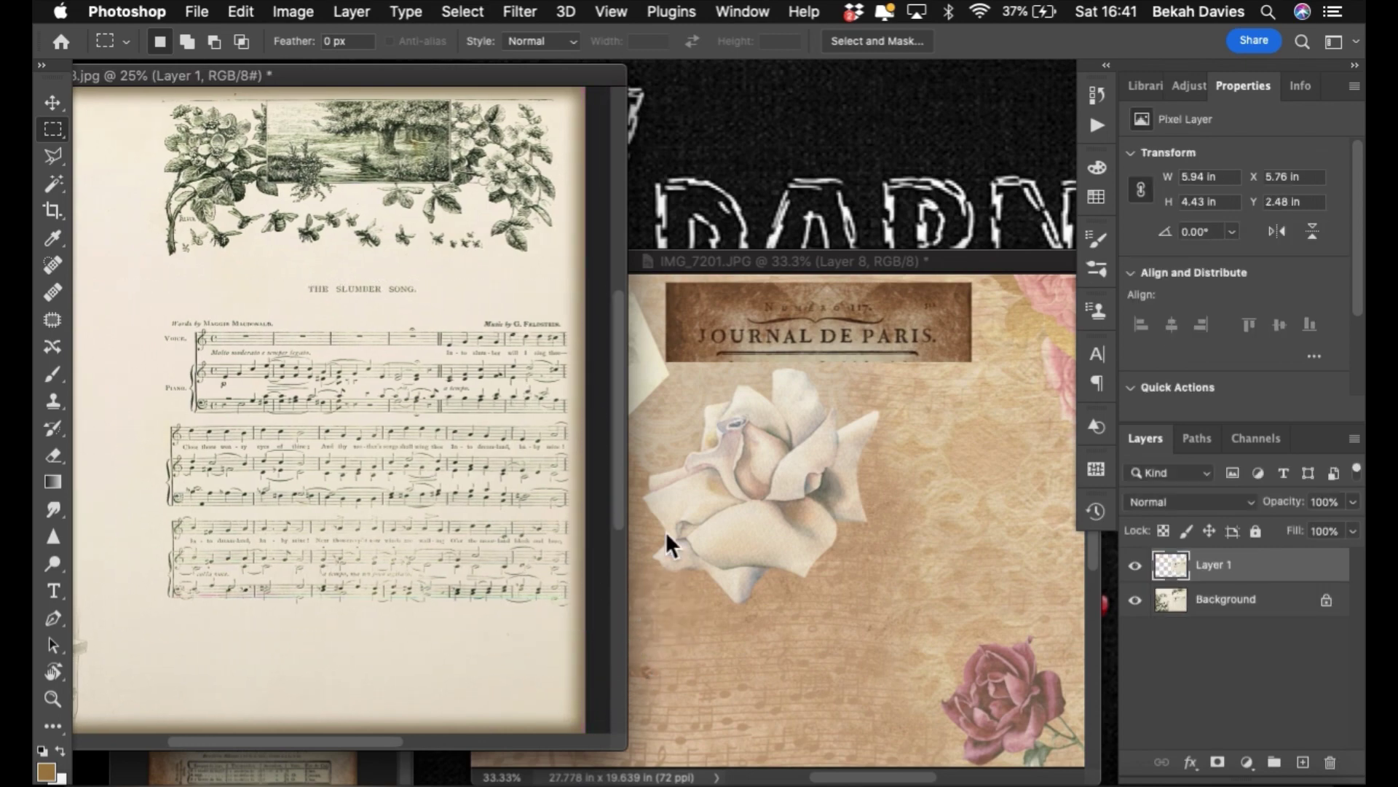
pyautogui.moveTo(1195, 565); pyautogui.dragTo(830, 525)
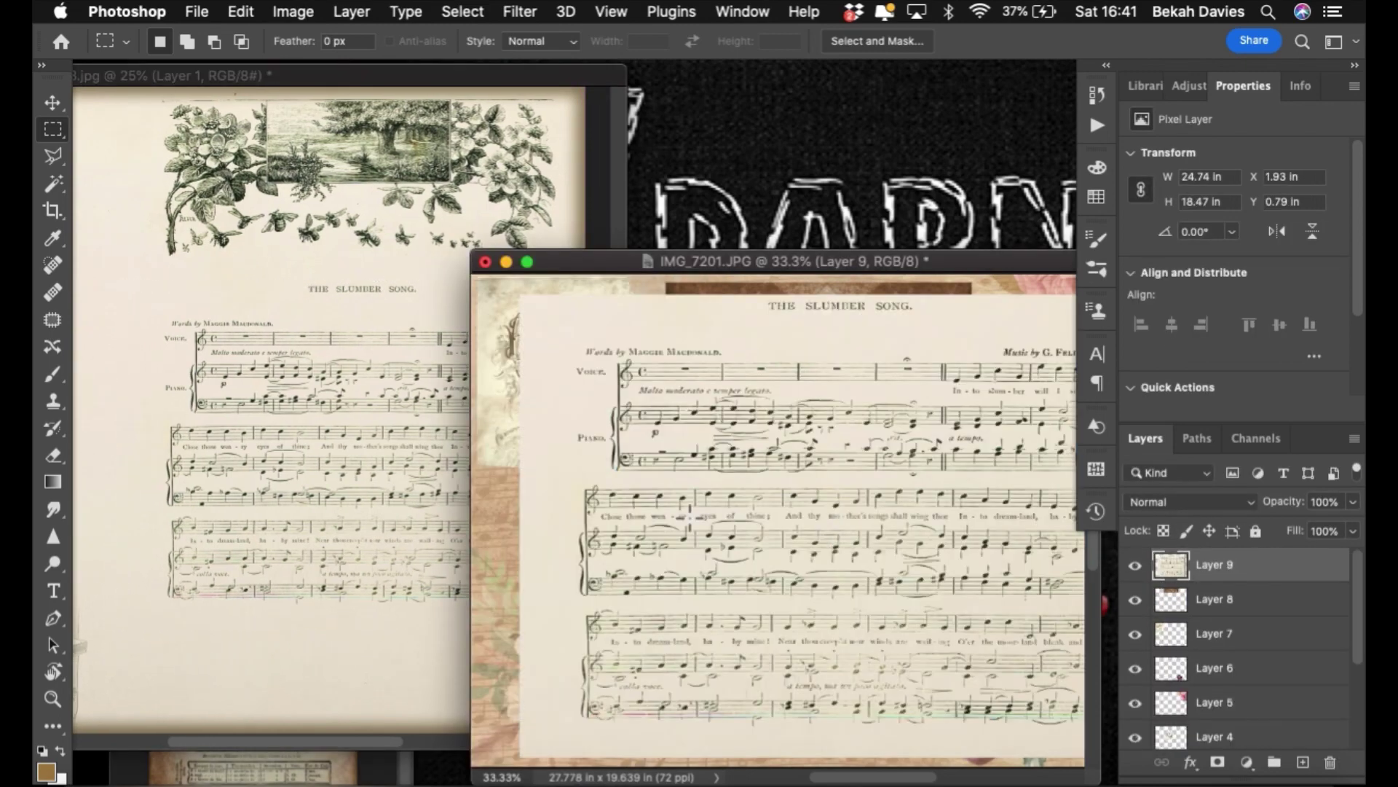
# - Scale the sheet music to 31.11% and place it to the right of the white rose
pyautogui.press('super+t')
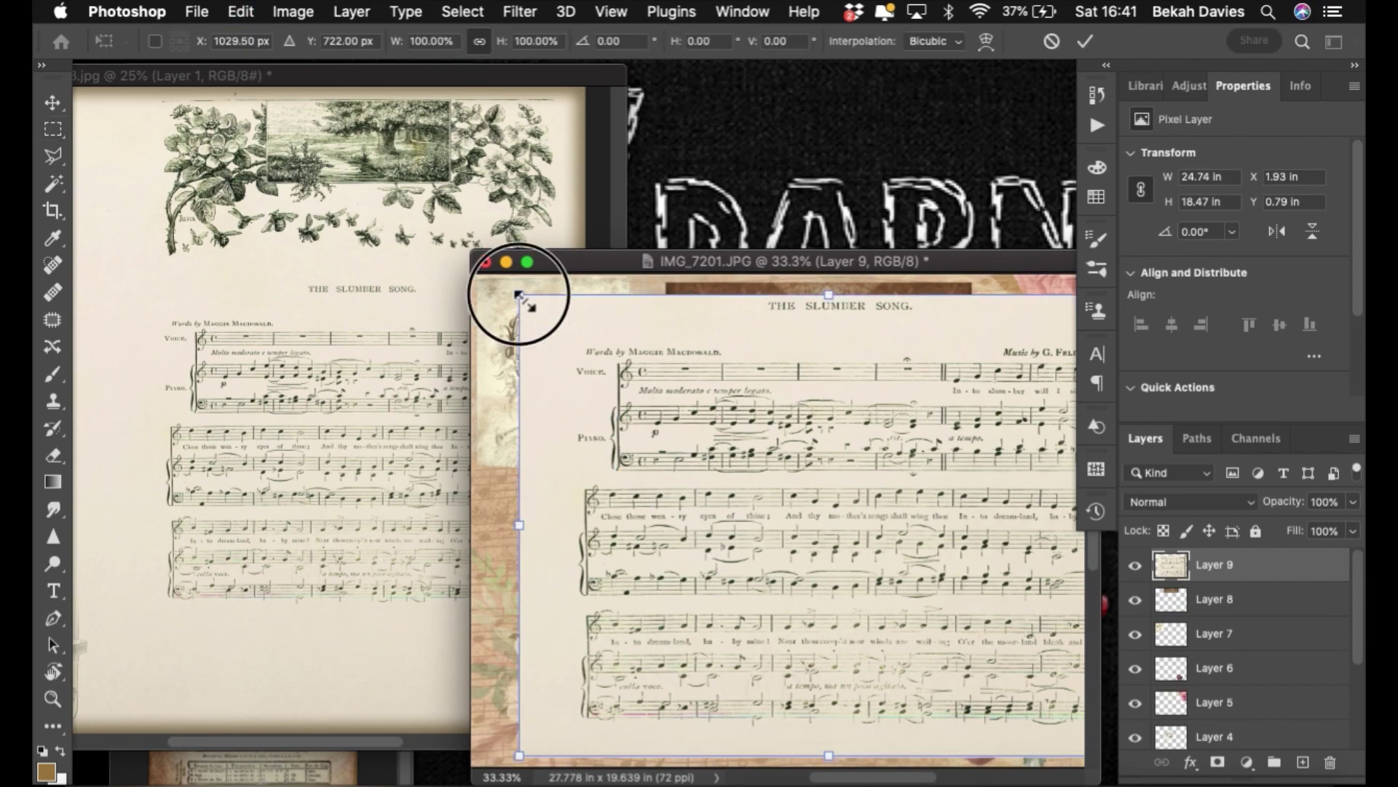
pyautogui.moveTo(536, 305); pyautogui.dragTo(946, 611)
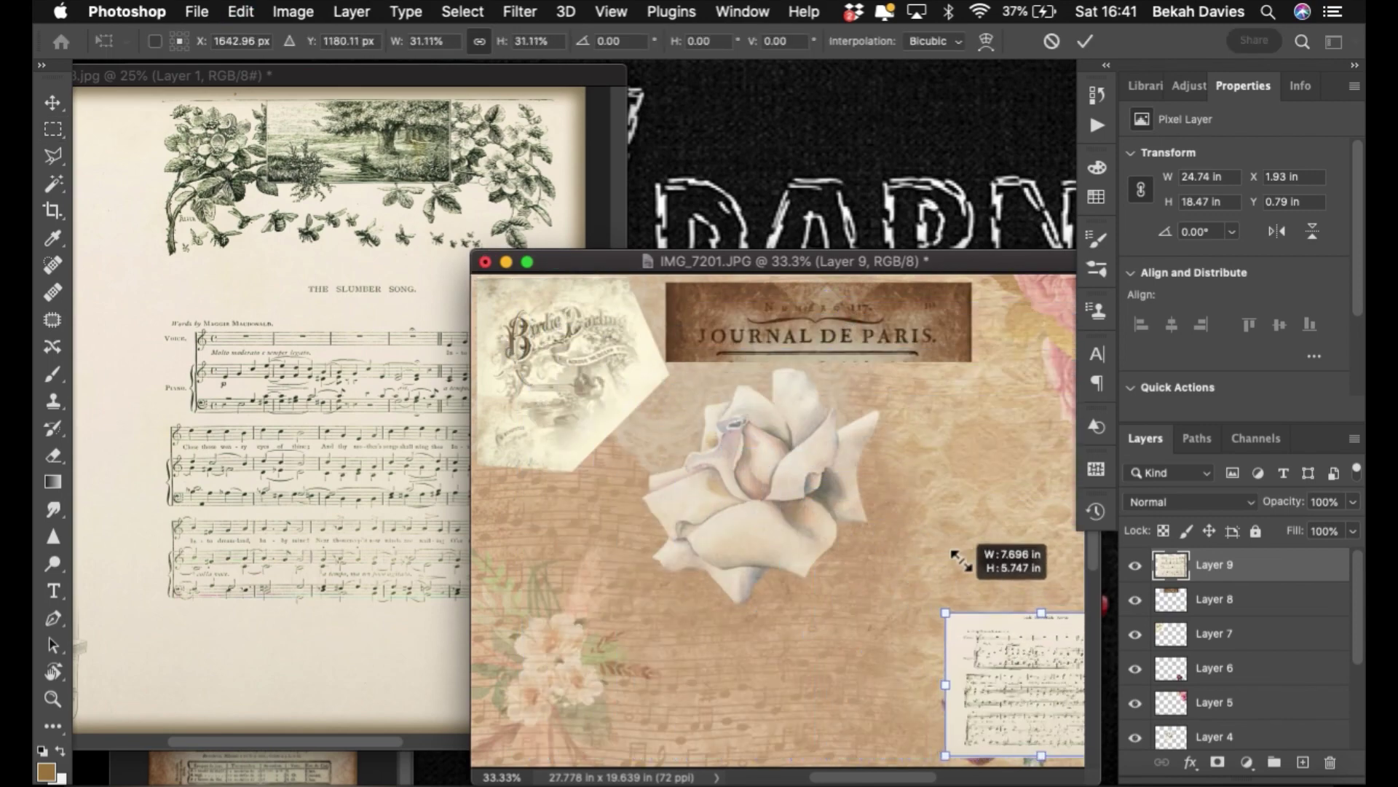
pyautogui.moveTo(999, 263); pyautogui.dragTo(845, 218)
pyautogui.moveTo(866, 619); pyautogui.dragTo(788, 409)
pyautogui.click(1085, 40)
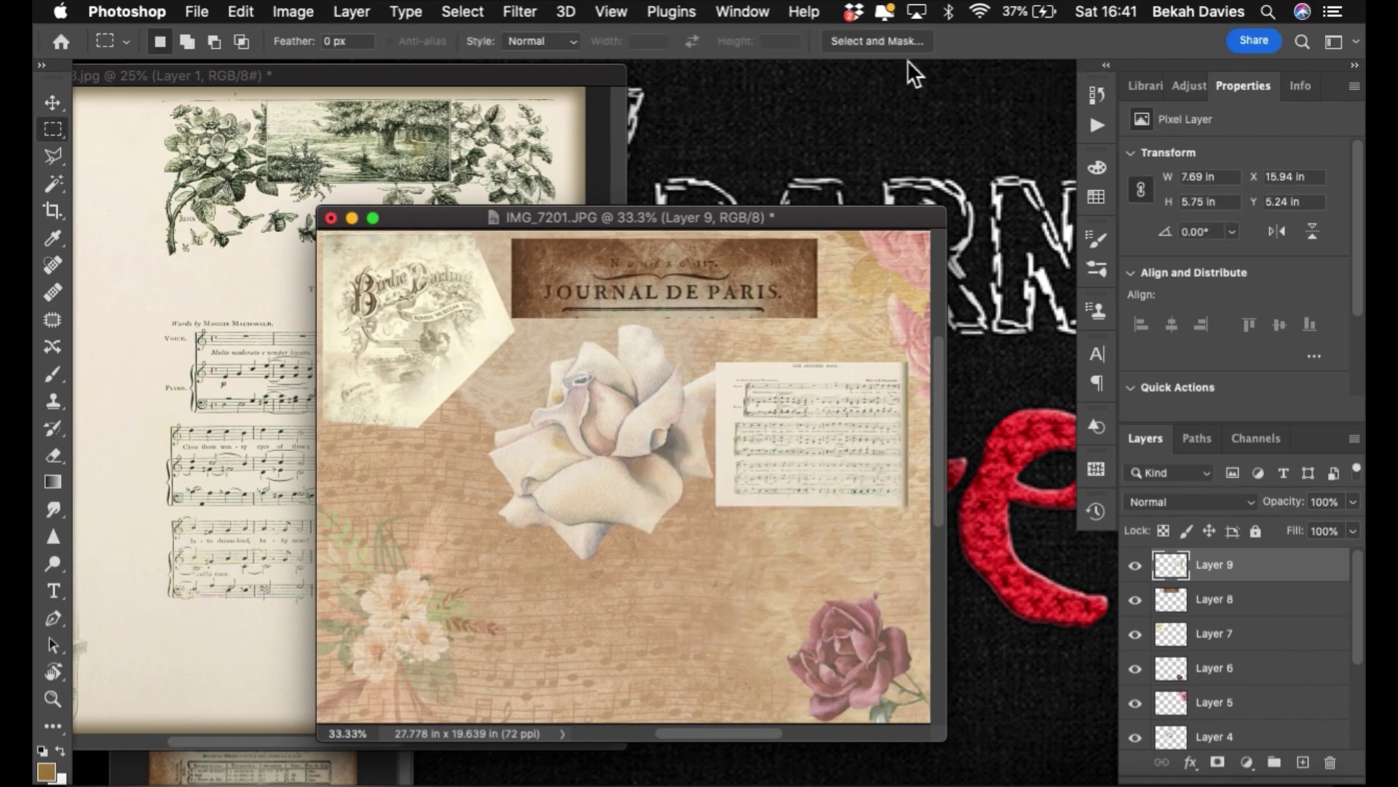
# - Close 8.jpg without saving its changes
pyautogui.doubleClick(160, 76)
pyautogui.moveTo(492, 106); pyautogui.dragTo(565, 107)
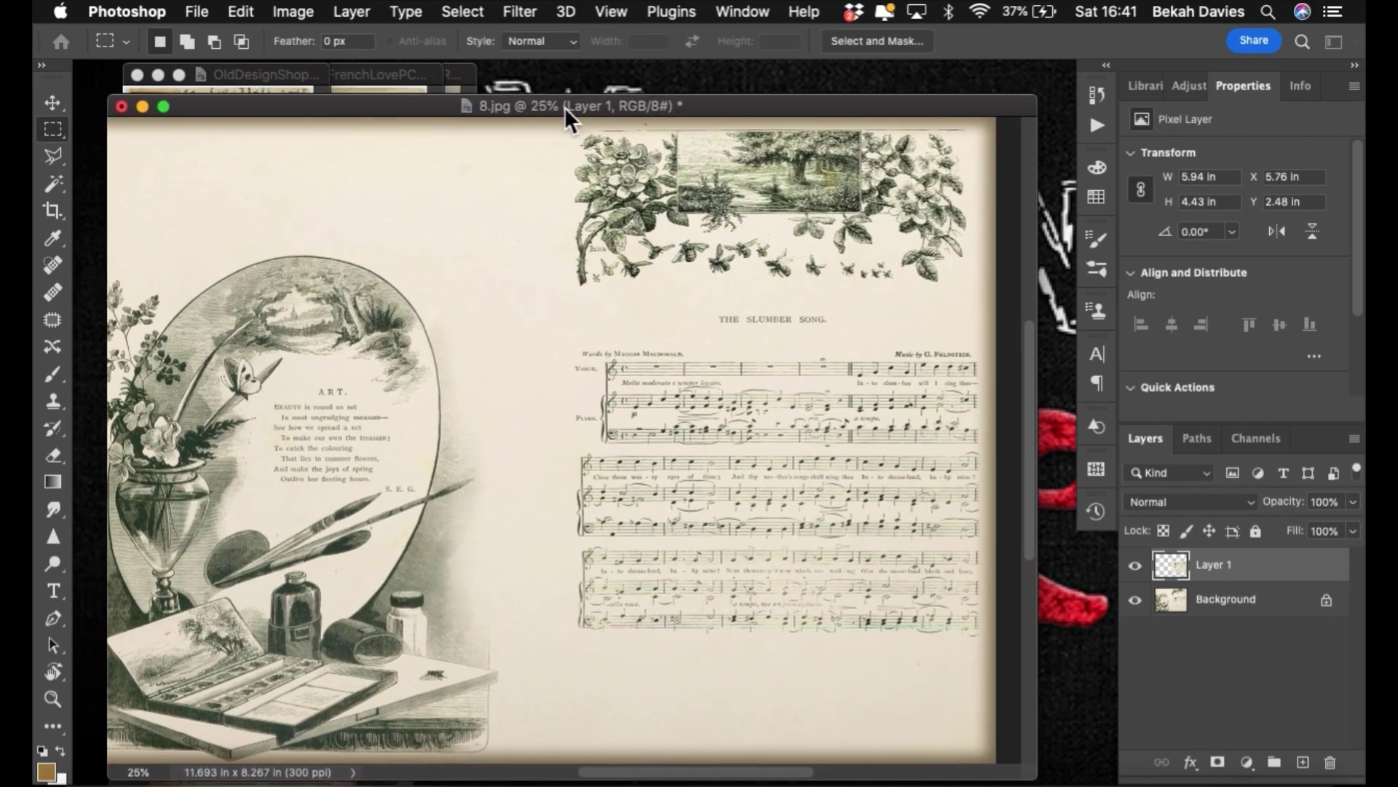
pyautogui.click(122, 107)
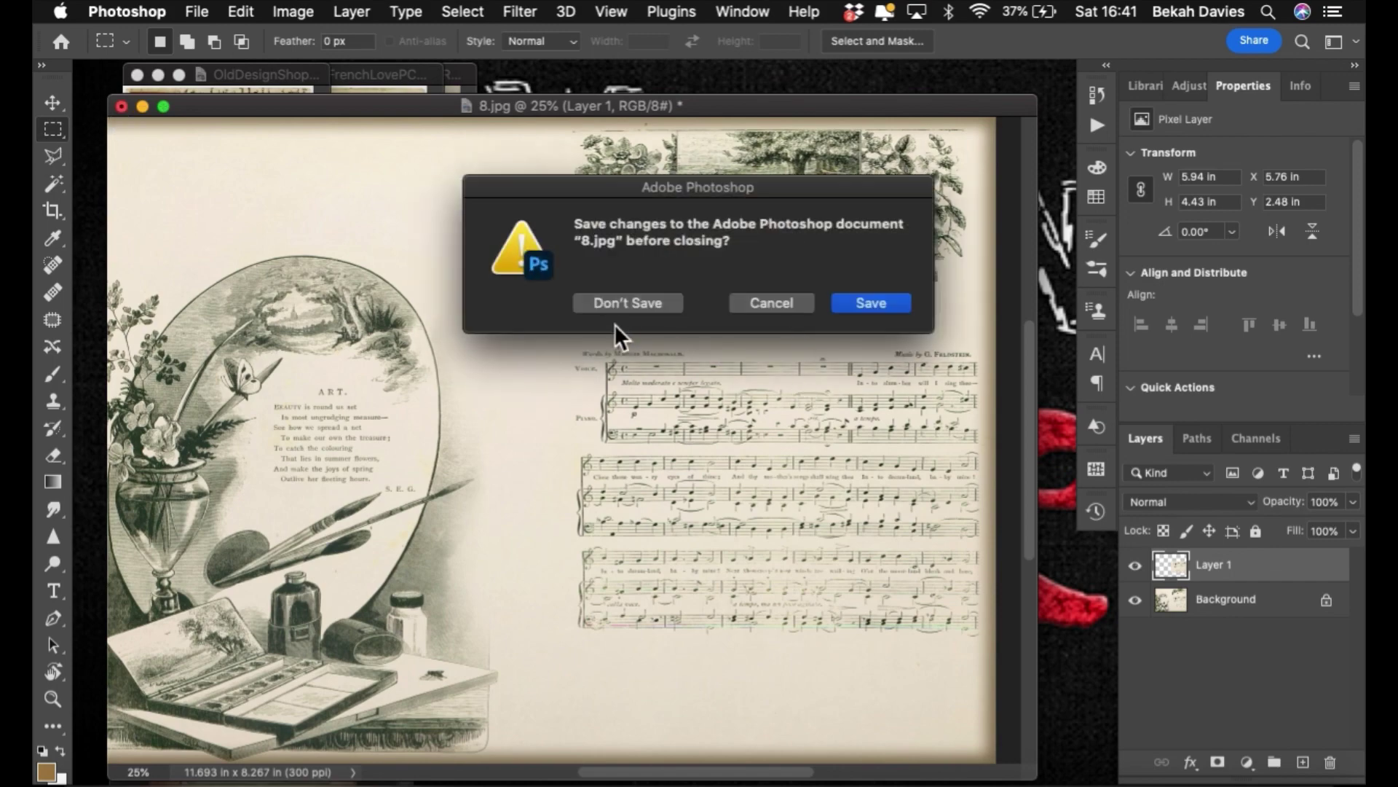
pyautogui.click(624, 304)
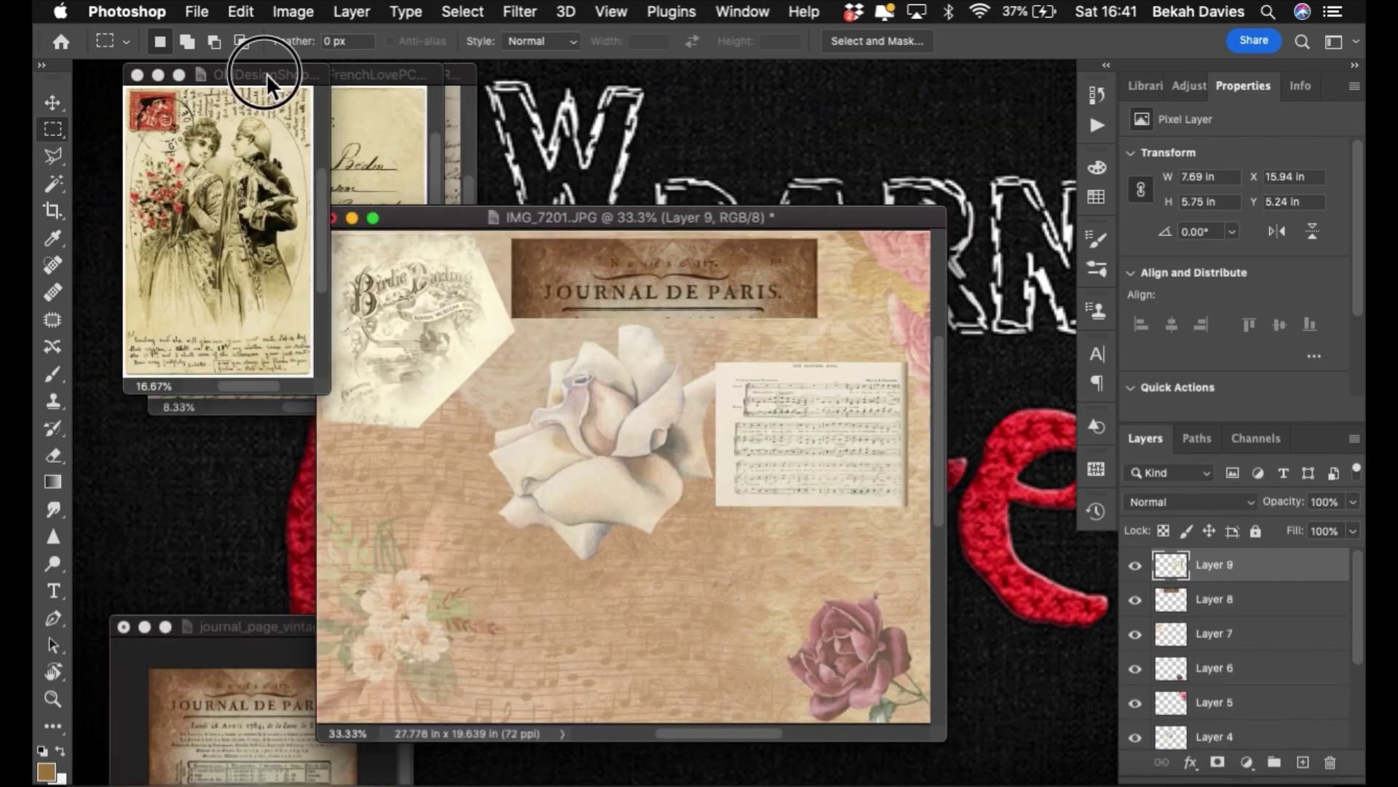
# - Add the couple postcard image to the collage as a new layer and move it over the left half of the canvas
pyautogui.moveTo(267, 73); pyautogui.dragTo(276, 251)
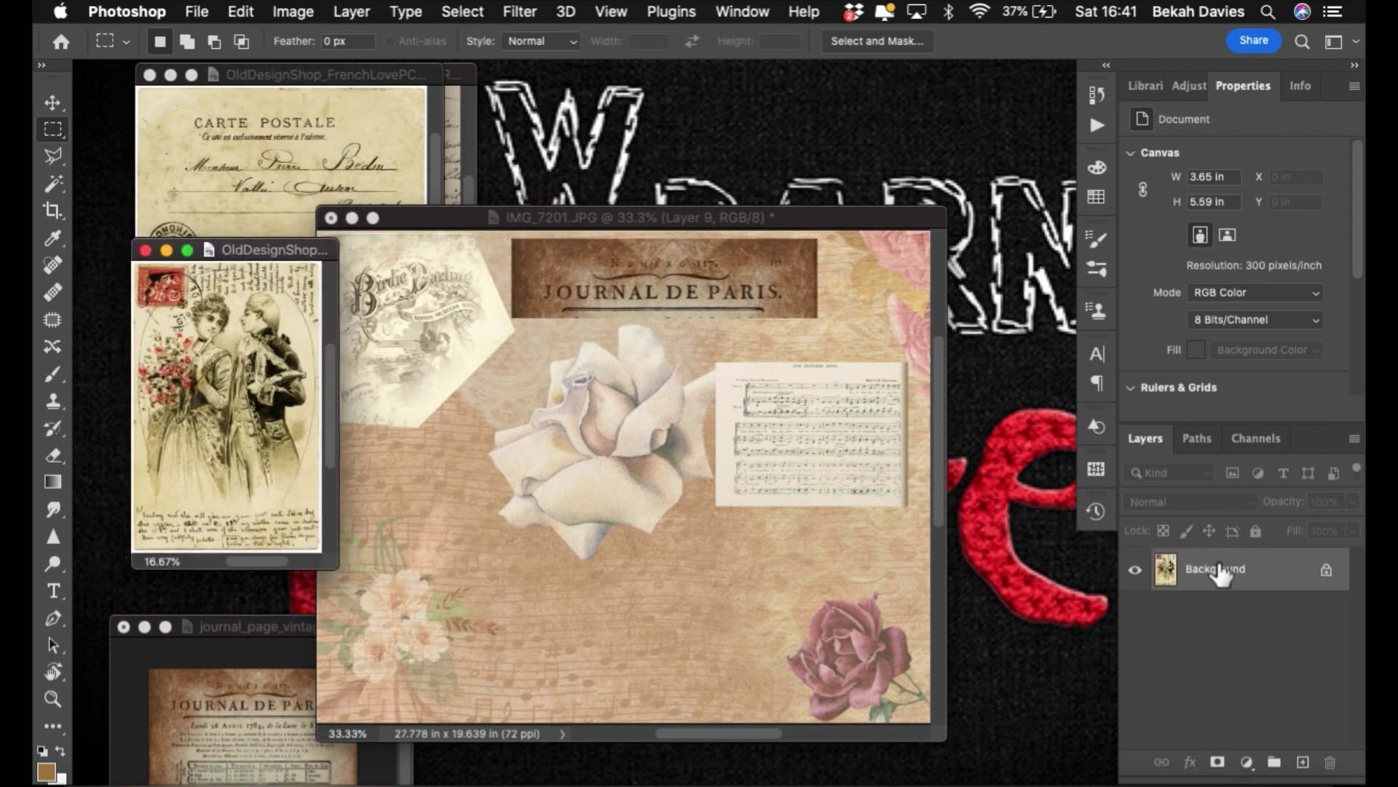
pyautogui.moveTo(1242, 577); pyautogui.dragTo(690, 597)
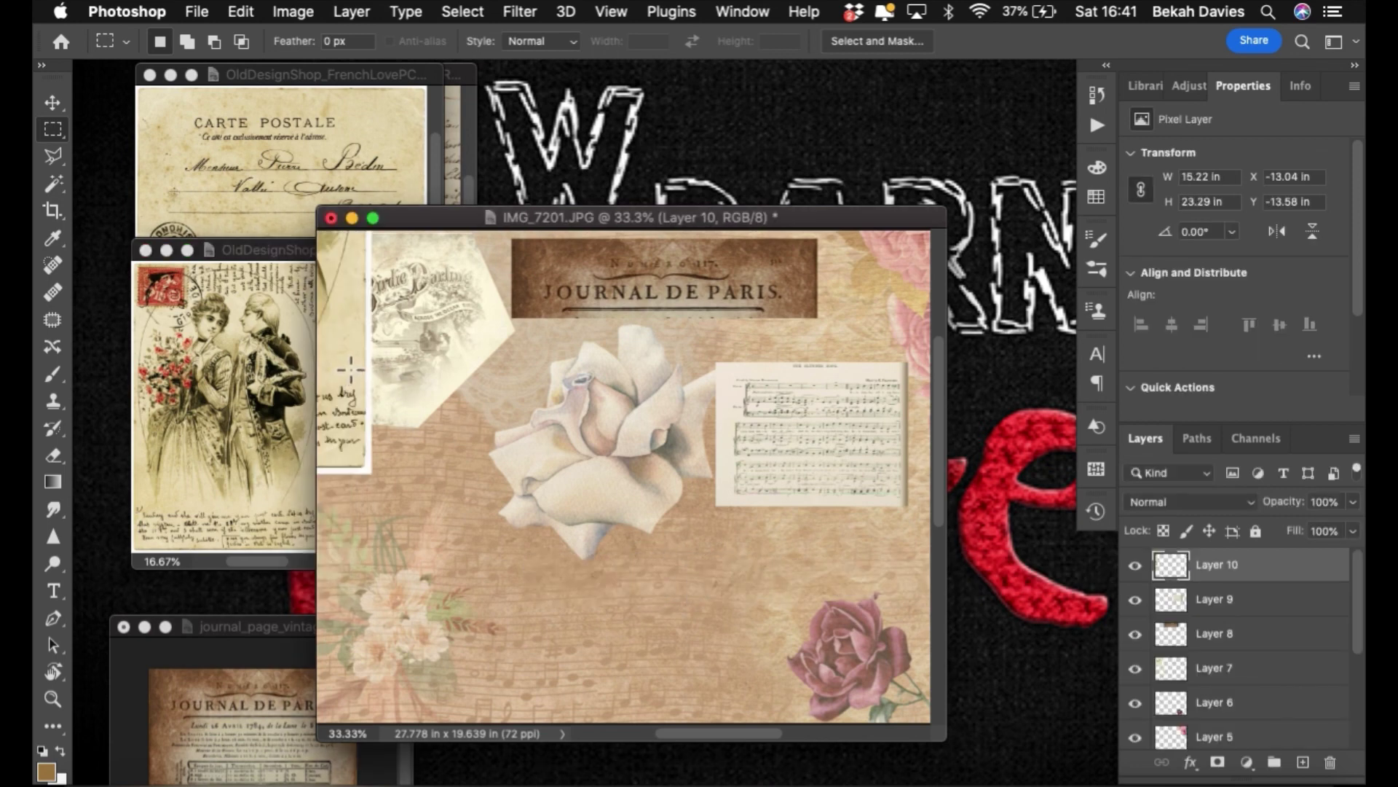
pyautogui.press('v')
pyautogui.moveTo(343, 350); pyautogui.dragTo(637, 557)
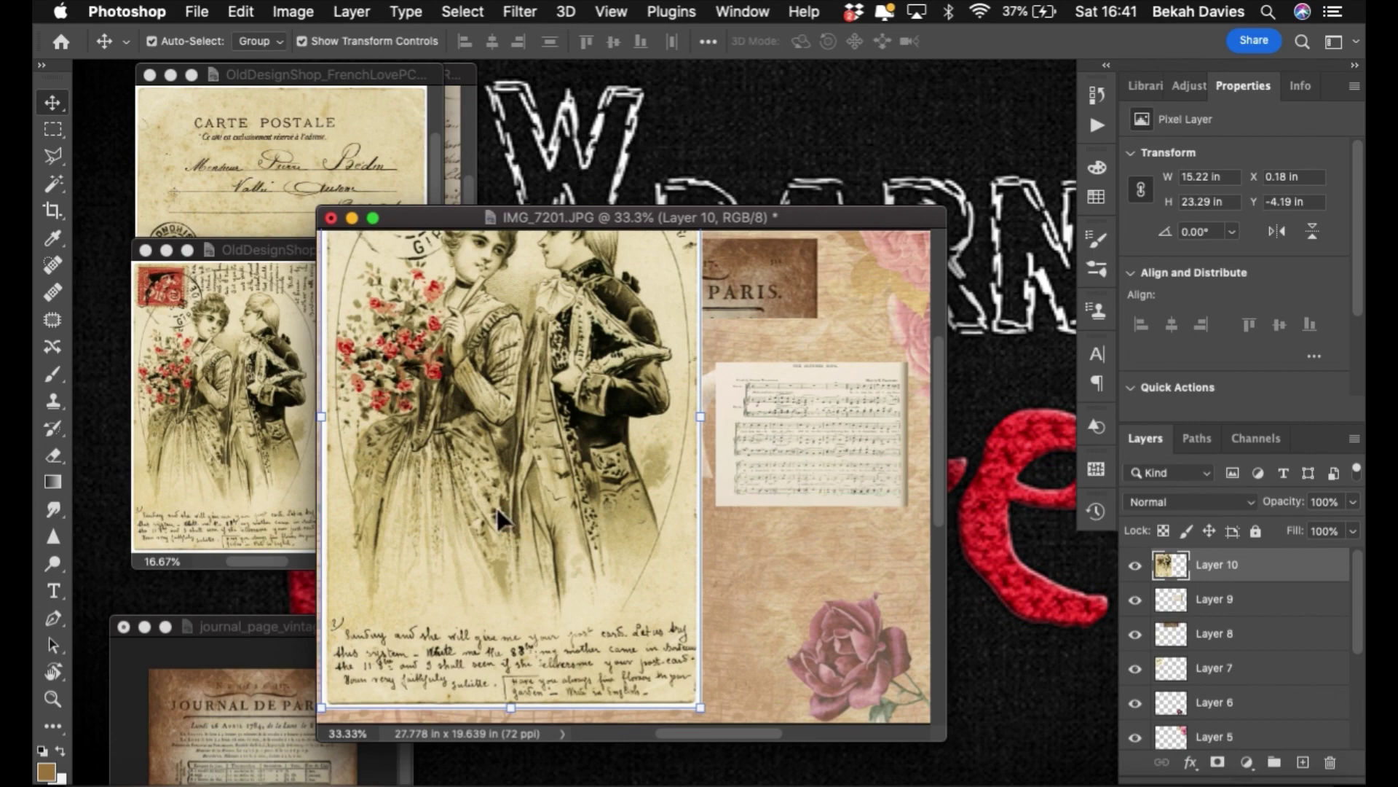
# - Show the collage in full-screen mode, move the couple postcard toward the centre and scale it to 75.14%
pyautogui.press('f')
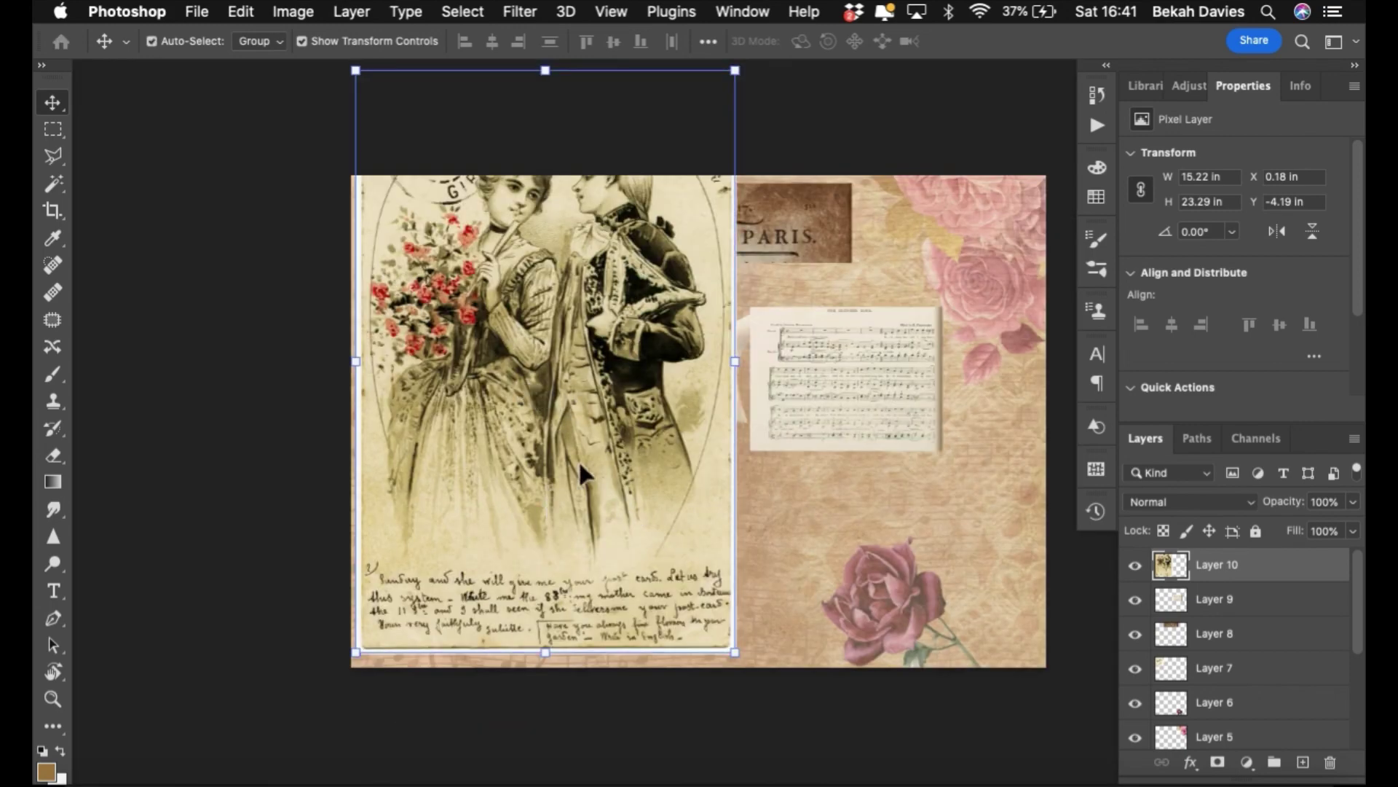
pyautogui.moveTo(579, 461); pyautogui.dragTo(663, 467)
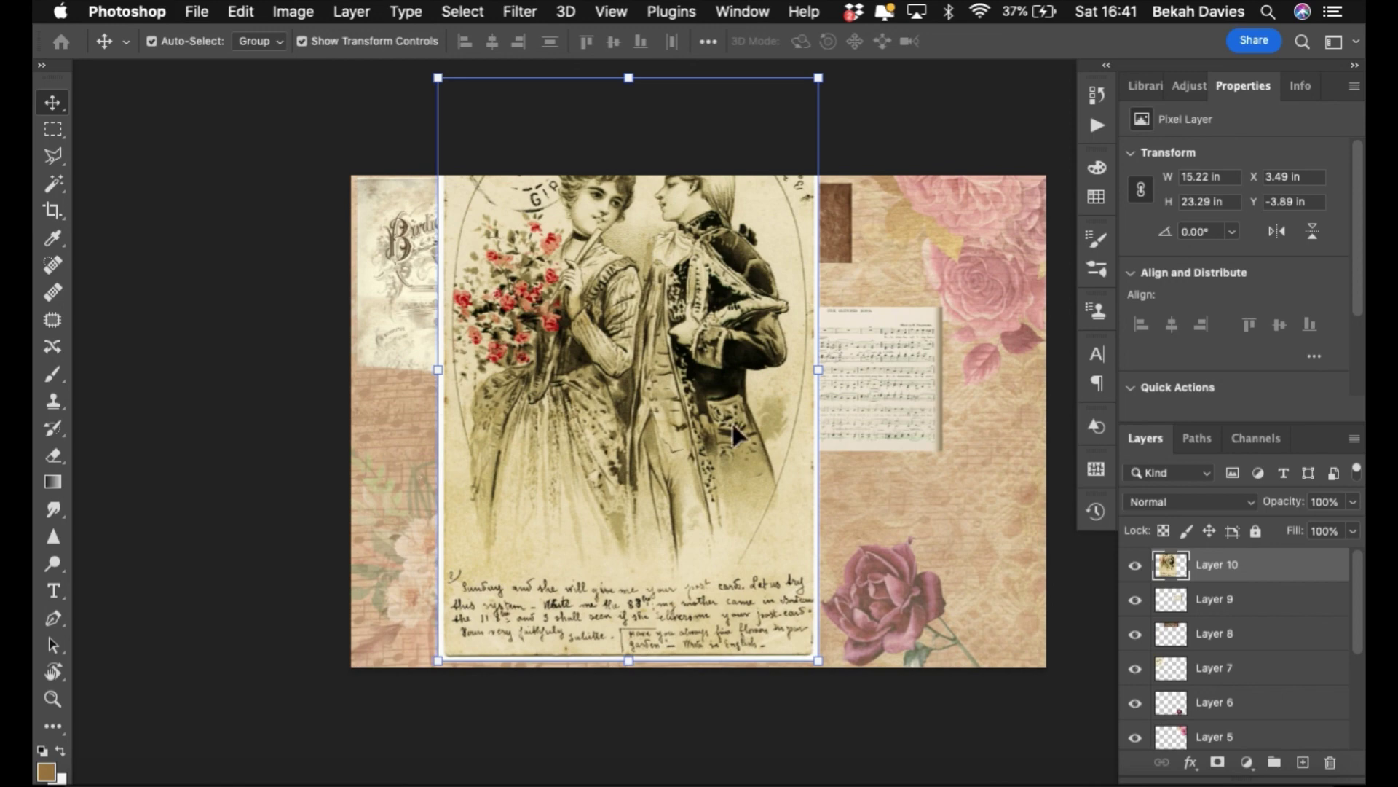
pyautogui.press('m')
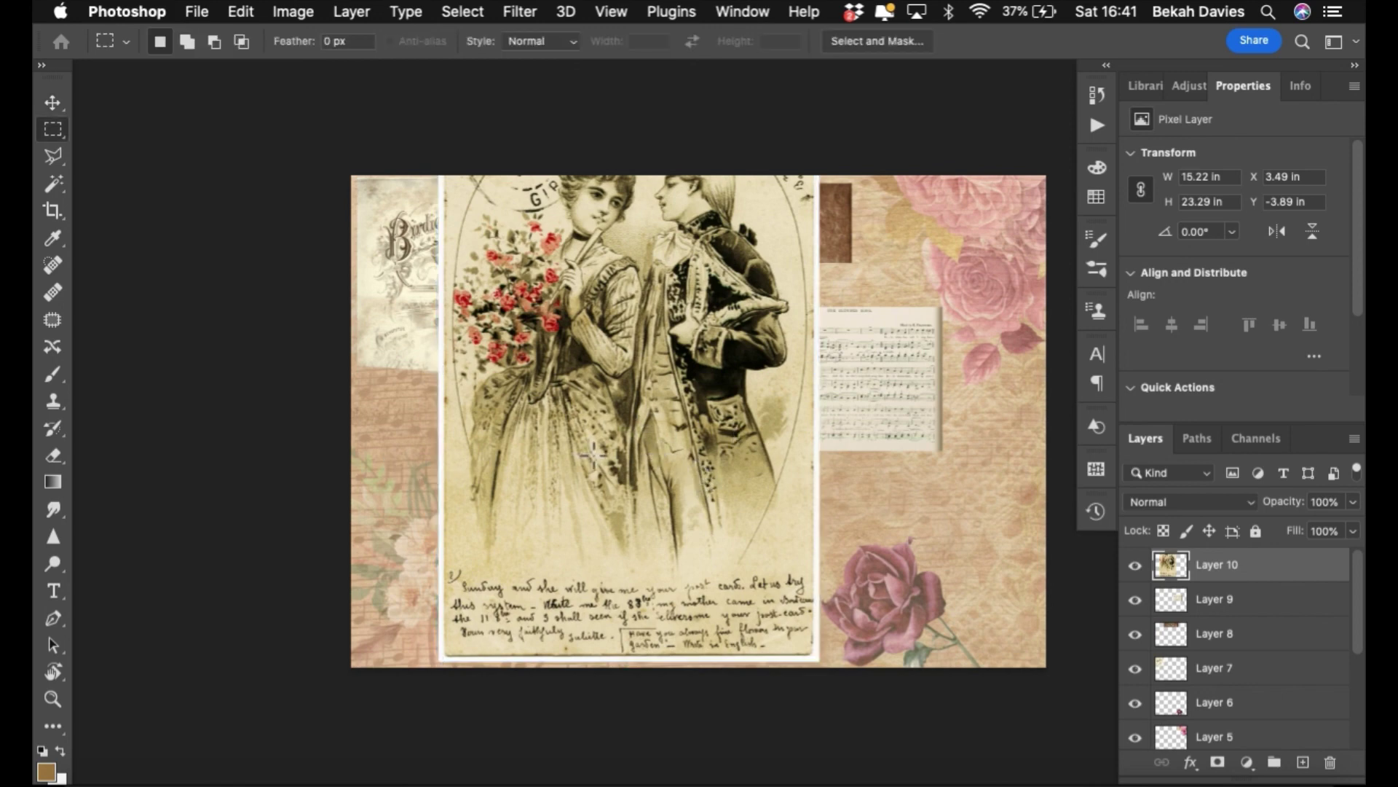
pyautogui.press('super+t')
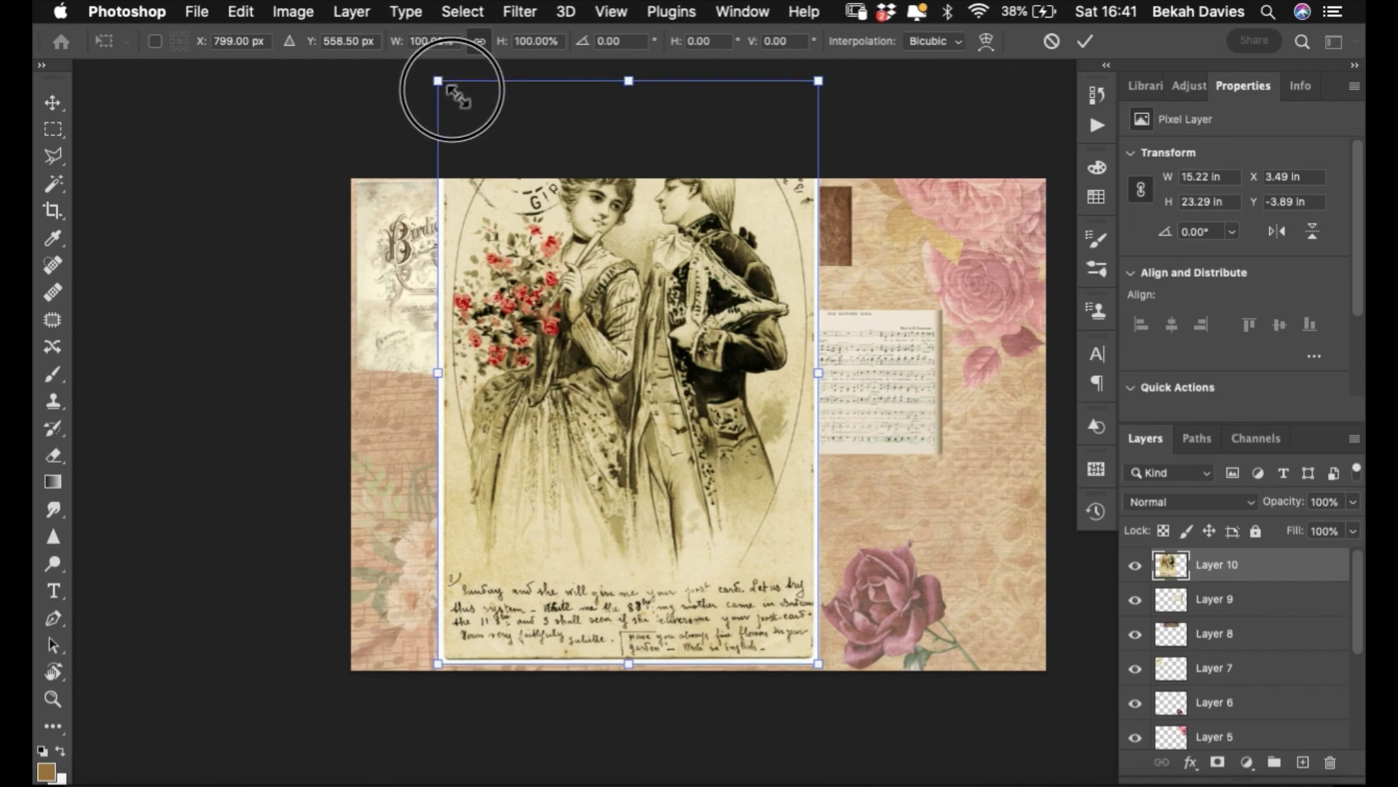
pyautogui.moveTo(438, 77); pyautogui.dragTo(533, 226)
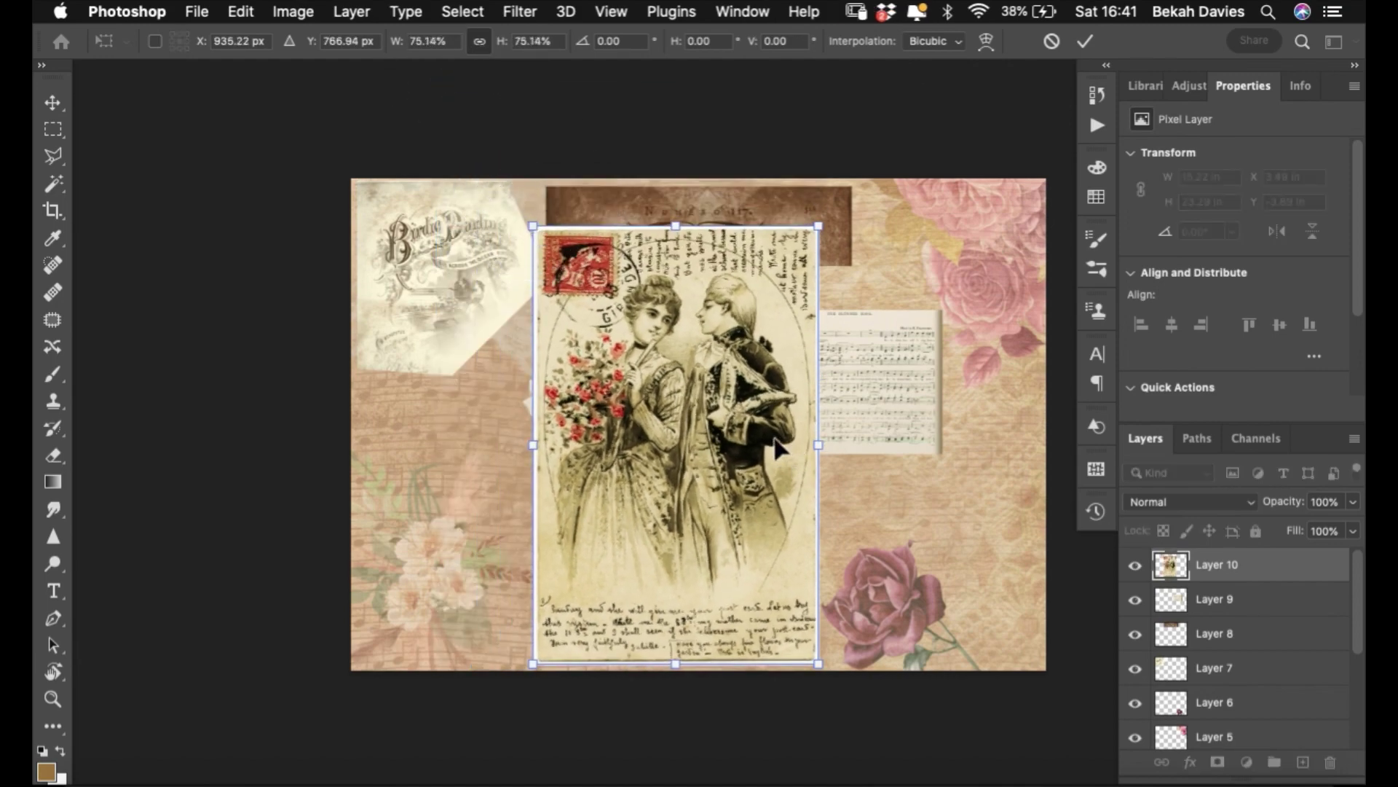
pyautogui.press('Return')
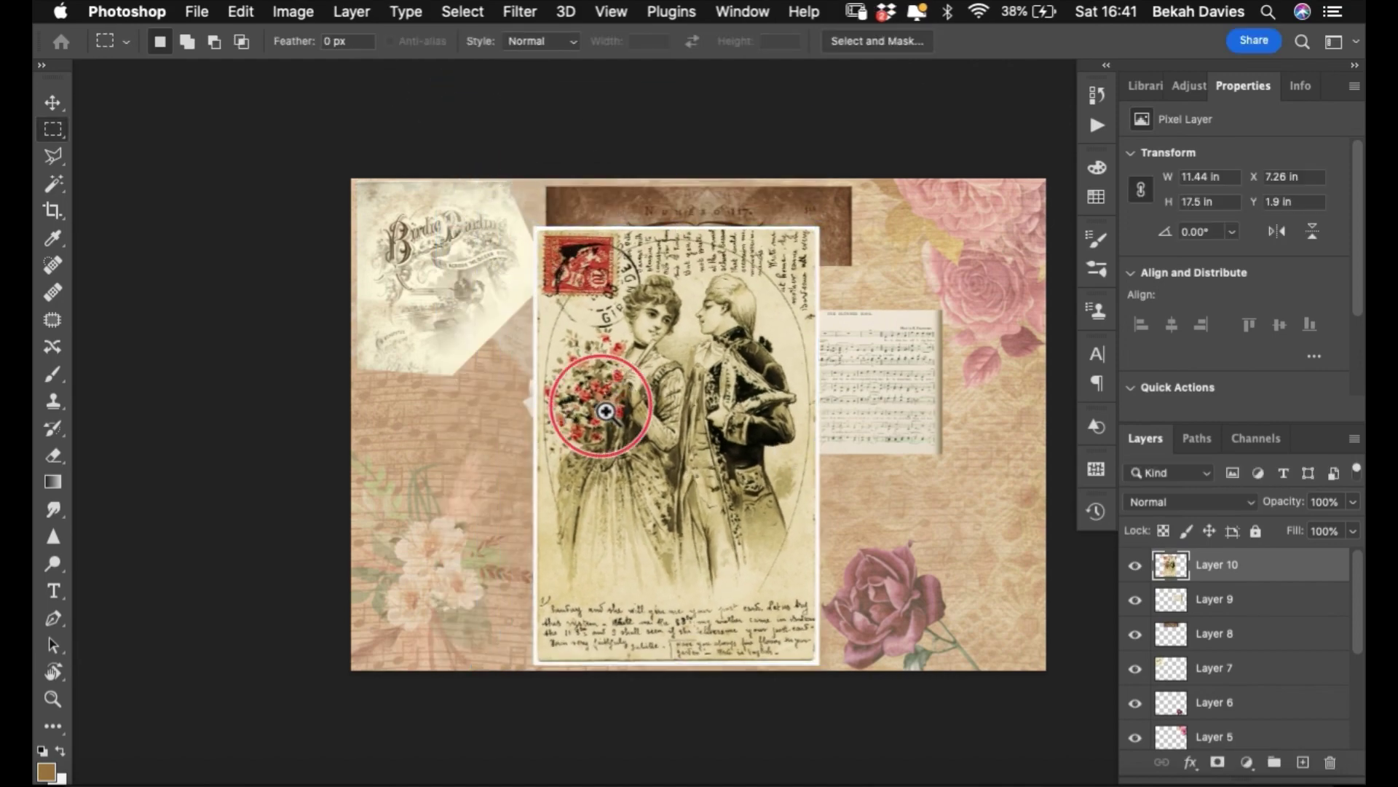
# - Trim the white border off the couple postcard by selecting its inner area, inverting the selection and deleting the edge, then deselect
pyautogui.keyDown('super'); pyautogui.click(593, 399); pyautogui.keyUp('super')
pyautogui.moveTo(622, 493); pyautogui.dragTo(603, 437)
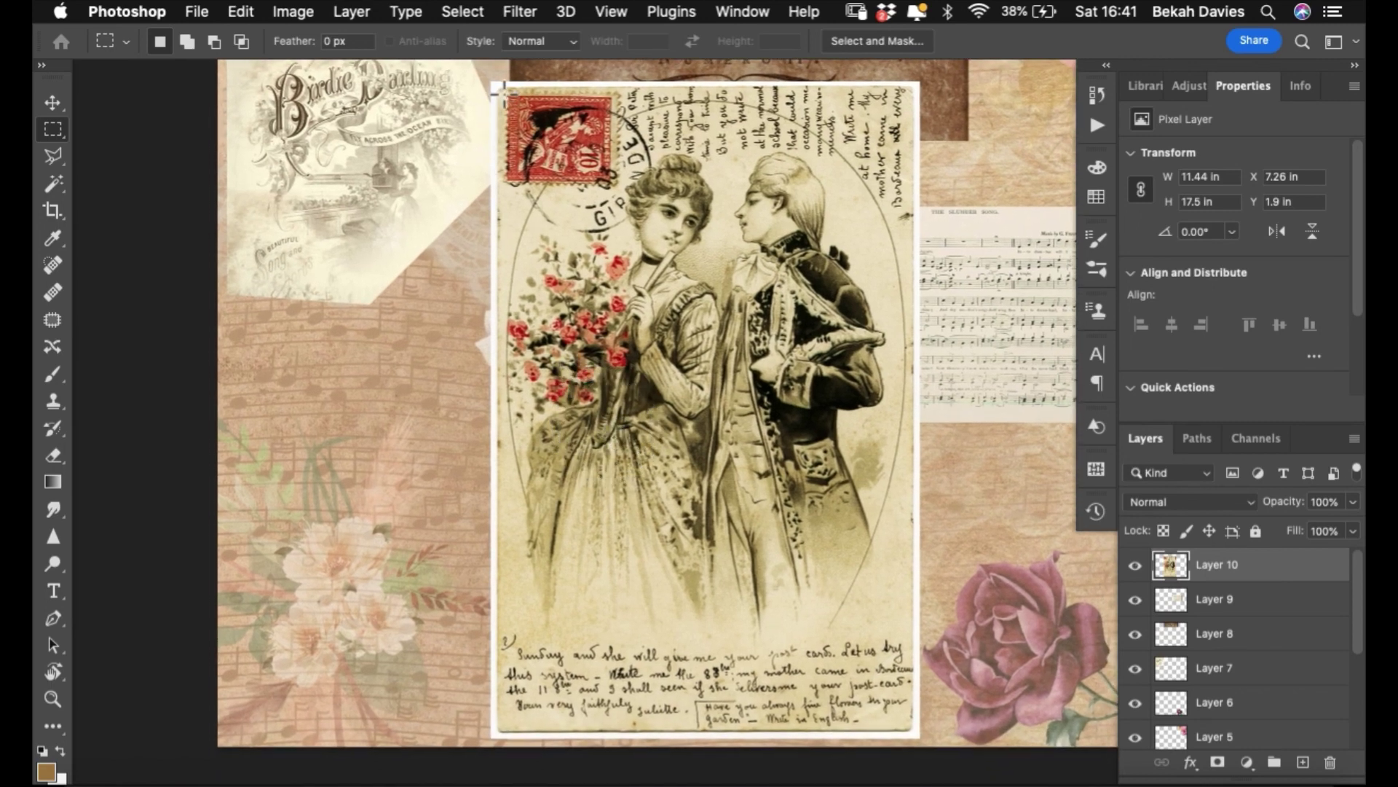
pyautogui.moveTo(505, 91); pyautogui.dragTo(915, 734)
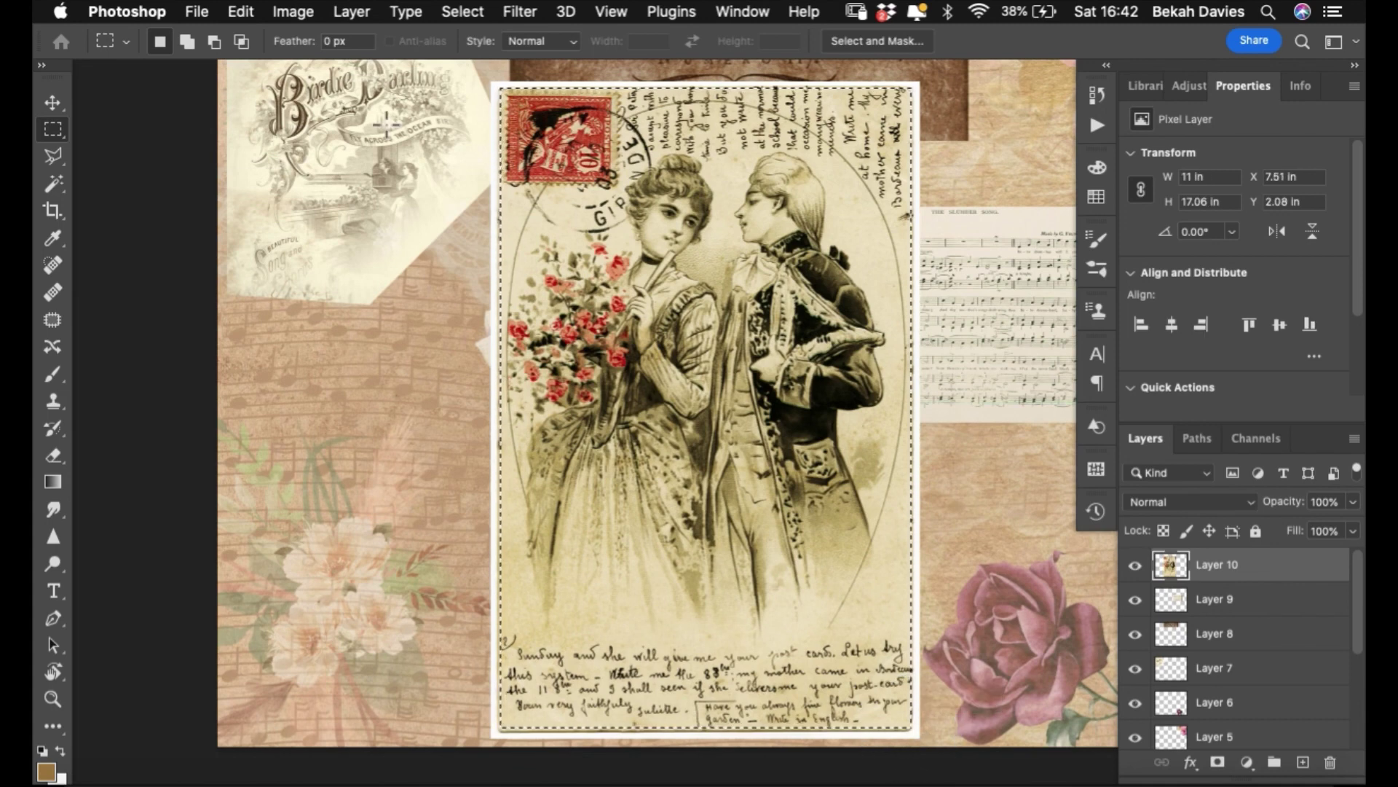
pyautogui.click(456, 11)
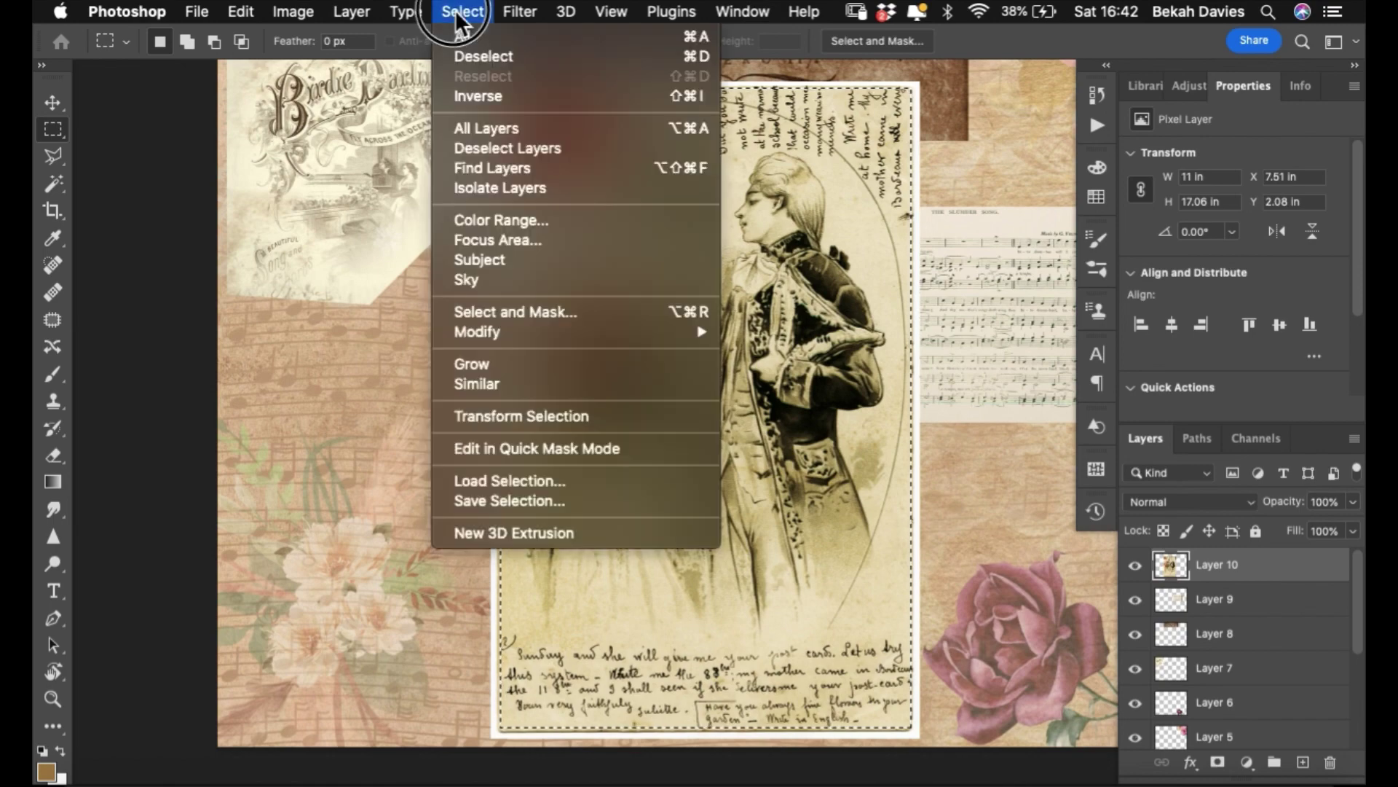
pyautogui.click(500, 98)
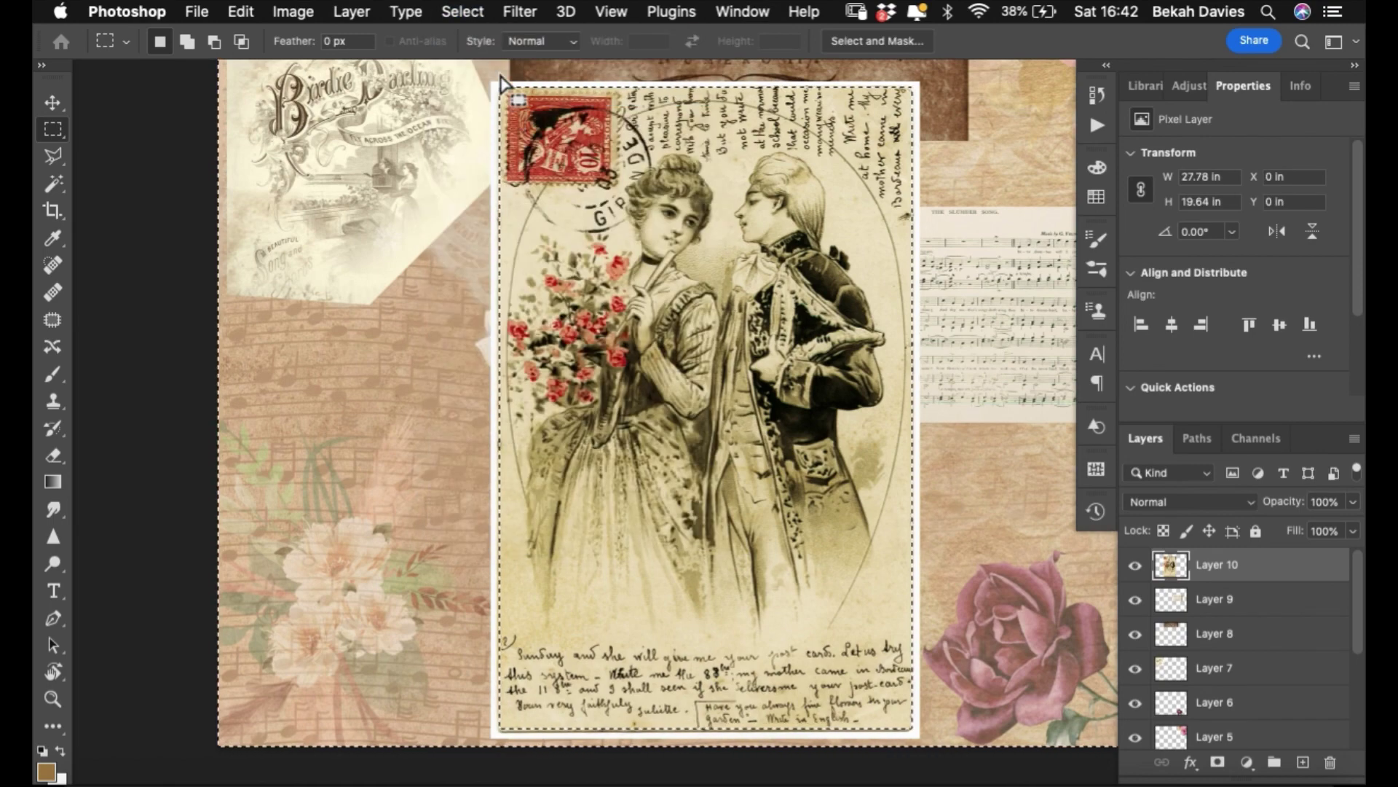
pyautogui.press('Delete')
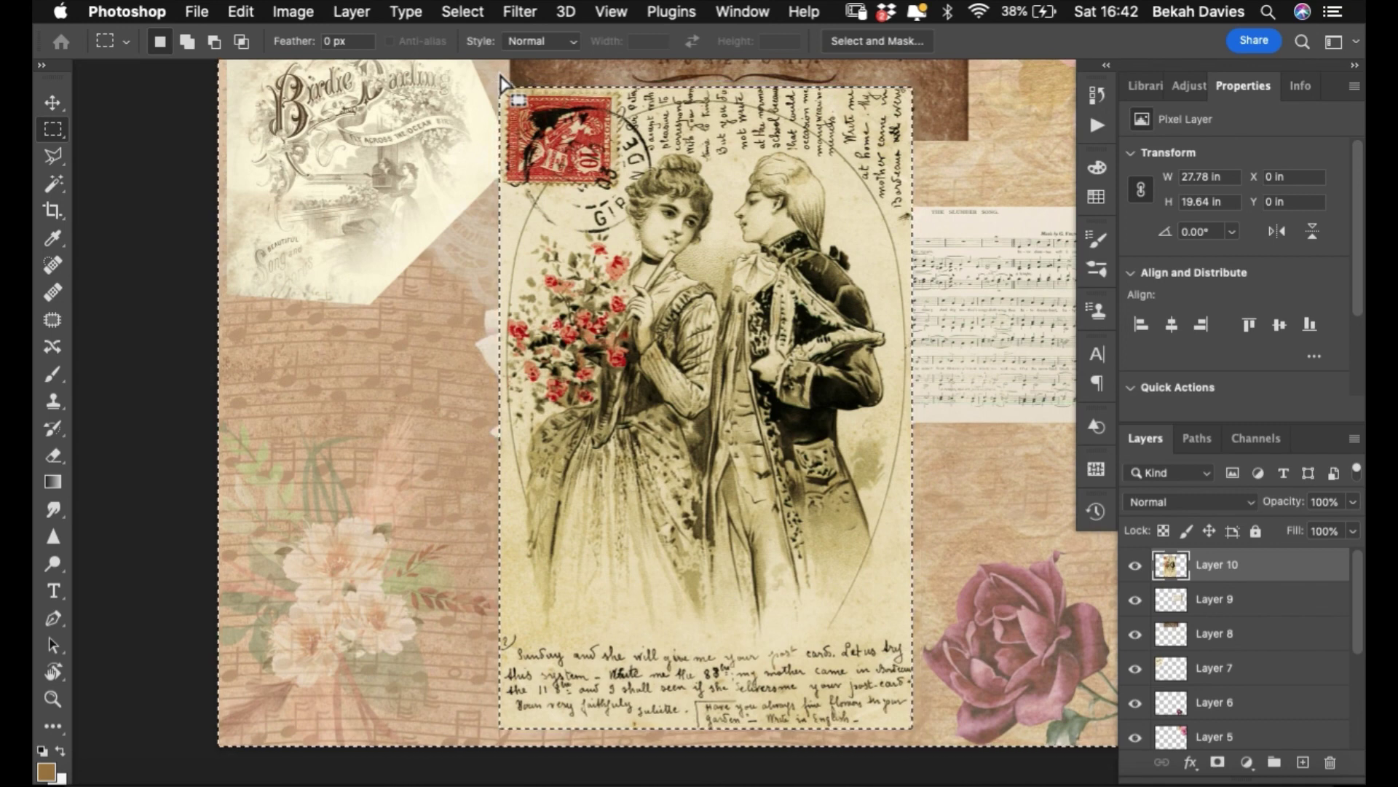
pyautogui.press('super+d')
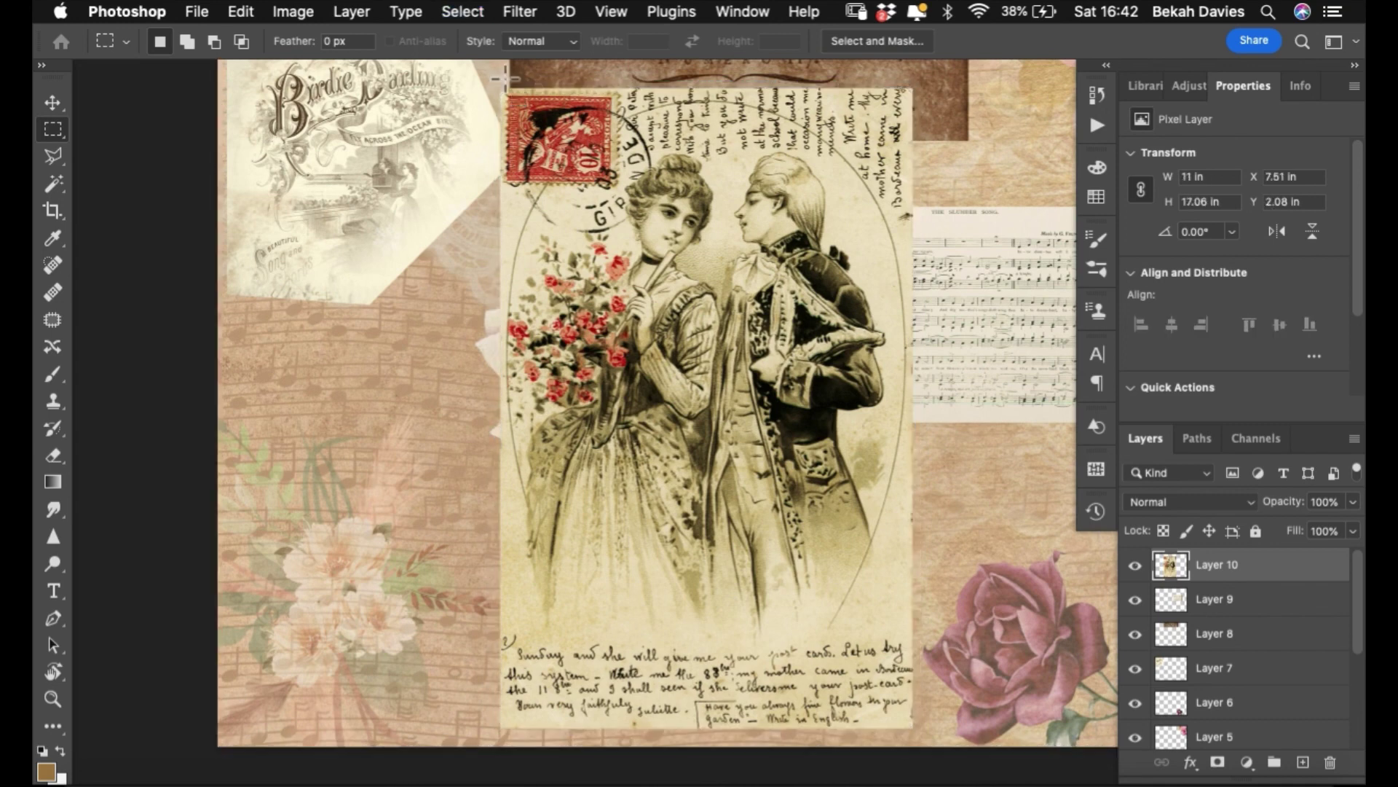
# - Scale the couple postcard to 4.19 by 6.5 in and place it just left of the purple rose
pyautogui.press('super+t')
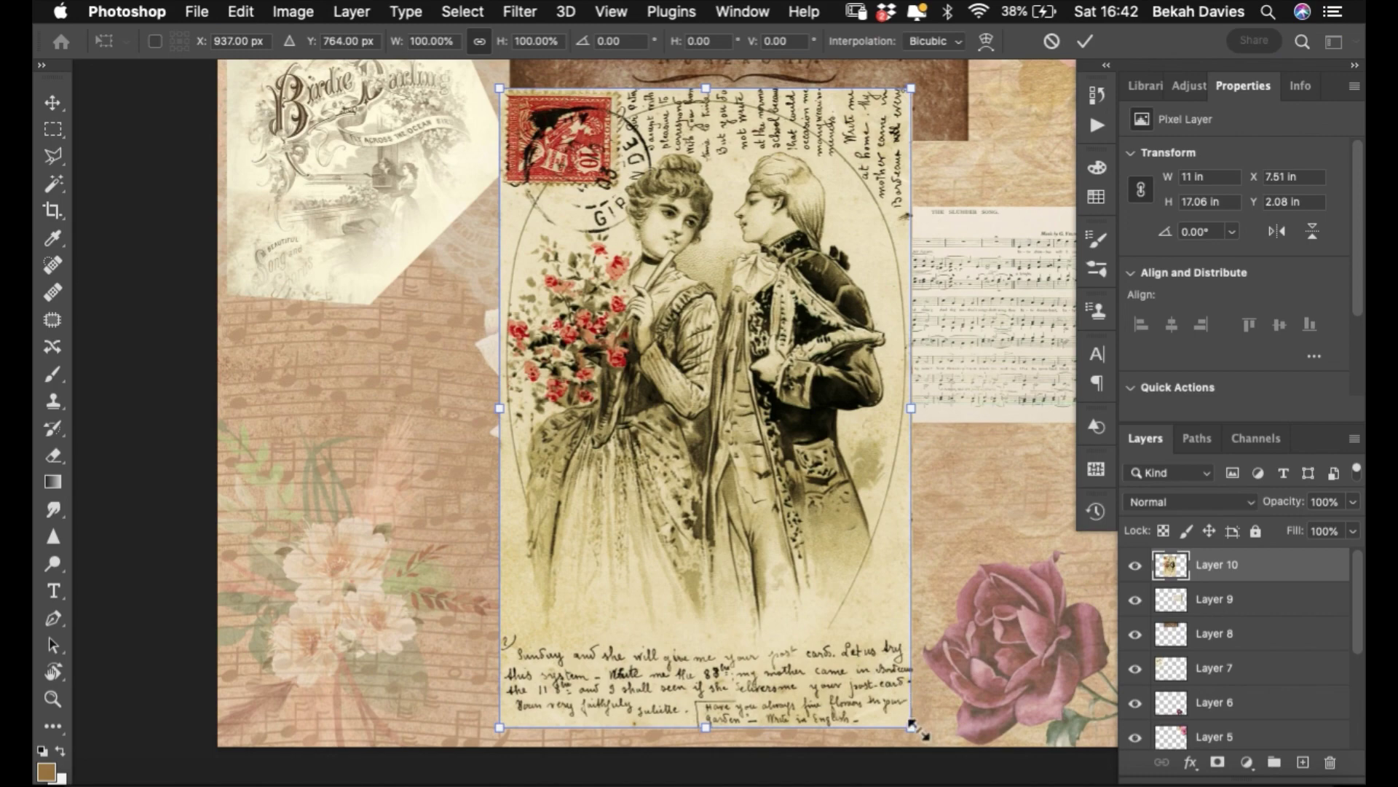
pyautogui.moveTo(917, 730); pyautogui.dragTo(612, 365)
pyautogui.moveTo(609, 197); pyautogui.dragTo(869, 585)
pyautogui.click(1084, 42)
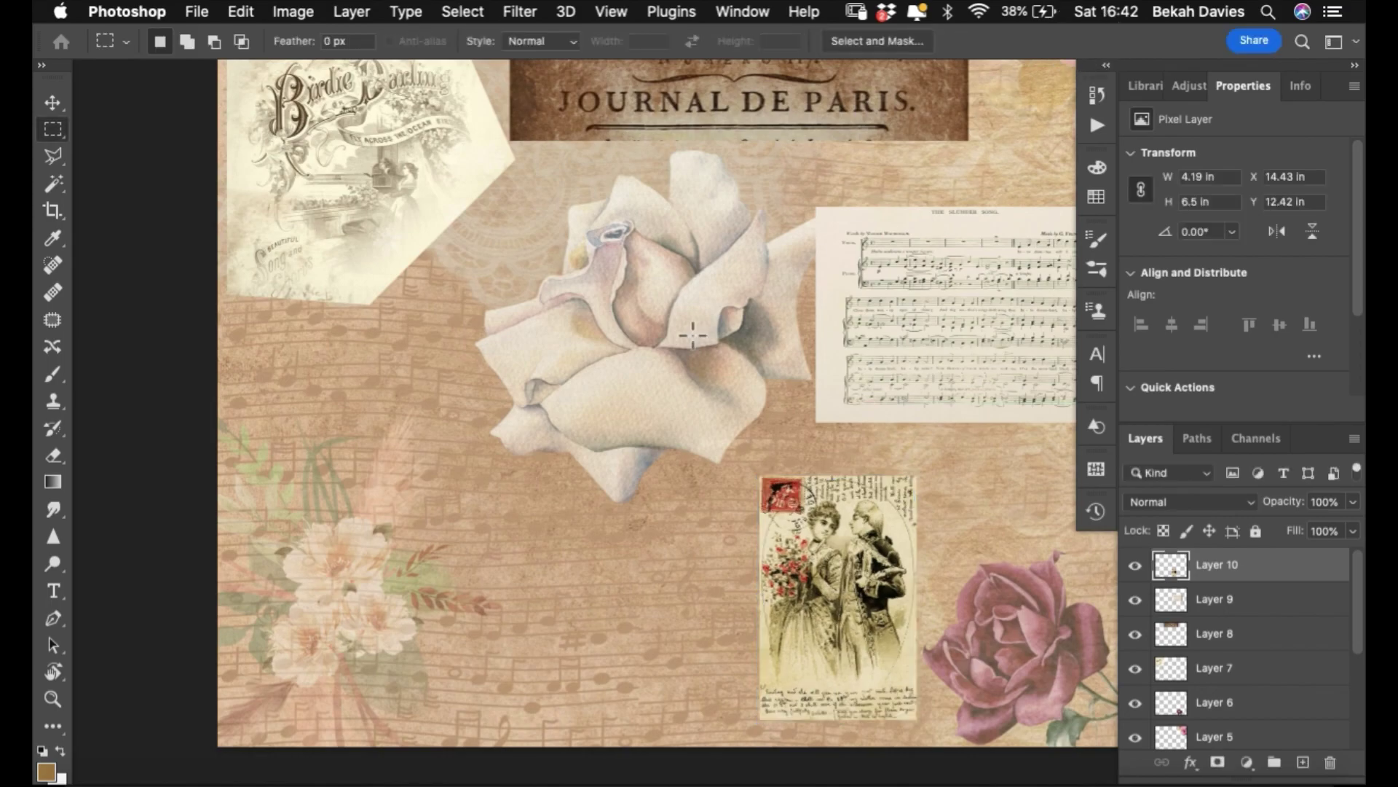
# - Return the collage to its windowed view and close the couple postcard's source image
pyautogui.press('f')
pyautogui.press('f')
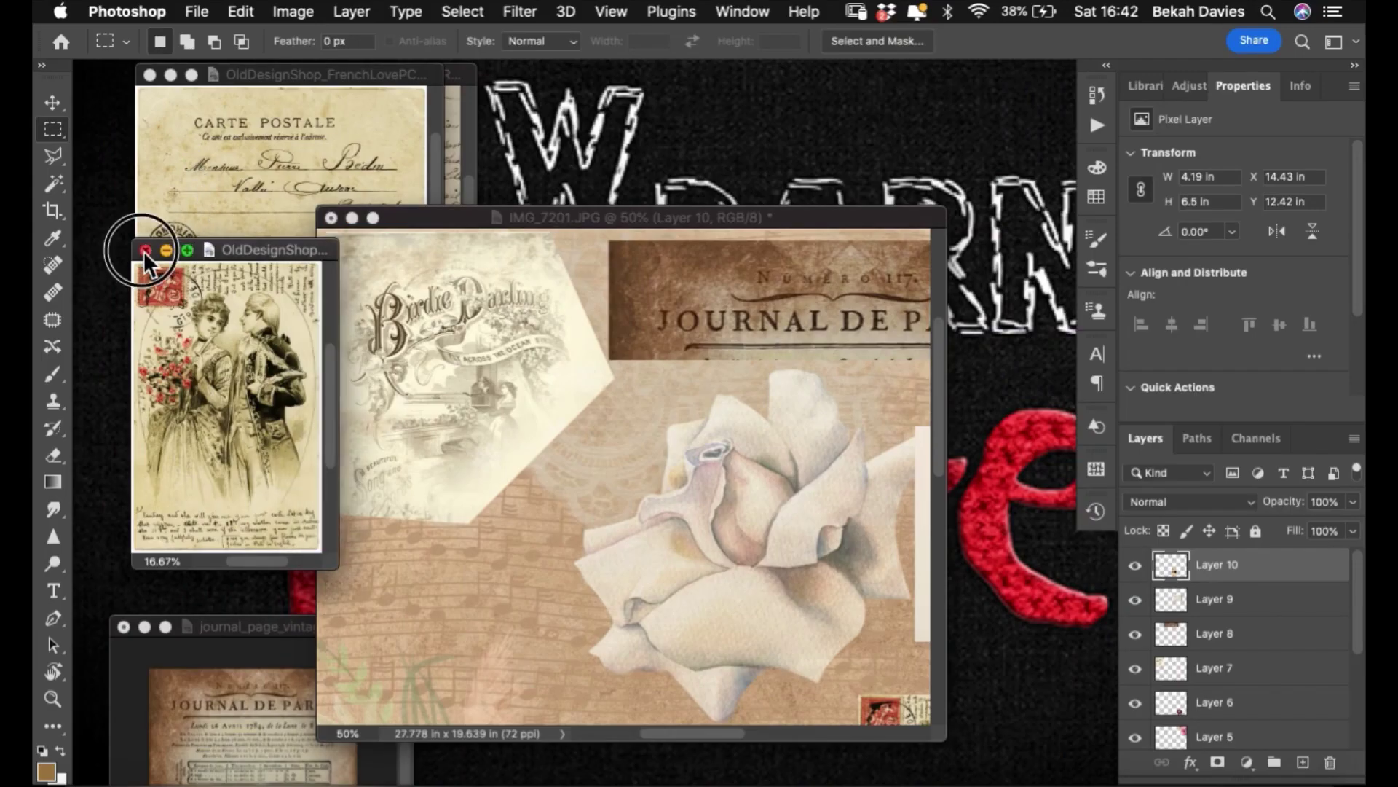
pyautogui.click(145, 249)
# - Enlarge the view of OldDesignShop_FrenchLovePCBack.jpg and select the white border by inverting a rectangular selection drawn inside the postcard's edges
pyautogui.click(233, 76)
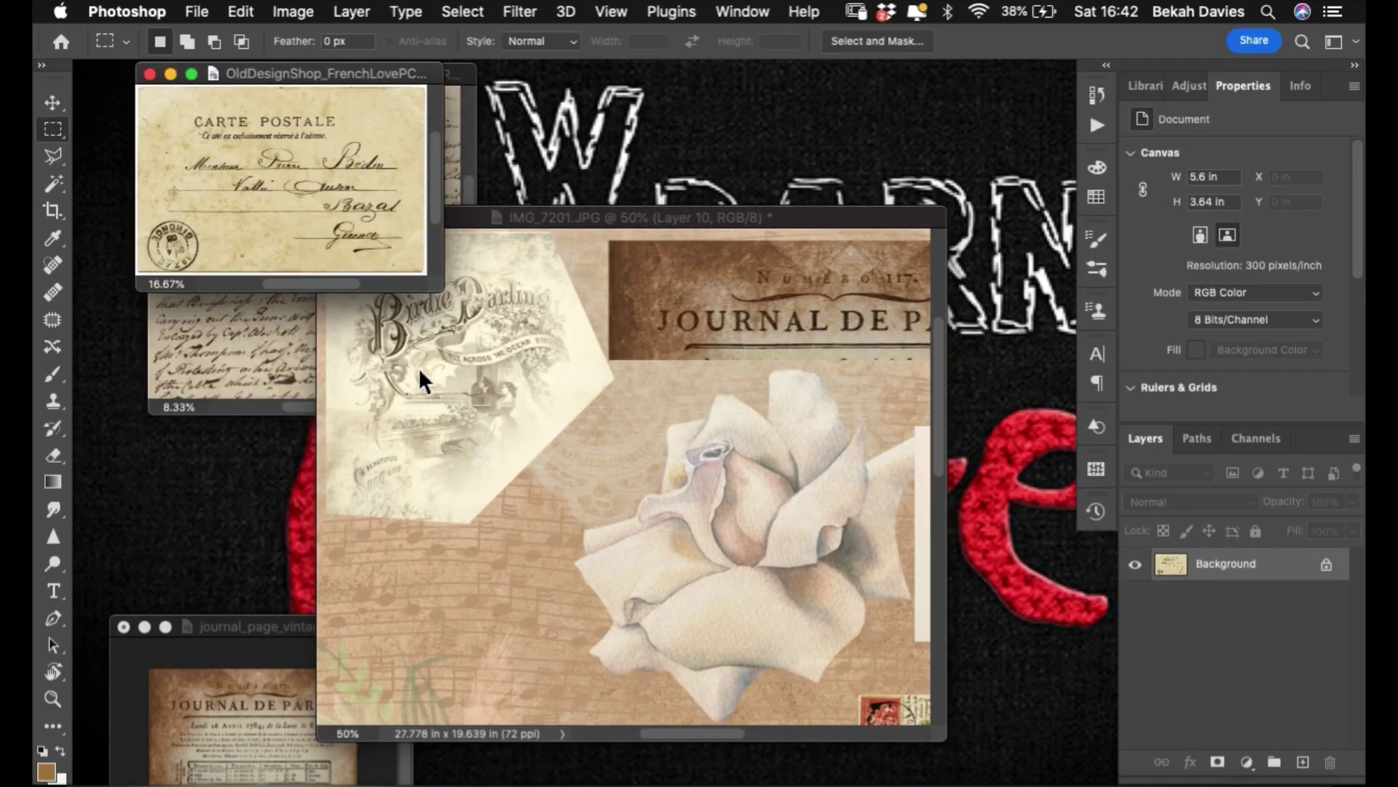
pyautogui.moveTo(437, 302); pyautogui.dragTo(934, 658)
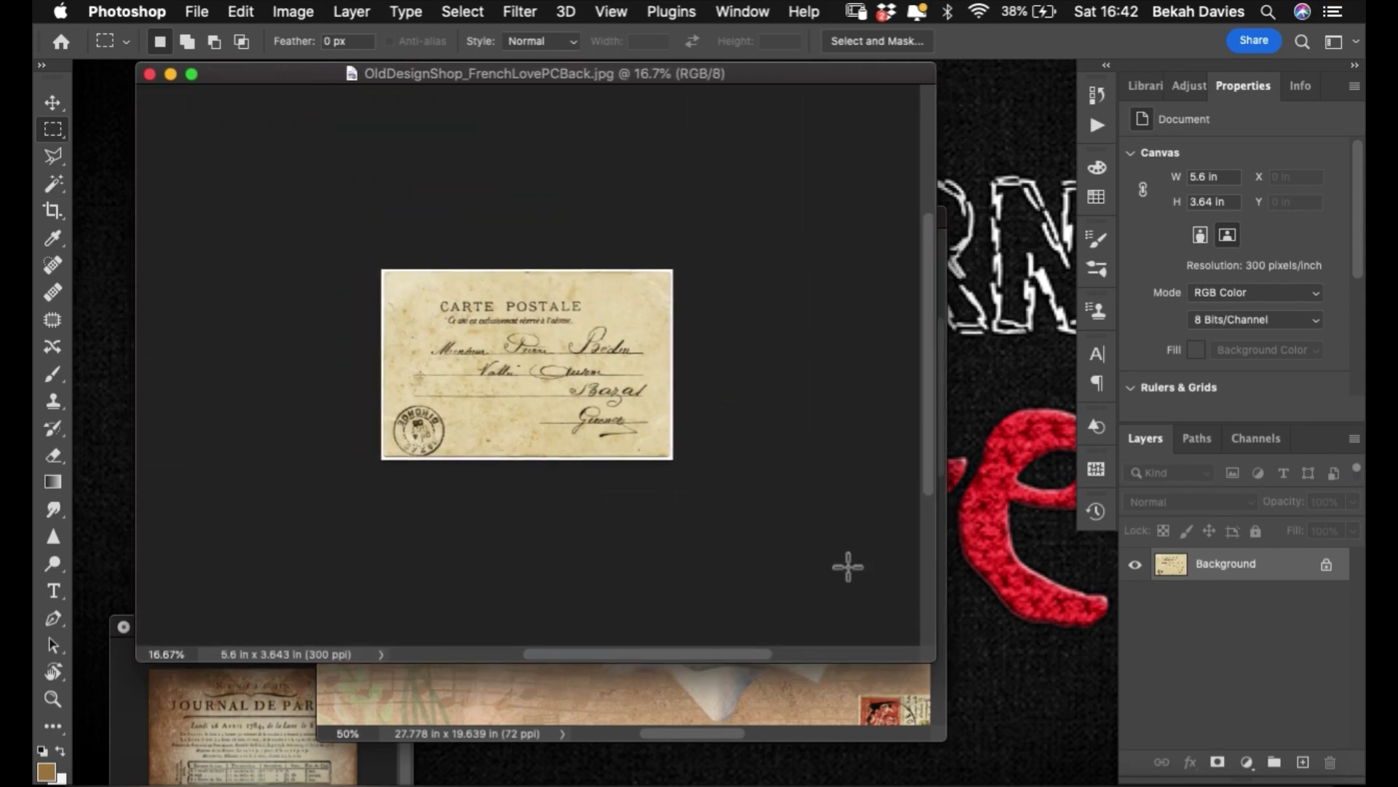
pyautogui.click(494, 379)
pyautogui.click(559, 364)
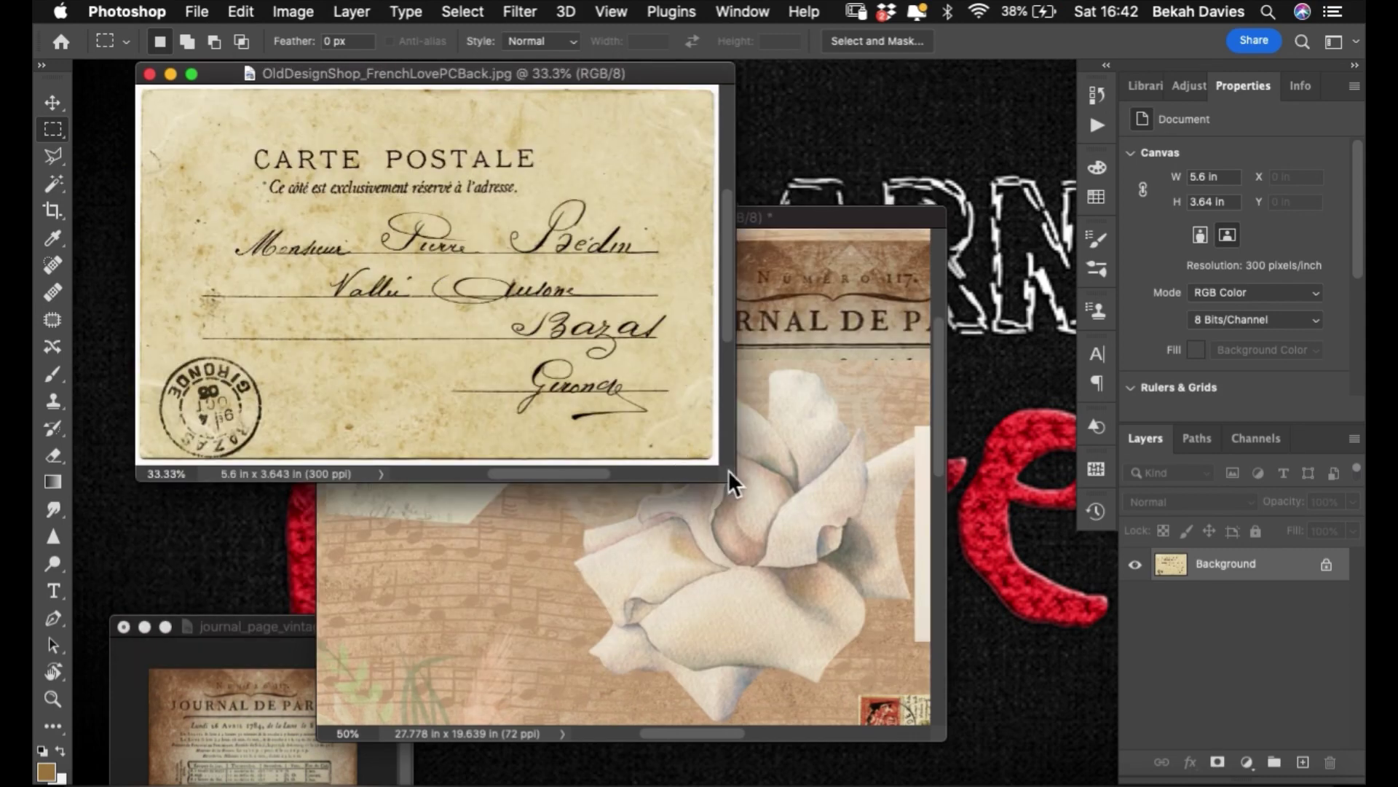
pyautogui.moveTo(731, 482); pyautogui.dragTo(980, 684)
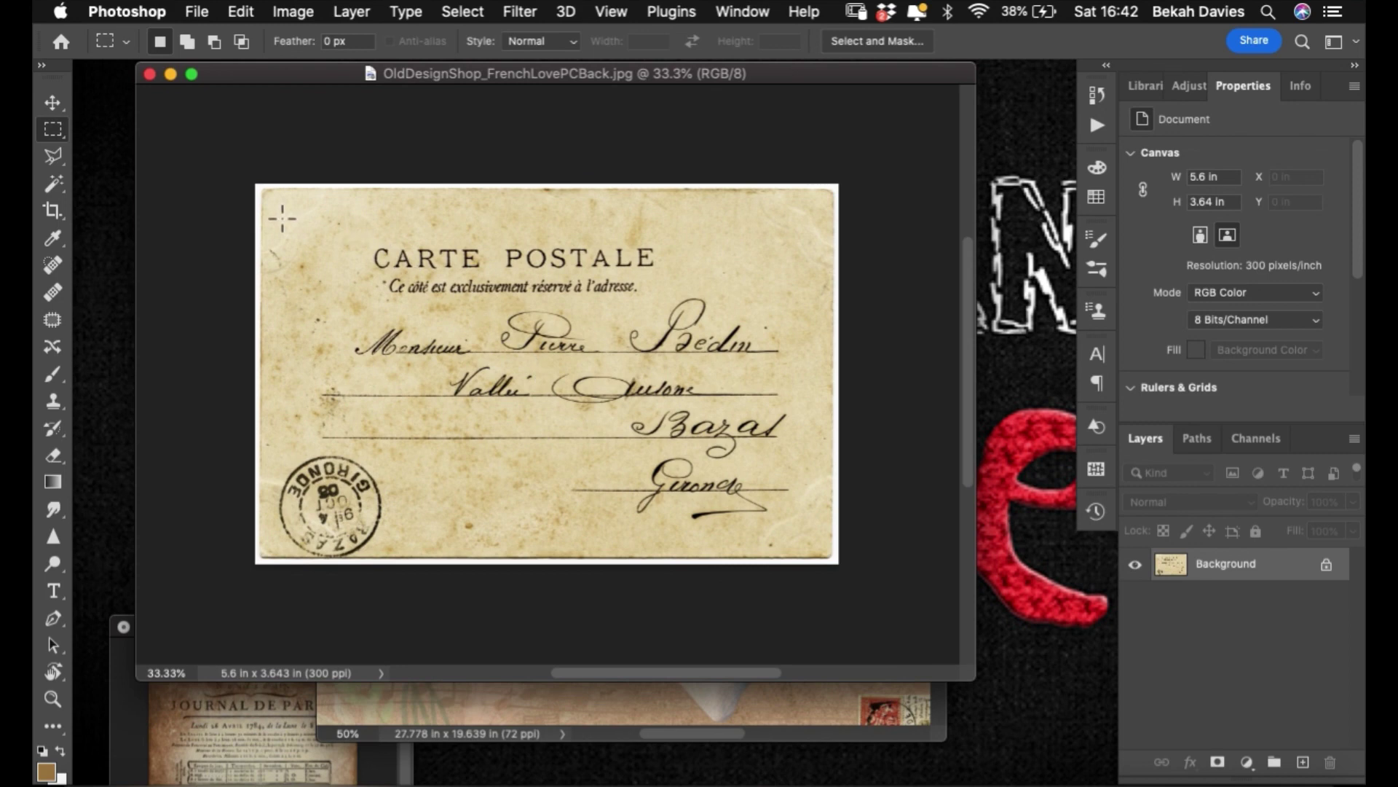
pyautogui.moveTo(267, 190); pyautogui.dragTo(834, 564)
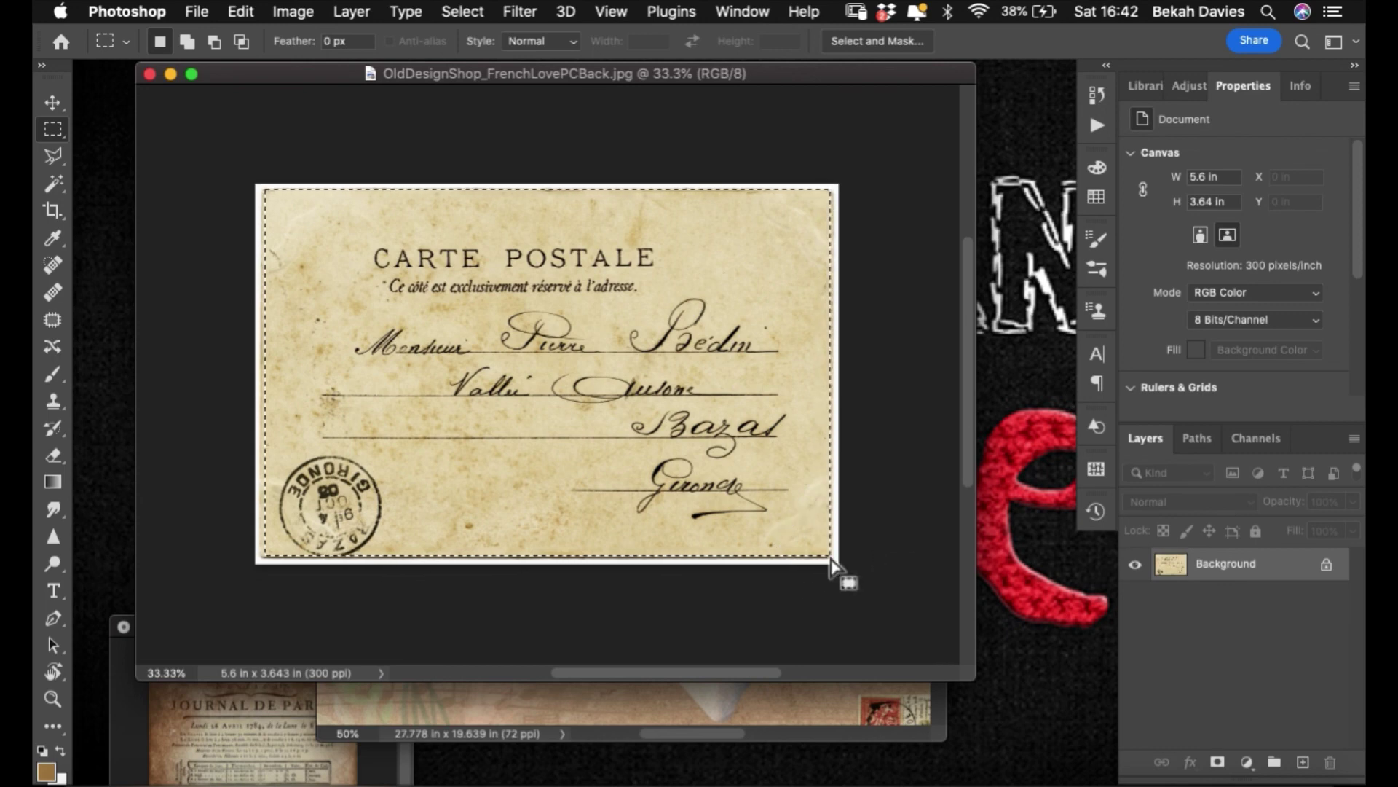
pyautogui.click(466, 13)
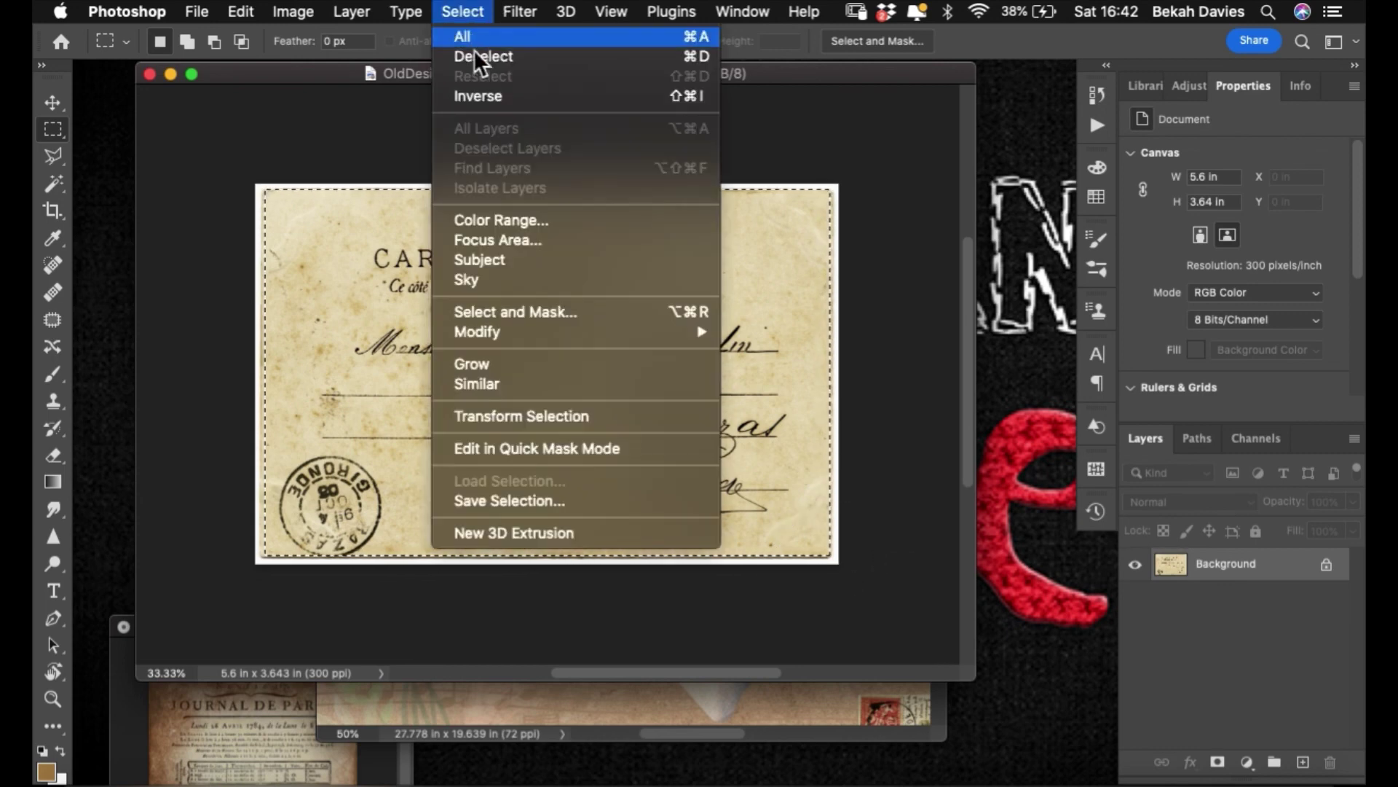
pyautogui.click(479, 94)
# - Dismiss the fill options, unlock the postcard's background layer, delete the selected white border and deselect
pyautogui.hotkey('shift', 'BackSpace')
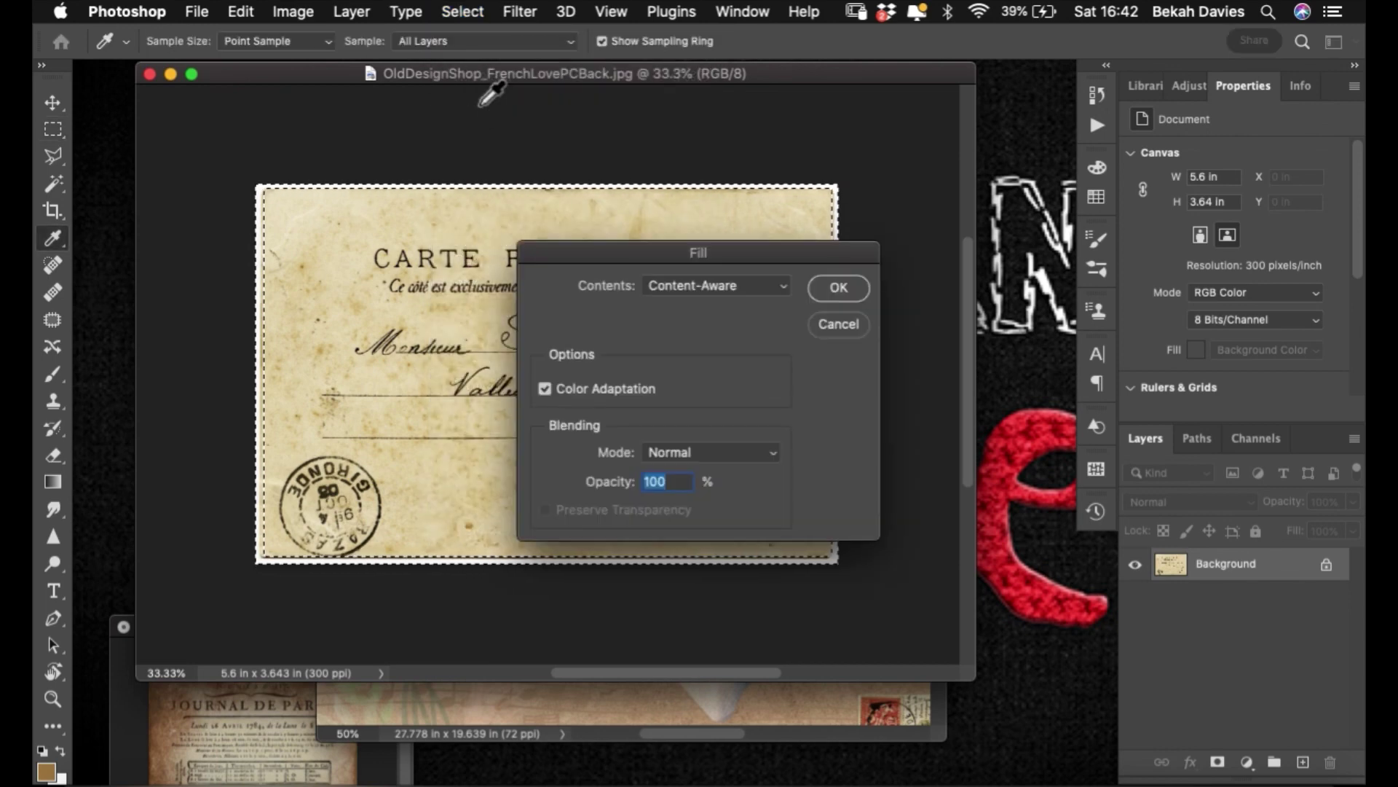
pyautogui.click(835, 323)
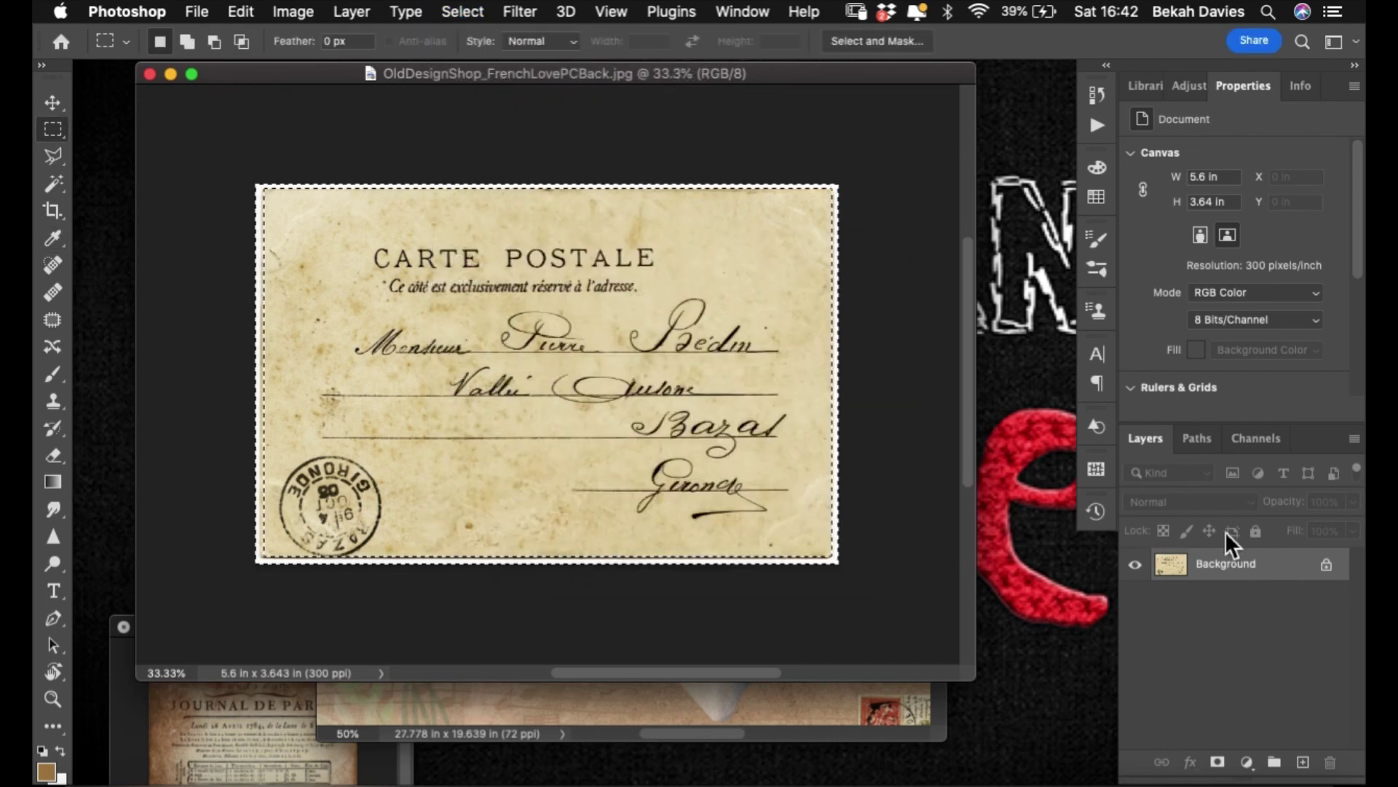
pyautogui.click(1326, 565)
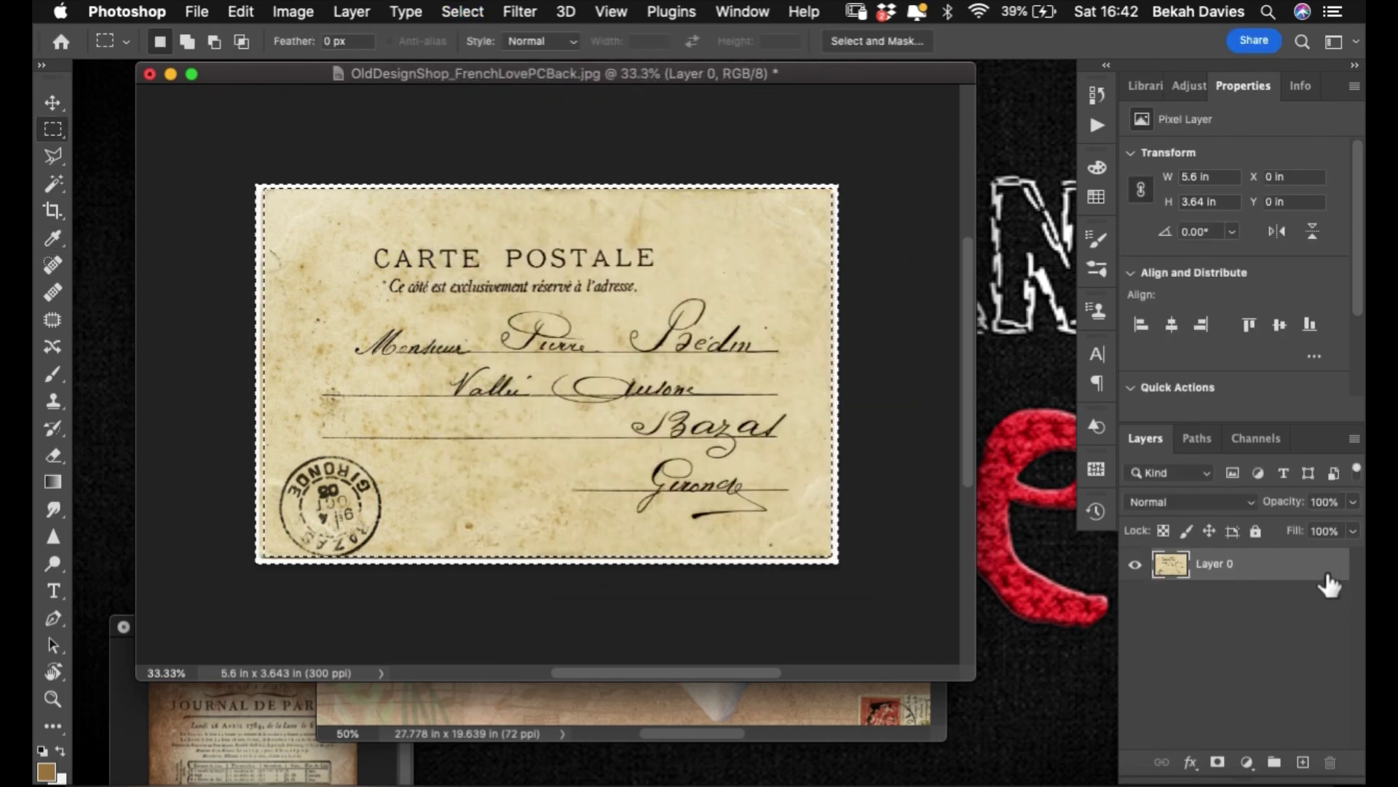
pyautogui.click(1254, 531)
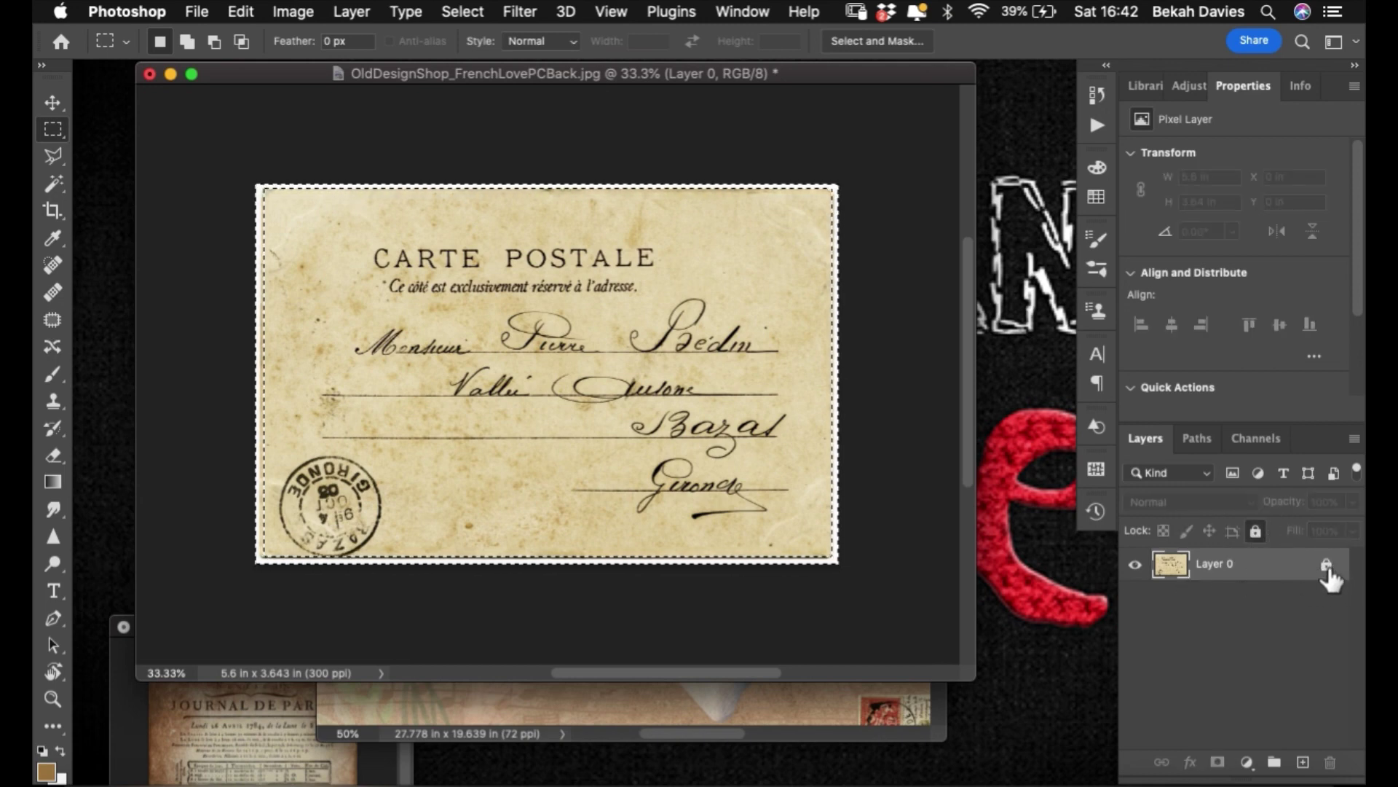
pyautogui.click(1261, 535)
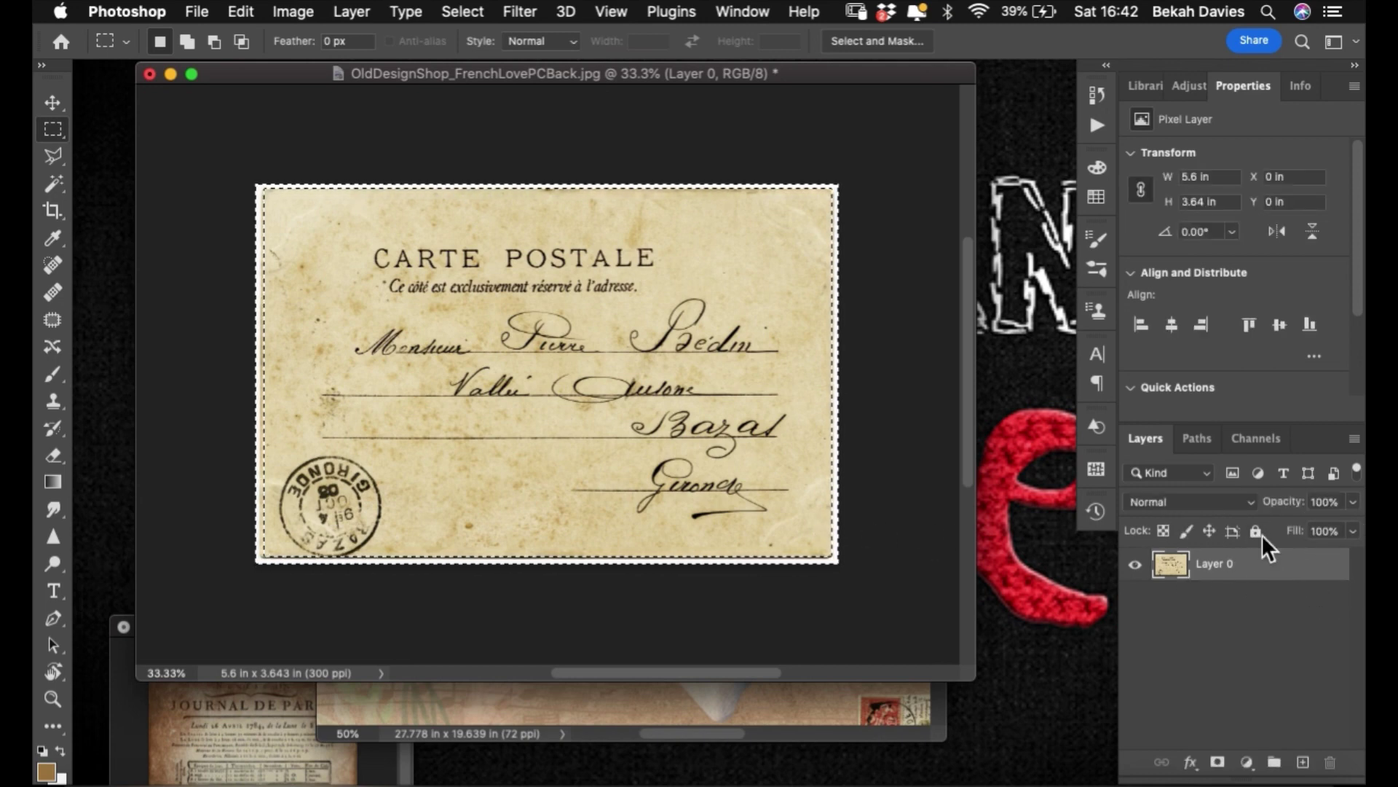
pyautogui.press('Delete')
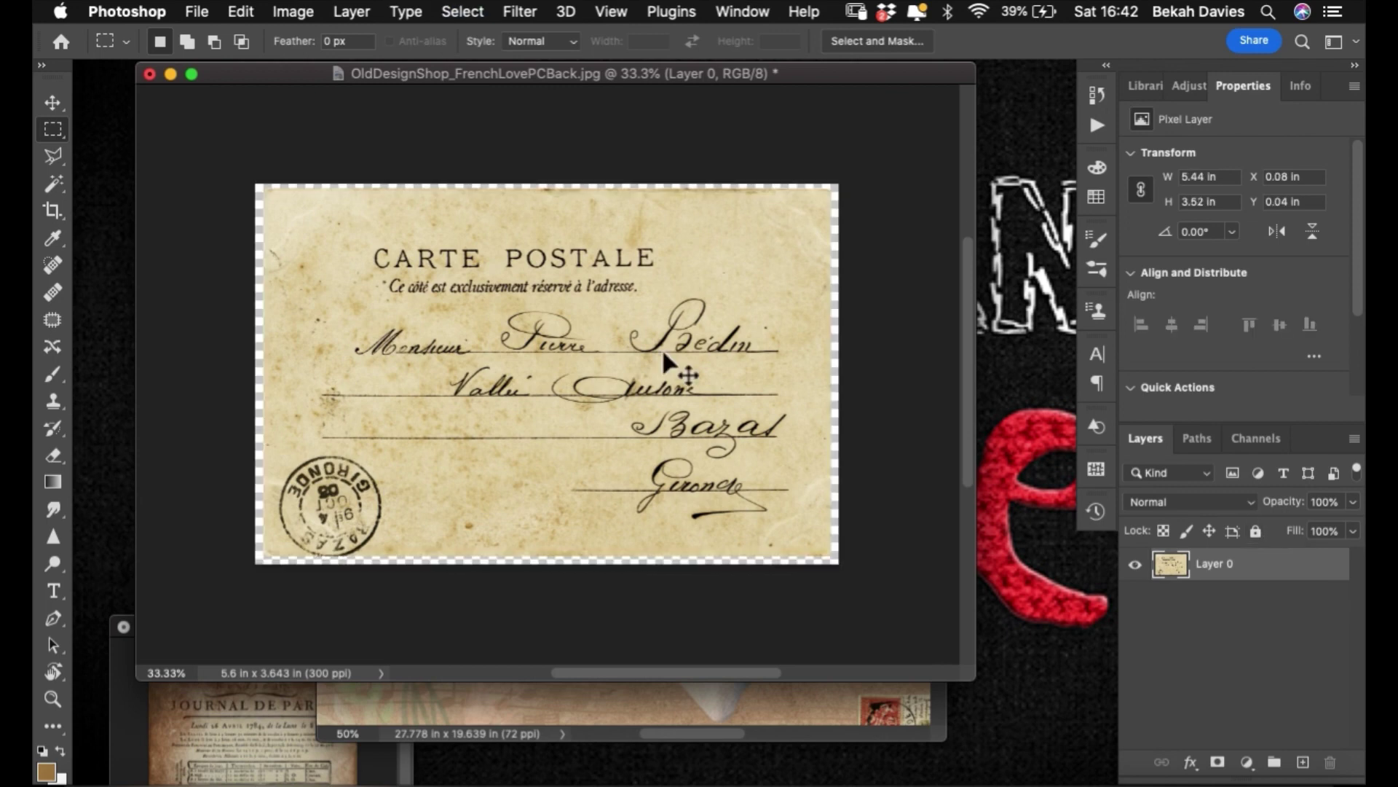
pyautogui.hotkey('ctrl', 'd')
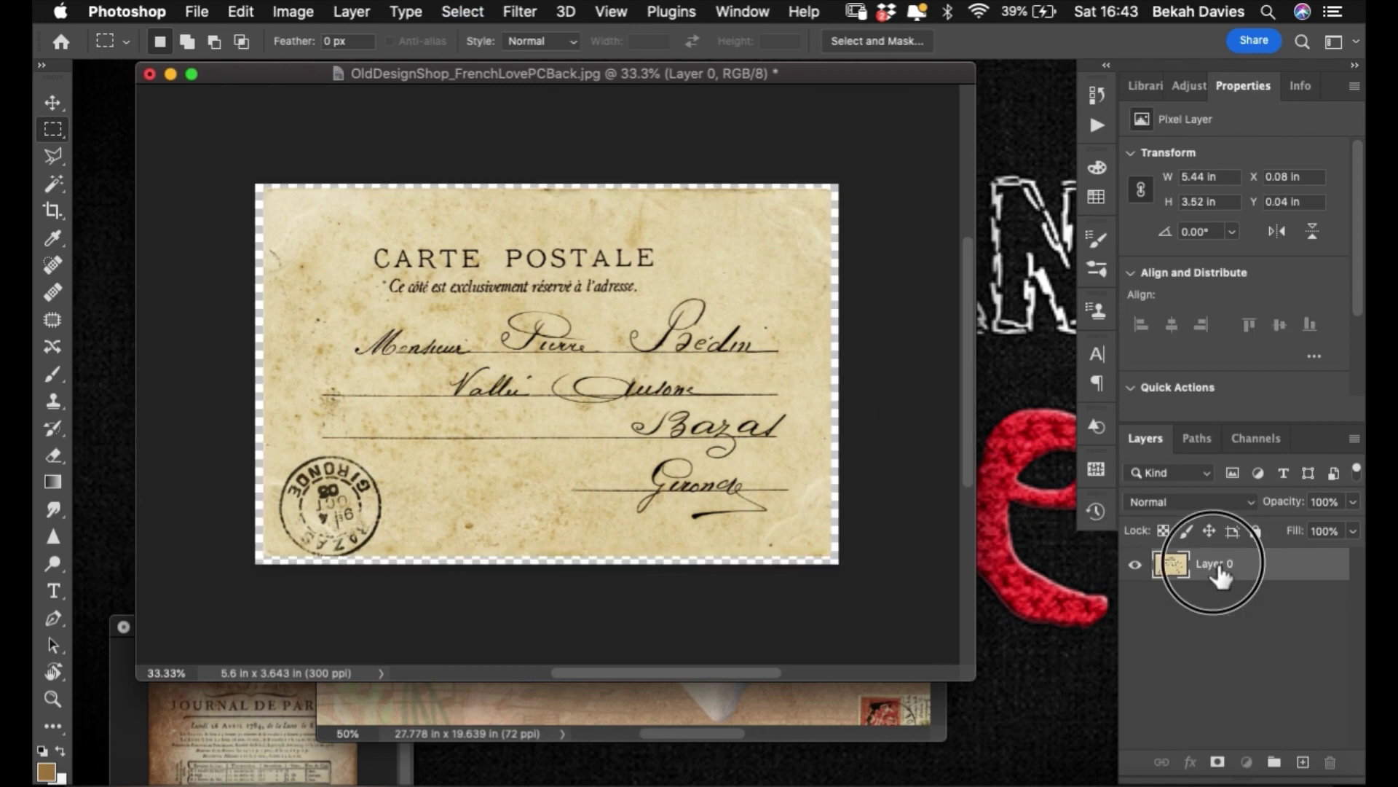
# - Copy the trimmed postcard back into the IMG_7201.JPG collage as a new layer and close its source file without saving
pyautogui.moveTo(1217, 577); pyautogui.dragTo(803, 705)
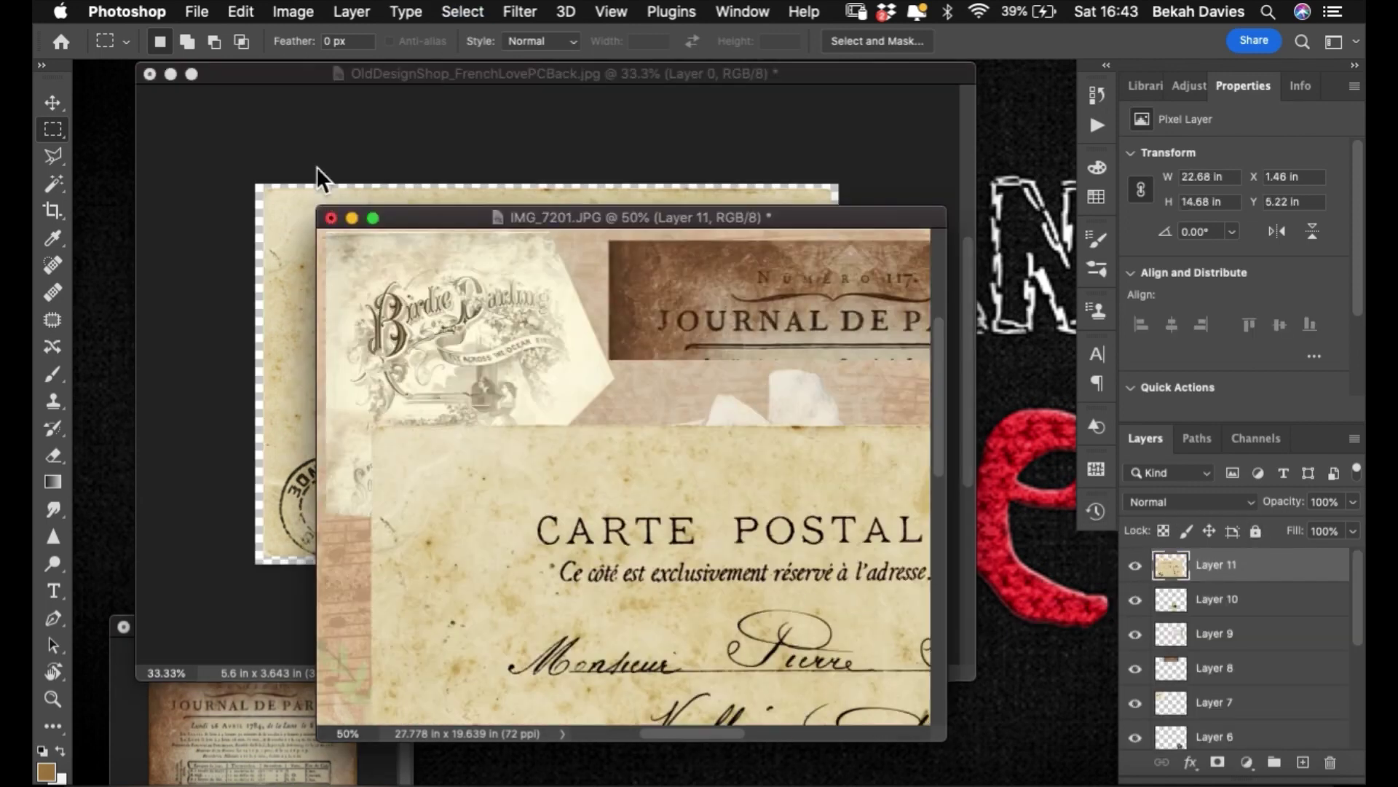
pyautogui.click(221, 71)
pyautogui.click(150, 74)
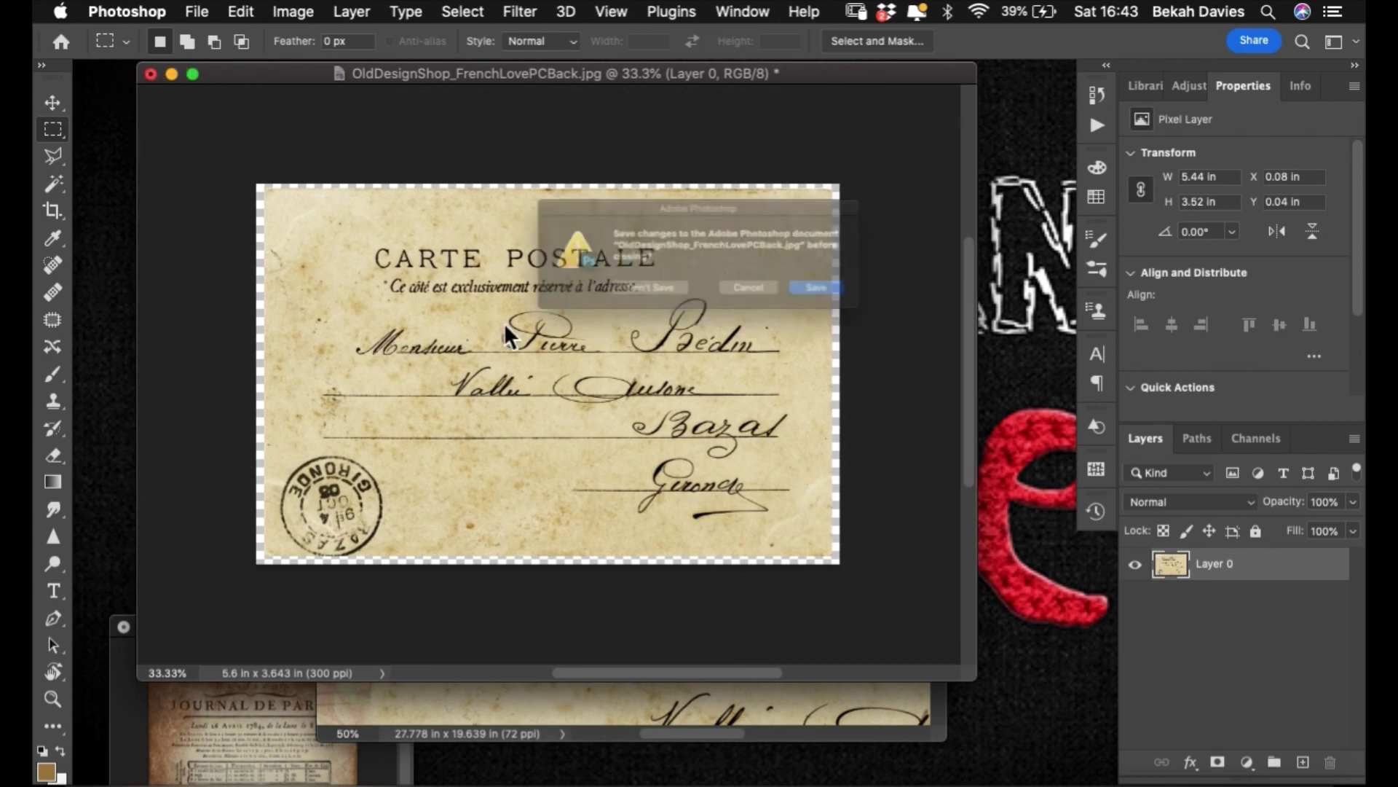
pyautogui.click(656, 309)
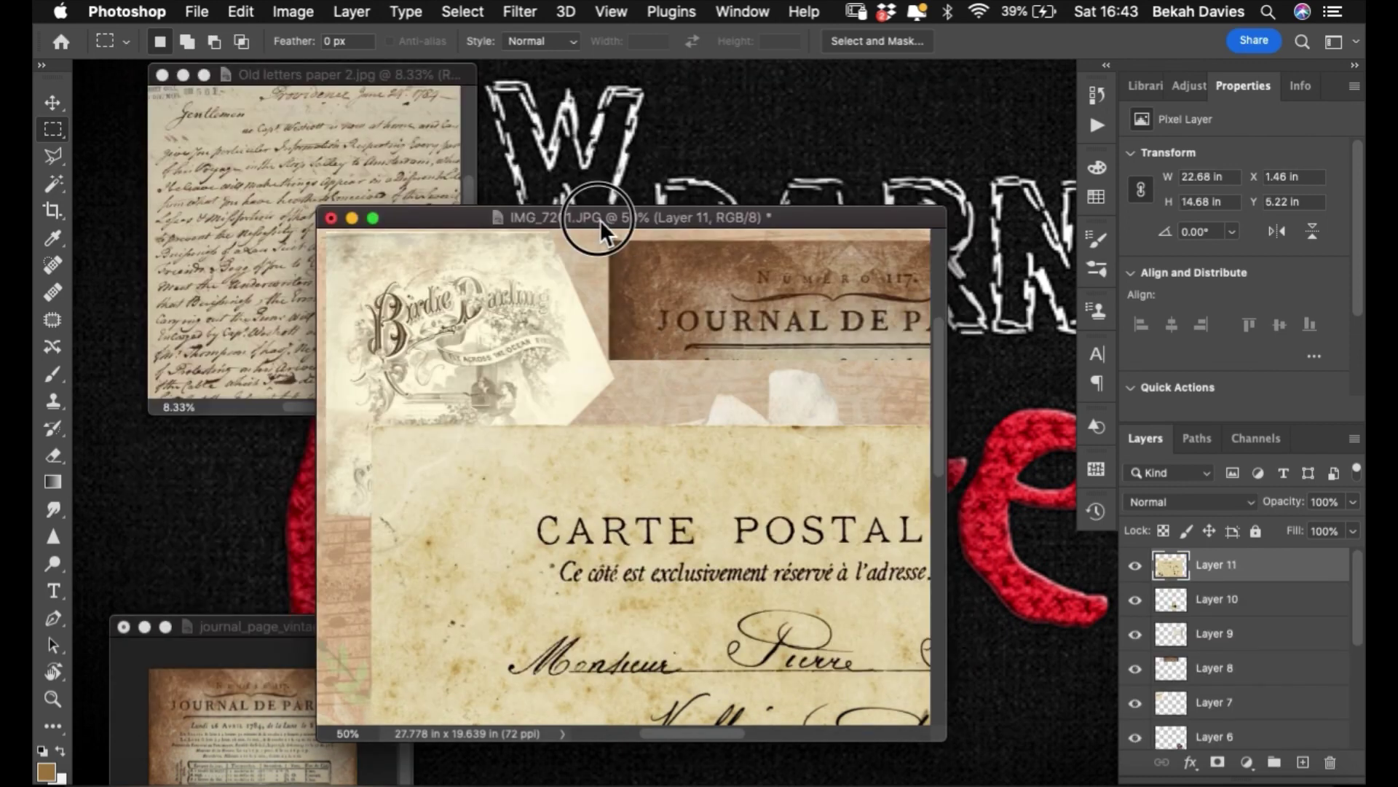
# - Scale the Carte Postale layer to 29.38% and place it over the lower part of the Birdie Darling paper, beside the white rose
pyautogui.moveTo(602, 225); pyautogui.dragTo(604, 225)
pyautogui.press('v')
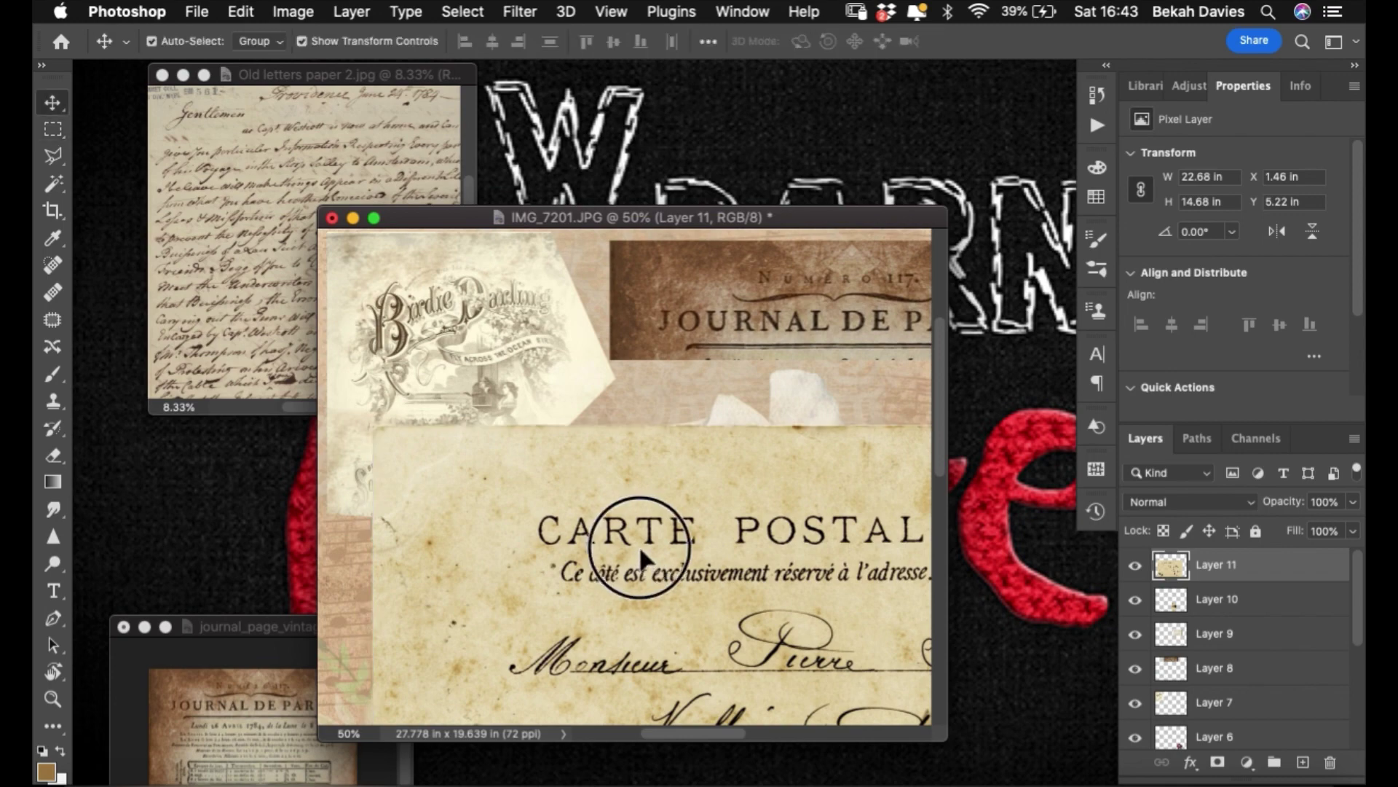
pyautogui.moveTo(394, 437); pyautogui.dragTo(466, 368)
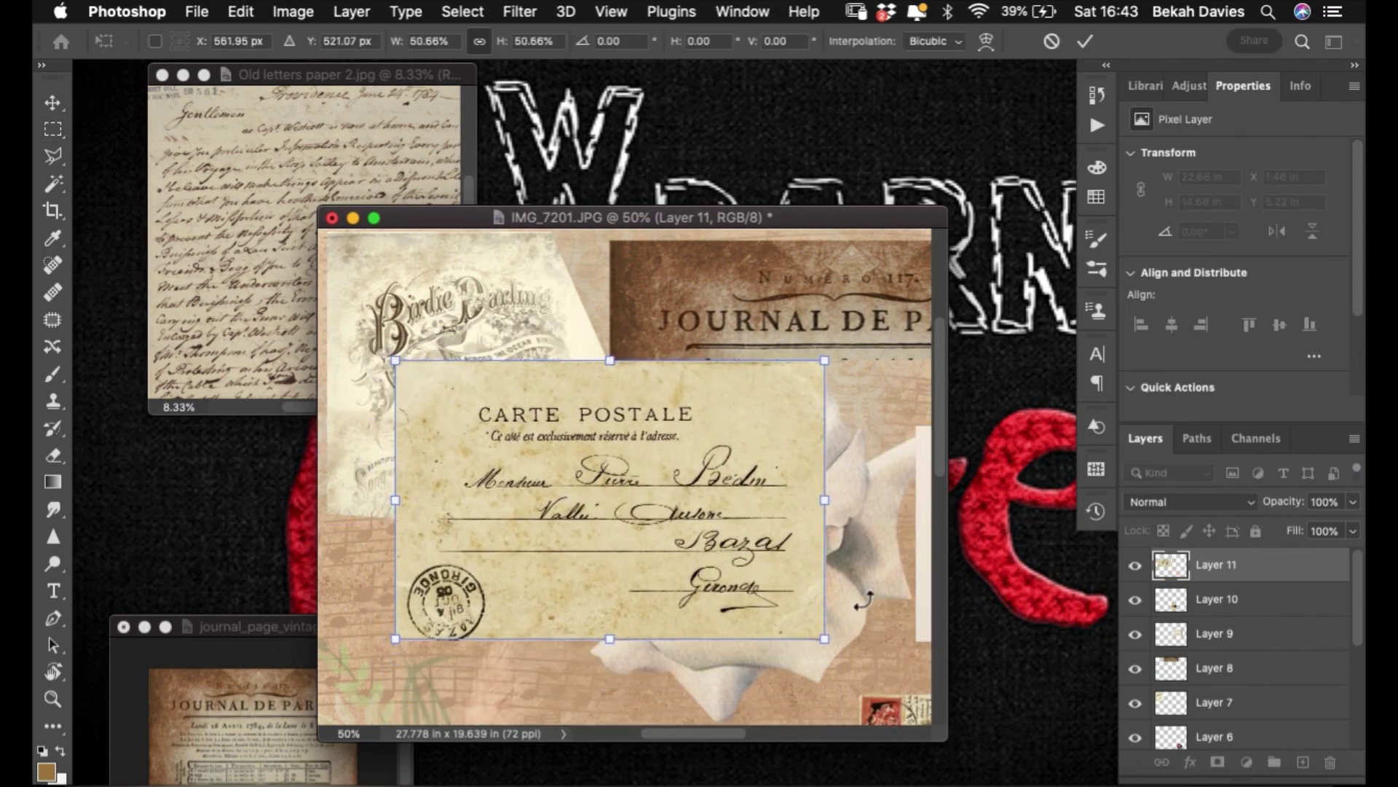
pyautogui.moveTo(824, 647); pyautogui.dragTo(645, 520)
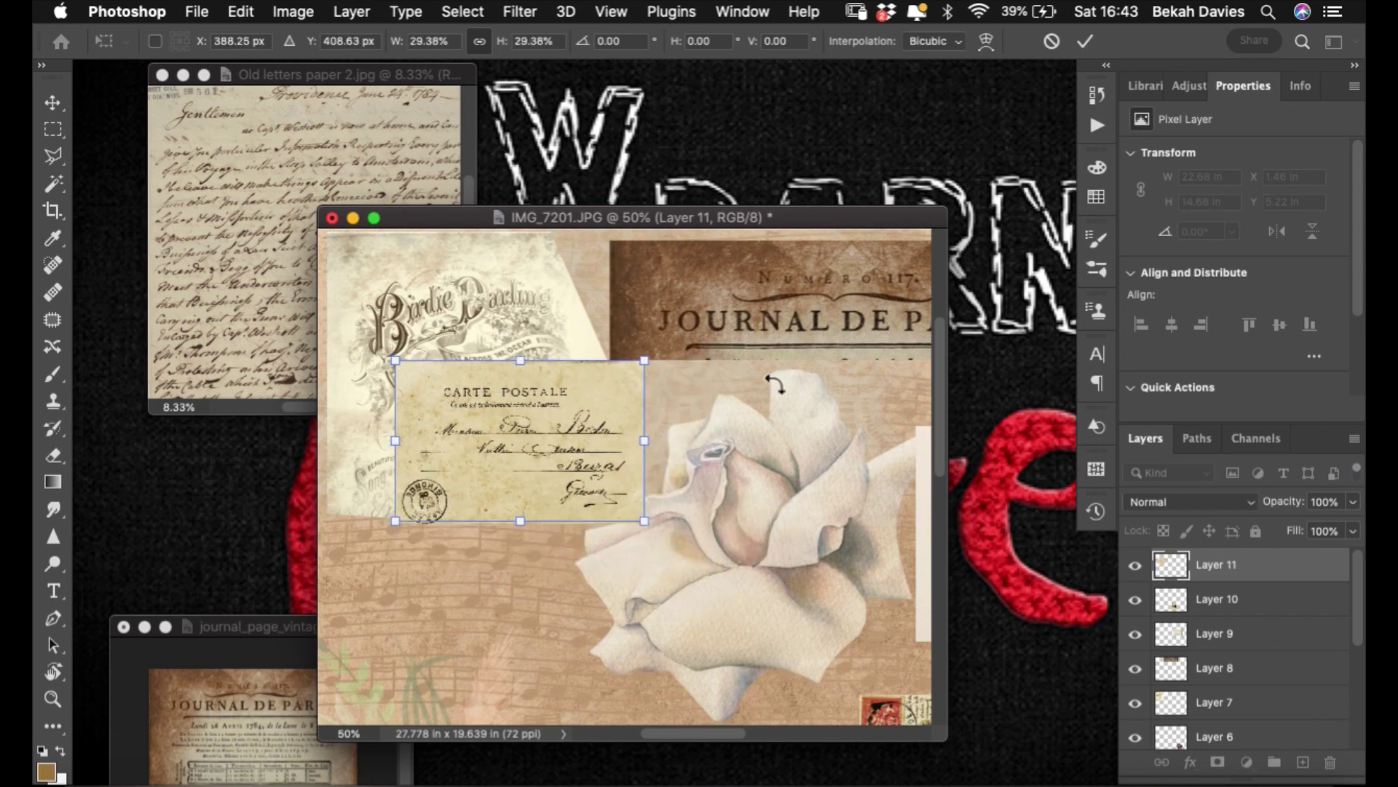
pyautogui.click(1085, 41)
# - Add the handwriting from Old letters paper 2.jpg to the collage as a new layer, scale it to 90.17% and show the collage full screen
pyautogui.click(296, 74)
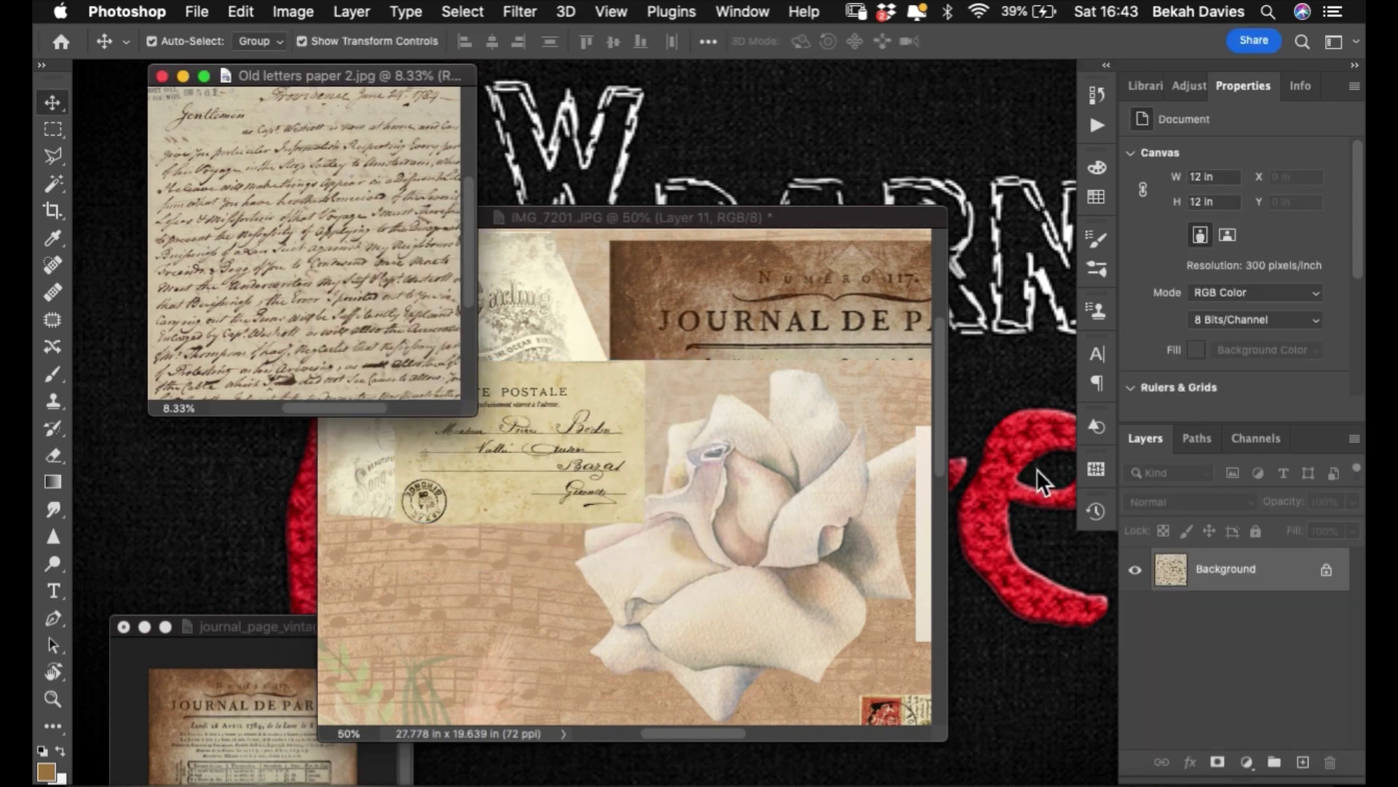
pyautogui.moveTo(1244, 581); pyautogui.dragTo(654, 601)
pyautogui.moveTo(705, 535); pyautogui.dragTo(701, 571)
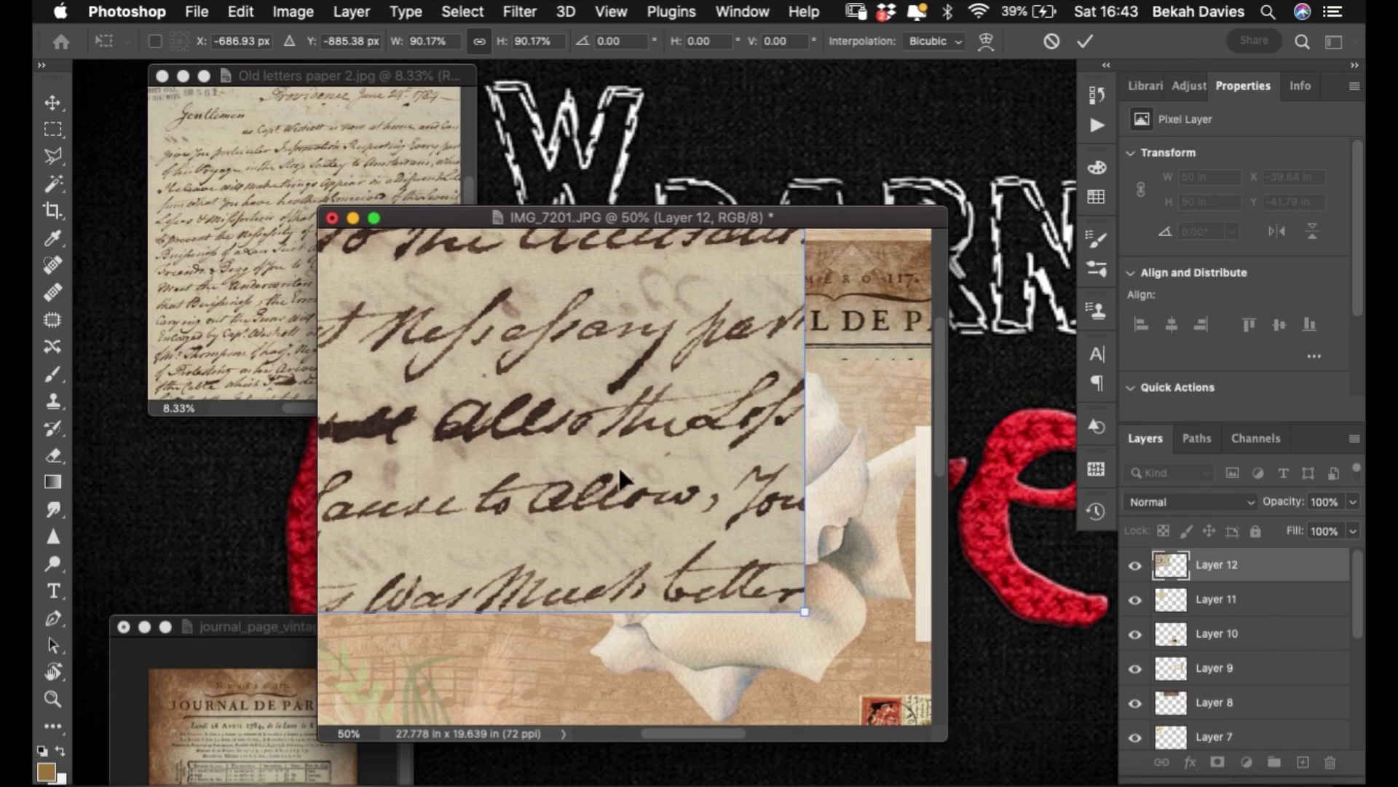
pyautogui.press('Return')
pyautogui.press('f')
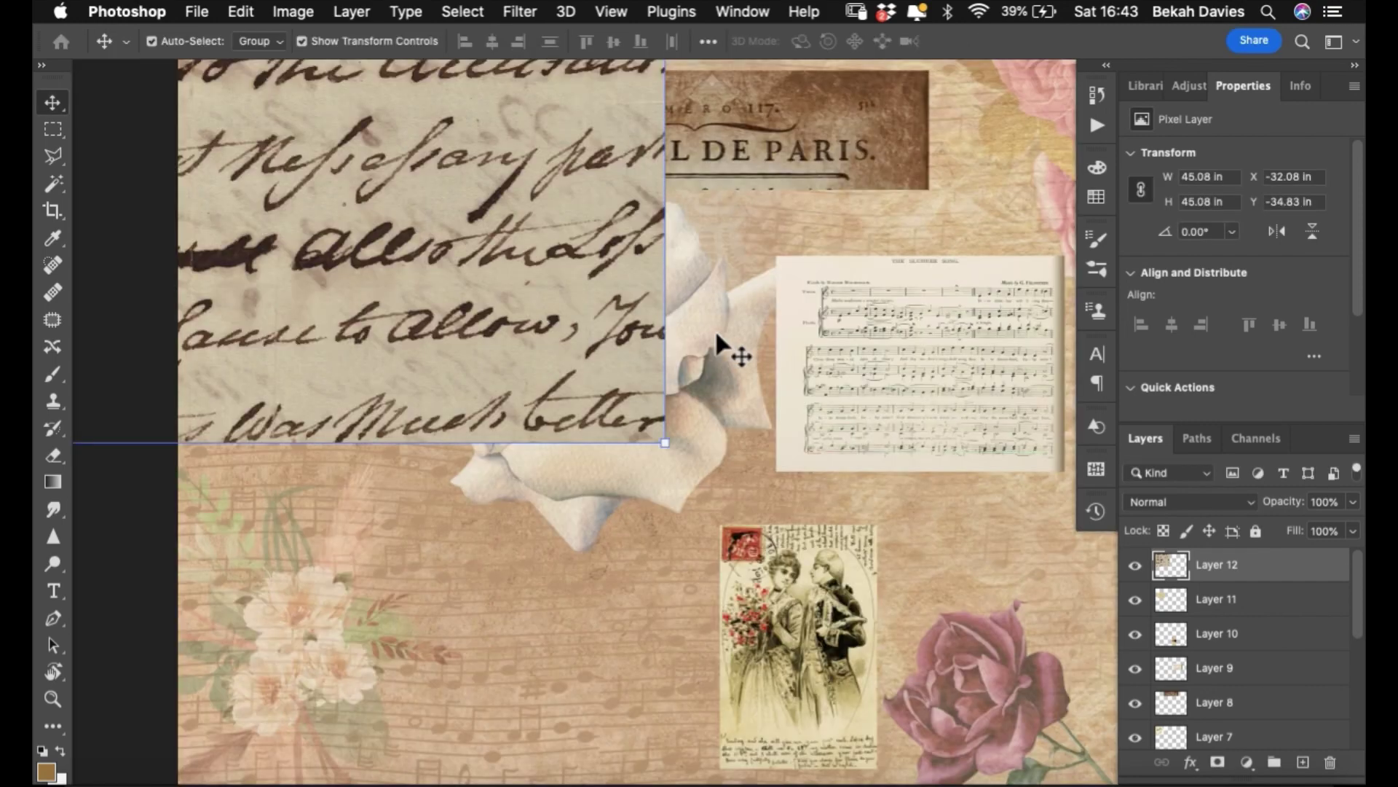
# - Scale the handwritten letter to 9.81 in square, place it left of the couple postcard along the lower edge, and restore the windowed view
pyautogui.keyDown('alt'); pyautogui.keyDown('super'); pyautogui.click(459, 421); pyautogui.keyUp('super'); pyautogui.keyUp('alt')
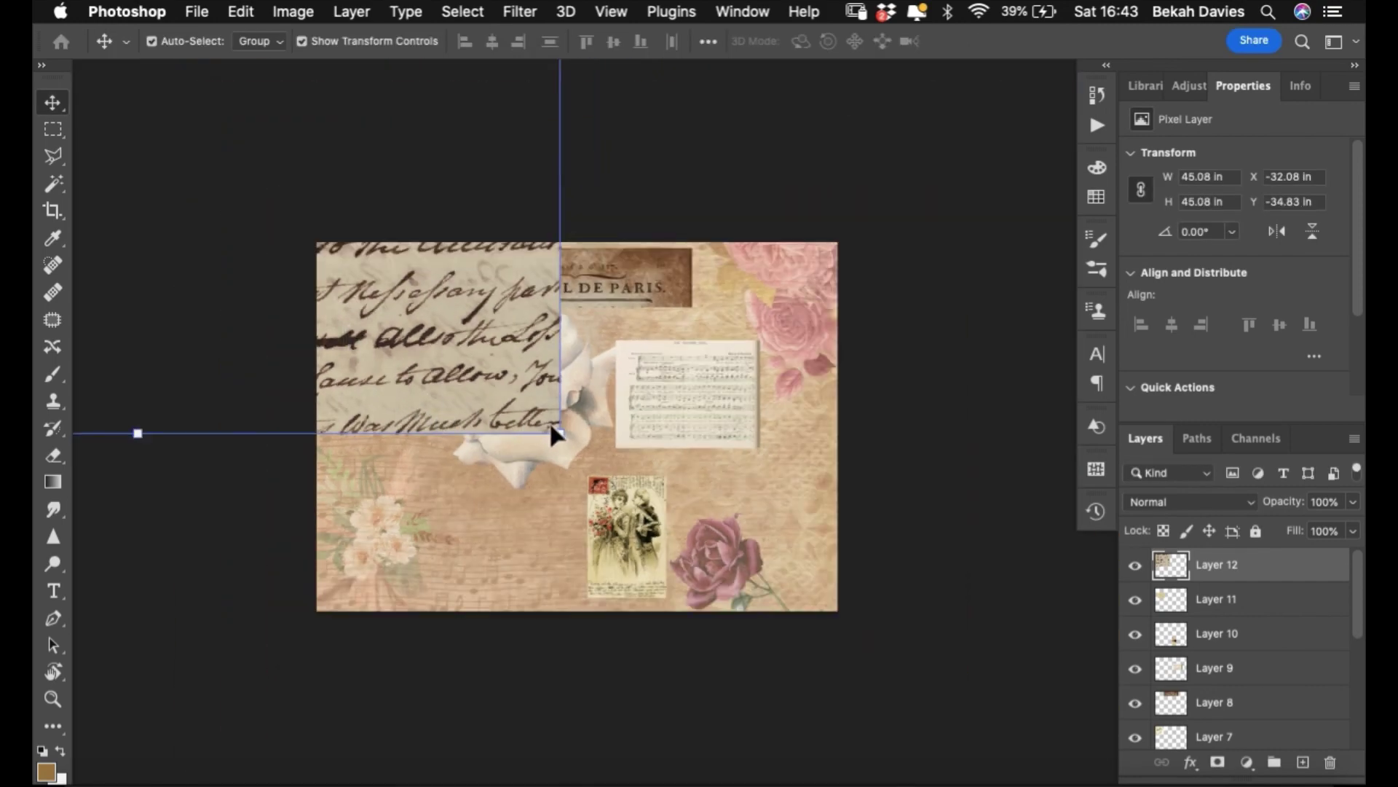
pyautogui.moveTo(557, 435); pyautogui.dragTo(635, 586)
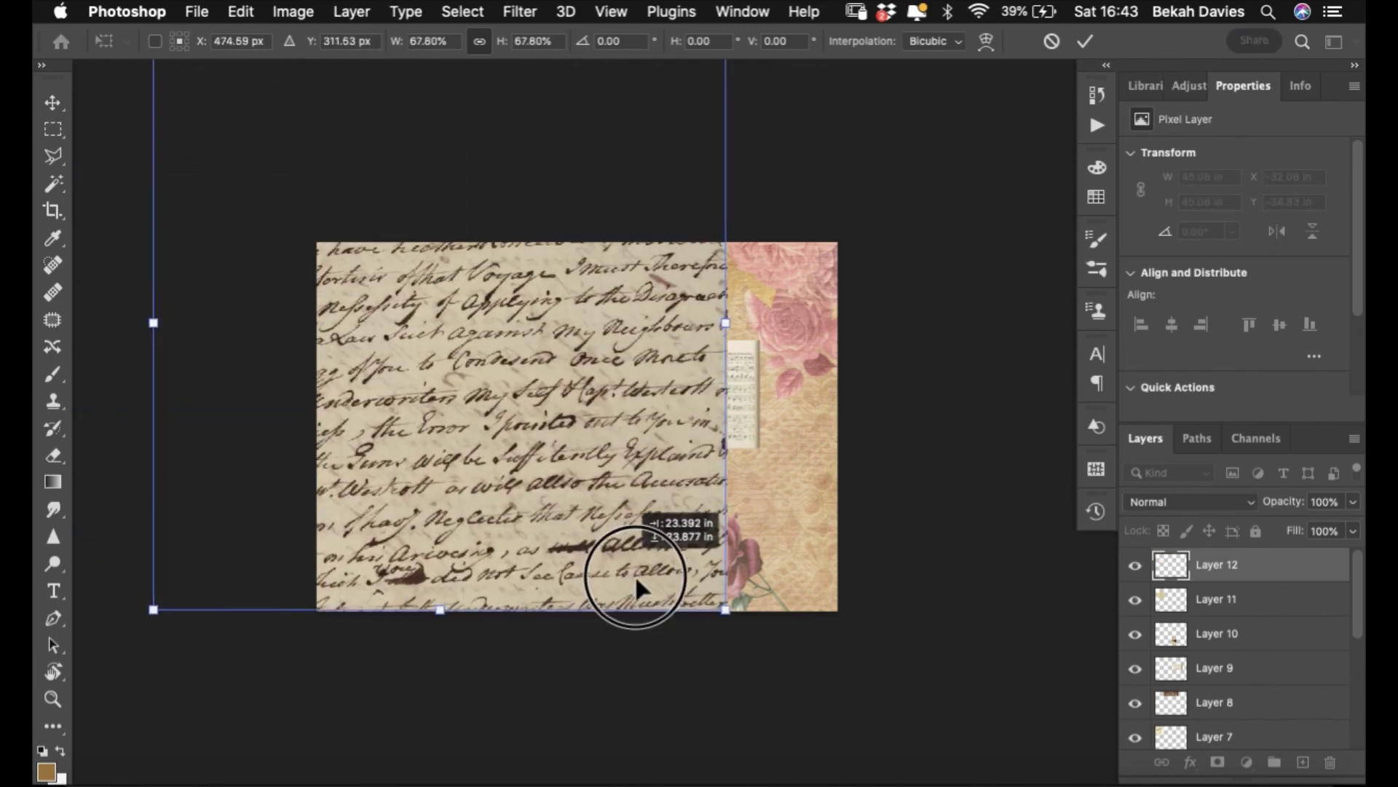
pyautogui.moveTo(307, 225); pyautogui.dragTo(368, 304)
pyautogui.moveTo(213, 118); pyautogui.dragTo(608, 510)
pyautogui.moveTo(696, 566); pyautogui.dragTo(486, 487)
pyautogui.press('Return')
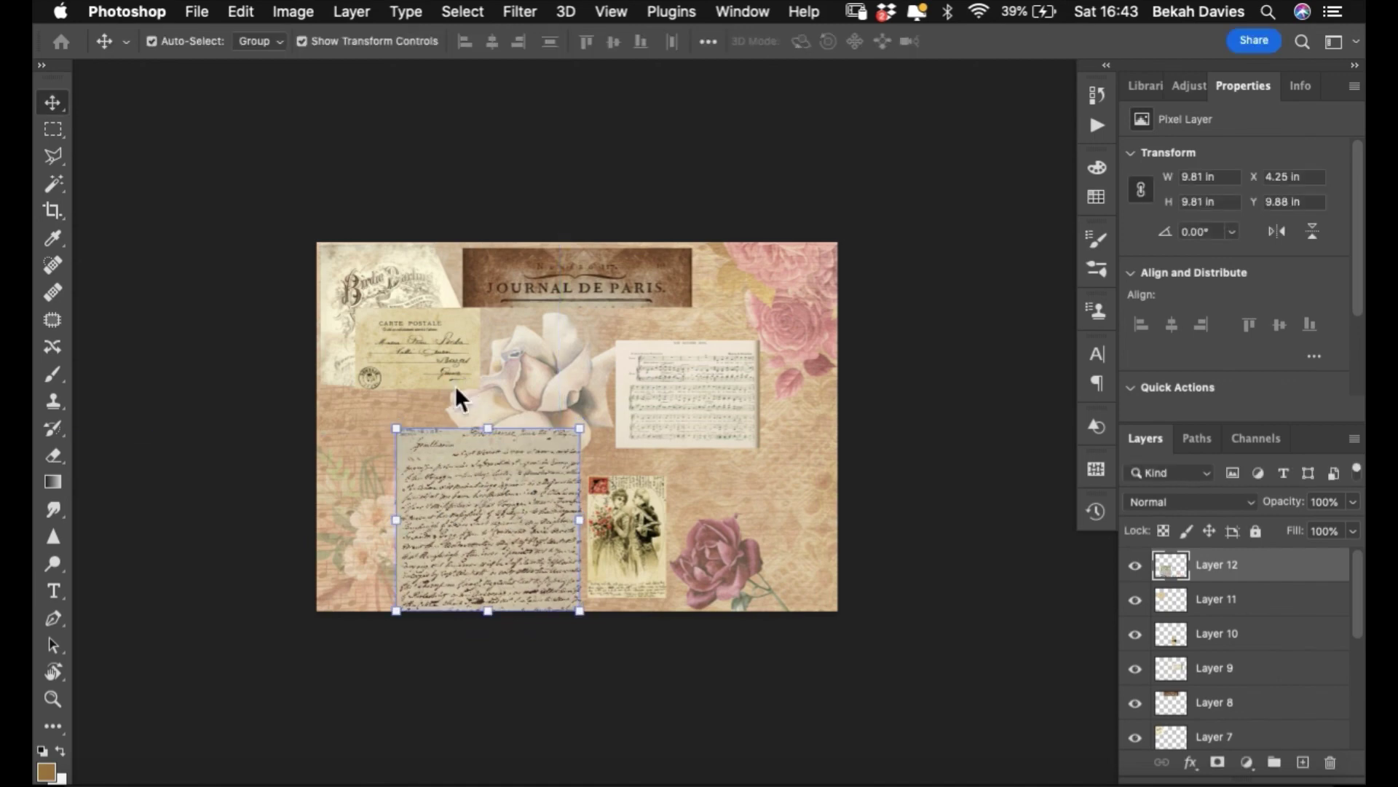
pyautogui.press('f')
pyautogui.press('f')
pyautogui.press('f')
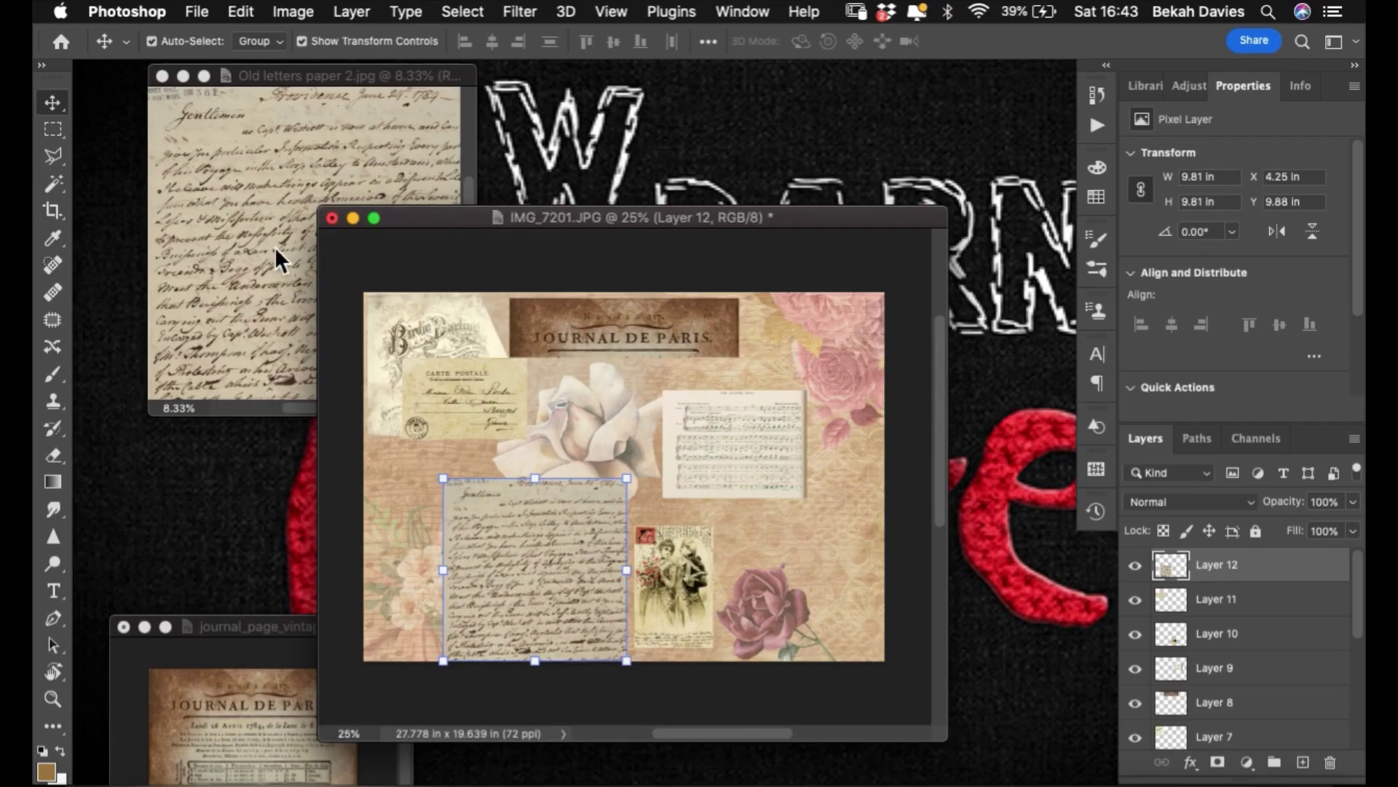
# - Close Old letters paper 2.jpg and add the transparent handwriting from ato_0000_t.png to the IMG_7201.JPG collage as a new layer
pyautogui.moveTo(260, 76); pyautogui.dragTo(245, 182)
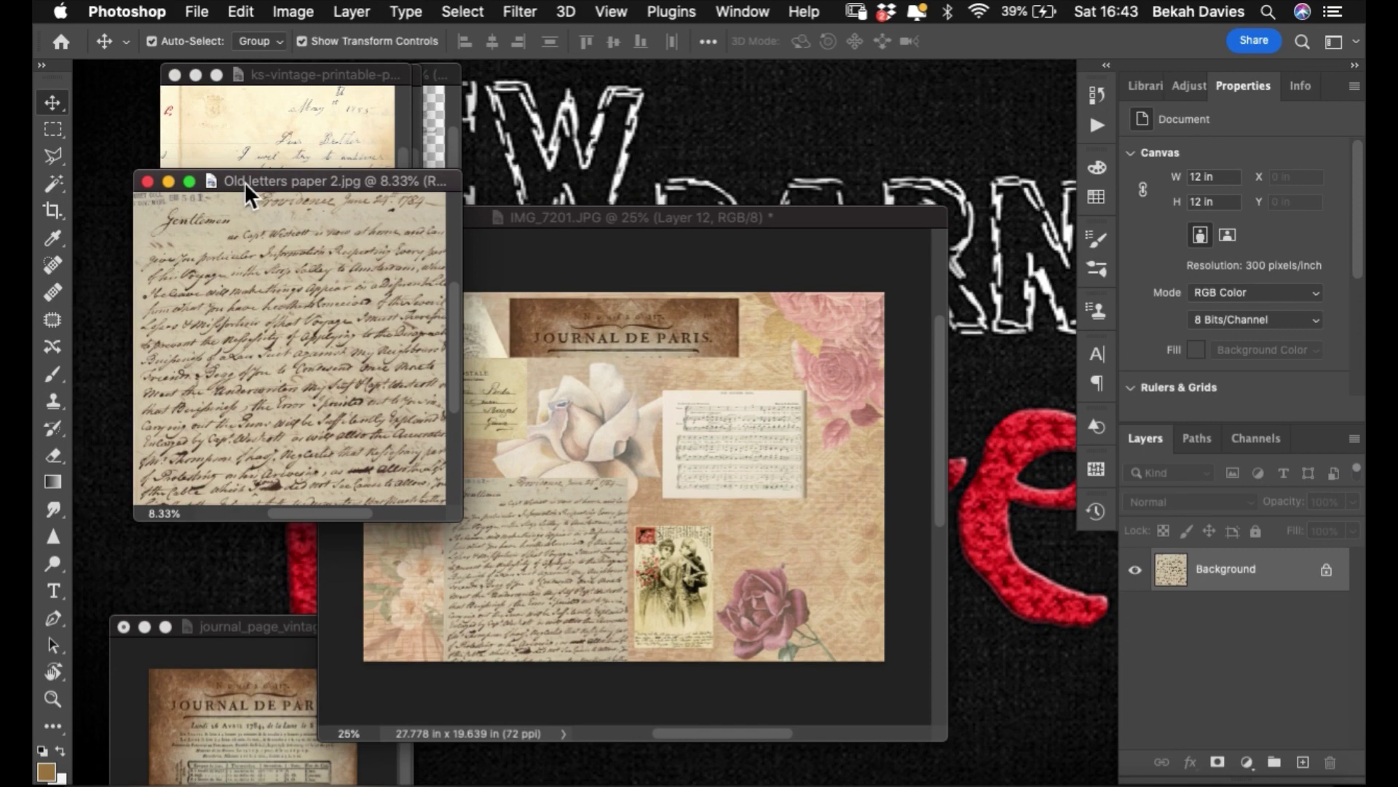
pyautogui.click(150, 182)
pyautogui.click(303, 84)
pyautogui.moveTo(304, 85); pyautogui.dragTo(269, 418)
pyautogui.click(403, 75)
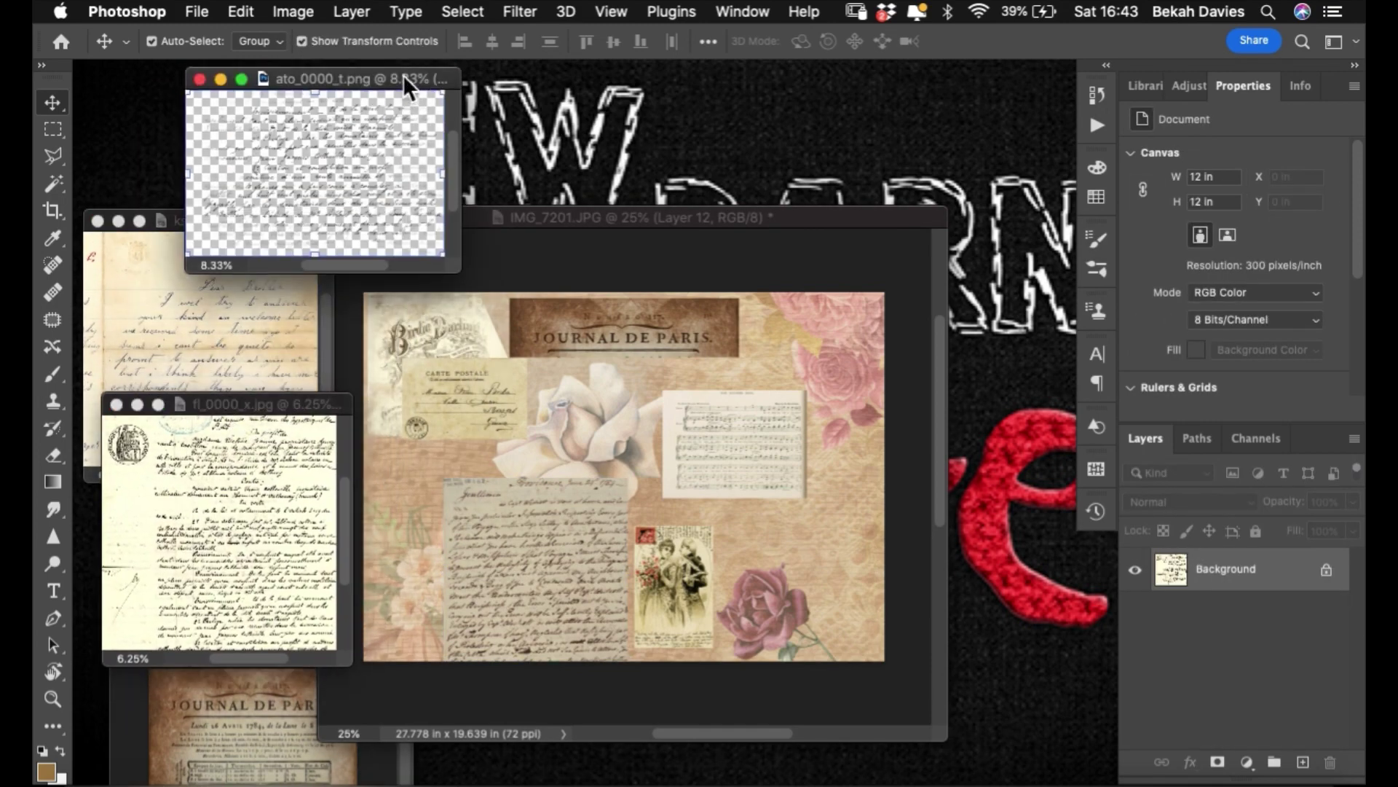
pyautogui.moveTo(1201, 565); pyautogui.dragTo(734, 539)
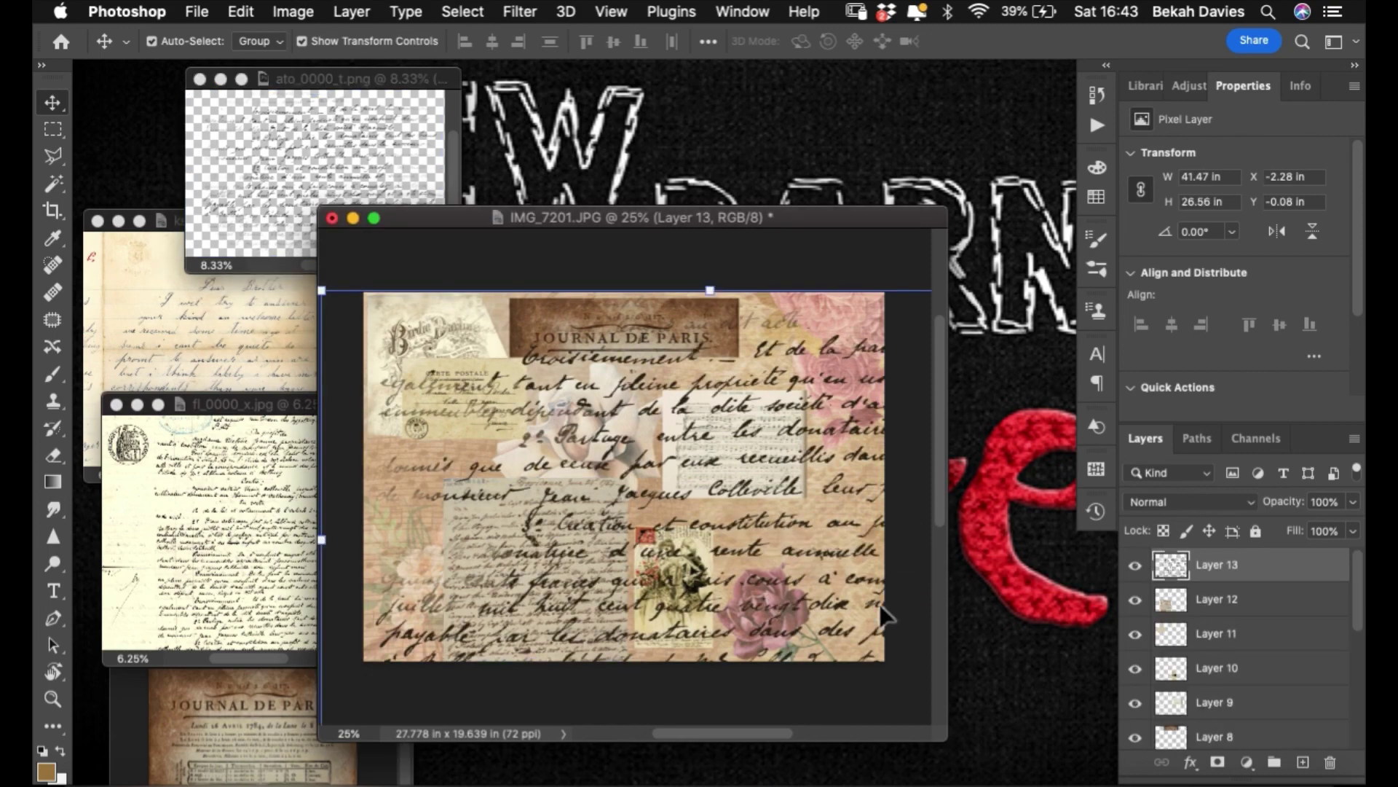
# - Scale the new handwriting layer to 36.12%, place it over the pink roses in the collage's upper-right corner, and close its source file
pyautogui.moveTo(324, 293); pyautogui.dragTo(666, 300)
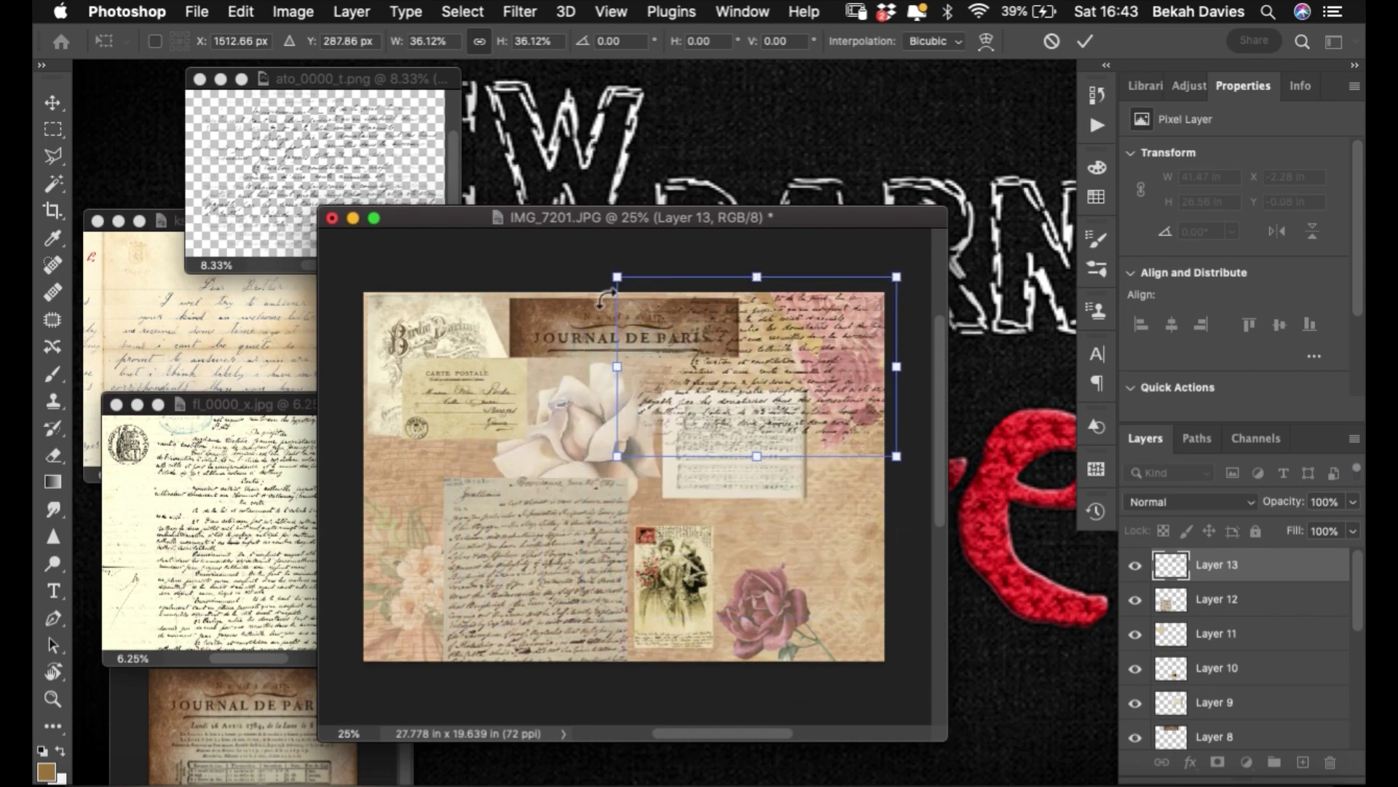
pyautogui.press('Return')
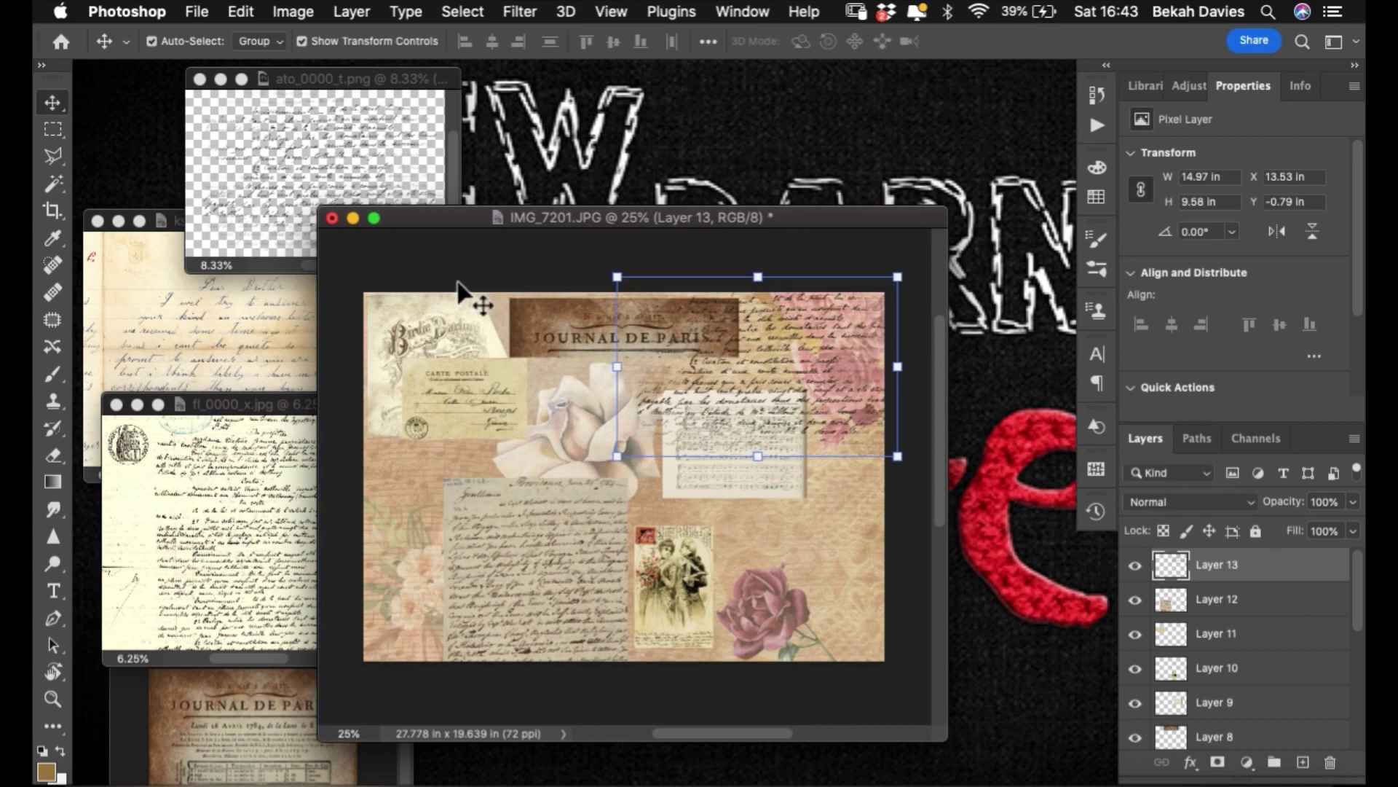
pyautogui.click(202, 79)
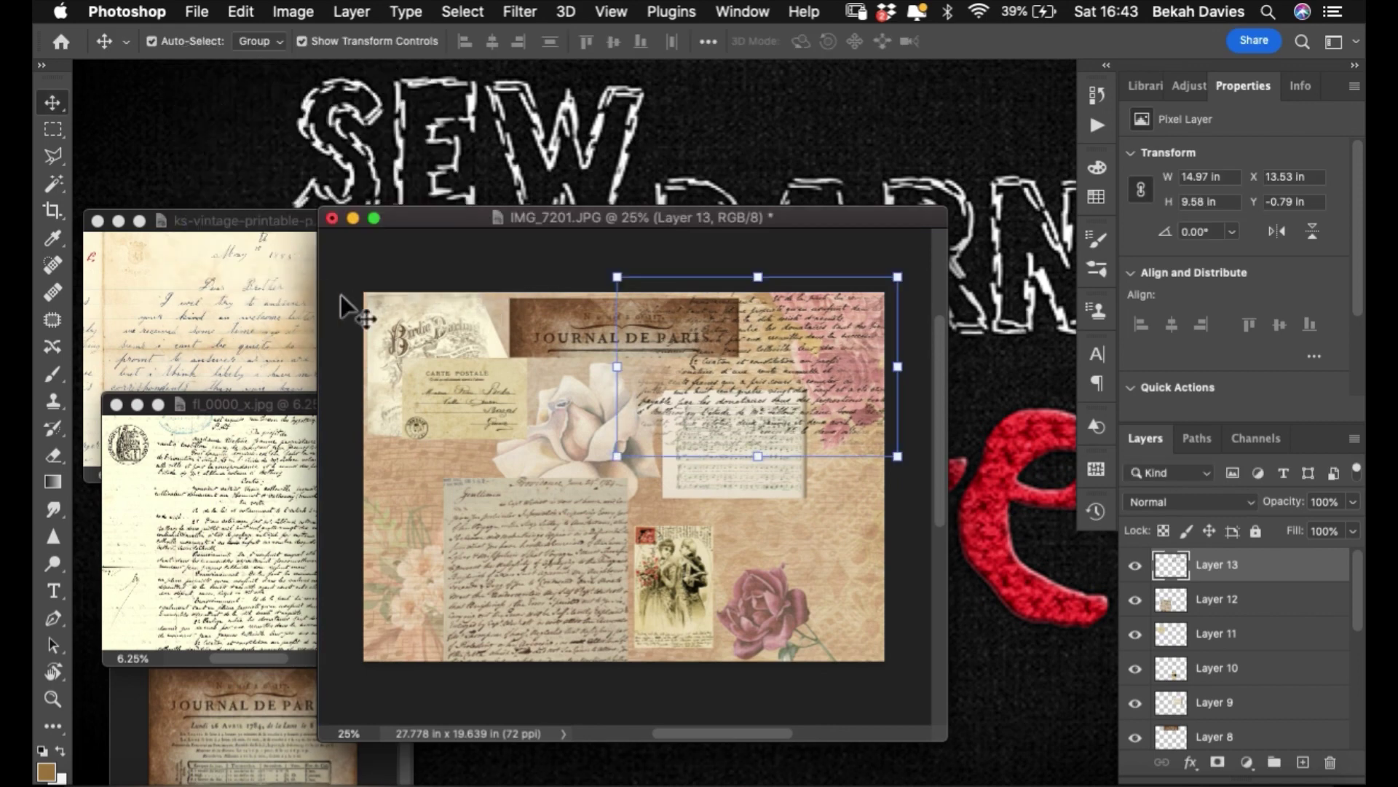
# - Move the ks-vintage-printable letter window above the other open handwritten document and make the IMG_7201.JPG collage active again
pyautogui.click(226, 226)
pyautogui.moveTo(226, 226); pyautogui.dragTo(283, 141)
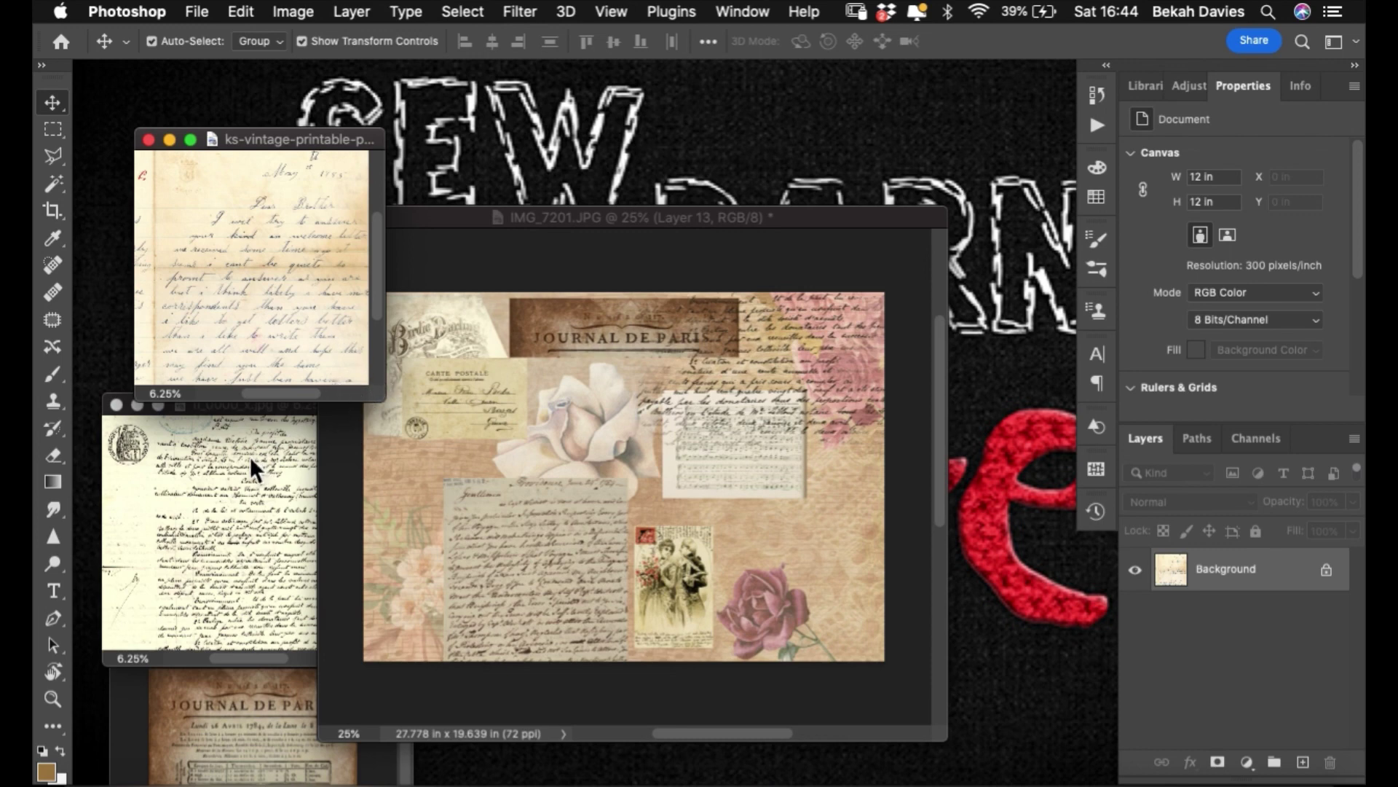
pyautogui.click(789, 217)
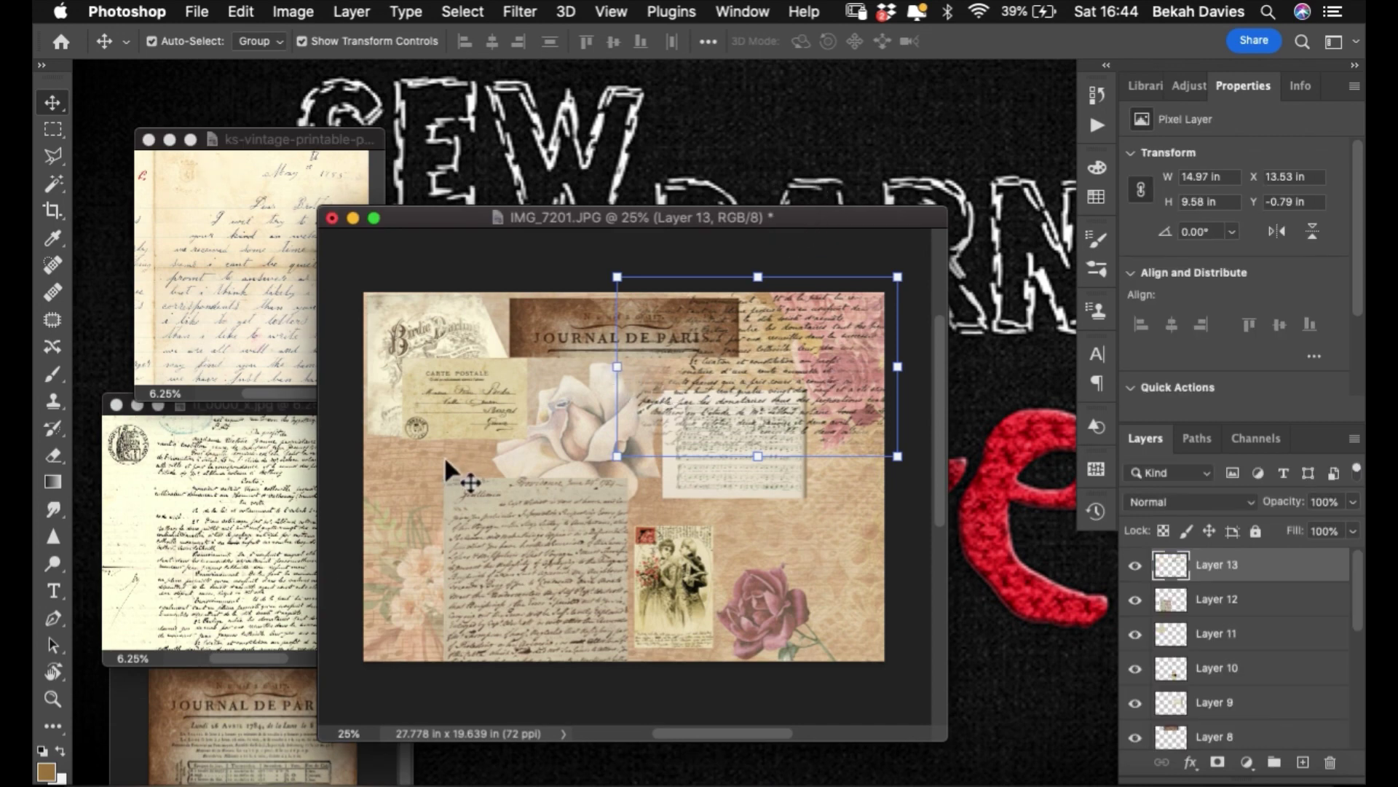
# - Show the collage full screen and move the sheet music (Layer 9) to the collage's right edge, above the dark rose
pyautogui.press('f')
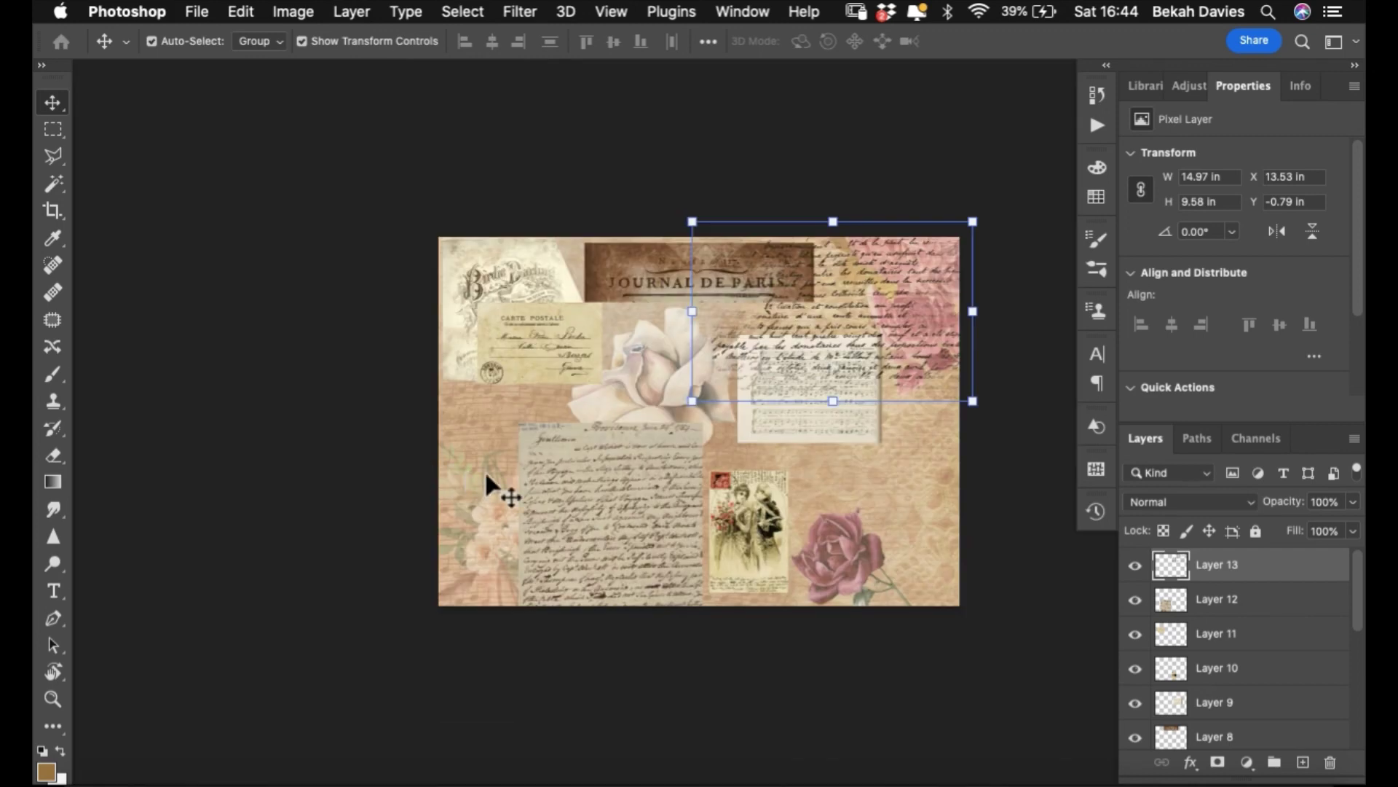
pyautogui.moveTo(663, 394); pyautogui.dragTo(630, 411)
pyautogui.moveTo(637, 333); pyautogui.dragTo(740, 345)
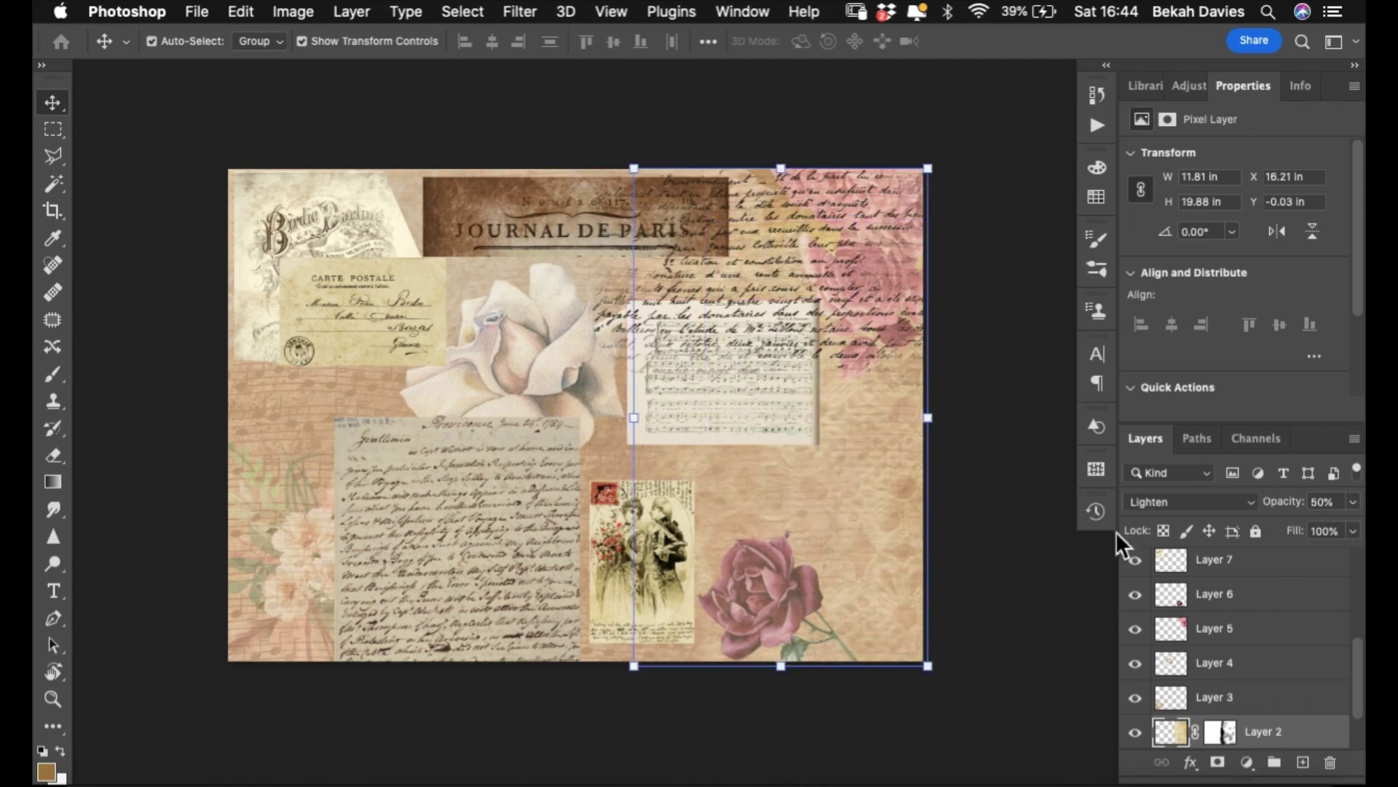
pyautogui.scroll(5, 1351, 583)
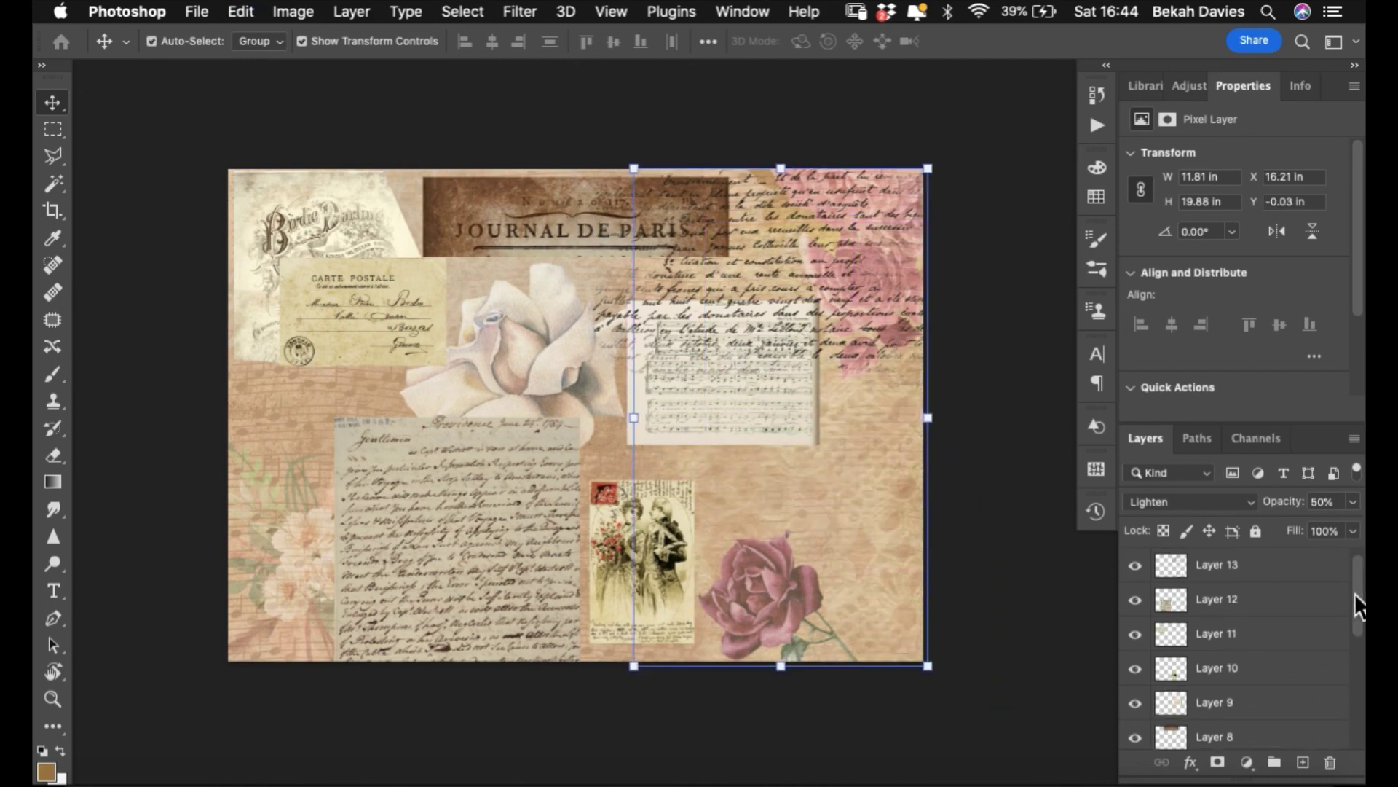
pyautogui.click(1225, 701)
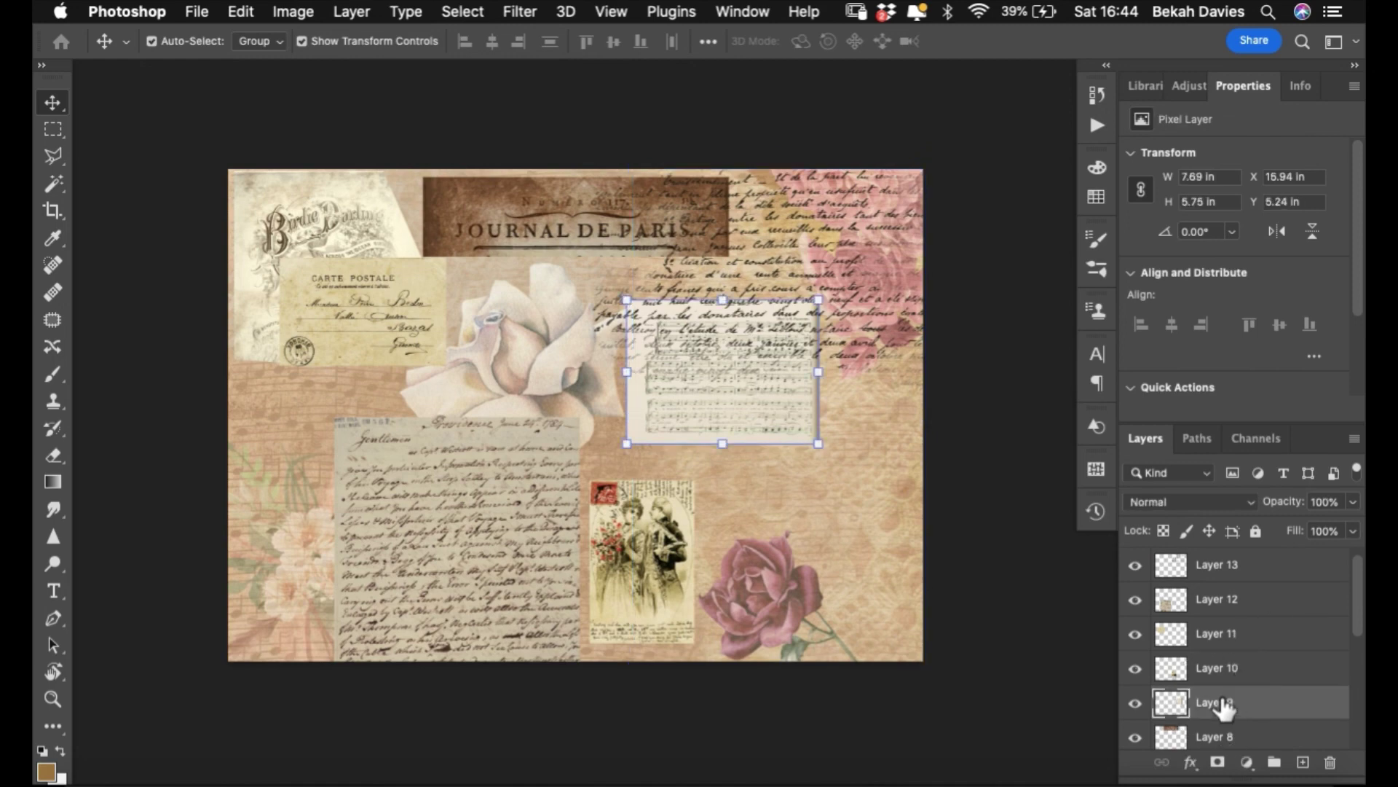
pyautogui.moveTo(740, 403); pyautogui.dragTo(843, 488)
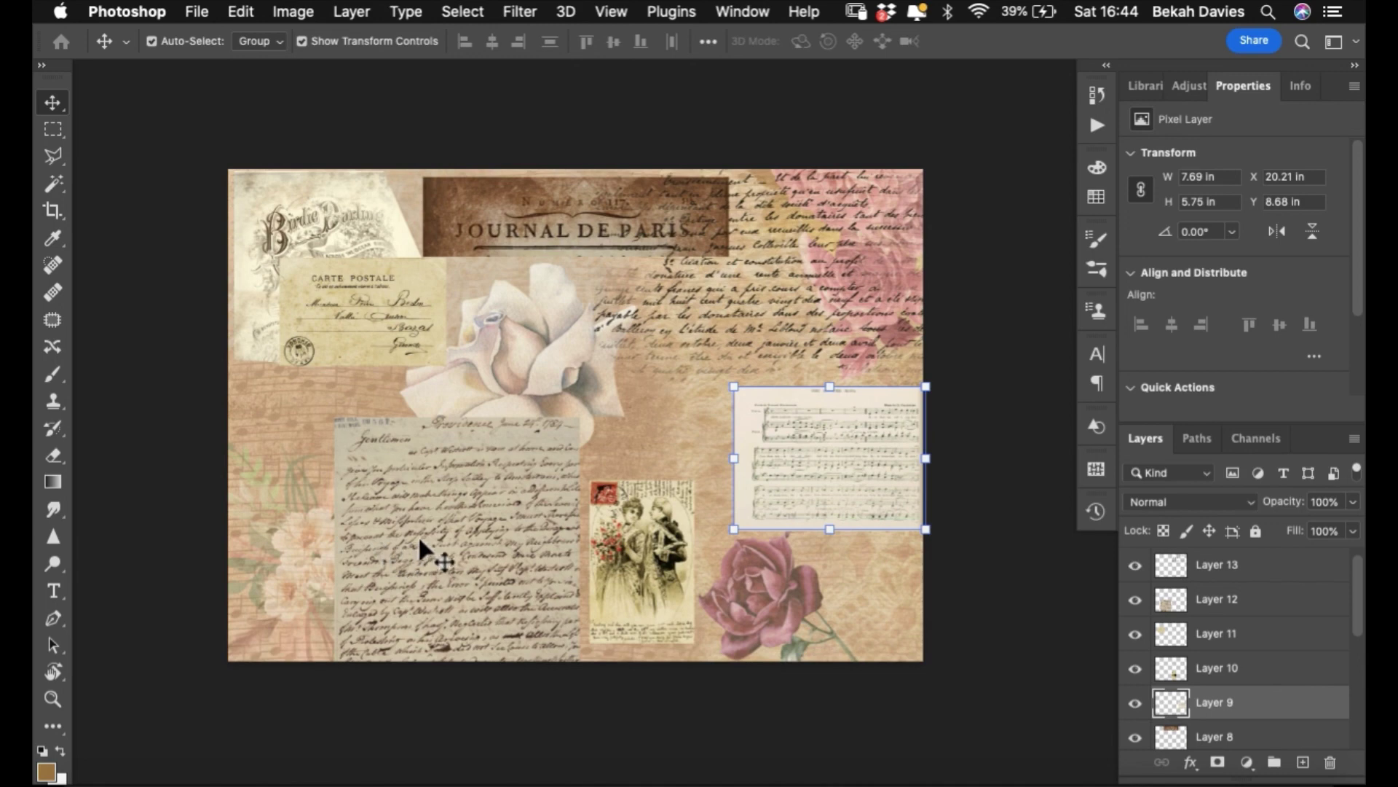
# - Move the Carte Postale to the collage's left edge below Birdie Darling, and the Journal de Paris banner against the top edge
pyautogui.click(377, 315)
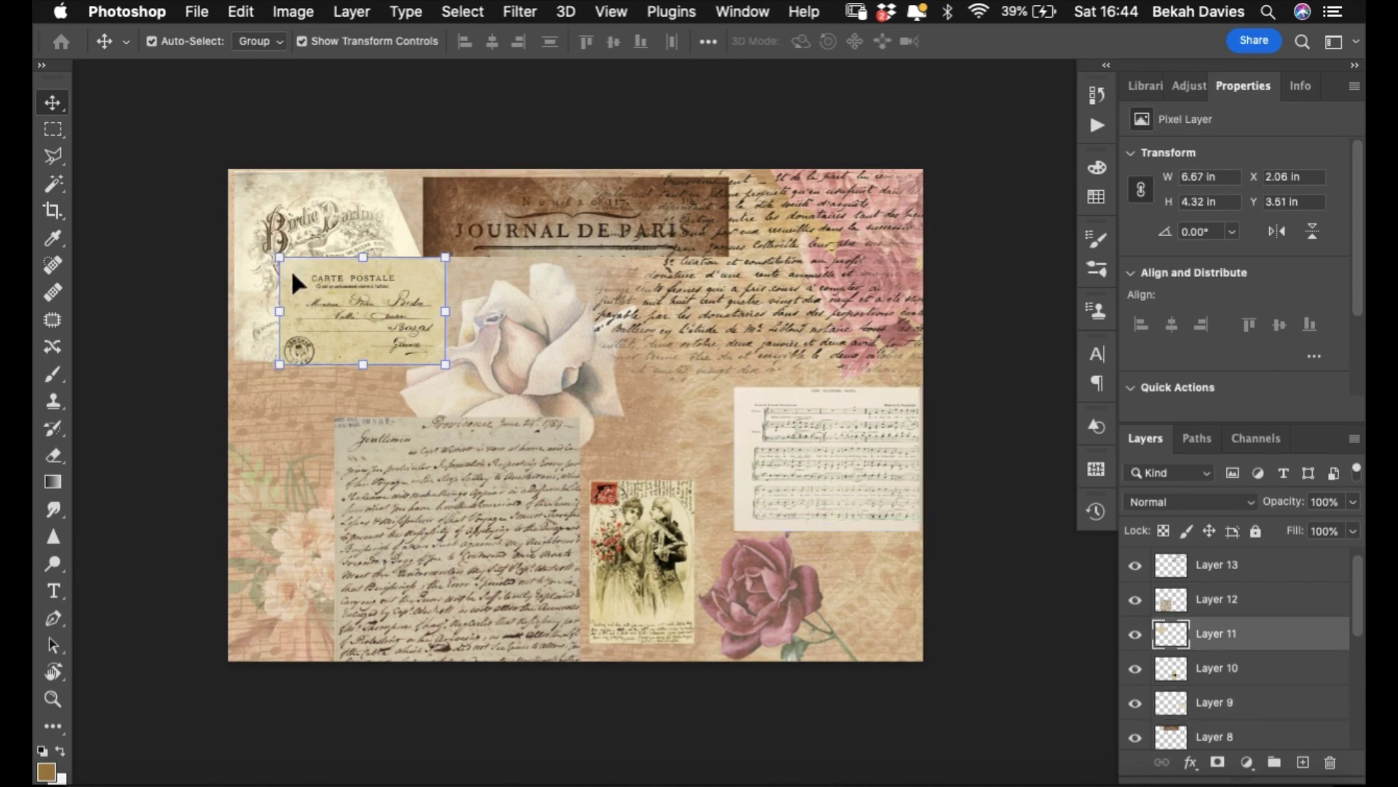
pyautogui.moveTo(334, 294); pyautogui.dragTo(286, 400)
pyautogui.moveTo(472, 195); pyautogui.dragTo(444, 187)
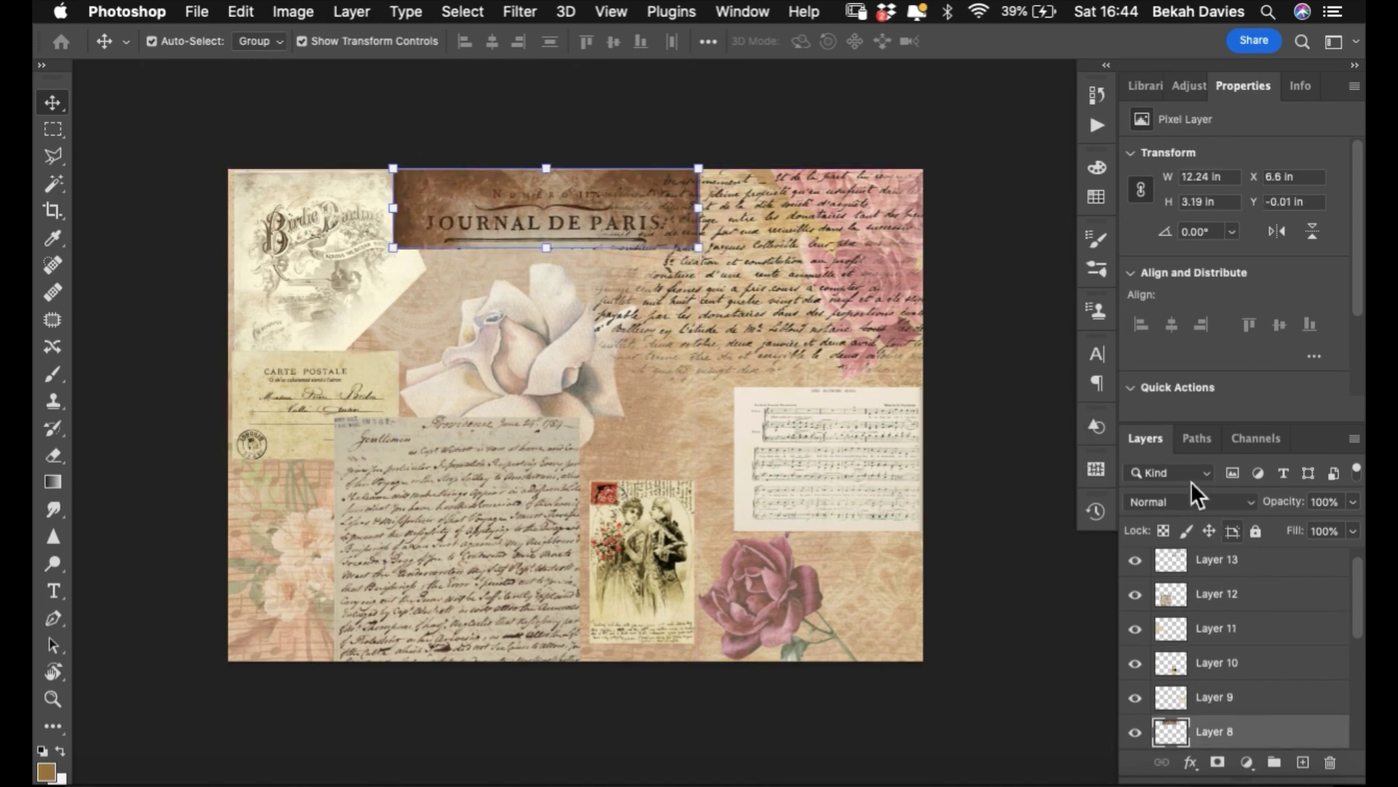
# - Set the Journal de Paris banner's blend mode to Soft Light and deselect it
pyautogui.click(1201, 501)
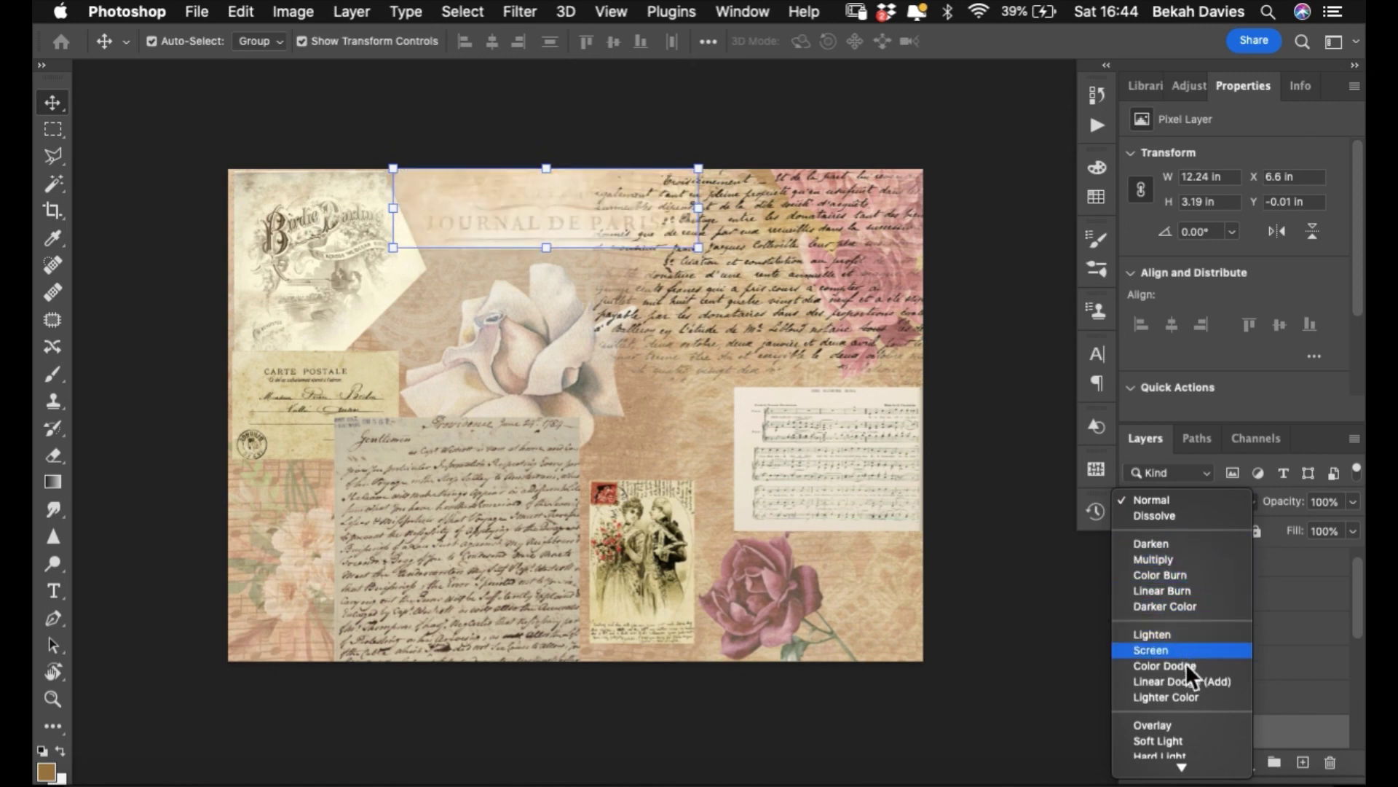
pyautogui.click(1182, 738)
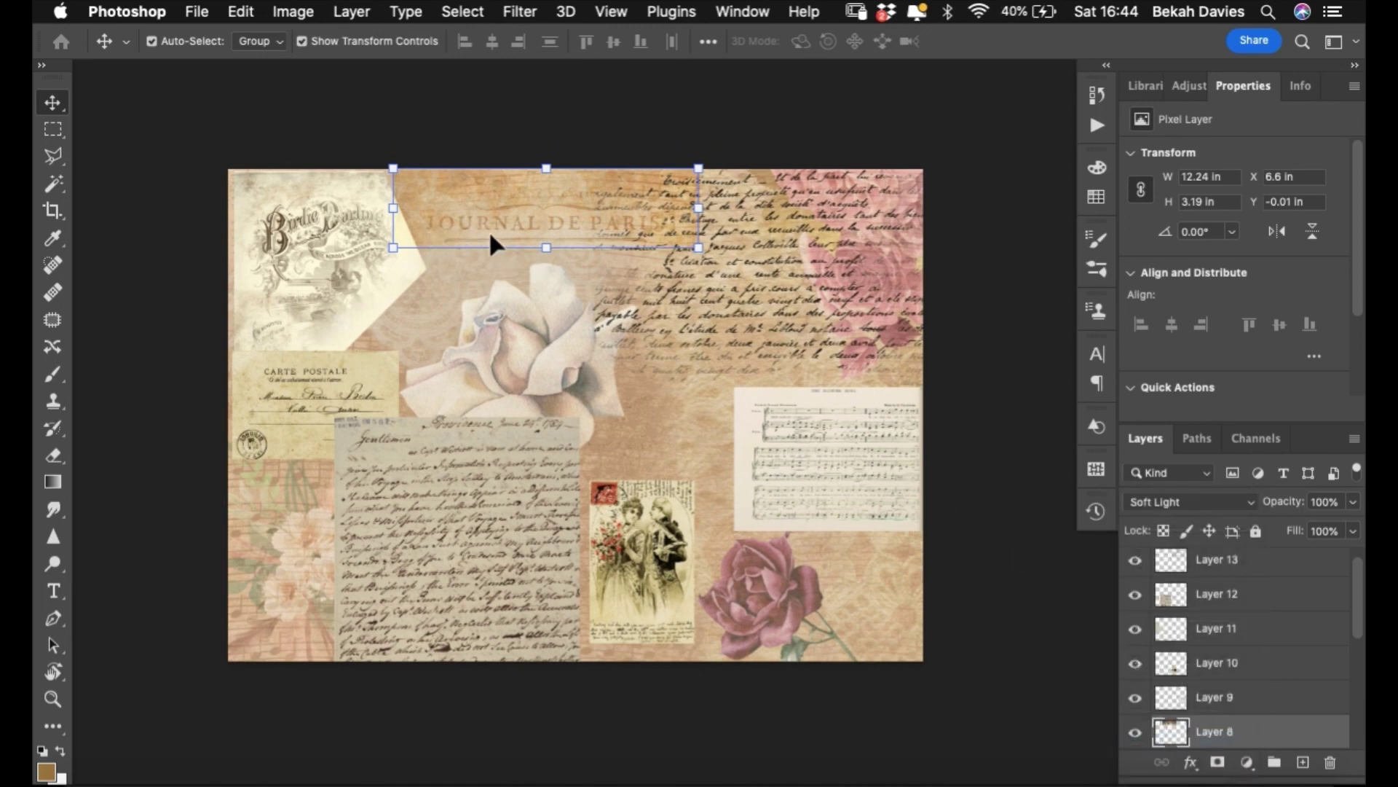
pyautogui.click(959, 437)
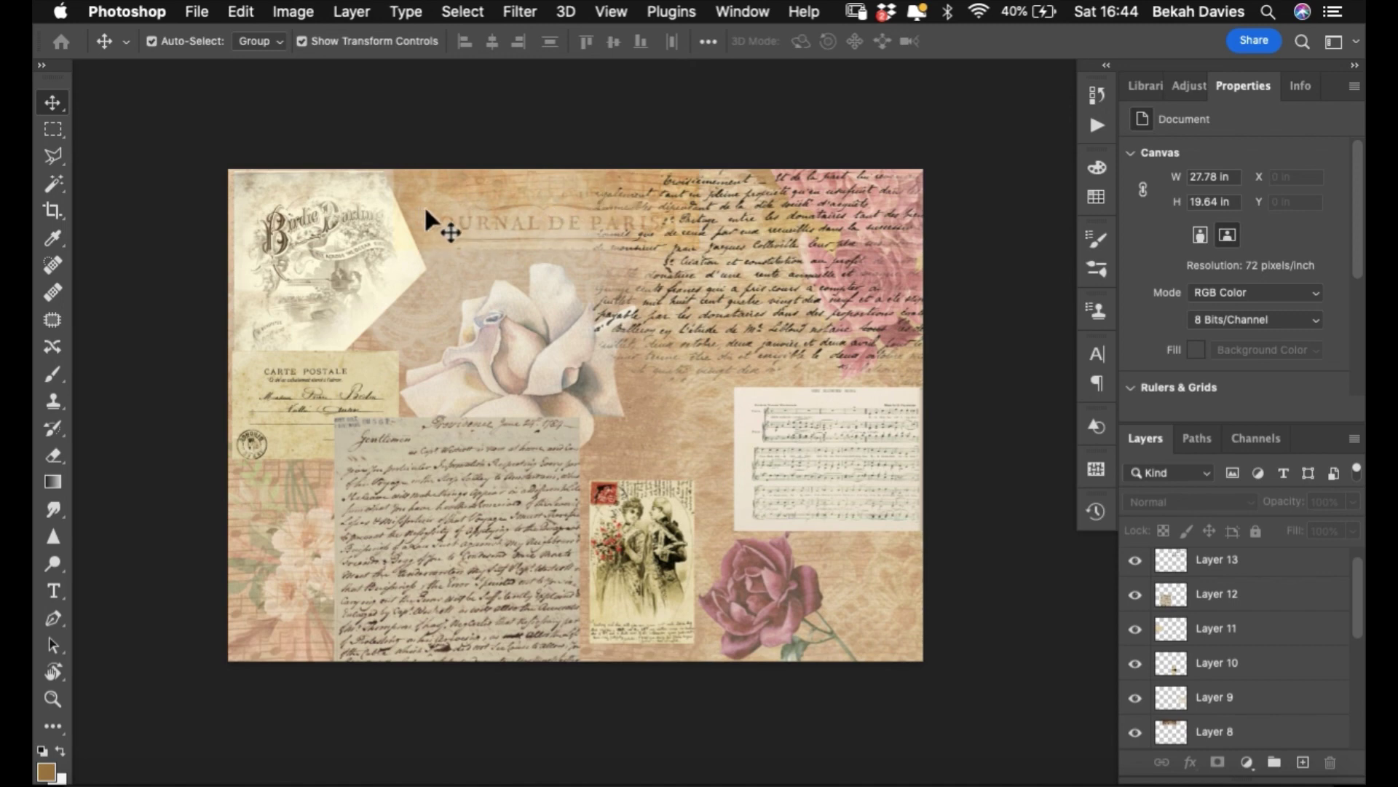
# - Add a Hue/Saturation adjustment layer above the Journal de Paris banner and clip it to that banner's layer
pyautogui.click(501, 226)
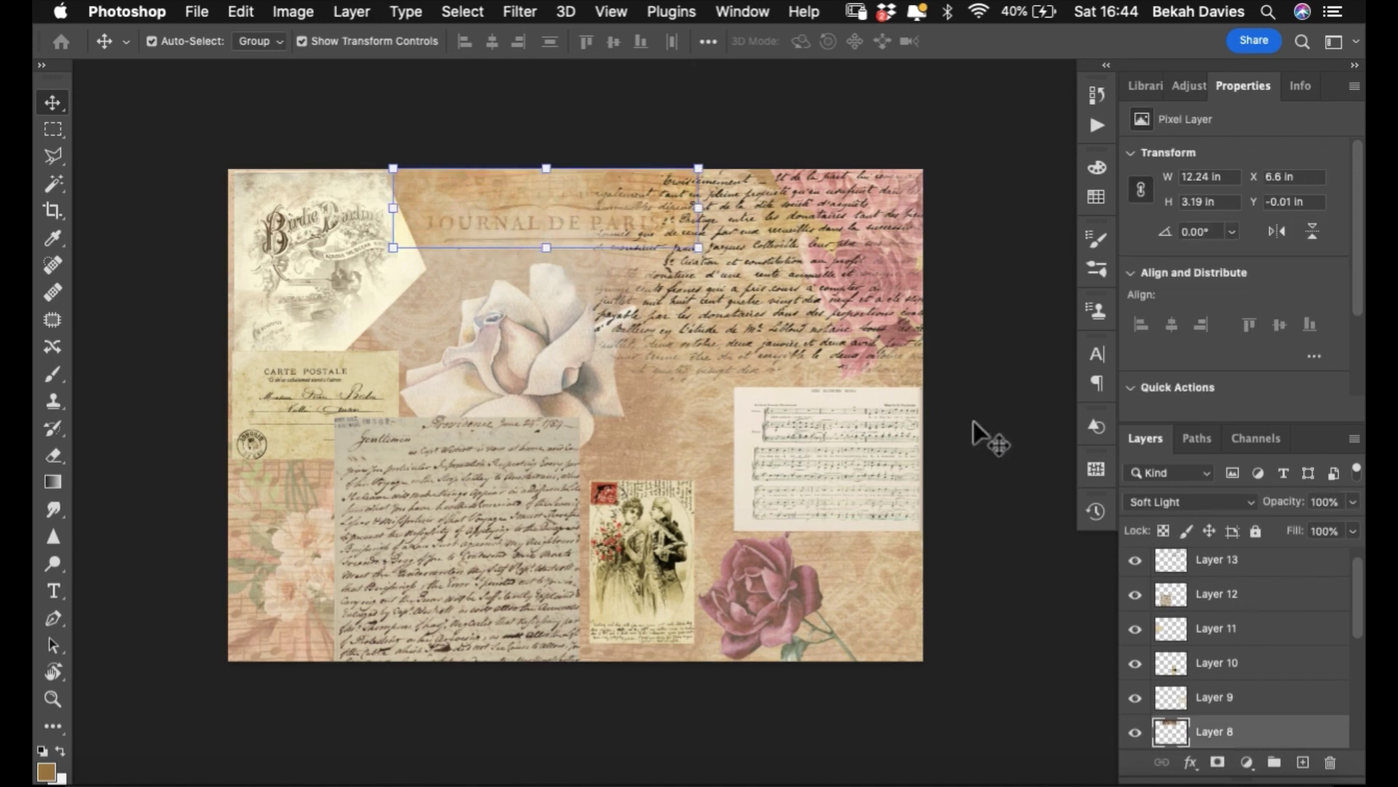
pyautogui.click(1248, 762)
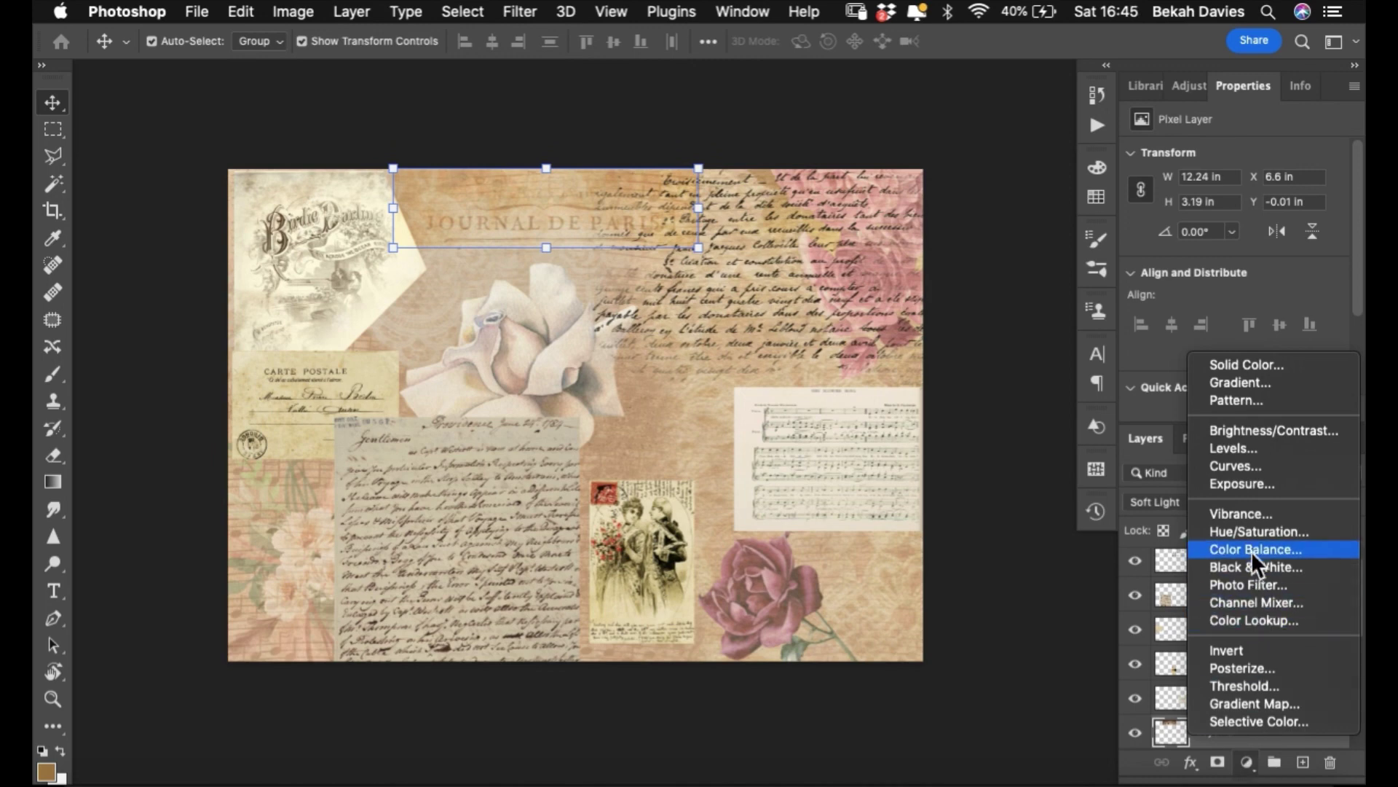
pyautogui.click(1244, 531)
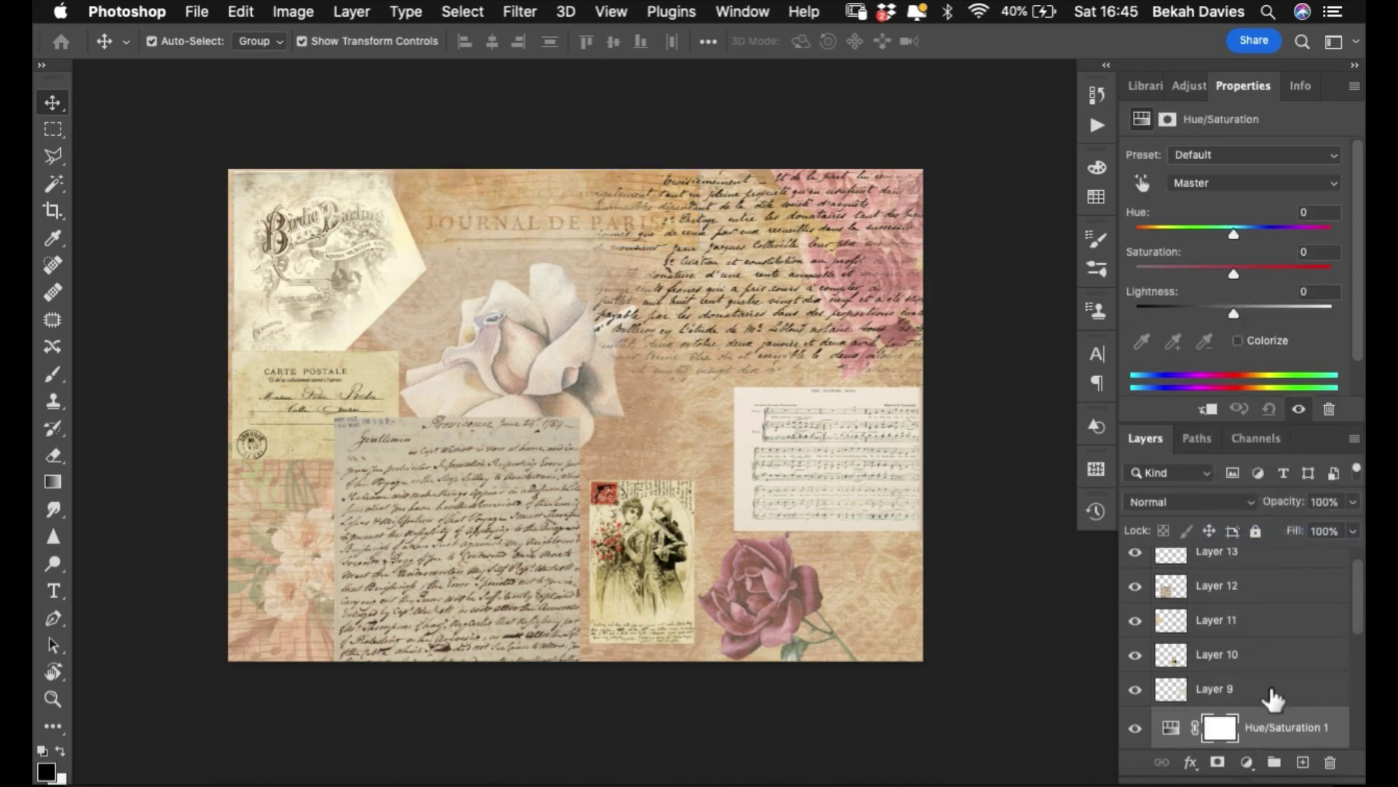
pyautogui.moveTo(1359, 603); pyautogui.dragTo(1349, 628)
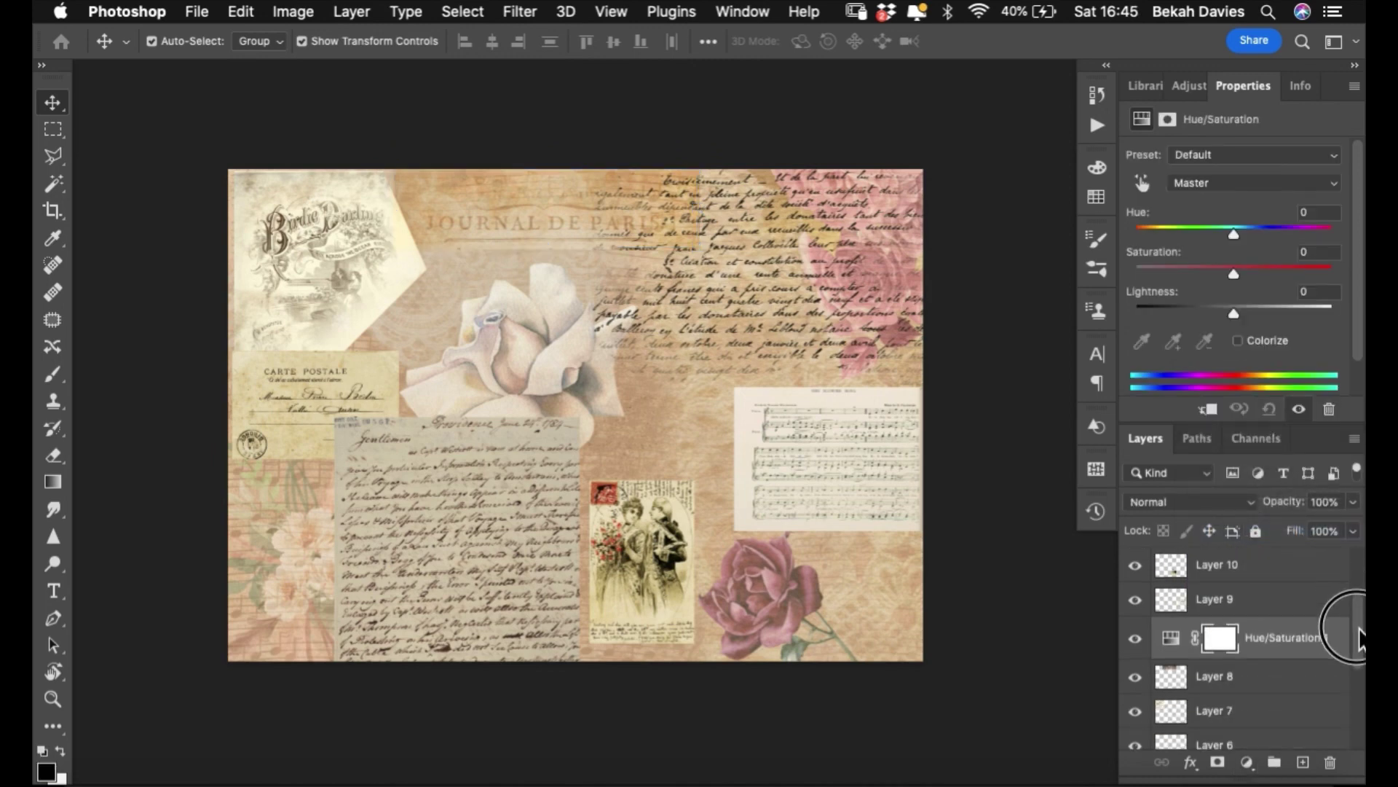
pyautogui.moveTo(1270, 657)
pyautogui.mouseDown()
pyautogui.moveTo(1276, 675)
pyautogui.moveTo(1273, 663)
pyautogui.mouseUp()
pyautogui.click(1276, 674)
pyautogui.keyDown('alt'); pyautogui.click(1276, 663); pyautogui.keyUp('alt')
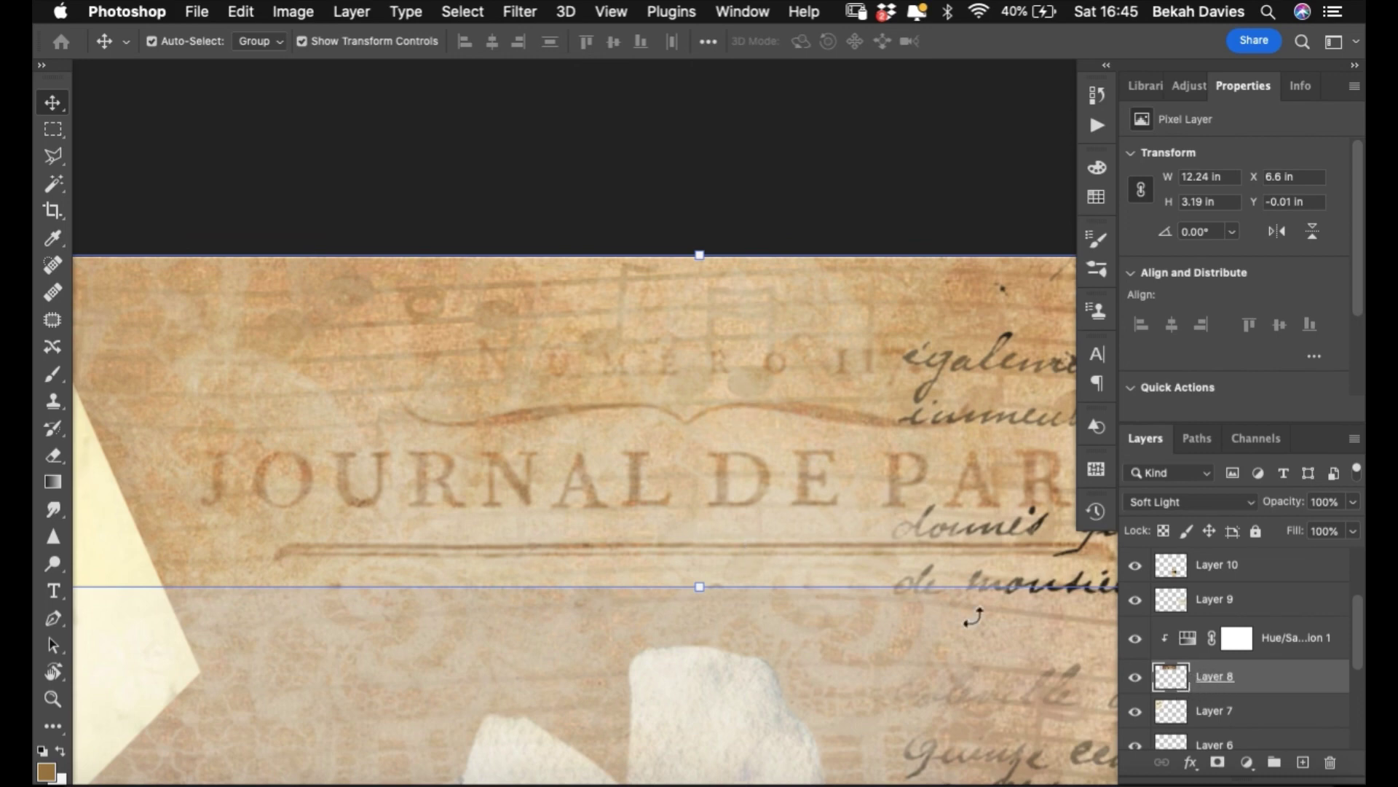
# - Set the clipped adjustment's saturation to -86 to desaturate the Journal de Paris banner
pyautogui.keyDown('alt'); pyautogui.click(544, 487); pyautogui.keyUp('alt')
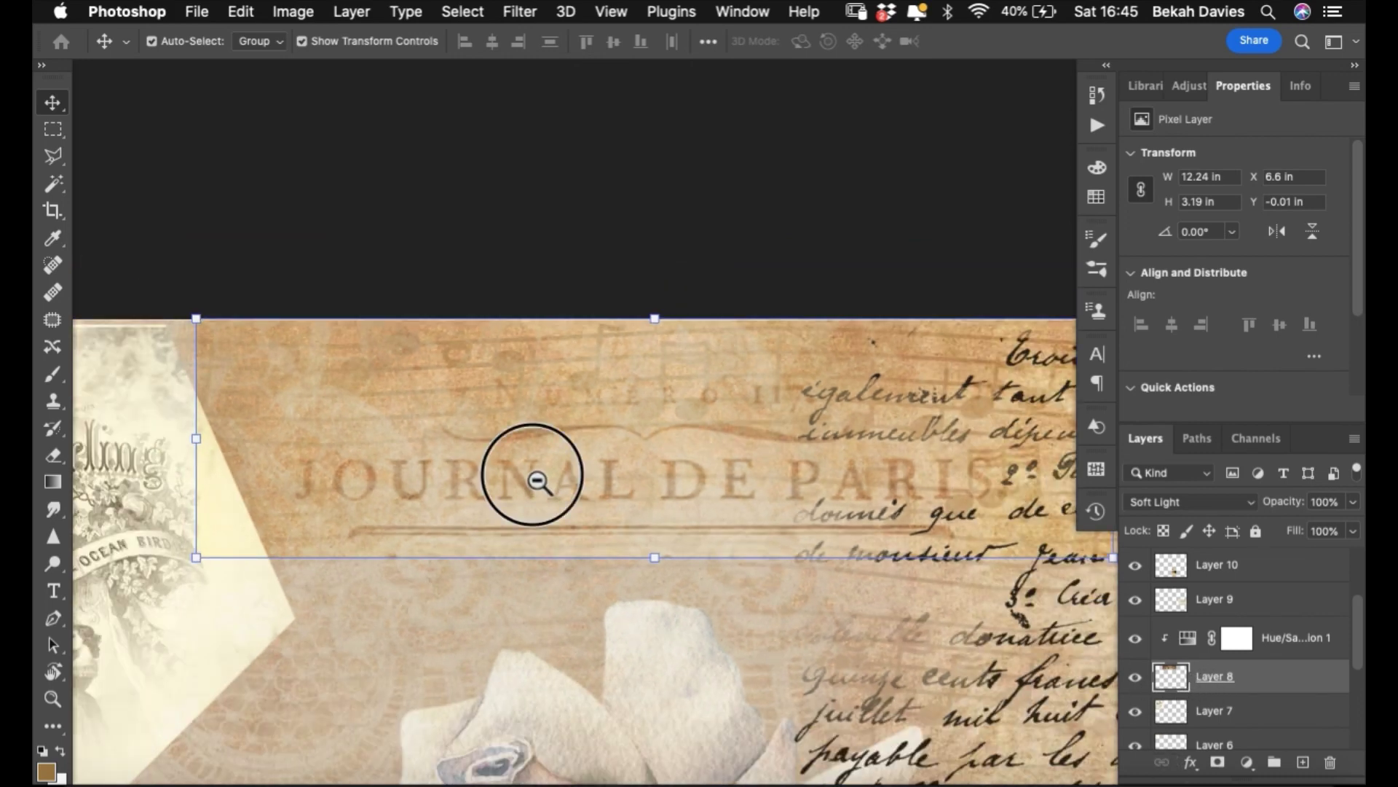
pyautogui.keyDown('alt'); pyautogui.click(537, 482); pyautogui.keyUp('alt')
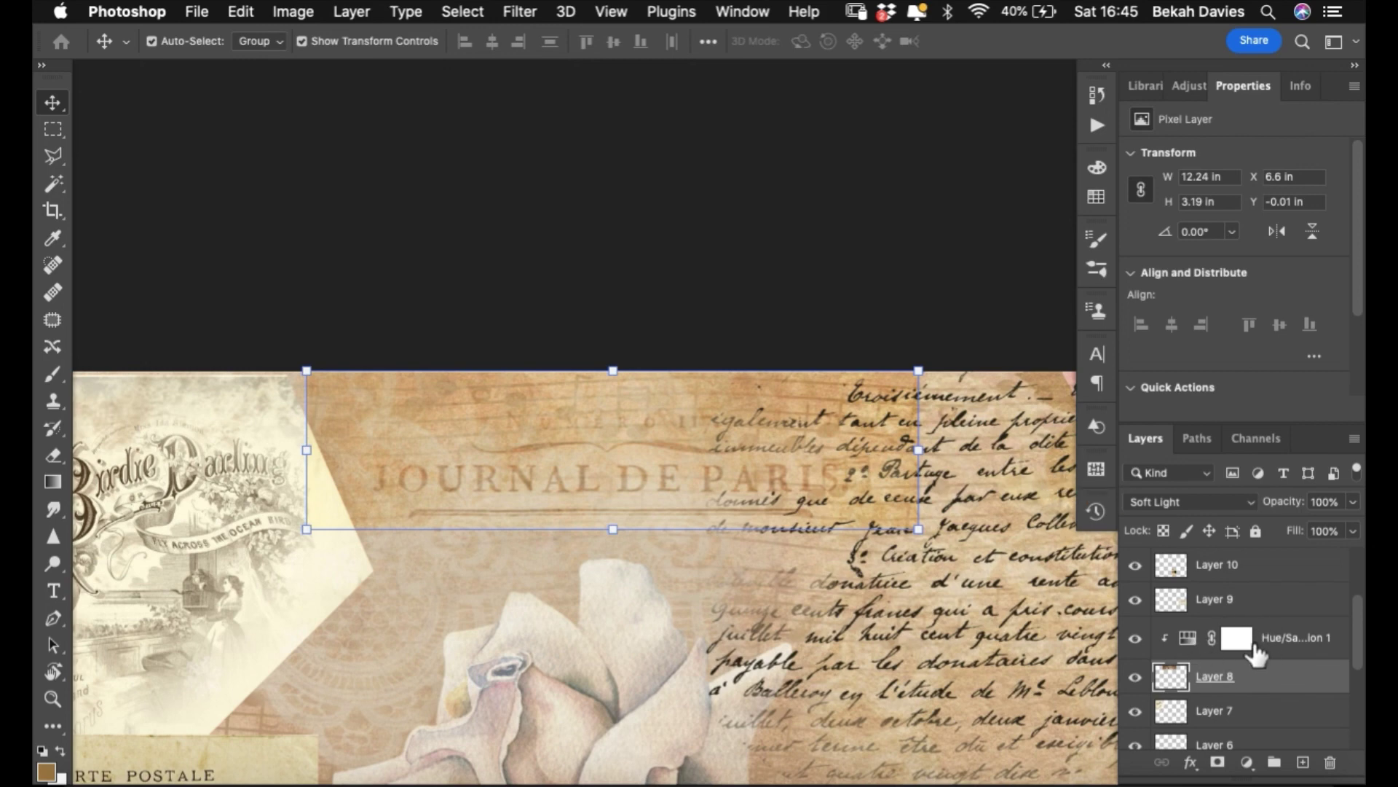
pyautogui.click(1192, 629)
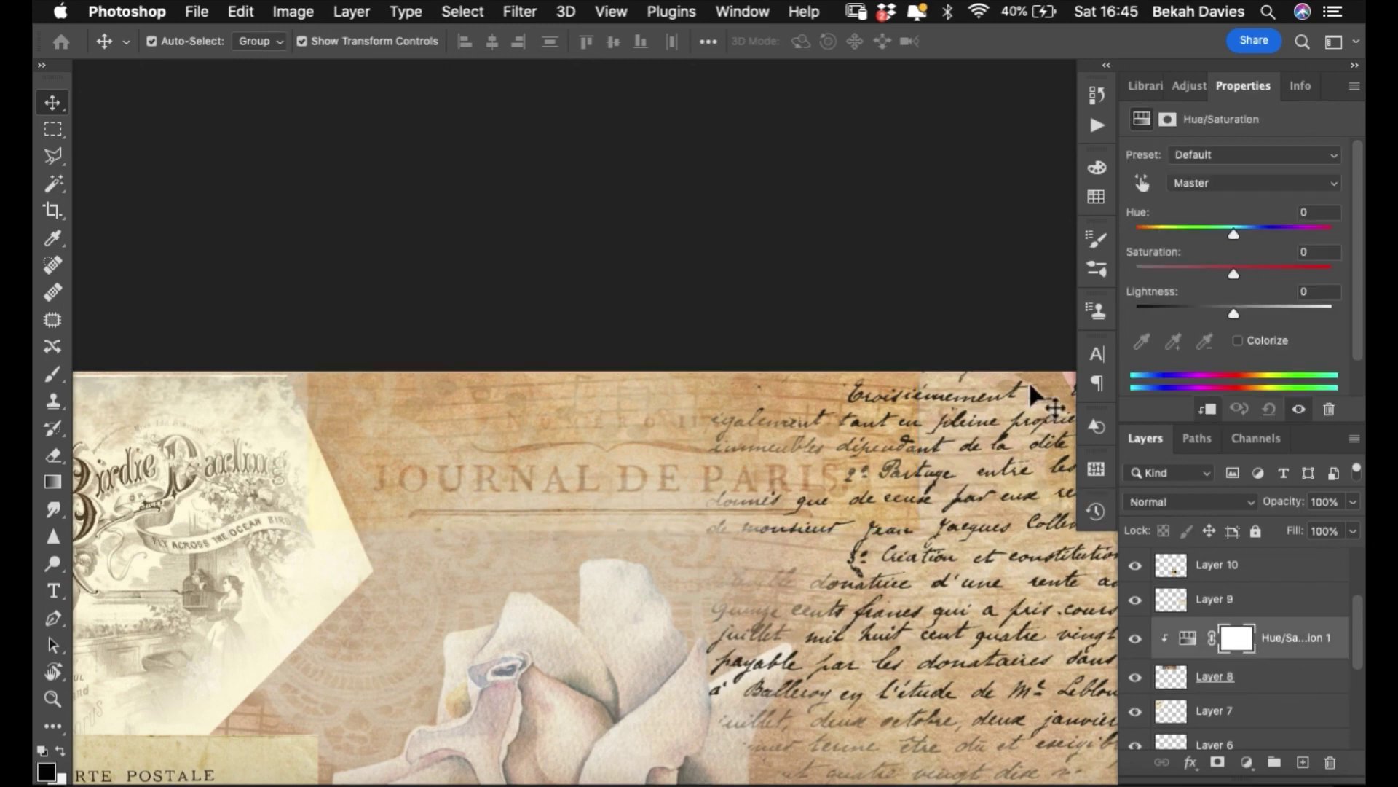
pyautogui.moveTo(1232, 274); pyautogui.dragTo(1312, 275)
pyautogui.moveTo(1355, 266); pyautogui.dragTo(1148, 275)
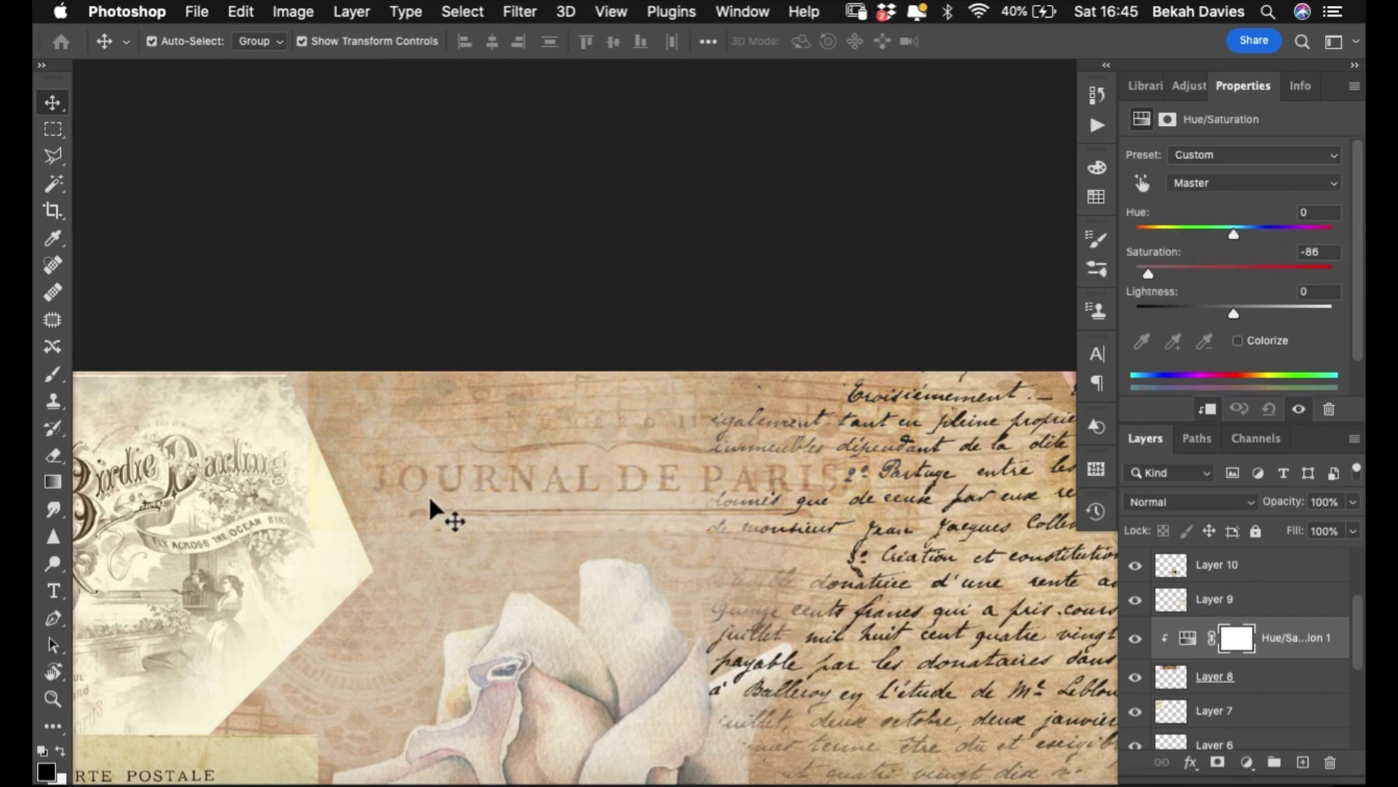
# - Add a layer mask to the Journal de Paris banner layer
pyautogui.keyDown('alt'); pyautogui.keyDown('super'); pyautogui.click(543, 467); pyautogui.keyUp('super'); pyautogui.keyUp('alt')
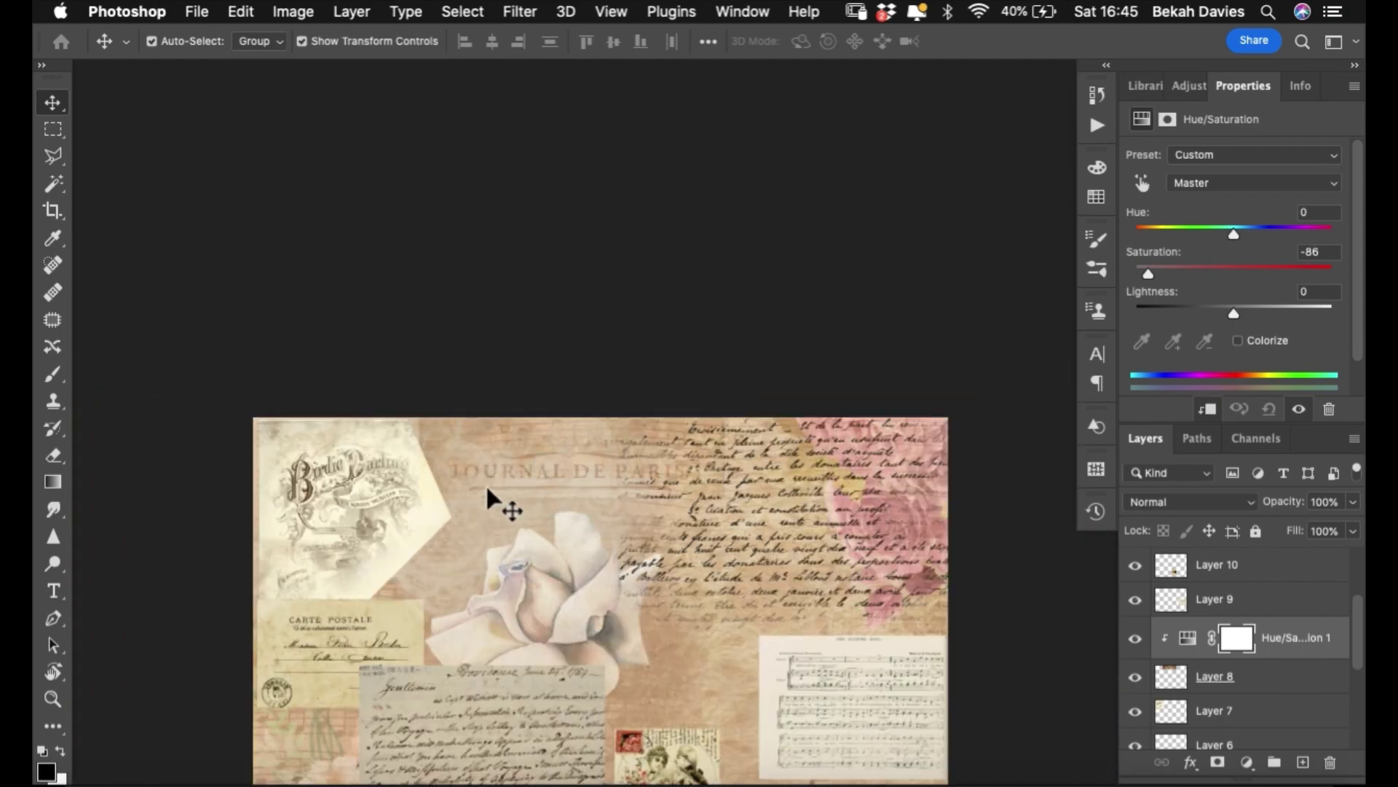
pyautogui.keyDown('super'); pyautogui.click(605, 496); pyautogui.keyUp('super')
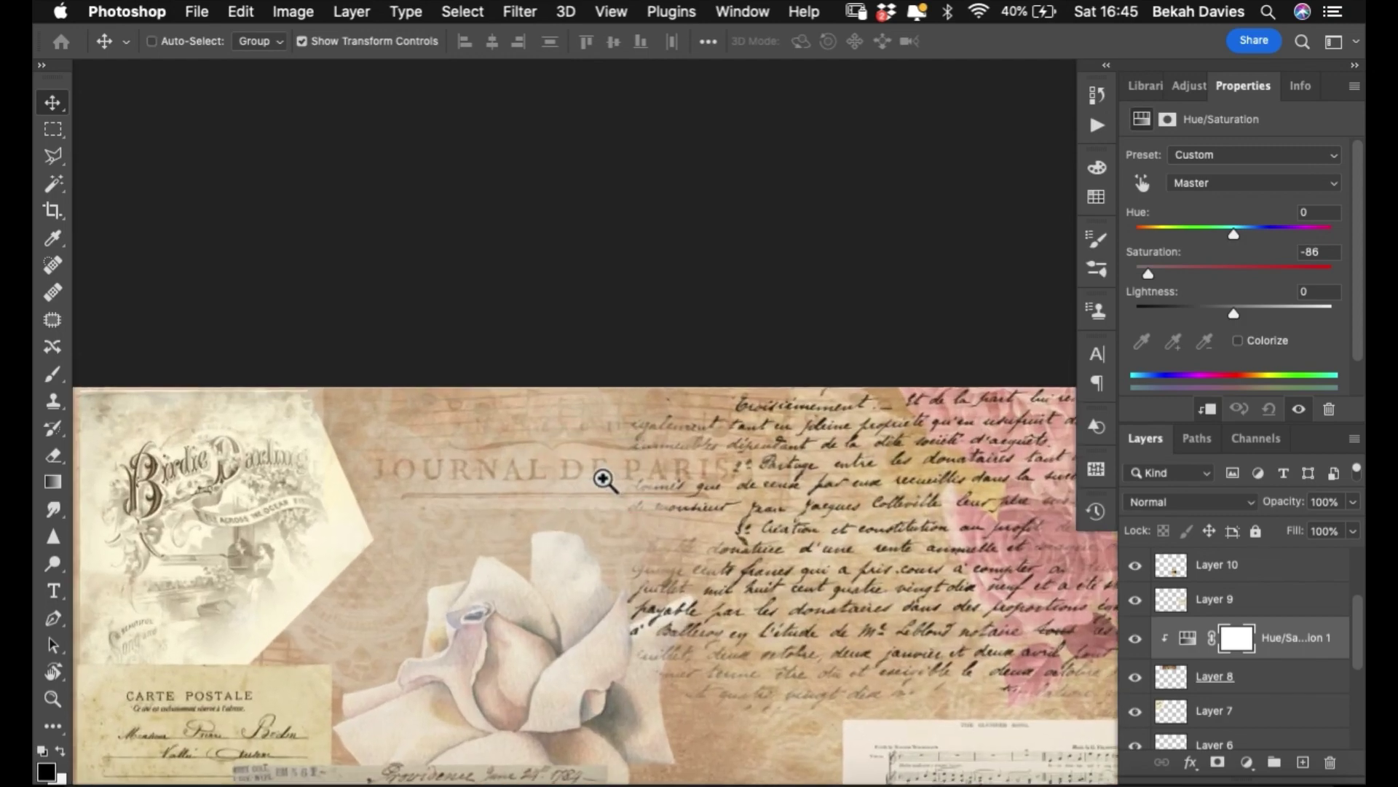
pyautogui.keyDown('super'); pyautogui.click(546, 474); pyautogui.keyUp('super')
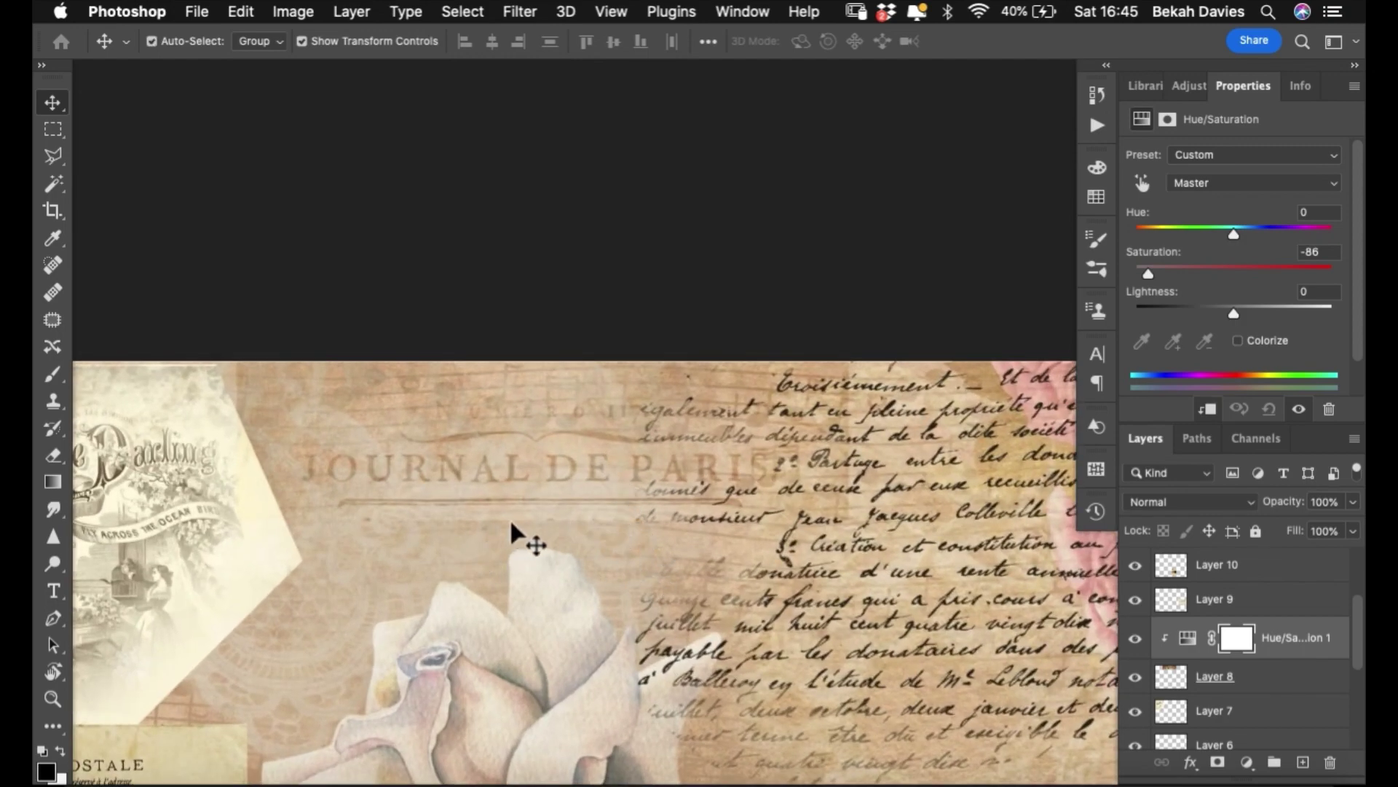
pyautogui.click(1266, 681)
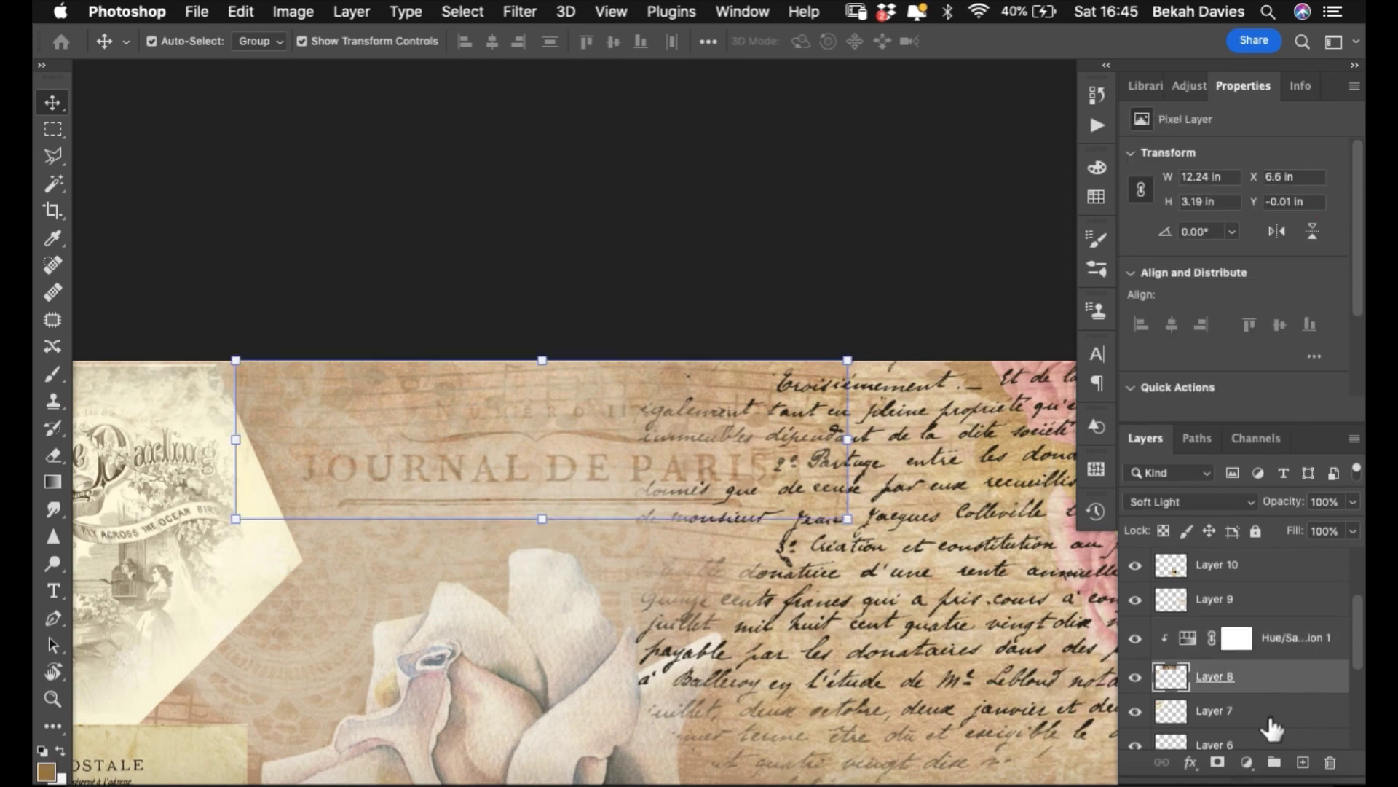
pyautogui.click(1218, 762)
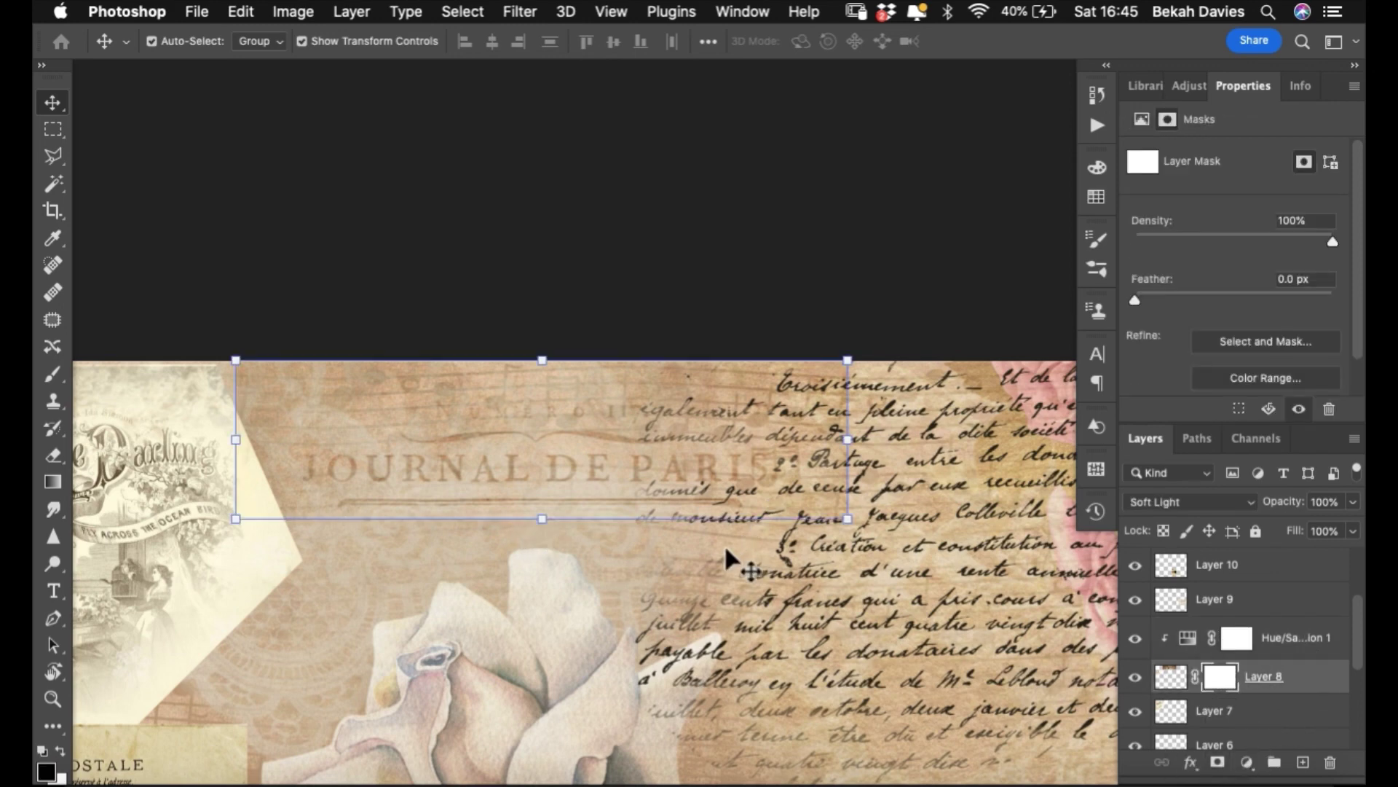
# - Paint black on the mask with a size 50 brush at 41% opacity to soften the Journal de Paris banner's edges
pyautogui.press('b')
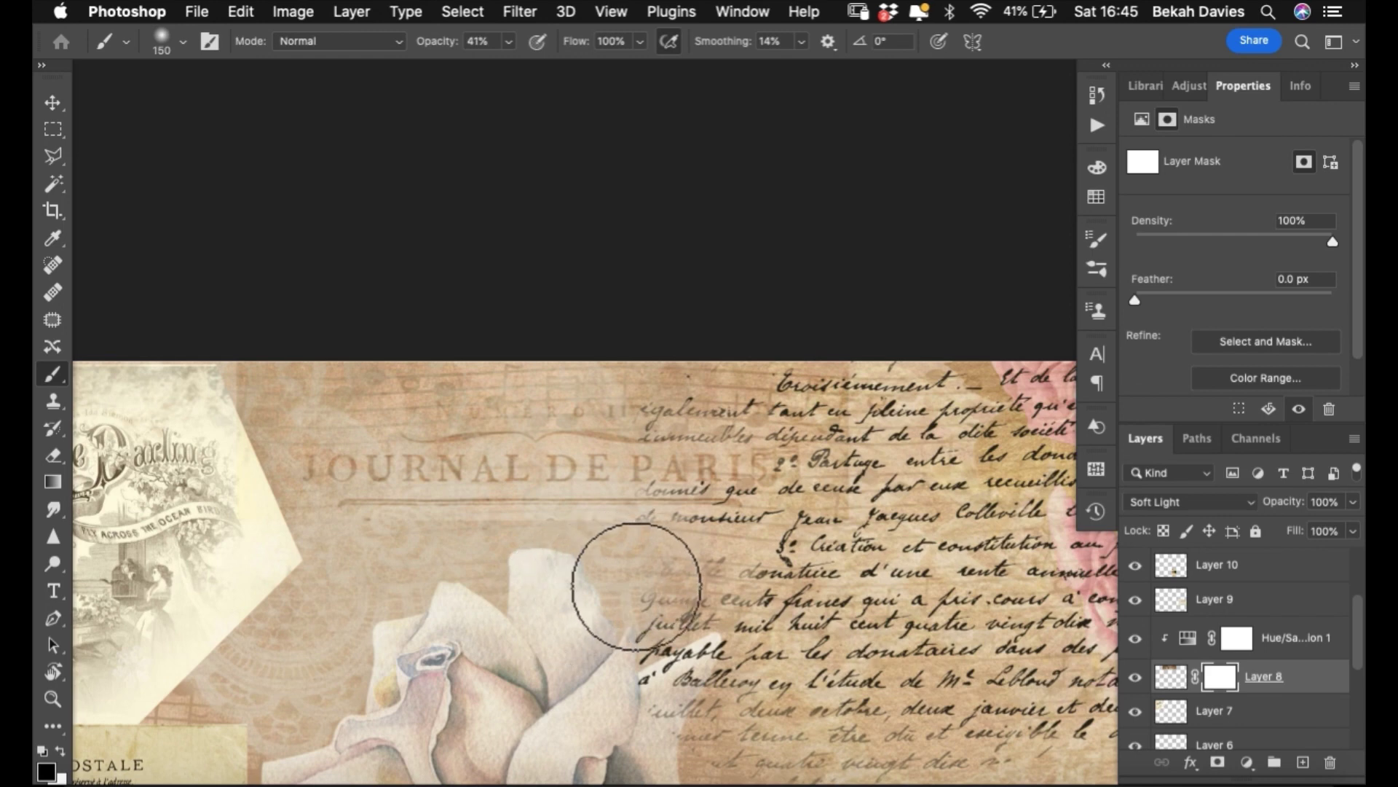
pyautogui.press('[')
pyautogui.press('[')
pyautogui.press('[')
pyautogui.moveTo(630, 546)
pyautogui.mouseDown()
pyautogui.moveTo(505, 548)
pyautogui.moveTo(699, 538)
pyautogui.moveTo(406, 559)
pyautogui.moveTo(517, 543)
pyautogui.moveTo(434, 536)
pyautogui.mouseUp()
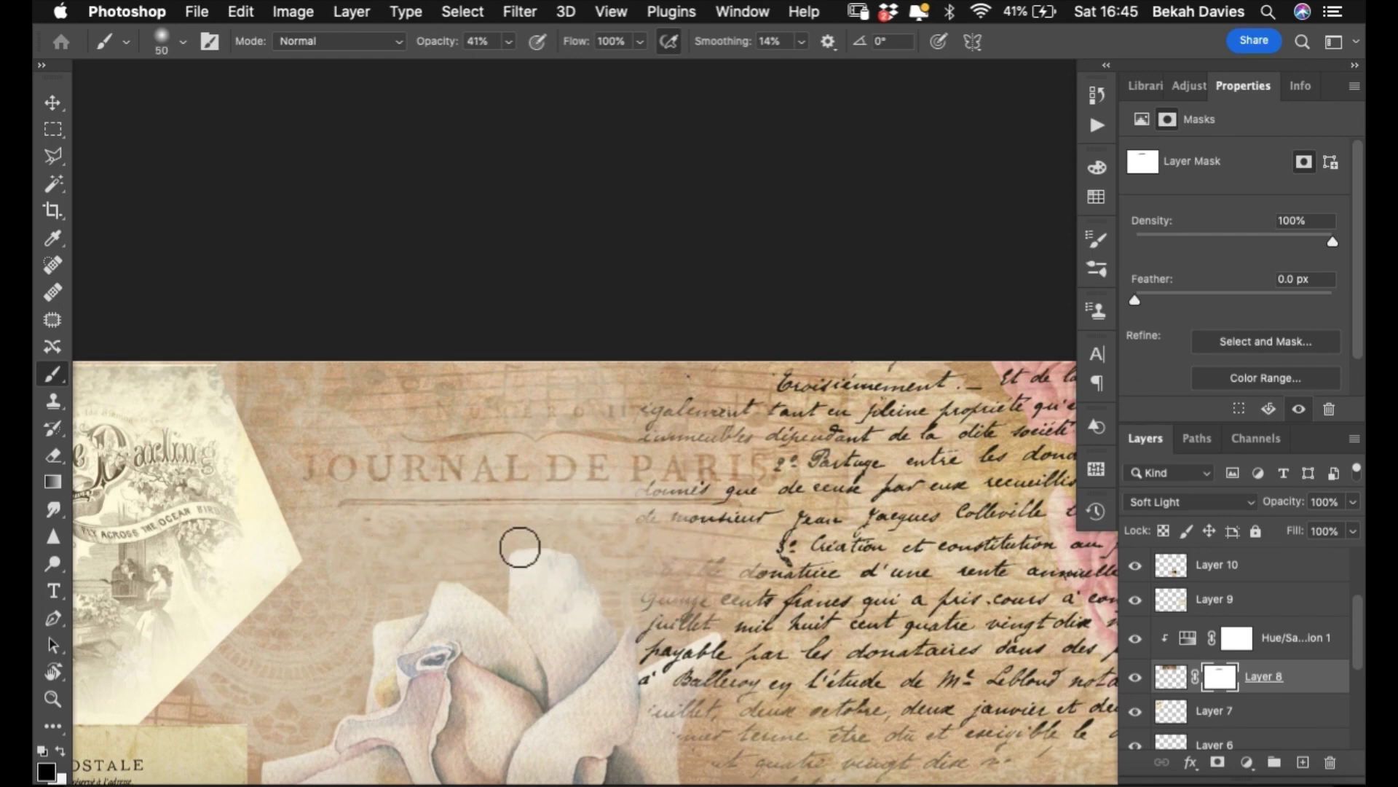
pyautogui.moveTo(828, 529)
pyautogui.mouseDown()
pyautogui.moveTo(844, 519)
pyautogui.moveTo(837, 390)
pyautogui.moveTo(818, 531)
pyautogui.mouseUp()
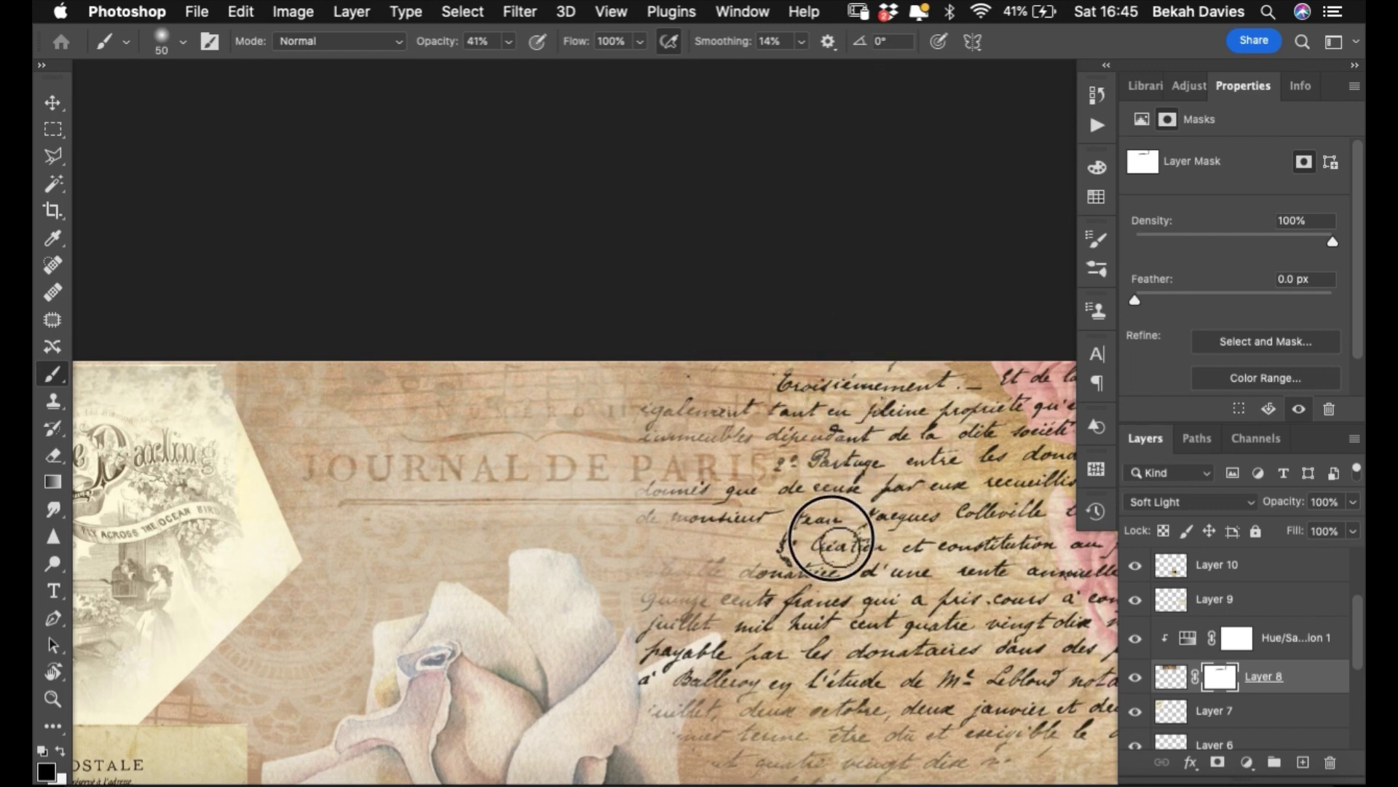
pyautogui.moveTo(290, 396)
pyautogui.mouseDown()
pyautogui.moveTo(236, 357)
pyautogui.moveTo(243, 565)
pyautogui.moveTo(209, 378)
pyautogui.moveTo(281, 553)
pyautogui.moveTo(838, 518)
pyautogui.moveTo(815, 505)
pyautogui.moveTo(802, 452)
pyautogui.mouseUp()
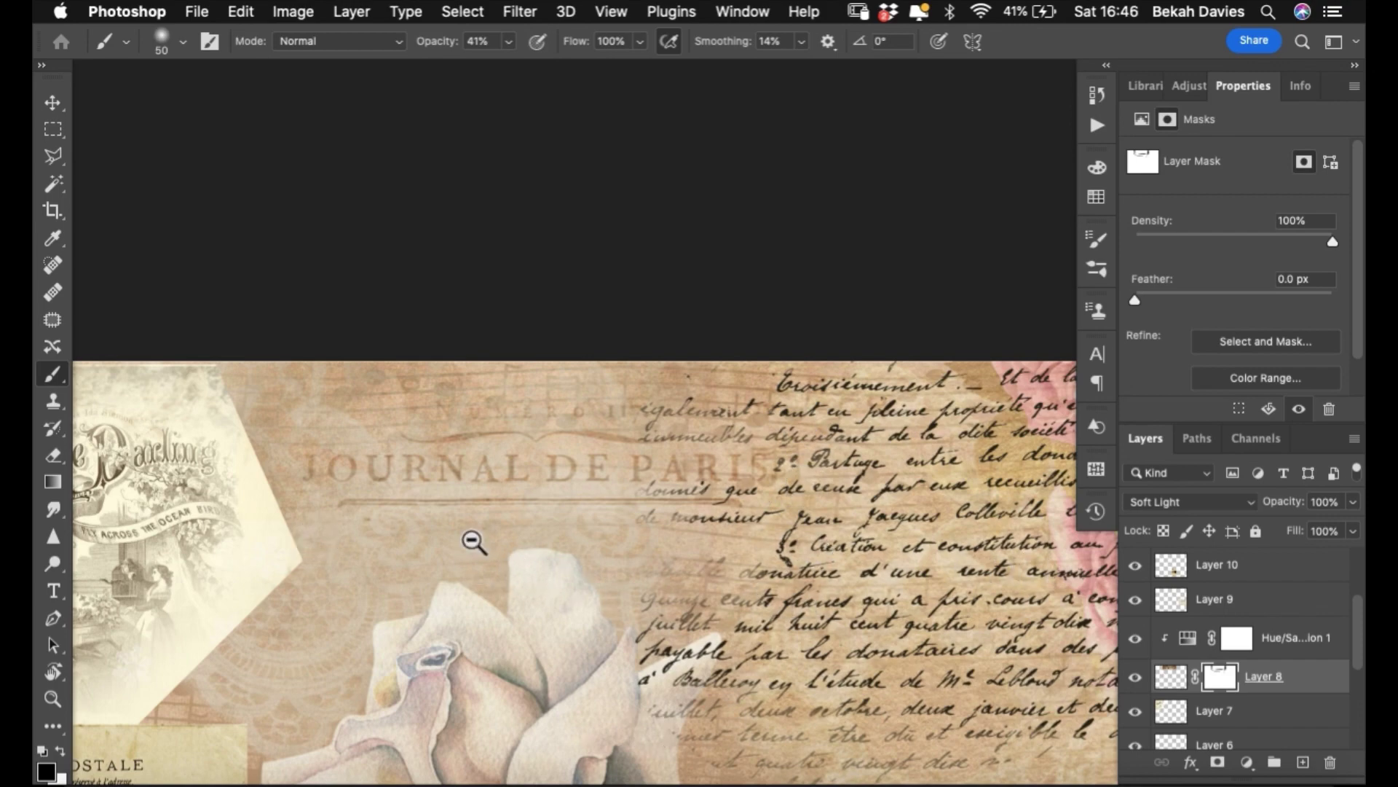
# - Rename the Journal de Paris banner layer (Layer 8) as Journal
pyautogui.scroll(-3, 474, 540)
pyautogui.moveTo(533, 572); pyautogui.dragTo(603, 397)
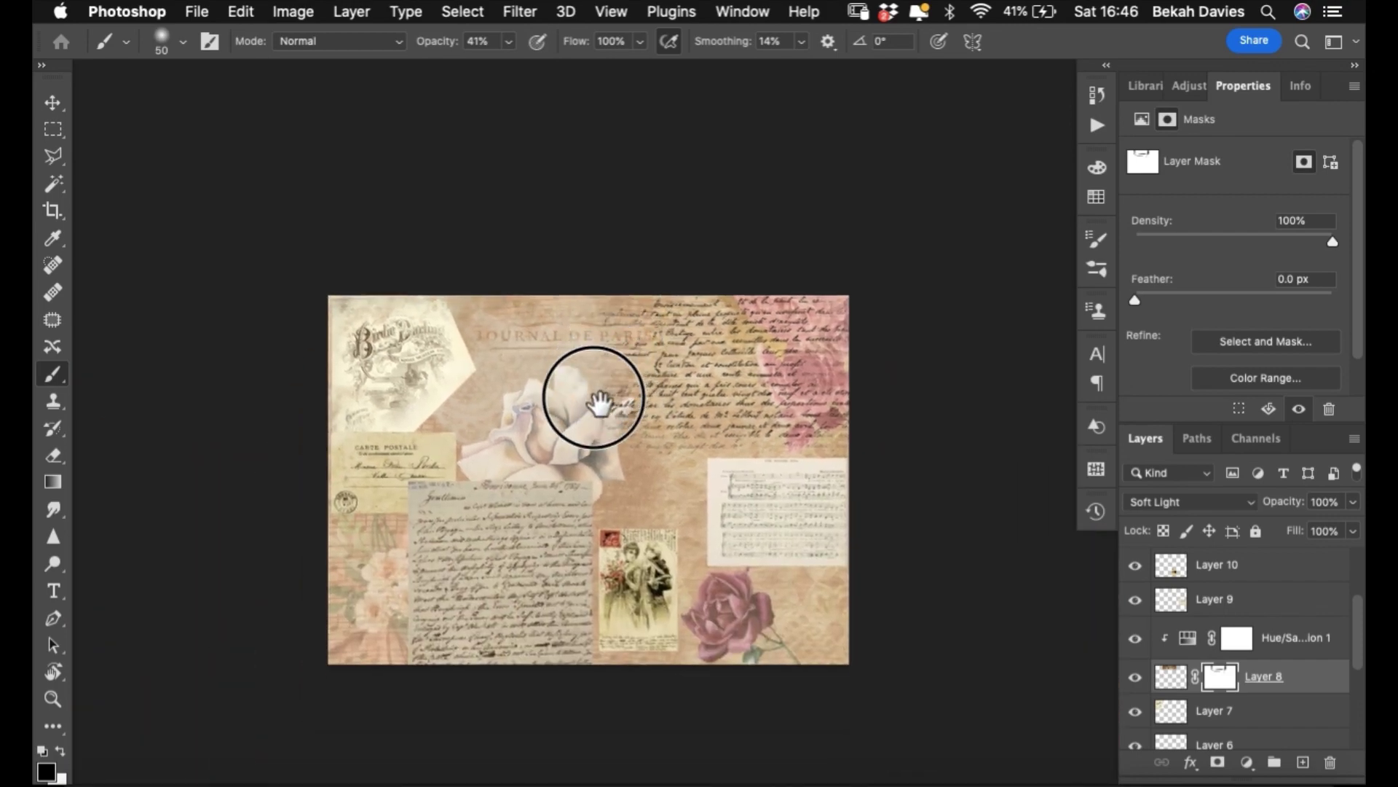
pyautogui.scroll(2, 633, 474)
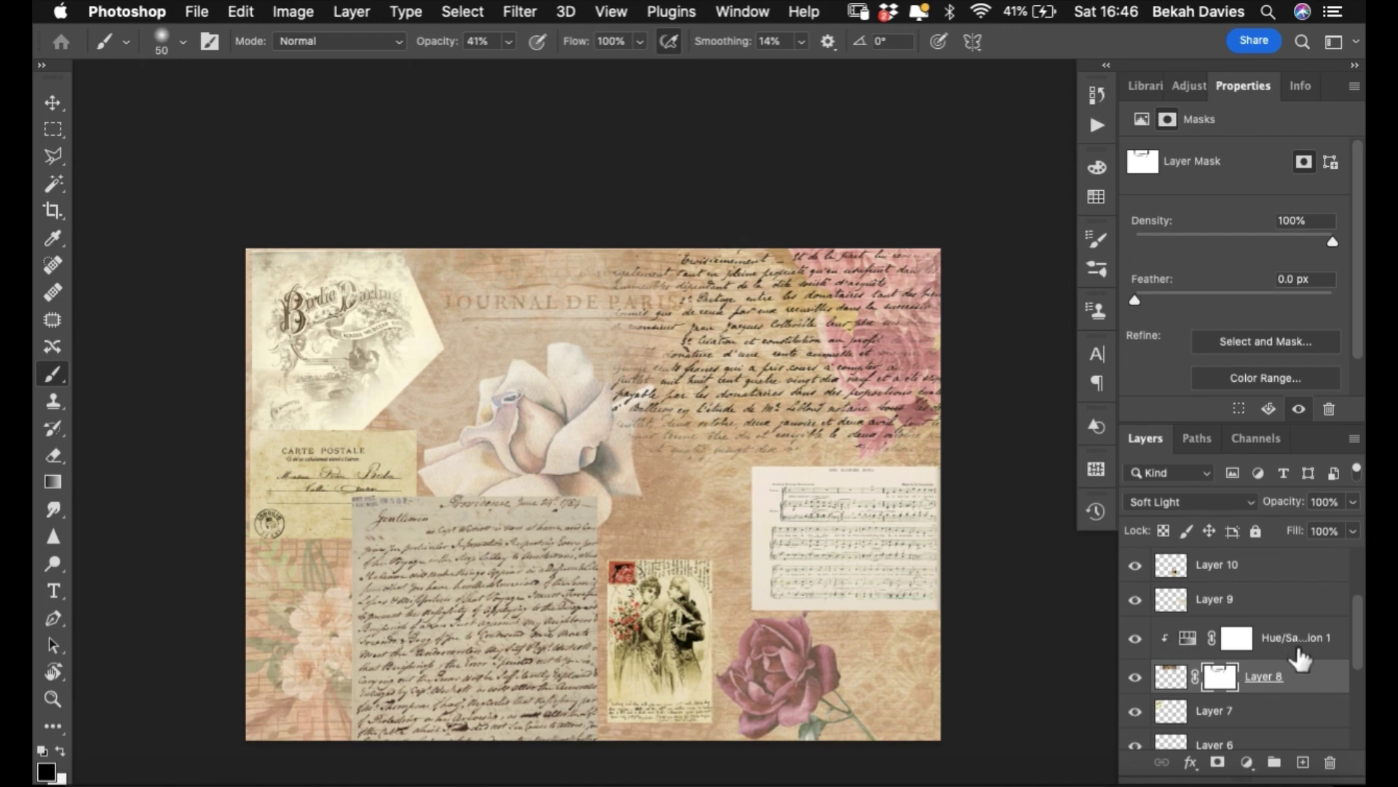
pyautogui.doubleClick(1266, 677)
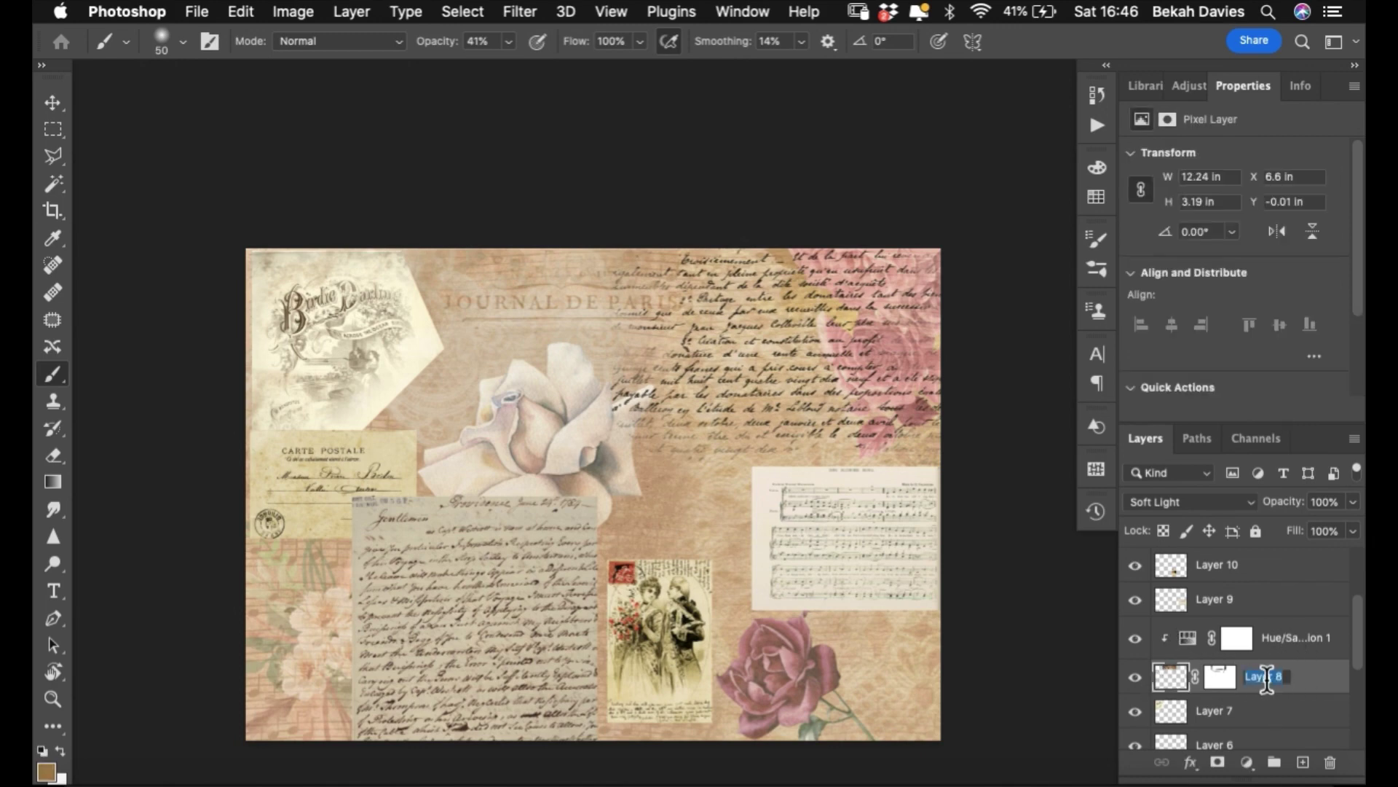
pyautogui.write('Journal')
pyautogui.press('Return')
# - Nudge the Birdie Darling image (Layer 7) slightly right and up, and set its blend mode to Darker Color
pyautogui.click(1224, 723)
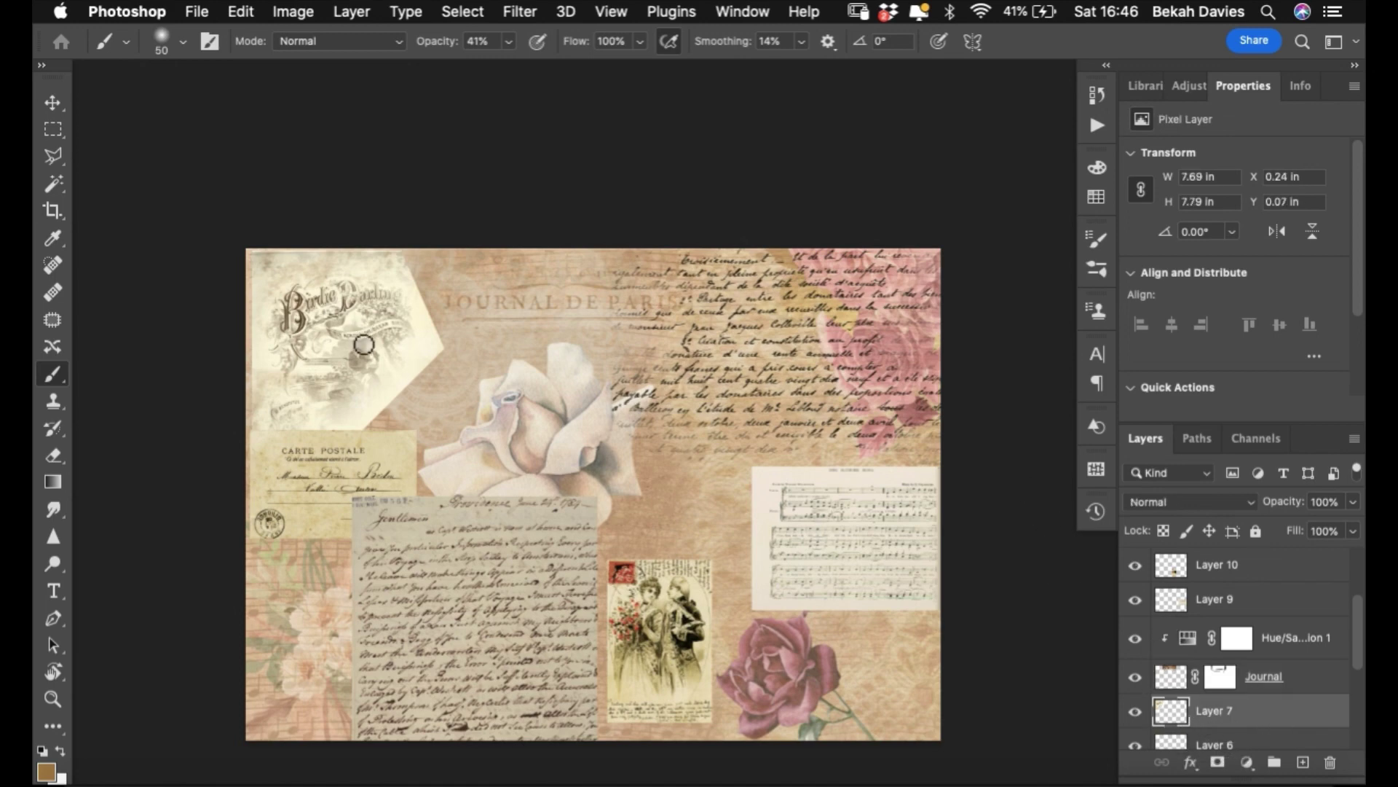
pyautogui.press('v')
pyautogui.moveTo(336, 329); pyautogui.dragTo(349, 329)
pyautogui.click(1178, 498)
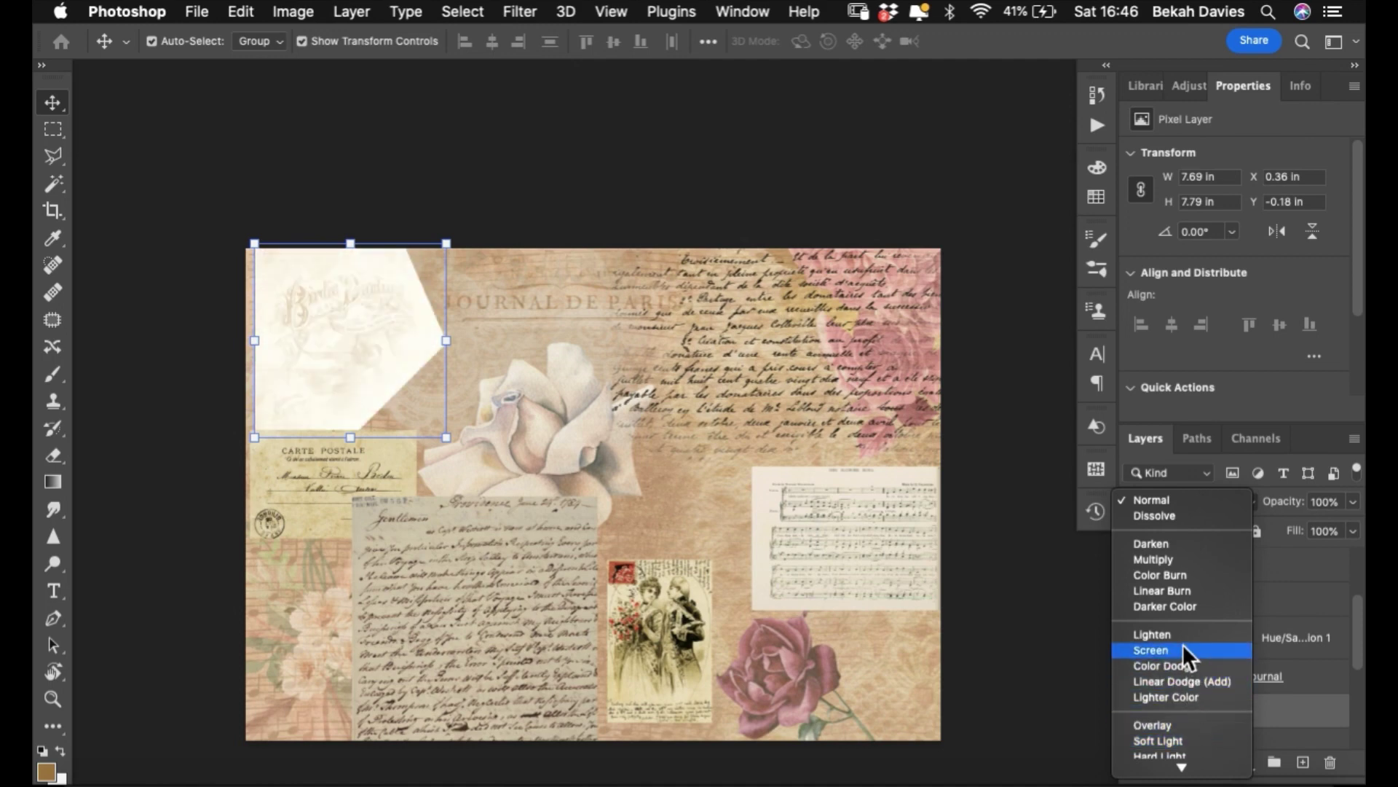
pyautogui.click(1174, 606)
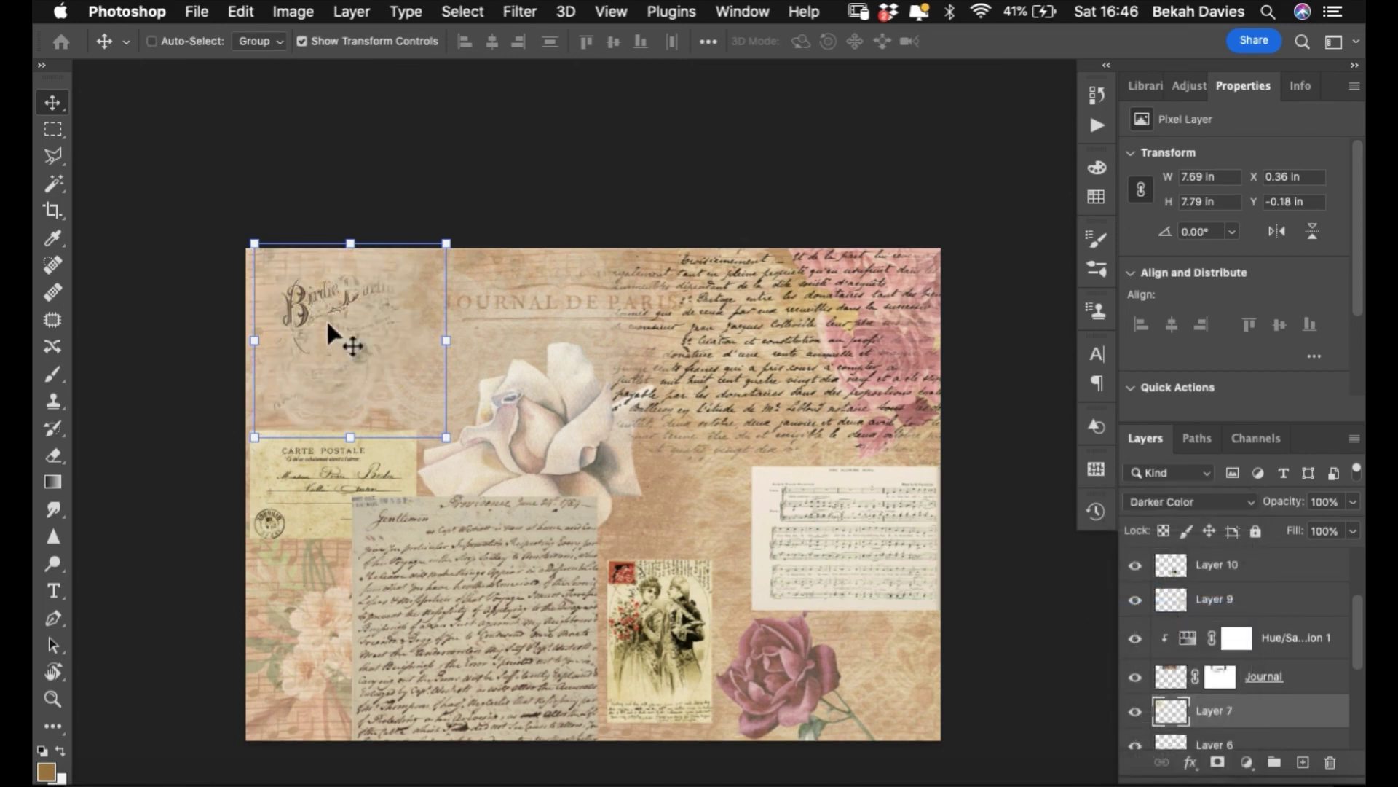
# - Move the Birdie Darling image over the white rose, to about X 6 in, Y 2.96 in
pyautogui.moveTo(326, 319); pyautogui.dragTo(627, 310)
pyautogui.moveTo(462, 287); pyautogui.dragTo(470, 339)
pyautogui.scroll(-5, 656, 504)
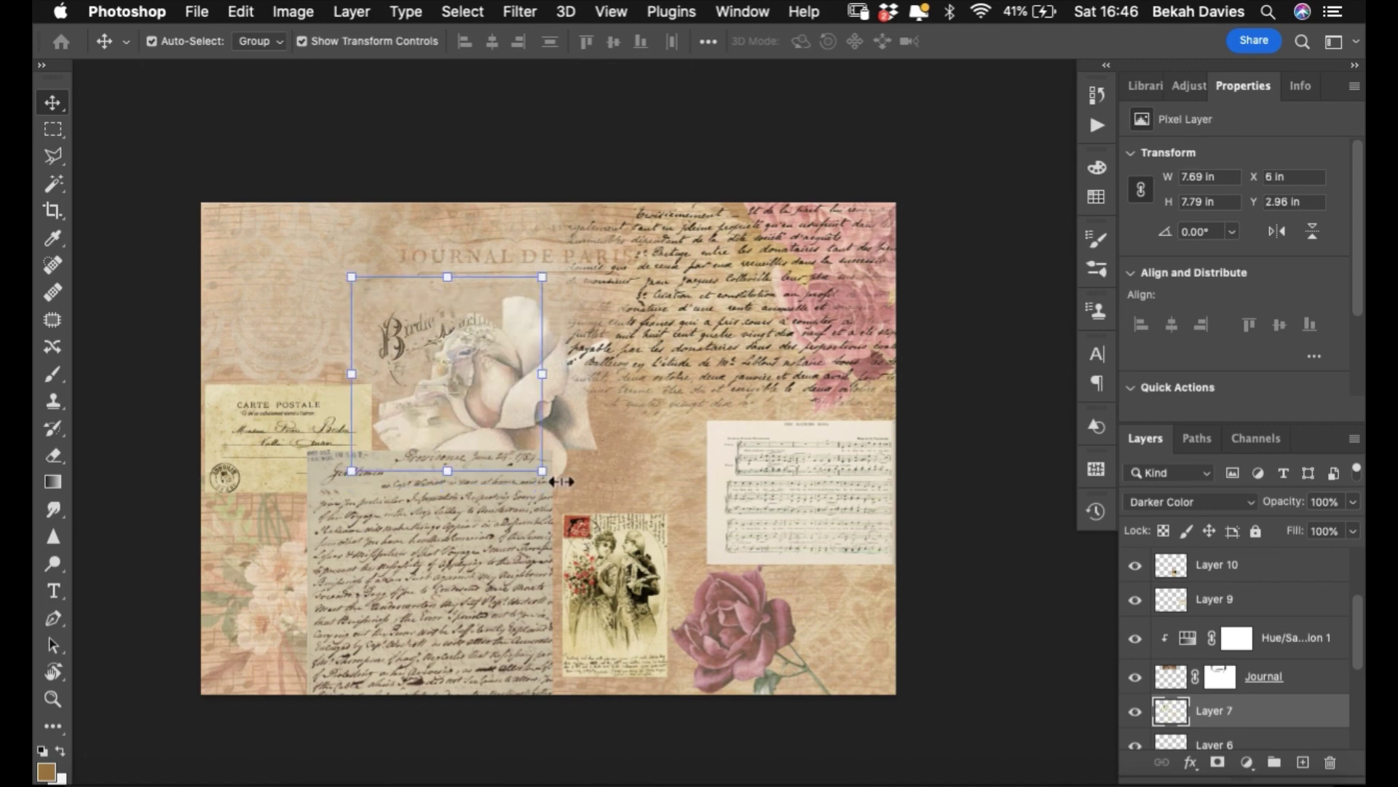
# - Enlarge the Birdie Darling image to about 9.47 × 9.58 in over the white rose, and rename its layer Birdie
pyautogui.moveTo(561, 482); pyautogui.dragTo(606, 526)
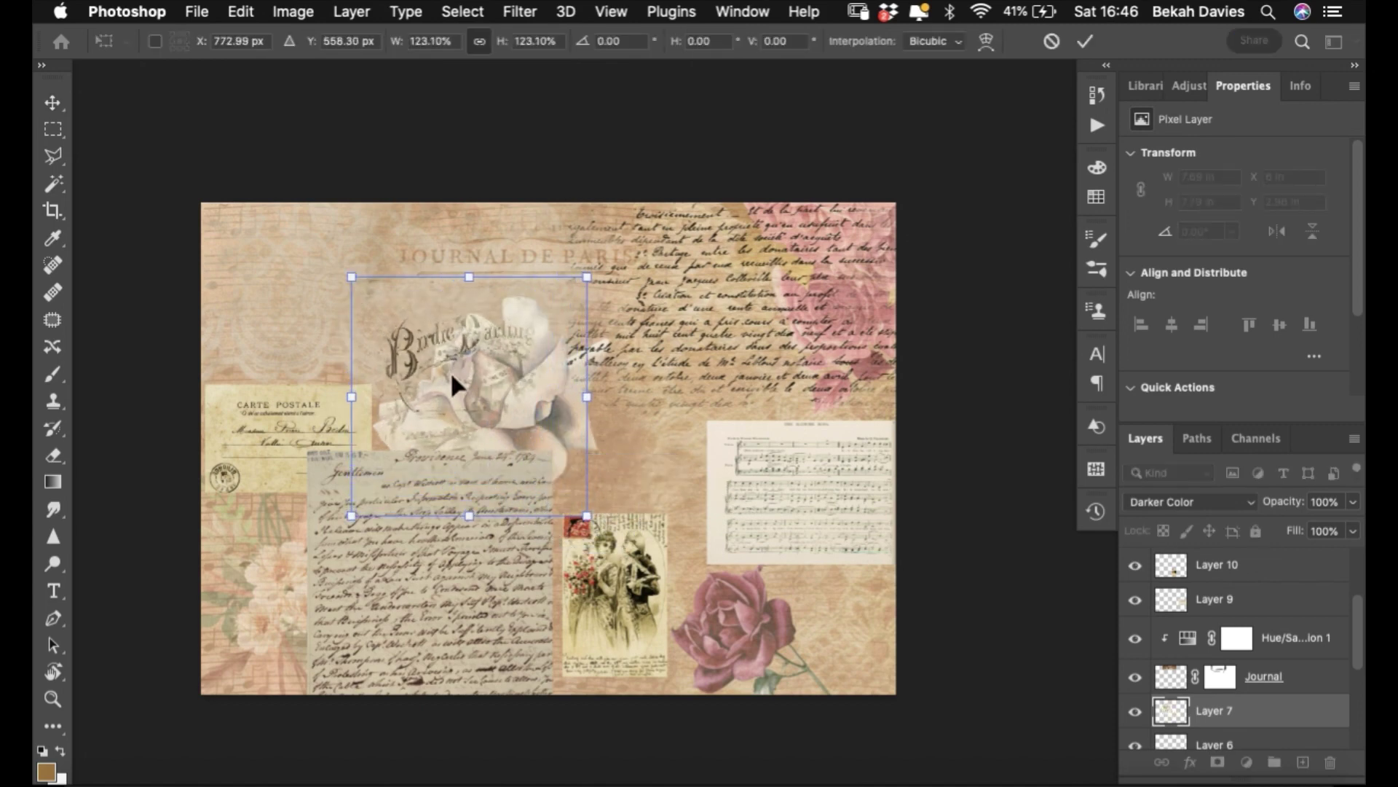
pyautogui.moveTo(450, 370); pyautogui.dragTo(447, 365)
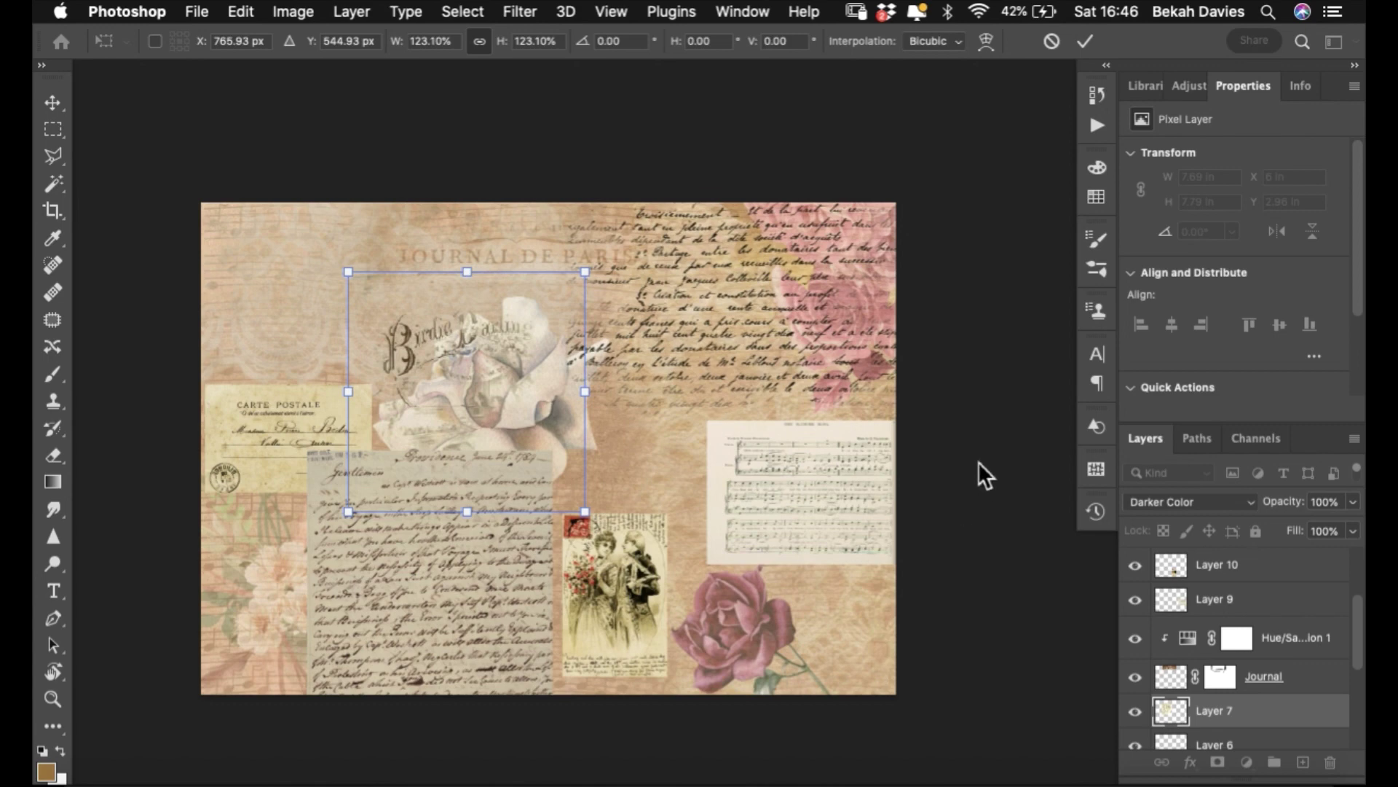
pyautogui.doubleClick(1213, 710)
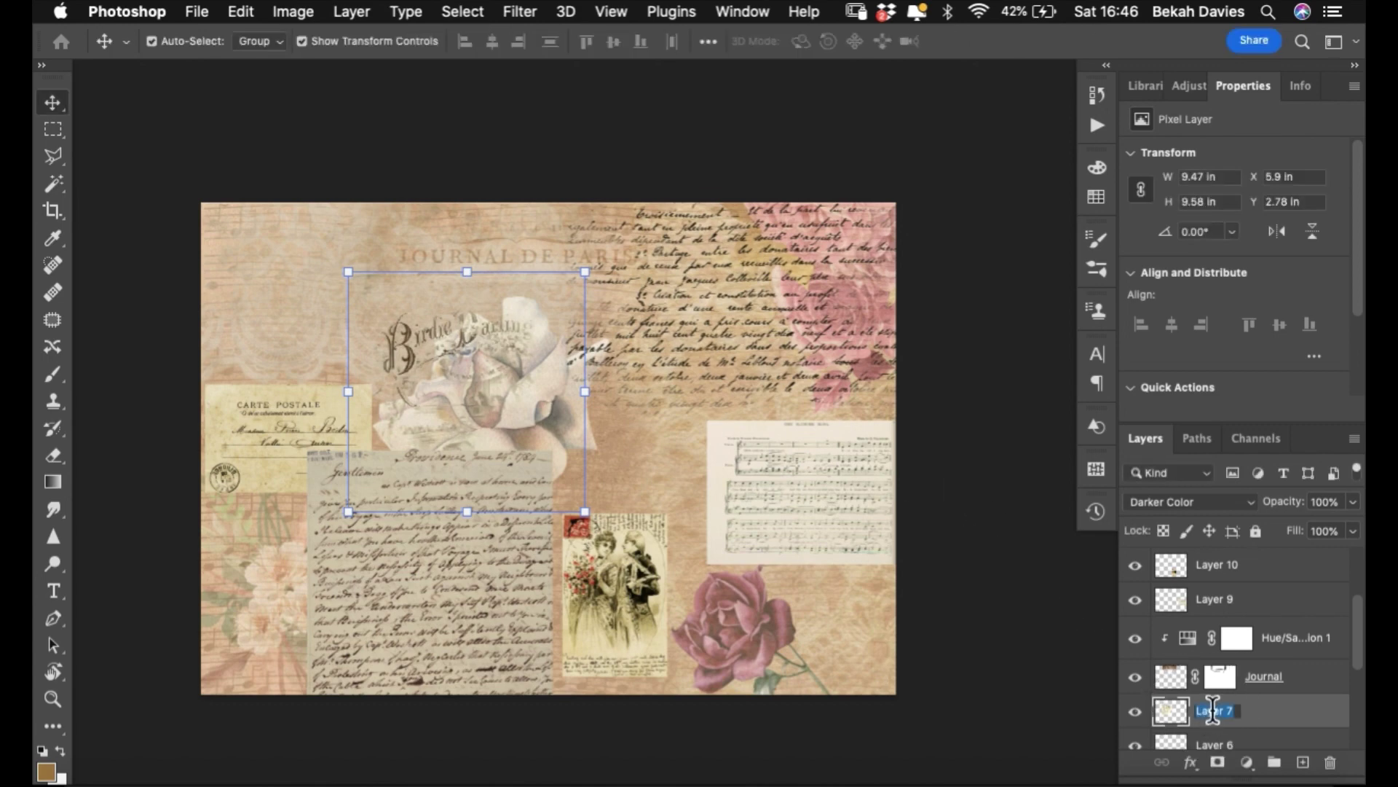
pyautogui.write('Birdie')
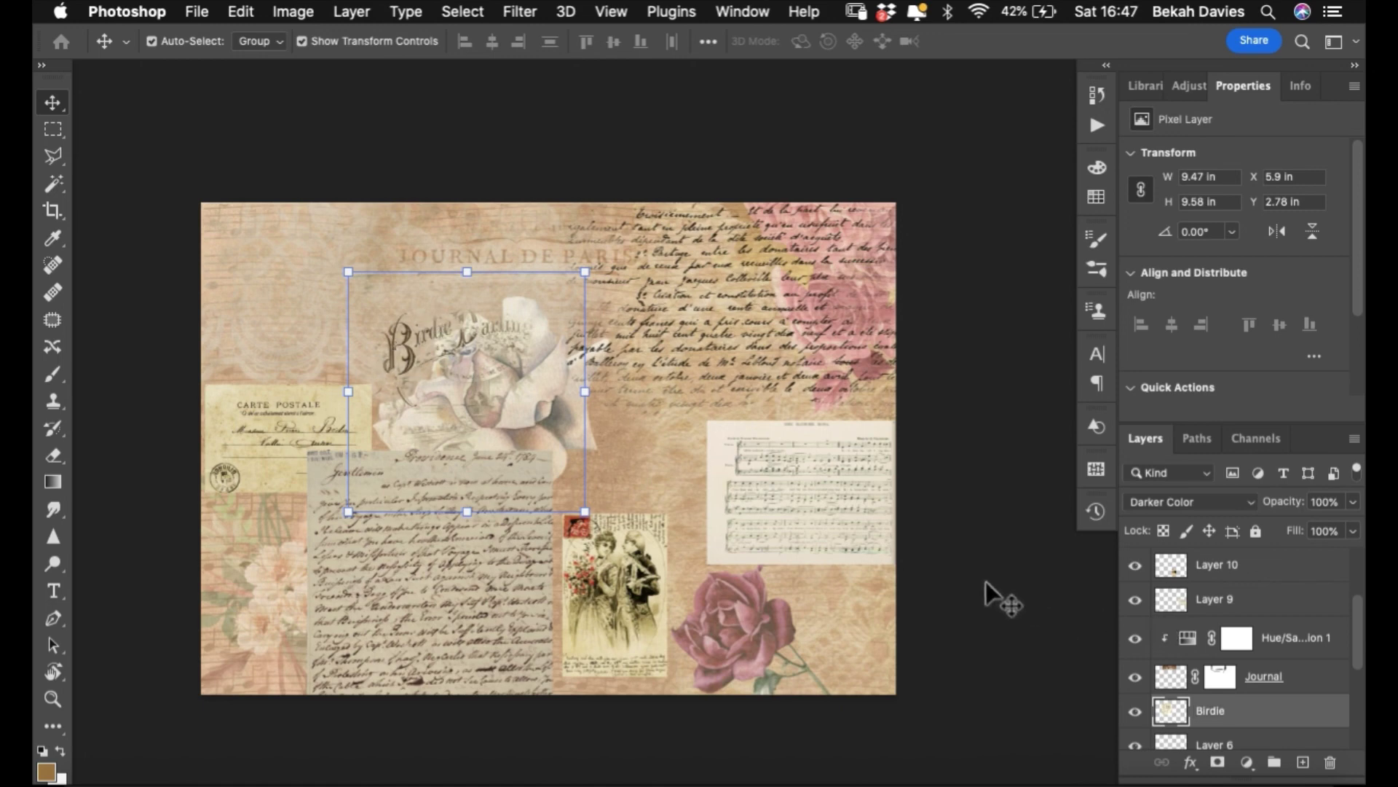
pyautogui.click(913, 475)
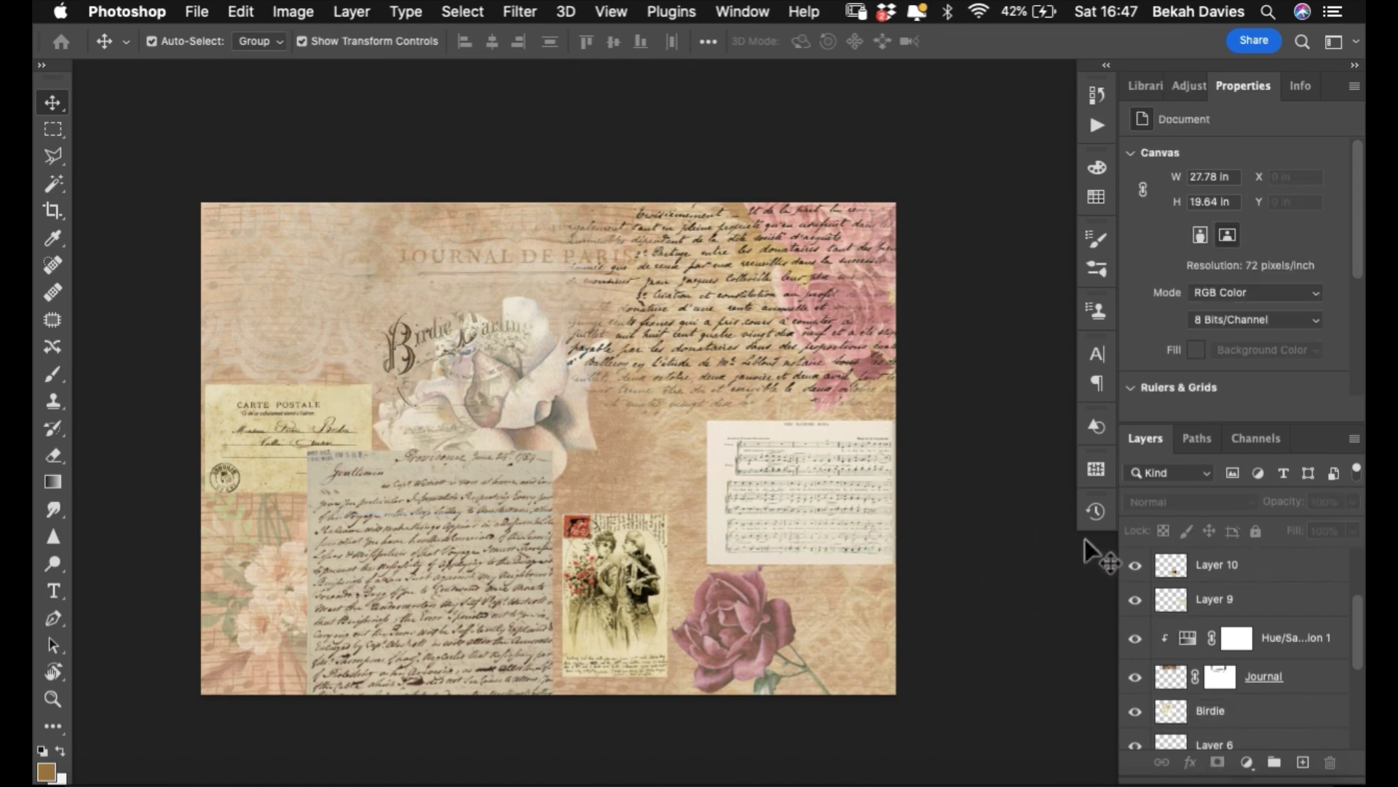
# - Save the collage to the Desktop as IMG_7201.psd in Photoshop format with layers
pyautogui.moveTo(1357, 598); pyautogui.dragTo(1347, 555)
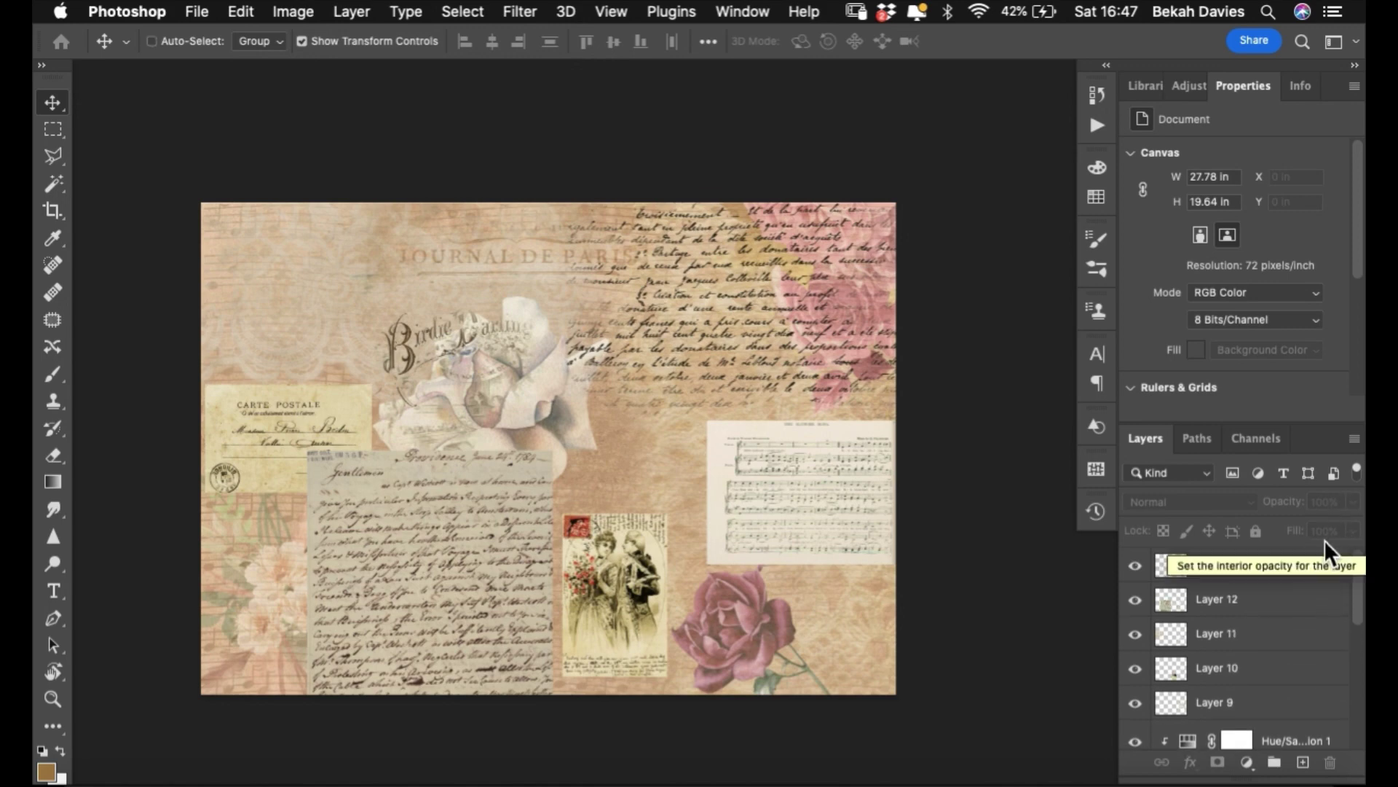
pyautogui.press('super+s')
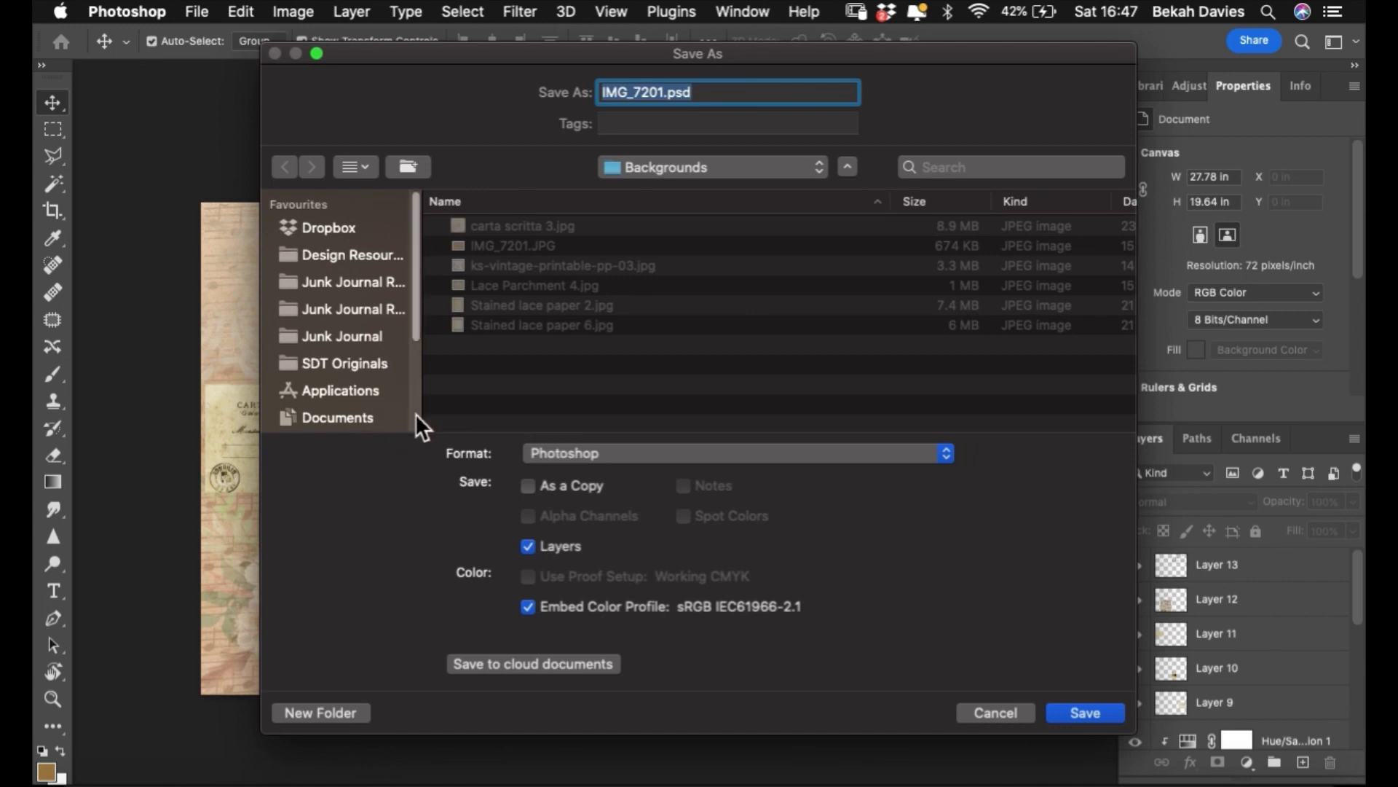
pyautogui.click(705, 168)
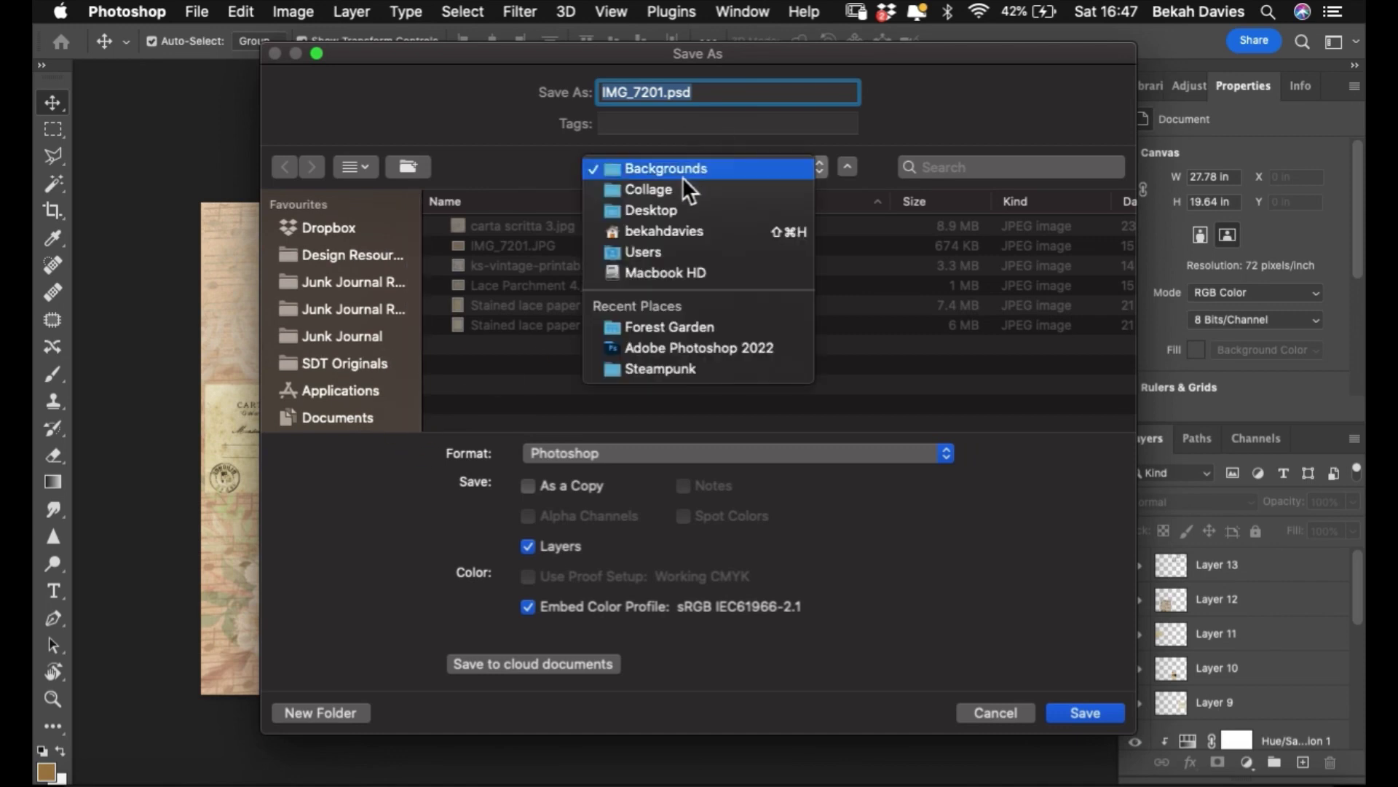
pyautogui.click(851, 339)
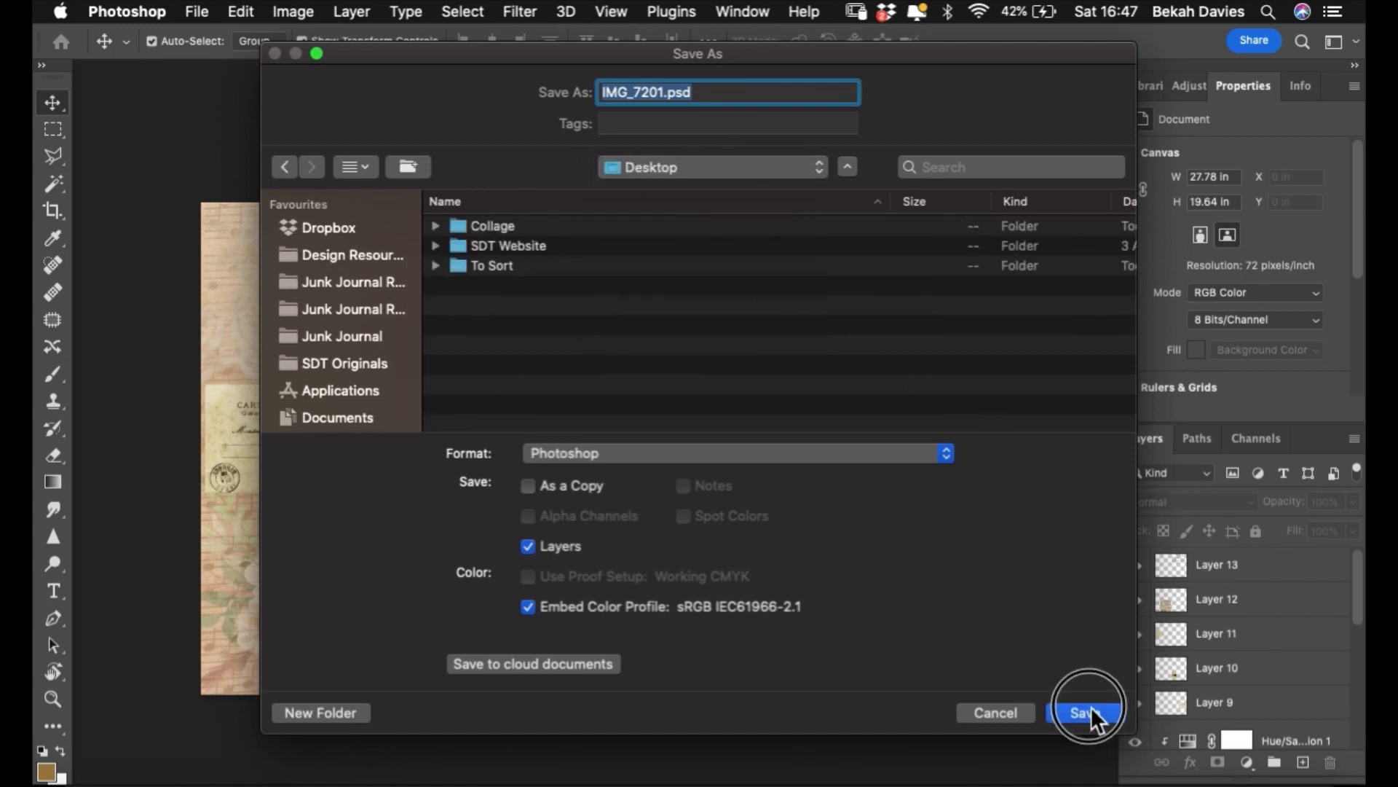
pyautogui.click(1091, 712)
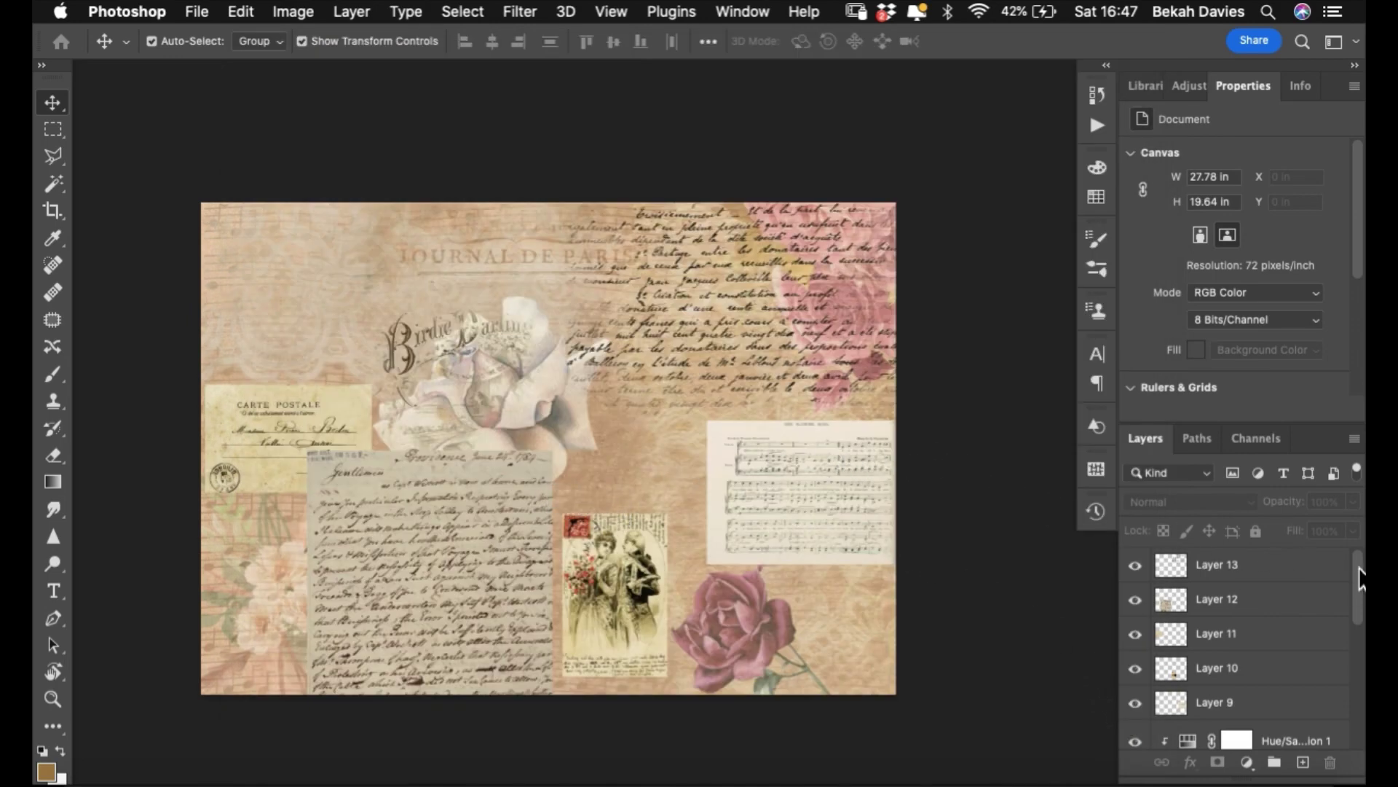
# - Rename the couple postcard's layer (Layer 10) as Postcard and move the image to the collage's upper-left corner
pyautogui.moveTo(1359, 568); pyautogui.dragTo(1353, 635)
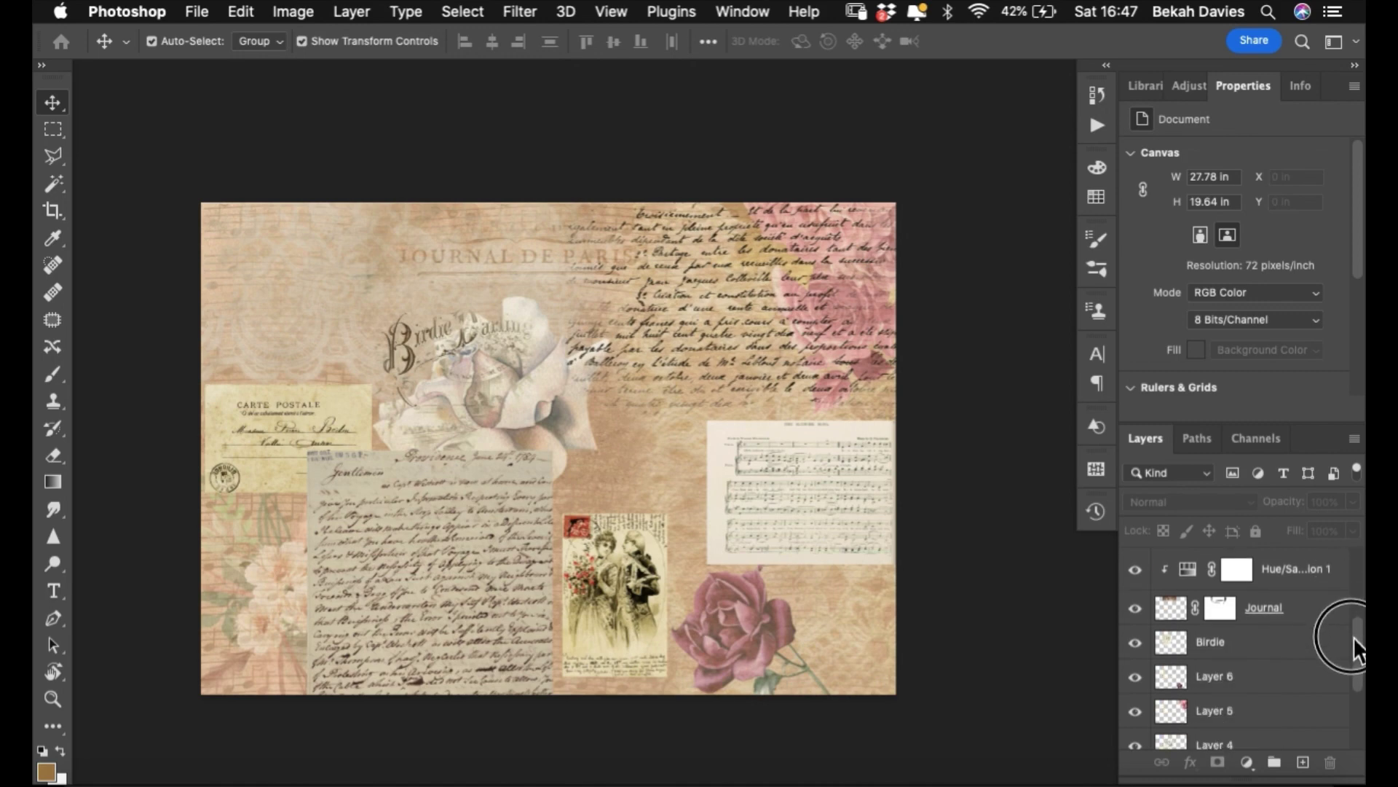
pyautogui.click(612, 587)
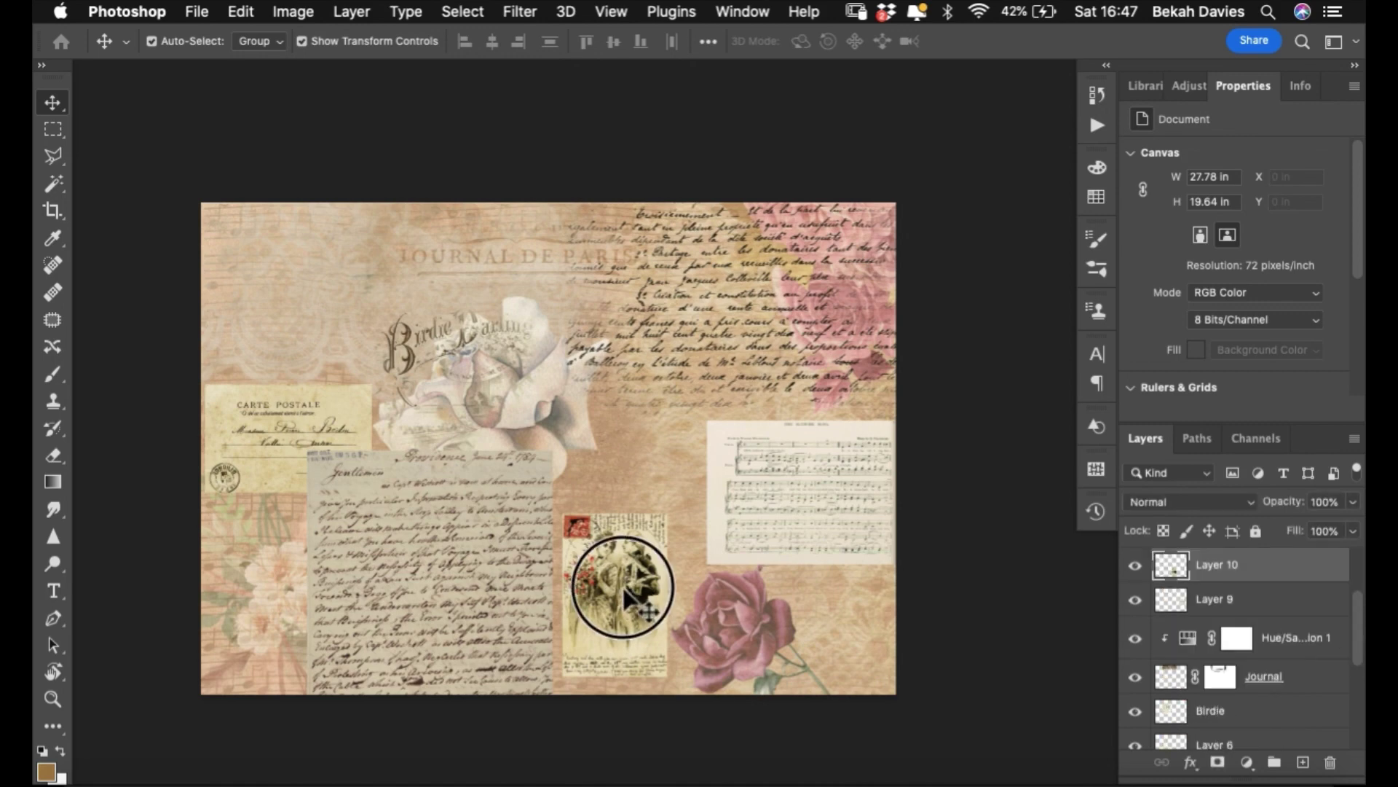
pyautogui.doubleClick(1215, 568)
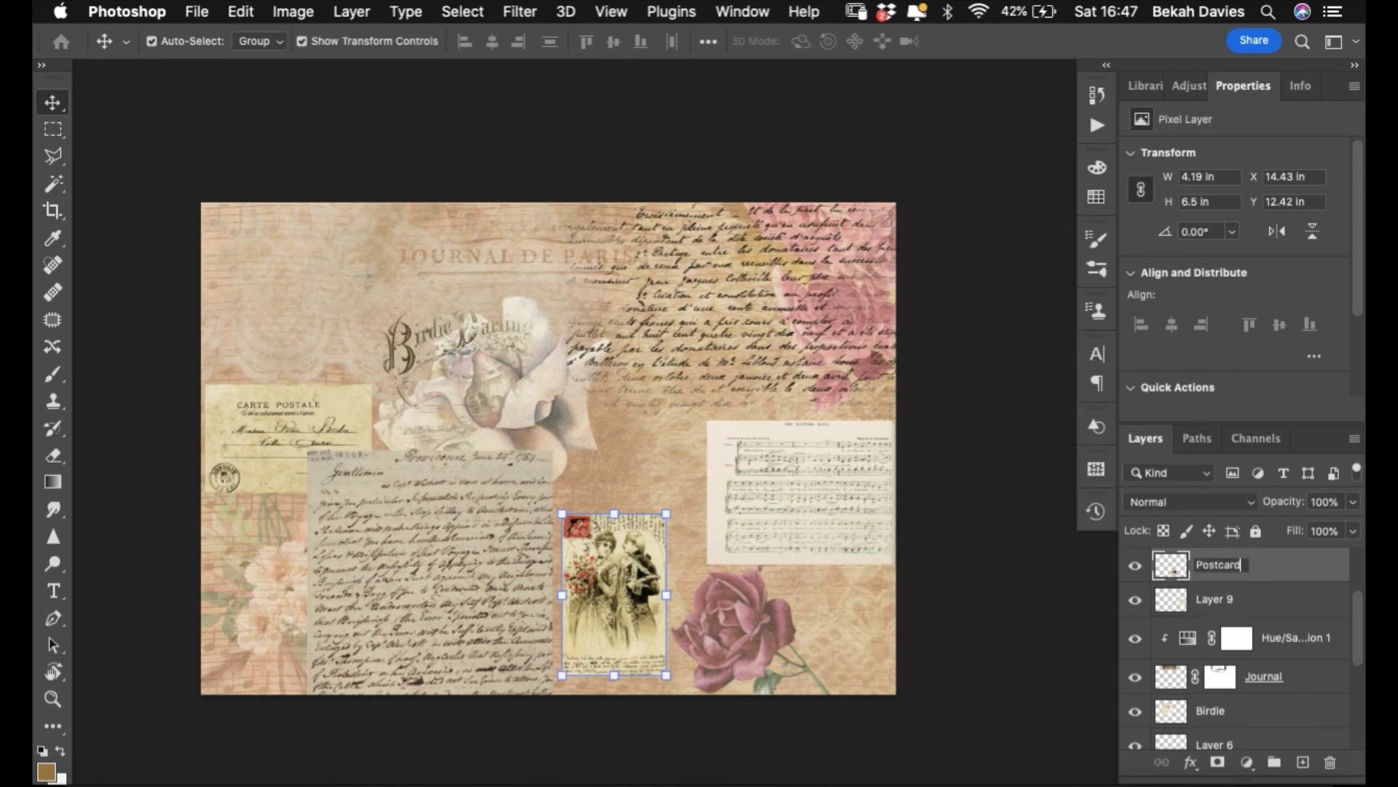
pyautogui.press('Return')
pyautogui.moveTo(609, 564); pyautogui.dragTo(250, 255)
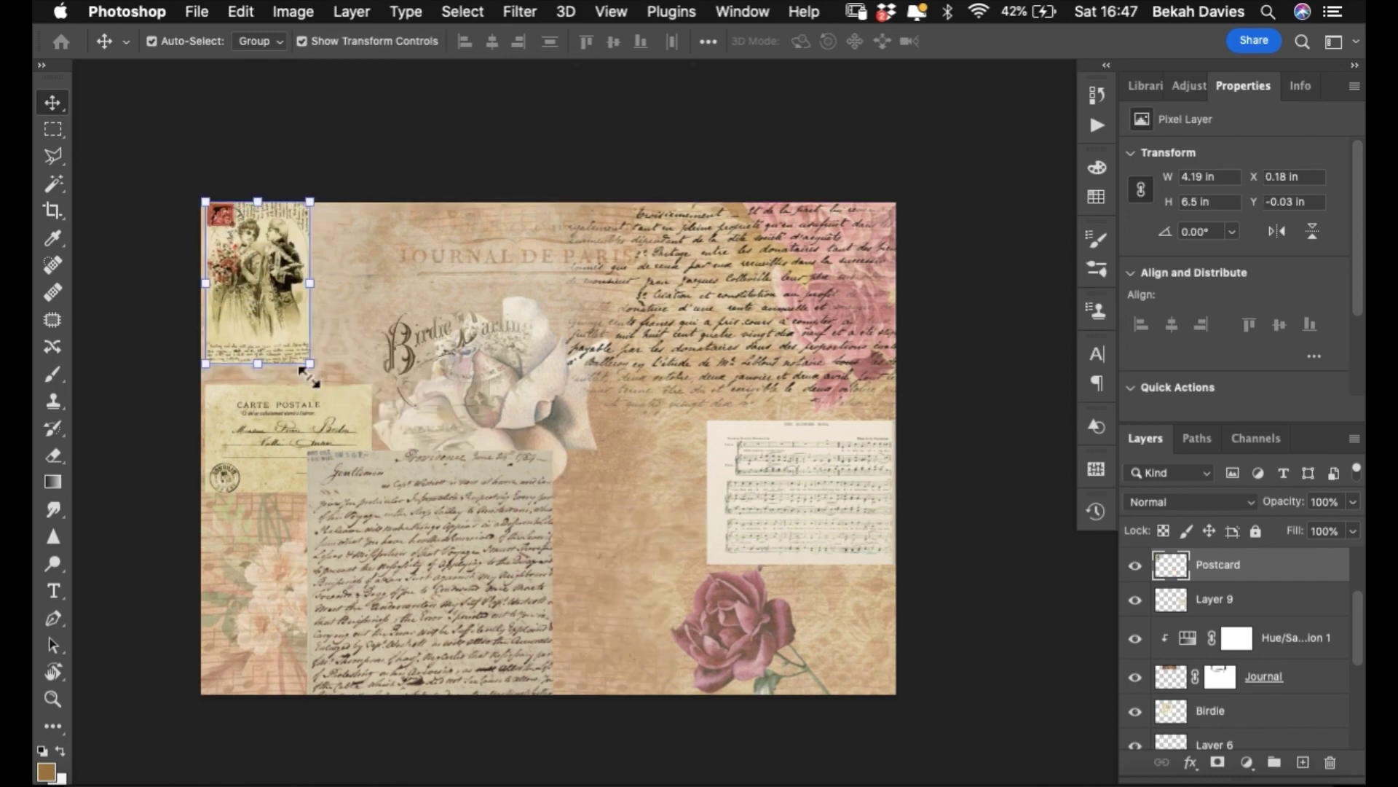
# - Set the Postcard layer's opacity to 50% and shift it to about X -0.14 in, Y 0.03 in
pyautogui.click(277, 328)
pyautogui.moveTo(488, 422); pyautogui.dragTo(559, 479)
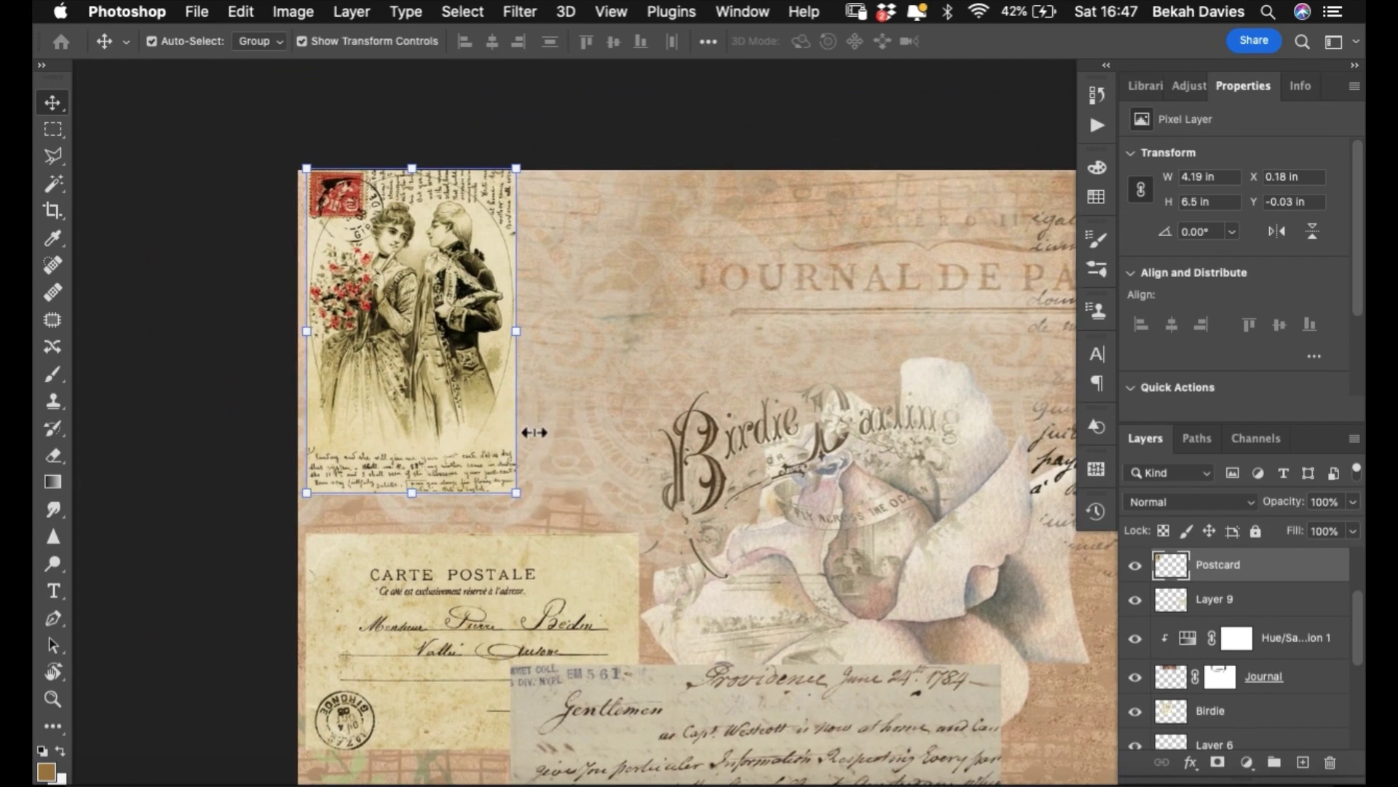
pyautogui.press('5')
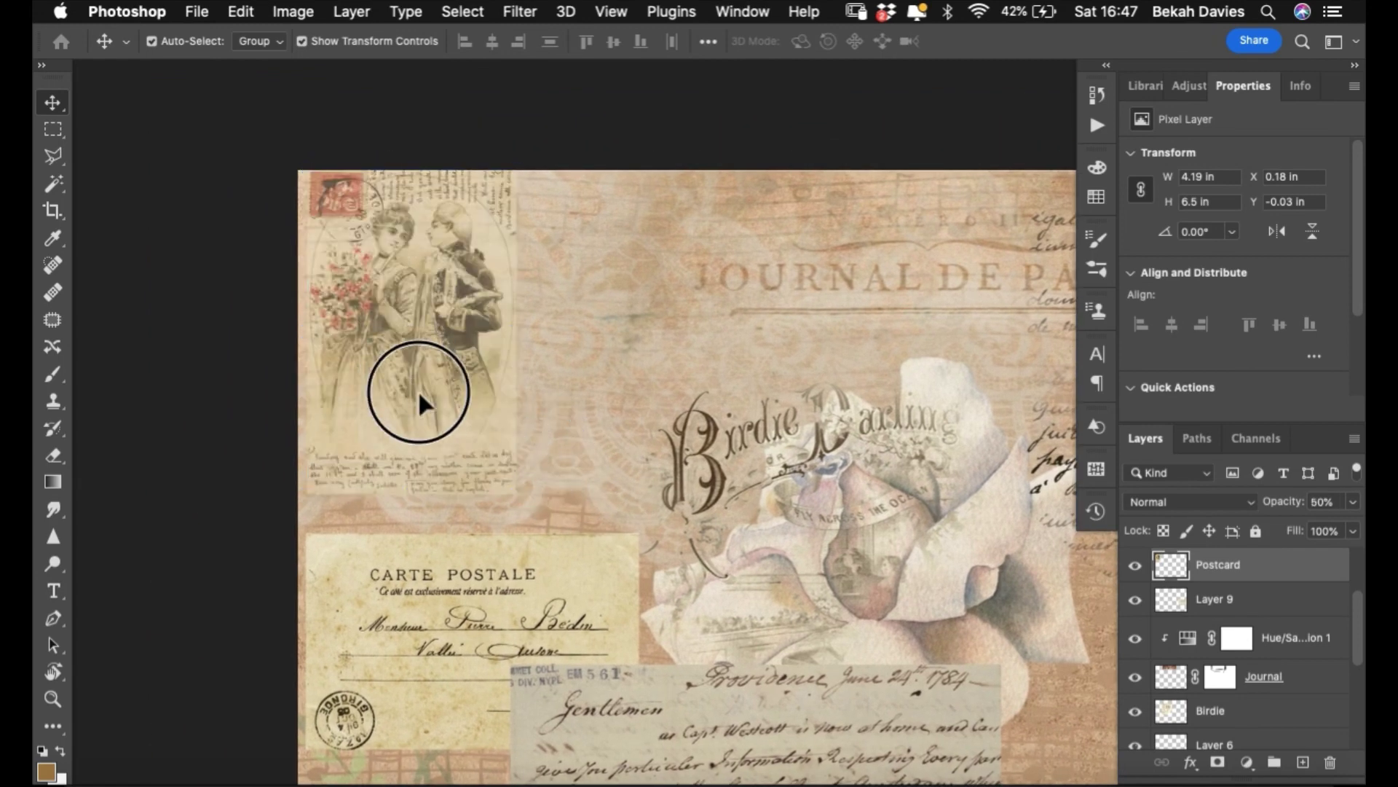
pyautogui.moveTo(418, 390)
pyautogui.mouseDown()
pyautogui.moveTo(438, 400)
pyautogui.moveTo(395, 377)
pyautogui.mouseUp()
# - Try the Soft Light blend mode on the Postcard layer at 100% and 50% opacity
pyautogui.click(1181, 495)
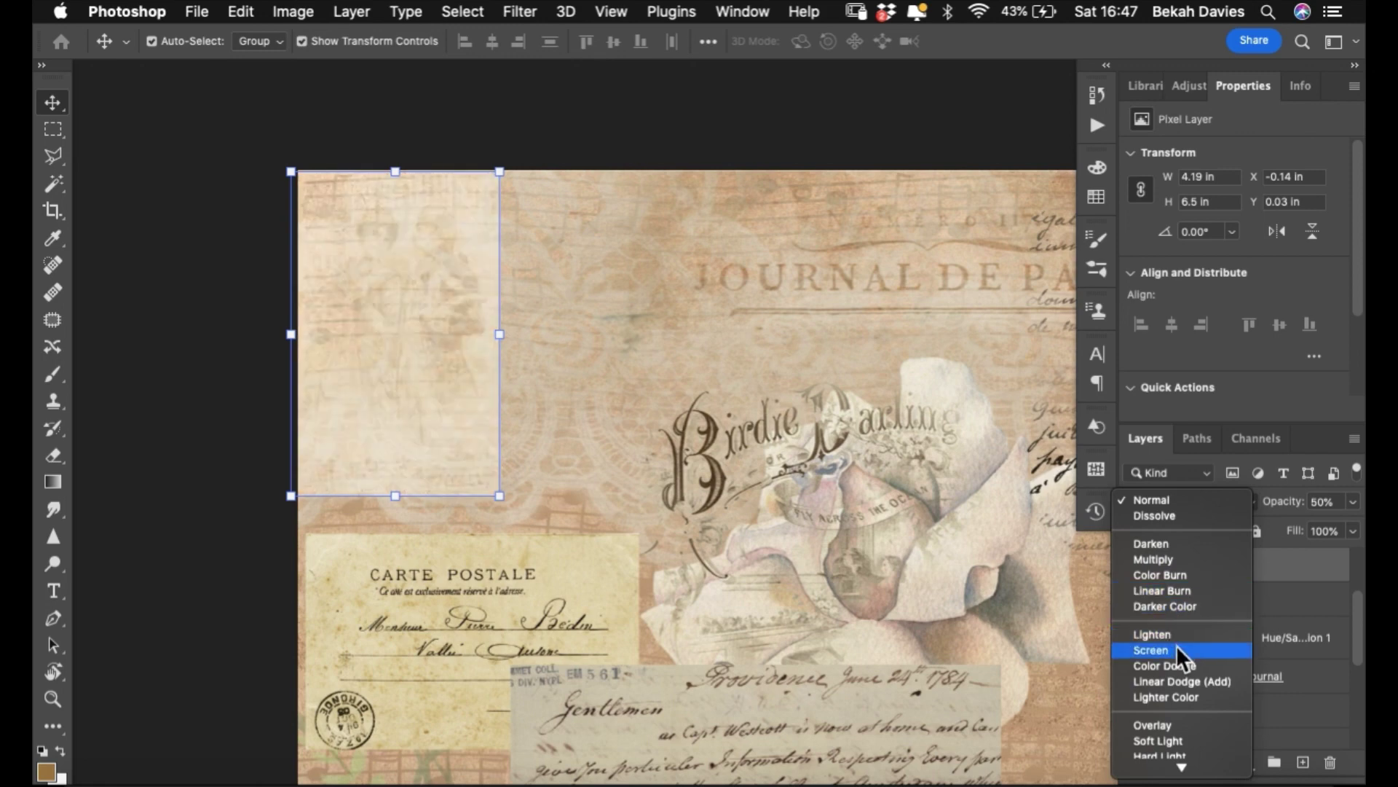
pyautogui.click(1183, 736)
pyautogui.press('0')
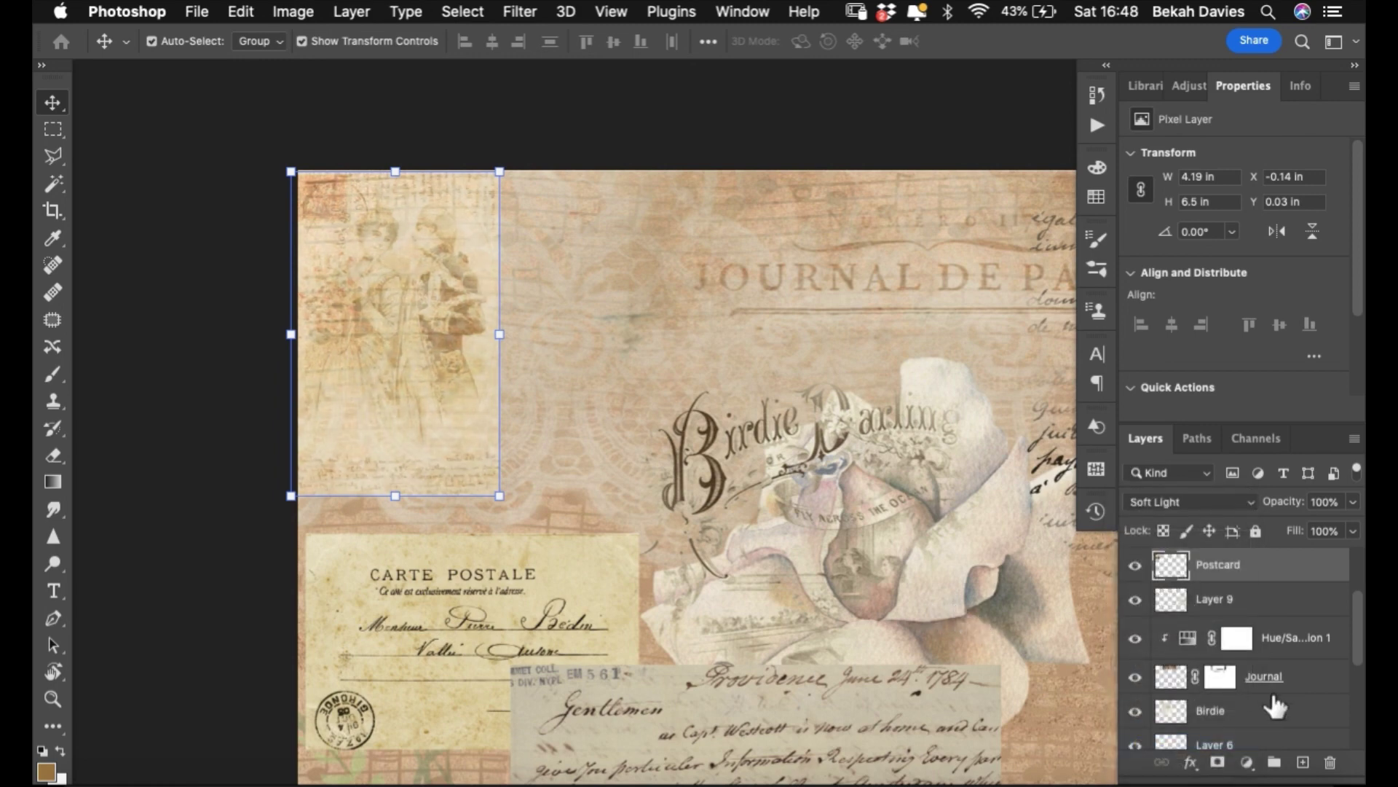
pyautogui.press('5')
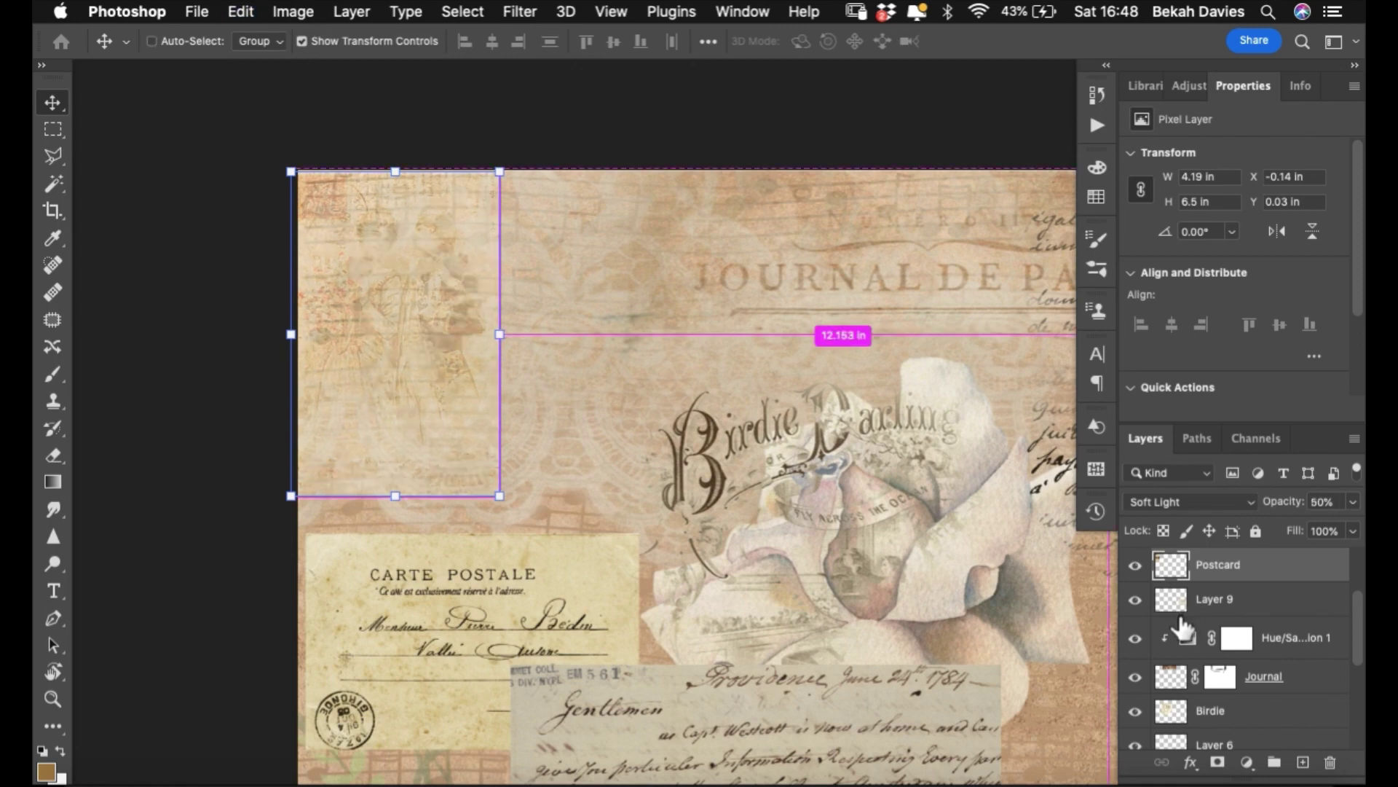
# - Set the Postcard layer's blend mode to Luminosity
pyautogui.click(1186, 500)
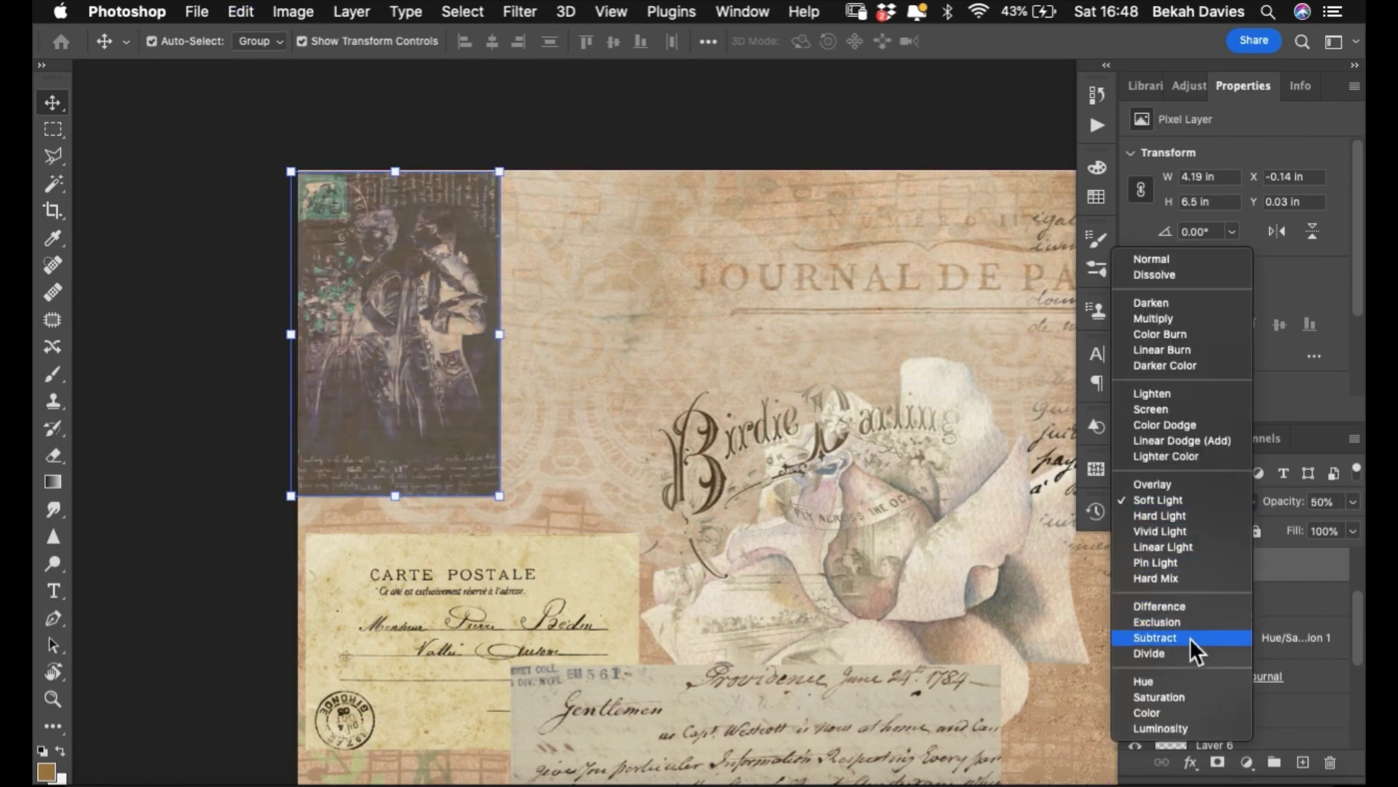
pyautogui.click(1174, 730)
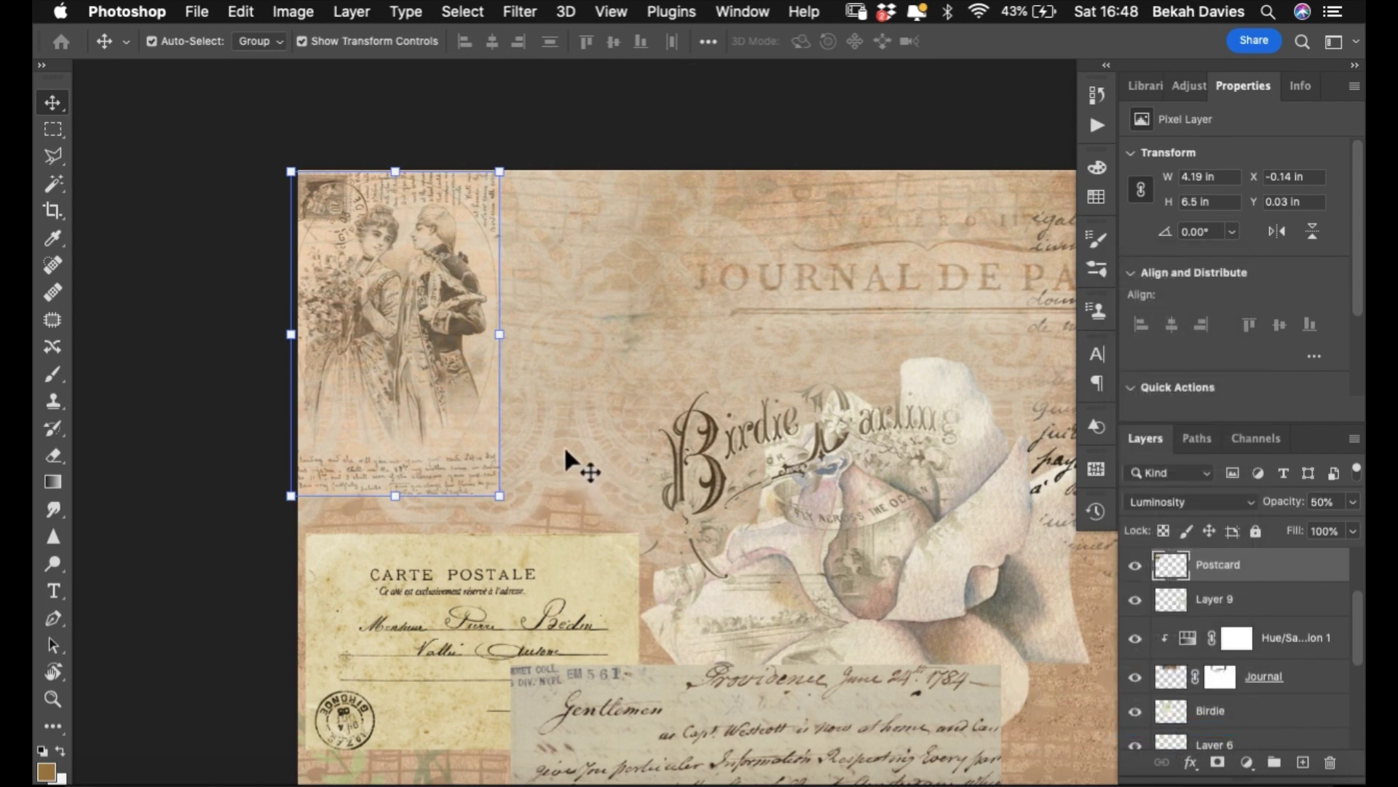
pyautogui.scroll(-2, 522, 414)
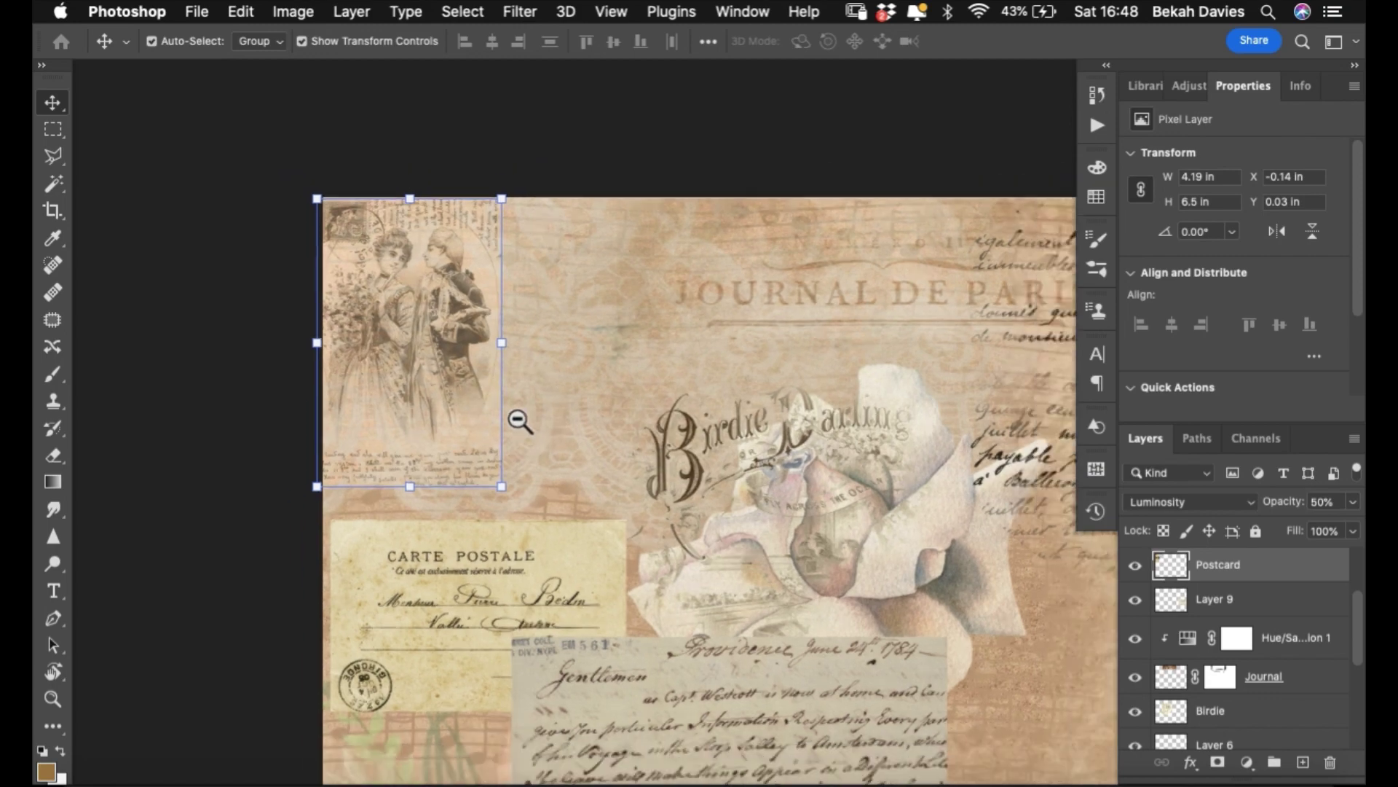
pyautogui.click(160, 446)
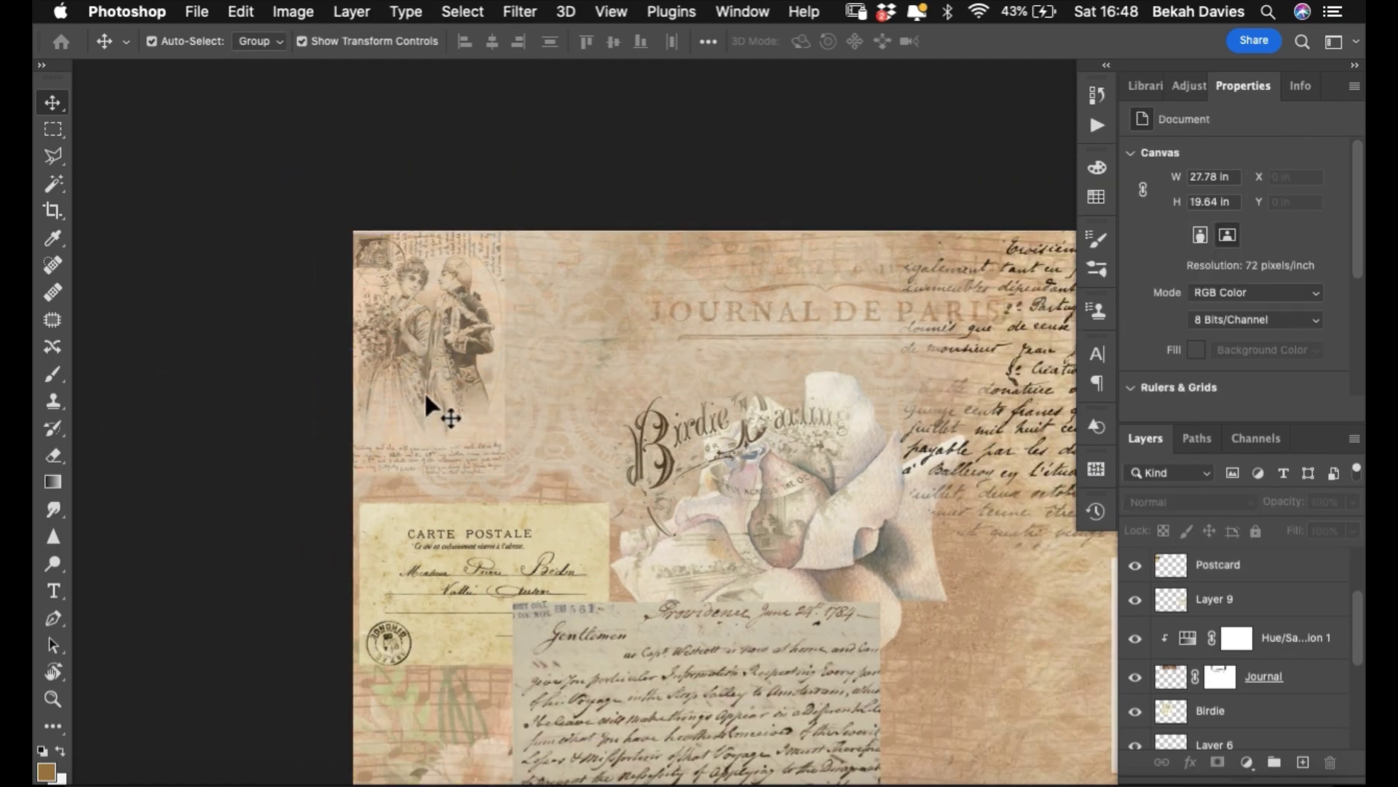
# - Enlarge the postcard to about 6.31 × 9.79 in and move it partly off the canvas corner, to about X -1.35 in, Y -0.36 in
pyautogui.click(466, 407)
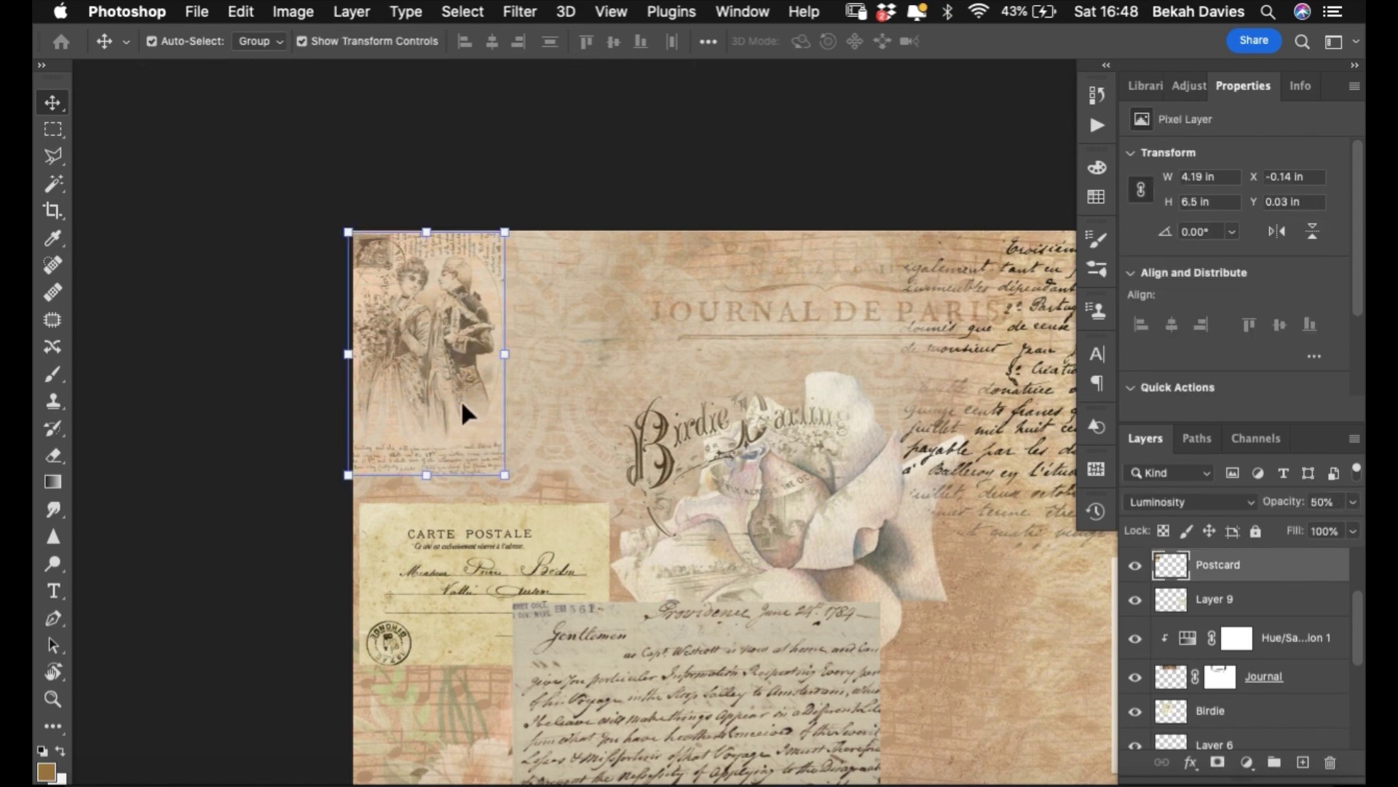
pyautogui.moveTo(504, 475); pyautogui.dragTo(624, 591)
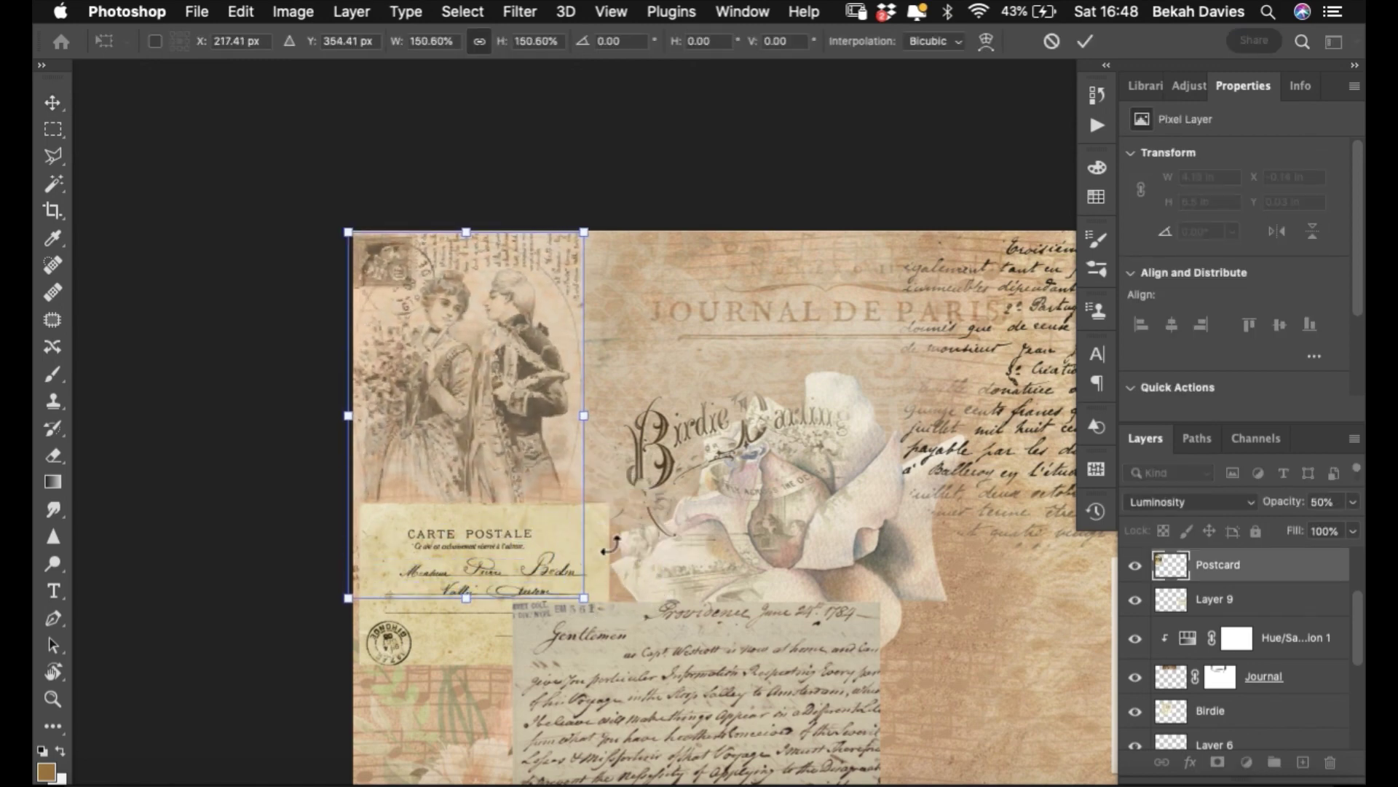
pyautogui.moveTo(483, 396); pyautogui.dragTo(441, 383)
pyautogui.press('Return')
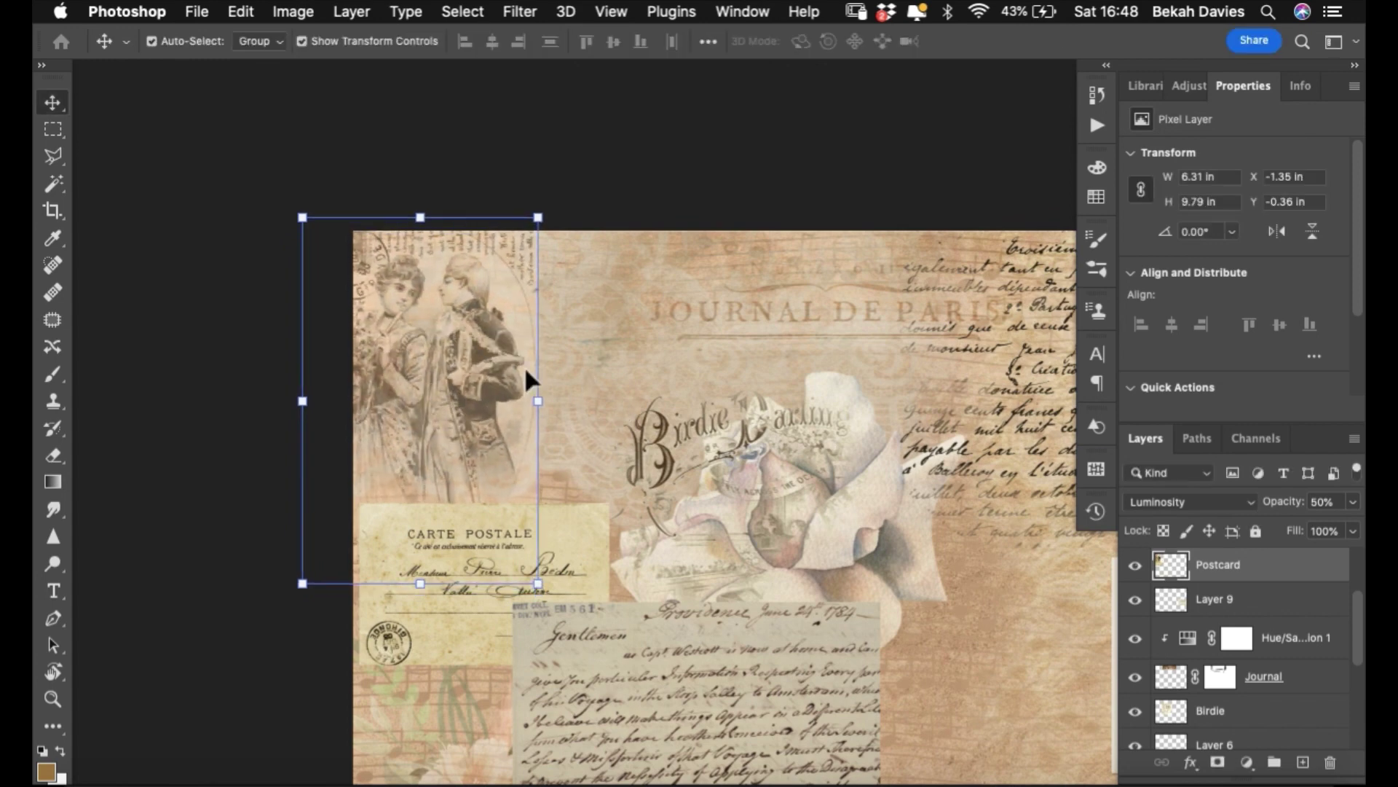
pyautogui.click(240, 521)
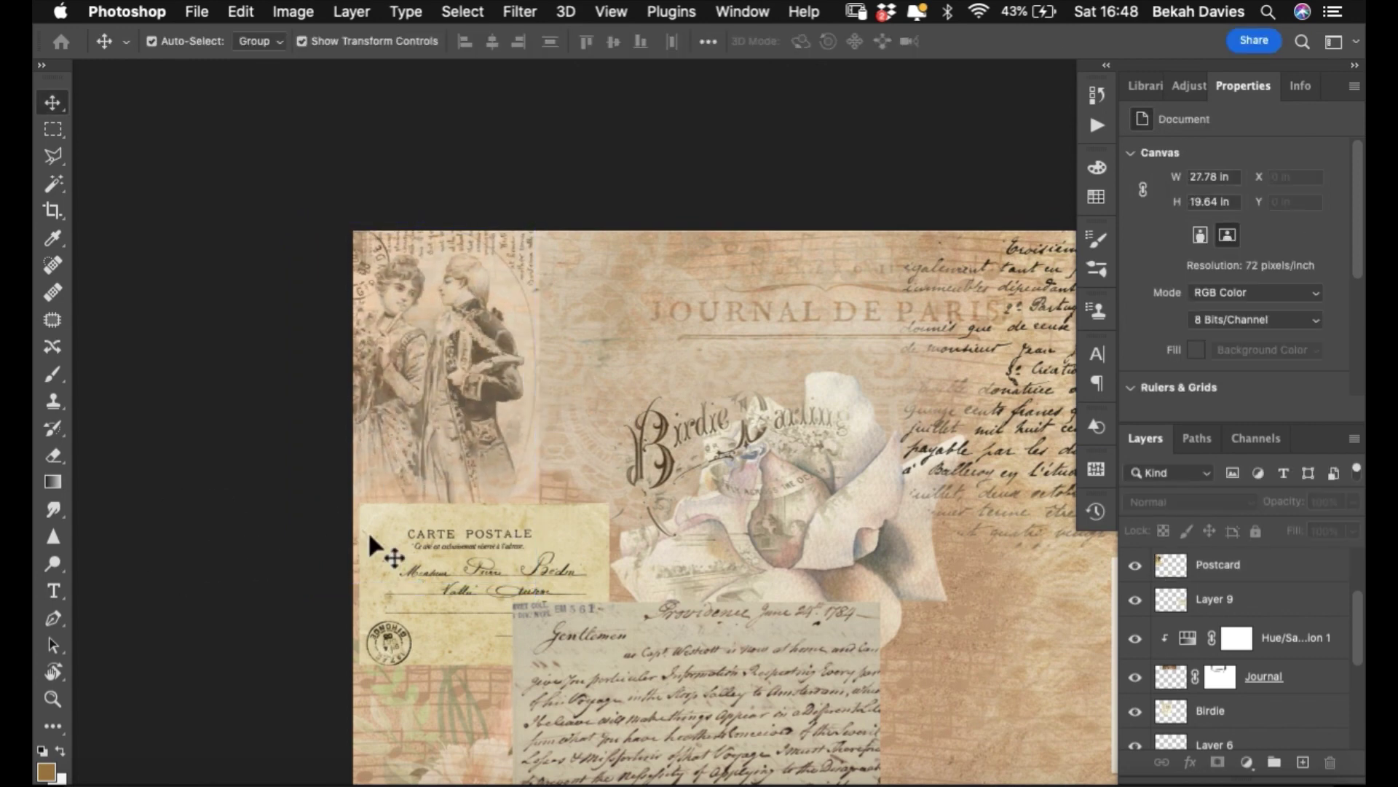
# - Dismiss the Dropbox notification and rename the sheet music layer (Layer 9) as Music
pyautogui.keyDown('alt'); pyautogui.click(468, 515); pyautogui.keyUp('alt')
pyautogui.keyDown('alt'); pyautogui.click(468, 515); pyautogui.keyUp('alt')
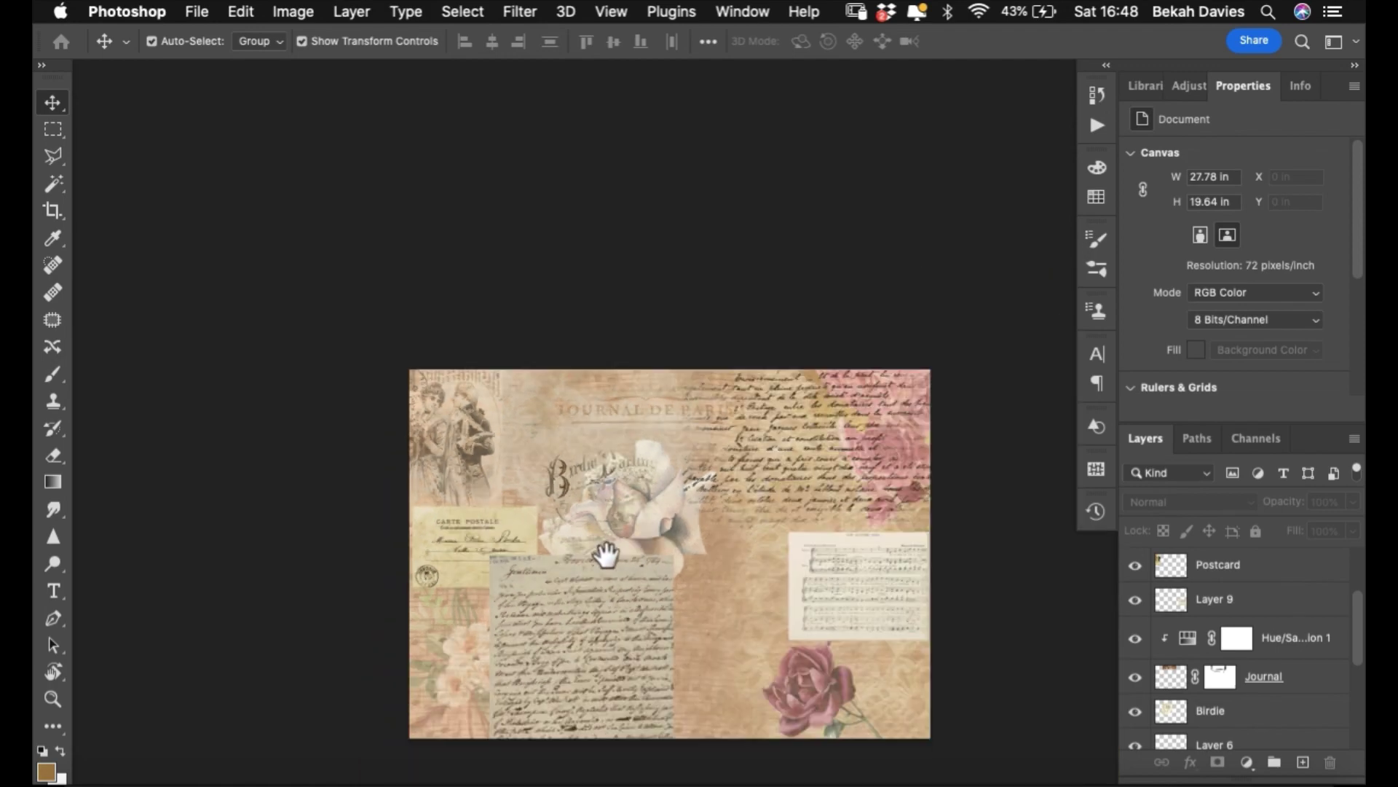
pyautogui.keyDown('super'); pyautogui.click(574, 499); pyautogui.keyUp('super')
pyautogui.keyDown('super'); pyautogui.click(578, 474); pyautogui.keyUp('super')
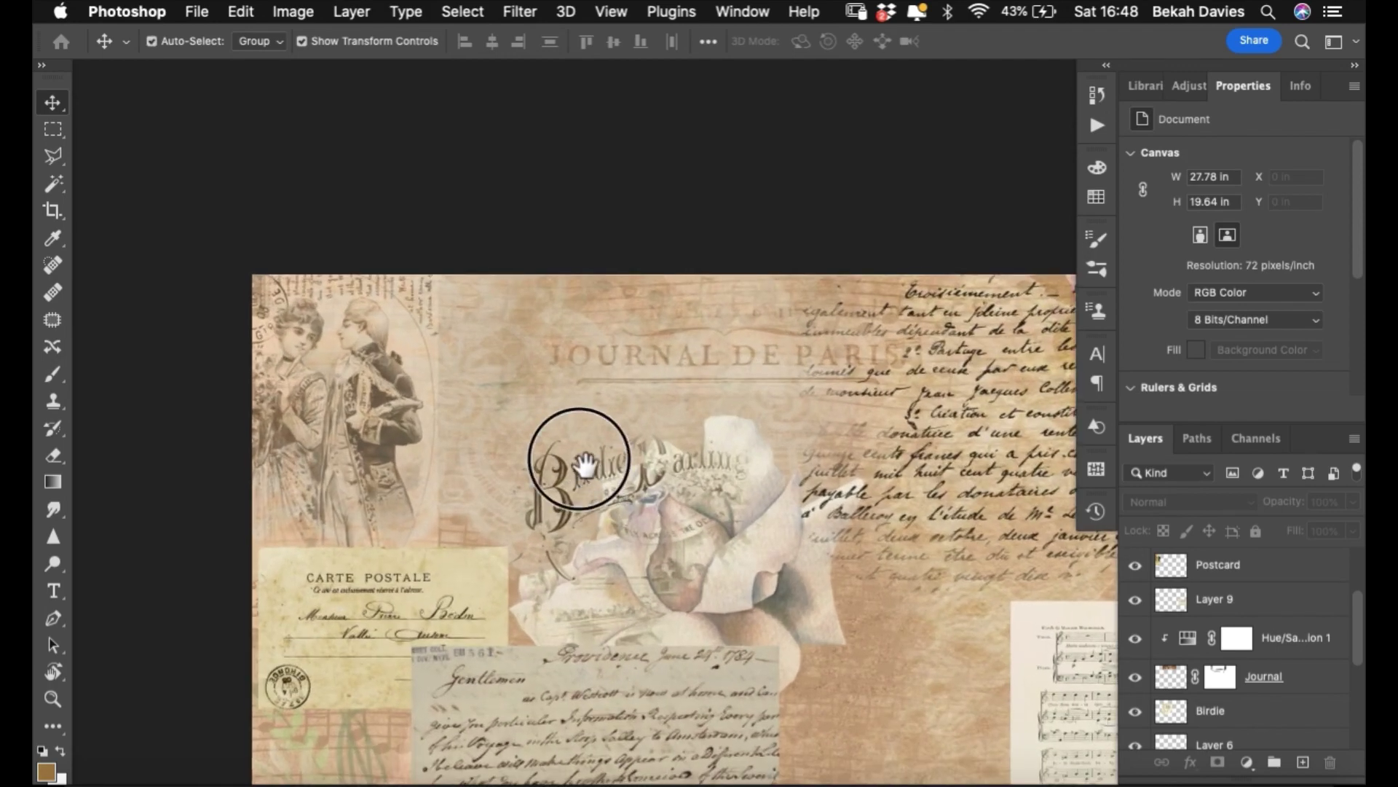
pyautogui.moveTo(581, 462); pyautogui.dragTo(453, 198)
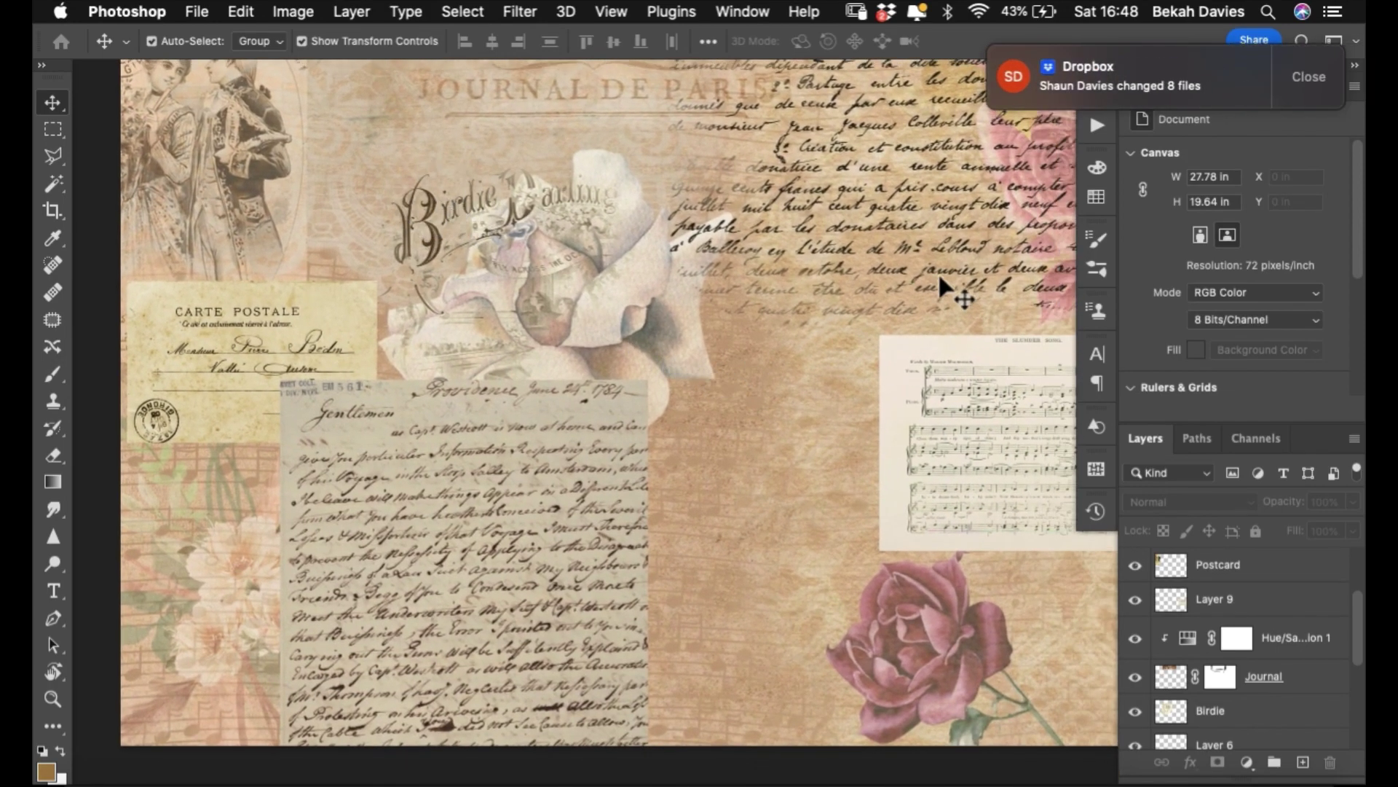
pyautogui.click(1290, 91)
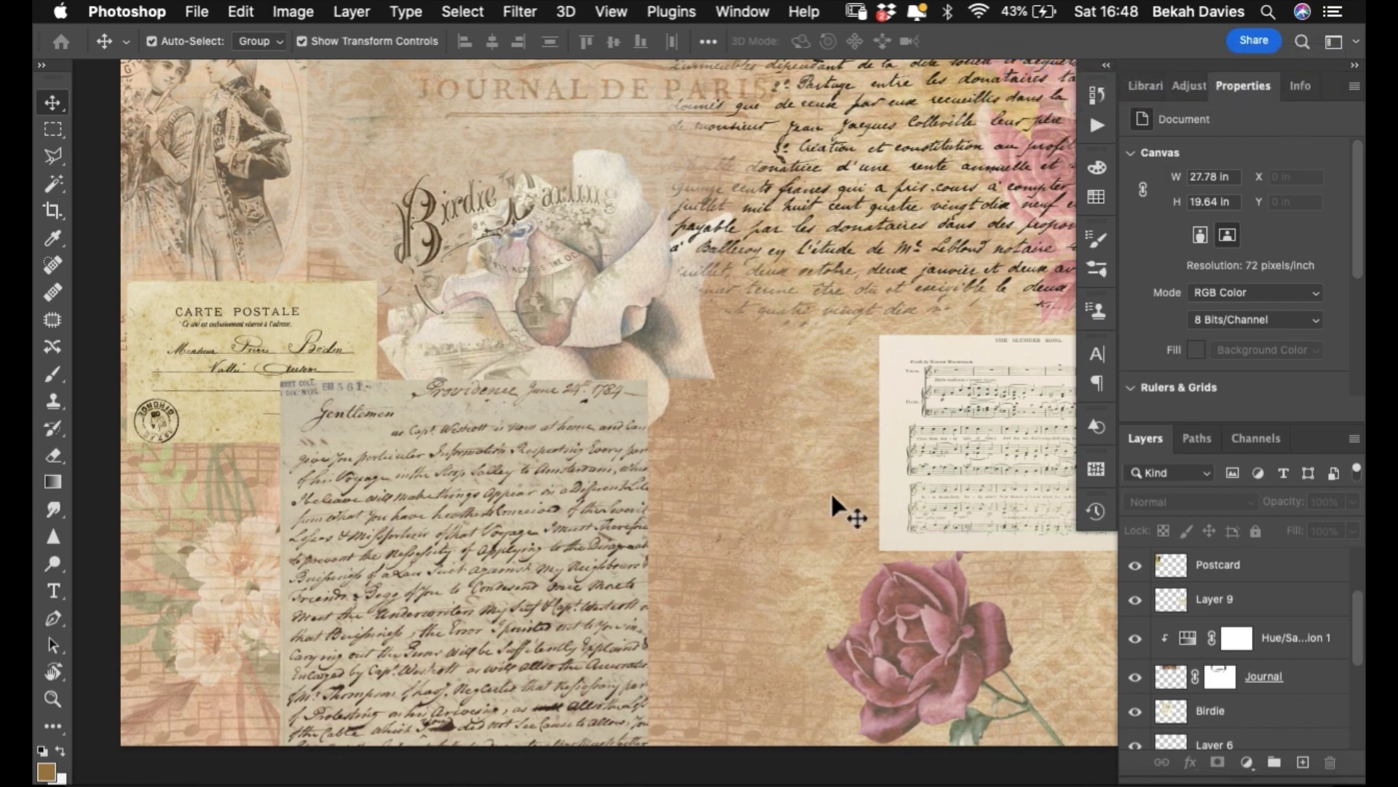
pyautogui.click(922, 466)
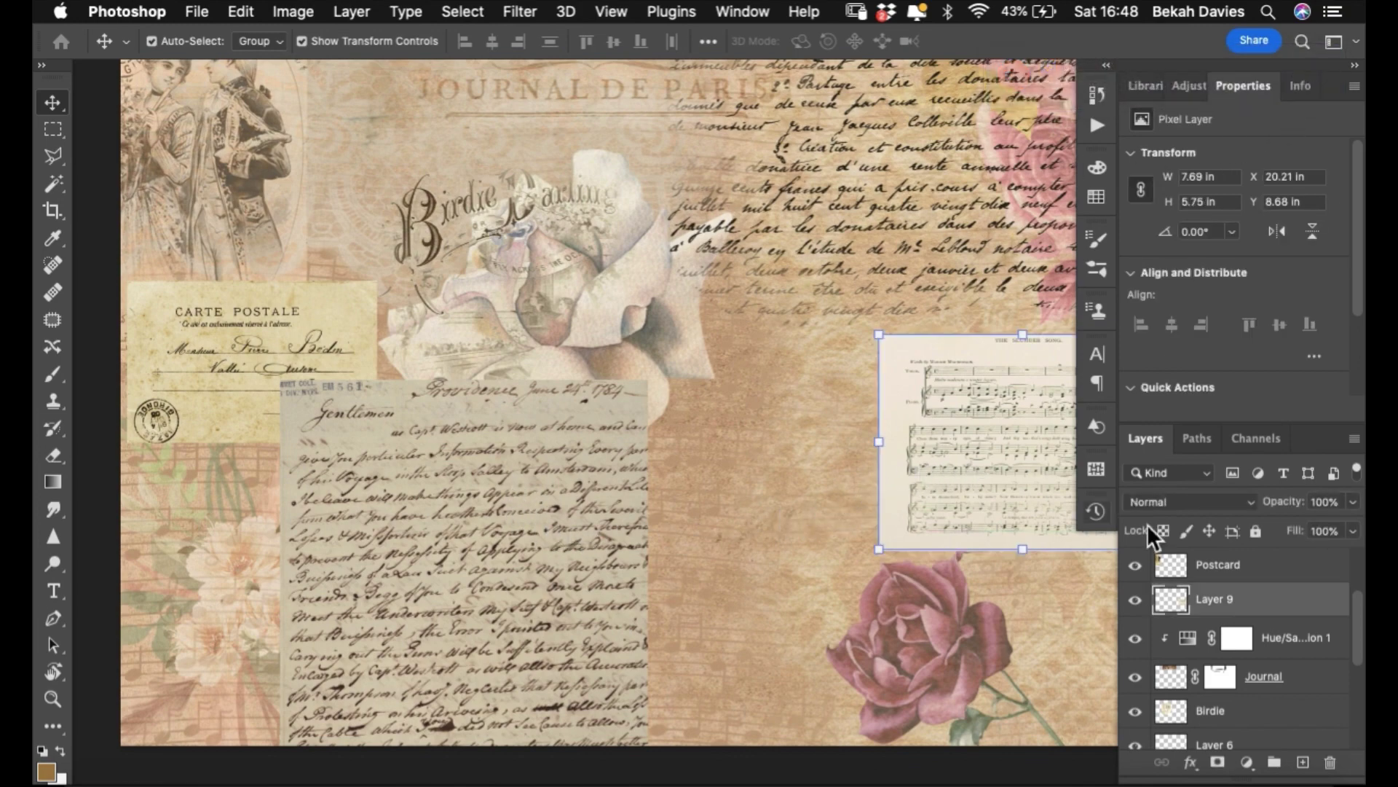
pyautogui.doubleClick(1231, 603)
# - Enlarge the sheet music to about 14.51 × 10.86 in and move it into the canvas's lower right corner, about X 13.33 in, Y 9.08 in
pyautogui.keyDown('alt'); pyautogui.keyDown('super'); pyautogui.click(705, 443); pyautogui.keyUp('super'); pyautogui.keyUp('alt')
pyautogui.moveTo(834, 422); pyautogui.dragTo(707, 419)
pyautogui.moveTo(802, 479); pyautogui.dragTo(929, 577)
pyautogui.moveTo(831, 491); pyautogui.dragTo(813, 506)
pyautogui.click(814, 480)
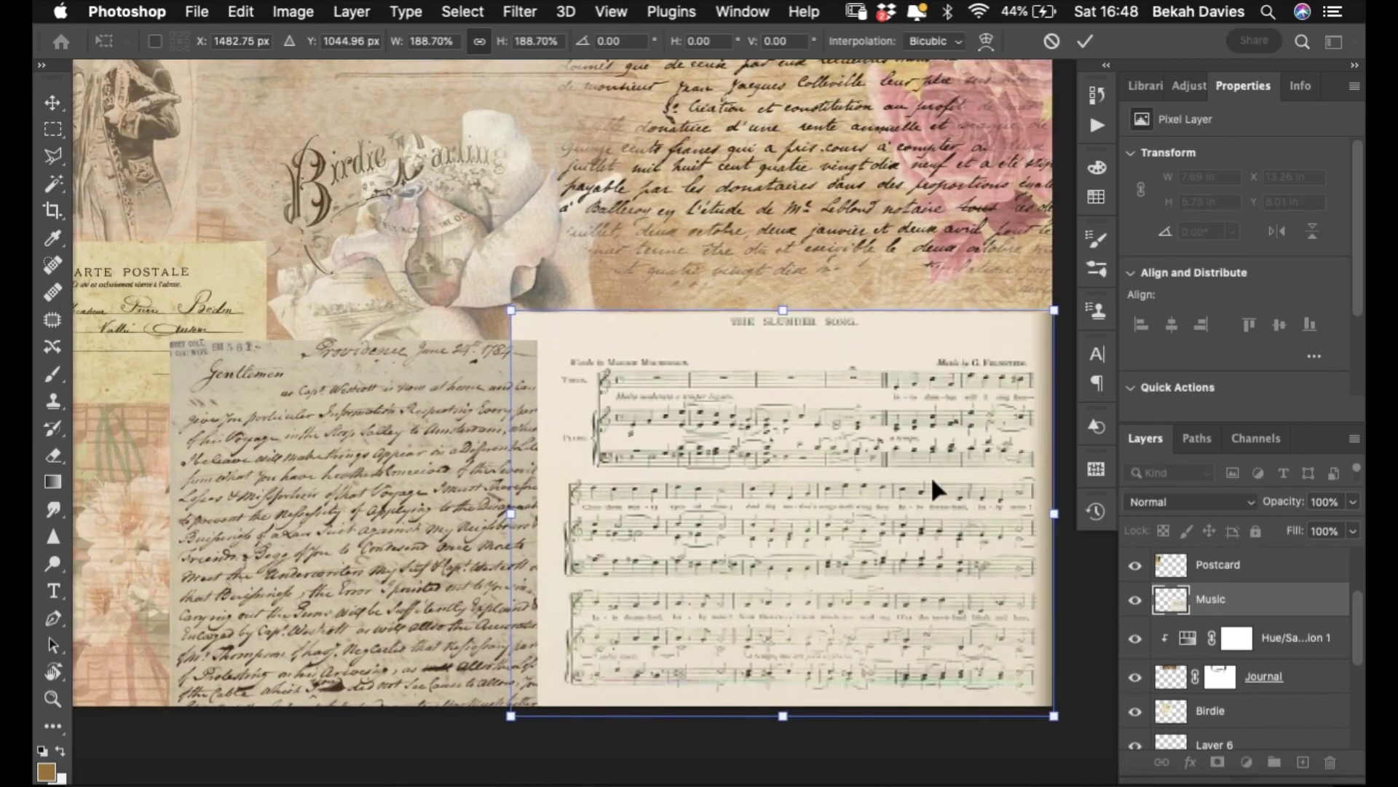
pyautogui.click(1186, 501)
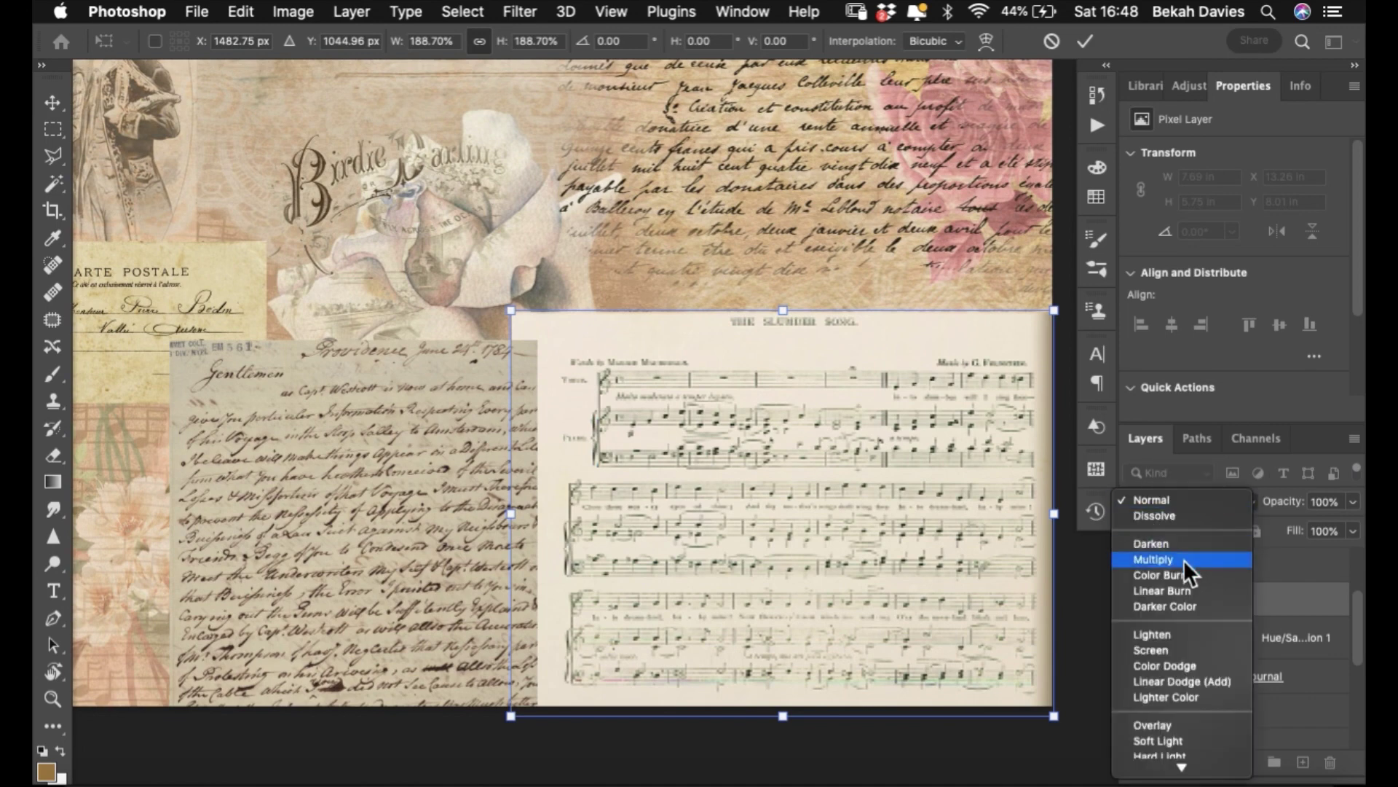
pyautogui.press('Escape')
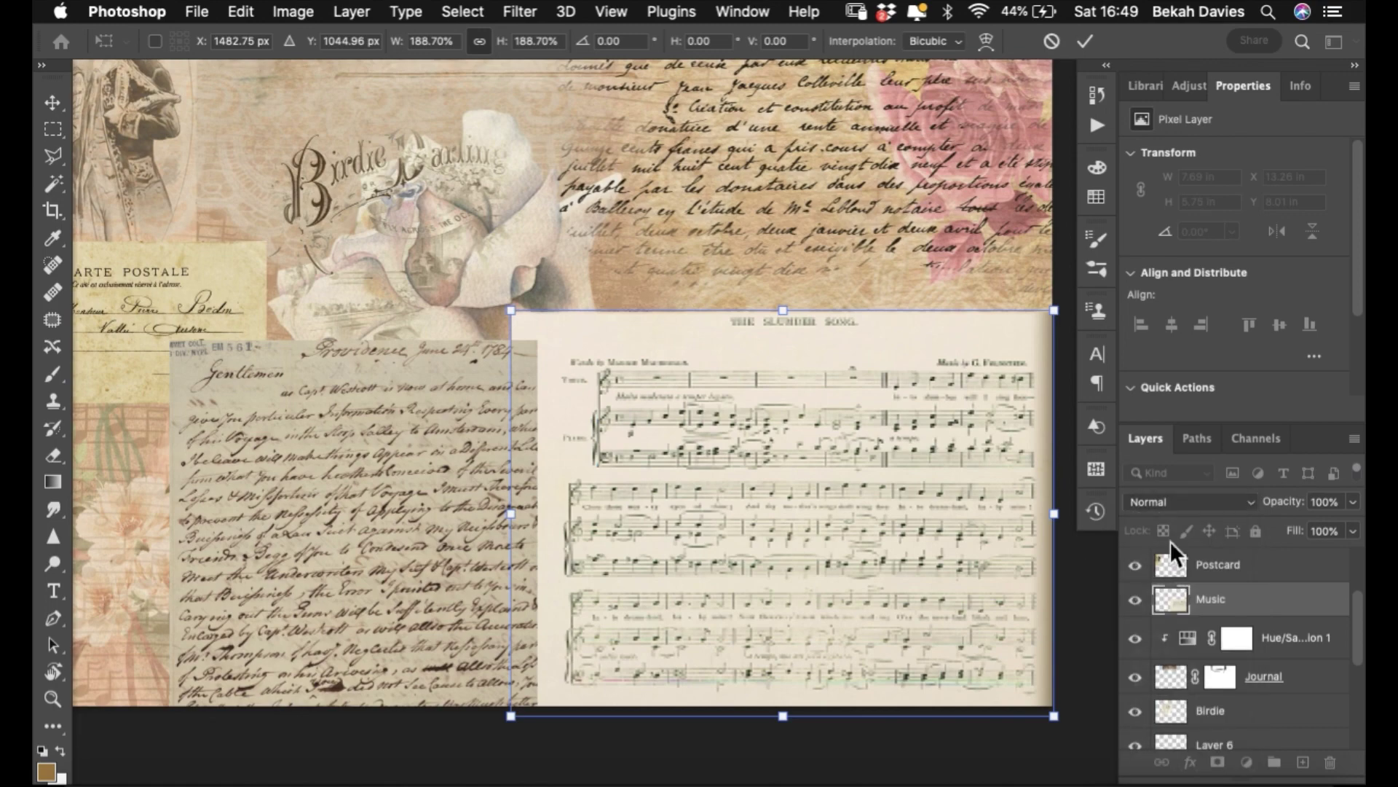
pyautogui.press('Return')
# - Set the Music layer's blend mode to Multiply and deselect the layer
pyautogui.click(1169, 502)
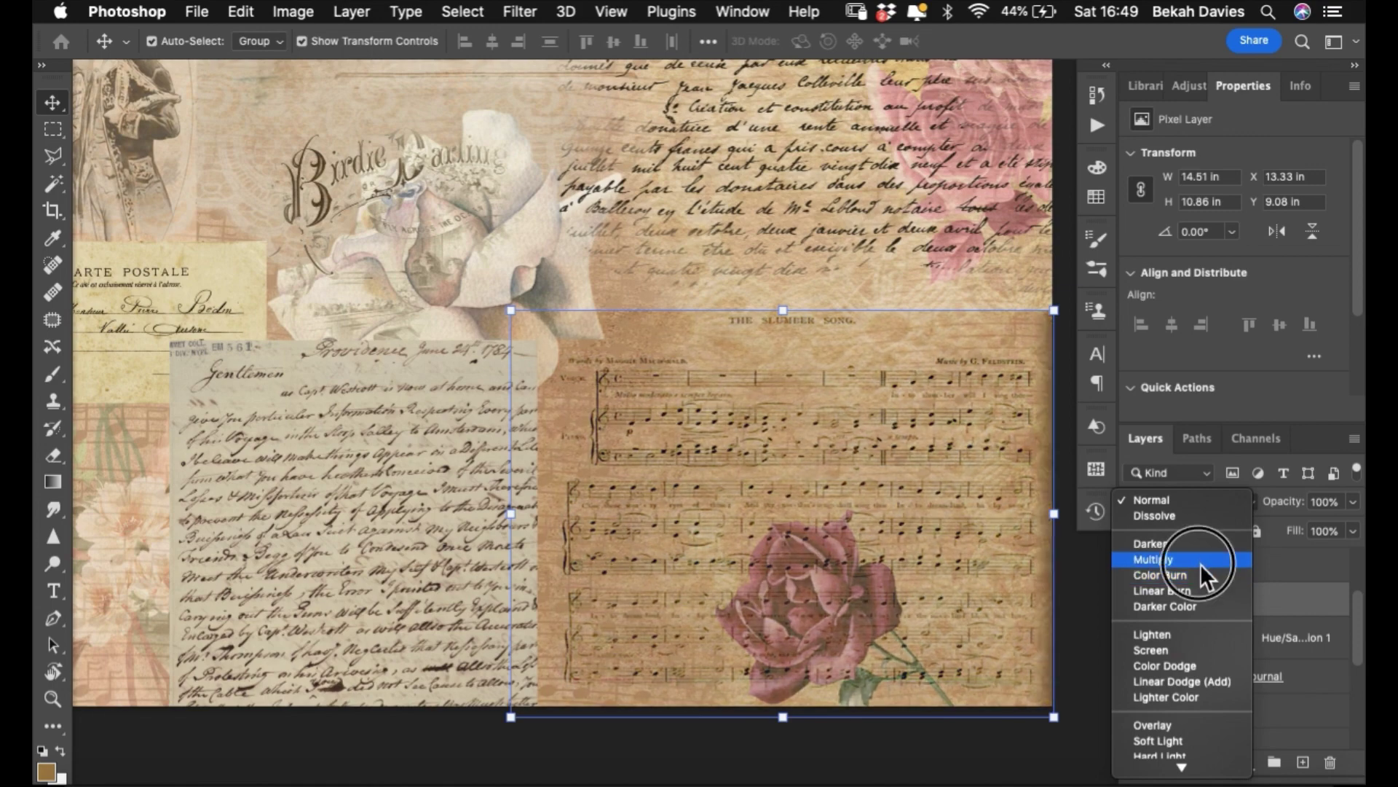
pyautogui.click(1201, 563)
pyautogui.click(723, 747)
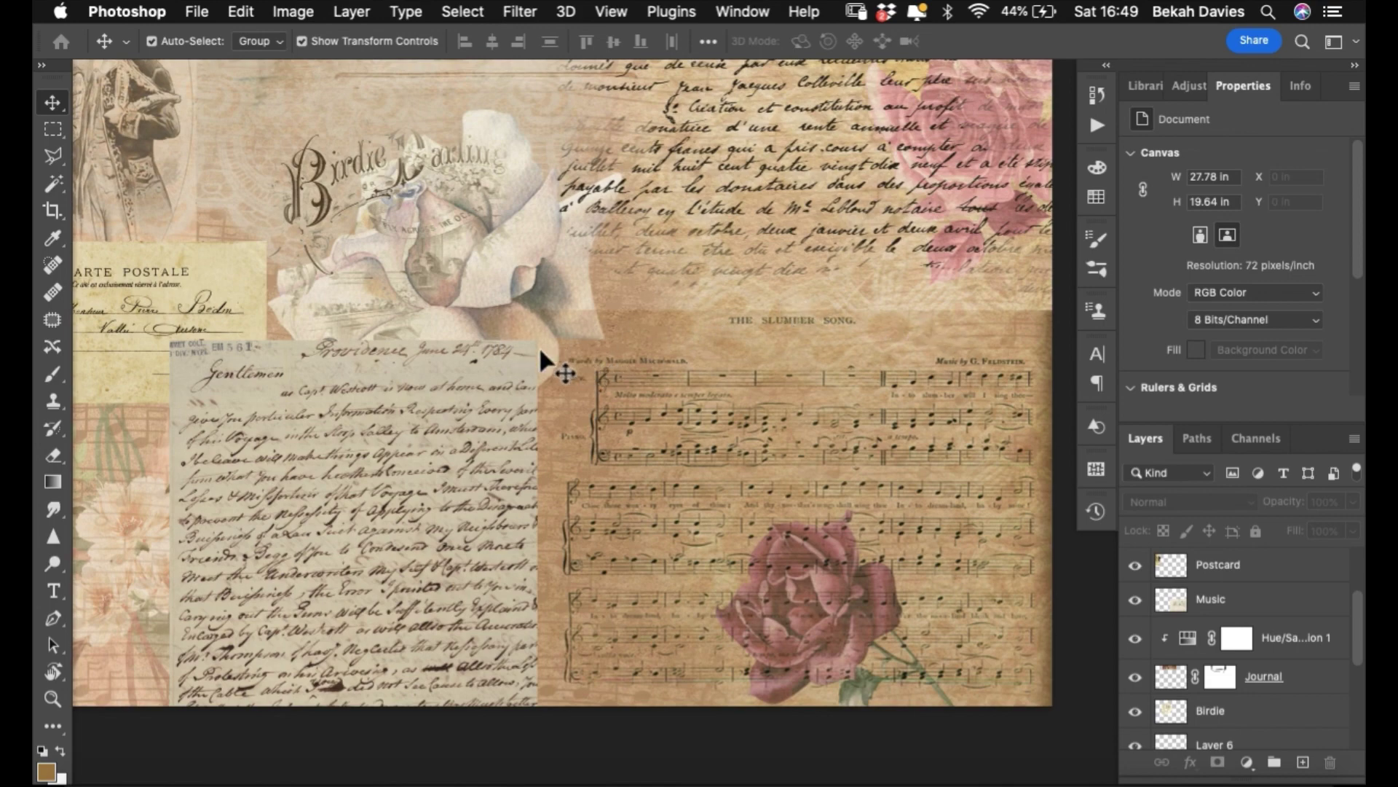
# - Enlarge the Carte Postale (Layer 11) to about 7.56 × 4.9 in and move it partly behind the handwritten letter, about X 0.39 in, Y 9.46 in
pyautogui.moveTo(118, 303); pyautogui.dragTo(895, 242)
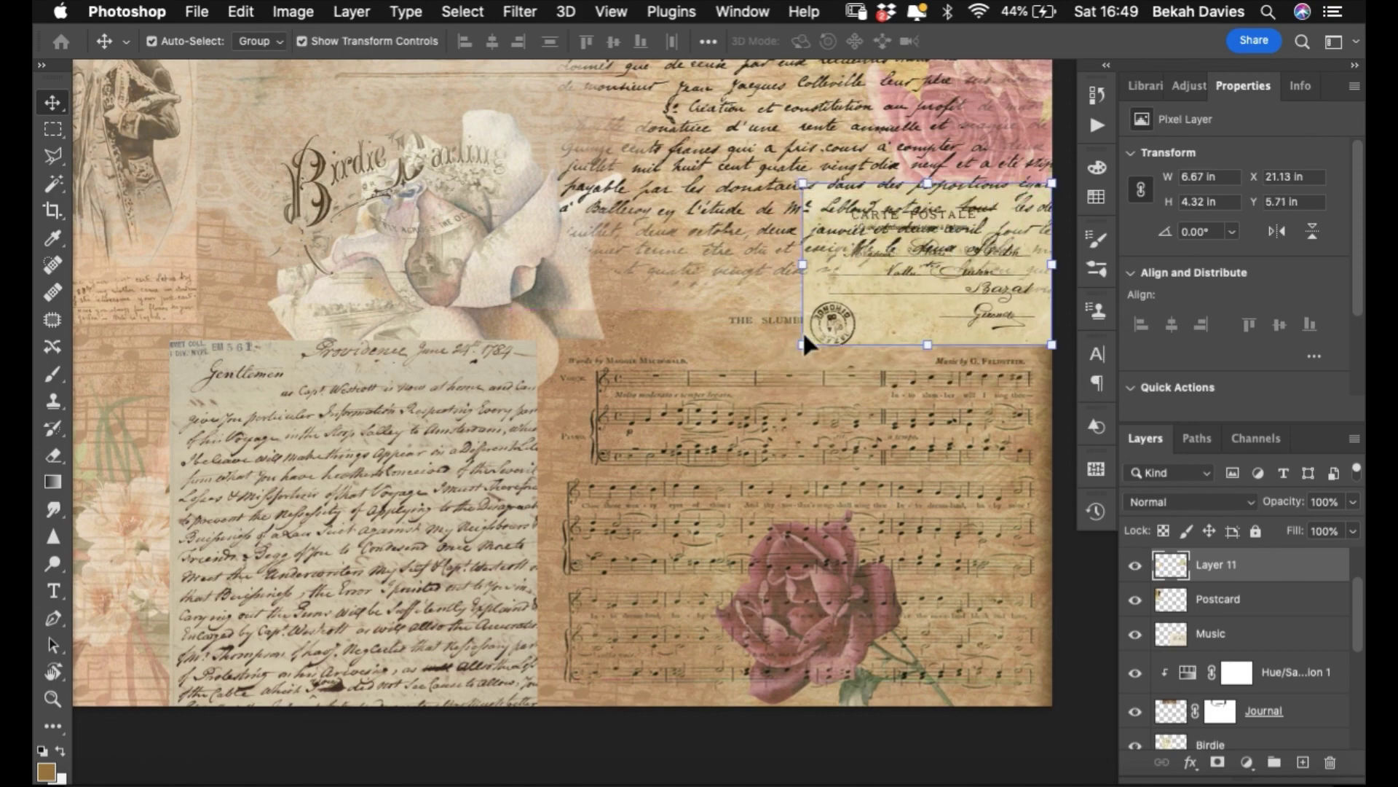
pyautogui.moveTo(802, 345); pyautogui.dragTo(775, 359)
pyautogui.moveTo(868, 322); pyautogui.dragTo(169, 451)
pyautogui.press('Return')
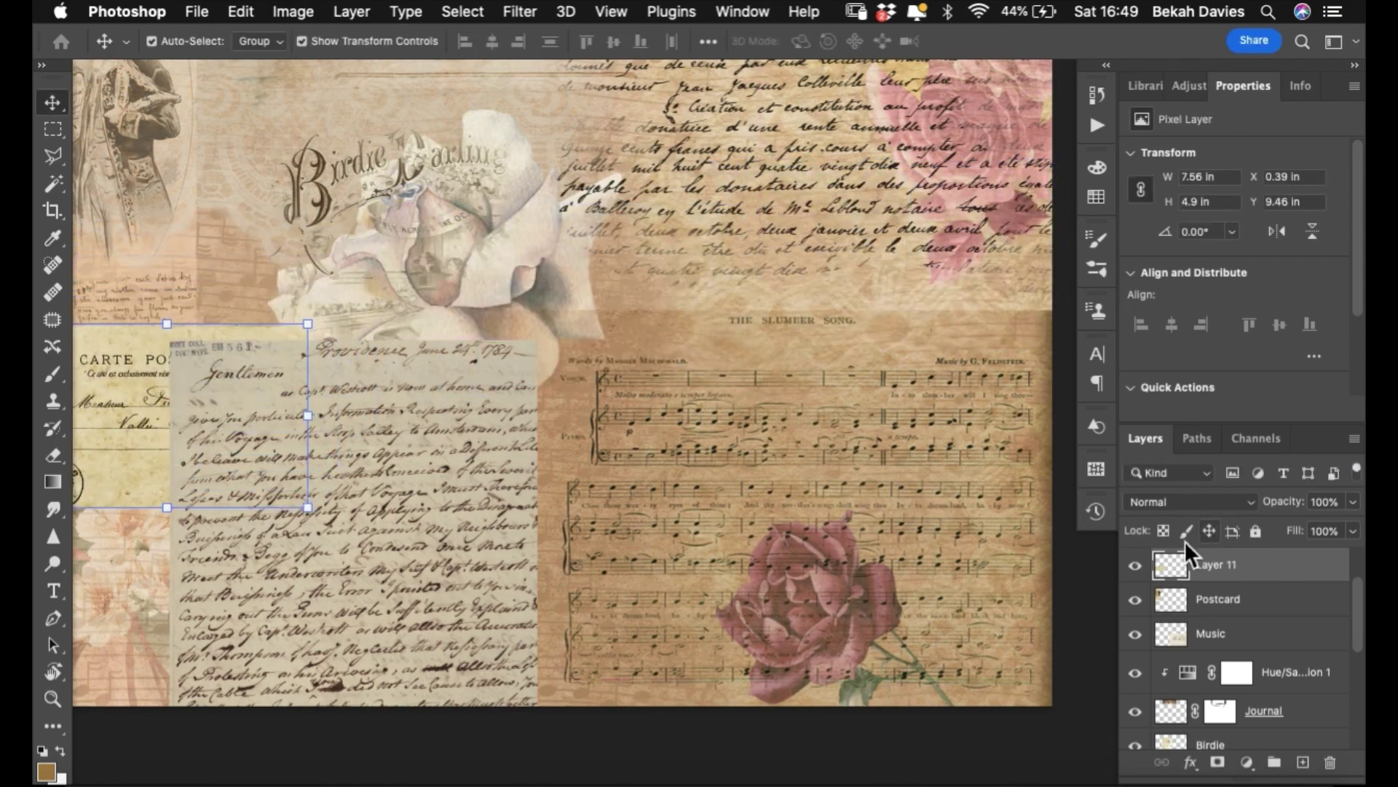
pyautogui.click(1219, 763)
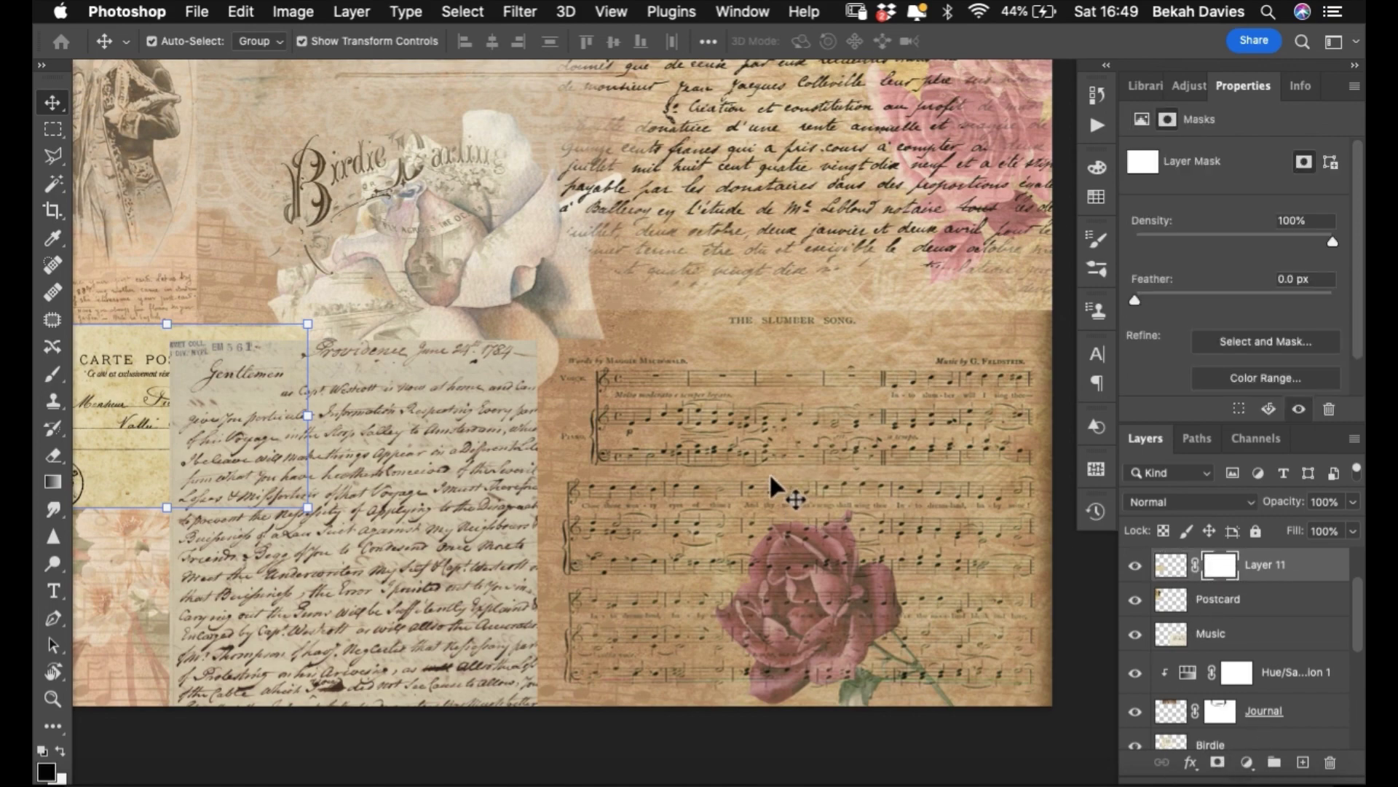
pyautogui.press('b')
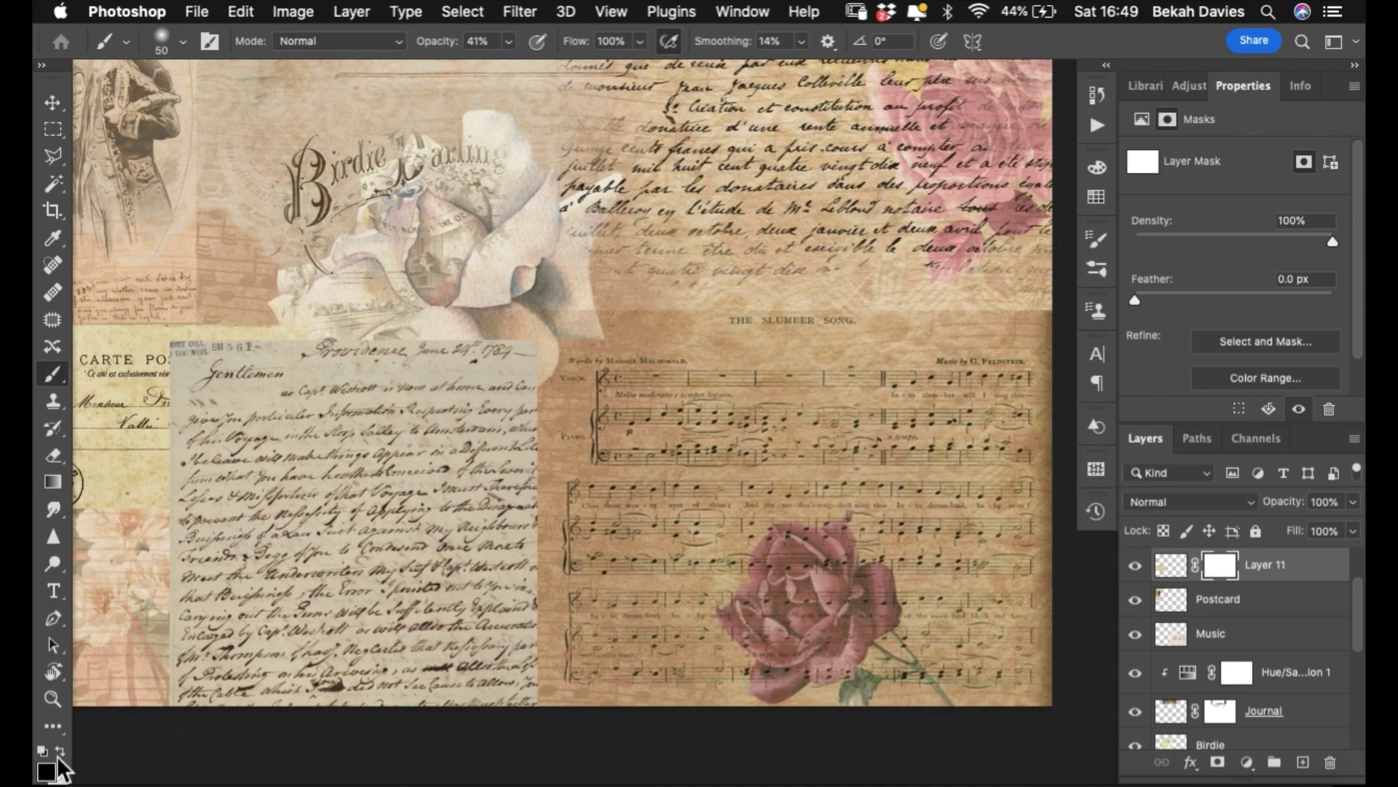
pyautogui.moveTo(637, 328)
pyautogui.mouseDown()
pyautogui.moveTo(609, 322)
pyautogui.moveTo(665, 313)
pyautogui.moveTo(615, 312)
pyautogui.moveTo(662, 315)
pyautogui.moveTo(616, 326)
pyautogui.mouseUp()
pyautogui.hotkey('shift', '8')
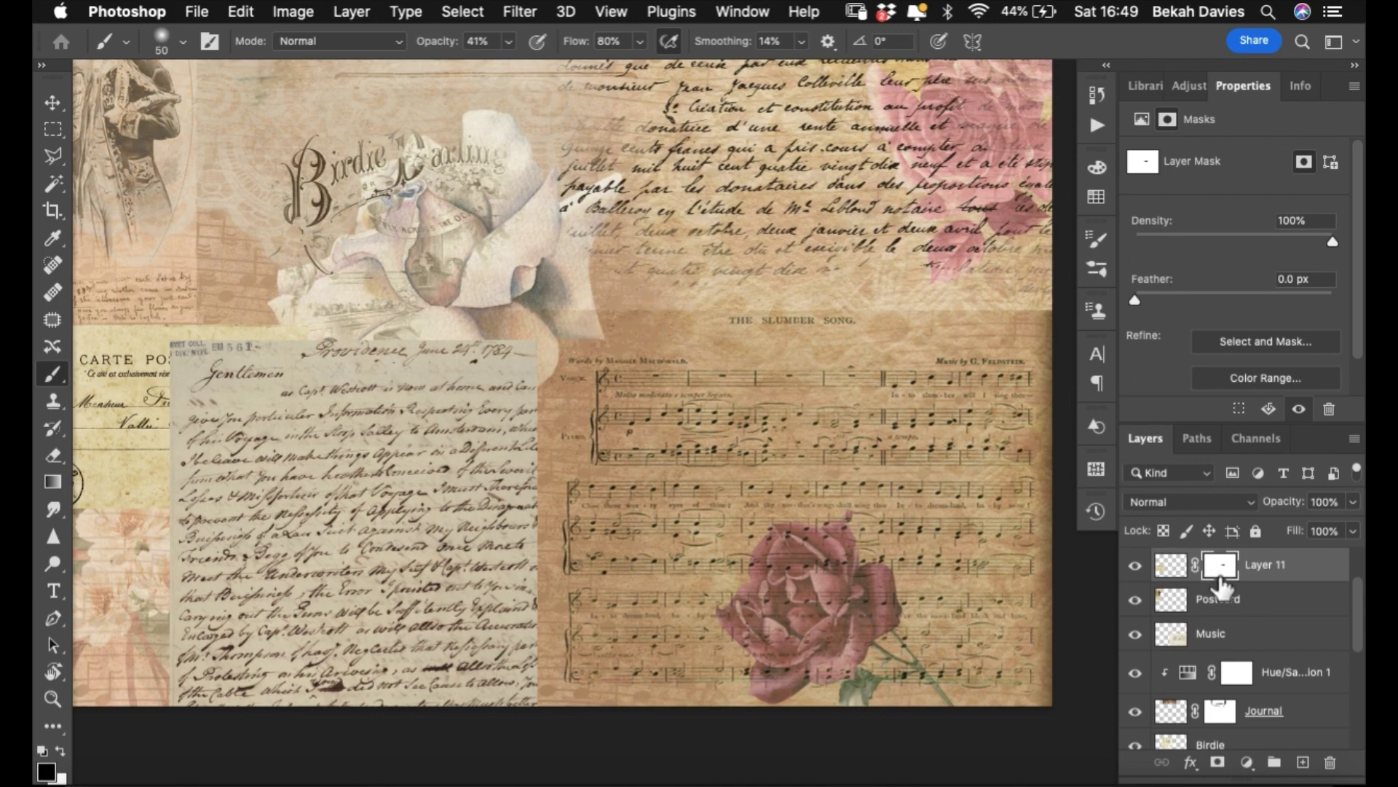
pyautogui.moveTo(1220, 575); pyautogui.dragTo(1260, 603)
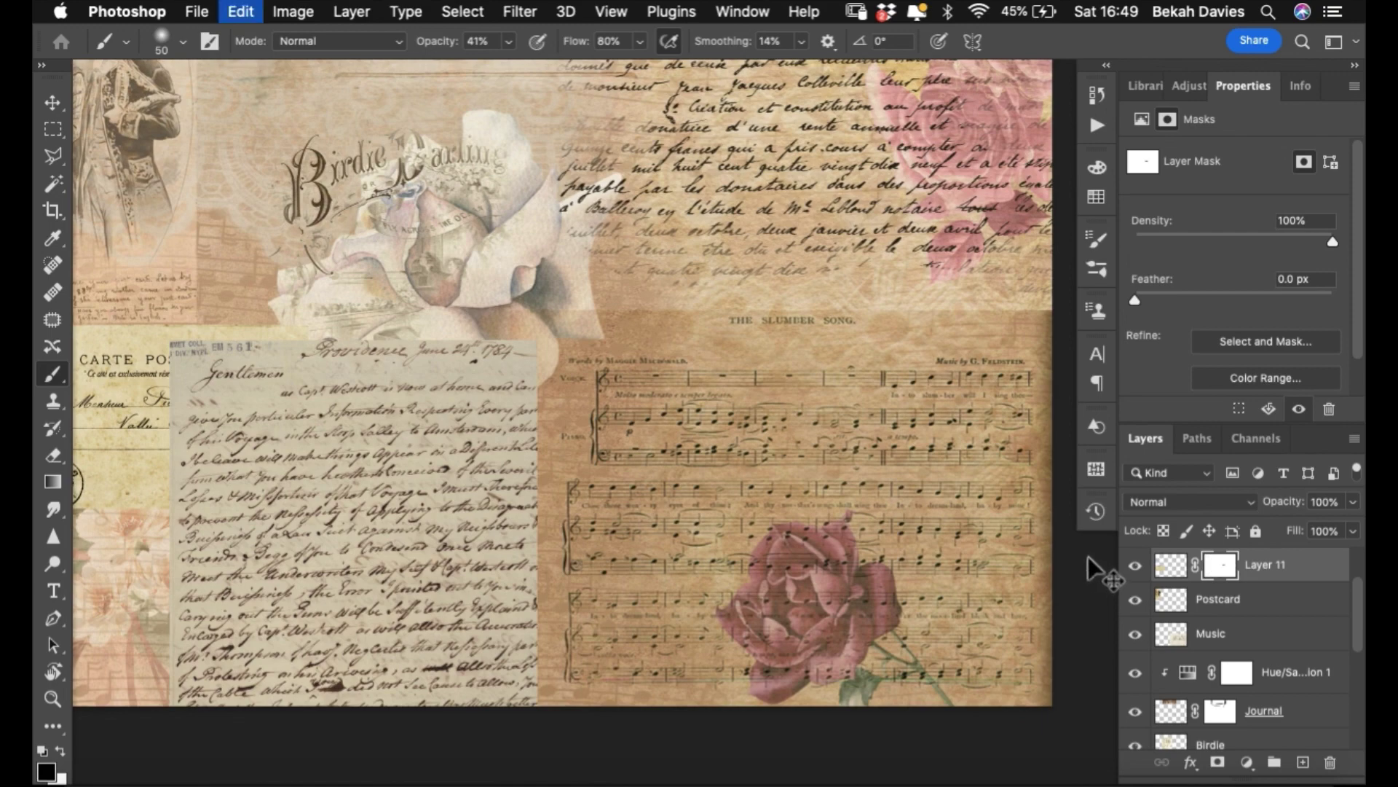
pyautogui.moveTo(1088, 557); pyautogui.dragTo(1087, 553)
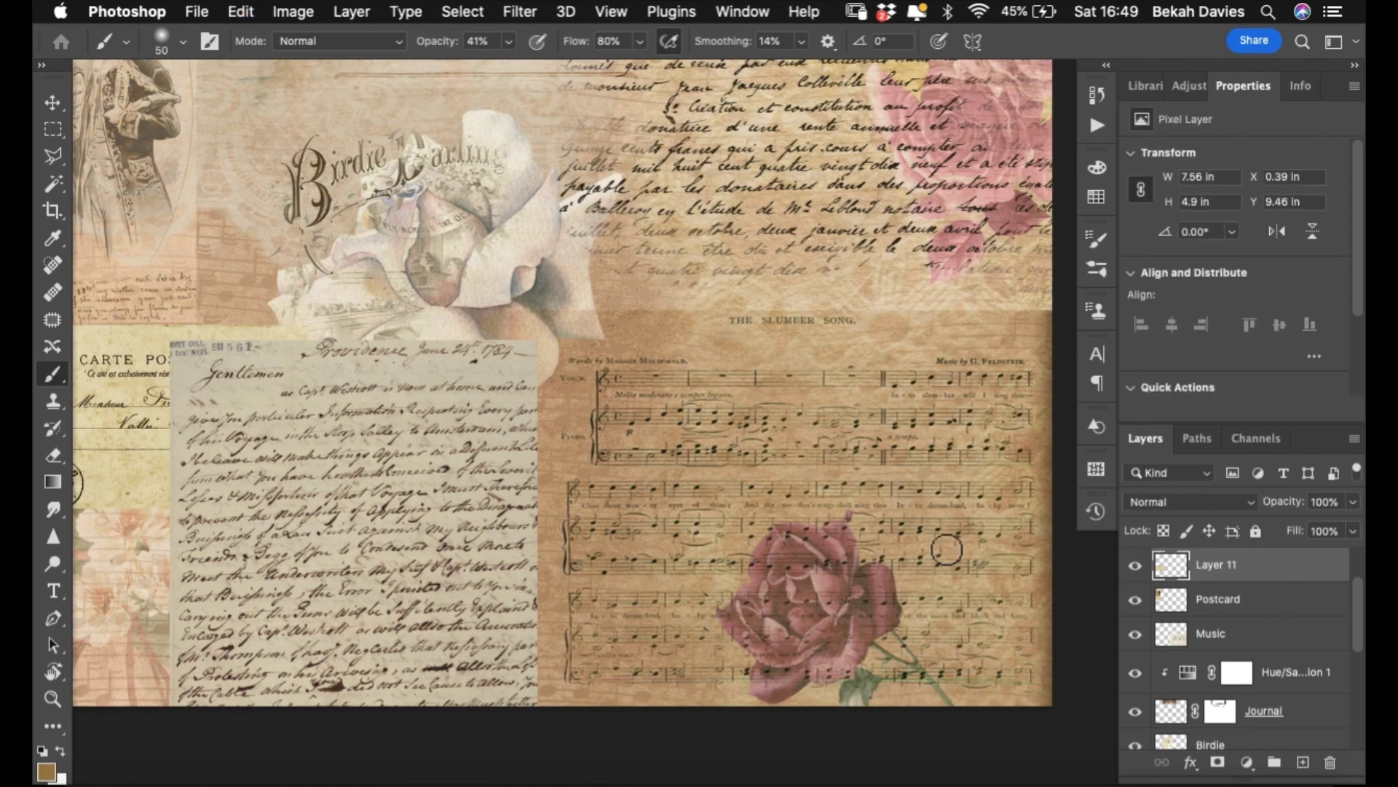
# - Try brushing directly over the upper edge of the sheet music on the Music layer, and undo the stroke
pyautogui.press('v')
pyautogui.click(785, 351)
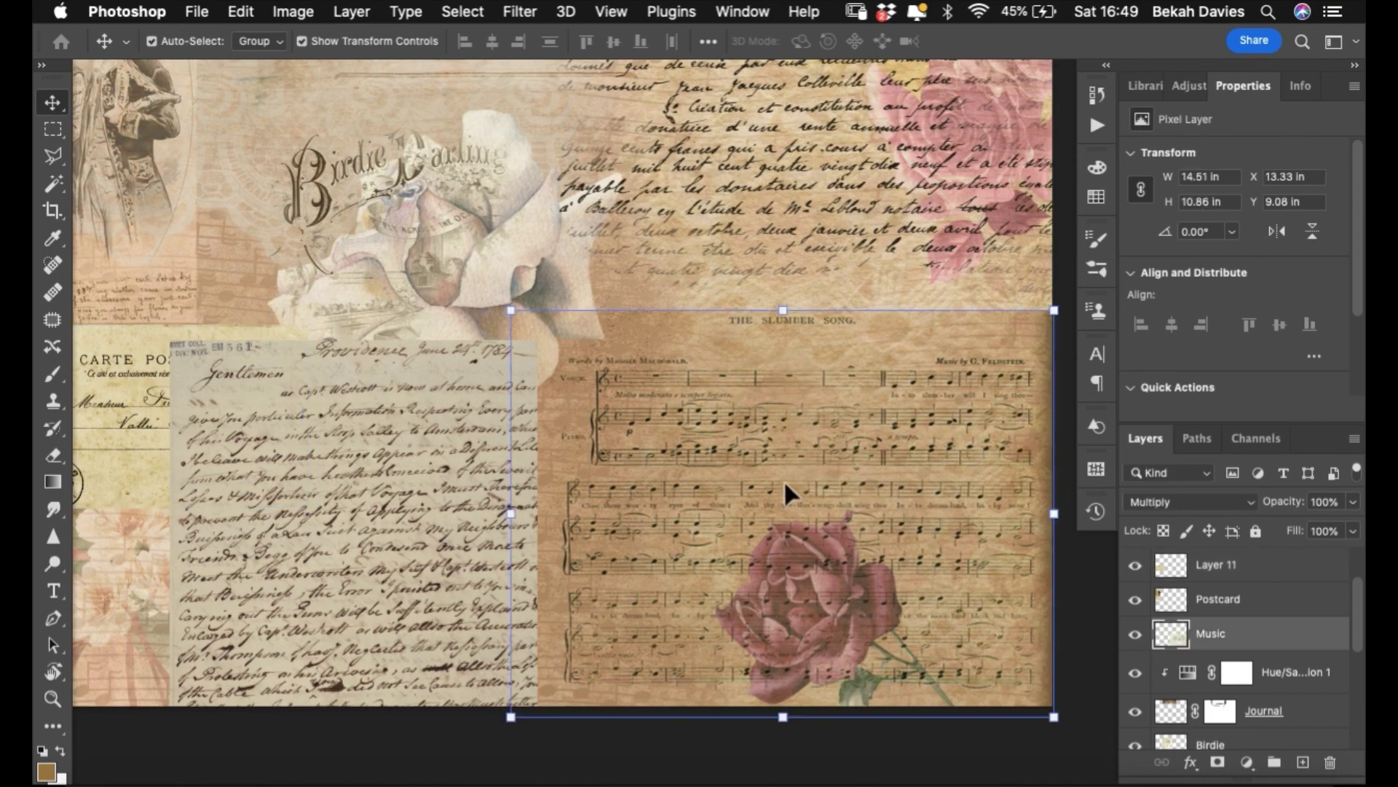
pyautogui.press('b')
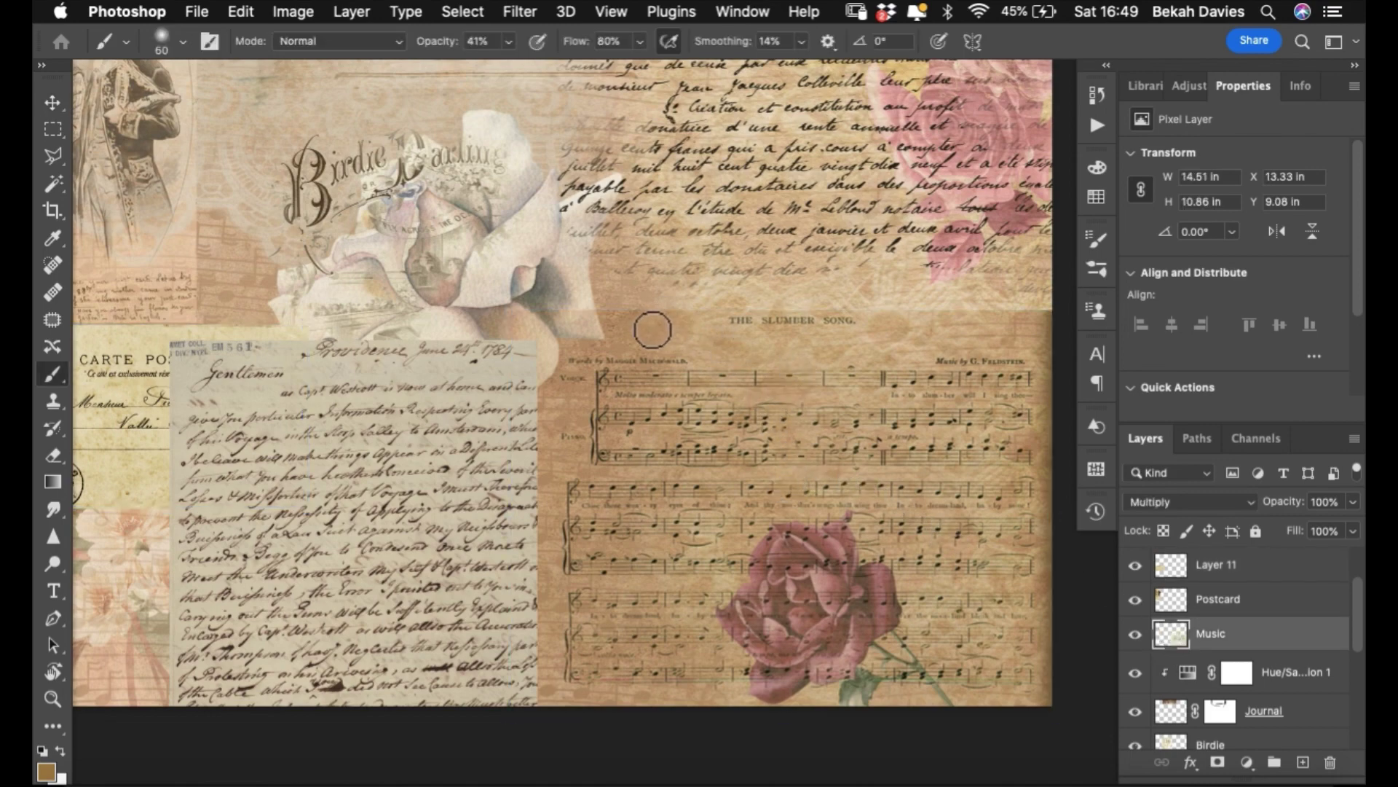
pyautogui.moveTo(658, 328); pyautogui.dragTo(579, 322)
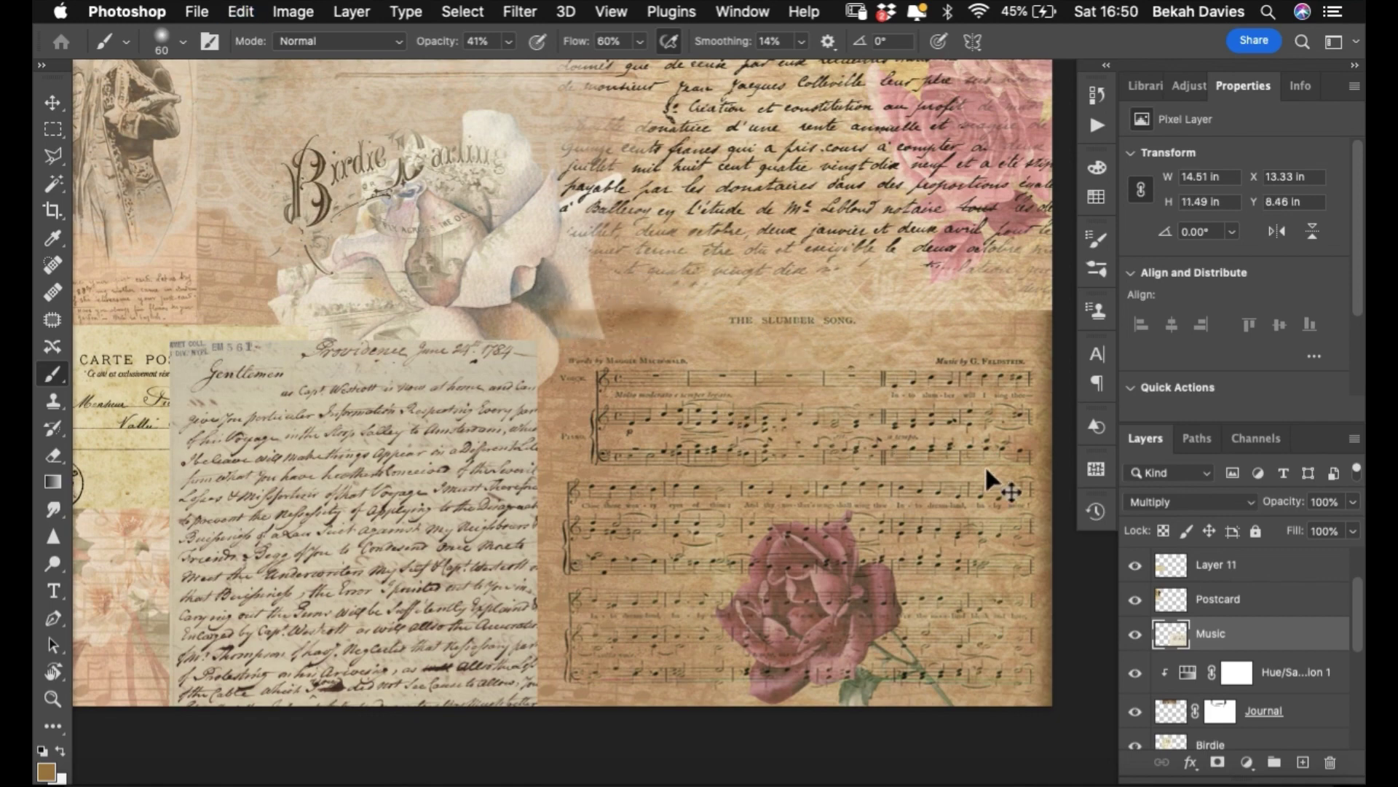
pyautogui.press('super+z')
pyautogui.press('super+z')
pyautogui.press('super+z')
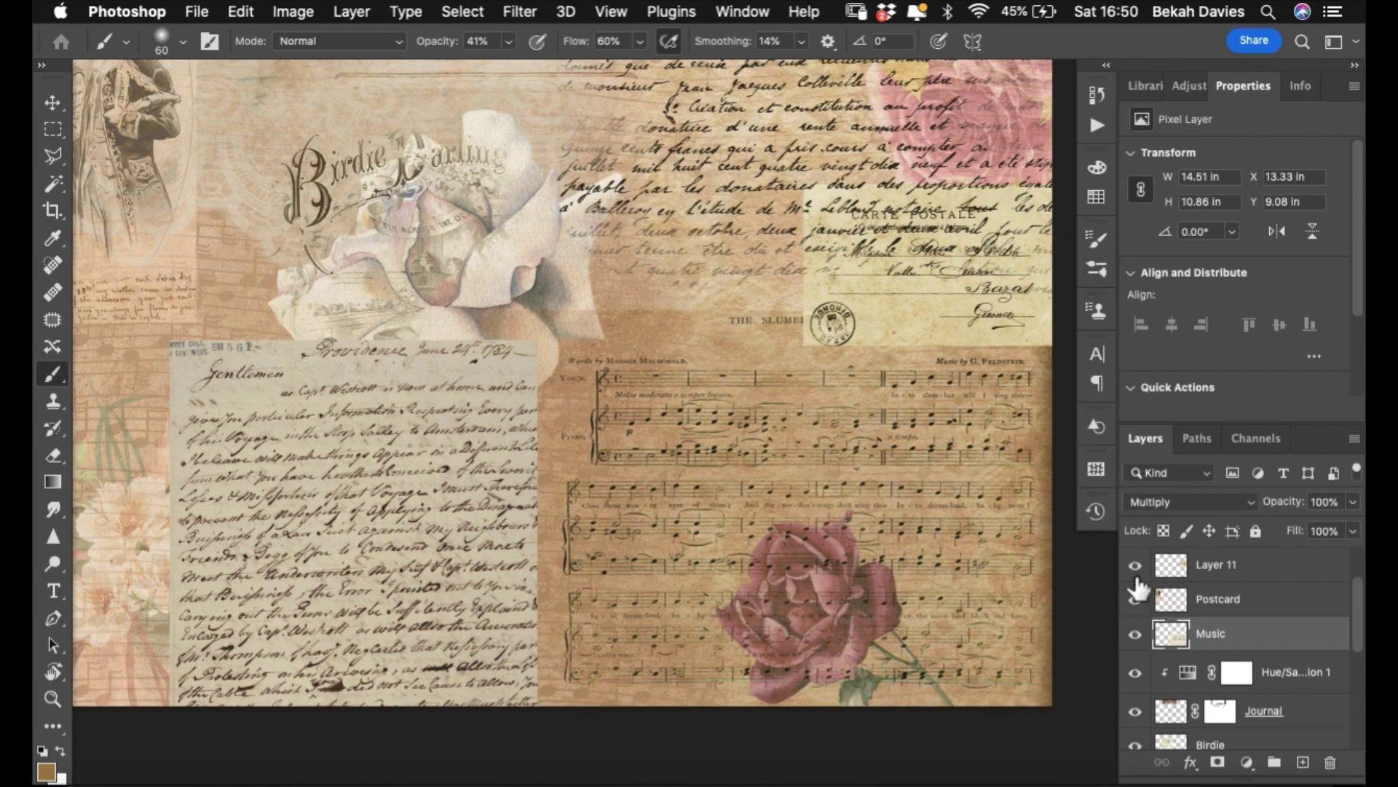
pyautogui.press('super+shift+z')
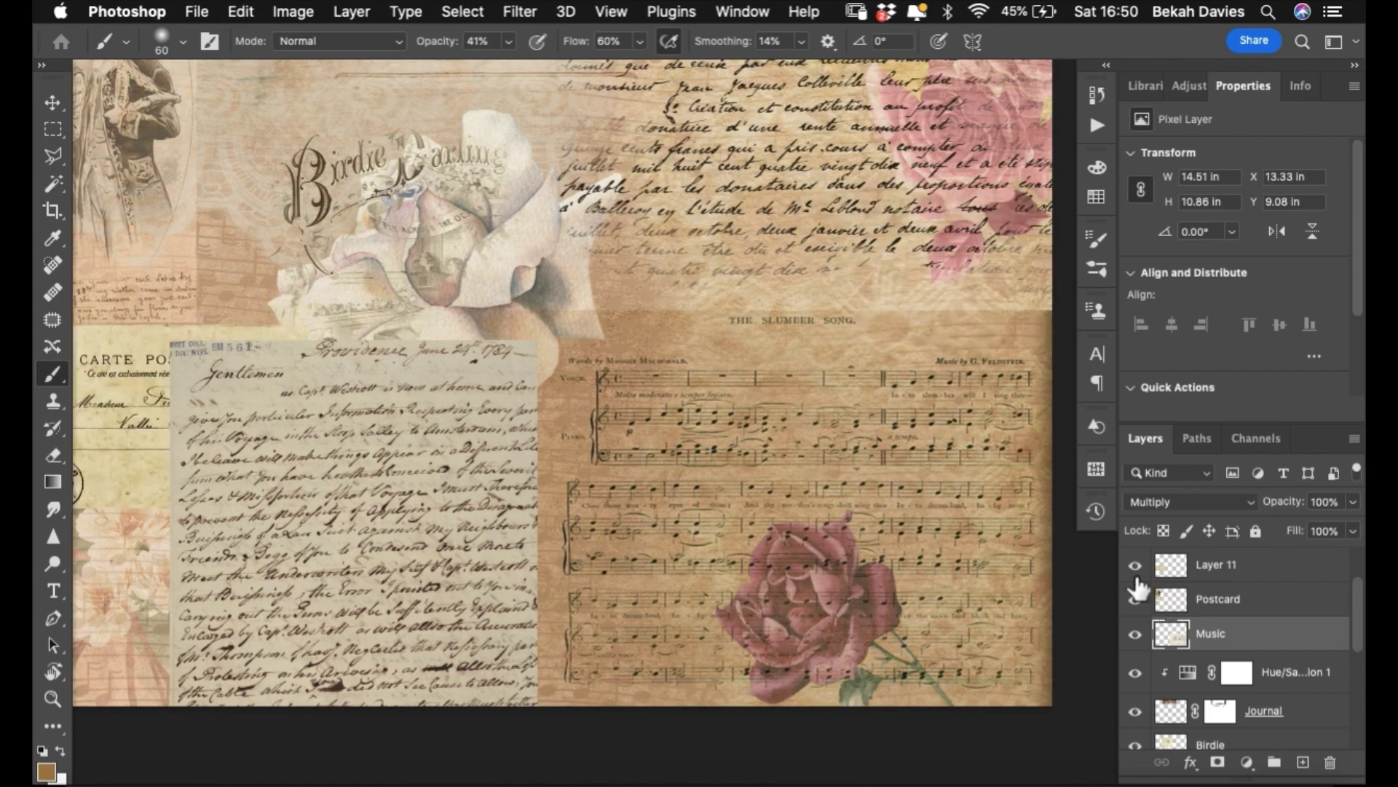
# - Add a layer mask to the Music layer and soften the sheet music's upper edge and outer corner with a 100 px black brush at 41% opacity
pyautogui.click(1217, 762)
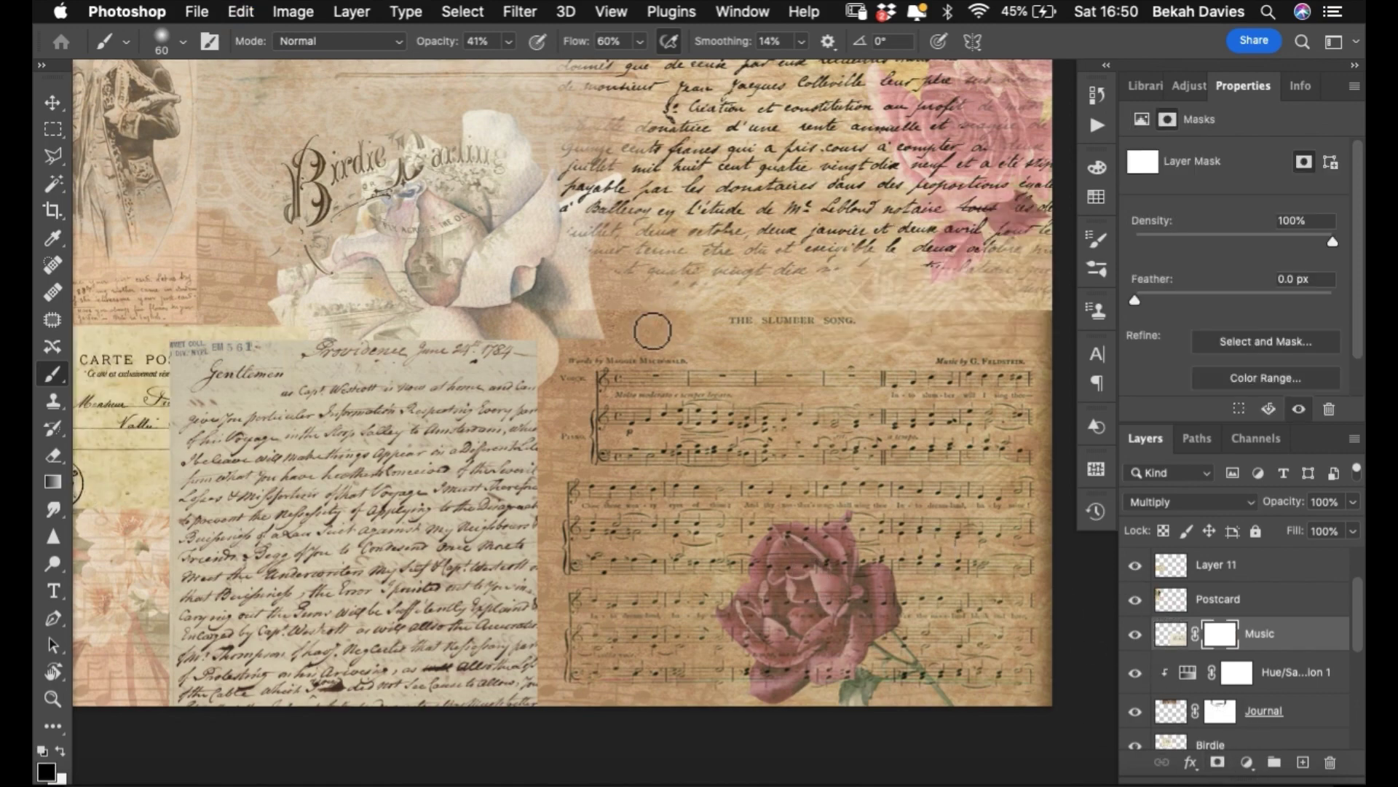
pyautogui.press(']')
pyautogui.moveTo(561, 322)
pyautogui.mouseDown()
pyautogui.moveTo(592, 329)
pyautogui.moveTo(624, 305)
pyautogui.moveTo(706, 303)
pyautogui.moveTo(587, 343)
pyautogui.moveTo(1011, 309)
pyautogui.moveTo(952, 303)
pyautogui.moveTo(1050, 322)
pyautogui.mouseUp()
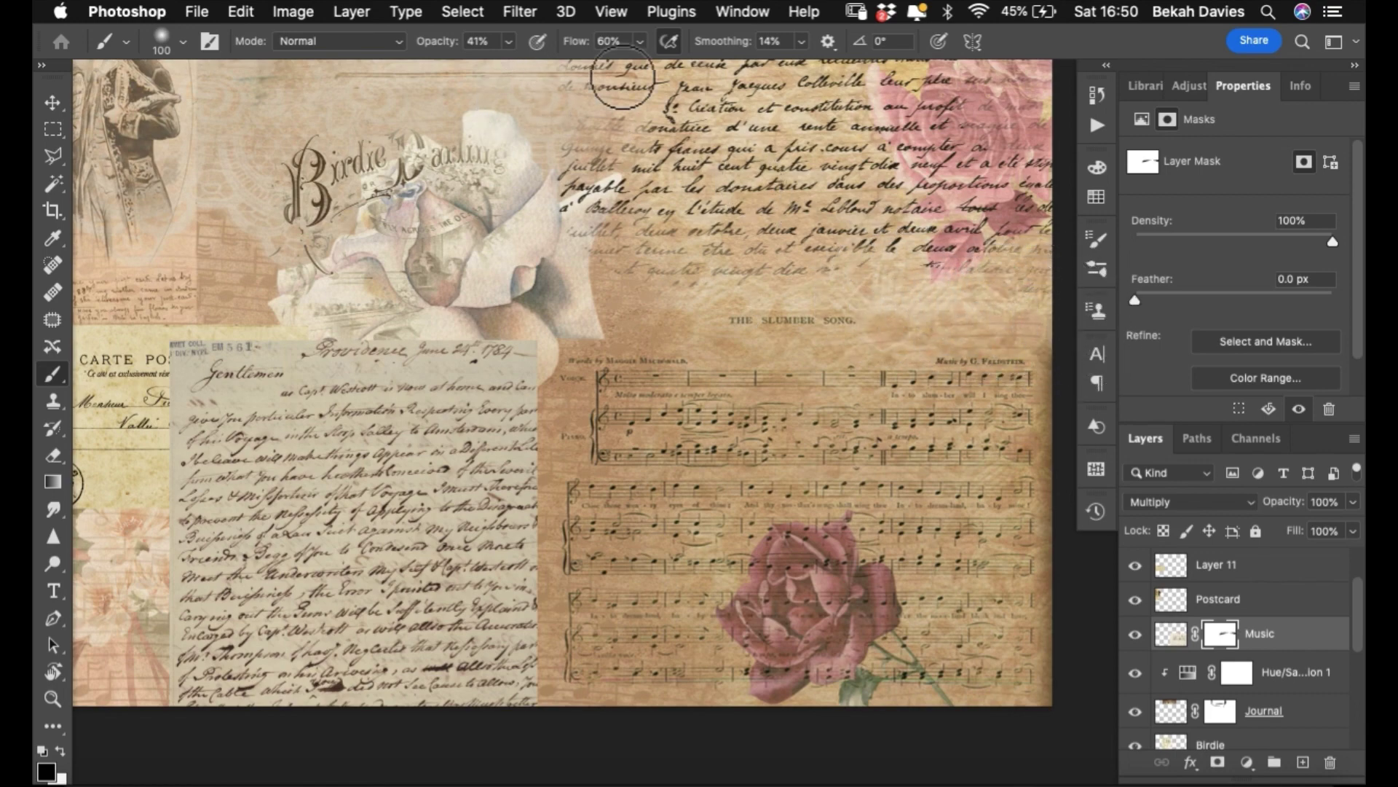
pyautogui.moveTo(899, 318)
pyautogui.mouseDown()
pyautogui.moveTo(884, 303)
pyautogui.moveTo(765, 296)
pyautogui.moveTo(903, 291)
pyautogui.mouseUp()
pyautogui.moveTo(1033, 313); pyautogui.dragTo(1059, 411)
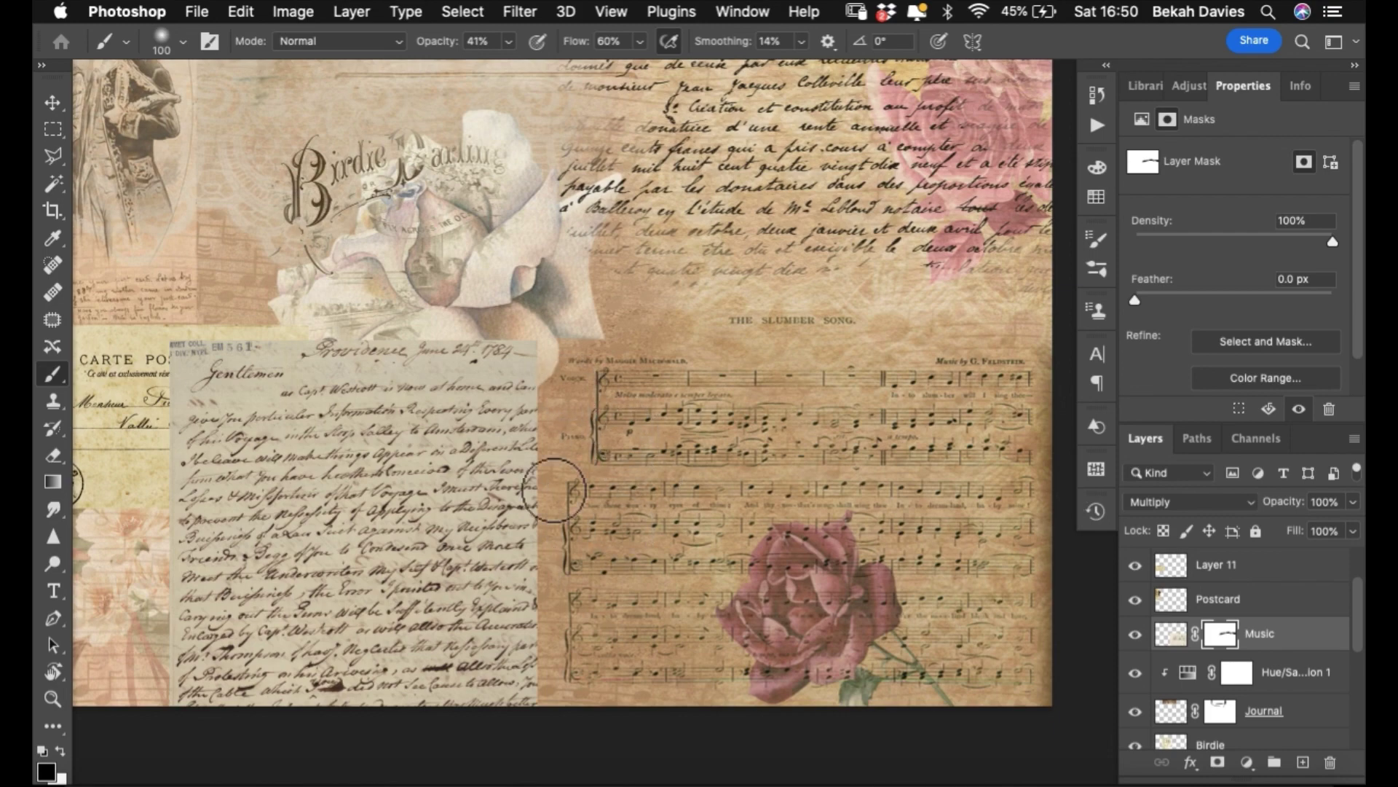
# - Move the handwritten letter away from the sheet music toward the canvas's left side, and reselect the Music layer
pyautogui.press('v')
pyautogui.hotkey('ctrl', 'v')
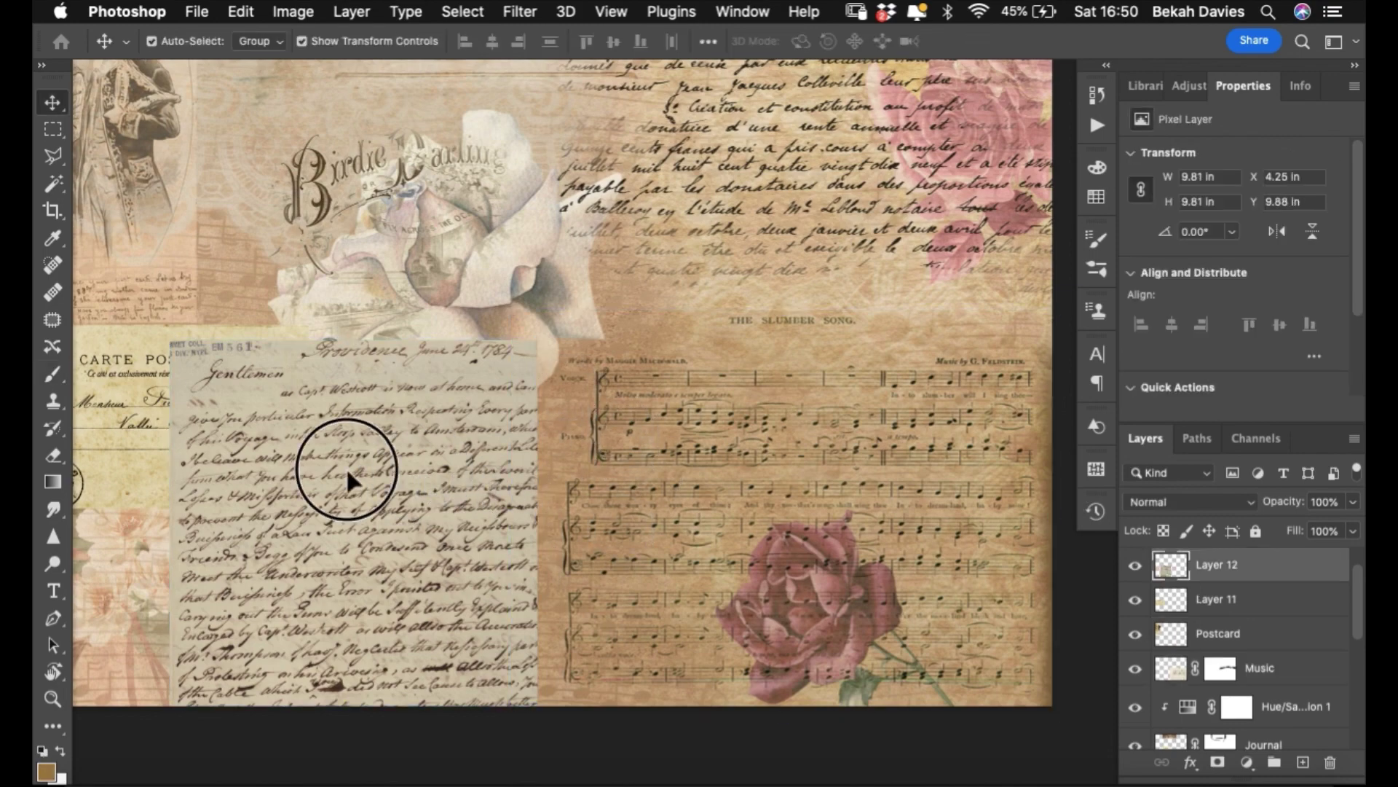
pyautogui.click(555, 480)
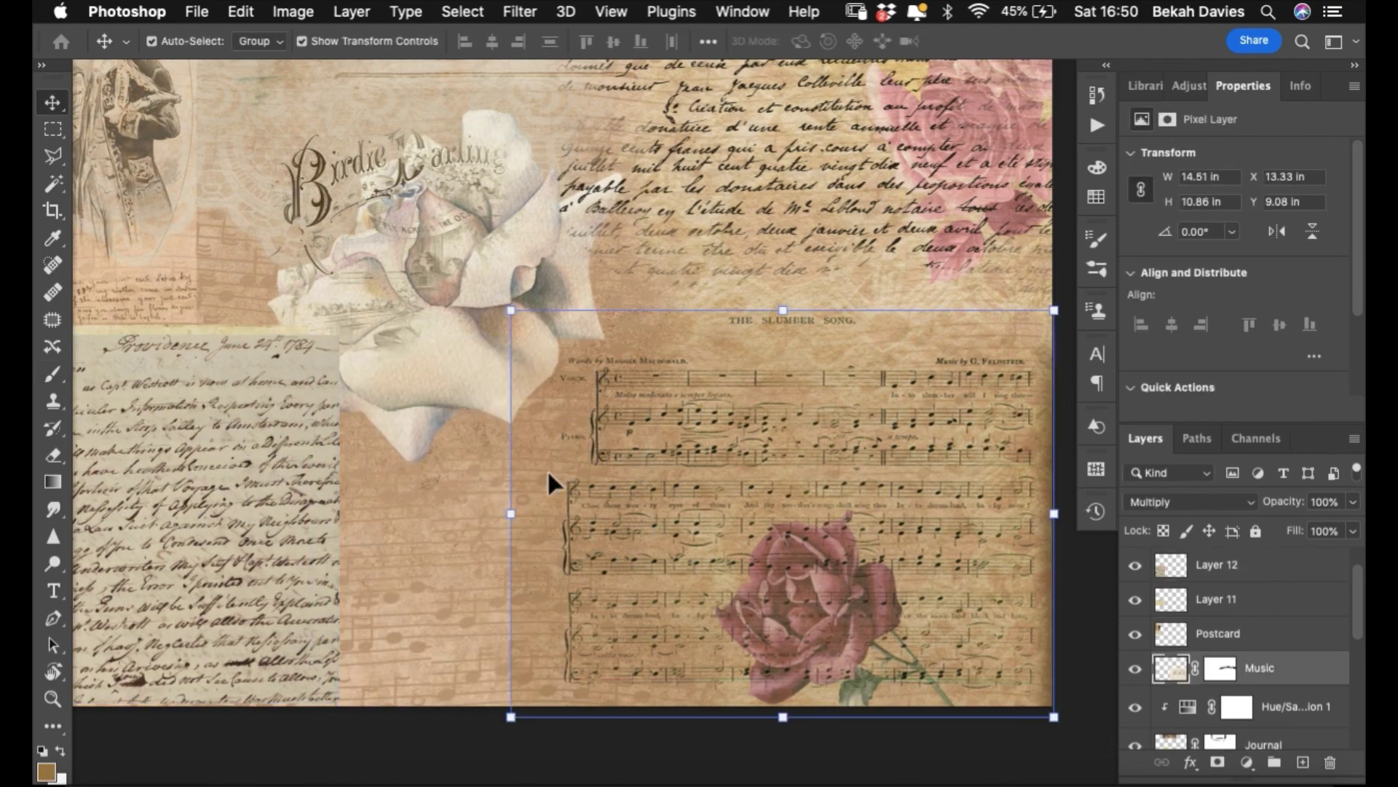
# - Fade the sheet music's left edge and adjoining upper corner on the Music mask with black at 41% opacity, enlarging the brush to 150 px
pyautogui.press('b')
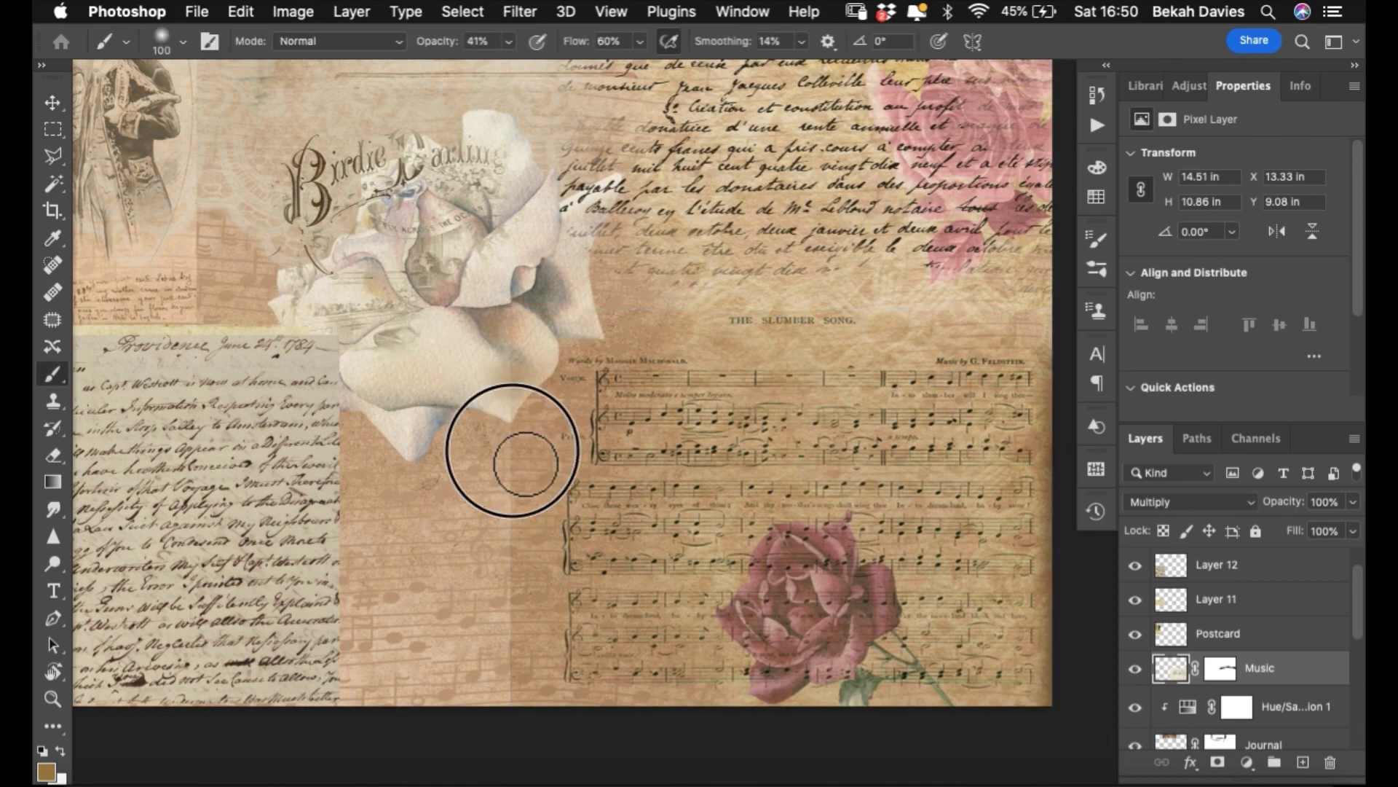
pyautogui.moveTo(515, 447); pyautogui.dragTo(548, 465)
pyautogui.click(1220, 668)
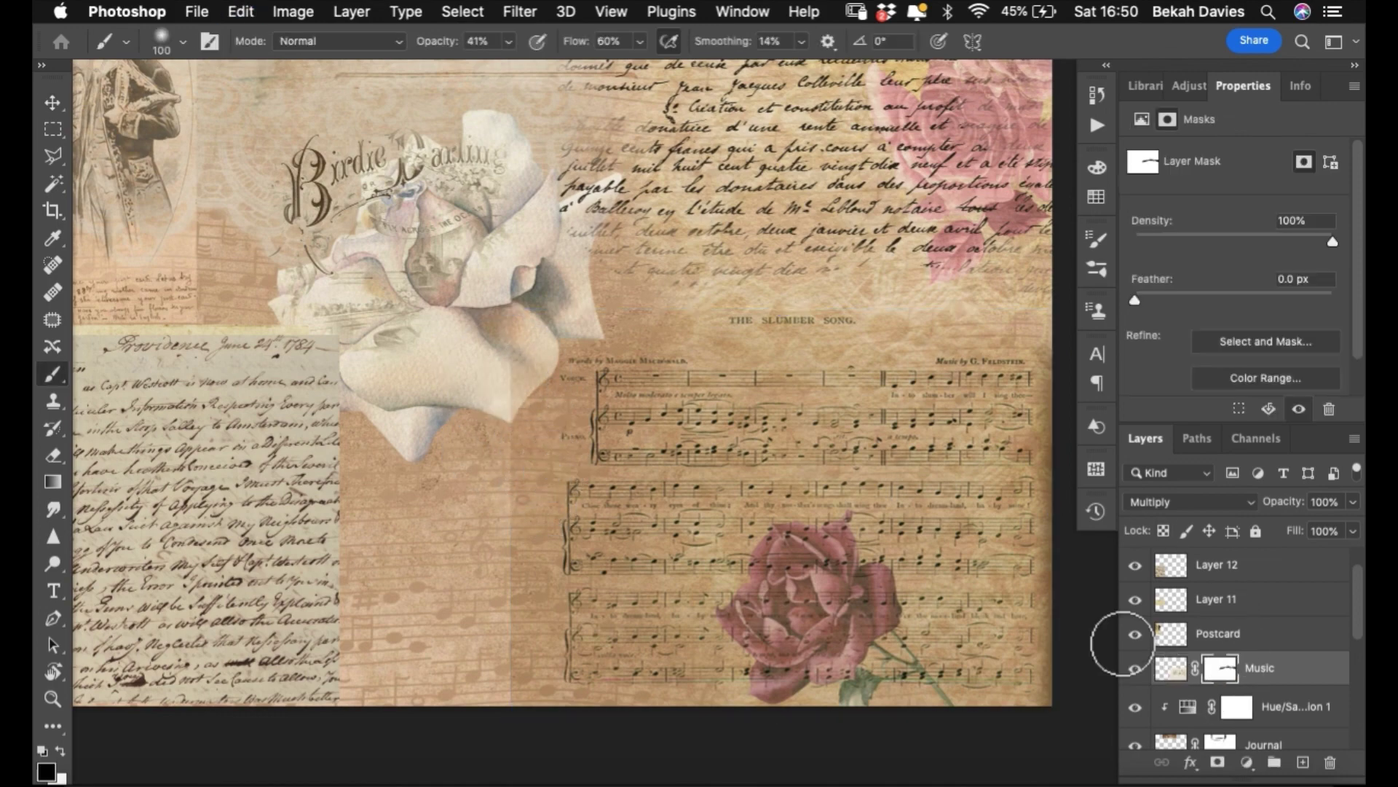
pyautogui.press('d')
pyautogui.press('x')
pyautogui.moveTo(546, 322)
pyautogui.mouseDown()
pyautogui.moveTo(543, 372)
pyautogui.moveTo(573, 330)
pyautogui.moveTo(528, 406)
pyautogui.moveTo(591, 313)
pyautogui.moveTo(646, 315)
pyautogui.mouseUp()
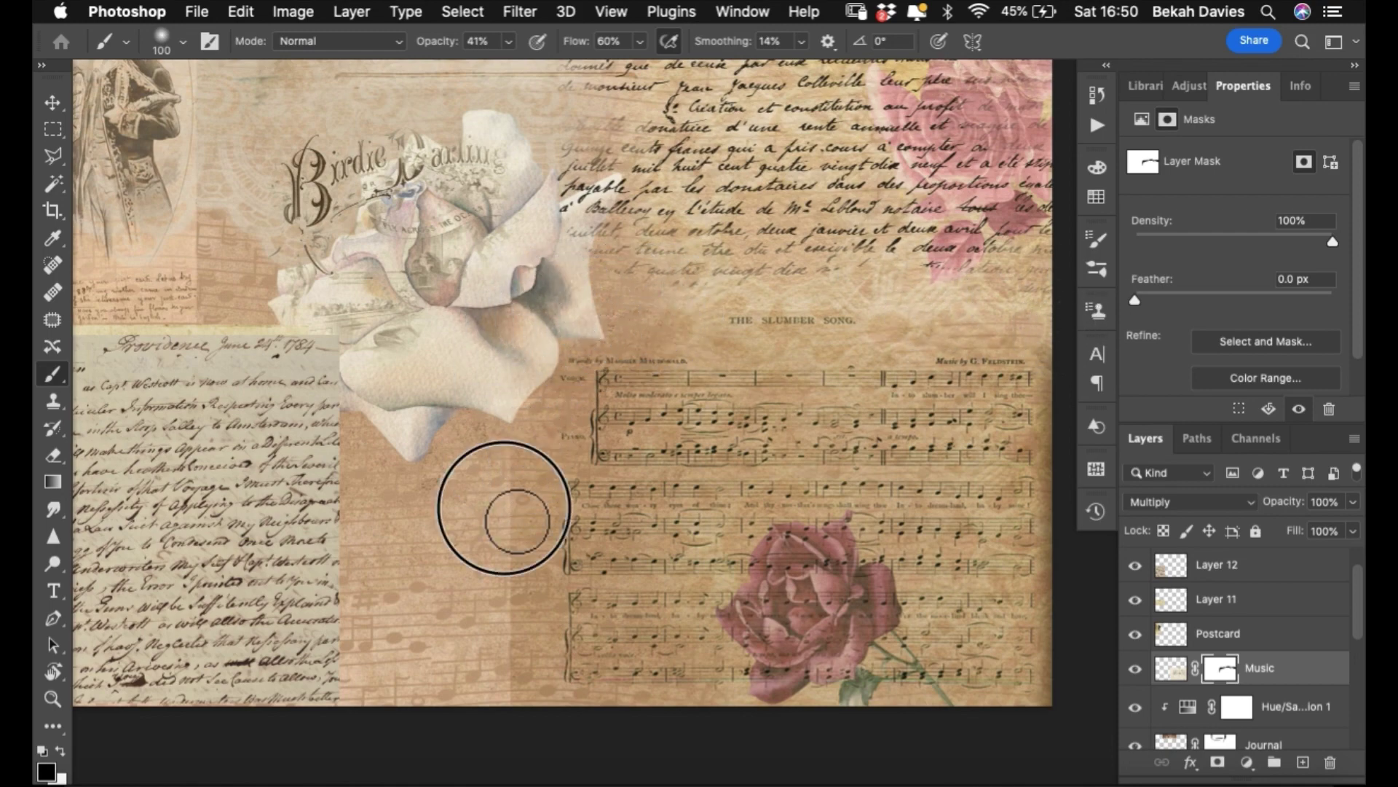
pyautogui.press(']')
pyautogui.press(']')
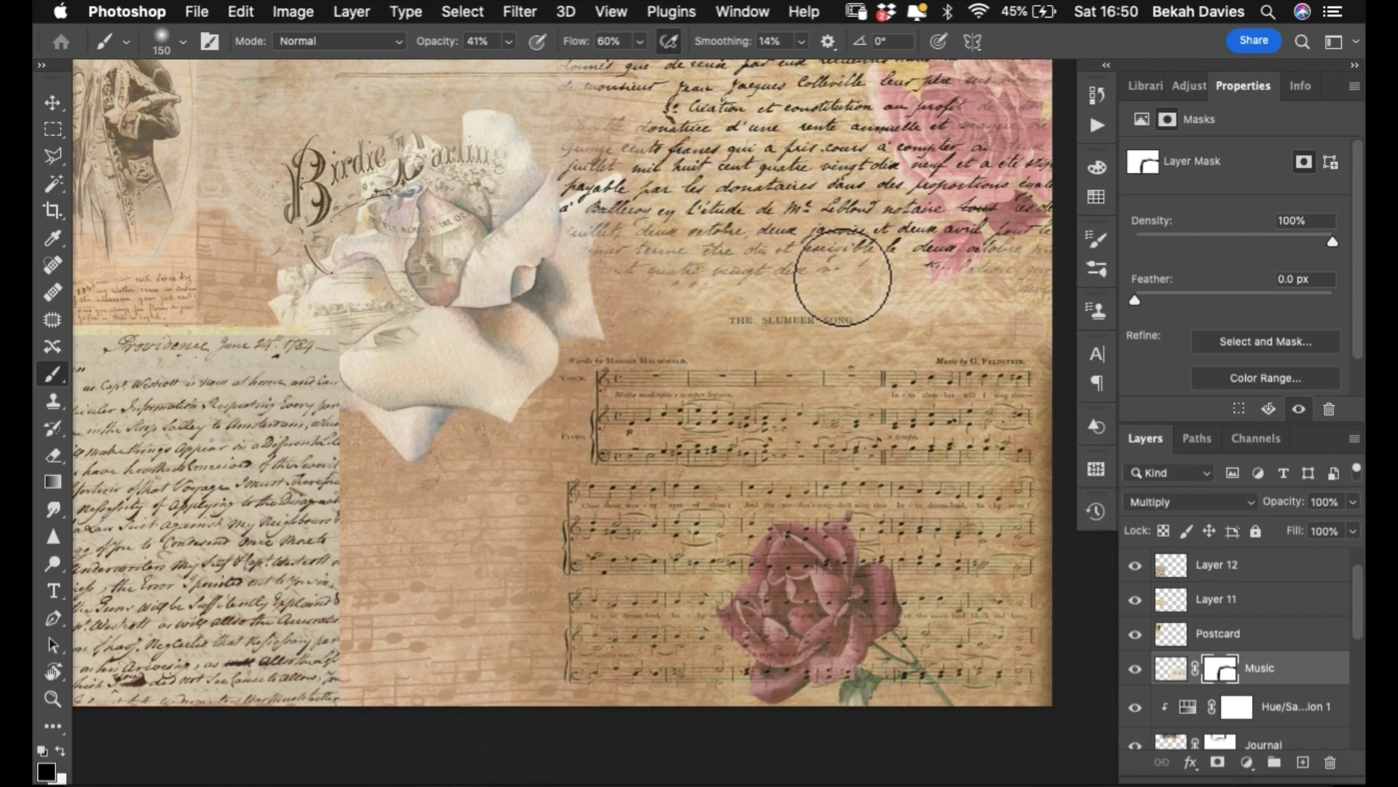
# - Refine the sheet music's left, upper and right edges on the Music mask with a 70 px brush at 100% flow
pyautogui.press('[')
pyautogui.press('[')
pyautogui.press('[')
pyautogui.press('[')
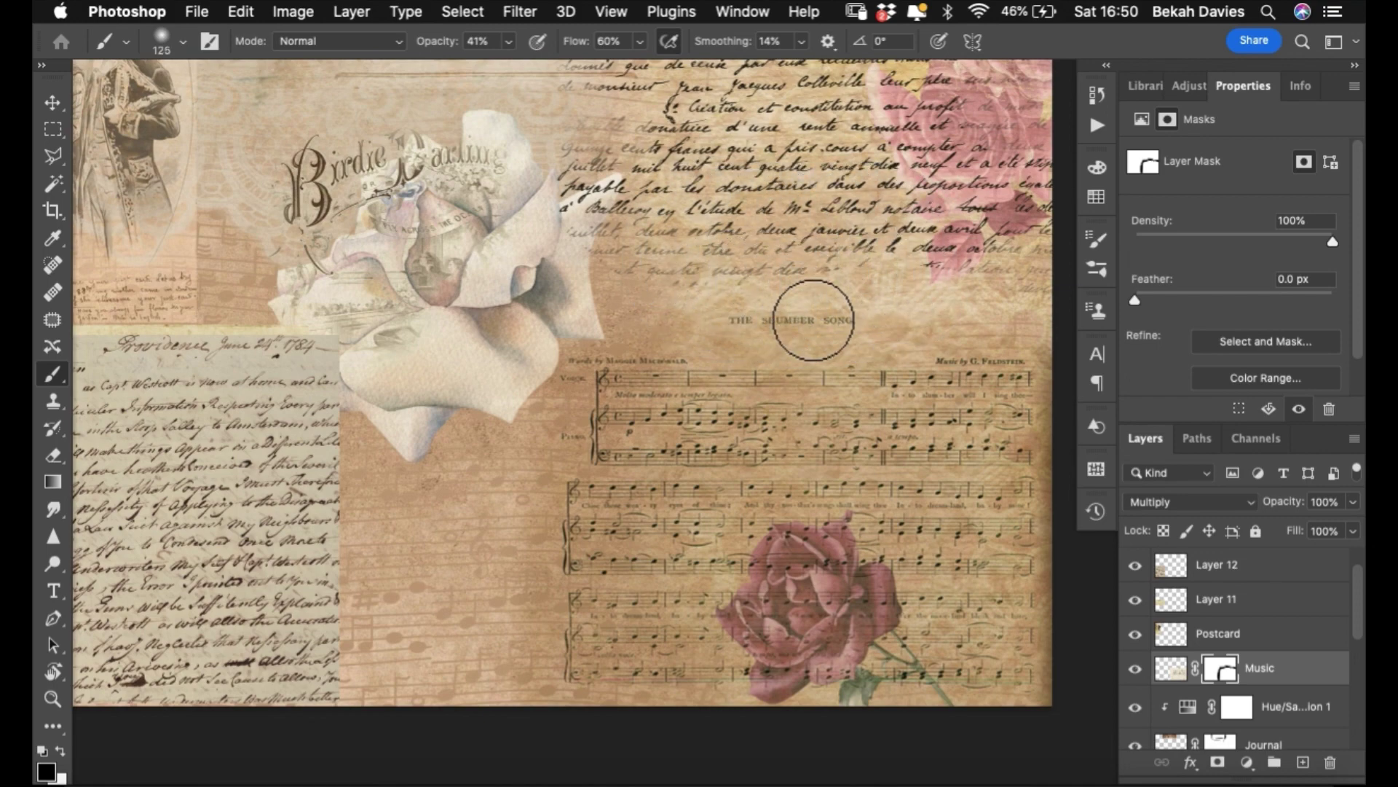
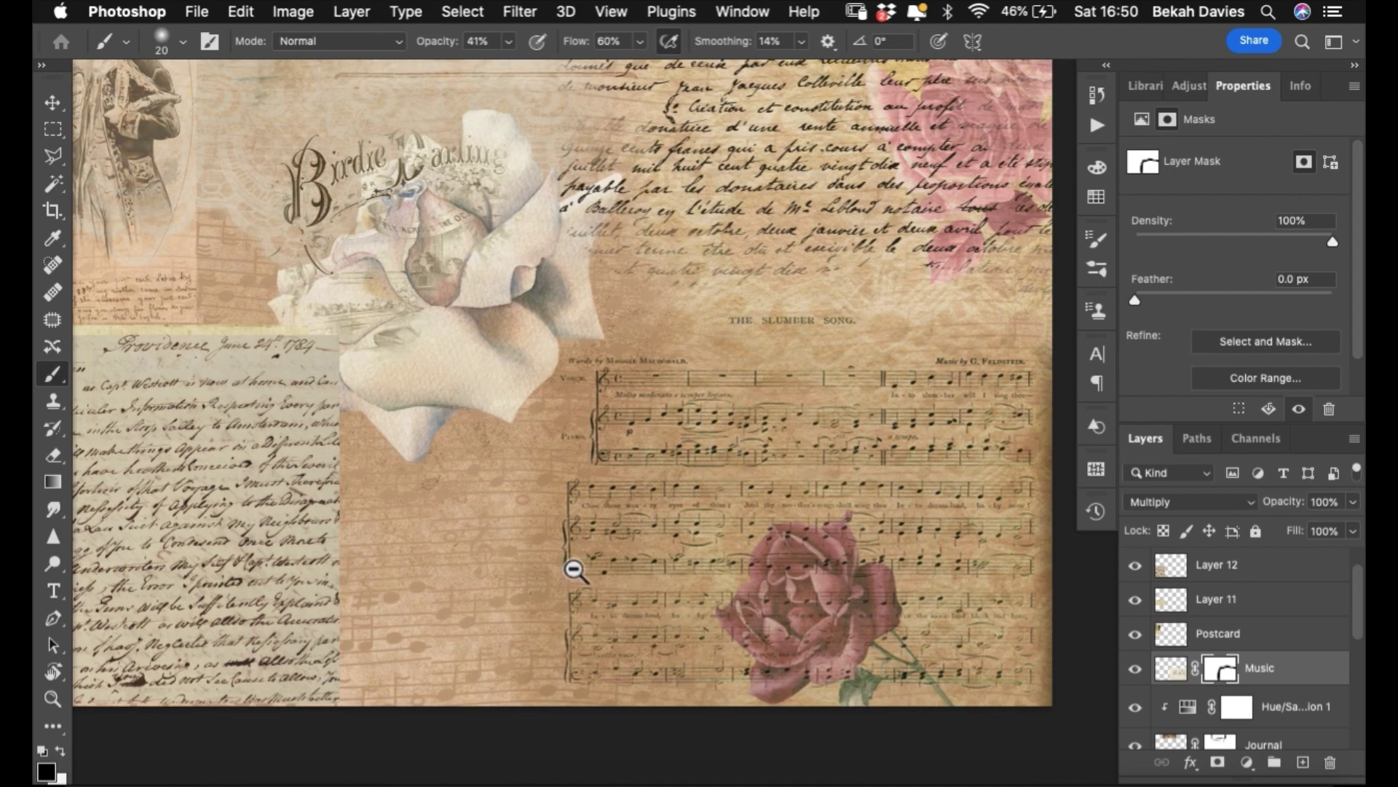
pyautogui.click(535, 522)
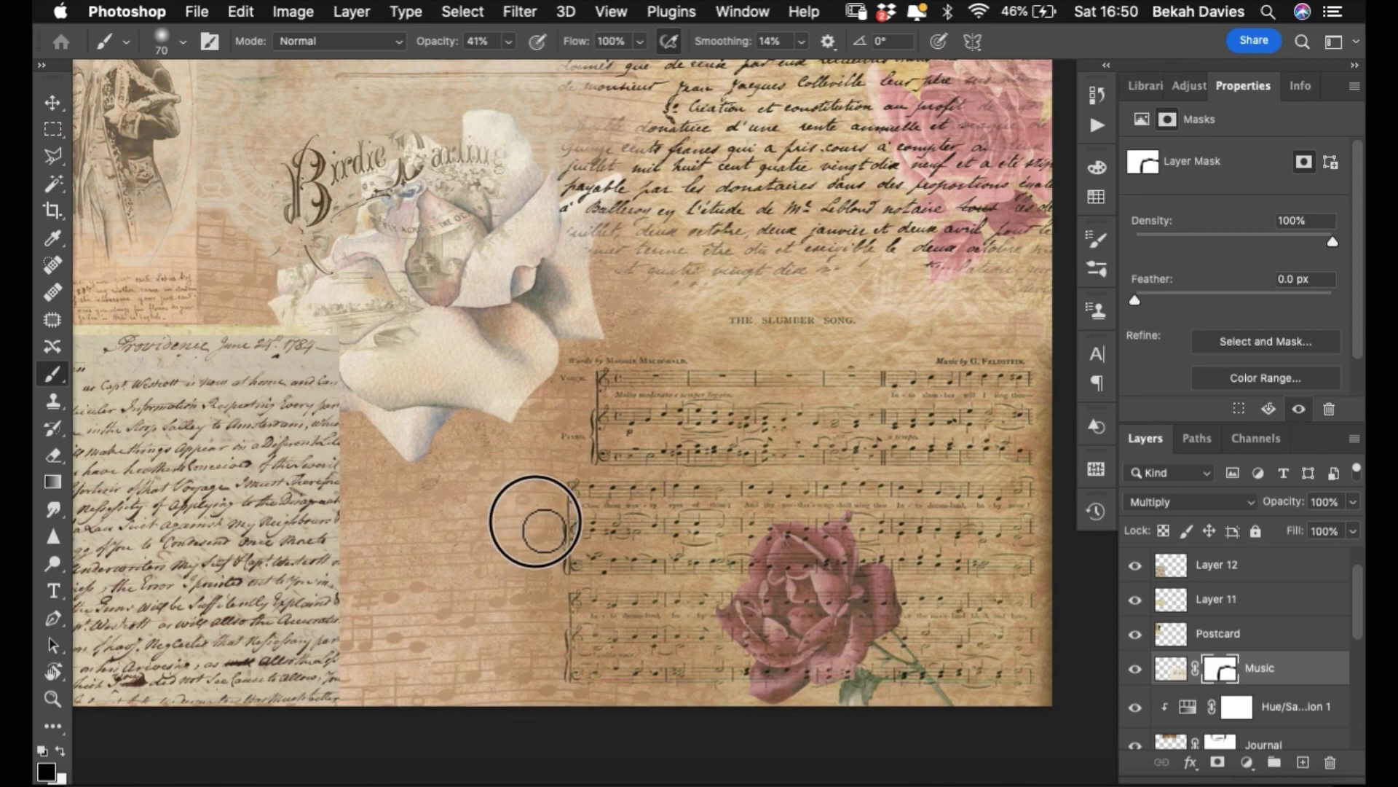
pyautogui.moveTo(539, 477)
pyautogui.mouseDown()
pyautogui.moveTo(561, 347)
pyautogui.moveTo(653, 321)
pyautogui.mouseUp()
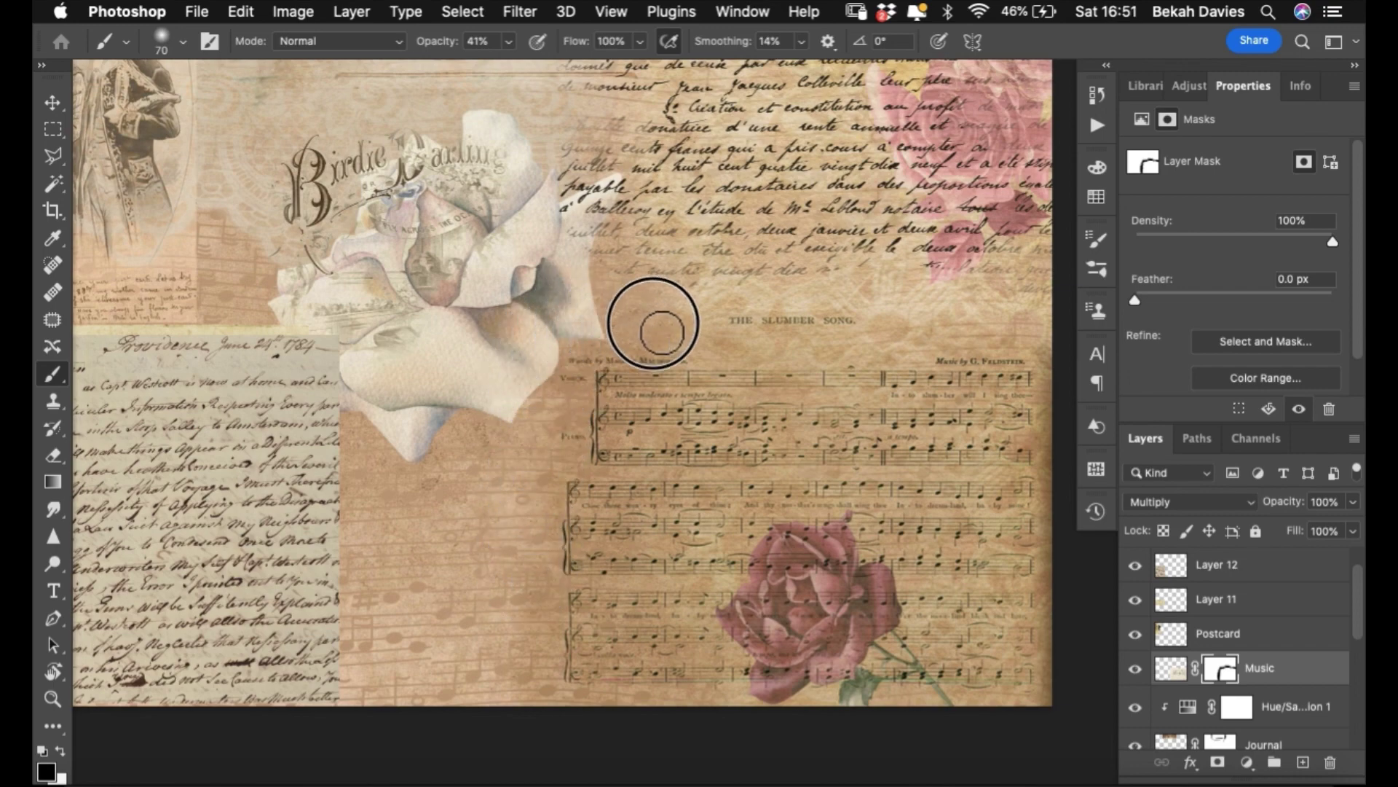
pyautogui.moveTo(1005, 310)
pyautogui.mouseDown()
pyautogui.moveTo(1052, 314)
pyautogui.moveTo(1052, 366)
pyautogui.moveTo(1098, 422)
pyautogui.moveTo(1061, 438)
pyautogui.moveTo(1061, 460)
pyautogui.moveTo(1058, 401)
pyautogui.mouseUp()
pyautogui.click(1058, 512)
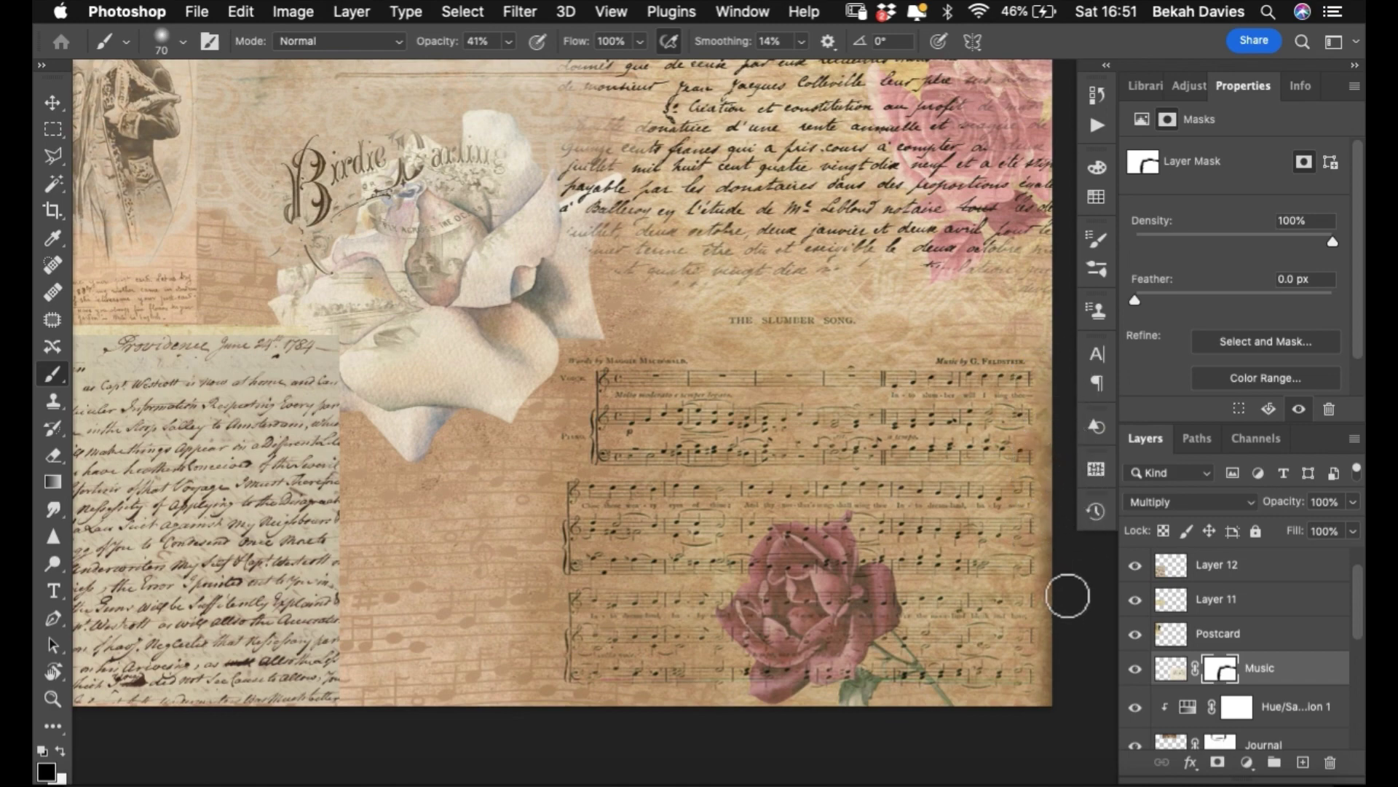
pyautogui.click(1061, 704)
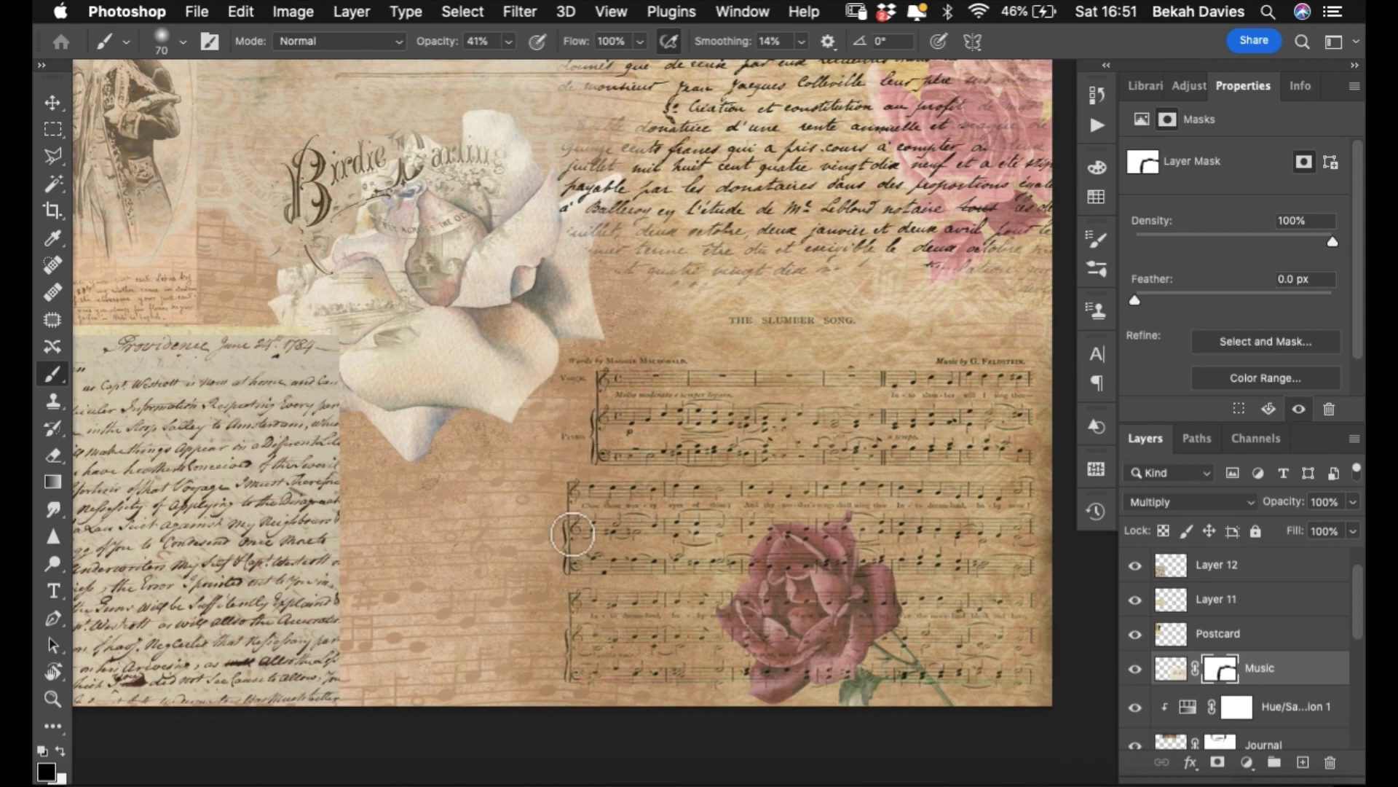
# - Lightly fade patches inside the sheet music on the Music mask at 30% brush opacity, enlarging the brush to 175 px
pyautogui.press('c')
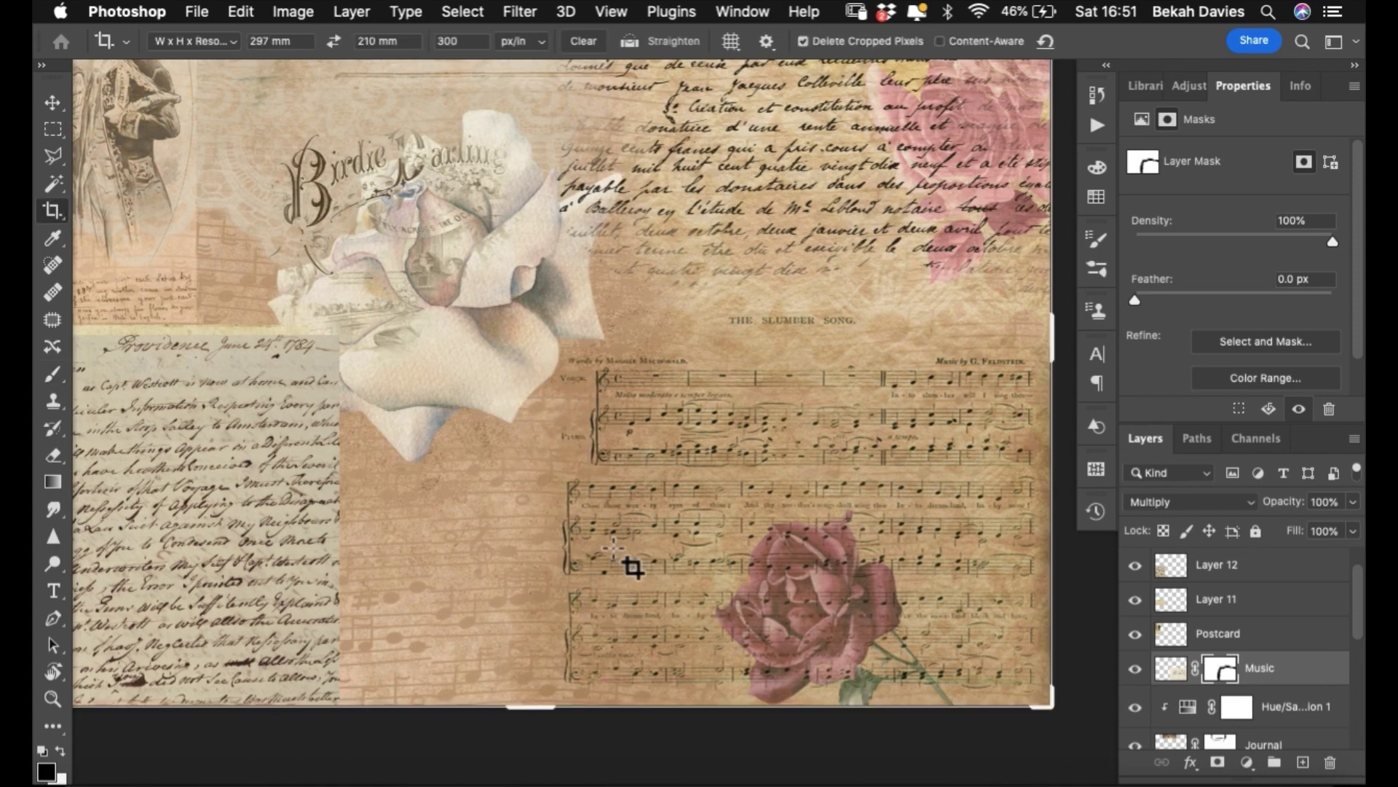
pyautogui.press('b')
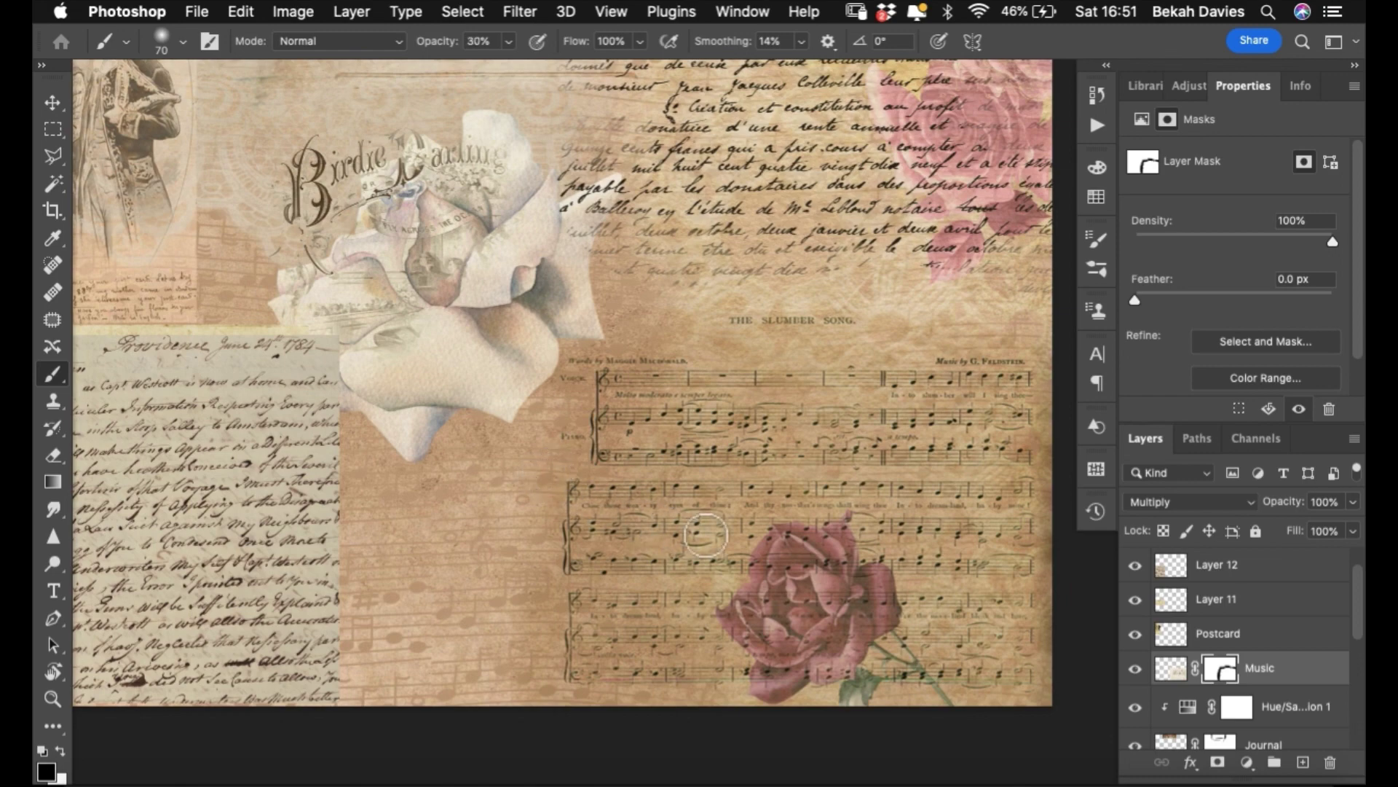
pyautogui.press(']')
pyautogui.press(']')
pyautogui.press(']')
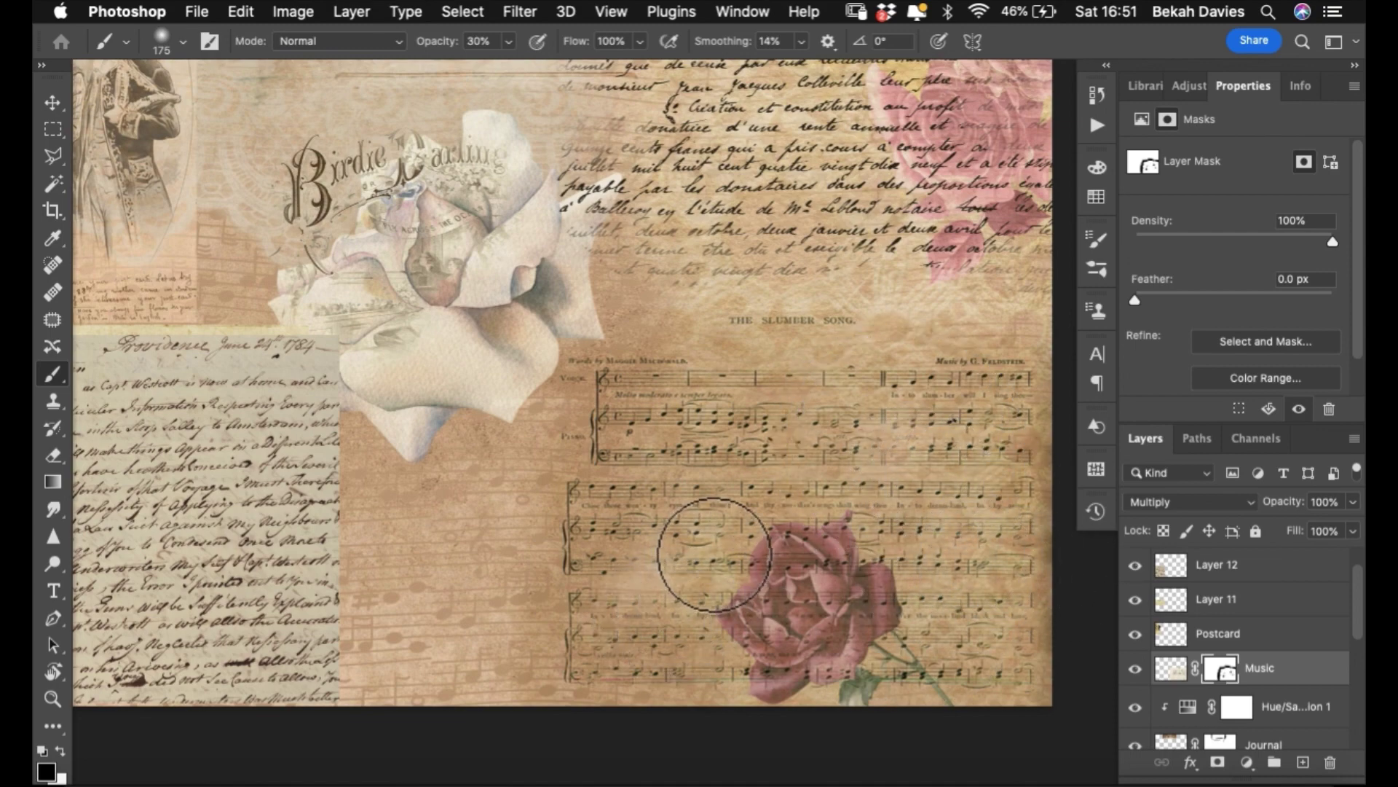
# - Undo the last Music mask dabs and fade patches across the sheet music, around the rose and along the left edge at 20% brush opacity
pyautogui.press('super+z')
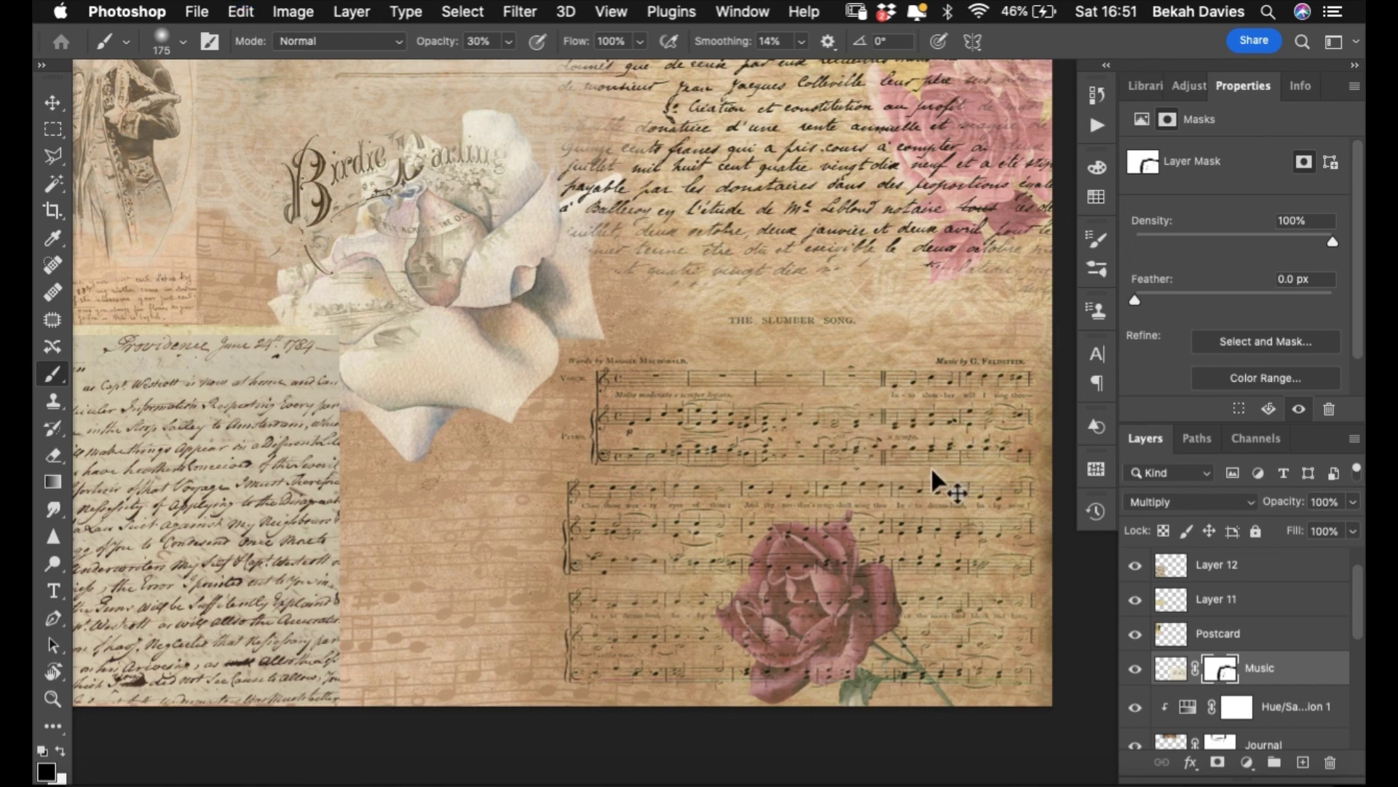
pyautogui.press('super+z')
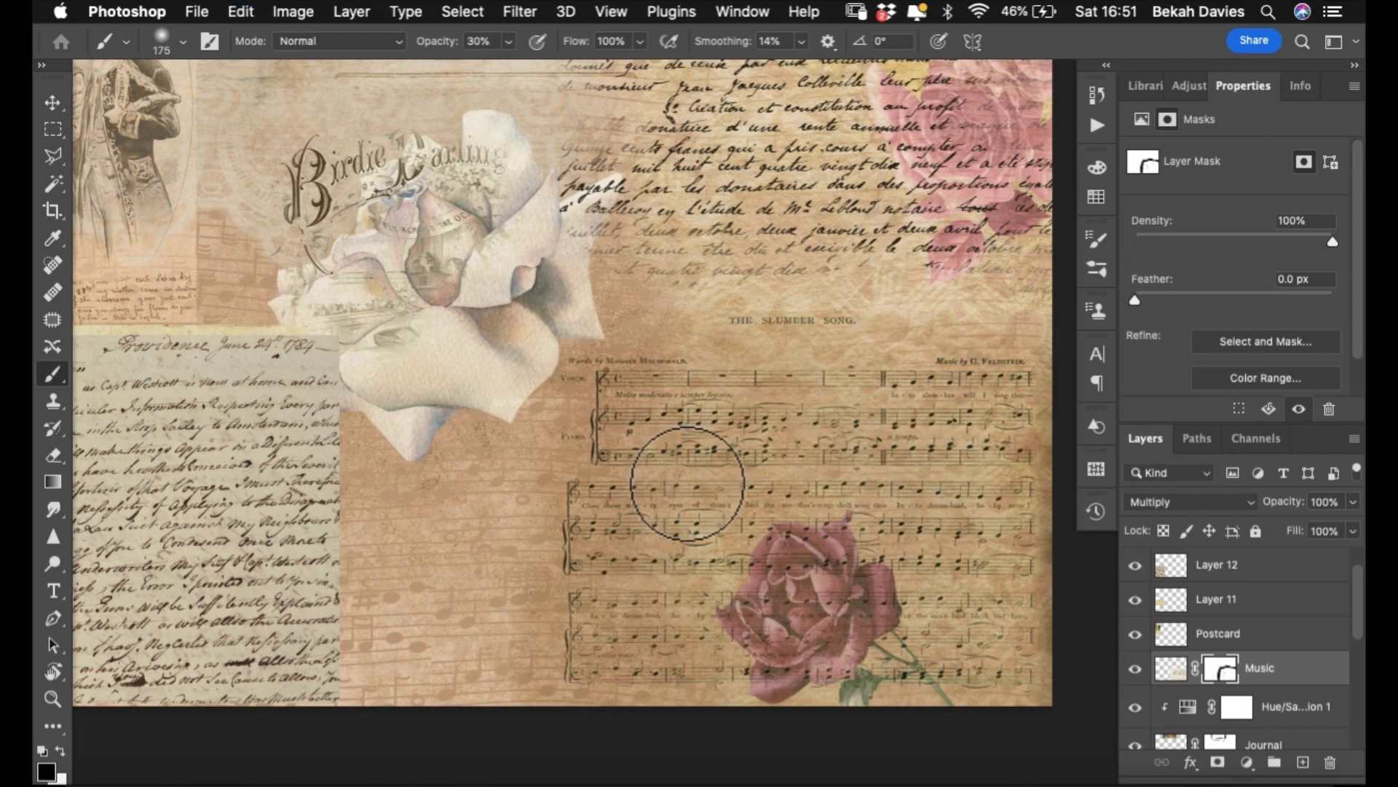
pyautogui.press('2')
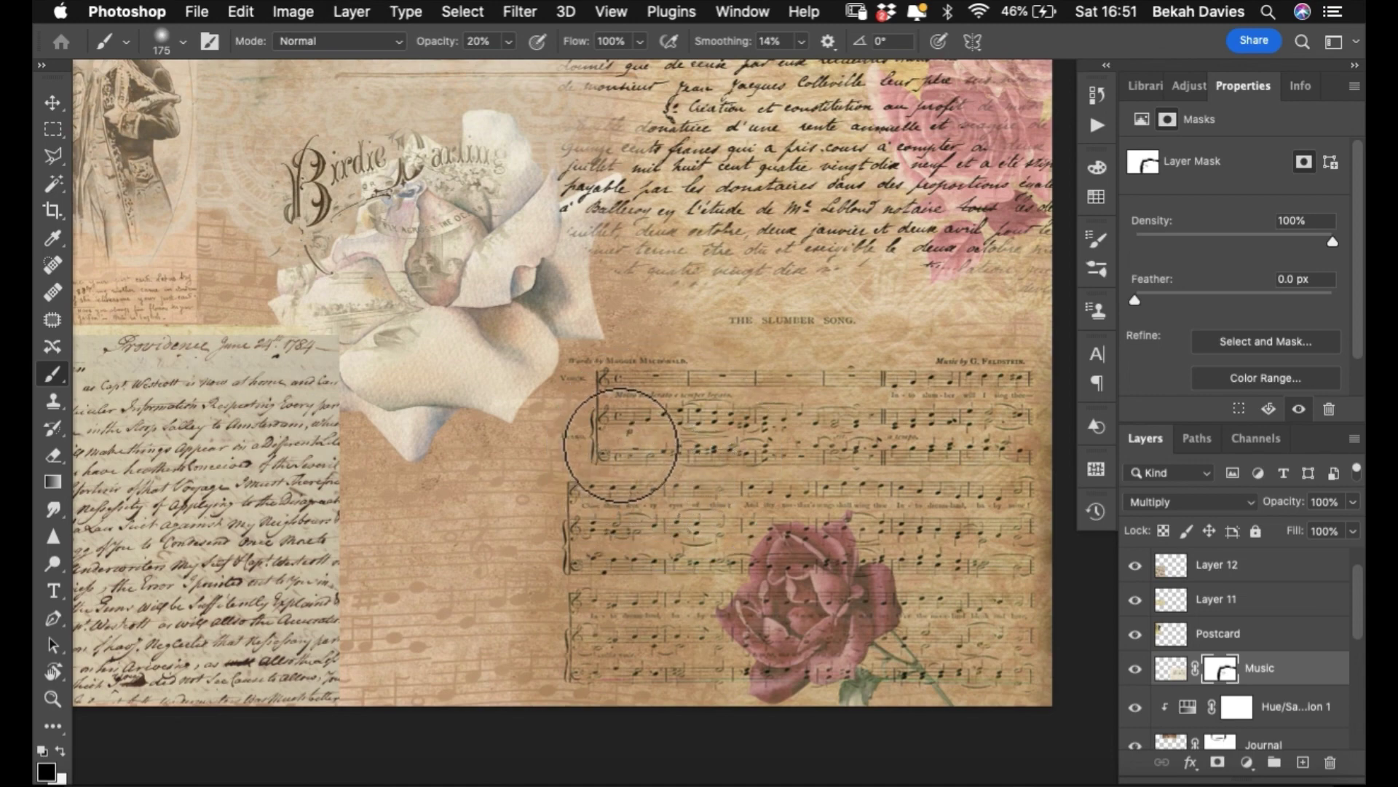
pyautogui.click(978, 376)
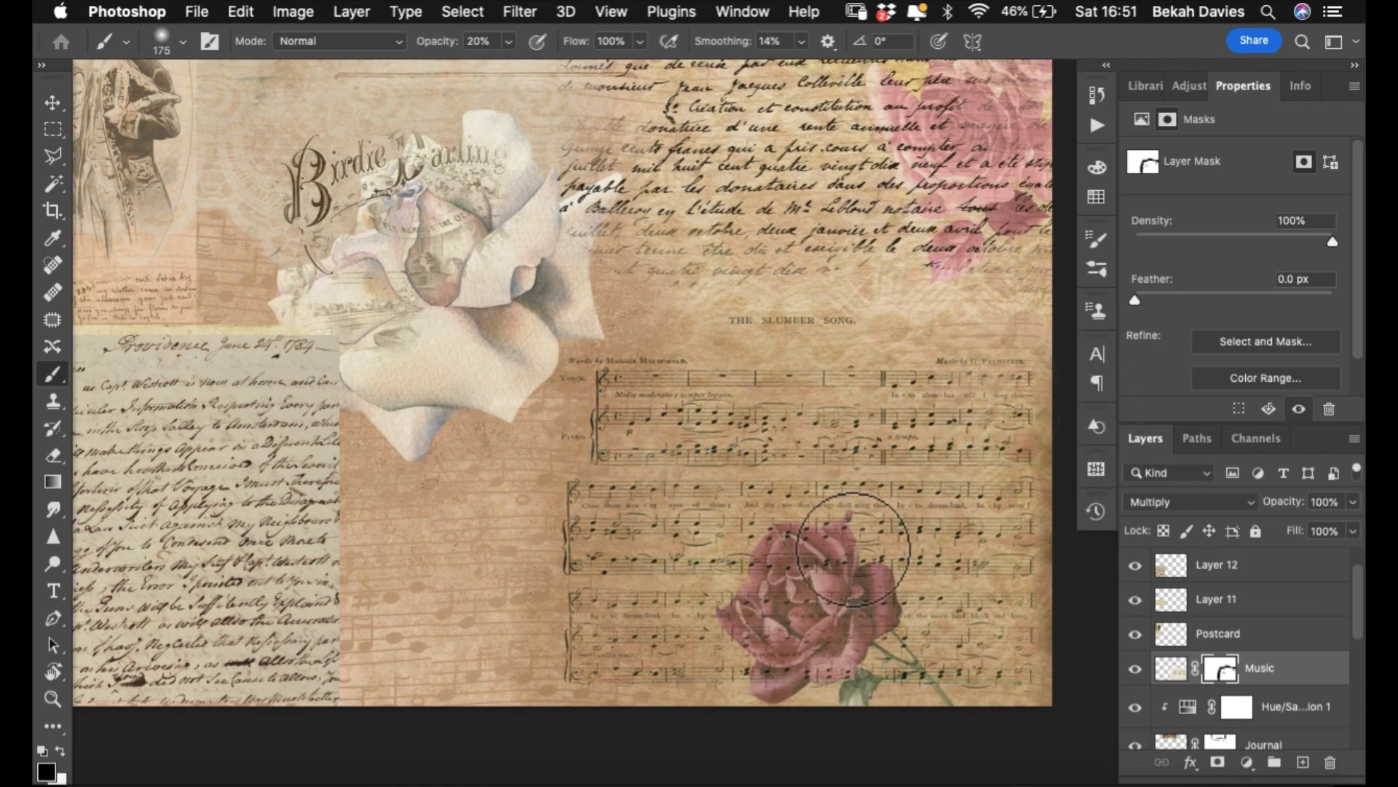
pyautogui.click(979, 604)
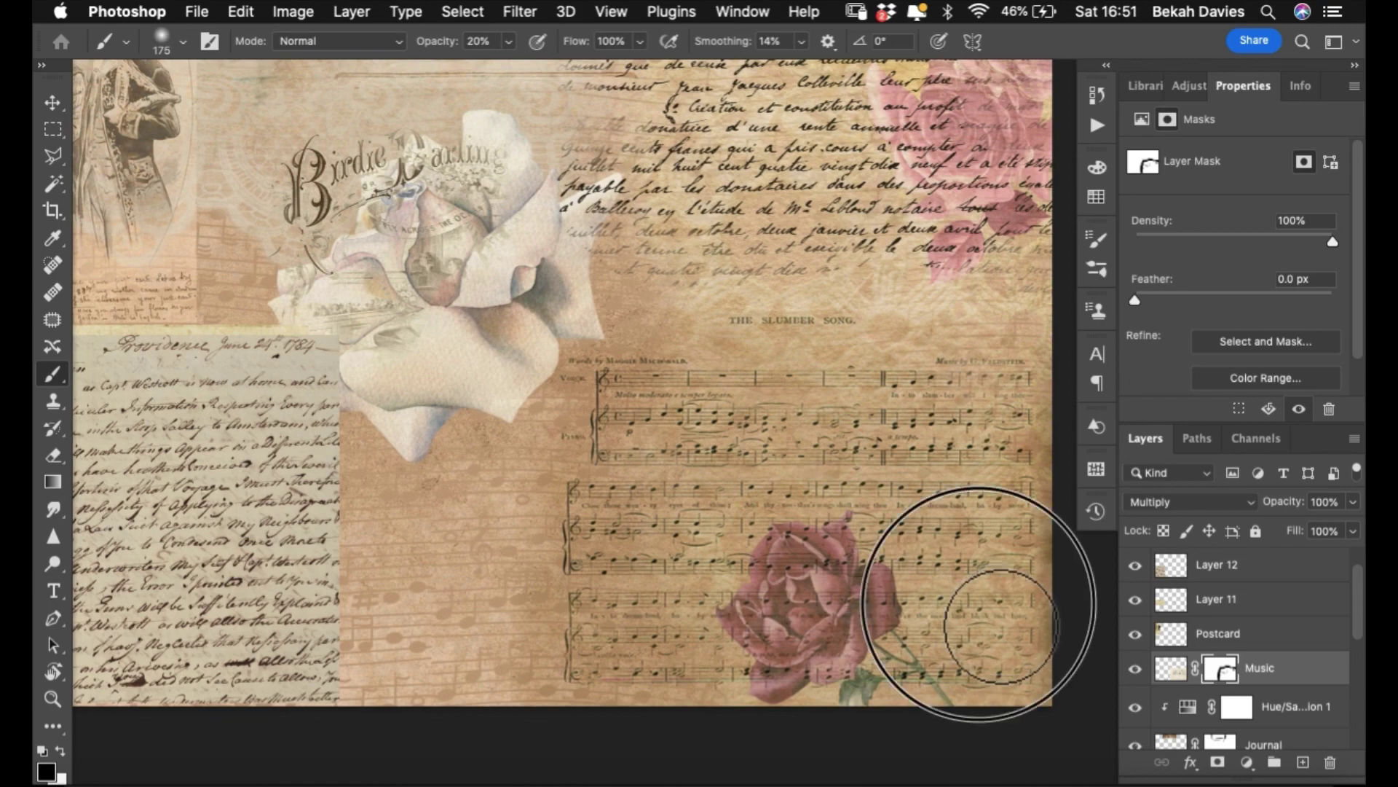
pyautogui.click(789, 560)
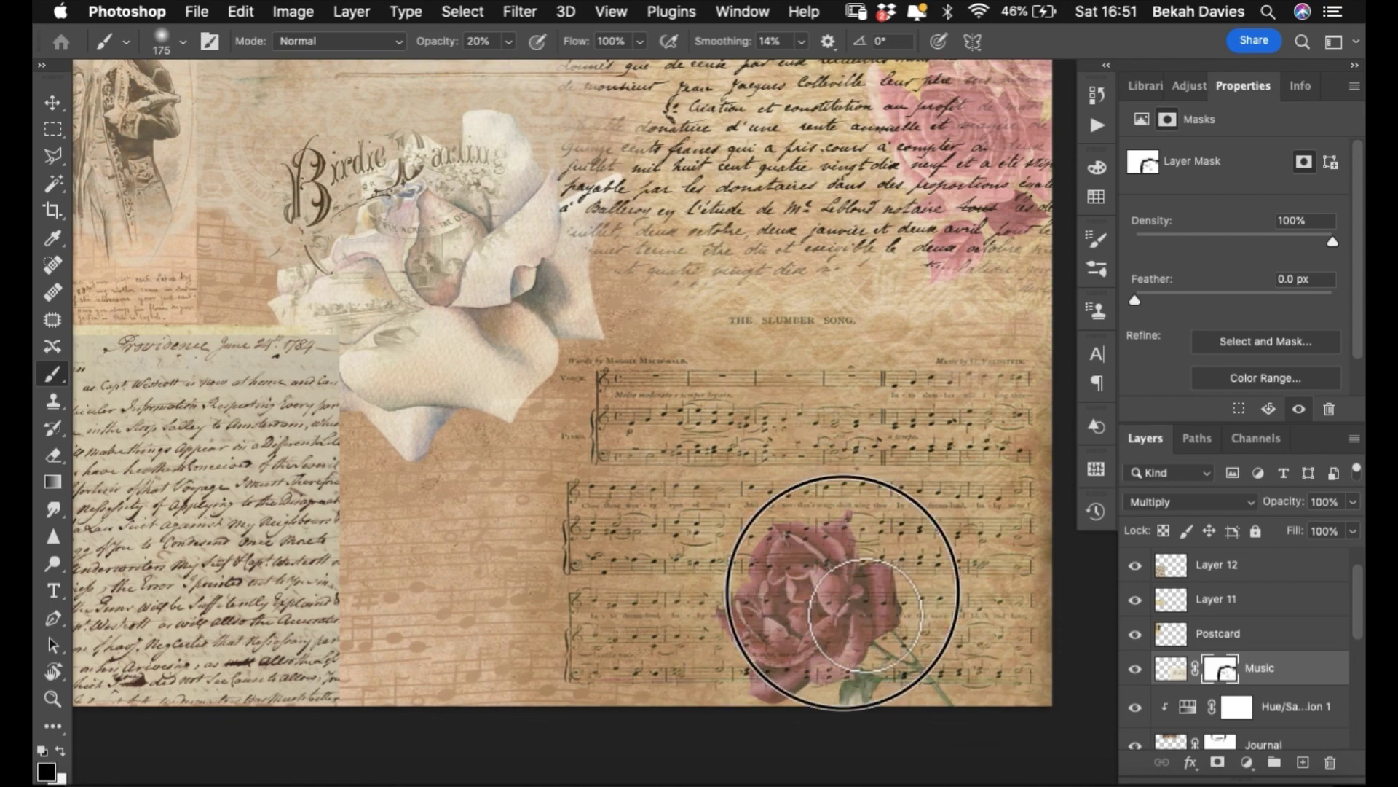
pyautogui.click(794, 634)
pyautogui.click(807, 690)
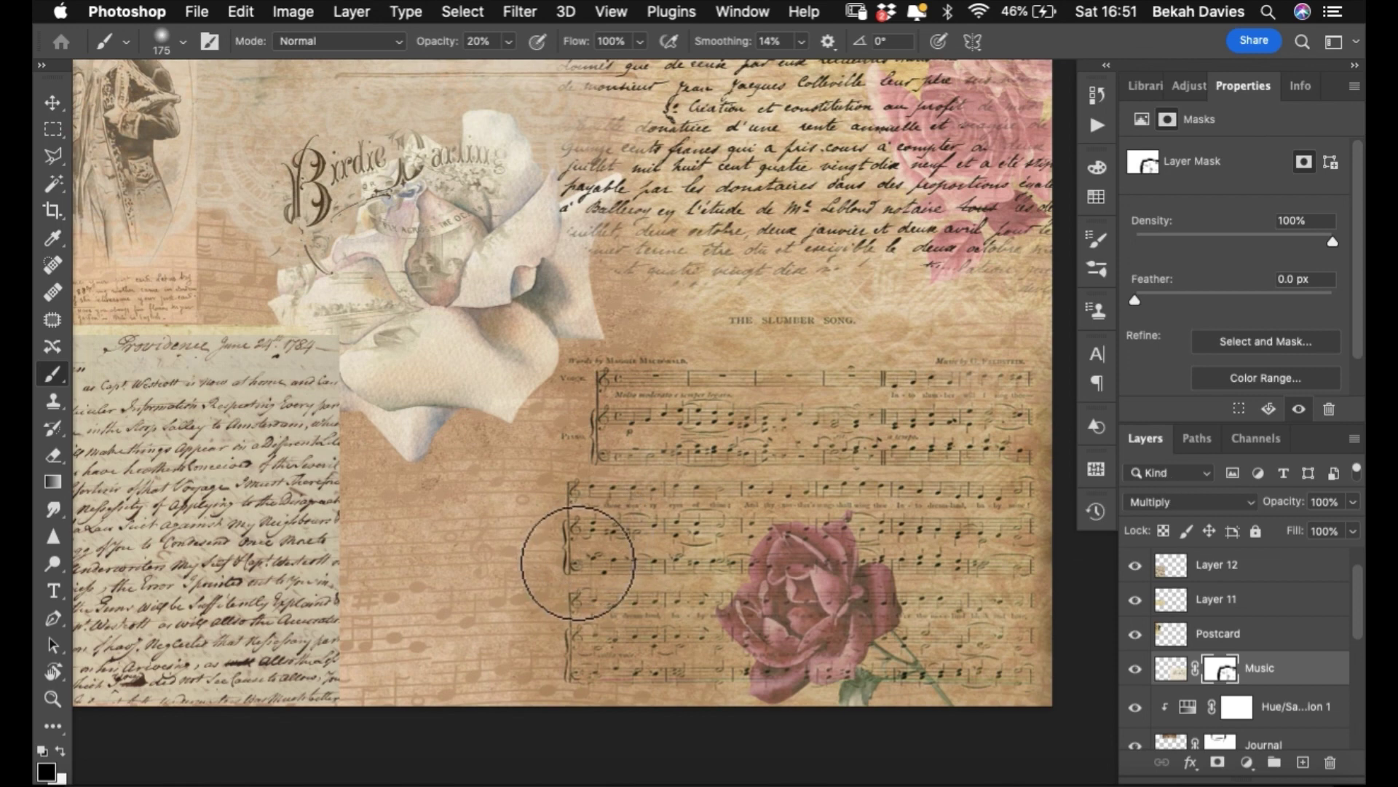
pyautogui.click(556, 605)
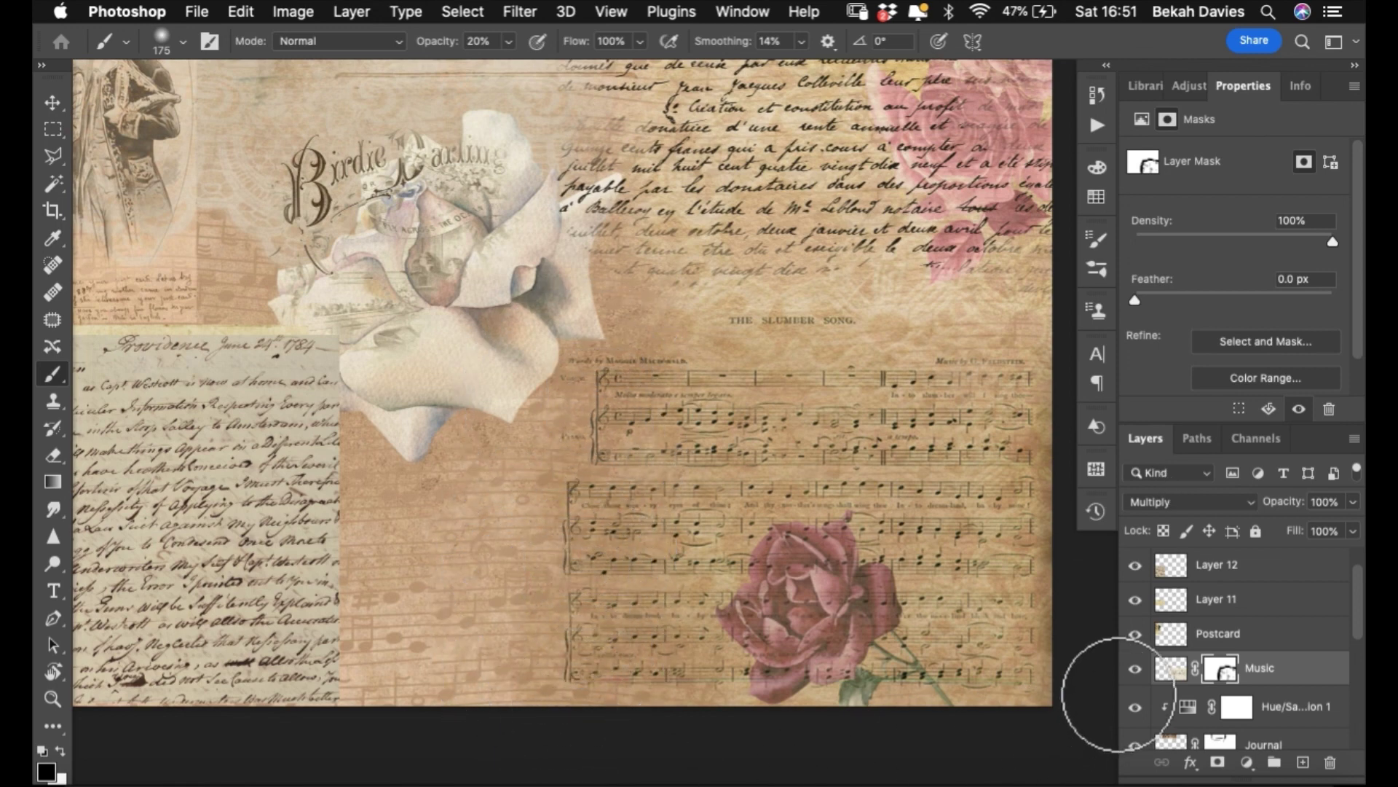
pyautogui.click(539, 671)
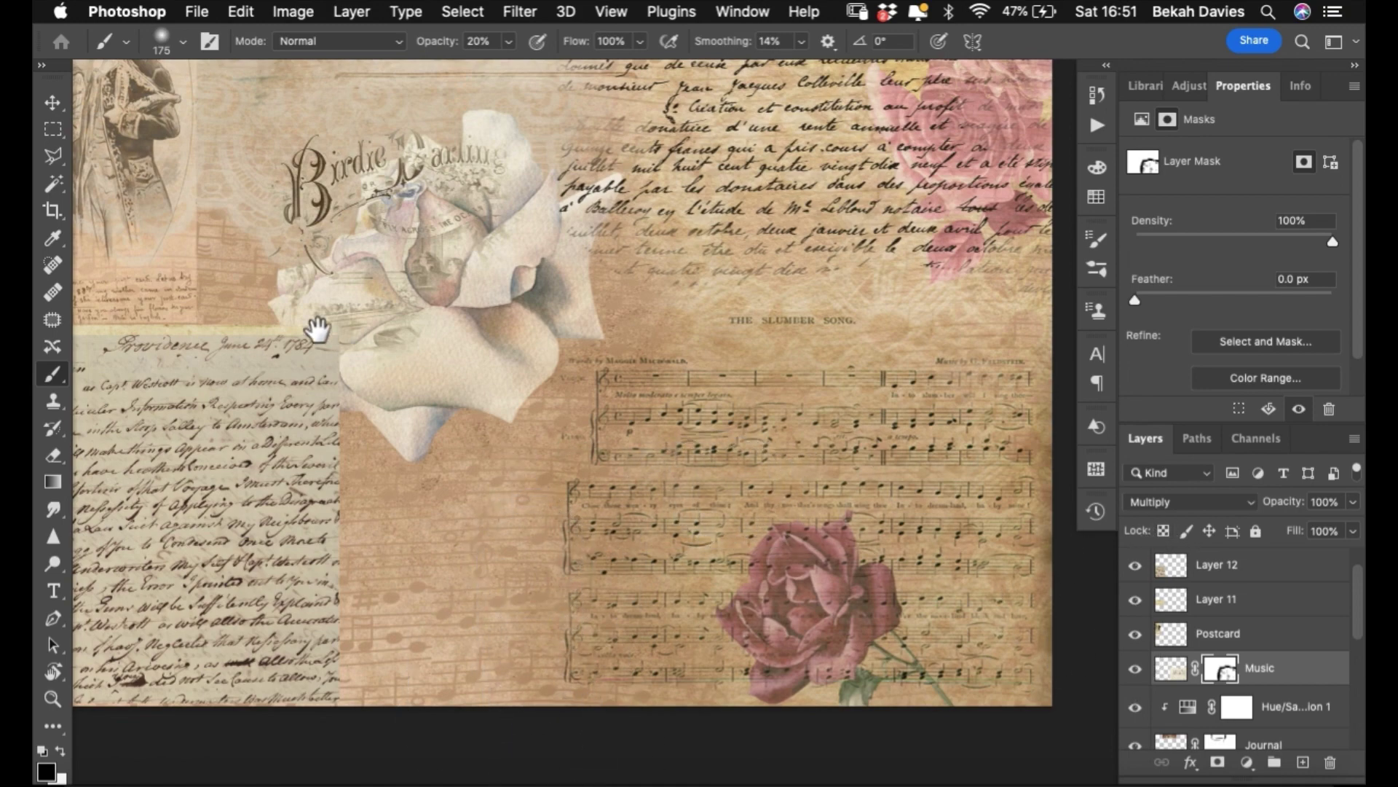
# - Paint brown at 20% opacity on the Postcard layer along the postcard's right edge with a brush reduced to about 100 px
pyautogui.press('v')
pyautogui.click(264, 251)
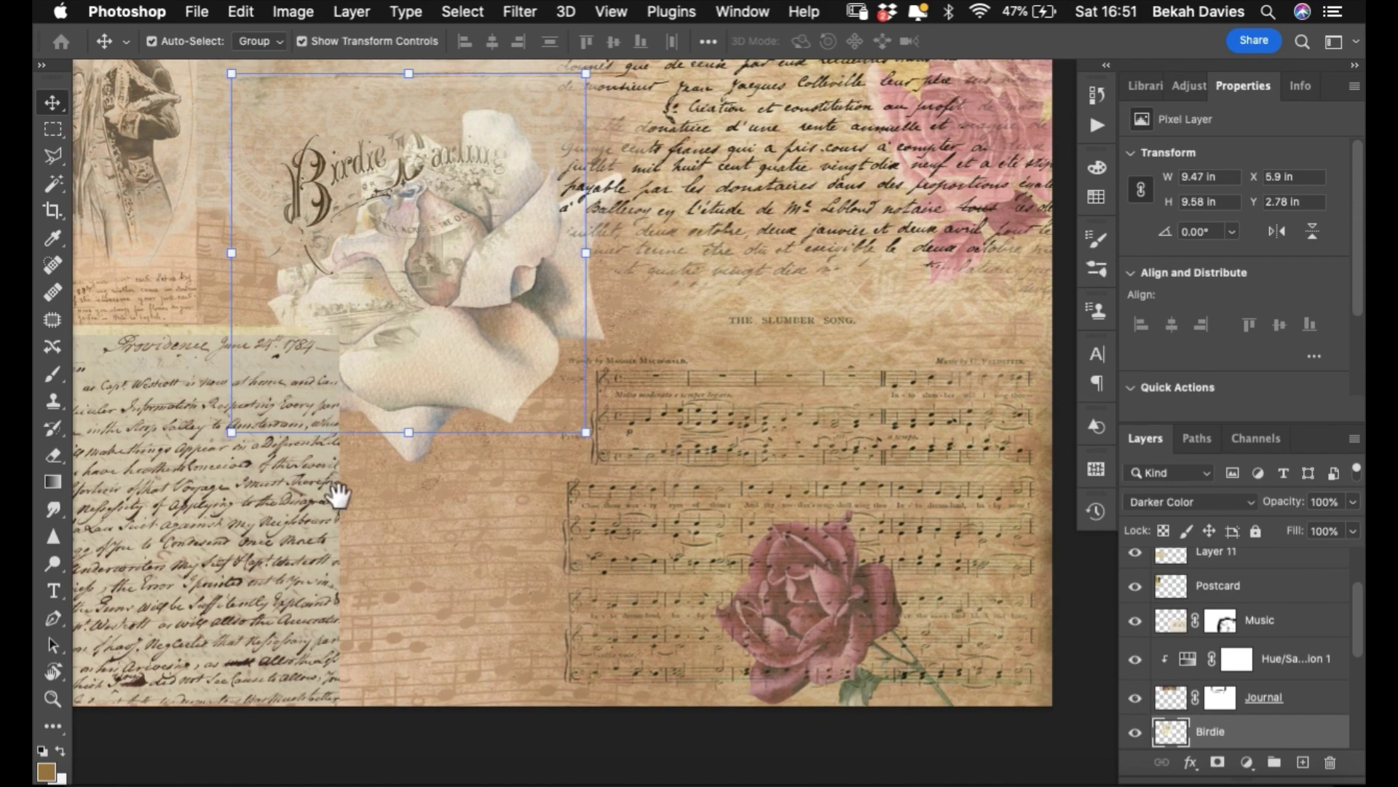
pyautogui.moveTo(381, 537); pyautogui.dragTo(593, 662)
pyautogui.click(355, 374)
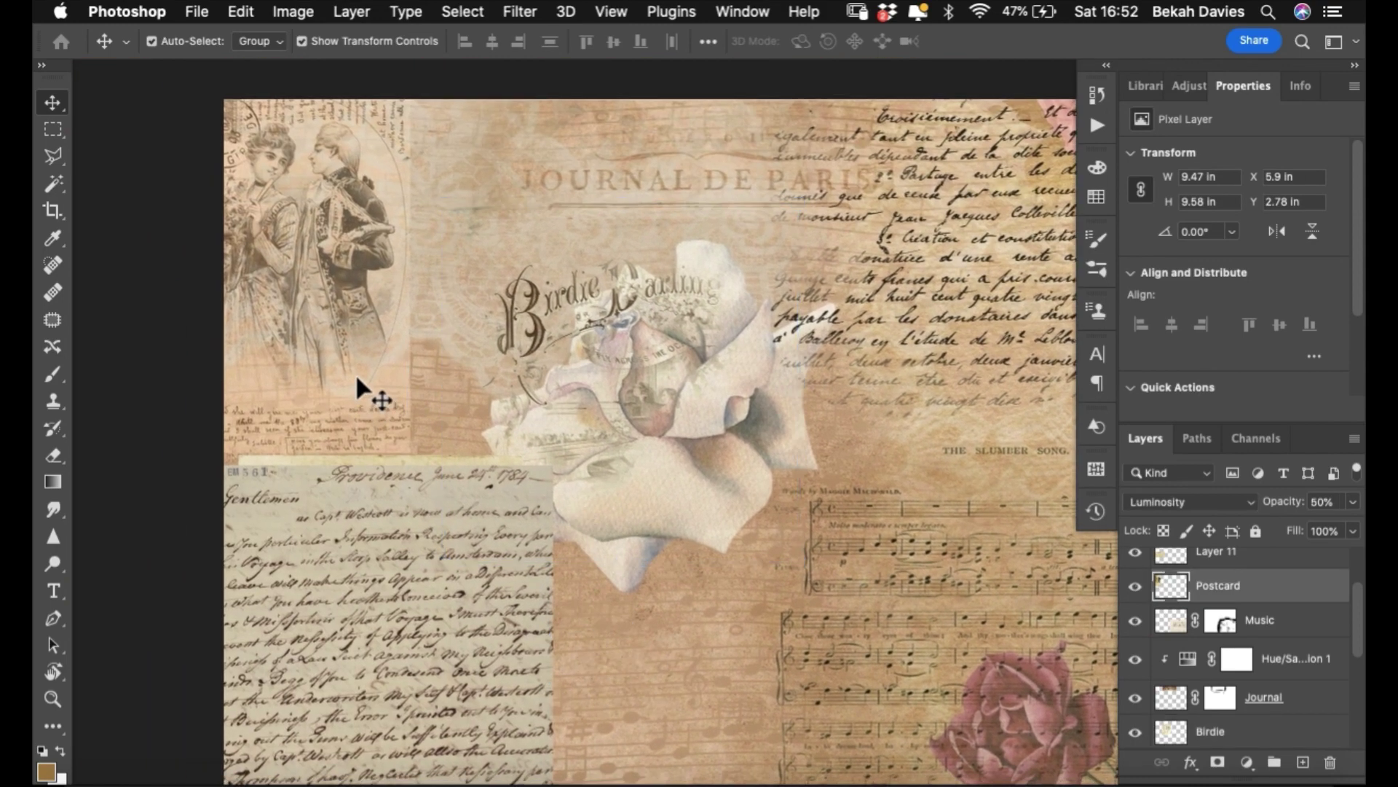
pyautogui.press('b')
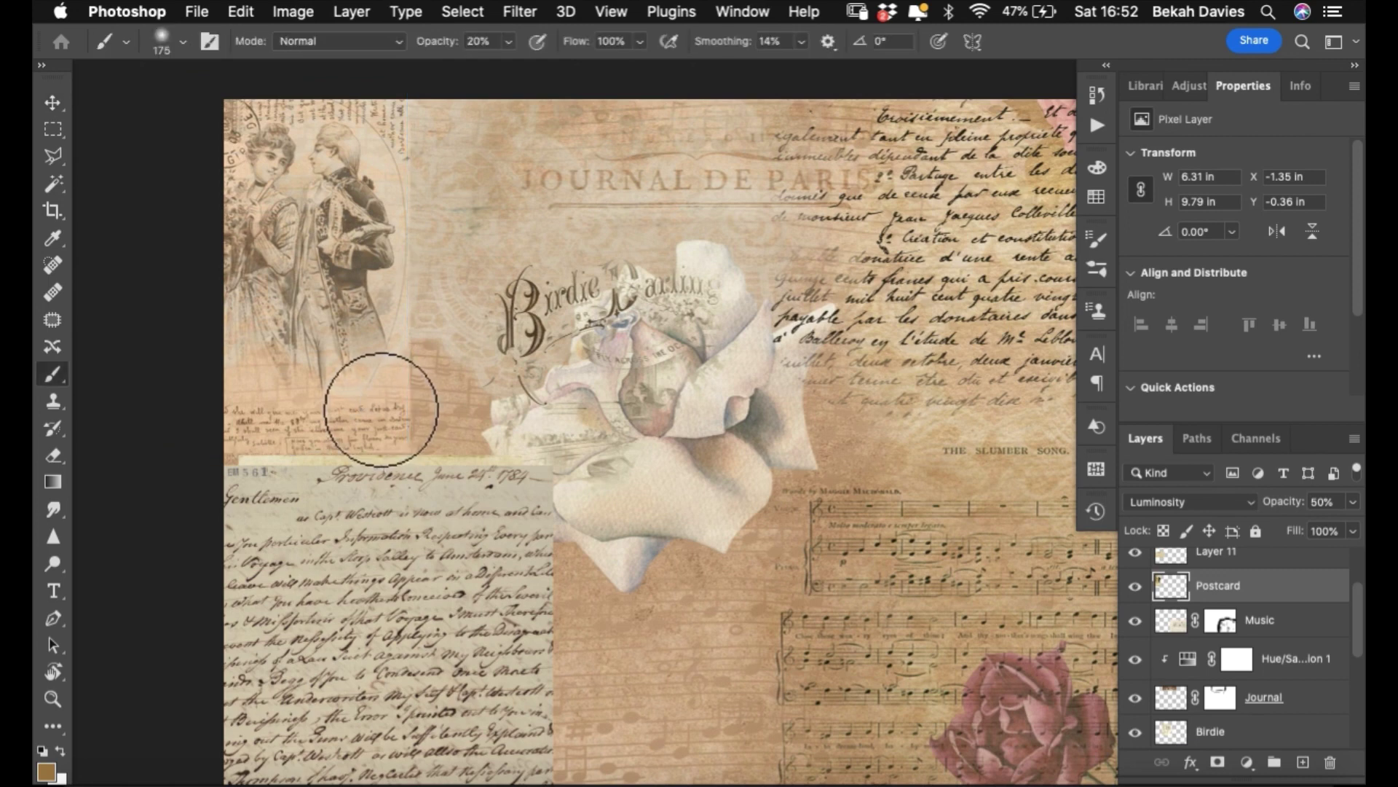
pyautogui.press('[')
pyautogui.press('[')
pyautogui.press('[')
pyautogui.press('[')
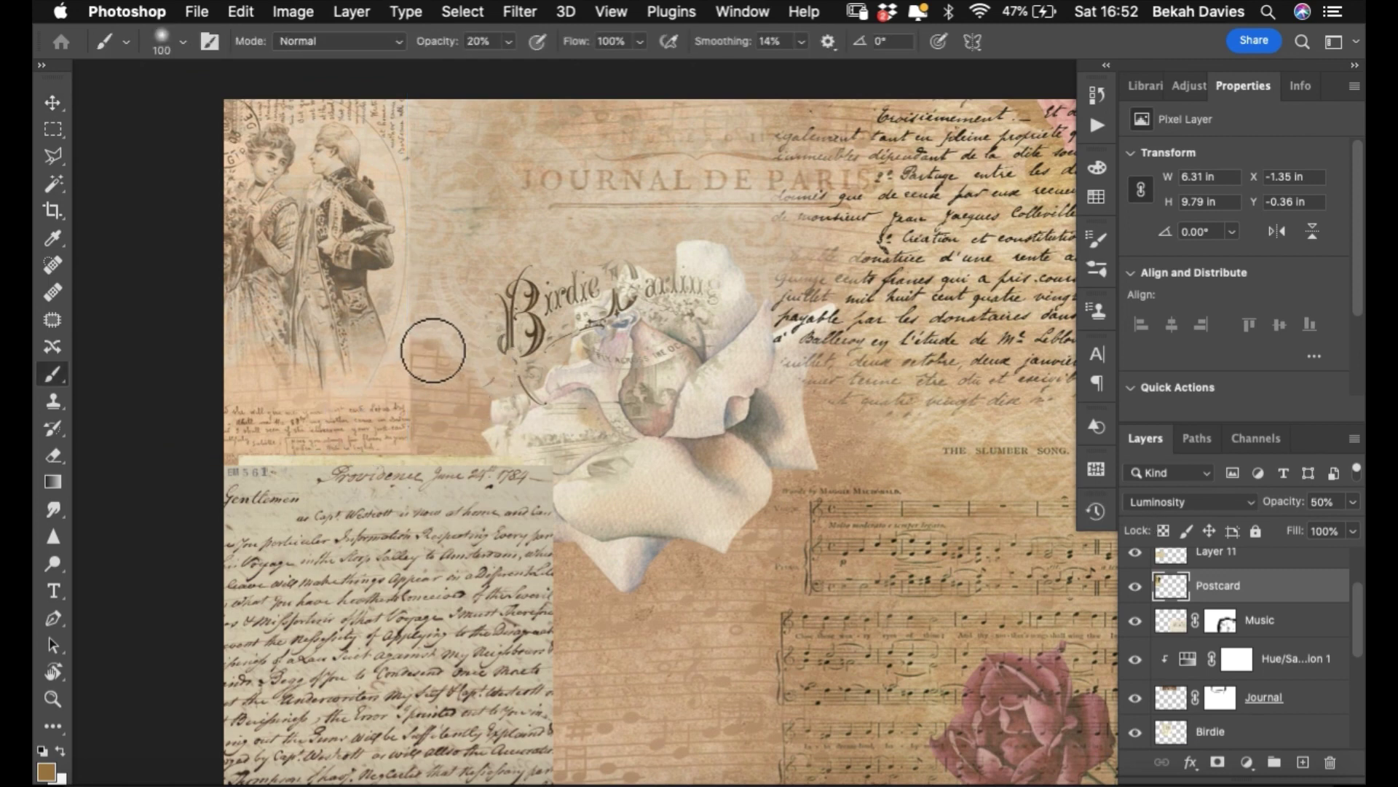
pyautogui.moveTo(430, 346)
pyautogui.mouseDown()
pyautogui.moveTo(427, 387)
pyautogui.moveTo(415, 374)
pyautogui.moveTo(437, 375)
pyautogui.moveTo(435, 116)
pyautogui.moveTo(459, 469)
pyautogui.moveTo(444, 425)
pyautogui.moveTo(429, 458)
pyautogui.moveTo(428, 399)
pyautogui.moveTo(415, 405)
pyautogui.moveTo(430, 445)
pyautogui.mouseUp()
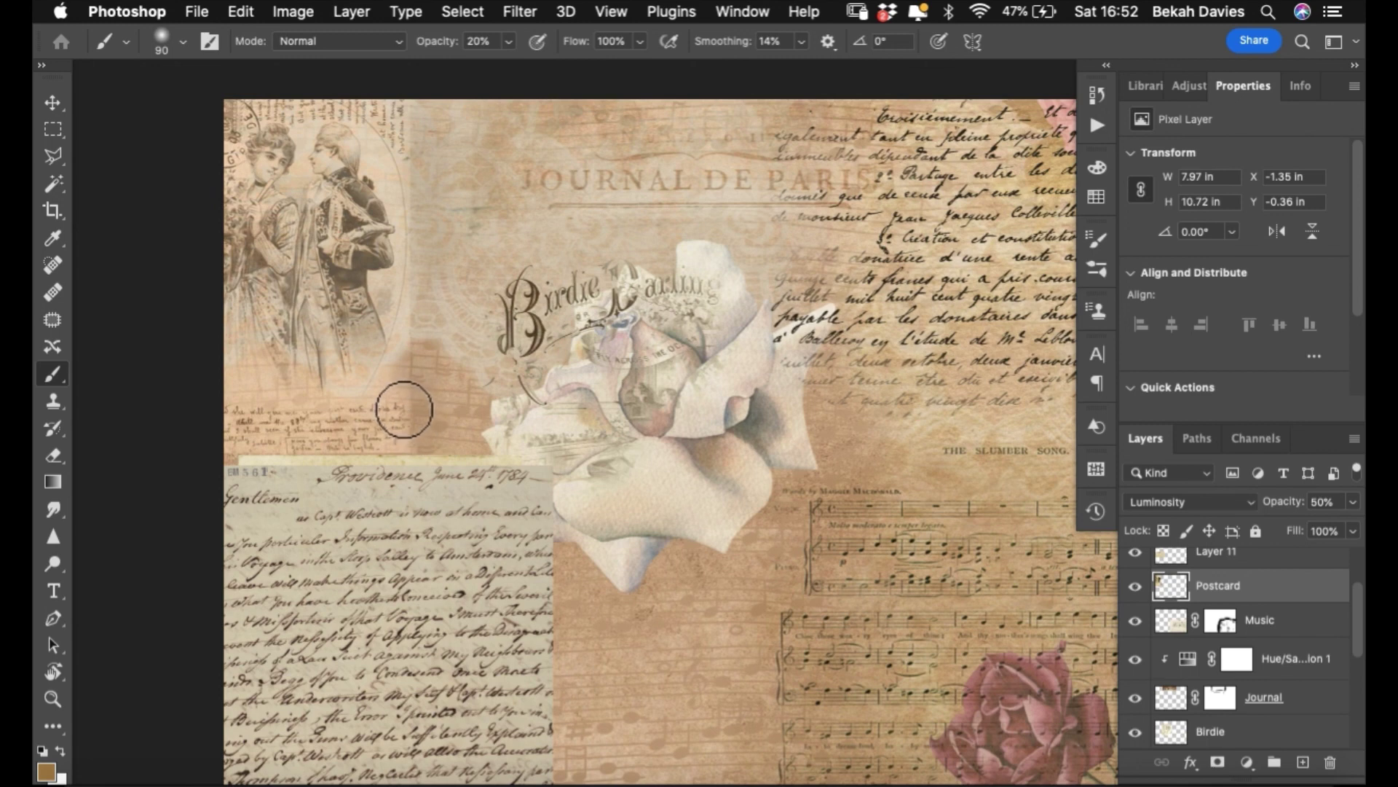
# - Blend the postcard's lower and upper right edges into the background with a 150 px brush, undoing the last stroke
pyautogui.press(']')
pyautogui.press(']')
pyautogui.press(']')
pyautogui.moveTo(408, 437)
pyautogui.mouseDown()
pyautogui.moveTo(442, 480)
pyautogui.moveTo(437, 390)
pyautogui.mouseUp()
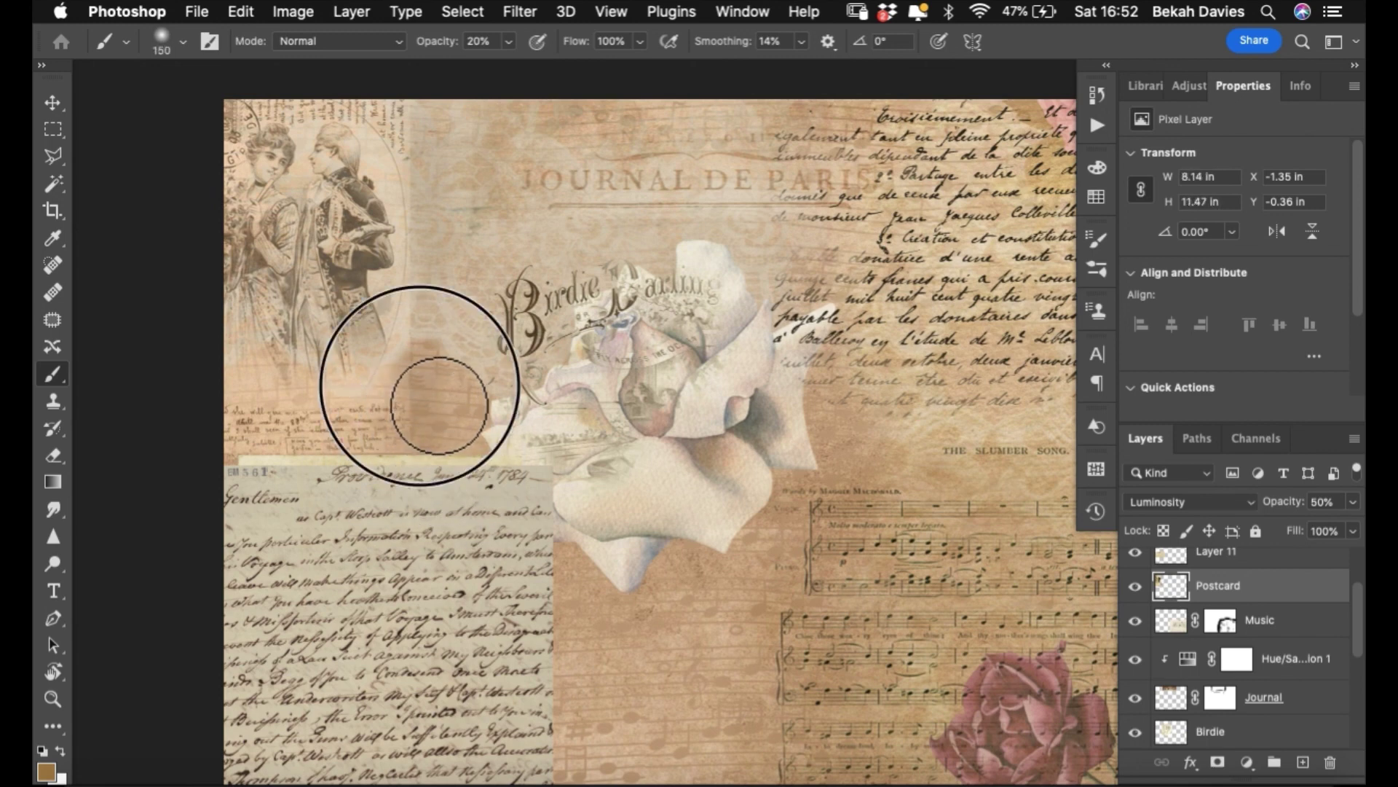
pyautogui.moveTo(443, 339)
pyautogui.mouseDown()
pyautogui.moveTo(411, 209)
pyautogui.moveTo(427, 229)
pyautogui.moveTo(436, 335)
pyautogui.moveTo(337, 481)
pyautogui.moveTo(280, 447)
pyautogui.moveTo(259, 479)
pyautogui.moveTo(303, 466)
pyautogui.moveTo(434, 489)
pyautogui.moveTo(286, 492)
pyautogui.moveTo(418, 466)
pyautogui.moveTo(428, 415)
pyautogui.moveTo(363, 535)
pyautogui.moveTo(333, 425)
pyautogui.moveTo(289, 413)
pyautogui.moveTo(429, 397)
pyautogui.moveTo(302, 401)
pyautogui.moveTo(386, 389)
pyautogui.moveTo(434, 233)
pyautogui.moveTo(415, 189)
pyautogui.moveTo(392, 184)
pyautogui.moveTo(418, 222)
pyautogui.moveTo(322, 156)
pyautogui.moveTo(339, 122)
pyautogui.mouseUp()
pyautogui.press('super+z')
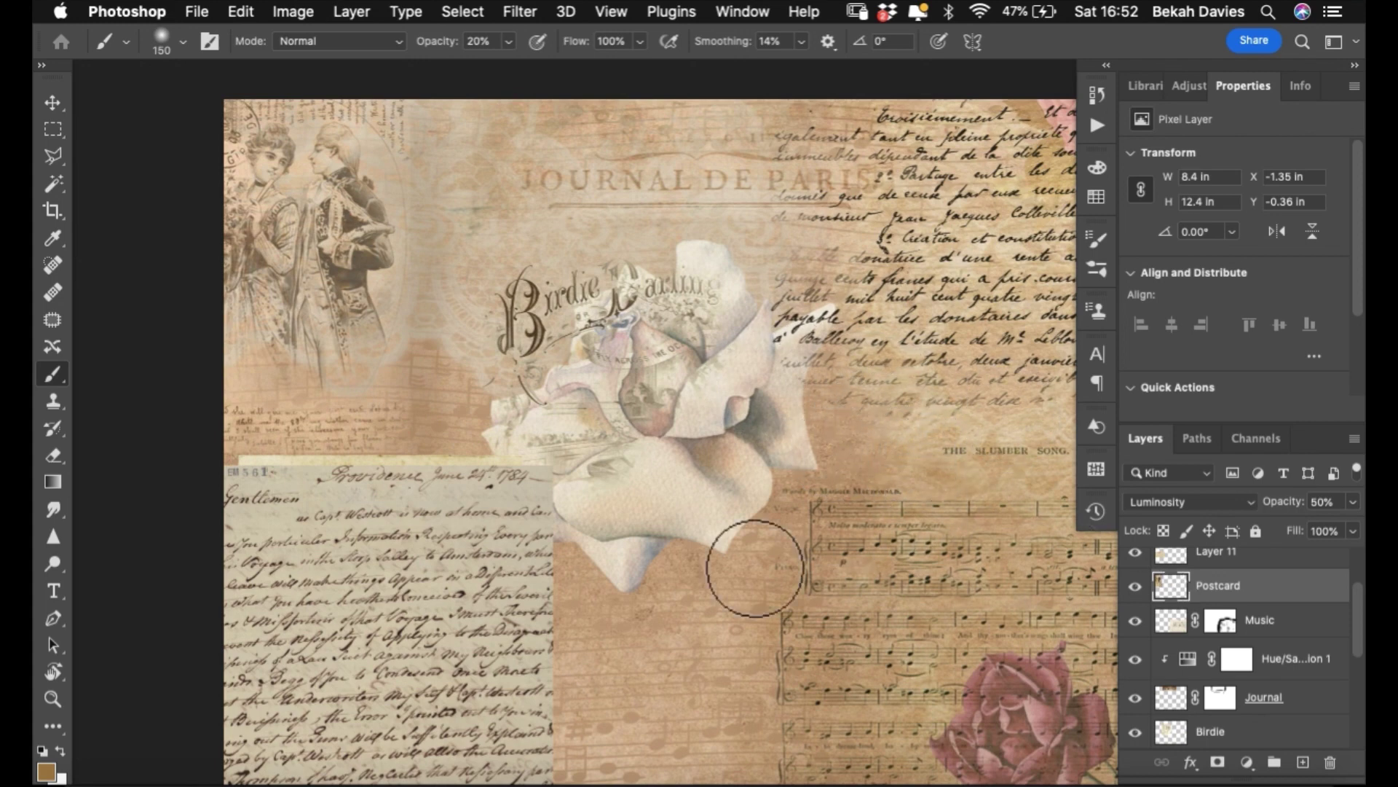
# - Select the handwritten letter and rename its layer as Letter
pyautogui.press('v')
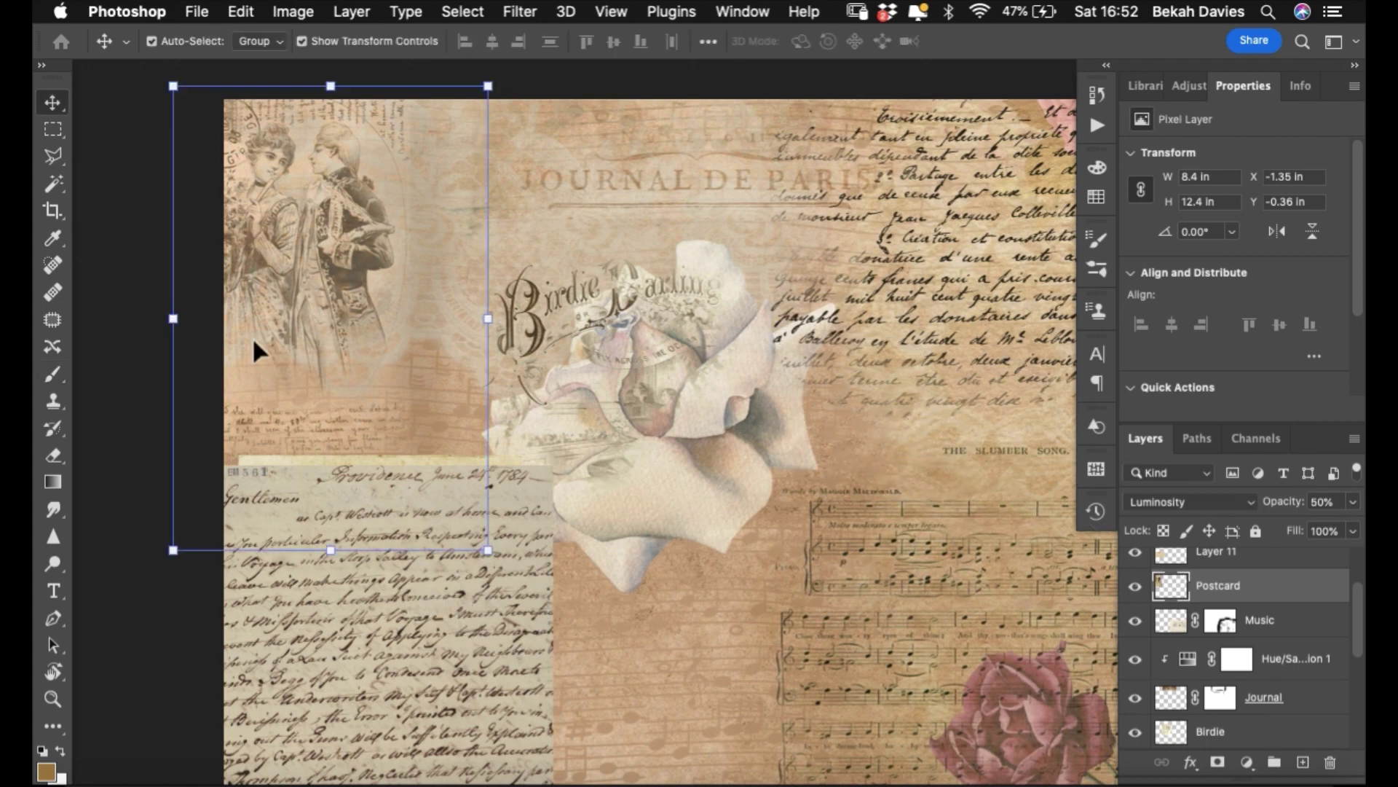
pyautogui.press('super+v')
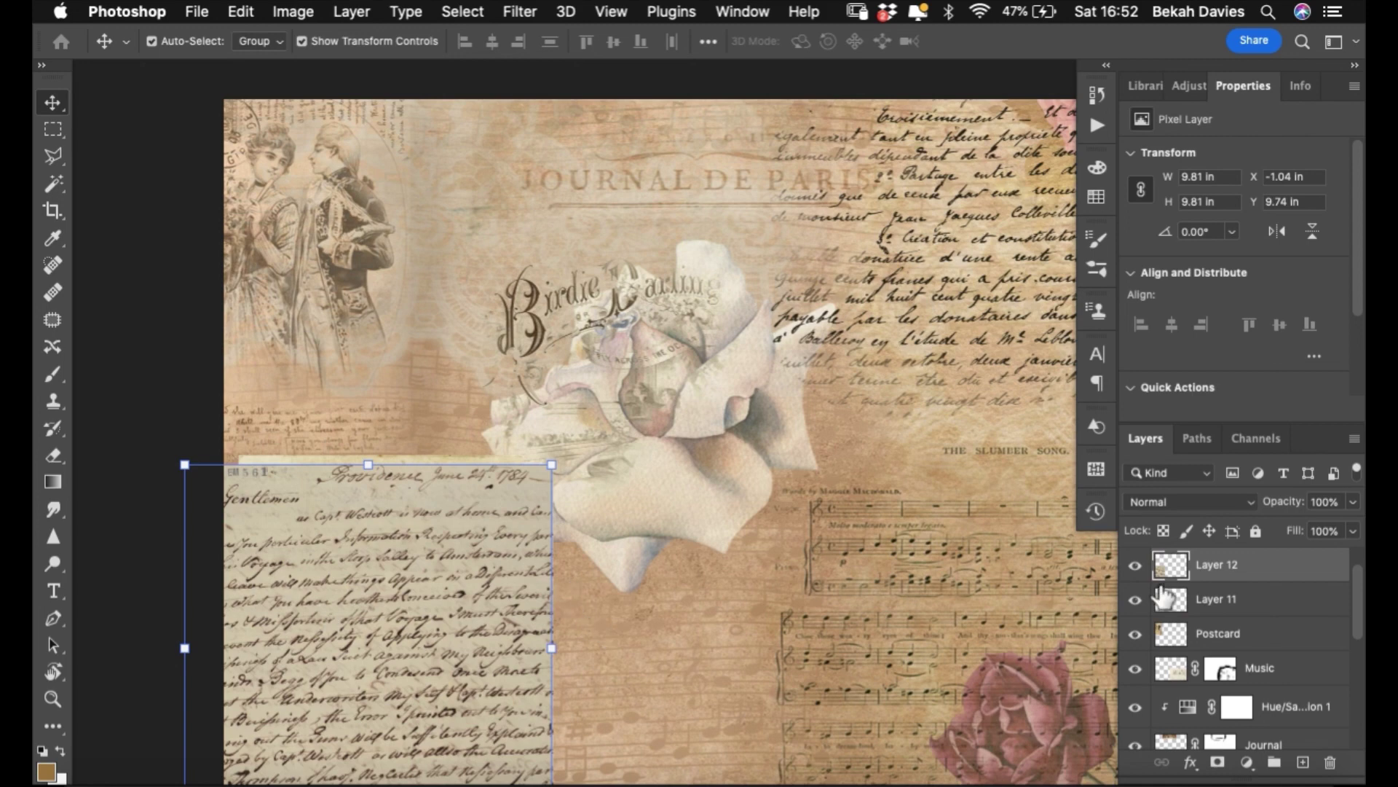
pyautogui.doubleClick(1212, 564)
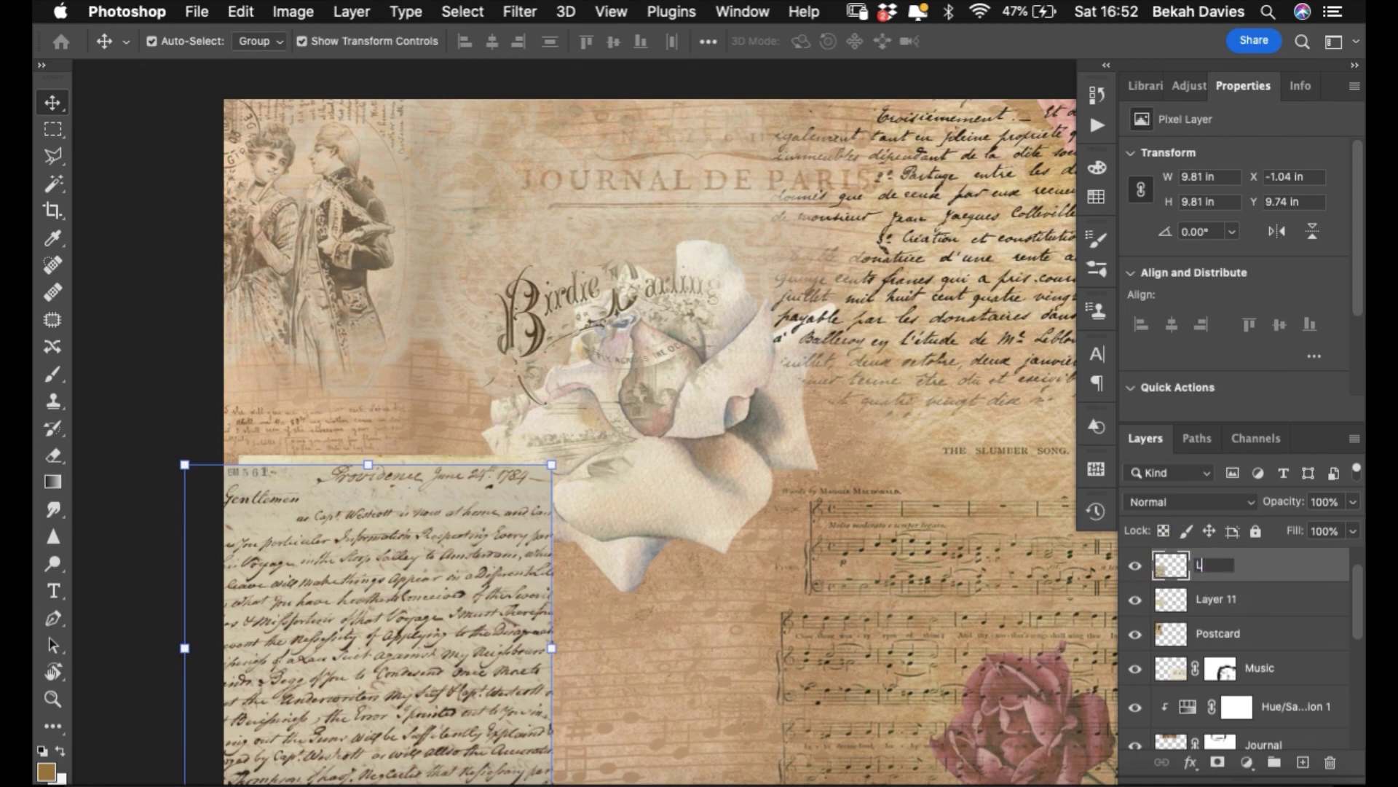
# - Move the handwritten letter aside and shift the yellow Carte Postale card up to the canvas's upper edge above the couple
pyautogui.keyDown('super'); pyautogui.click(593, 503); pyautogui.keyUp('super')
pyautogui.keyDown('alt'); pyautogui.click(574, 500); pyautogui.keyUp('alt')
pyautogui.keyDown('alt'); pyautogui.click(575, 491); pyautogui.keyUp('alt')
pyautogui.keyDown('alt'); pyautogui.click(575, 492); pyautogui.keyUp('alt')
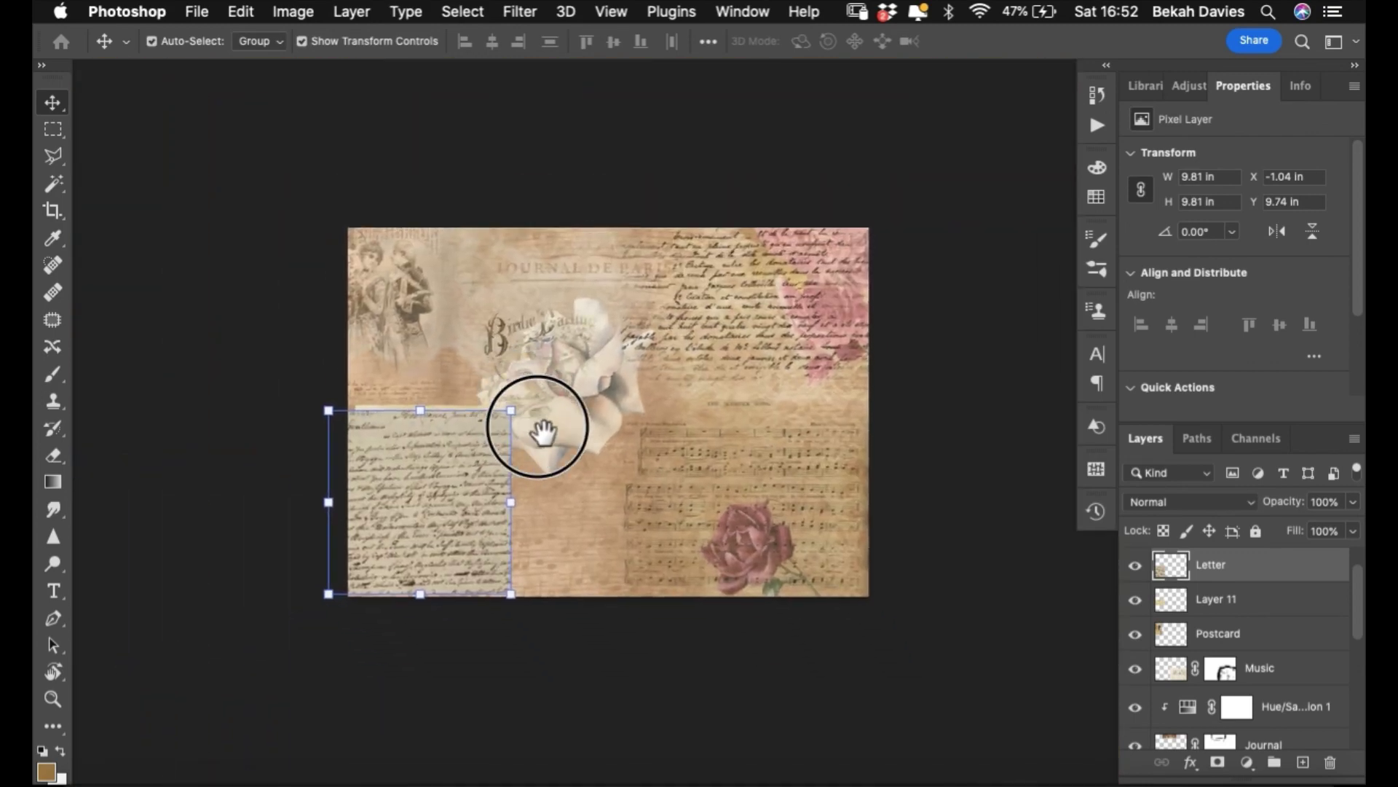
pyautogui.moveTo(421, 474); pyautogui.dragTo(518, 557)
pyautogui.click(409, 448)
pyautogui.moveTo(412, 436); pyautogui.dragTo(432, 244)
# - Position the handwritten letter below the Birdie Darling title, overlapping the white rose, at about X 2.25 in, Y 8.1 in
pyautogui.moveTo(527, 531); pyautogui.dragTo(484, 413)
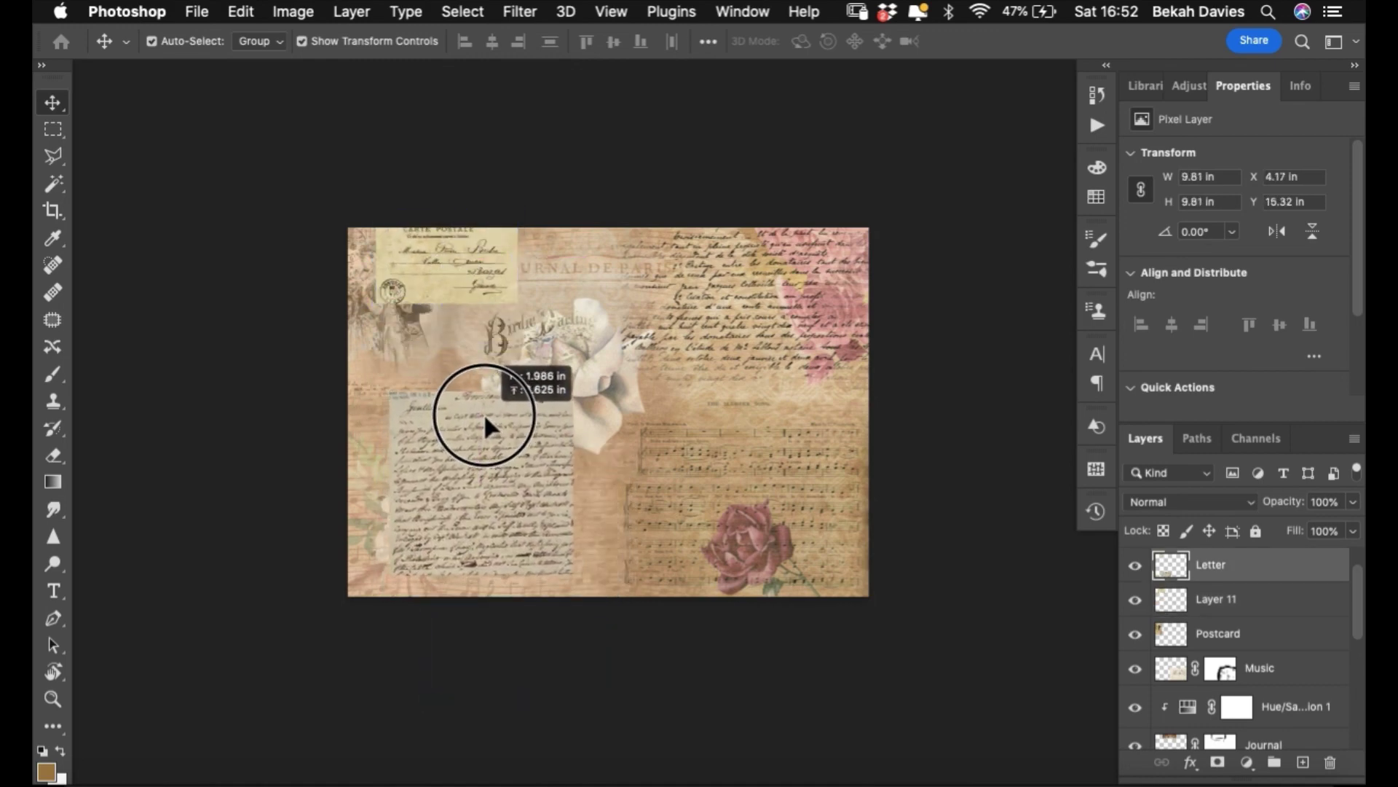
pyautogui.keyDown('super'); pyautogui.click(490, 466); pyautogui.keyUp('super')
pyautogui.keyDown('super'); pyautogui.click(493, 470); pyautogui.keyUp('super')
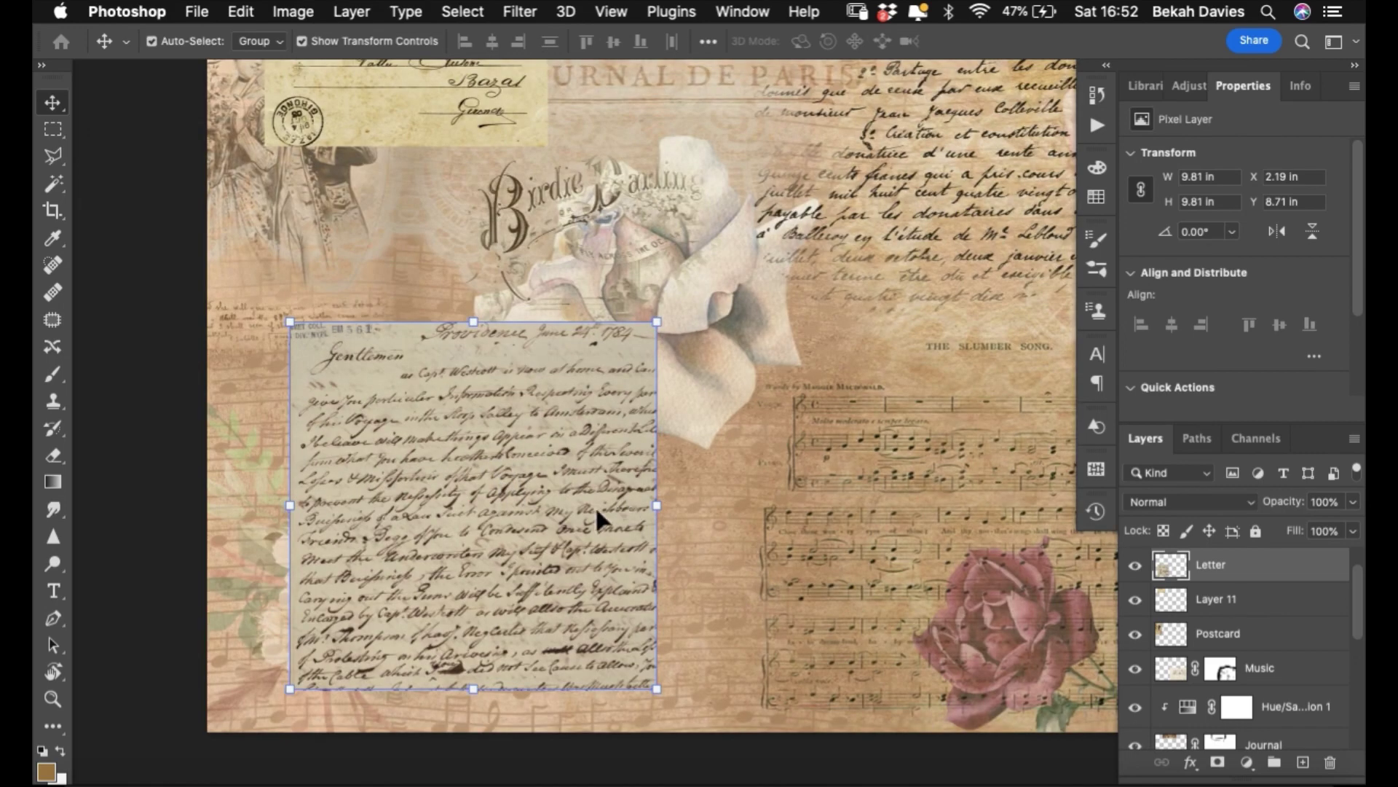
pyautogui.moveTo(462, 512); pyautogui.dragTo(459, 490)
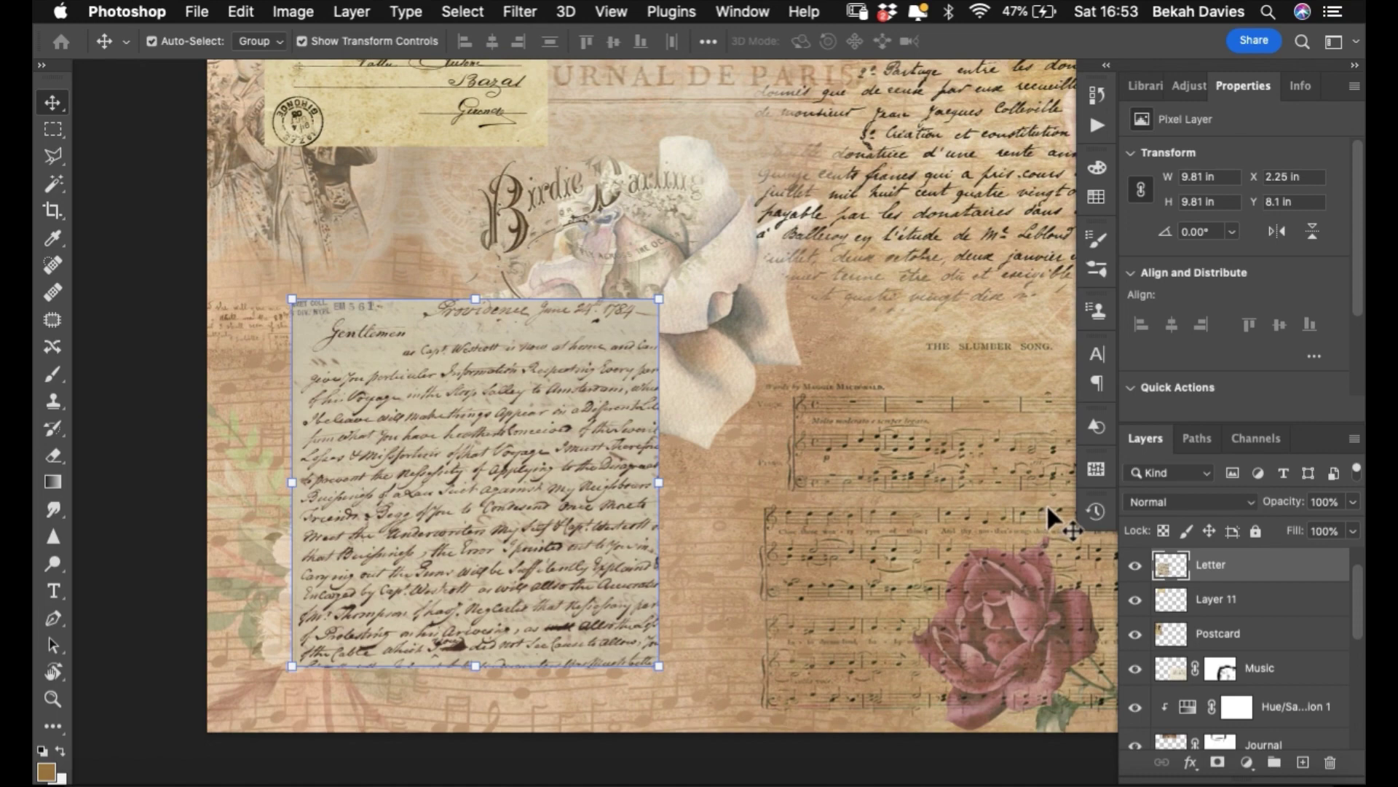
# - Try the Luminosity blend mode on the Letter layer and view the result without the selection outline
pyautogui.click(1177, 501)
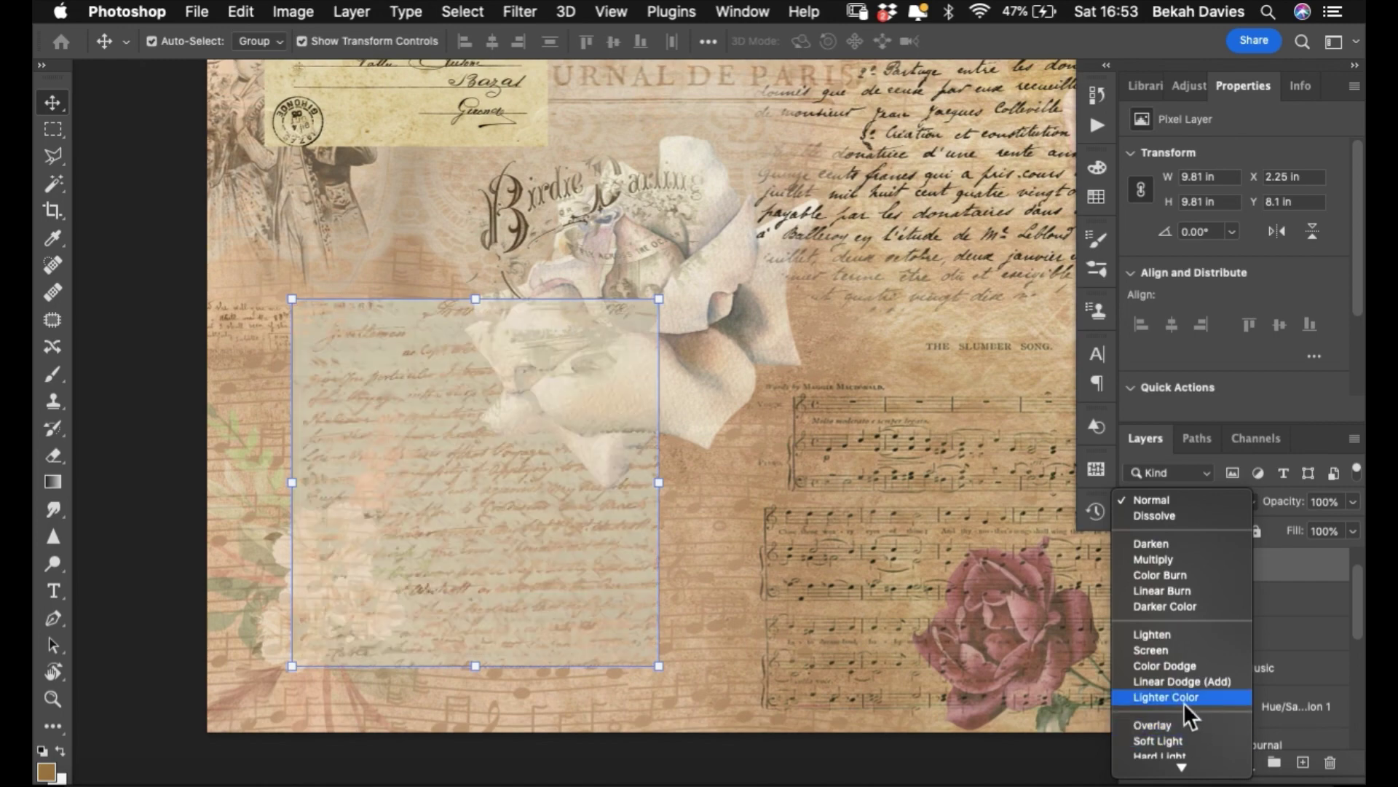
pyautogui.moveTo(1181, 766)
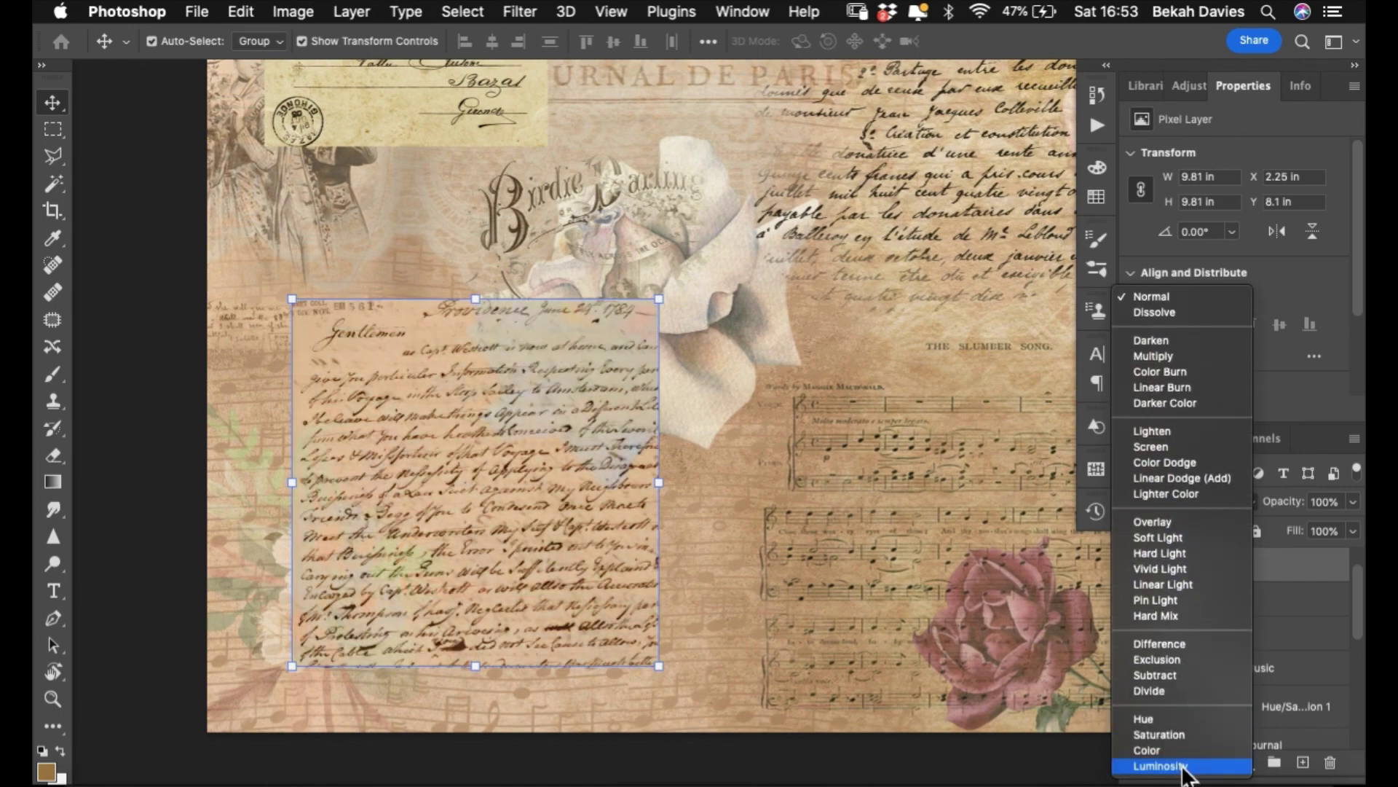
pyautogui.click(1181, 766)
pyautogui.click(666, 744)
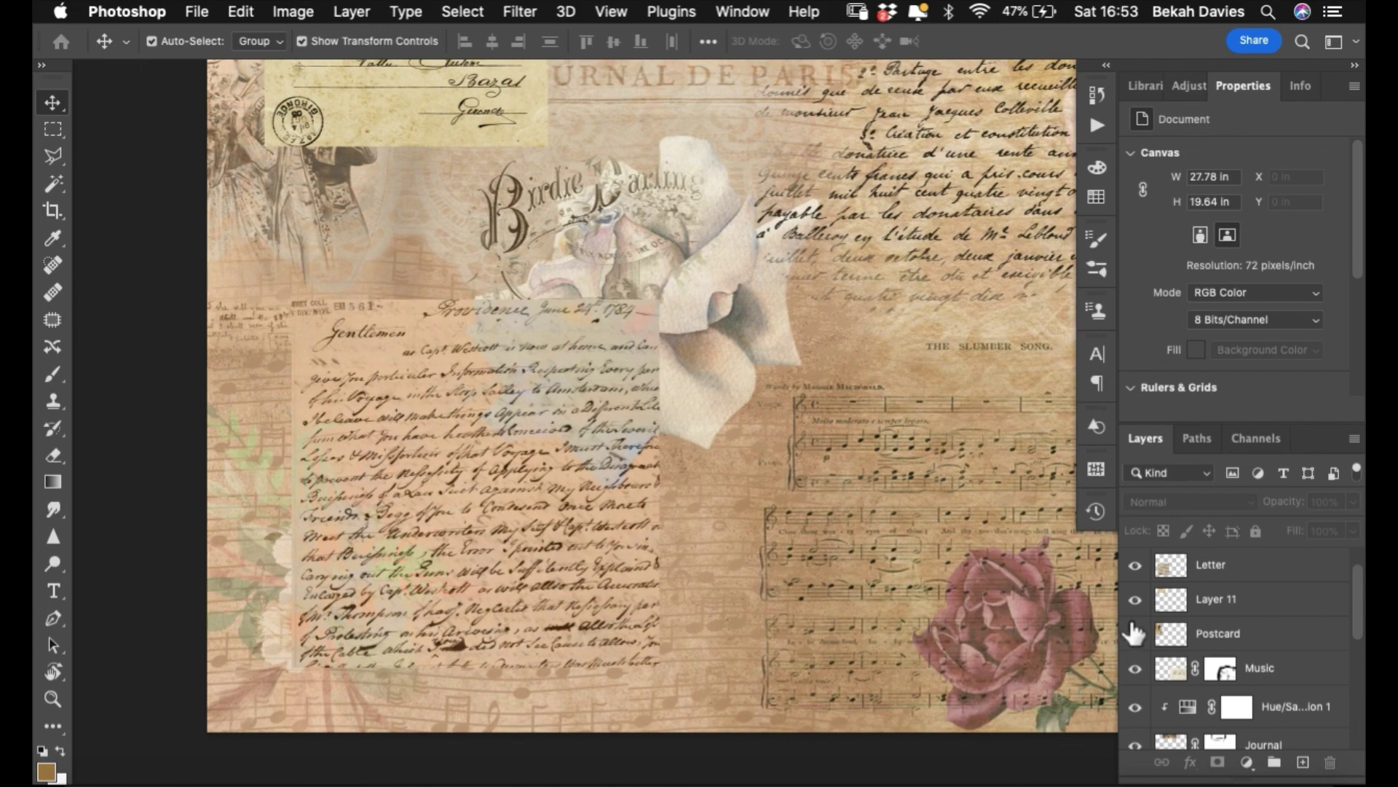
# - Set the Letter layer to Multiply, try 40% opacity and settle on 60%
pyautogui.click(658, 503)
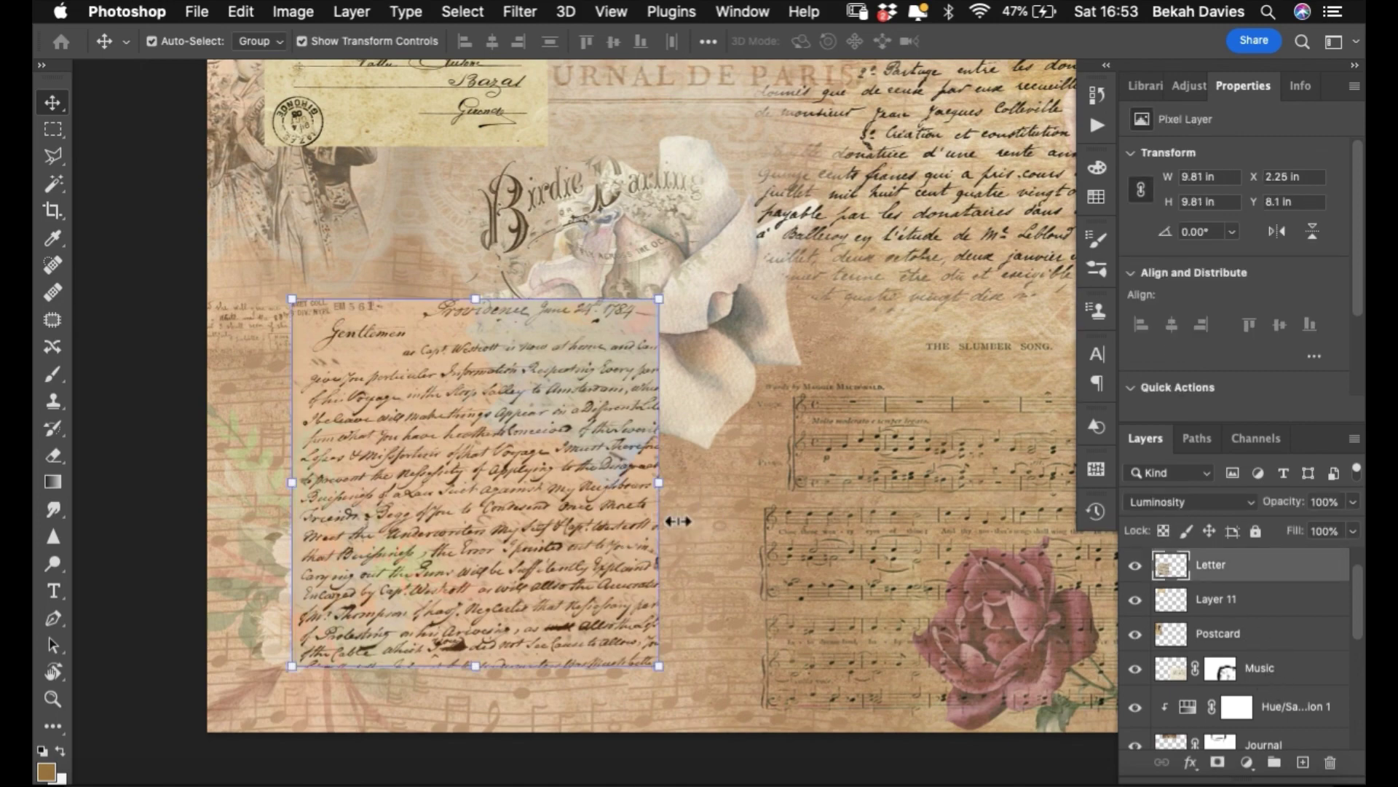
pyautogui.click(1156, 501)
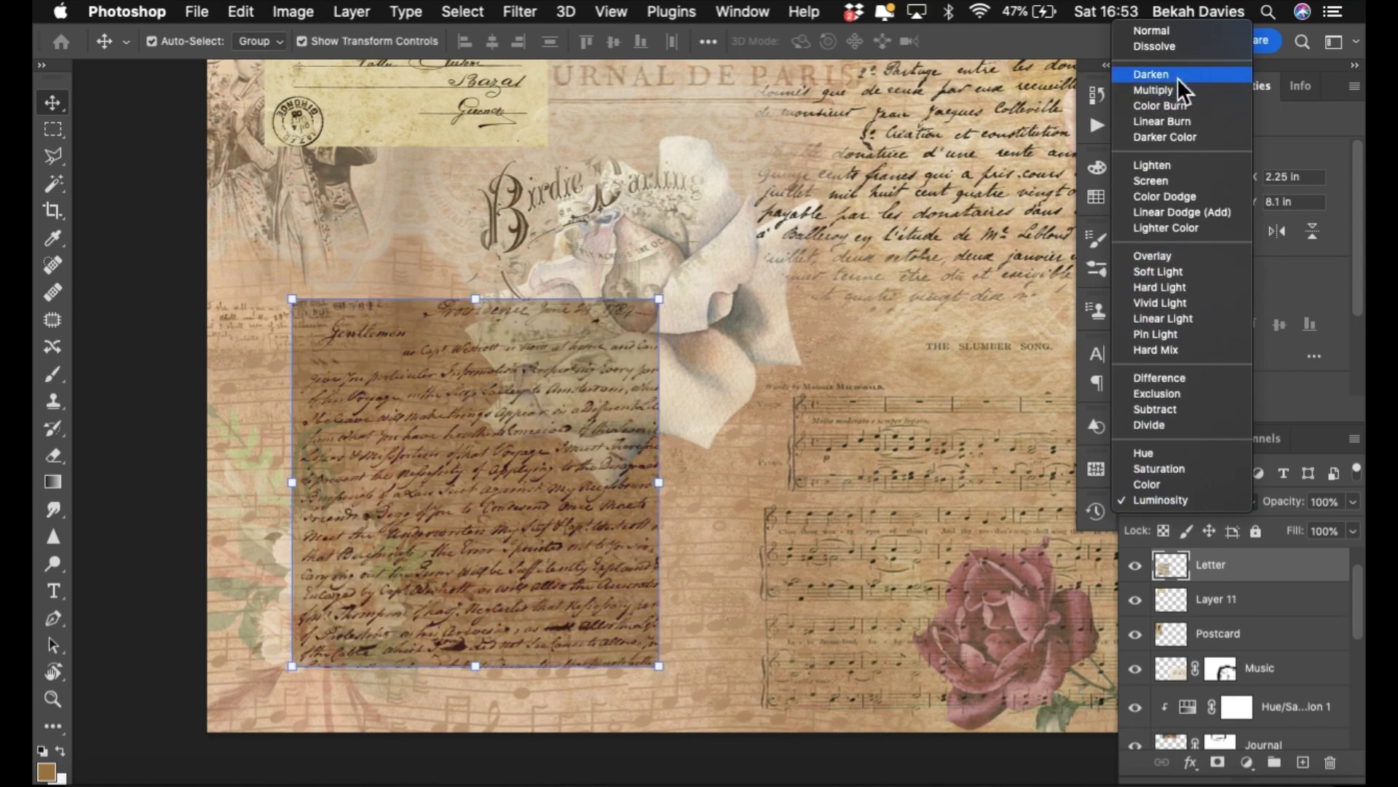
pyautogui.click(1178, 91)
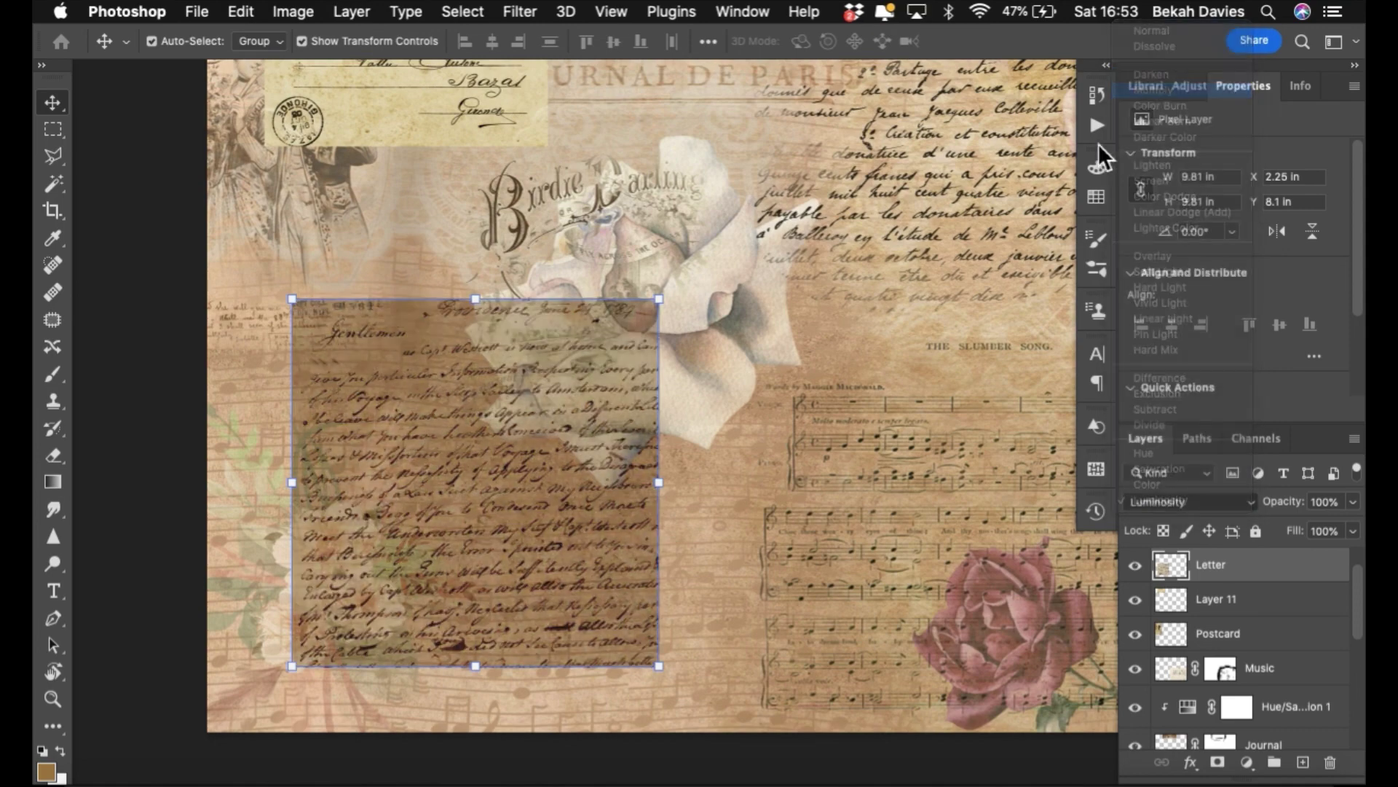
pyautogui.press('4')
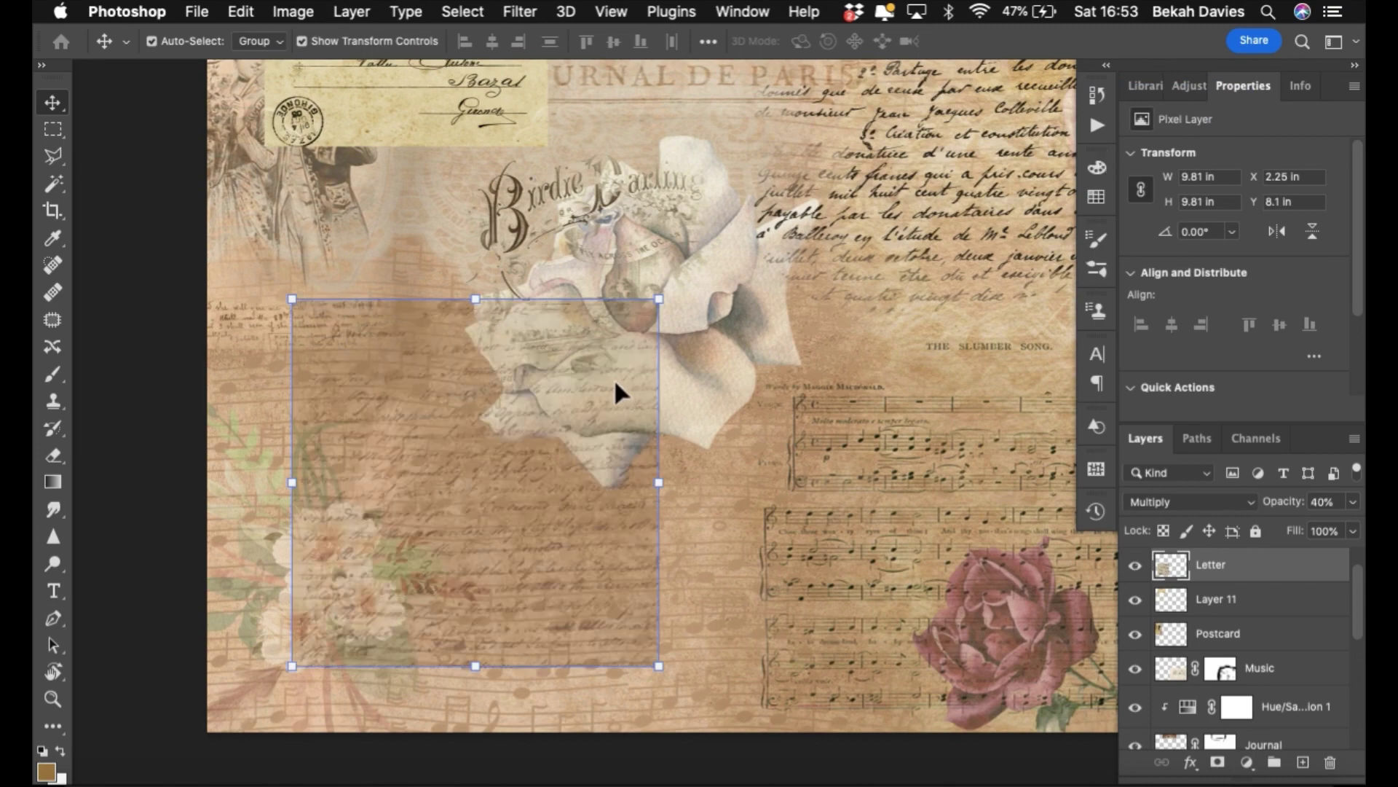
pyautogui.press('6')
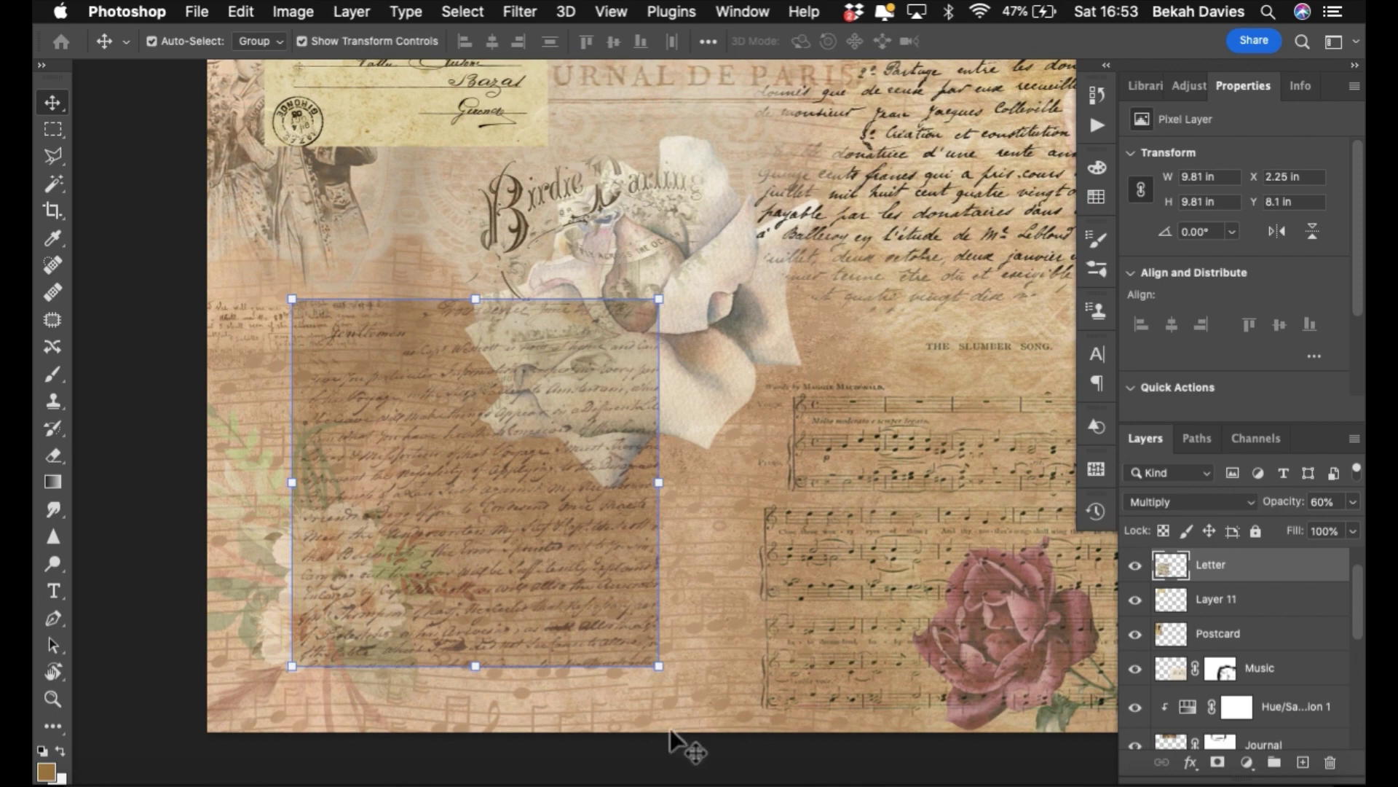
pyautogui.click(675, 755)
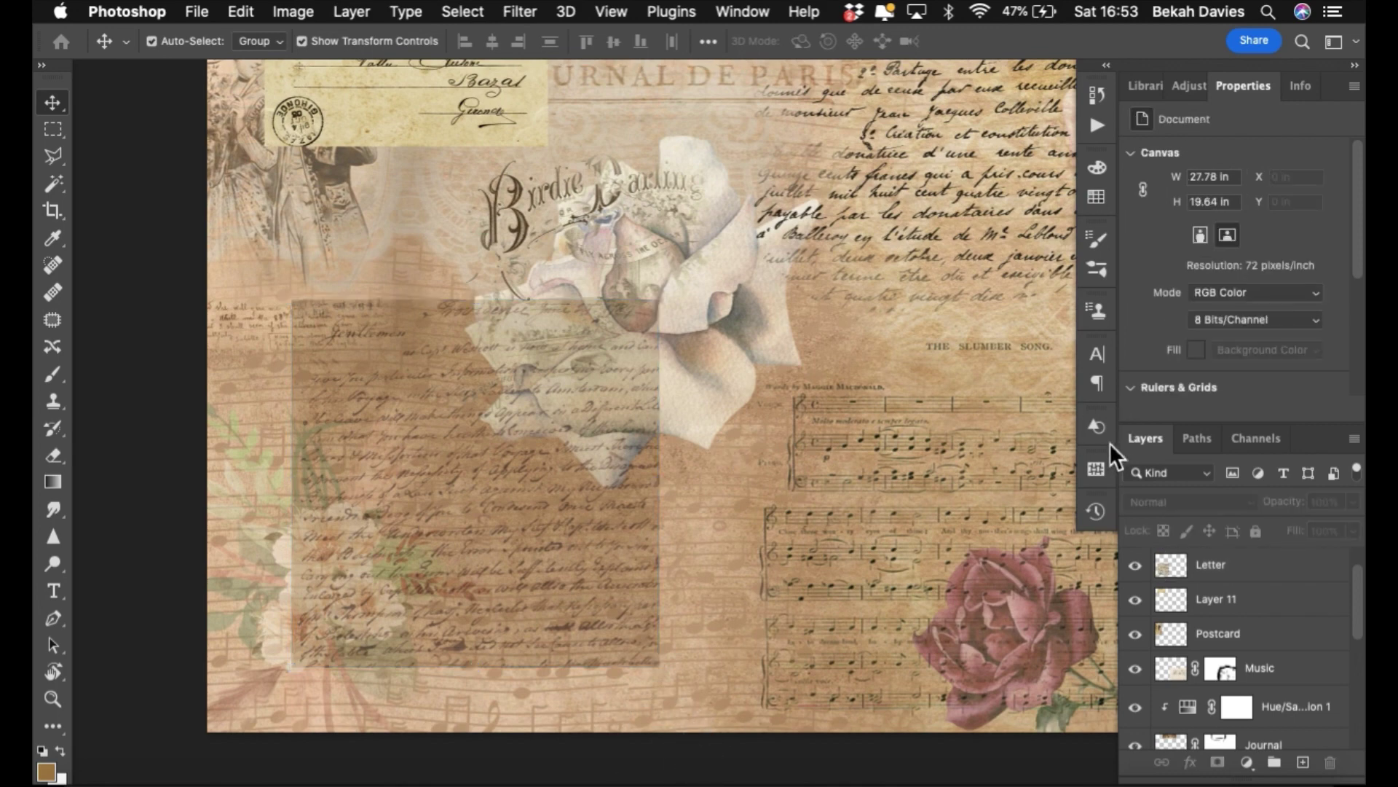
# - Reselect the Letter layer and set its blend mode to Darken
pyautogui.click(619, 543)
pyautogui.click(1160, 500)
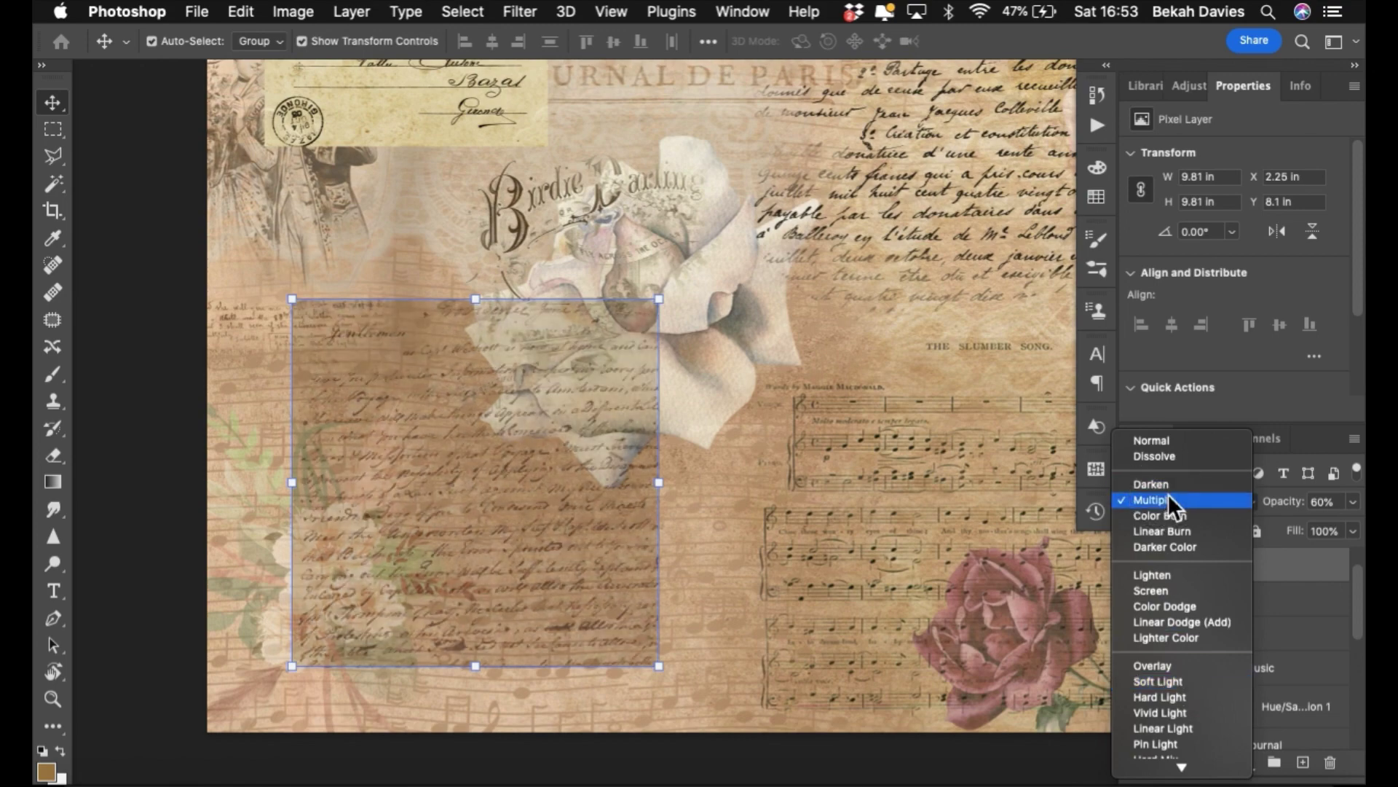
pyautogui.click(1168, 495)
pyautogui.click(1175, 494)
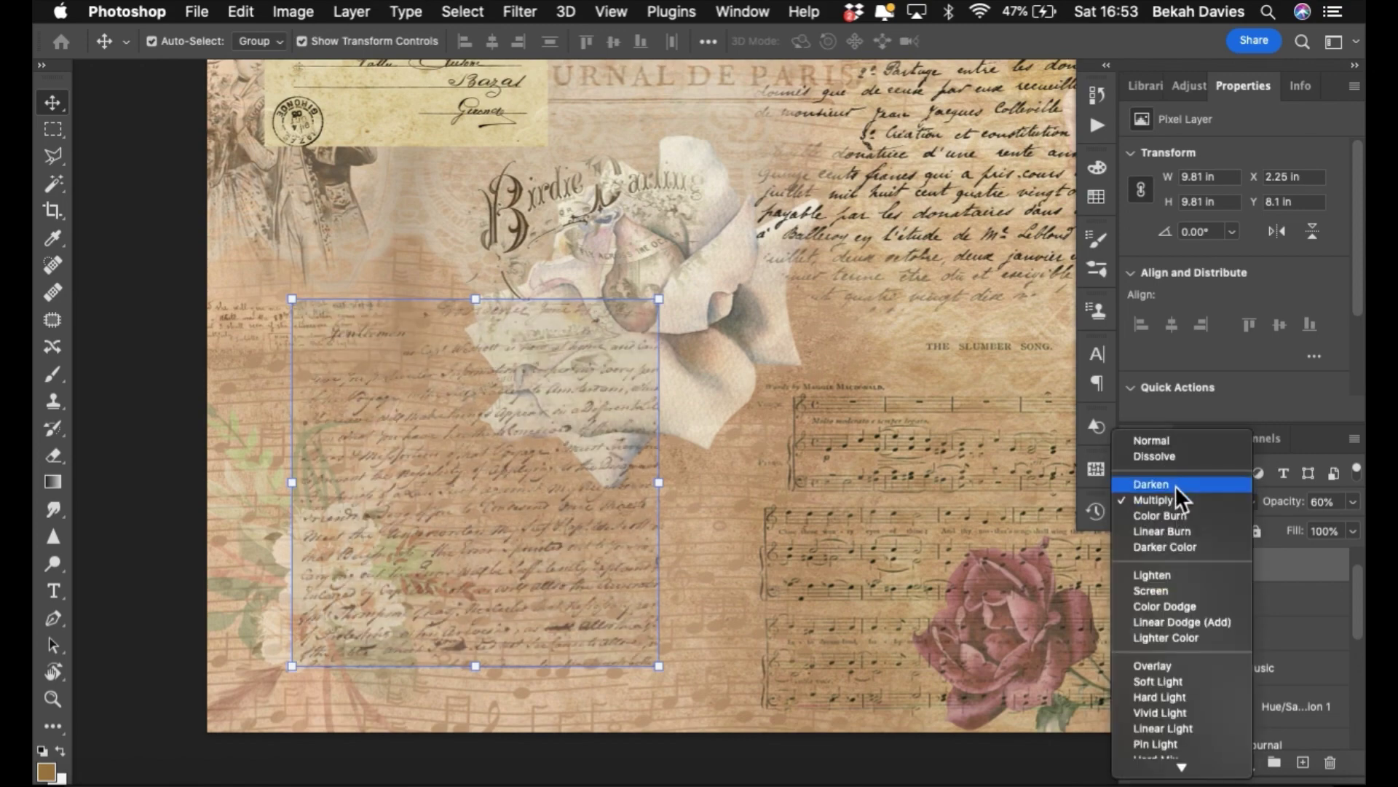
pyautogui.click(1175, 486)
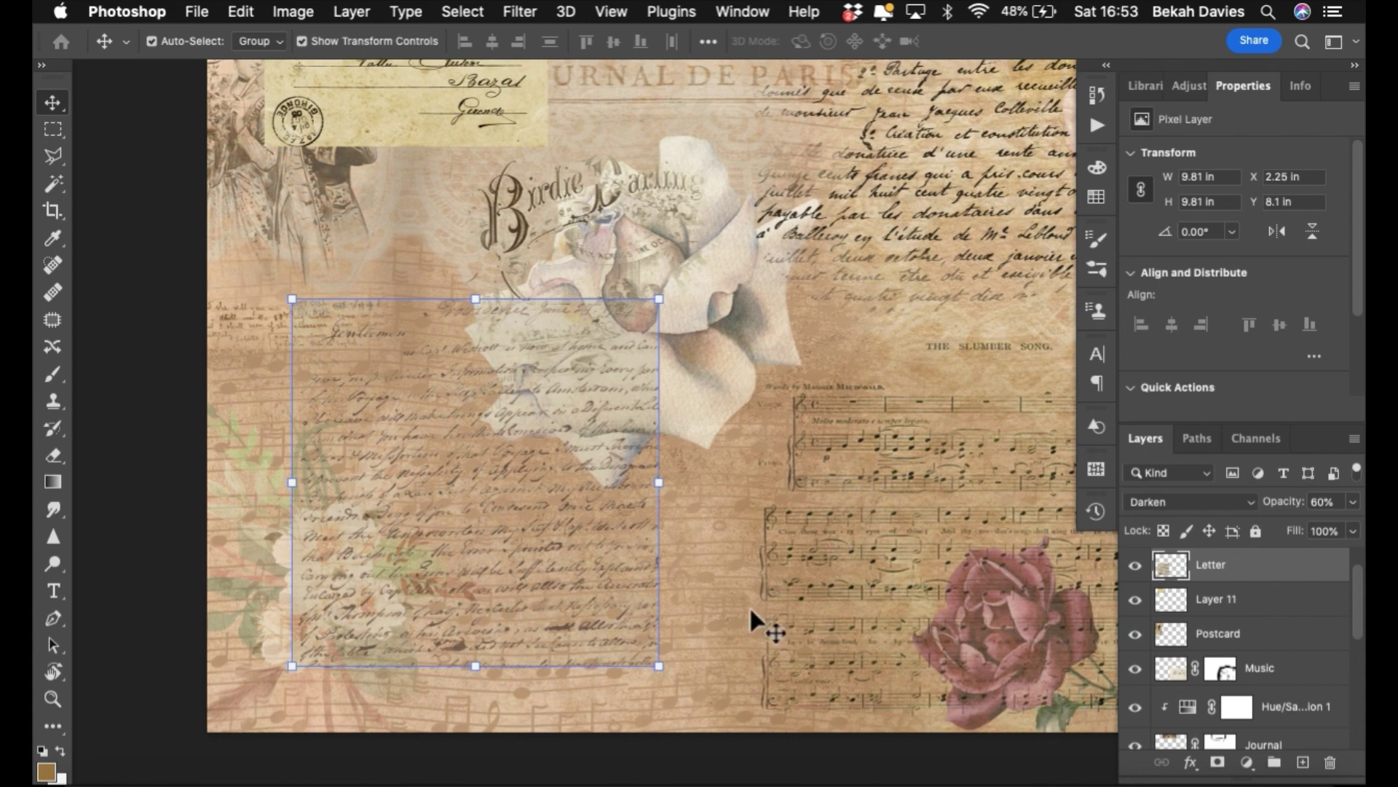
# - Set the Letter layer's opacity to 80%
pyautogui.click(737, 625)
pyautogui.click(566, 597)
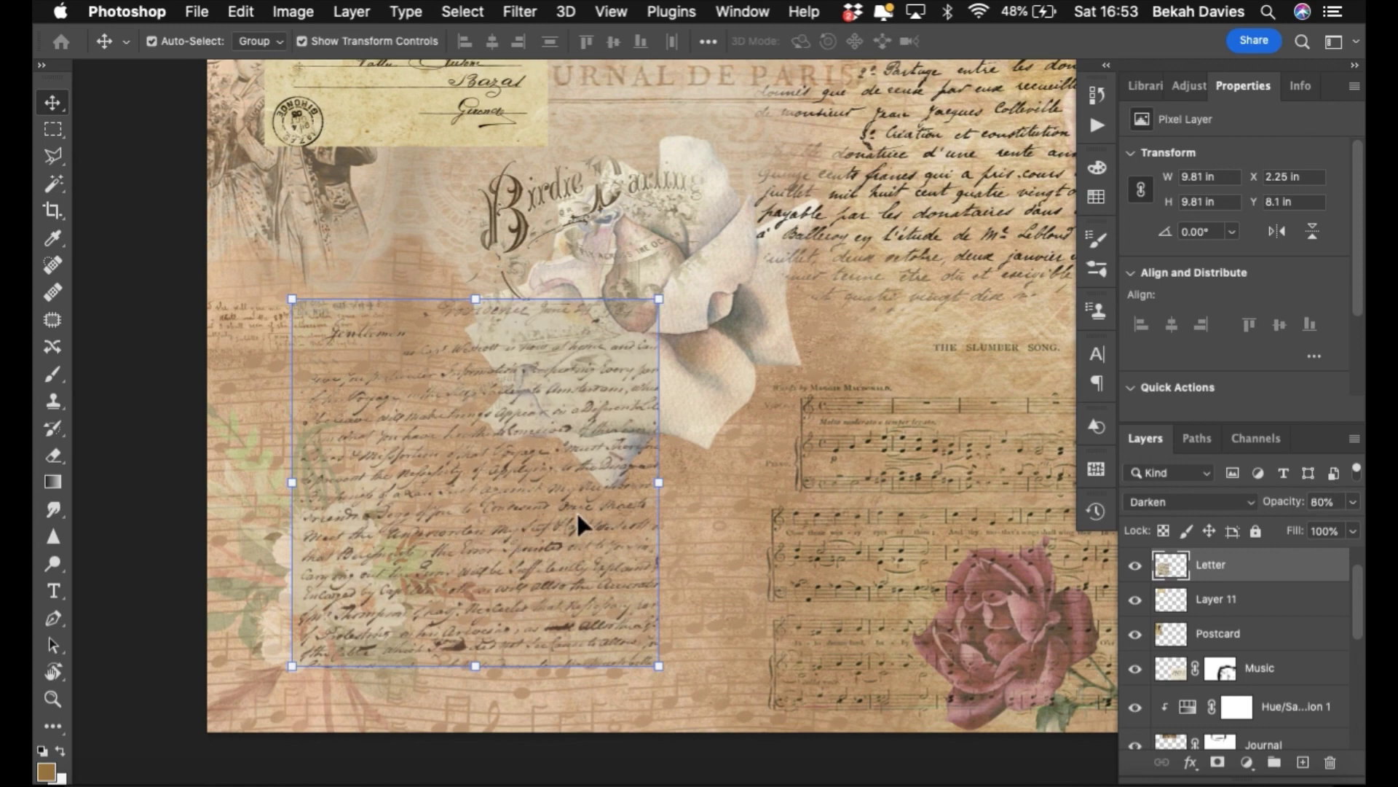
# - Add a layer mask to the Letter layer and reduce the brush size to 80 for painting on it
pyautogui.press('b')
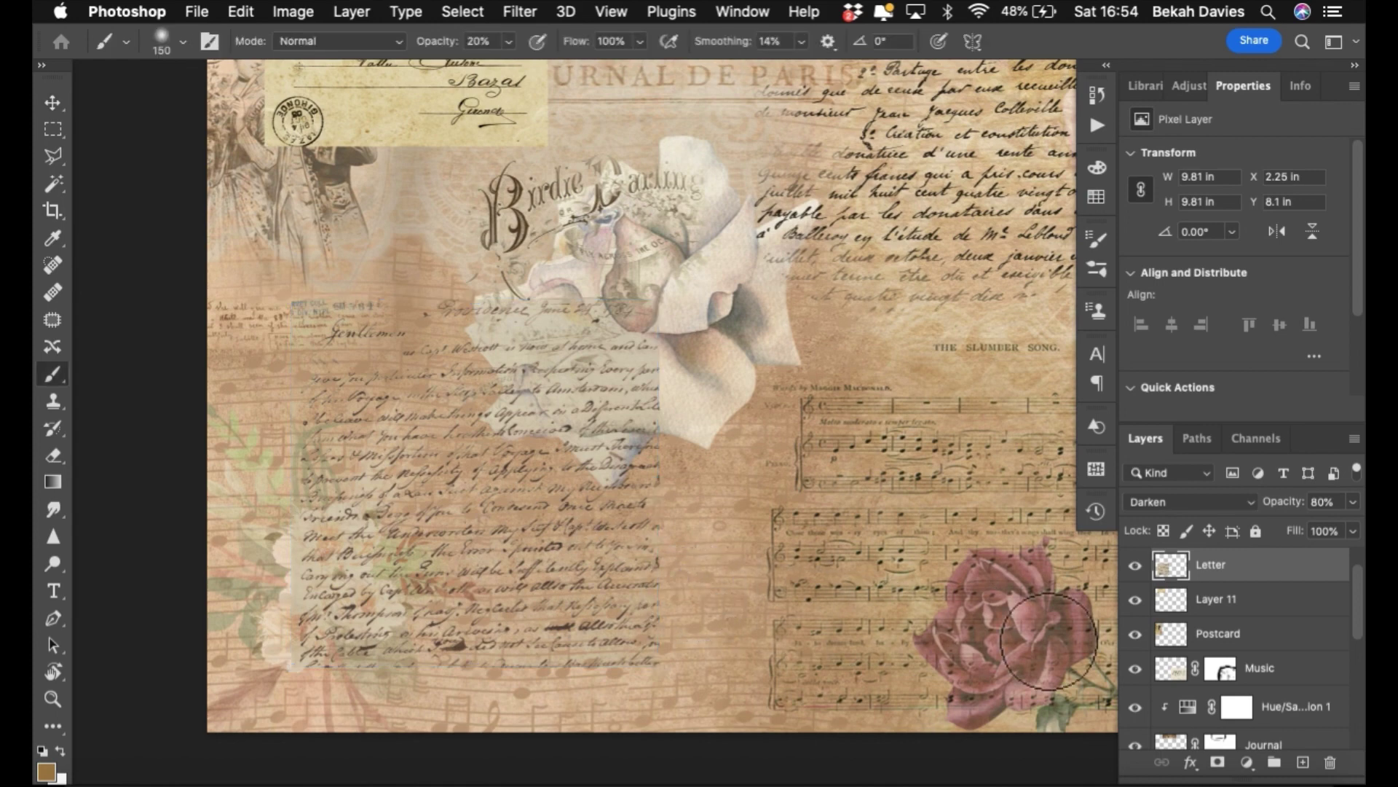
pyautogui.click(1217, 762)
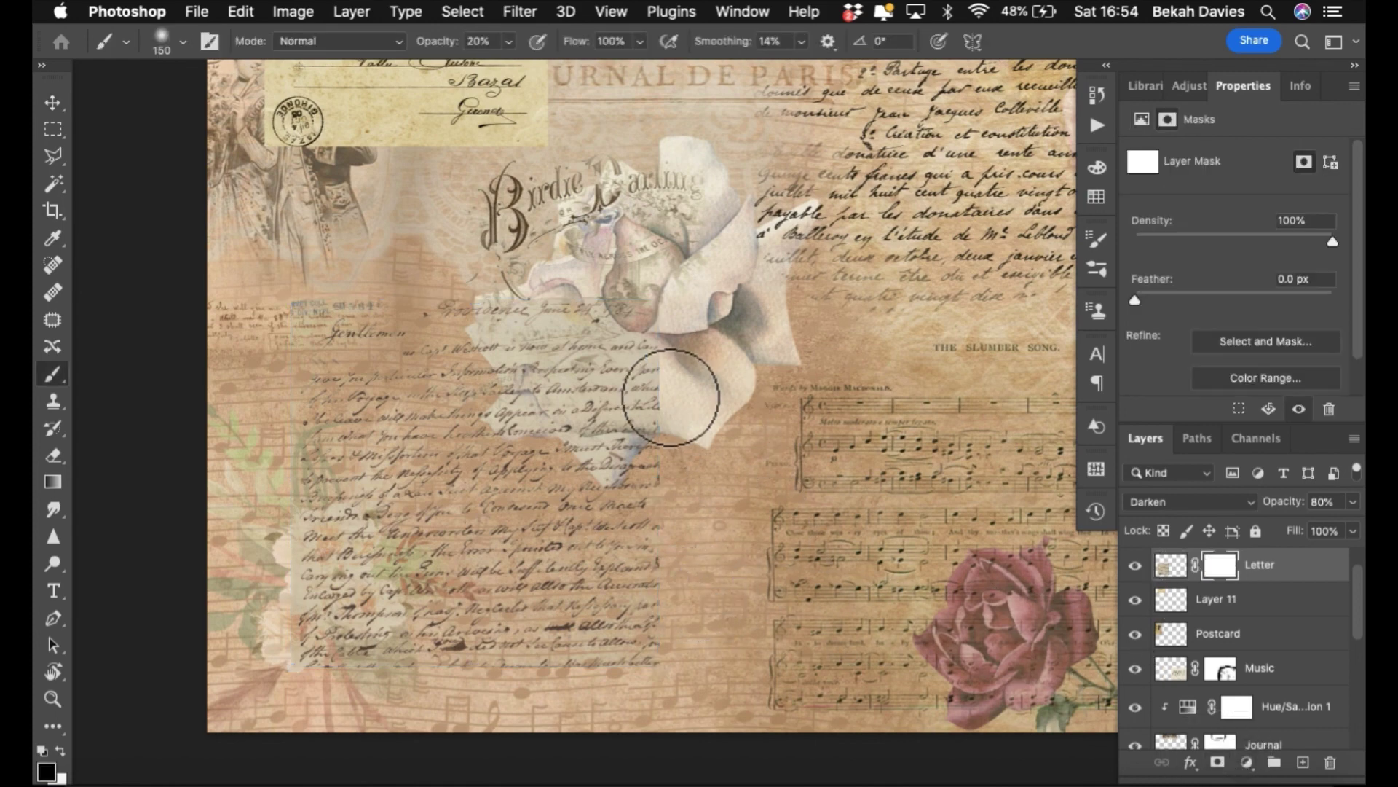
pyautogui.press('[')
pyautogui.press('[')
pyautogui.press('[')
pyautogui.press('[')
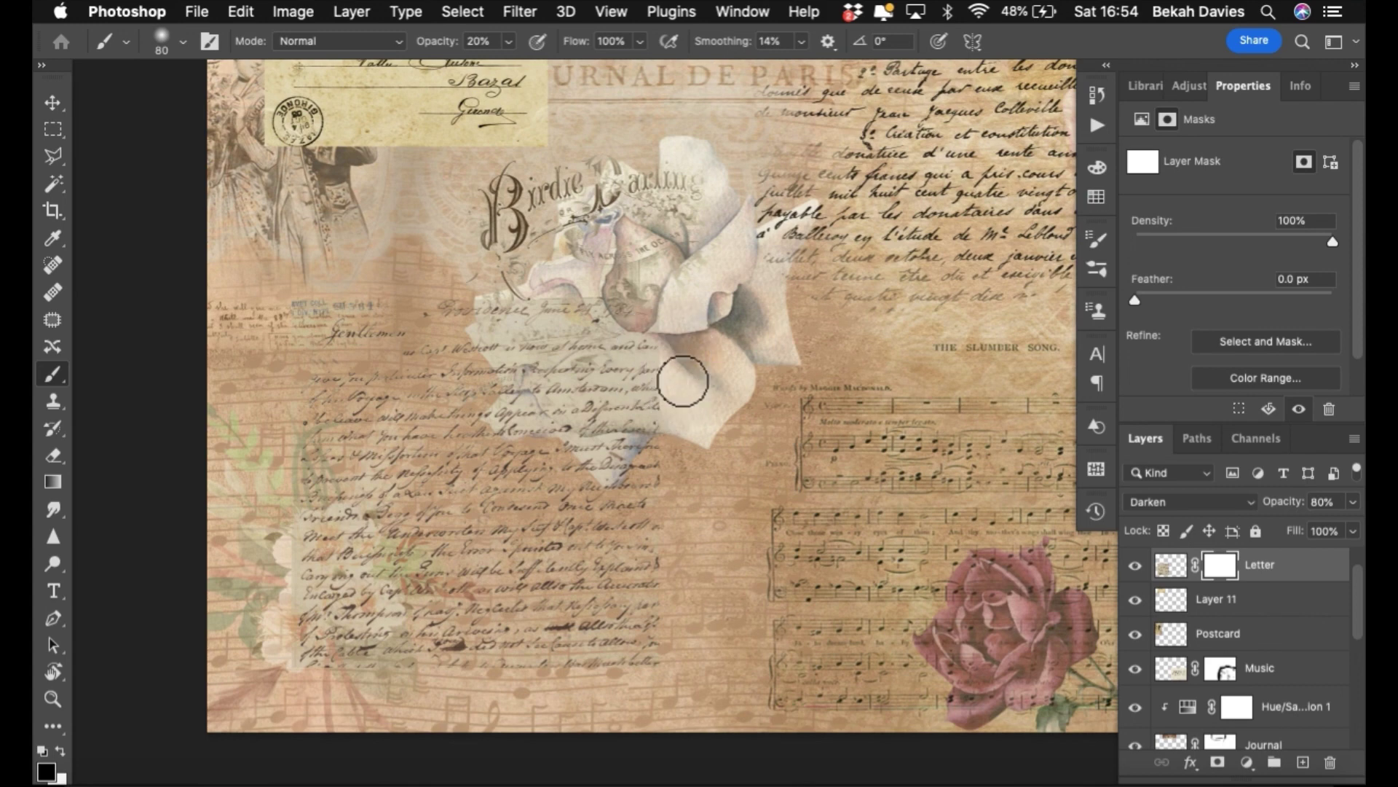
# - Paint black on the Letter mask at 20% opacity to soften the handwriting over the white rose and around the letter's outer edges
pyautogui.moveTo(653, 379)
pyautogui.mouseDown()
pyautogui.moveTo(674, 399)
pyautogui.moveTo(653, 314)
pyautogui.moveTo(527, 296)
pyautogui.moveTo(611, 294)
pyautogui.moveTo(486, 293)
pyautogui.moveTo(663, 298)
pyautogui.moveTo(625, 290)
pyautogui.moveTo(655, 338)
pyautogui.mouseUp()
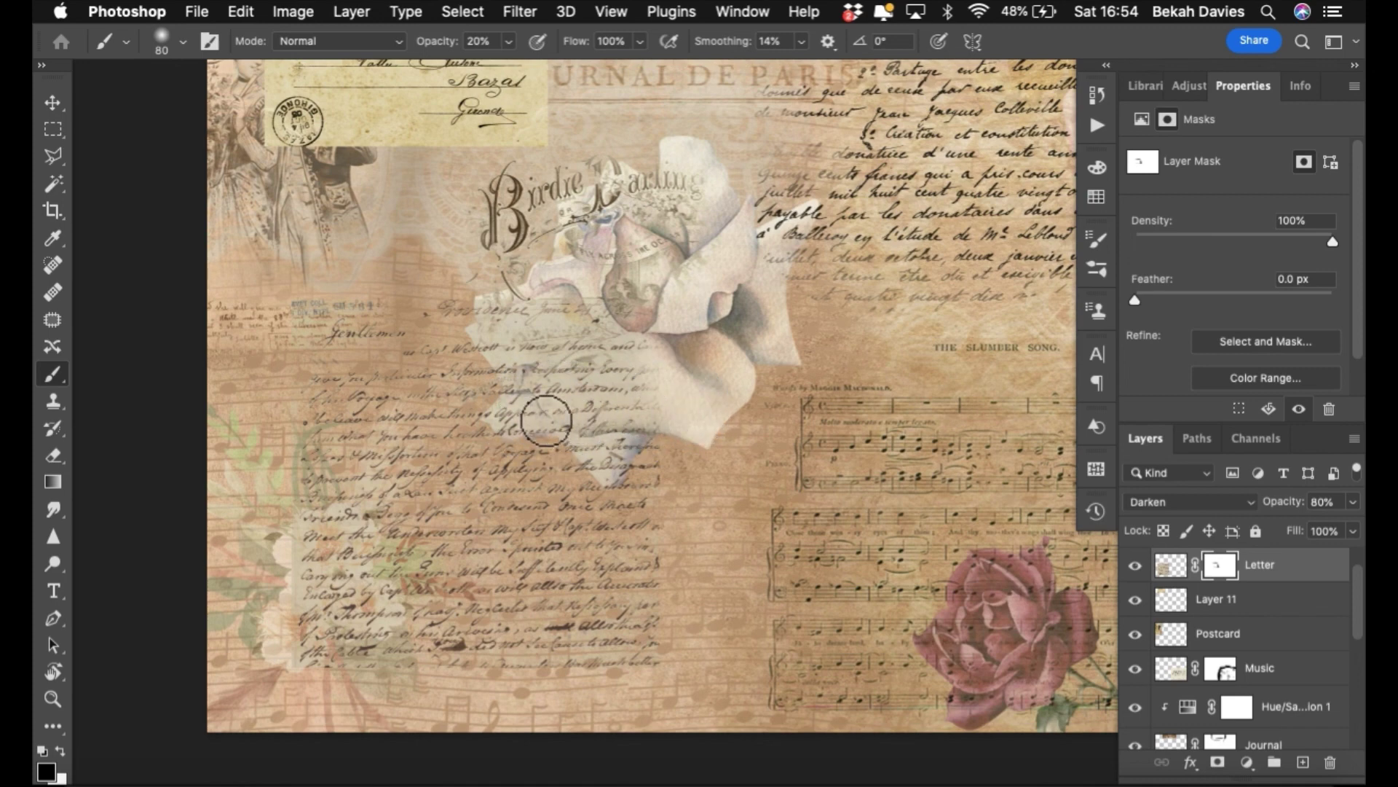
pyautogui.moveTo(513, 350); pyautogui.dragTo(525, 357)
pyautogui.press('super+z')
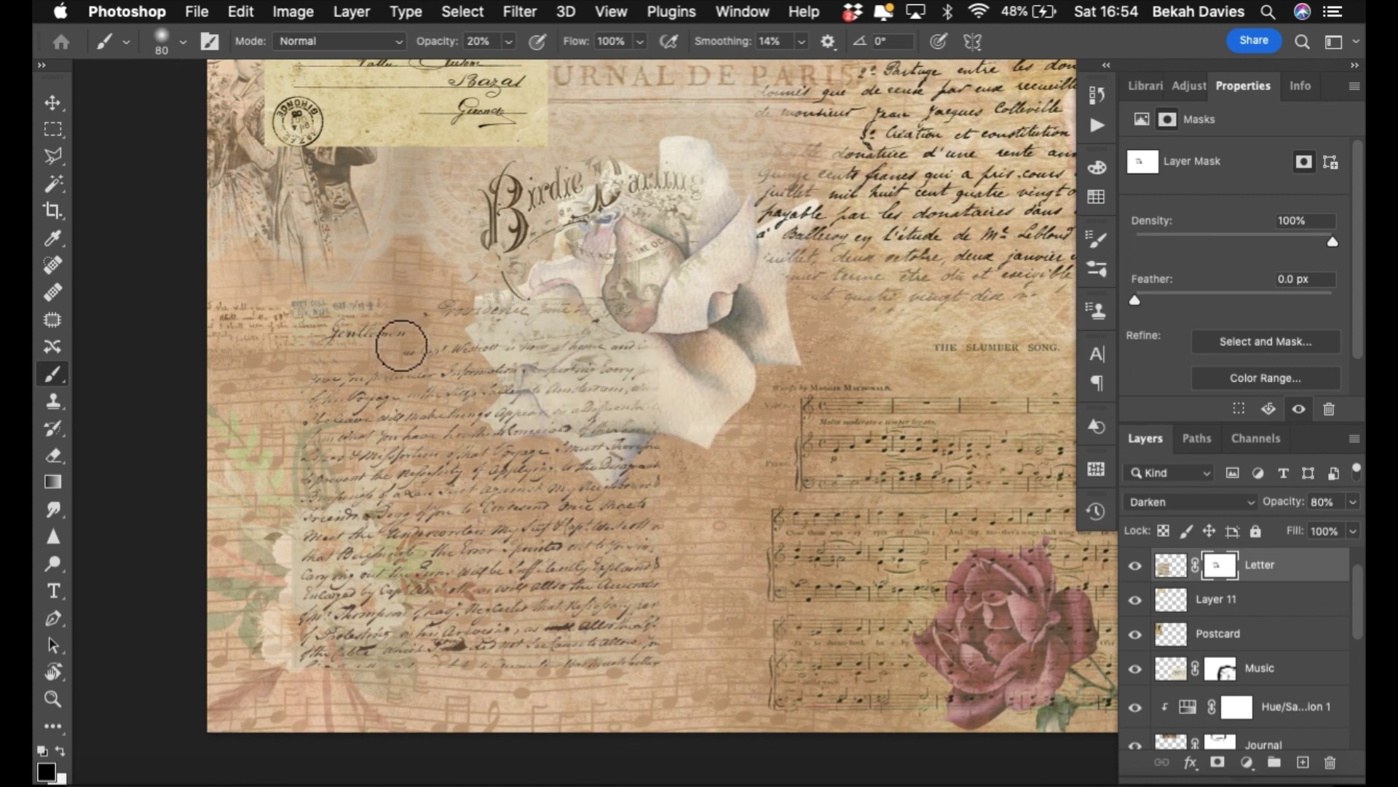
pyautogui.moveTo(536, 291); pyautogui.dragTo(509, 285)
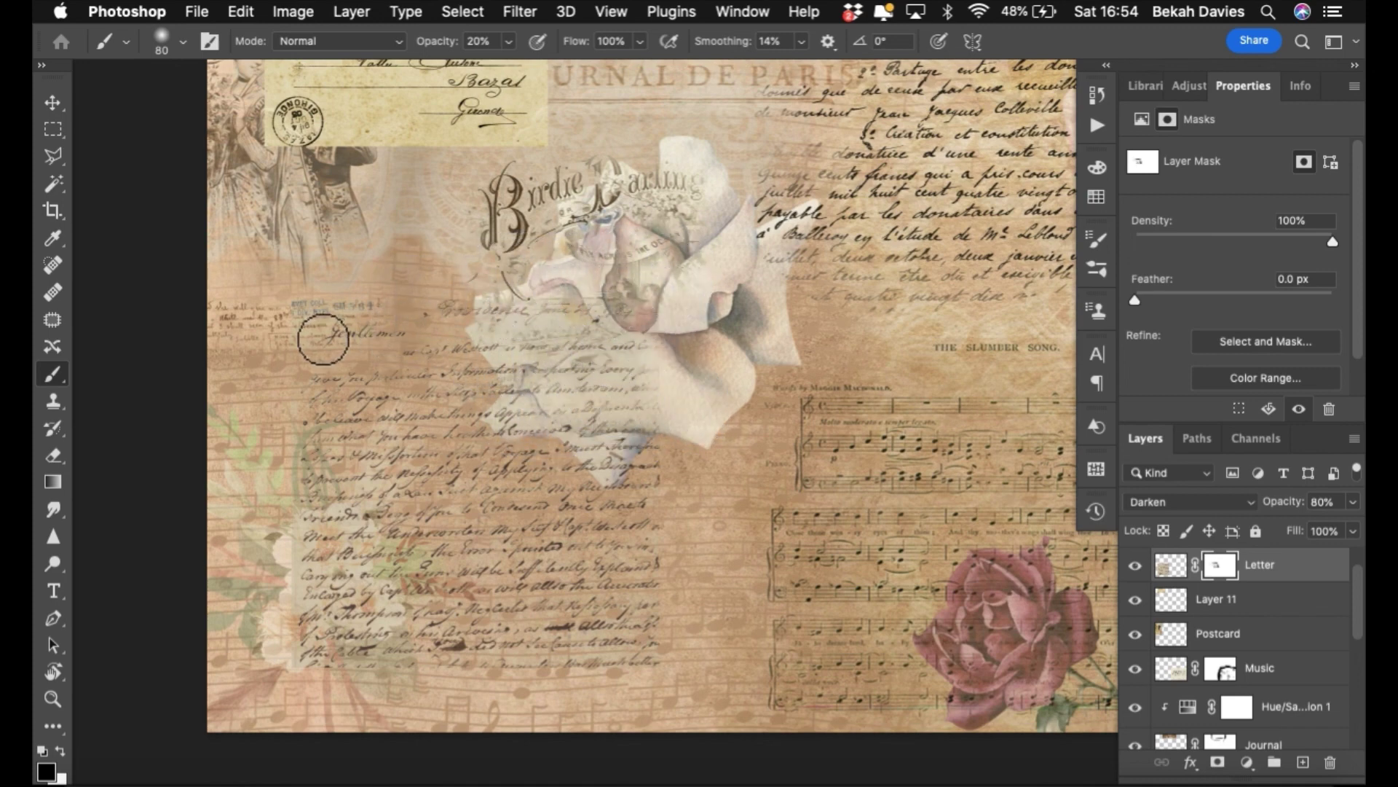
pyautogui.moveTo(267, 490)
pyautogui.mouseDown()
pyautogui.moveTo(305, 671)
pyautogui.moveTo(289, 531)
pyautogui.moveTo(338, 664)
pyautogui.moveTo(330, 693)
pyautogui.mouseUp()
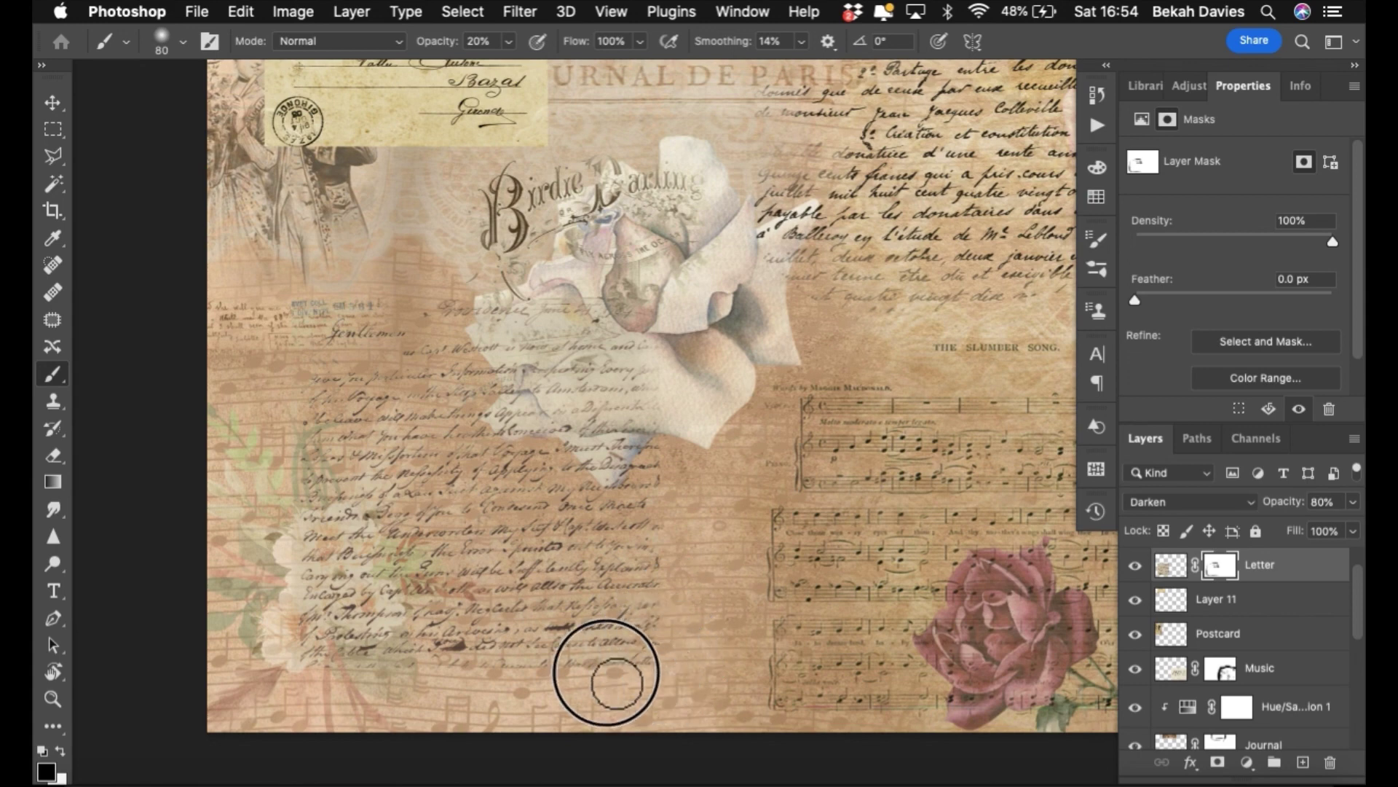
pyautogui.moveTo(665, 468)
pyautogui.mouseDown()
pyautogui.moveTo(653, 421)
pyautogui.moveTo(552, 413)
pyautogui.mouseUp()
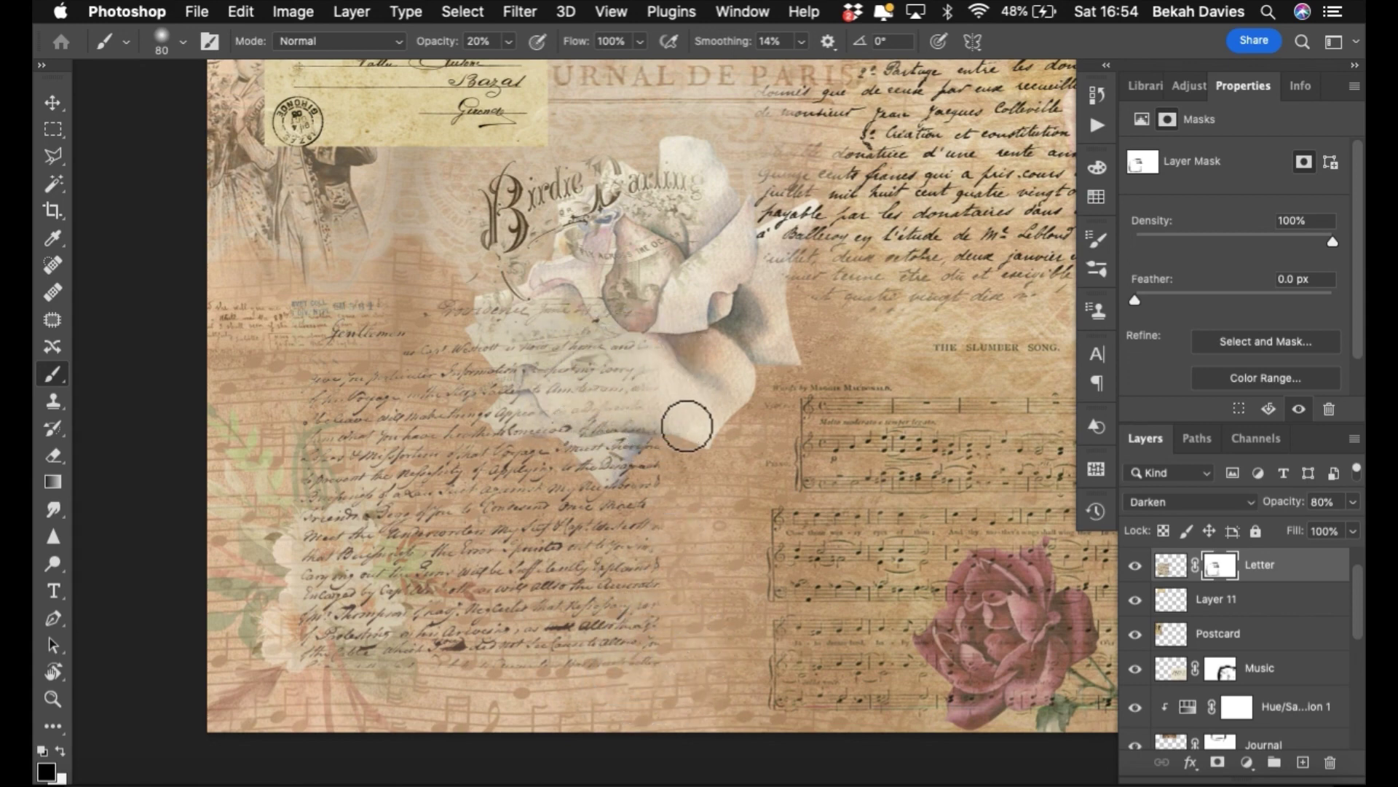
# - Fade uneven patches of the letter's lower edges, centre and the writing over the pale flowers with further brushstrokes on the mask
pyautogui.moveTo(634, 534)
pyautogui.mouseDown()
pyautogui.moveTo(667, 549)
pyautogui.moveTo(582, 569)
pyautogui.moveTo(634, 598)
pyautogui.mouseUp()
pyautogui.moveTo(543, 643)
pyautogui.mouseDown()
pyautogui.moveTo(556, 655)
pyautogui.moveTo(481, 652)
pyautogui.mouseUp()
pyautogui.moveTo(353, 569)
pyautogui.mouseDown()
pyautogui.moveTo(364, 579)
pyautogui.moveTo(315, 500)
pyautogui.moveTo(332, 451)
pyautogui.mouseUp()
pyautogui.moveTo(346, 347)
pyautogui.mouseDown()
pyautogui.moveTo(299, 325)
pyautogui.moveTo(415, 400)
pyautogui.moveTo(440, 484)
pyautogui.moveTo(528, 493)
pyautogui.moveTo(513, 496)
pyautogui.mouseUp()
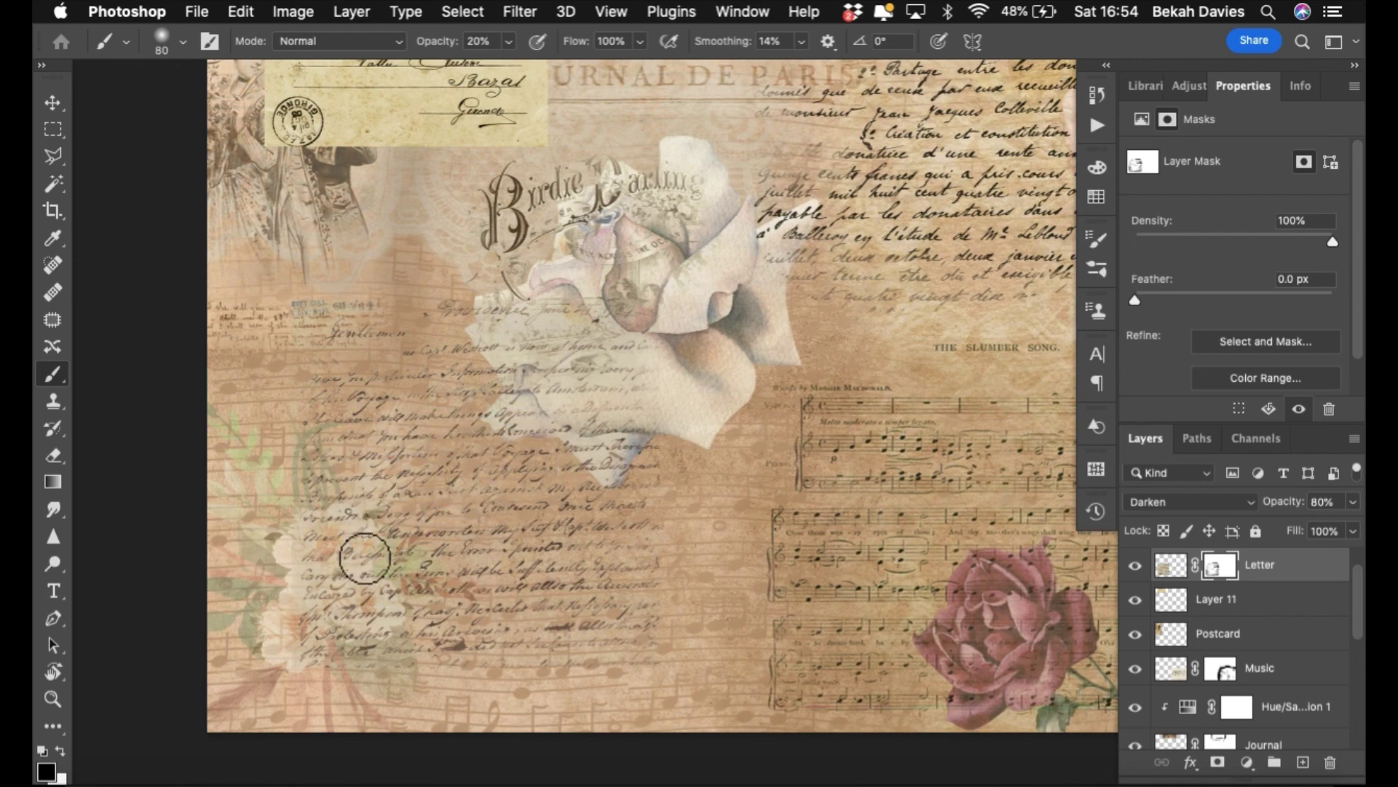
pyautogui.moveTo(353, 556)
pyautogui.mouseDown()
pyautogui.moveTo(362, 612)
pyautogui.moveTo(397, 589)
pyautogui.moveTo(411, 626)
pyautogui.mouseUp()
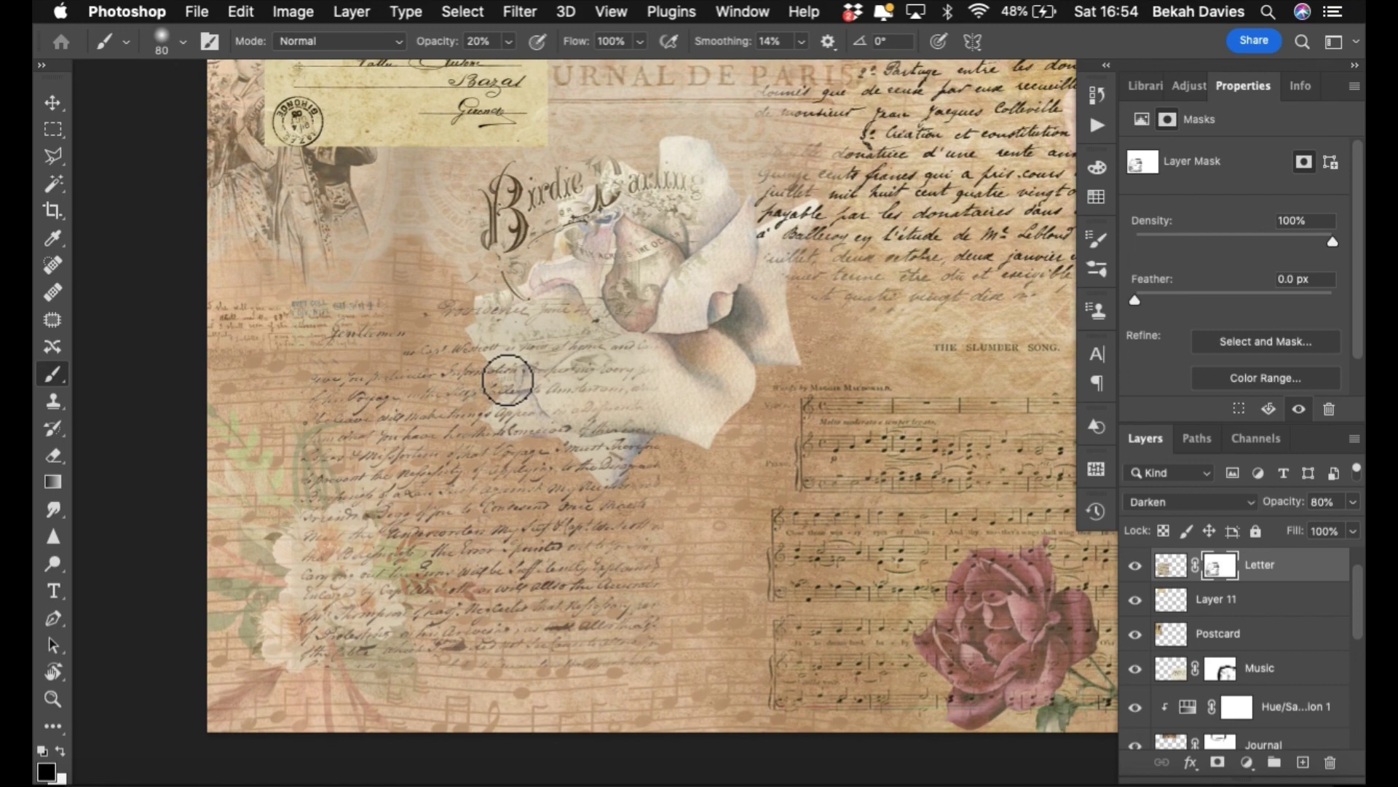
pyautogui.moveTo(508, 380)
pyautogui.mouseDown()
pyautogui.moveTo(601, 464)
pyautogui.moveTo(624, 464)
pyautogui.moveTo(663, 388)
pyautogui.moveTo(660, 494)
pyautogui.mouseUp()
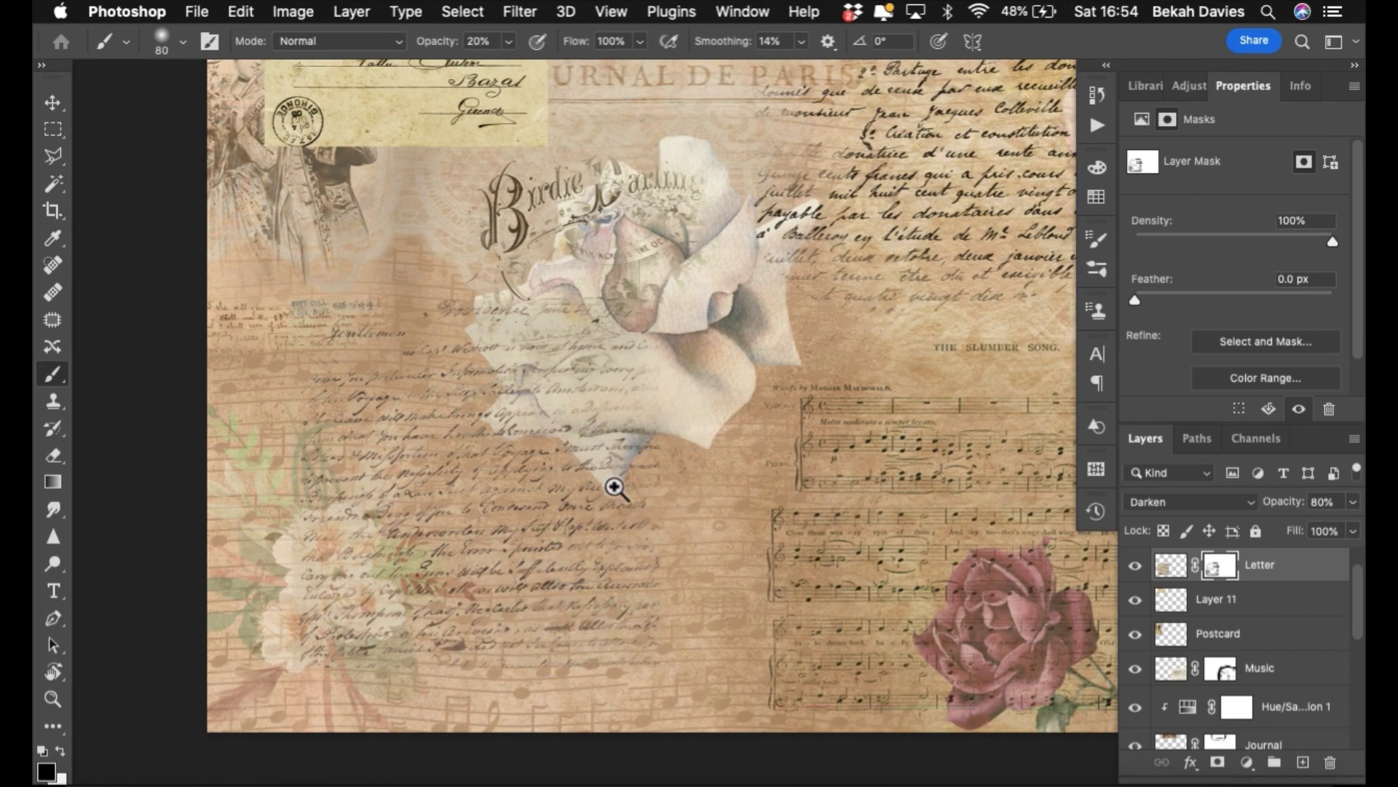
# - Select the French handwriting layer over the pink roses and rename it Letter 2
pyautogui.scroll(3, 614, 487)
pyautogui.scroll(-5, 600, 458)
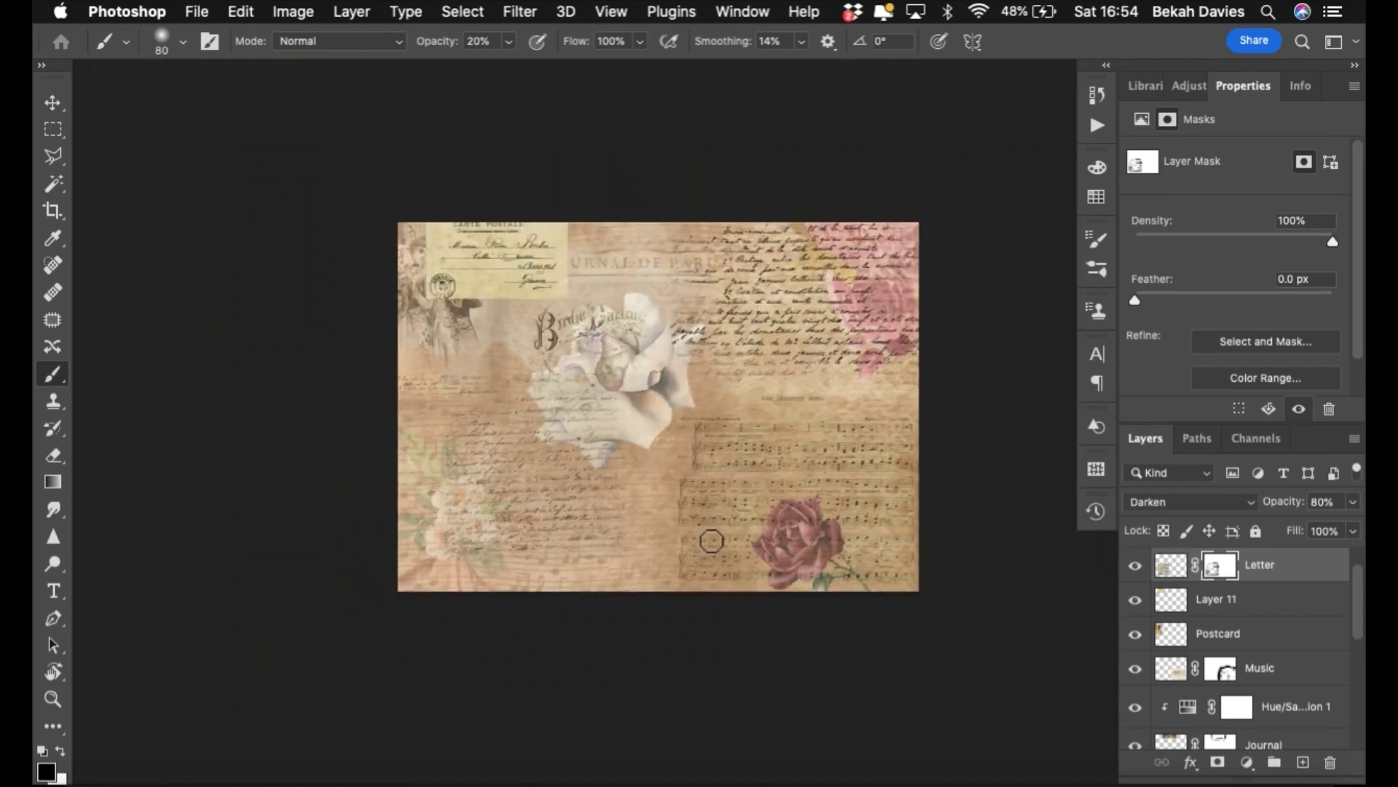
pyautogui.press('v')
pyautogui.hotkey('ctrl', 'v')
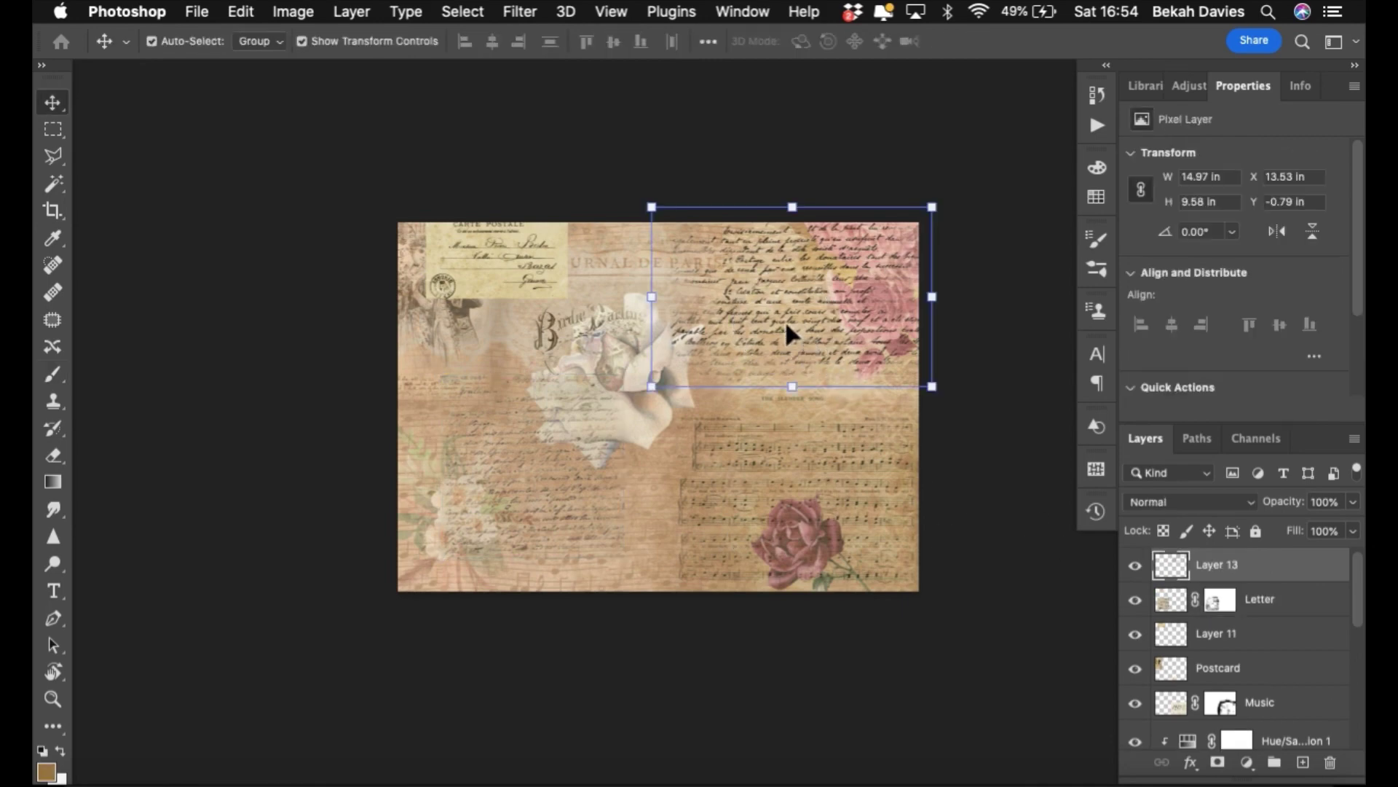
pyautogui.doubleClick(1224, 566)
pyautogui.write('Letter 2')
pyautogui.press('Return')
# - Try 70% opacity on the Letter 2 layer, settle on 60% and compare the collage with and without the change
pyautogui.scroll(2, 794, 426)
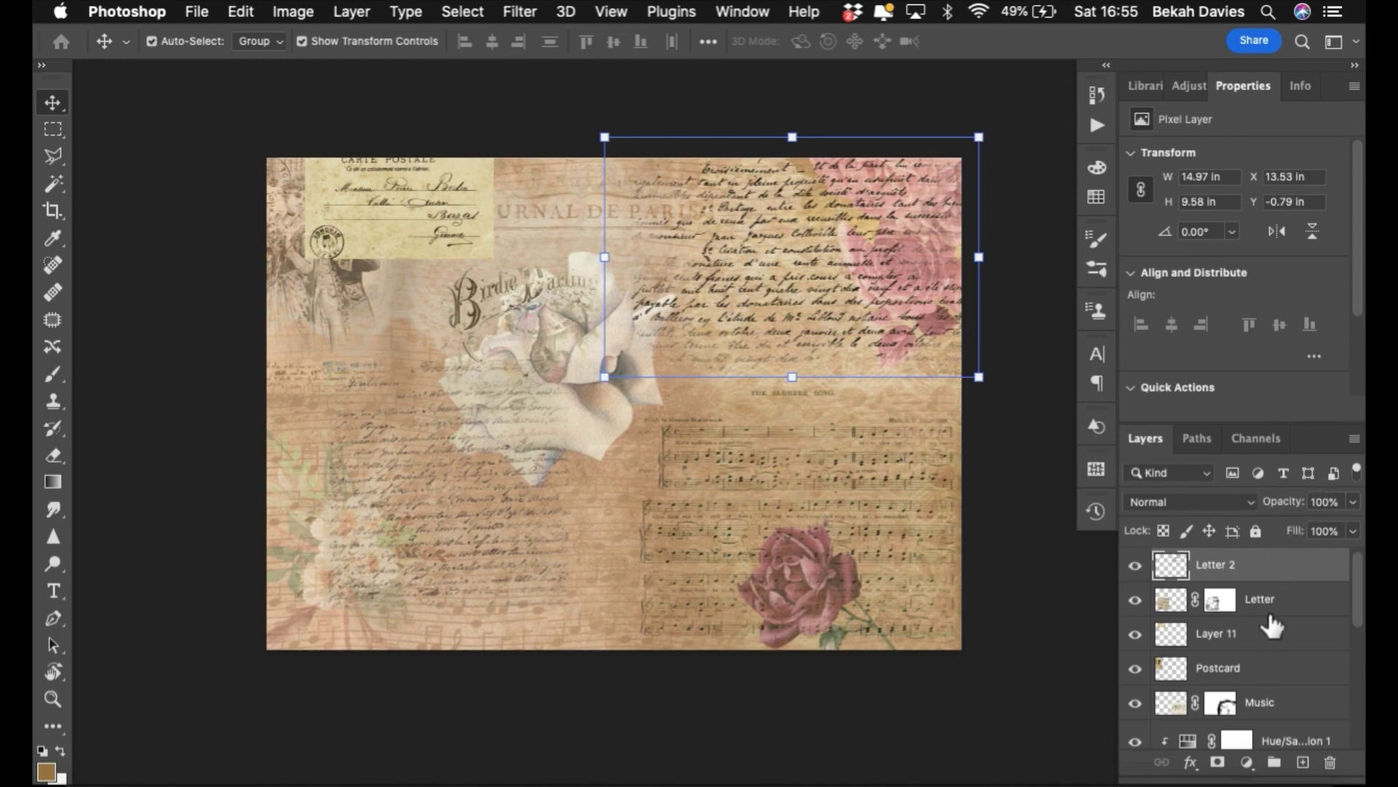
pyautogui.press('7')
pyautogui.press('6')
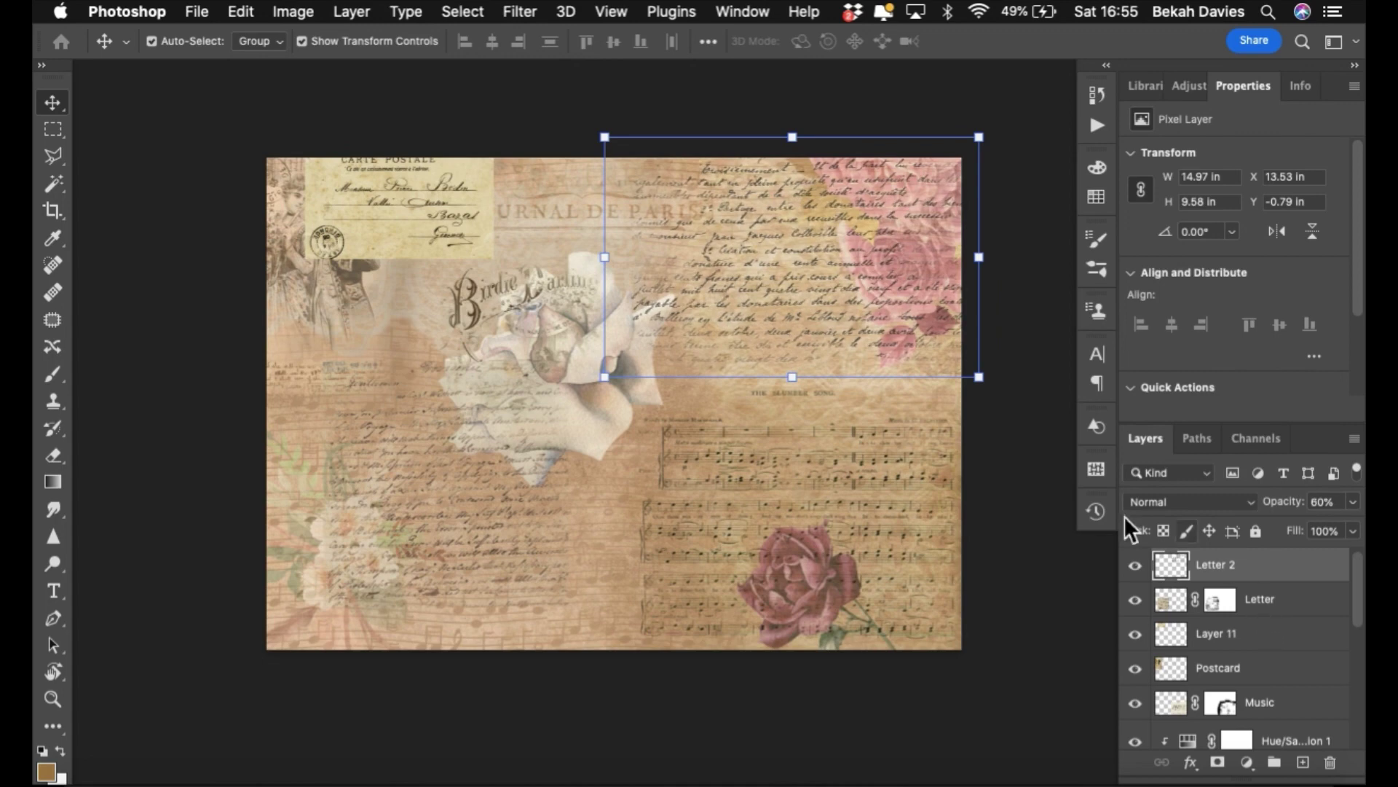
pyautogui.click(986, 466)
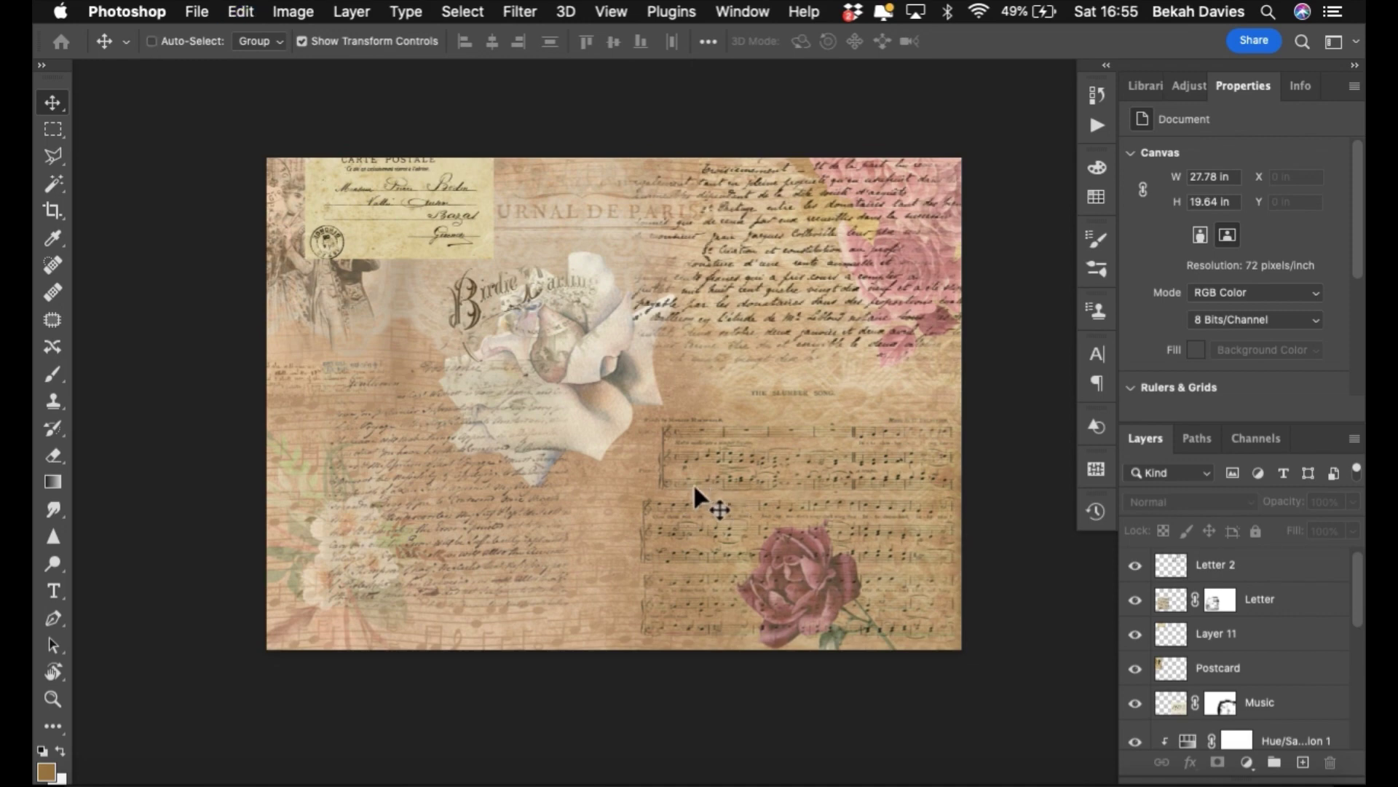
pyautogui.press('super+z')
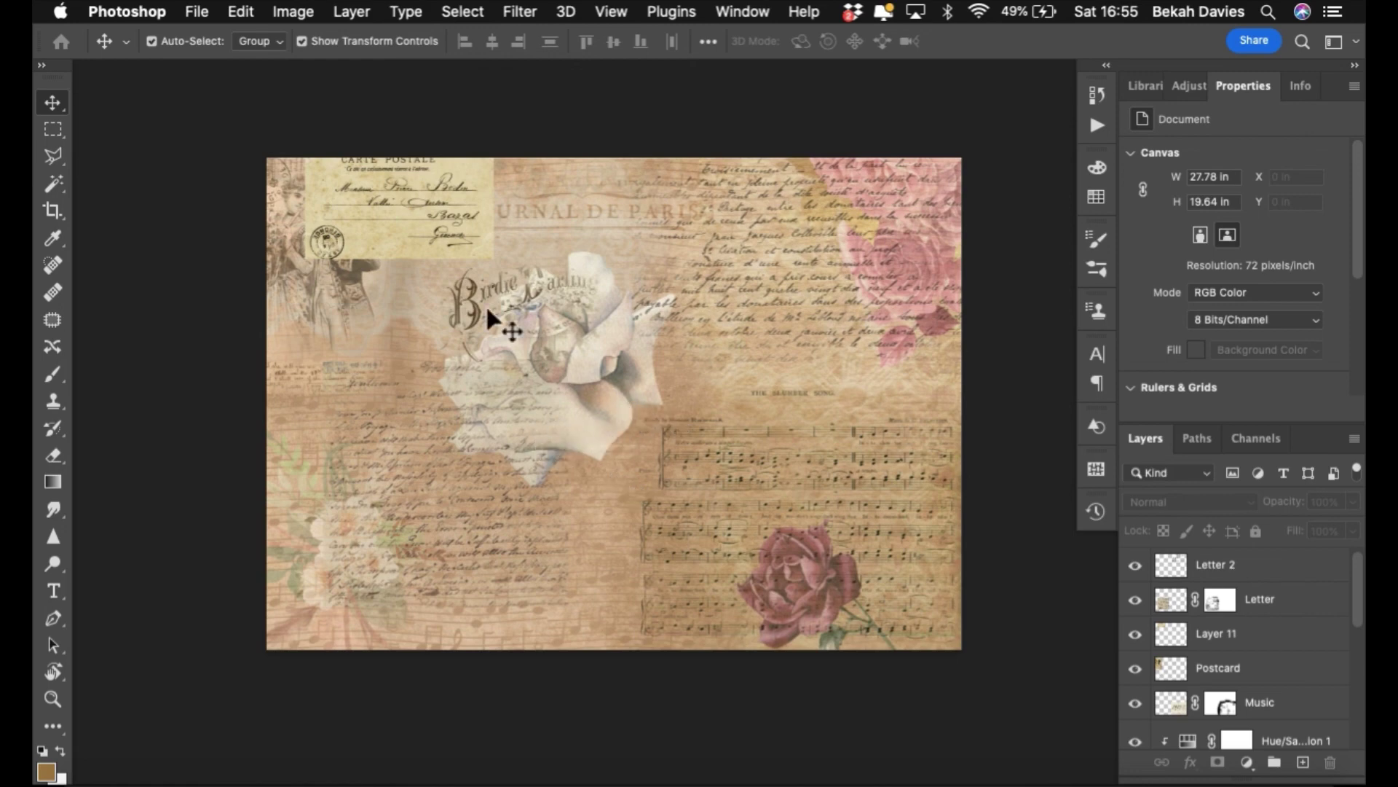
# - Move the yellow postcard between the letter and the sheet music, rotate it -90° and shift it slightly towards the letter
pyautogui.click(379, 240)
pyautogui.moveTo(404, 222); pyautogui.dragTo(607, 557)
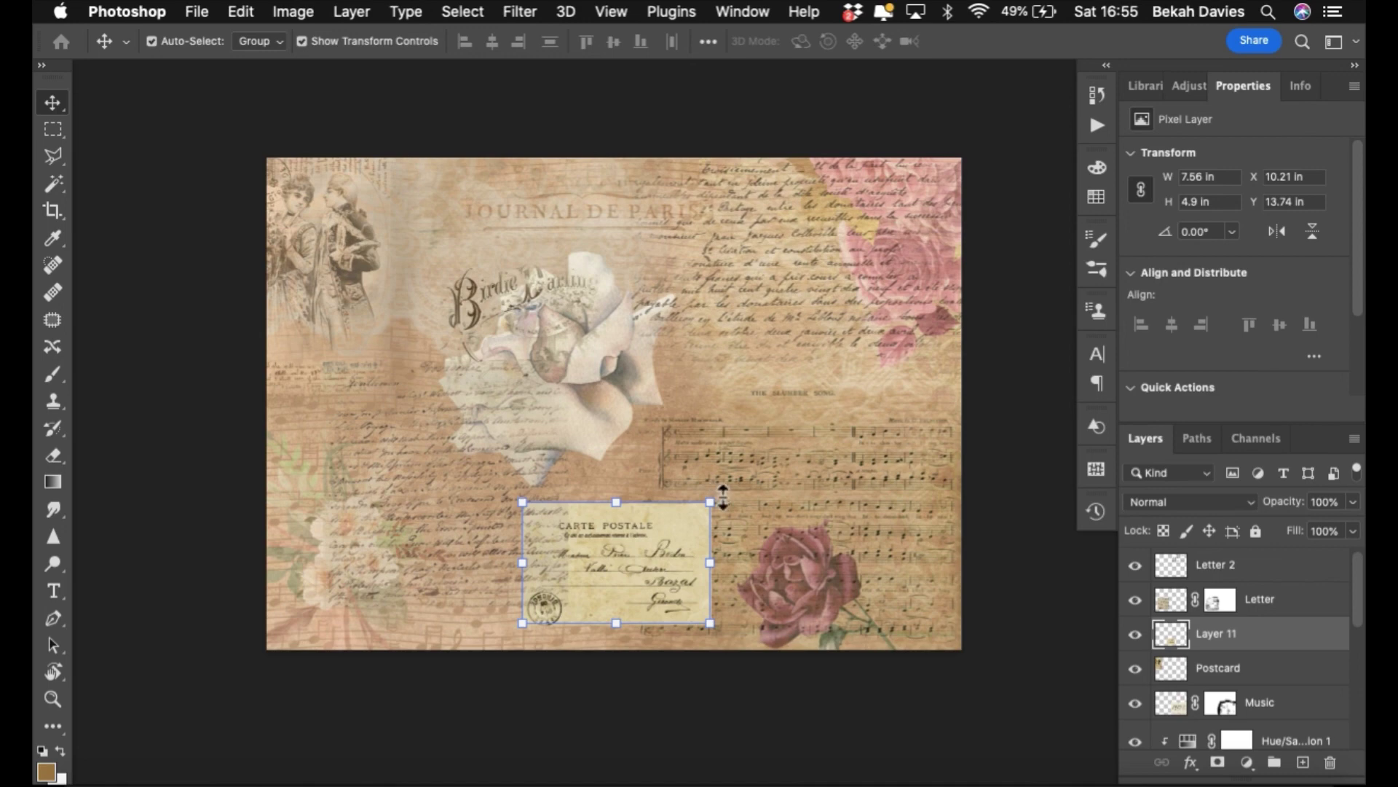
pyautogui.moveTo(732, 492)
pyautogui.mouseDown()
pyautogui.moveTo(705, 470)
pyautogui.moveTo(718, 472)
pyautogui.mouseUp()
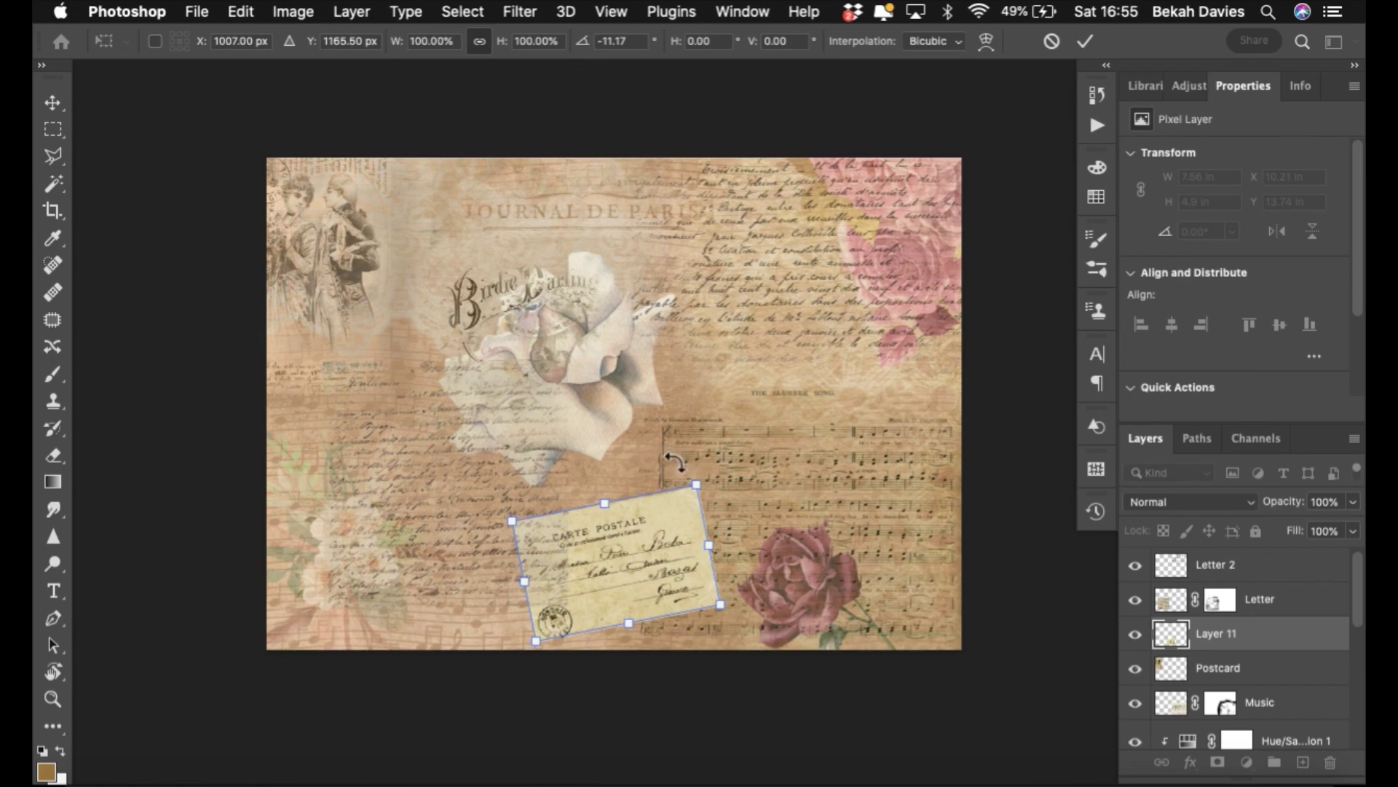
pyautogui.press('super+z')
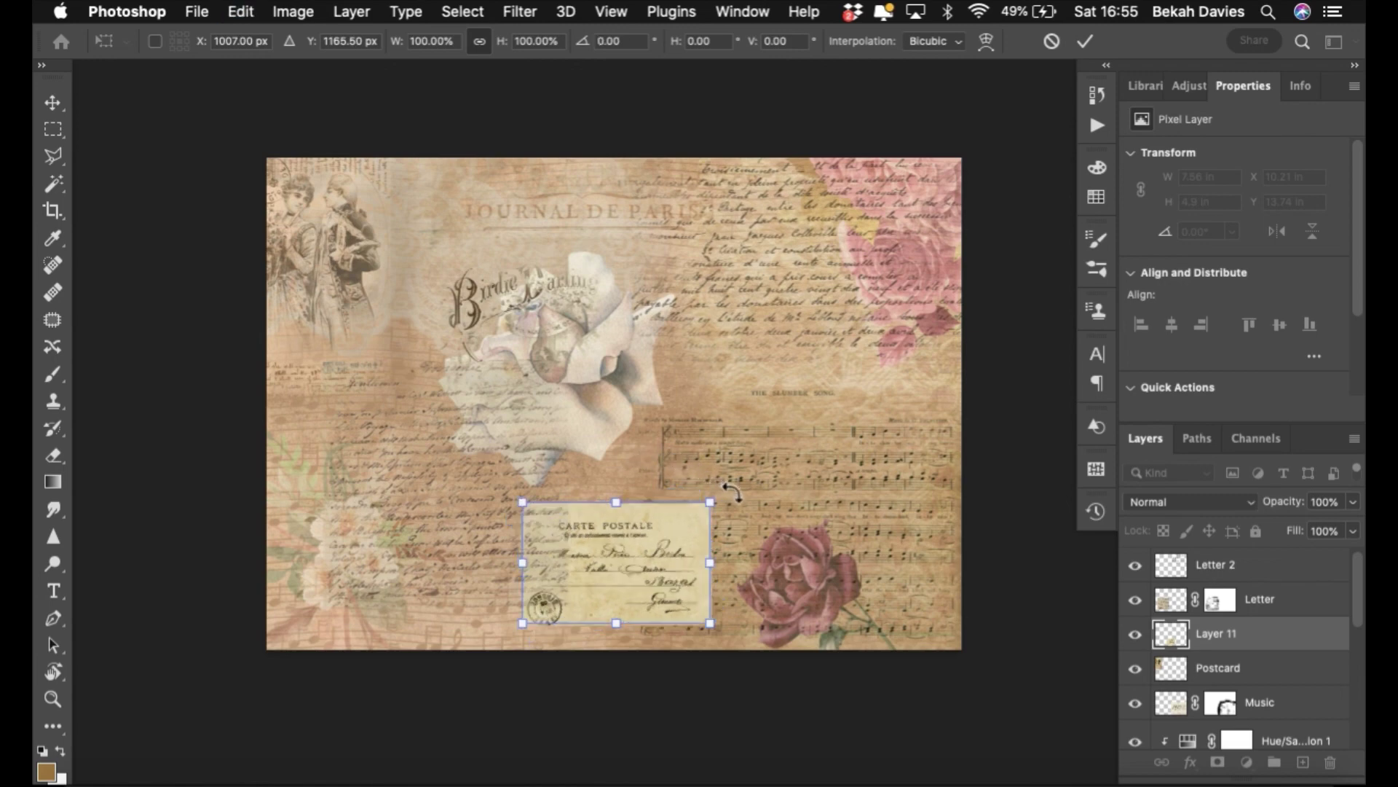
pyautogui.moveTo(732, 493); pyautogui.dragTo(557, 445)
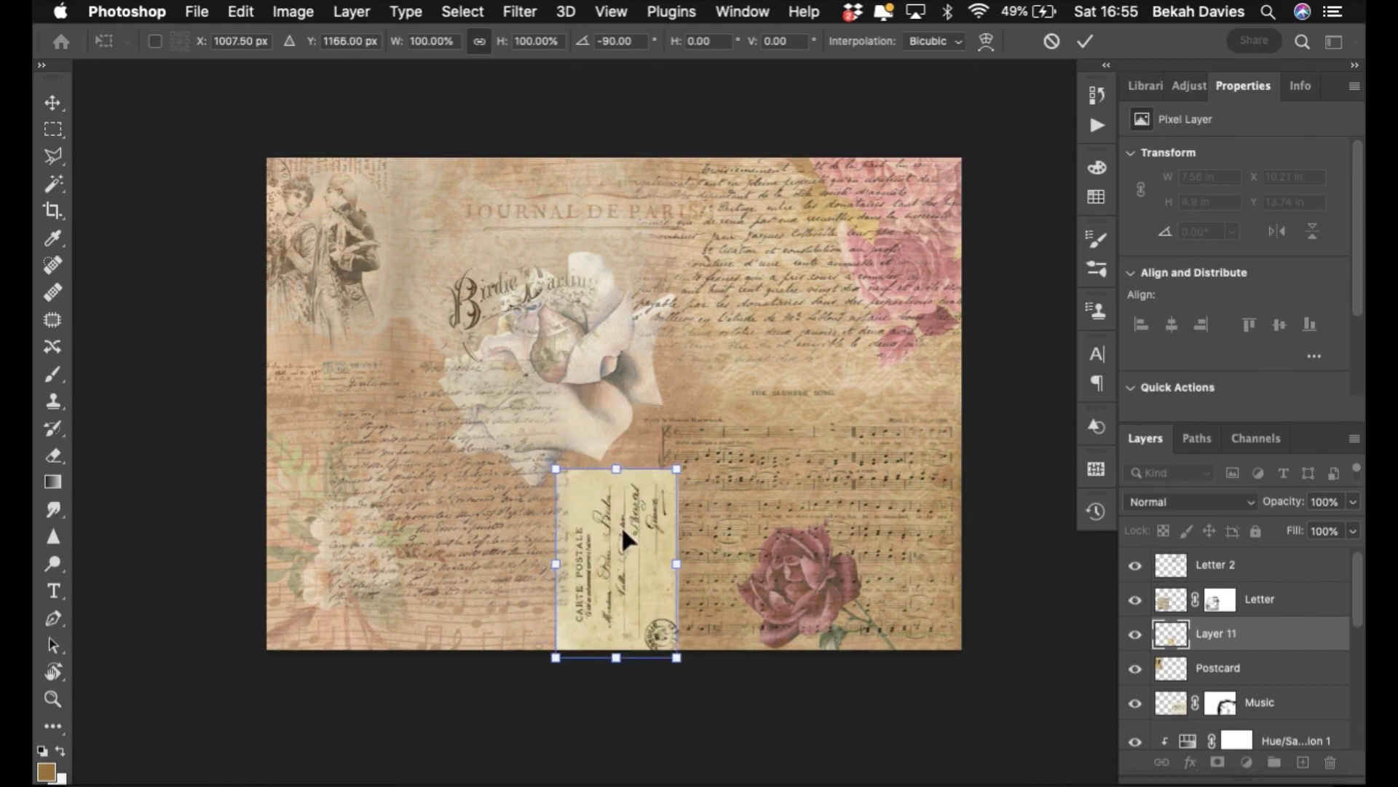
pyautogui.moveTo(619, 532); pyautogui.dragTo(568, 532)
# - Try tilting the postcard to about -63.71° below the white rose, then undo the tilt
pyautogui.moveTo(645, 464)
pyautogui.mouseDown()
pyautogui.moveTo(671, 434)
pyautogui.moveTo(614, 504)
pyautogui.moveTo(602, 493)
pyautogui.moveTo(663, 477)
pyautogui.mouseUp()
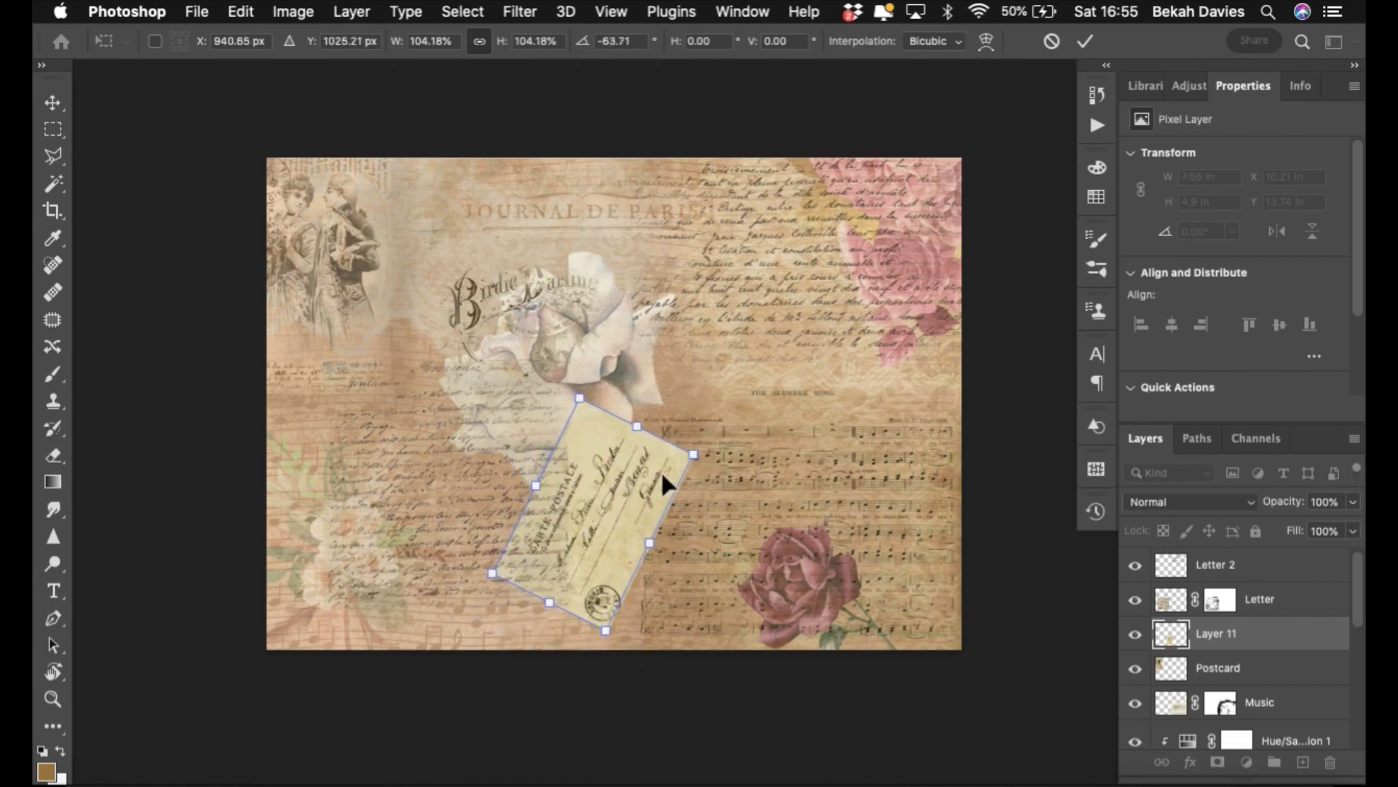
pyautogui.moveTo(584, 391)
pyautogui.mouseDown()
pyautogui.moveTo(568, 380)
pyautogui.moveTo(579, 390)
pyautogui.mouseUp()
pyautogui.press('super+z')
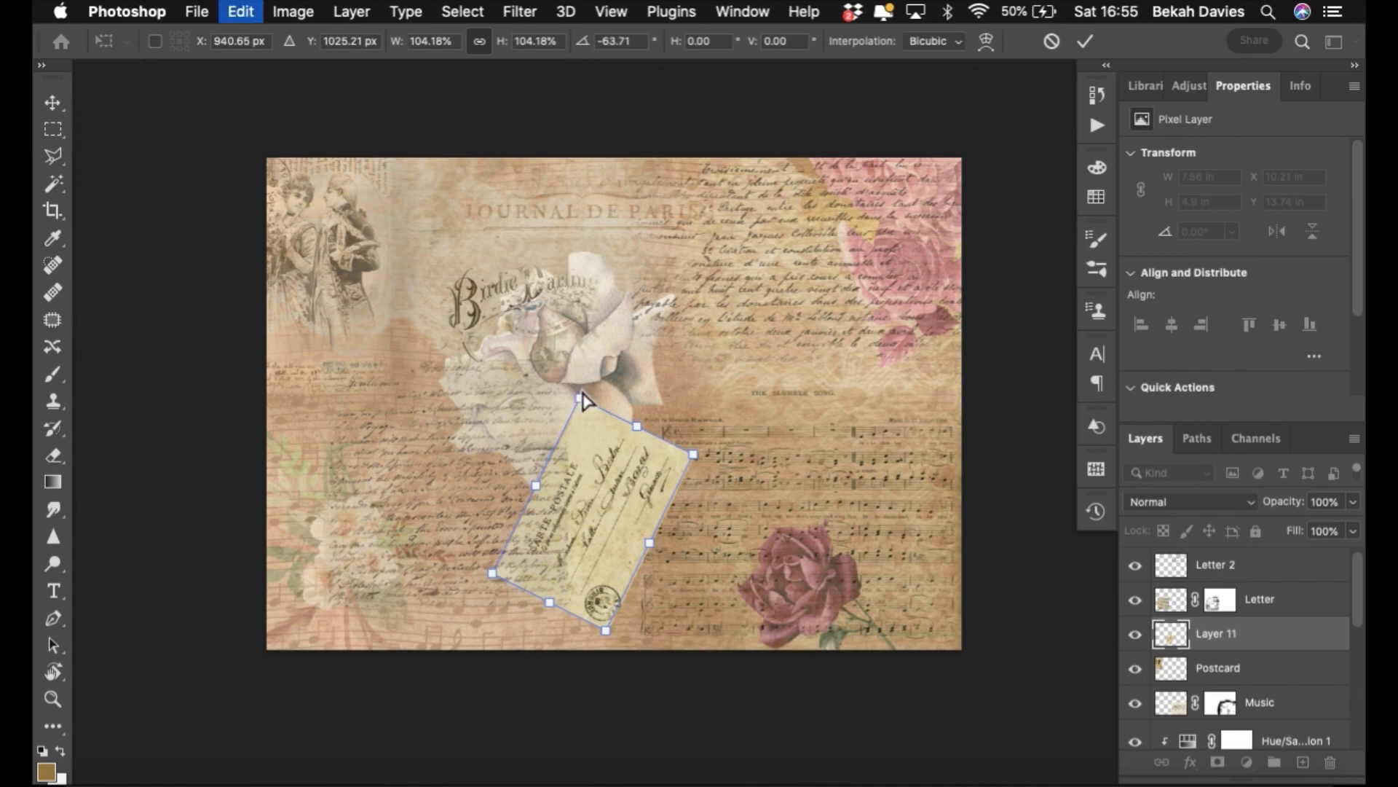
pyautogui.press('super+z')
# - Enlarge the upright postcard to about 5.64 × 8.69 in, place it at about X 9.96 in, Y 11.18 in, and apply the transform
pyautogui.moveTo(584, 534); pyautogui.dragTo(612, 499)
pyautogui.moveTo(529, 634); pyautogui.dragTo(516, 654)
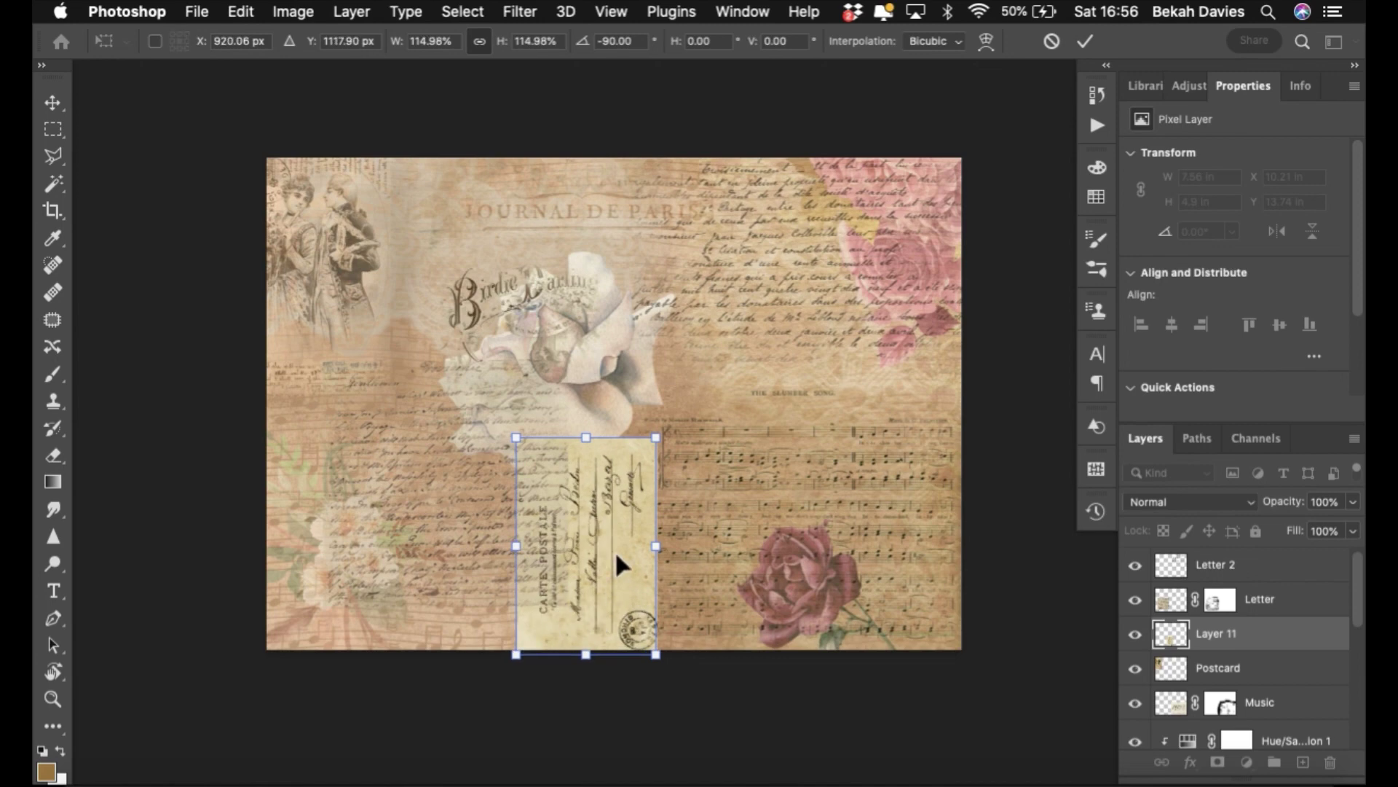
pyautogui.press('Return')
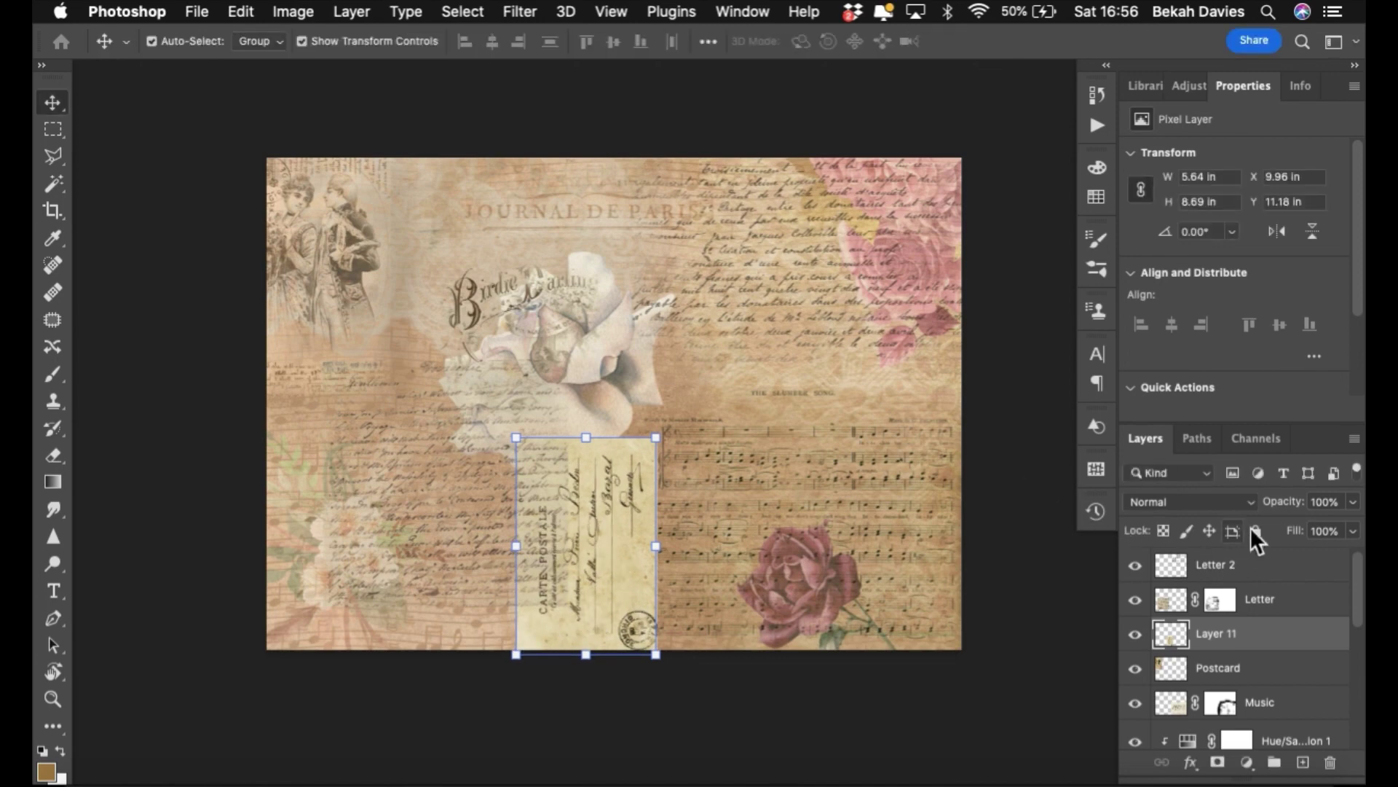
# - Lower the postcard layer's opacity to 50% and view it up close without the selection outline
pyautogui.moveTo(1273, 515); pyautogui.dragTo(1260, 509)
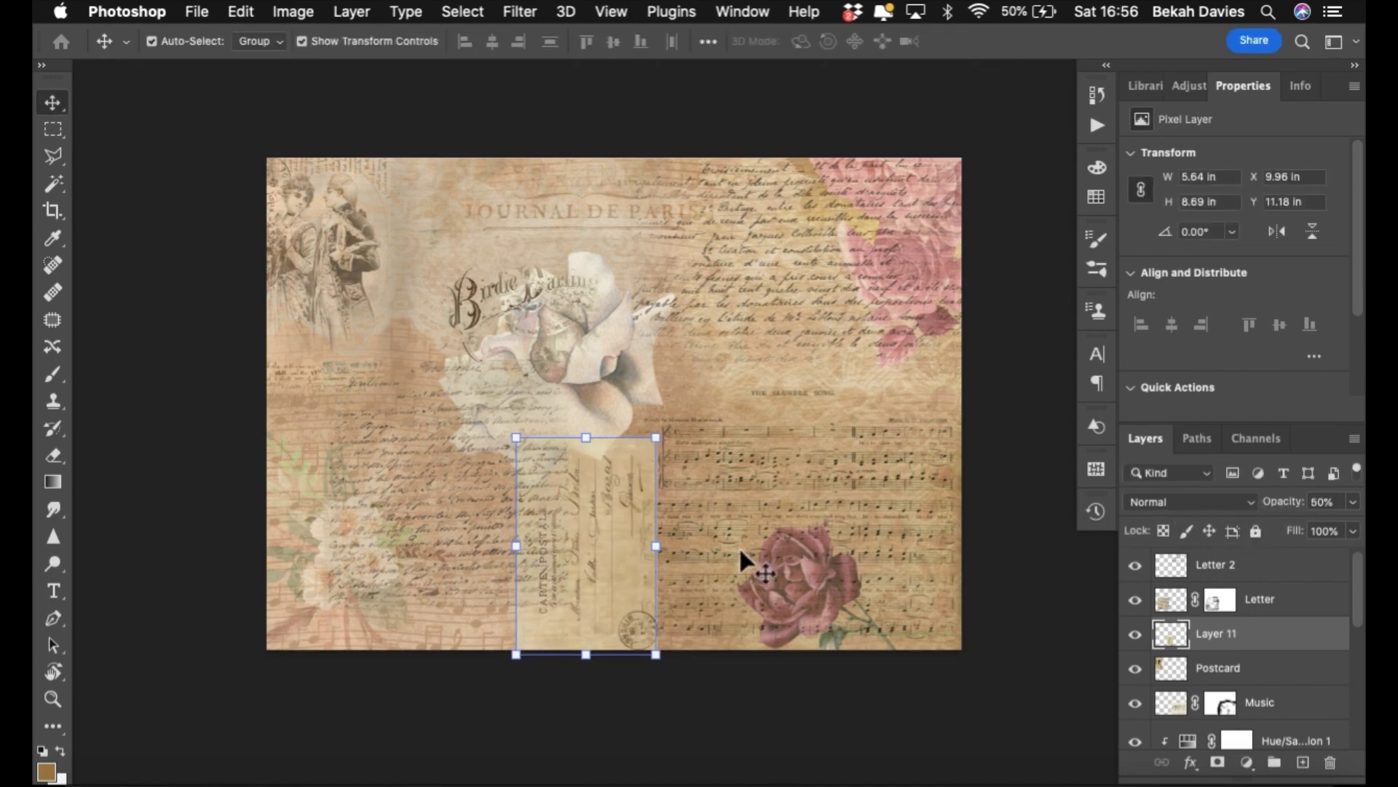
pyautogui.keyDown('super'); pyautogui.click(599, 546); pyautogui.keyUp('super')
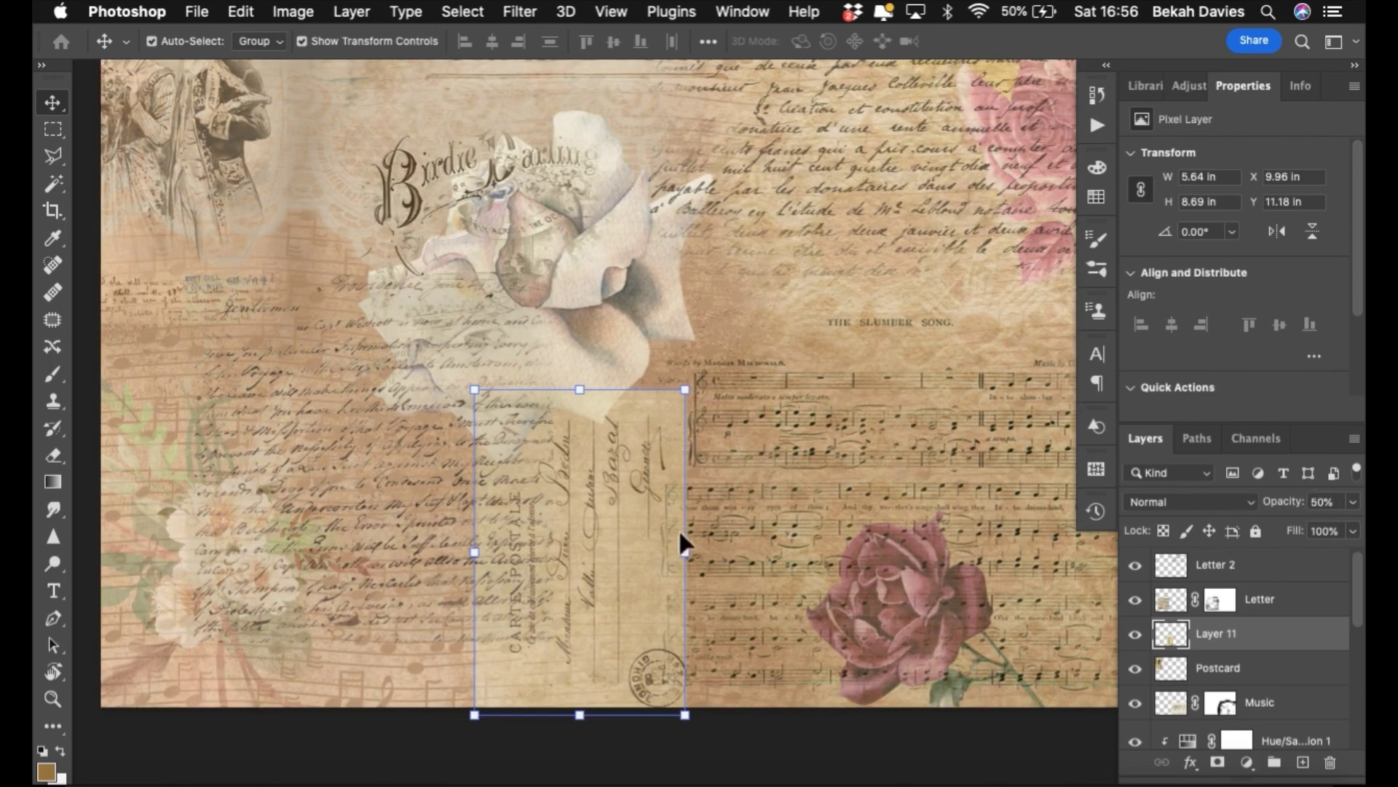
pyautogui.click(732, 746)
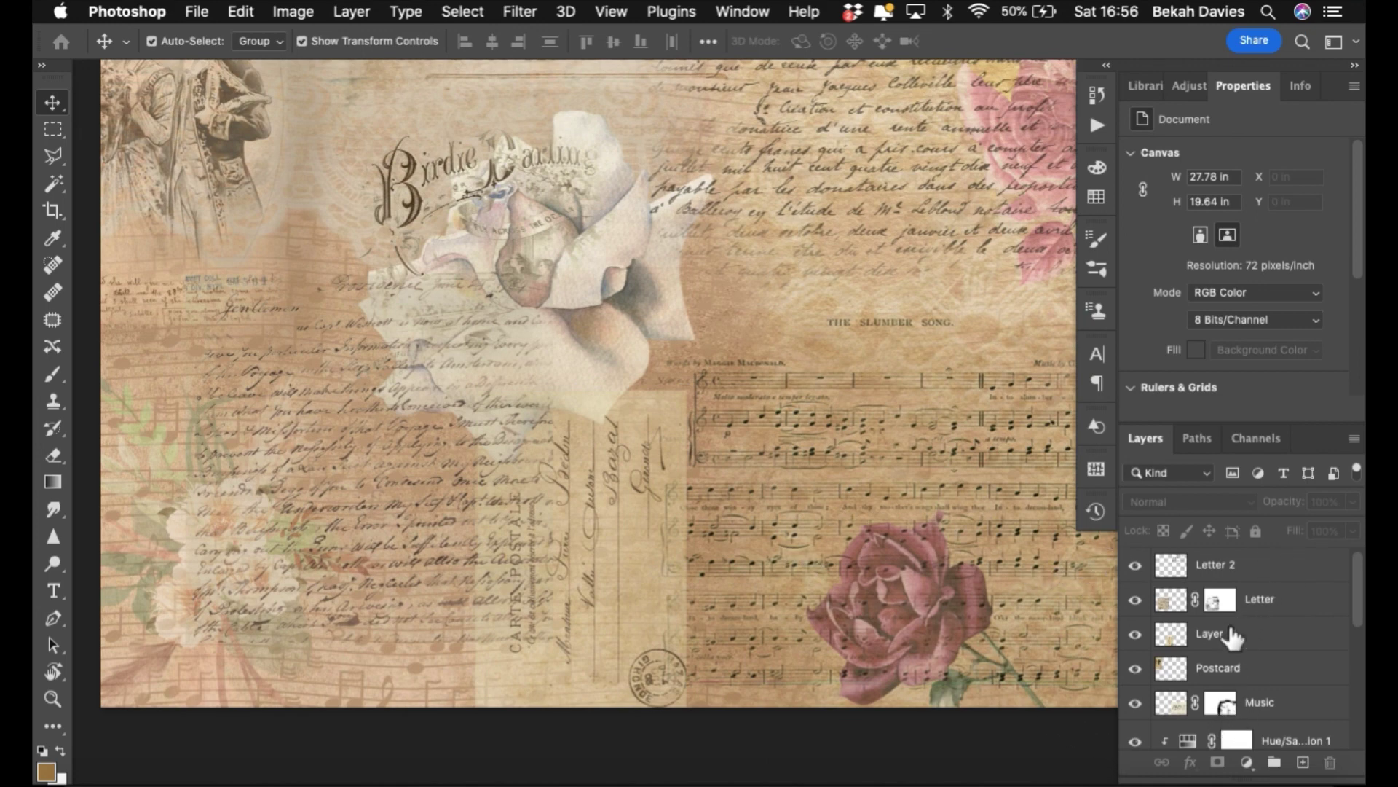
# - Reselect the upright postcard and rename its layer Postcard 2
pyautogui.click(631, 597)
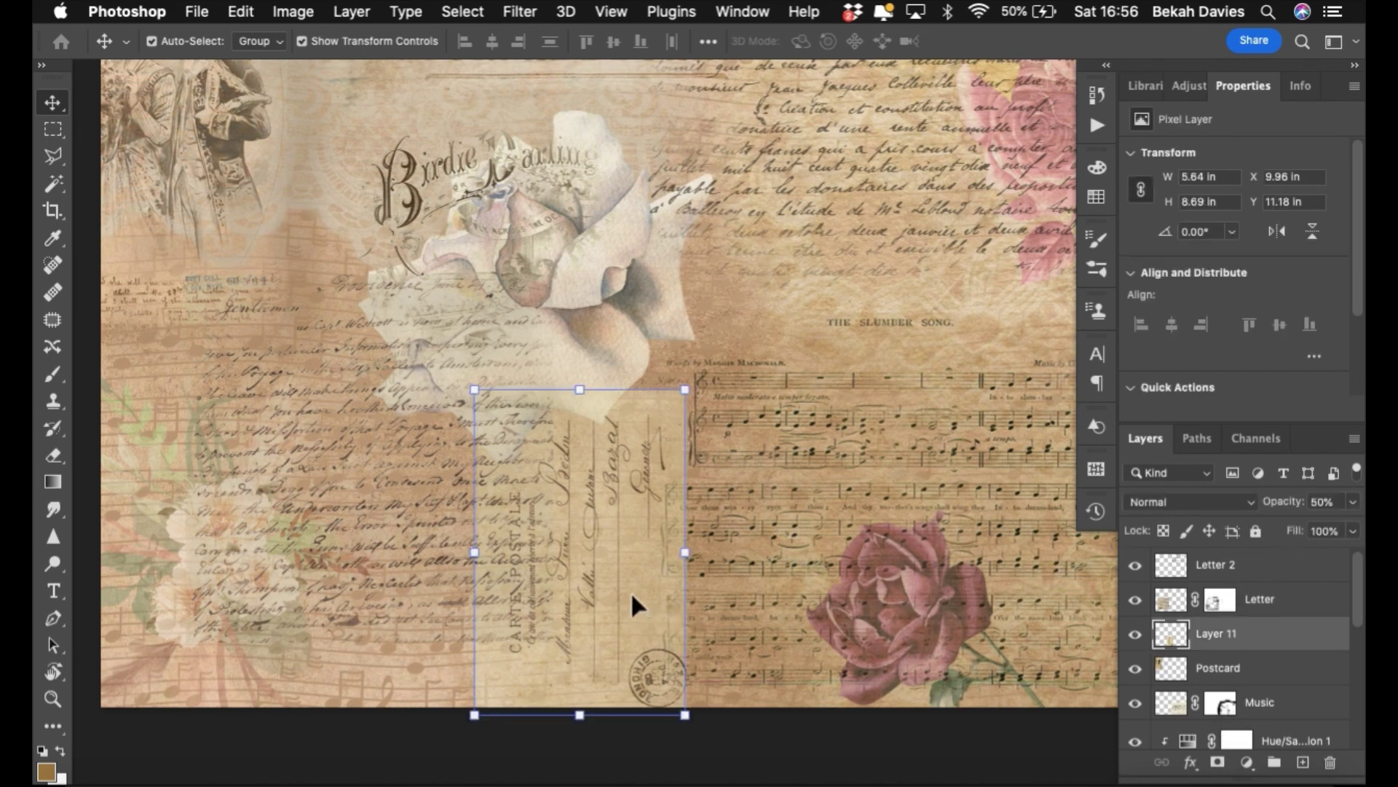
pyautogui.doubleClick(1228, 638)
pyautogui.press('Return')
# - Add a layer mask to Postcard 2 and brush over the postcard's right edge to soften it into the music sheet
pyautogui.press('b')
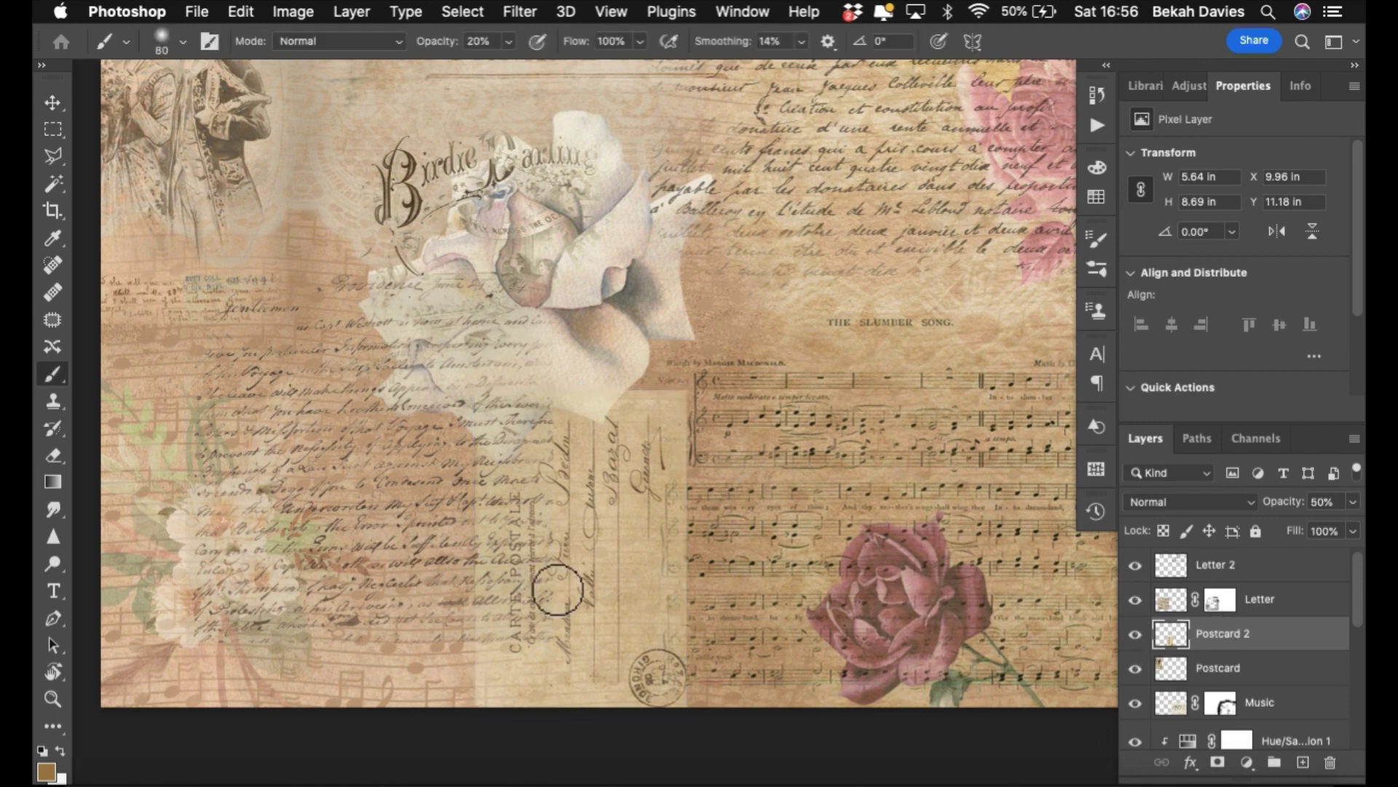
pyautogui.click(1217, 762)
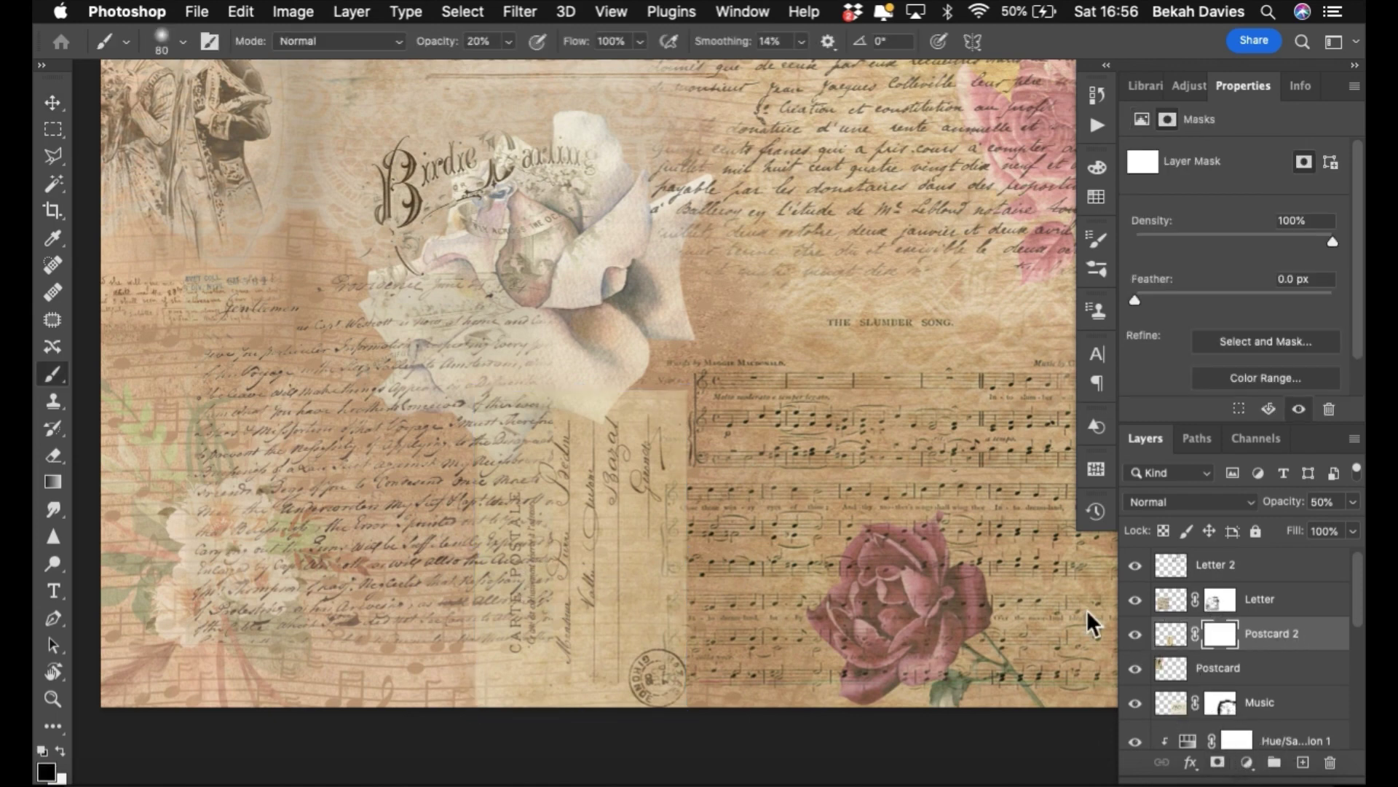
pyautogui.moveTo(665, 391)
pyautogui.mouseDown()
pyautogui.moveTo(705, 403)
pyautogui.moveTo(626, 397)
pyautogui.moveTo(685, 385)
pyautogui.moveTo(716, 476)
pyautogui.moveTo(698, 424)
pyautogui.moveTo(705, 562)
pyautogui.mouseUp()
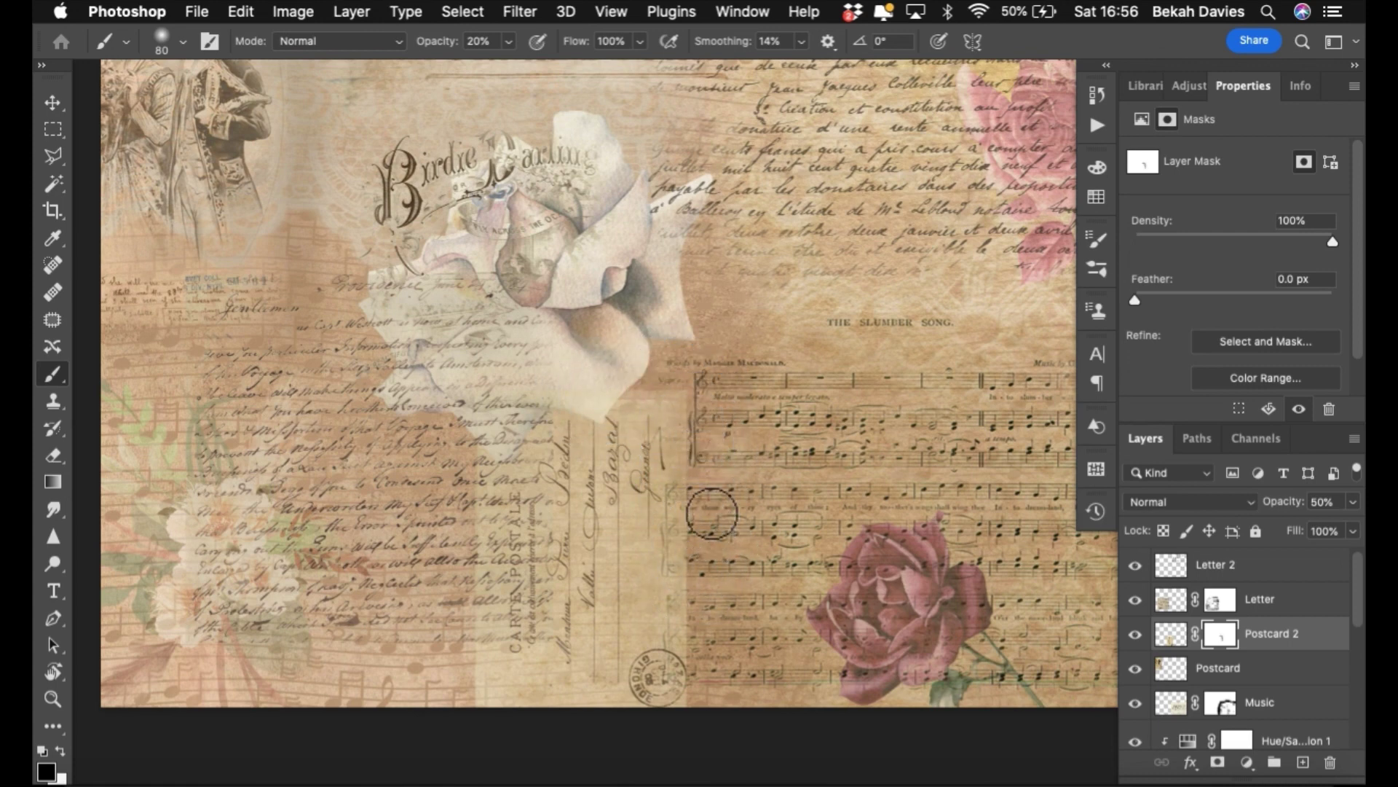
# - Set the brush opacity to 40% and fade the postcard's top and side edges on the Postcard 2 mask
pyautogui.press('4')
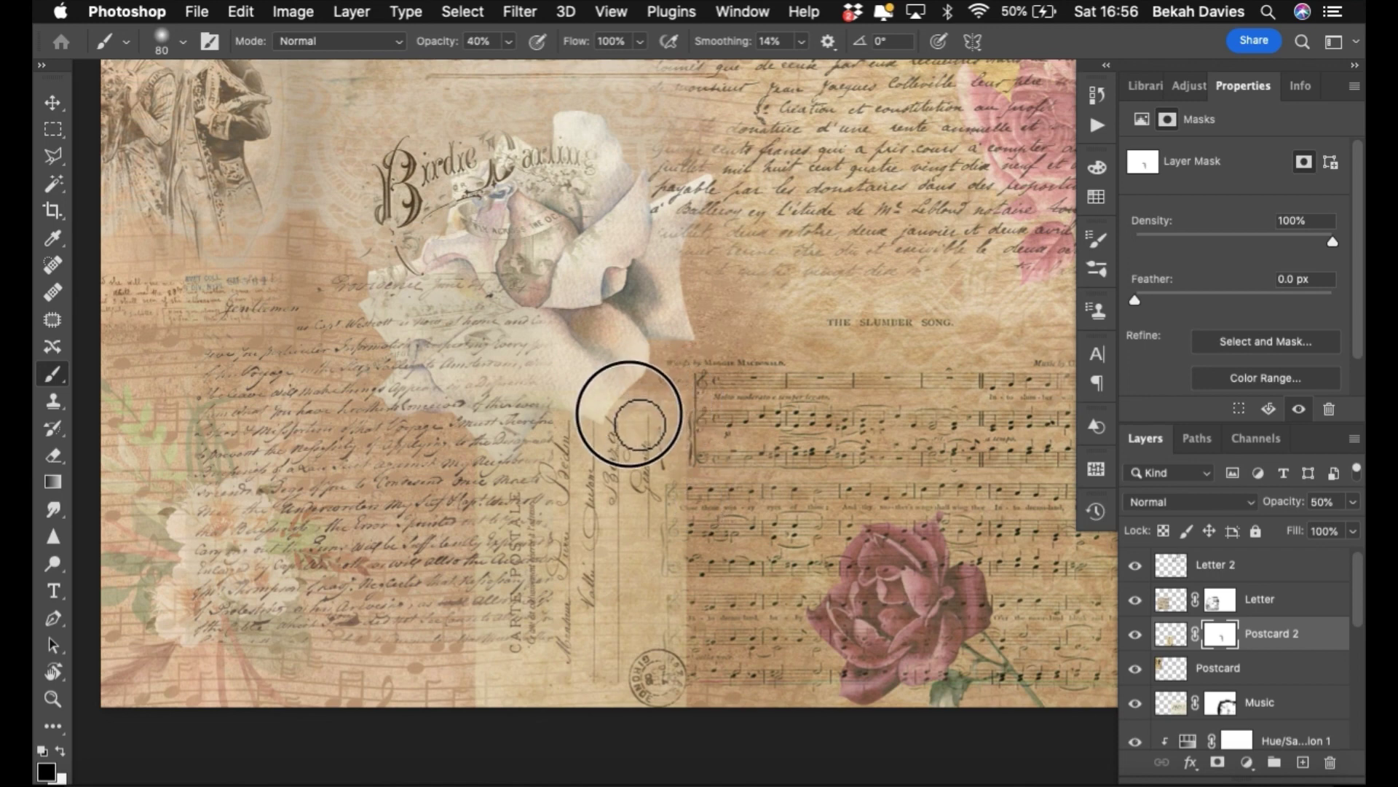
pyautogui.moveTo(629, 414)
pyautogui.mouseDown()
pyautogui.moveTo(672, 405)
pyautogui.moveTo(716, 464)
pyautogui.moveTo(697, 558)
pyautogui.moveTo(713, 656)
pyautogui.moveTo(680, 581)
pyautogui.mouseUp()
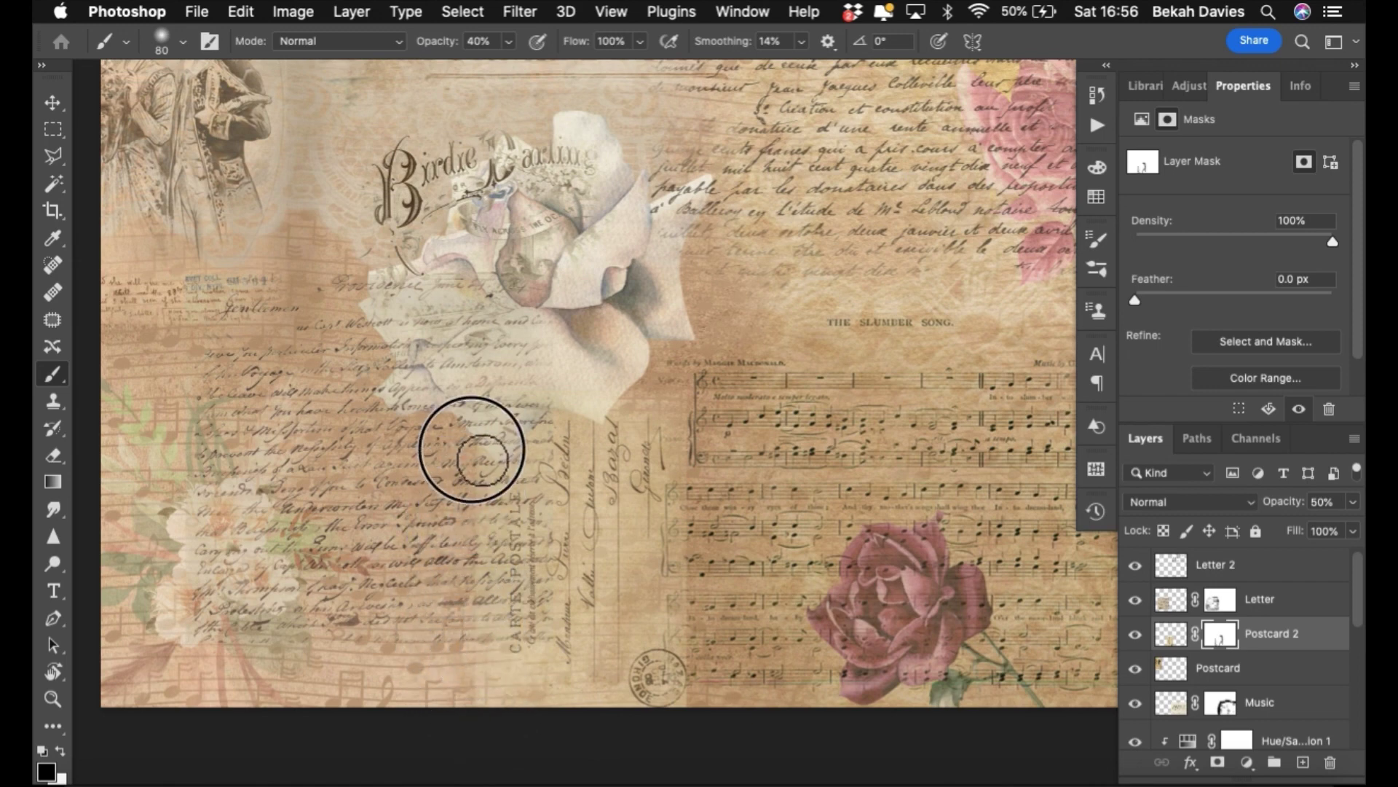
pyautogui.moveTo(472, 449)
pyautogui.mouseDown()
pyautogui.moveTo(493, 482)
pyautogui.moveTo(472, 467)
pyautogui.moveTo(493, 413)
pyautogui.moveTo(529, 442)
pyautogui.moveTo(571, 390)
pyautogui.moveTo(685, 384)
pyautogui.mouseUp()
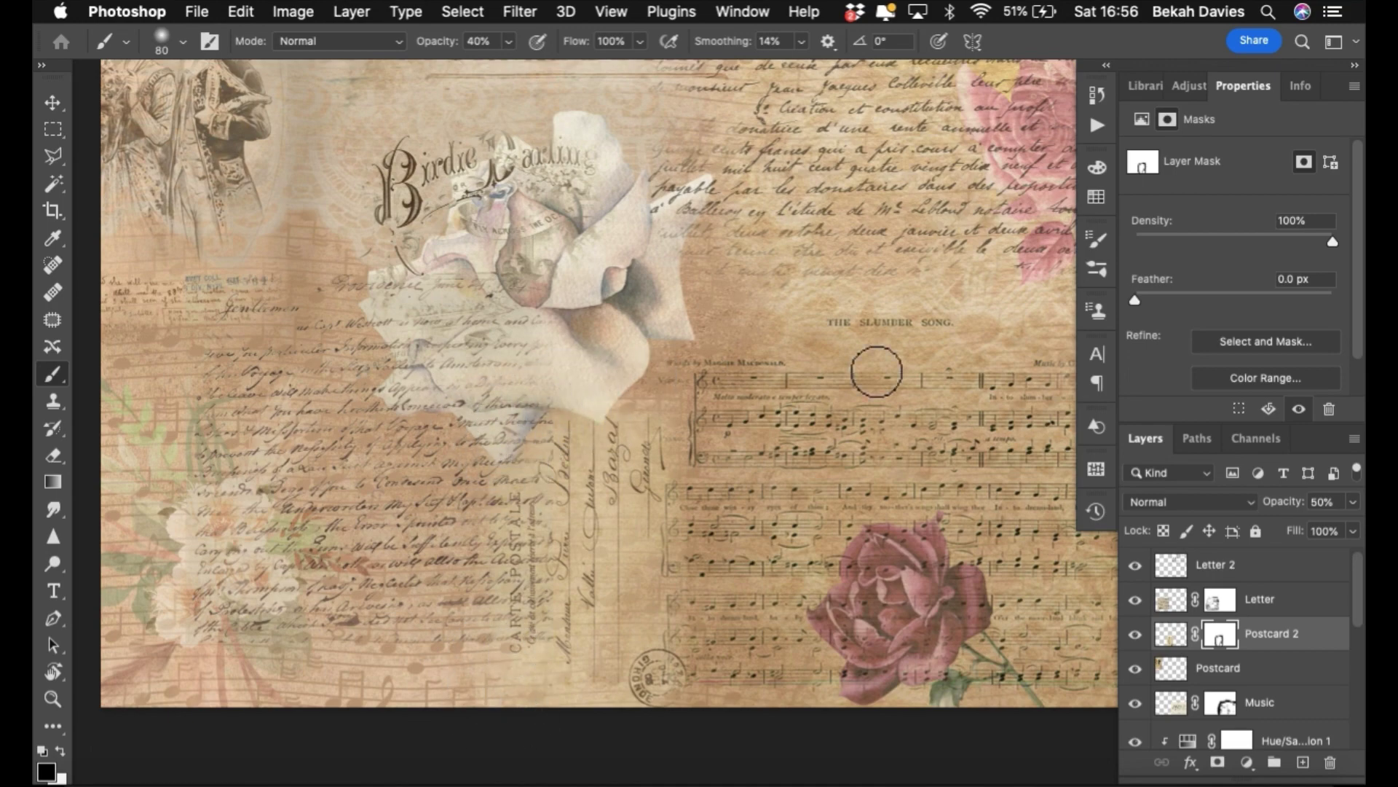
# - View the whole collage and save the document
pyautogui.press('super+minus')
pyautogui.press('super+minus')
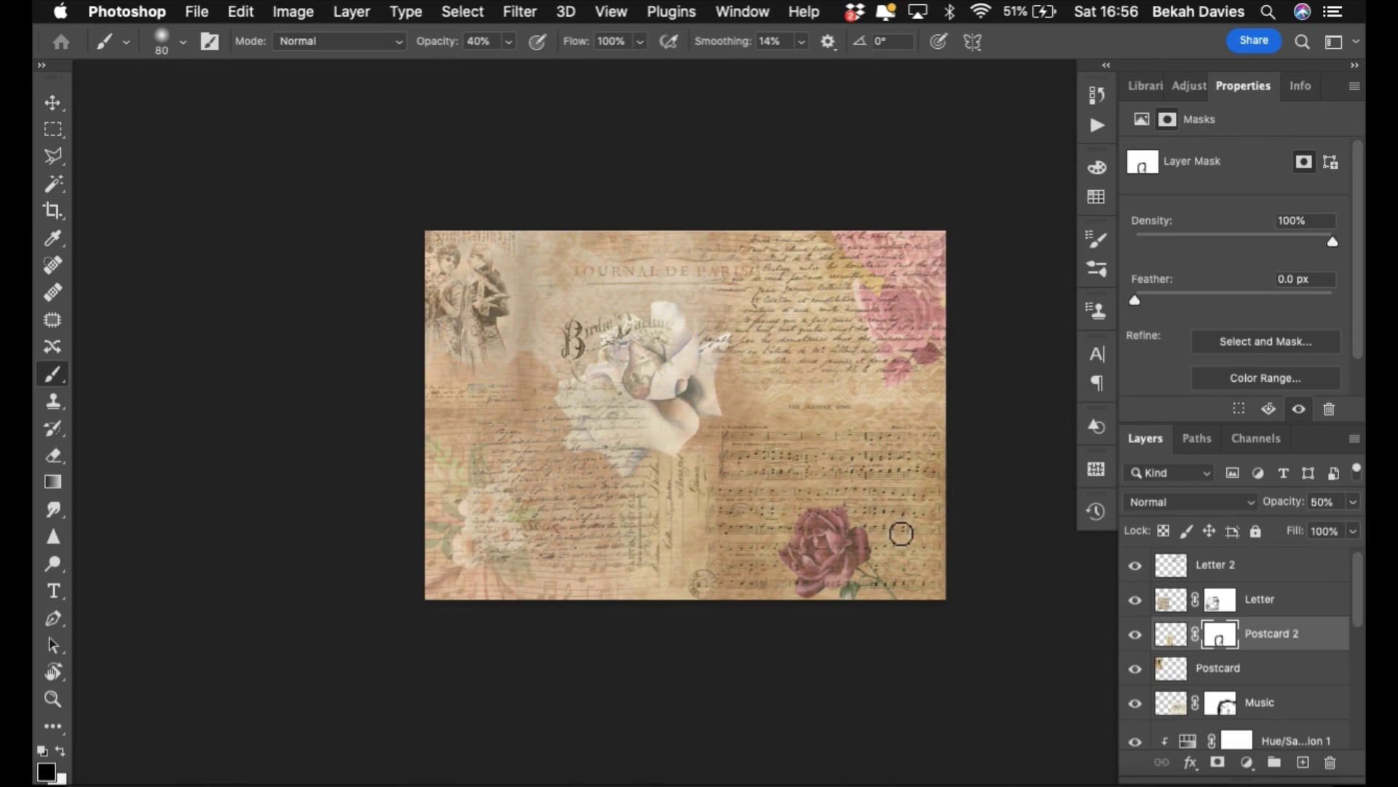
pyautogui.press('super+s')
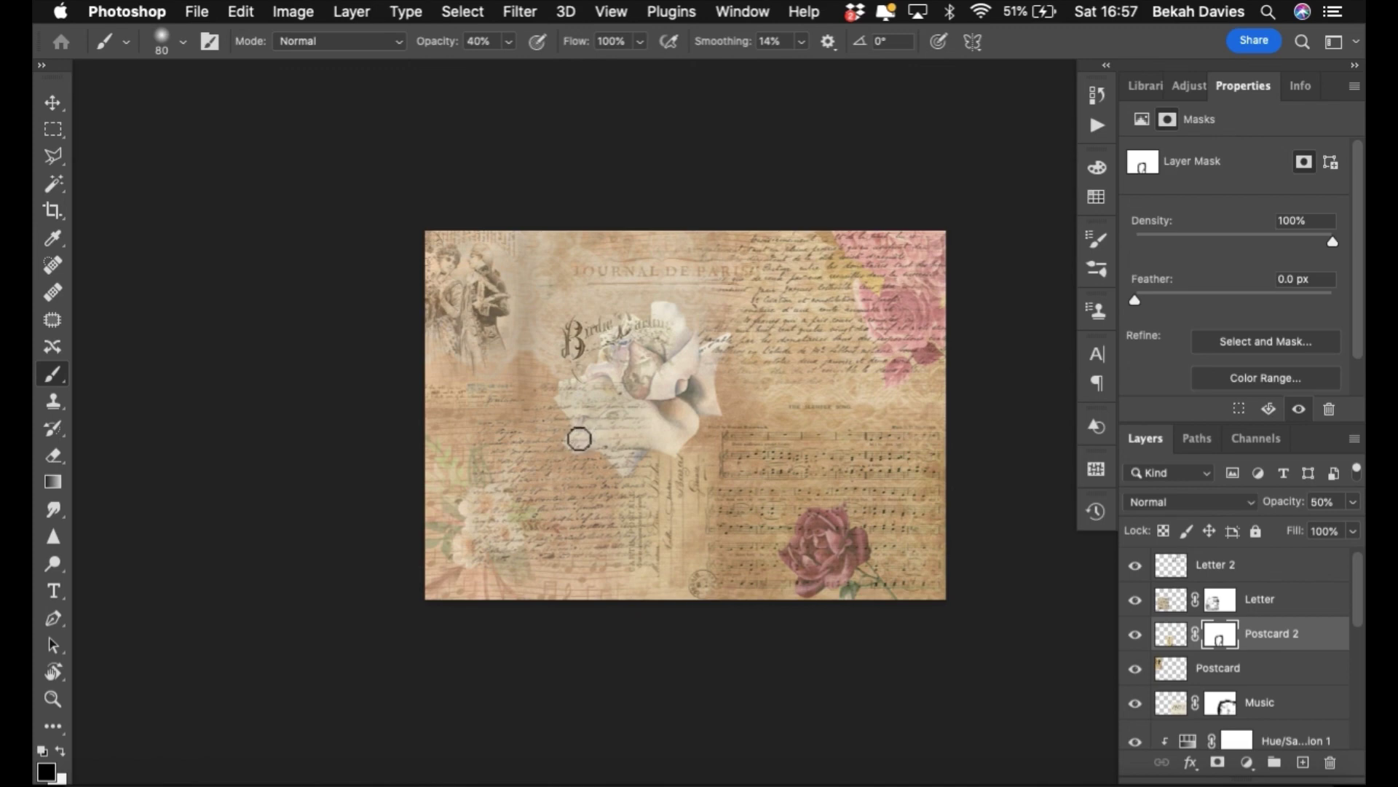
# - Leave full-screen view and close the two handwritten letter images and journal_page_vintage_grunge, keeping IMG_7201.psd open
pyautogui.press('f')
pyautogui.press('f')
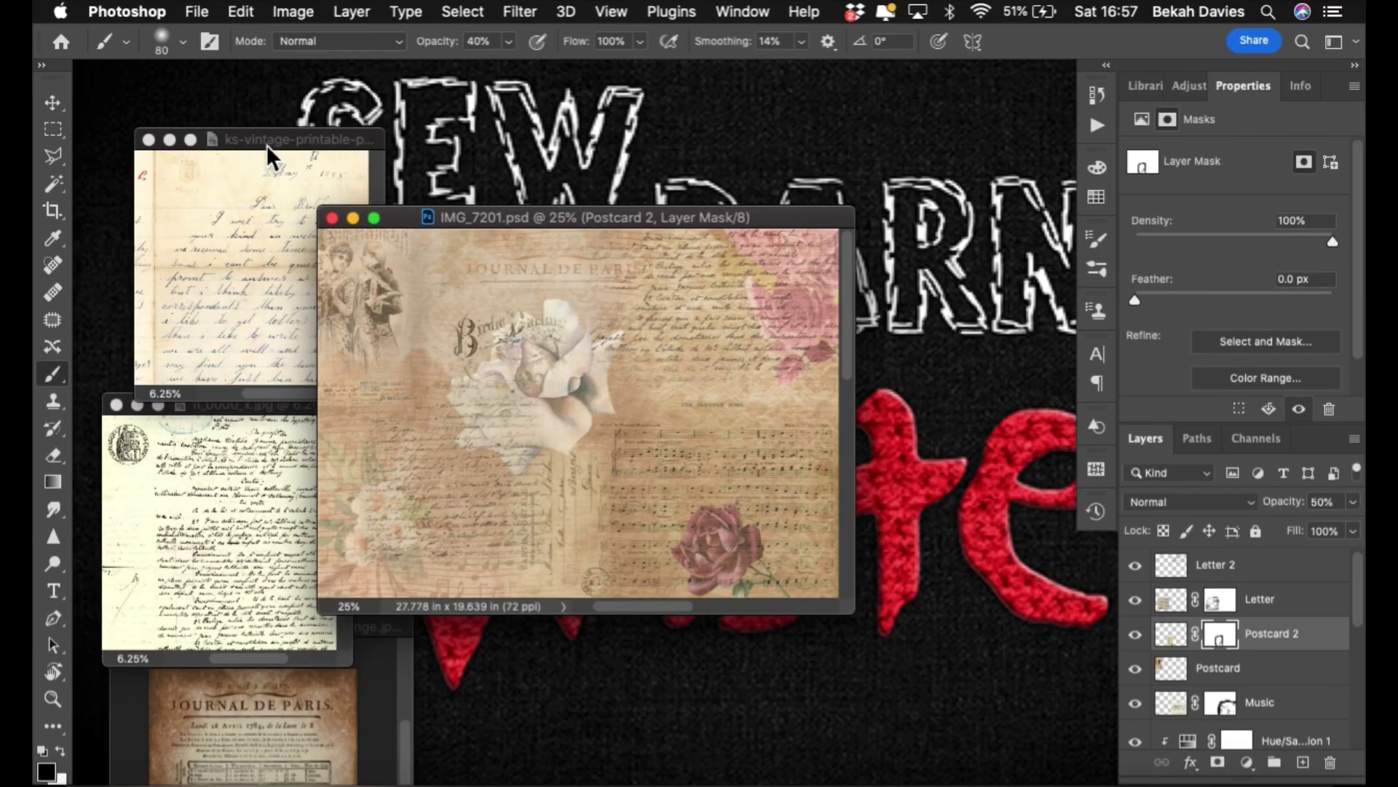
pyautogui.click(148, 139)
pyautogui.click(116, 405)
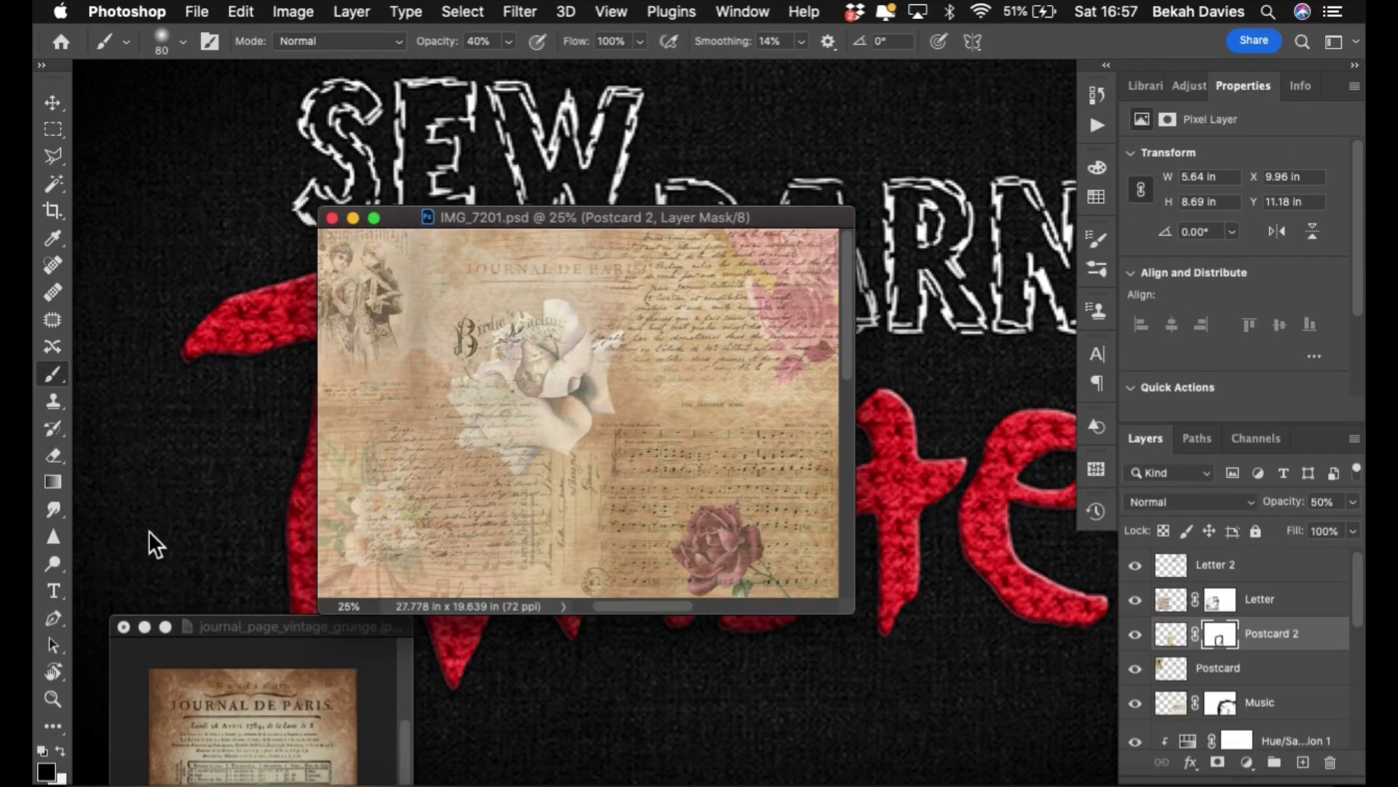
pyautogui.click(124, 626)
pyautogui.click(624, 303)
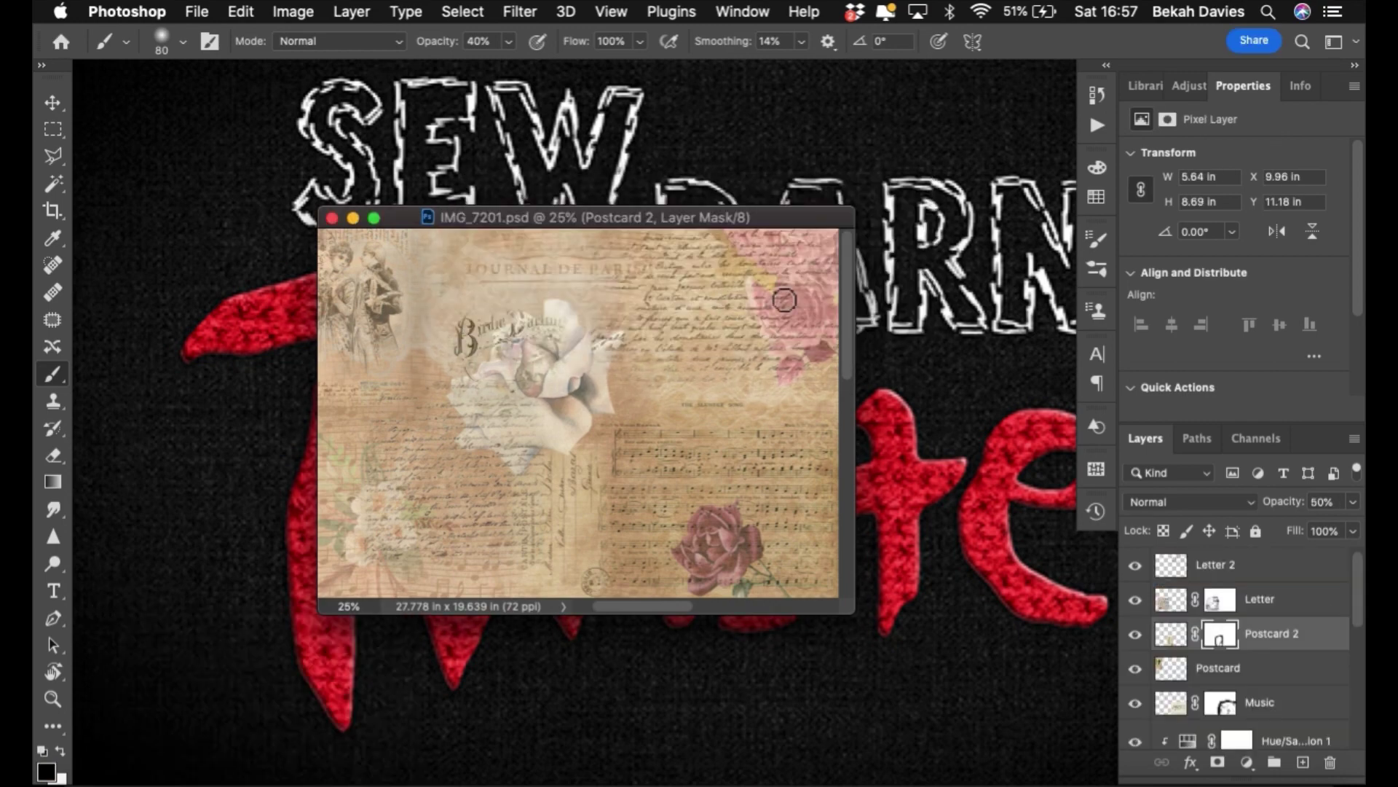
# - Switch to Finder, collapse the Text Elements folder in Collage, and open the Butterflies folder in full view
pyautogui.press('super+Tab')
pyautogui.moveTo(1309, 54); pyautogui.dragTo(638, 129)
pyautogui.press('super+bracketleft')
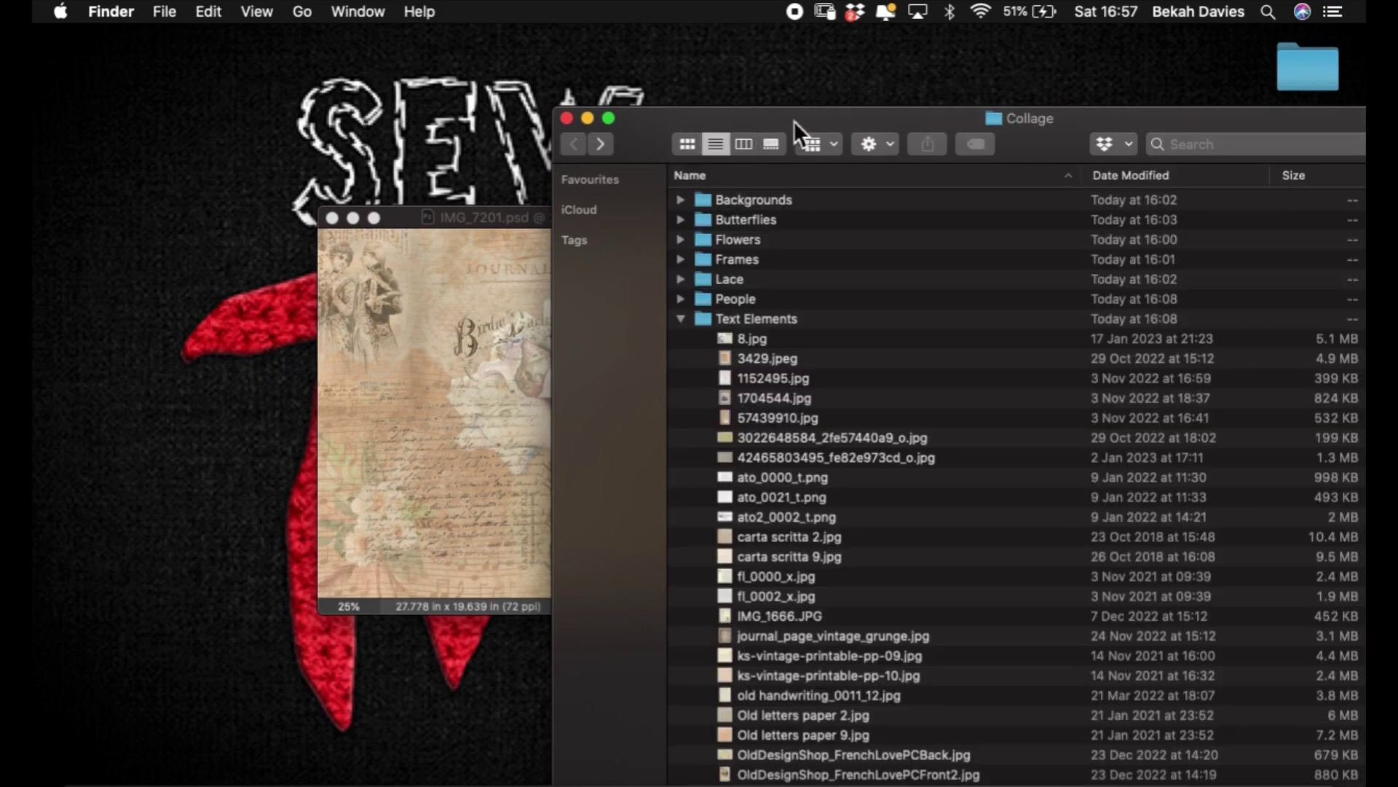
pyautogui.click(680, 319)
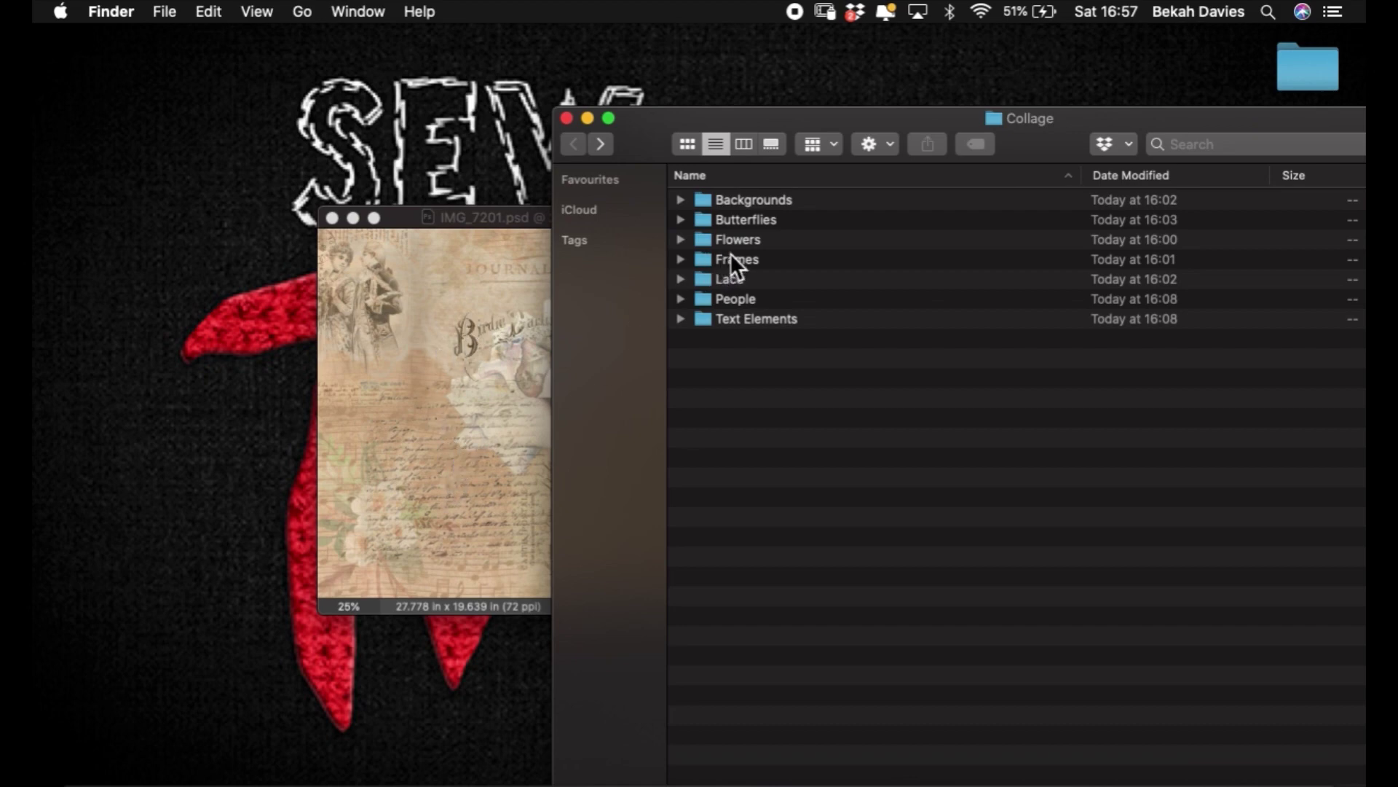
pyautogui.click(680, 220)
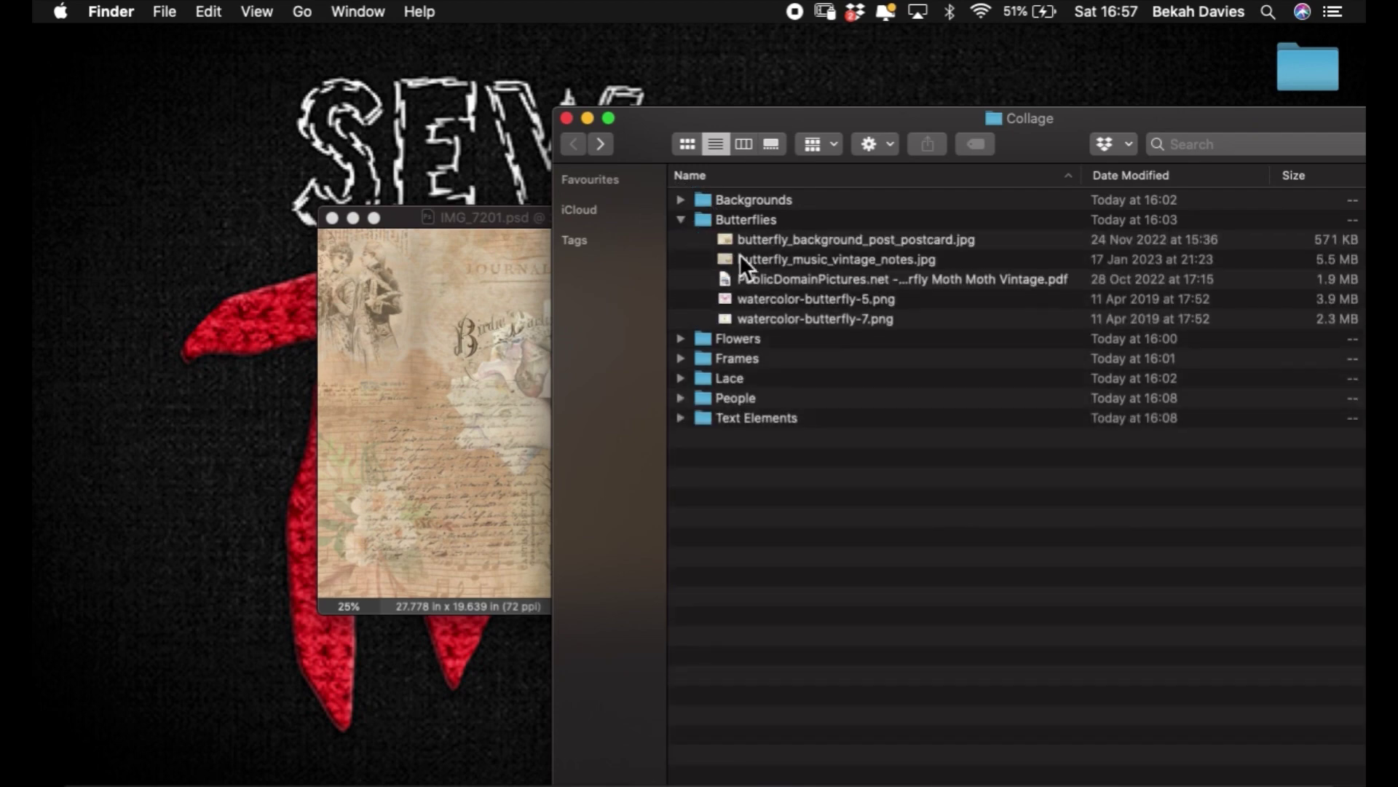
pyautogui.doubleClick(730, 220)
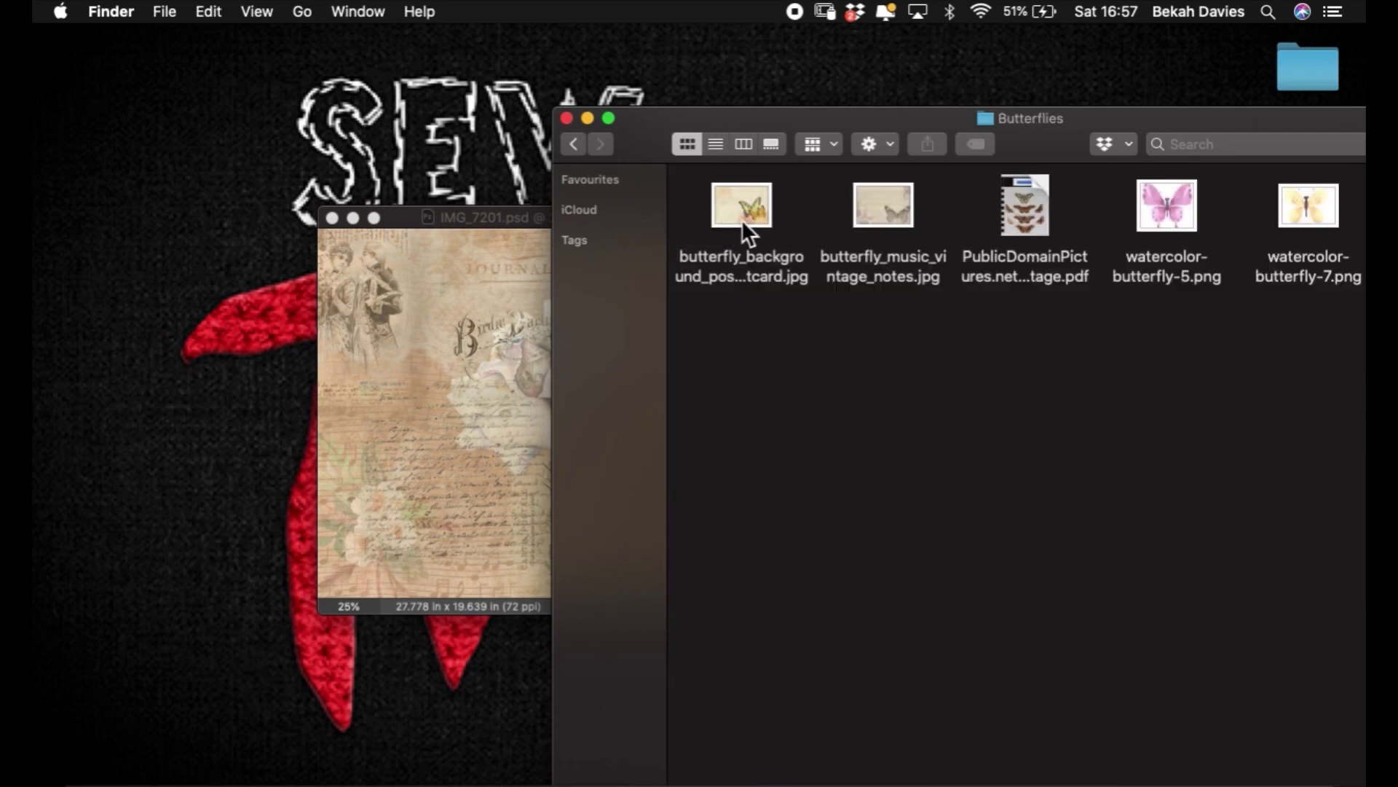
pyautogui.moveTo(1069, 128); pyautogui.dragTo(772, 46)
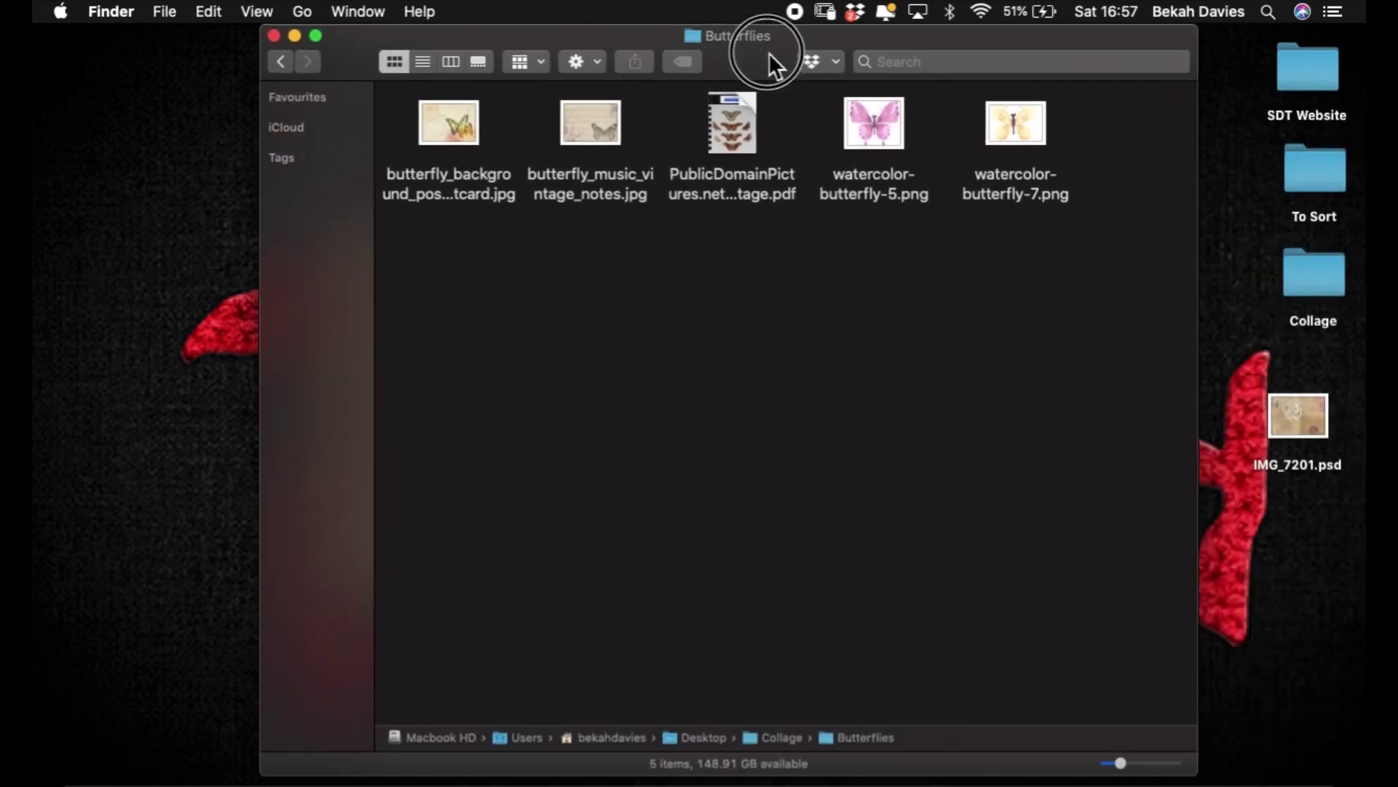
# - Enlarge the file previews in the Butterflies folder and open watercolor-butterfly-7.png in Photoshop
pyautogui.moveTo(1129, 760); pyautogui.dragTo(1170, 760)
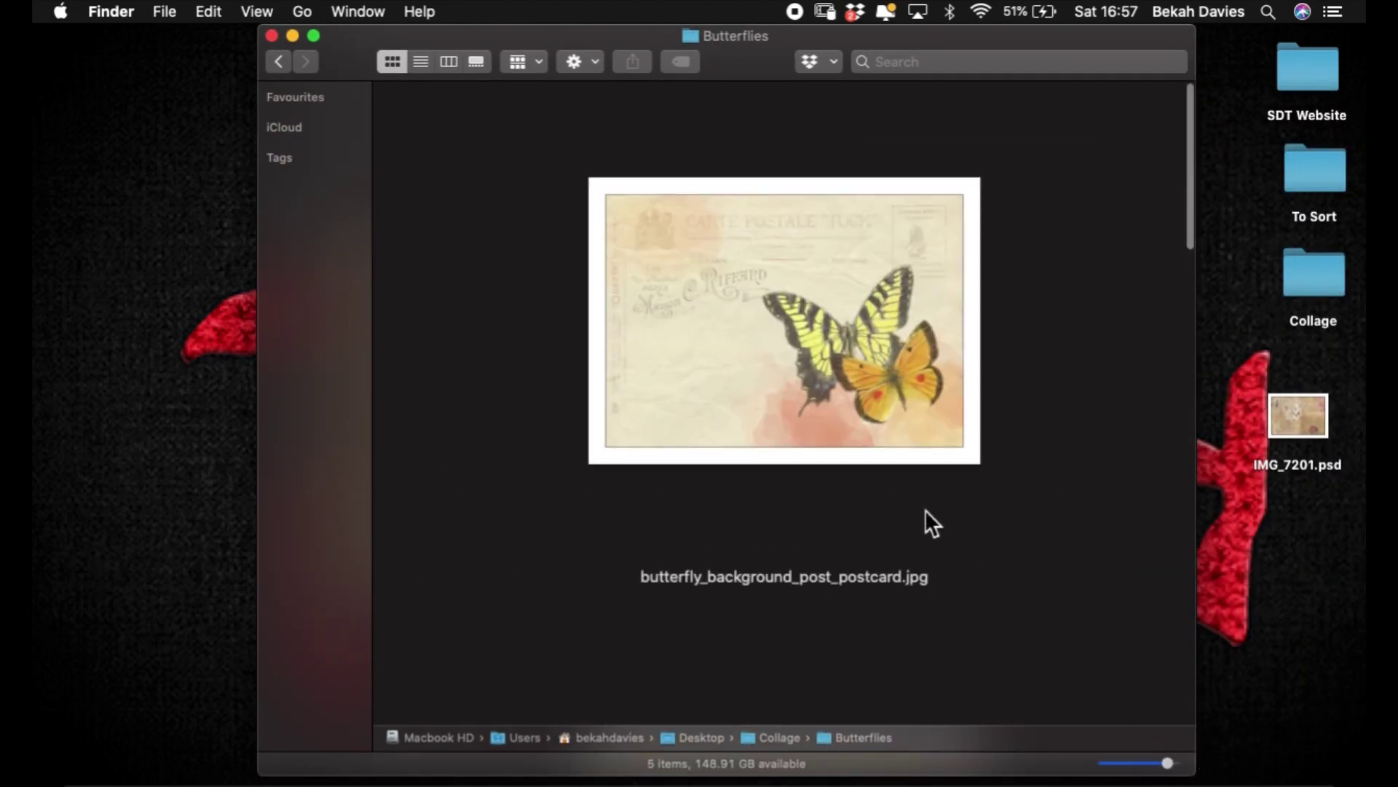
pyautogui.moveTo(1190, 218); pyautogui.dragTo(1212, 699)
pyautogui.moveTo(802, 468); pyautogui.dragTo(480, 775)
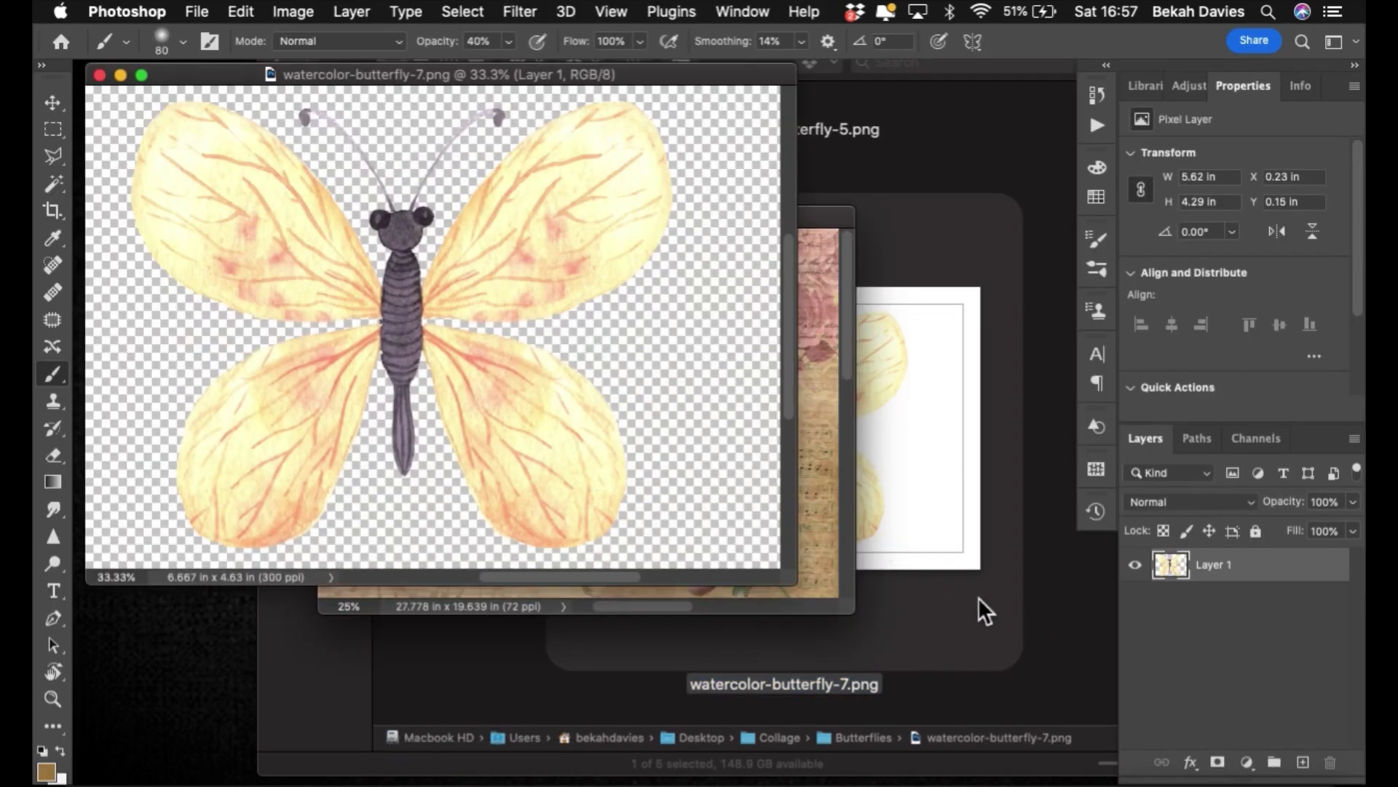
# - Open the Butterfly Moth Moth Vintage PDF from the Butterflies folder in Photoshop, importing its first embedded image instead of a page
pyautogui.click(1058, 592)
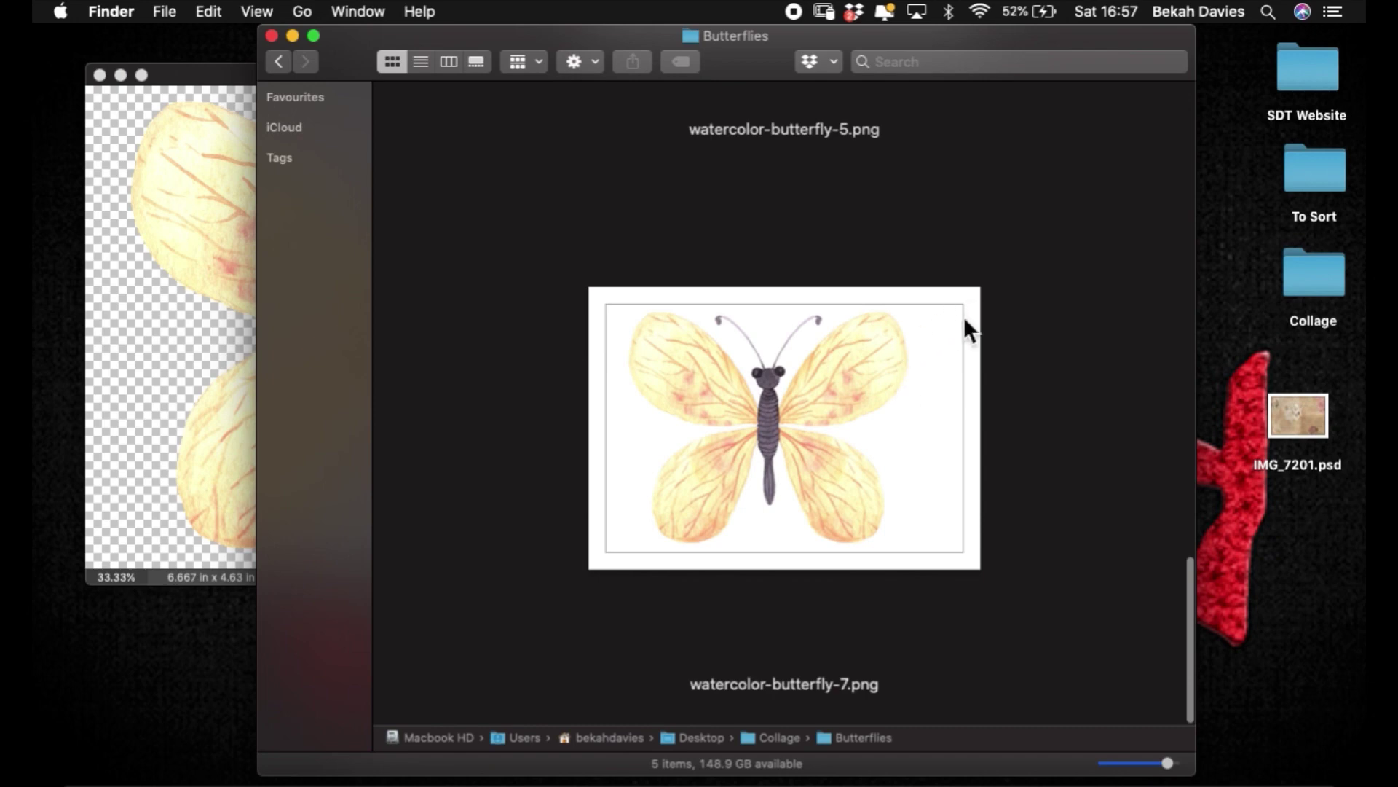
pyautogui.moveTo(1190, 601); pyautogui.dragTo(1127, 372)
pyautogui.click(894, 313)
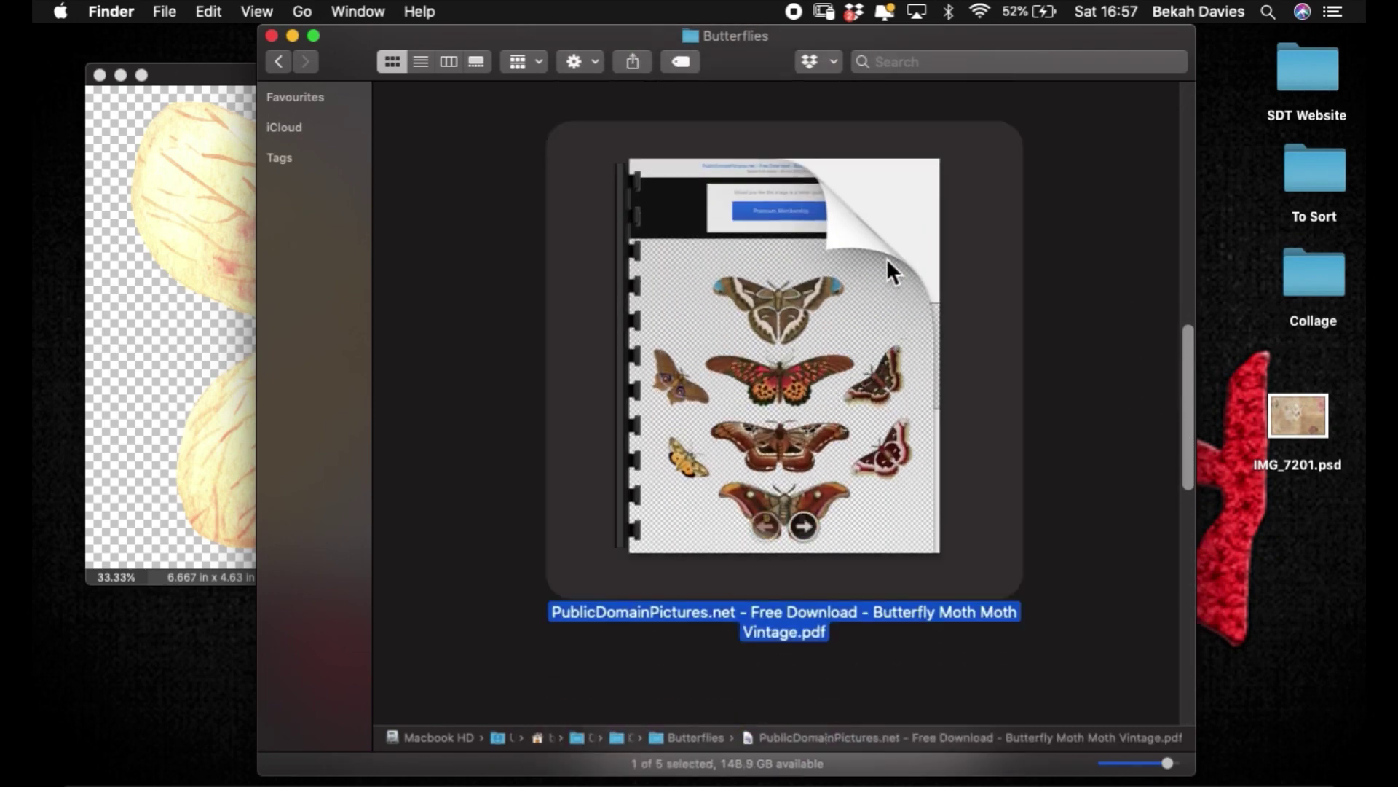
pyautogui.moveTo(868, 287); pyautogui.dragTo(468, 774)
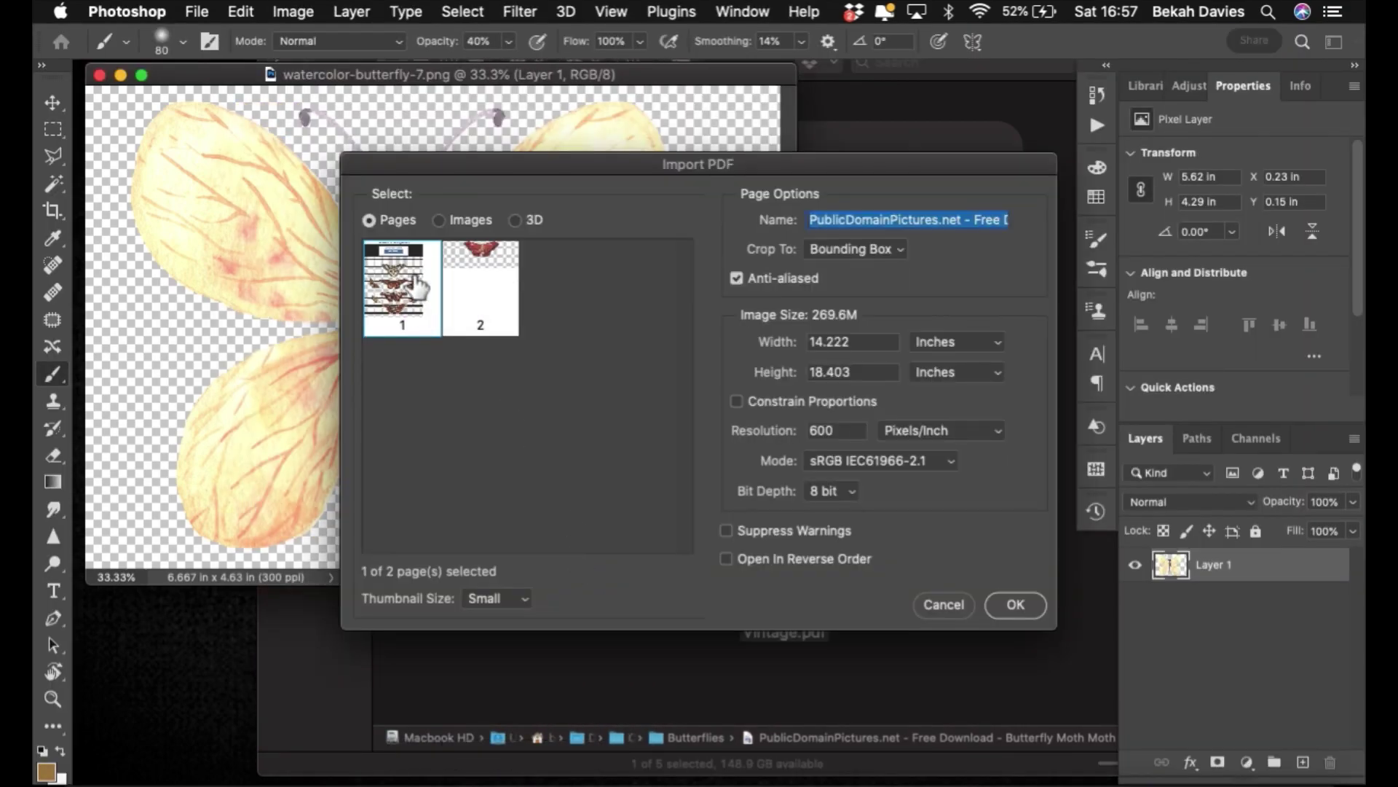
pyautogui.click(439, 221)
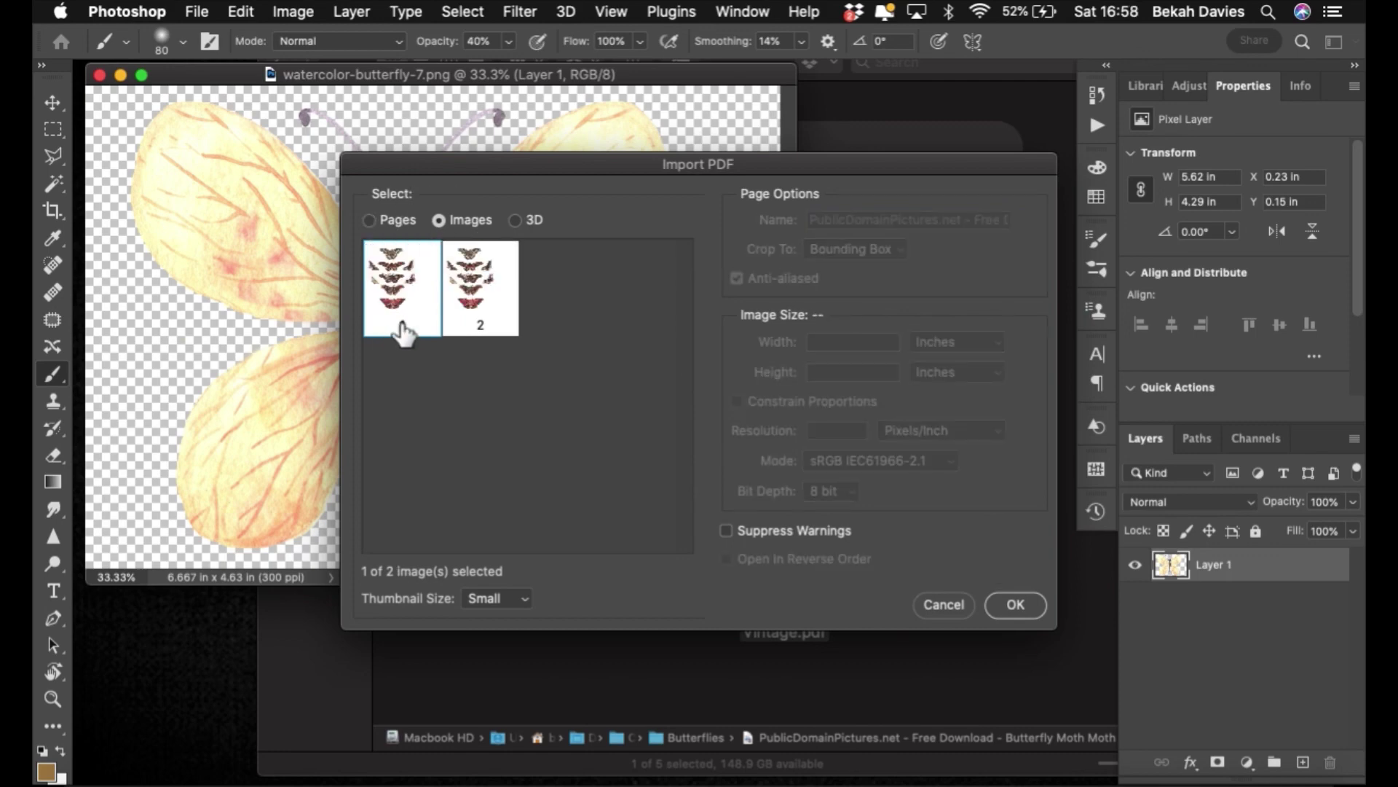
pyautogui.click(1015, 605)
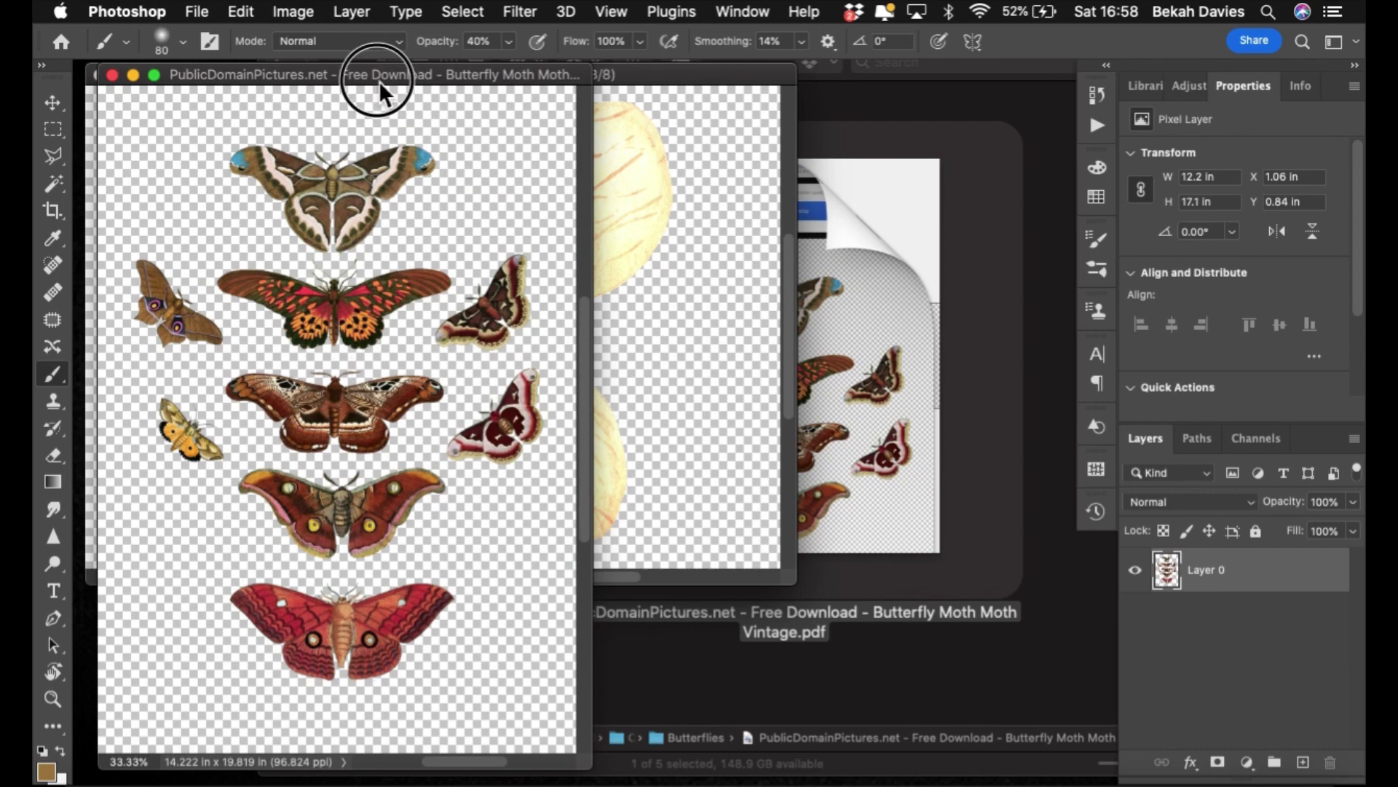
# - Minimize the Finder window and spread out the moth sheet and watercolor butterfly documents so the collage is partly exposed
pyautogui.moveTo(376, 81); pyautogui.dragTo(774, 178)
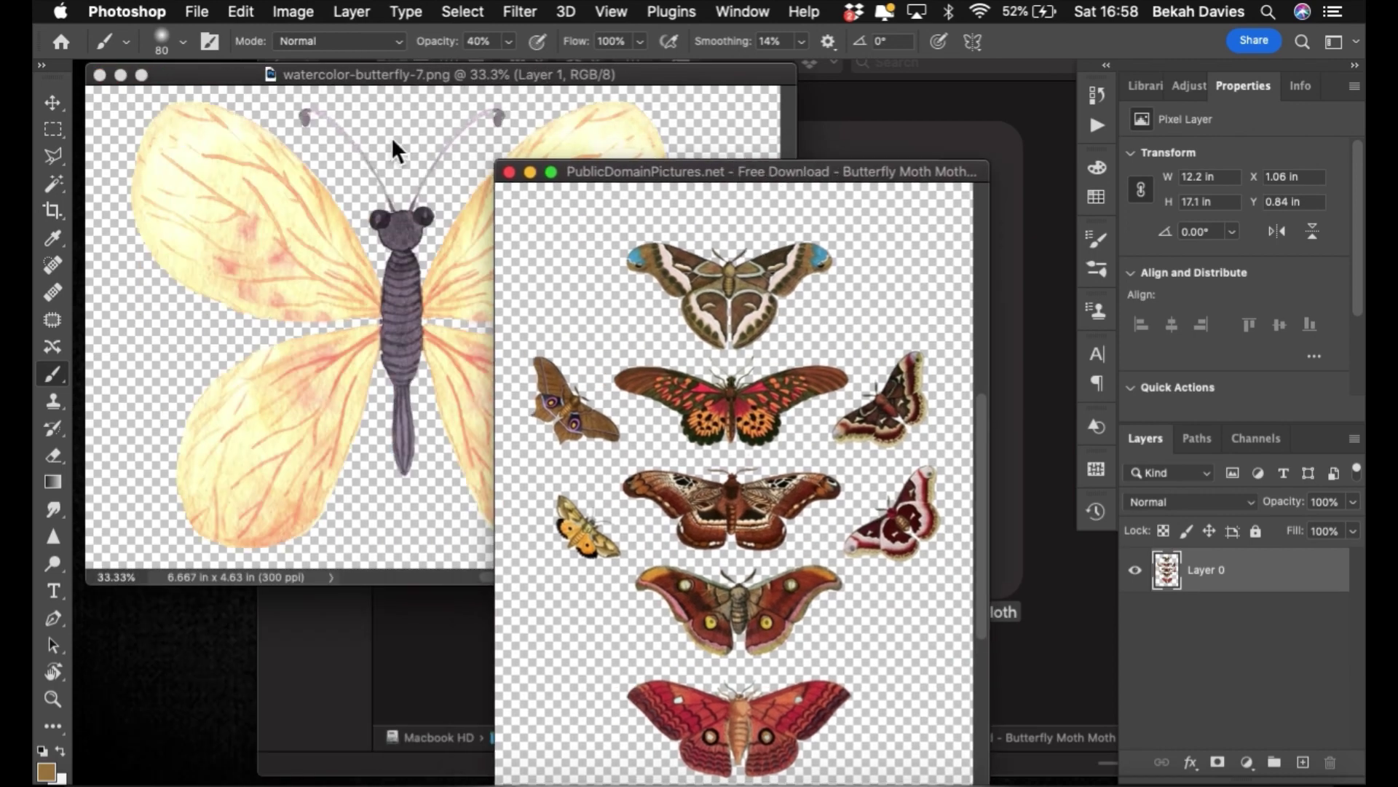
pyautogui.moveTo(221, 75); pyautogui.dragTo(292, 368)
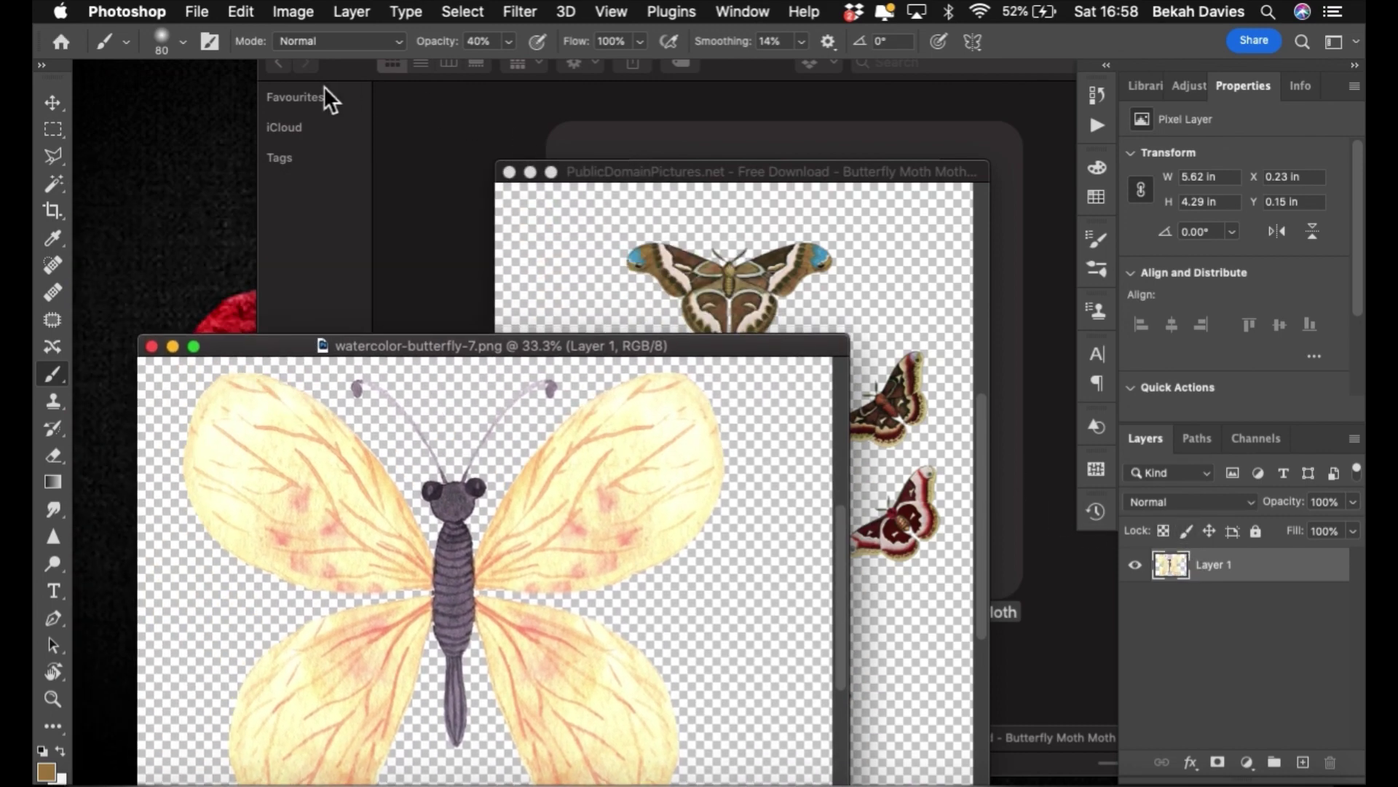
pyautogui.click(334, 210)
pyautogui.click(293, 36)
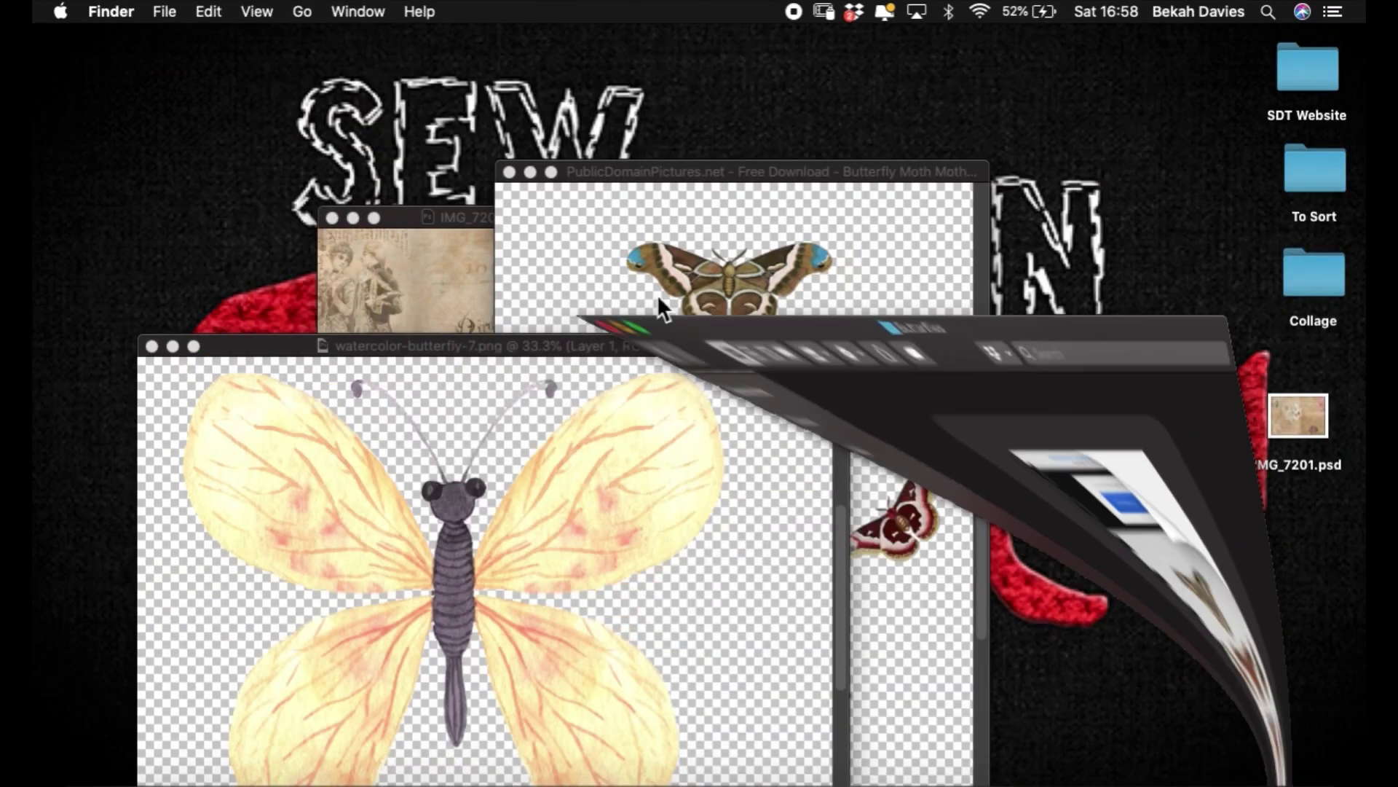
pyautogui.moveTo(597, 170); pyautogui.dragTo(729, 107)
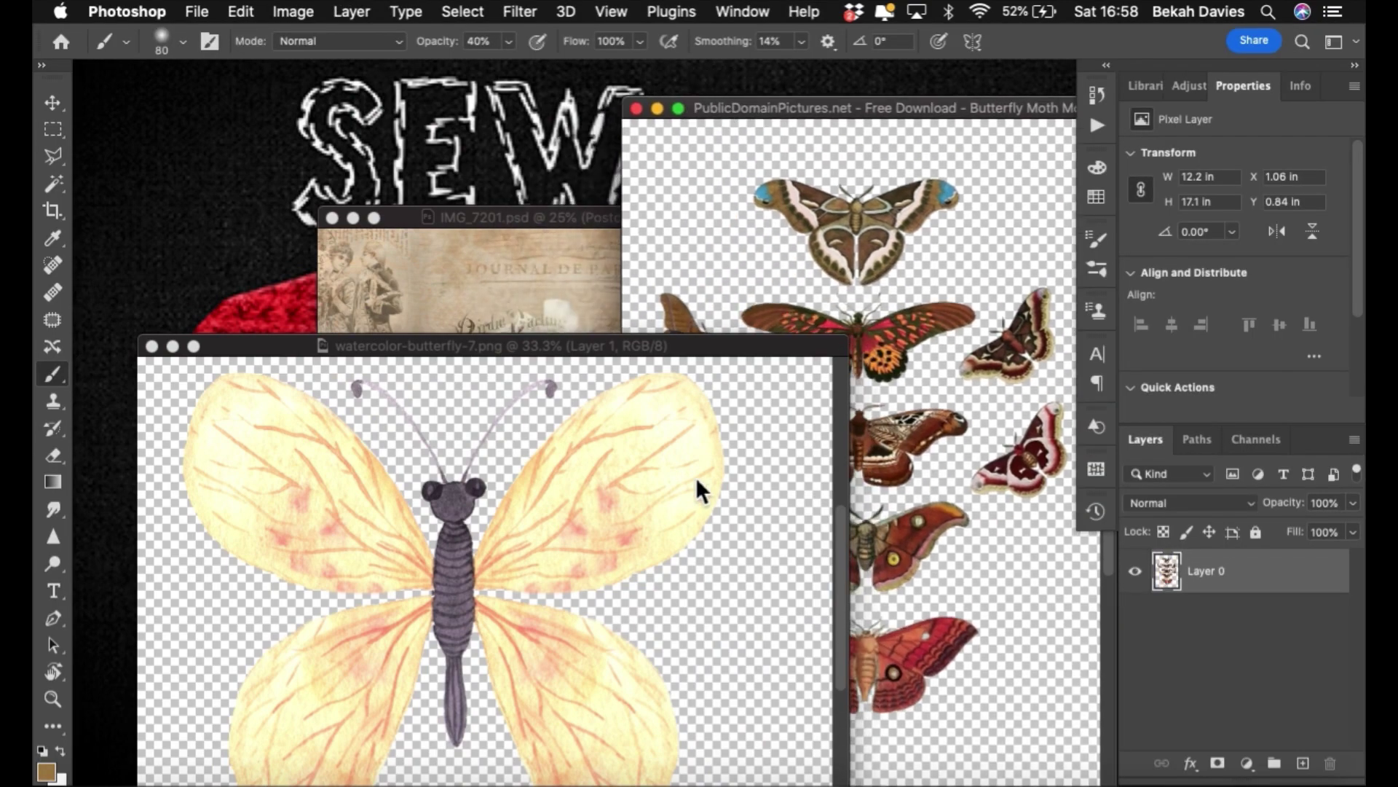
# - Copy the watercolor butterfly layer into IMG_7201.psd and show the collage full screen with the butterfly's transform controls
pyautogui.hotkey('ctrl', 'Tab')
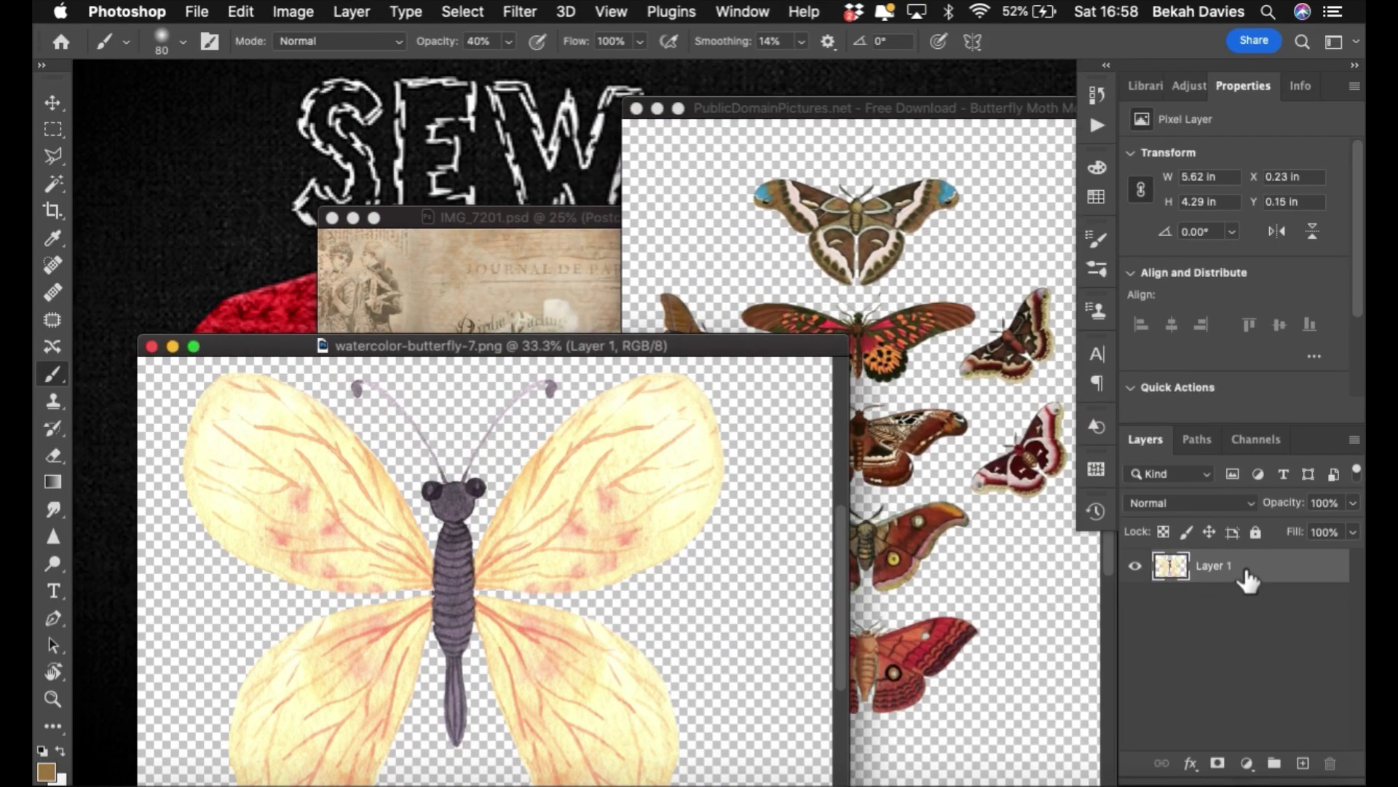
pyautogui.moveTo(1242, 577); pyautogui.dragTo(530, 327)
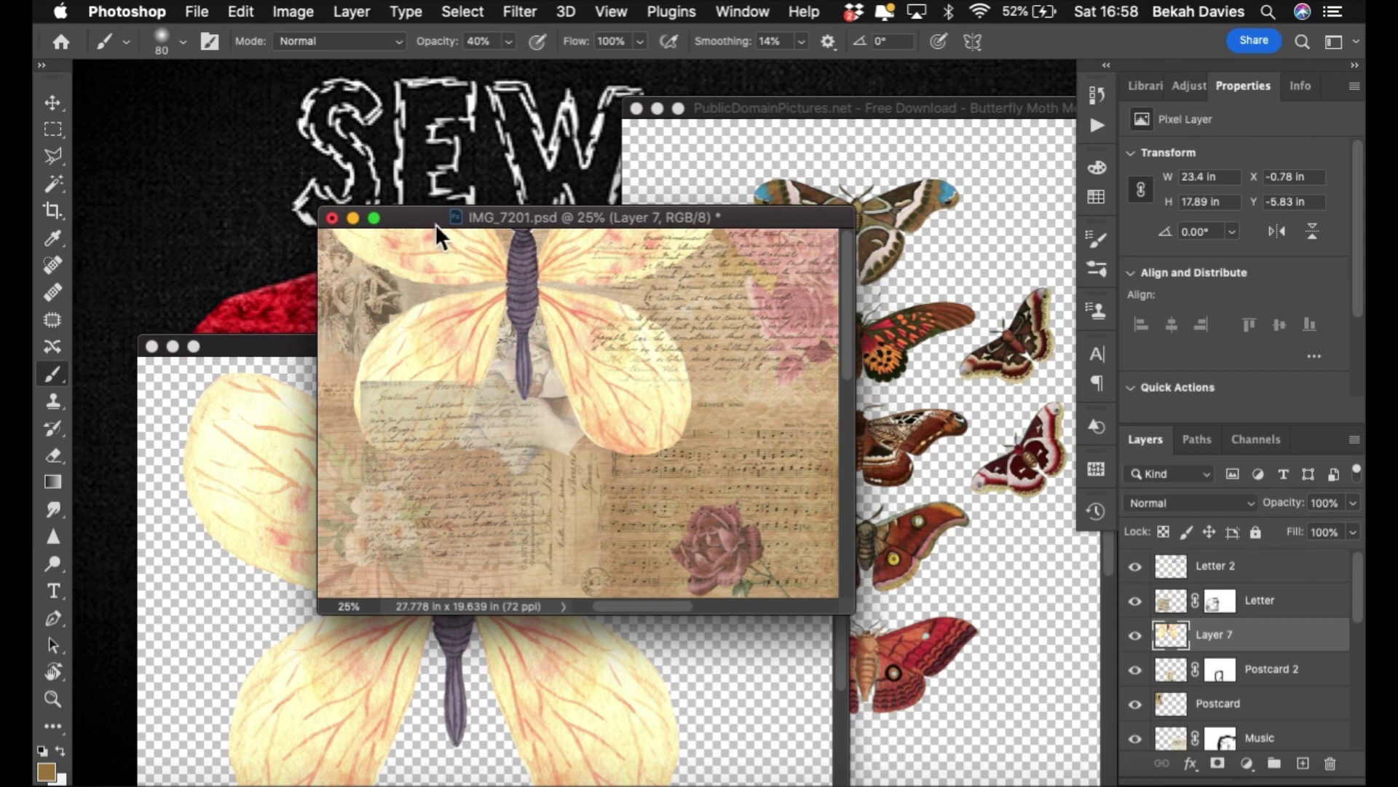
pyautogui.moveTo(430, 219); pyautogui.dragTo(283, 156)
pyautogui.press('f')
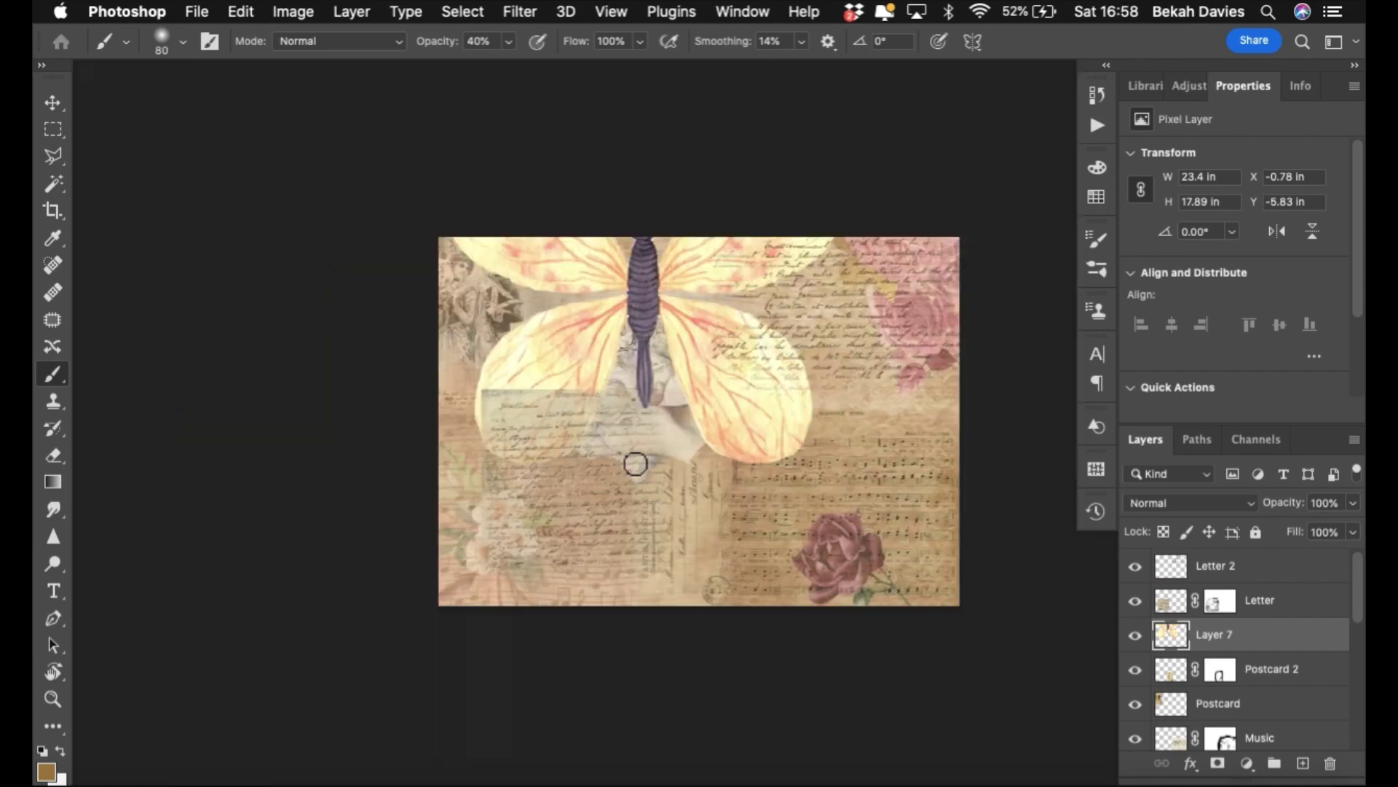
pyautogui.press('f')
pyautogui.press('f')
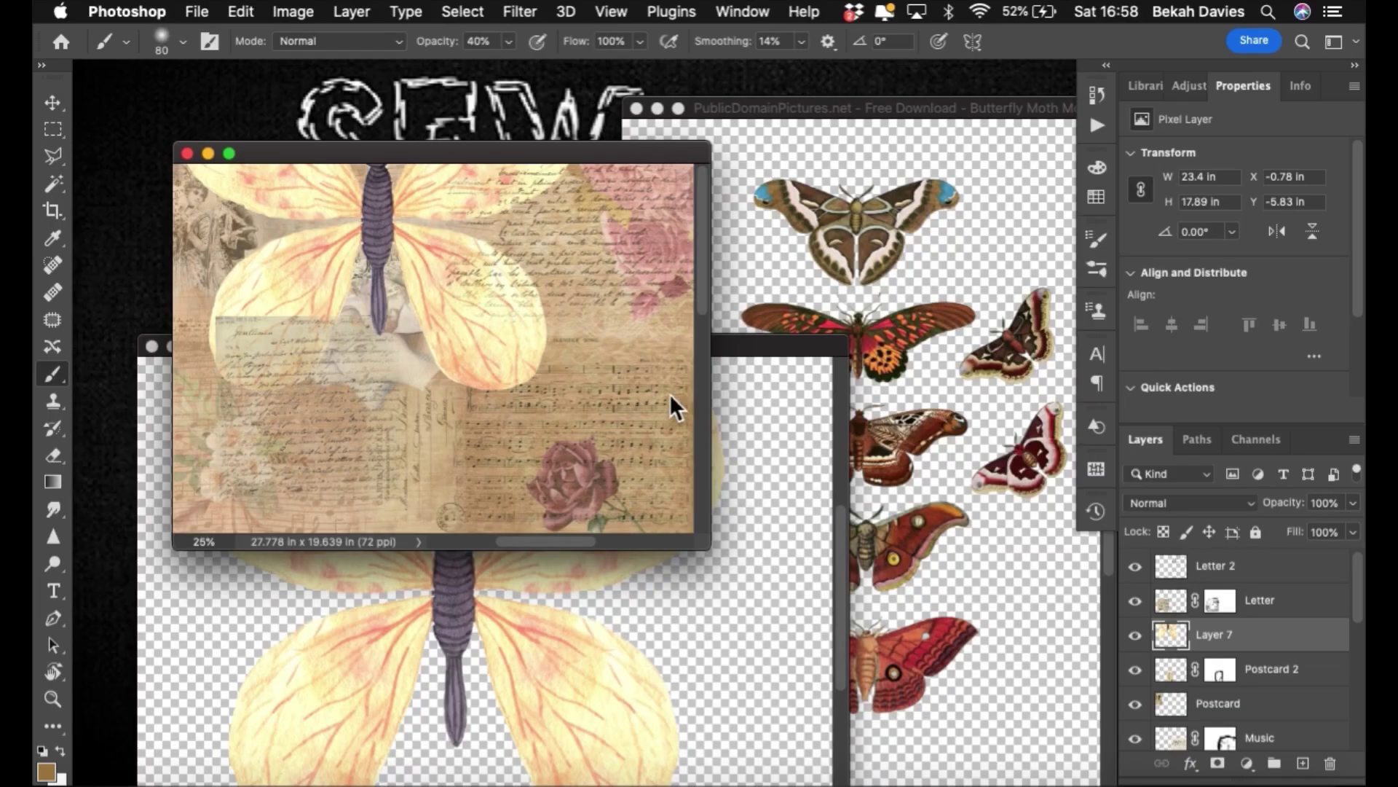
pyautogui.press('f')
pyautogui.press('v')
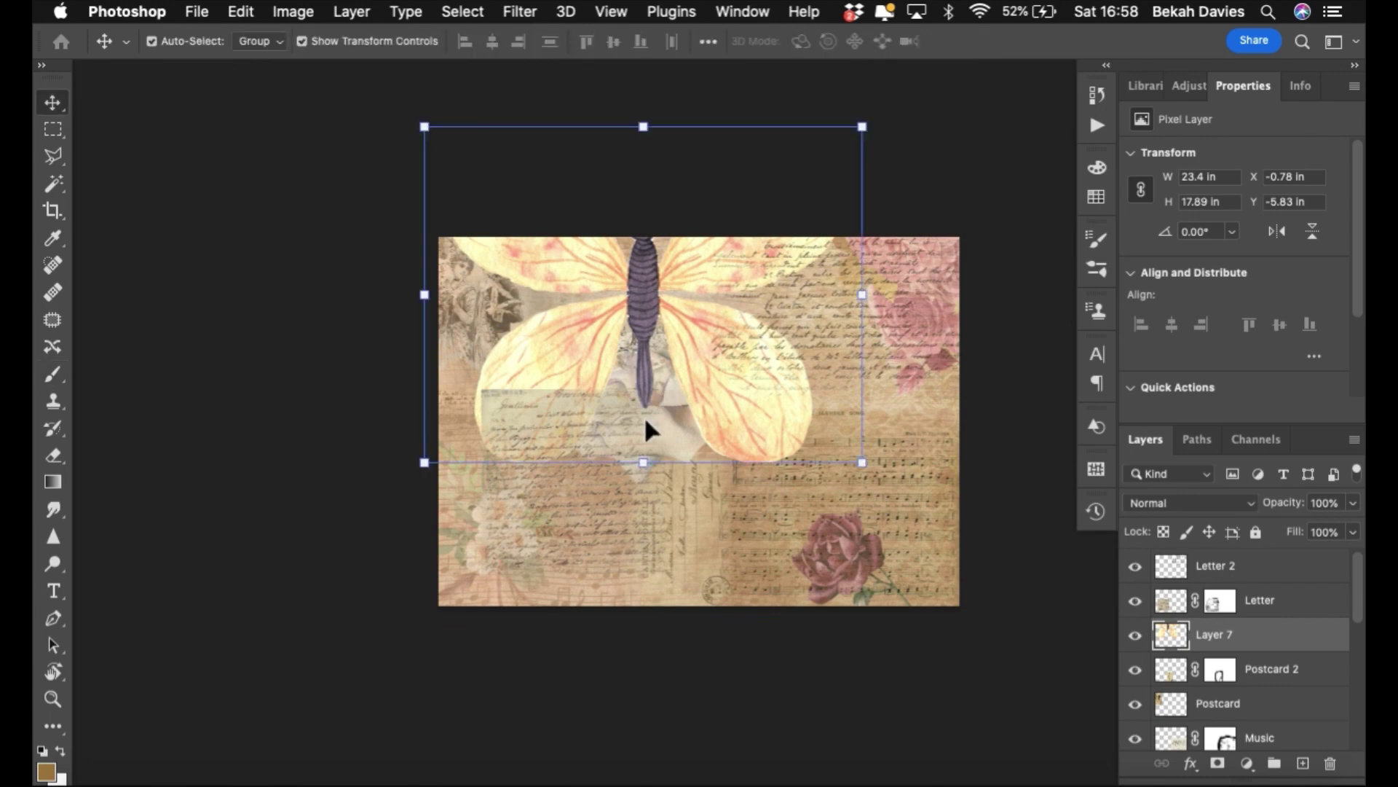
# - Scale the watercolor butterfly to about 12%, rotate it about -23°, and place it just above the burgundy rose on the sheet music
pyautogui.moveTo(425, 126); pyautogui.dragTo(780, 401)
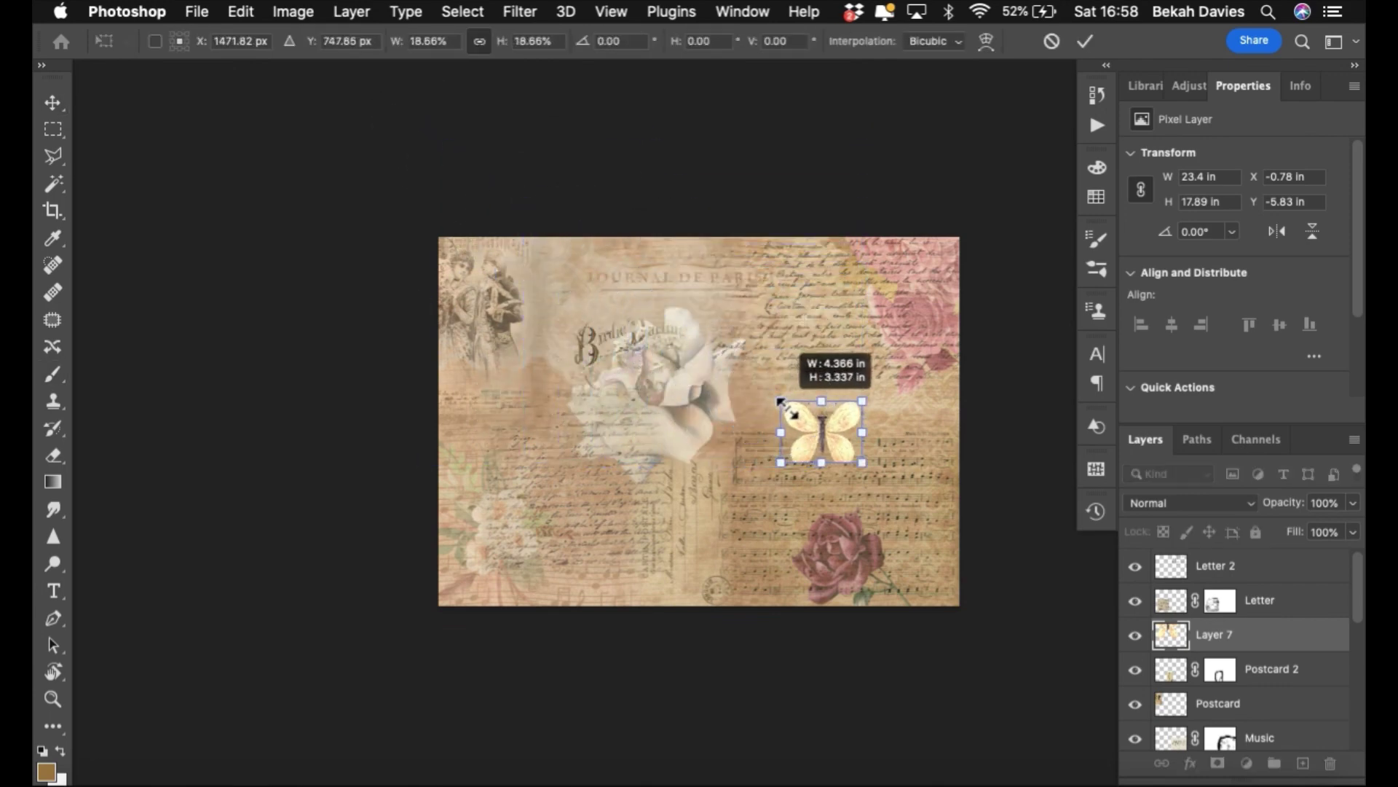
pyautogui.keyDown('super'); pyautogui.click(806, 470); pyautogui.keyUp('super')
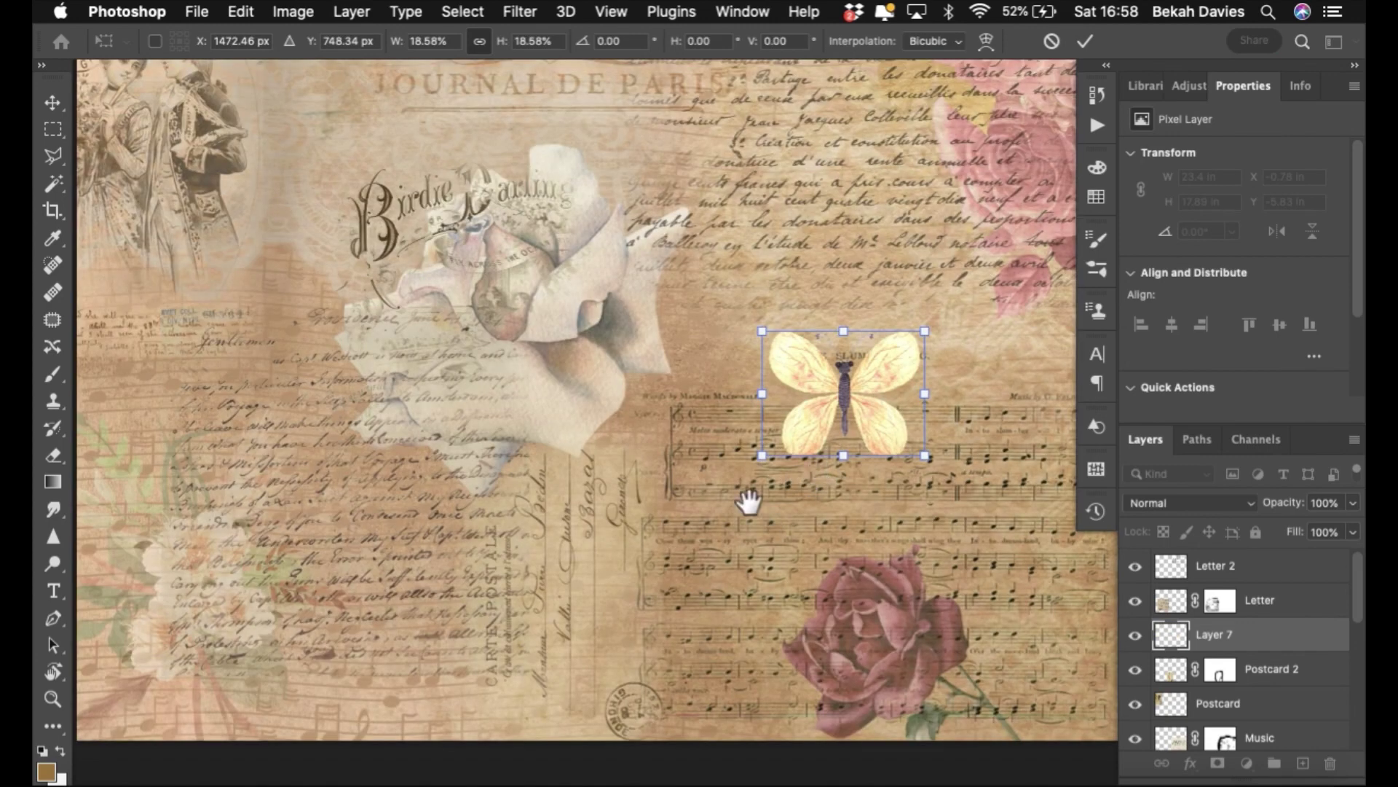
pyautogui.moveTo(749, 493); pyautogui.dragTo(583, 396)
pyautogui.moveTo(691, 295); pyautogui.dragTo(868, 421)
pyautogui.moveTo(750, 321); pyautogui.dragTo(836, 437)
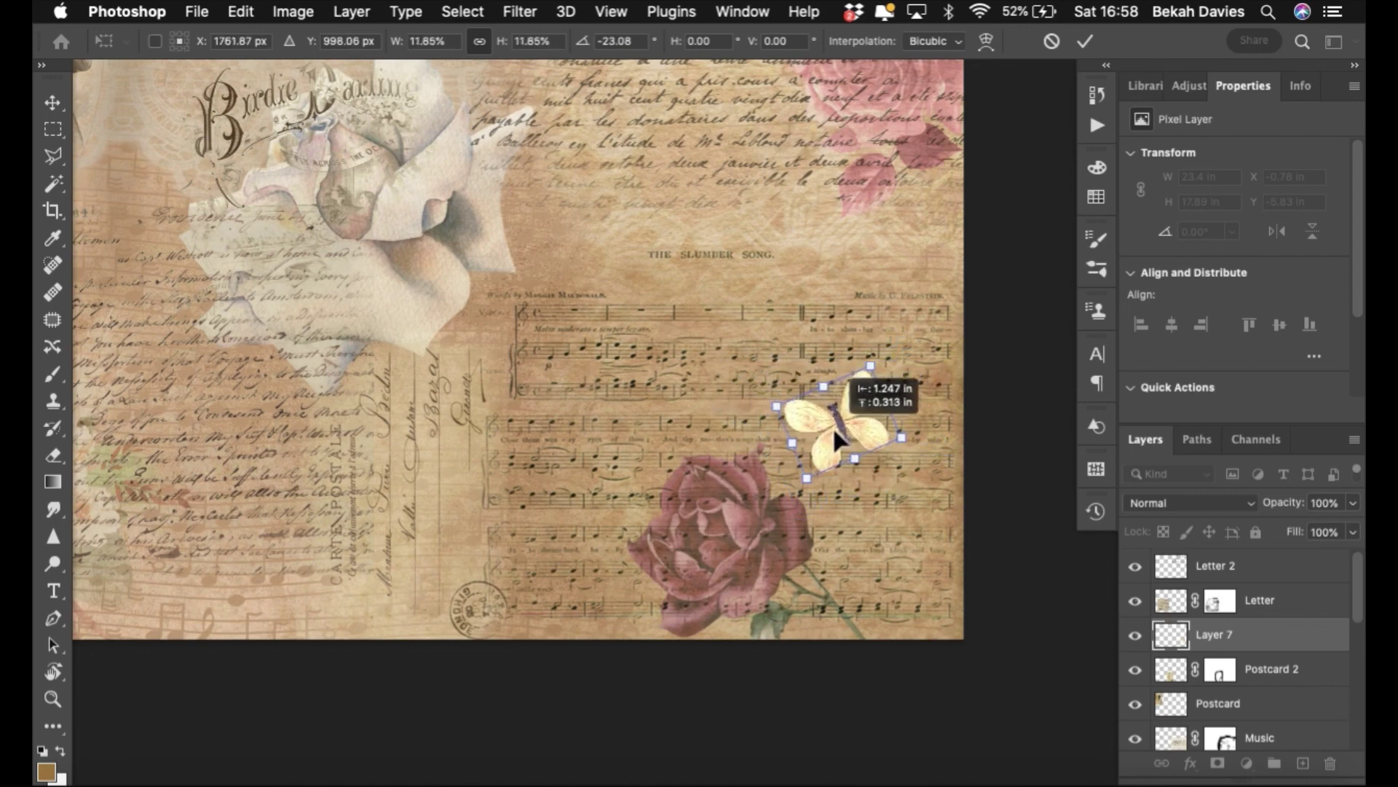
pyautogui.press('Return')
pyautogui.click(1007, 568)
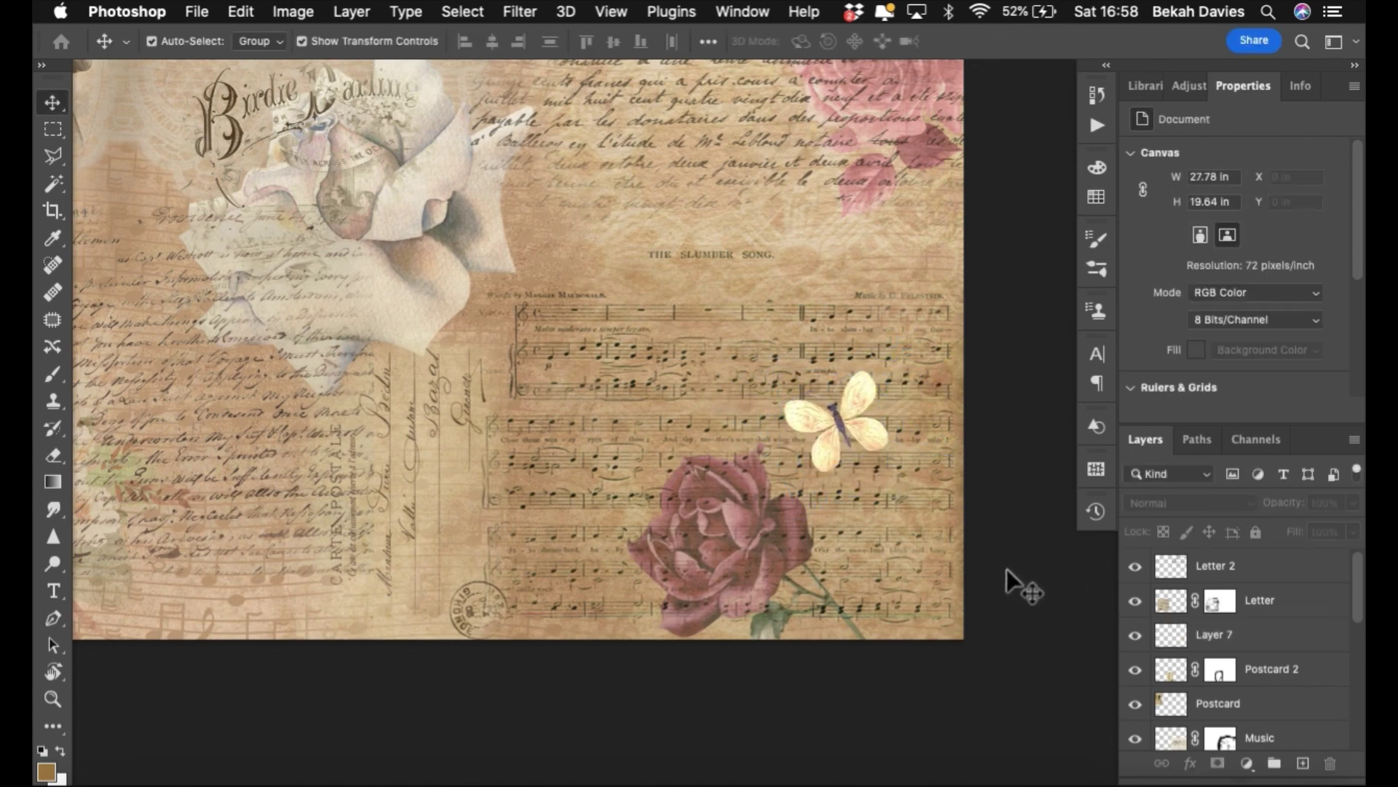
# - Preview blend modes on the watercolor butterfly, keep it at Normal, and set its layer opacity to 80%
pyautogui.click(855, 434)
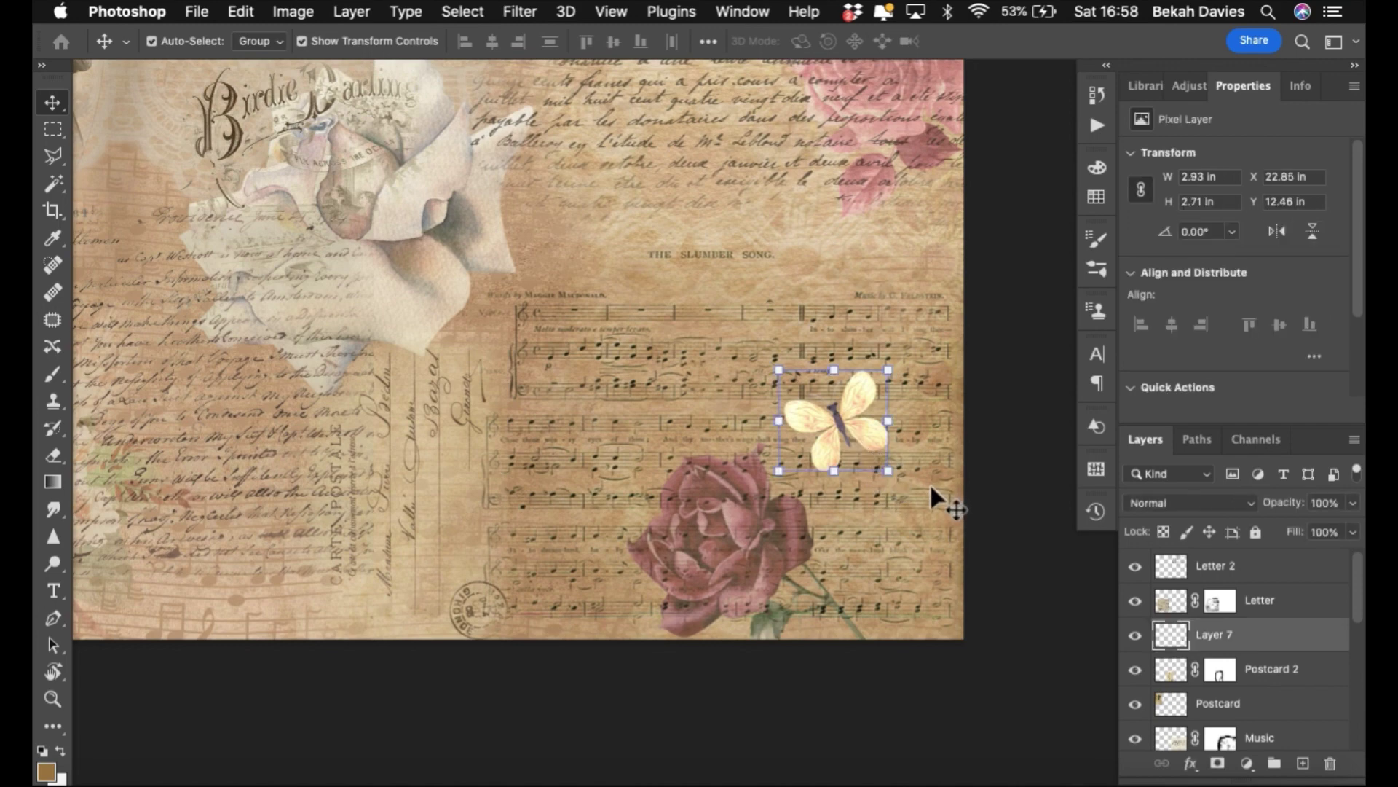
pyautogui.click(1183, 503)
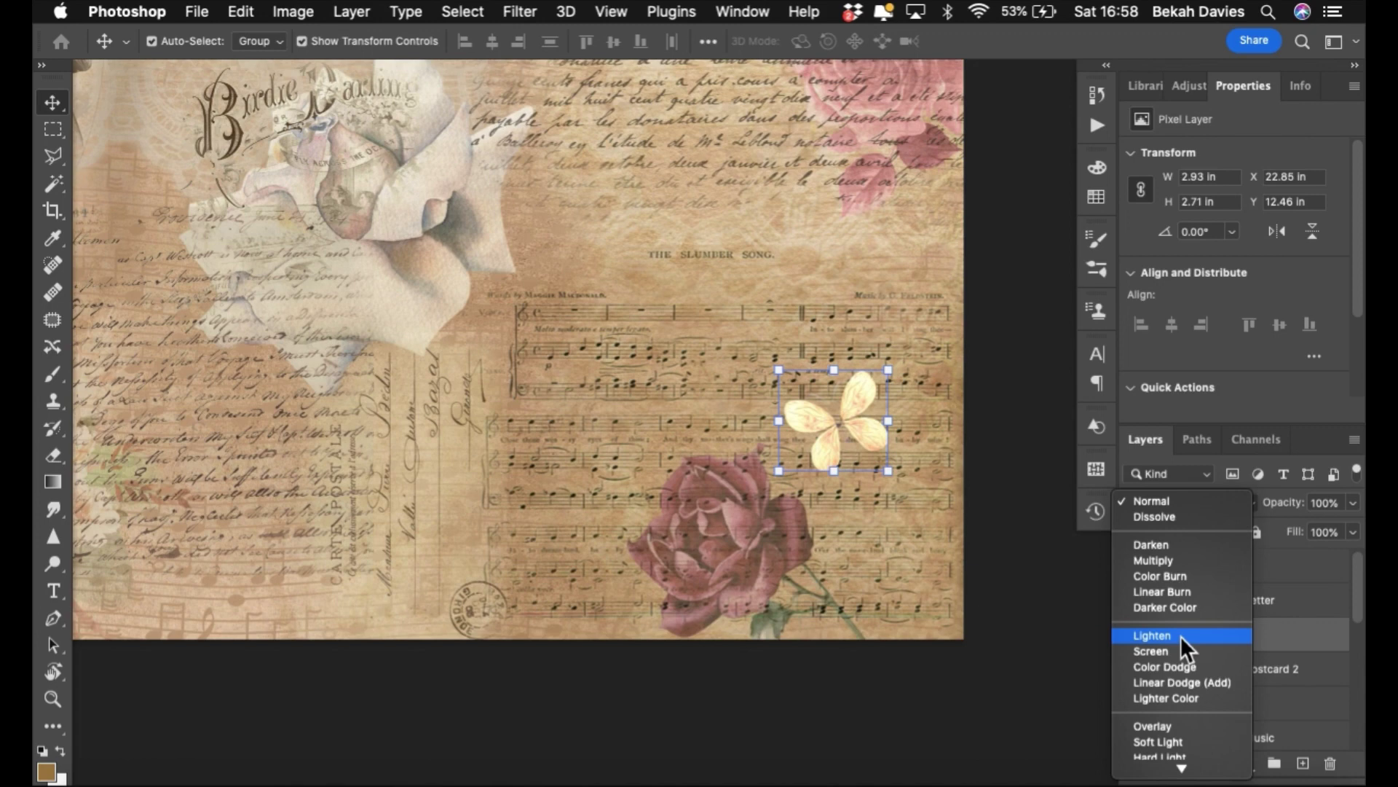
pyautogui.click(1008, 663)
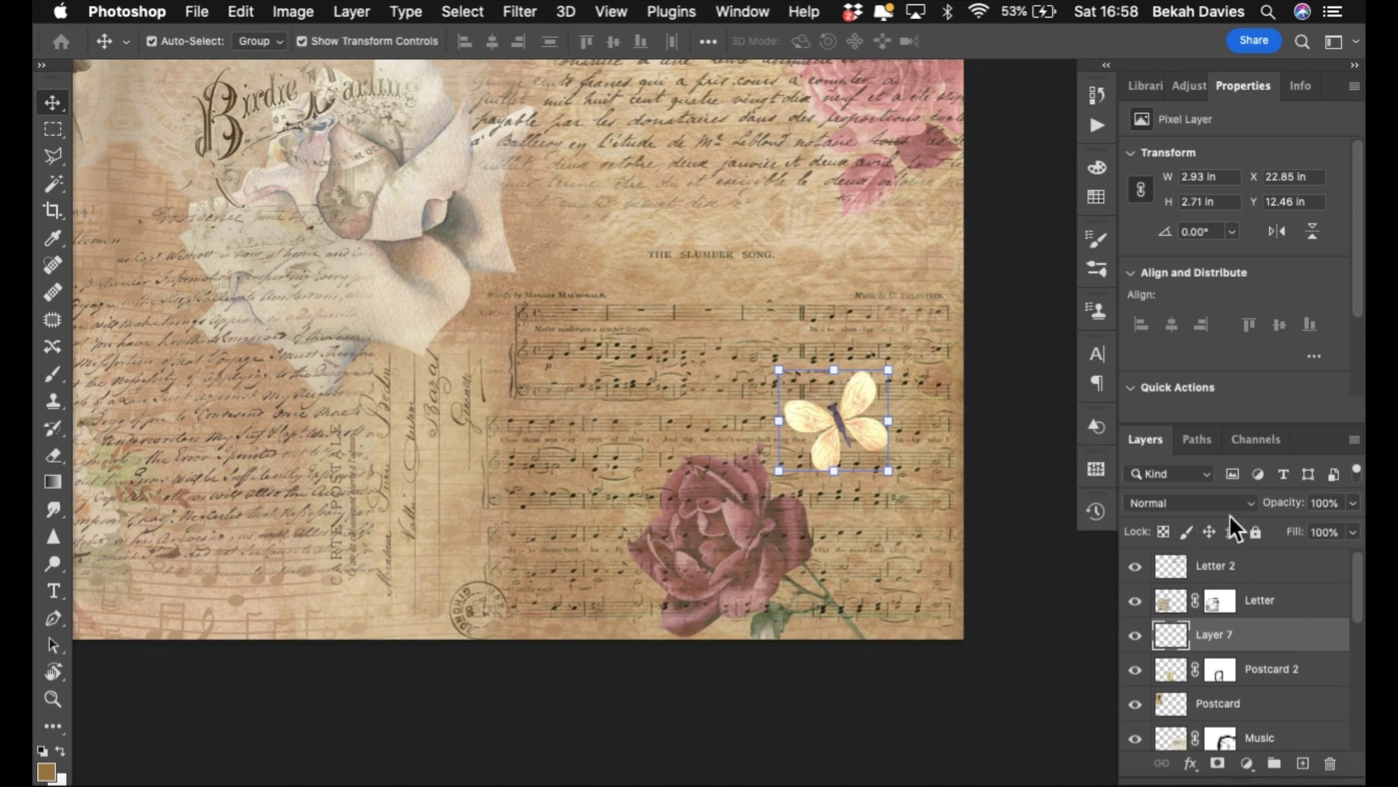
pyautogui.press('5')
pyautogui.press('7')
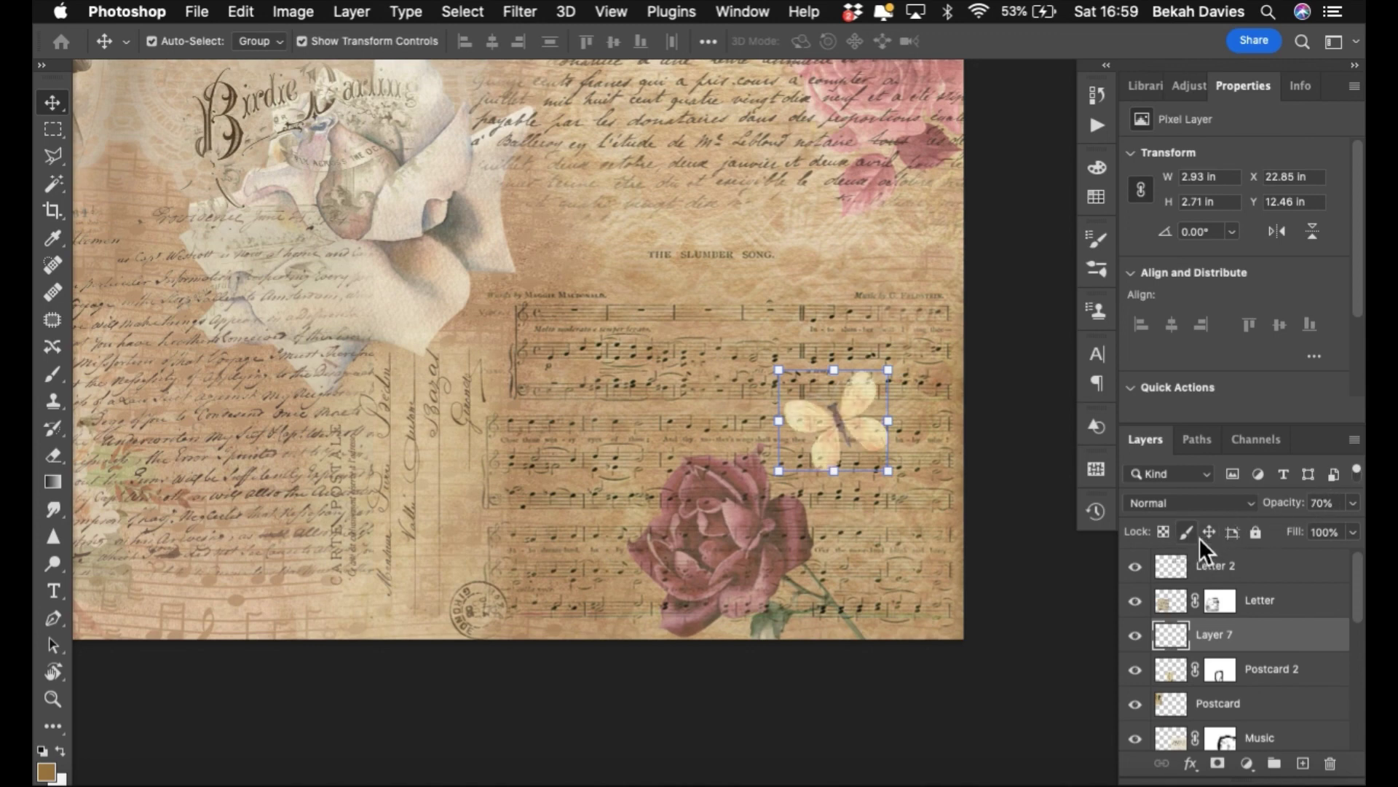
pyautogui.press('8')
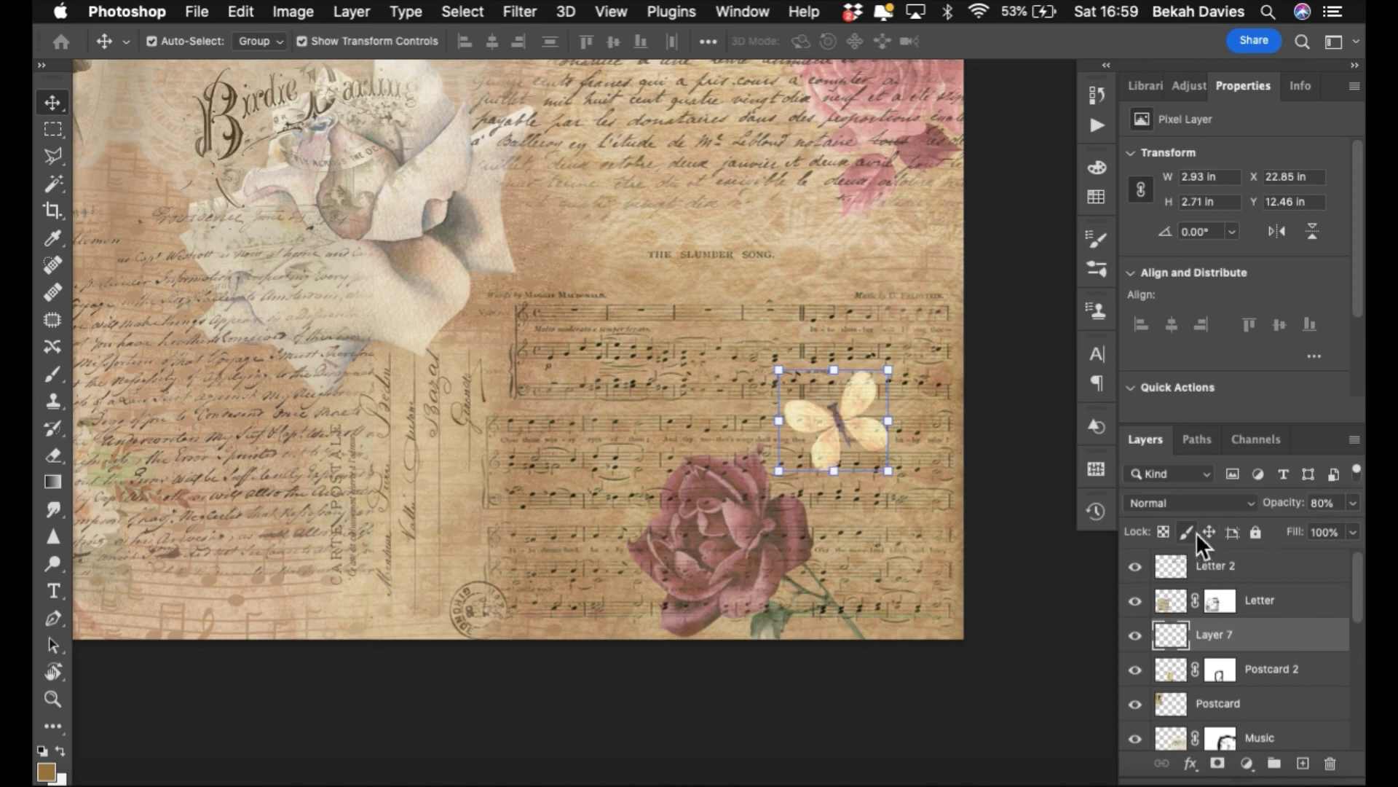
pyautogui.click(999, 529)
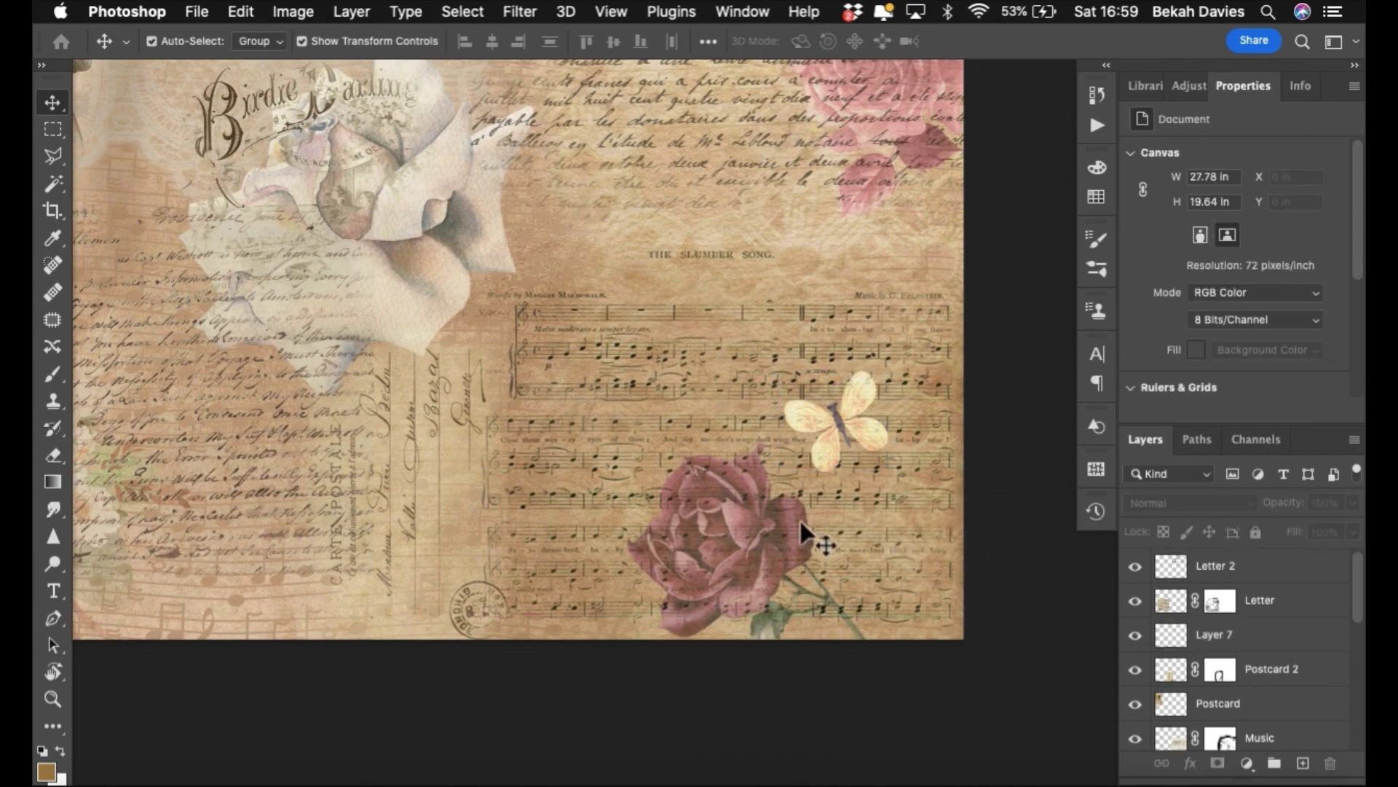
# - Return the collage to a floating window and make the Butterfly Moth sheet the active document
pyautogui.scroll(-3, 570, 491)
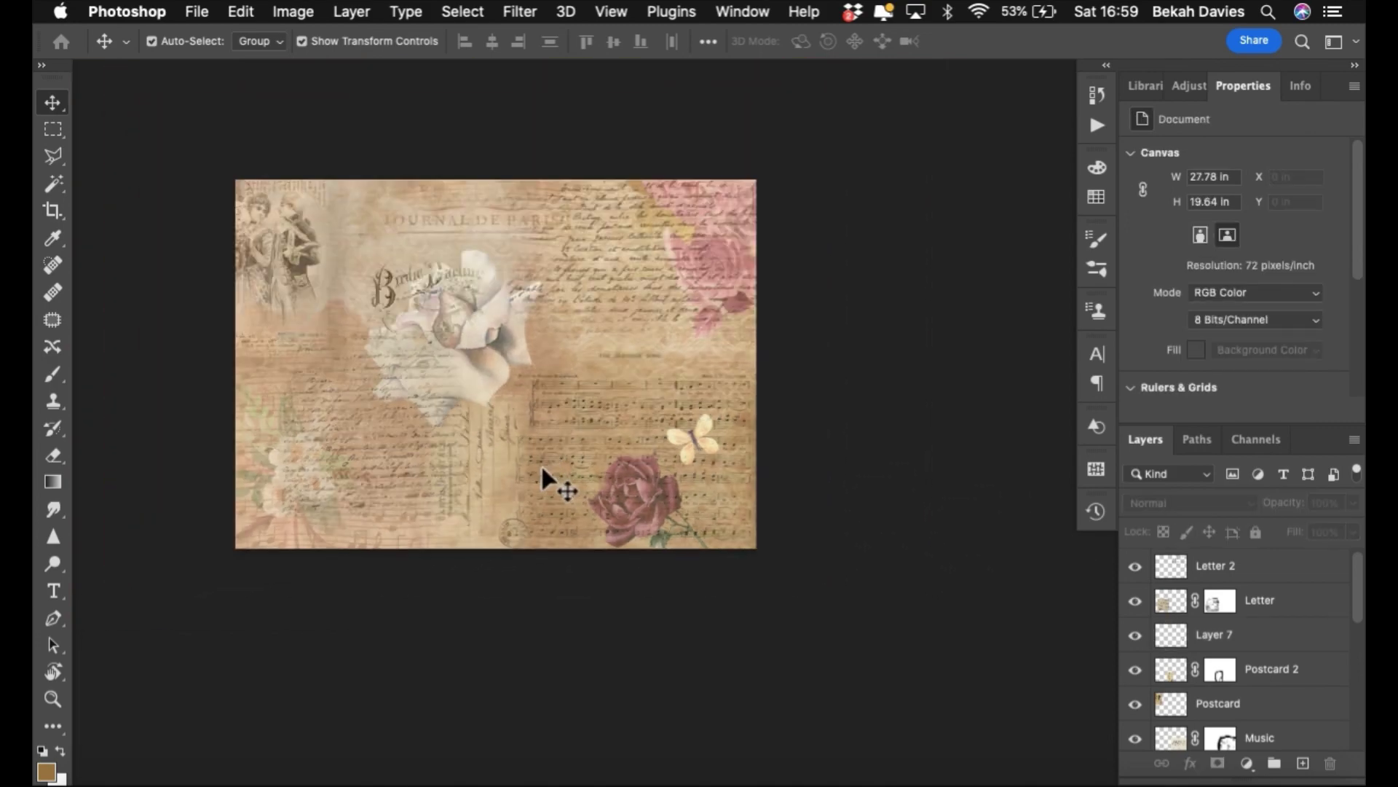
pyautogui.press('f')
pyautogui.press('f')
pyautogui.click(773, 105)
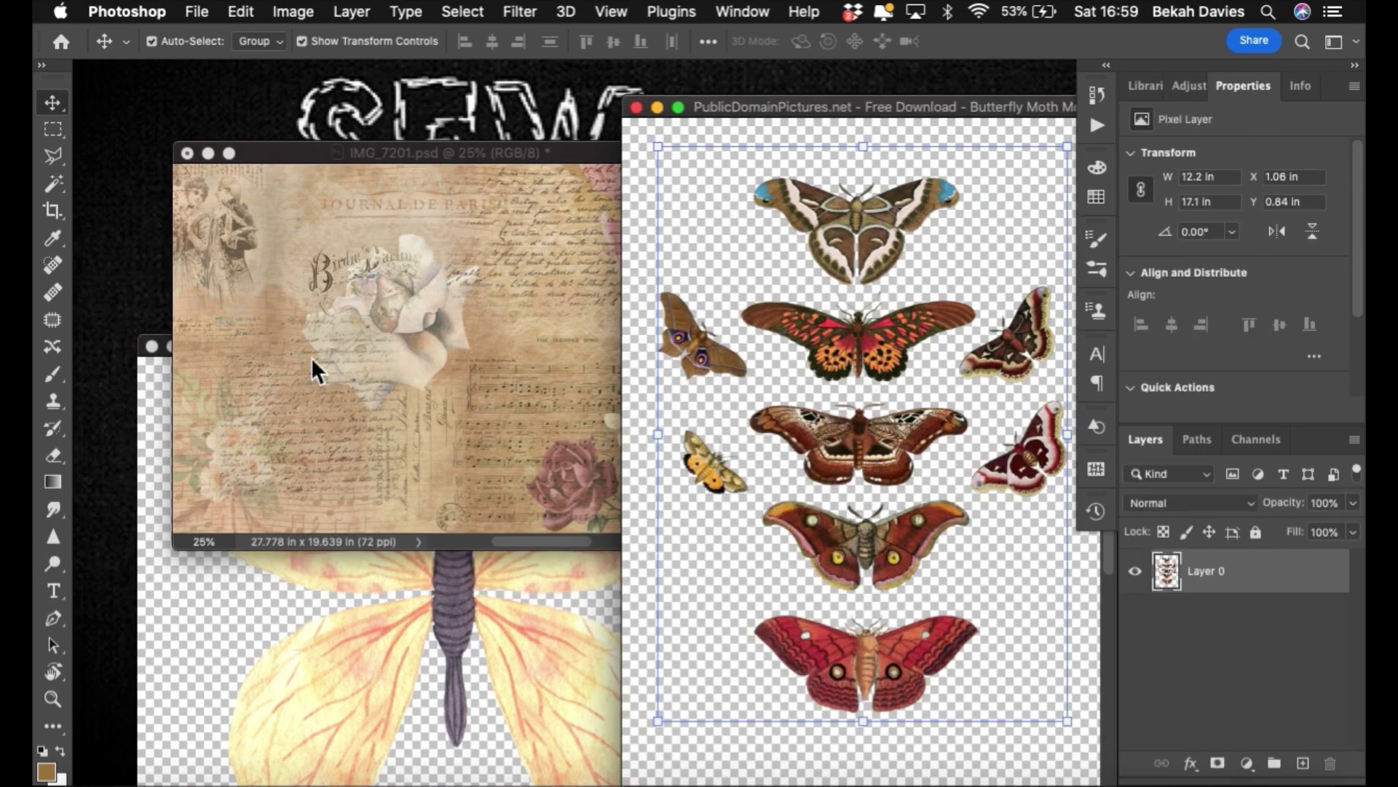
pyautogui.click(807, 642)
# - Outline the red moth at the bottom of the sheet with the Polygonal Lasso and copy it into IMG_7201.psd
pyautogui.press('l')
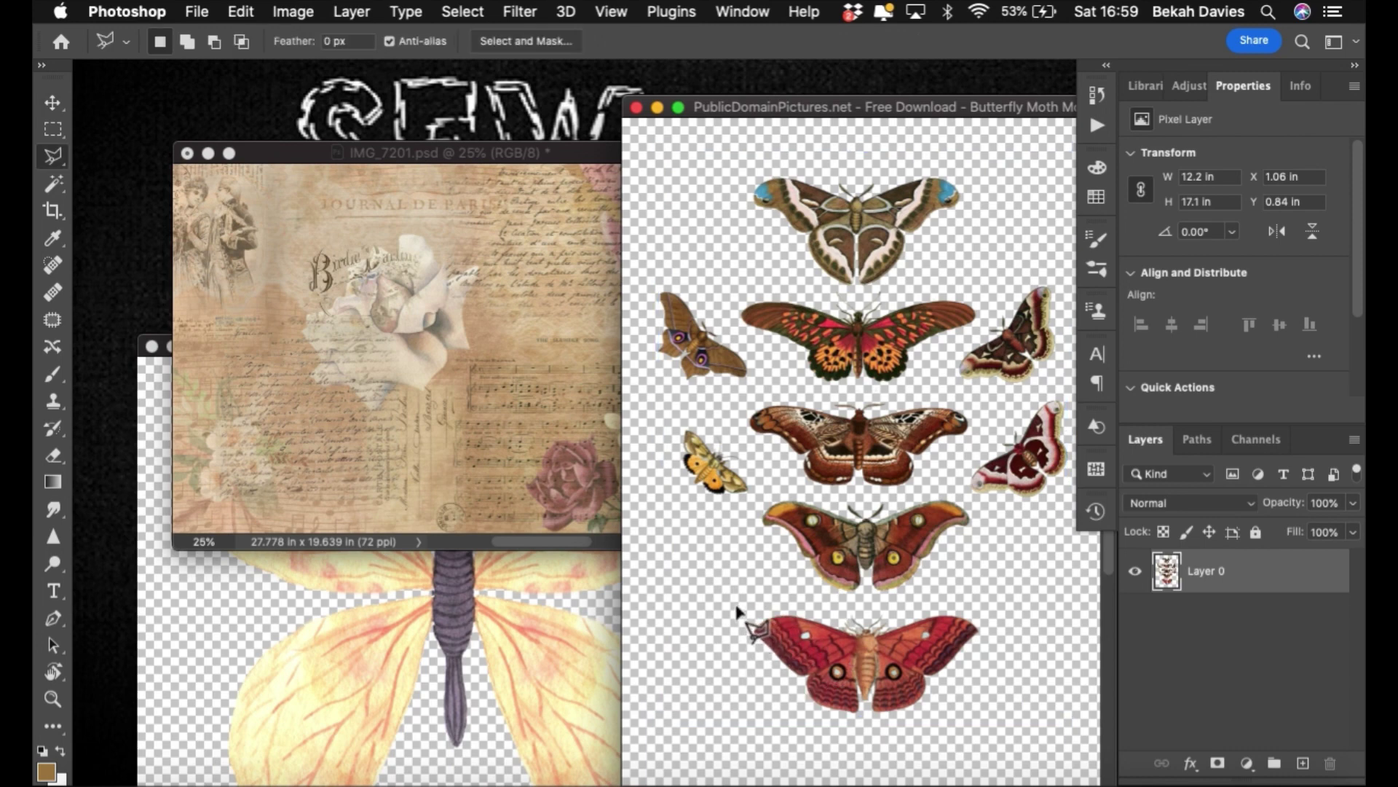
pyautogui.click(761, 625)
pyautogui.click(794, 598)
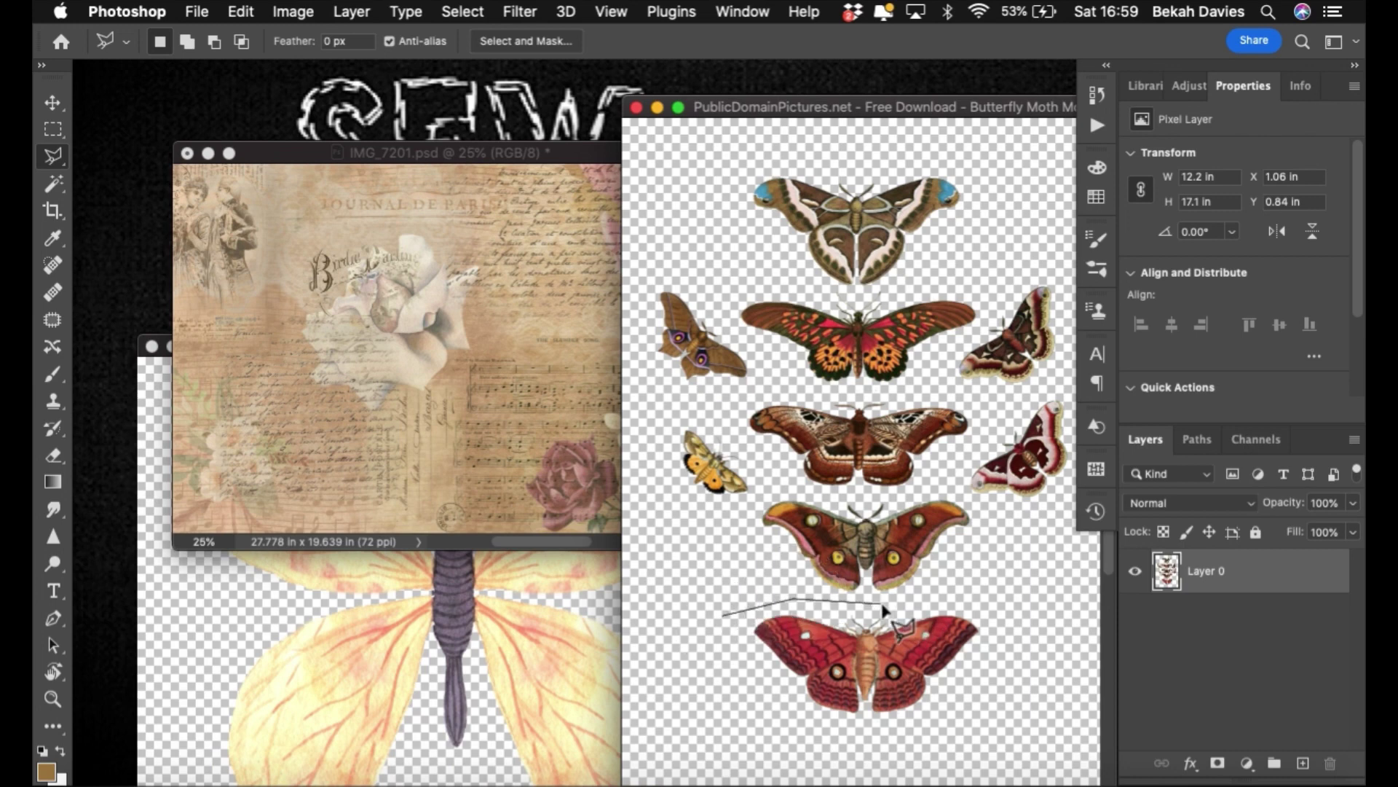
pyautogui.click(980, 593)
pyautogui.click(1002, 650)
pyautogui.click(949, 705)
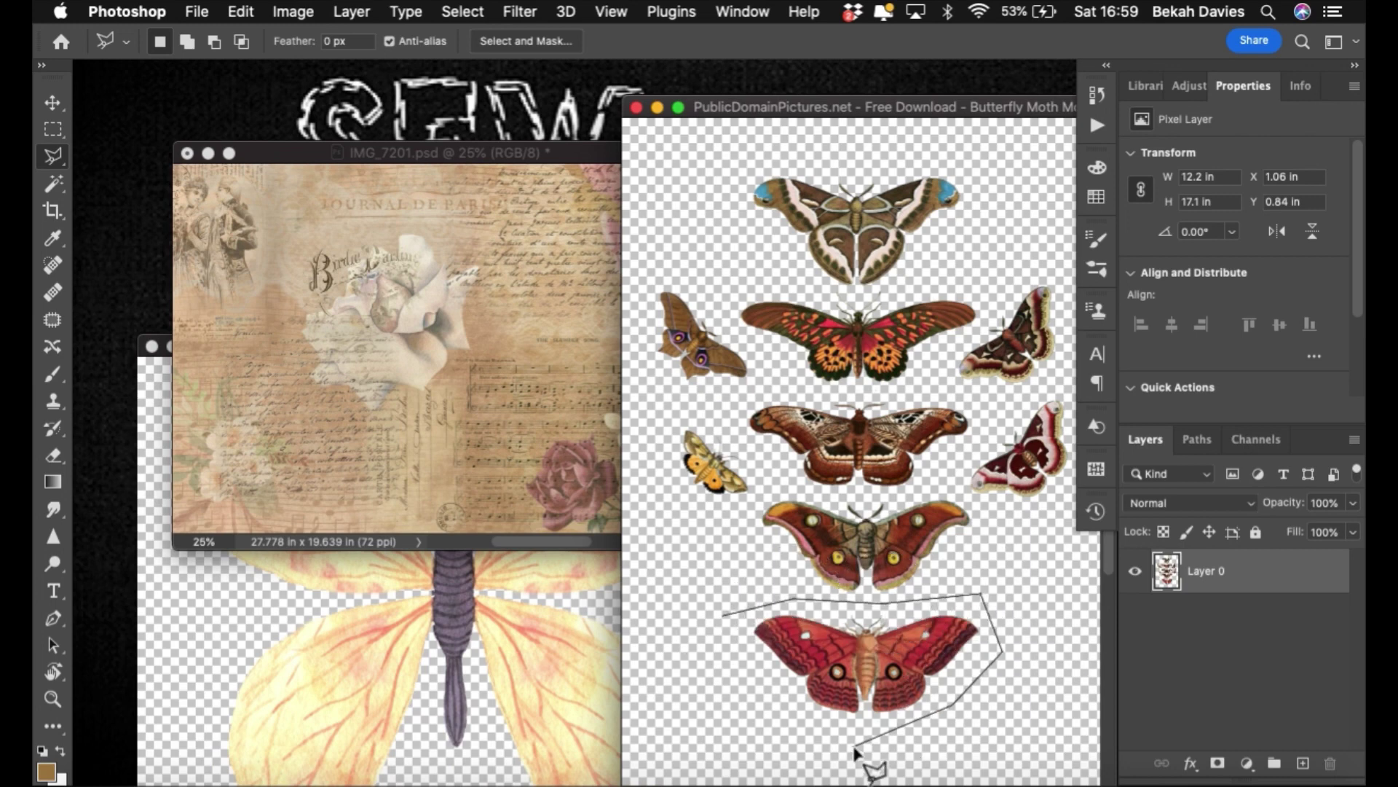
pyautogui.click(849, 743)
pyautogui.click(720, 688)
pyautogui.doubleClick(728, 644)
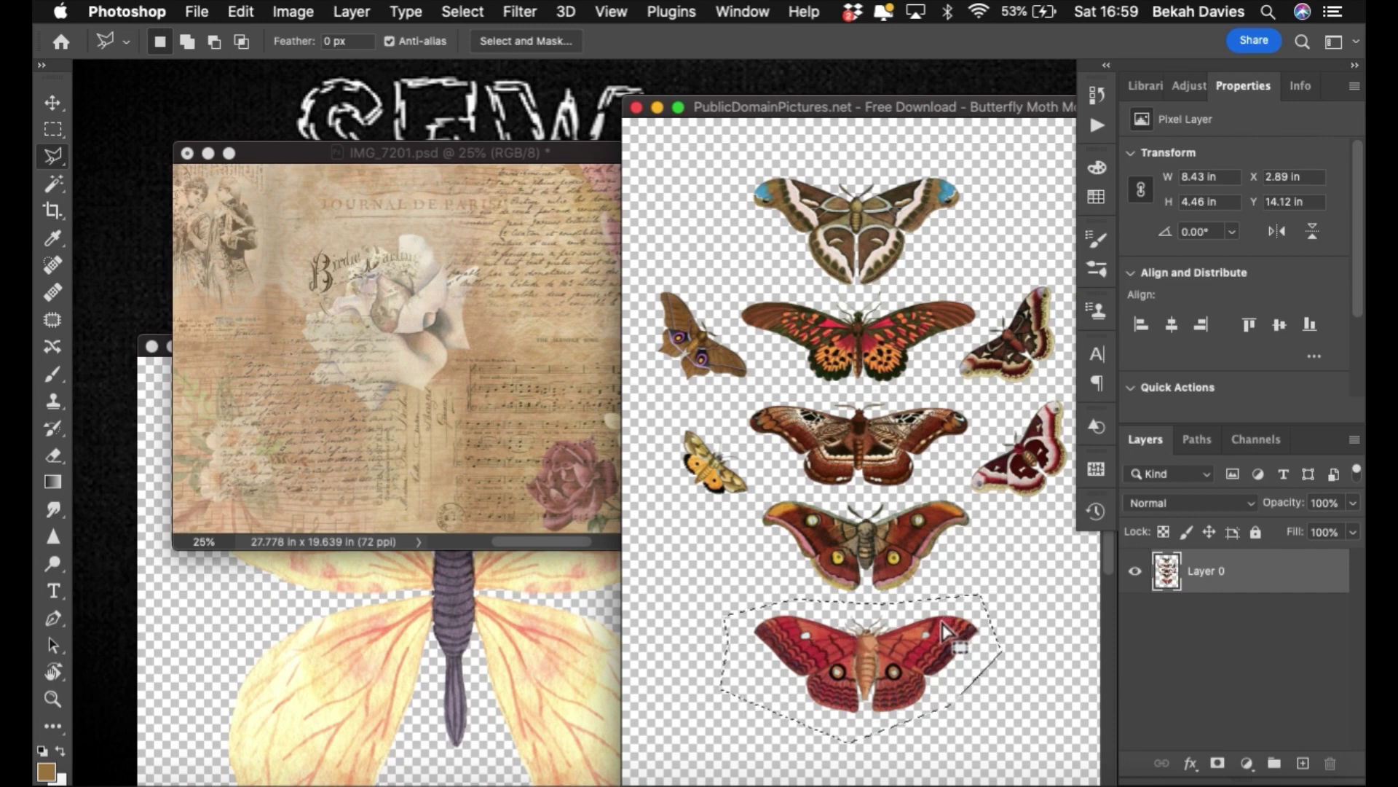
pyautogui.moveTo(904, 651); pyautogui.dragTo(488, 445)
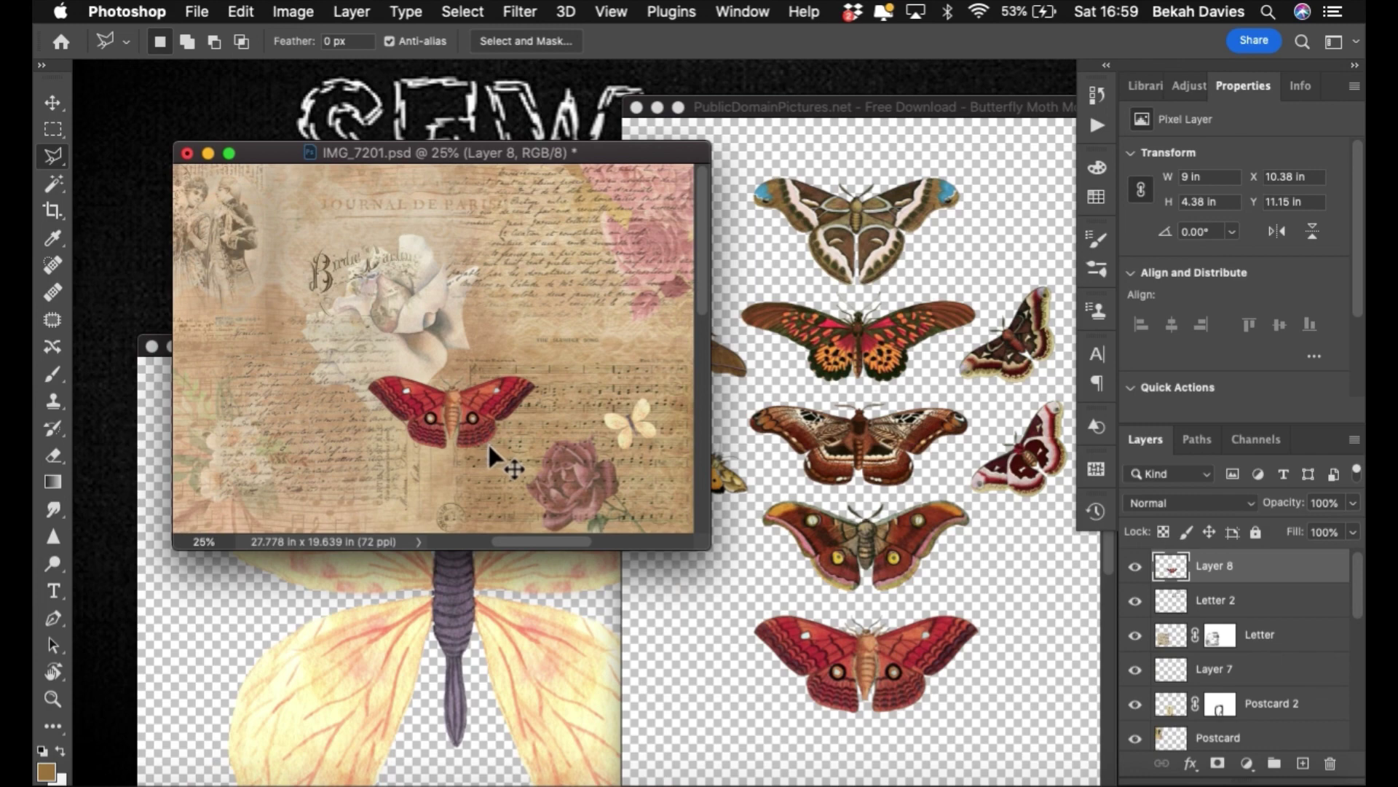
# - Outline the small yellow moth on the sheet with the Polygonal Lasso and copy it onto the white rose in IMG_7201.psd
pyautogui.click(787, 111)
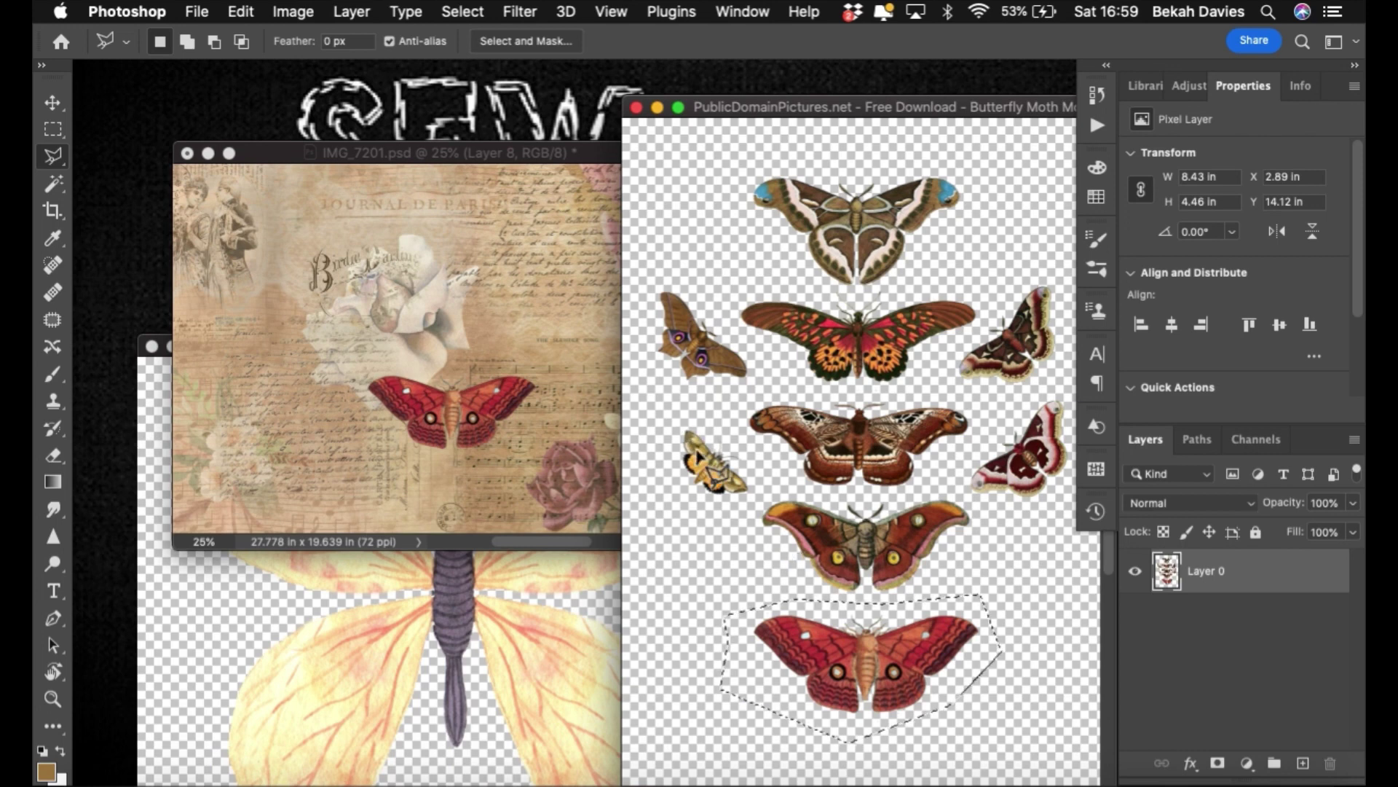
pyautogui.click(681, 416)
pyautogui.click(661, 454)
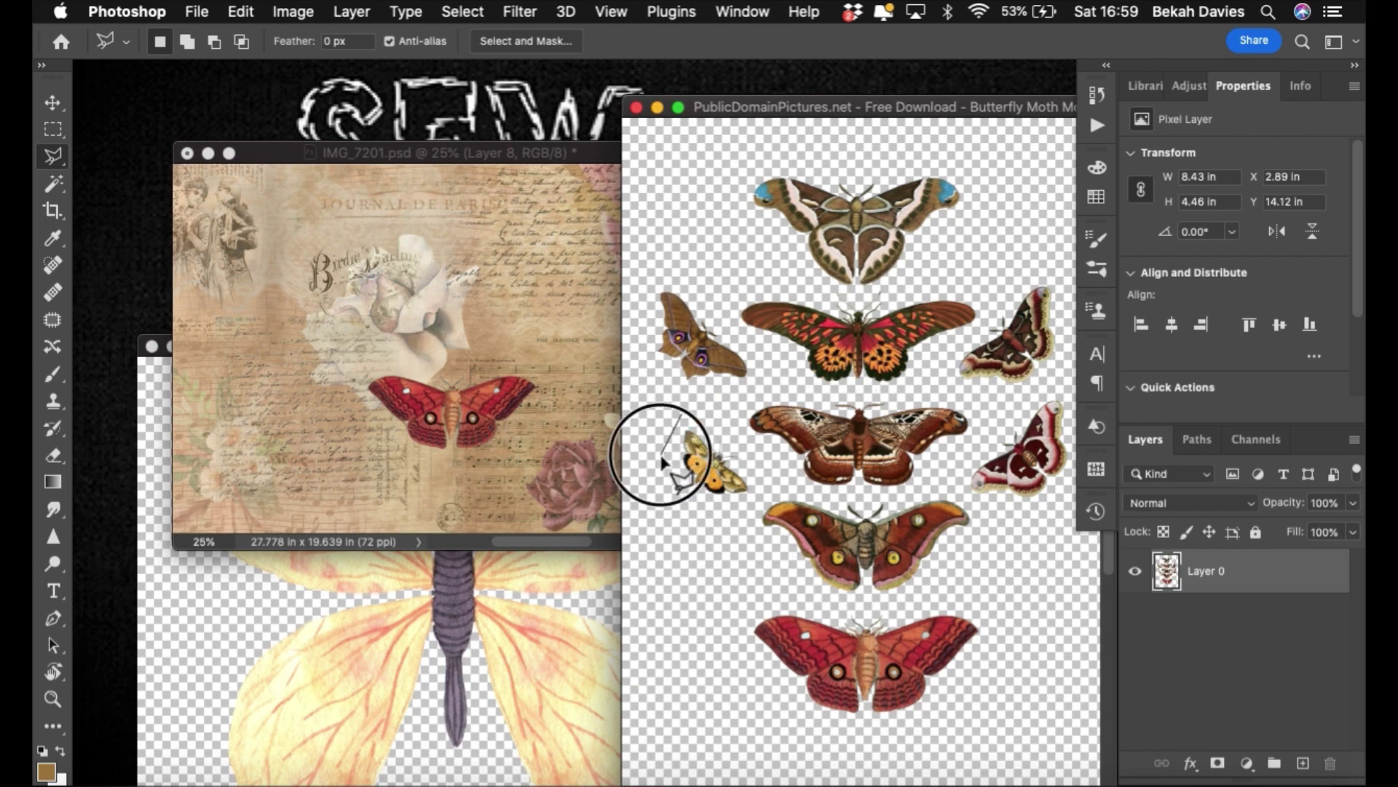
pyautogui.click(683, 508)
pyautogui.click(728, 513)
pyautogui.click(754, 491)
pyautogui.click(754, 462)
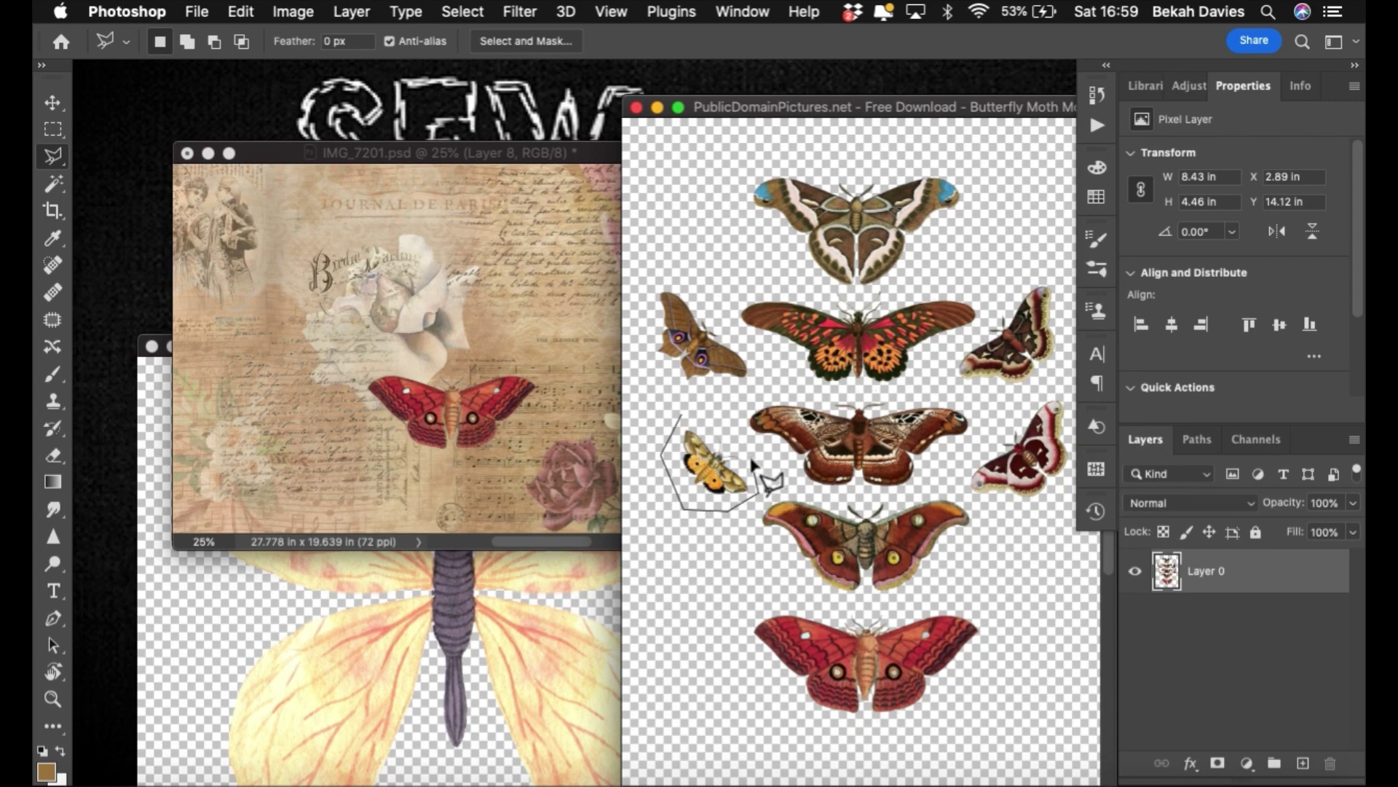
pyautogui.doubleClick(721, 415)
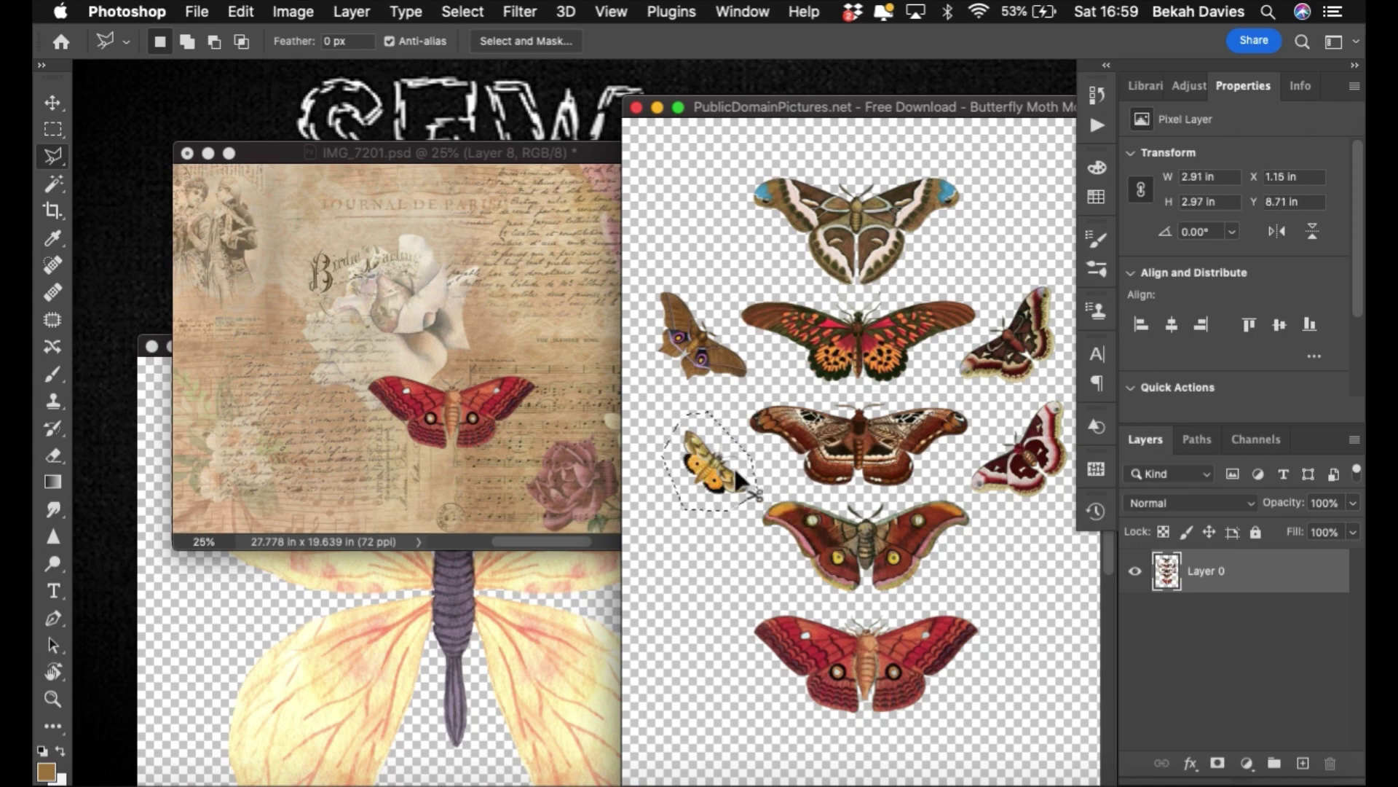
pyautogui.moveTo(732, 465); pyautogui.dragTo(402, 269)
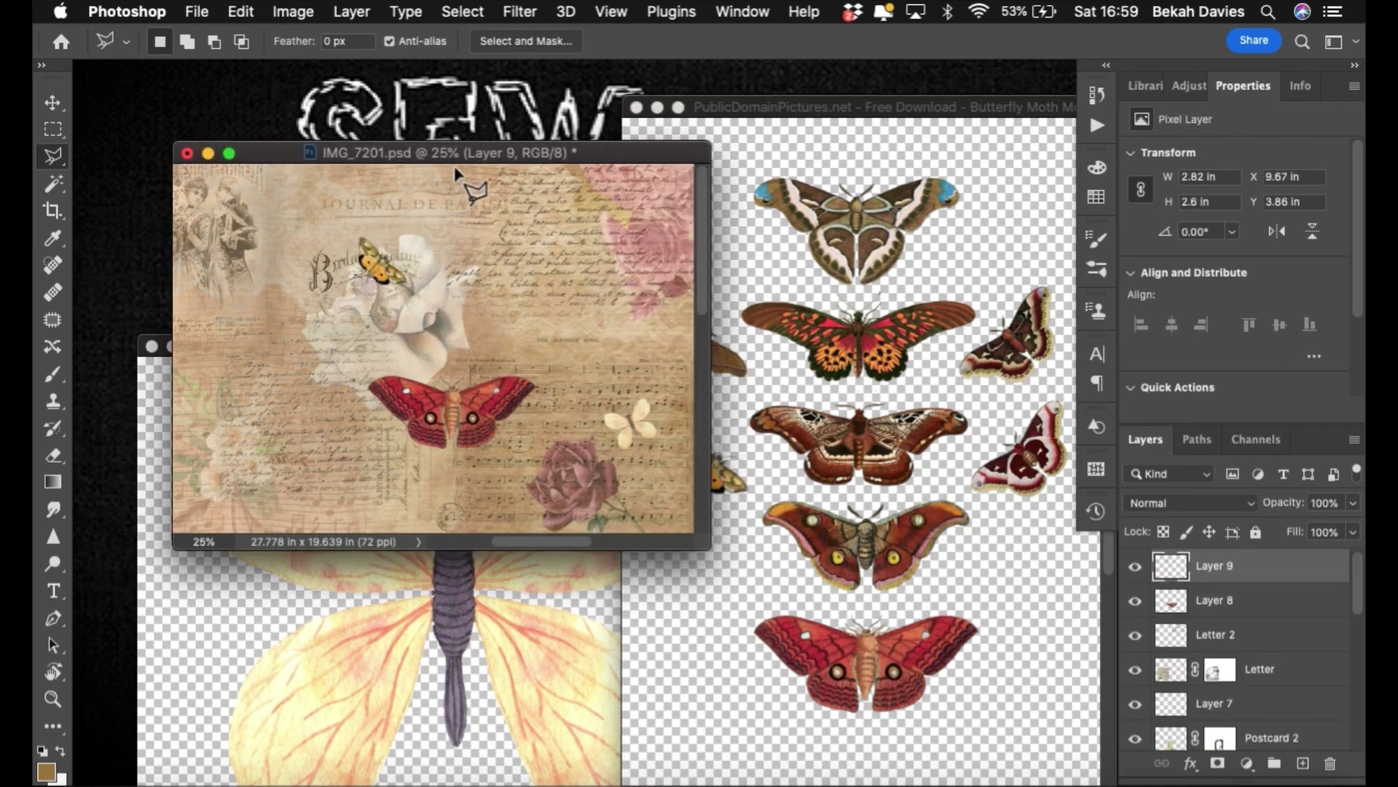
# - Show the collage full screen, move the yellow moth to the white rose's right petals, and park the red moth in the upper-right corner
pyautogui.press('f')
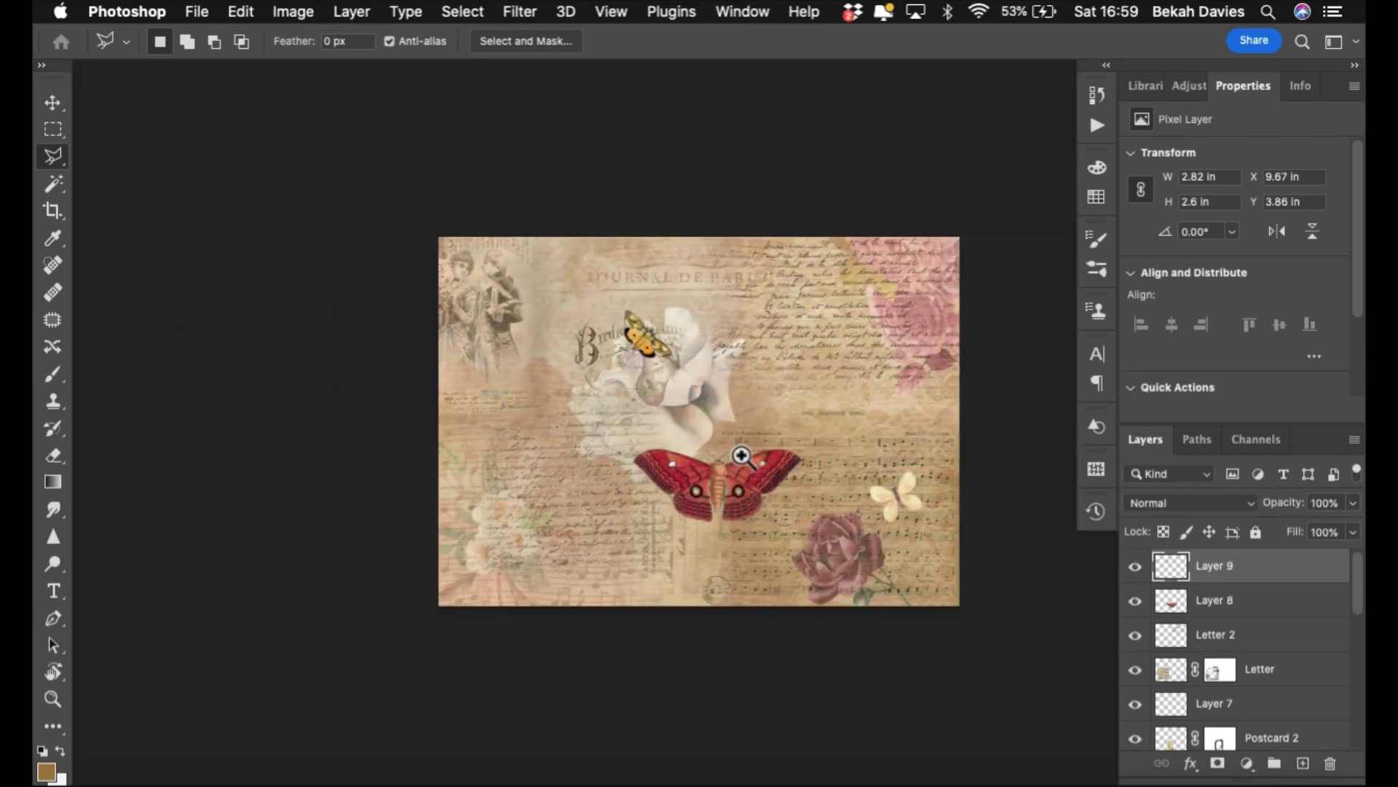
pyautogui.keyDown('super'); pyautogui.click(735, 411); pyautogui.keyUp('super')
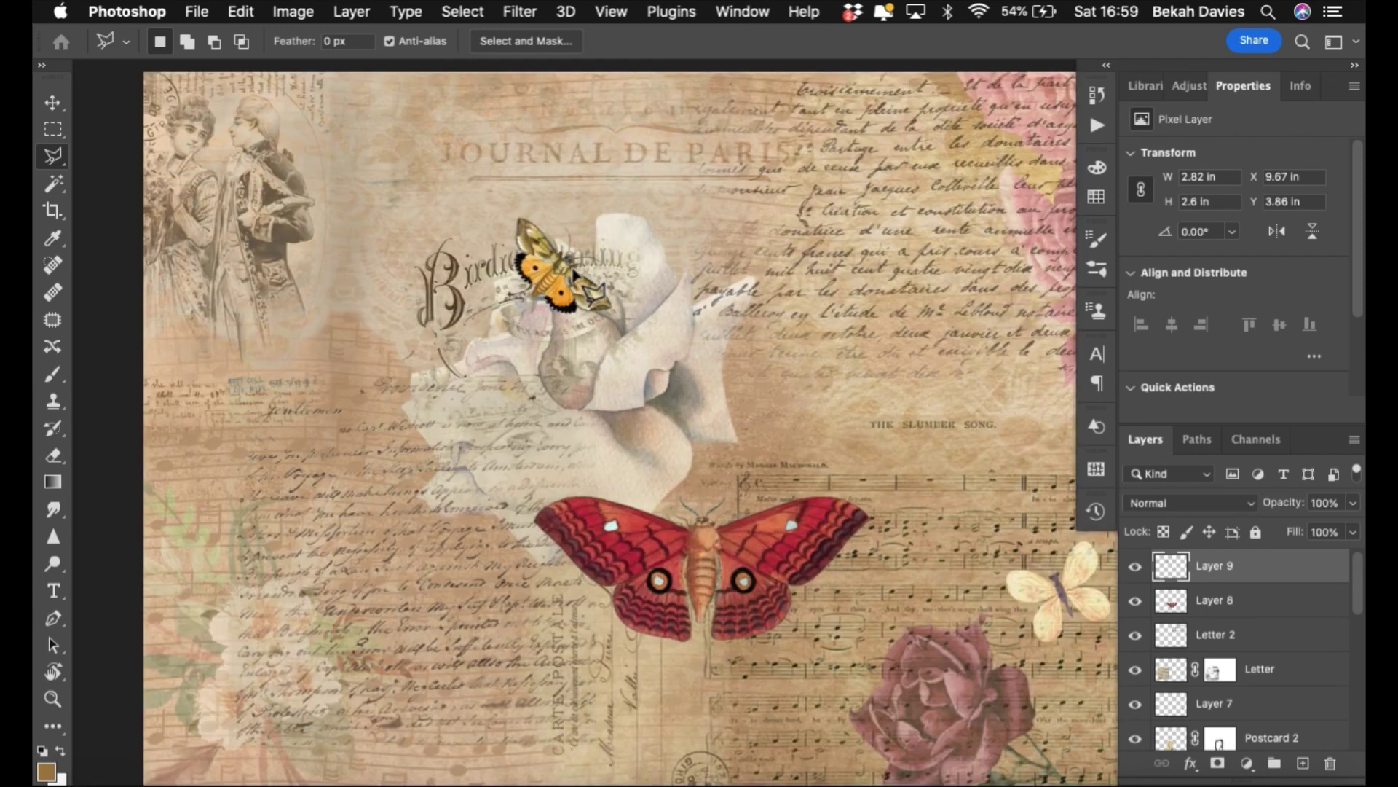
pyautogui.press('v')
pyautogui.moveTo(565, 278); pyautogui.dragTo(687, 412)
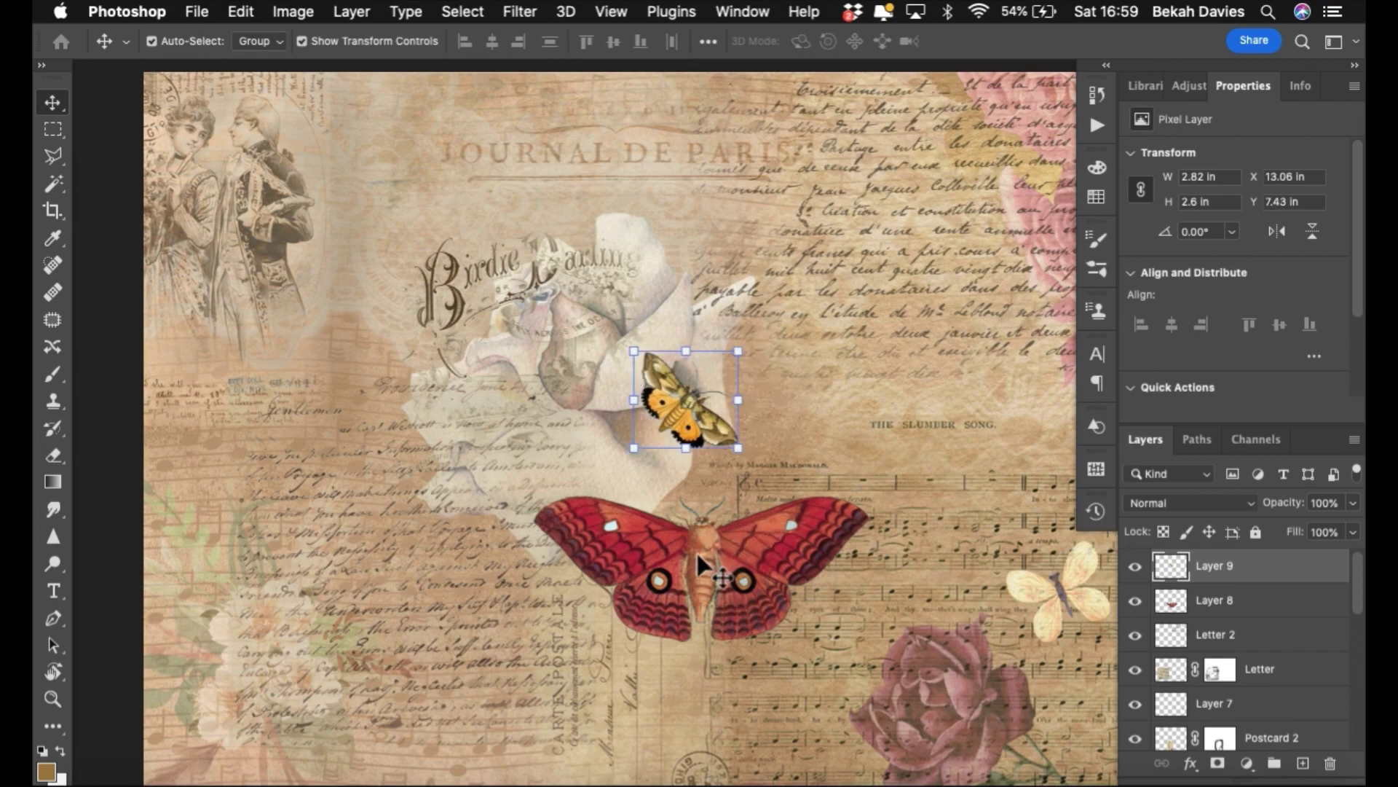
pyautogui.moveTo(697, 555); pyautogui.dragTo(1143, 579)
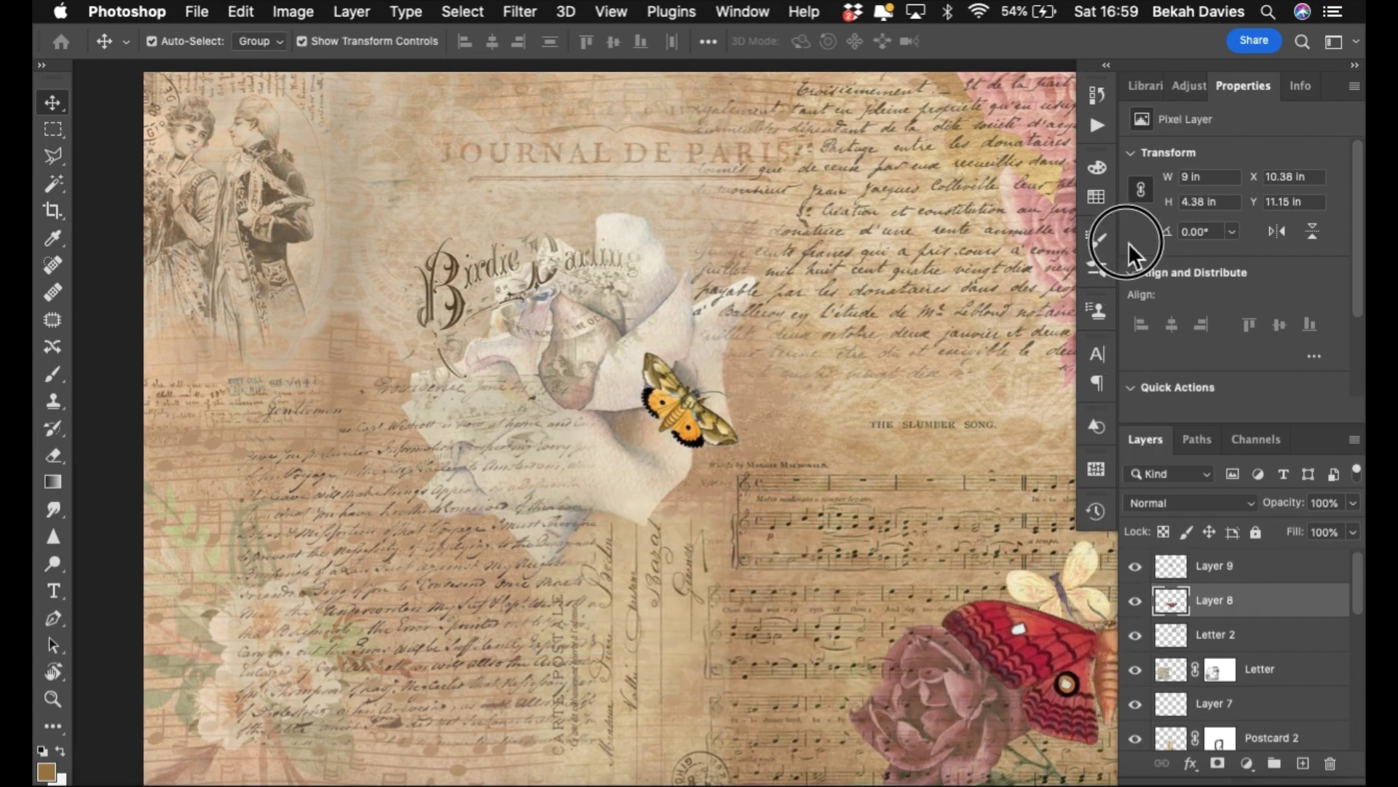
pyautogui.moveTo(1129, 242); pyautogui.dragTo(1052, 154)
# - Enlarge the yellow moth to about 3.4 in wide and settle it on the right edge of the white rose
pyautogui.moveTo(688, 419); pyautogui.dragTo(680, 440)
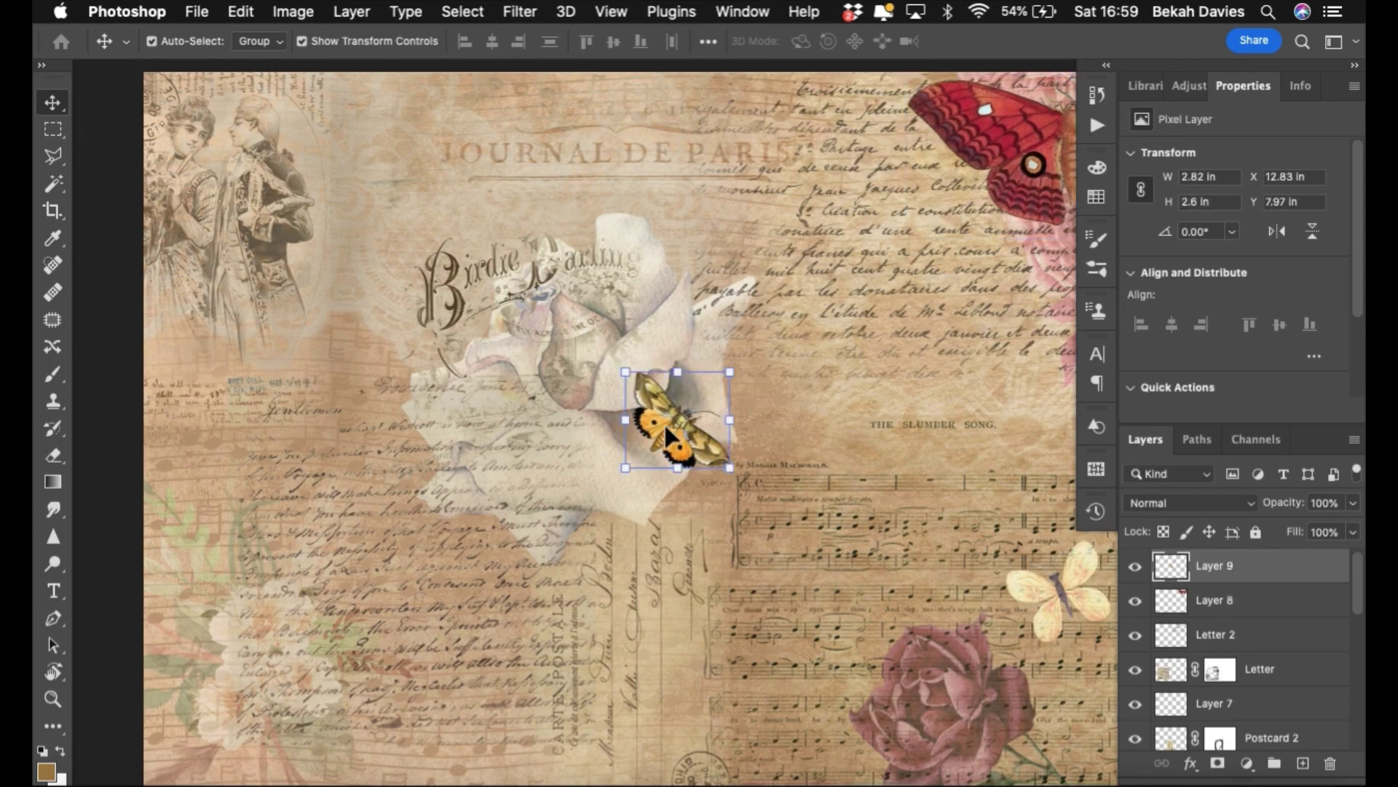
pyautogui.moveTo(626, 371); pyautogui.dragTo(604, 351)
pyautogui.moveTo(676, 402); pyautogui.dragTo(684, 391)
pyautogui.press('Return')
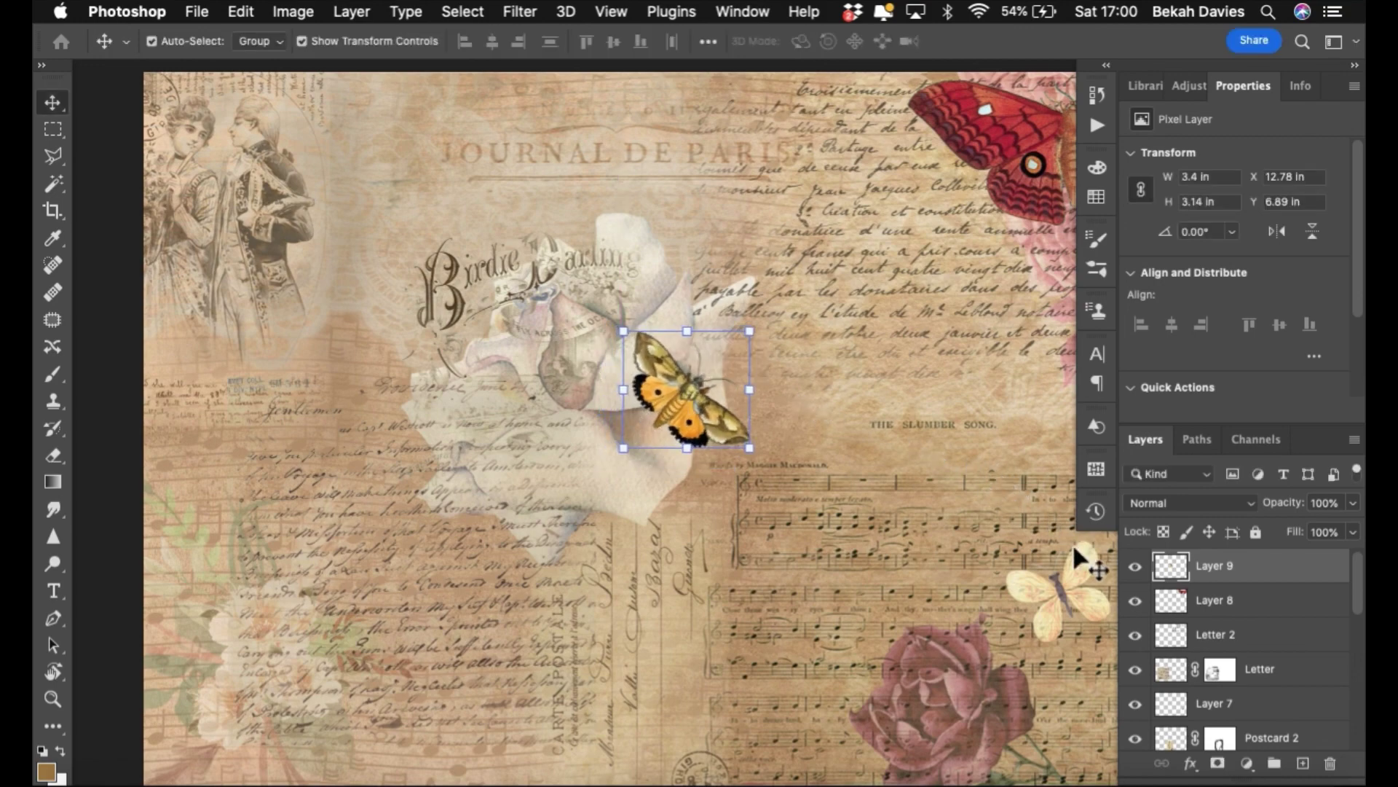
pyautogui.click(921, 440)
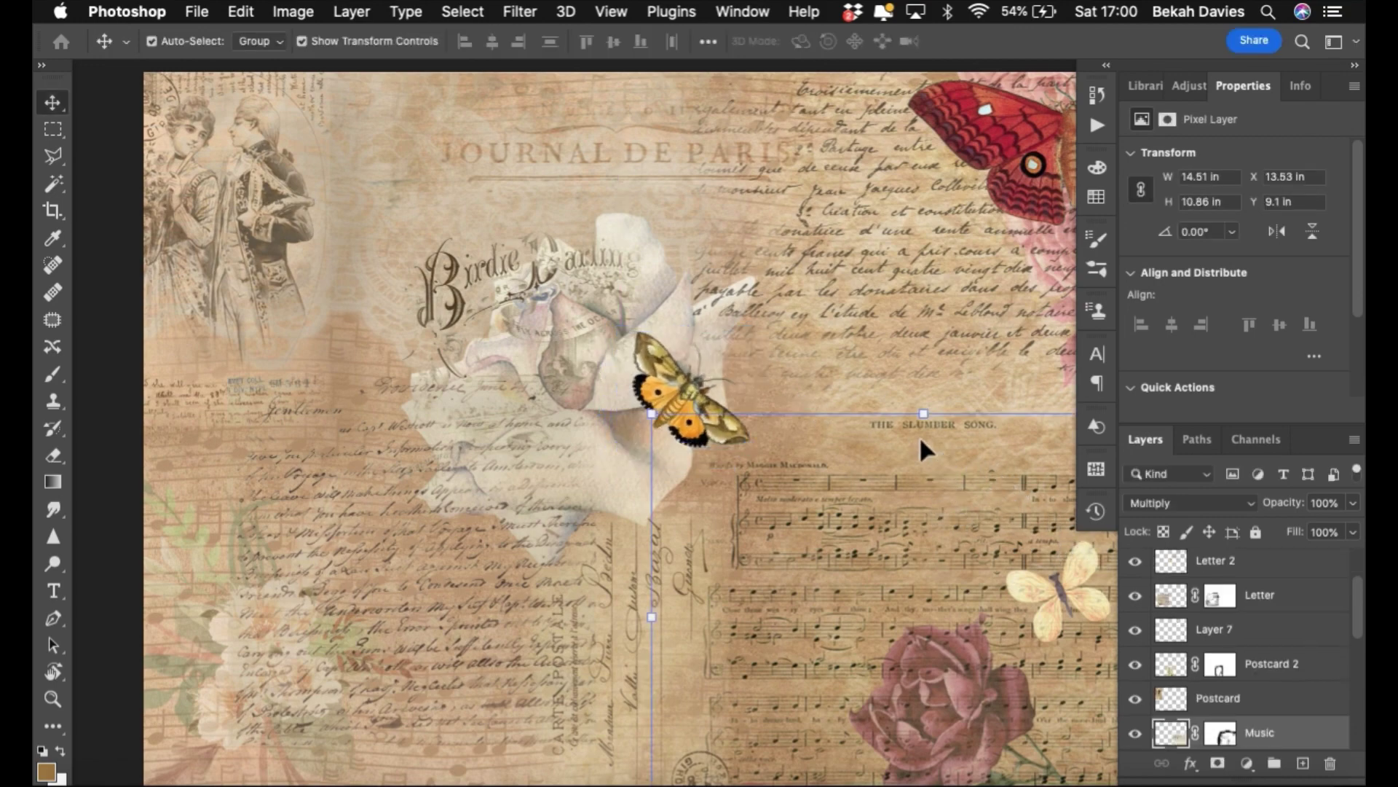
pyautogui.click(121, 435)
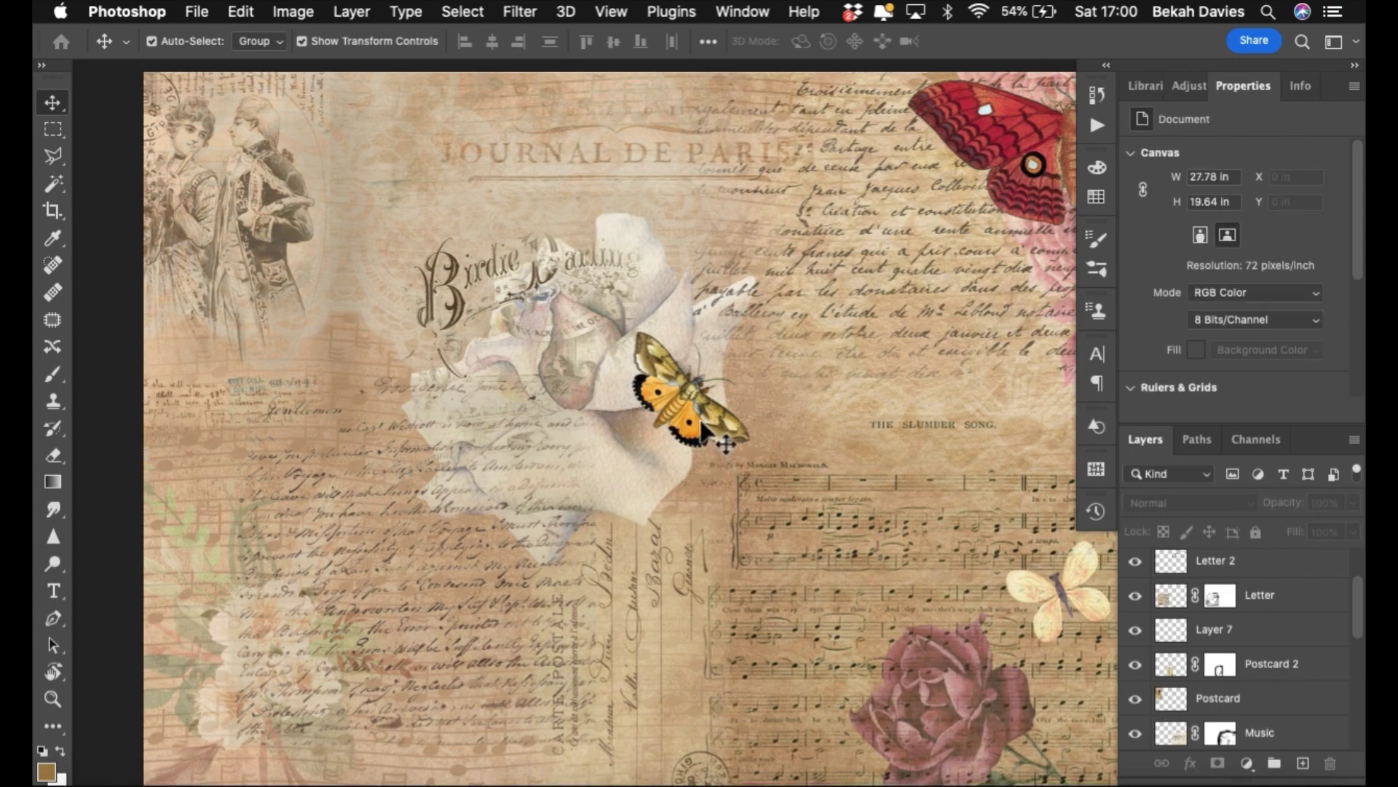
# - Try several opacity levels on the yellow moth layer and settle on 50%
pyautogui.click(725, 444)
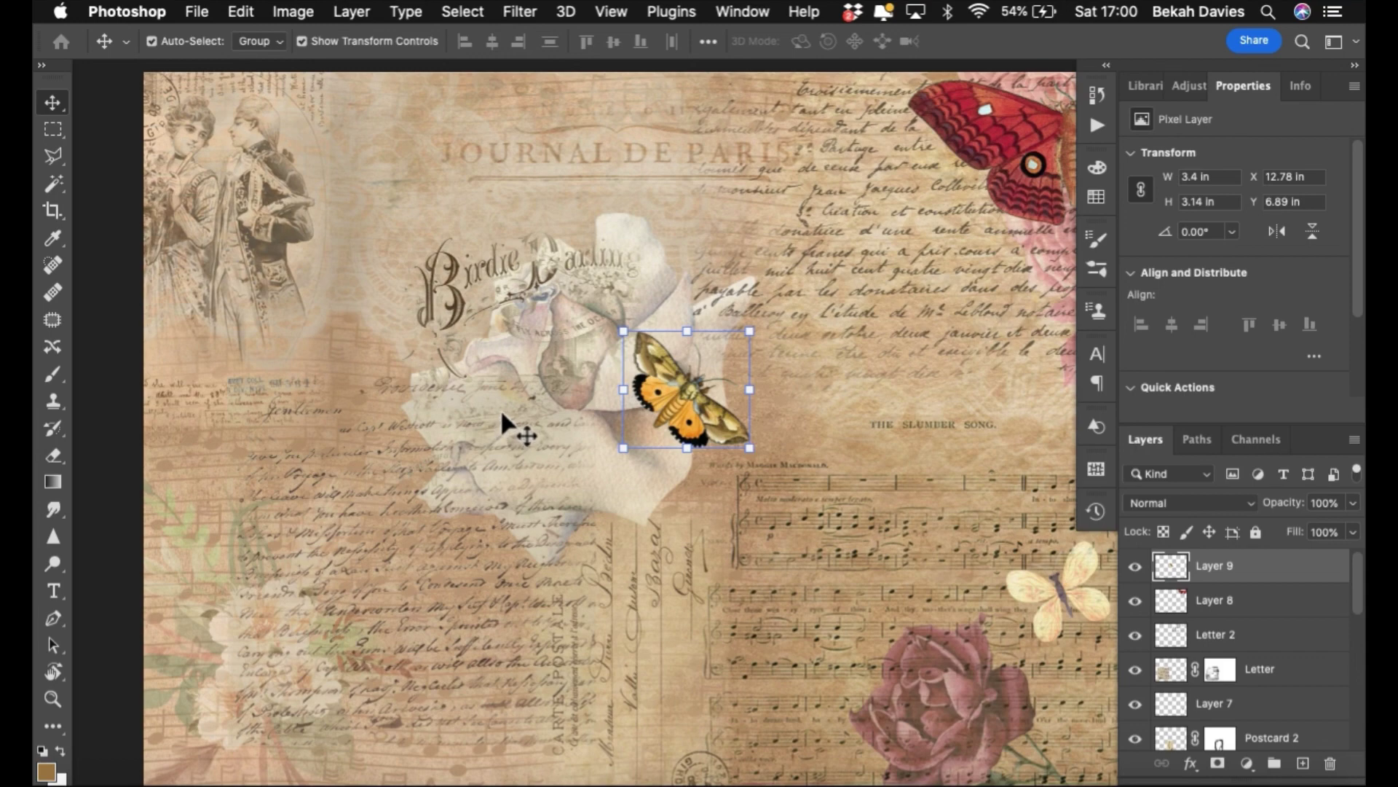
pyautogui.press('6')
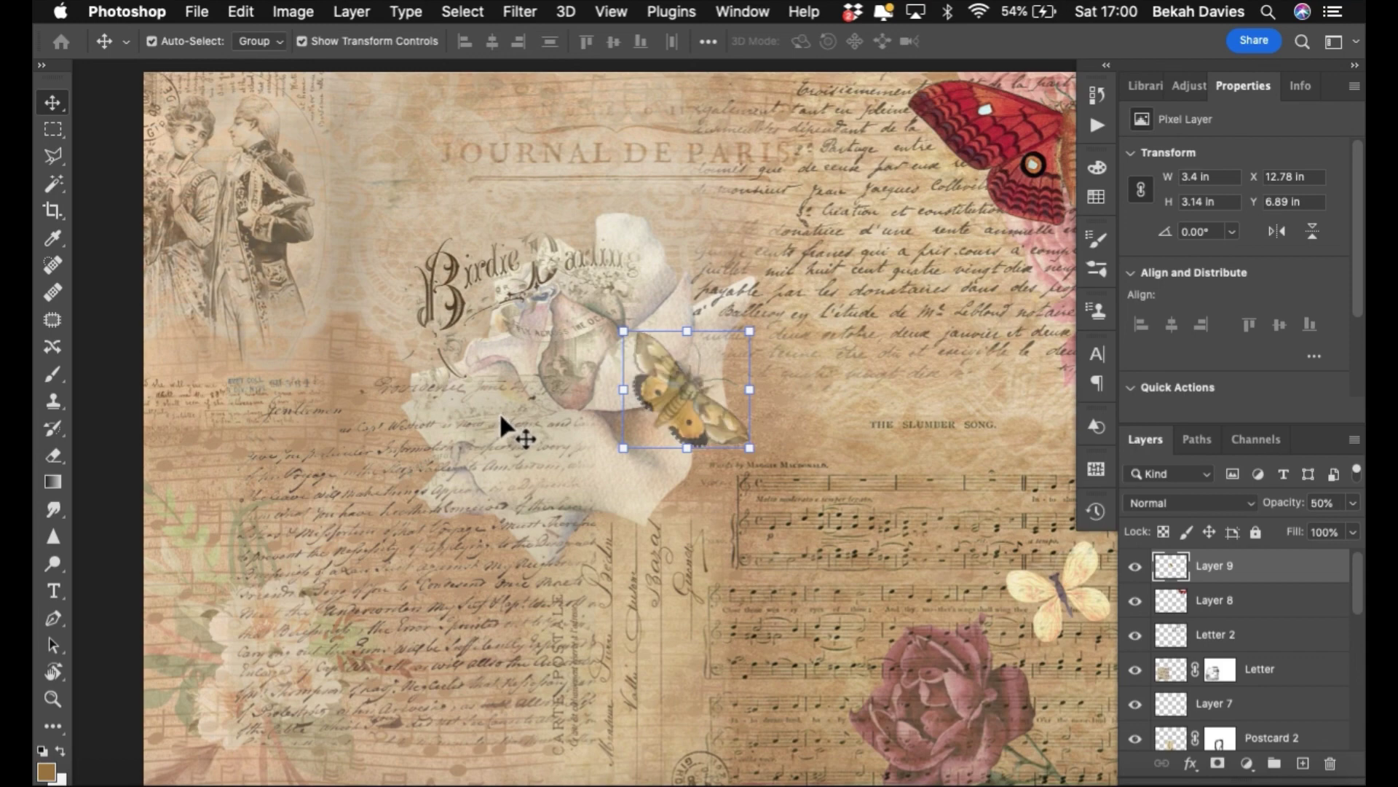
pyautogui.press('7')
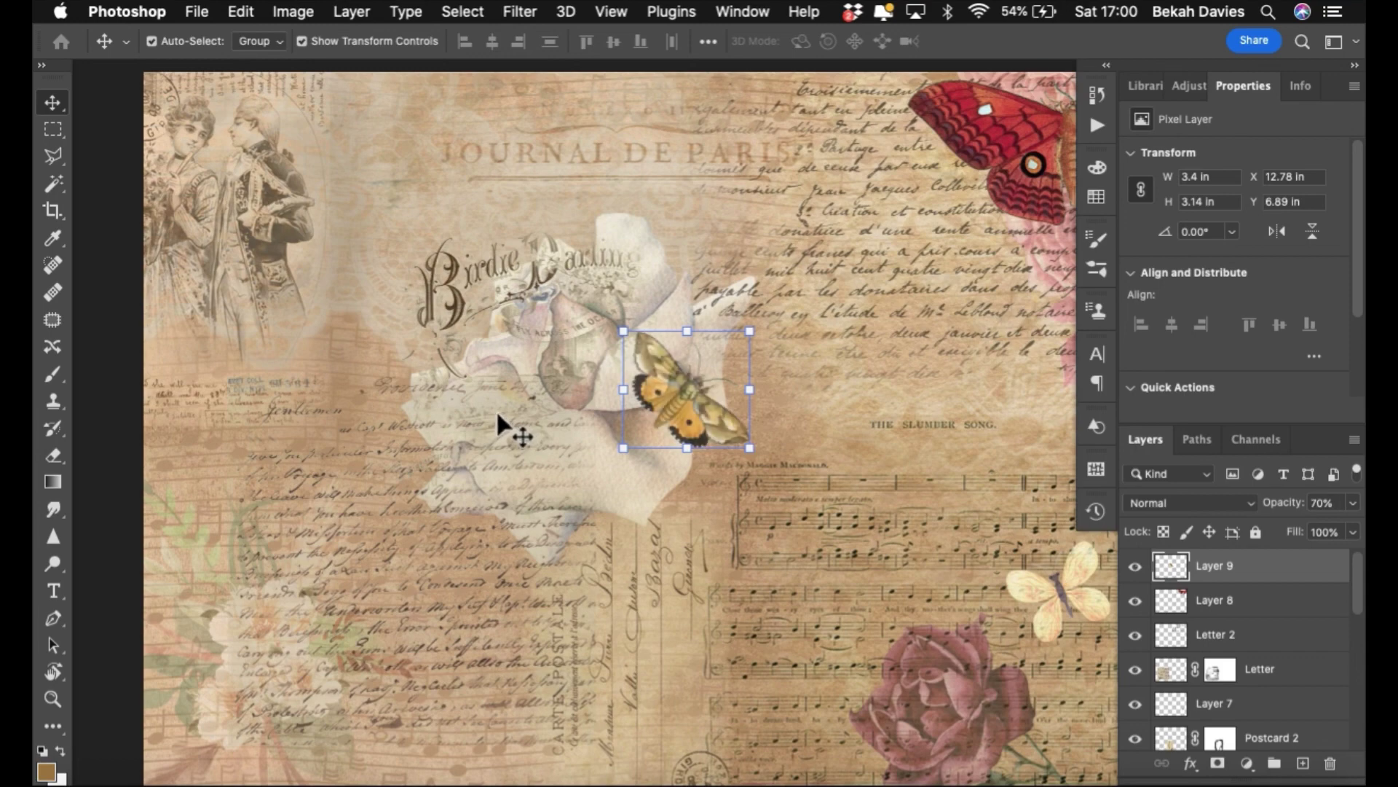
pyautogui.press('5')
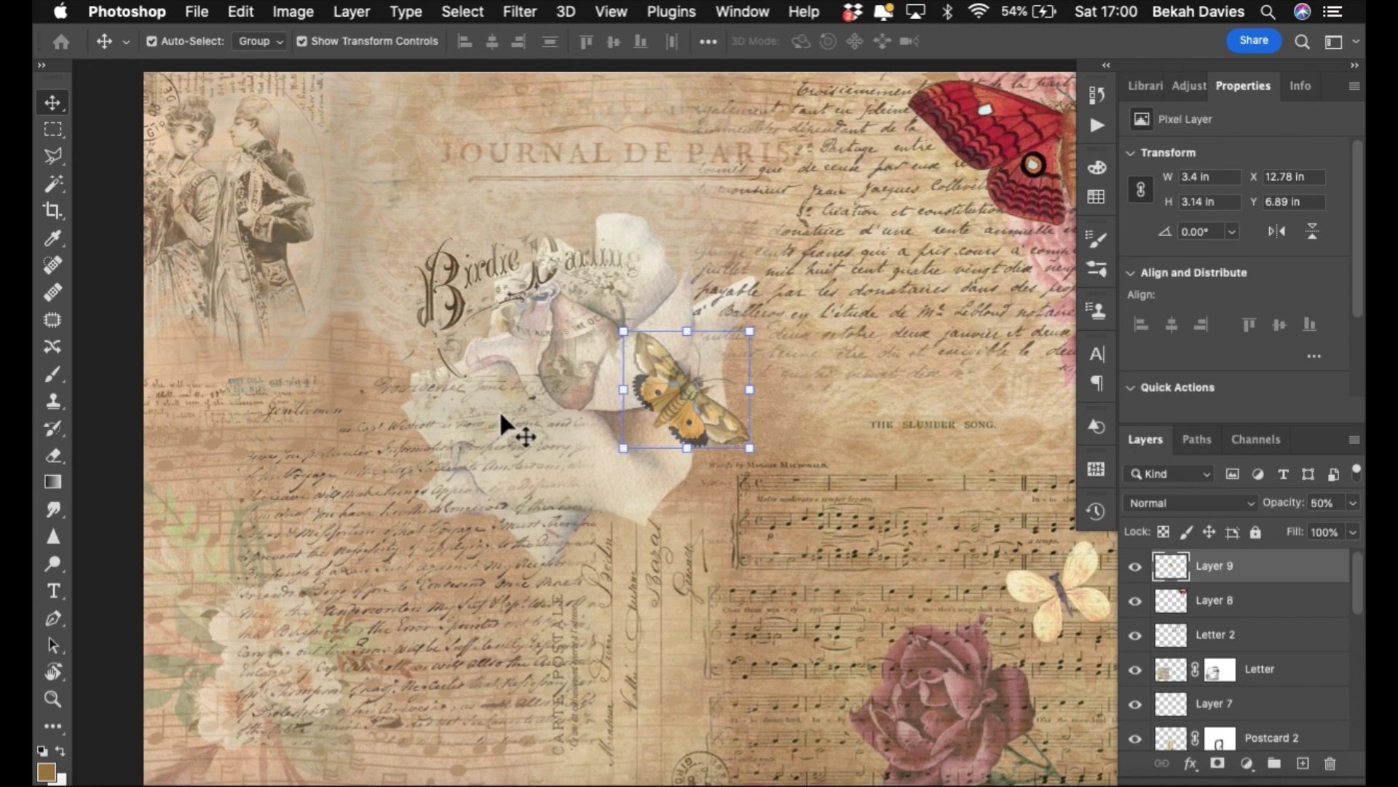
pyautogui.click(107, 502)
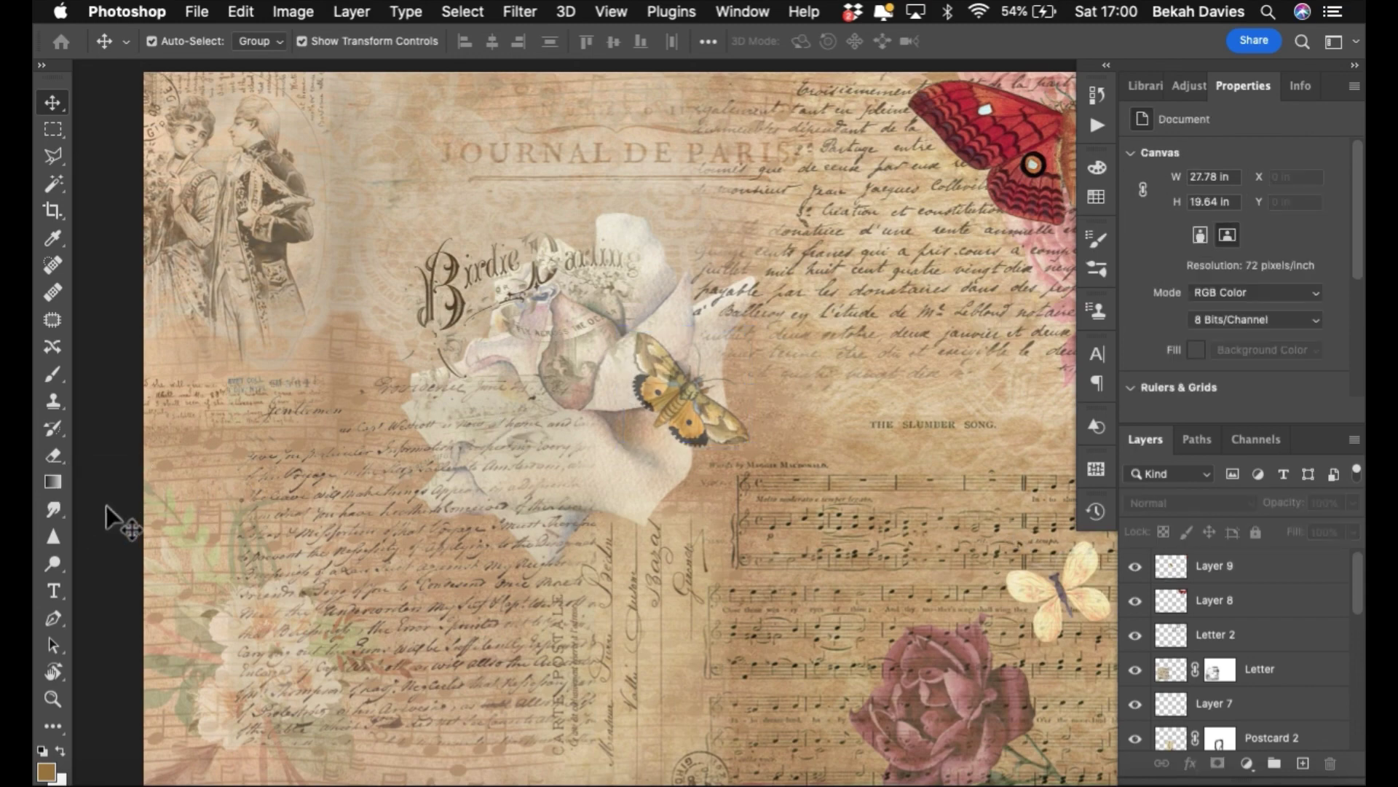
# - Move the red moth from the upper-right corner to the pale flowers at lower left and shrink it to about 38%
pyautogui.keyDown('alt'); pyautogui.click(542, 468); pyautogui.keyUp('alt')
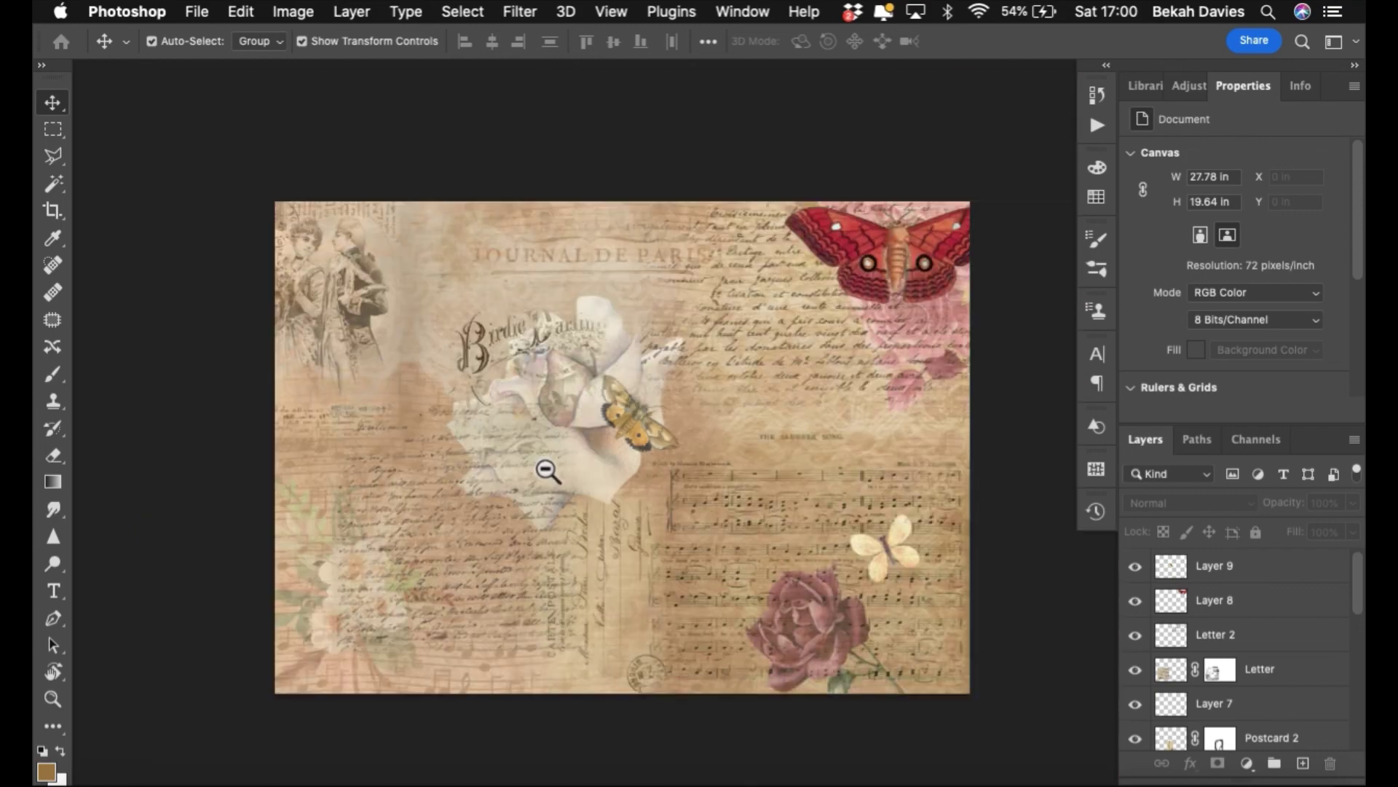
pyautogui.click(916, 261)
pyautogui.moveTo(929, 247); pyautogui.dragTo(487, 589)
pyautogui.click(561, 551)
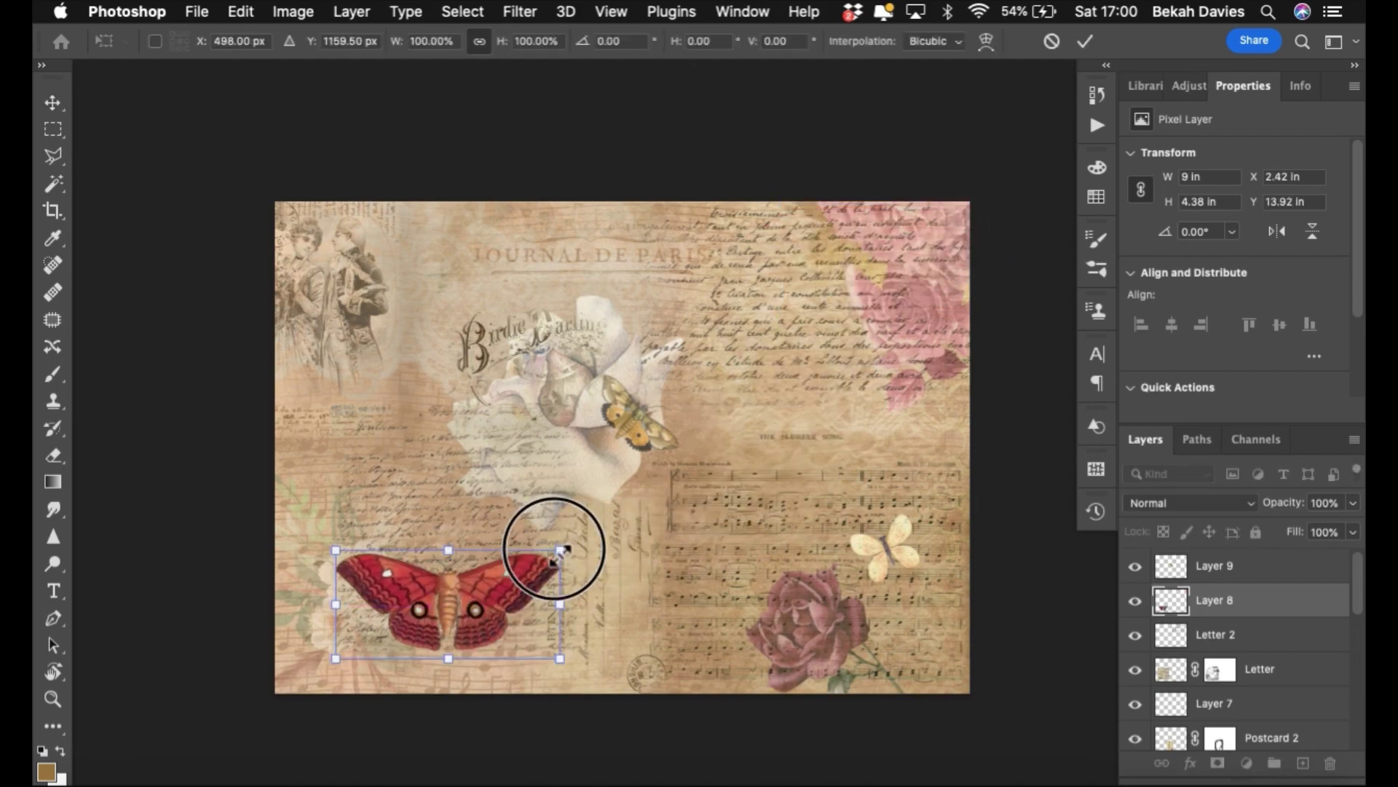
pyautogui.moveTo(560, 550); pyautogui.dragTo(419, 617)
pyautogui.click(403, 563)
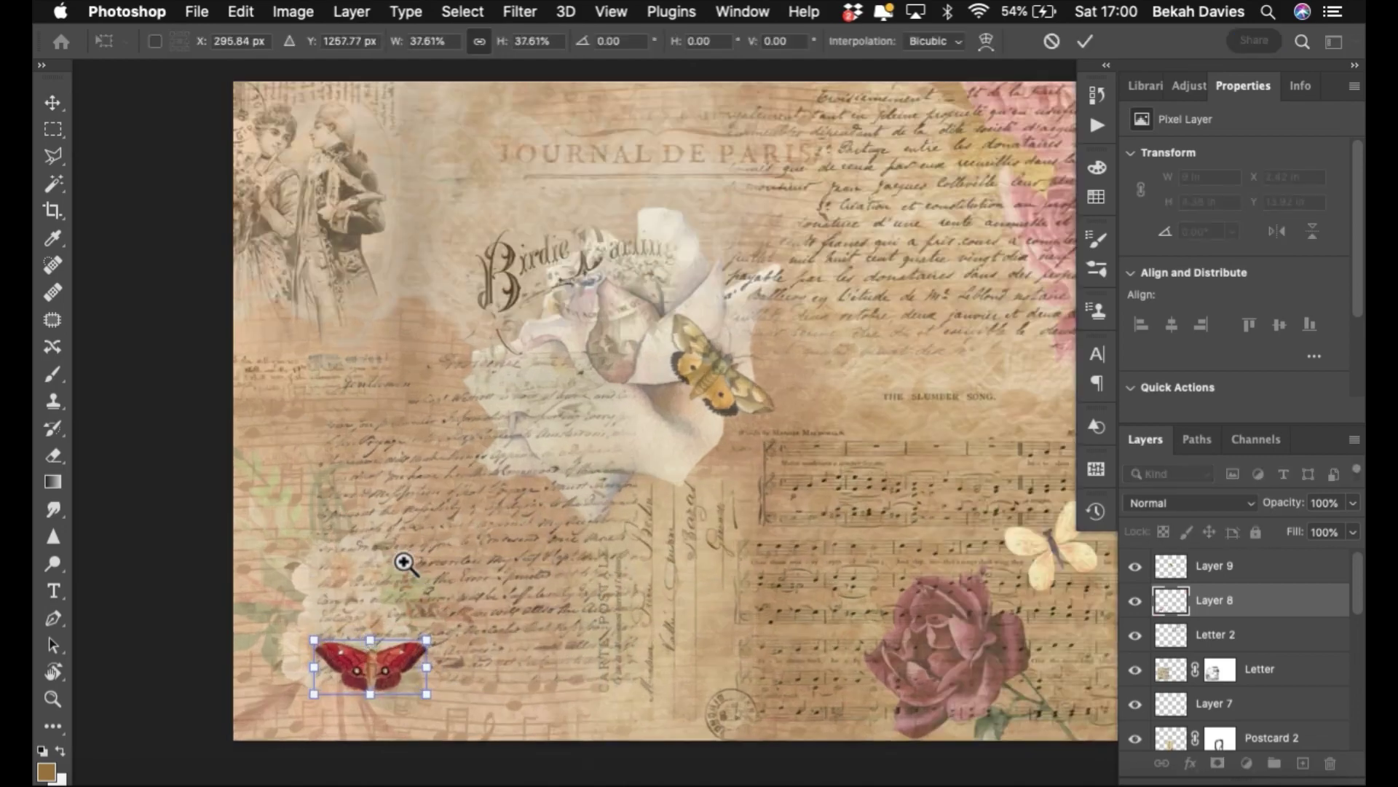
pyautogui.click(403, 562)
pyautogui.scroll(-5, 515, 459)
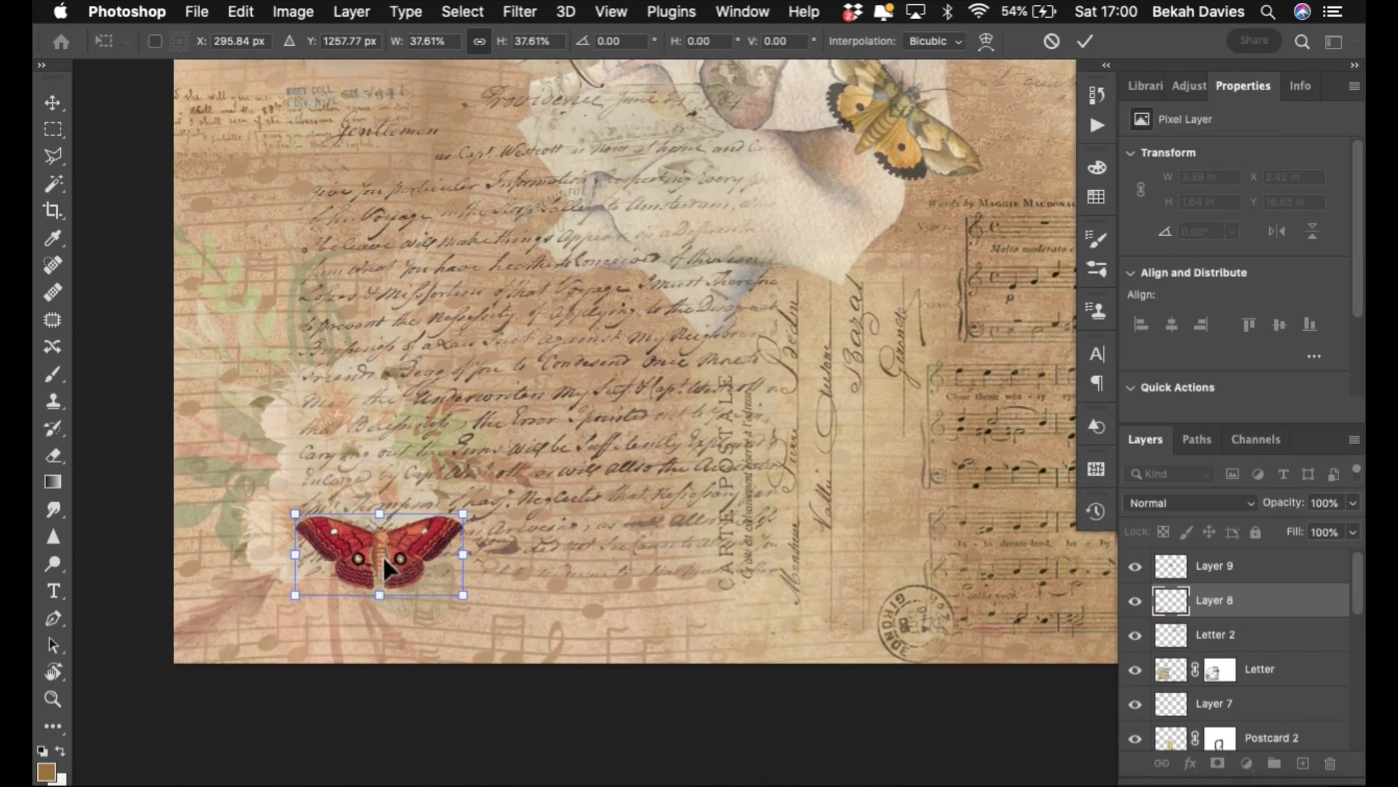
# - Place the red moth near the collage's left edge above the pale flowers, scaled to about 46% and rotated about 40° clockwise
pyautogui.moveTo(383, 555); pyautogui.dragTo(292, 241)
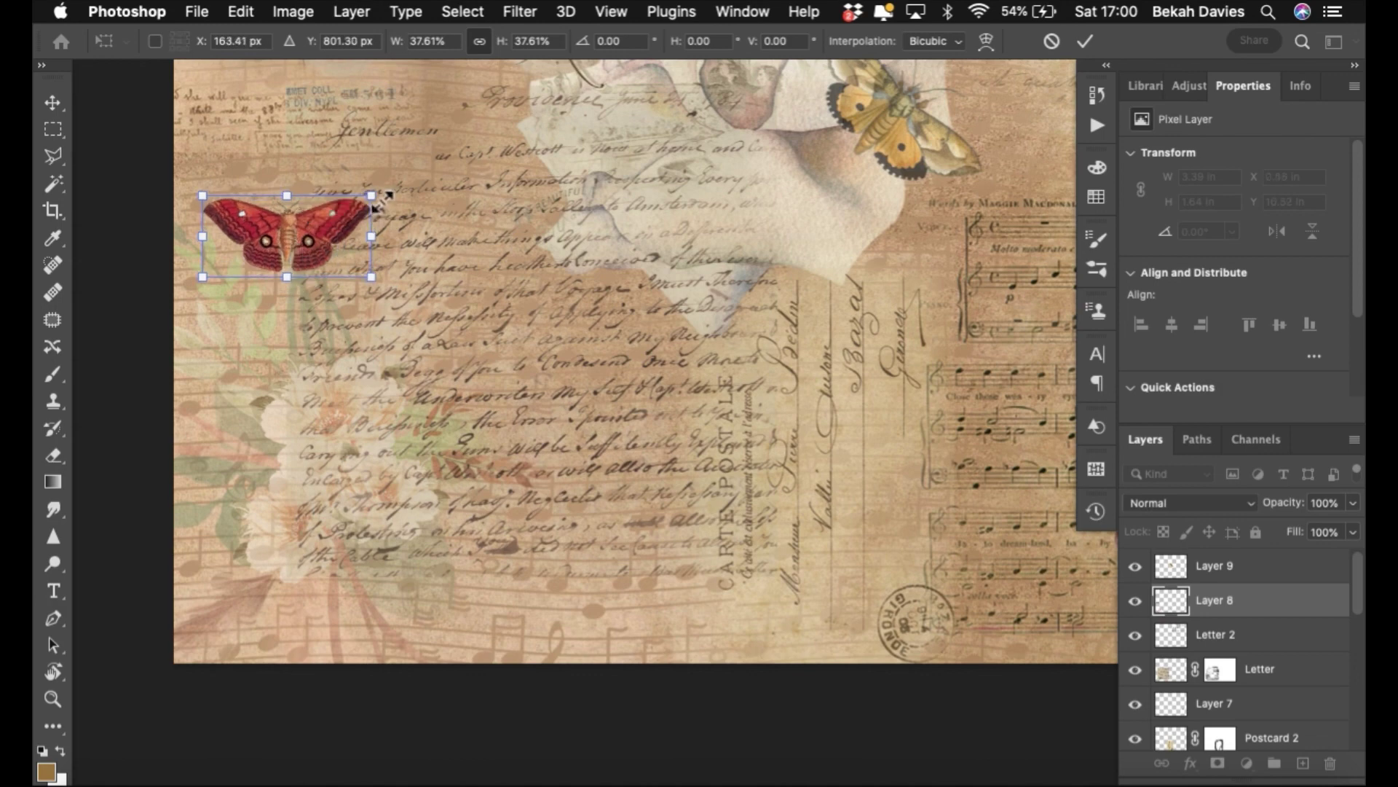
pyautogui.moveTo(397, 176); pyautogui.dragTo(415, 266)
pyautogui.moveTo(331, 251); pyautogui.dragTo(297, 243)
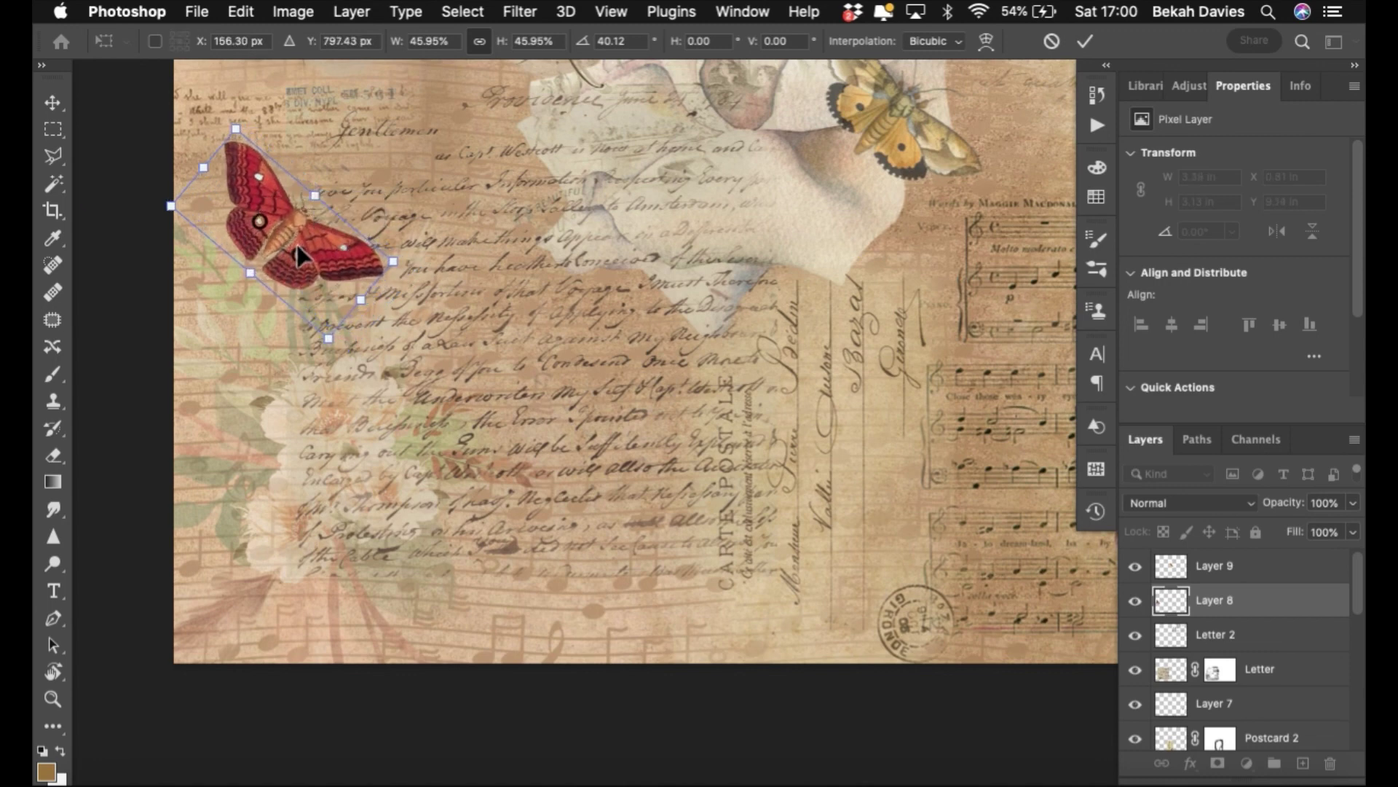
pyautogui.press('Return')
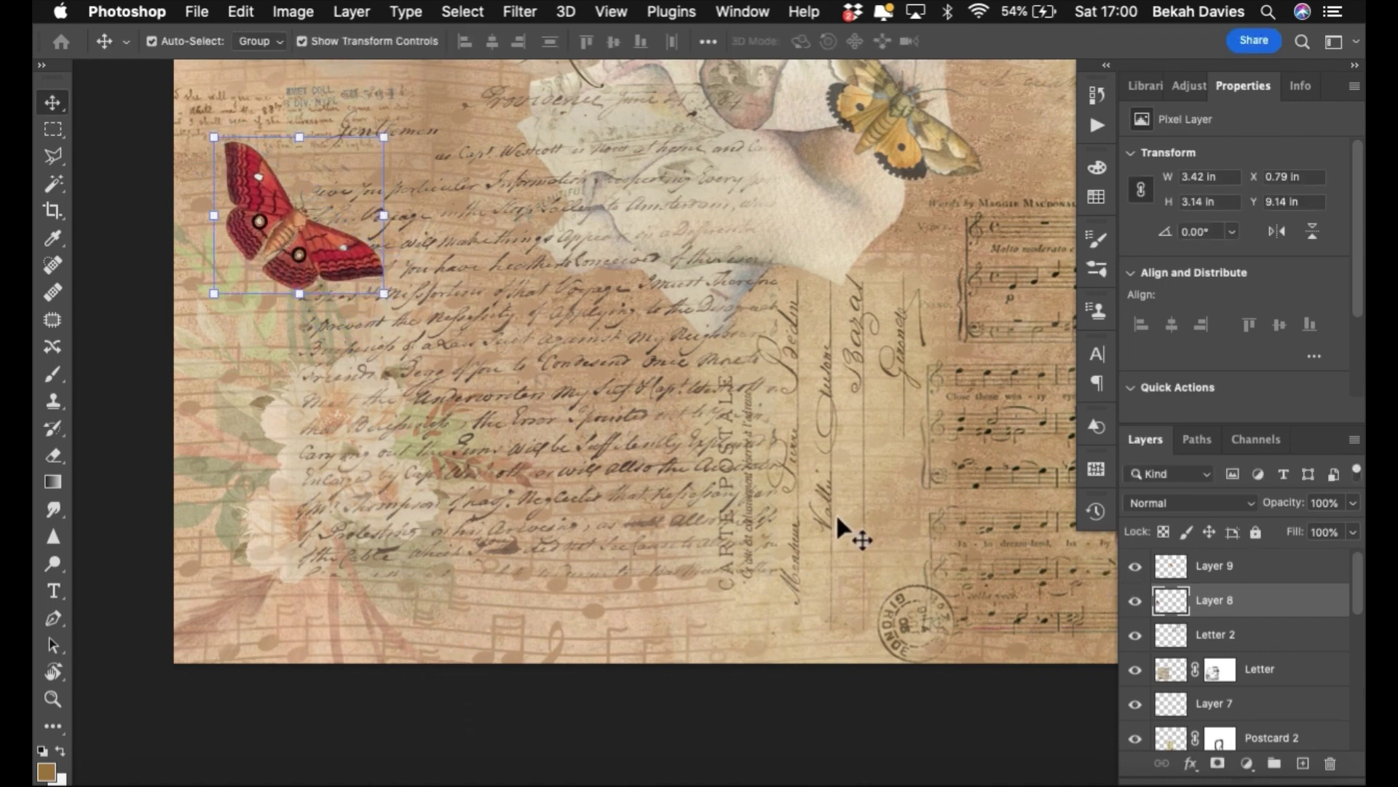
# - Set the red moth layer's opacity to 70% and check it against the whole collage
pyautogui.press('6')
pyautogui.press('7')
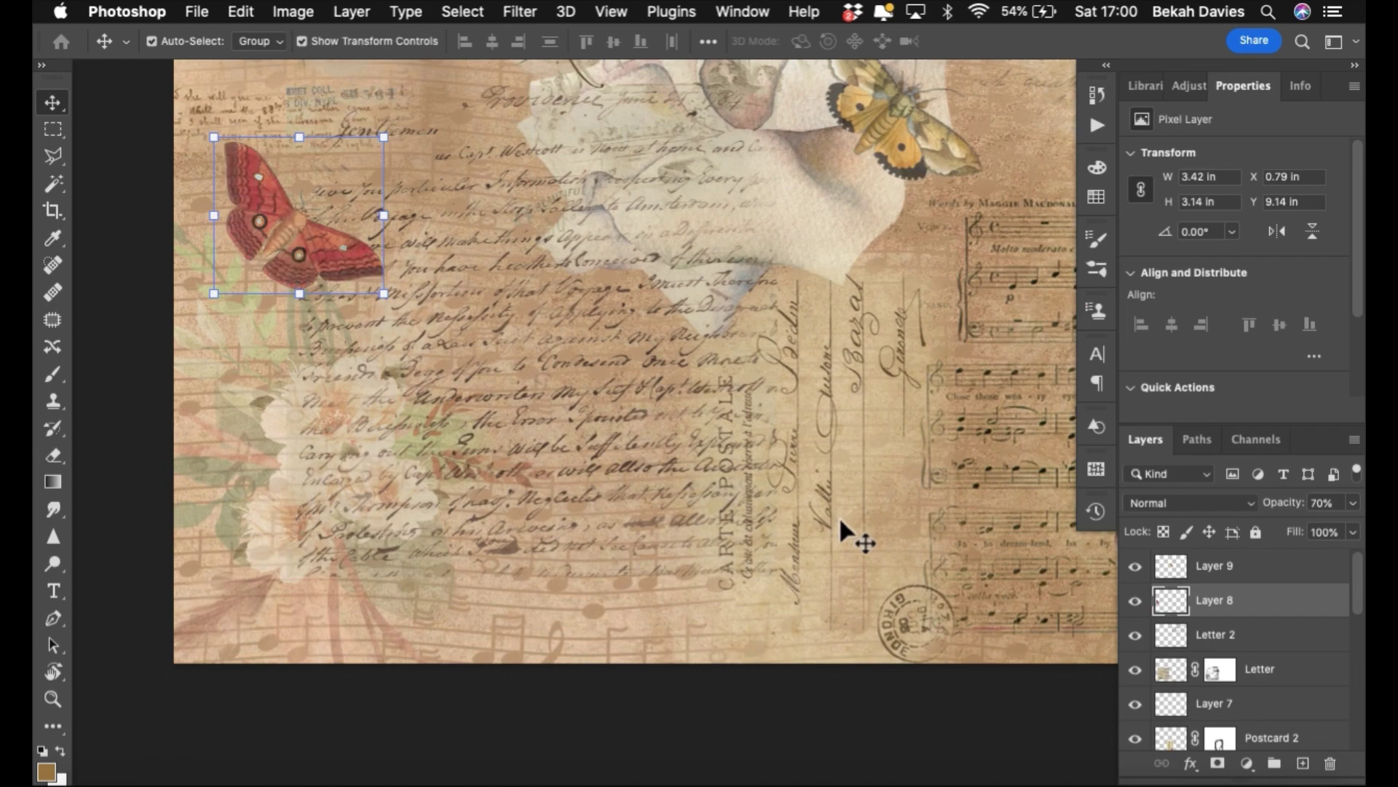
pyautogui.keyDown('alt'); pyautogui.click(615, 562); pyautogui.keyUp('alt')
pyautogui.click(583, 694)
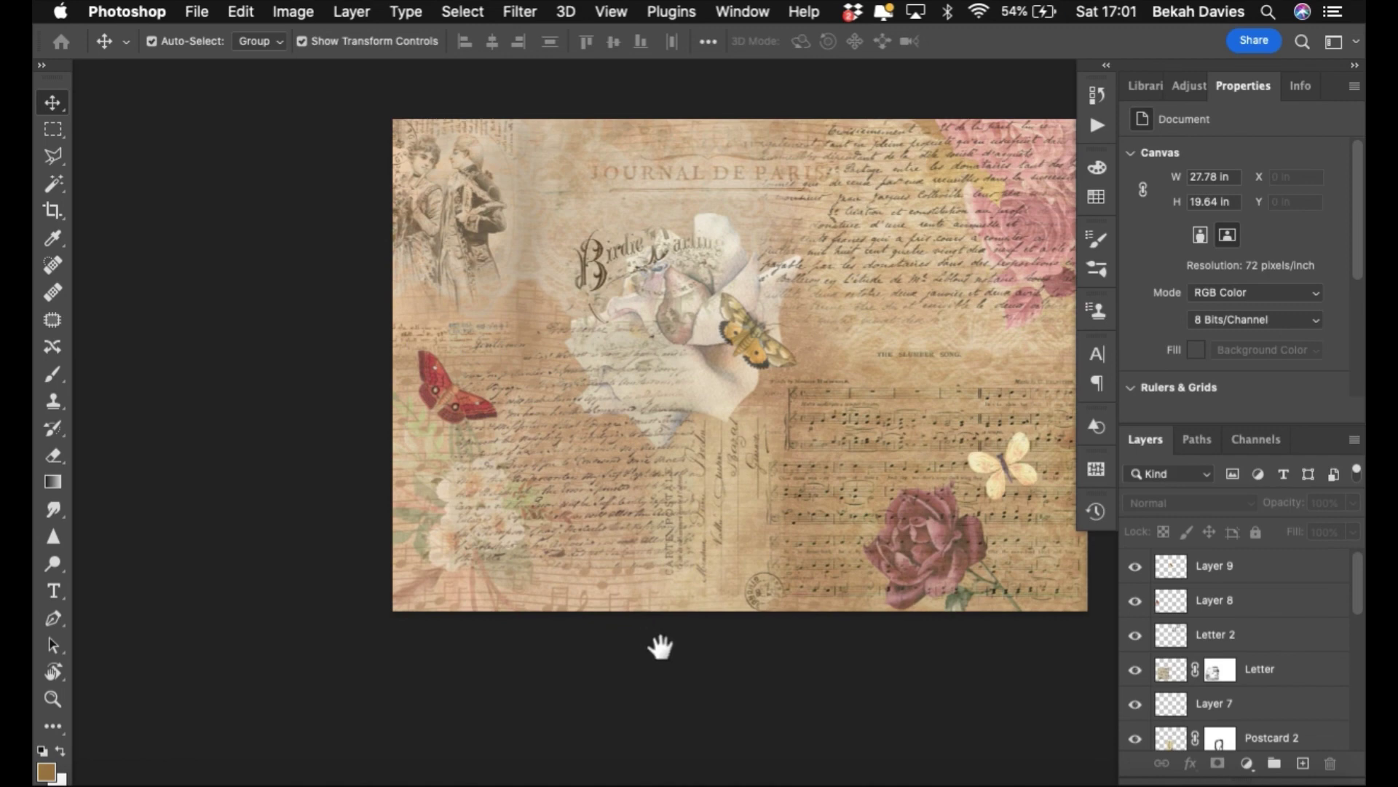
pyautogui.moveTo(658, 646); pyautogui.dragTo(542, 659)
# - Add a Hue/Saturation adjustment layer above the red moth and clip it to Layer 8
pyautogui.click(336, 419)
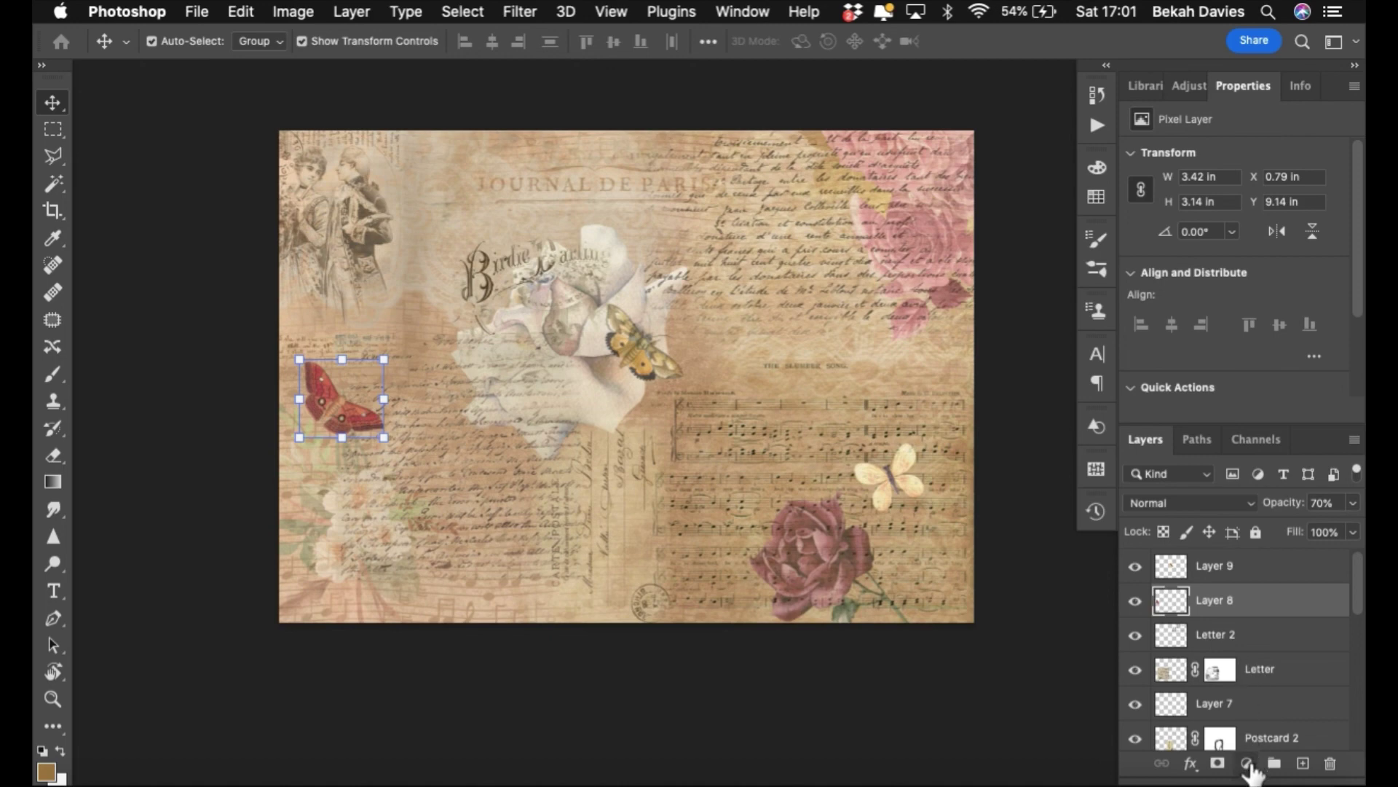
pyautogui.click(1247, 765)
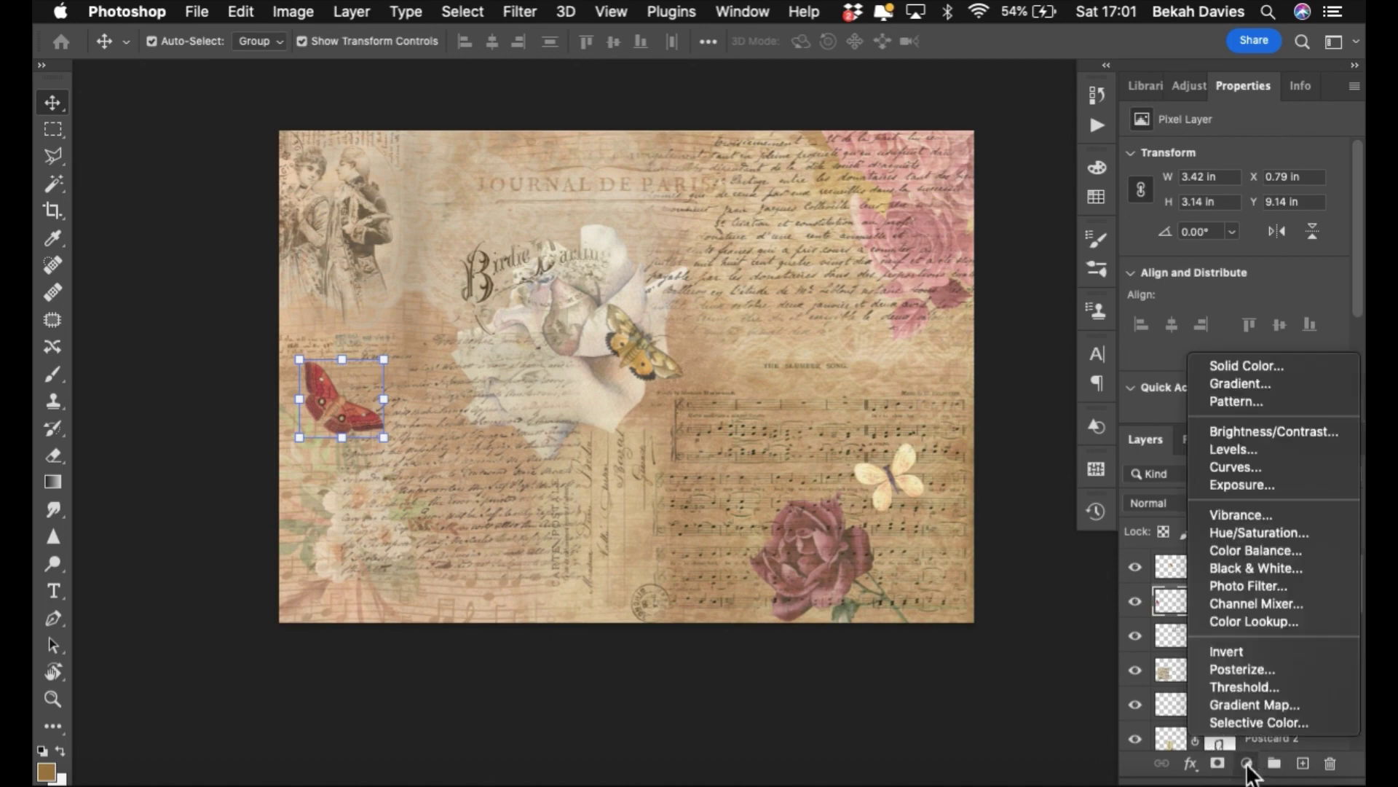
pyautogui.click(1260, 533)
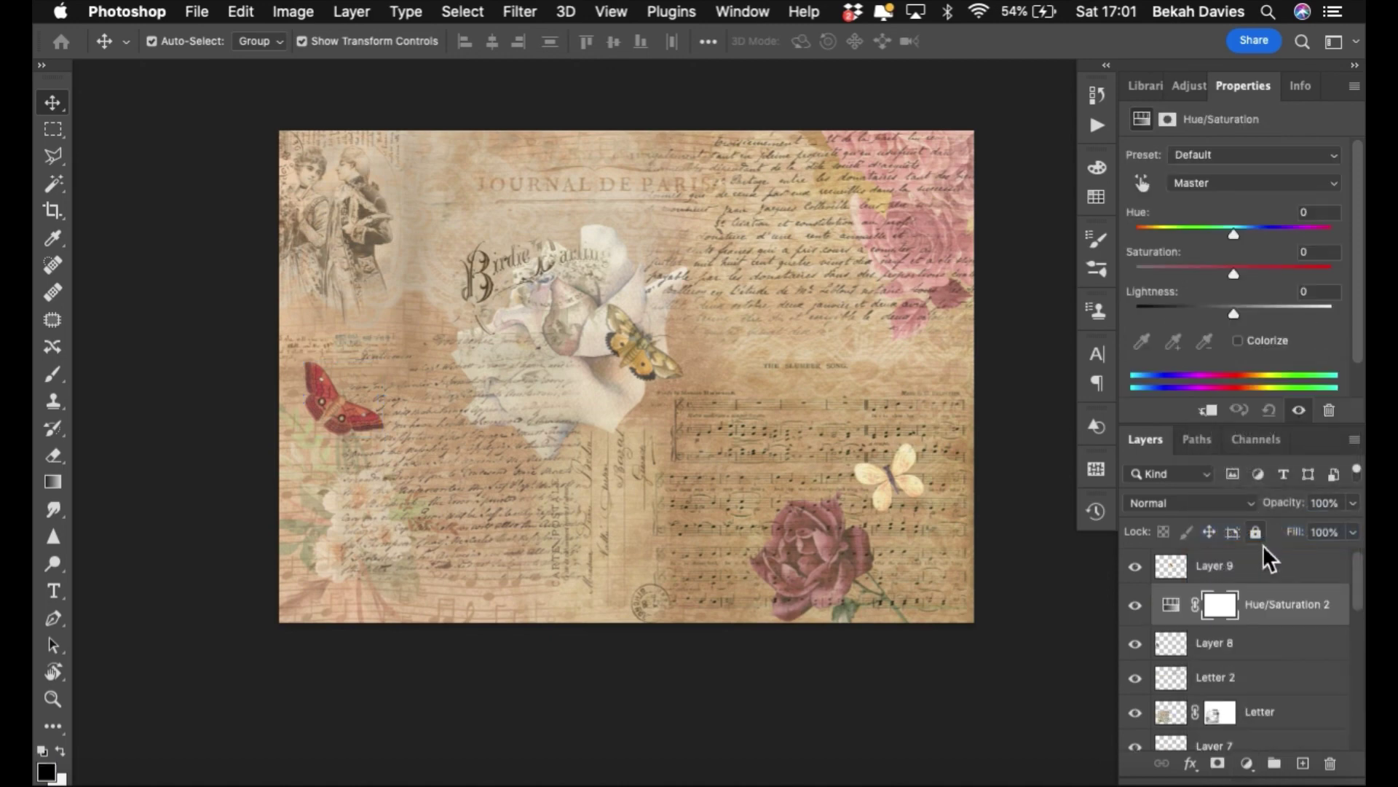
pyautogui.keyDown('alt'); pyautogui.click(1263, 625); pyautogui.keyUp('alt')
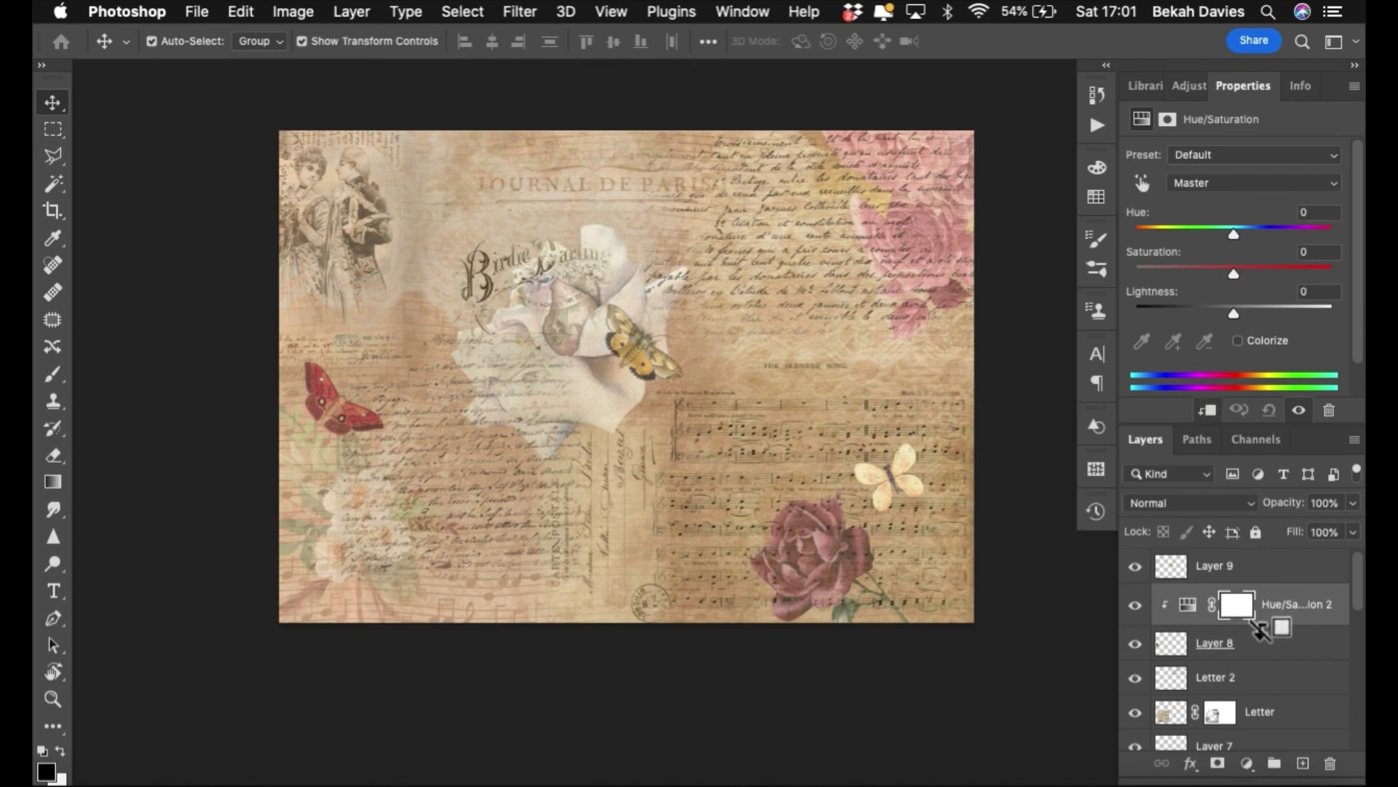
pyautogui.click(1189, 610)
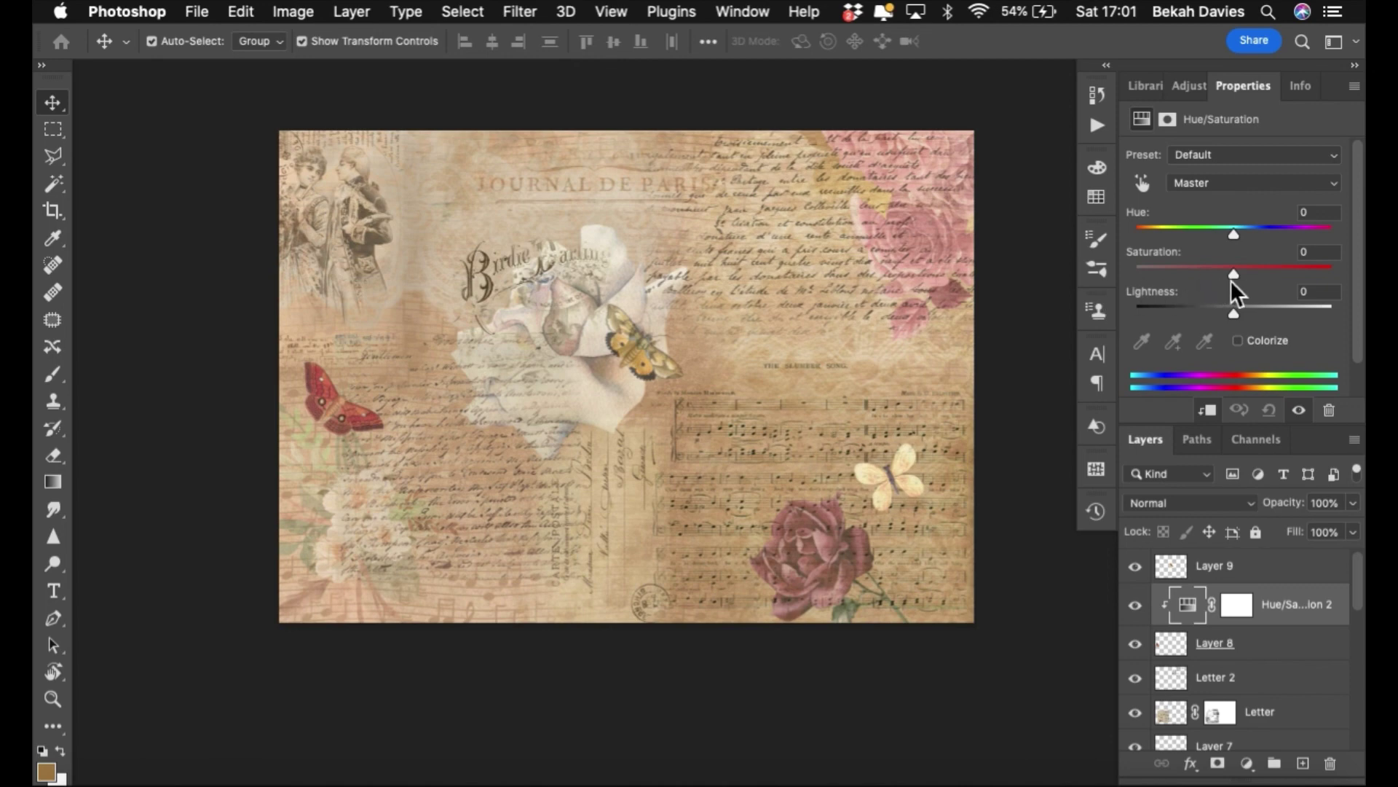
# - Mute the red moth by lowering the adjustment's saturation to -46, comparing the moth with the adjustment hidden and shown
pyautogui.moveTo(1232, 283); pyautogui.dragTo(1206, 288)
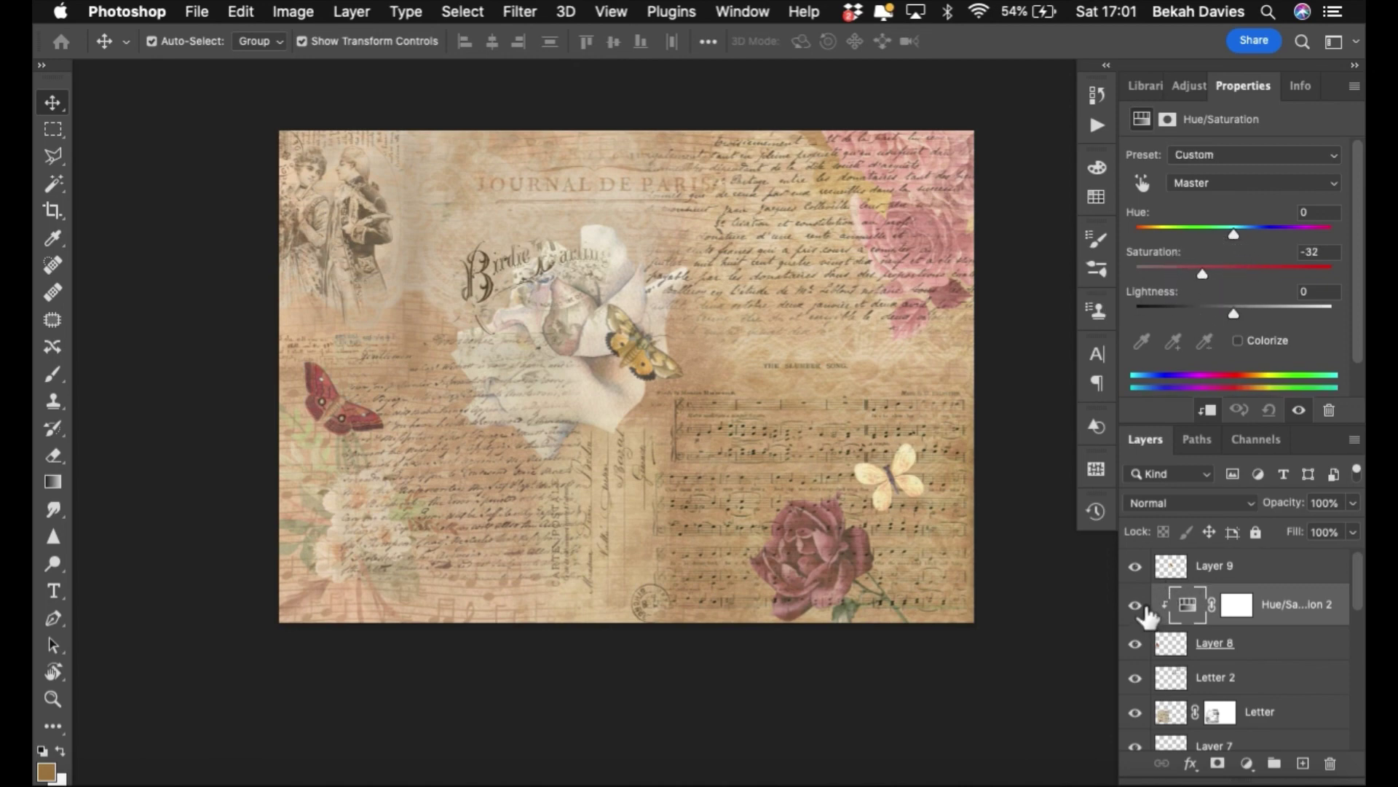
pyautogui.click(1137, 606)
pyautogui.click(1136, 606)
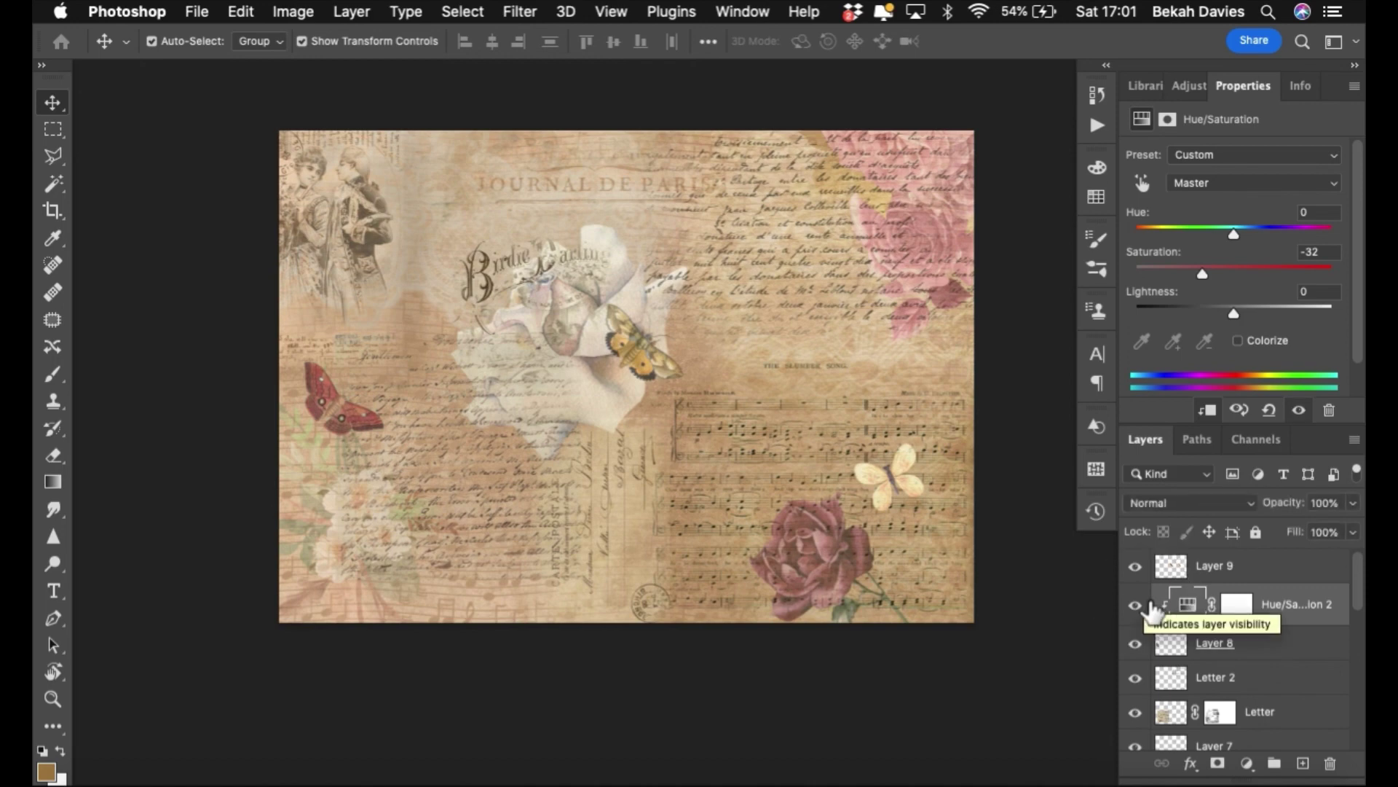
pyautogui.click(1147, 605)
pyautogui.click(1148, 606)
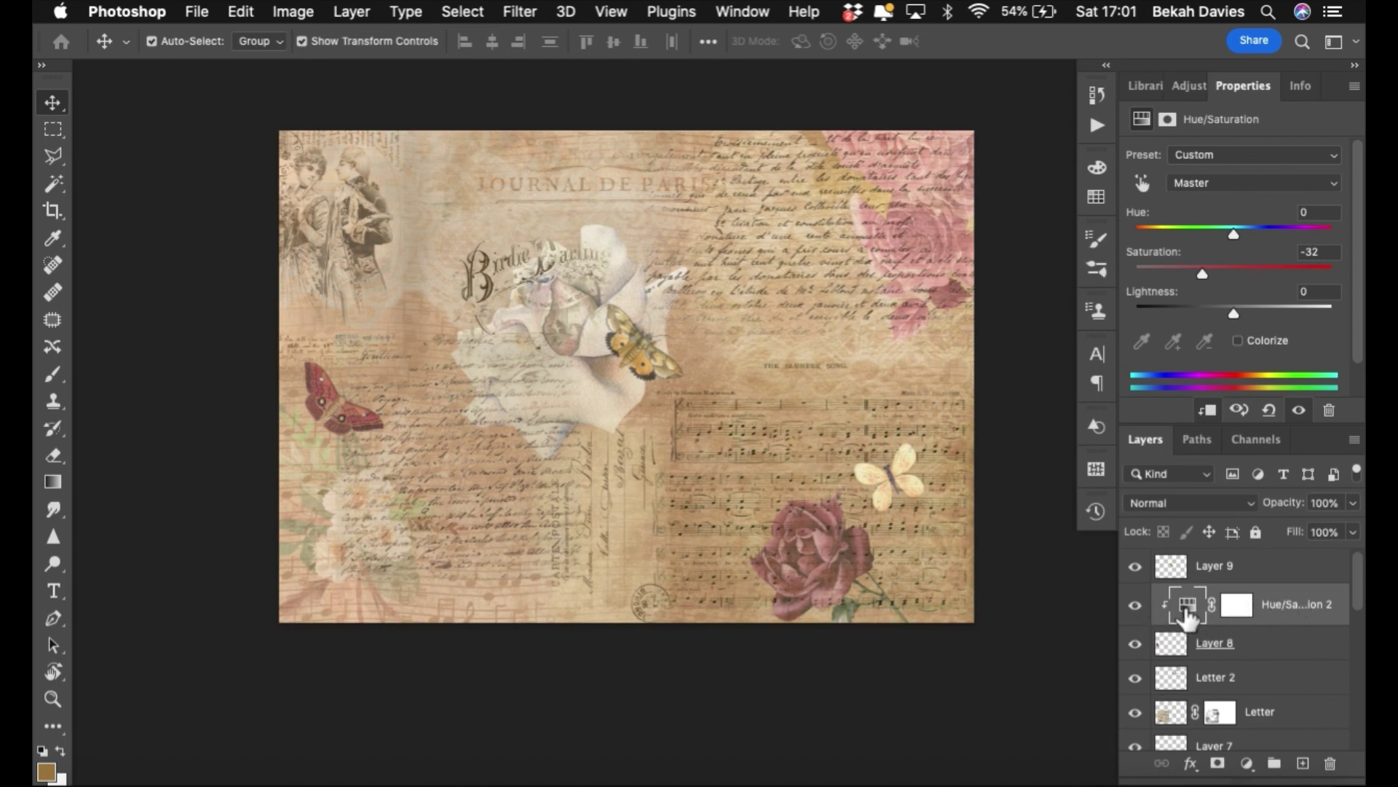
pyautogui.moveTo(1207, 275)
pyautogui.mouseDown()
pyautogui.moveTo(1304, 275)
pyautogui.moveTo(1189, 277)
pyautogui.mouseUp()
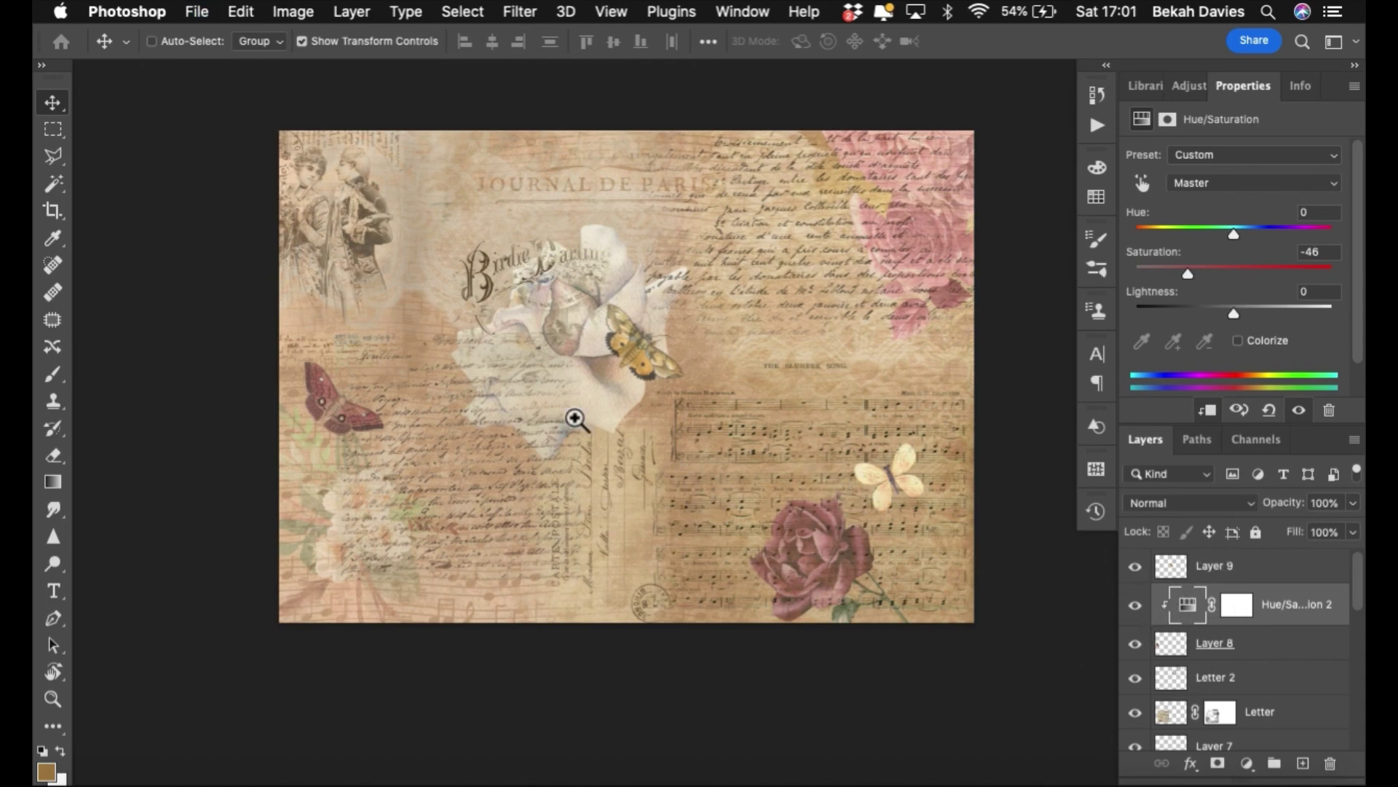
# - Return the collage to windowed view and close watercolor-butterfly-7.png and the butterfly and moth sheet
pyautogui.scroll(4, 565, 381)
pyautogui.moveTo(710, 444); pyautogui.dragTo(705, 459)
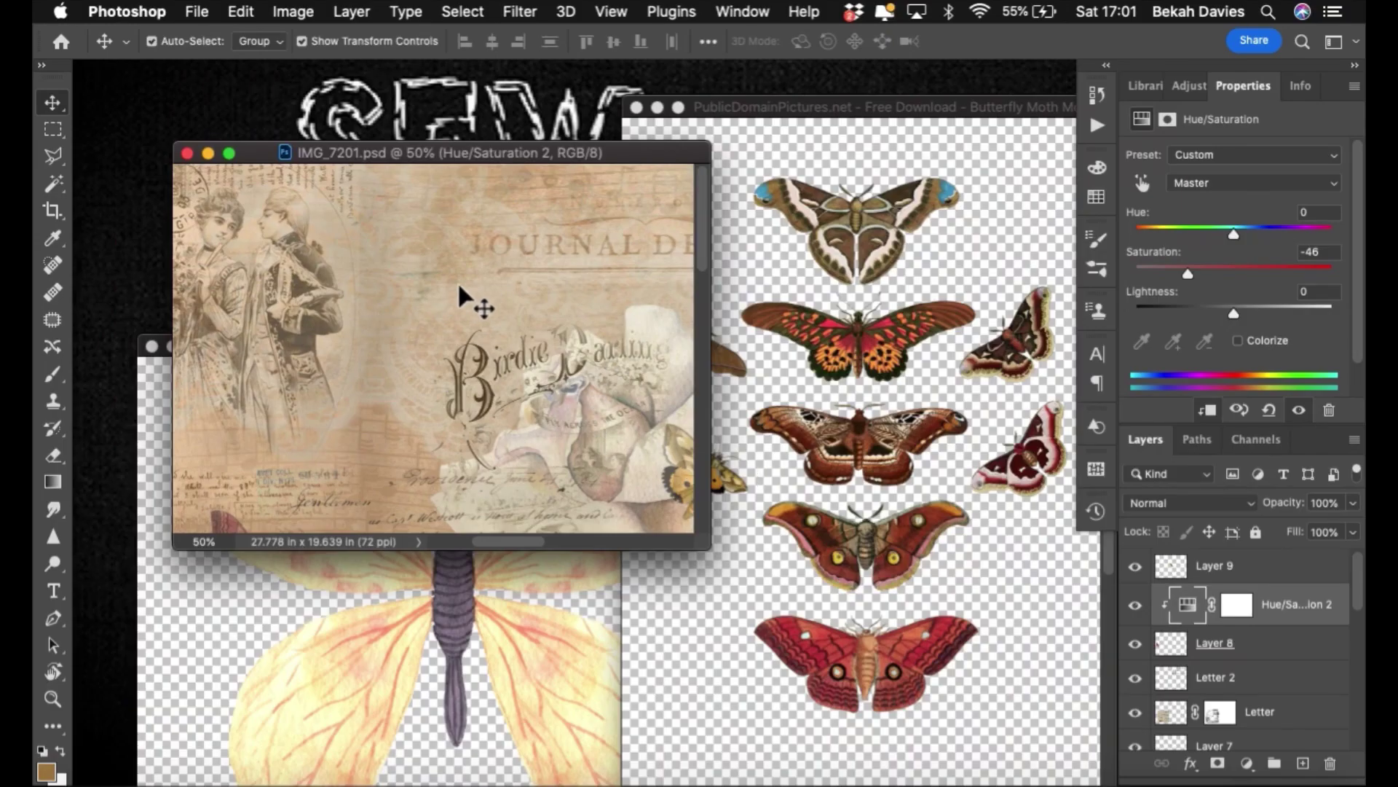
pyautogui.click(492, 585)
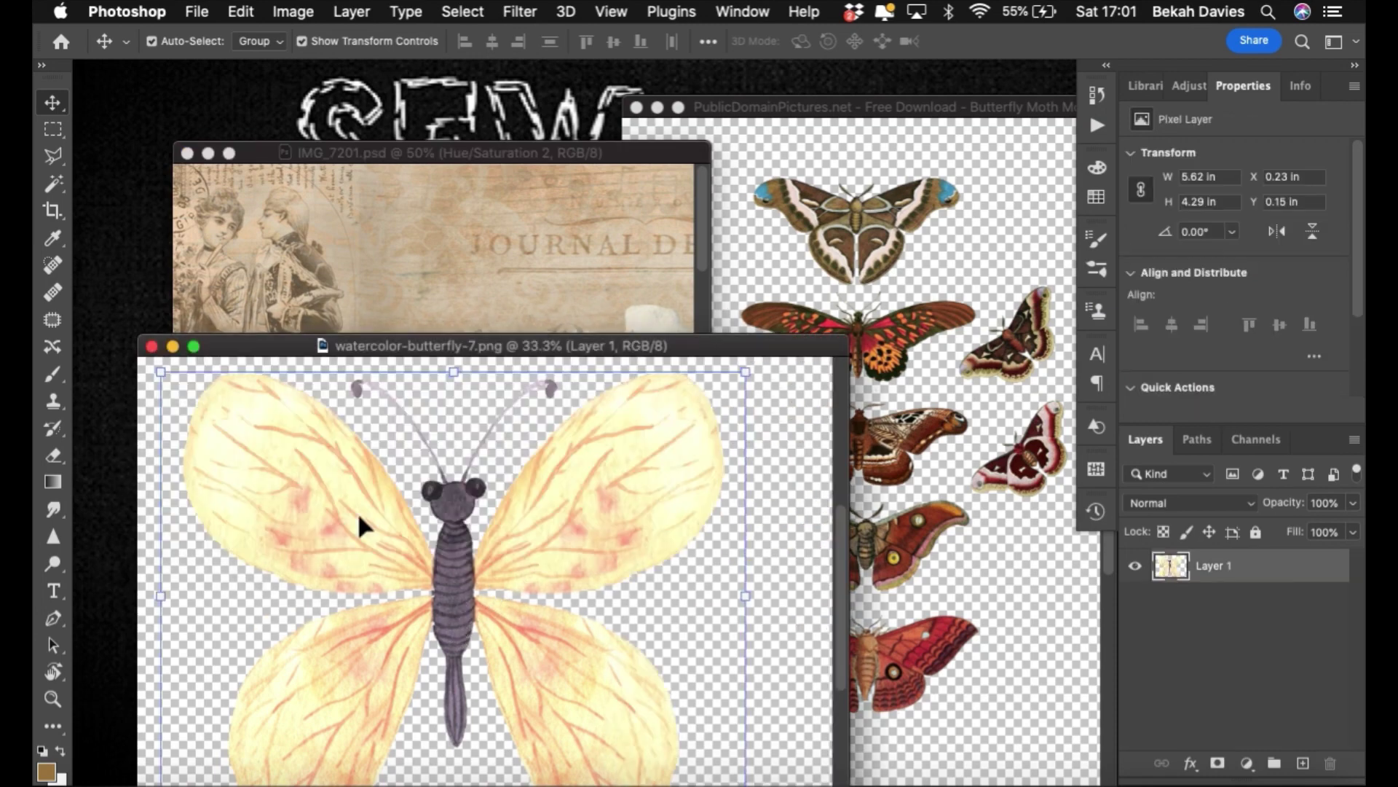
pyautogui.click(153, 348)
pyautogui.click(710, 109)
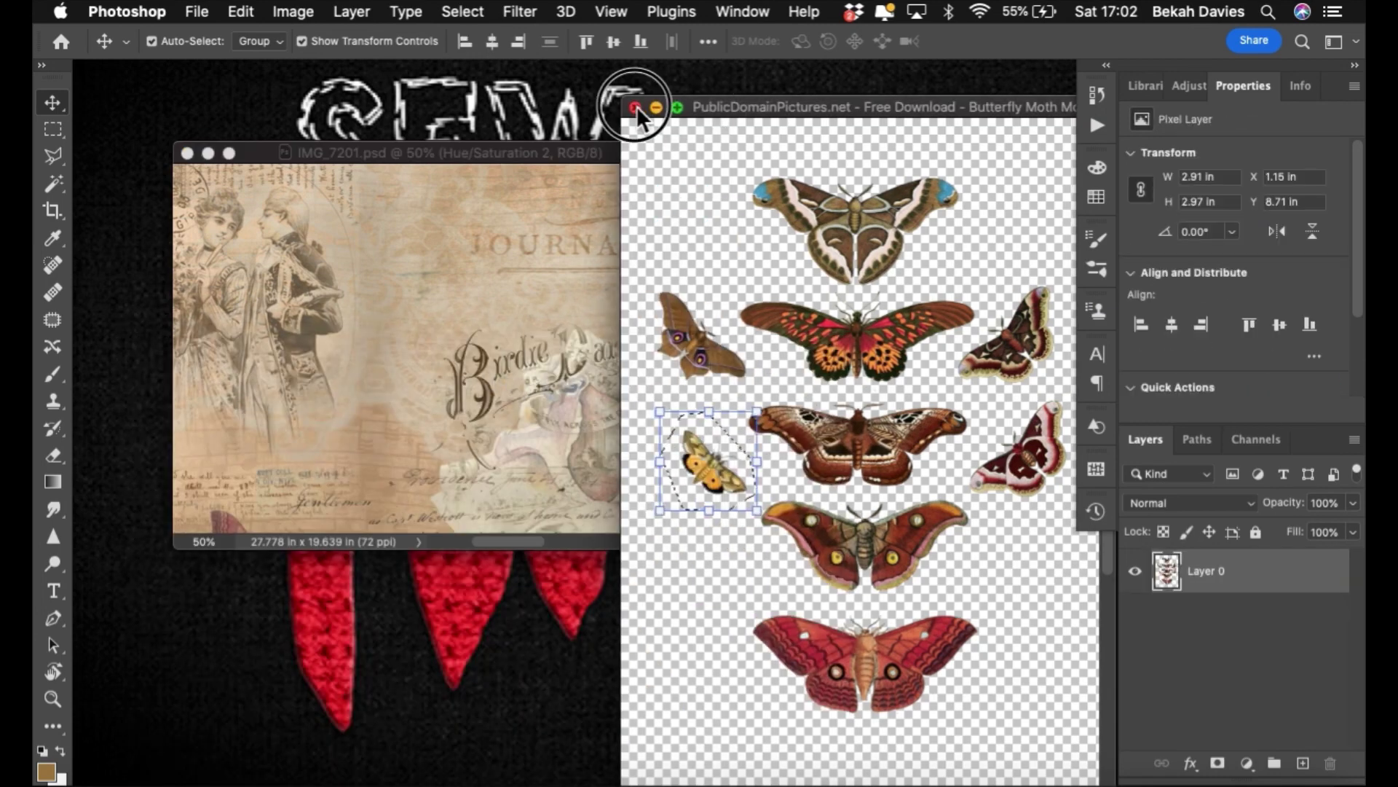
pyautogui.click(636, 107)
pyautogui.click(605, 301)
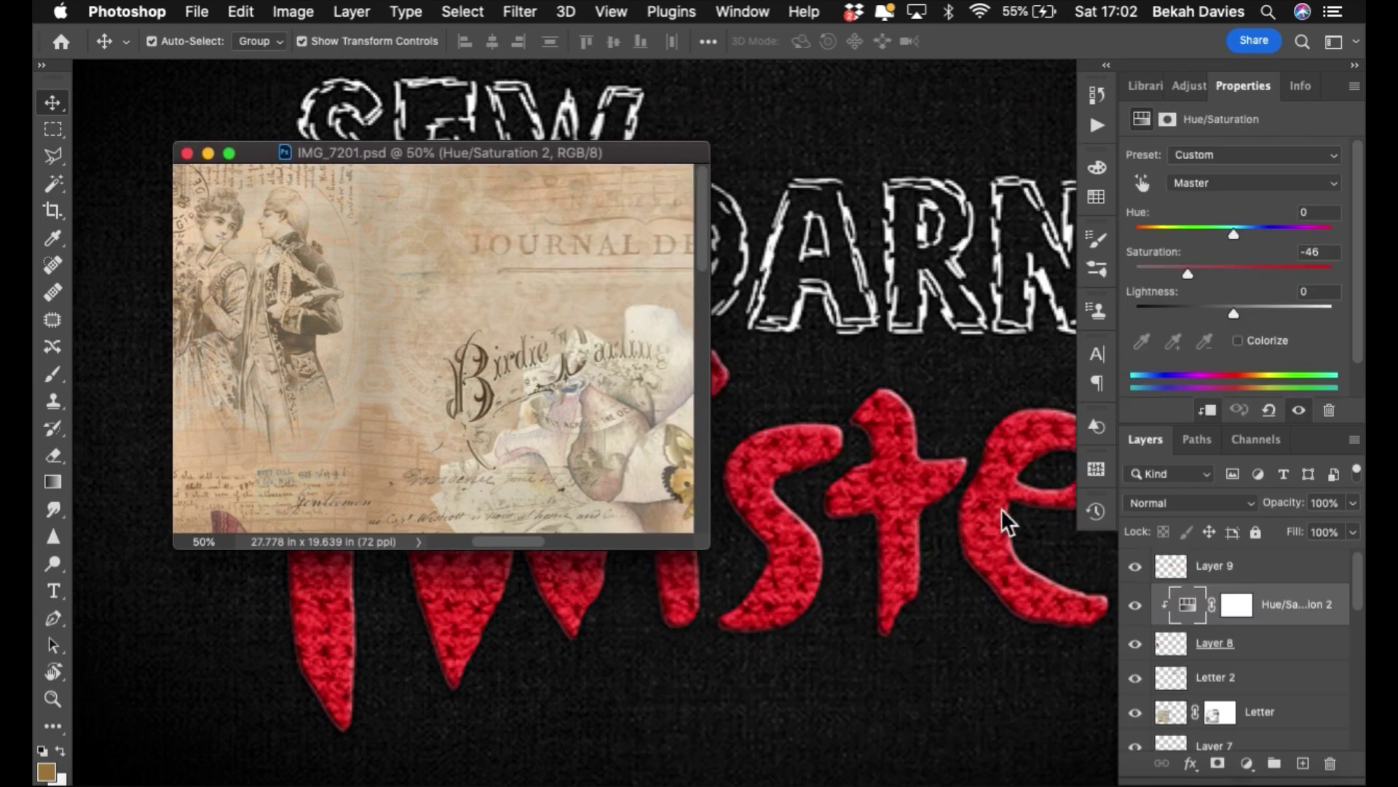
# - Switch to Finder, browse to the Flowers folder inside Collage, and open 1564956.jpg in Photoshop
pyautogui.click(1276, 777)
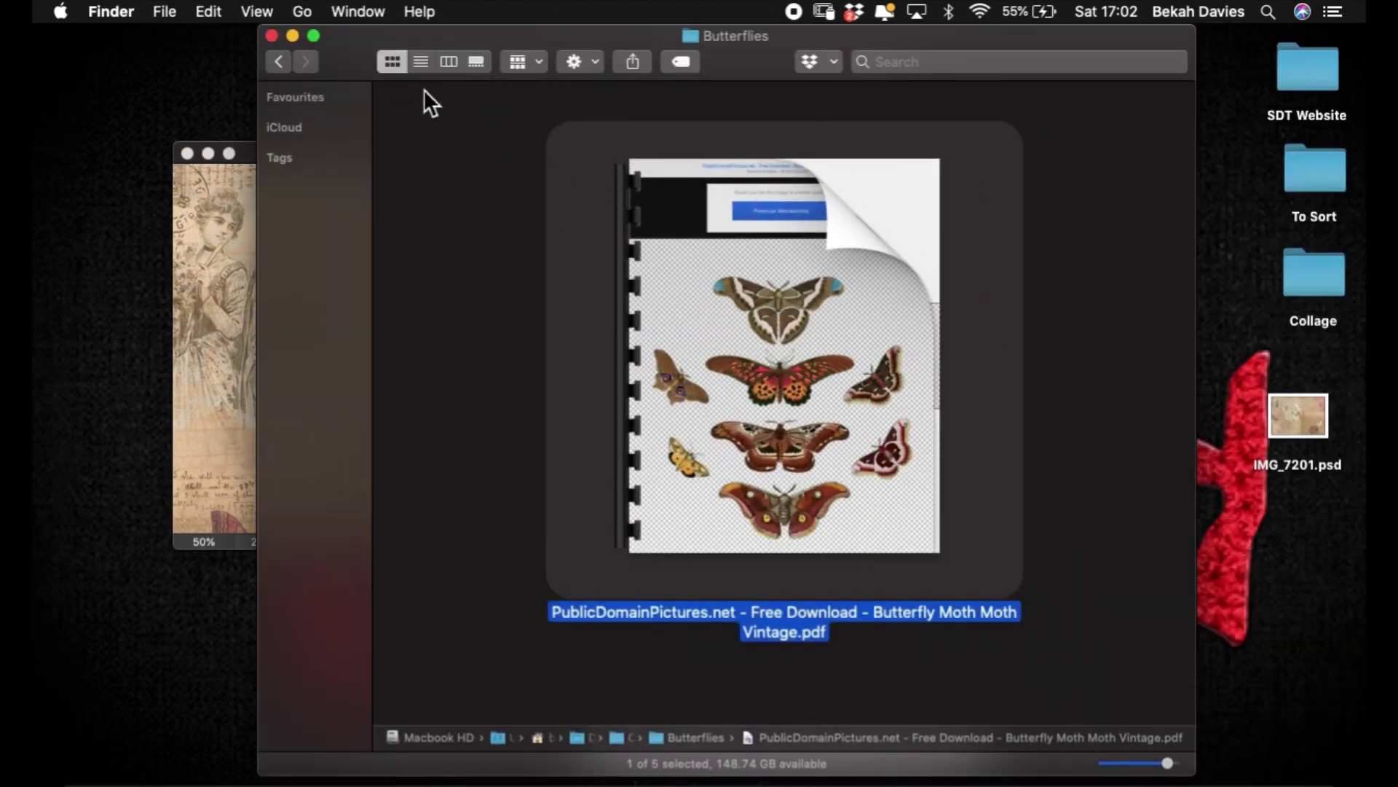
pyautogui.press('super+bracketleft')
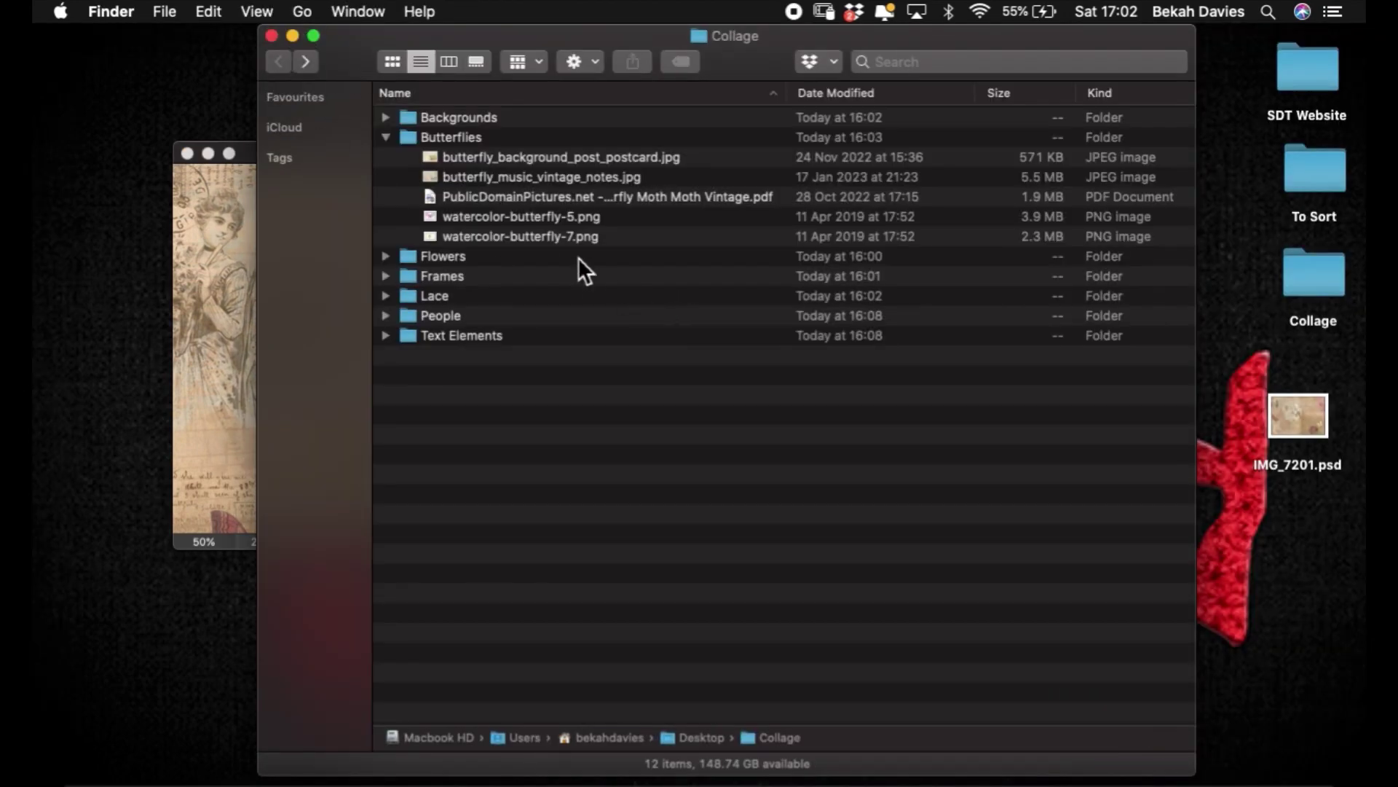
pyautogui.click(386, 138)
pyautogui.click(384, 158)
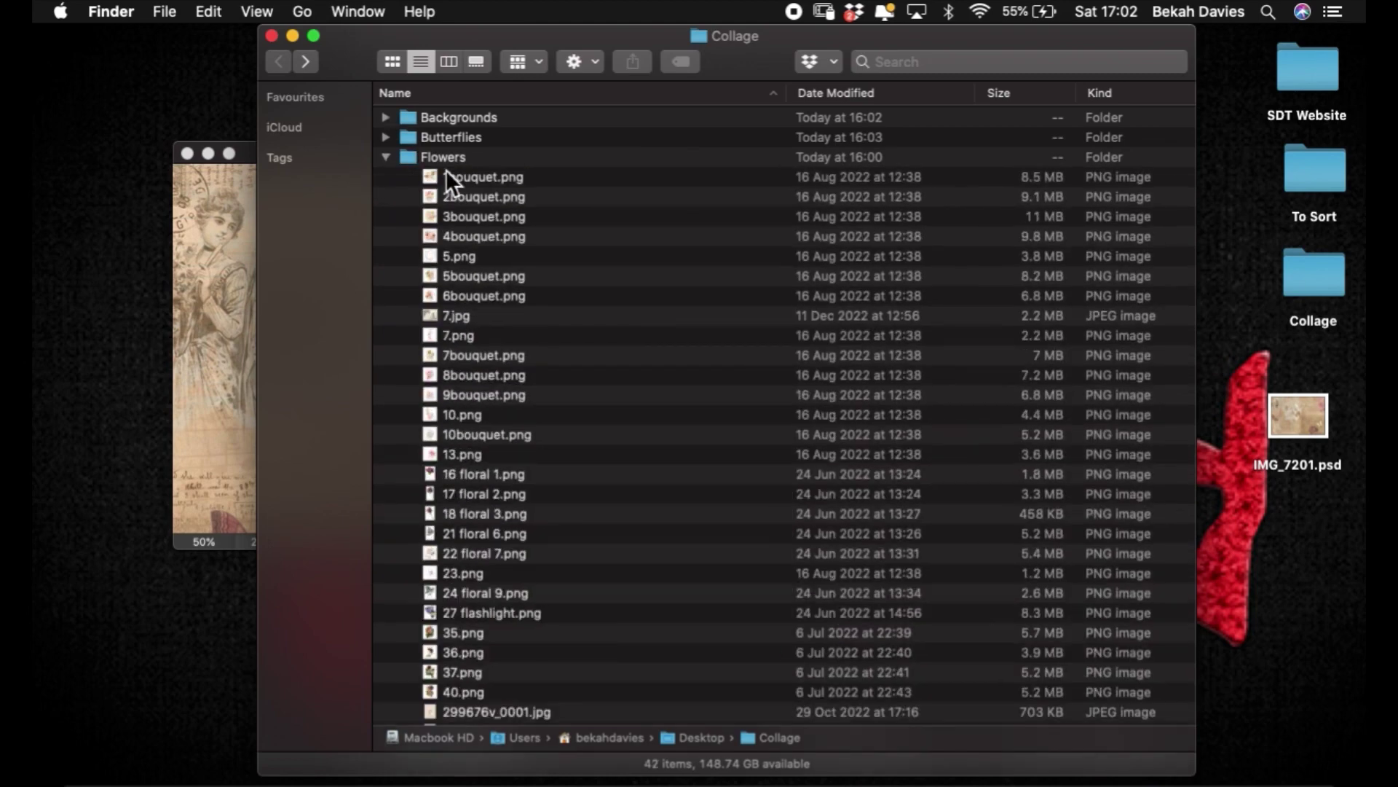
pyautogui.doubleClick(441, 159)
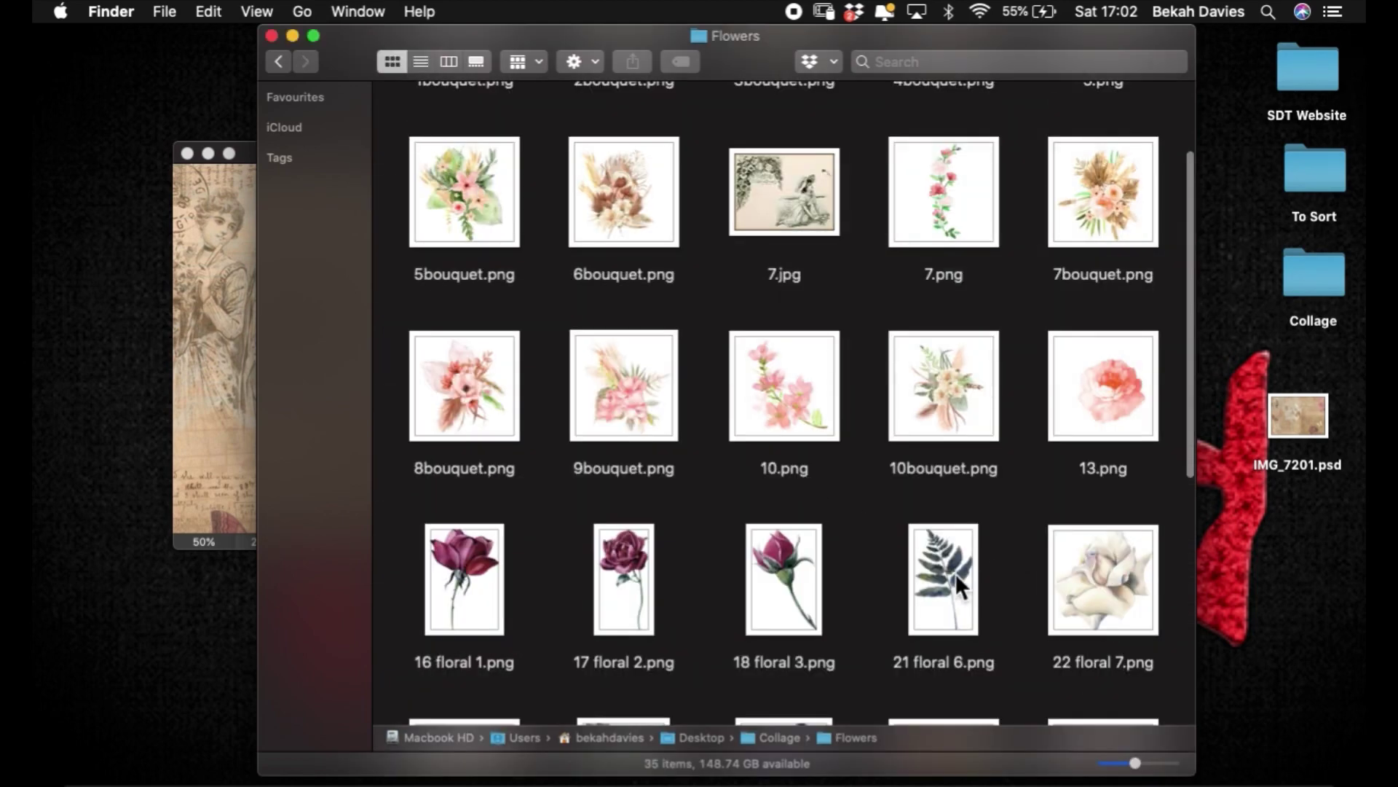
pyautogui.moveTo(1191, 386); pyautogui.dragTo(1148, 662)
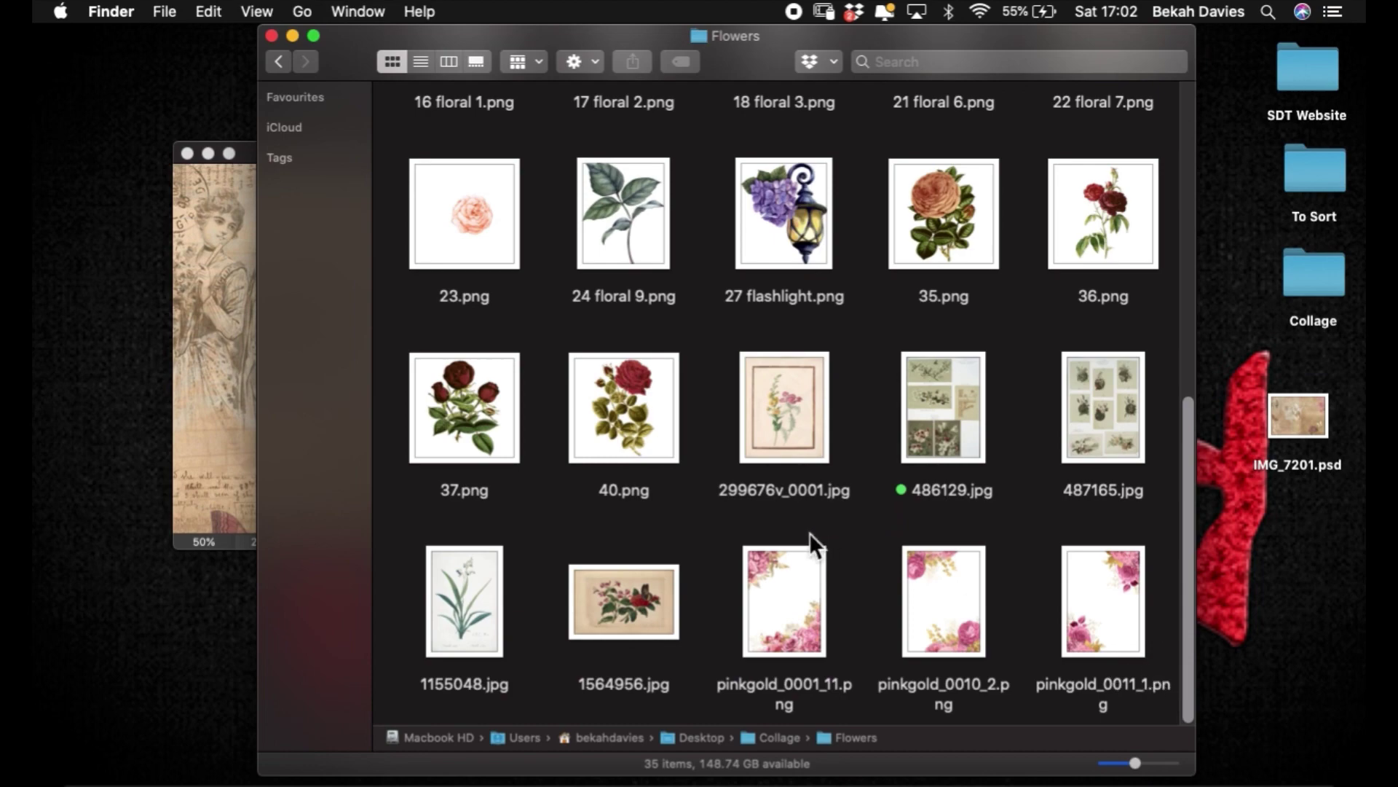
pyautogui.moveTo(623, 610); pyautogui.dragTo(481, 770)
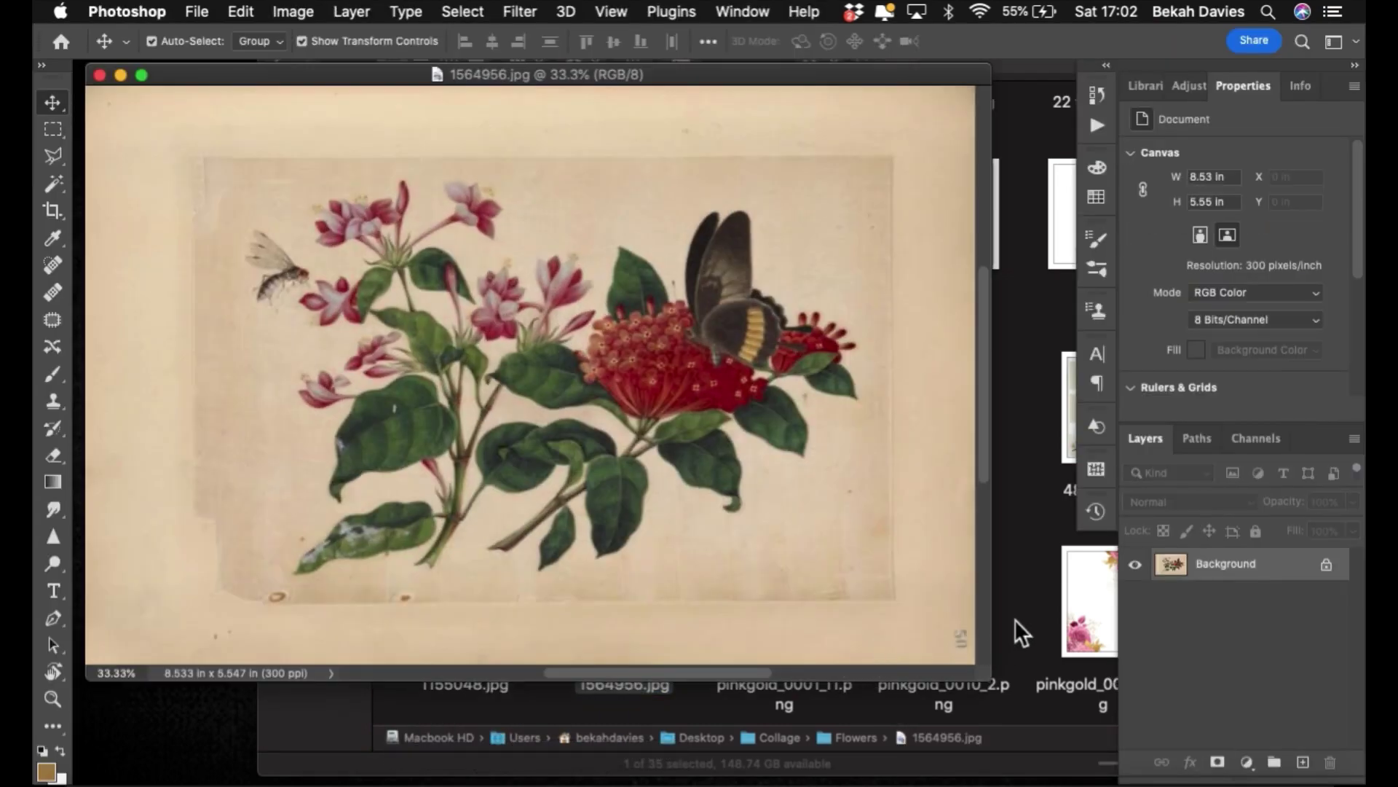
# - Preview 486129.jpg and 487165.jpg in Finder's Flowers folder, and open 487165.jpg in Photoshop with its window beside the bee illustration
pyautogui.click(1017, 620)
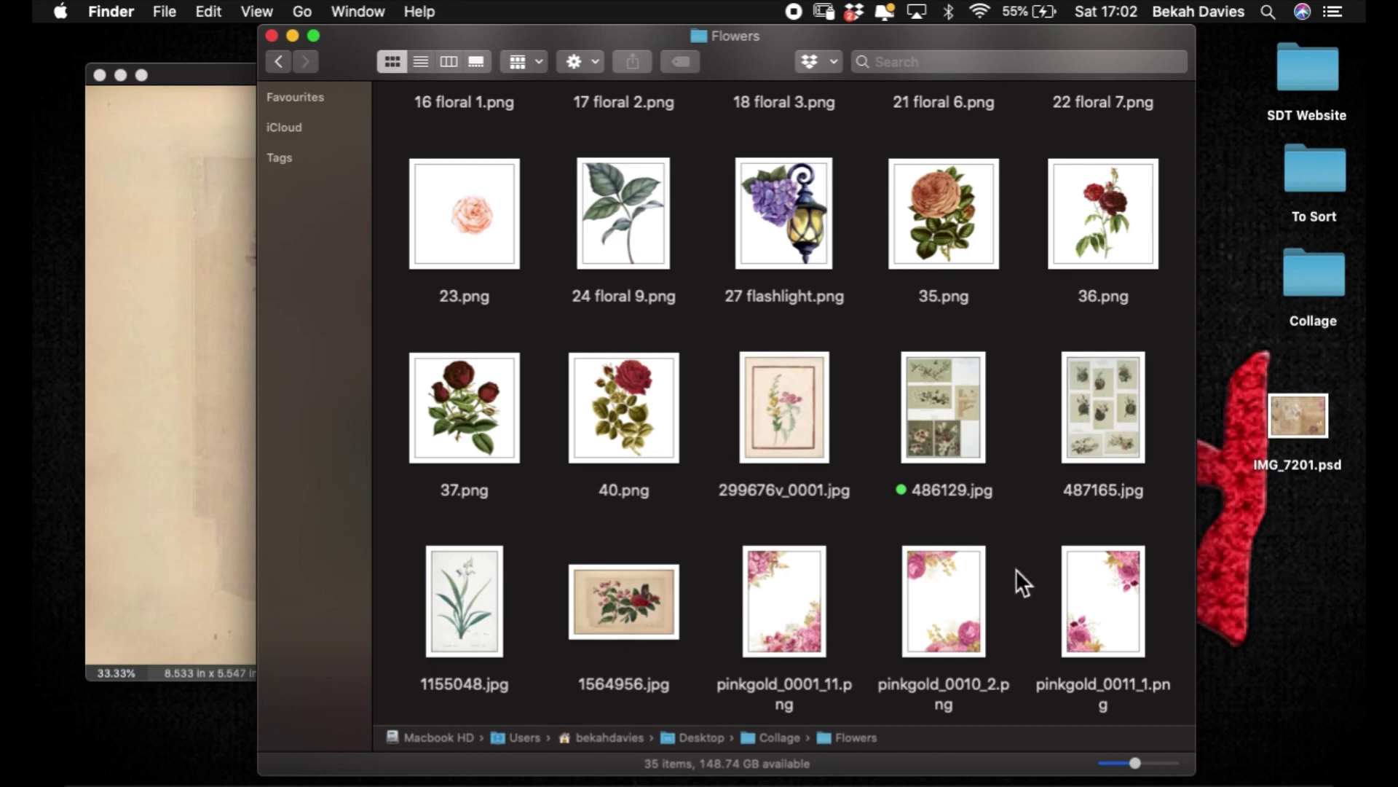
pyautogui.click(943, 419)
pyautogui.press('space')
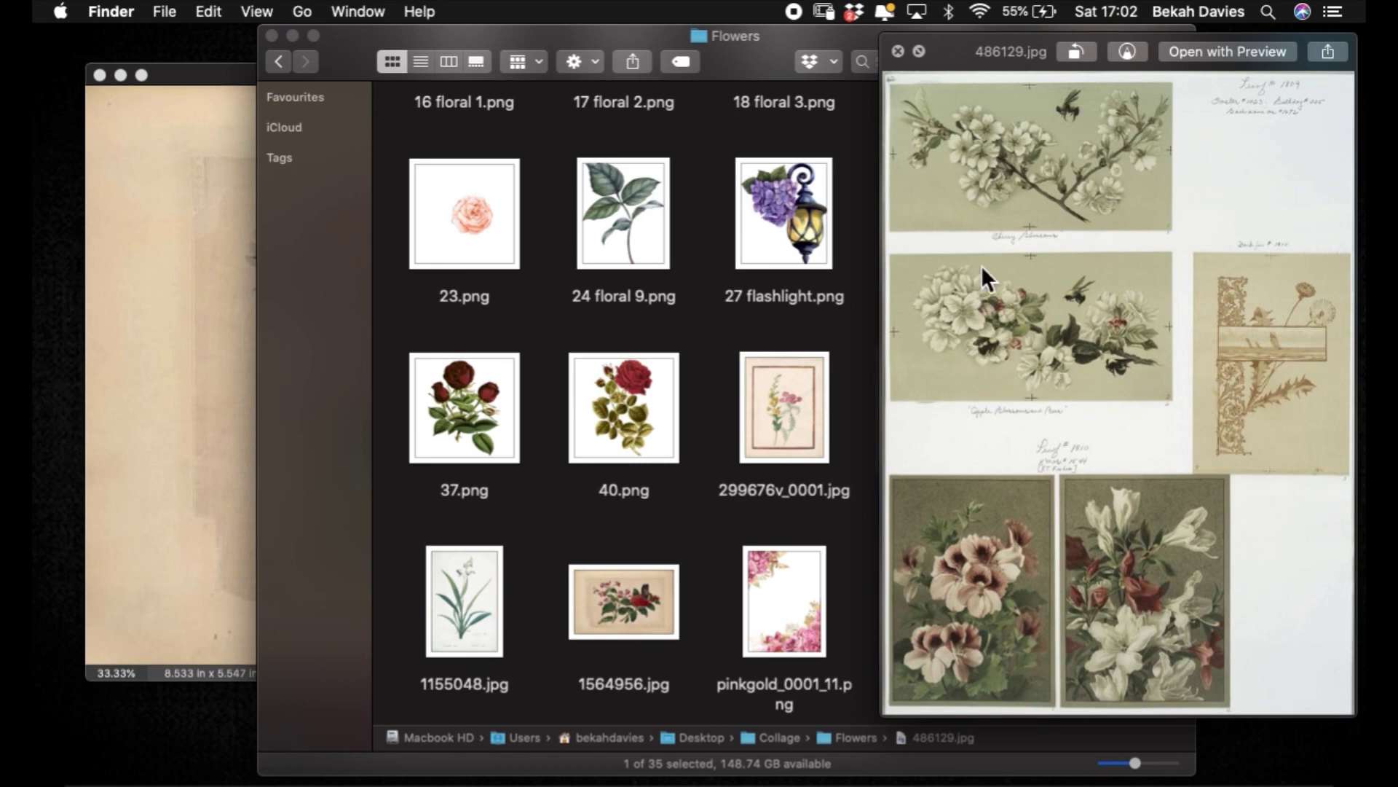
pyautogui.press('space')
pyautogui.click(1063, 407)
pyautogui.press('space')
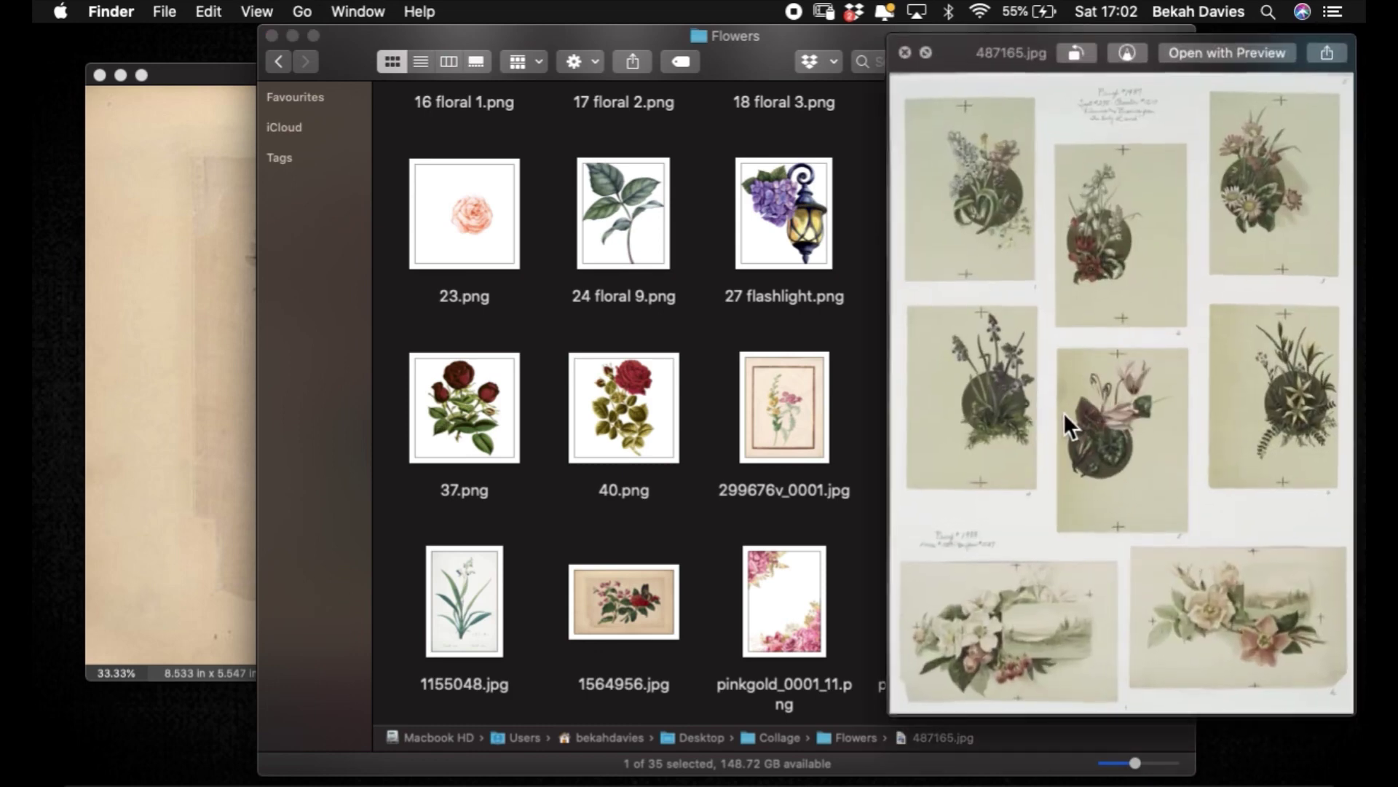
pyautogui.click(1190, 611)
pyautogui.press('space')
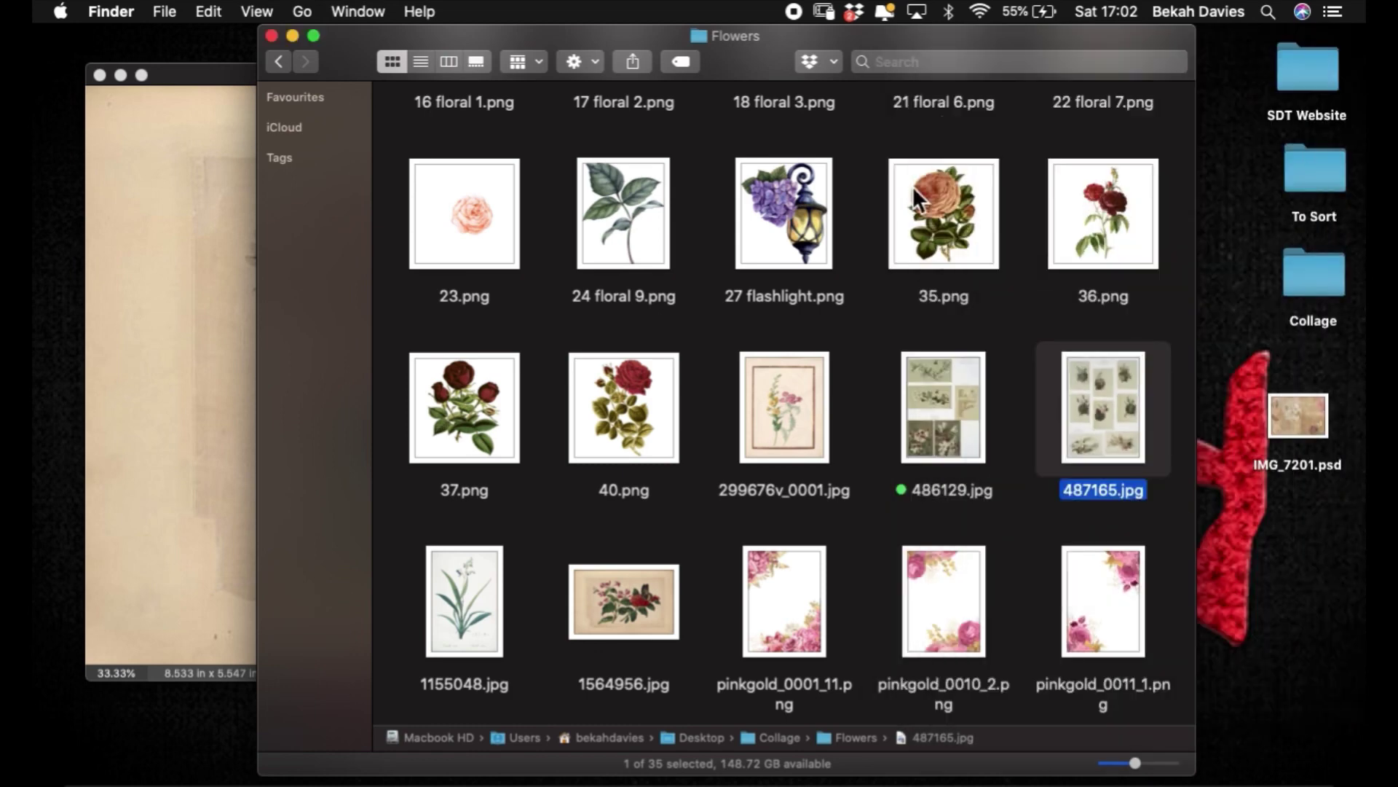
pyautogui.moveTo(1091, 414); pyautogui.dragTo(480, 774)
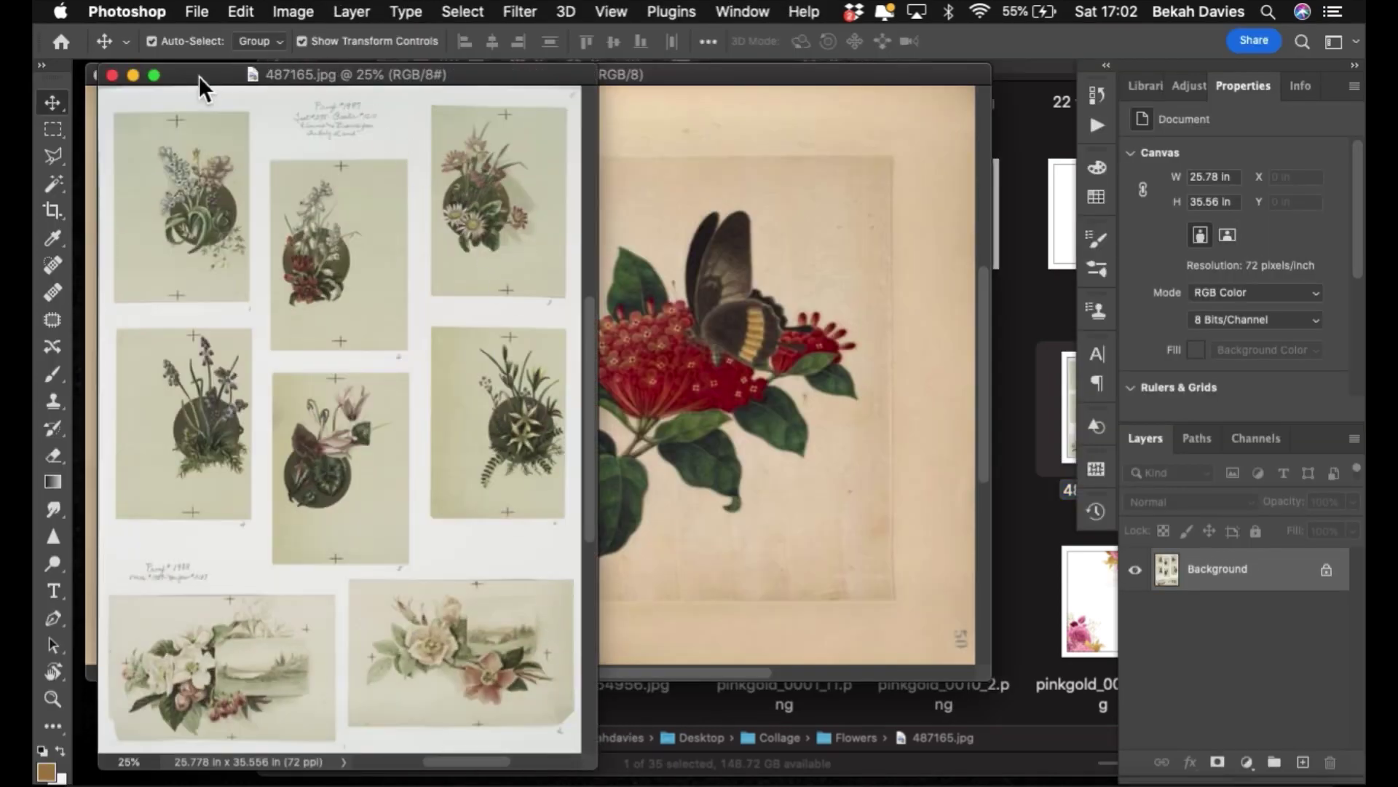
pyautogui.moveTo(199, 75); pyautogui.dragTo(667, 118)
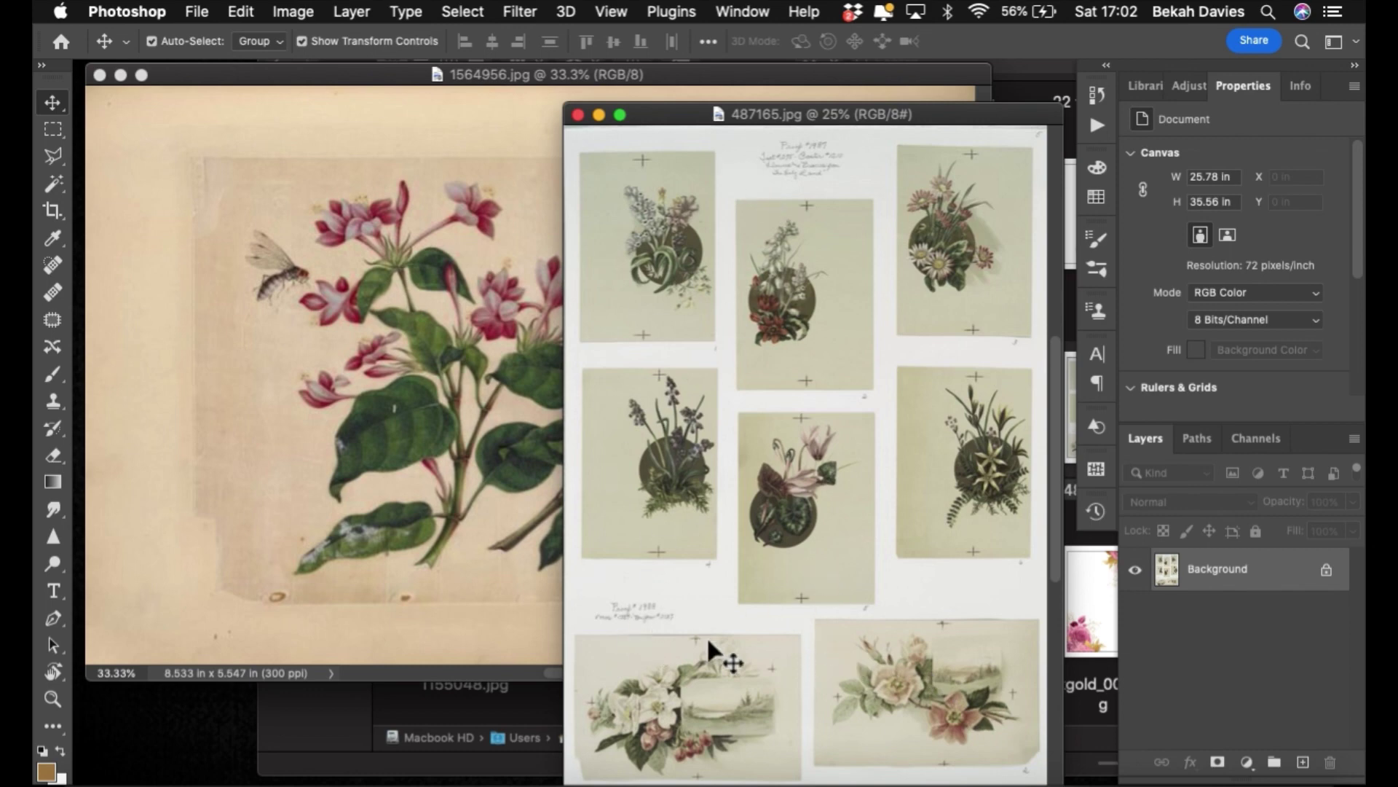
# - Select the card with roses and a landscape in the lower right of the 487165.jpg sheet with a rectangular marquee
pyautogui.press('m')
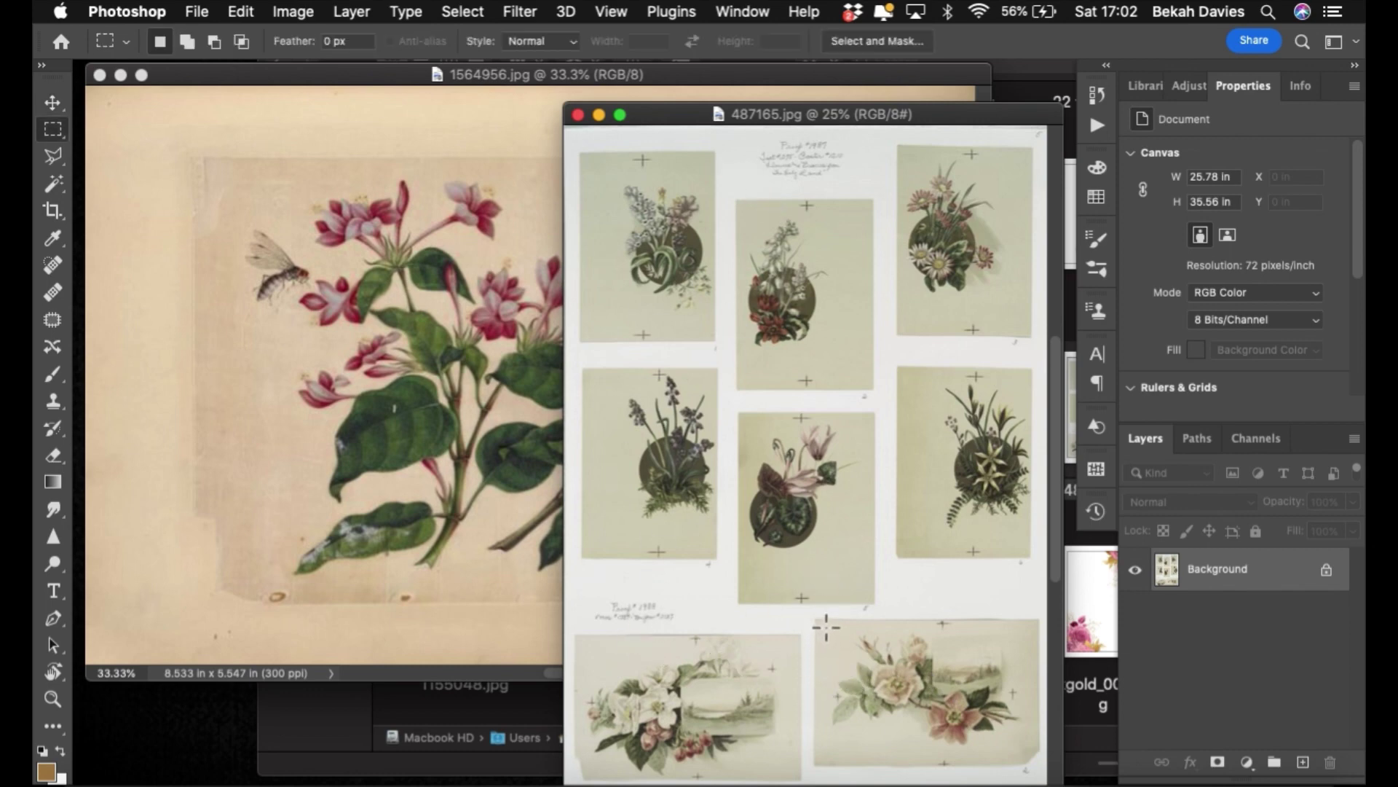
pyautogui.moveTo(820, 621); pyautogui.dragTo(1039, 764)
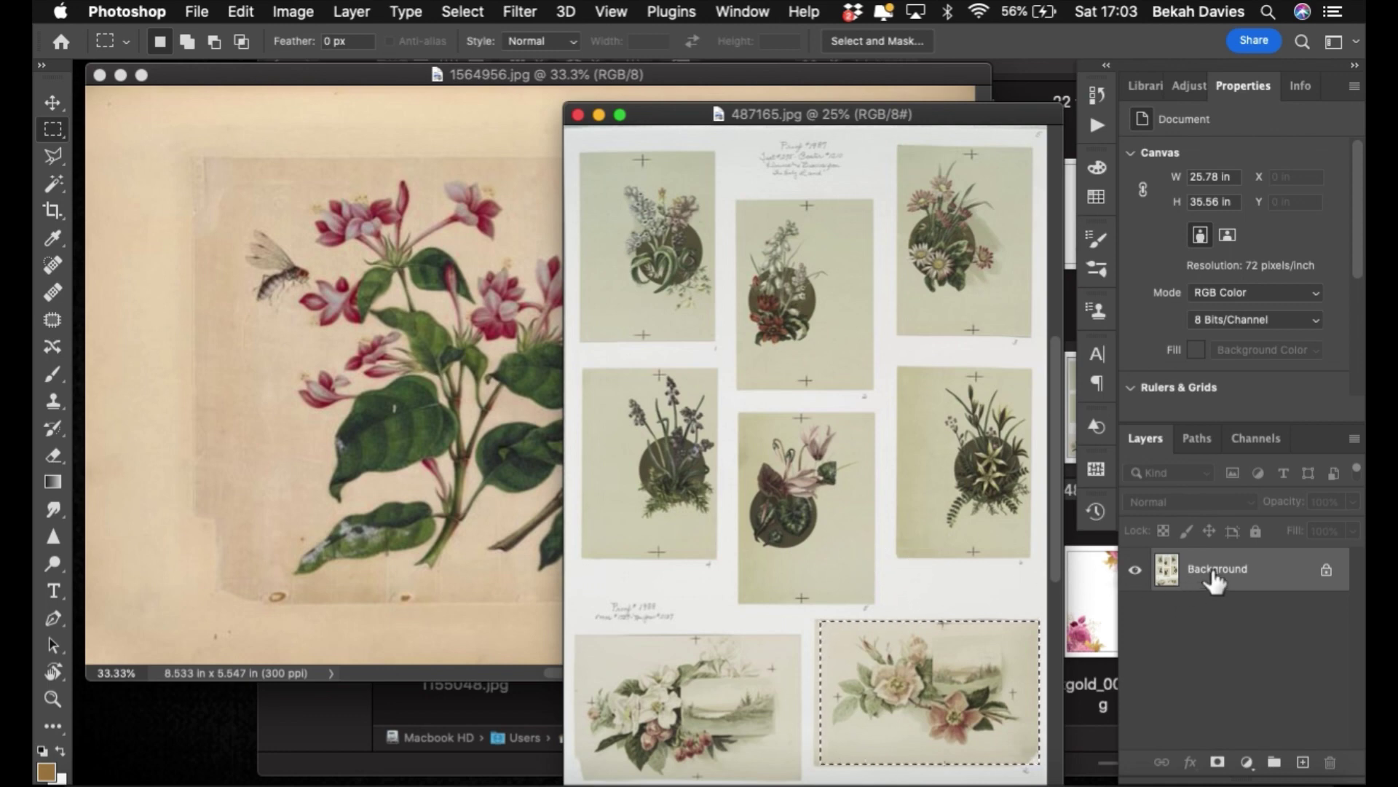
pyautogui.moveTo(1181, 580); pyautogui.dragTo(906, 658)
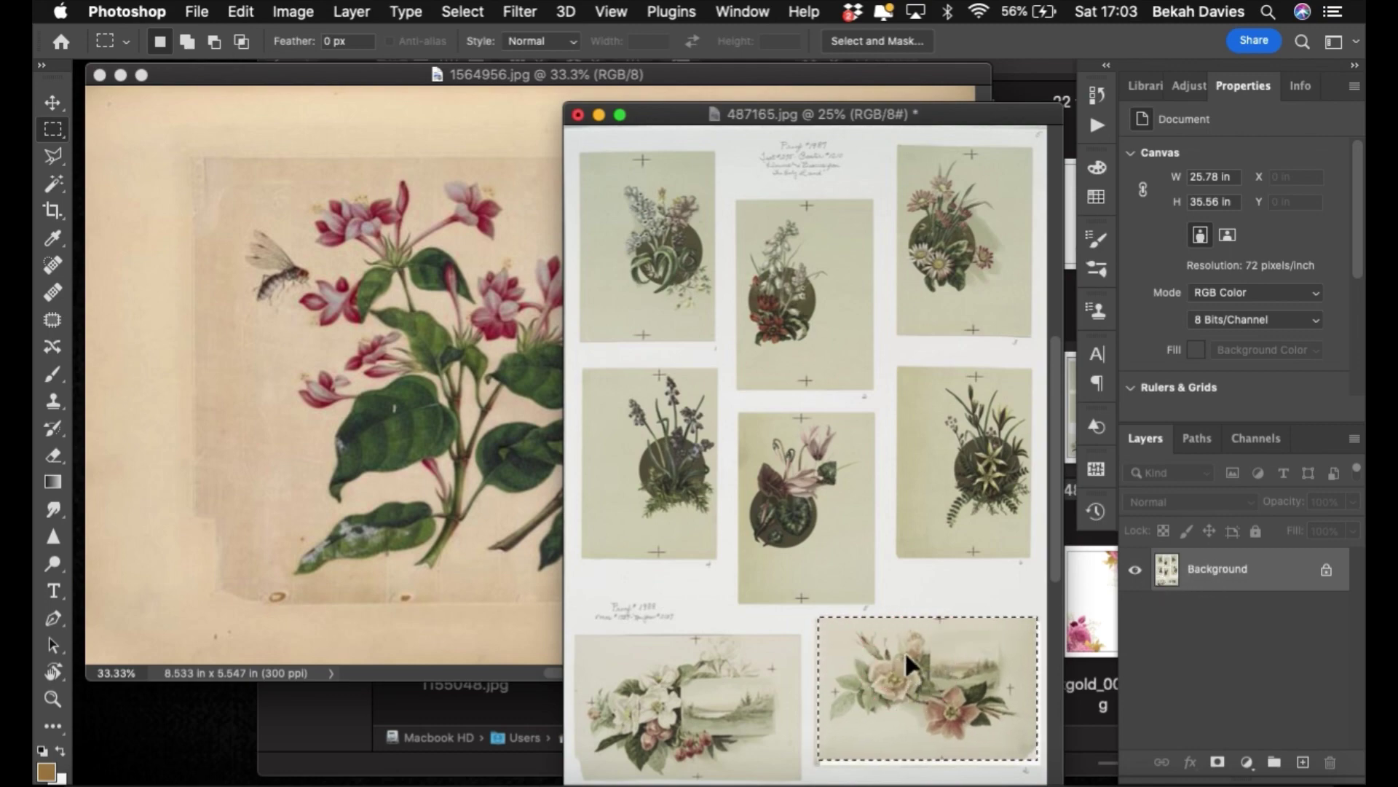
# - Clear the windows covering the collage and copy the selected rose card from 487165.jpg into IMG_7201.psd
pyautogui.moveTo(421, 70); pyautogui.dragTo(120, 509)
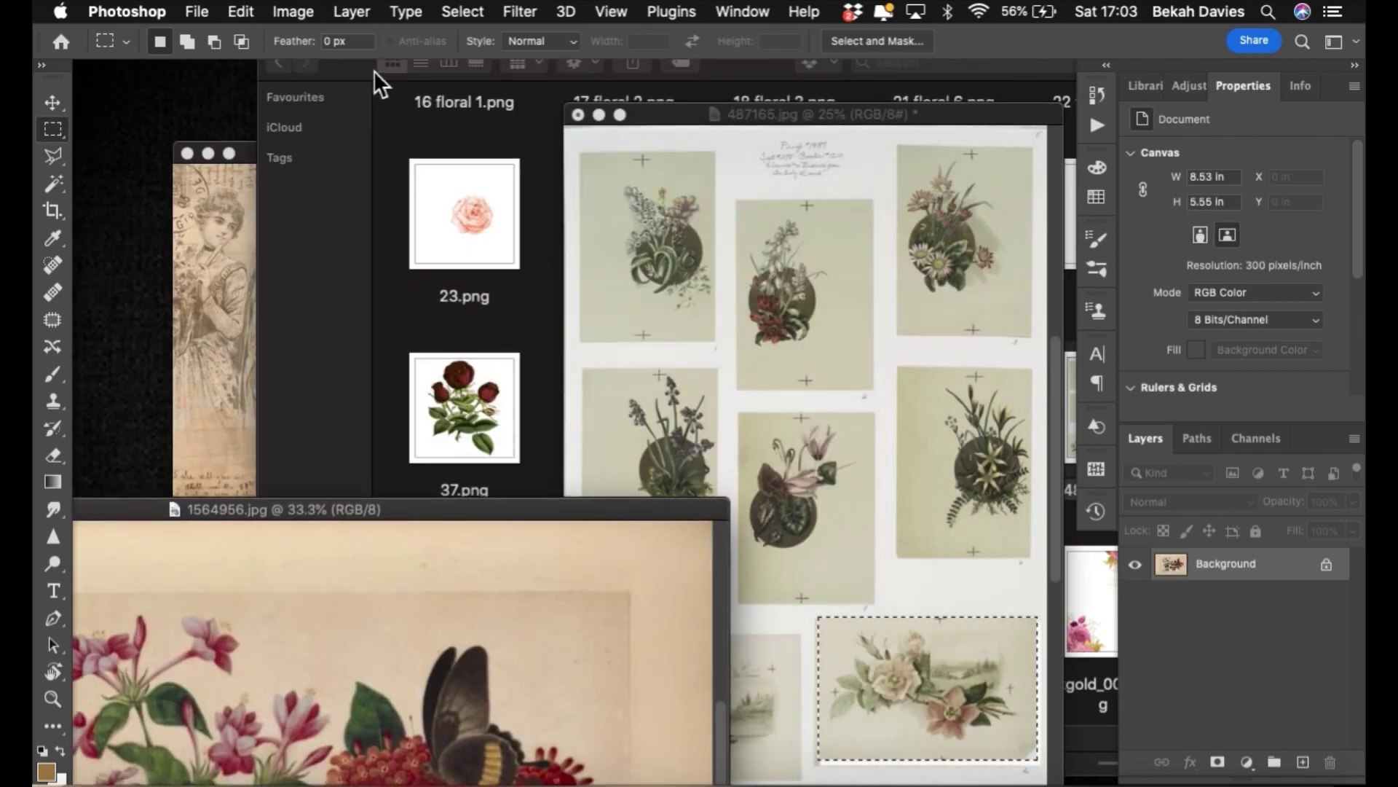
pyautogui.click(373, 71)
pyautogui.click(296, 35)
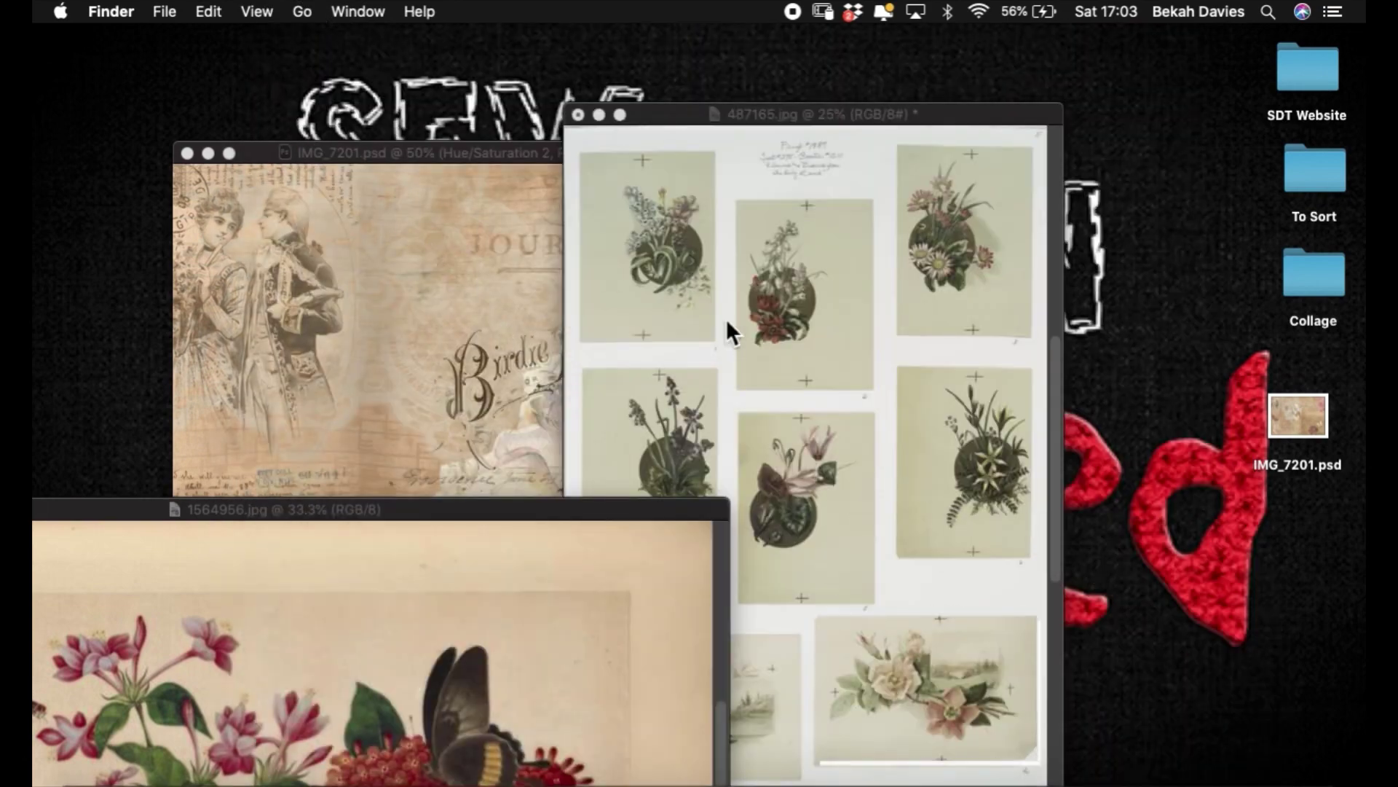
pyautogui.click(676, 117)
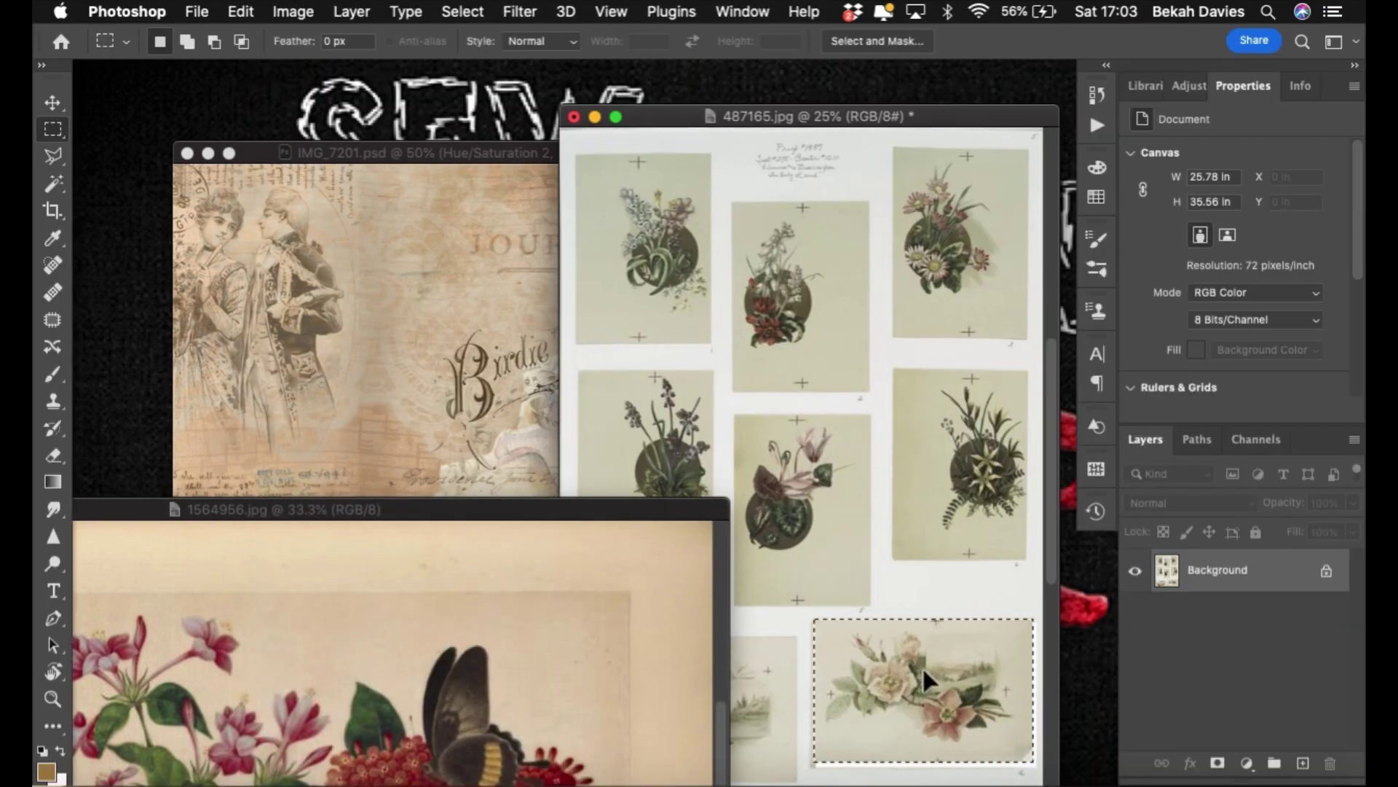
pyautogui.moveTo(924, 666); pyautogui.dragTo(431, 296)
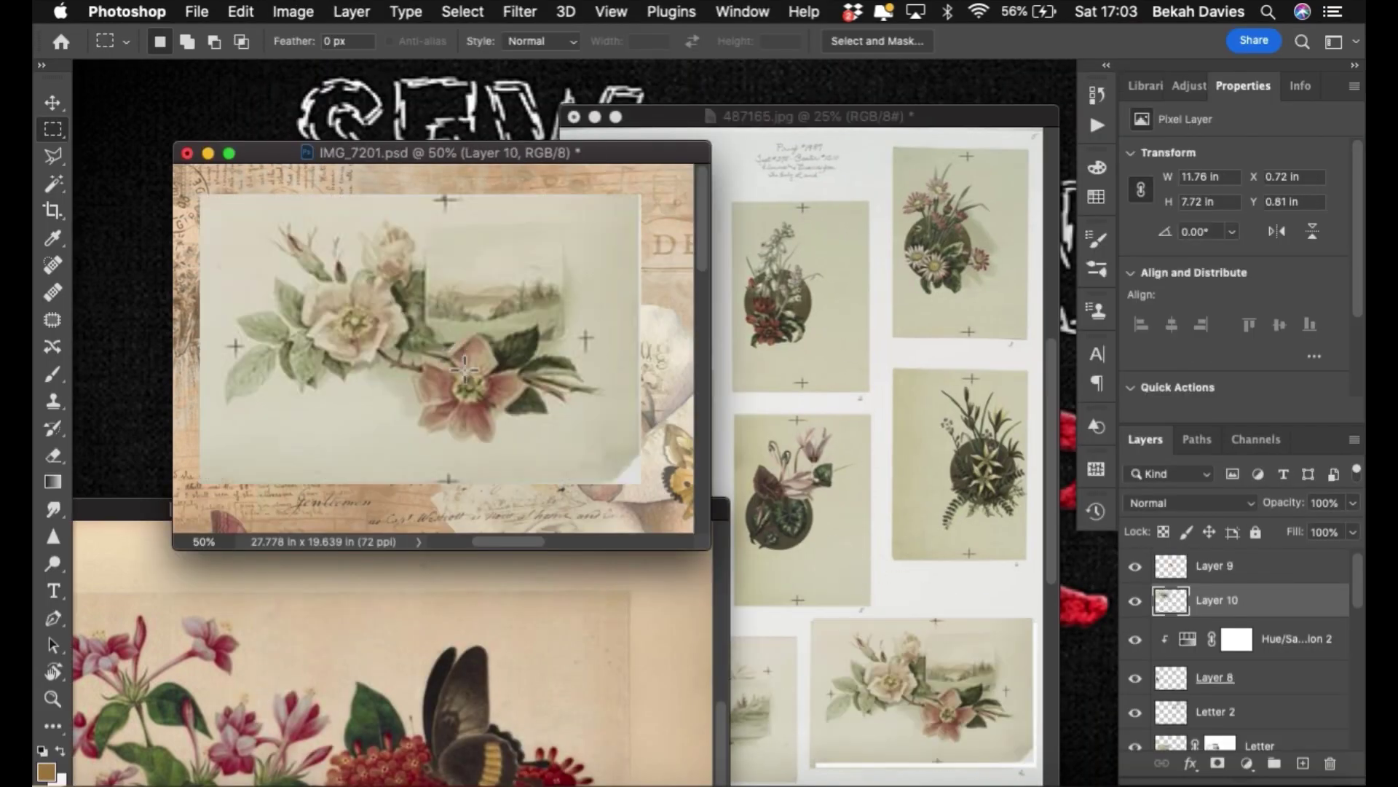
# - Show the collage full screen, scale the rose card to 53.78%, and place it above the sheet music near the right edge
pyautogui.press('f')
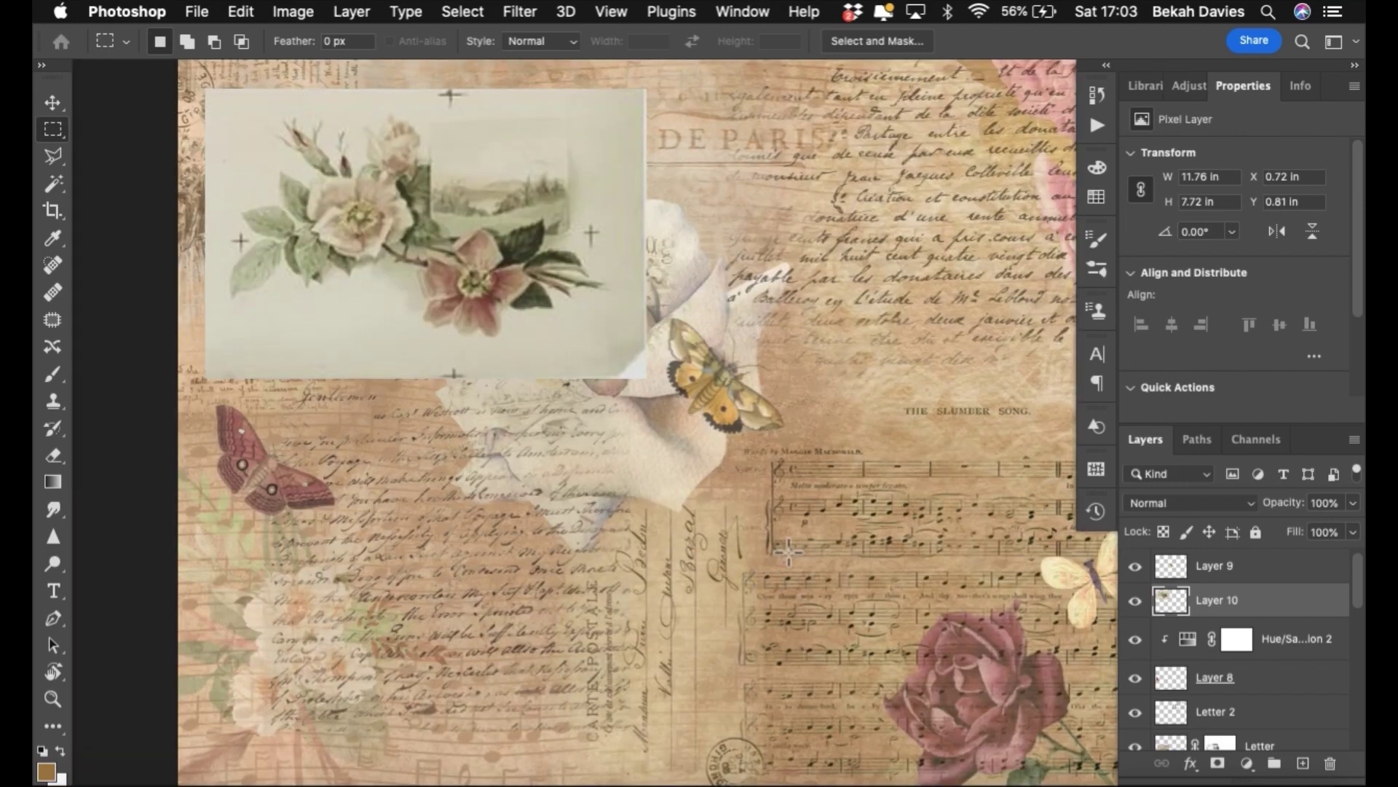
pyautogui.keyDown('alt'); pyautogui.keyDown('super'); pyautogui.click(623, 526); pyautogui.keyUp('super'); pyautogui.keyUp('alt')
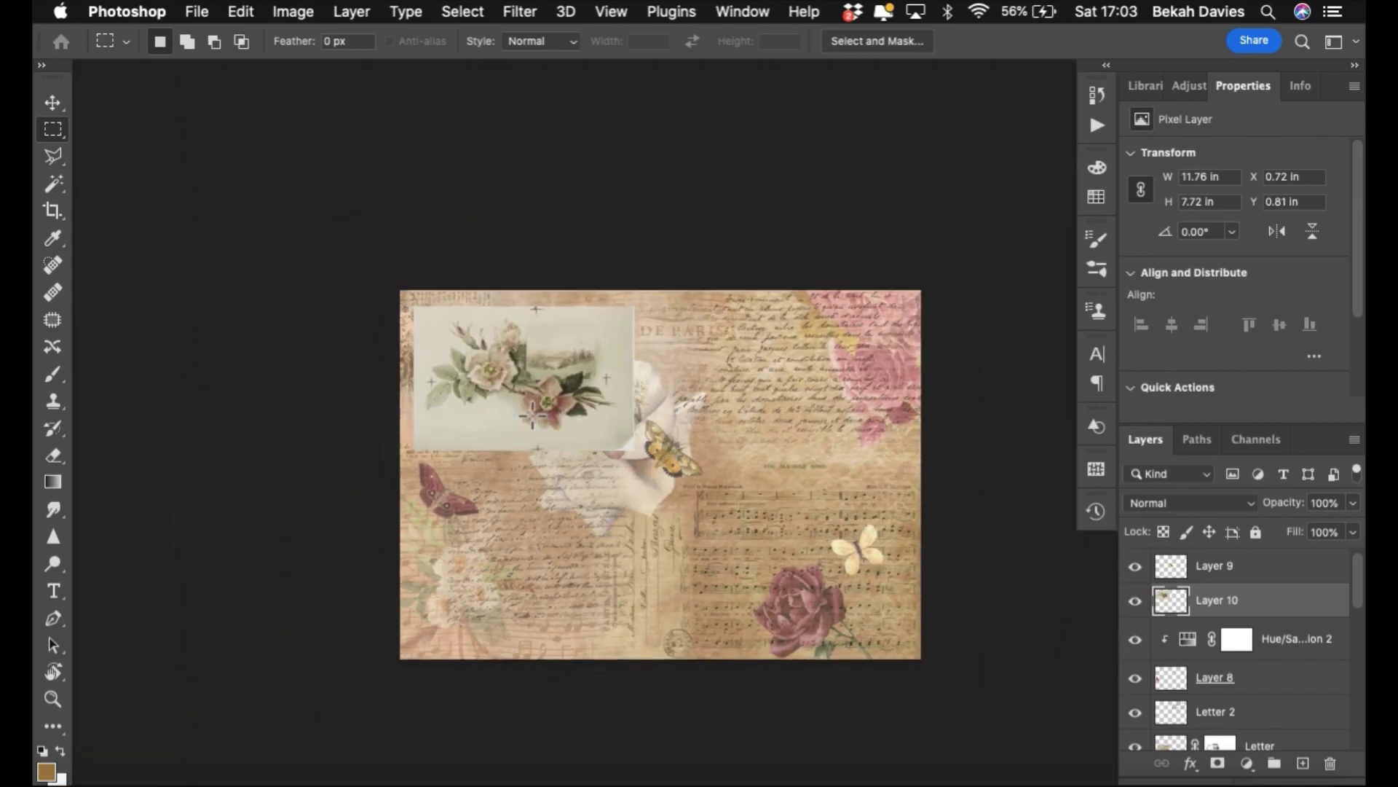
pyautogui.press('v')
pyautogui.moveTo(515, 406); pyautogui.dragTo(793, 458)
pyautogui.keyDown('super'); pyautogui.click(795, 452); pyautogui.keyUp('super')
pyautogui.moveTo(637, 614); pyautogui.dragTo(838, 486)
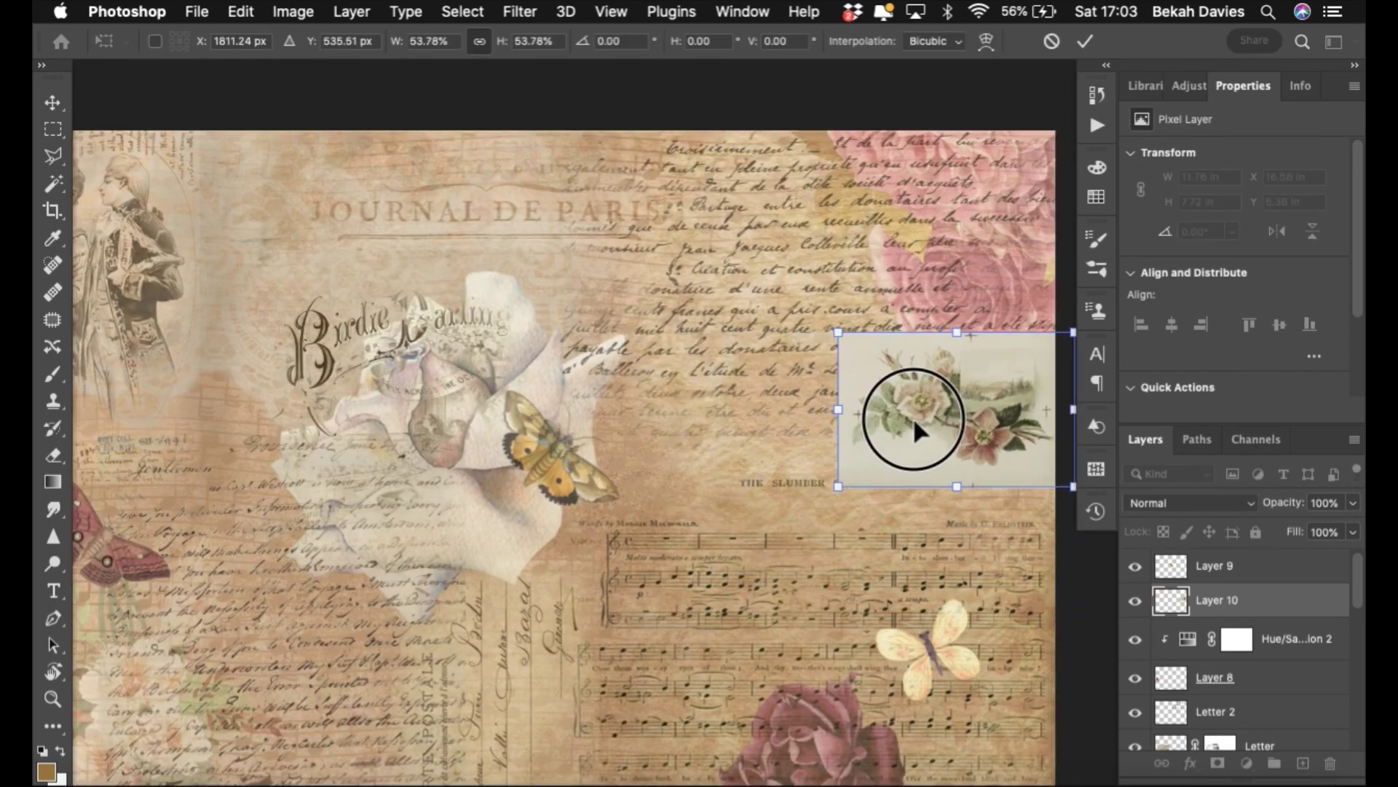
pyautogui.moveTo(914, 417); pyautogui.dragTo(871, 490)
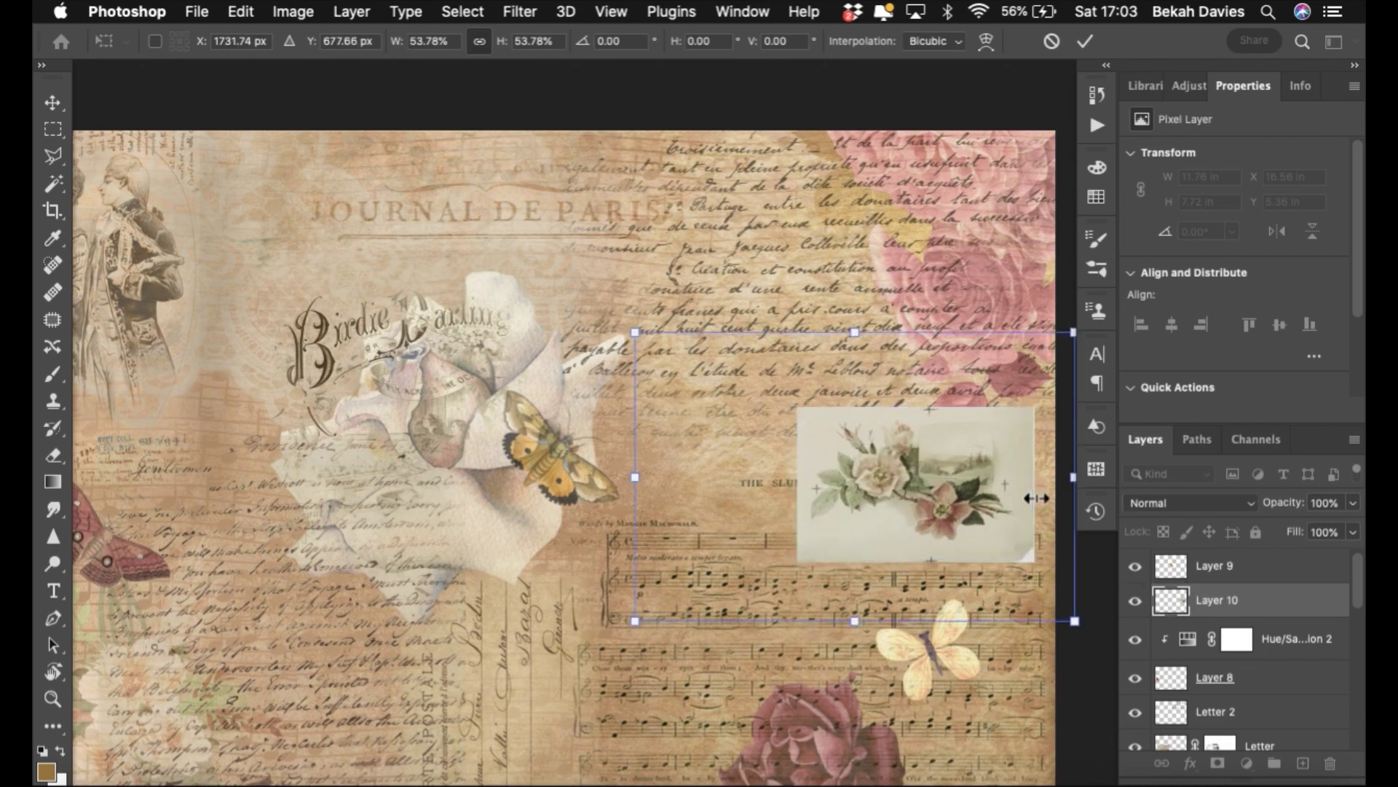
pyautogui.press('Return')
pyautogui.click(1067, 566)
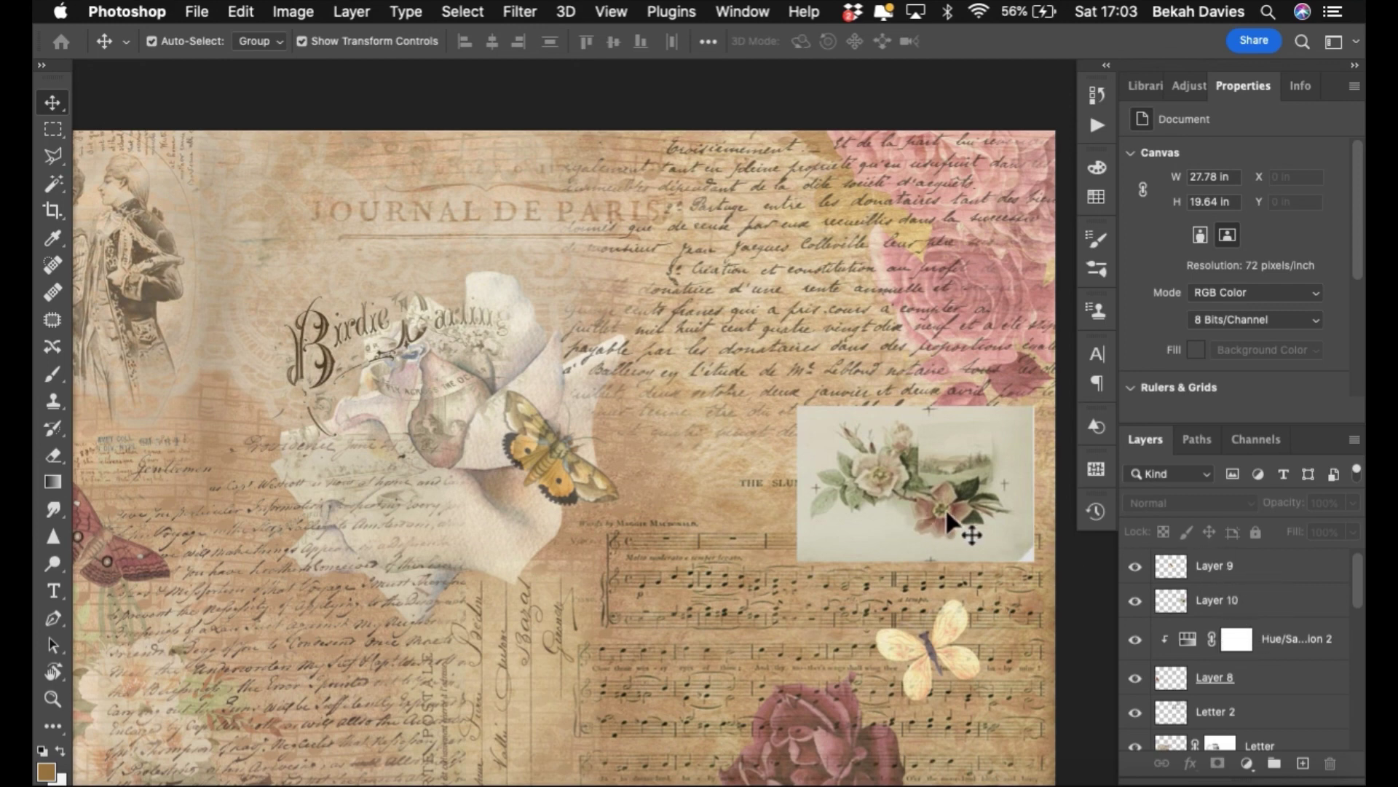
# - Set the rose card's blend mode to Multiply and opacity to 70%, and move it over the Slumber Song title
pyautogui.click(1235, 608)
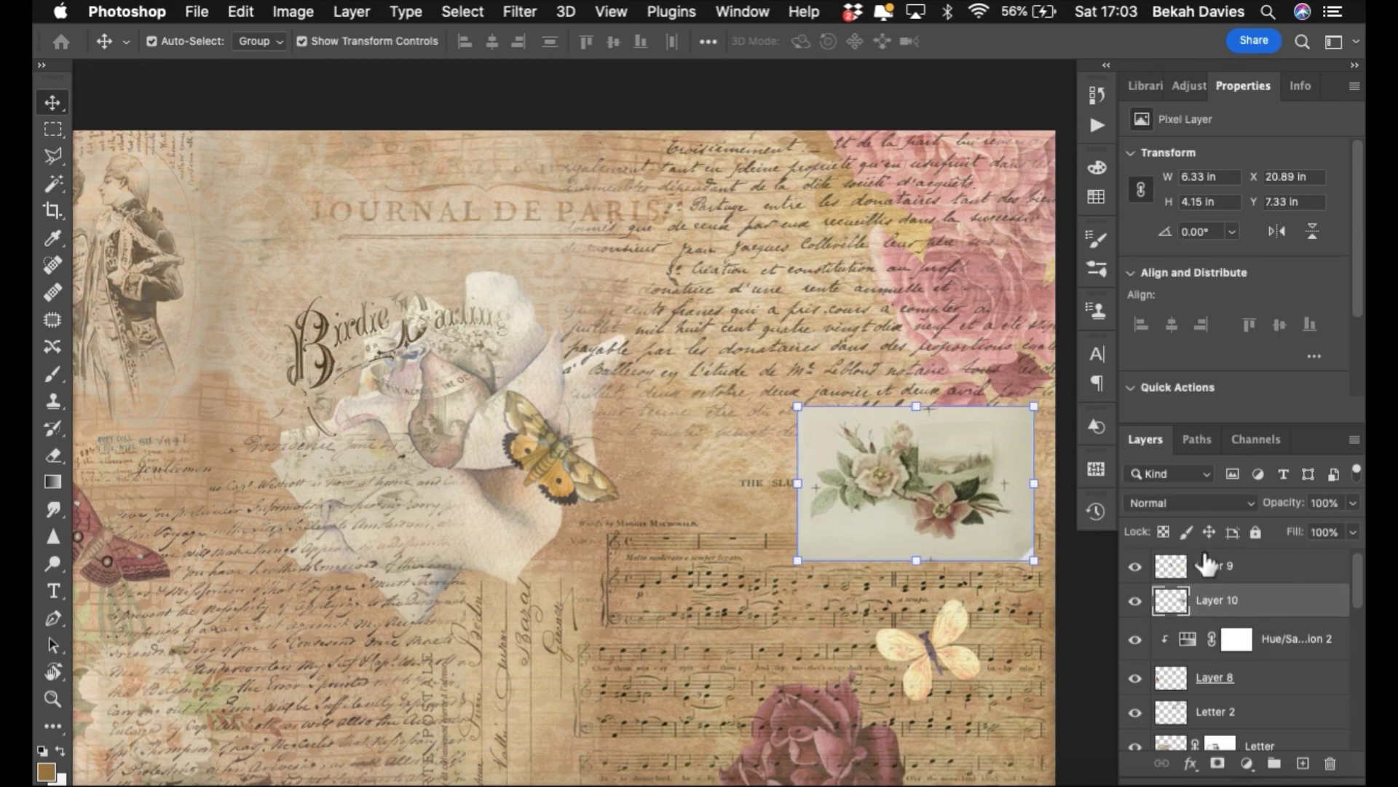
pyautogui.click(1204, 505)
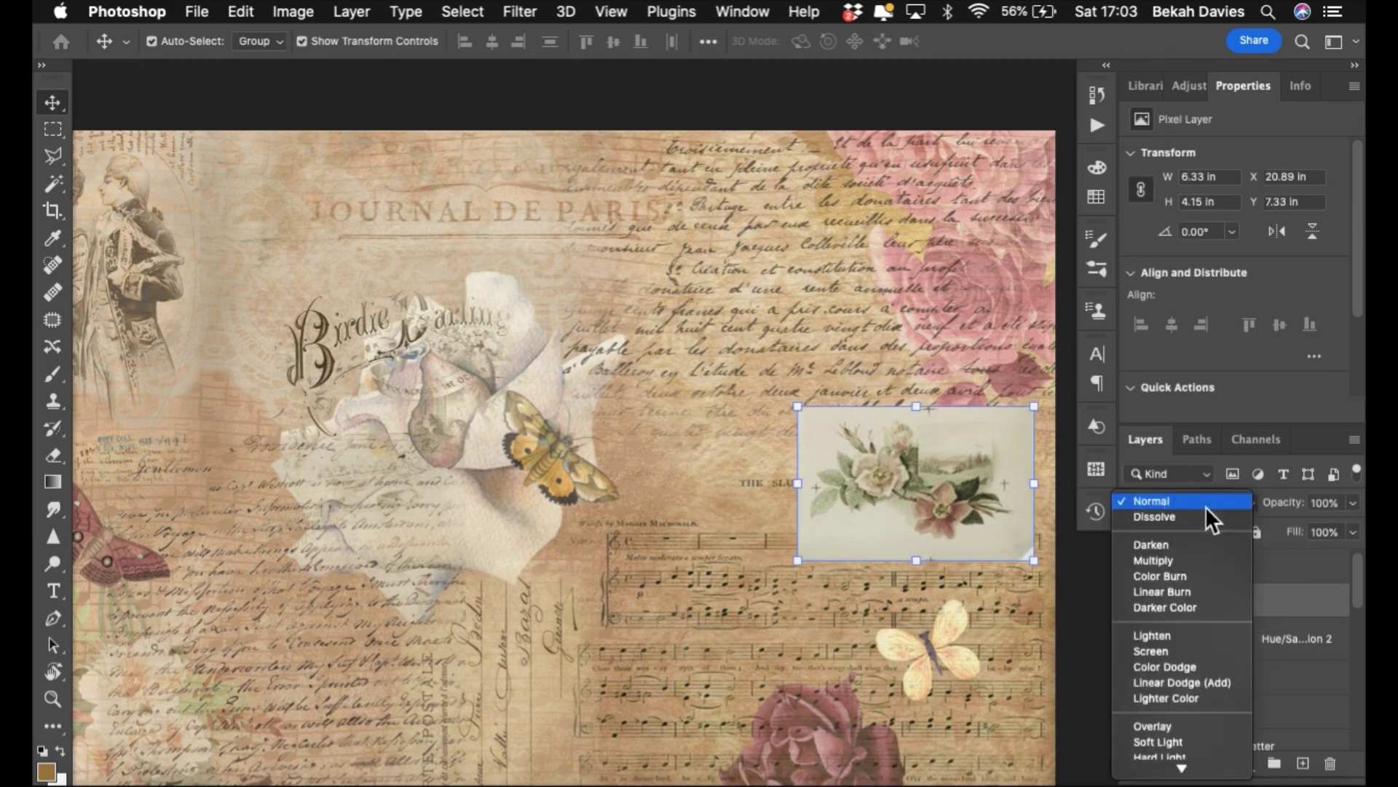
pyautogui.click(1187, 559)
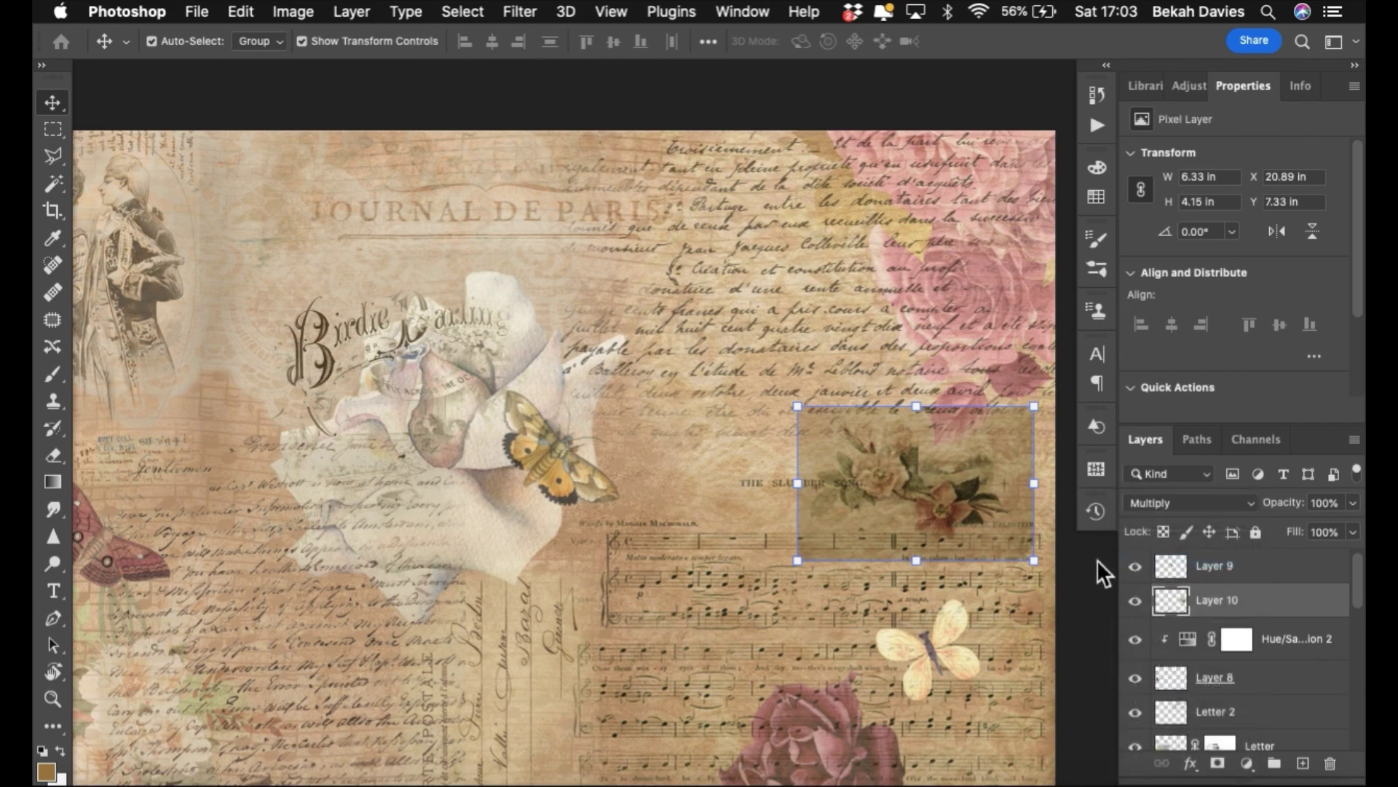
pyautogui.click(1098, 565)
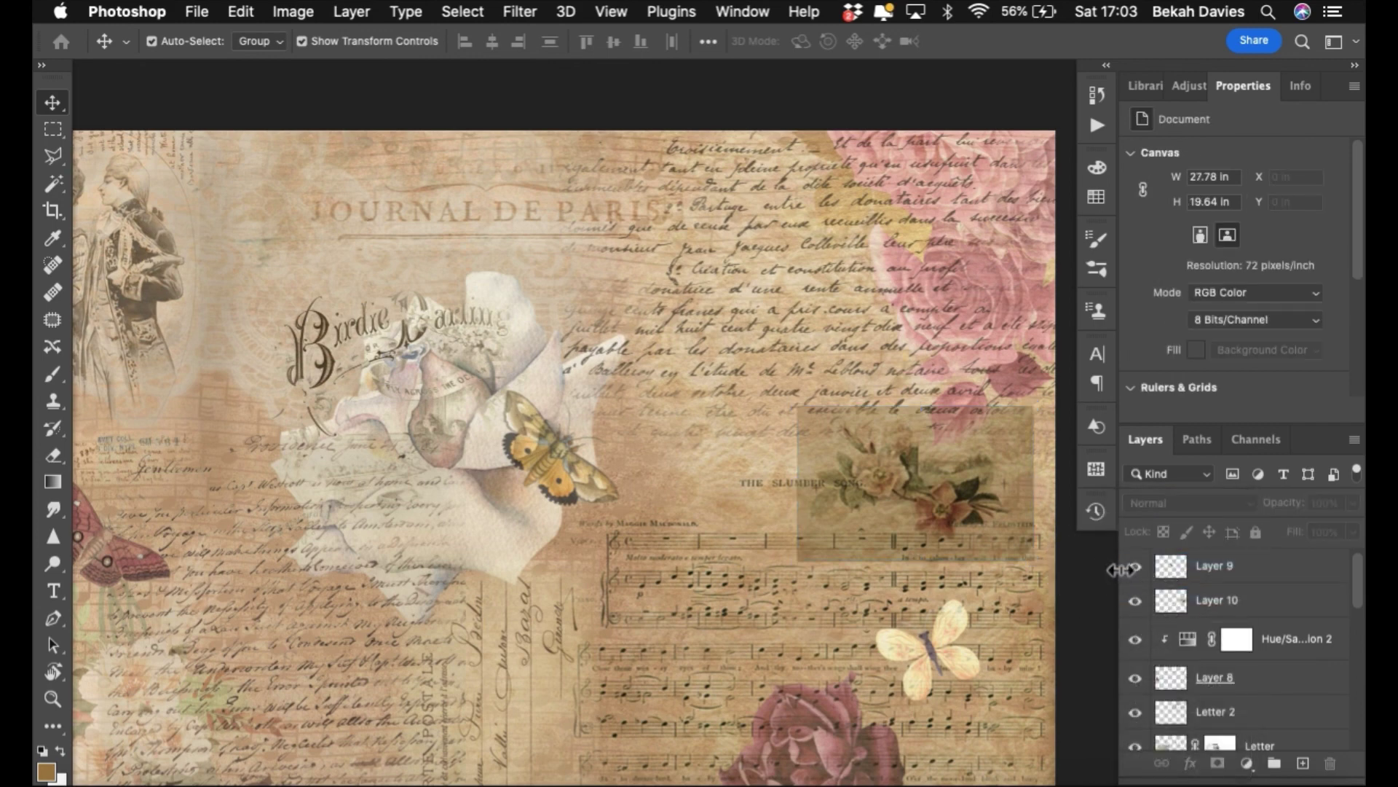
pyautogui.click(1005, 549)
pyautogui.press('7')
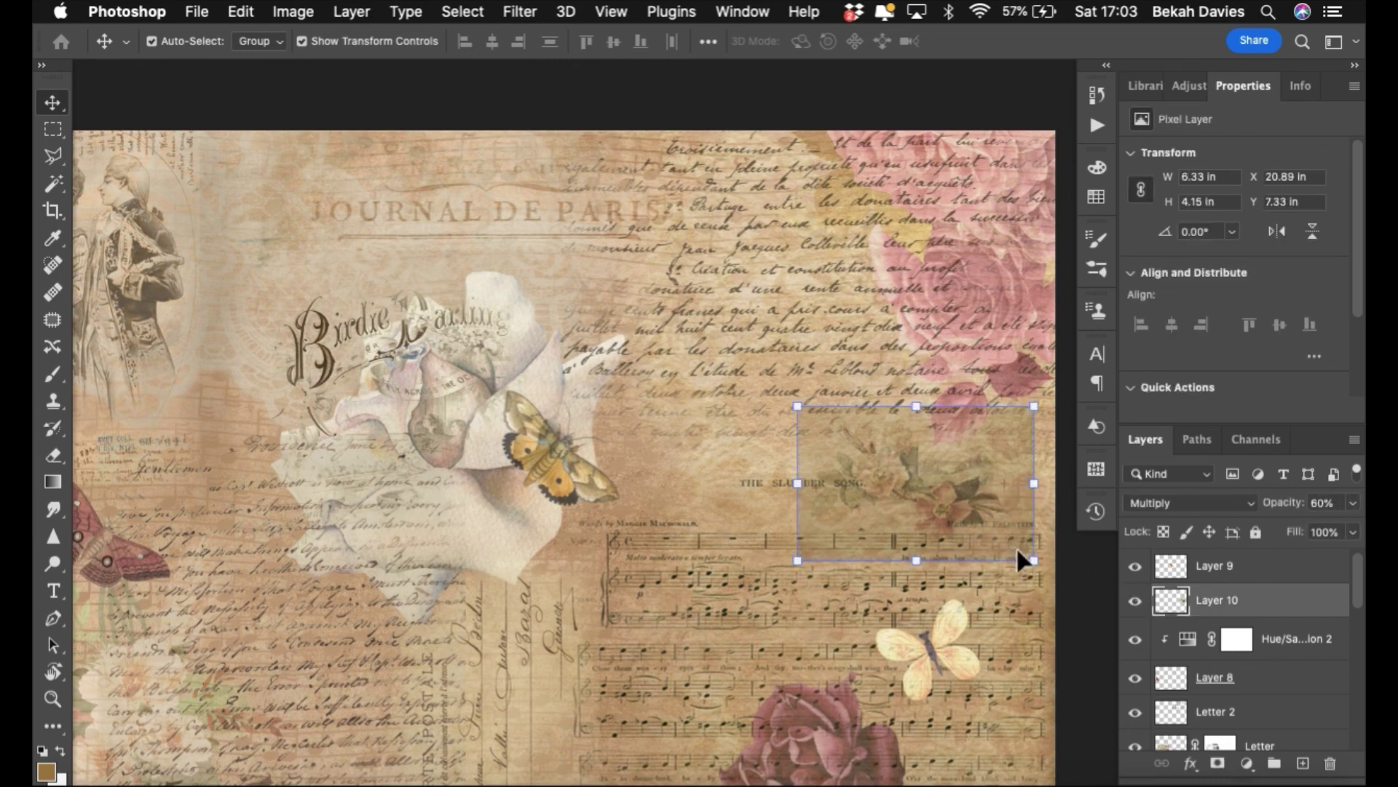
pyautogui.moveTo(891, 503); pyautogui.dragTo(815, 484)
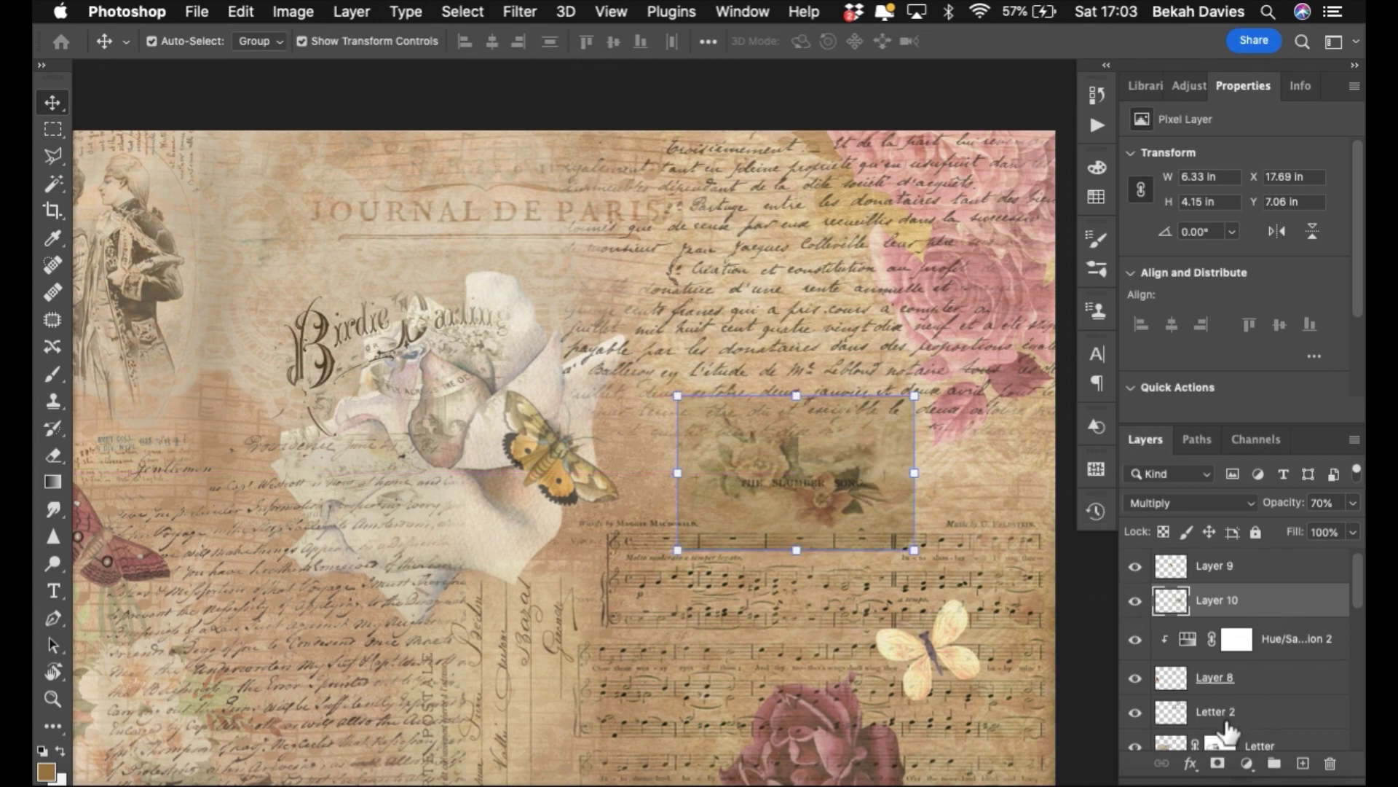
# - Add a layer mask to the rose card and fade its outer edges with a 100 px black brush, raising brush opacity to 70%
pyautogui.click(1218, 765)
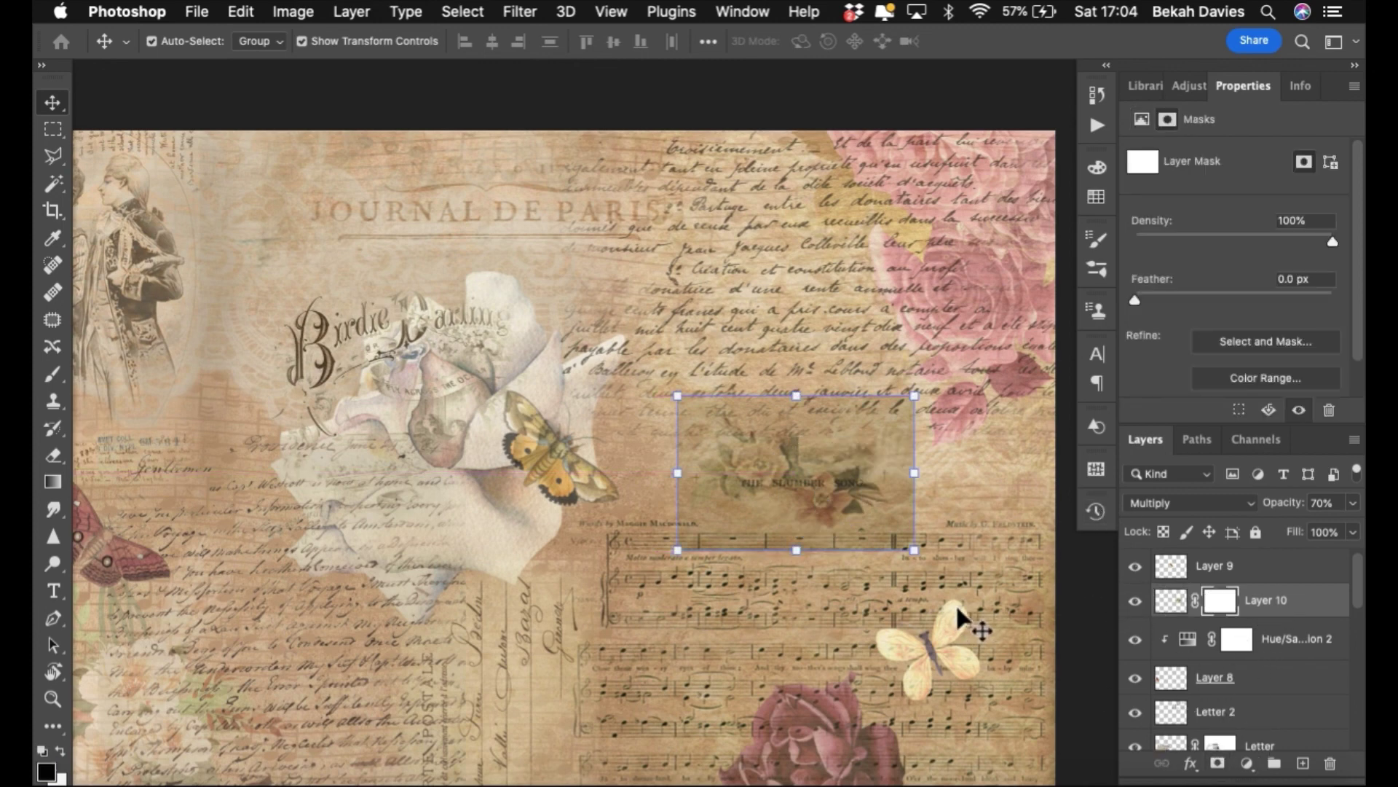
pyautogui.press('b')
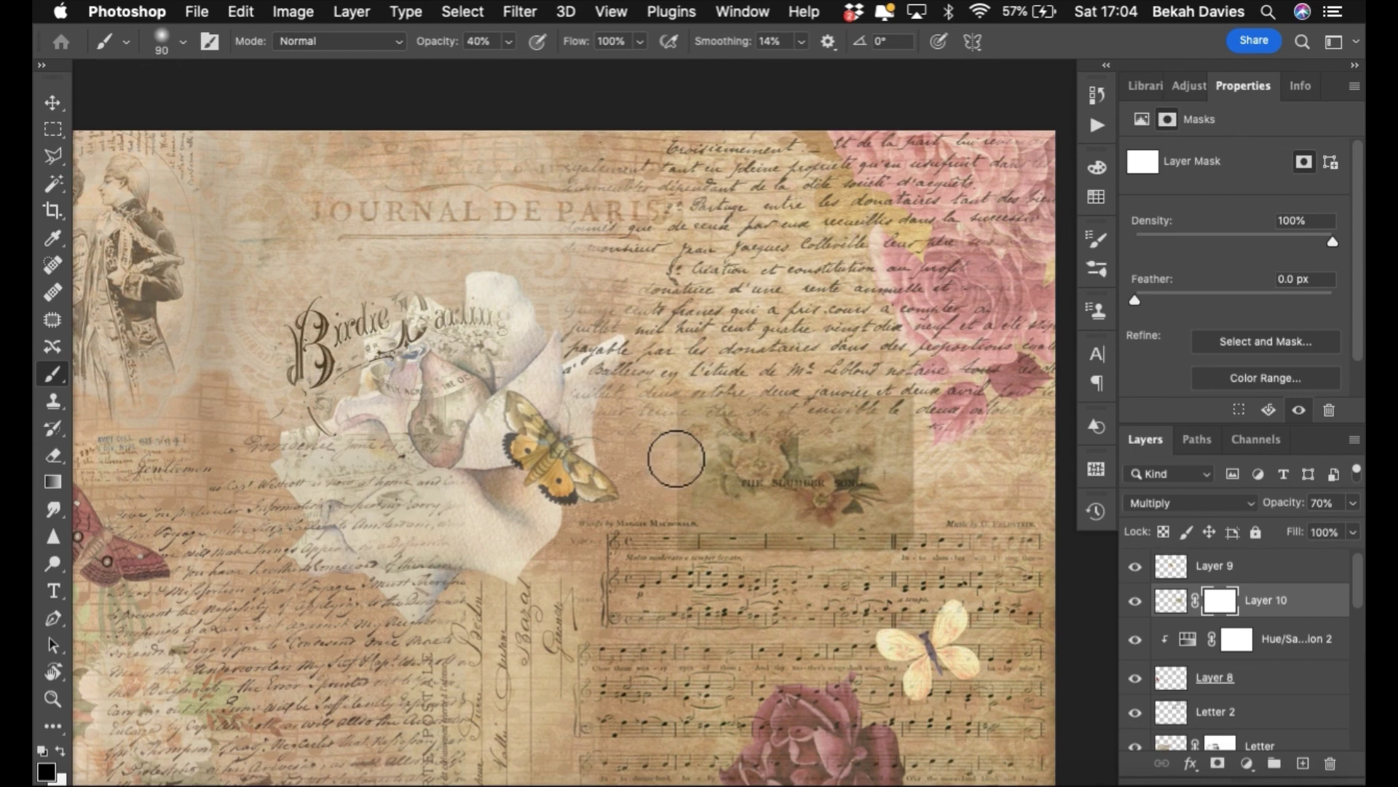
pyautogui.press(']')
pyautogui.moveTo(662, 406)
pyautogui.mouseDown()
pyautogui.moveTo(658, 515)
pyautogui.moveTo(693, 577)
pyautogui.mouseUp()
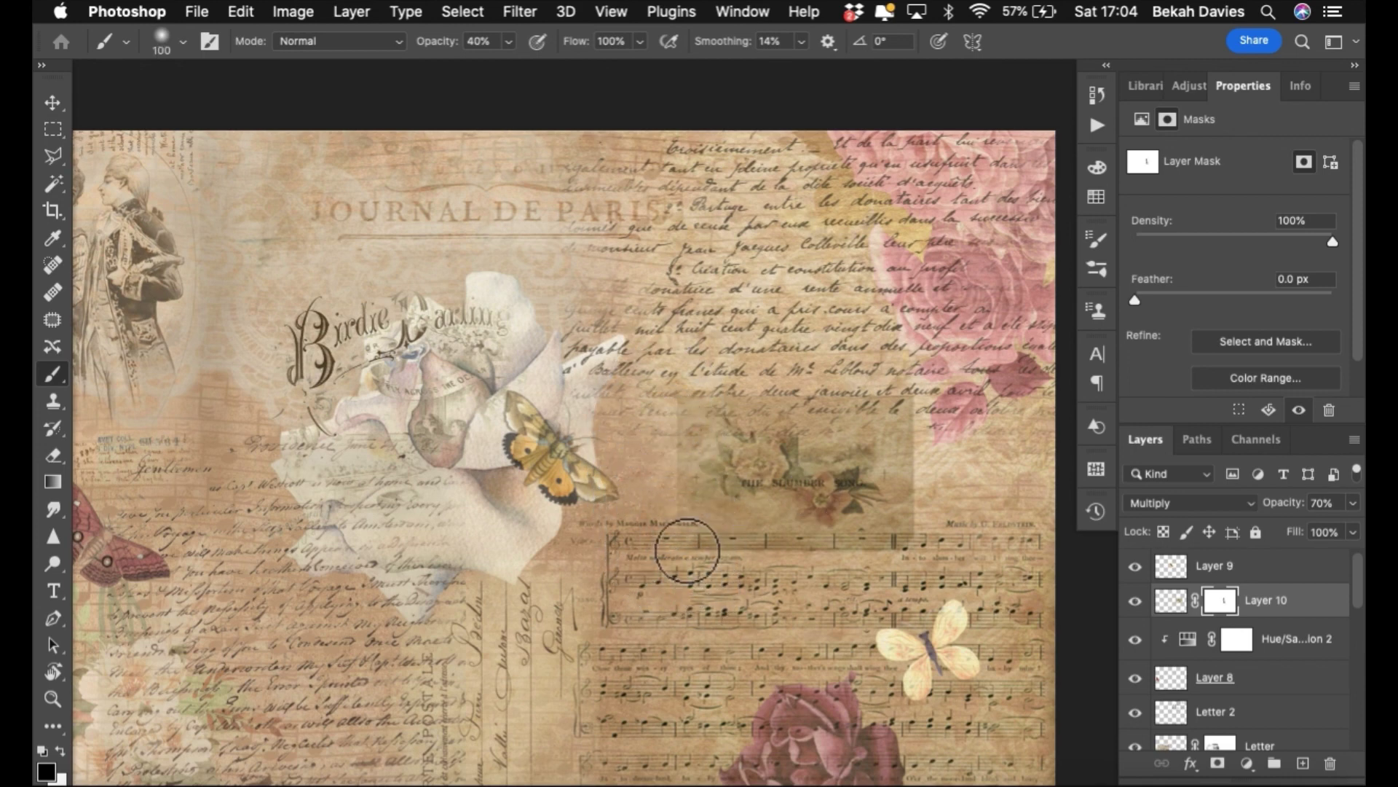
pyautogui.press('7')
pyautogui.moveTo(662, 525)
pyautogui.mouseDown()
pyautogui.moveTo(709, 564)
pyautogui.moveTo(754, 567)
pyautogui.moveTo(669, 530)
pyautogui.moveTo(681, 412)
pyautogui.moveTo(667, 477)
pyautogui.moveTo(722, 576)
pyautogui.moveTo(767, 587)
pyautogui.moveTo(756, 558)
pyautogui.moveTo(784, 562)
pyautogui.moveTo(689, 539)
pyautogui.moveTo(753, 535)
pyautogui.moveTo(775, 557)
pyautogui.moveTo(826, 569)
pyautogui.moveTo(813, 560)
pyautogui.moveTo(869, 557)
pyautogui.moveTo(924, 516)
pyautogui.moveTo(919, 418)
pyautogui.moveTo(899, 413)
pyautogui.moveTo(926, 475)
pyautogui.moveTo(881, 392)
pyautogui.moveTo(838, 424)
pyautogui.moveTo(839, 406)
pyautogui.moveTo(918, 443)
pyautogui.moveTo(948, 480)
pyautogui.moveTo(893, 419)
pyautogui.moveTo(736, 407)
pyautogui.moveTo(719, 430)
pyautogui.moveTo(692, 418)
pyautogui.moveTo(668, 483)
pyautogui.moveTo(717, 564)
pyautogui.moveTo(767, 538)
pyautogui.moveTo(761, 547)
pyautogui.moveTo(938, 509)
pyautogui.moveTo(919, 451)
pyautogui.moveTo(860, 421)
pyautogui.moveTo(863, 434)
pyautogui.moveTo(714, 540)
pyautogui.mouseUp()
# - Reduce the brush to 35 px and mask out the remaining card background close around the roses
pyautogui.press('[')
pyautogui.press('[')
pyautogui.press('[')
pyautogui.press('[')
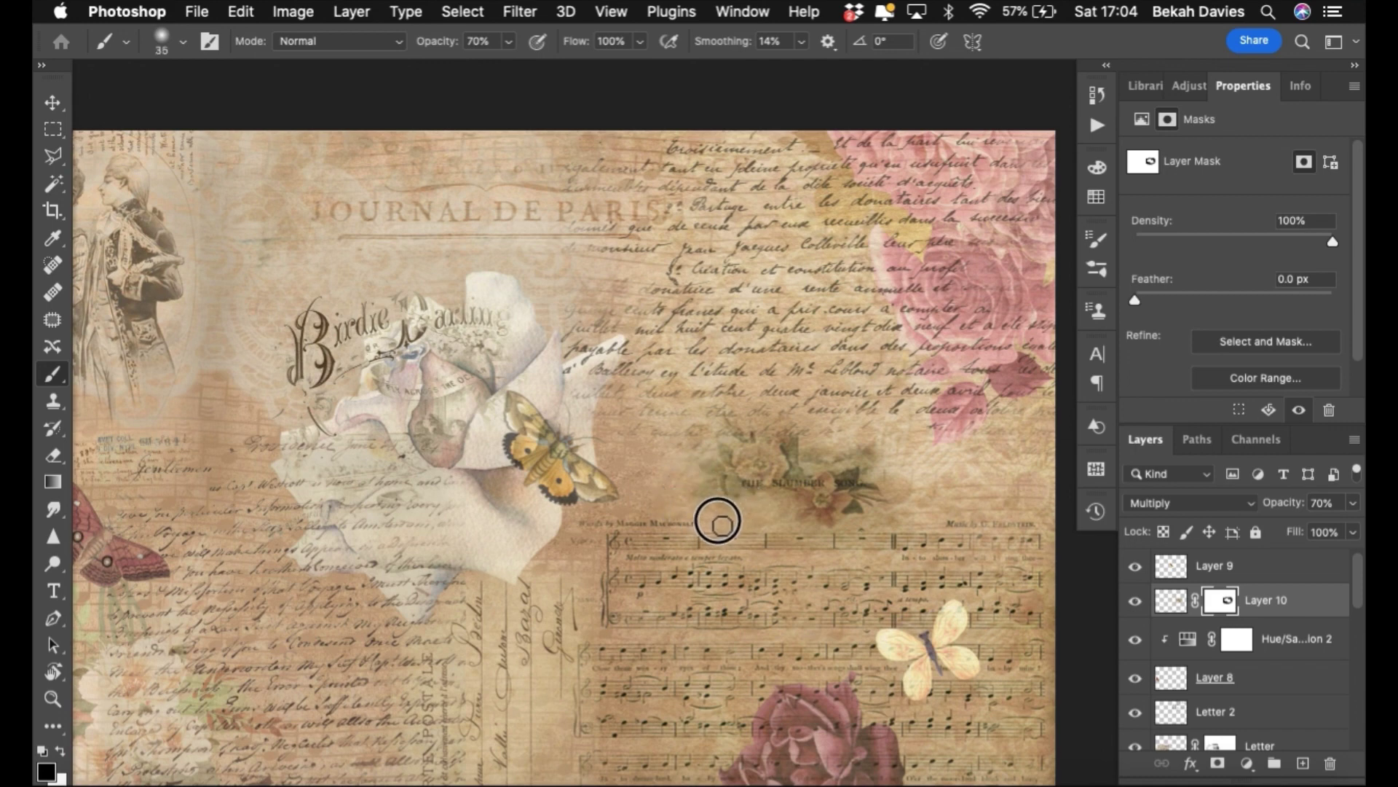
pyautogui.press('[')
pyautogui.moveTo(780, 502)
pyautogui.mouseDown()
pyautogui.moveTo(786, 540)
pyautogui.moveTo(805, 543)
pyautogui.mouseUp()
pyautogui.moveTo(892, 524)
pyautogui.mouseDown()
pyautogui.moveTo(920, 521)
pyautogui.moveTo(909, 484)
pyautogui.mouseUp()
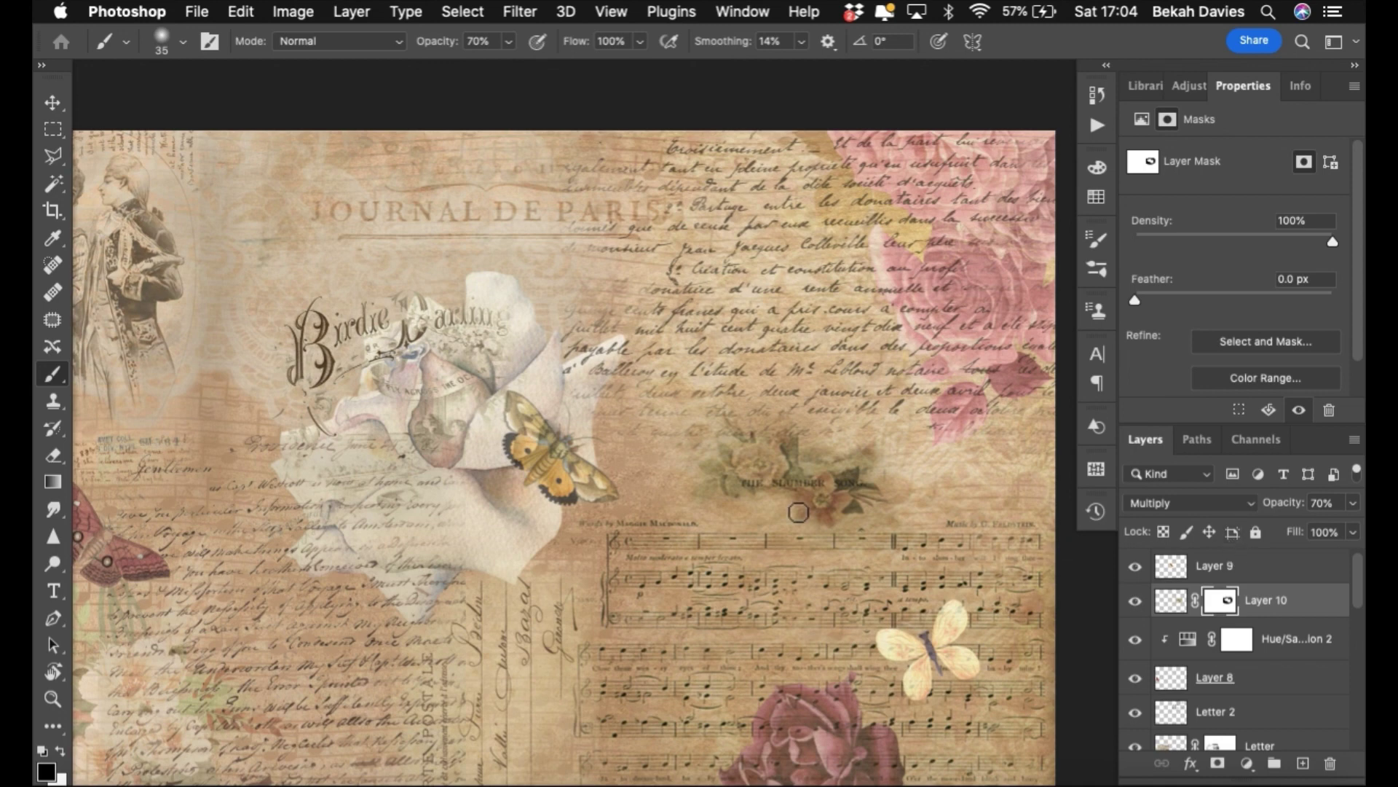
# - Lower the masked rose card's layer opacity to 60% and inspect the blend around the song title up close
pyautogui.press('v')
pyautogui.press('6')
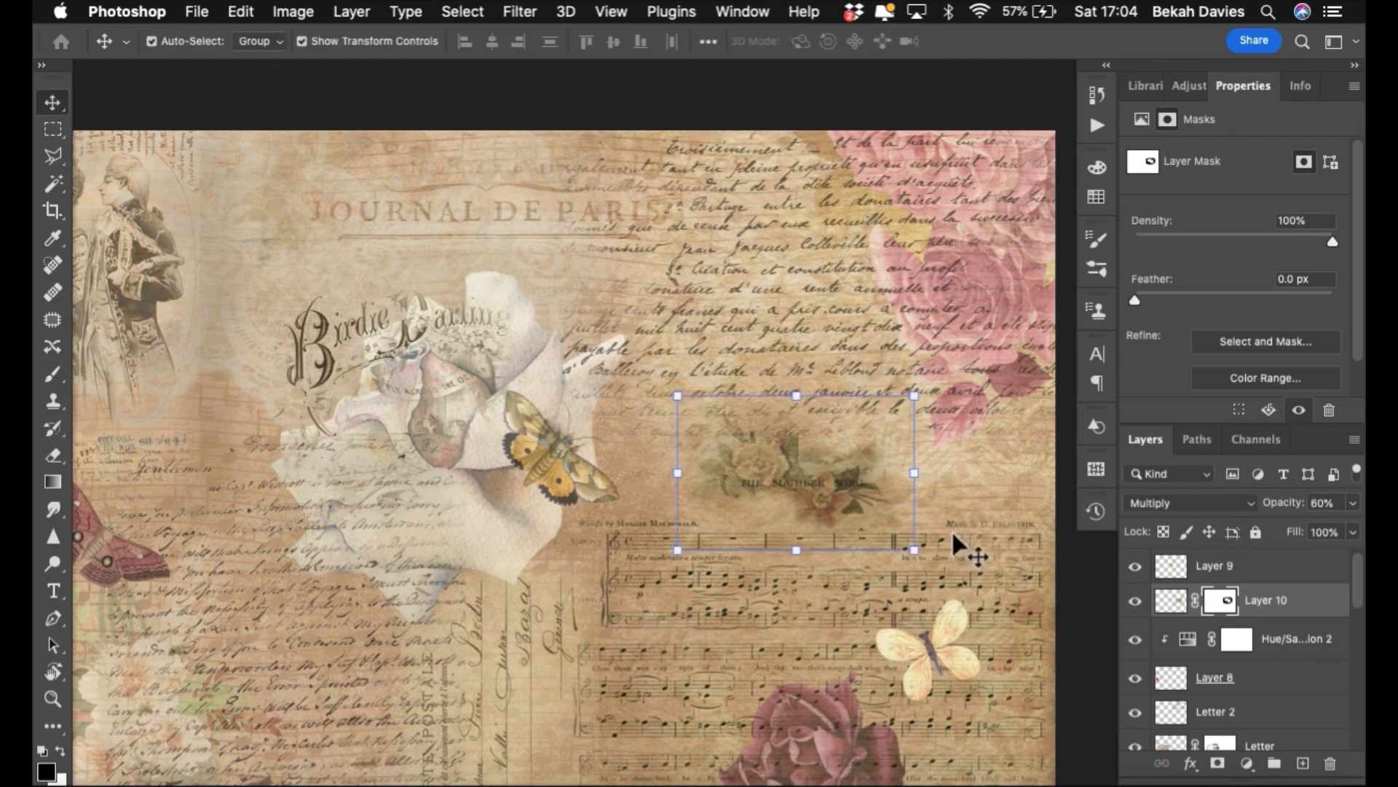
pyautogui.click(1069, 567)
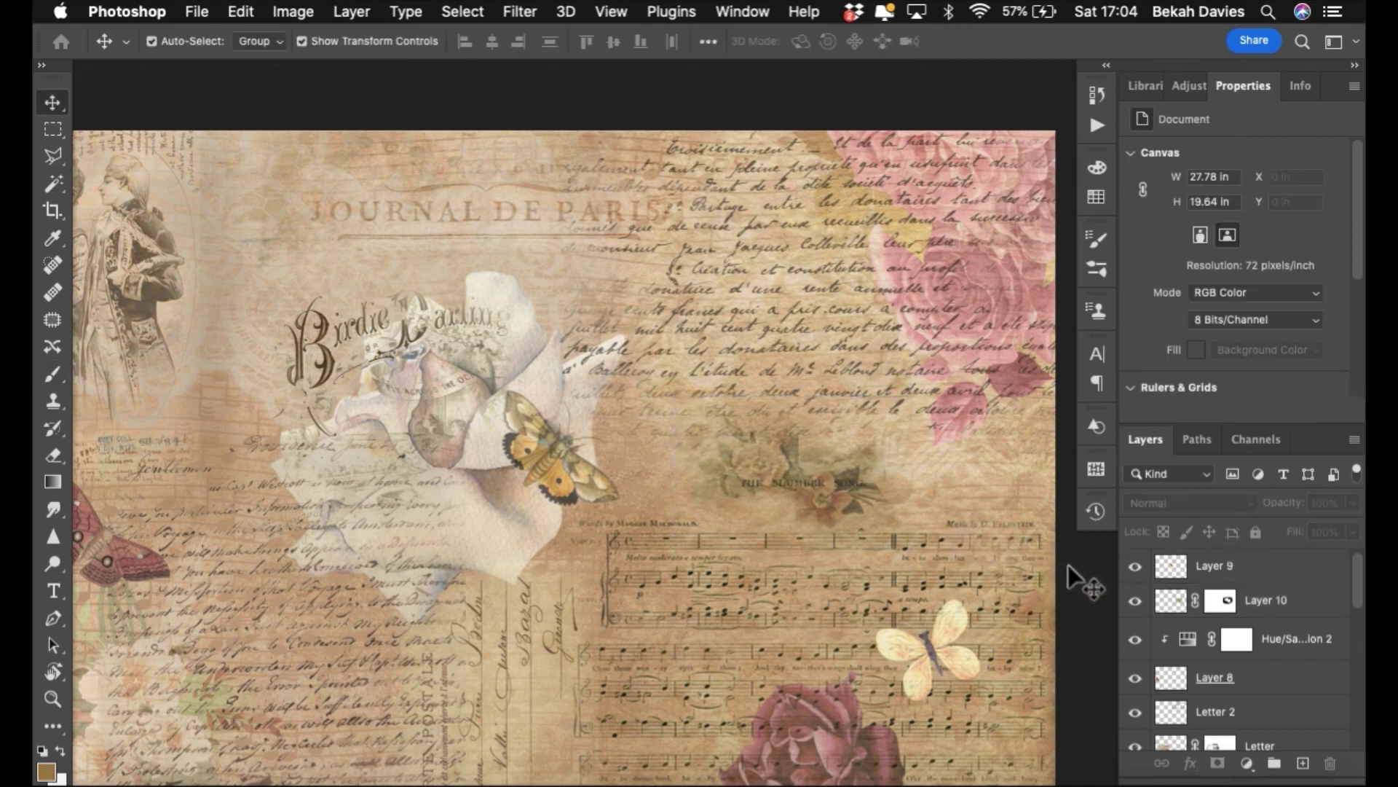
pyautogui.keyDown('ctrl'); pyautogui.click(796, 490); pyautogui.keyUp('ctrl')
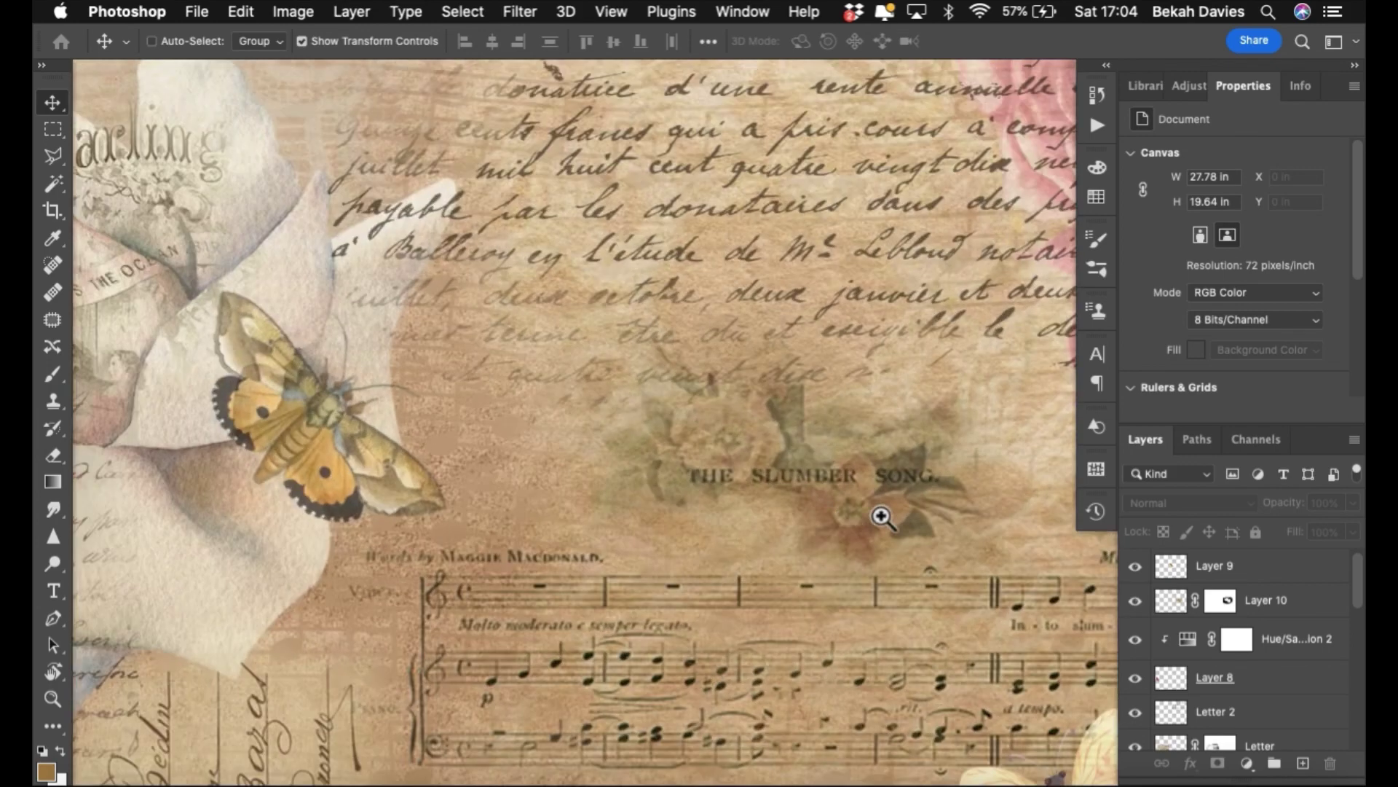
pyautogui.keyDown('alt'); pyautogui.click(611, 490); pyautogui.keyUp('alt')
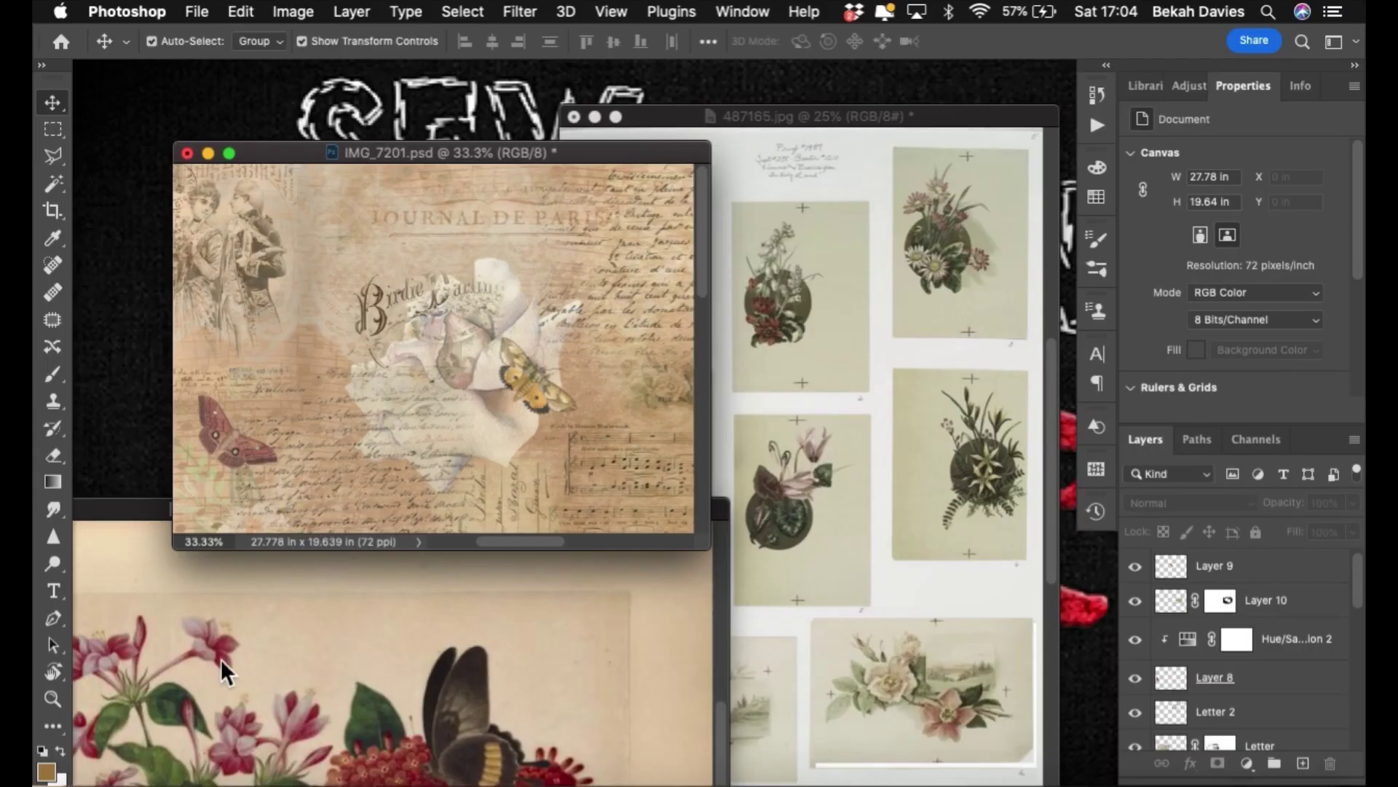
# - Select the flower, bee and butterfly illustration inside its border in 1564956.jpg and copy it into the IMG_7201.psd collage
pyautogui.click(237, 640)
pyautogui.moveTo(564, 513); pyautogui.dragTo(809, 185)
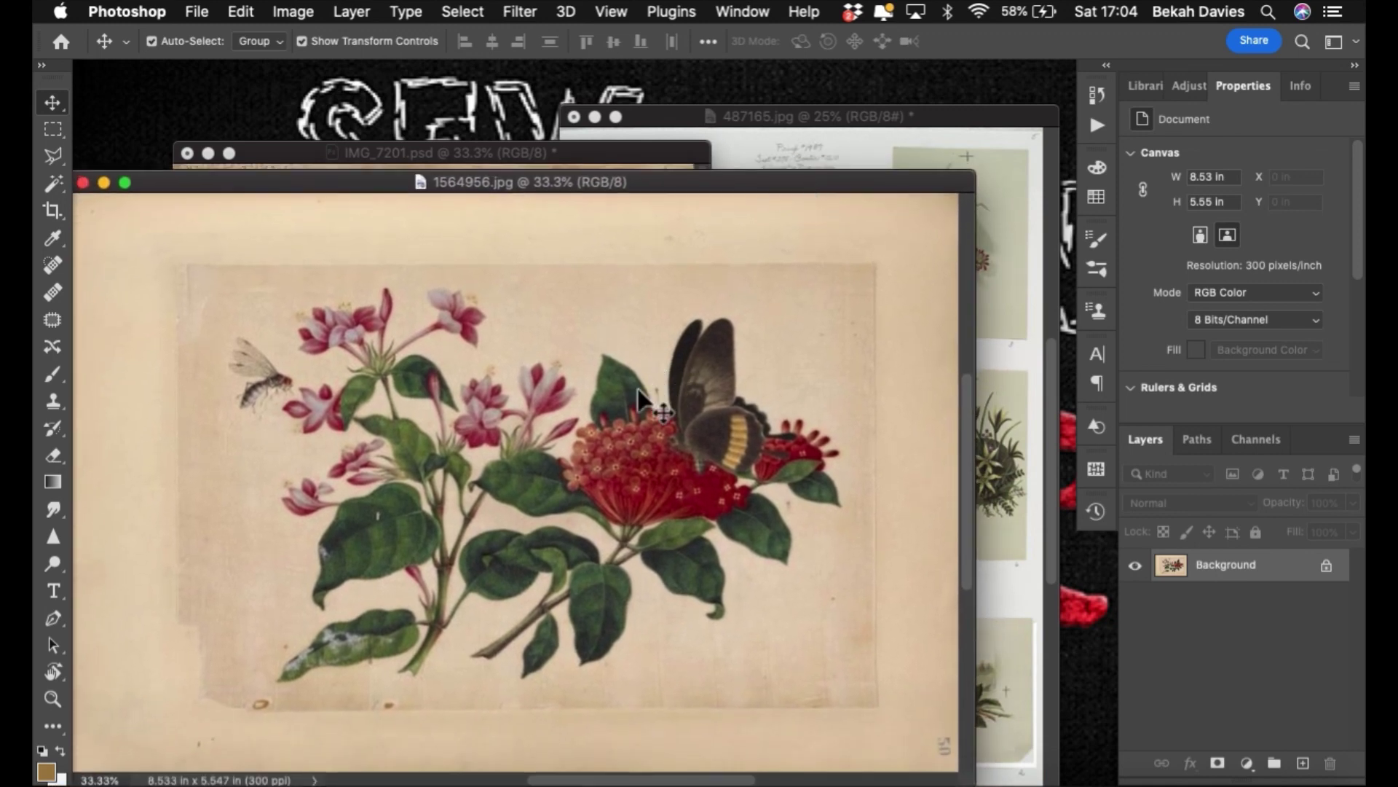
pyautogui.press('l')
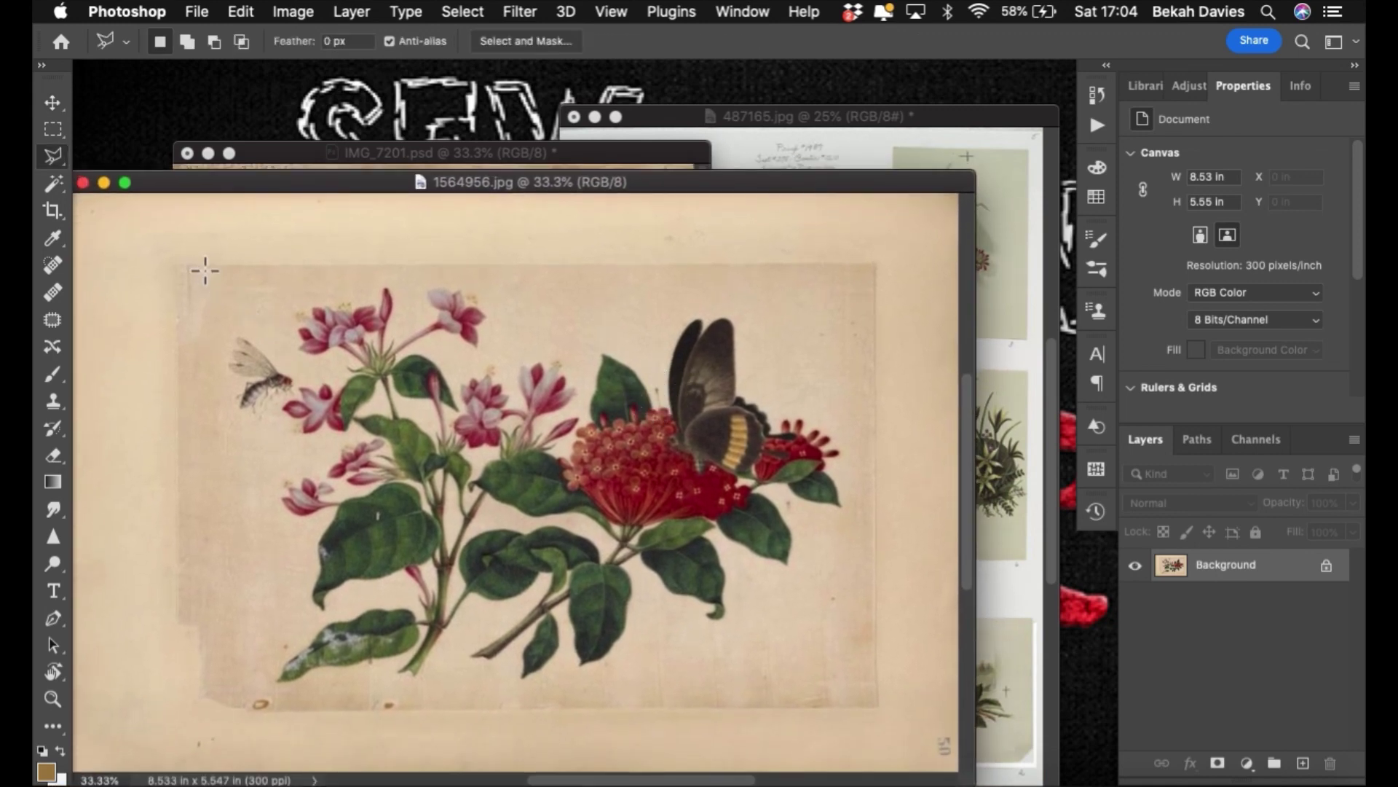
pyautogui.press('m')
pyautogui.moveTo(194, 267)
pyautogui.mouseDown()
pyautogui.moveTo(629, 575)
pyautogui.moveTo(867, 686)
pyautogui.moveTo(871, 714)
pyautogui.mouseUp()
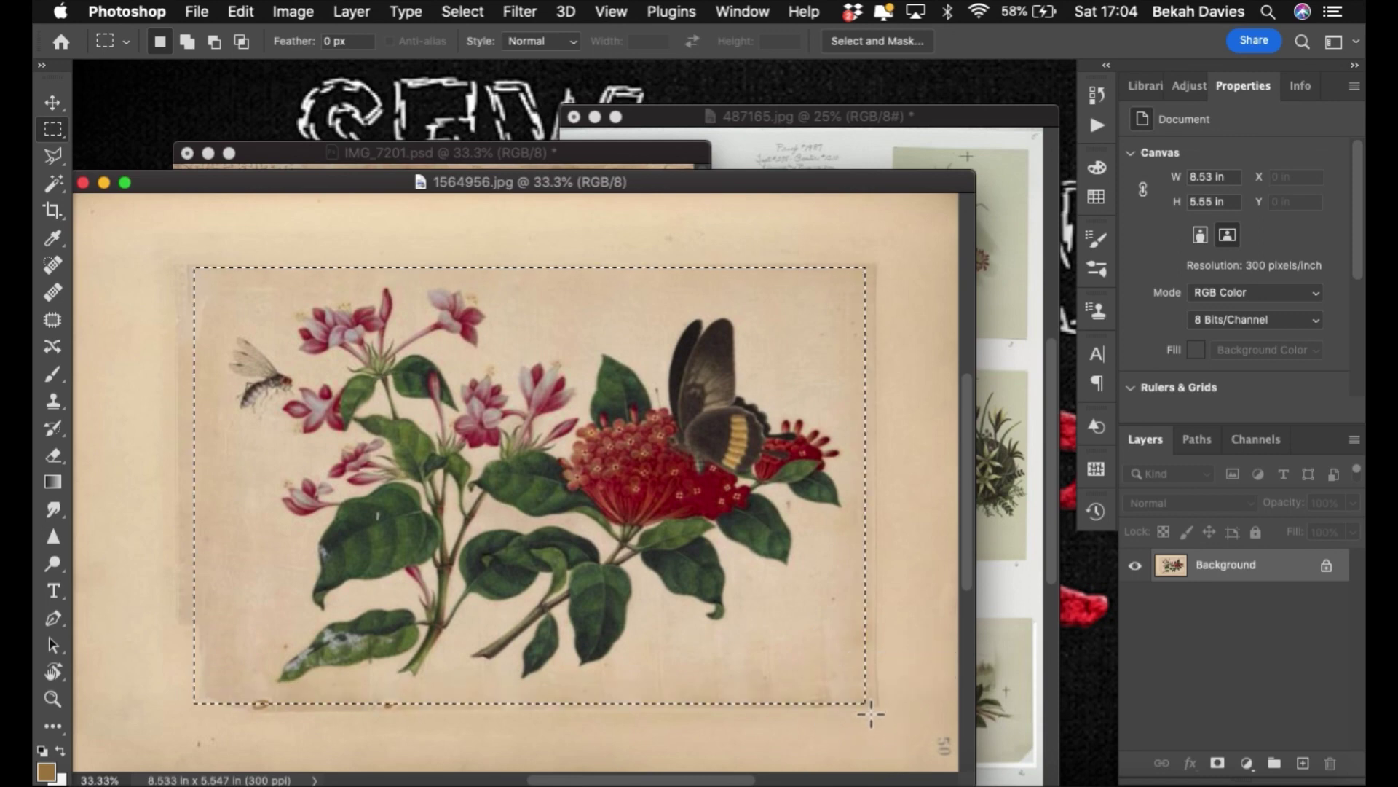
pyautogui.moveTo(291, 187); pyautogui.dragTo(775, 335)
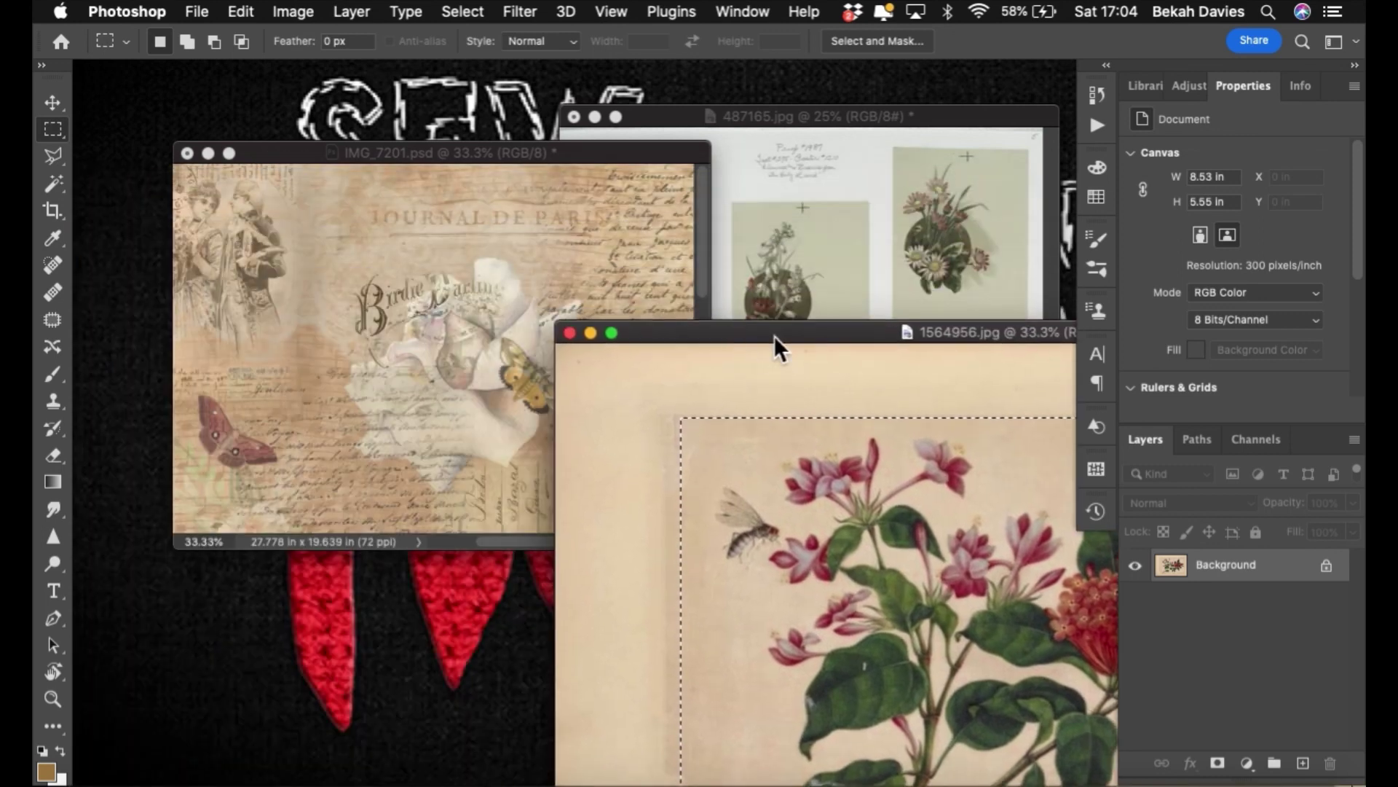
pyautogui.moveTo(750, 552); pyautogui.dragTo(426, 390)
# - Scale the pasted flower and butterfly illustration to about 25% and place it near the collage's upper-left corner, over the couple
pyautogui.keyDown('alt'); pyautogui.keyDown('super'); pyautogui.click(403, 423); pyautogui.keyUp('super'); pyautogui.keyUp('alt')
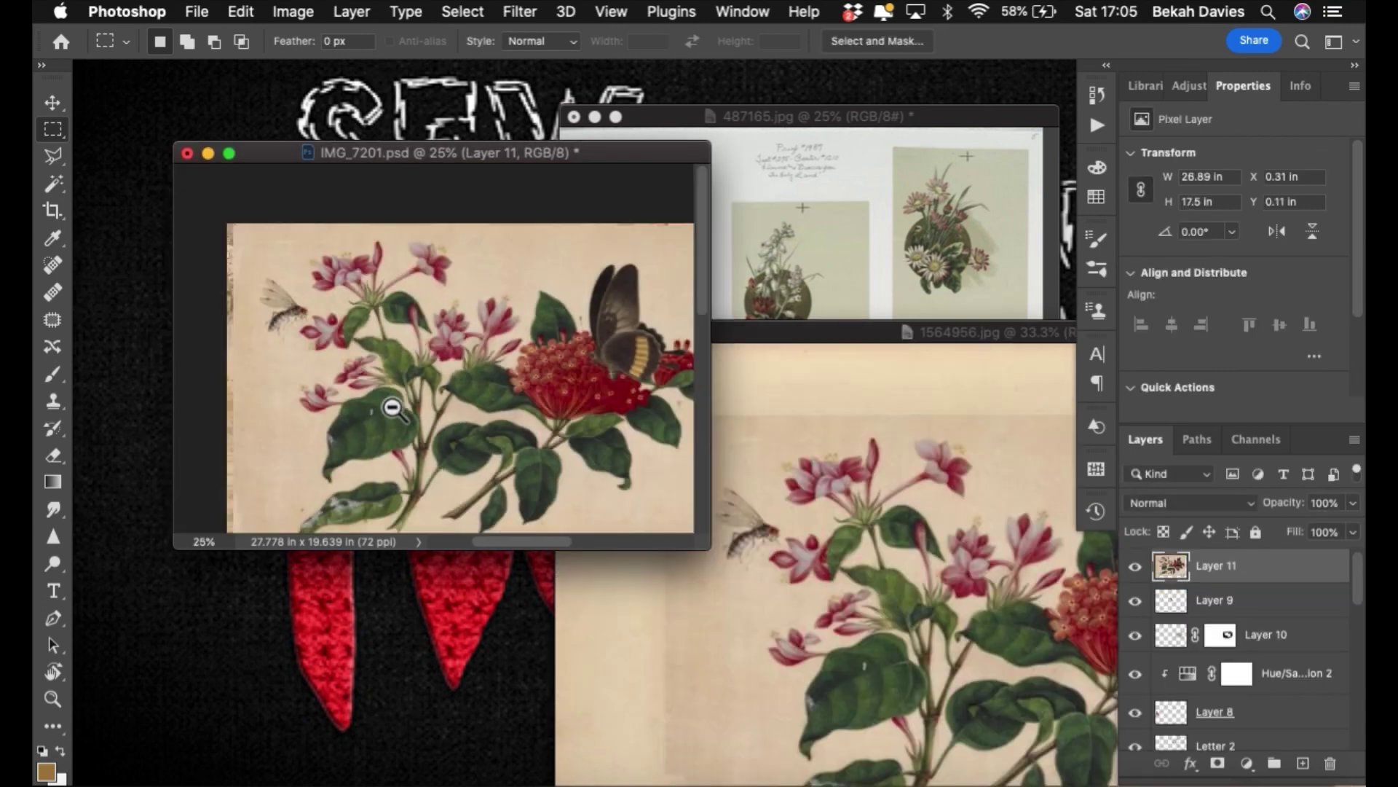
pyautogui.press('f')
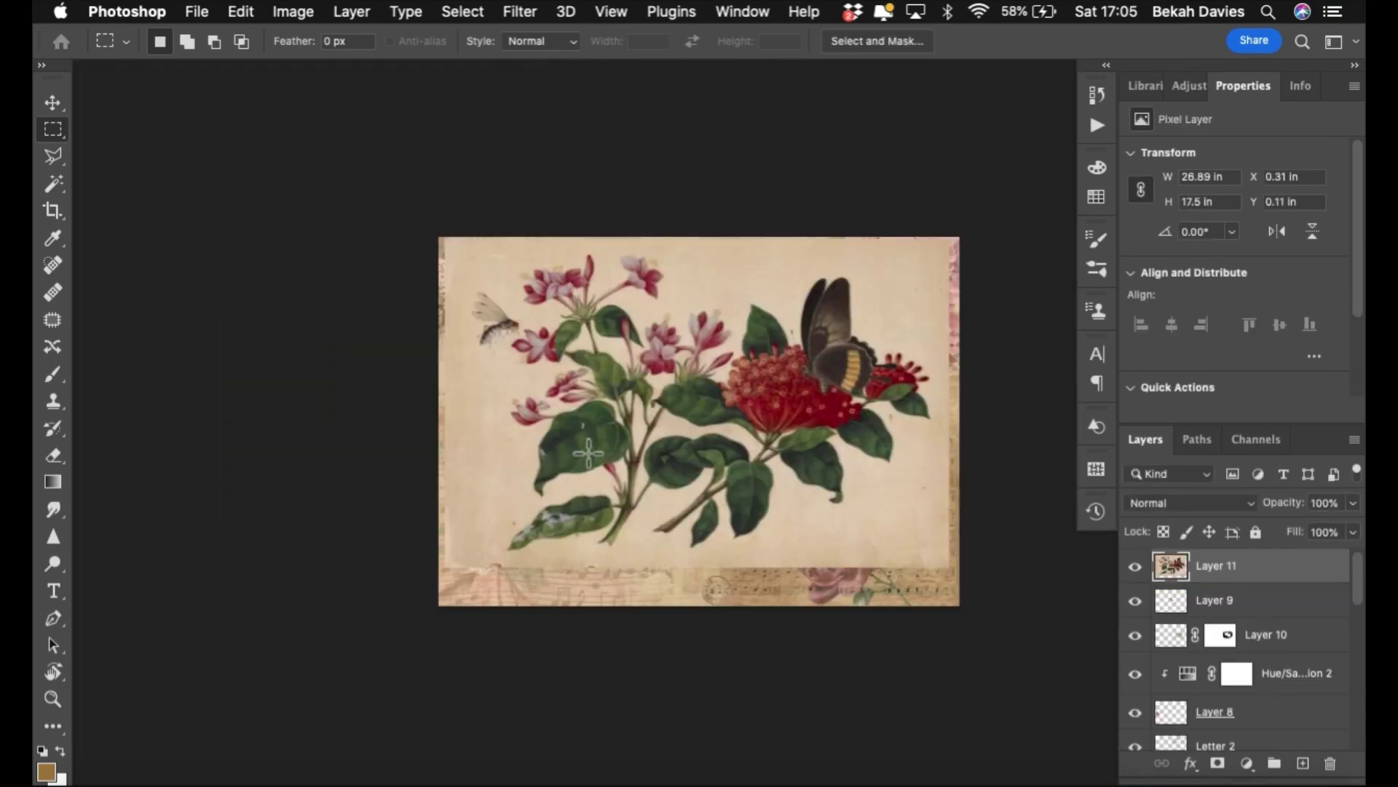
pyautogui.press('super+t')
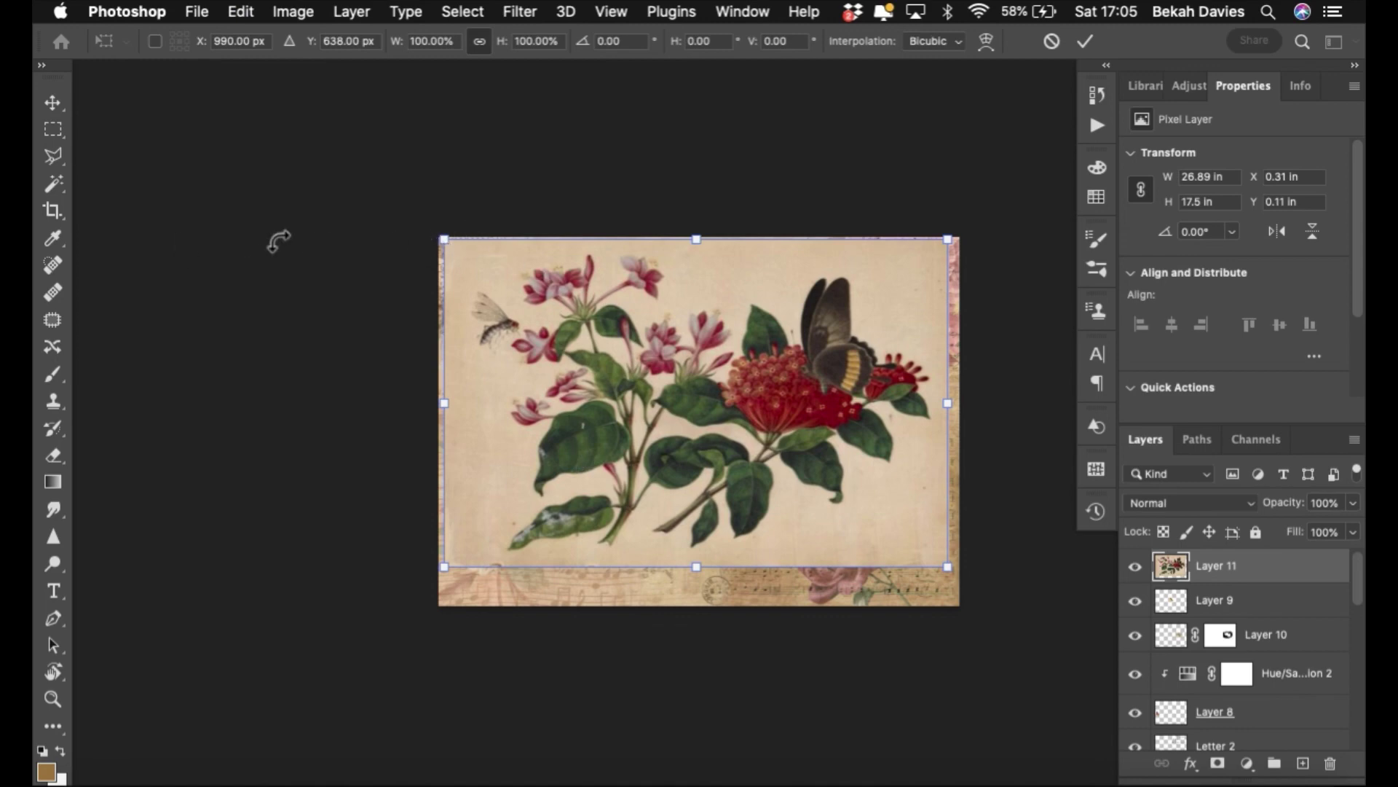
pyautogui.moveTo(444, 242); pyautogui.dragTo(796, 536)
pyautogui.moveTo(904, 542); pyautogui.dragTo(615, 328)
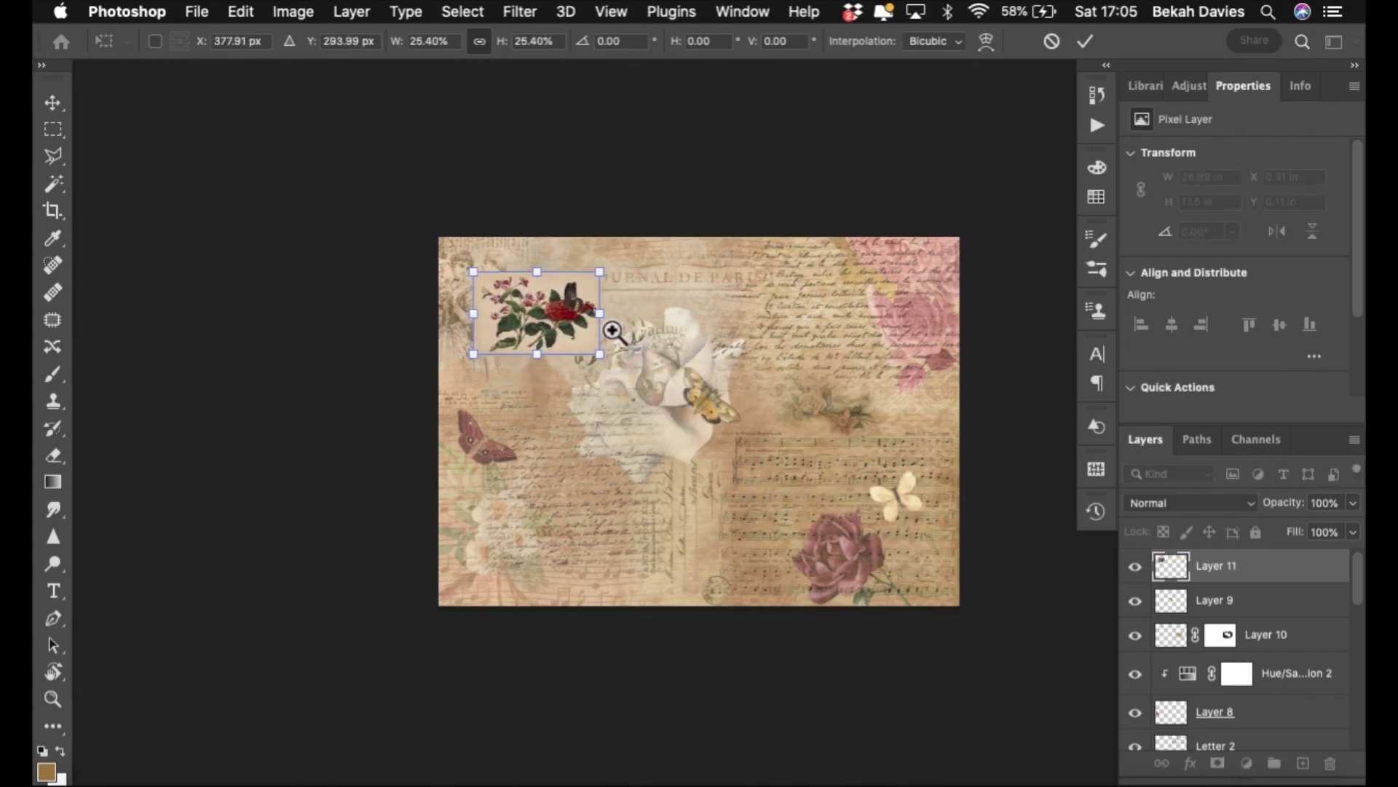
pyautogui.keyDown('super'); pyautogui.click(640, 321); pyautogui.keyUp('super')
pyautogui.keyDown('super'); pyautogui.click(575, 309); pyautogui.keyUp('super')
pyautogui.press('Return')
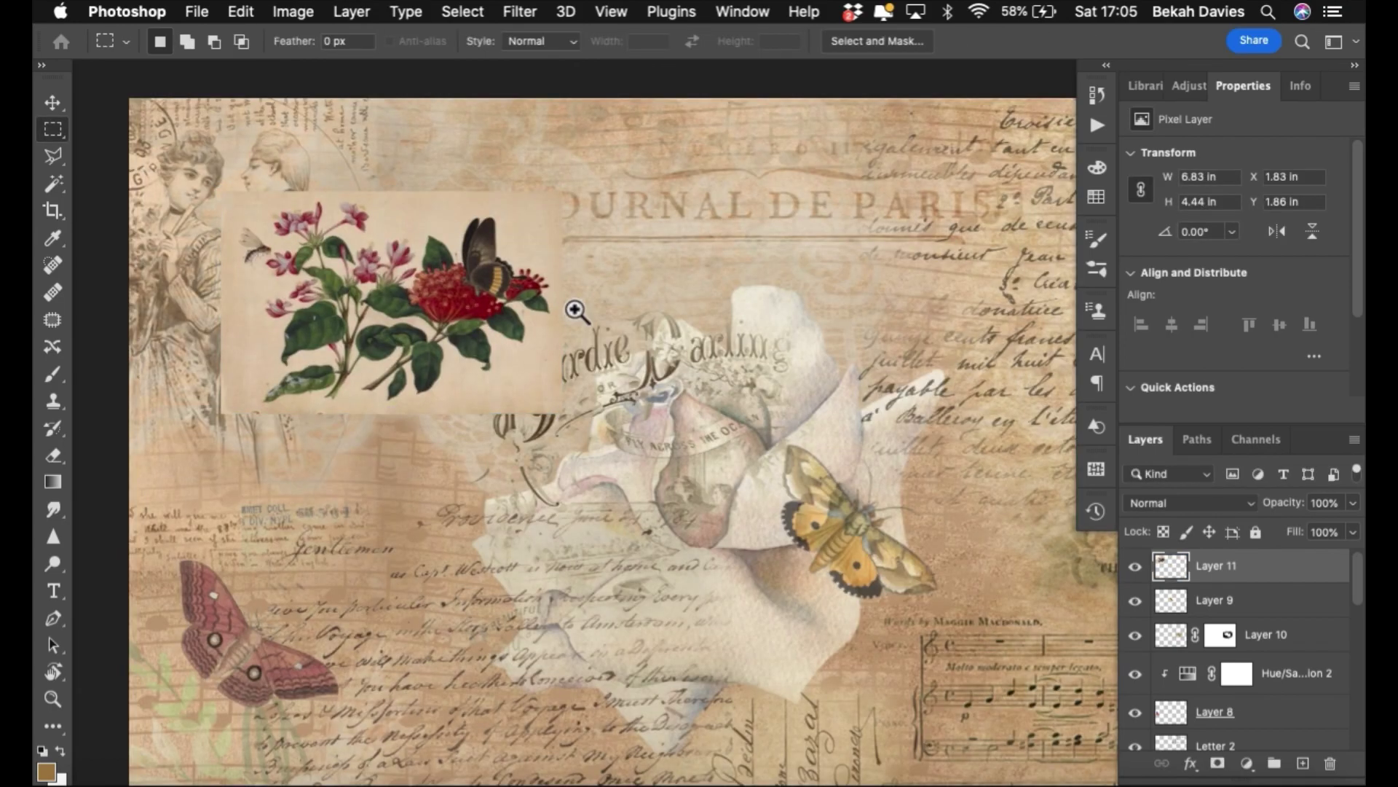
# - Rotate the flower illustration about 27° counterclockwise and shift it up slightly, above the song title
pyautogui.keyDown('super'); pyautogui.click(459, 320); pyautogui.keyUp('super')
pyautogui.press('super+t')
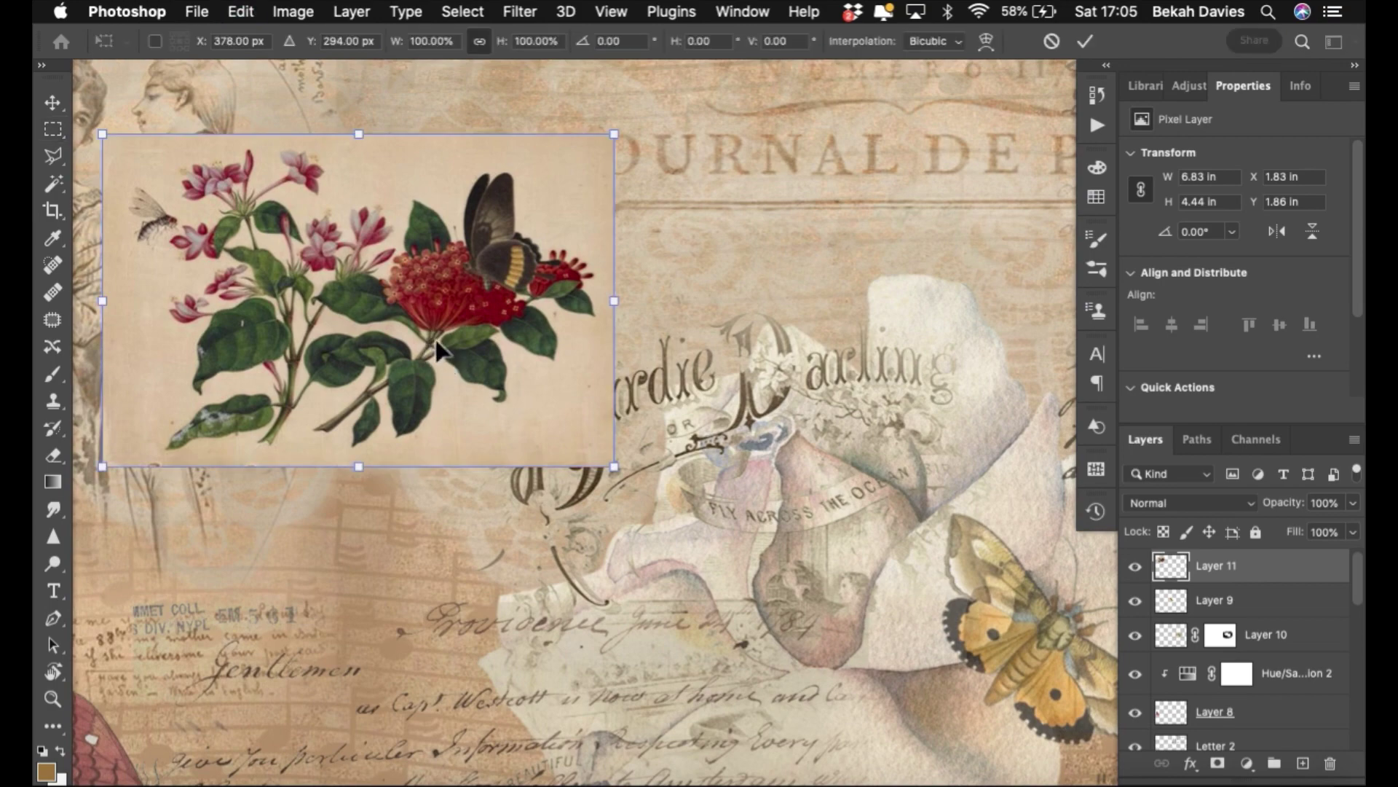
pyautogui.moveTo(636, 133); pyautogui.dragTo(533, 75)
pyautogui.moveTo(426, 433); pyautogui.dragTo(392, 358)
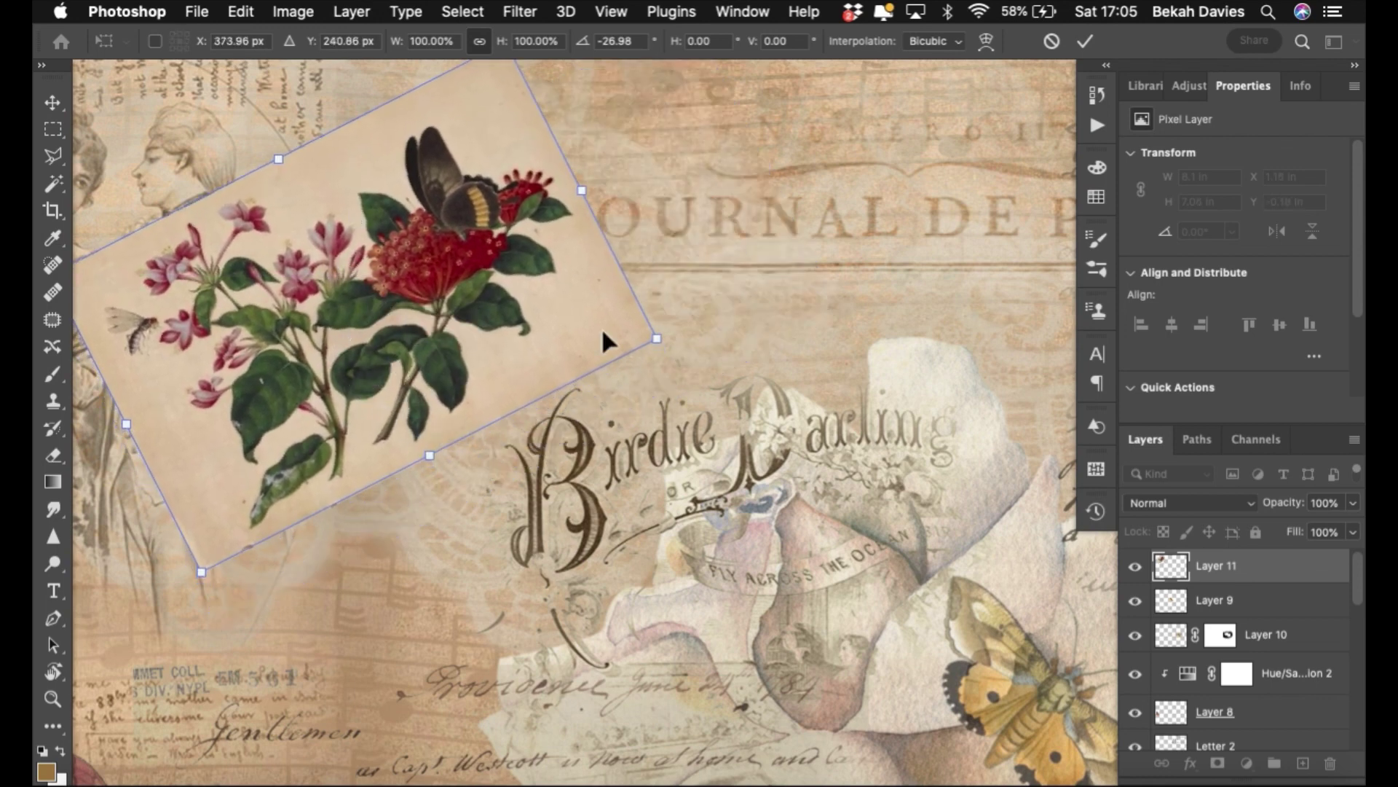
pyautogui.press('Return')
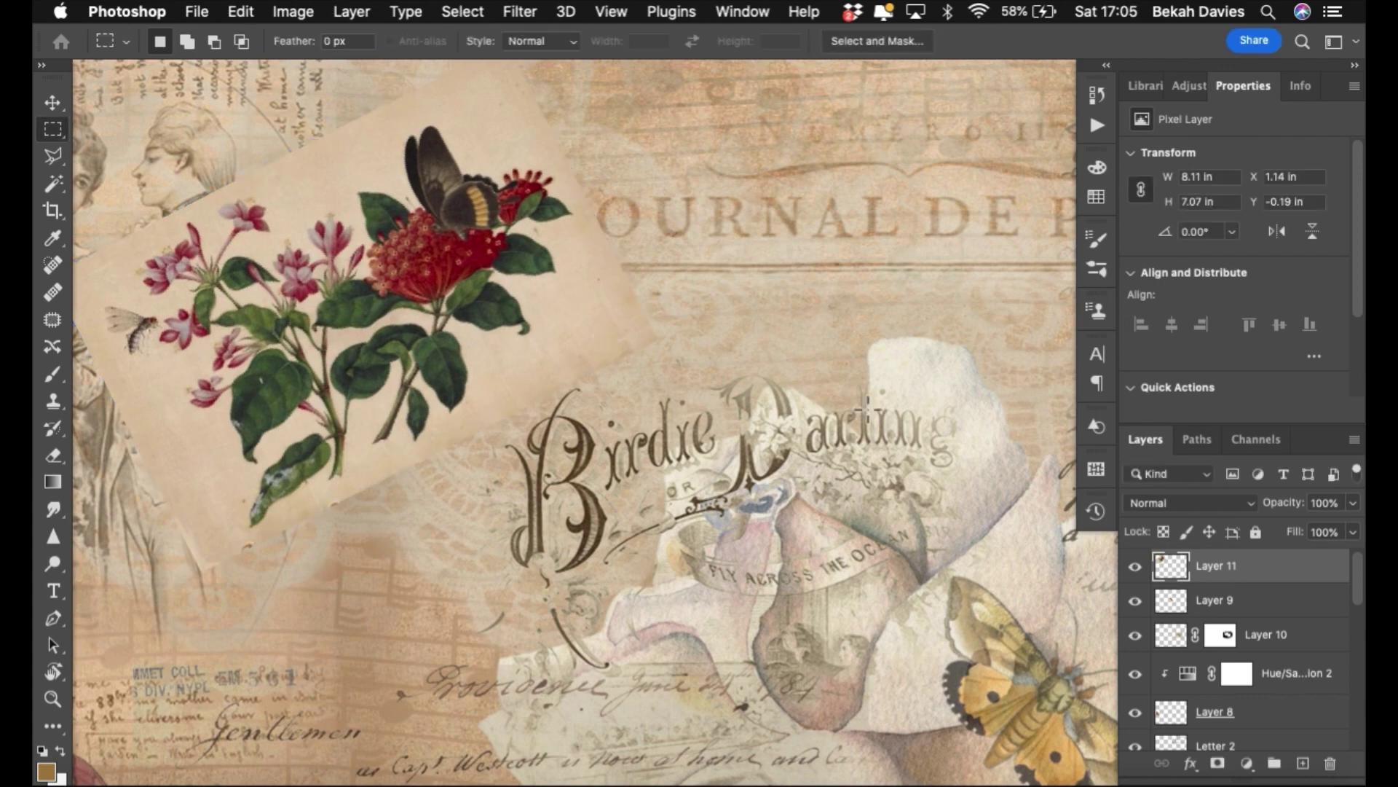
# - Set the flower illustration's layer opacity to 60% and clip a Hue/Saturation adjustment to it with saturation -43
pyautogui.press('v')
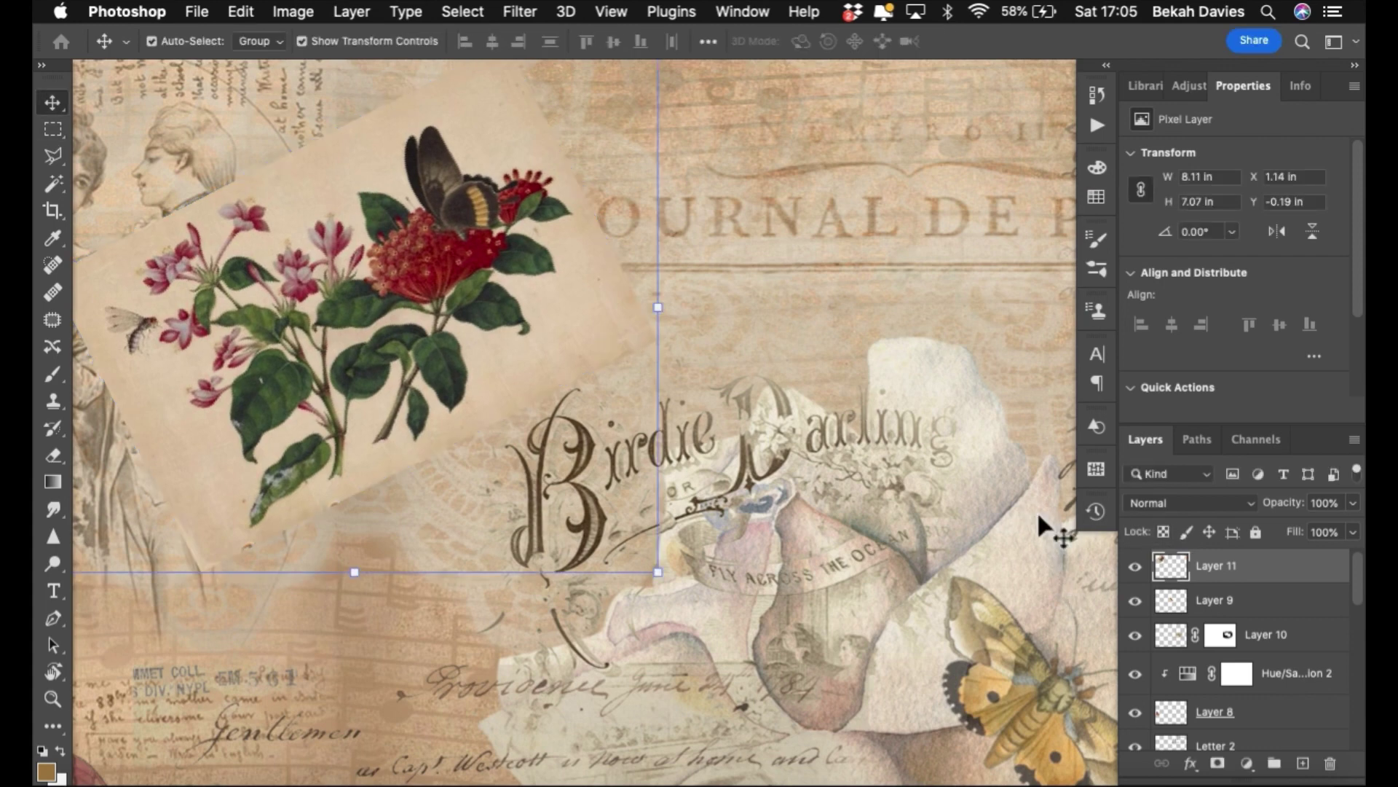
pyautogui.press('5')
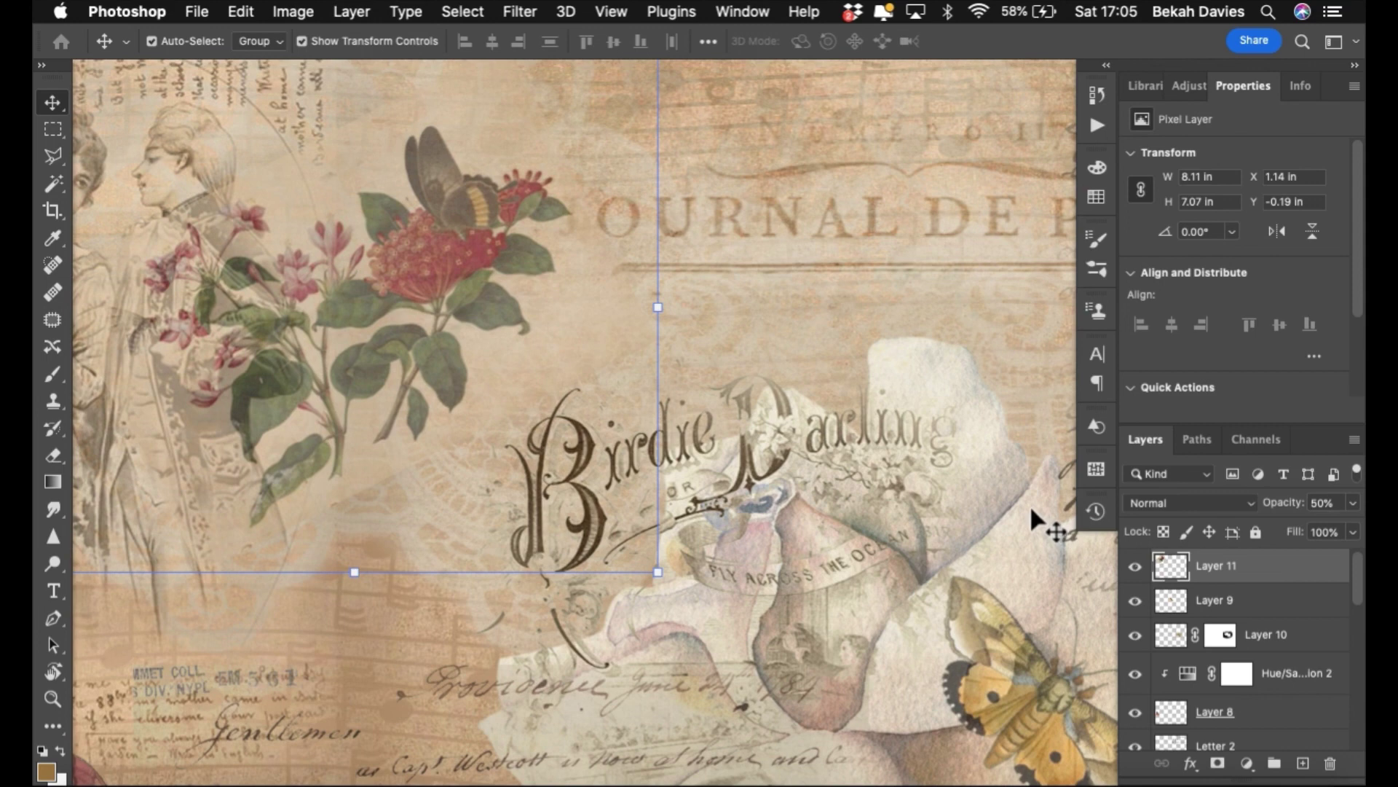
pyautogui.press('6')
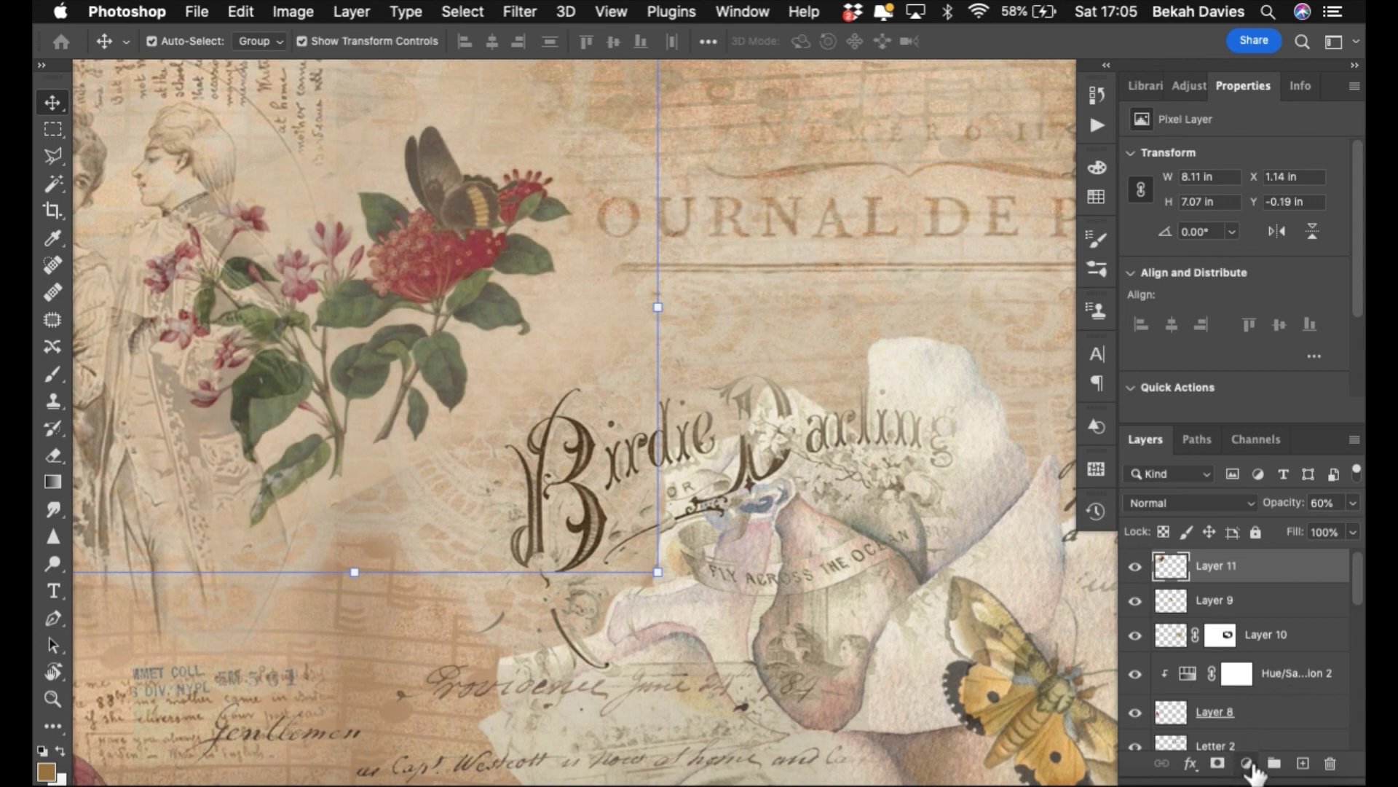
pyautogui.click(1247, 762)
pyautogui.press('Escape')
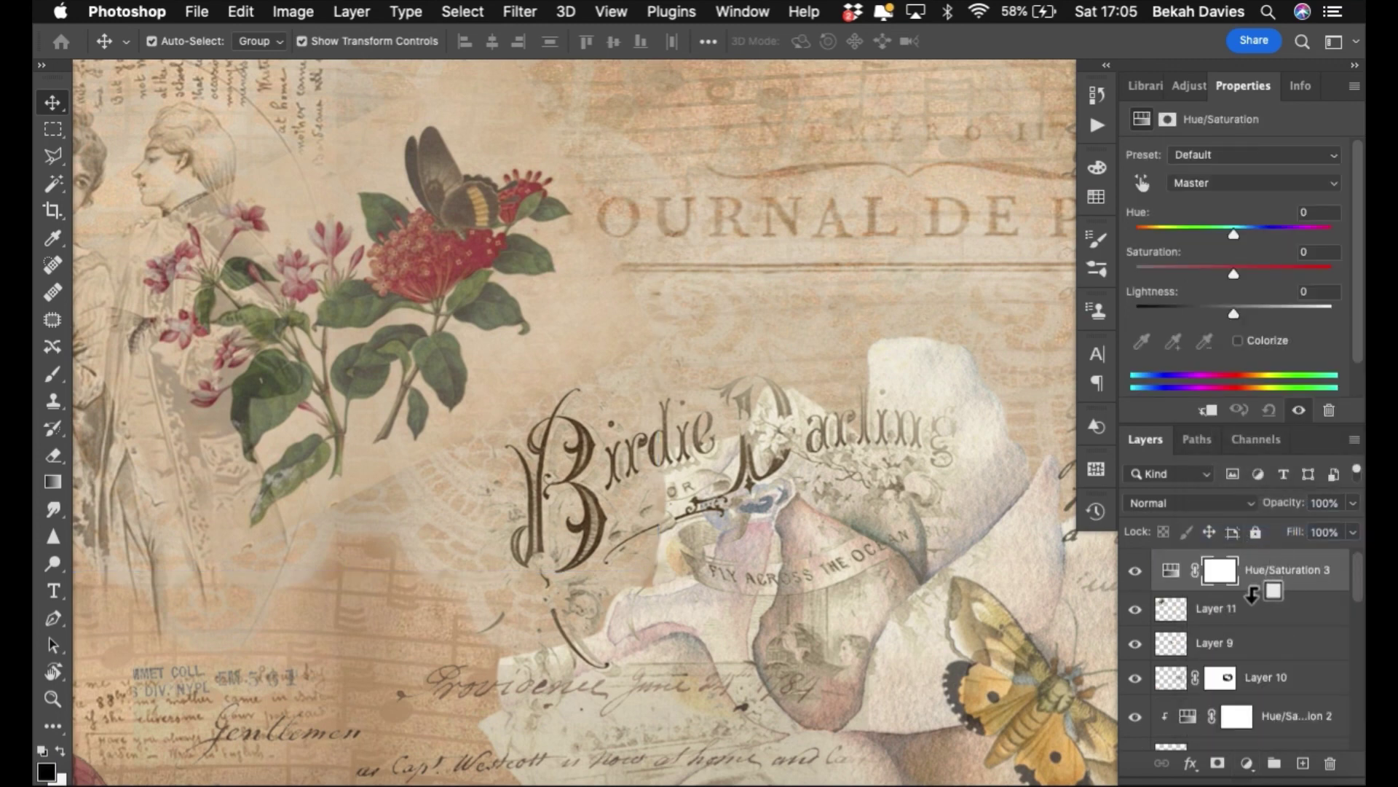
pyautogui.keyDown('alt'); pyautogui.click(1233, 587); pyautogui.keyUp('alt')
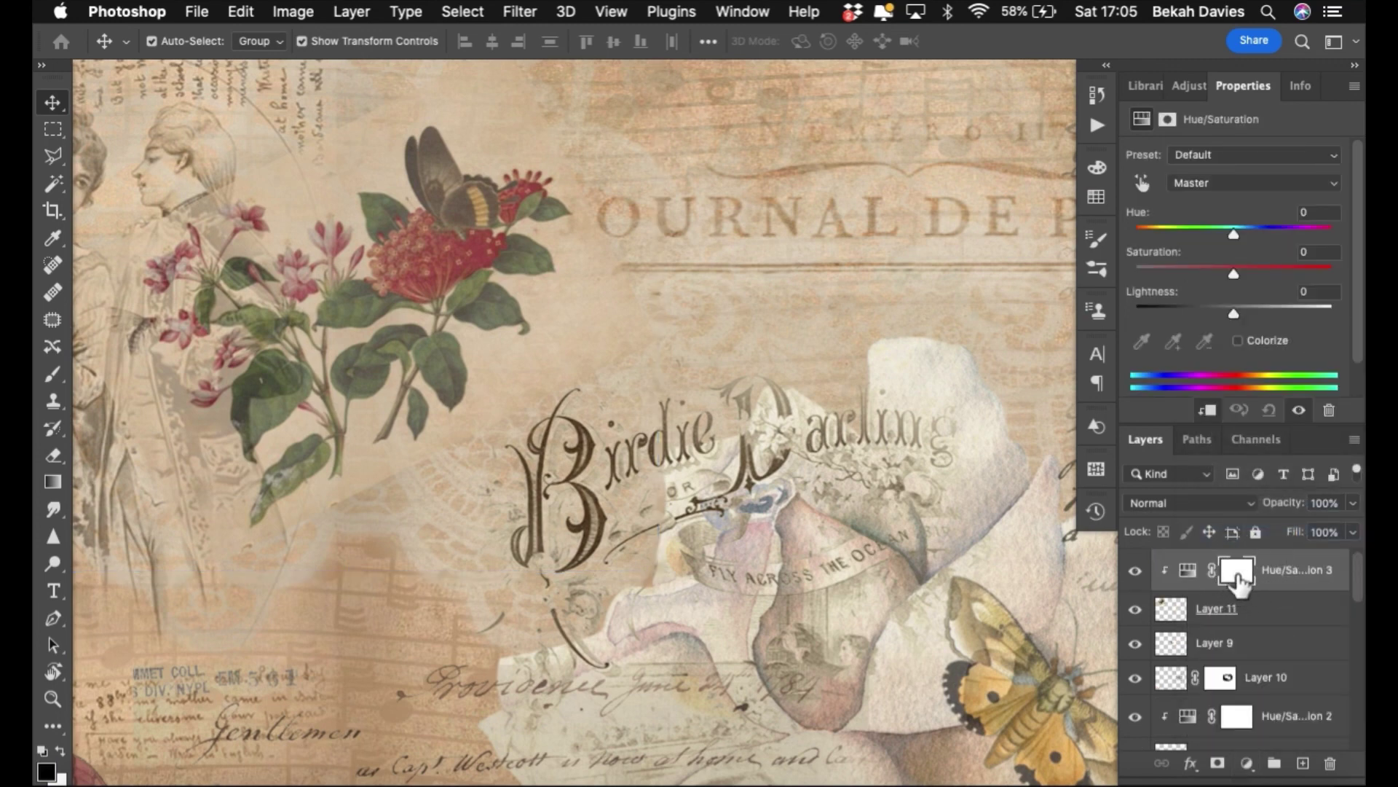
pyautogui.moveTo(1225, 273); pyautogui.dragTo(1194, 280)
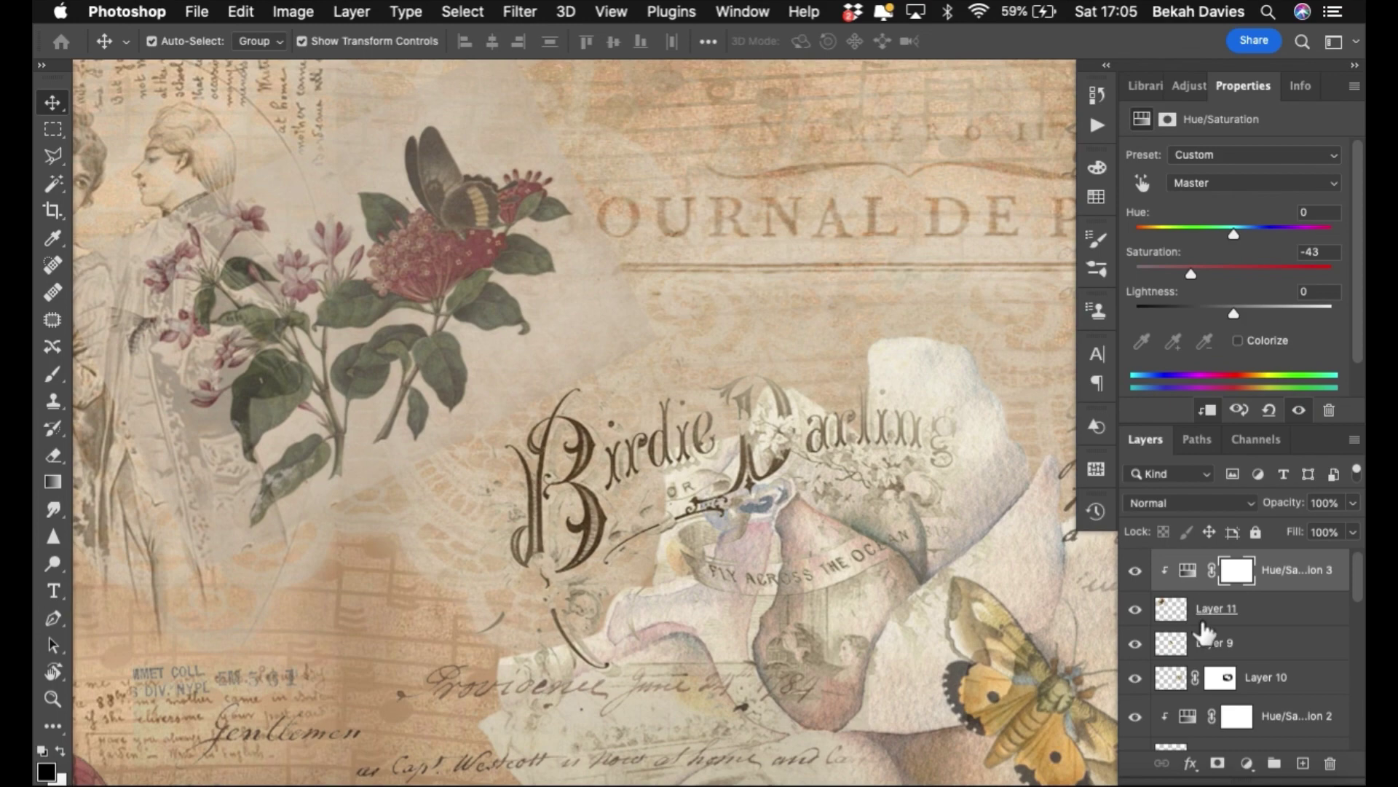
# - Add a layer mask to the flower illustration and fade its lower and right paper edges with a black brush enlarged to 70 px
pyautogui.click(1186, 620)
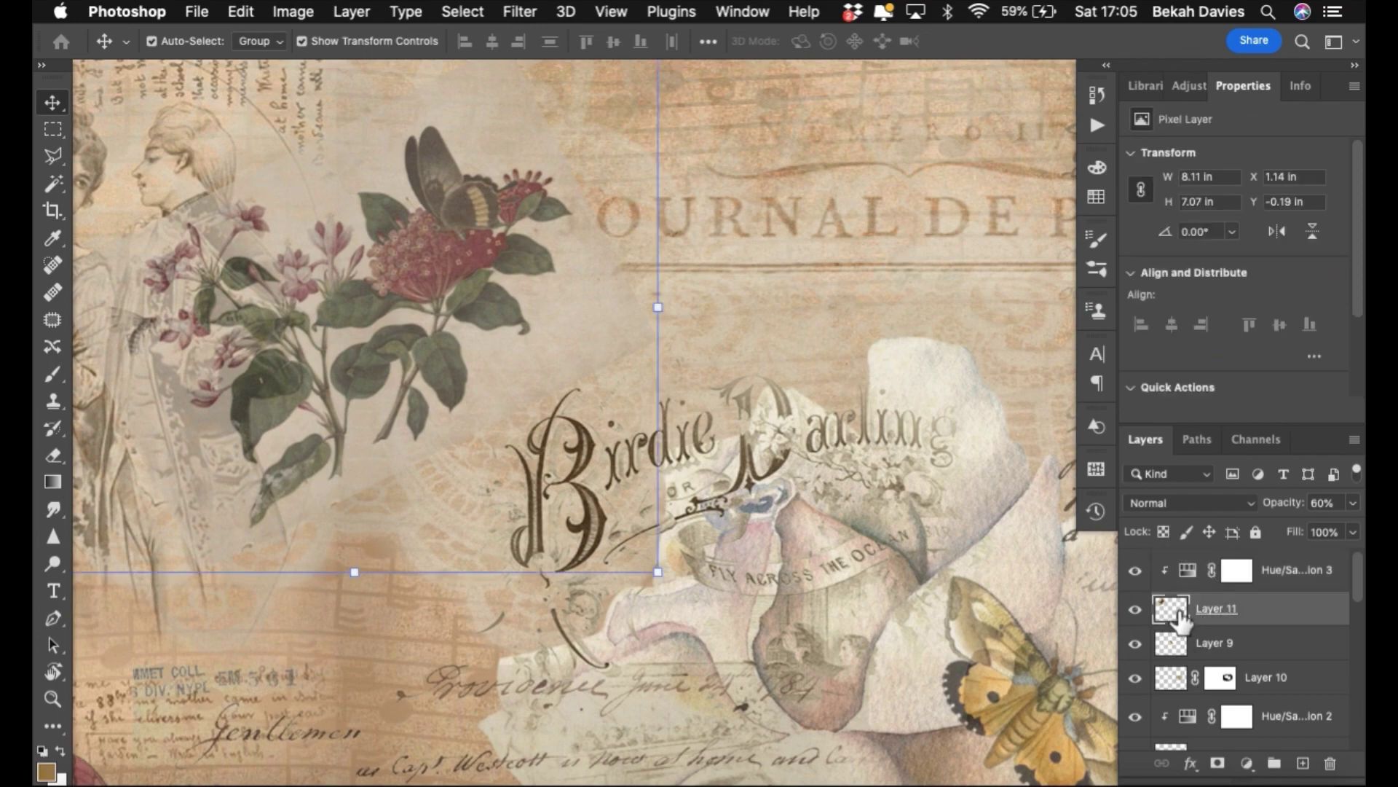
pyautogui.click(1177, 504)
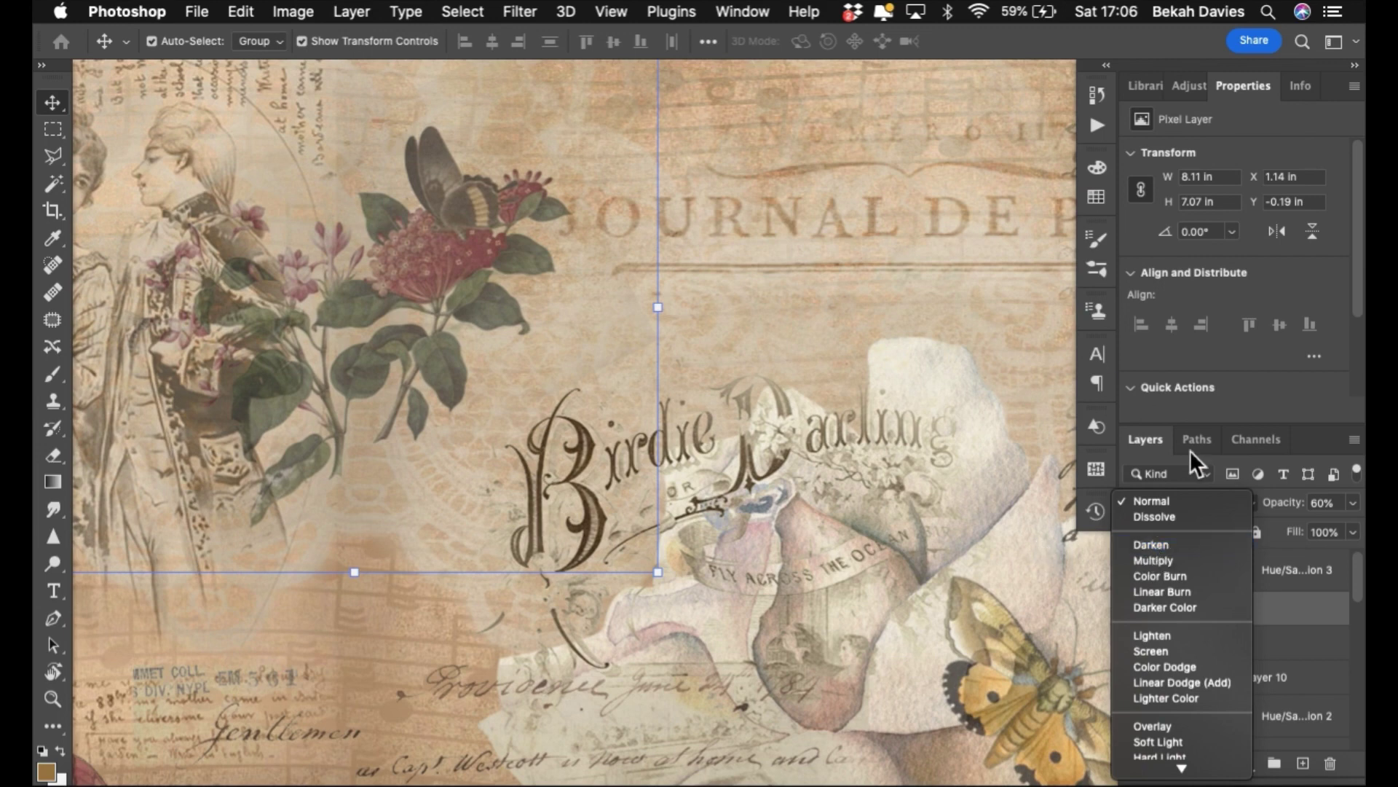
pyautogui.click(1031, 286)
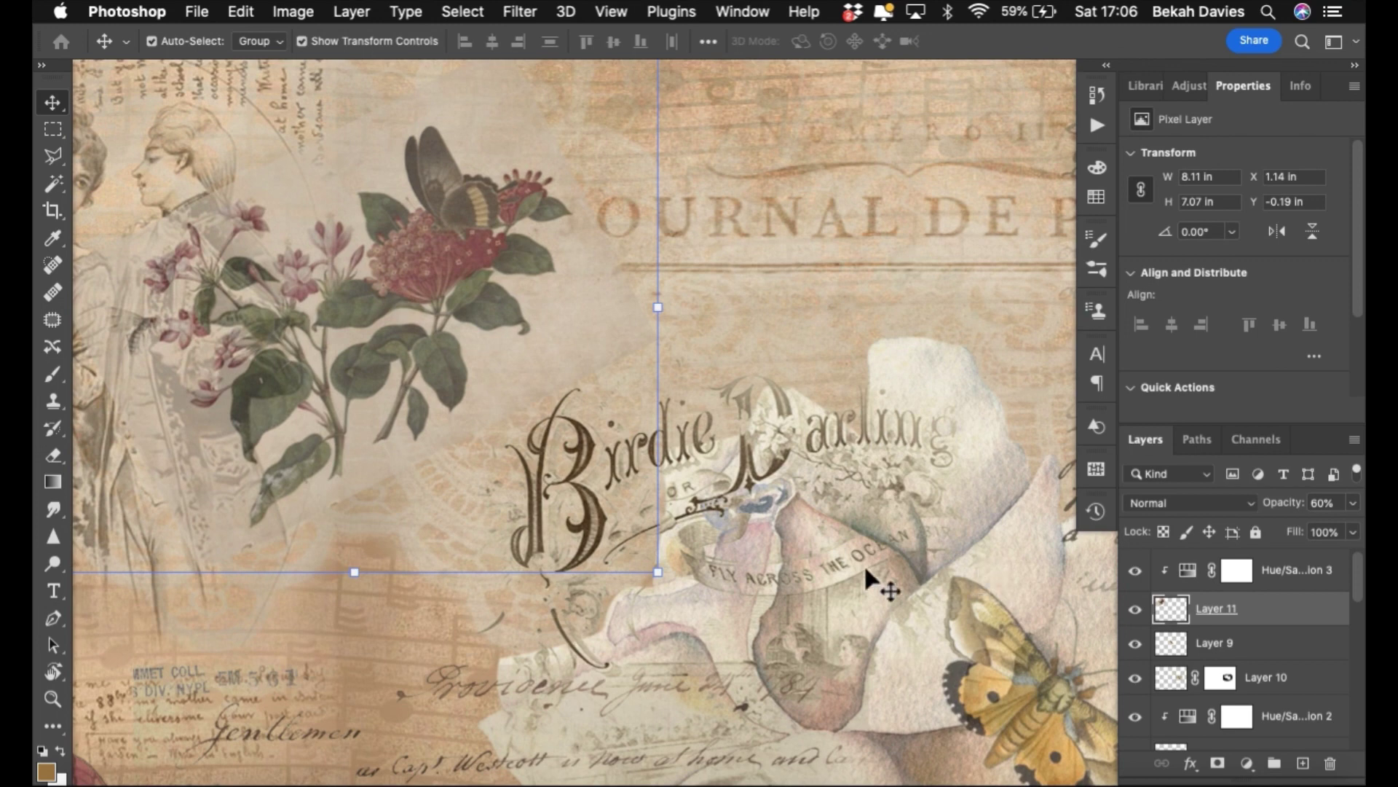
pyautogui.click(1218, 763)
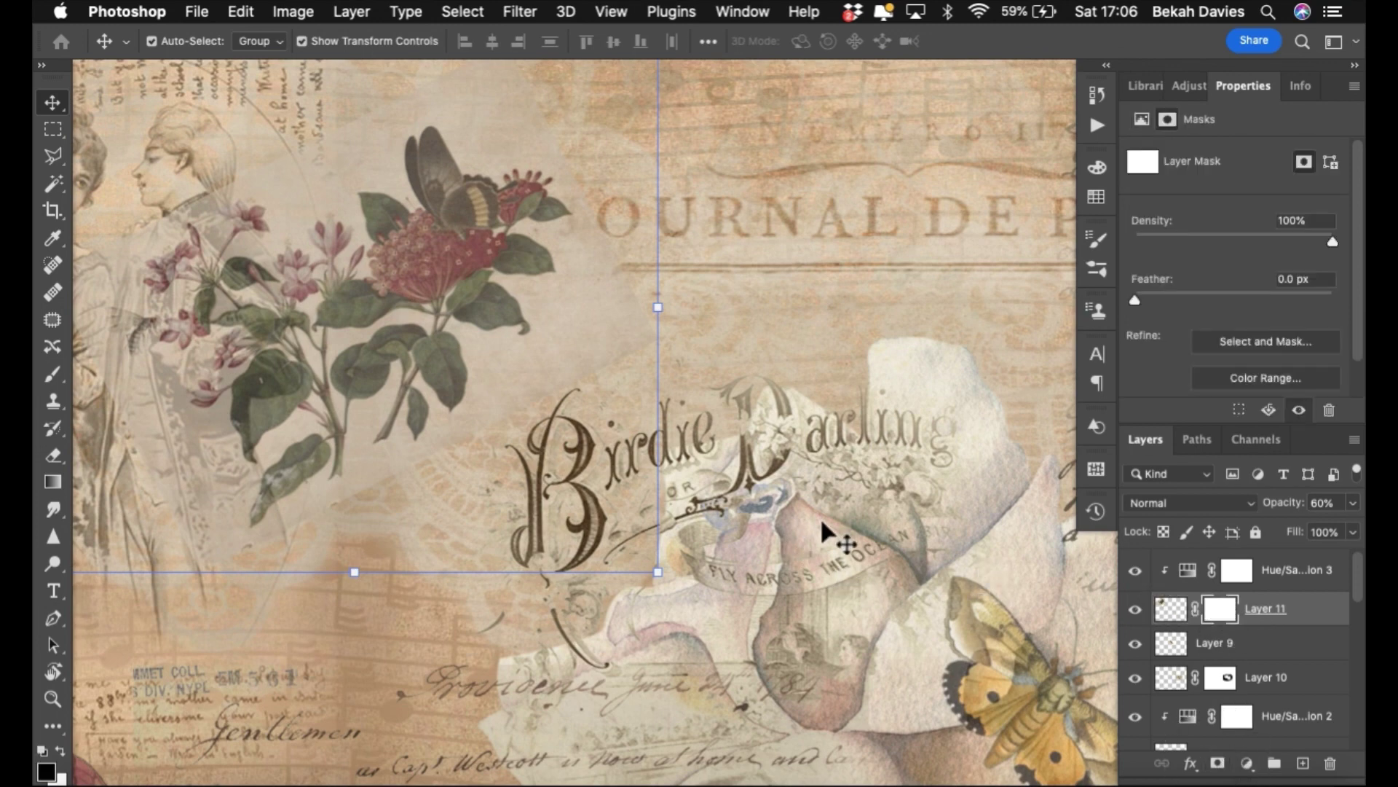
pyautogui.press('b')
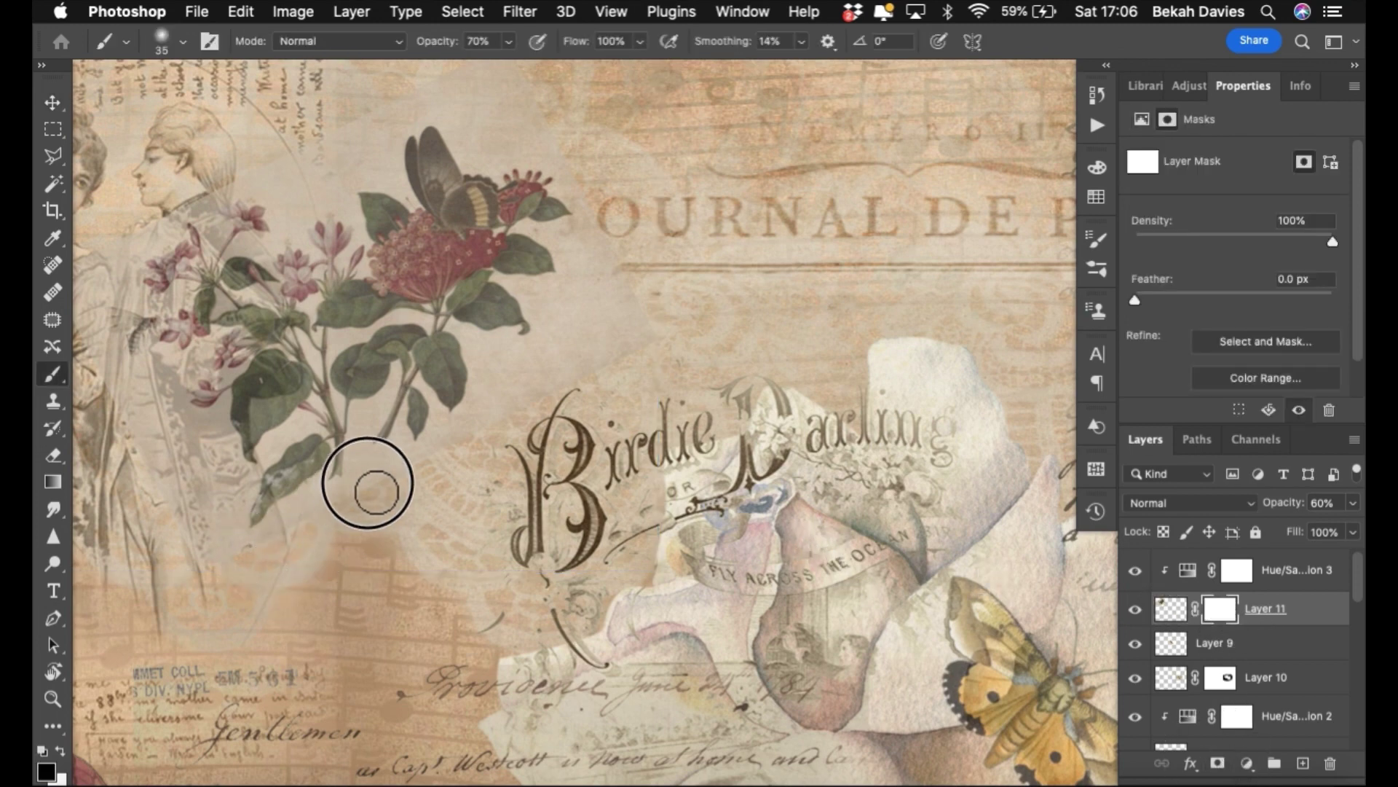
pyautogui.click(369, 483)
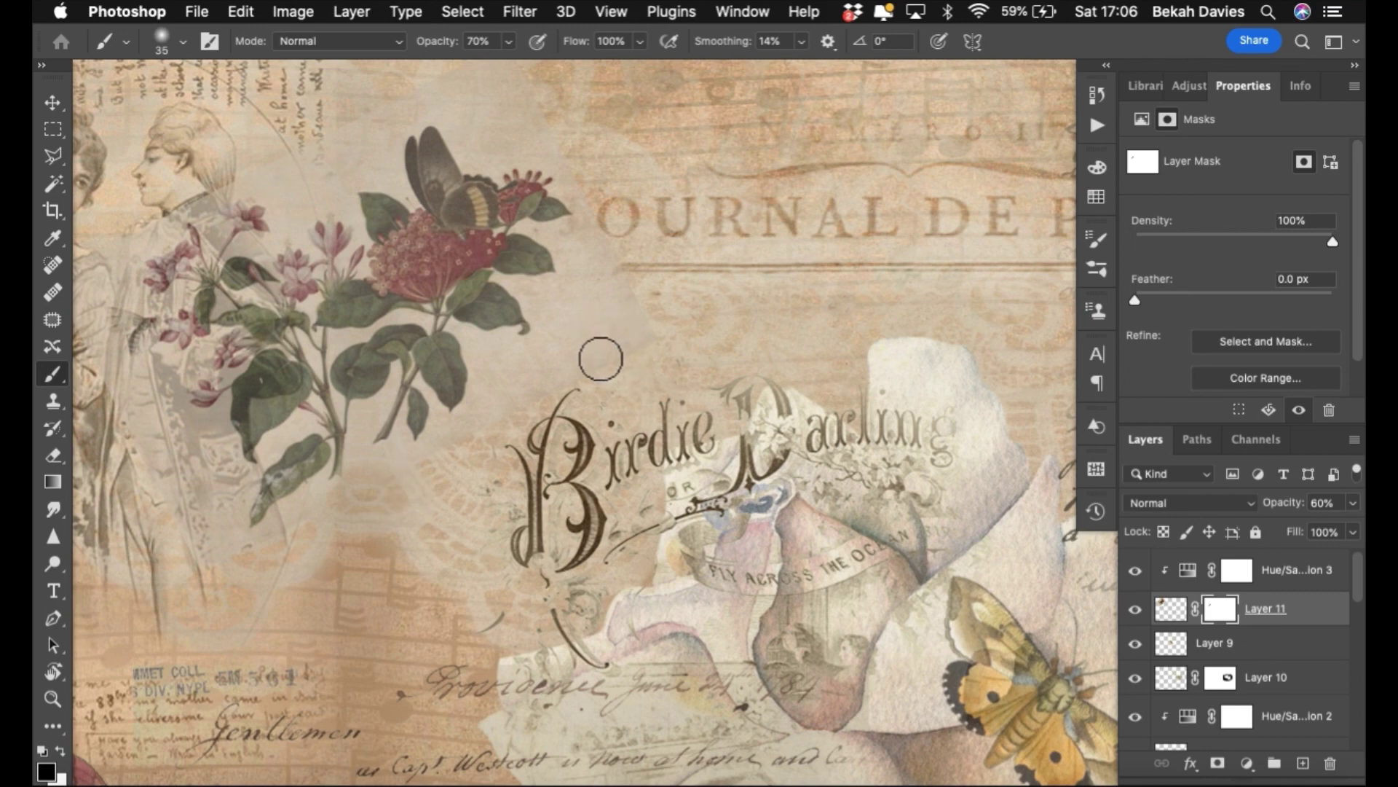
pyautogui.press(']')
pyautogui.moveTo(591, 361)
pyautogui.mouseDown()
pyautogui.moveTo(623, 332)
pyautogui.moveTo(636, 262)
pyautogui.moveTo(613, 343)
pyautogui.moveTo(621, 258)
pyautogui.moveTo(659, 235)
pyautogui.mouseUp()
pyautogui.press(']')
pyautogui.press(']')
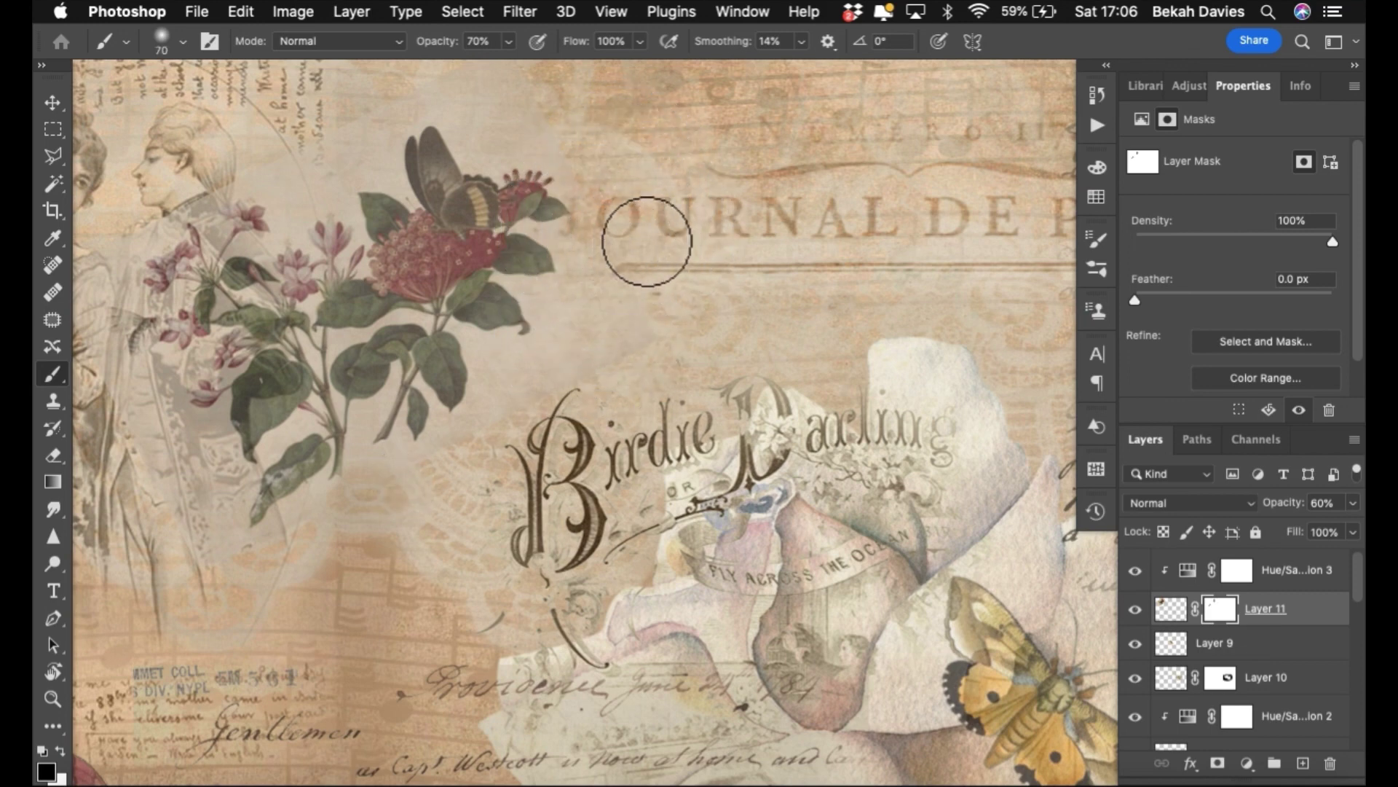
pyautogui.hotkey('ctrl', 'z')
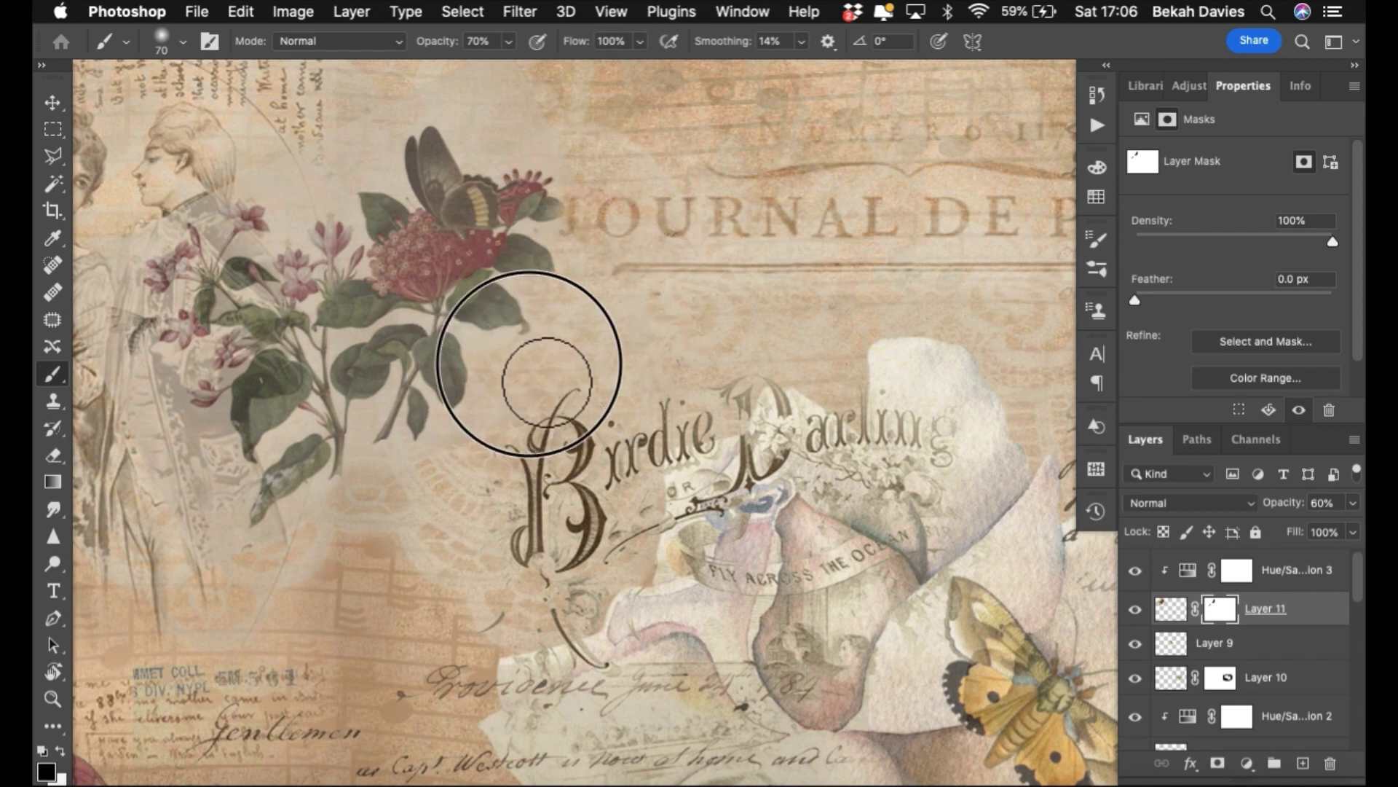
# - Reduce the brush to 25 px and mask out the paper close around the leaves and red blossoms beside the journal title
pyautogui.press('[')
pyautogui.press('[')
pyautogui.press('[')
pyautogui.press('[')
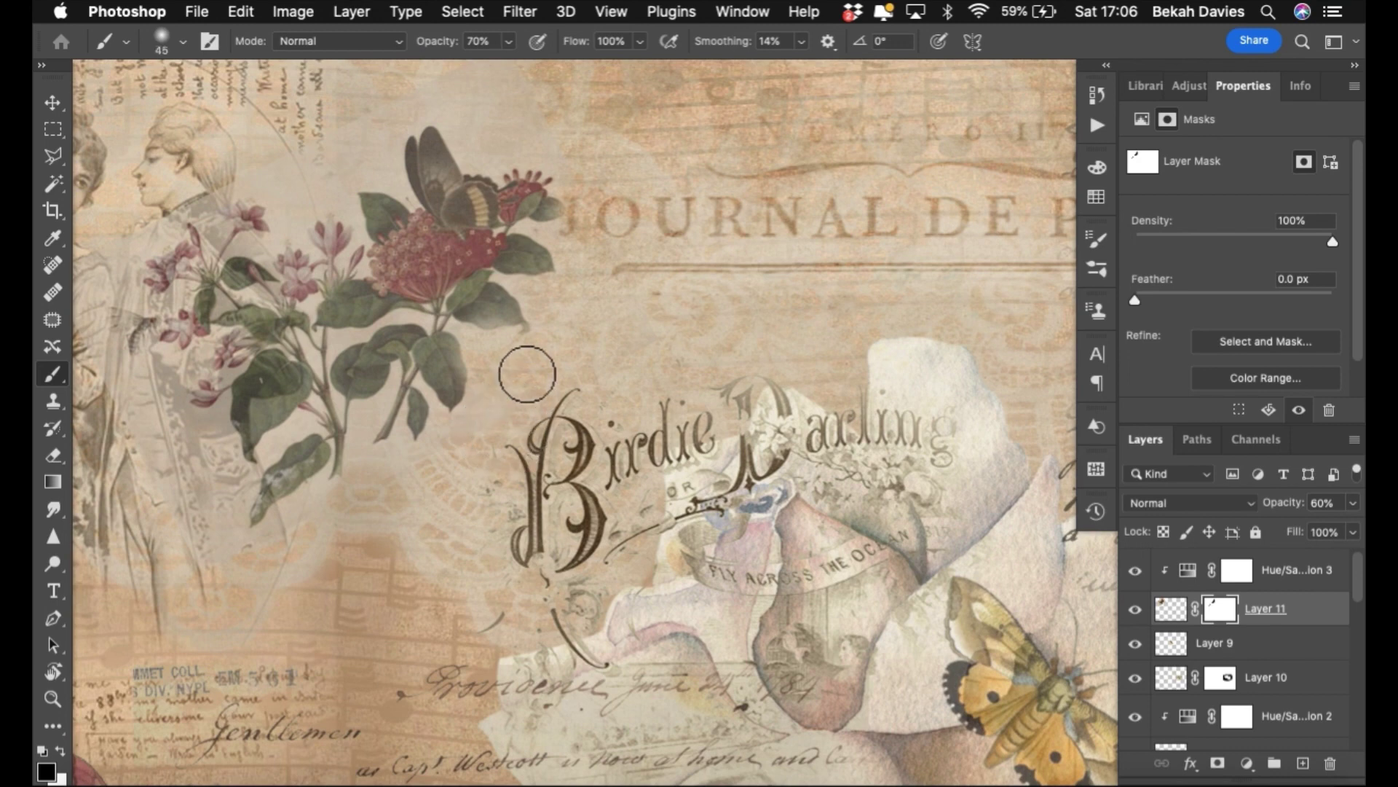
pyautogui.press('[')
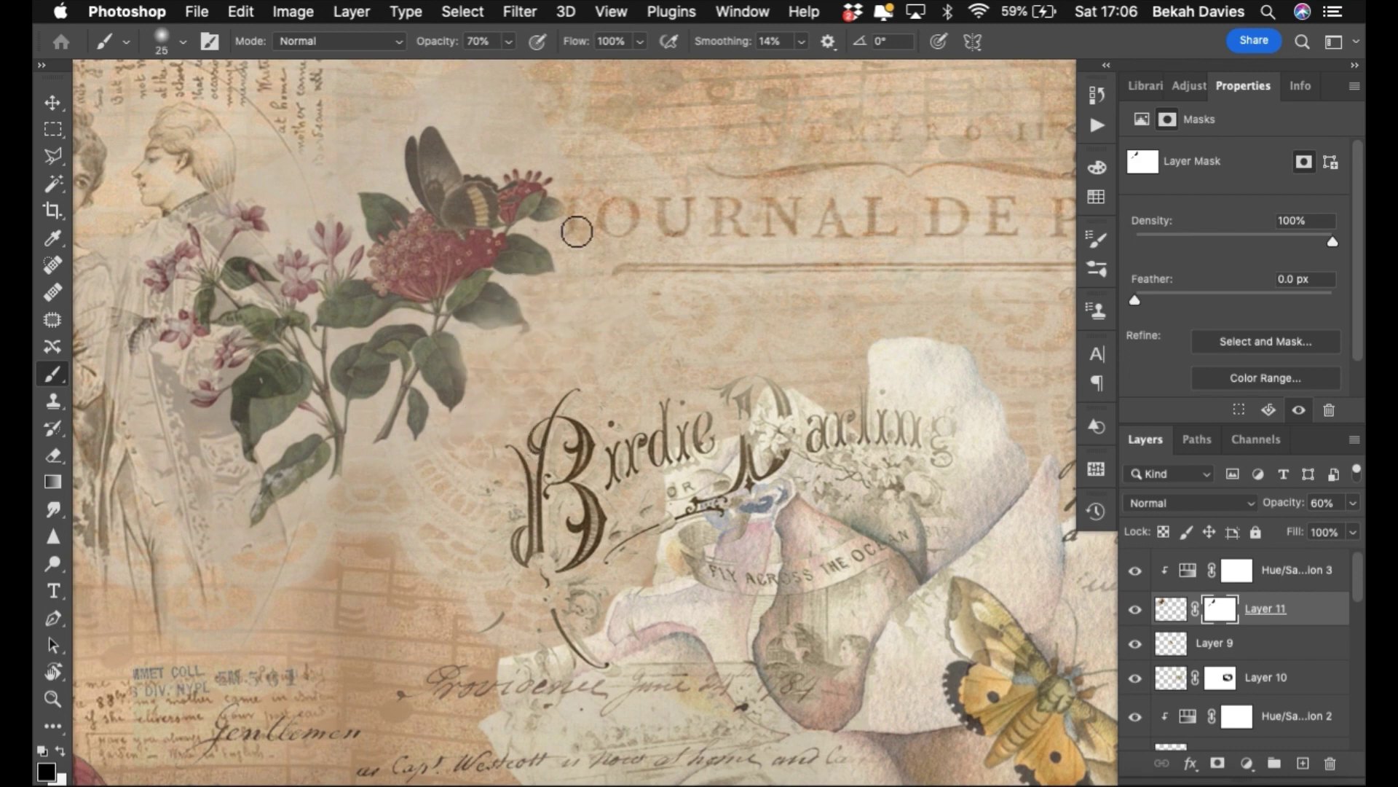
pyautogui.moveTo(601, 147)
pyautogui.mouseDown()
pyautogui.moveTo(500, 87)
pyautogui.moveTo(396, 102)
pyautogui.moveTo(531, 125)
pyautogui.moveTo(490, 150)
pyautogui.moveTo(537, 143)
pyautogui.moveTo(590, 187)
pyautogui.moveTo(606, 260)
pyautogui.mouseUp()
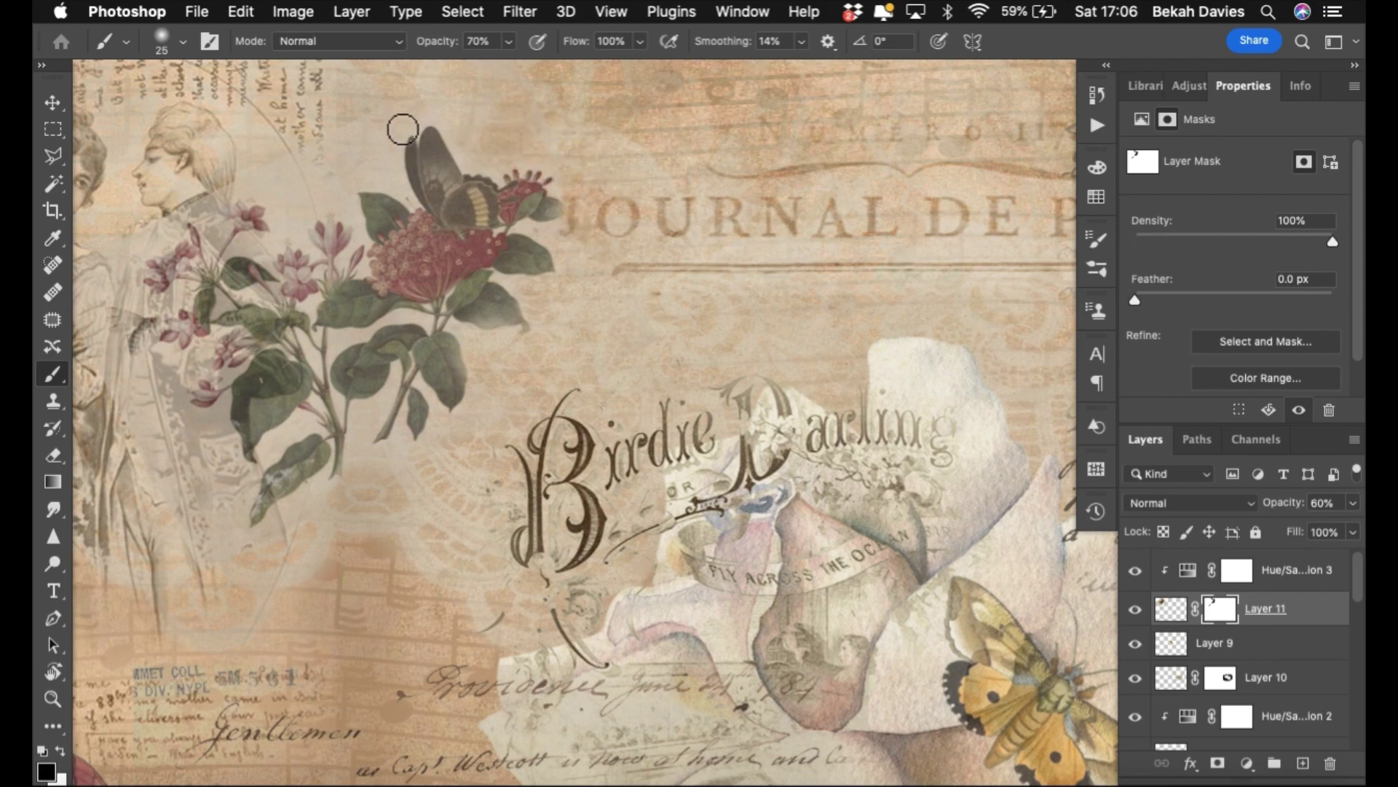
# - Mask the remaining paper above, over the couple and below the flowers with a larger brush, finishing between the stems at 30 px
pyautogui.press(']')
pyautogui.press(']')
pyautogui.press(']')
pyautogui.press(']')
pyautogui.press(']')
pyautogui.moveTo(446, 87)
pyautogui.mouseDown()
pyautogui.moveTo(374, 162)
pyautogui.moveTo(384, 178)
pyautogui.moveTo(325, 184)
pyautogui.moveTo(288, 169)
pyautogui.moveTo(154, 247)
pyautogui.moveTo(123, 363)
pyautogui.moveTo(191, 437)
pyautogui.moveTo(256, 568)
pyautogui.moveTo(332, 550)
pyautogui.moveTo(369, 509)
pyautogui.moveTo(359, 474)
pyautogui.mouseUp()
pyautogui.press('[')
pyautogui.press('[')
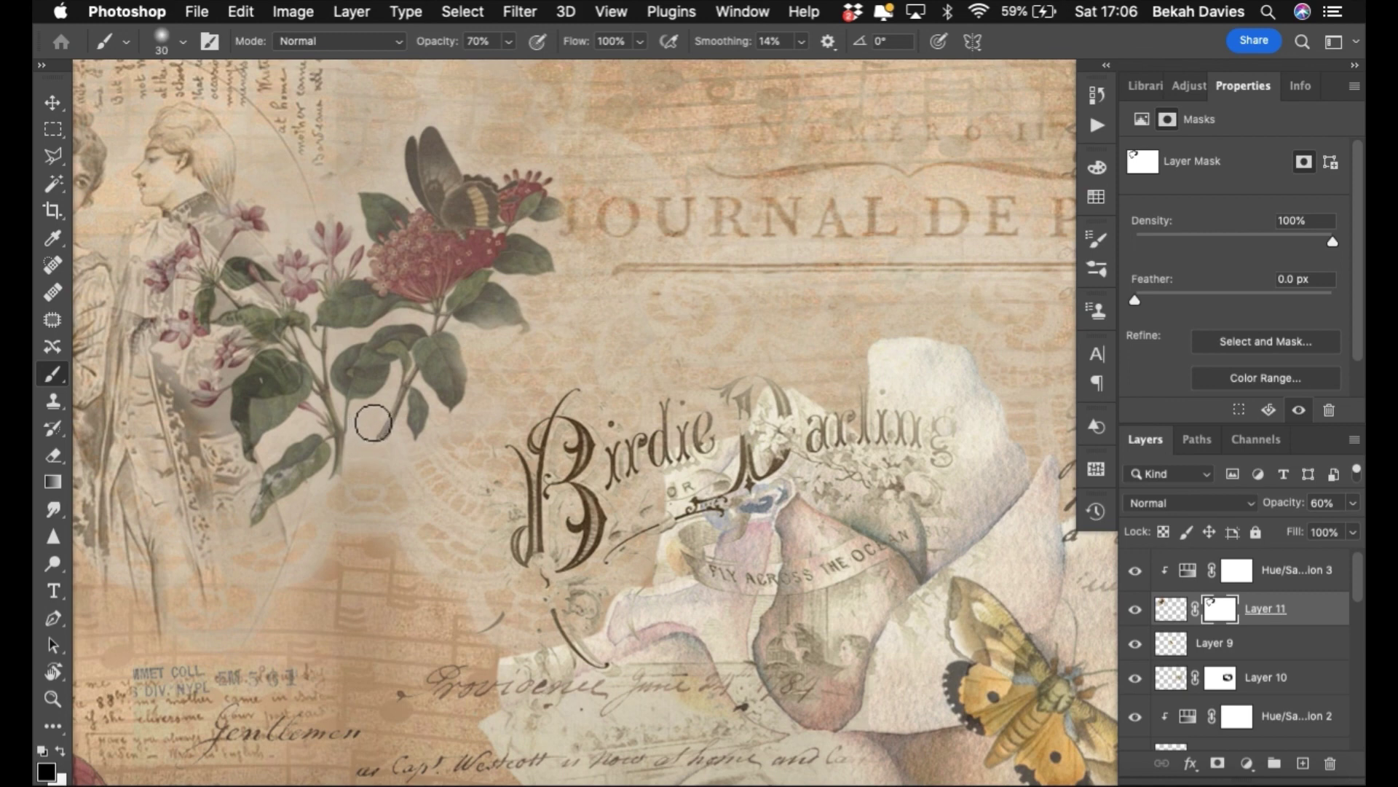
pyautogui.moveTo(373, 423)
pyautogui.mouseDown()
pyautogui.moveTo(350, 509)
pyautogui.moveTo(361, 476)
pyautogui.moveTo(415, 485)
pyautogui.mouseUp()
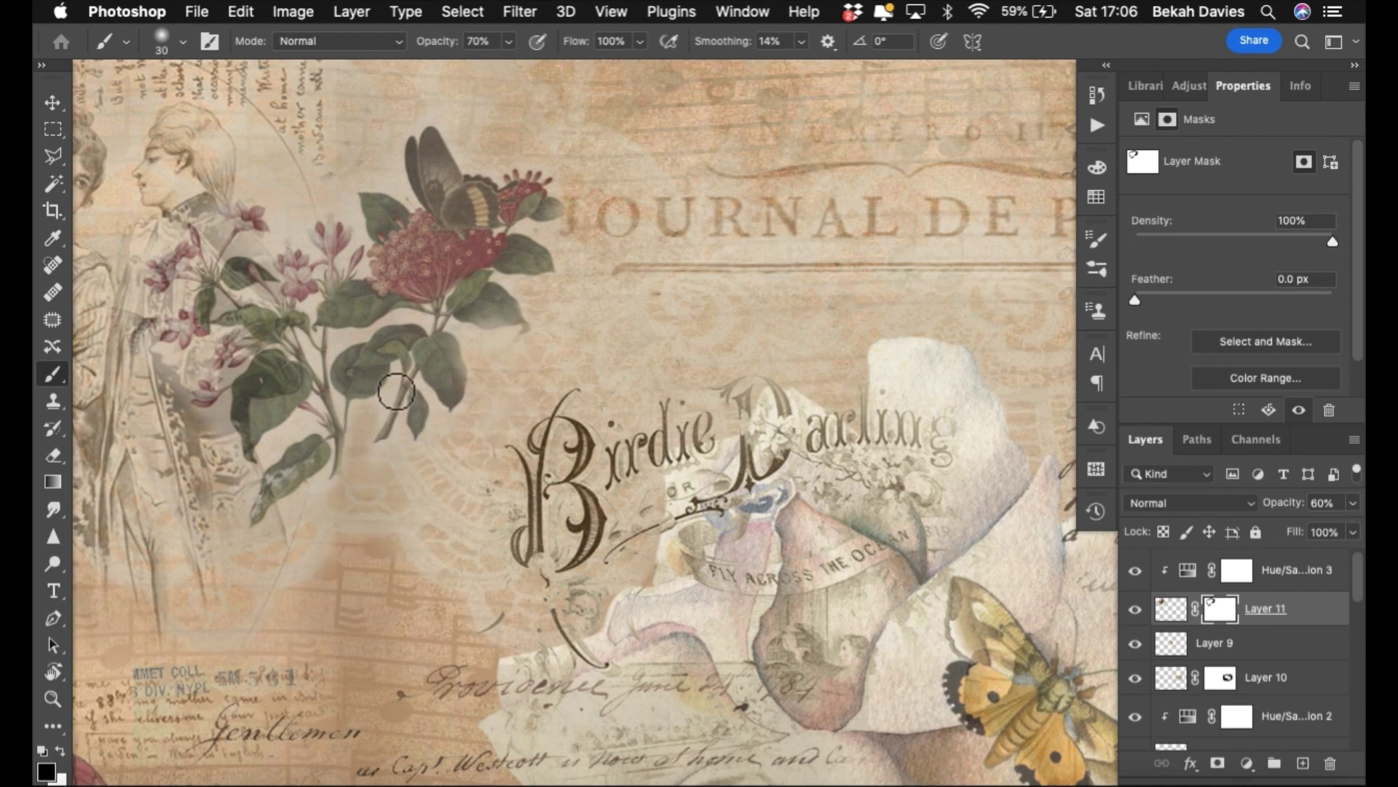
# - Lower the brush opacity to 20% and softly fade the edges of the stems, leaves, butterfly and pink blossoms on the mask
pyautogui.press('2')
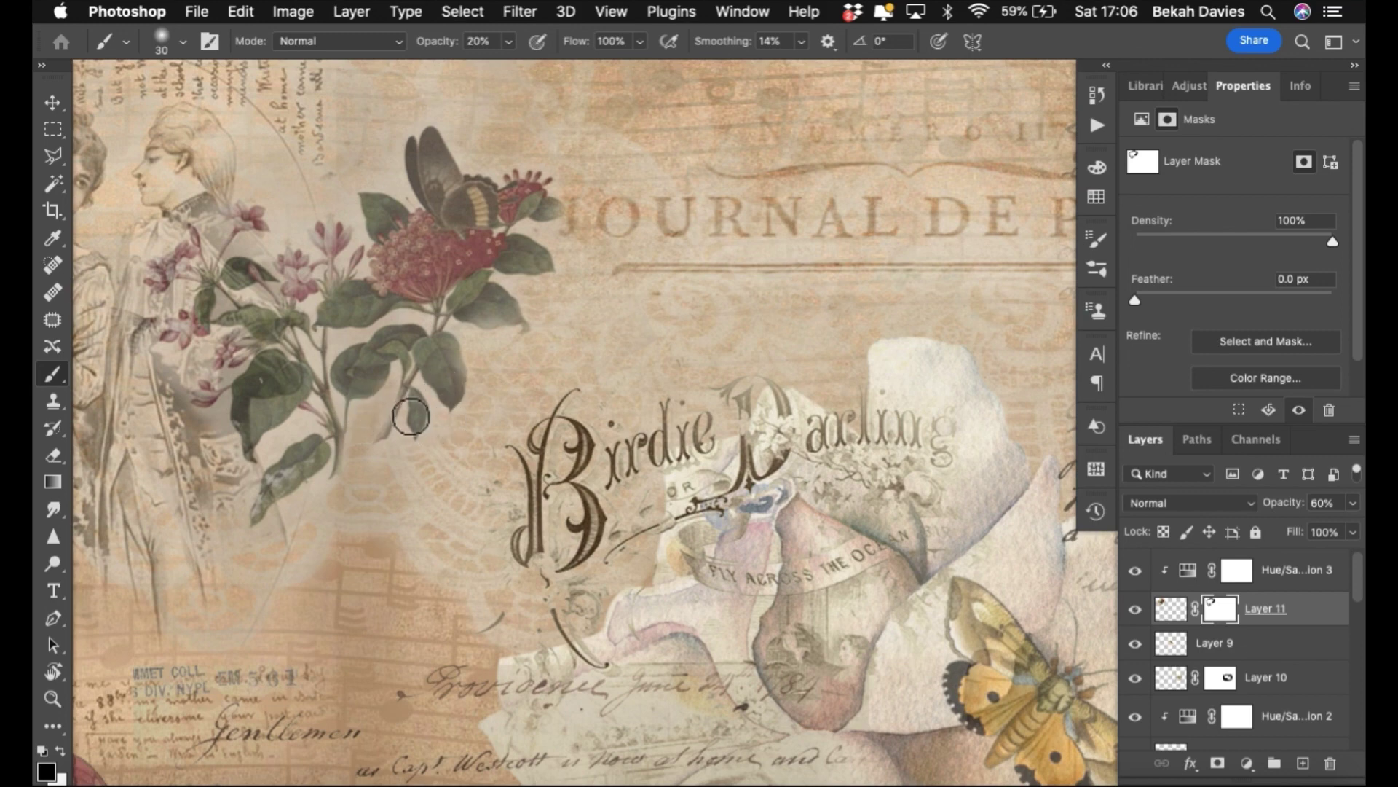
pyautogui.moveTo(410, 417)
pyautogui.mouseDown()
pyautogui.moveTo(390, 400)
pyautogui.moveTo(384, 472)
pyautogui.mouseUp()
pyautogui.moveTo(459, 404)
pyautogui.mouseDown()
pyautogui.moveTo(450, 435)
pyautogui.moveTo(458, 342)
pyautogui.moveTo(535, 266)
pyautogui.mouseUp()
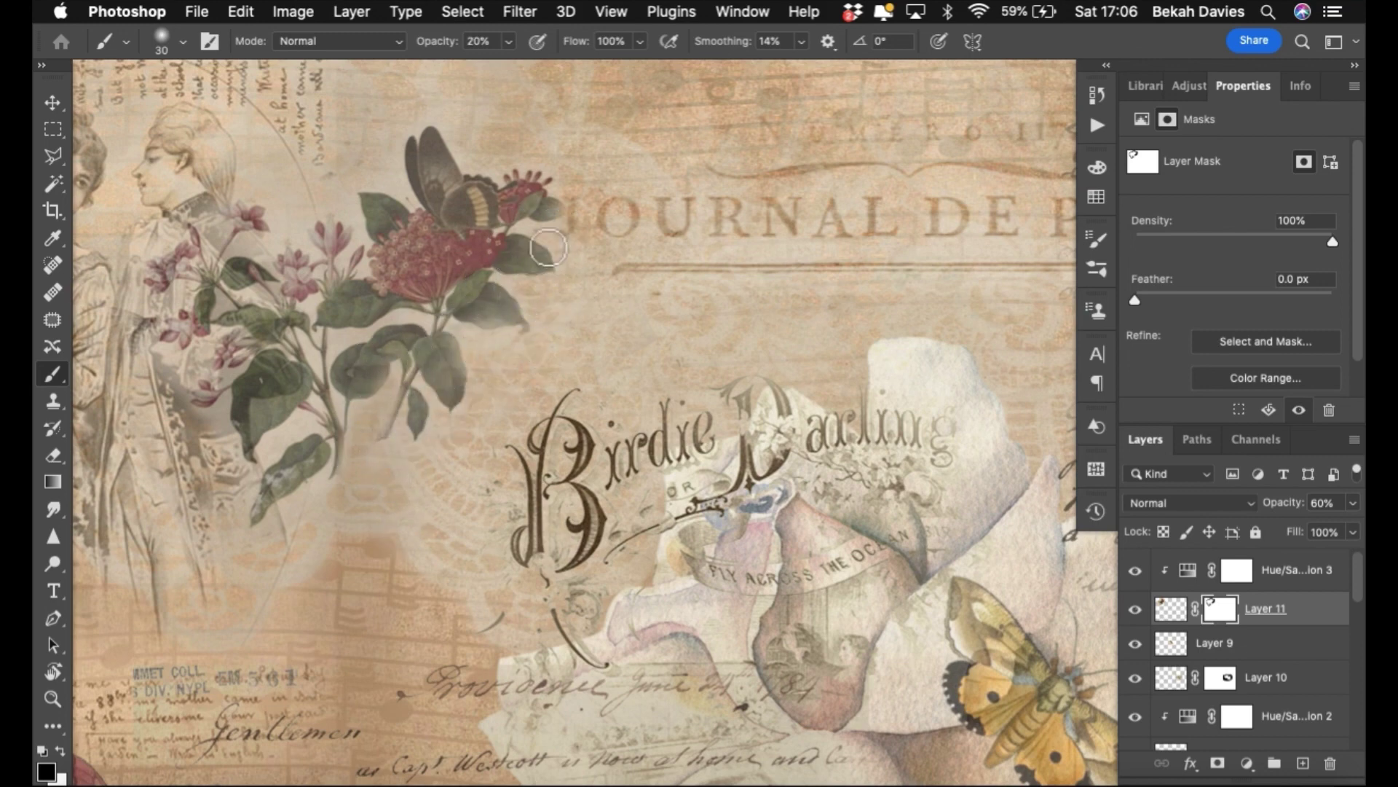
pyautogui.moveTo(484, 146)
pyautogui.mouseDown()
pyautogui.moveTo(464, 102)
pyautogui.moveTo(415, 116)
pyautogui.moveTo(373, 154)
pyautogui.moveTo(410, 194)
pyautogui.moveTo(381, 143)
pyautogui.moveTo(300, 404)
pyautogui.moveTo(352, 439)
pyautogui.moveTo(350, 493)
pyautogui.moveTo(299, 548)
pyautogui.moveTo(276, 453)
pyautogui.moveTo(287, 462)
pyautogui.moveTo(307, 430)
pyautogui.moveTo(234, 516)
pyautogui.moveTo(262, 483)
pyautogui.moveTo(315, 499)
pyautogui.moveTo(285, 549)
pyautogui.moveTo(247, 566)
pyautogui.moveTo(212, 444)
pyautogui.moveTo(214, 355)
pyautogui.moveTo(181, 384)
pyautogui.moveTo(226, 259)
pyautogui.moveTo(209, 231)
pyautogui.moveTo(154, 230)
pyautogui.moveTo(124, 263)
pyautogui.moveTo(172, 391)
pyautogui.moveTo(186, 304)
pyautogui.moveTo(144, 349)
pyautogui.mouseUp()
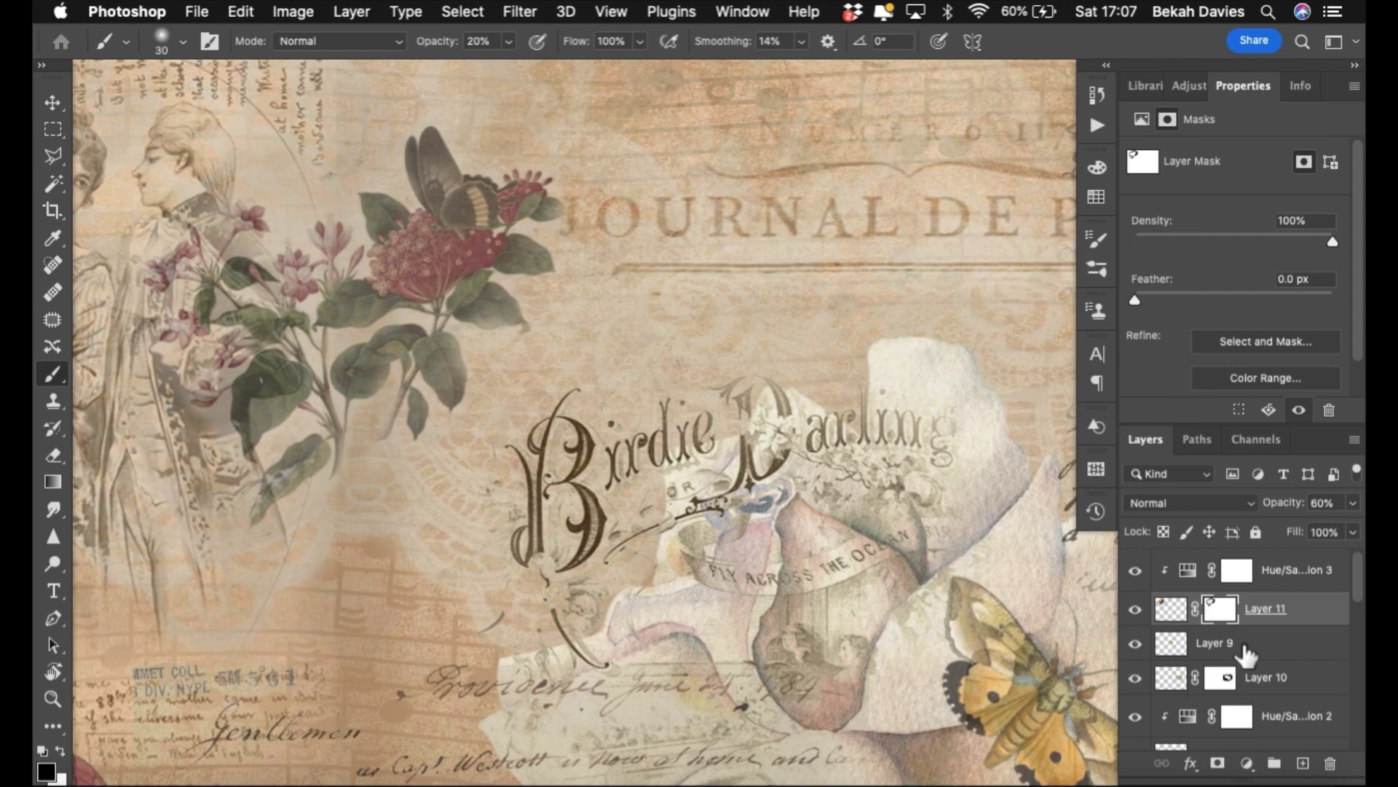
# - Select the Postcard layer with the couple and move it to the top of the layer stack, above the flower illustration
pyautogui.click(1356, 590)
pyautogui.press('v')
pyautogui.click(157, 509)
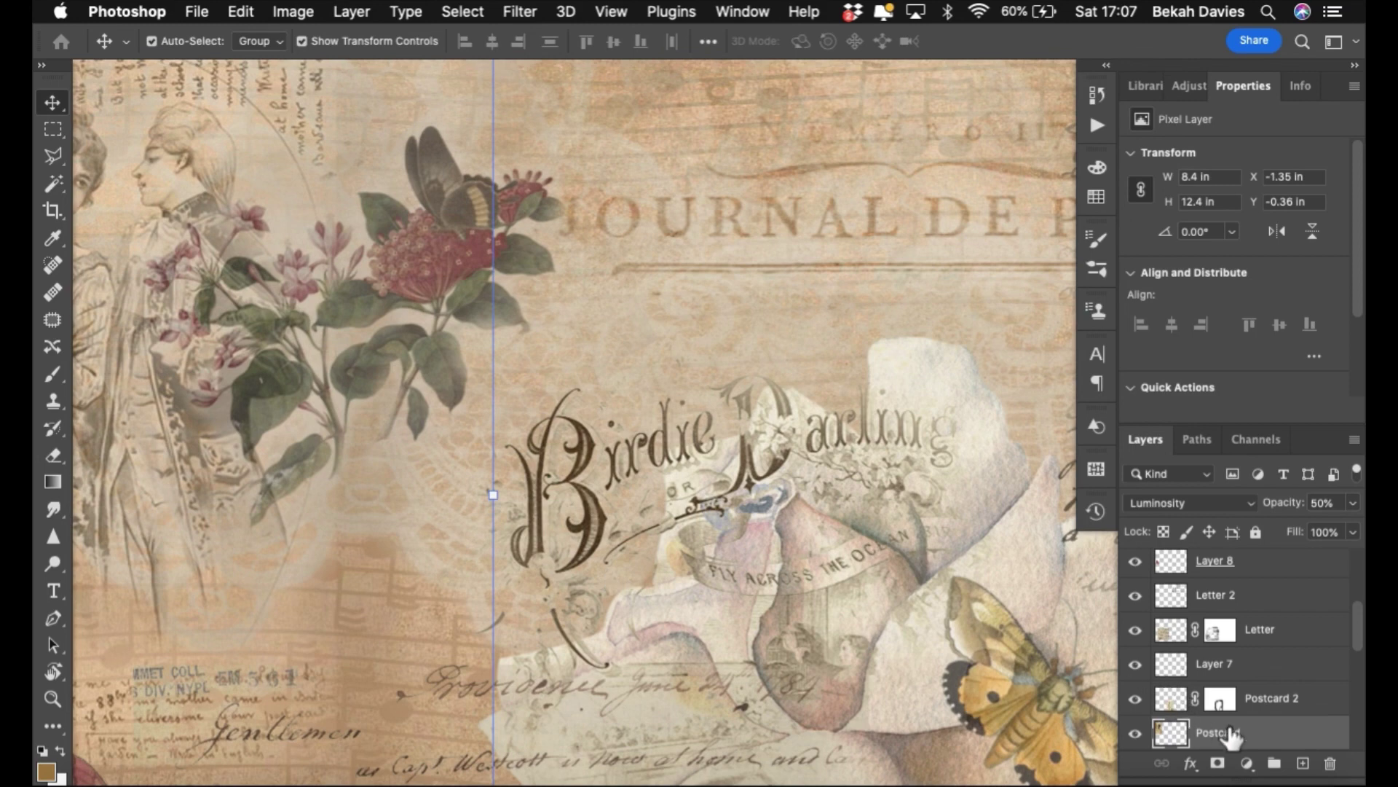
pyautogui.moveTo(1241, 733); pyautogui.dragTo(1233, 581)
pyautogui.moveTo(1361, 632); pyautogui.dragTo(1359, 587)
pyautogui.moveTo(1294, 692); pyautogui.dragTo(1258, 579)
pyautogui.moveTo(1361, 594); pyautogui.dragTo(1361, 575)
pyautogui.moveTo(1253, 675); pyautogui.dragTo(1252, 567)
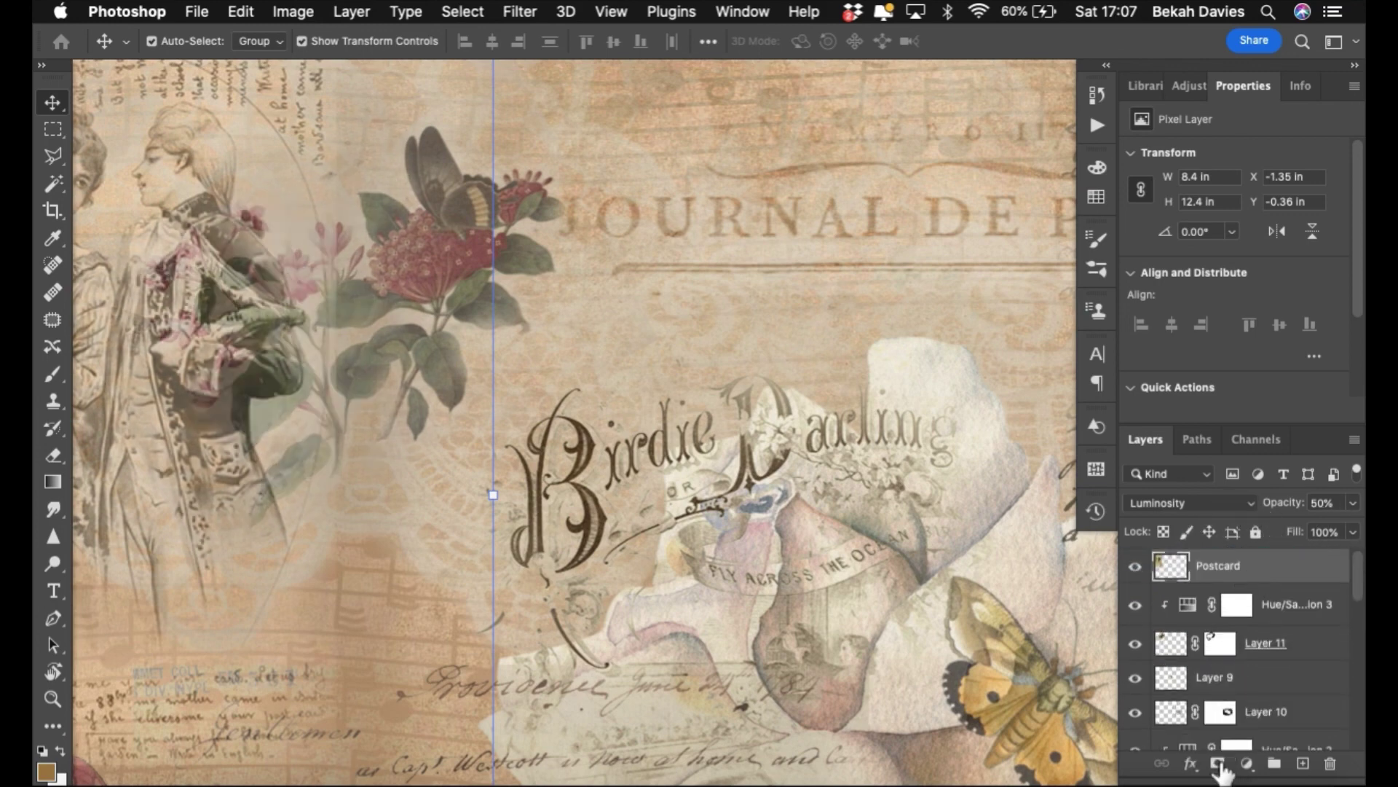
# - Enlarge the brush to 100 px and mask the illustration's pink blossoms and leaves off the man's coat on Layer 11's mask
pyautogui.keyDown('alt'); pyautogui.click(334, 430); pyautogui.keyUp('alt')
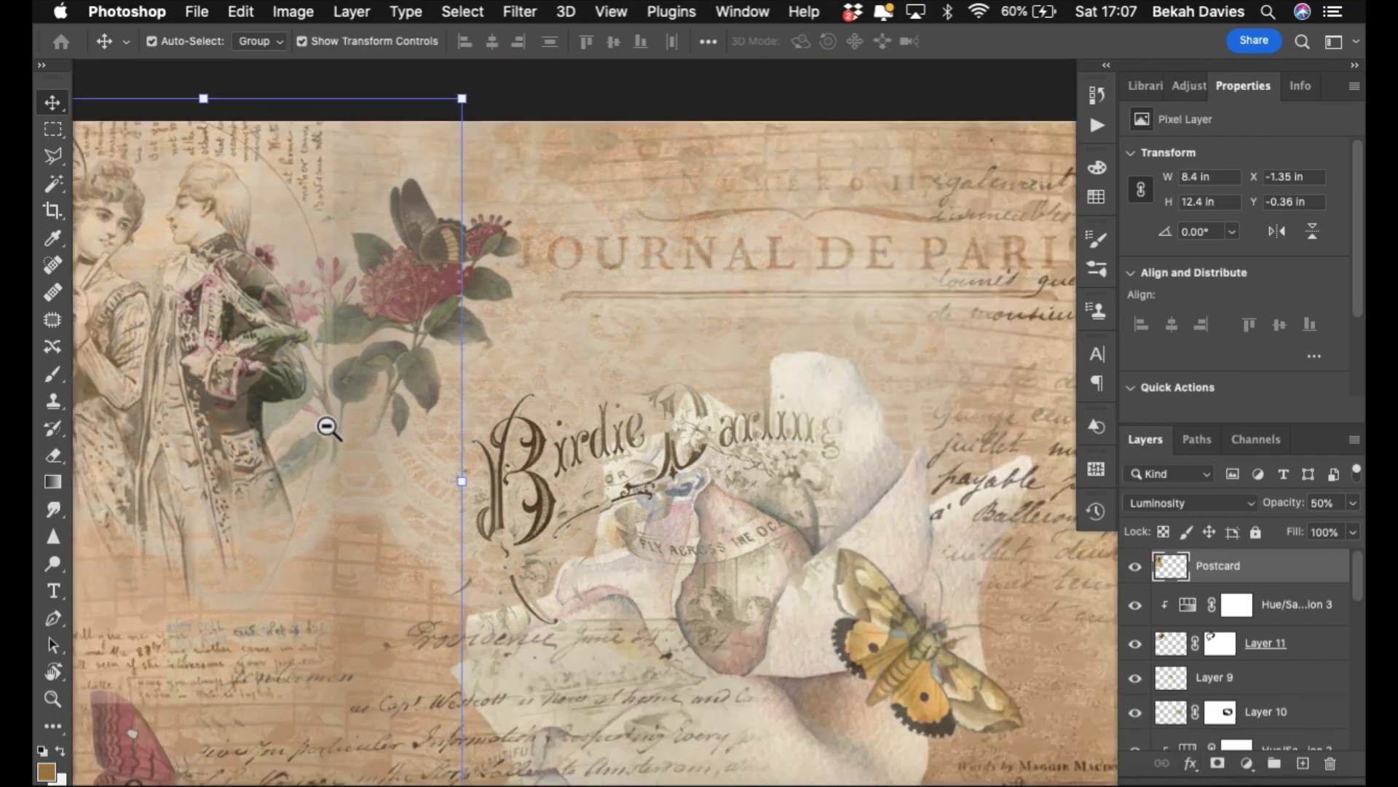
pyautogui.keyDown('alt'); pyautogui.click(327, 428); pyautogui.keyUp('alt')
pyautogui.click(313, 400)
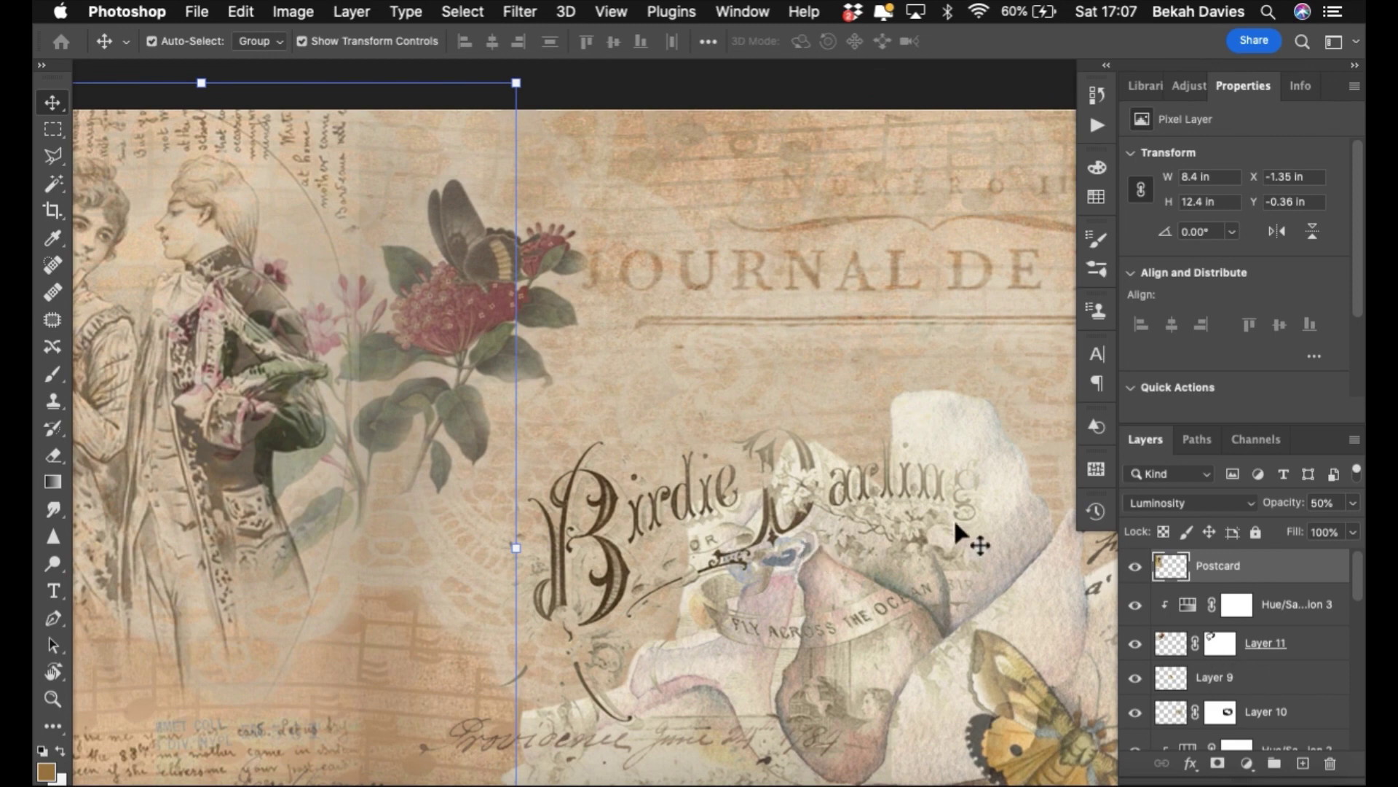
pyautogui.click(1168, 641)
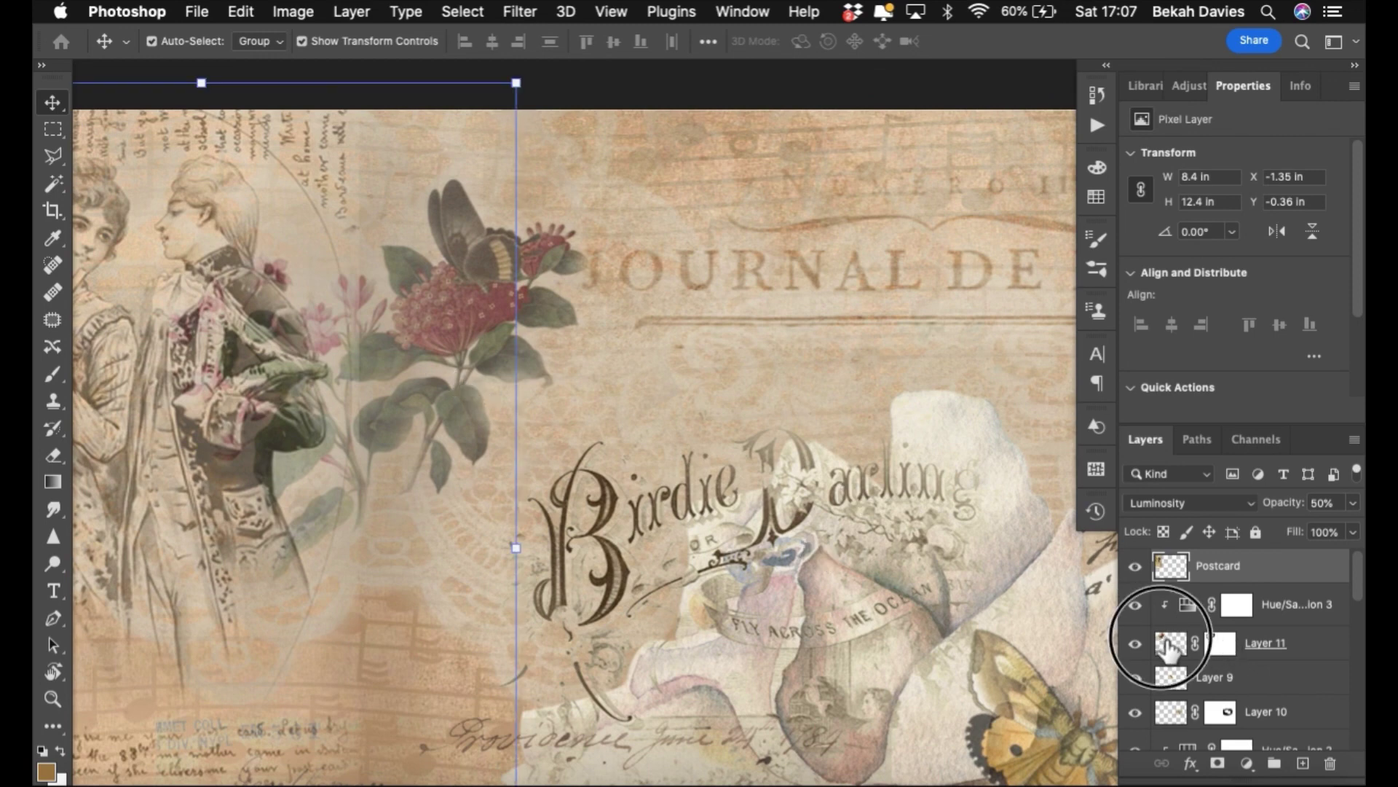
pyautogui.click(1225, 645)
pyautogui.press('d')
pyautogui.press('b')
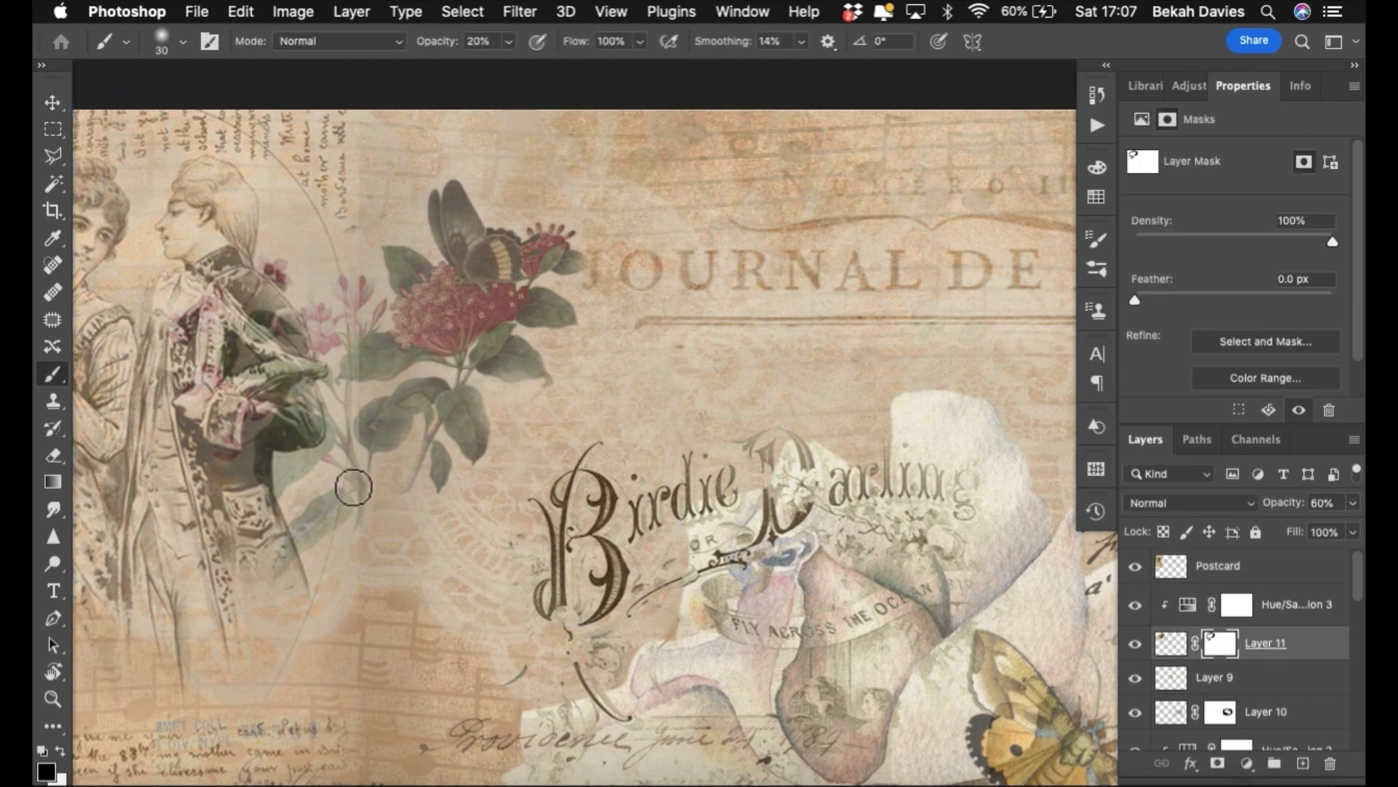
pyautogui.press(']')
pyautogui.press(']')
pyautogui.press(']')
pyautogui.press(']')
pyautogui.press(']')
pyautogui.press(']')
pyautogui.press(']')
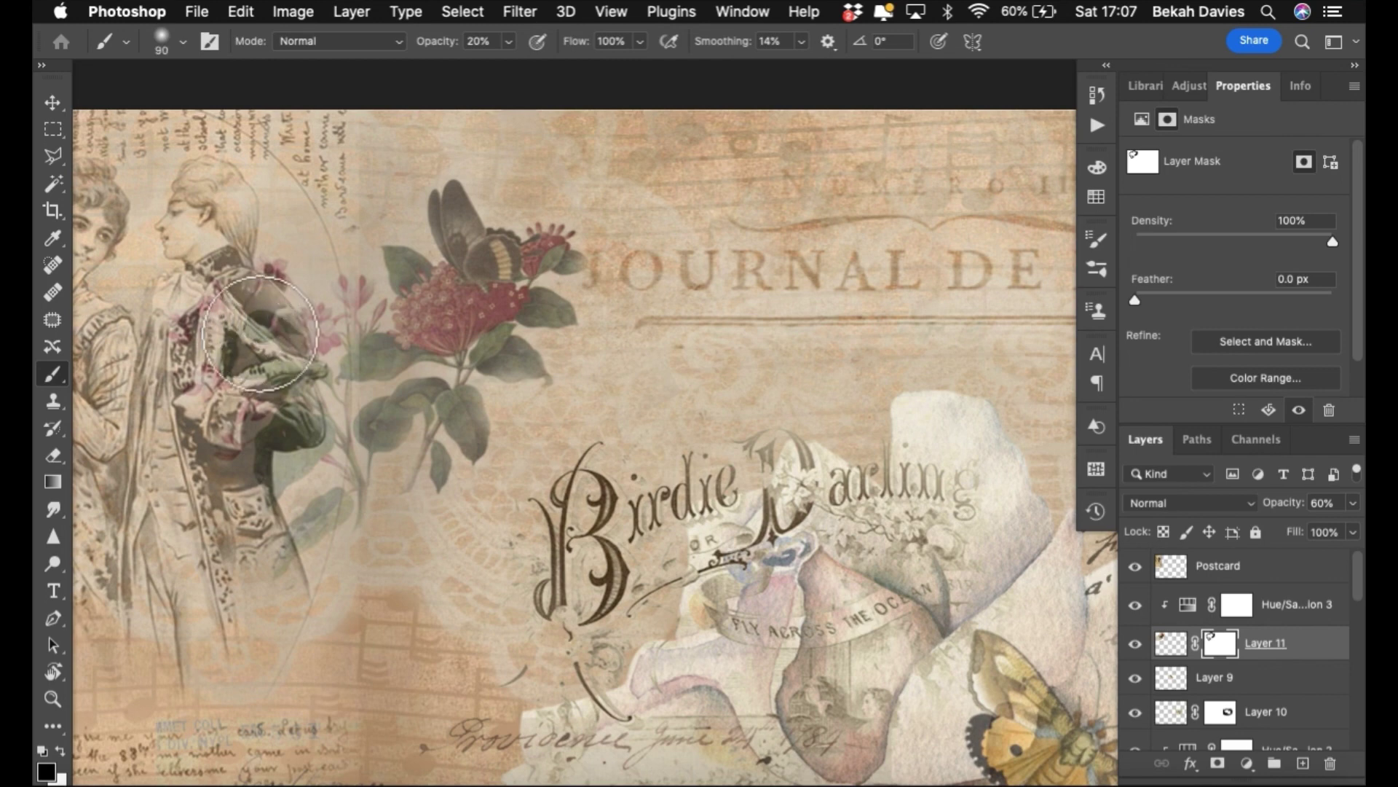
pyautogui.click(234, 348)
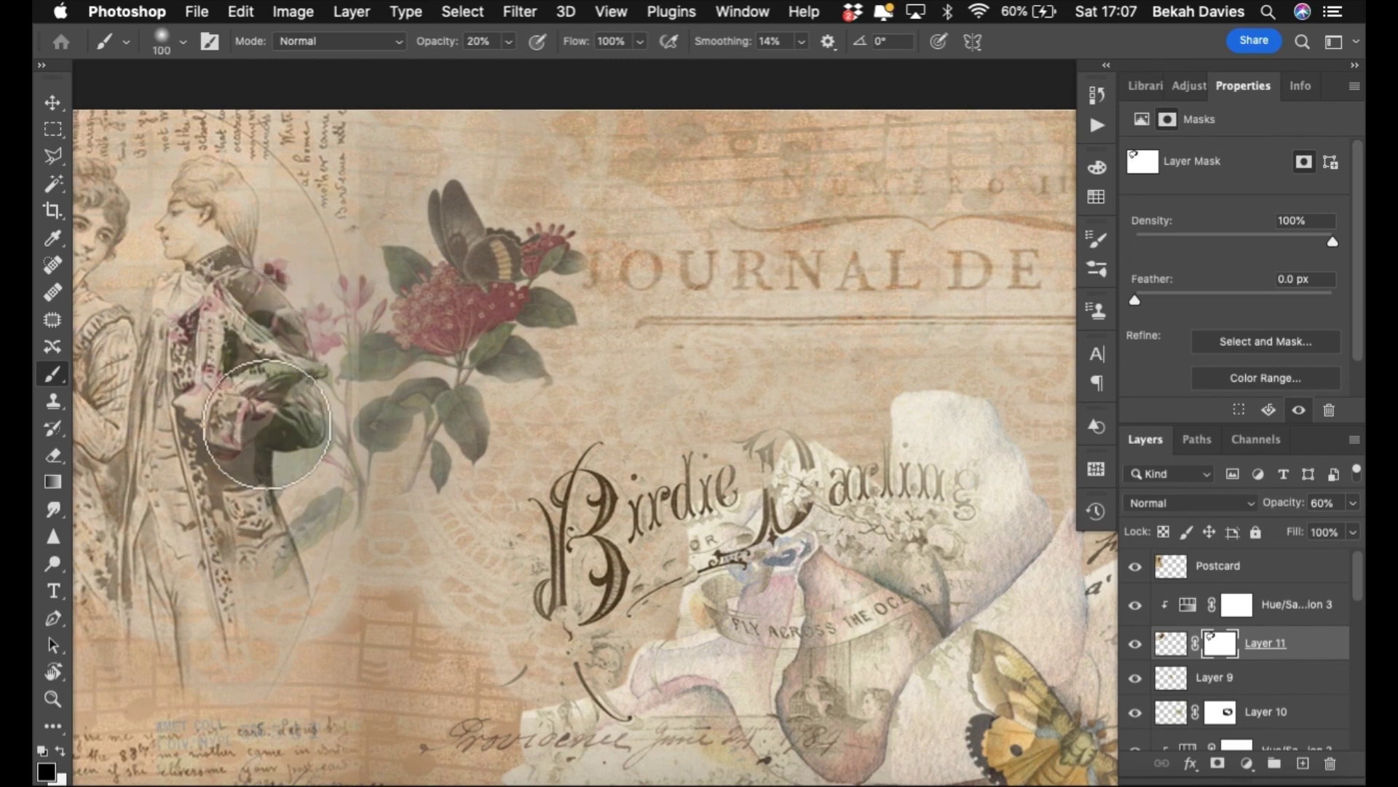
pyautogui.click(247, 289)
pyautogui.click(289, 568)
pyautogui.click(293, 323)
pyautogui.click(244, 278)
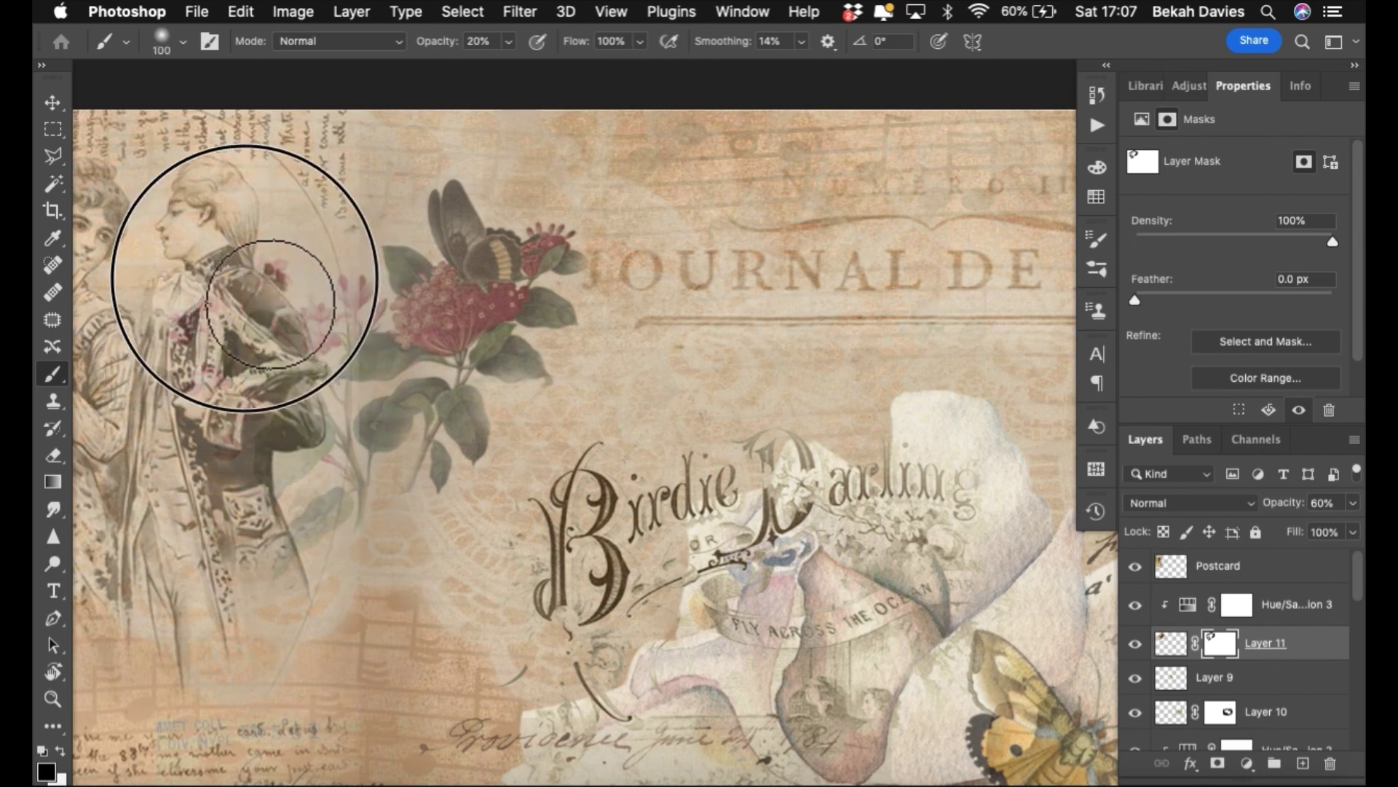
pyautogui.click(261, 270)
pyautogui.click(269, 433)
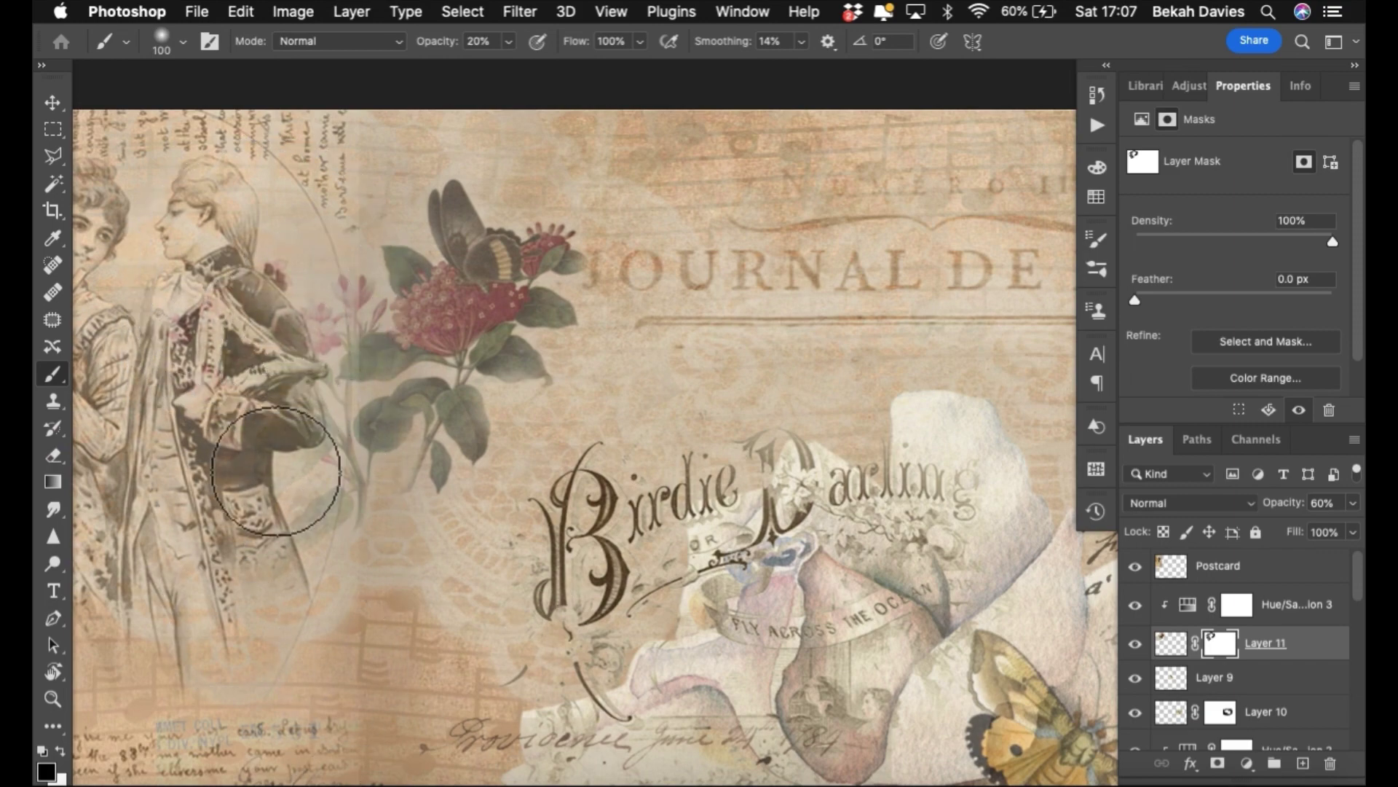
pyautogui.moveTo(458, 495)
pyautogui.mouseDown()
pyautogui.moveTo(684, 556)
pyautogui.moveTo(717, 544)
pyautogui.mouseUp()
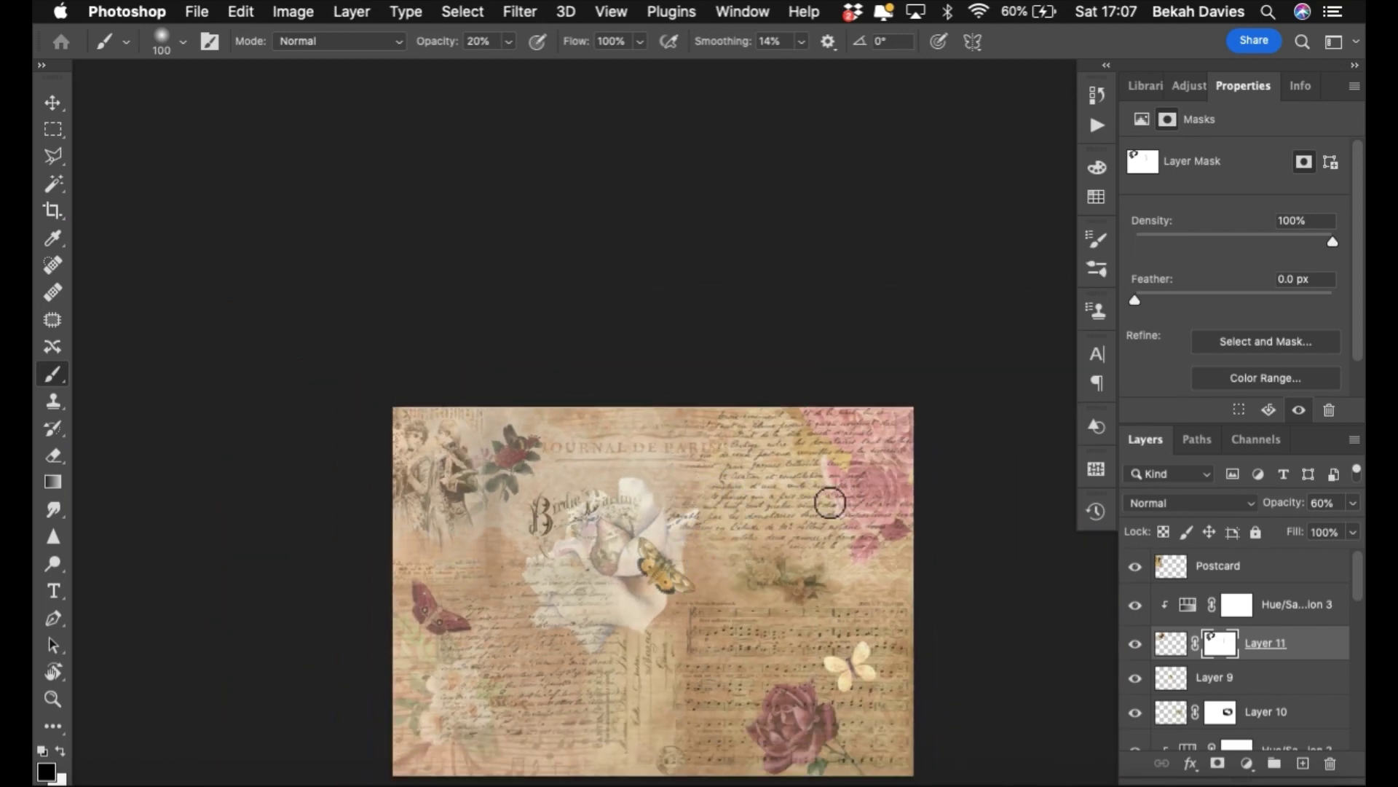
# - Review the whole collage and its layer stack, selecting the pink roses, cream butterfly, red moth and yellow moth in turn
pyautogui.press('v')
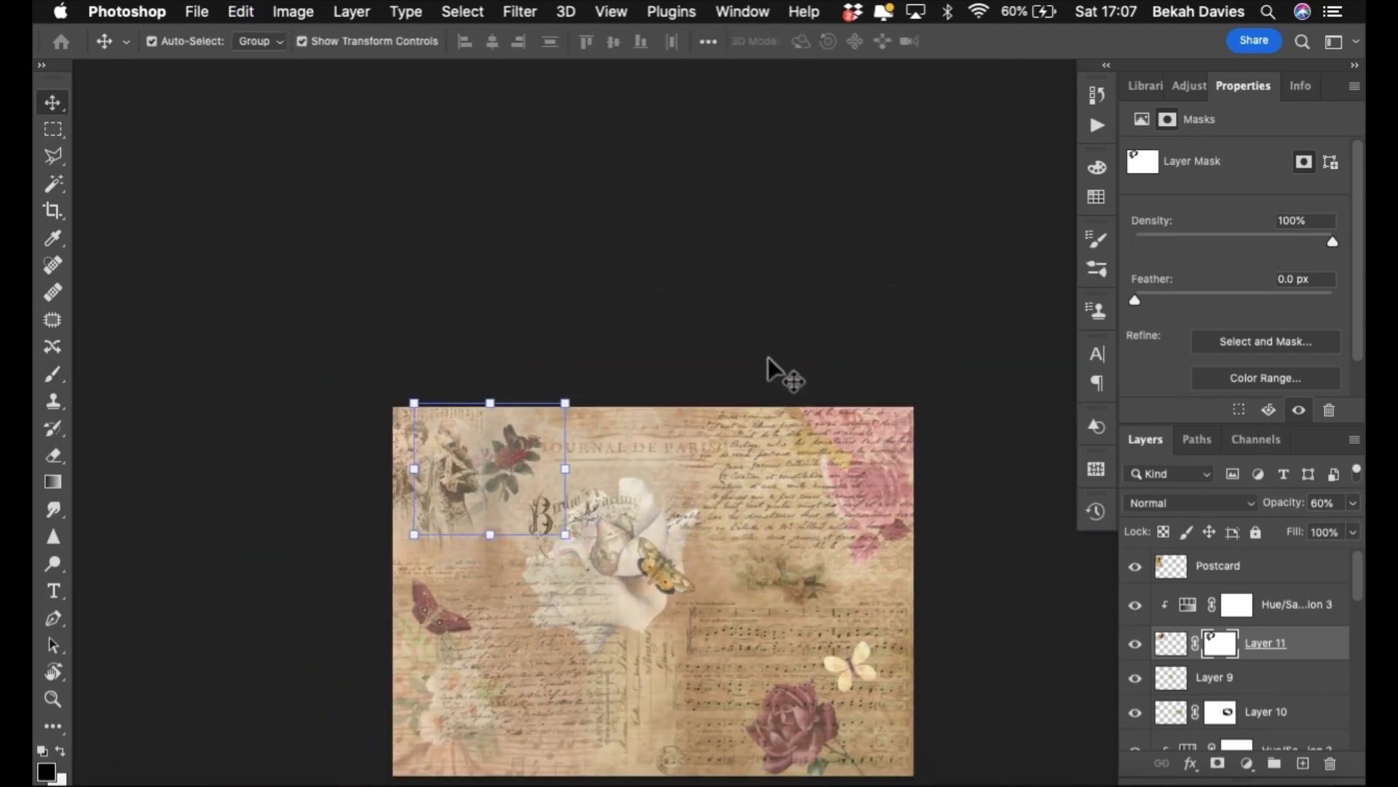
pyautogui.click(780, 369)
pyautogui.moveTo(686, 566); pyautogui.dragTo(609, 365)
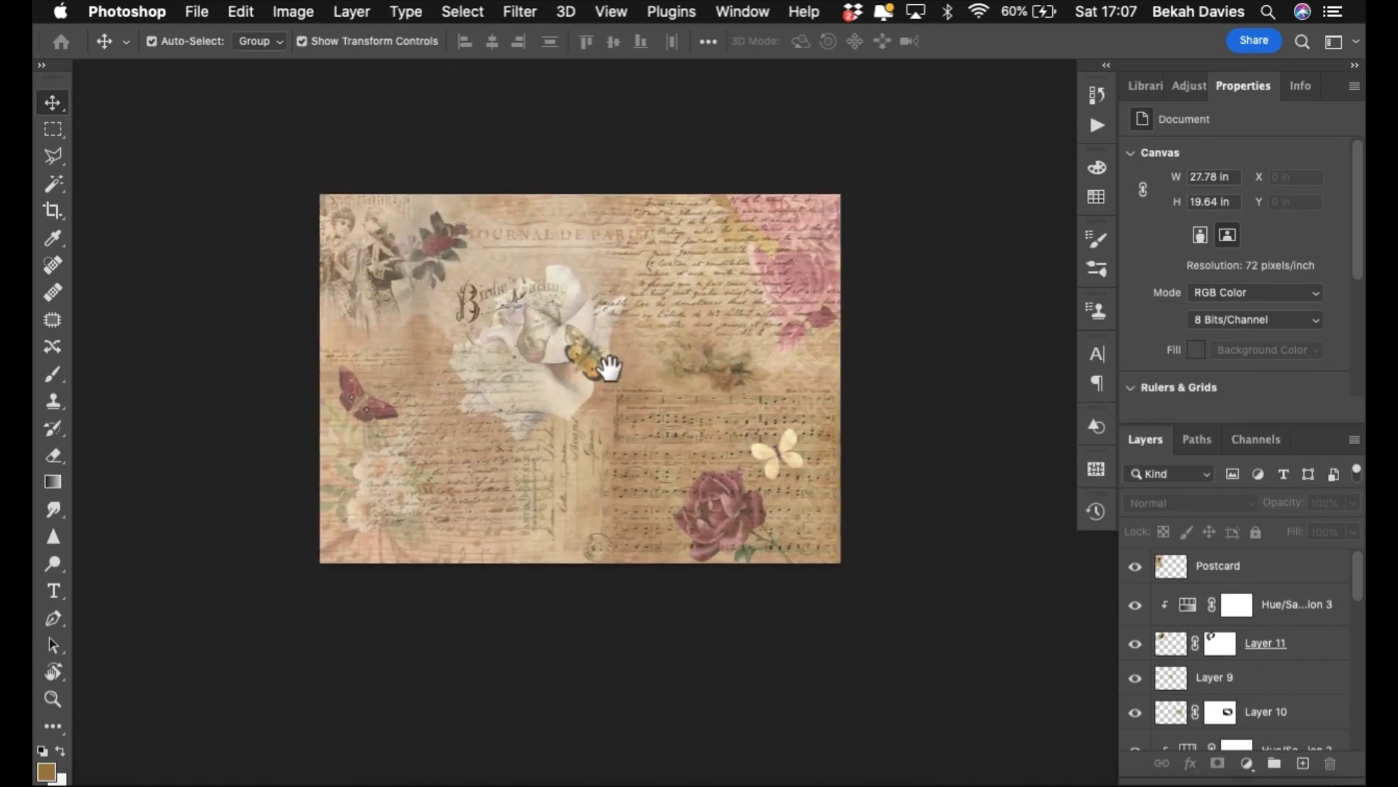
pyautogui.keyDown('super'); pyautogui.click(573, 416); pyautogui.keyUp('super')
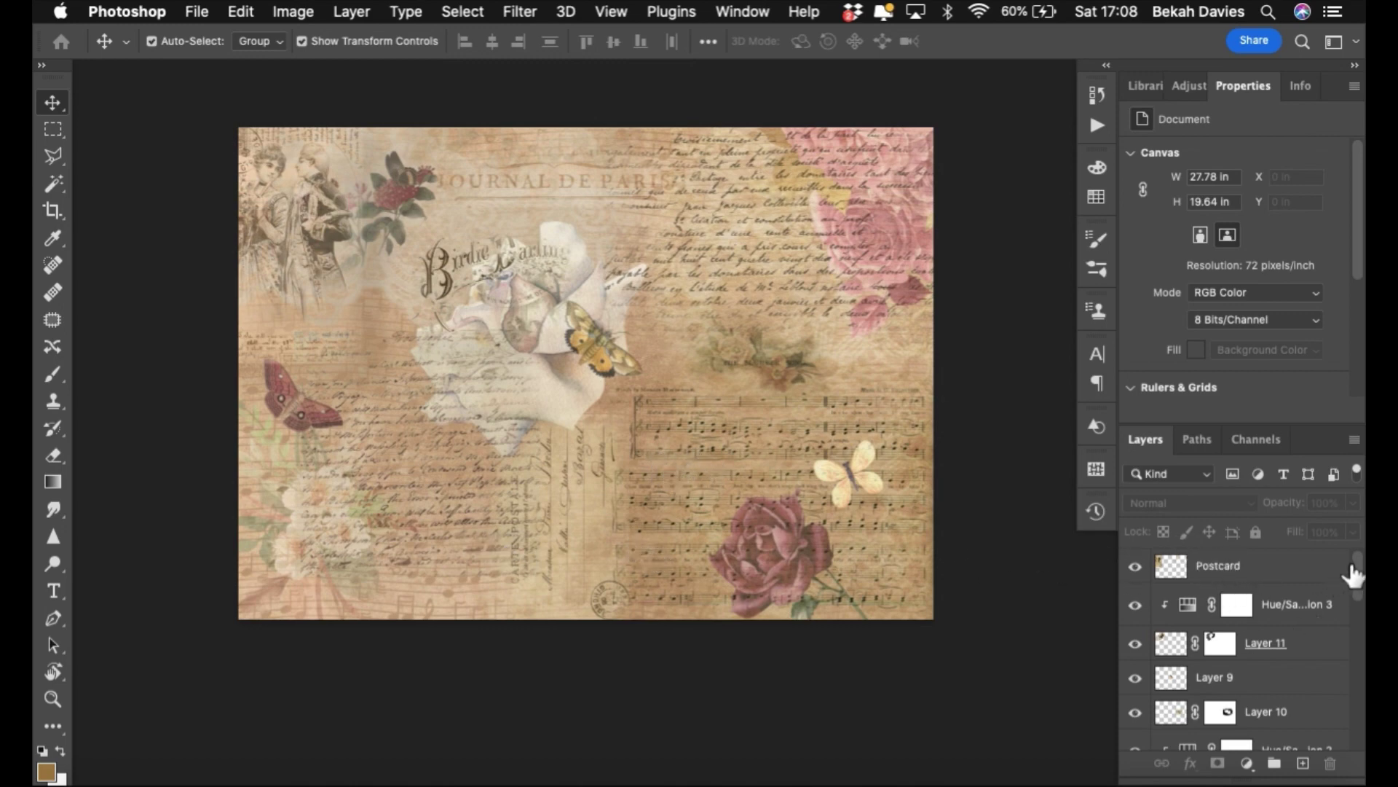
pyautogui.moveTo(1356, 569); pyautogui.dragTo(1353, 737)
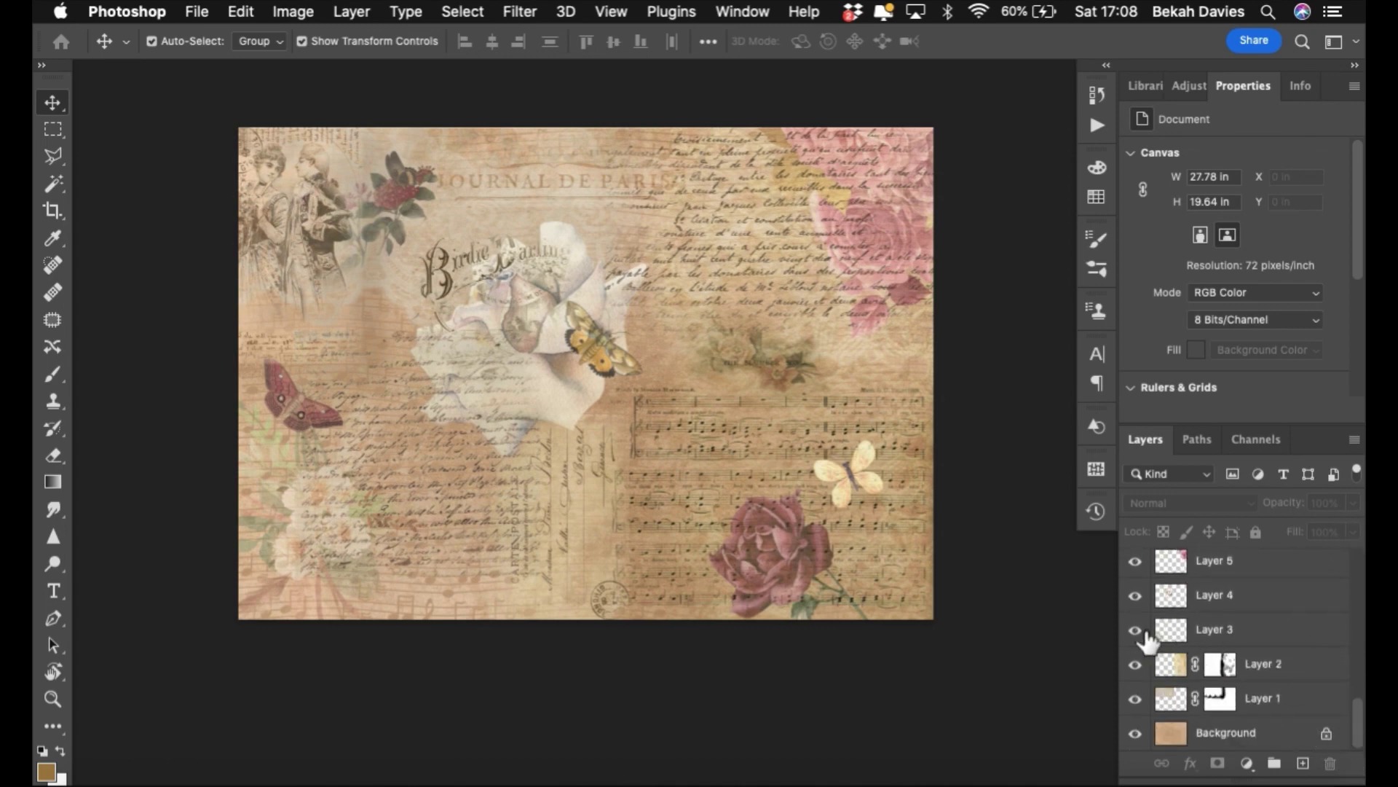
pyautogui.click(1215, 567)
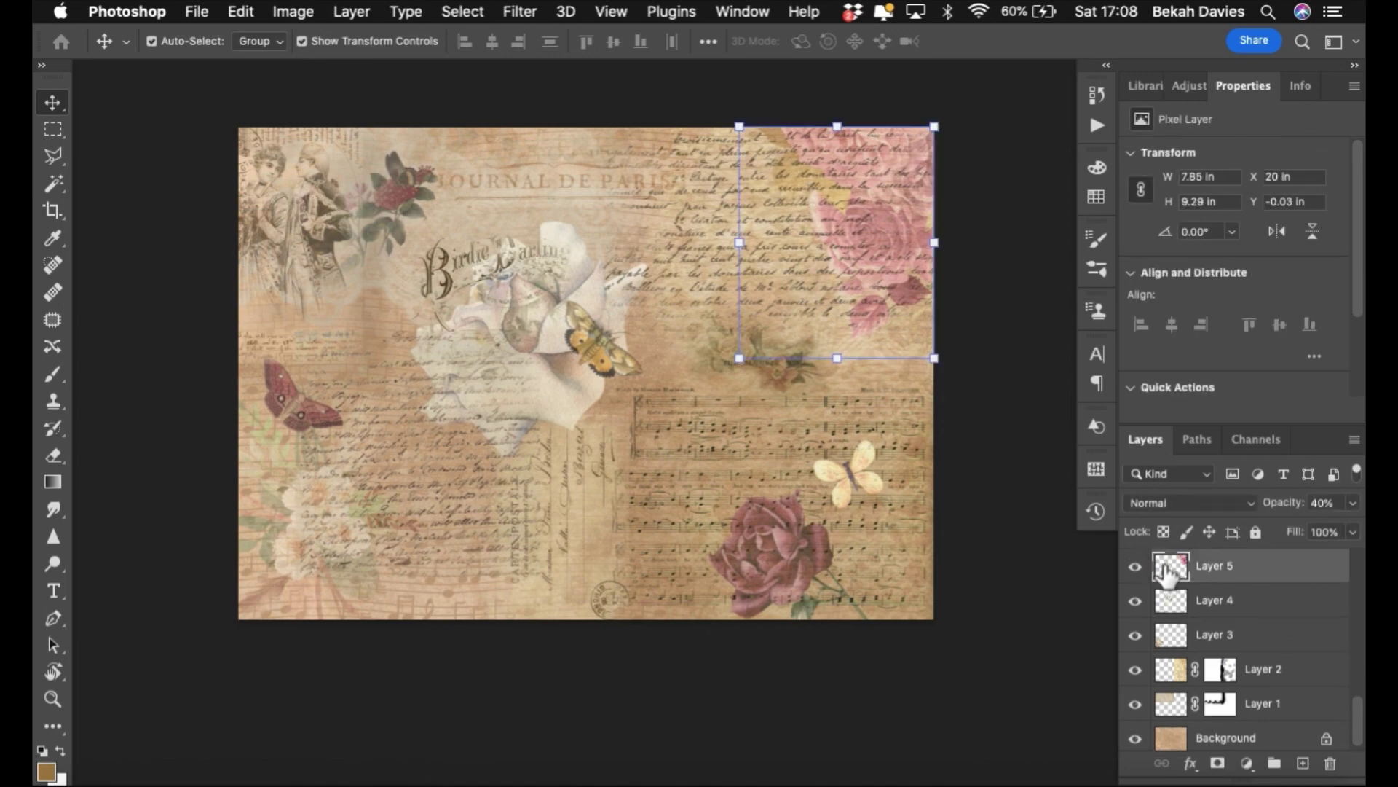
pyautogui.click(826, 560)
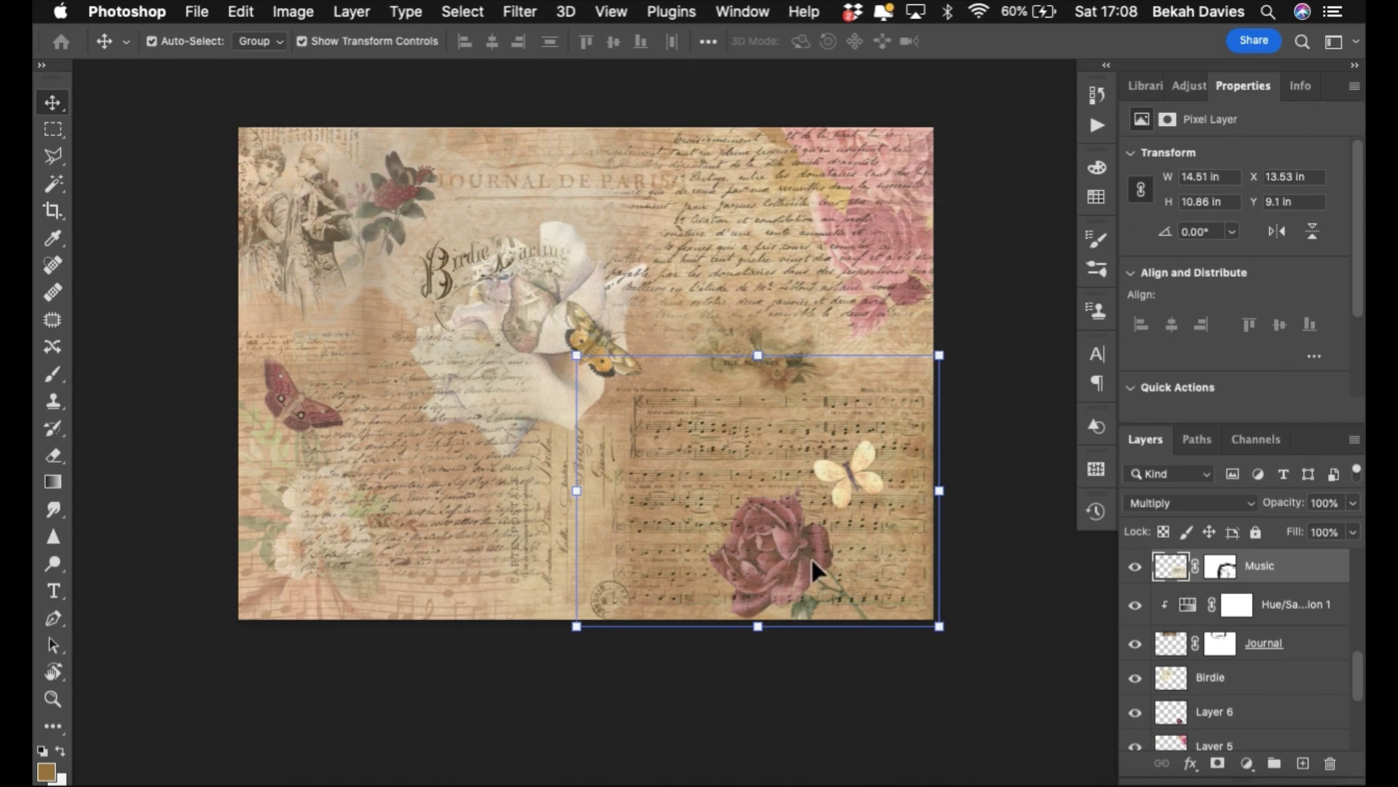
pyautogui.click(849, 483)
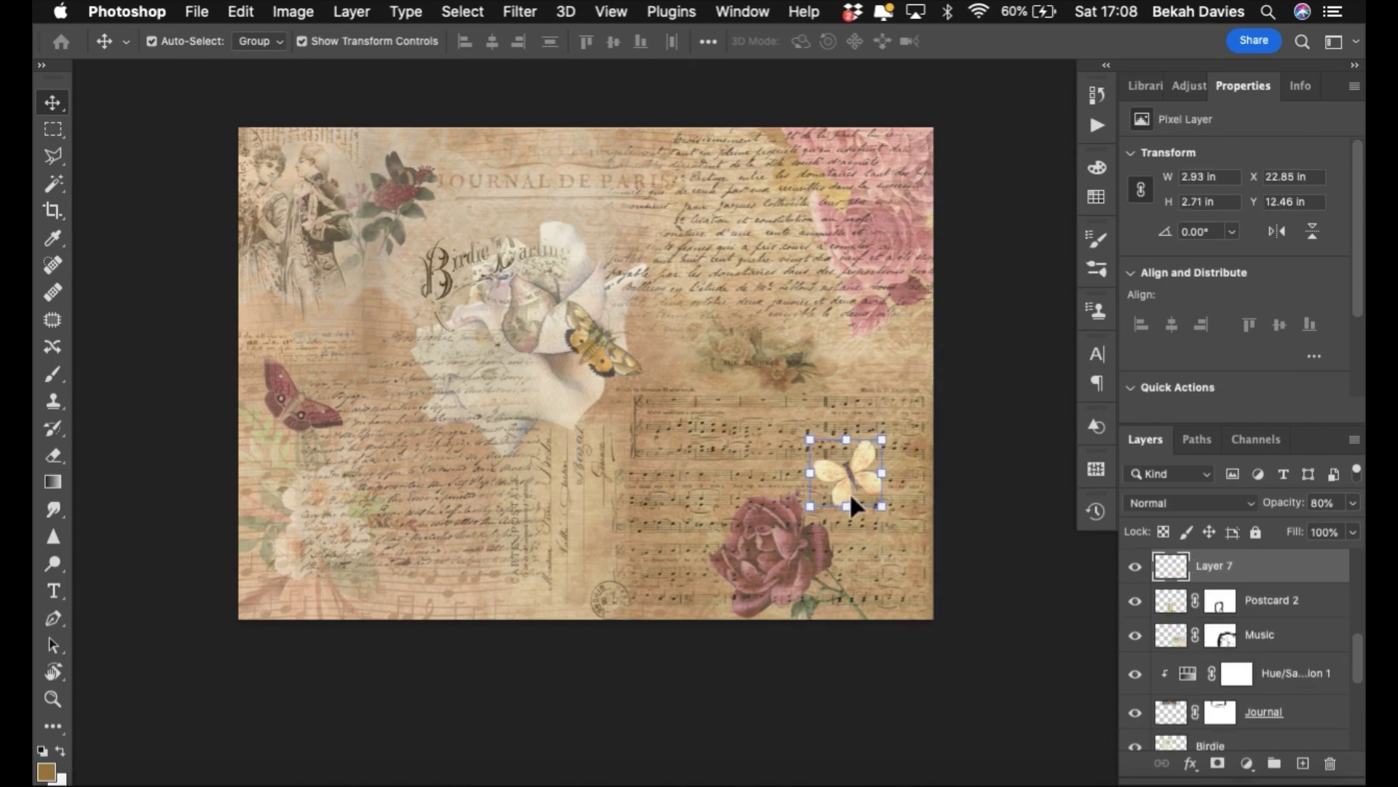
pyautogui.click(296, 417)
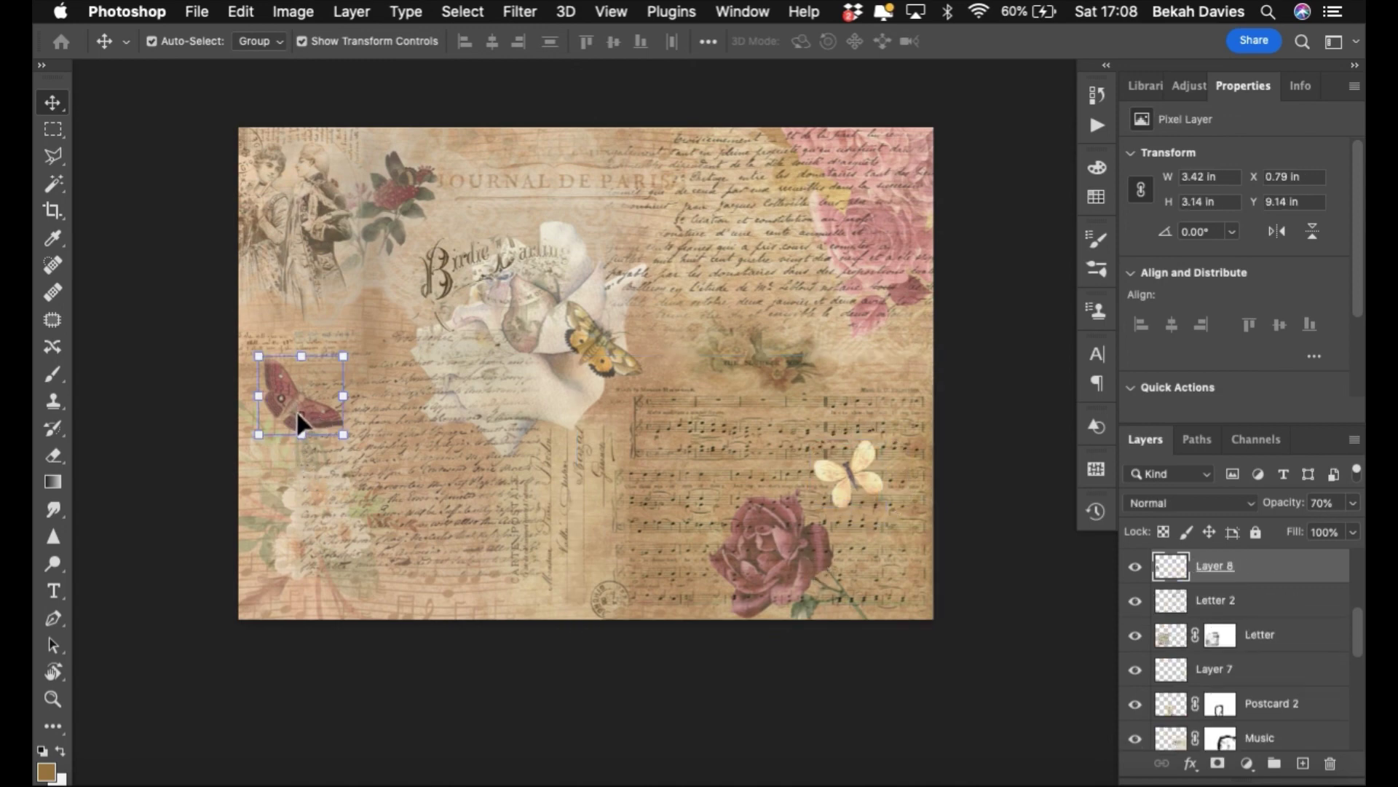
pyautogui.click(596, 351)
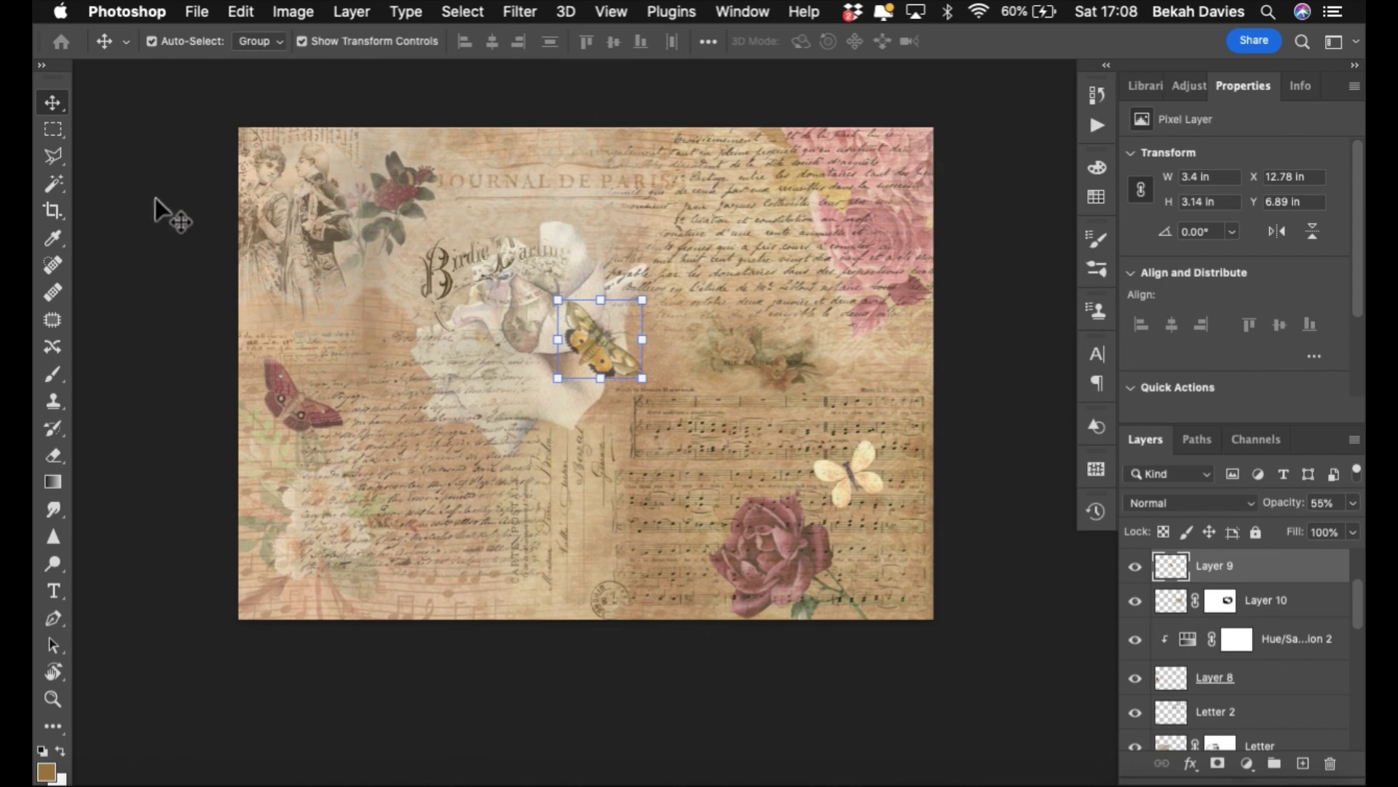
# - Examine how the remaining elements blend, checking the sheet music, small rose spray, red blossoms, letter and pale flowers
pyautogui.click(763, 549)
pyautogui.click(859, 461)
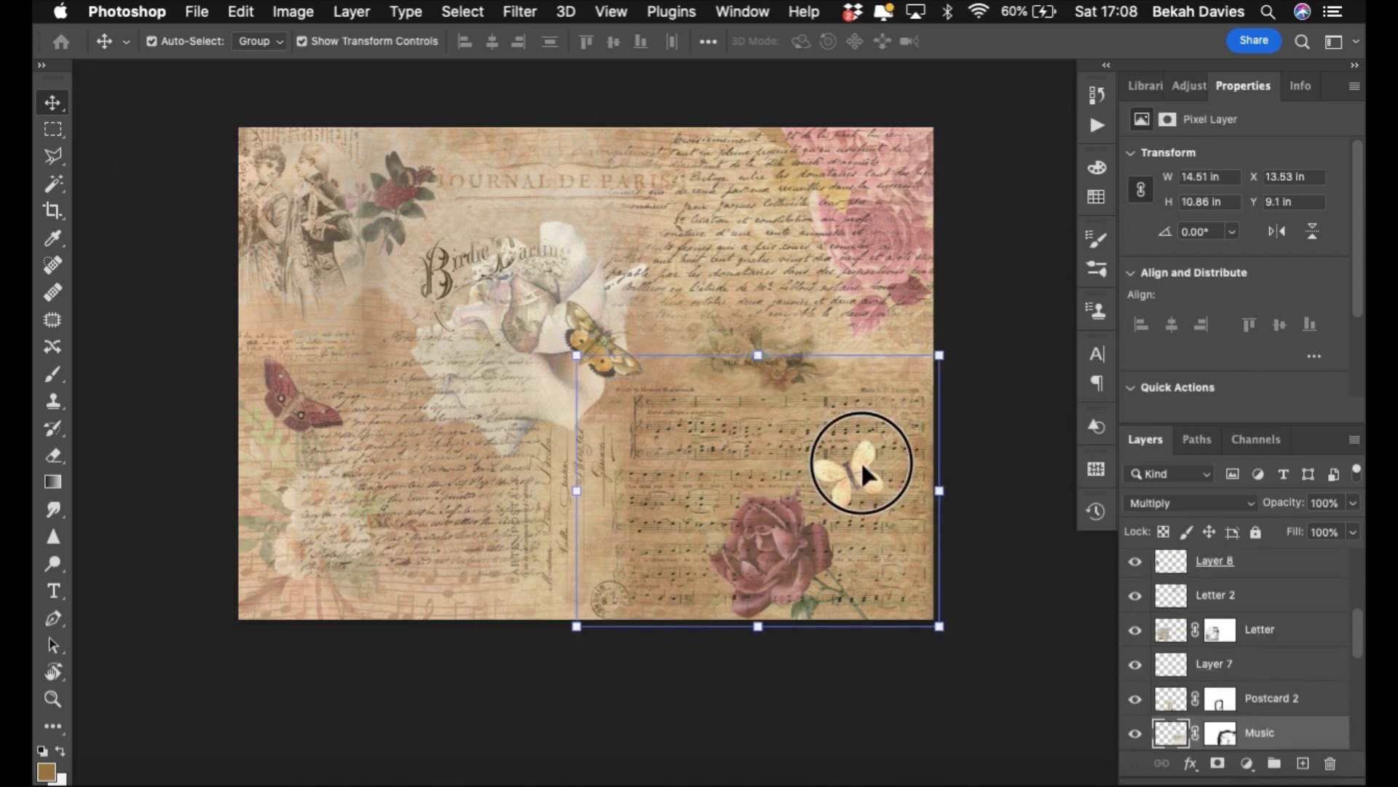
pyautogui.click(811, 618)
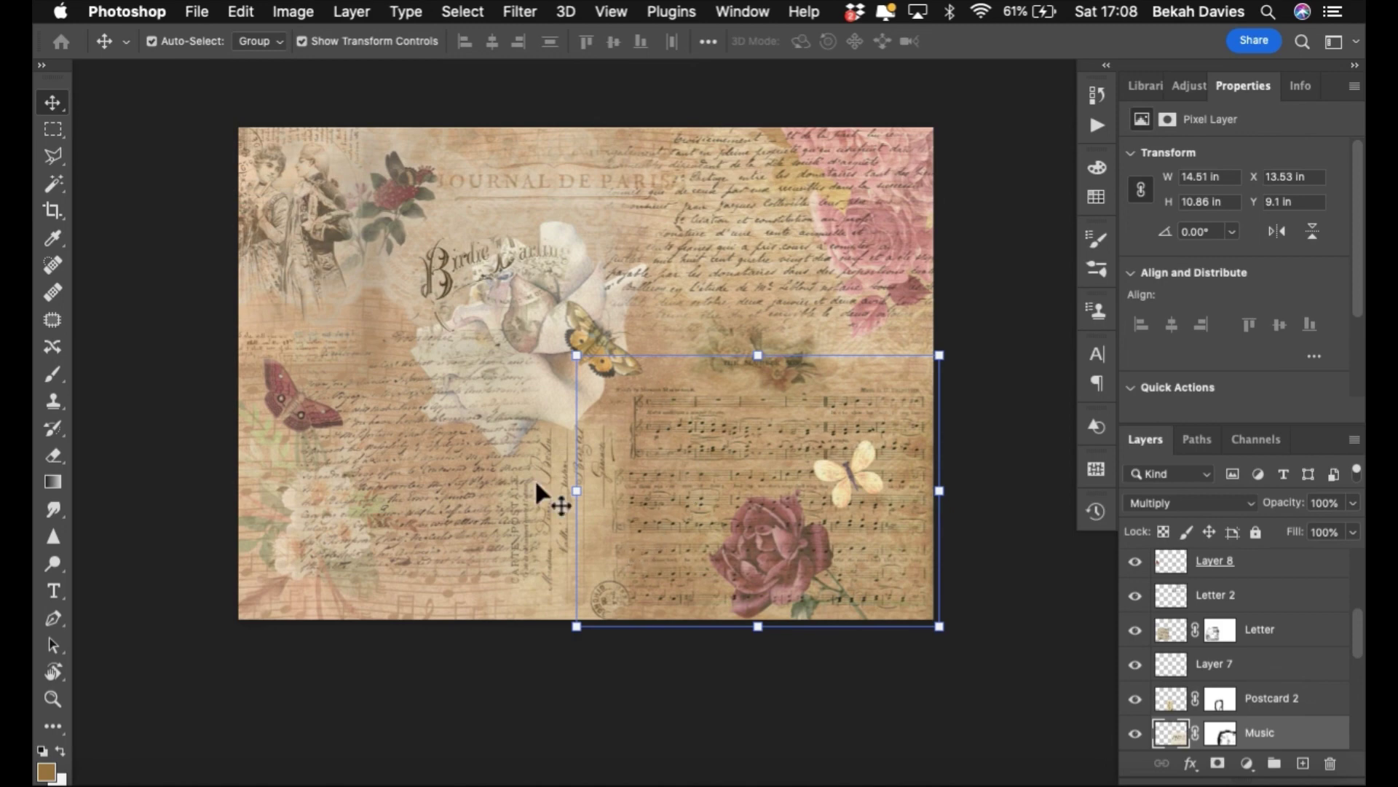
pyautogui.click(879, 231)
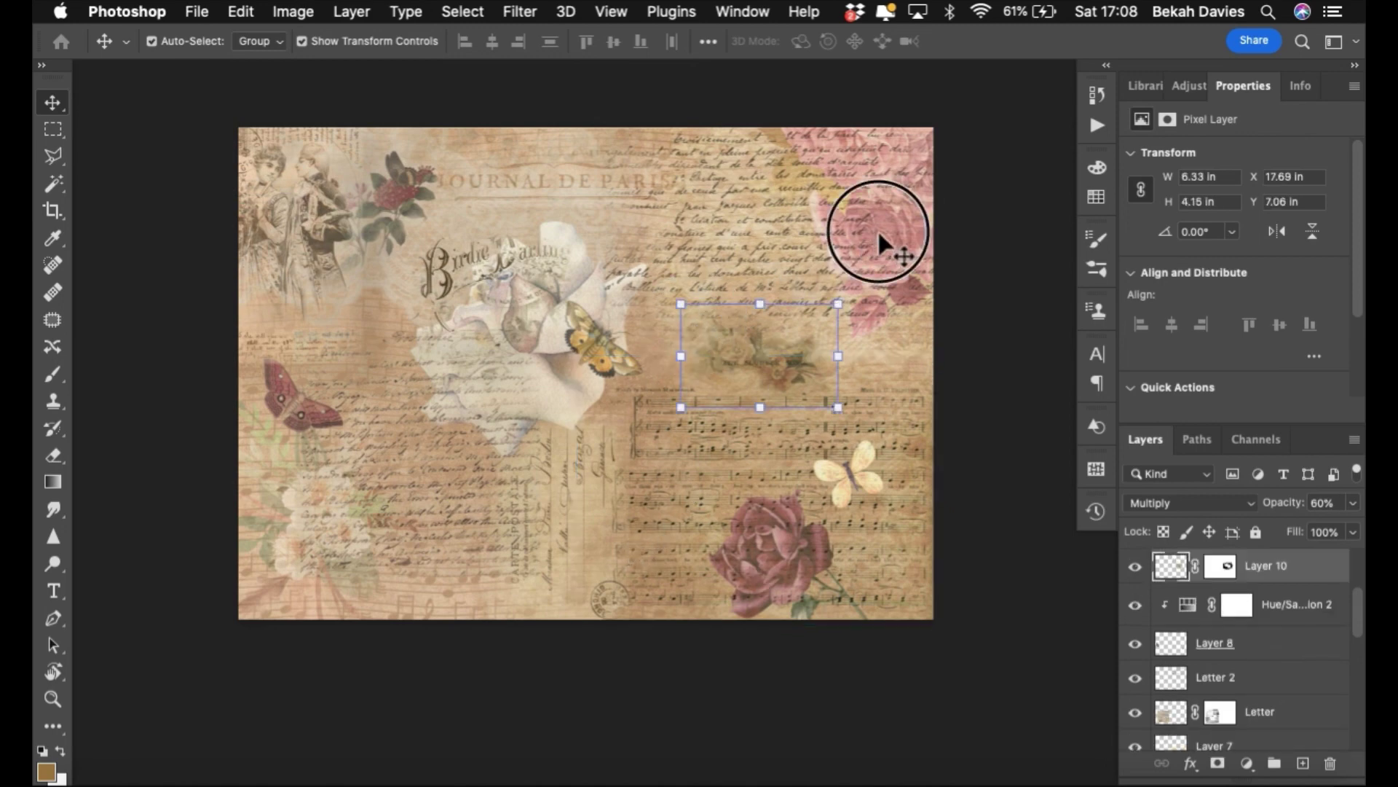
pyautogui.click(422, 183)
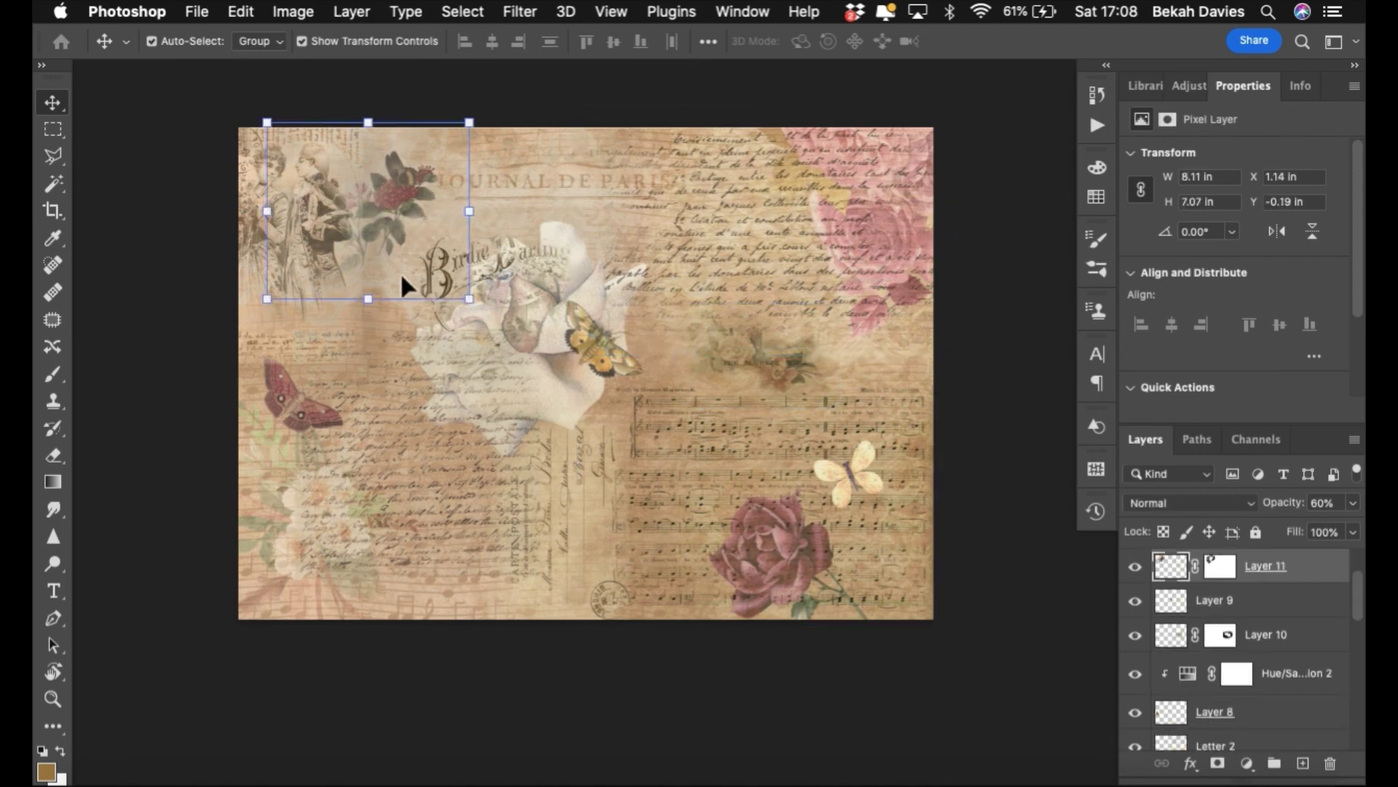
pyautogui.click(297, 409)
pyautogui.click(356, 514)
pyautogui.click(290, 573)
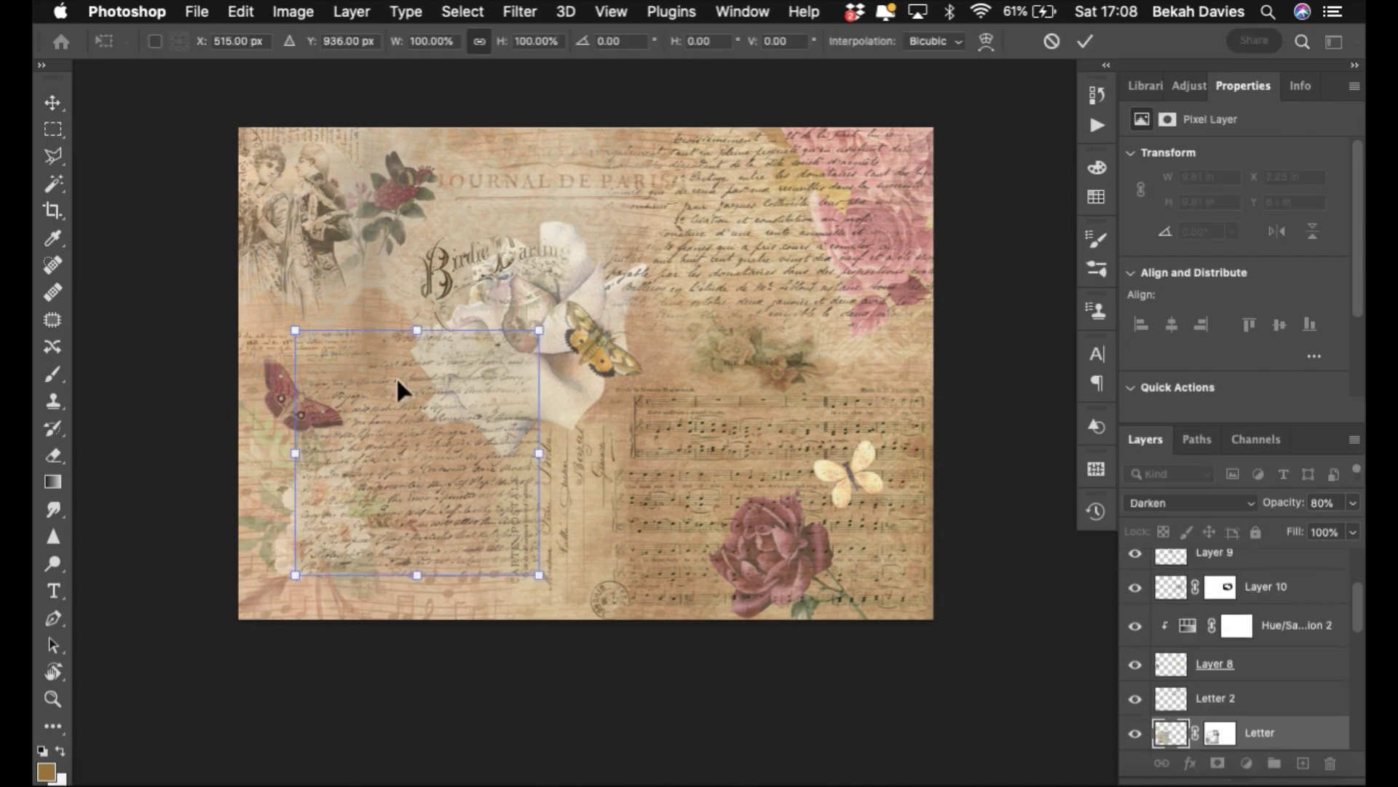
pyautogui.press('Return')
pyautogui.click(276, 614)
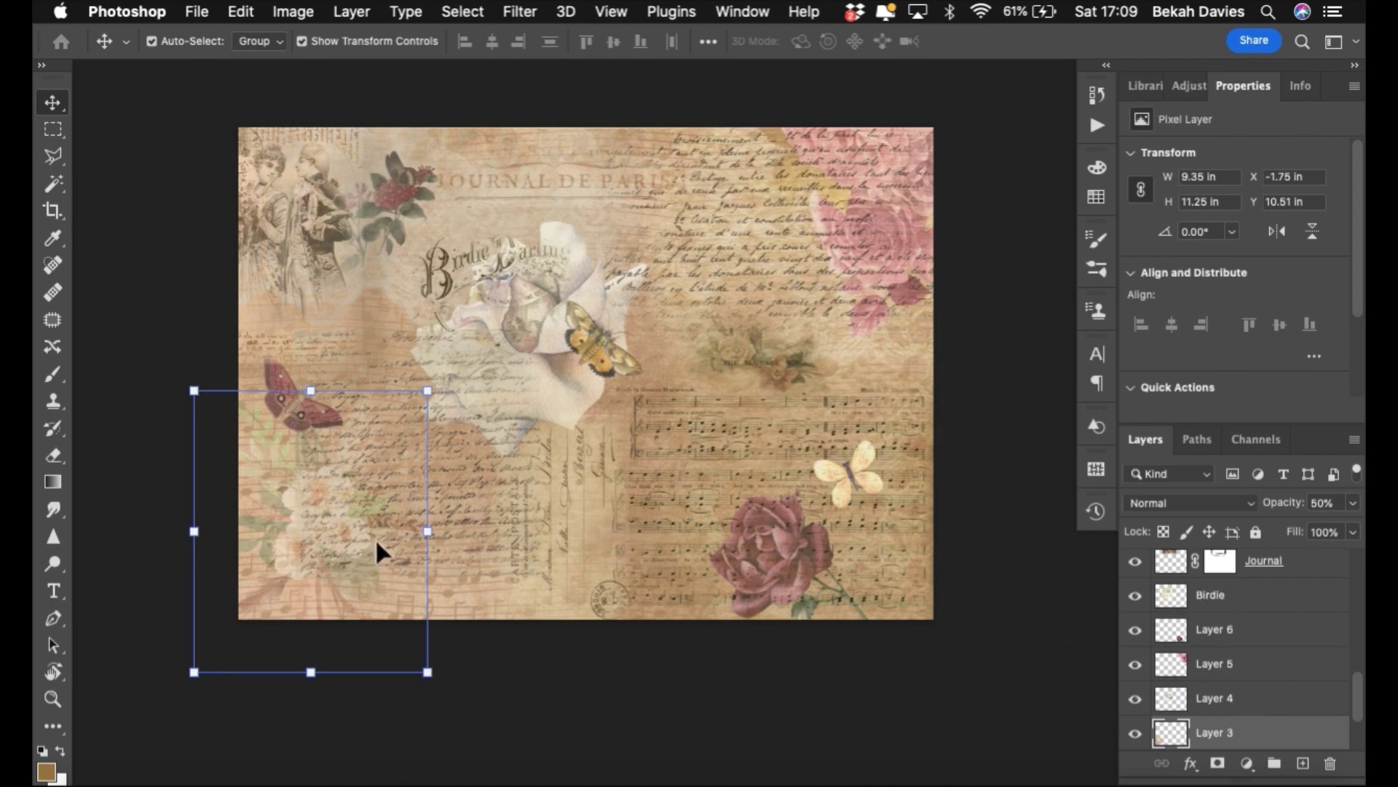
# - Try shifting the sheet music on the Music layer slightly up and to the right
pyautogui.click(662, 508)
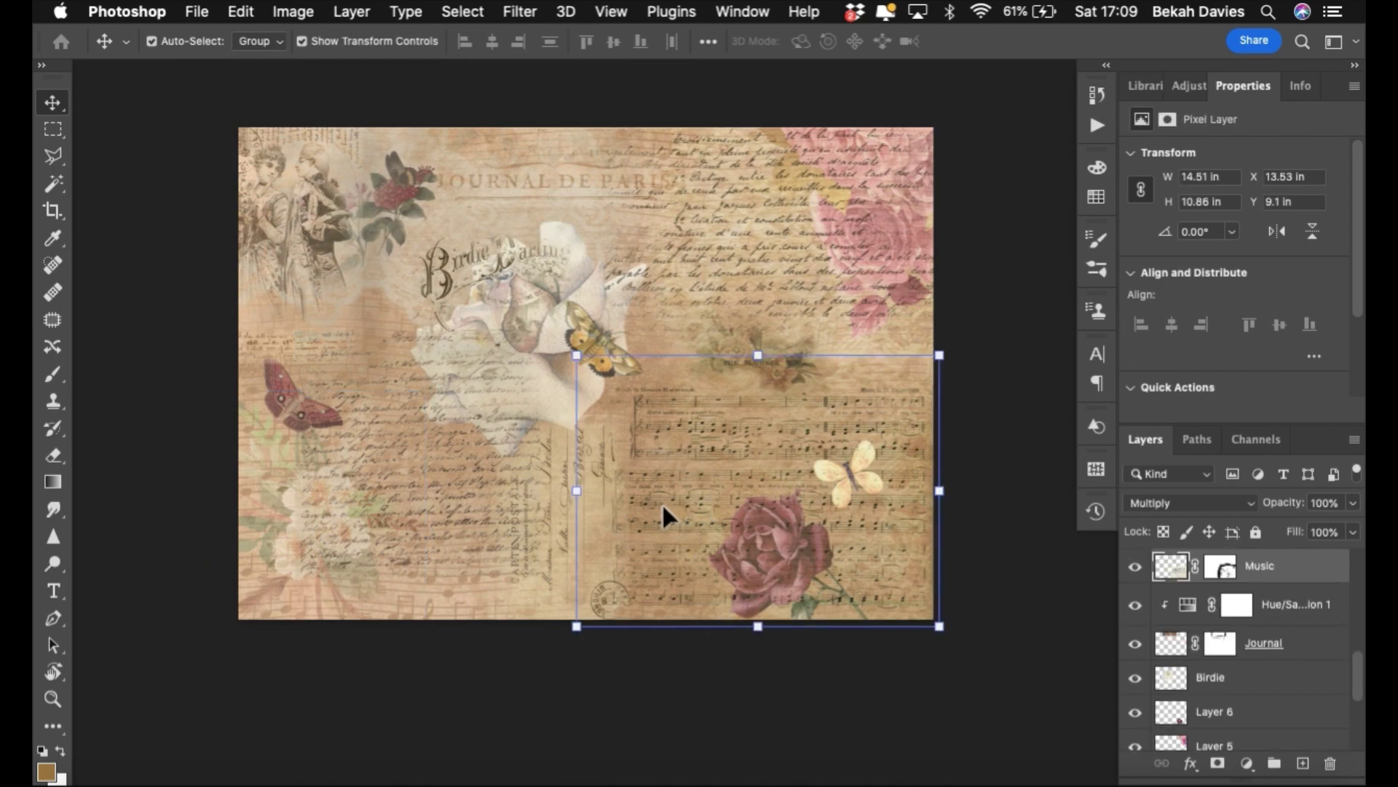
pyautogui.moveTo(658, 503)
pyautogui.mouseDown()
pyautogui.moveTo(671, 501)
pyautogui.moveTo(667, 469)
pyautogui.moveTo(636, 514)
pyautogui.moveTo(723, 534)
pyautogui.moveTo(663, 497)
pyautogui.mouseUp()
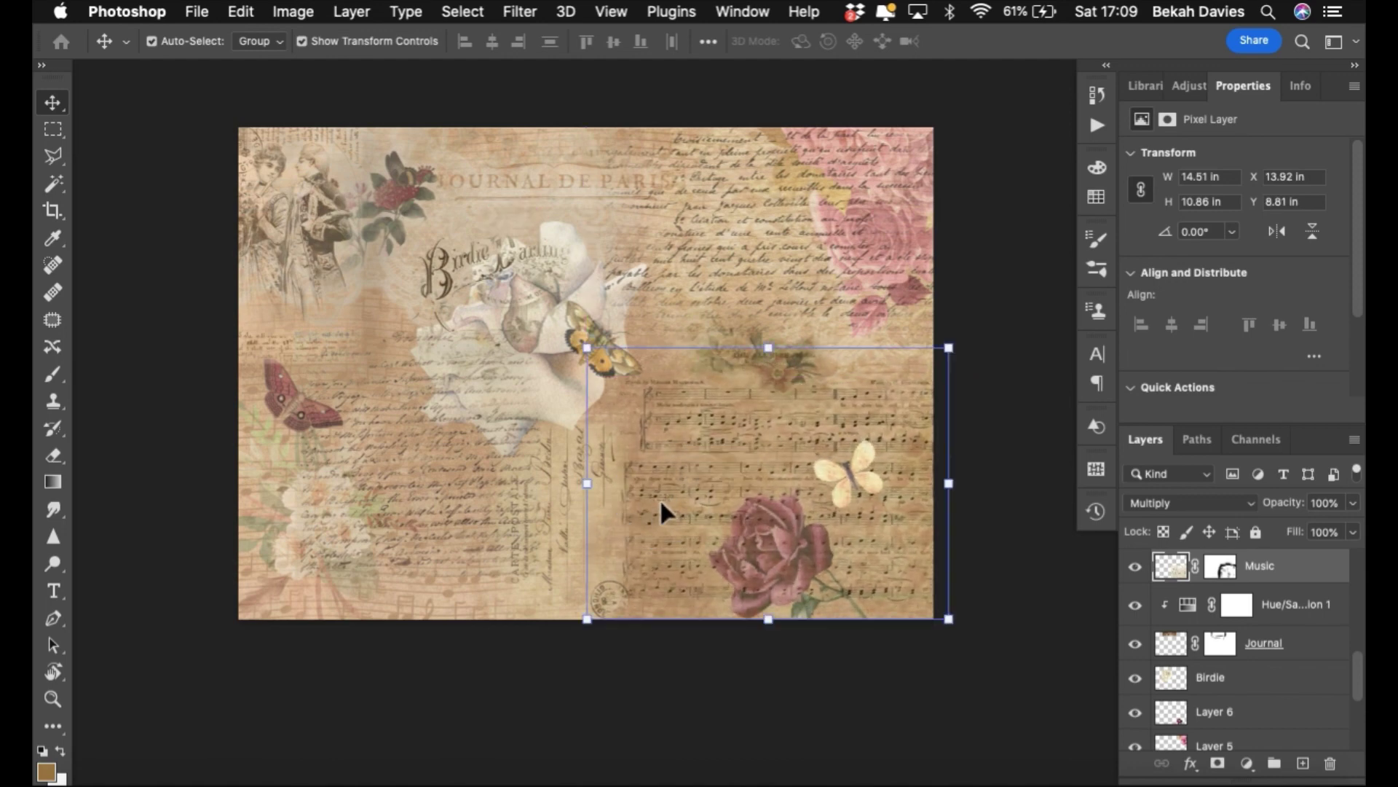
pyautogui.keyDown('super'); pyautogui.click(955, 537); pyautogui.keyUp('super')
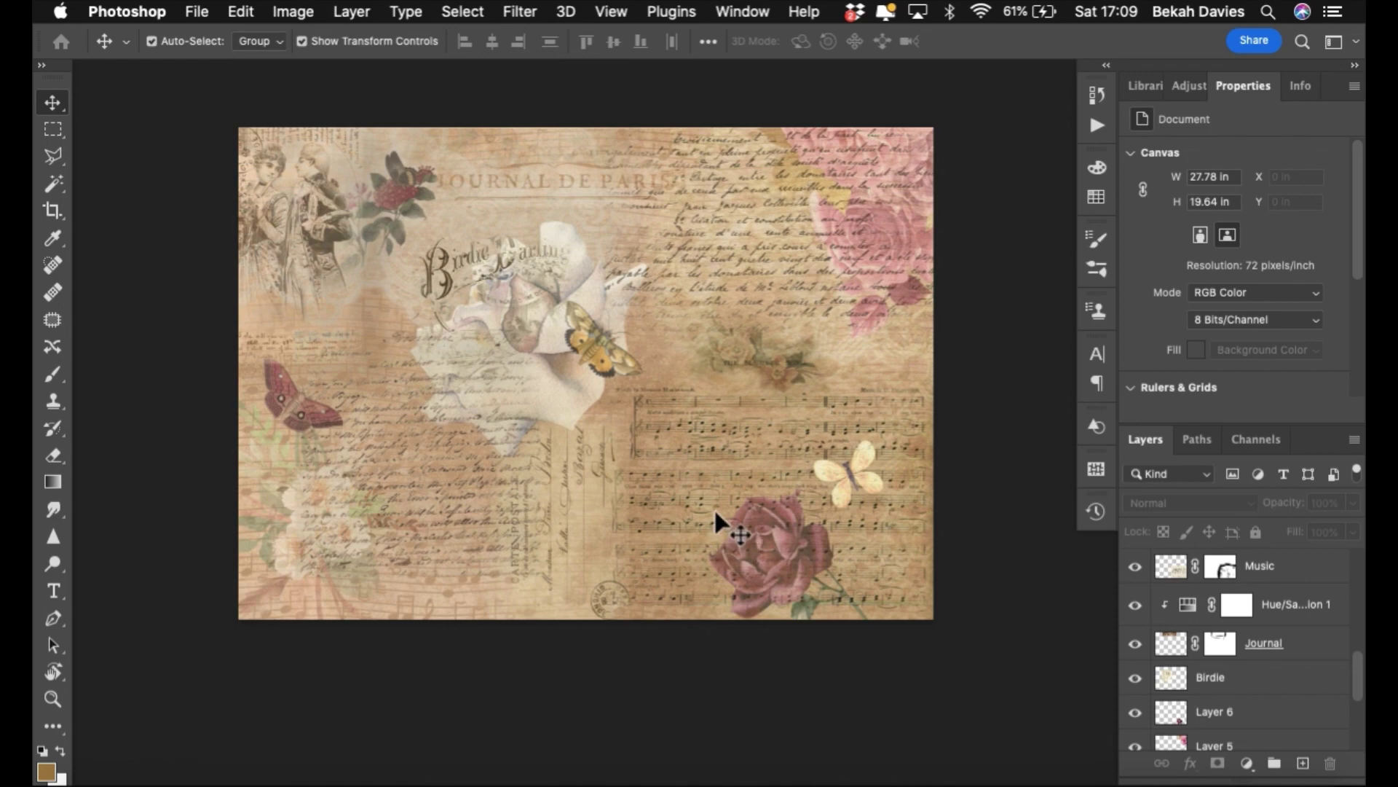
pyautogui.click(1223, 645)
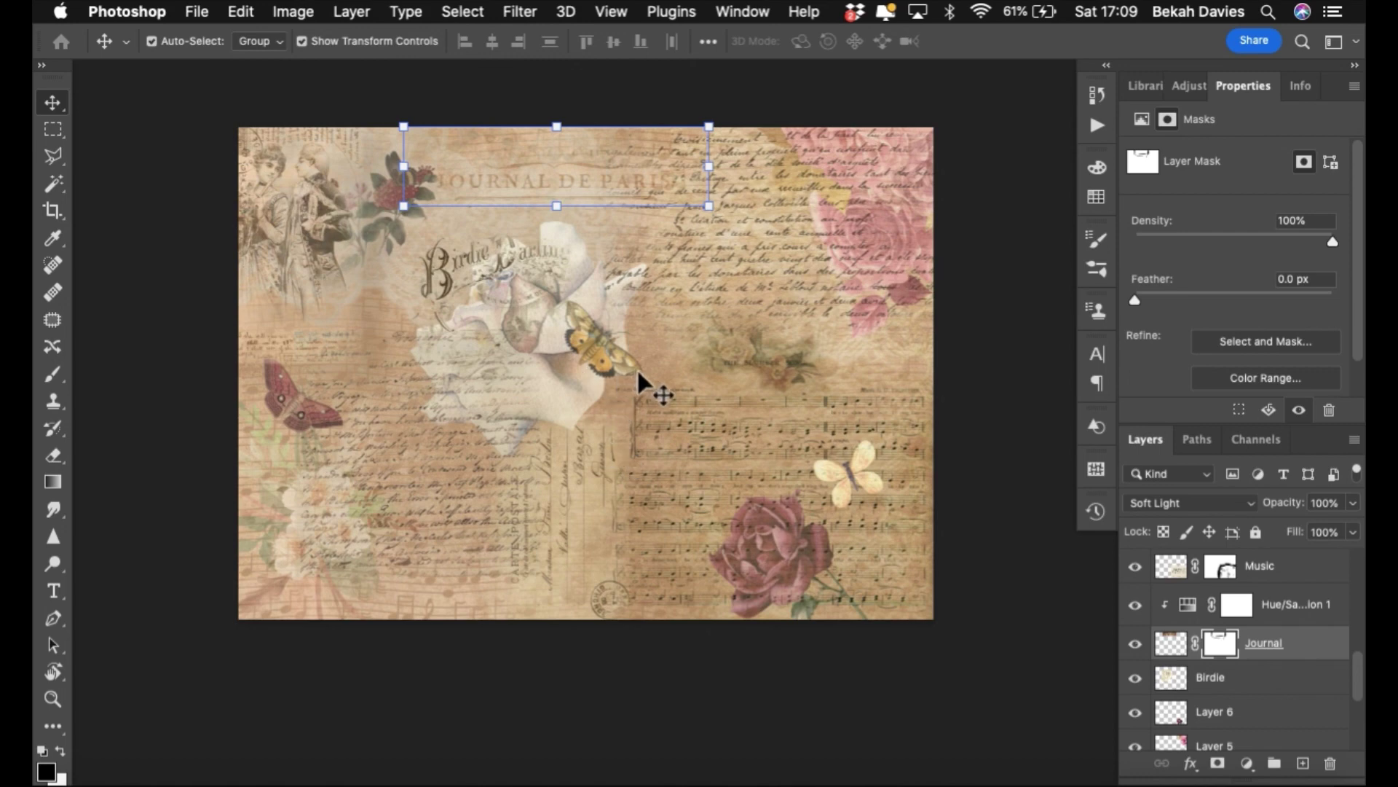
pyautogui.click(593, 344)
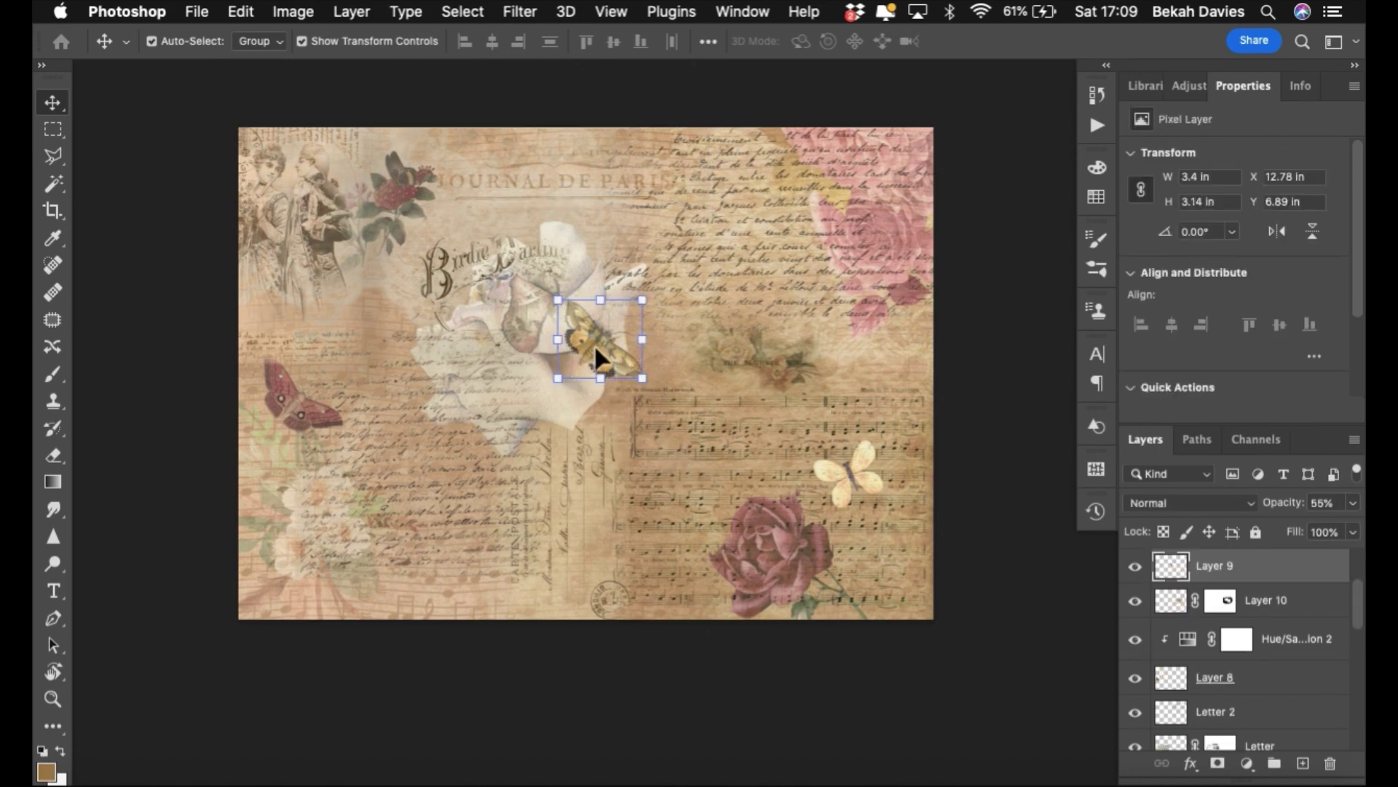
# - Fill the Music layer's mask with black, and disable and re-enable the mask to compare the sheet music hidden and shown
pyautogui.click(680, 464)
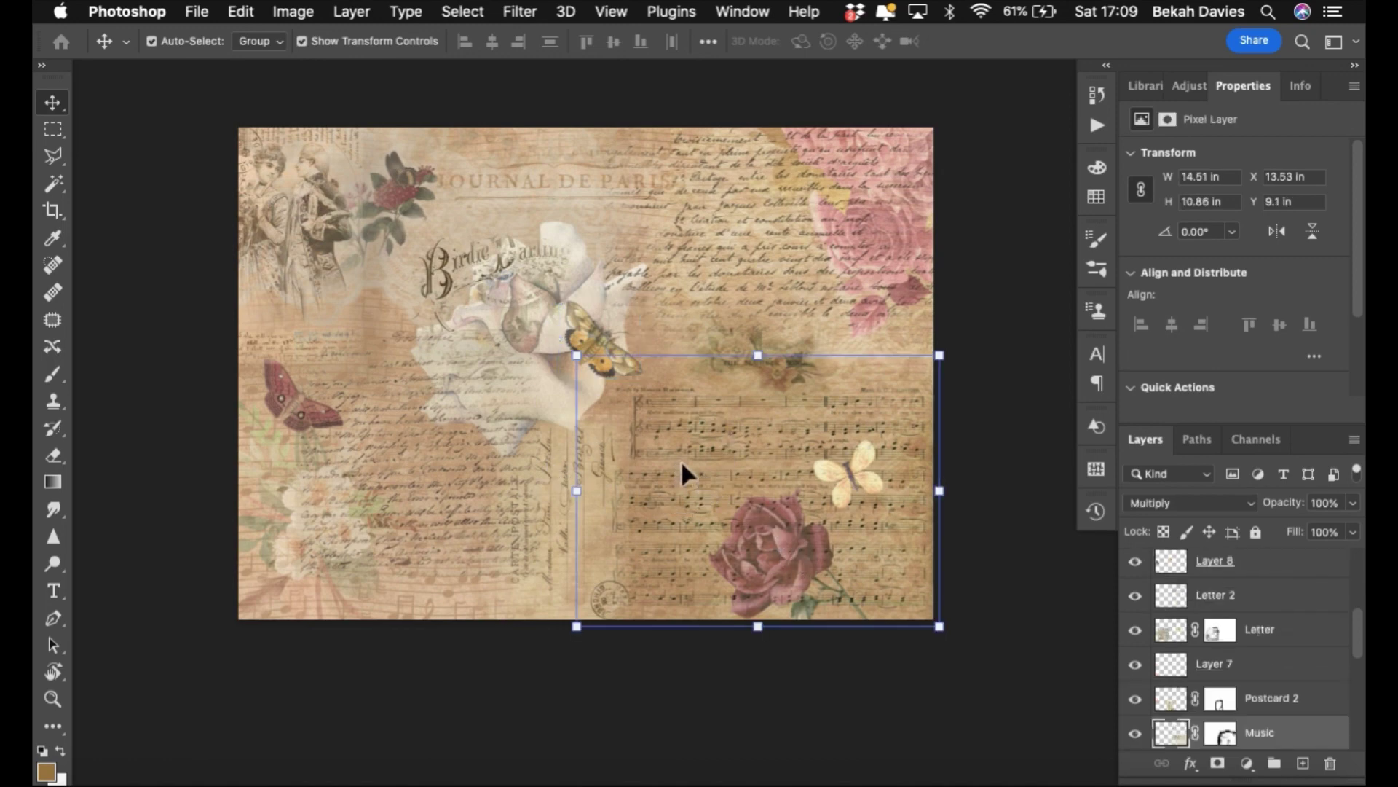
pyautogui.click(1223, 734)
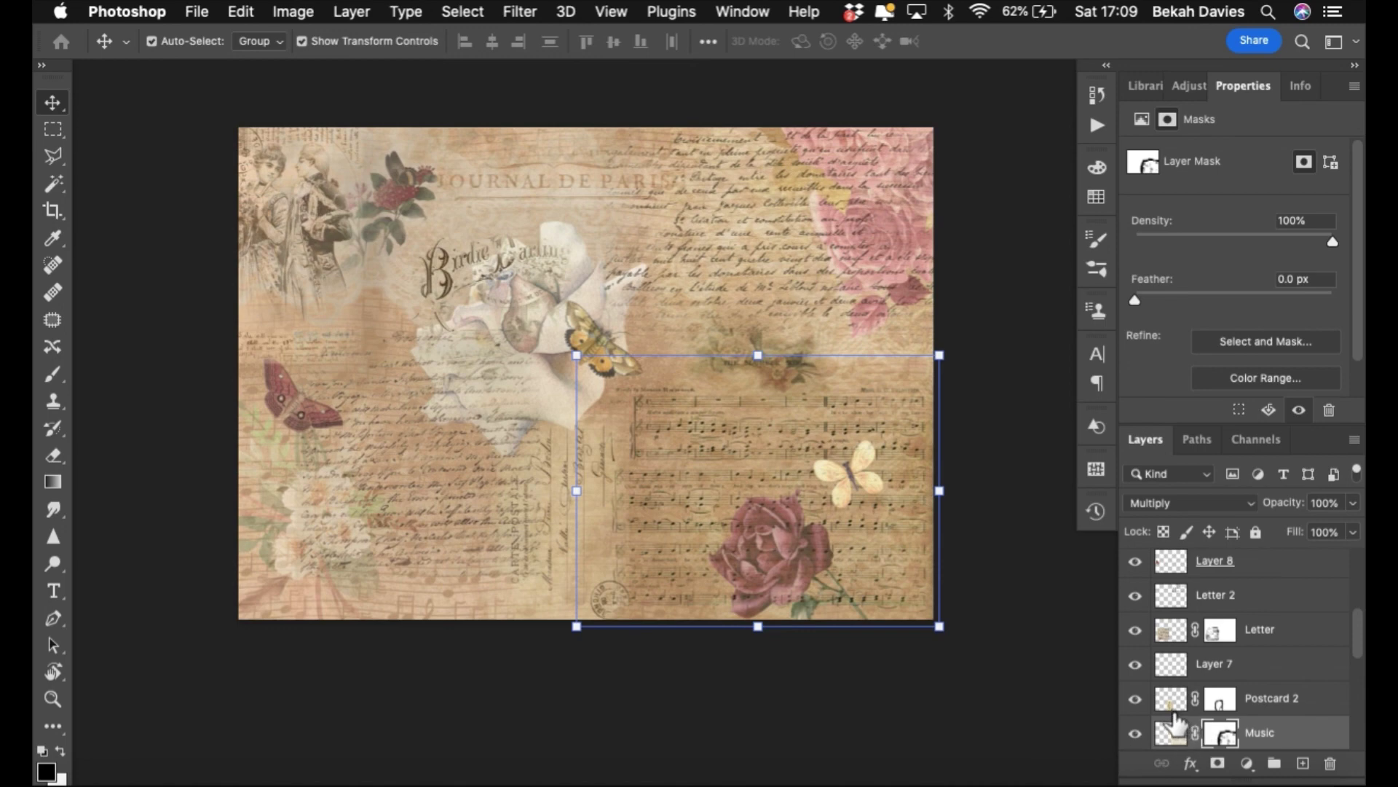
pyautogui.moveTo(1175, 725); pyautogui.dragTo(1176, 685)
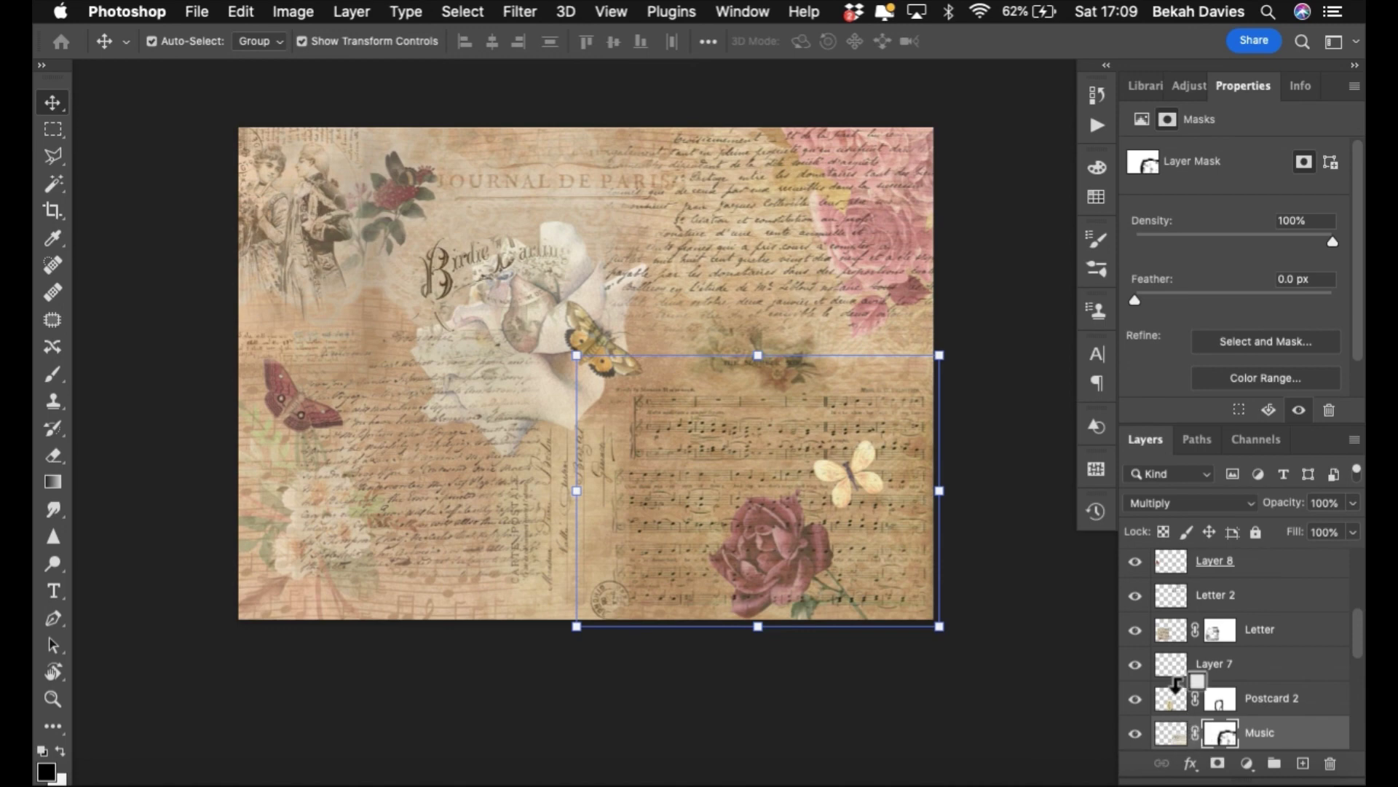
pyautogui.hotkey('alt', 'BackSpace')
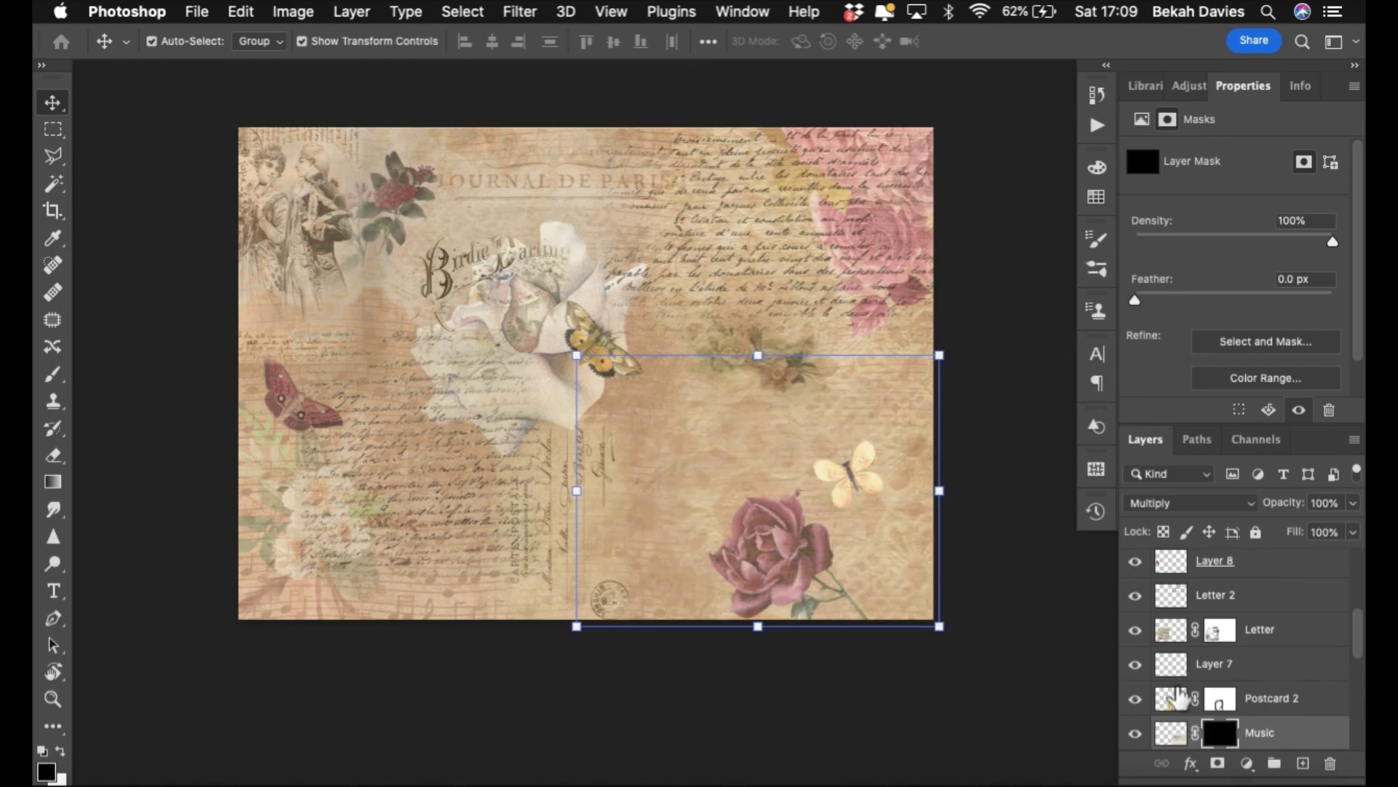
pyautogui.keyDown('shift'); pyautogui.click(1221, 735); pyautogui.keyUp('shift')
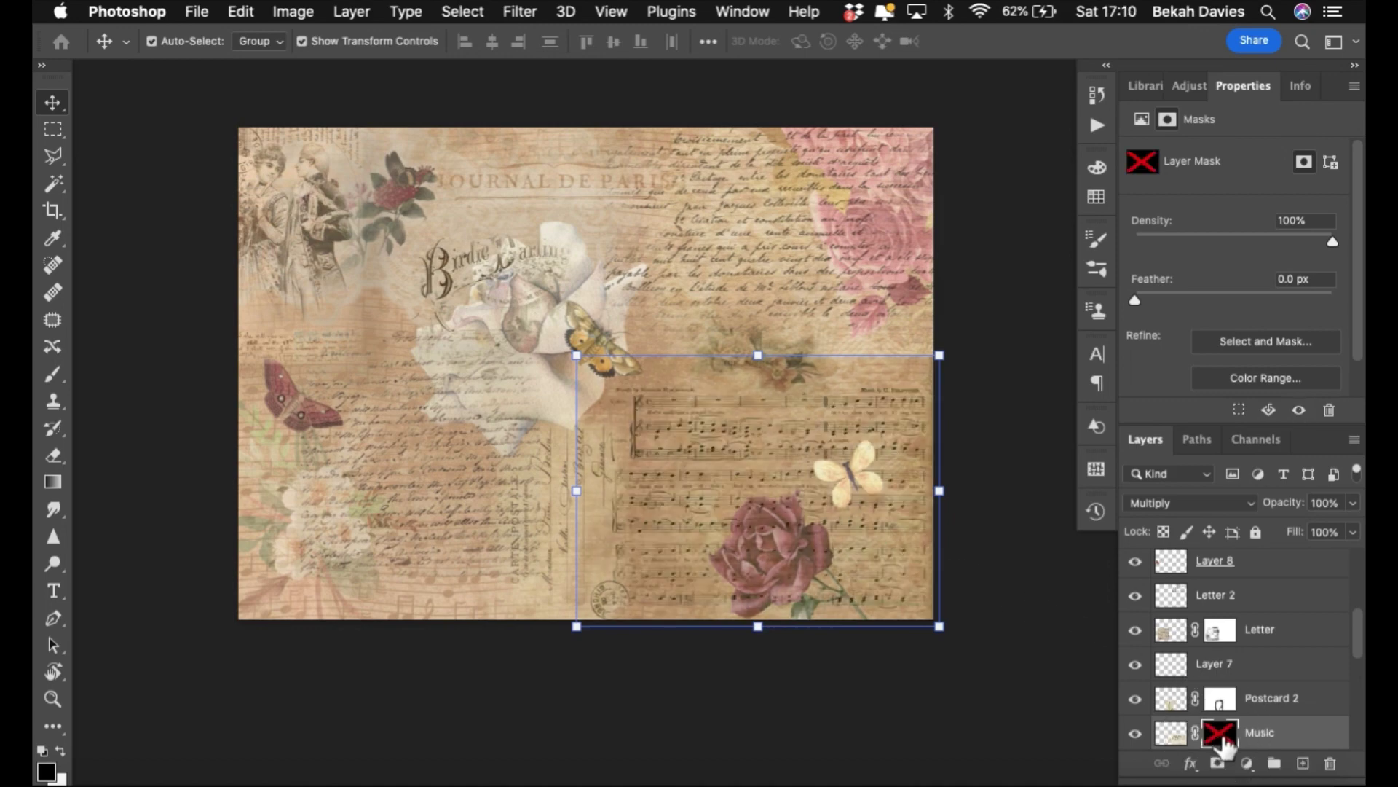
pyautogui.keyDown('shift'); pyautogui.click(1224, 740); pyautogui.keyUp('shift')
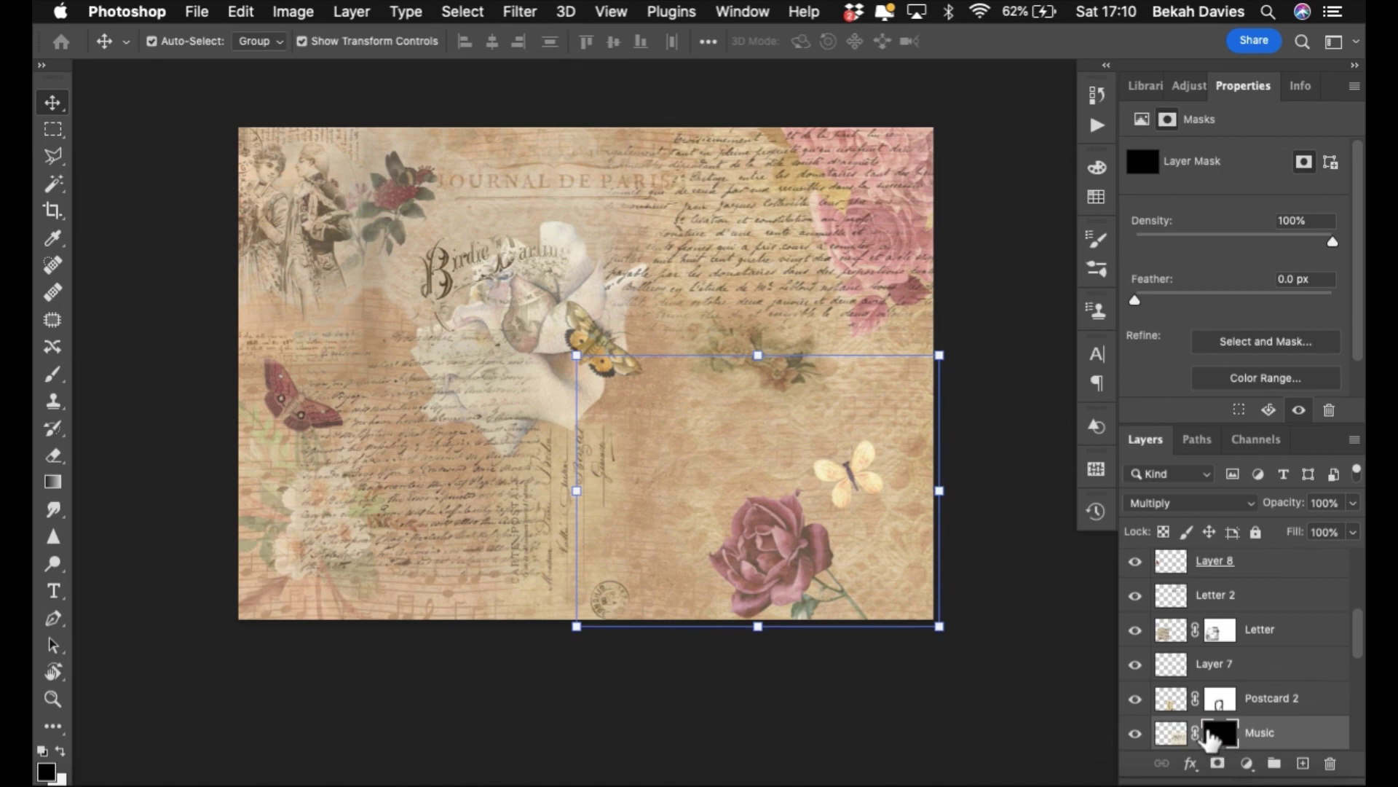
# - Paint white on the Music layer's mask with a 250-size brush at 20% opacity to softly reveal the sheet music around the dark rose
pyautogui.press('b')
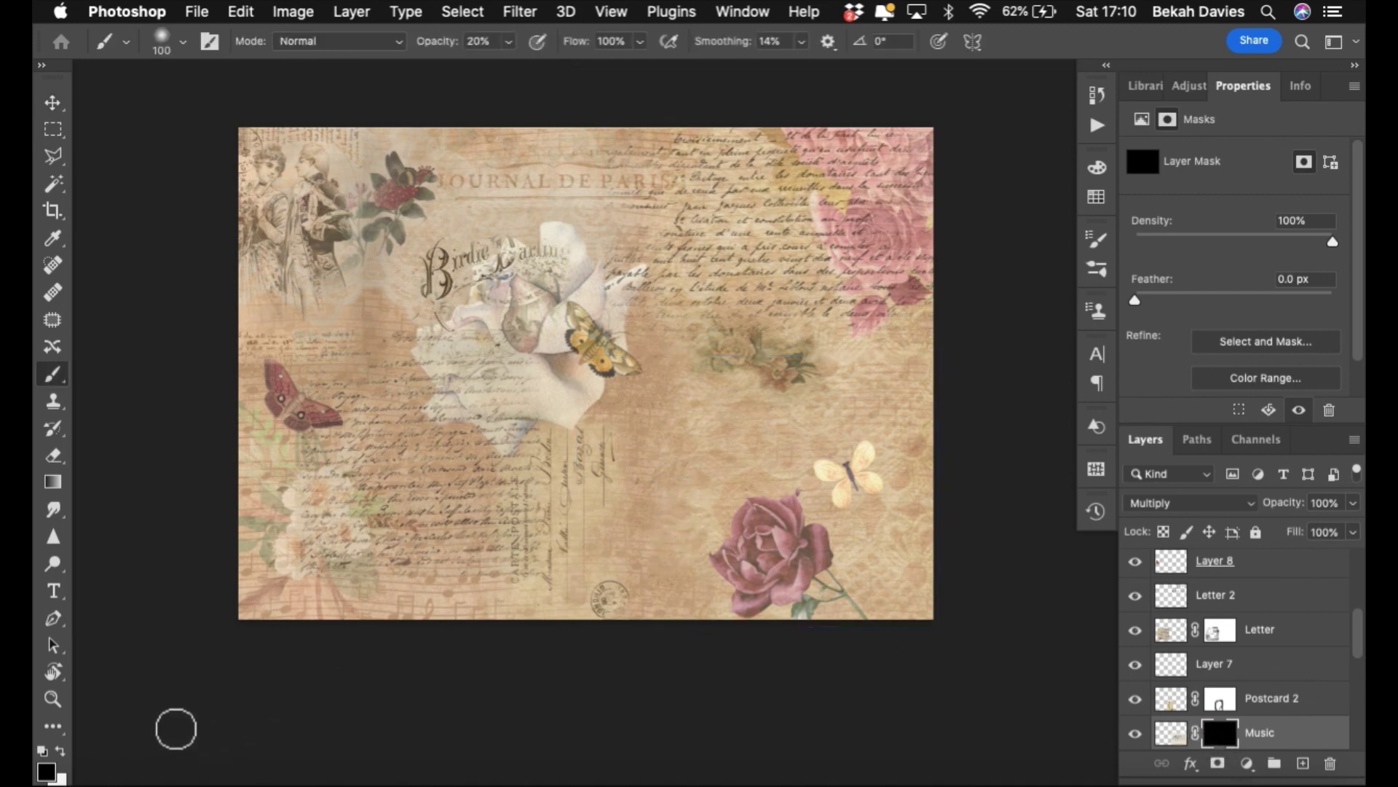
pyautogui.press('x')
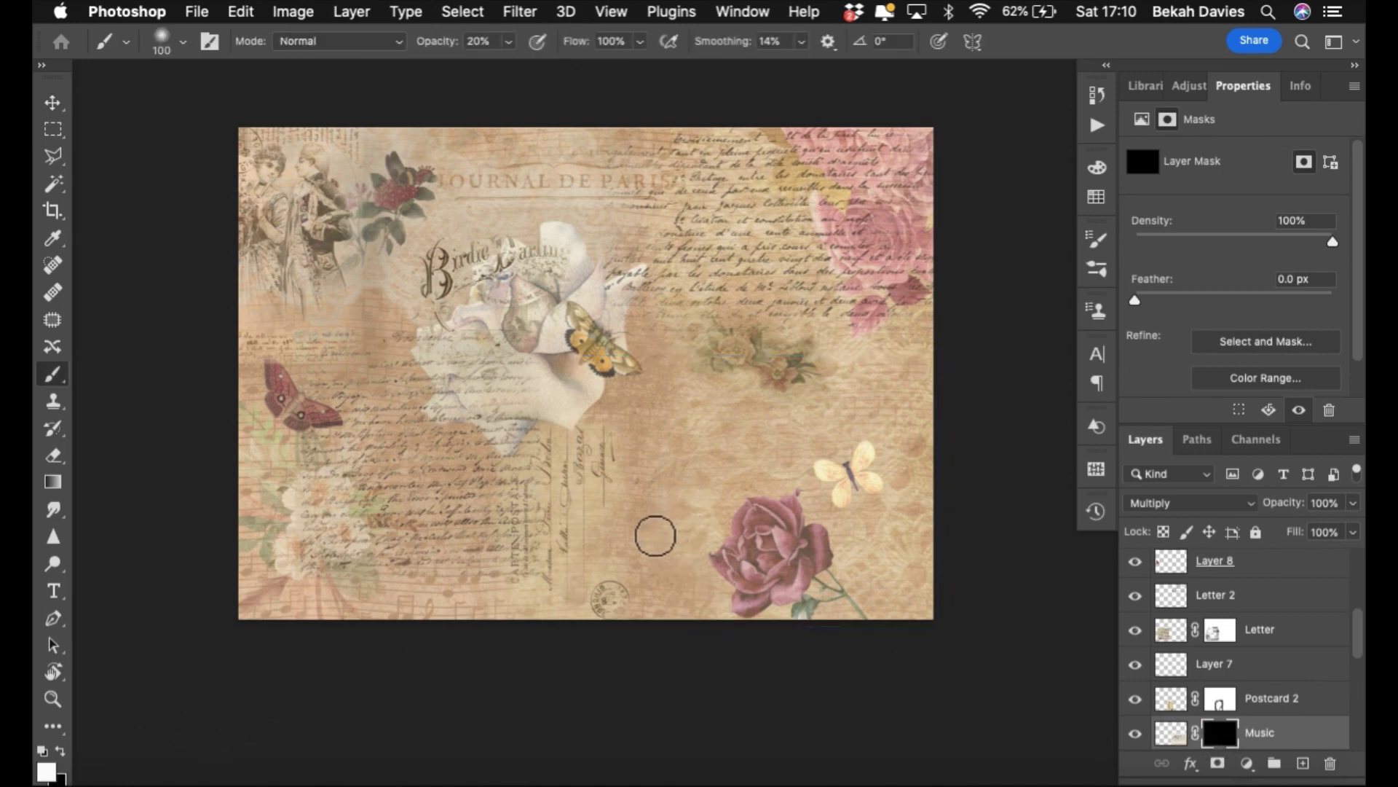
pyautogui.press(']')
pyautogui.press(']')
pyautogui.press(']')
pyautogui.press(']')
pyautogui.press(']')
pyautogui.moveTo(702, 494)
pyautogui.mouseDown()
pyautogui.moveTo(693, 531)
pyautogui.moveTo(712, 570)
pyautogui.moveTo(752, 494)
pyautogui.moveTo(802, 499)
pyautogui.moveTo(714, 487)
pyautogui.moveTo(693, 468)
pyautogui.moveTo(886, 466)
pyautogui.mouseUp()
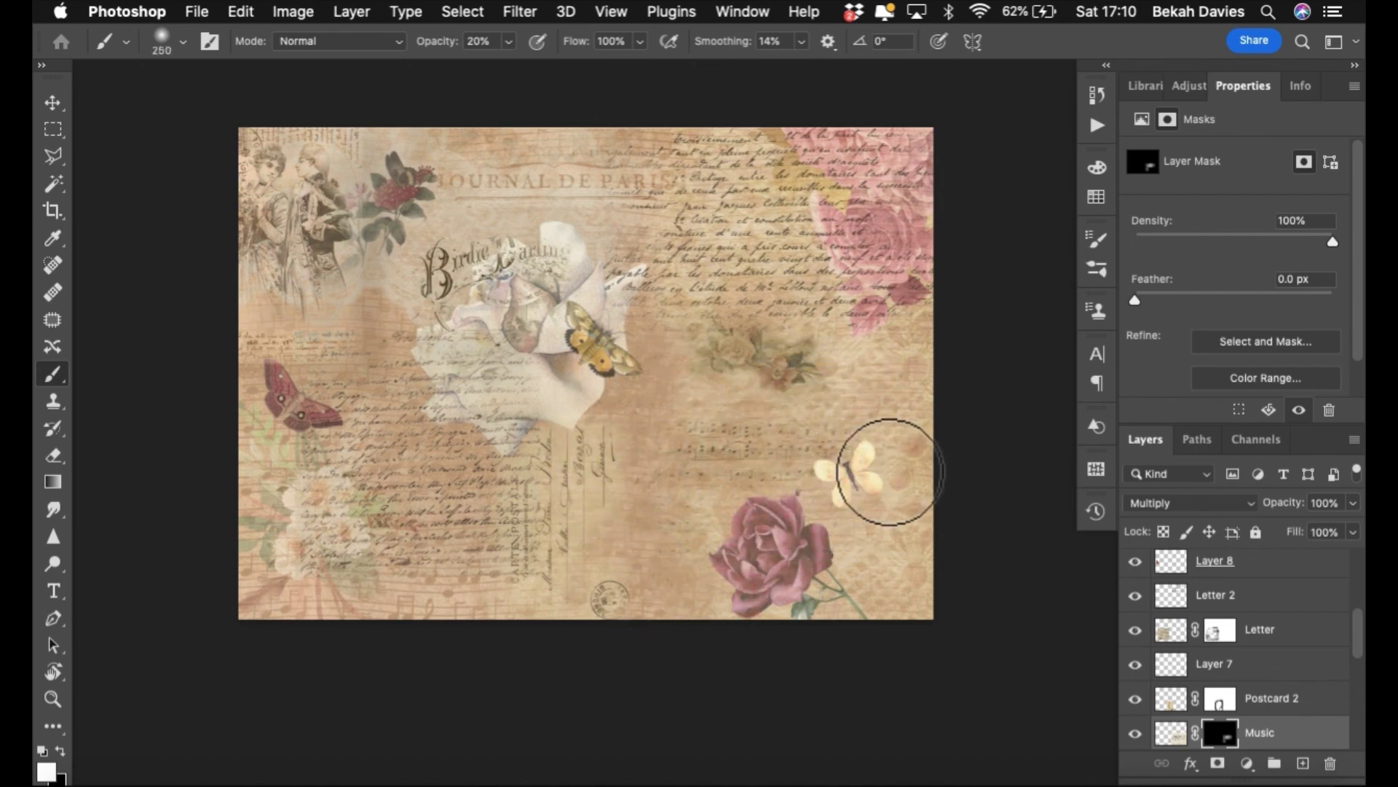
pyautogui.moveTo(718, 609)
pyautogui.mouseDown()
pyautogui.moveTo(890, 612)
pyautogui.moveTo(923, 537)
pyautogui.moveTo(911, 492)
pyautogui.moveTo(902, 567)
pyautogui.moveTo(857, 602)
pyautogui.moveTo(854, 590)
pyautogui.moveTo(871, 583)
pyautogui.moveTo(883, 619)
pyautogui.moveTo(763, 599)
pyautogui.moveTo(790, 620)
pyautogui.moveTo(771, 629)
pyautogui.moveTo(719, 599)
pyautogui.moveTo(671, 634)
pyautogui.mouseUp()
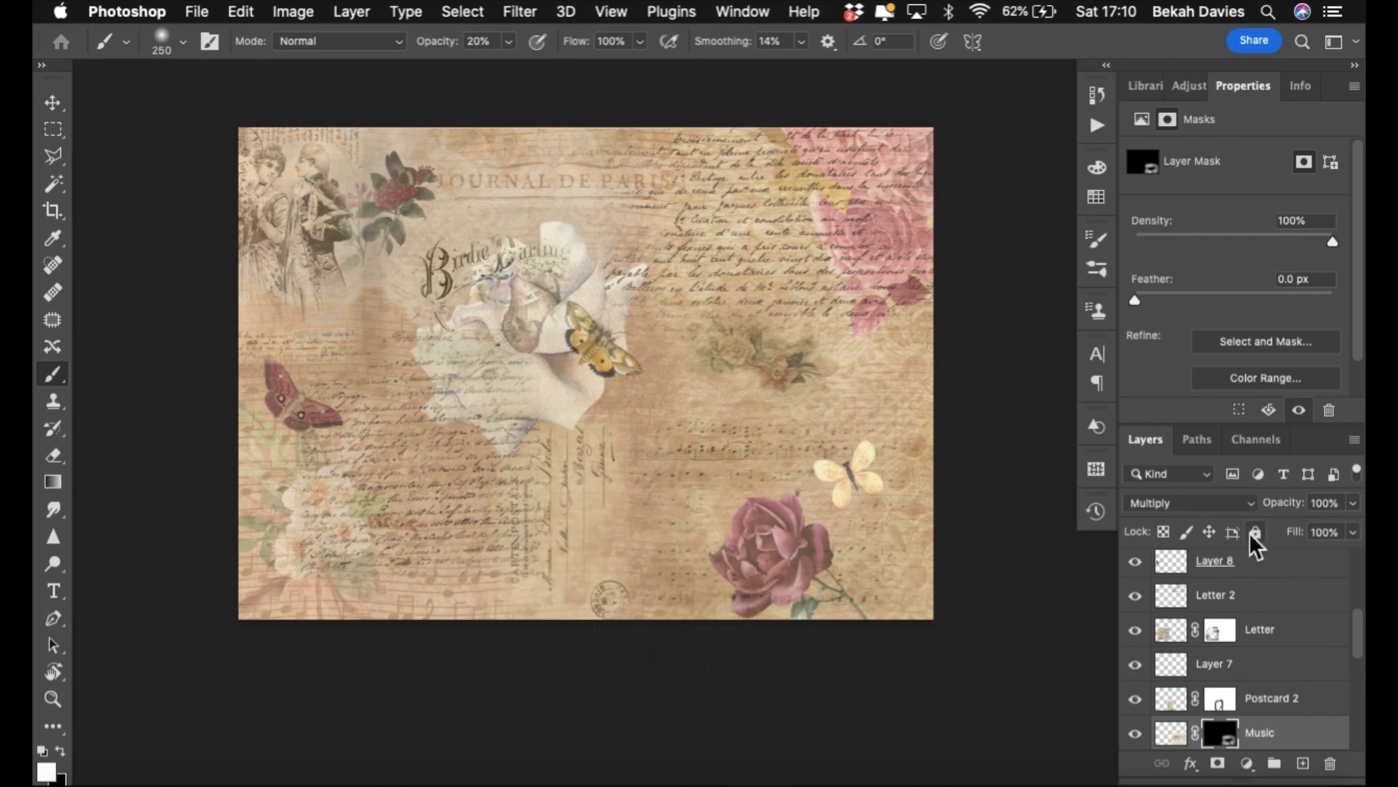
pyautogui.moveTo(852, 531)
pyautogui.mouseDown()
pyautogui.moveTo(749, 524)
pyautogui.moveTo(840, 506)
pyautogui.moveTo(867, 575)
pyautogui.moveTo(805, 505)
pyautogui.moveTo(677, 542)
pyautogui.mouseUp()
# - Undo the white brush strokes and the black fill on the Music layer's mask, back to the earlier painted mask
pyautogui.press('super+z')
pyautogui.press('super+z')
pyautogui.press('super+z')
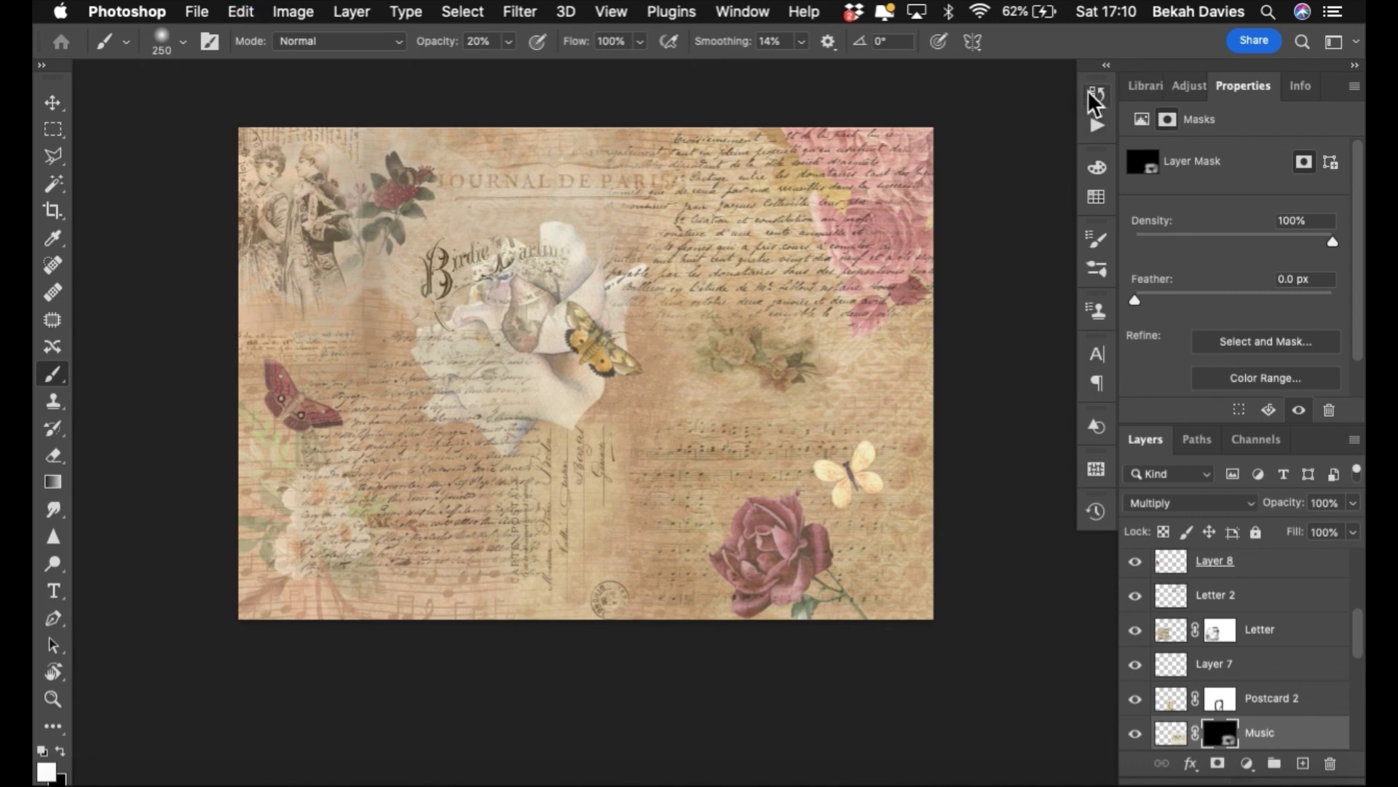
pyautogui.press('super+z')
pyautogui.press('super+z')
pyautogui.press('super+z')
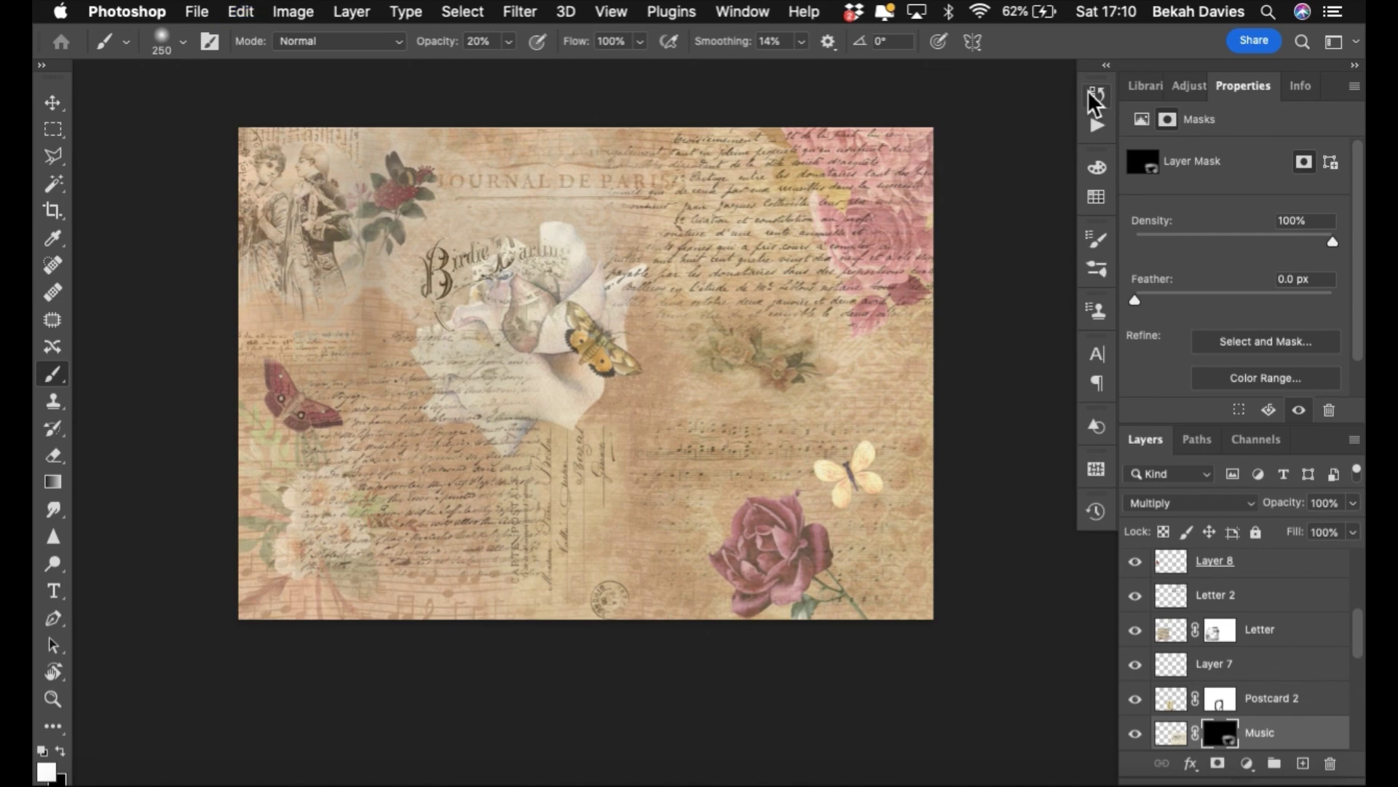
pyautogui.press('super+z')
pyautogui.press('super+z')
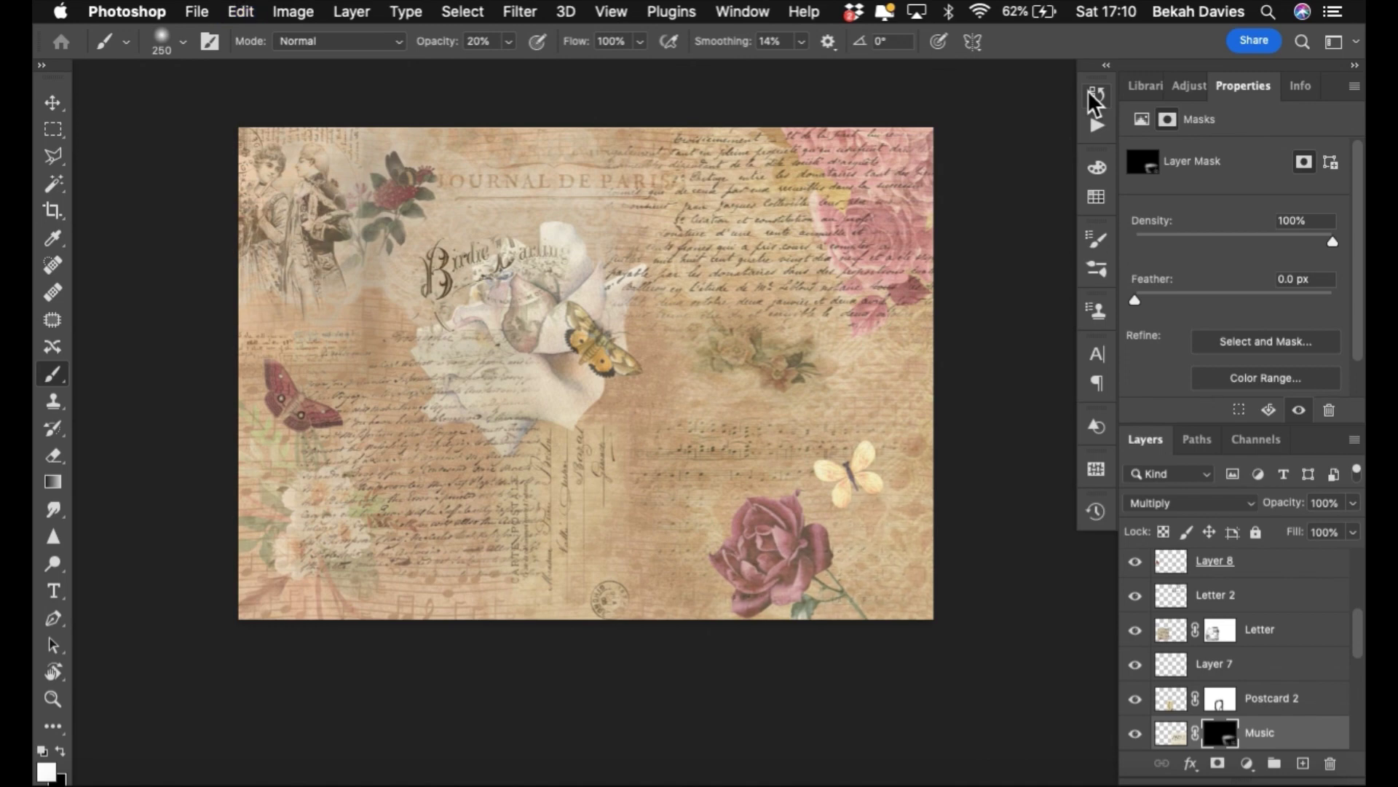
pyautogui.press('super+z')
pyautogui.press('super+z')
pyautogui.press('super+z')
pyautogui.press('super+z')
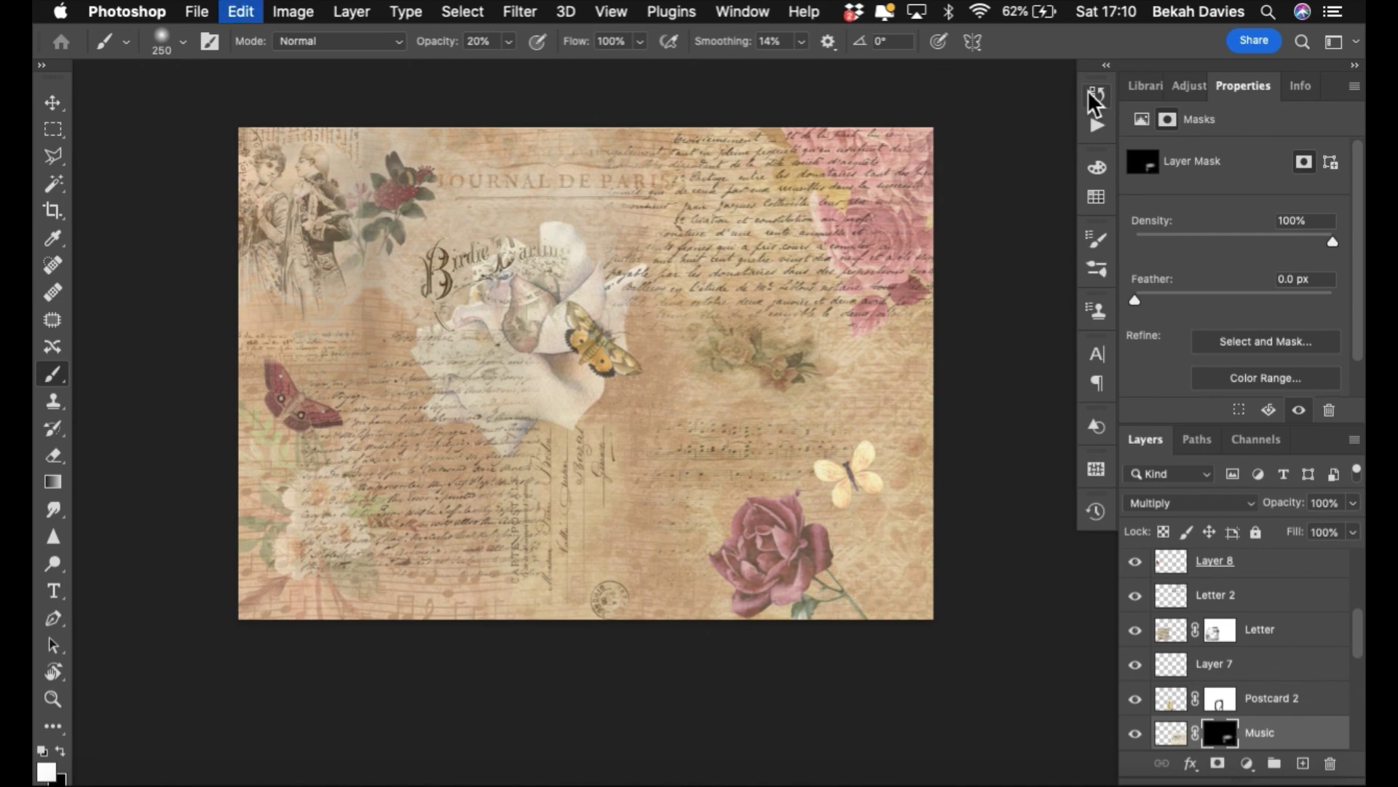
pyautogui.press('super+z')
pyautogui.press('super+z')
pyautogui.press('super+z')
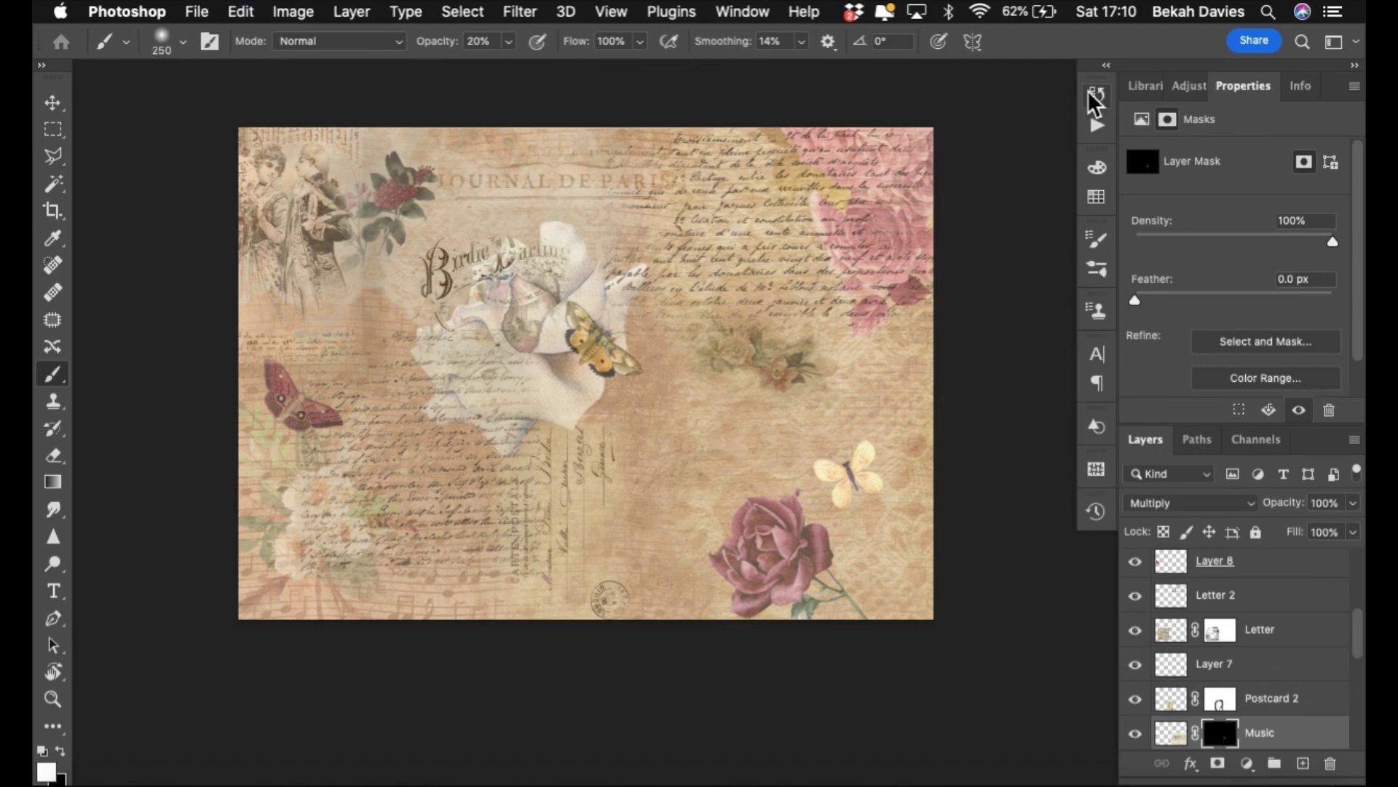
pyautogui.press('super+z')
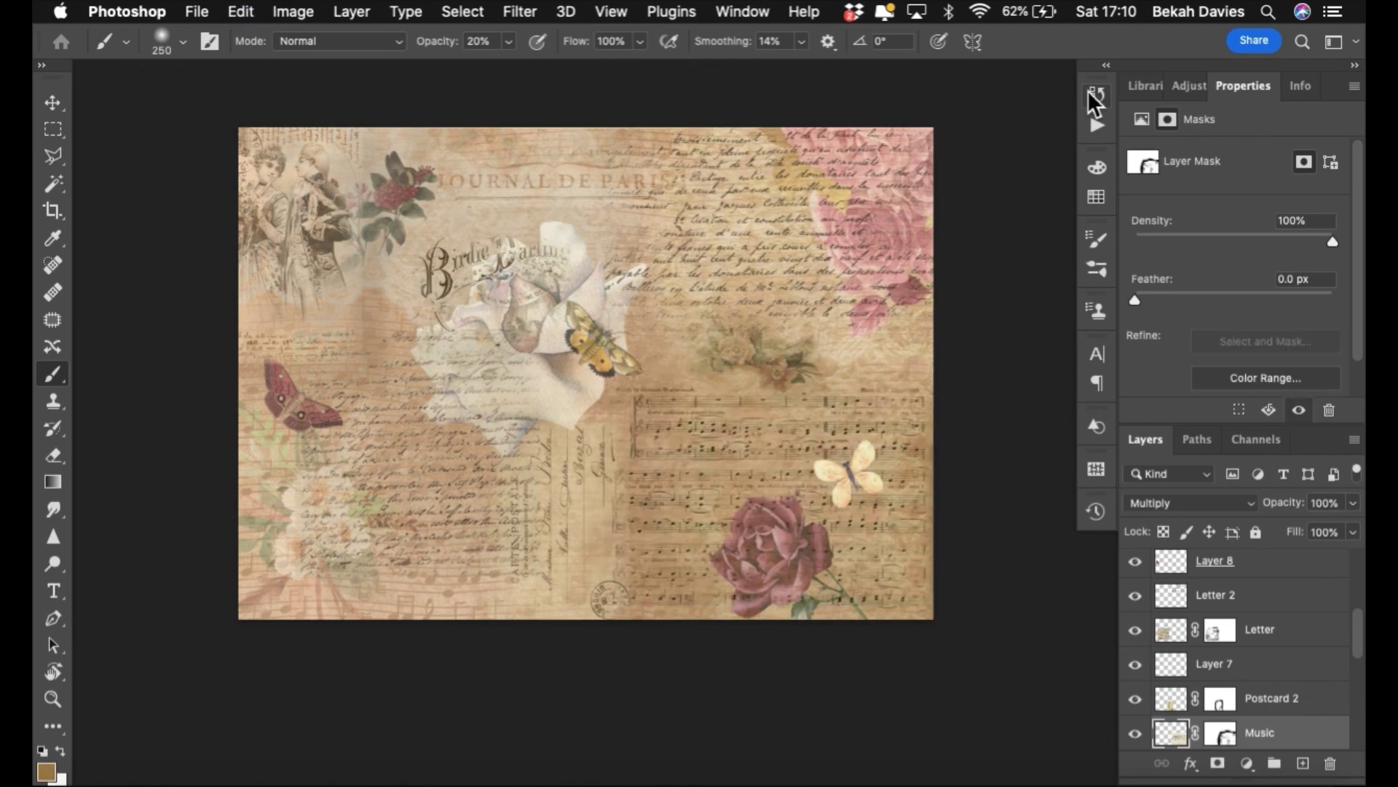
# - Lower the Music layer's opacity to soften the sheet music, deselect the layer, and check the blend up close
pyautogui.press('v')
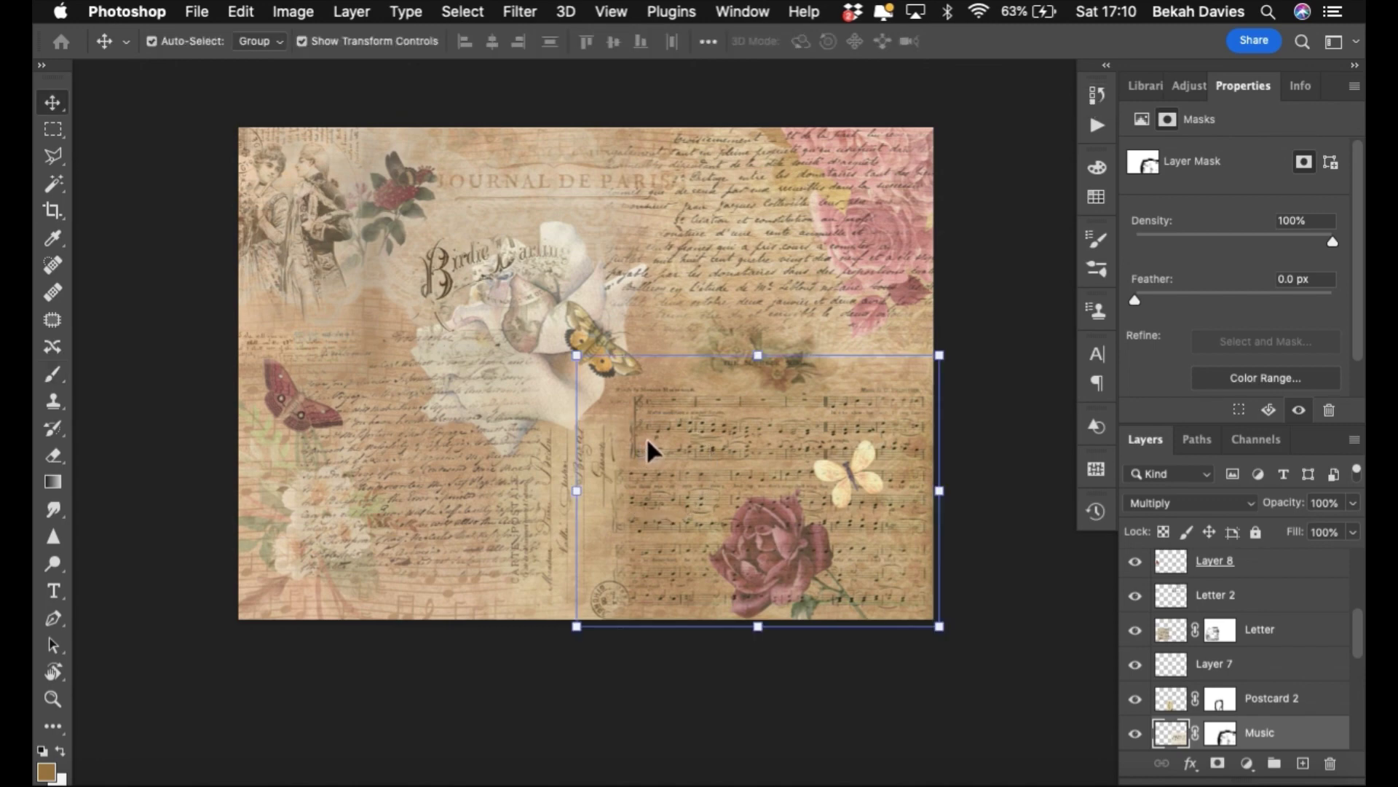
pyautogui.press('8')
pyautogui.press('7')
pyautogui.click(1014, 540)
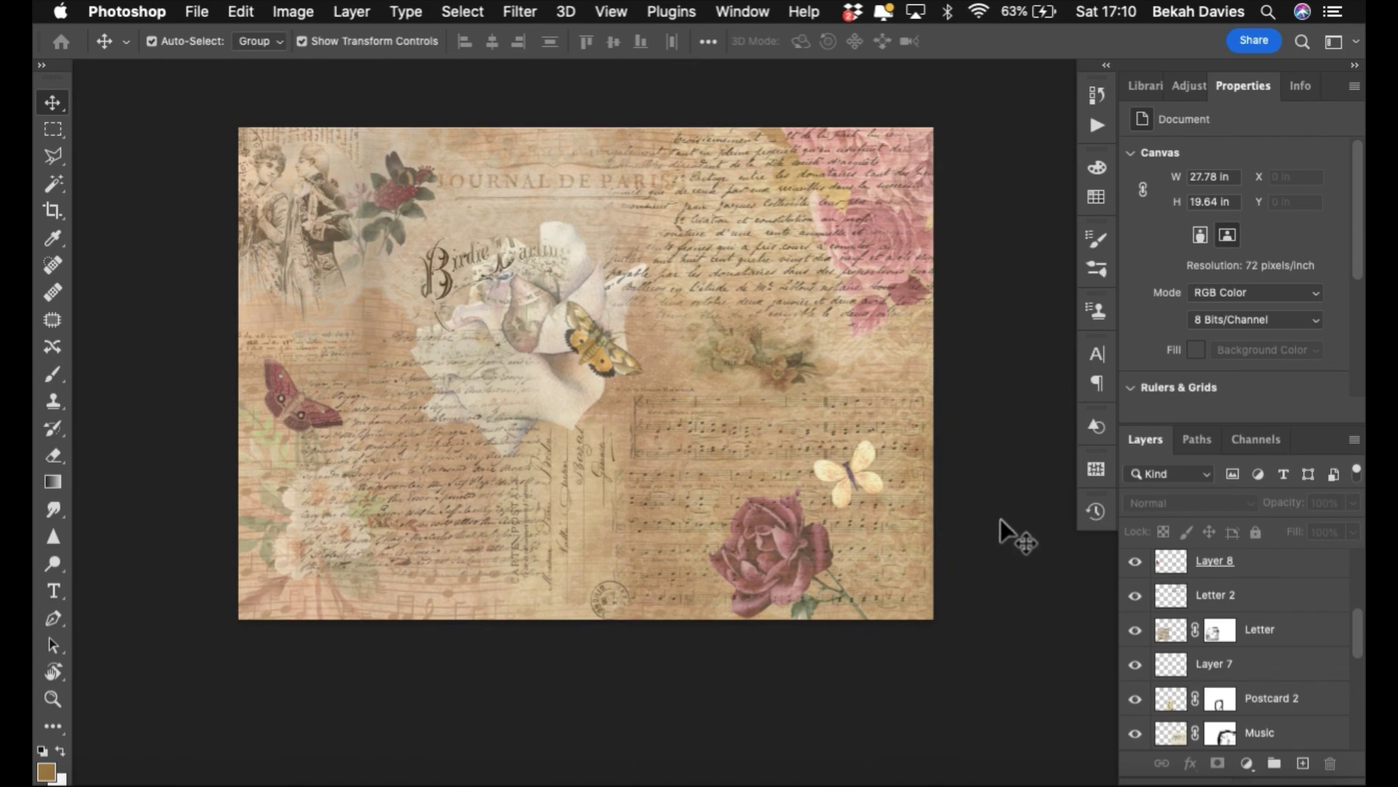
pyautogui.keyDown('super'); pyautogui.click(653, 431); pyautogui.keyUp('super')
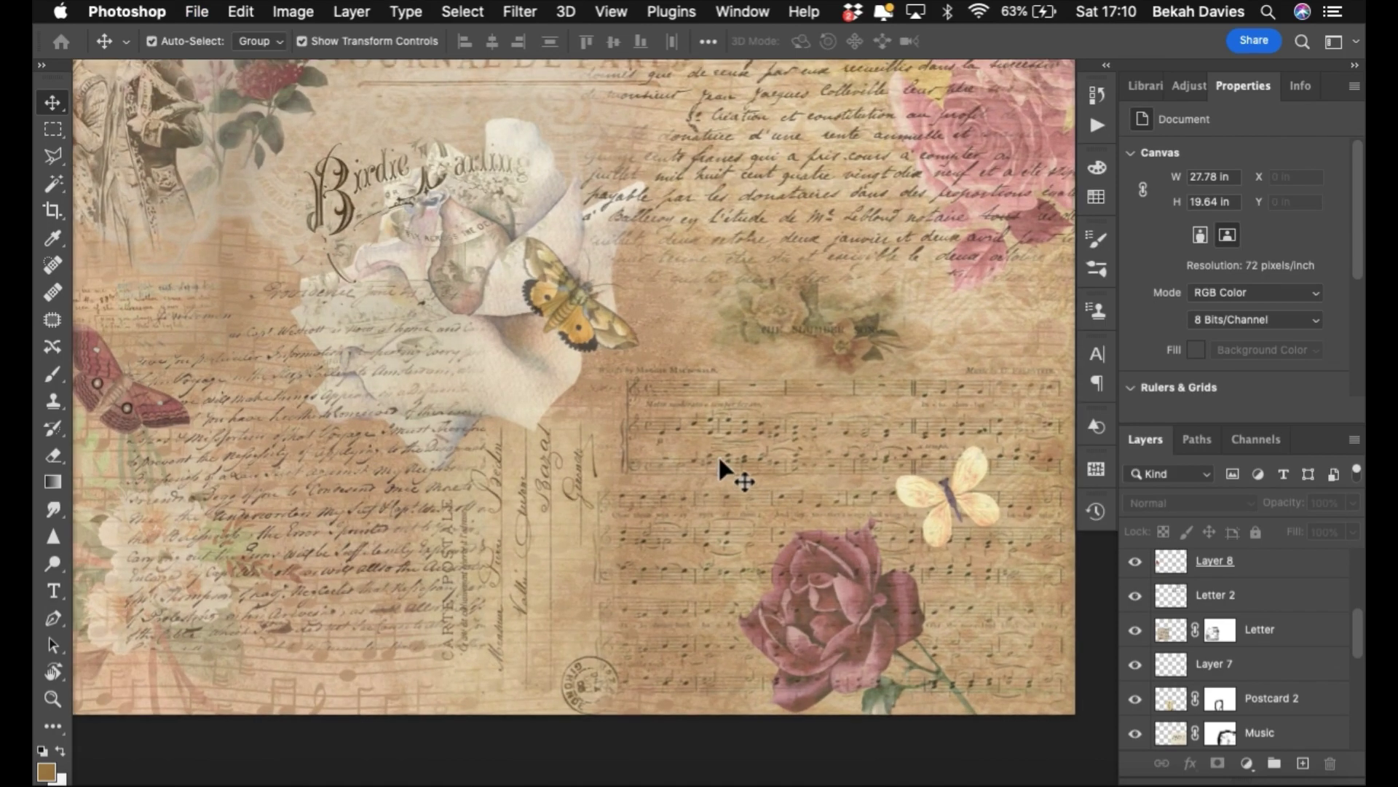
pyautogui.moveTo(642, 374); pyautogui.dragTo(708, 439)
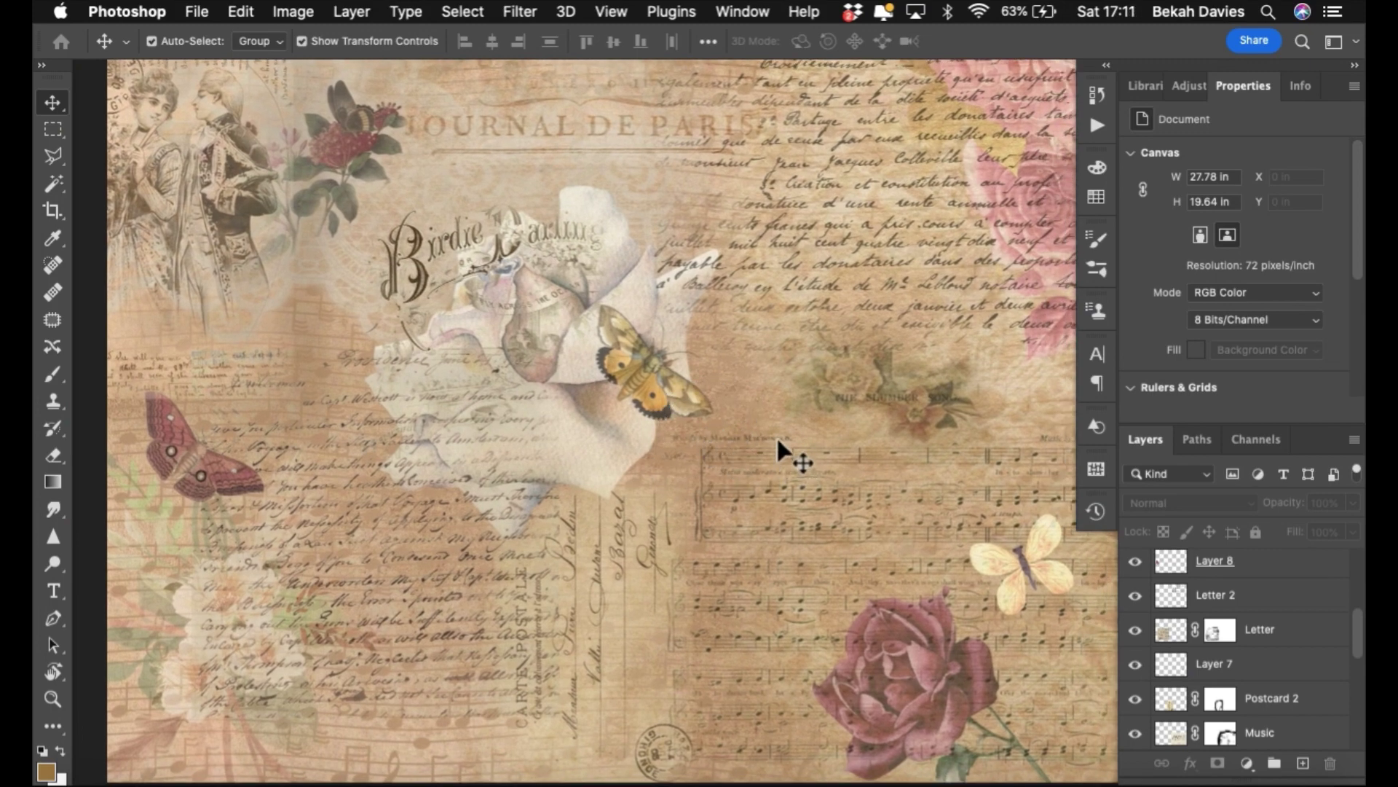
pyautogui.moveTo(776, 435); pyautogui.dragTo(755, 450)
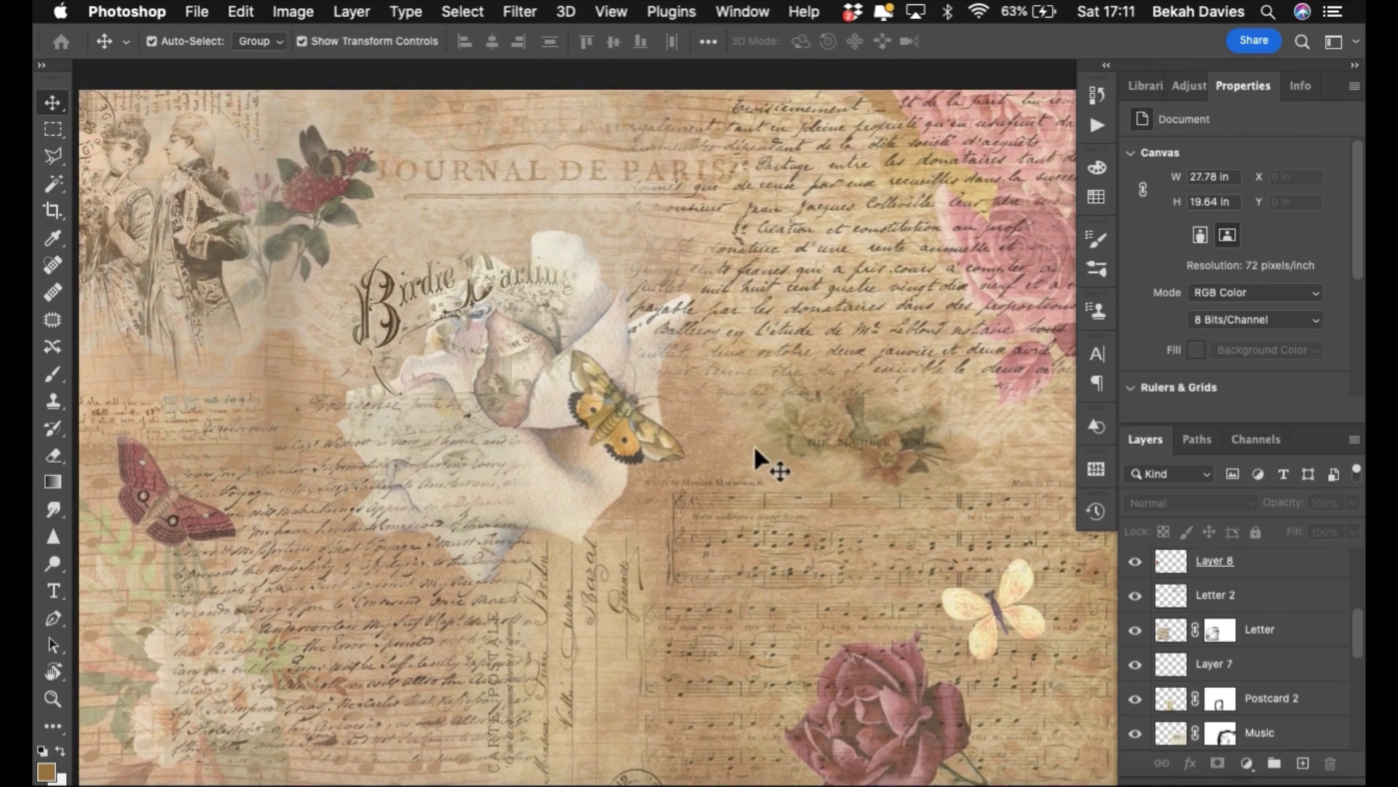